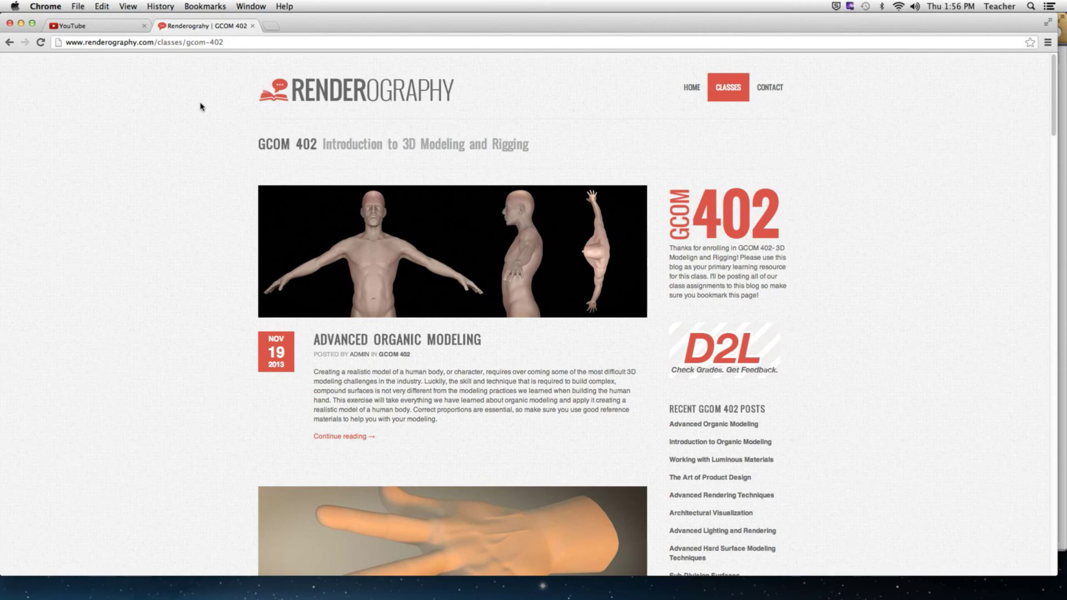
Open the Advanced Organic Modeling class post and read through its human body homework requirements.
left_click(453, 345)
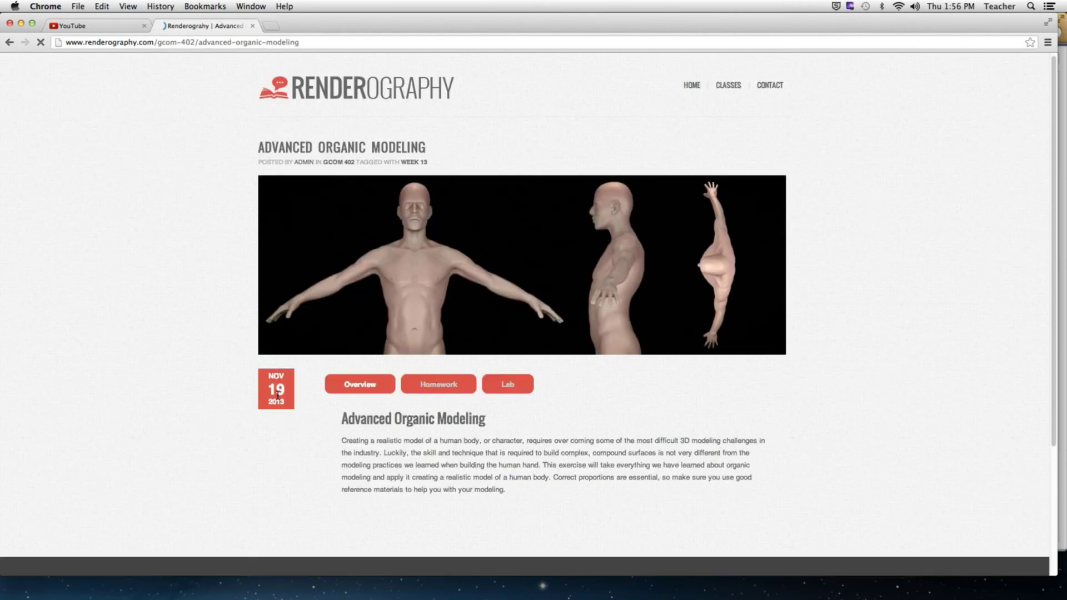
scroll(312, 386, "down", 1)
scroll(334, 389, "down", 3)
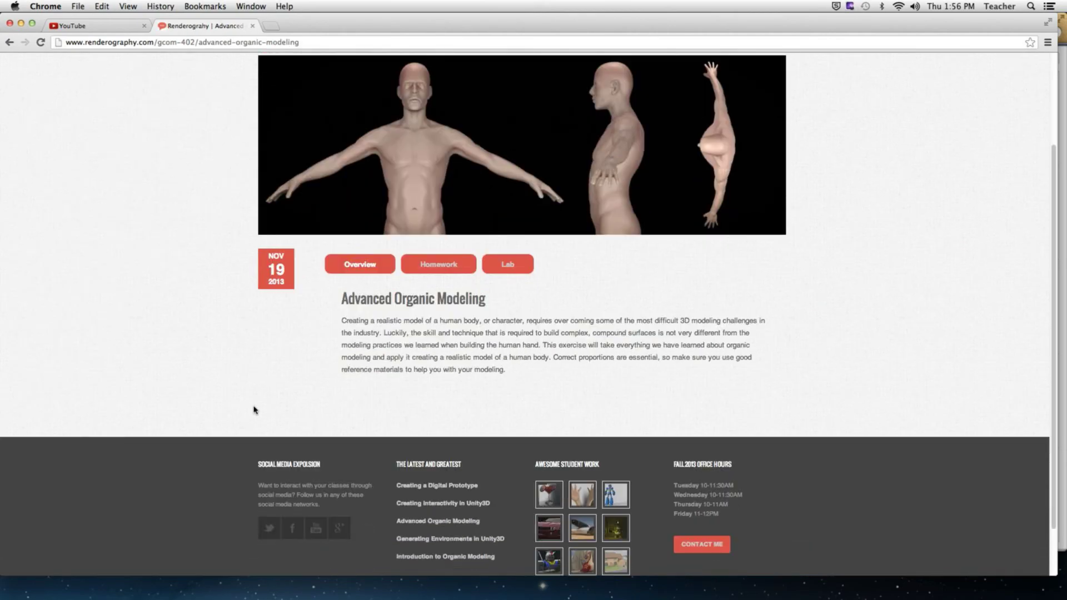
left_click(450, 265)
scroll(329, 286, "down", 5)
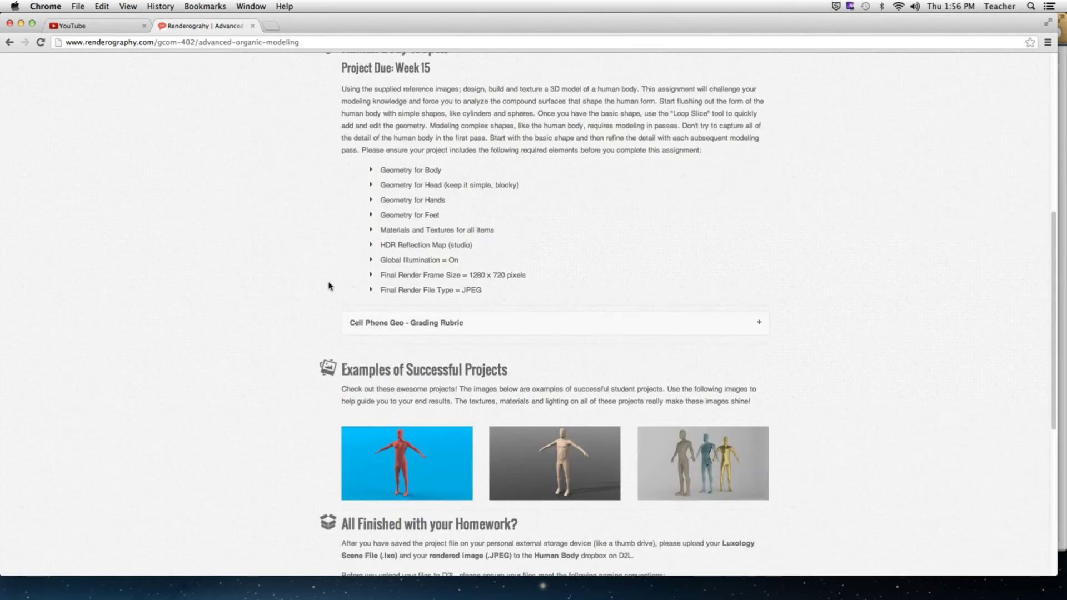
scroll(317, 283, "down", 3)
View an enlarged version of the student example with three human figures and close it.
left_click(667, 290)
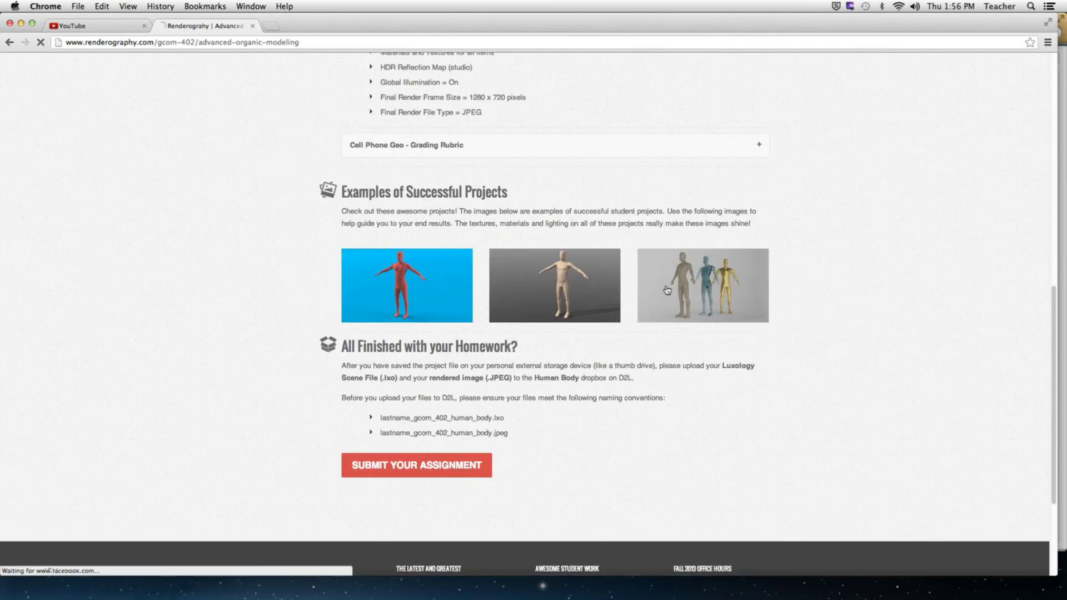
left_click(667, 290)
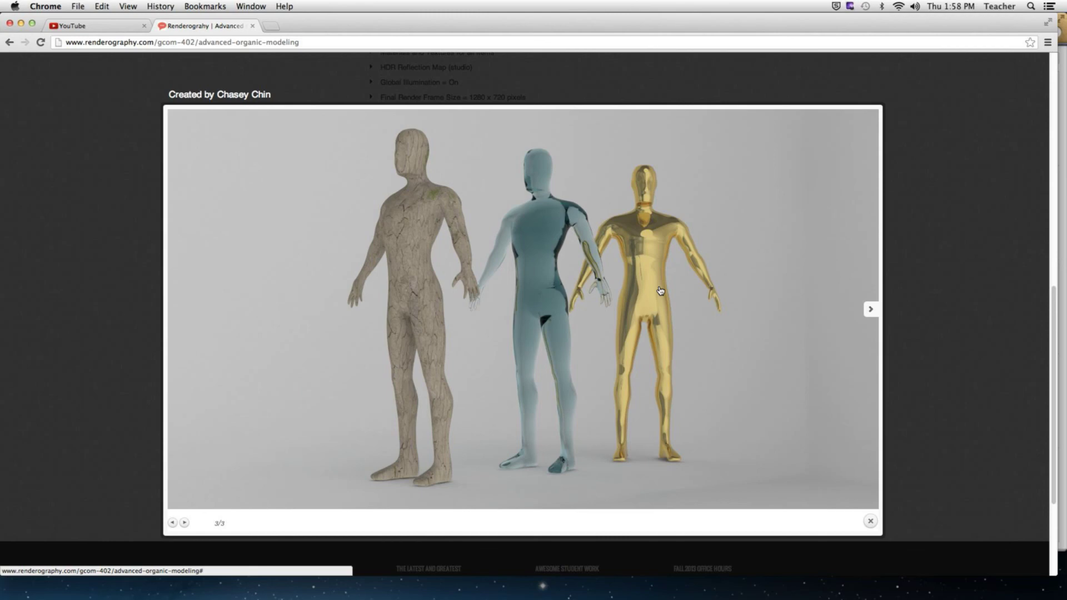
left_click(627, 372)
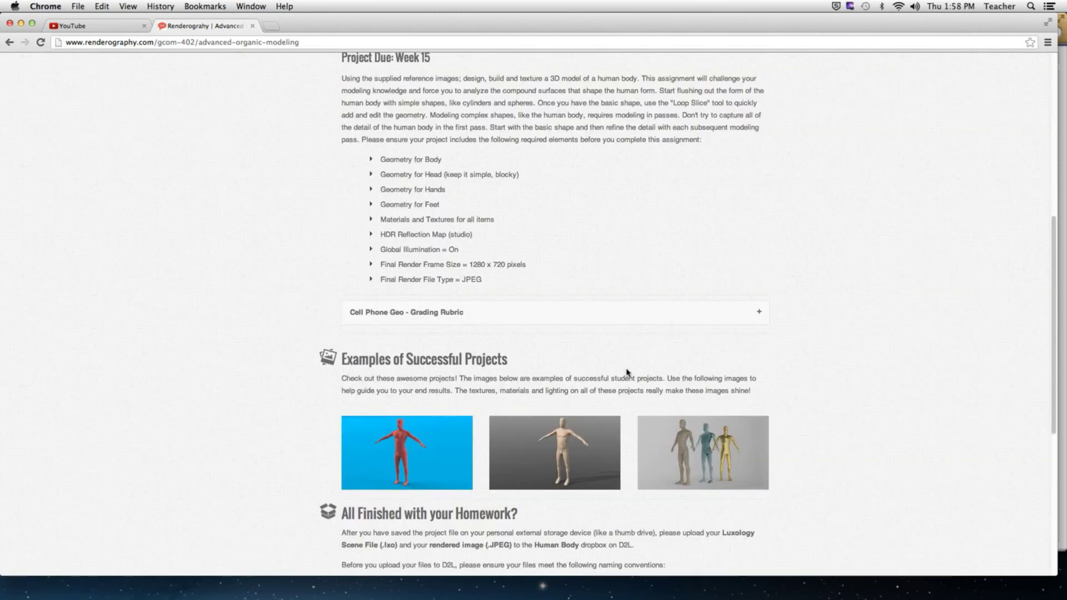
Open the post's lab section and read the Human Body Reference Alignment Lab instructions and file naming convention.
scroll(627, 372, "up", 3)
scroll(584, 311, "up", 2)
left_click(507, 248)
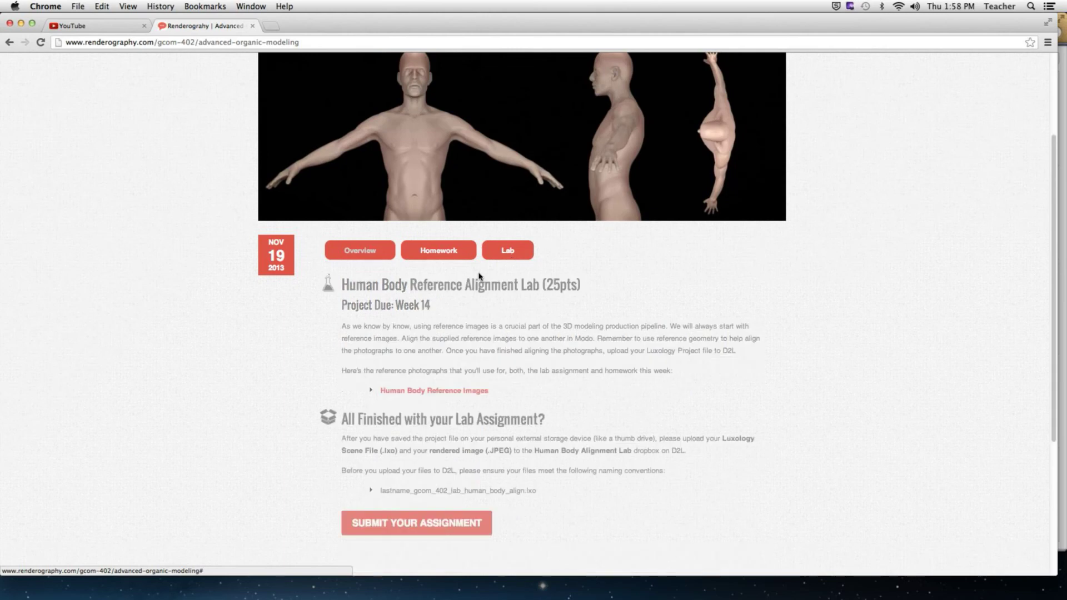
scroll(380, 311, "down", 2)
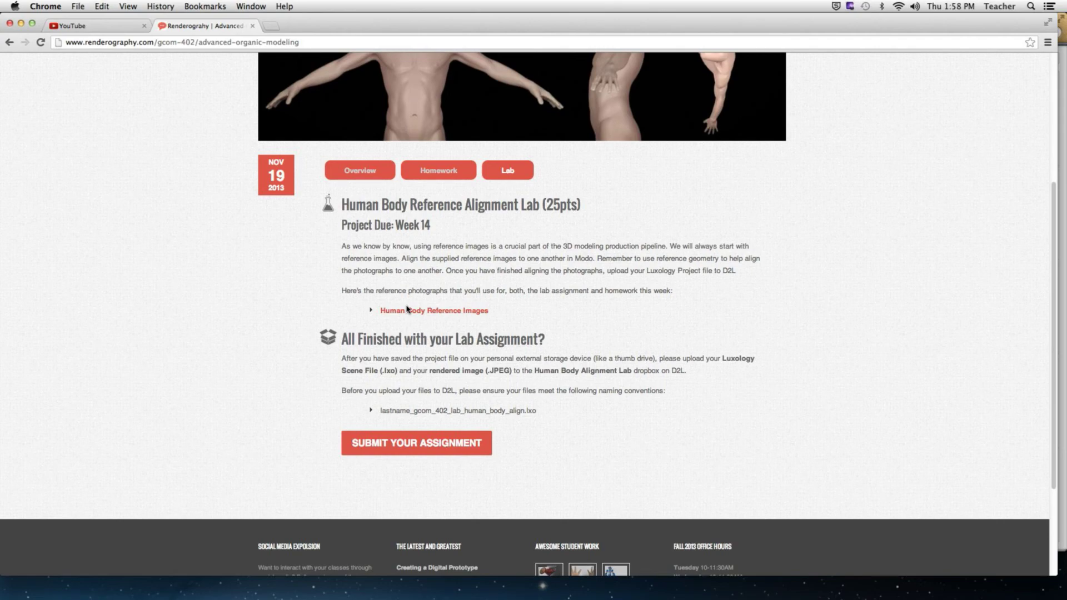
scroll(406, 309, "up", 4)
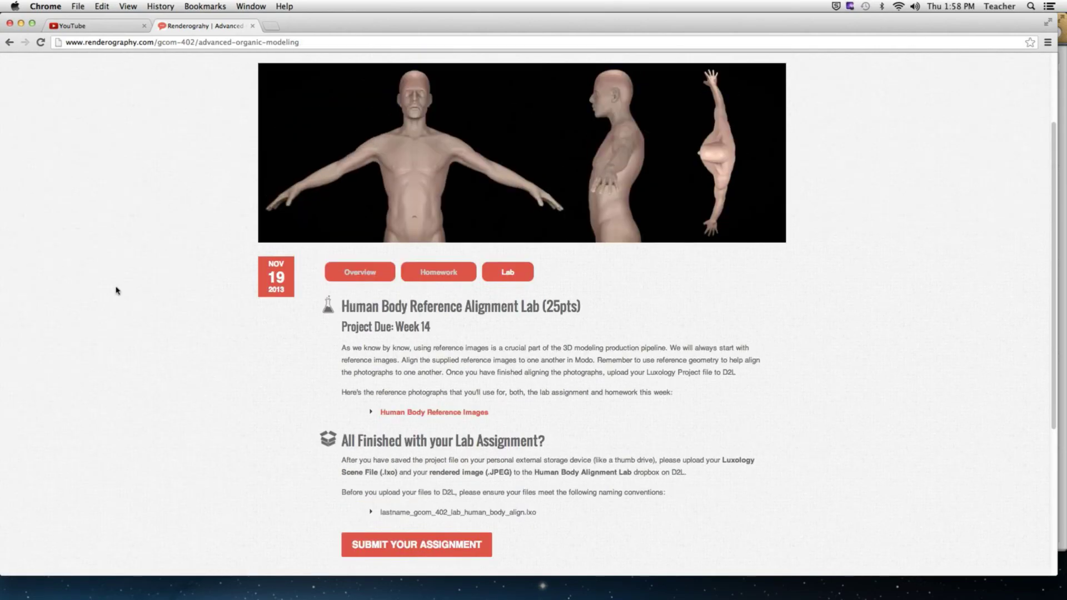
left_click(45, 6)
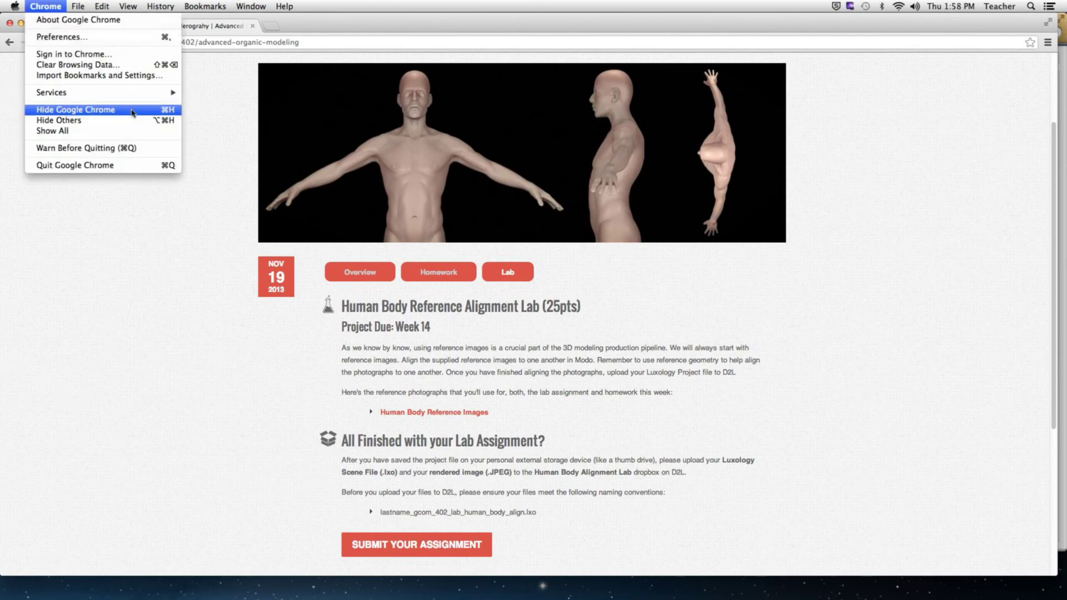
left_click(178, 322)
scroll(178, 321, "down", 3)
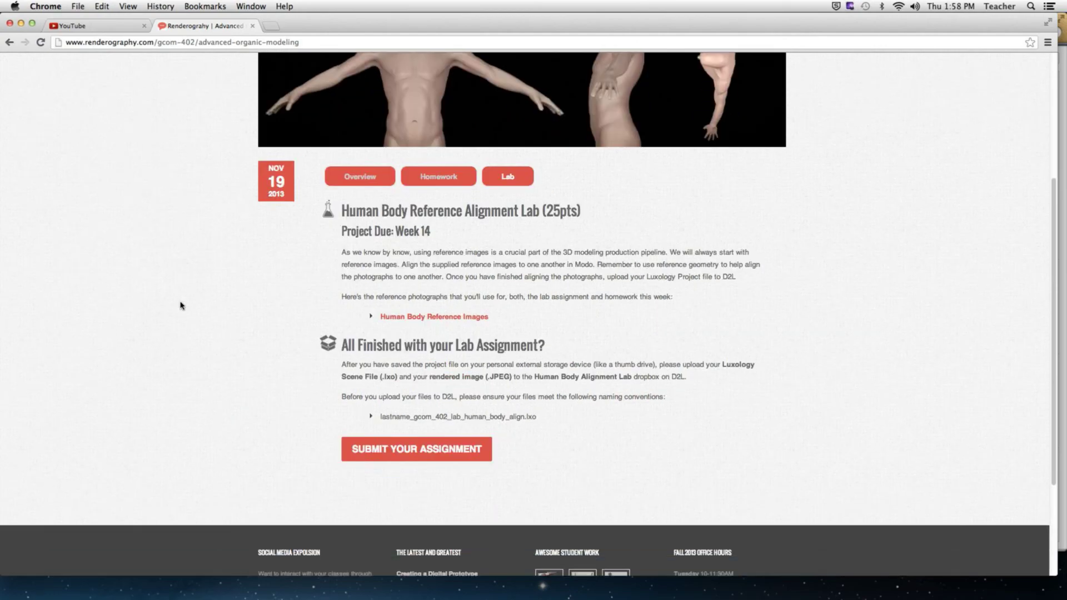
scroll(181, 305, "down", 2)
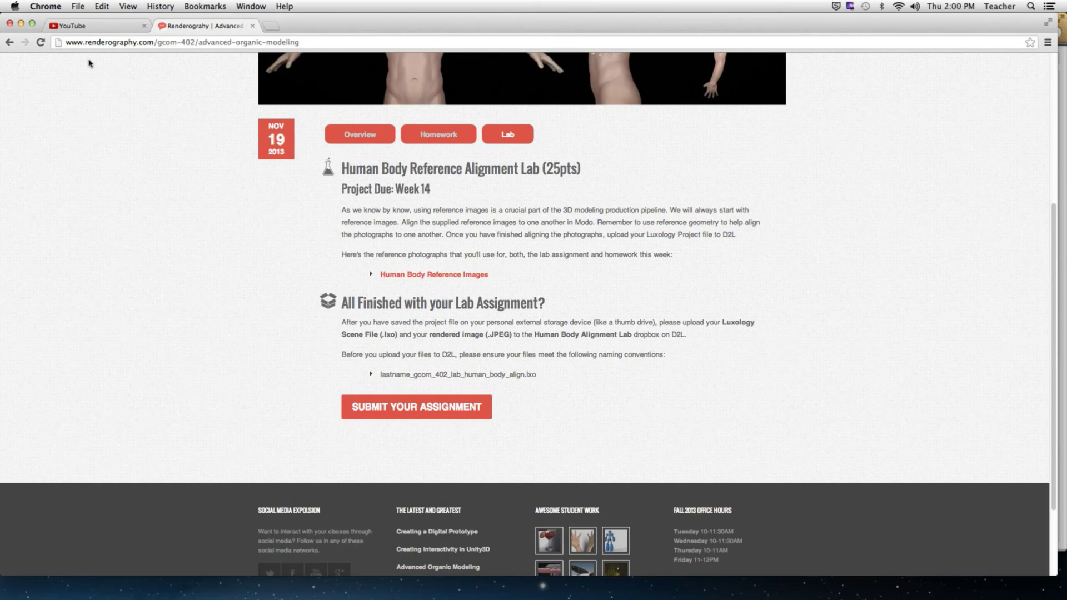
Hide Google Chrome and quit Calendar.
left_click(45, 6)
left_click(62, 109)
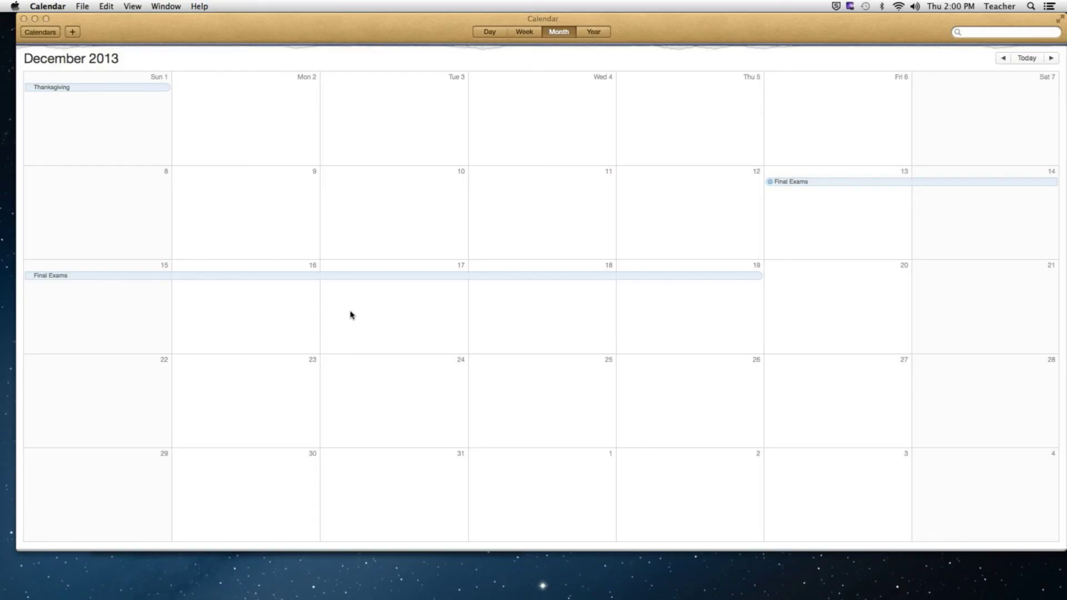
left_click(47, 6)
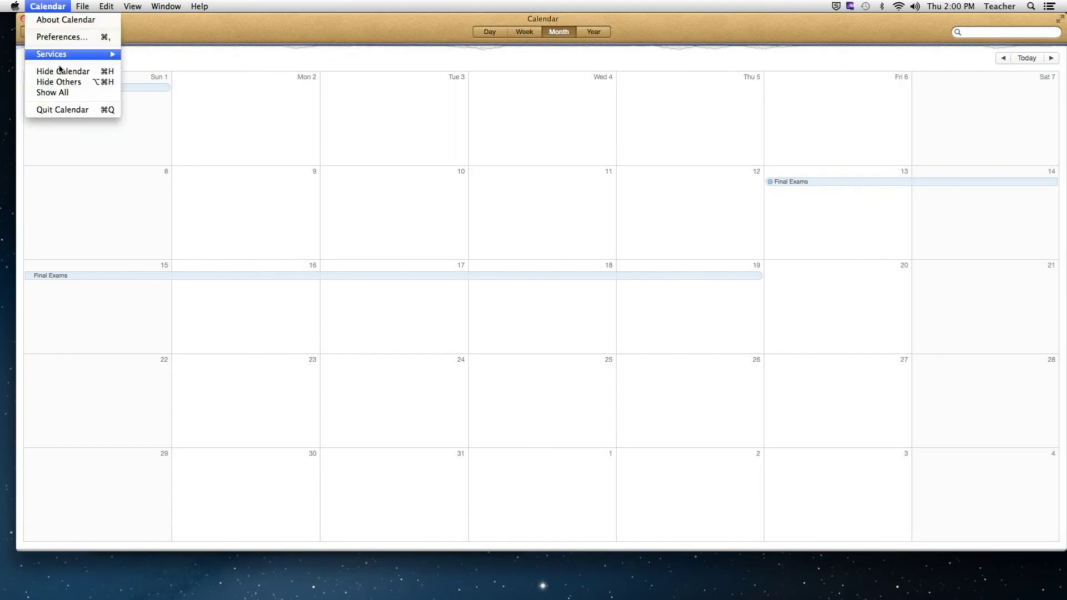
left_click(63, 110)
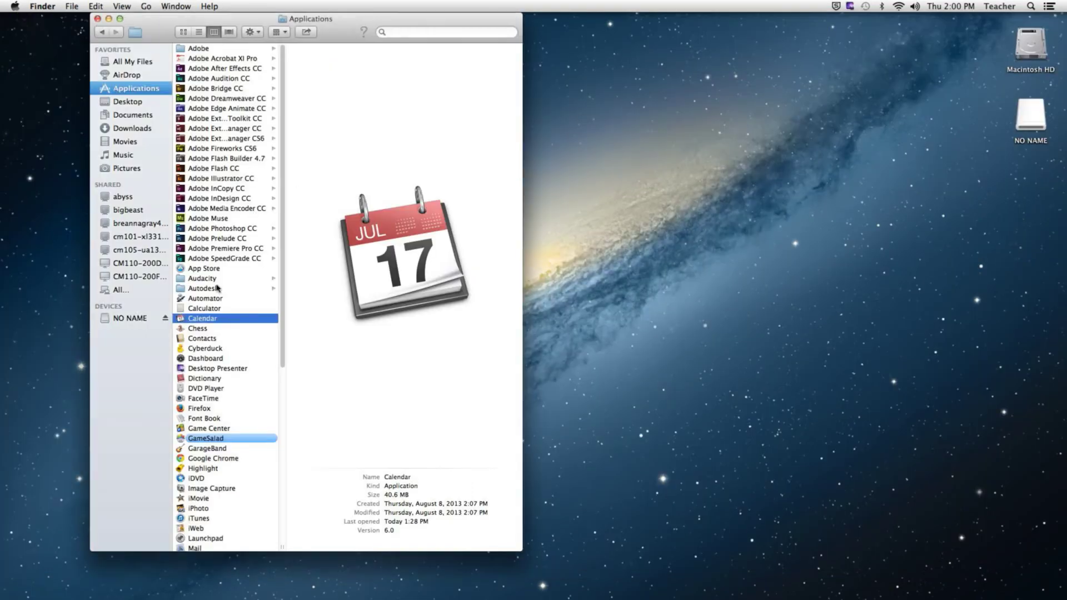
Launch modo and close the Applications folder window.
mouse_move(252, 583)
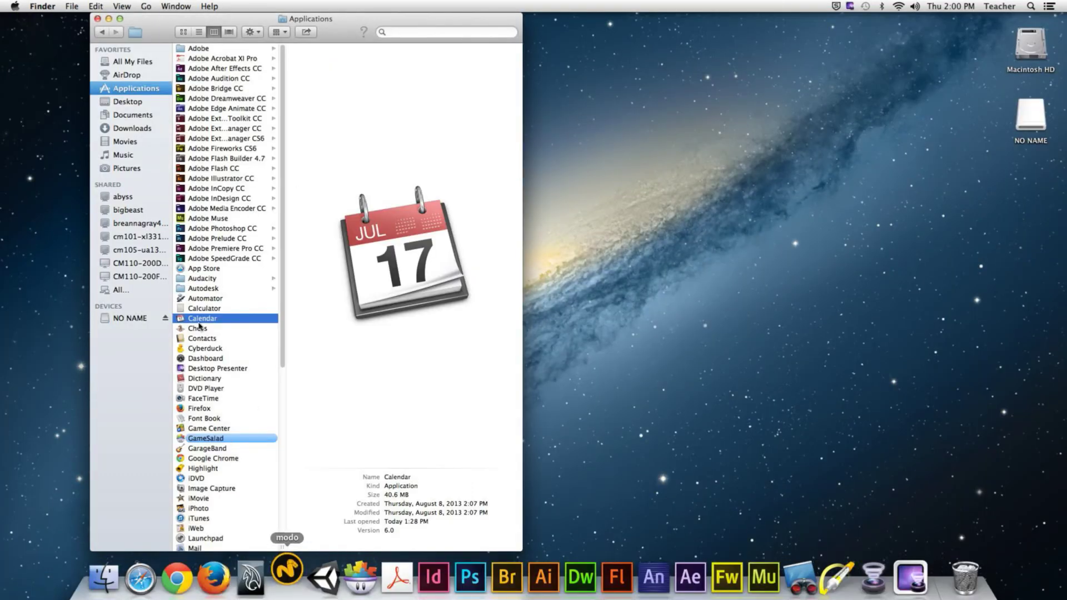
left_click(97, 19)
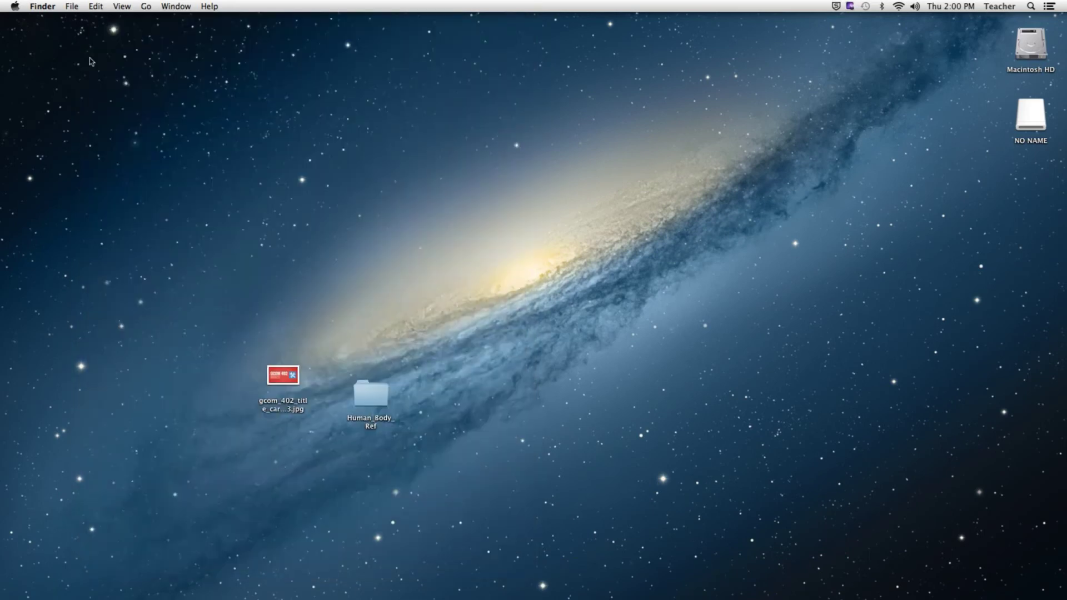
Move the Human_Body_Ref folder higher on the desktop and check the reference images inside it.
left_click_drag(371, 397, 328, 134)
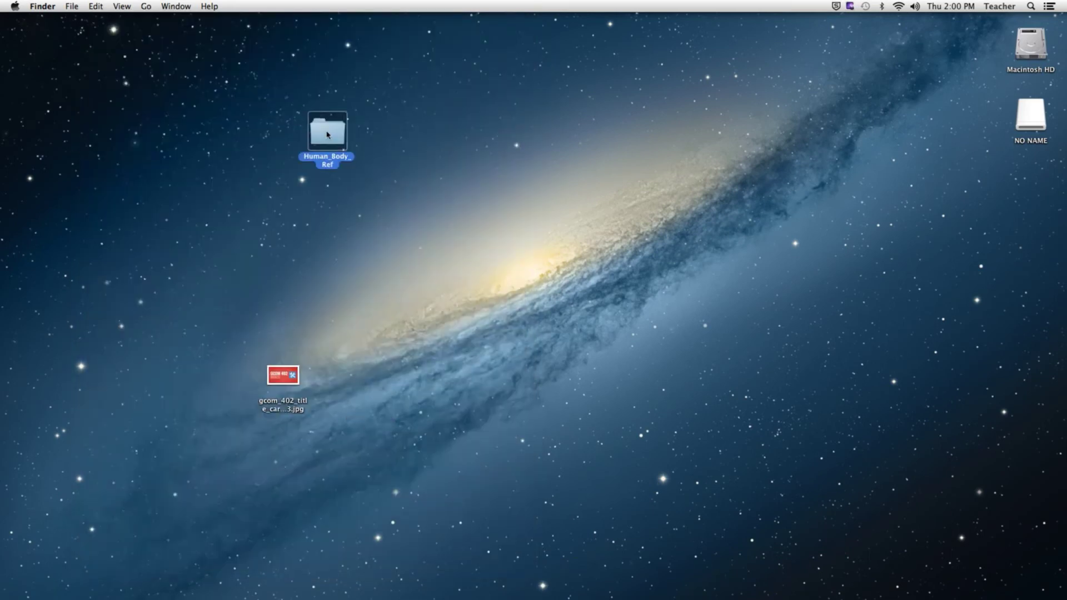
double_click(328, 134)
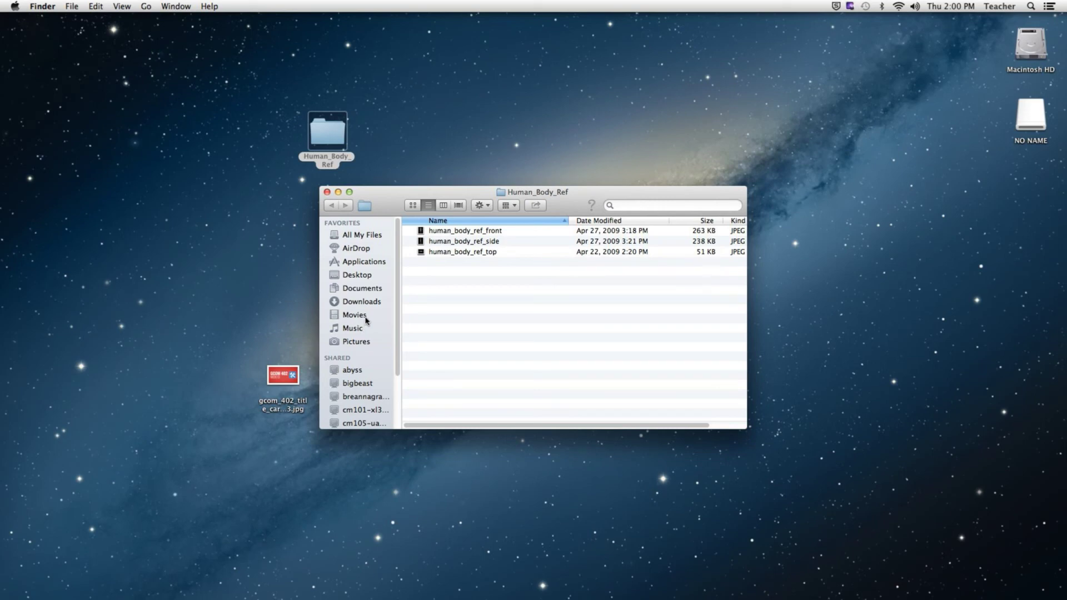
left_click(327, 192)
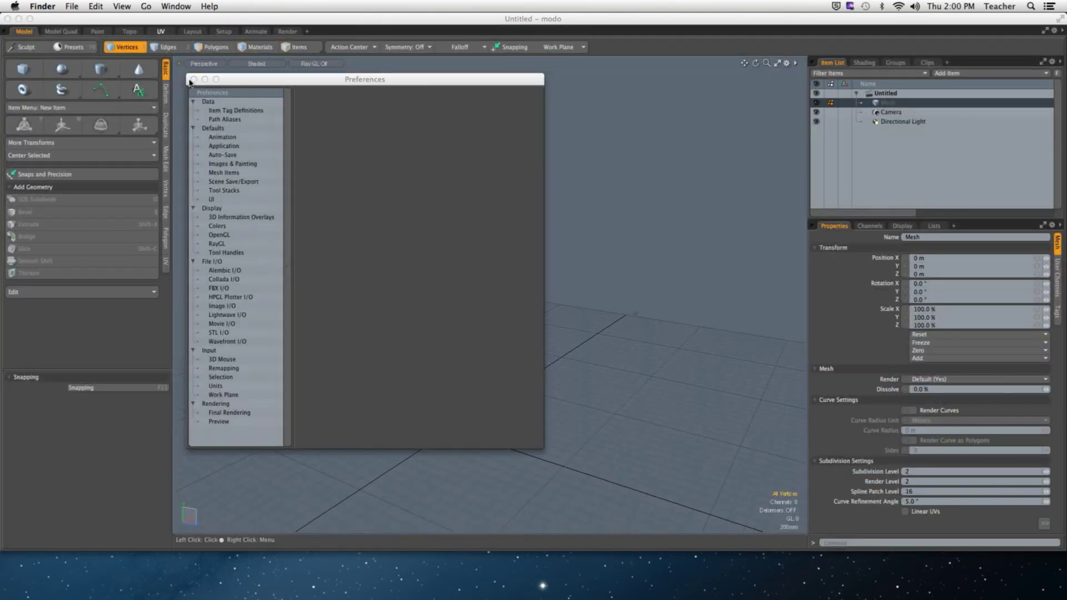
Close the Preferences window and enlarge the modo window, widening its 3D viewport.
left_click(193, 79)
left_click(30, 20)
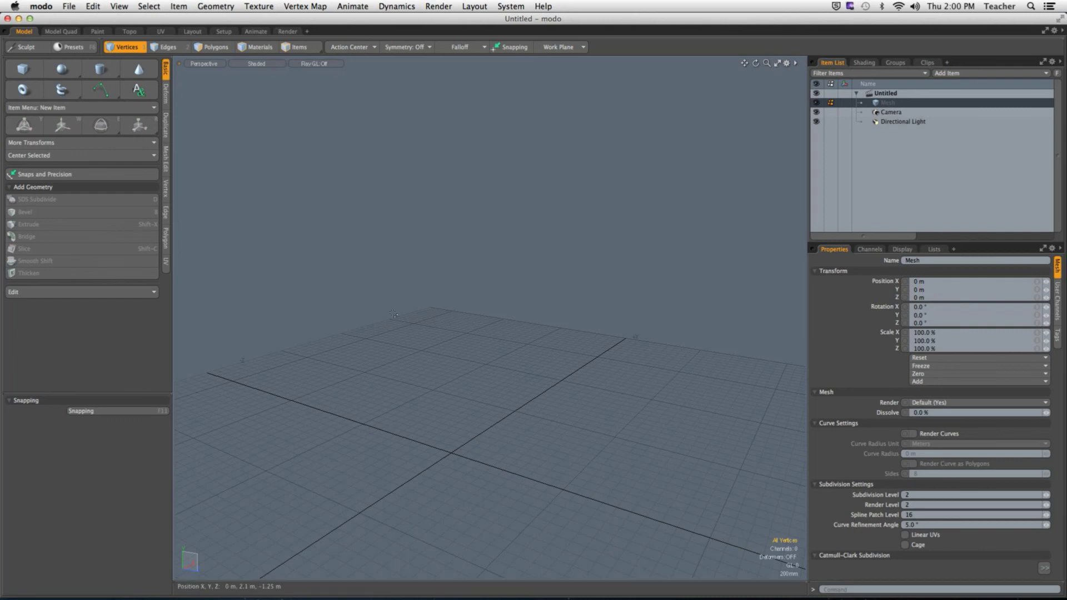
left_click_drag(395, 305, 495, 350, "alt")
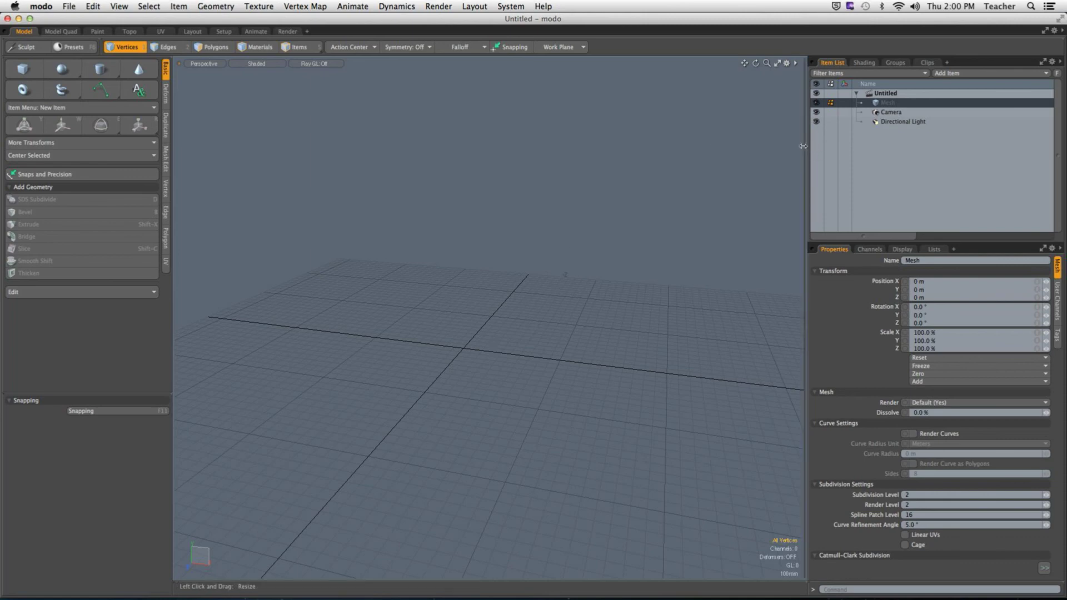
left_click_drag(804, 146, 834, 146)
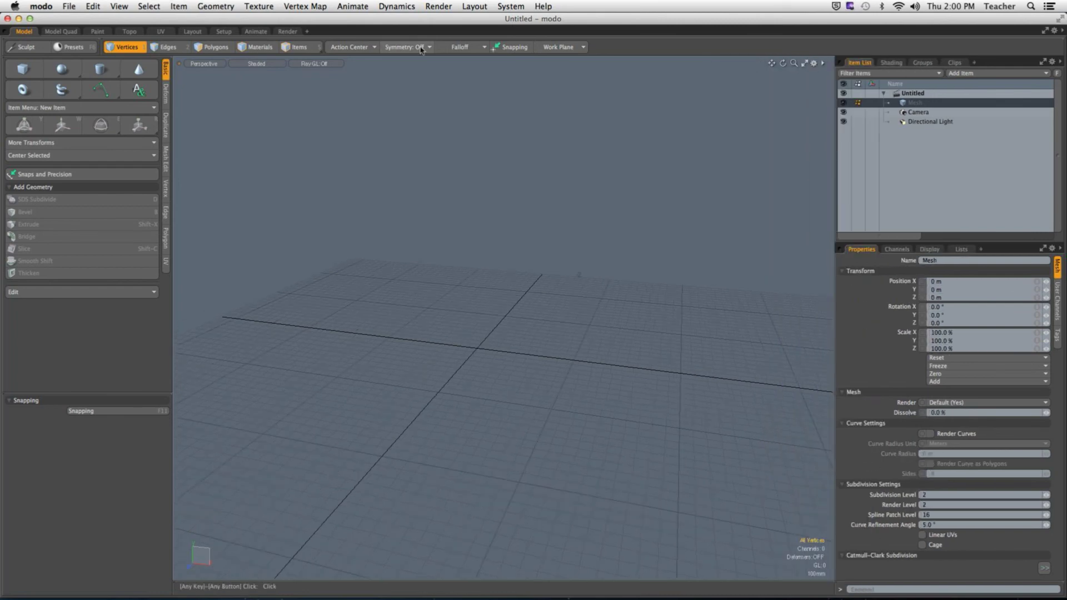
Restore the modo interface layout.
left_click(474, 6)
mouse_move(495, 43)
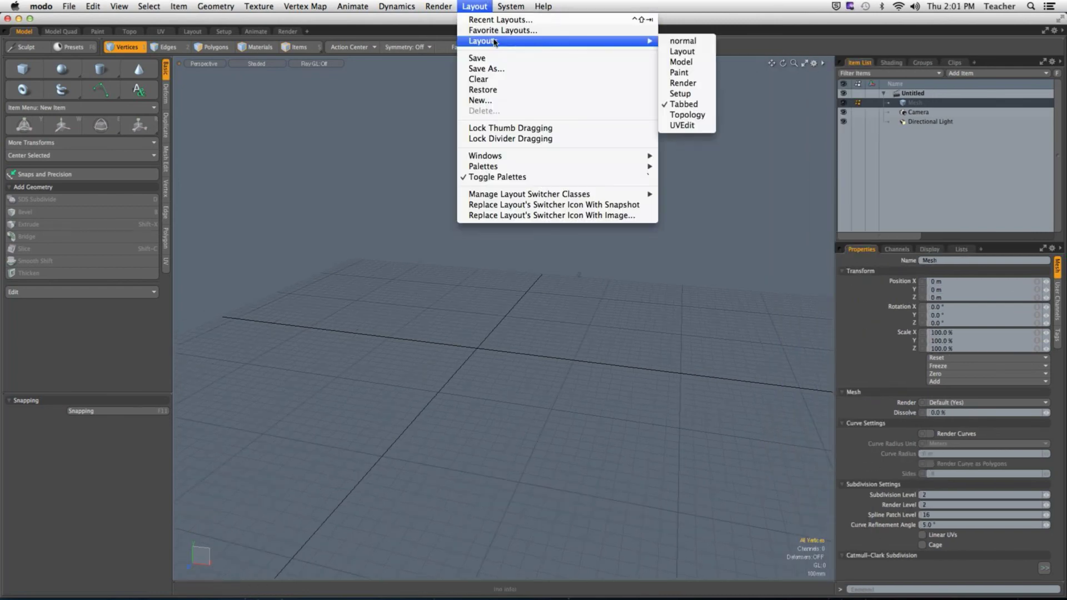
left_click(615, 90)
left_click(607, 110)
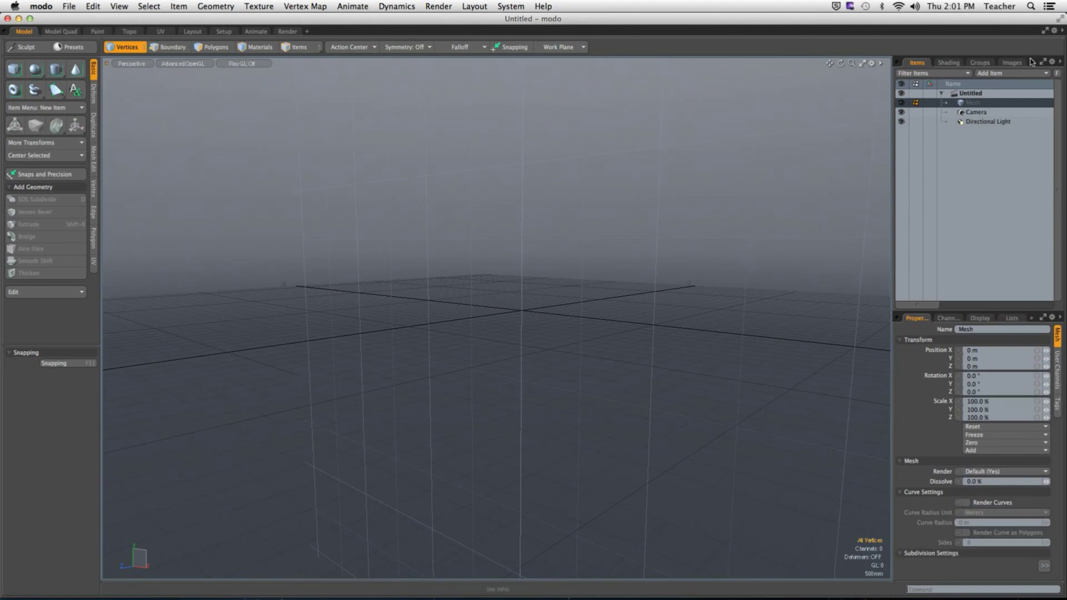
Load human_body_ref_side from the Human_Body_Ref desktop folder as an image clip.
left_click(946, 63)
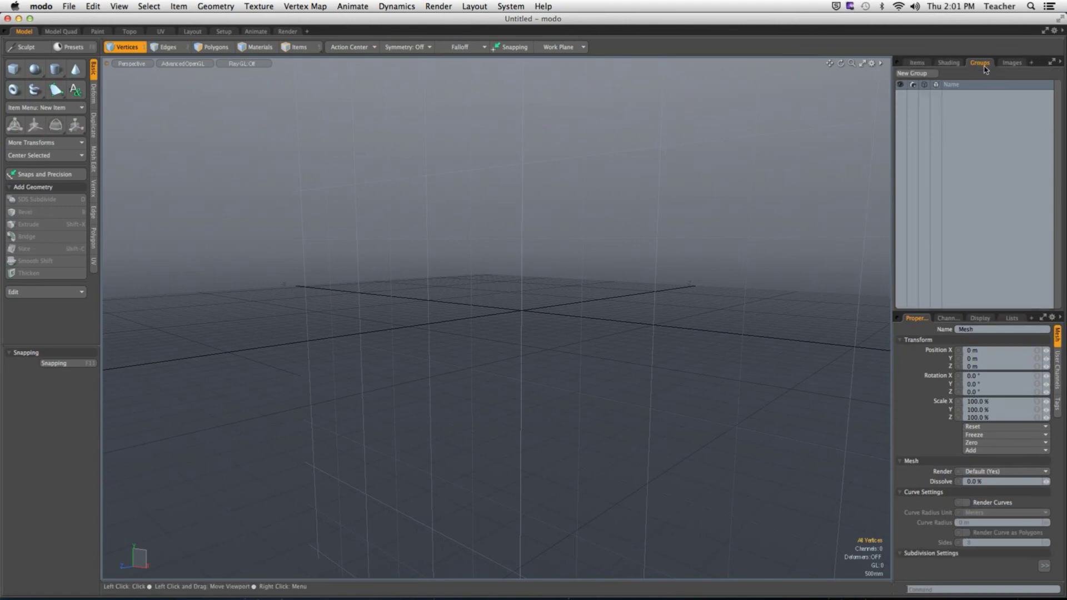
left_click(1012, 63)
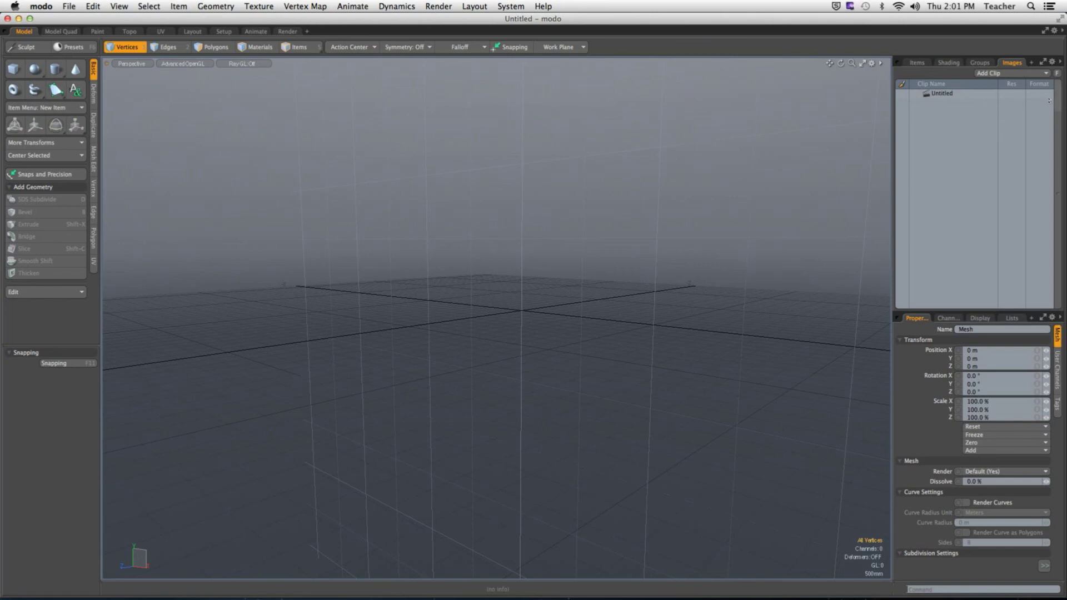
left_click(989, 81)
left_click(954, 133)
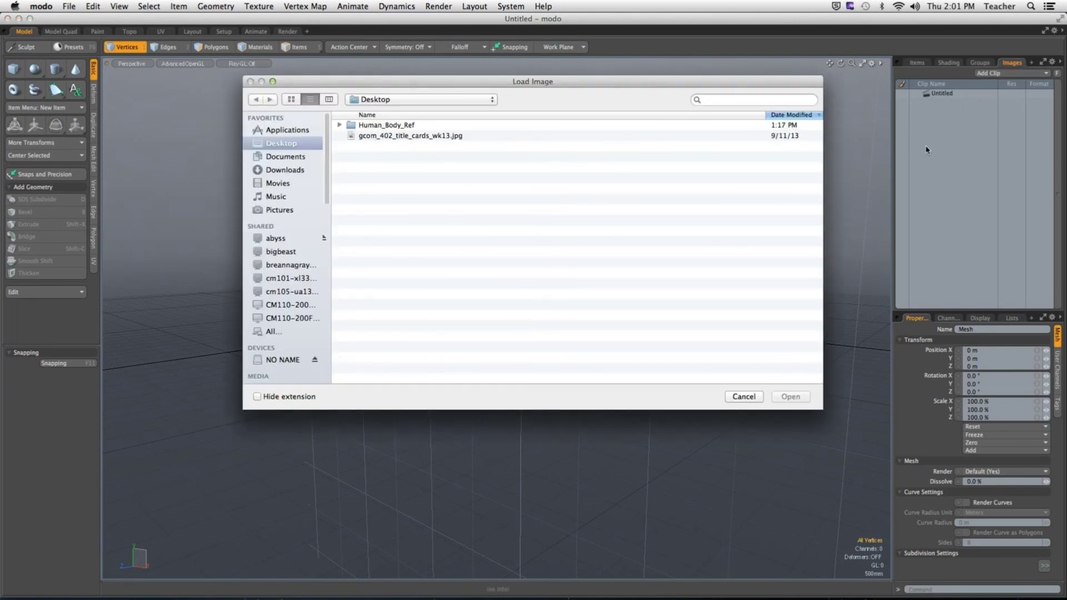
double_click(411, 126)
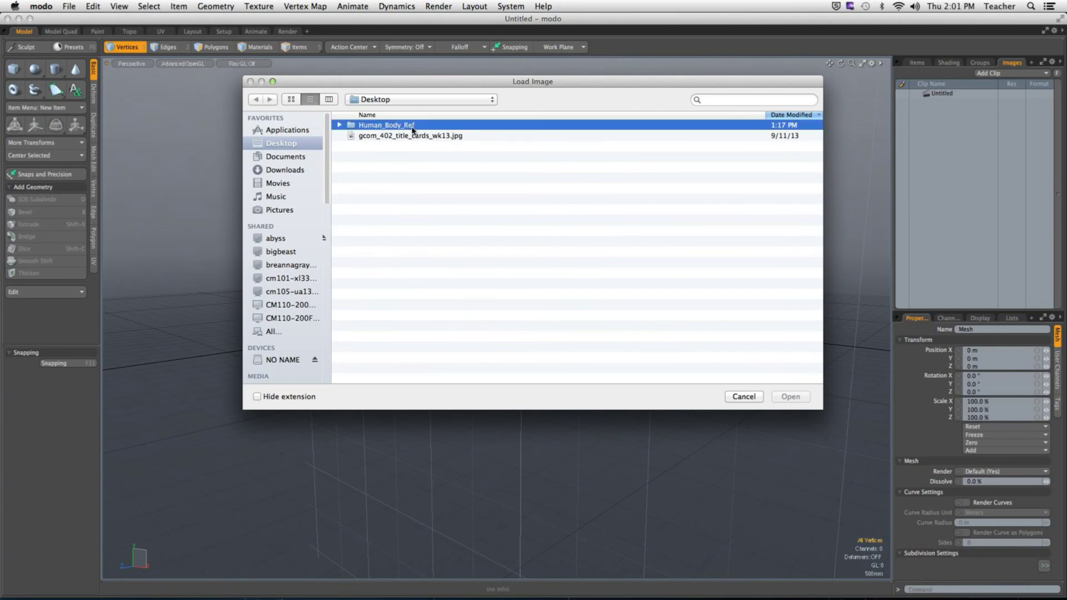
double_click(421, 146)
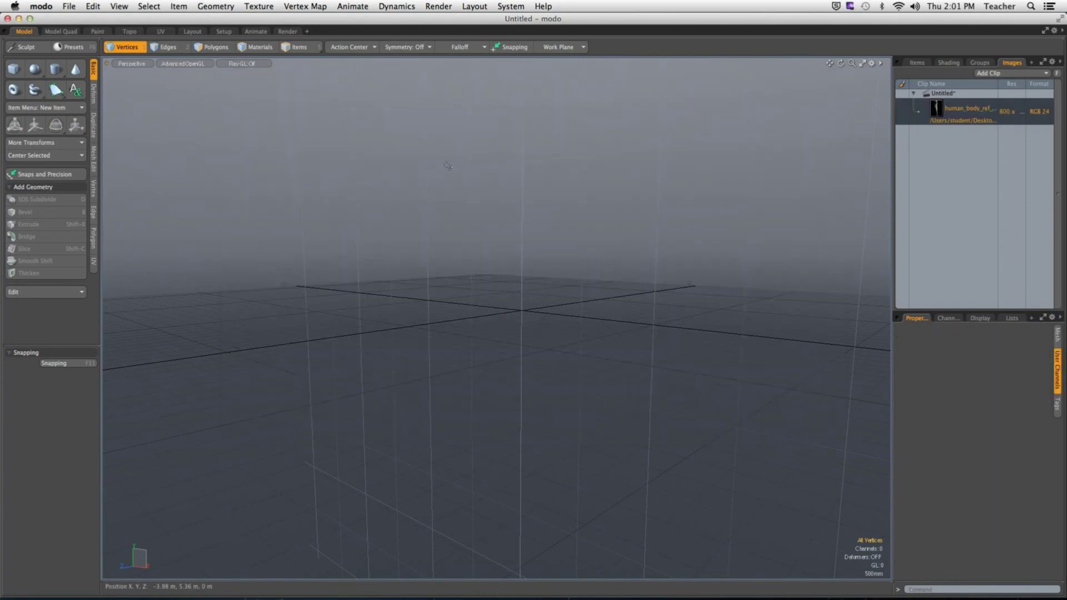
Load human_body_ref_front and human_body_ref_top together as additional image clips.
left_click(1002, 76)
left_click(999, 76)
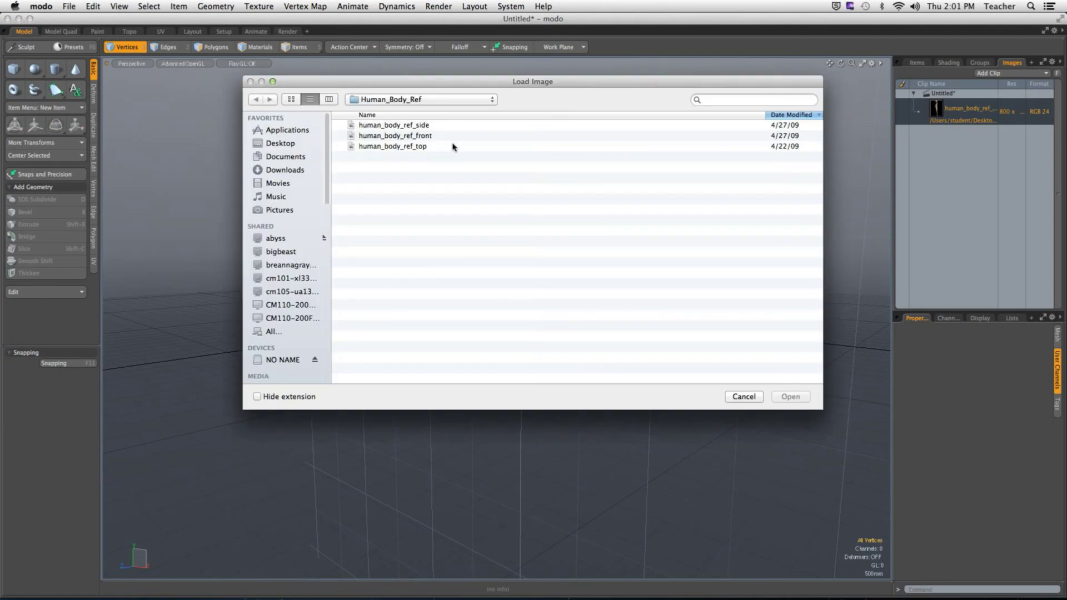
left_click_drag(452, 146, 452, 135)
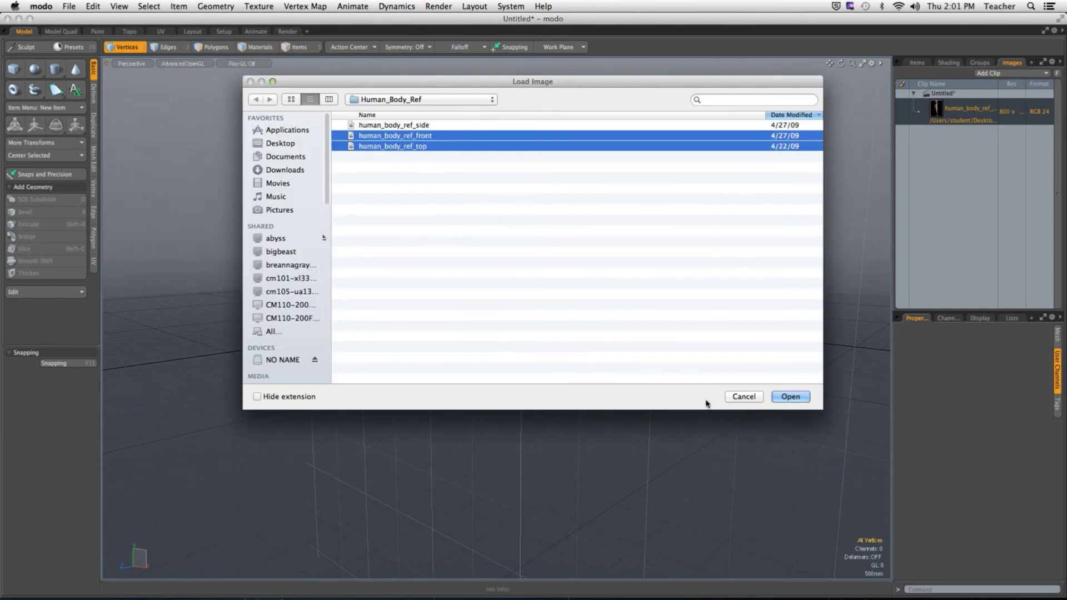
left_click(790, 396)
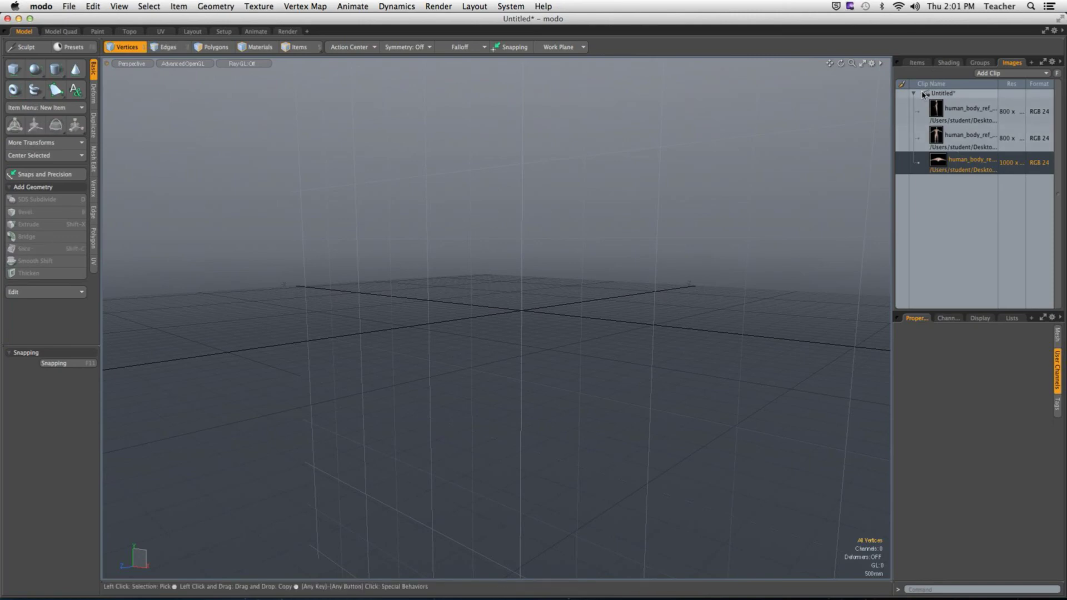
Preview the human_body_ref_front clip in the Image Viewer, inspect its head and torso up close, and close the viewer.
double_click(938, 136)
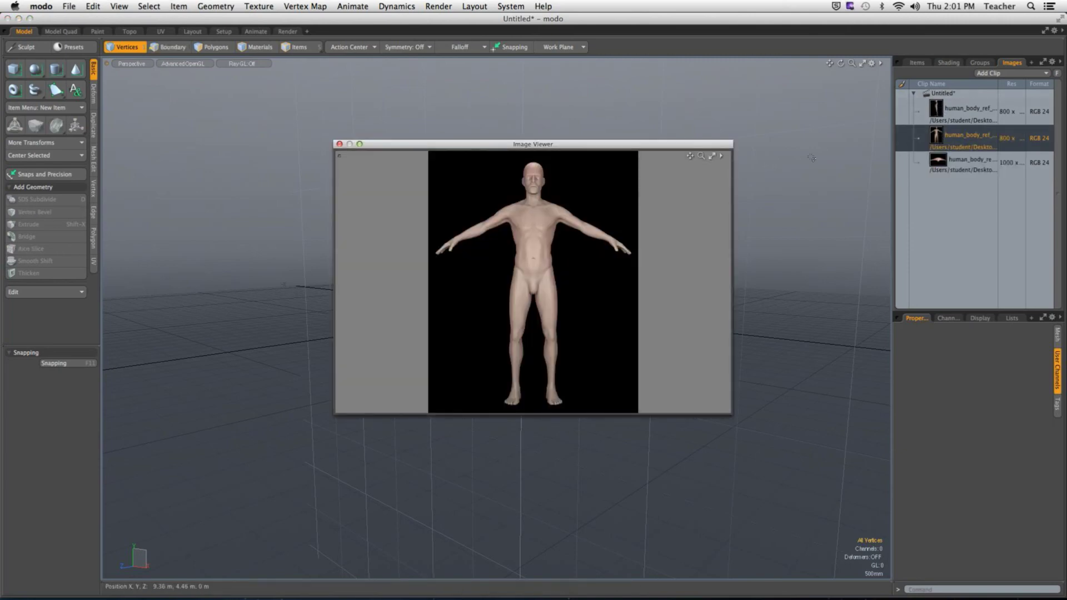
scroll(543, 337, "up", 6)
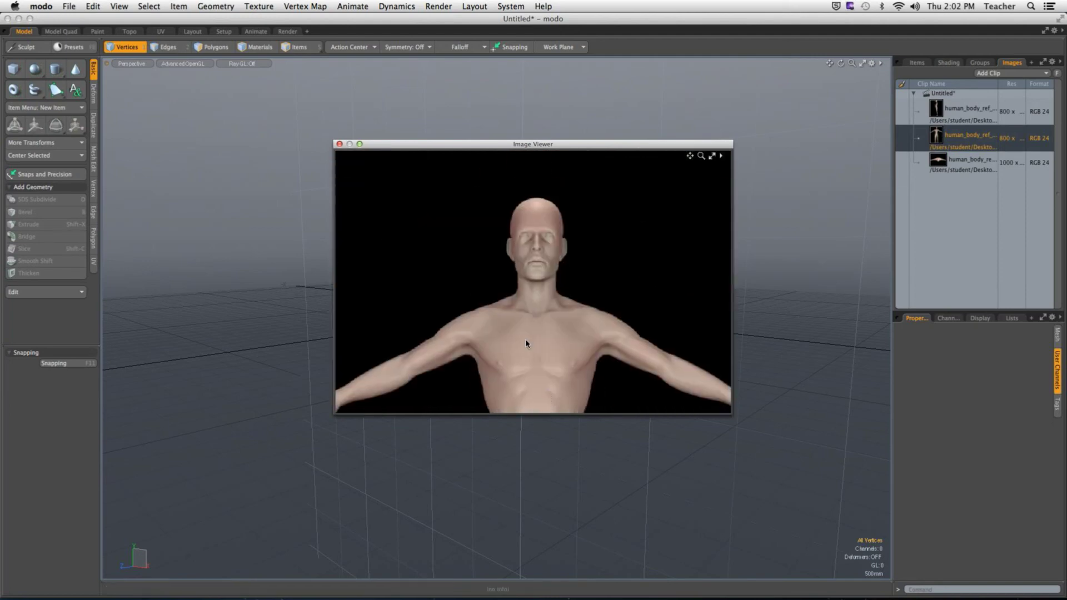
left_click_drag(559, 352, 554, 352)
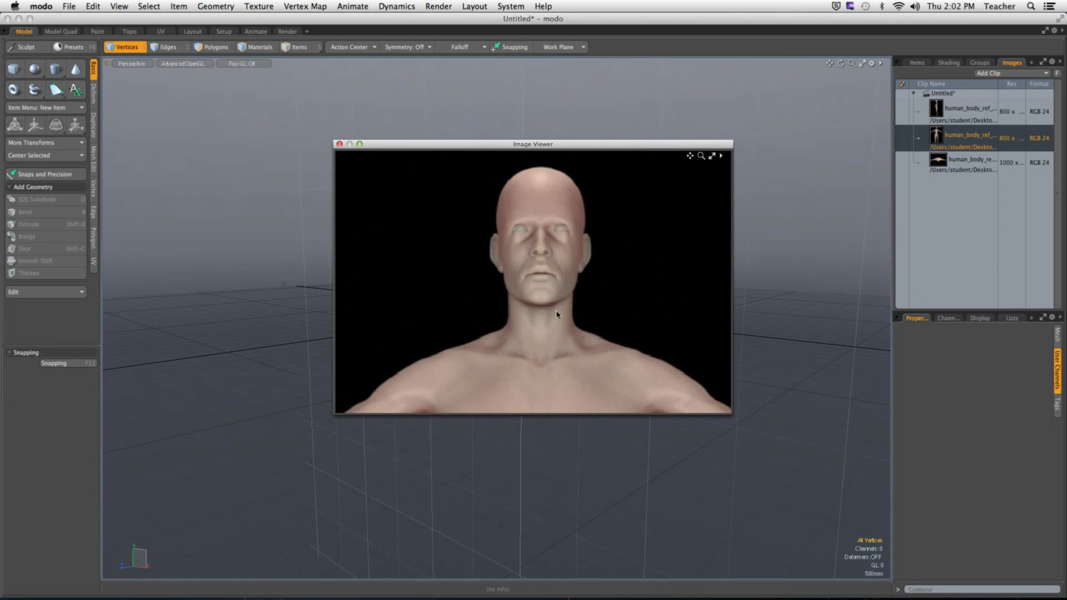
left_click(339, 144)
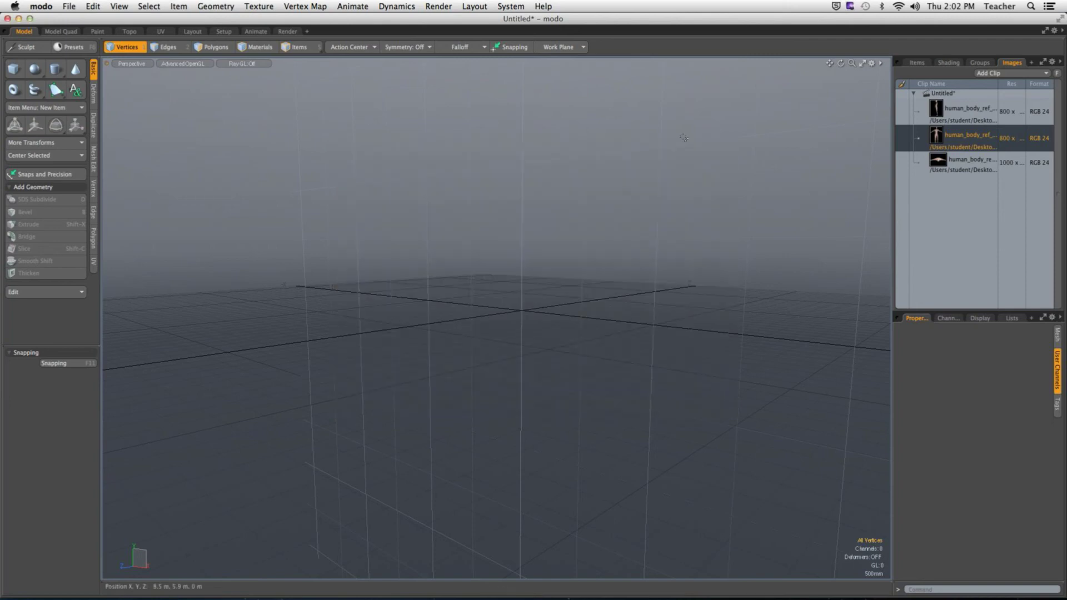
Add a backdrop item to the scene and rename it Ref - Front.
left_click(917, 62)
left_click(989, 75)
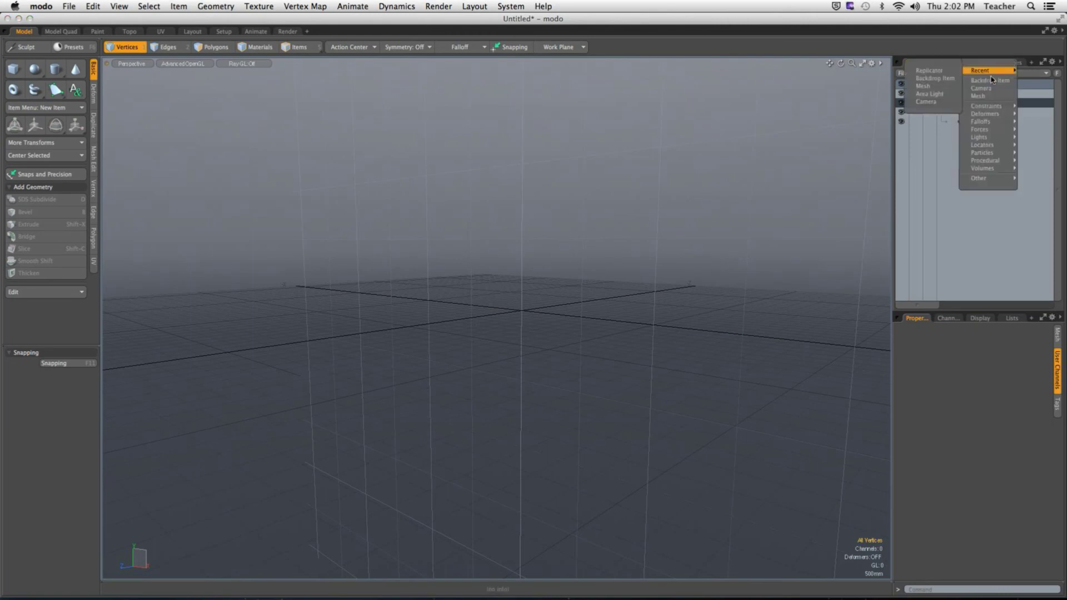
left_click(989, 86)
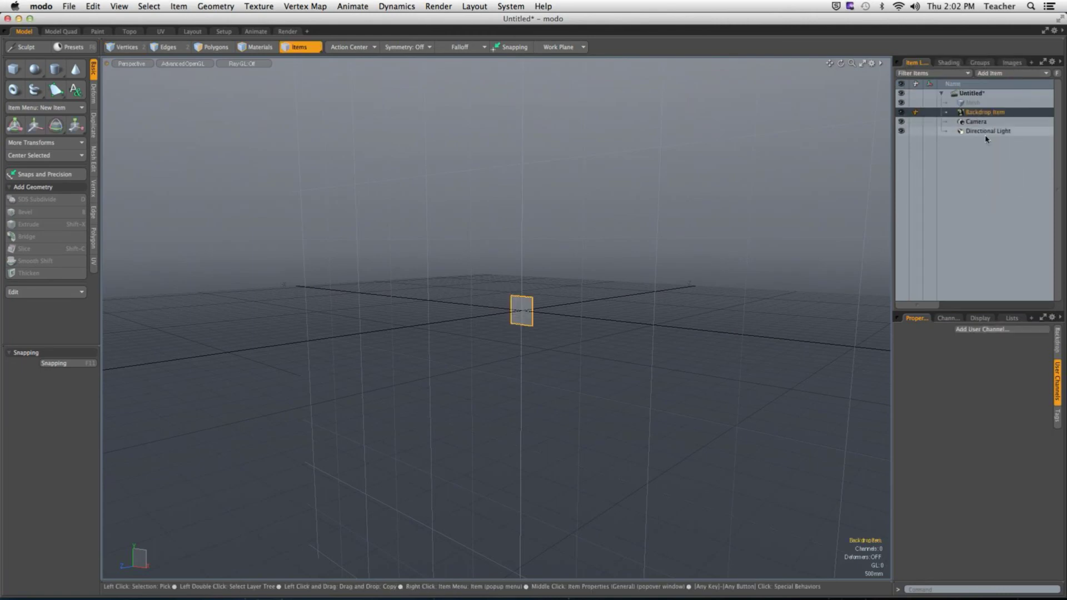
double_click(989, 112)
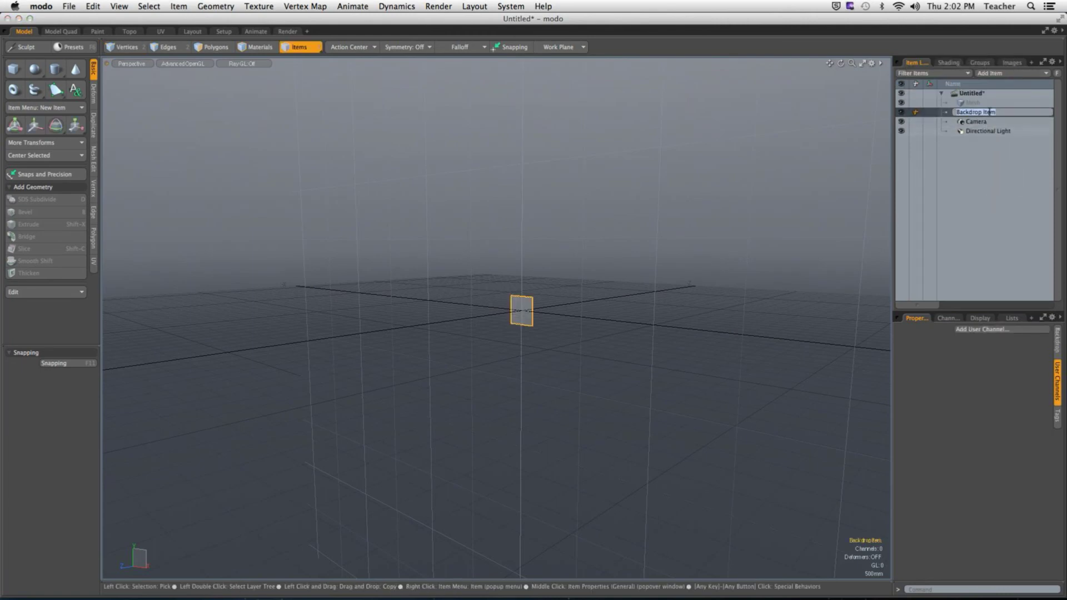
type("REF")
key("BackSpace")
key("BackSpace")
type("ef - Front")
key("Return")
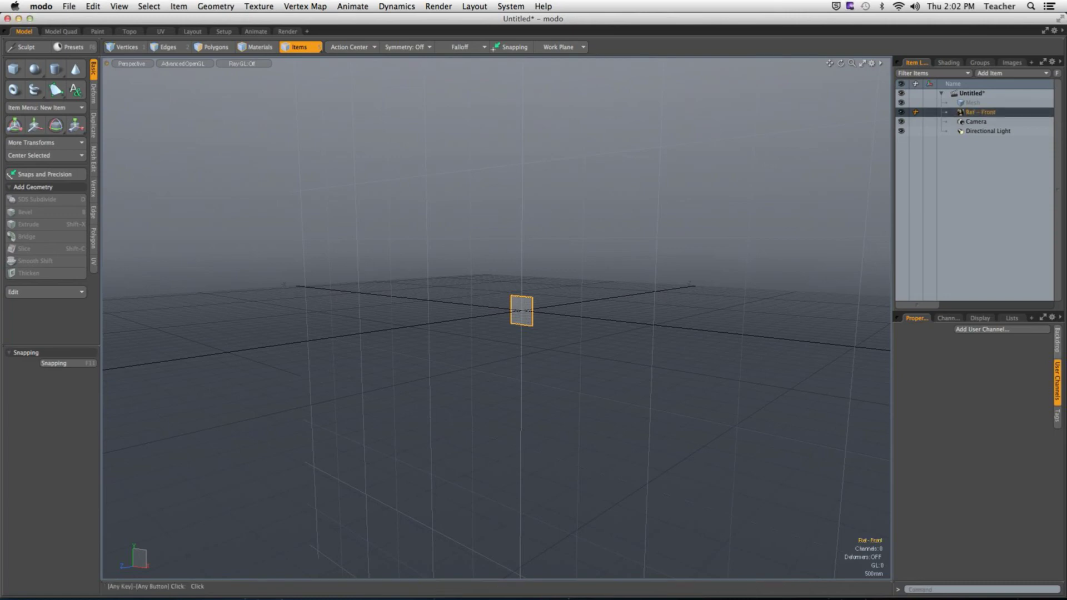
Assign the human_body_ref_front image to the Ref - Front backdrop.
left_click_drag(1032, 320, 1031, 209)
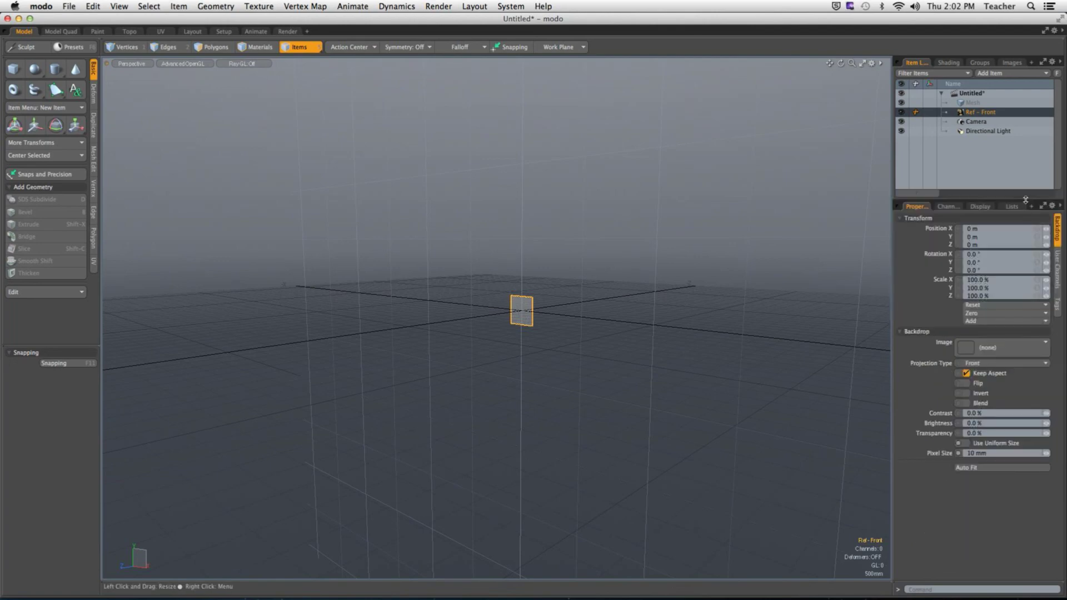
left_click(994, 349)
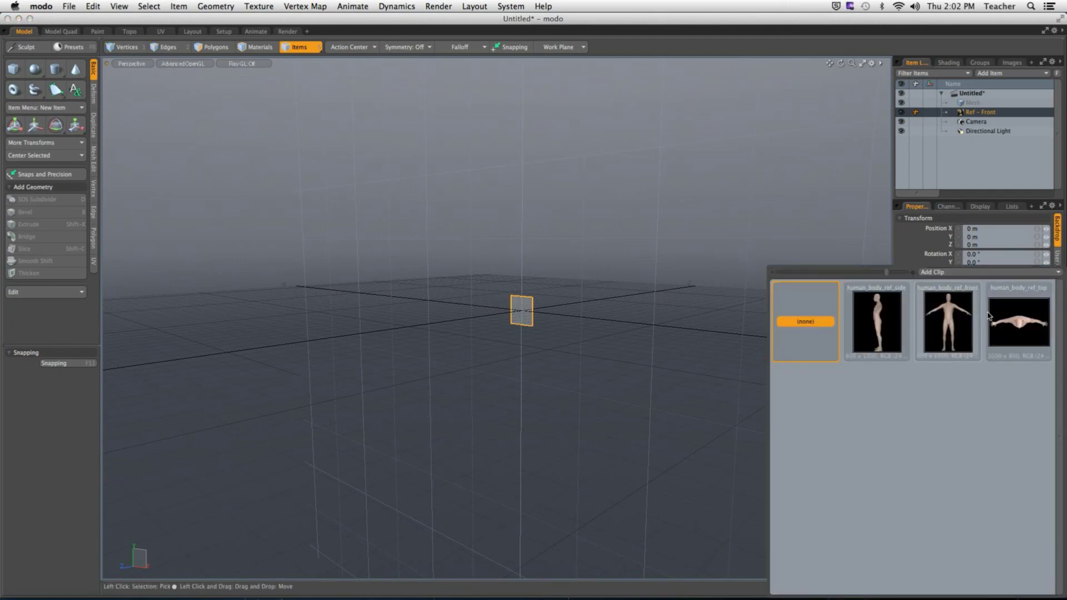
left_click(948, 323)
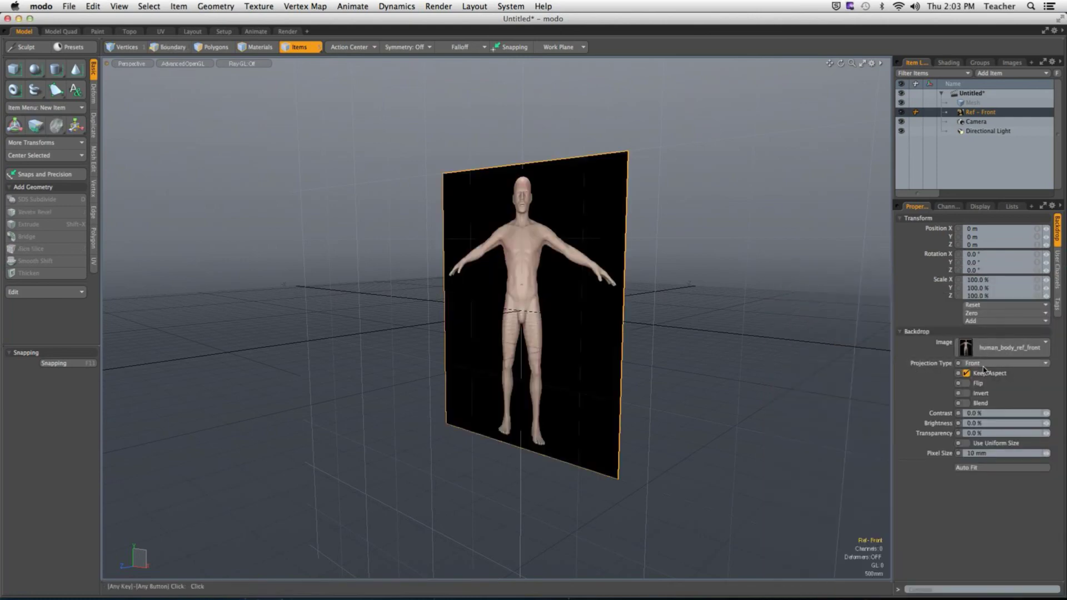
Add a second backdrop item and rename it Ref - Side.
left_click_drag(650, 266, 657, 346, "alt")
left_click(1012, 73)
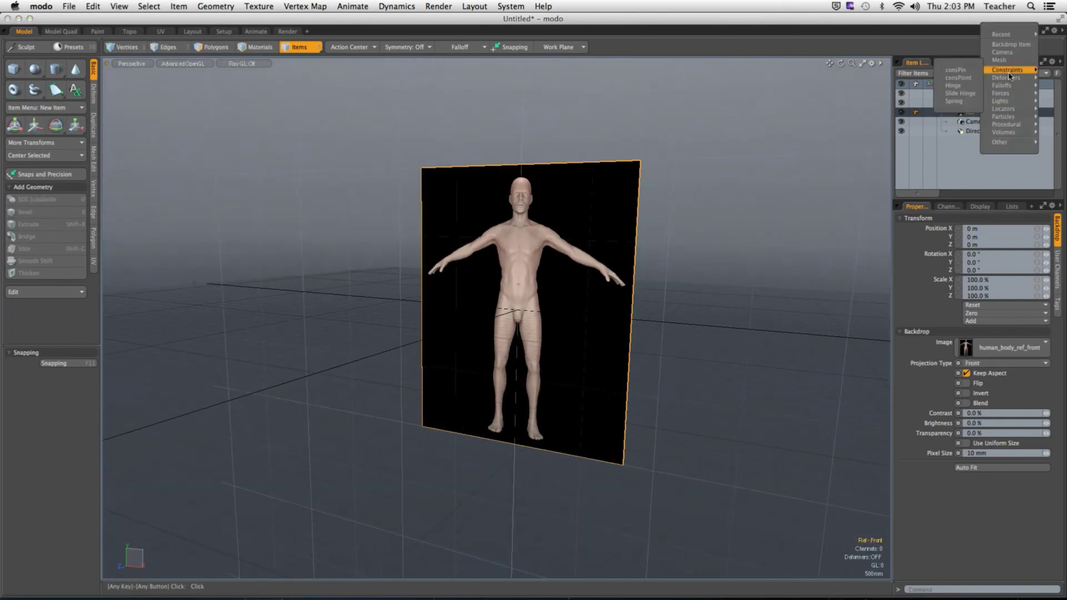
left_click(1009, 44)
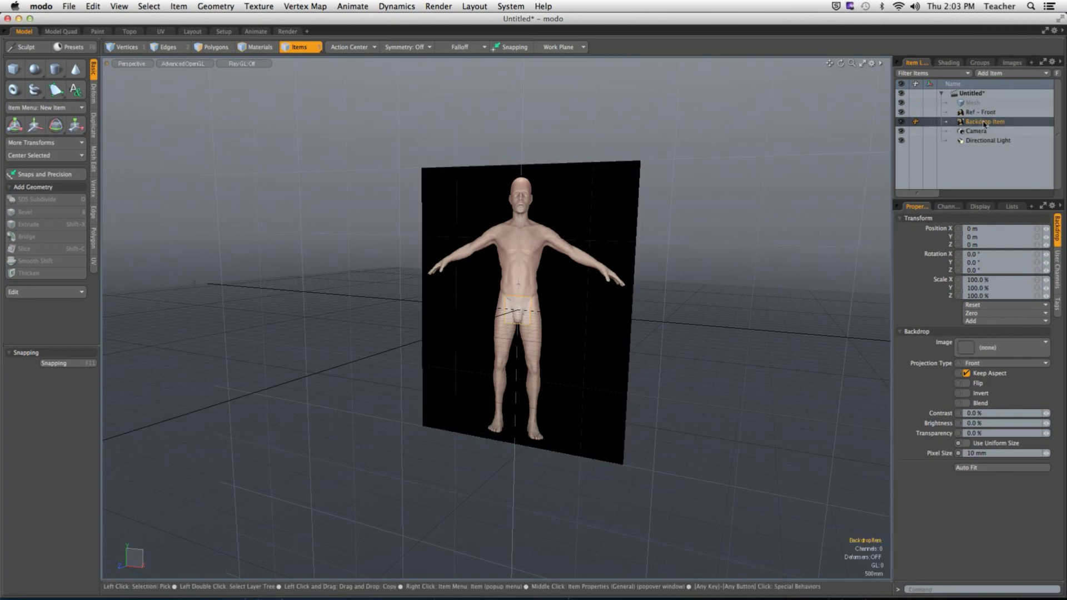
double_click(984, 122)
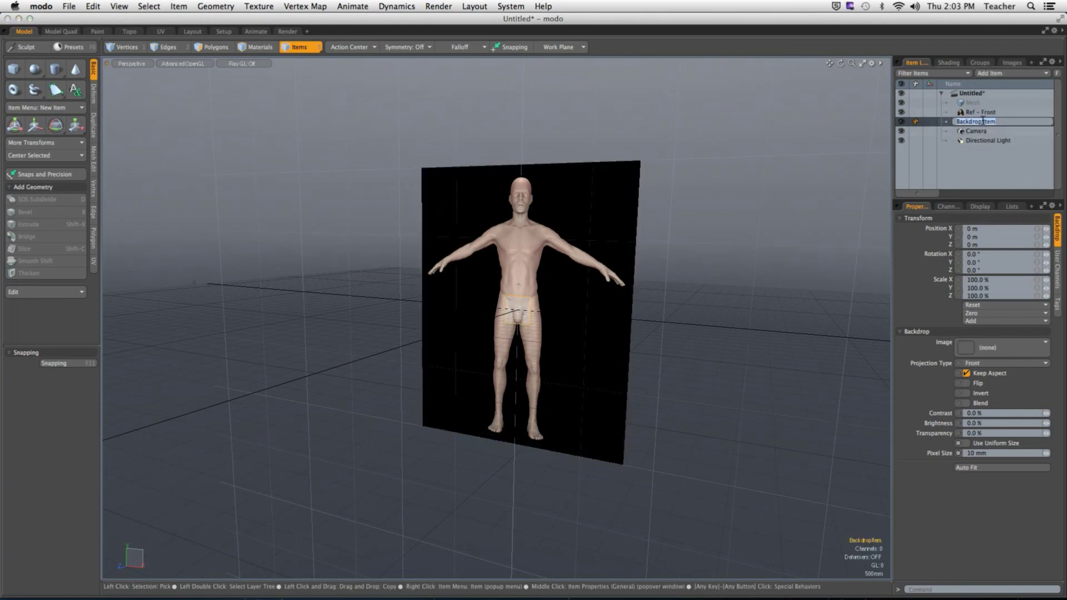
type("Ref - Side")
key("Return")
Assign the human_body_ref_side image to the Ref - Side backdrop and set its projection type to Right.
left_click(1003, 355)
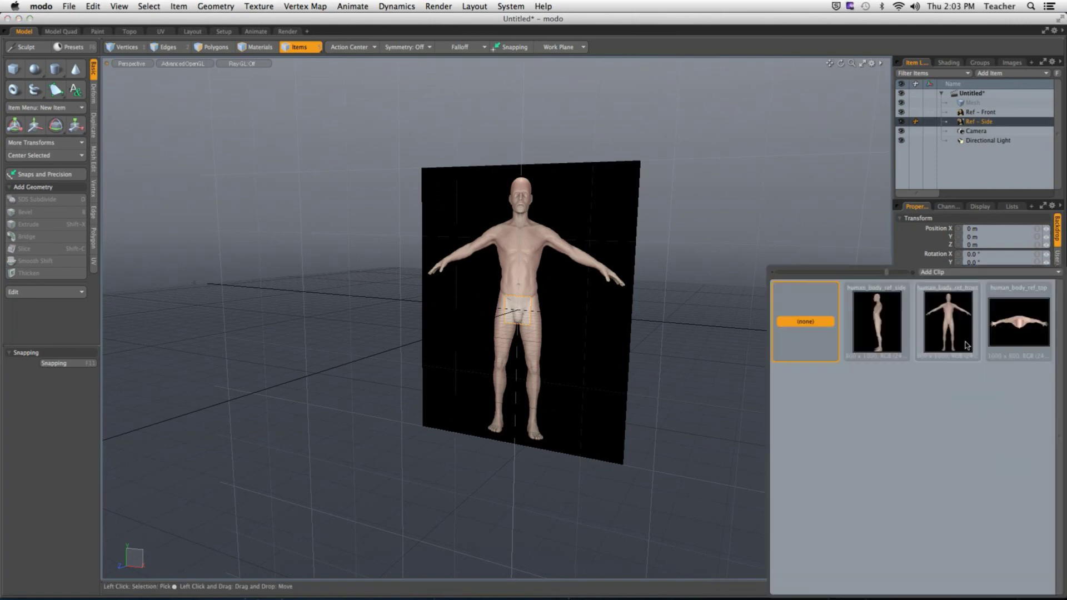
left_click(870, 334)
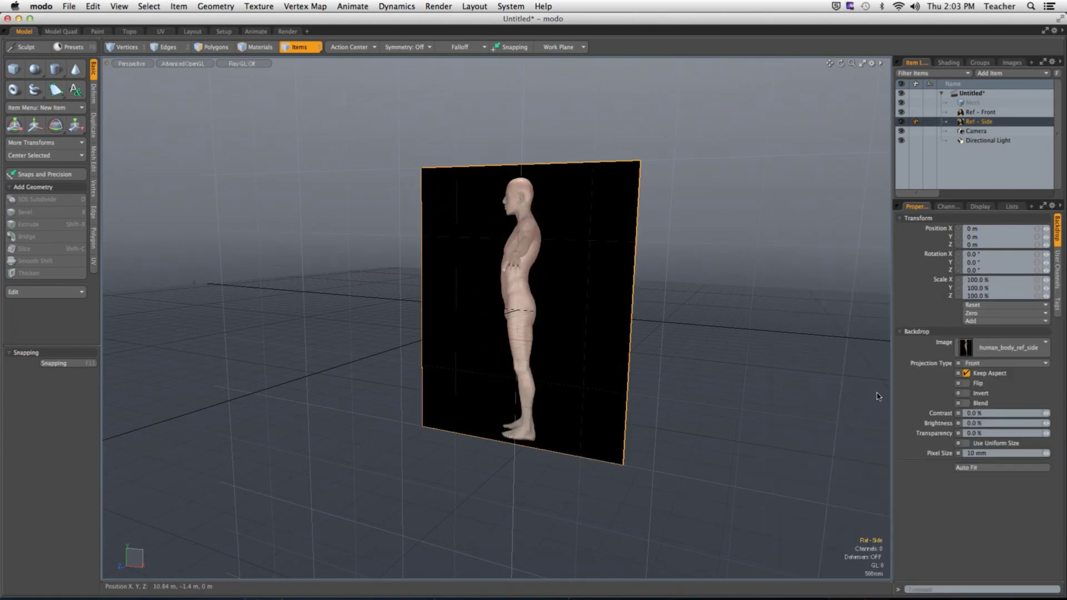
left_click(1001, 364)
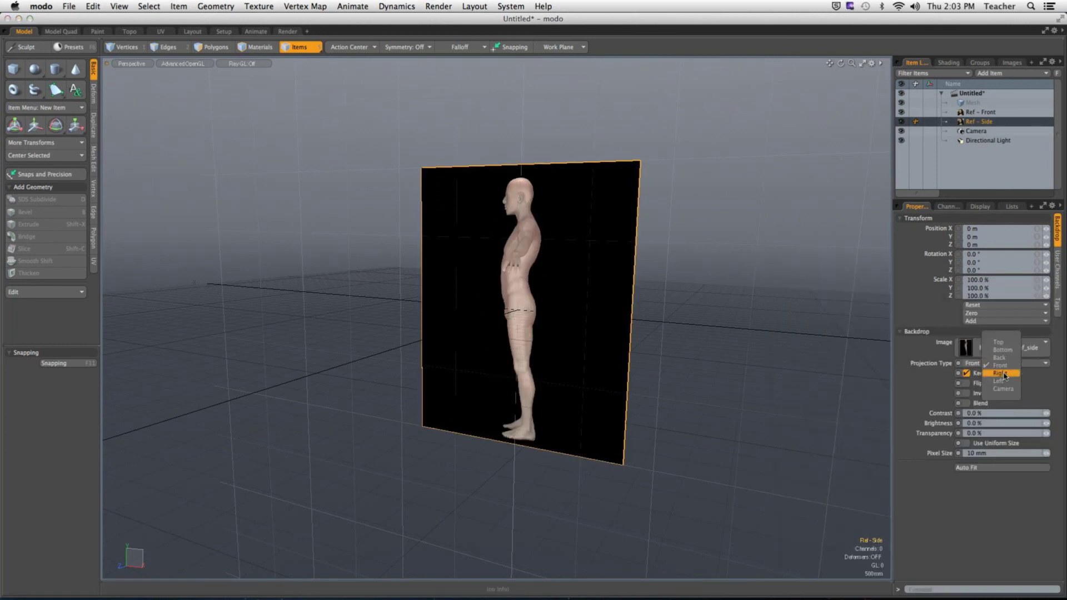
left_click(1001, 373)
left_click(806, 310)
left_click_drag(810, 309, 782, 295, "alt")
Add a third backdrop item and assign the human_body_ref_top image to it.
left_click(992, 73)
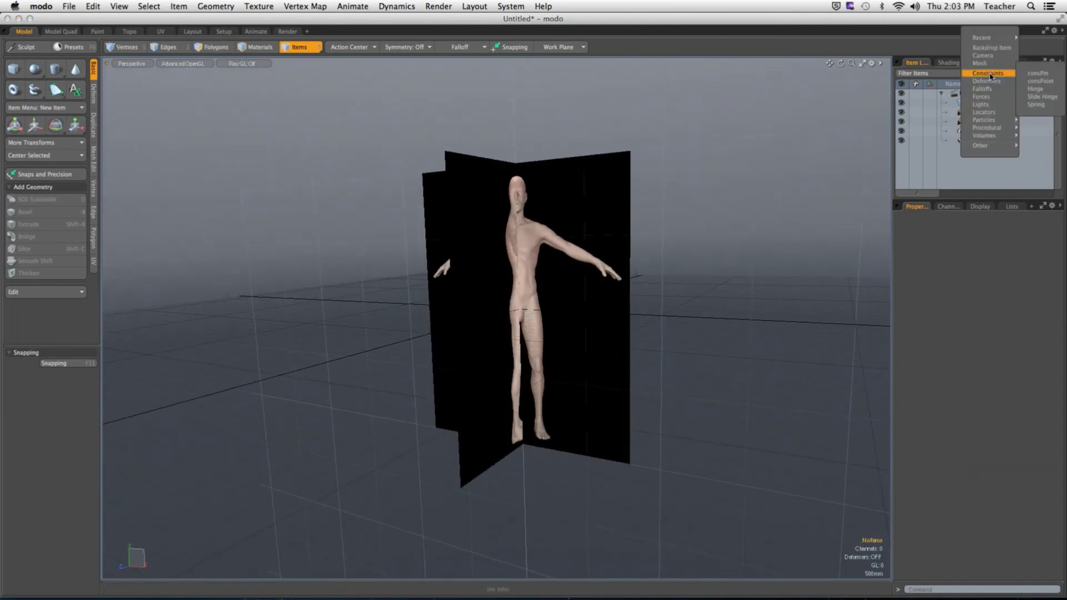
left_click(991, 48)
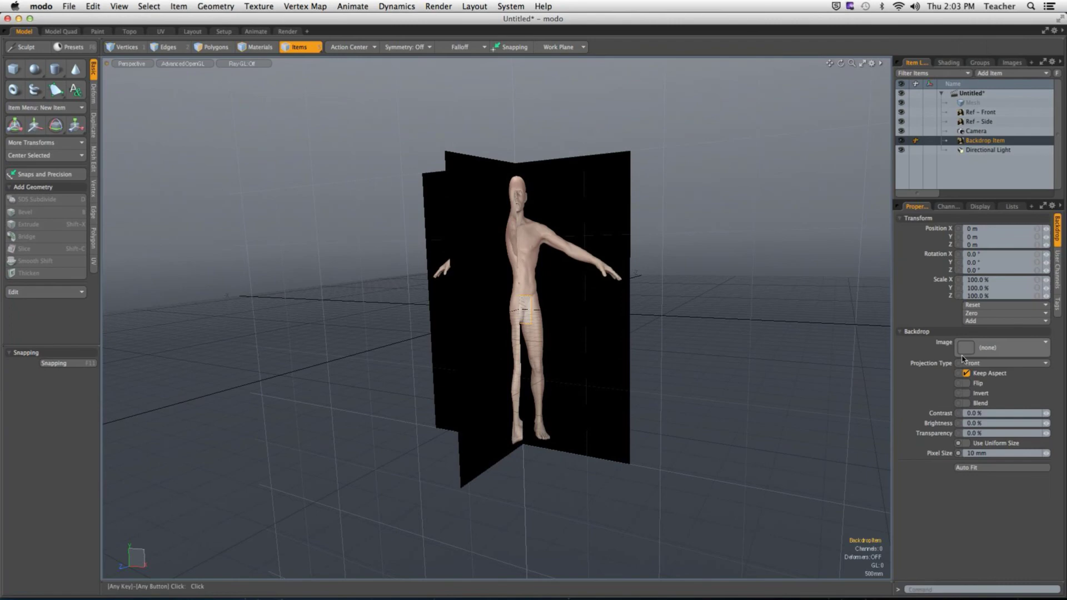
left_click(963, 359)
left_click(1026, 323)
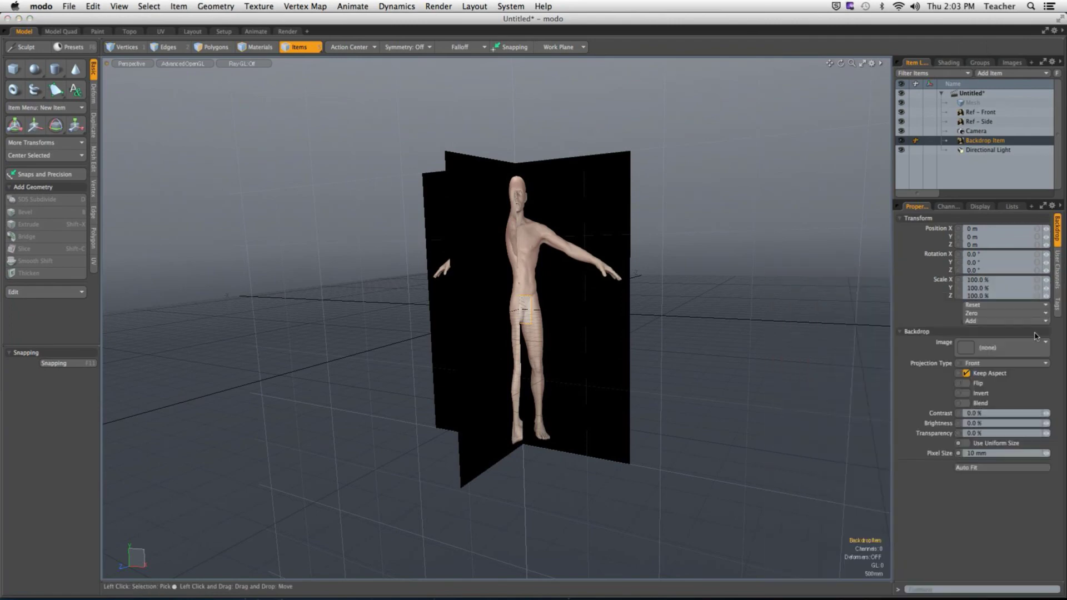
Rename the third backdrop Ref - Top and set its projection type to Top.
double_click(991, 142)
type("Ref")
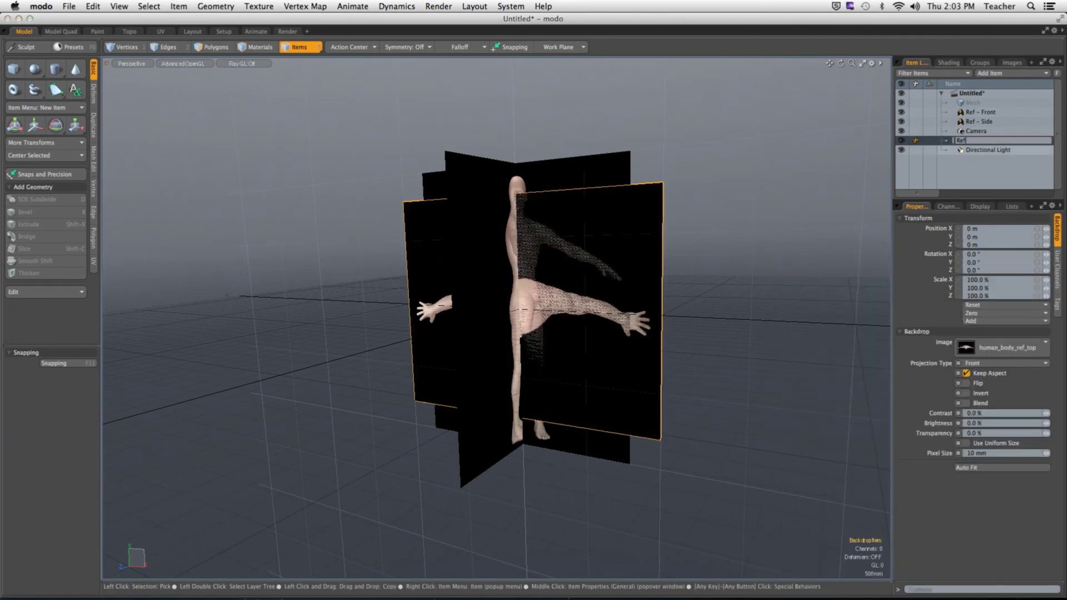
type(" - Top")
key("Return")
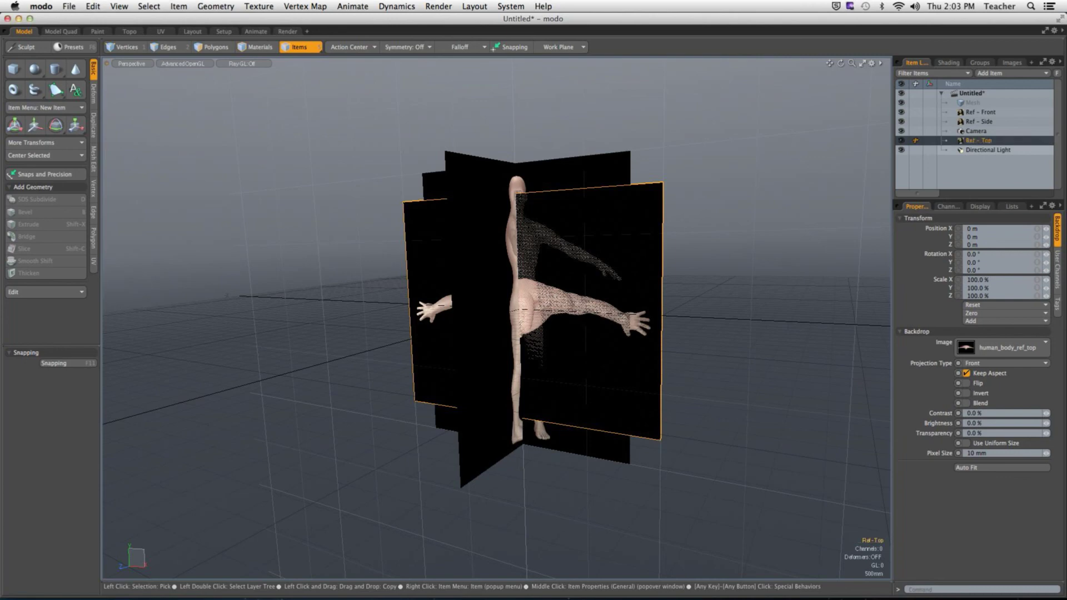
left_click(992, 363)
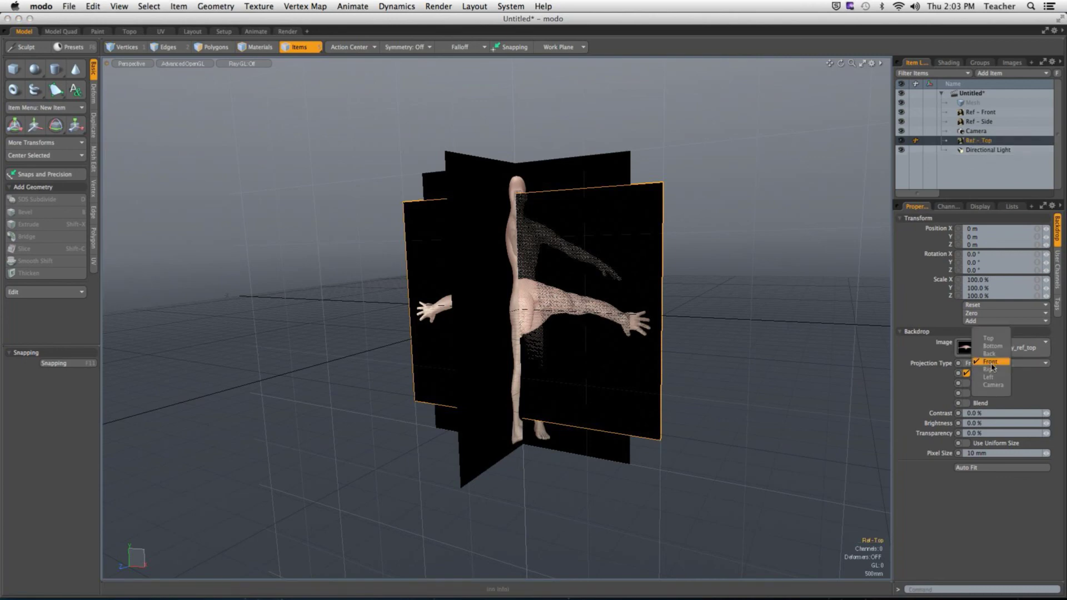
left_click(990, 338)
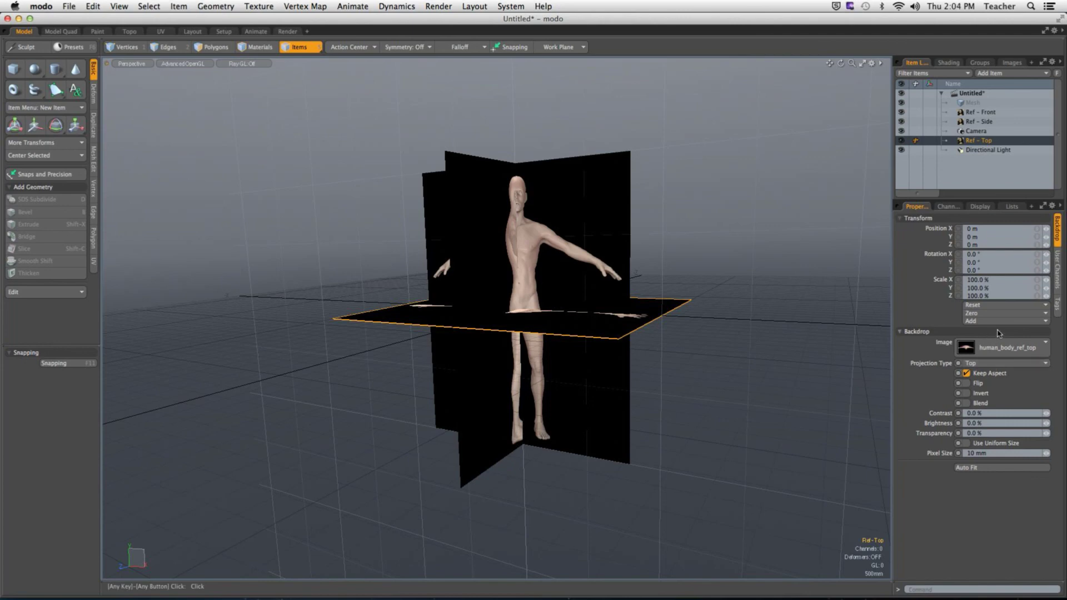
Switch the viewport to the Front view and set the Ref - Front backdrop's transparency to 70%.
left_click_drag(803, 209, 523, 272, "alt")
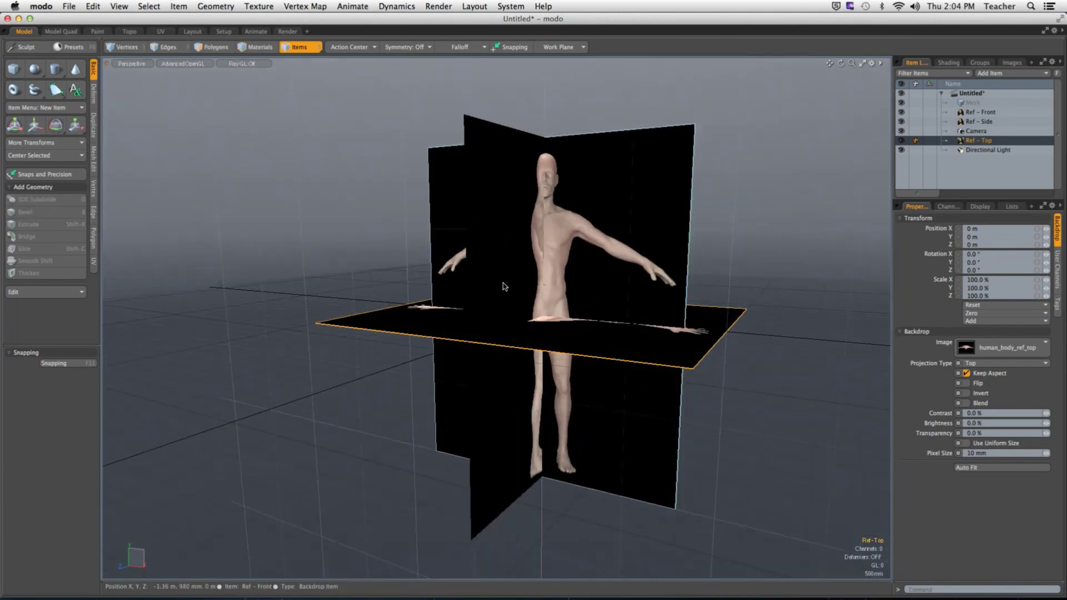
key("ctrl")
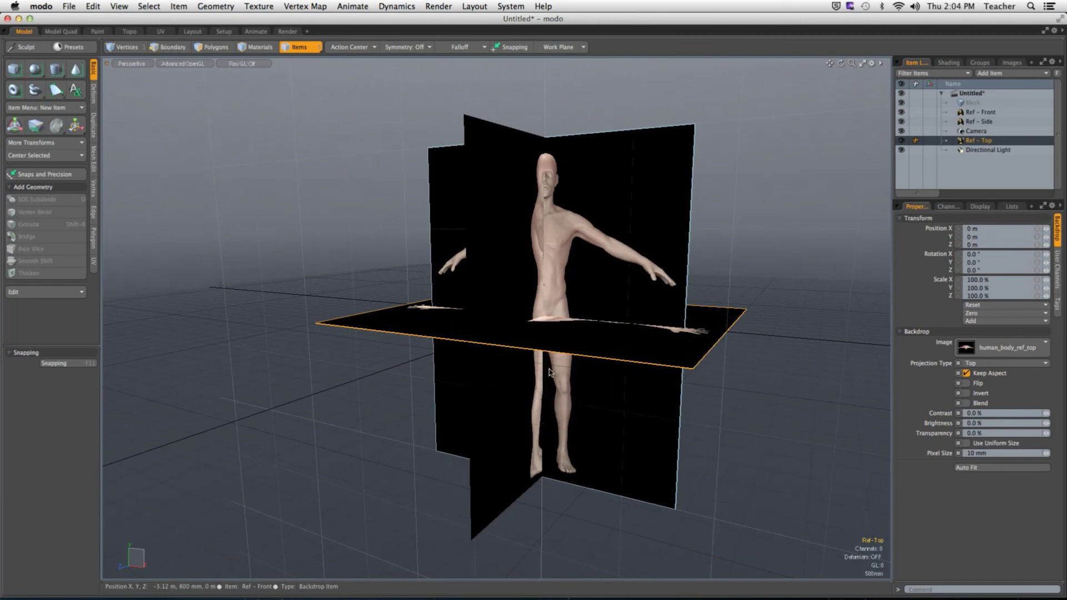
left_click_drag(606, 419, 508, 352, "ctrl+alt")
scroll(509, 352, "up", 1)
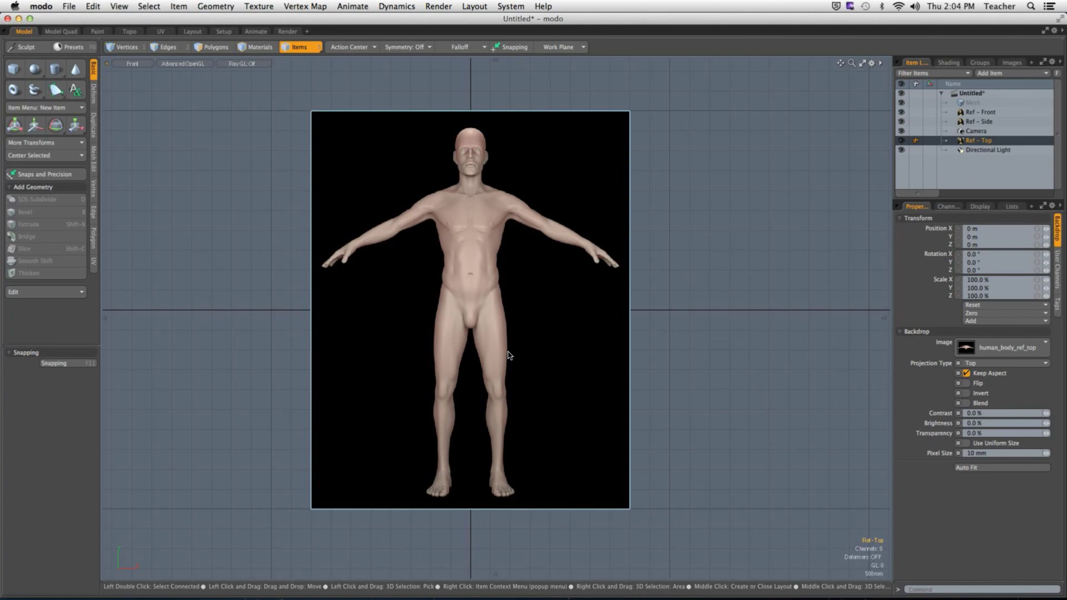
left_click_drag(553, 202, 516, 275, "alt+shift")
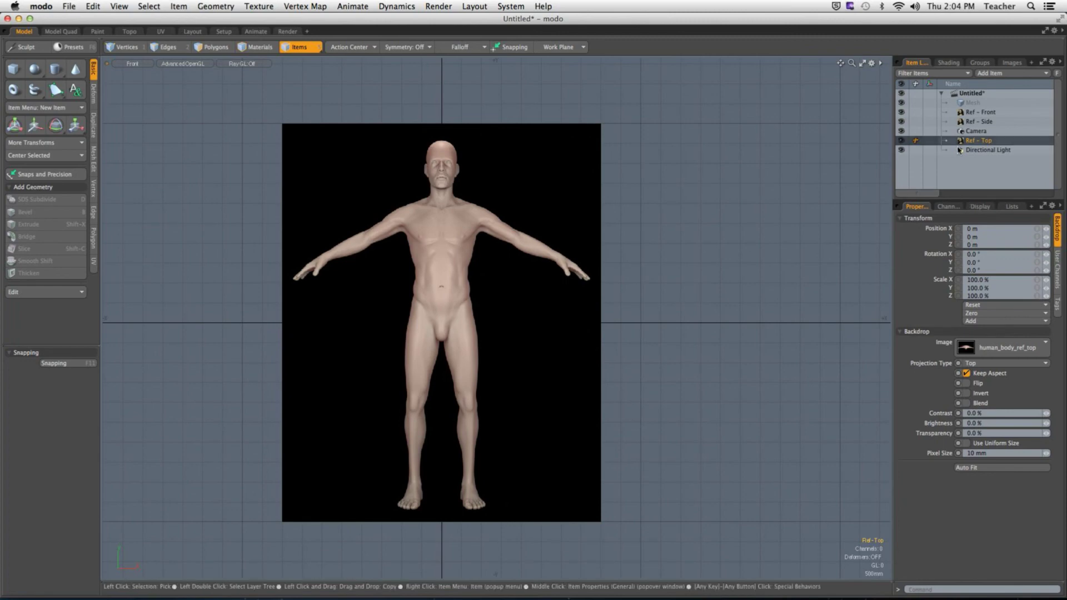
left_click(987, 112)
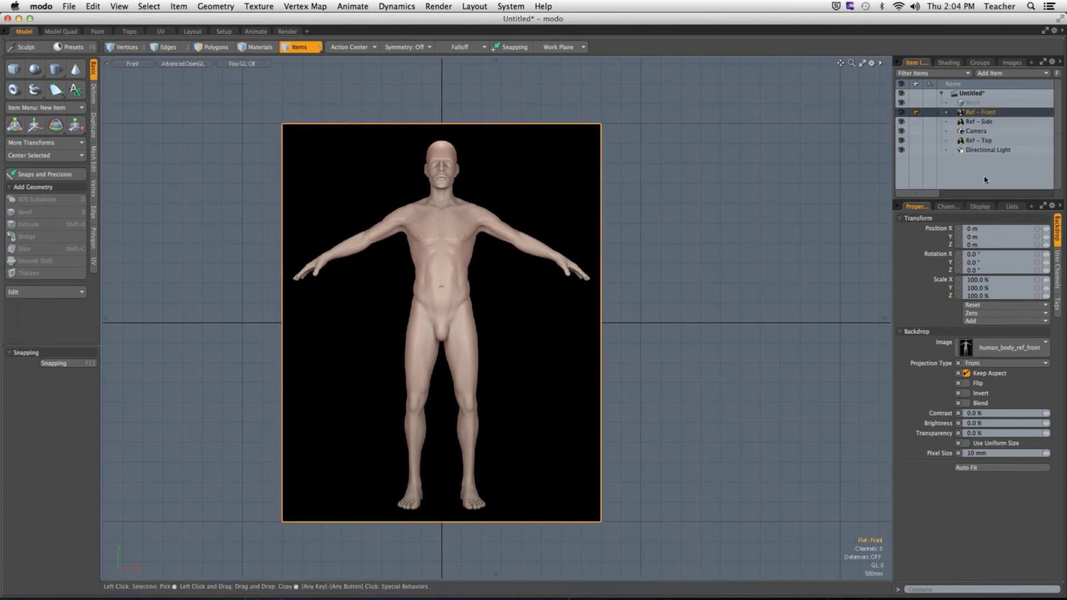
left_click(1001, 433)
type("70")
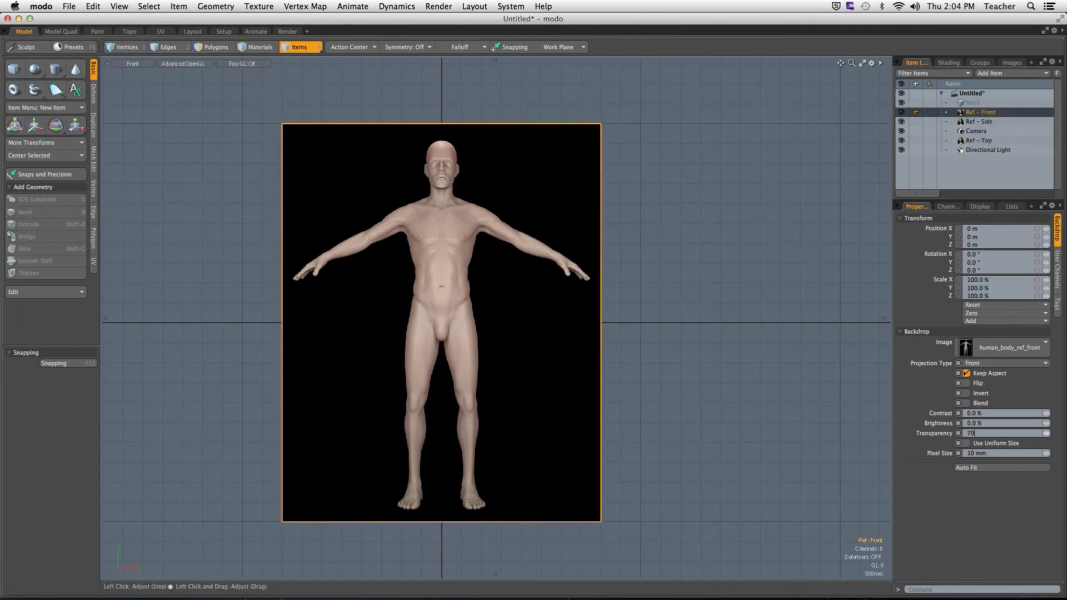
key("Return")
Examine how the head and feet of the front reference line up with the vertical centre axis.
scroll(519, 275, "up", 5)
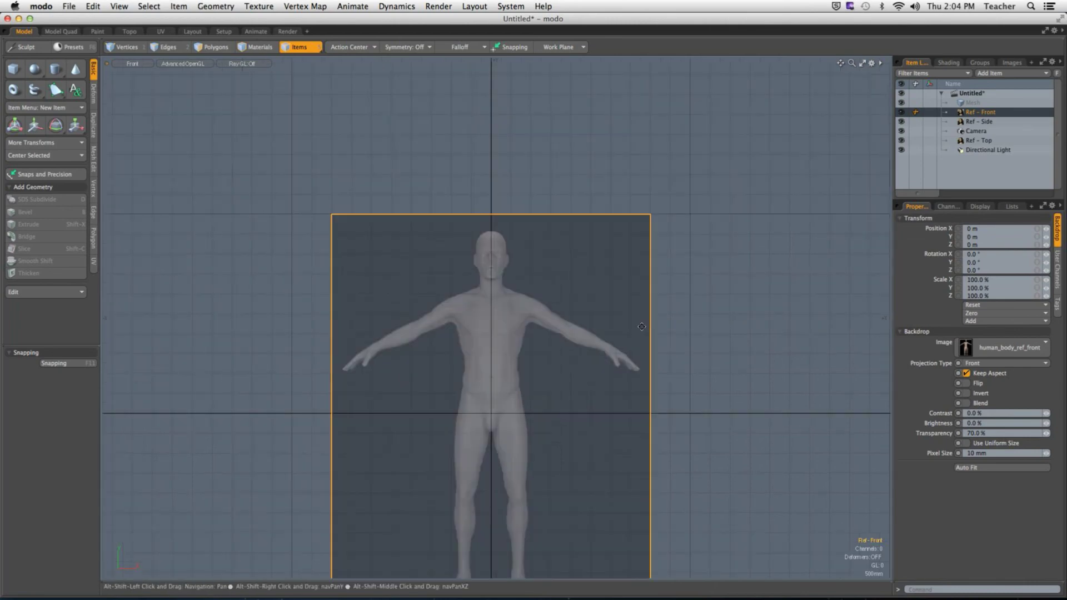
left_click_drag(464, 175, 506, 298, "alt+shift")
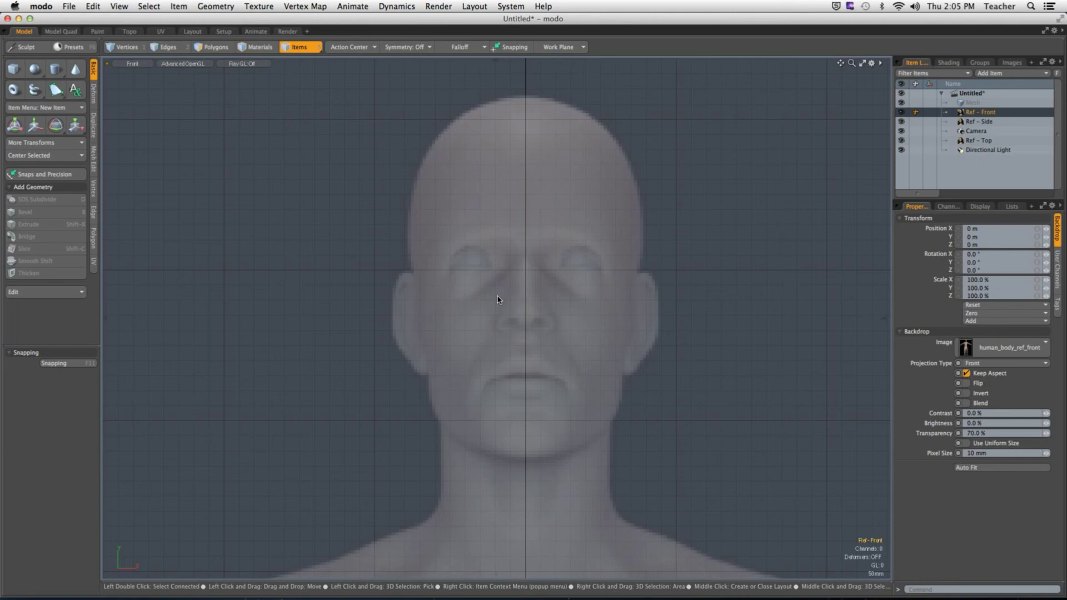
key("ctrl")
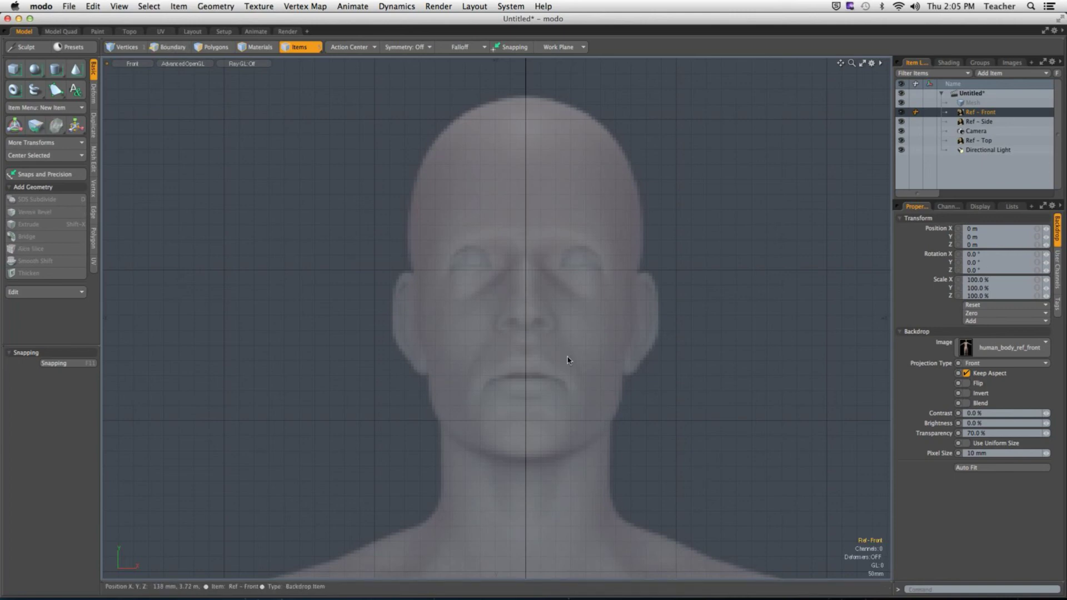
left_click_drag(612, 381, 552, 315, "ctrl+alt")
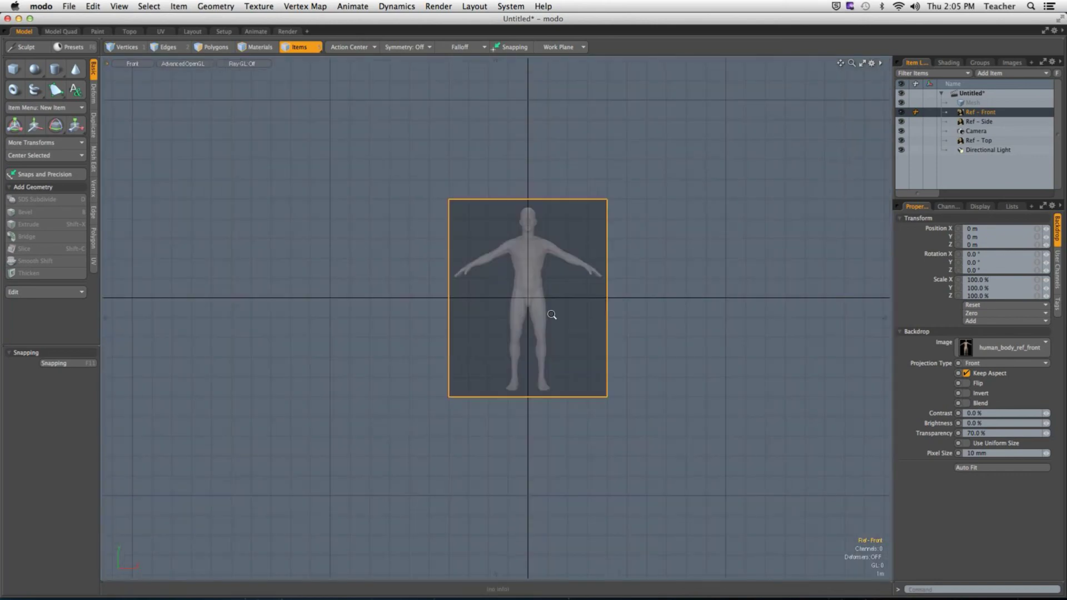
scroll(552, 315, "up", 1)
scroll(524, 353, "up", 3)
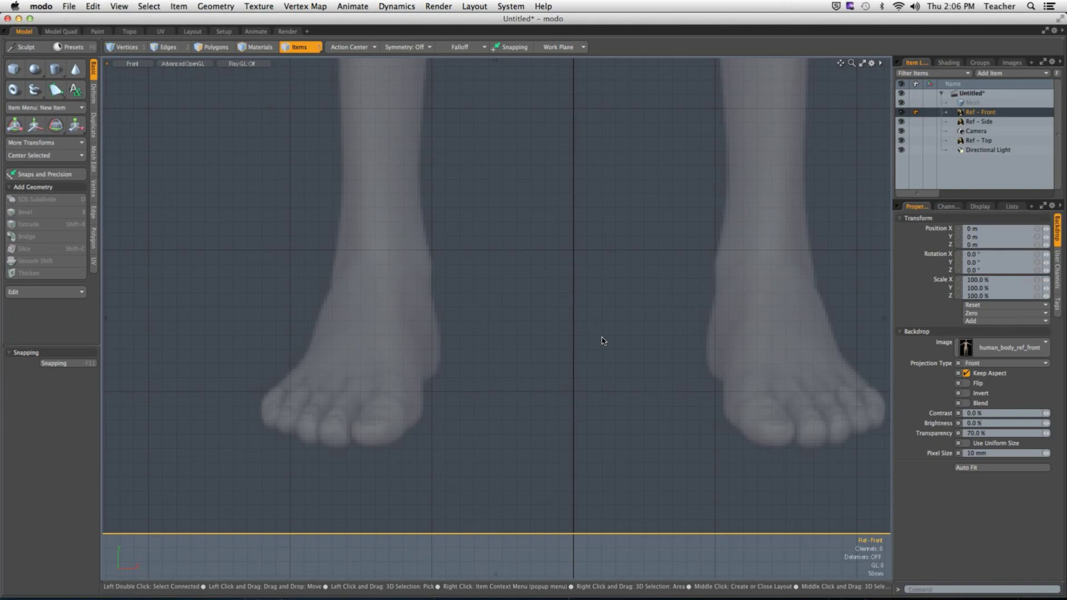
Select the Ref - Side backdrop and switch the viewport to the Right view.
scroll(596, 314, "down", 5)
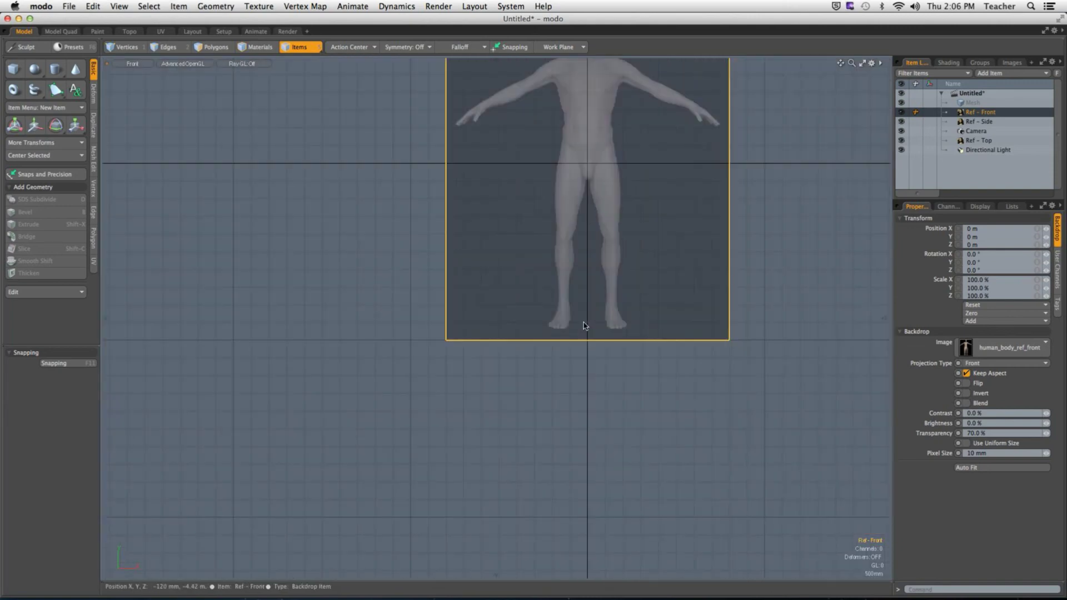
scroll(572, 191, "up", 3)
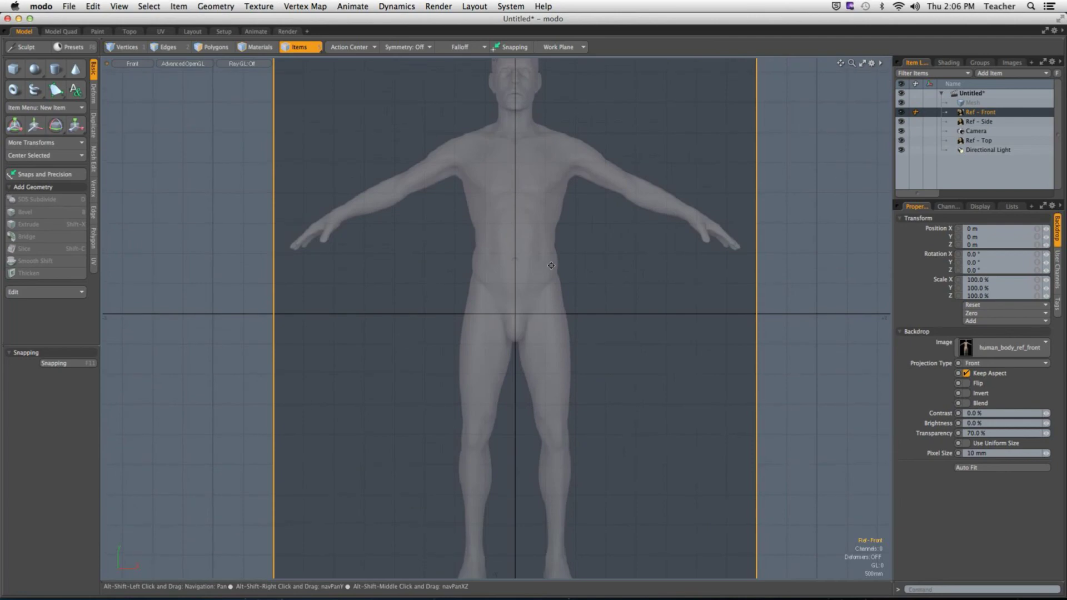
left_click_drag(776, 113, 782, 185, "alt")
left_click(954, 164)
left_click(981, 112)
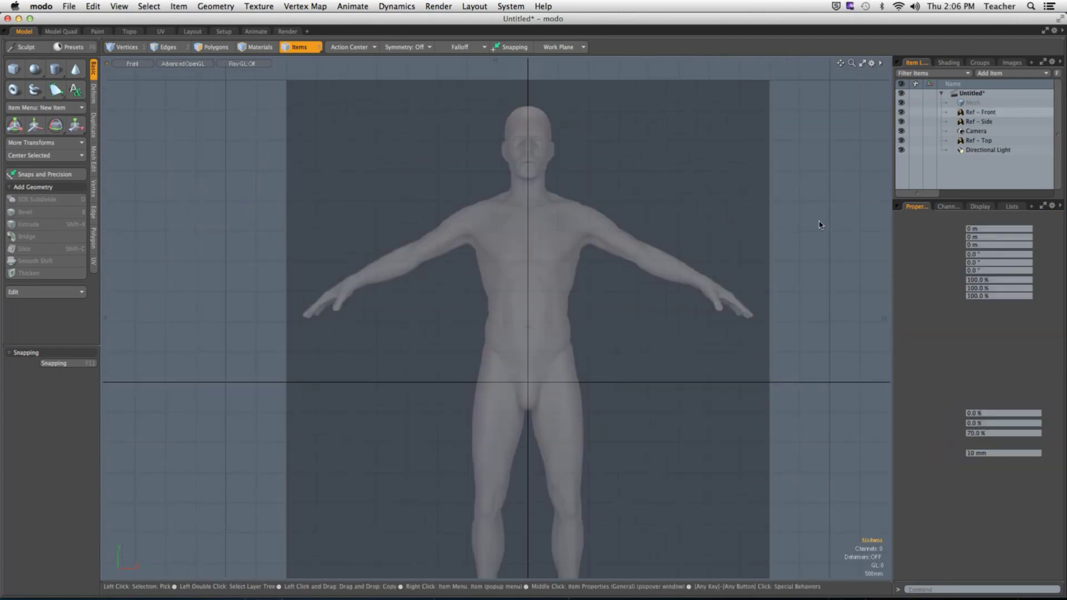
left_click(979, 121)
left_click_drag(795, 198, 773, 173, "alt")
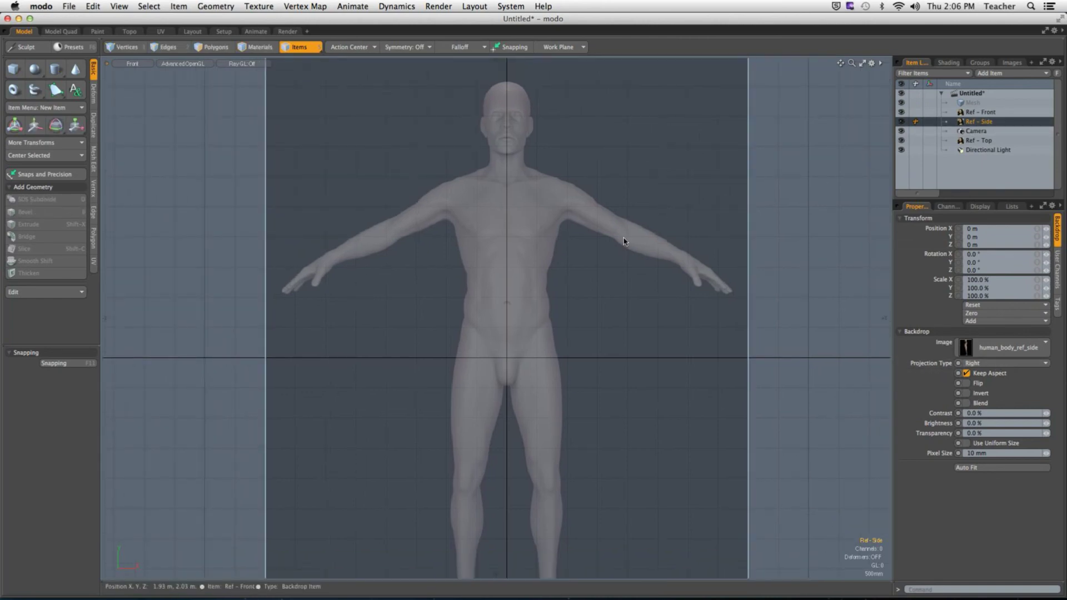
left_click(136, 67)
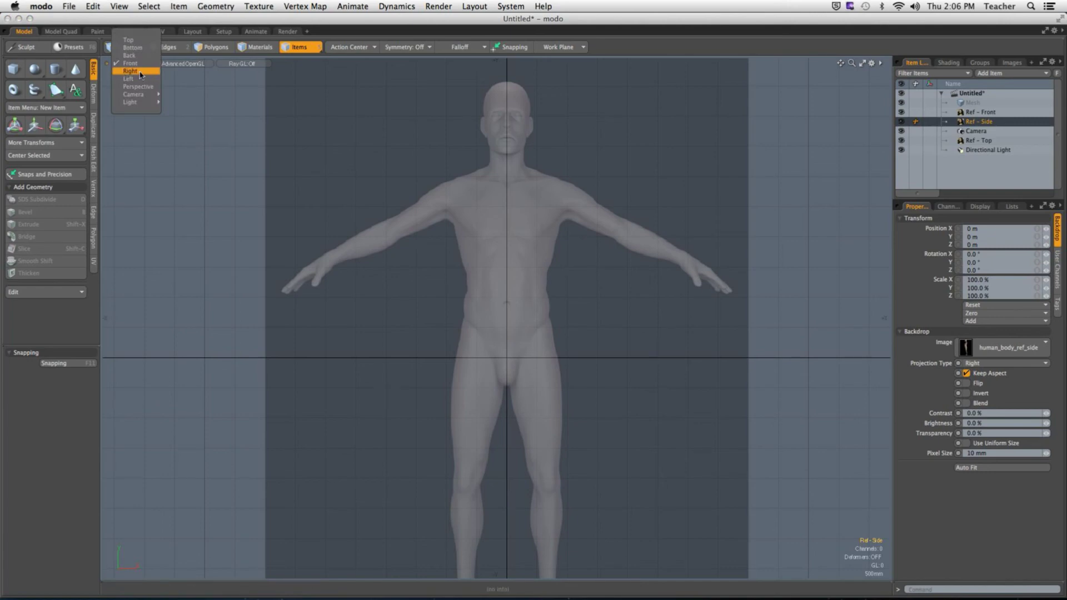
left_click(136, 71)
scroll(449, 245, "down", 2)
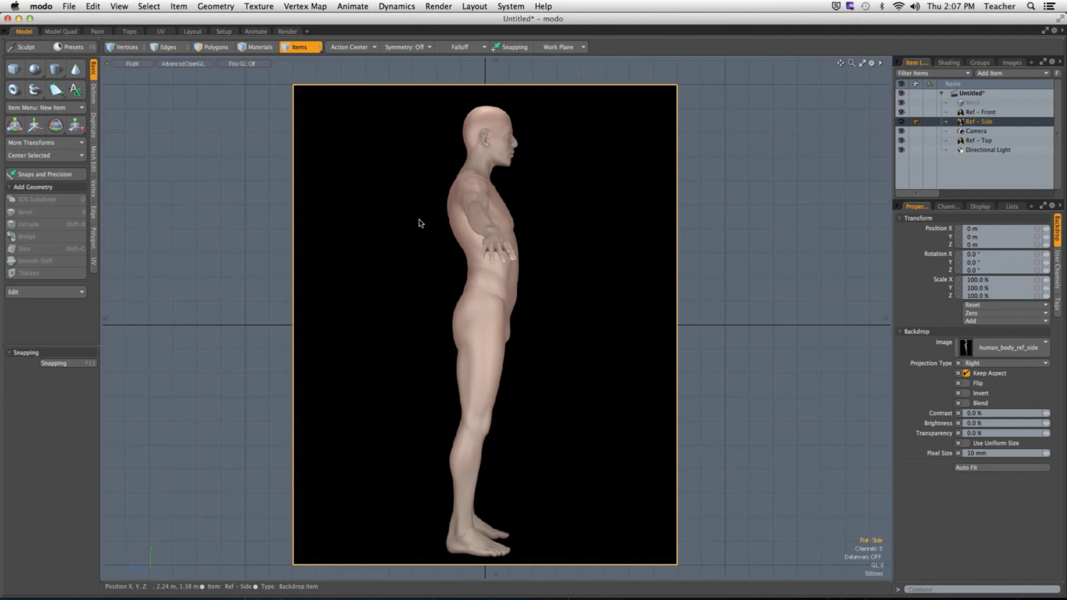
Flip the Ref - Side backdrop image and set its transparency to 70%.
key("ctrl")
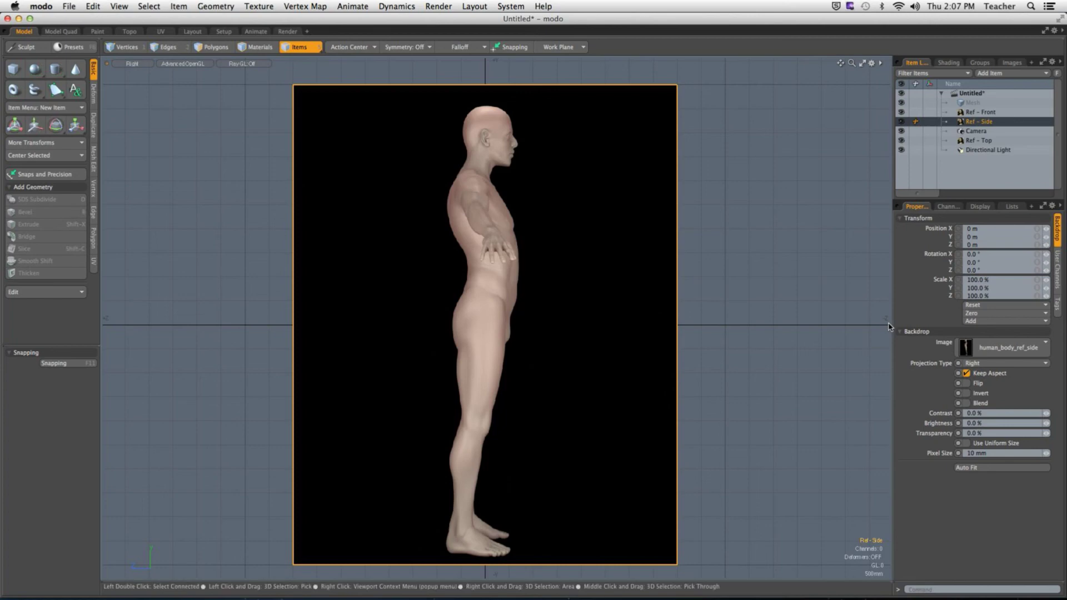
key("ctrl")
left_click(967, 384)
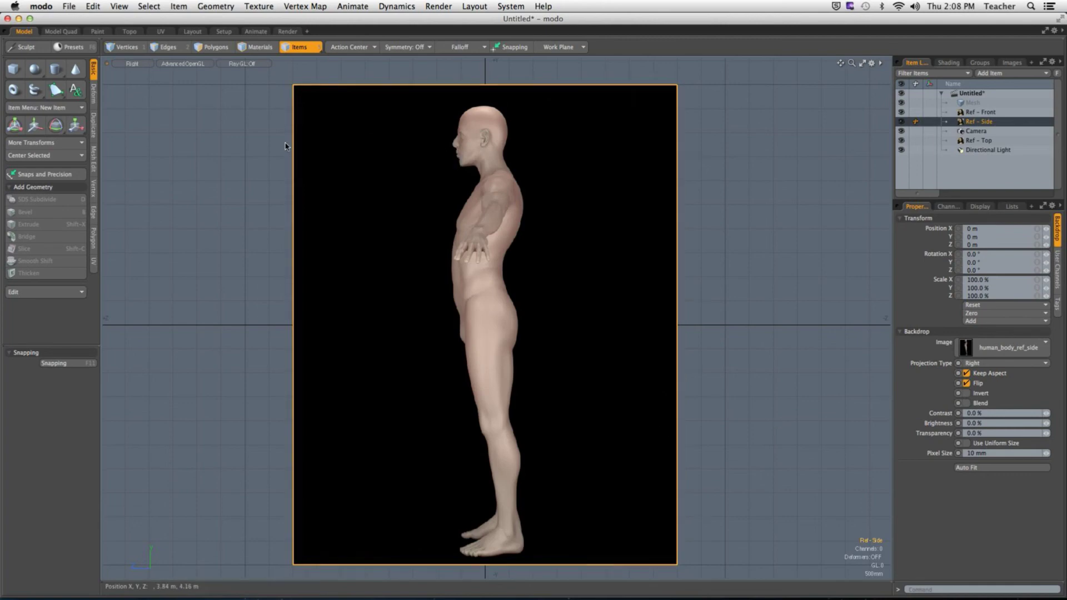
left_click(983, 433)
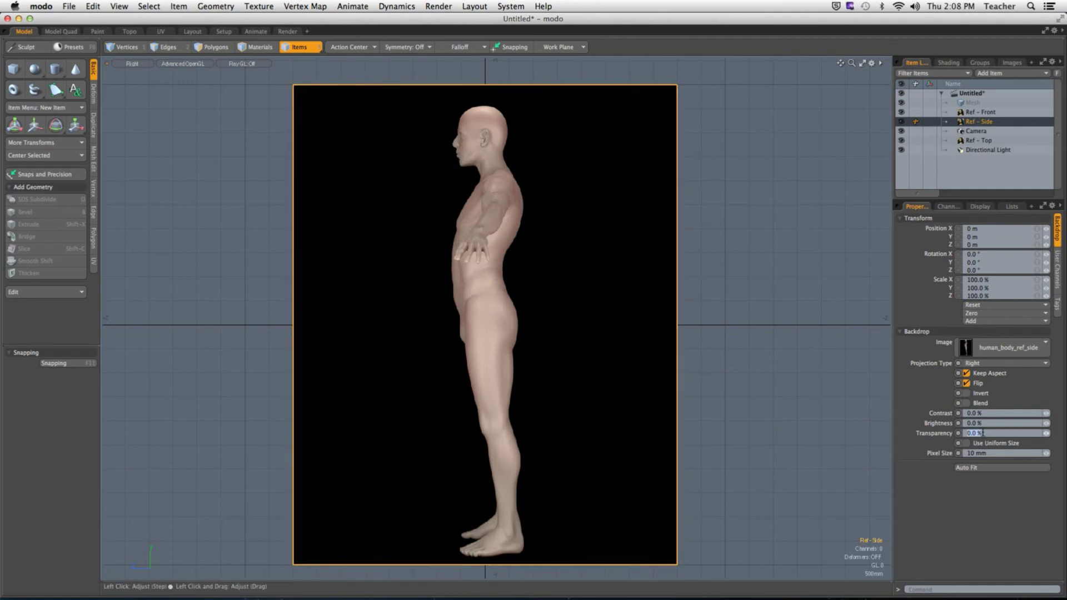
type("50")
key("Return")
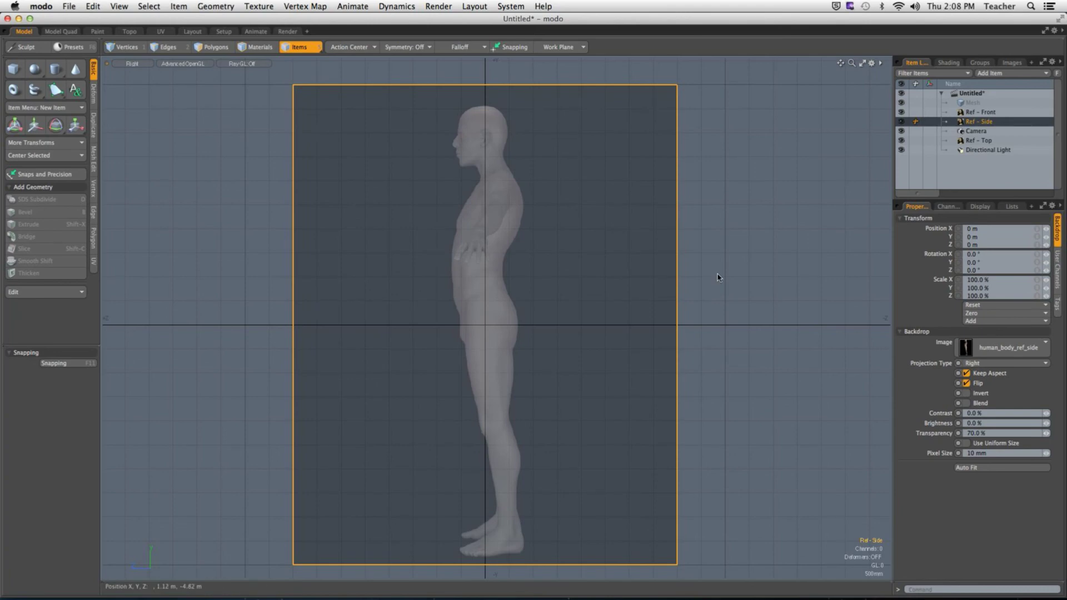
Select the Ref - Top backdrop and switch the viewport to the Top view.
left_click(746, 268)
left_click(978, 140)
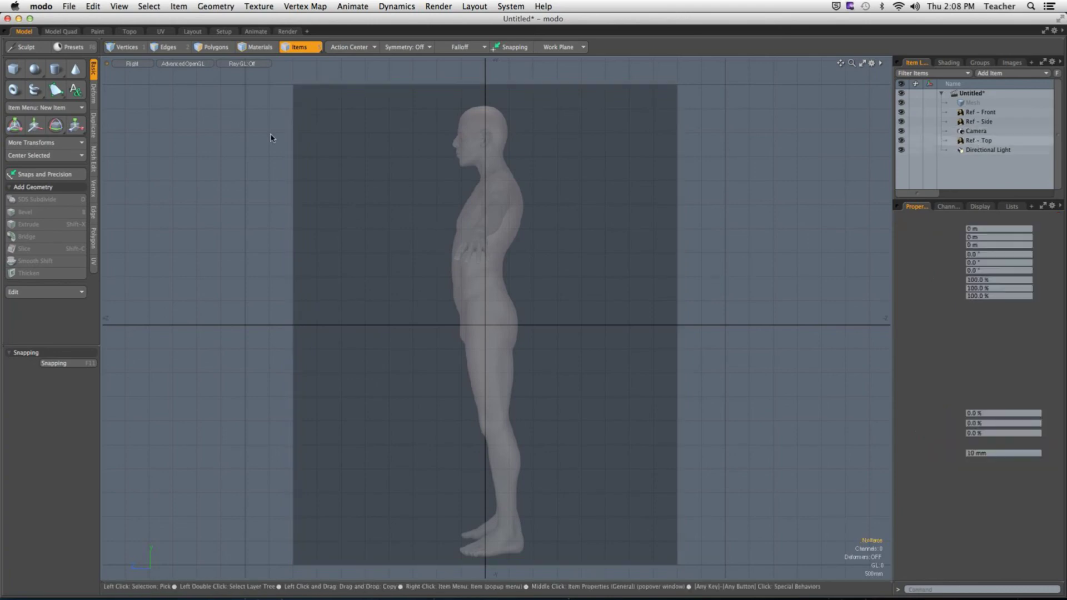
left_click(134, 64)
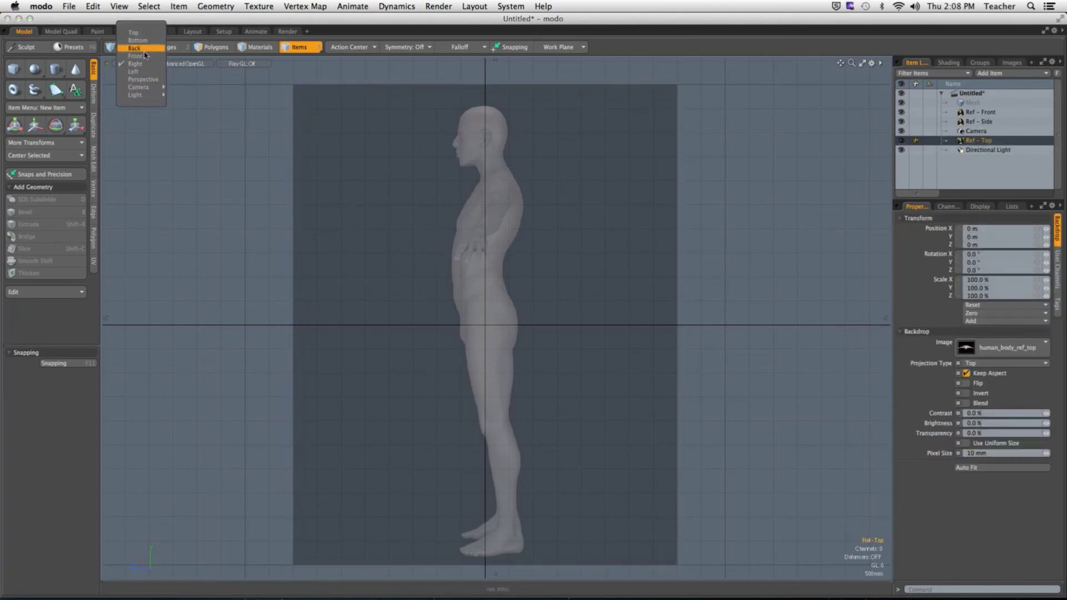
left_click(140, 33)
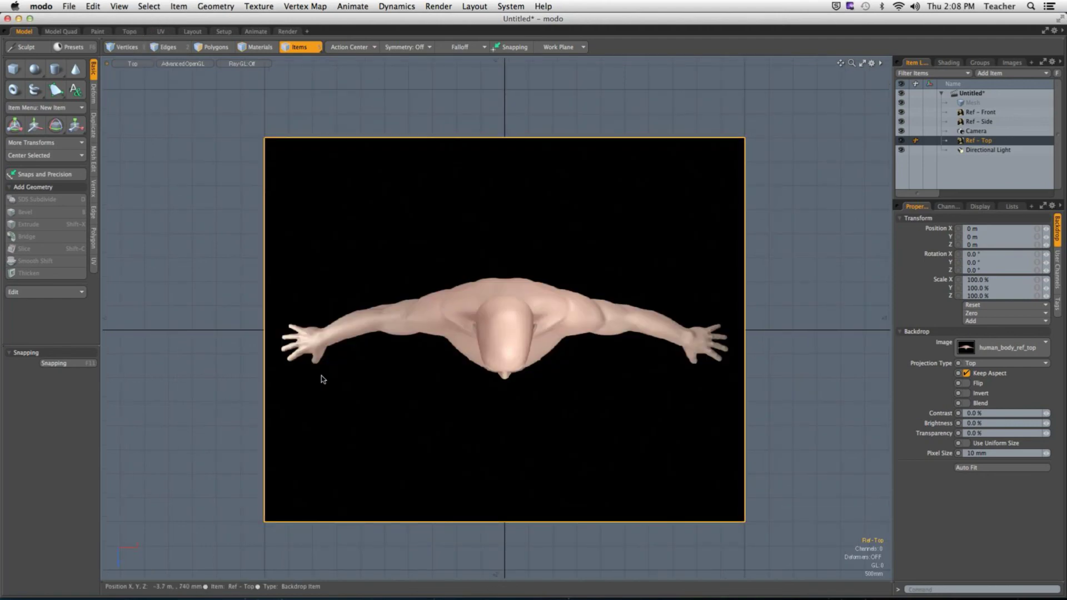
left_click(203, 380)
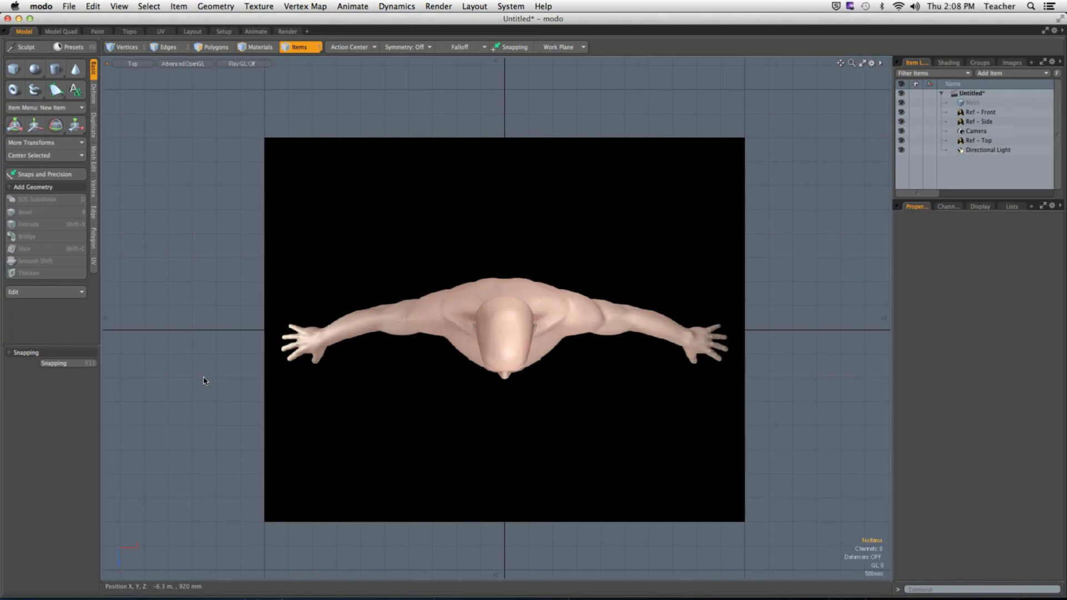
Set the Ref - Top backdrop's transparency to 70%.
left_click(1002, 140)
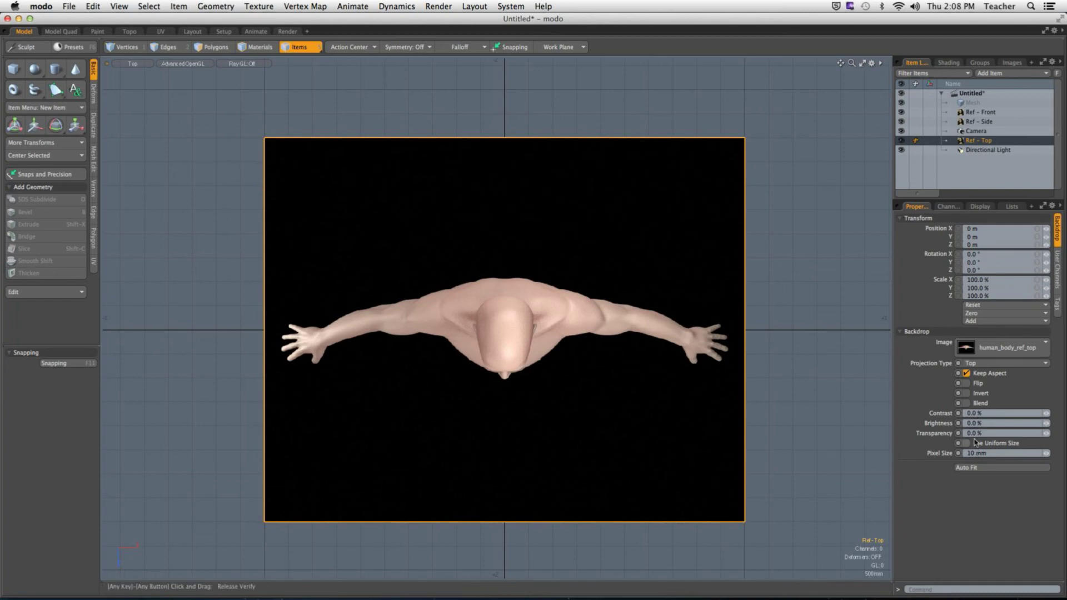
left_click(977, 433)
type("70")
key("Return")
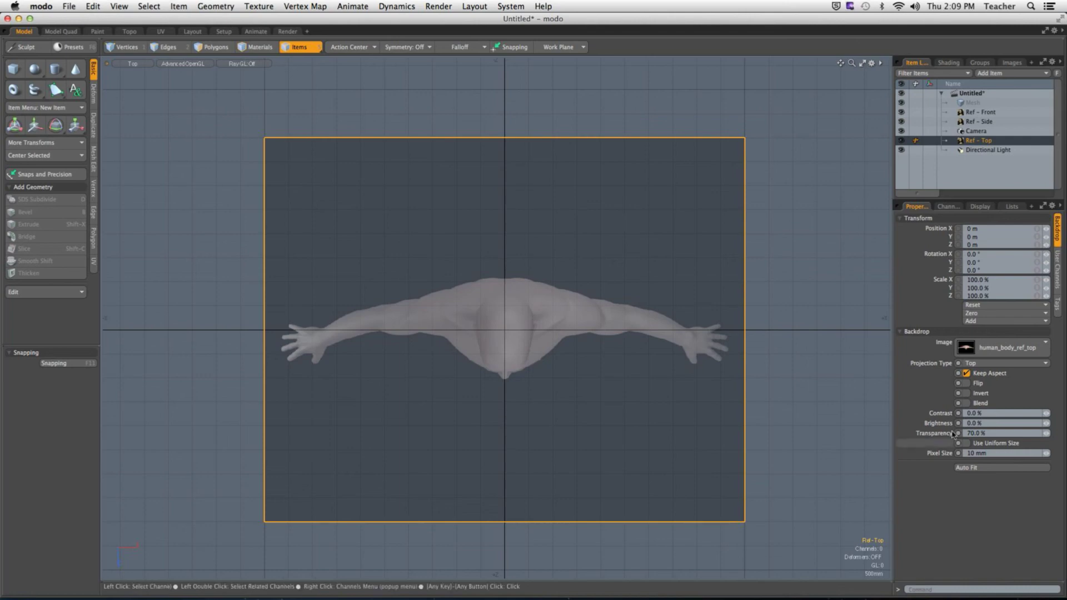
left_click(788, 269)
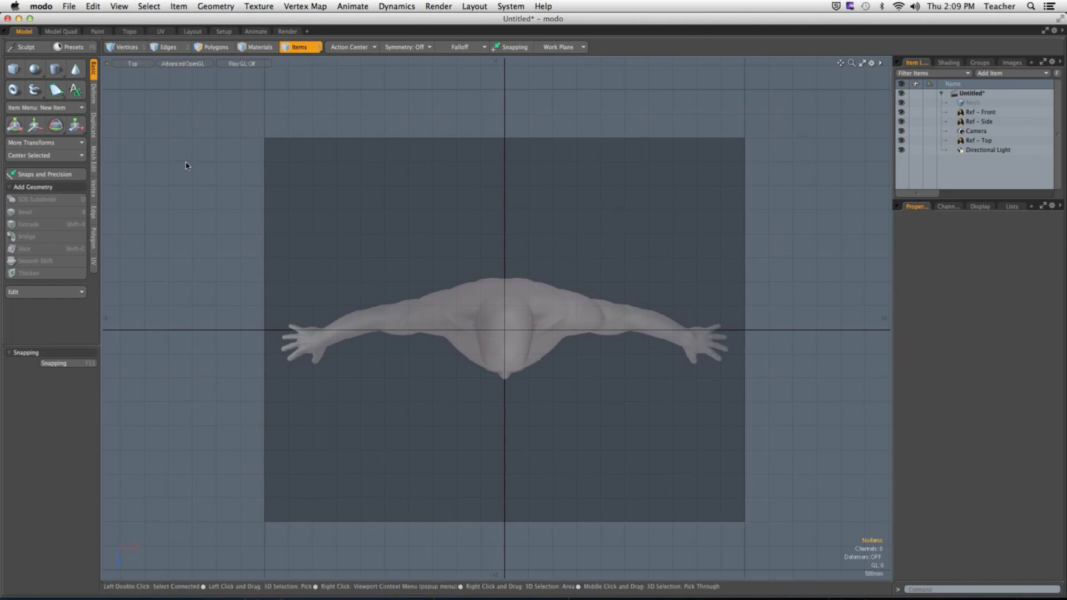
Return to the Front view and draw a thin, wide horizontal bar in the Mesh item just above the figure's head.
key("ctrl+space")
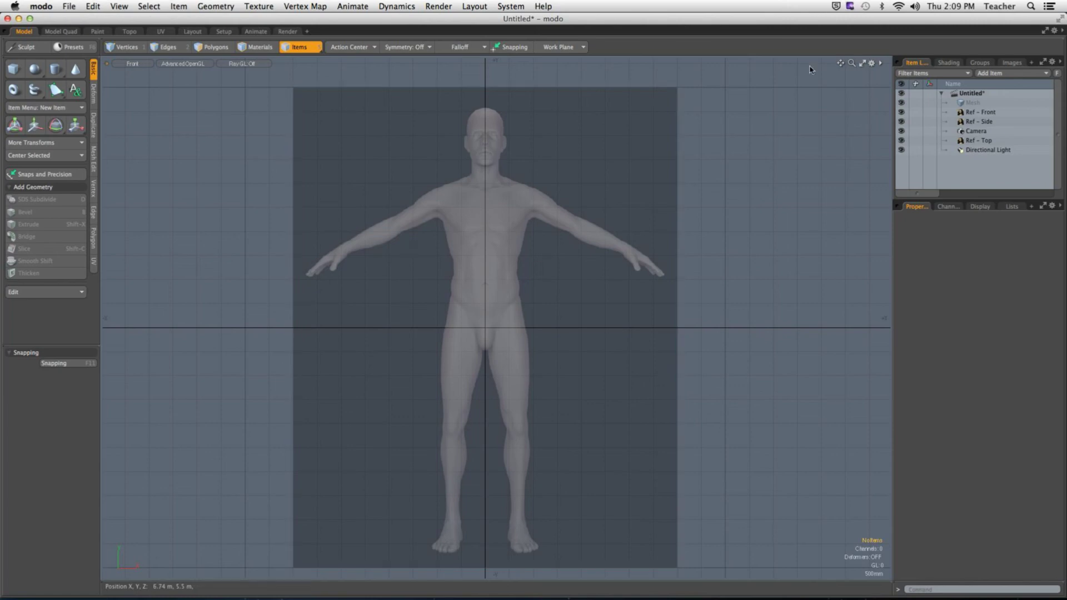
left_click(981, 103)
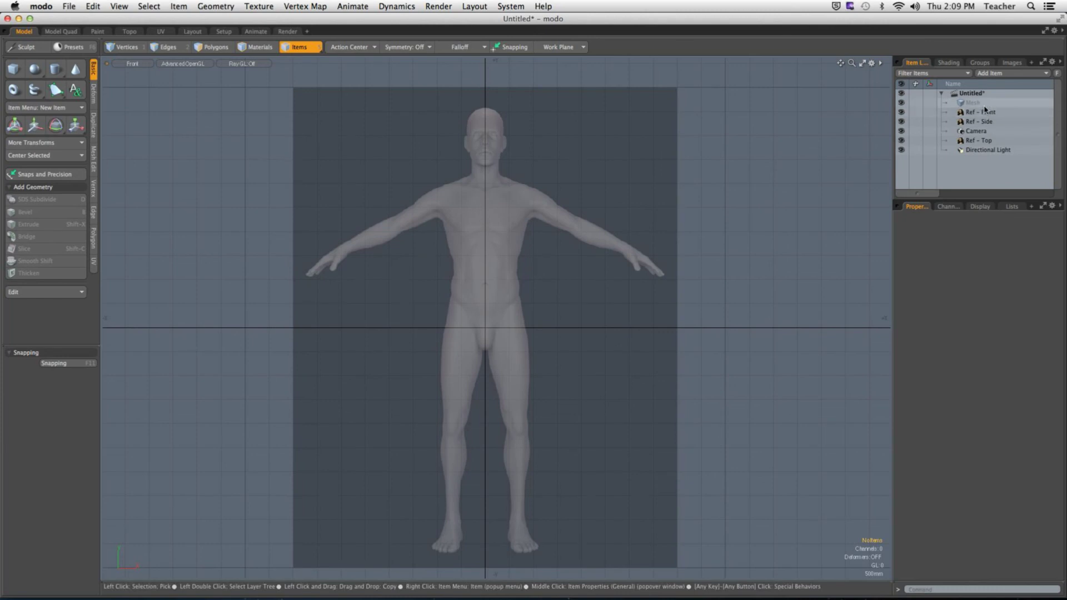
left_click(14, 68)
left_click_drag(228, 88, 827, 101)
left_click(406, 150)
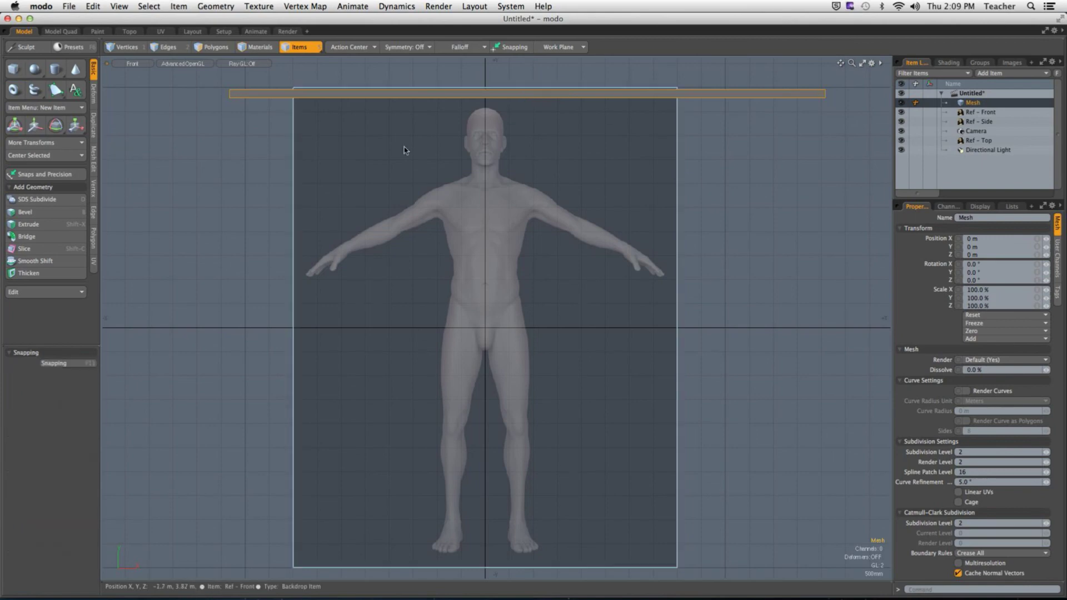
Select the bar's polygon and move it down until its lower edge meets the top of the head.
left_click_drag(405, 150, 414, 217, "ctrl+alt")
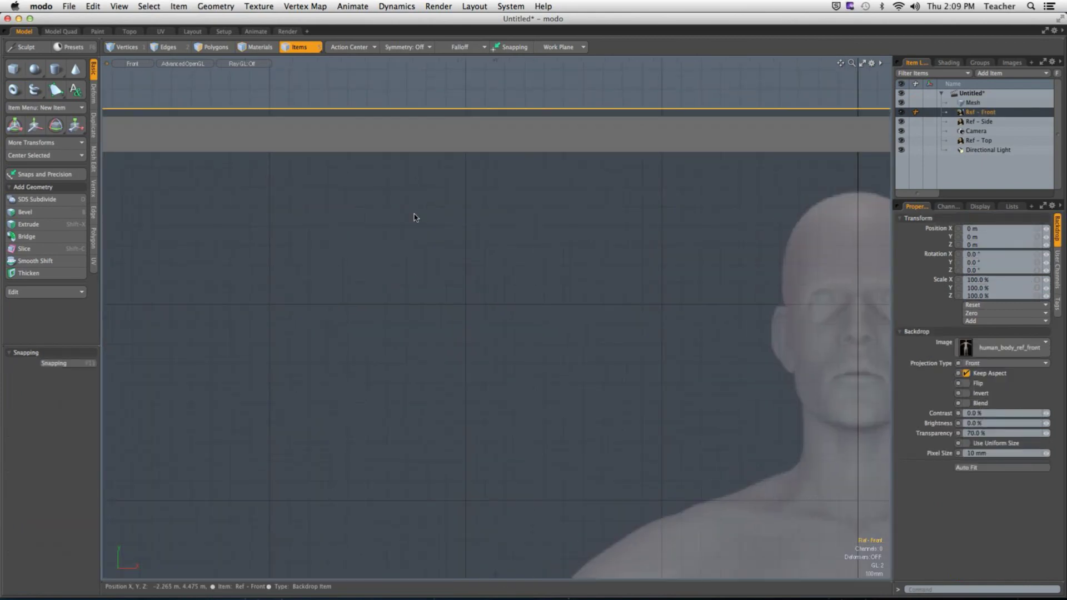
scroll(415, 217, "down", 5)
key("3")
scroll(588, 241, "up", 5)
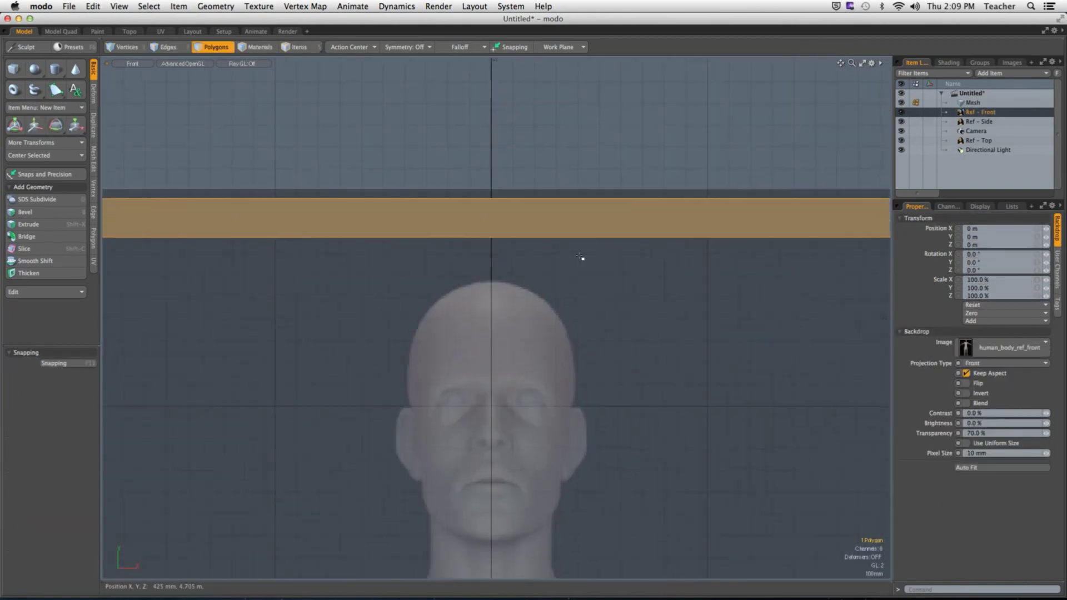
key("w")
left_click_drag(581, 258, 576, 219)
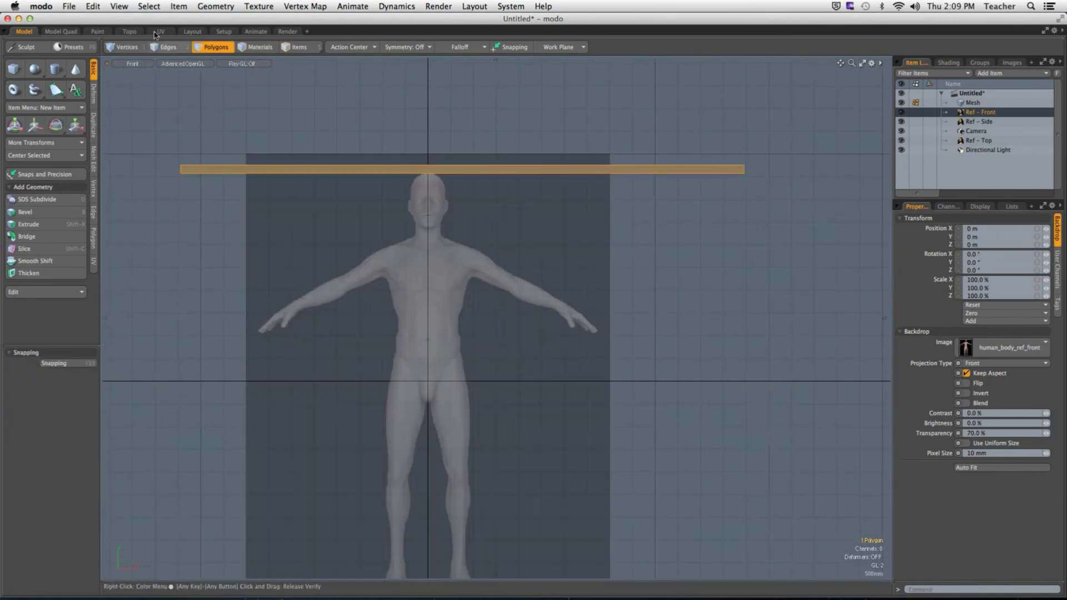
Duplicate the bar by copy and paste and move the copy down about 9.47 m to just beneath the feet.
left_click(93, 6)
left_click(100, 66)
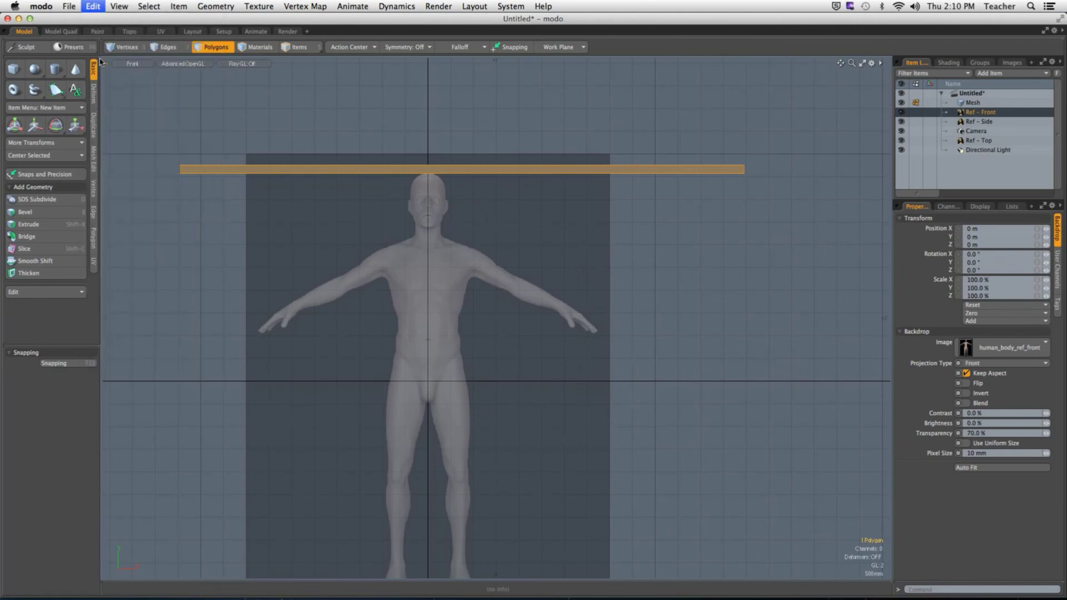
left_click(93, 6)
left_click(100, 67)
key("w")
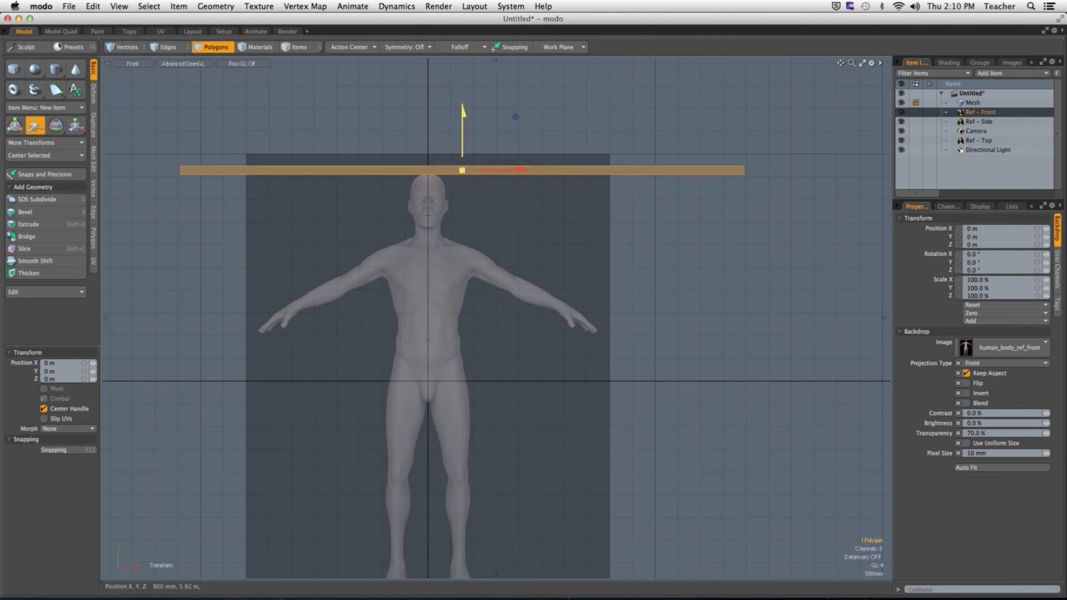
left_click_drag(466, 117, 463, 408)
scroll(445, 289, "down", 2)
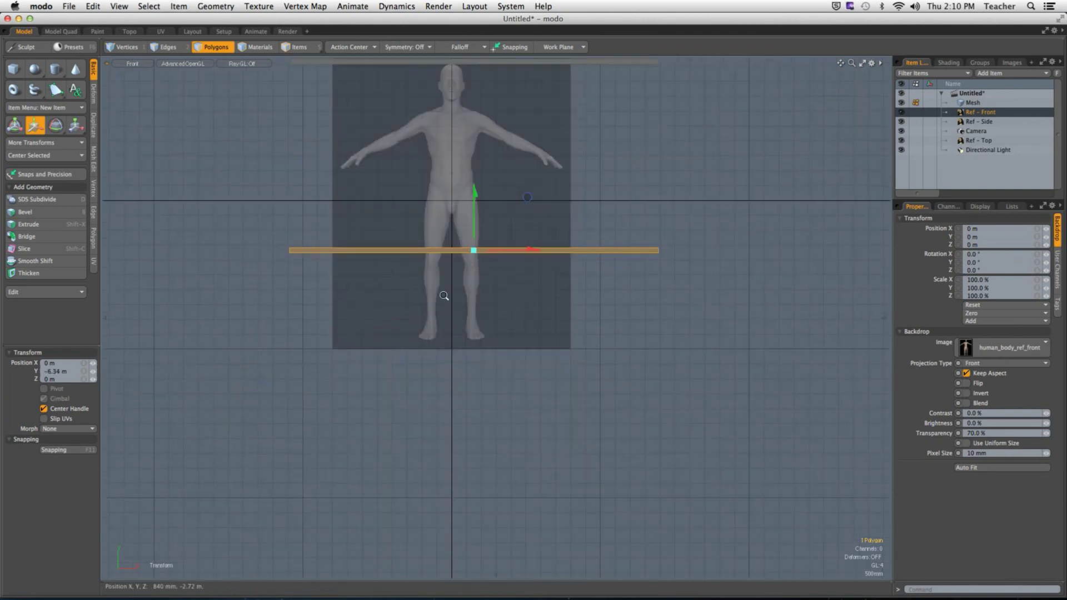
scroll(443, 295, "up", 4)
left_click_drag(517, 182, 518, 413)
scroll(506, 397, "up", 3)
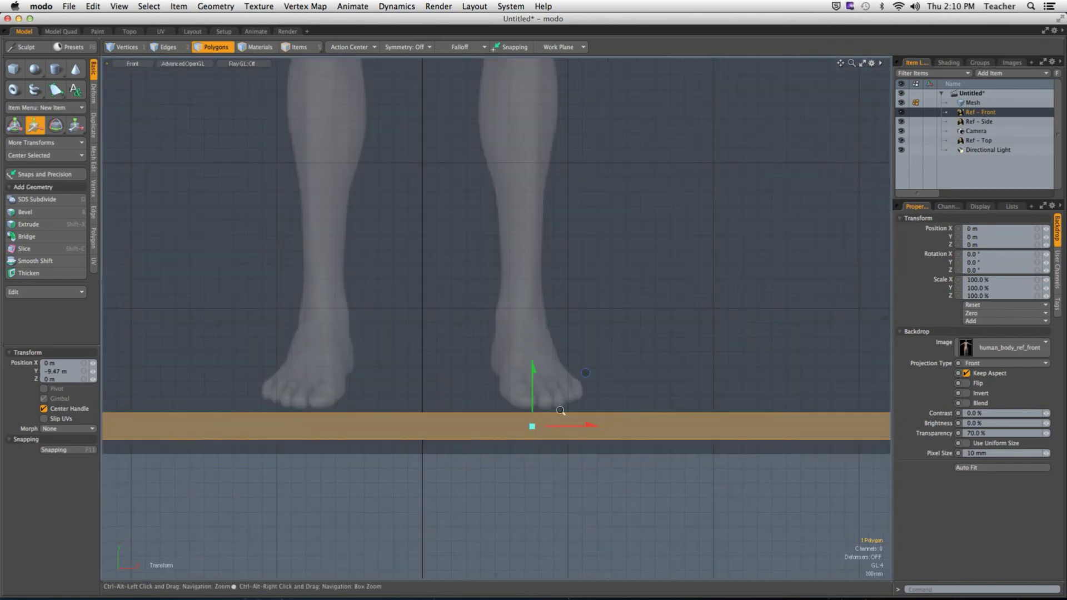
Select the lower bar's polygon and move it up about 256 mm so it crosses the toes.
key("space")
left_click(378, 389)
scroll(378, 388, "down", 2)
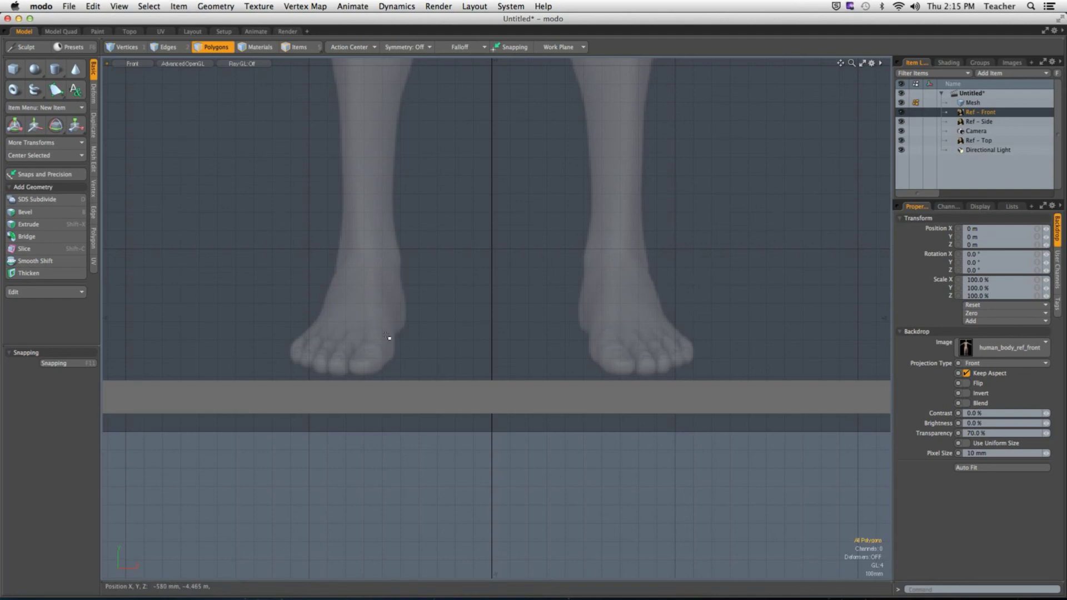
left_click_drag(389, 335, 401, 363, "ctrl+alt")
left_click(428, 393)
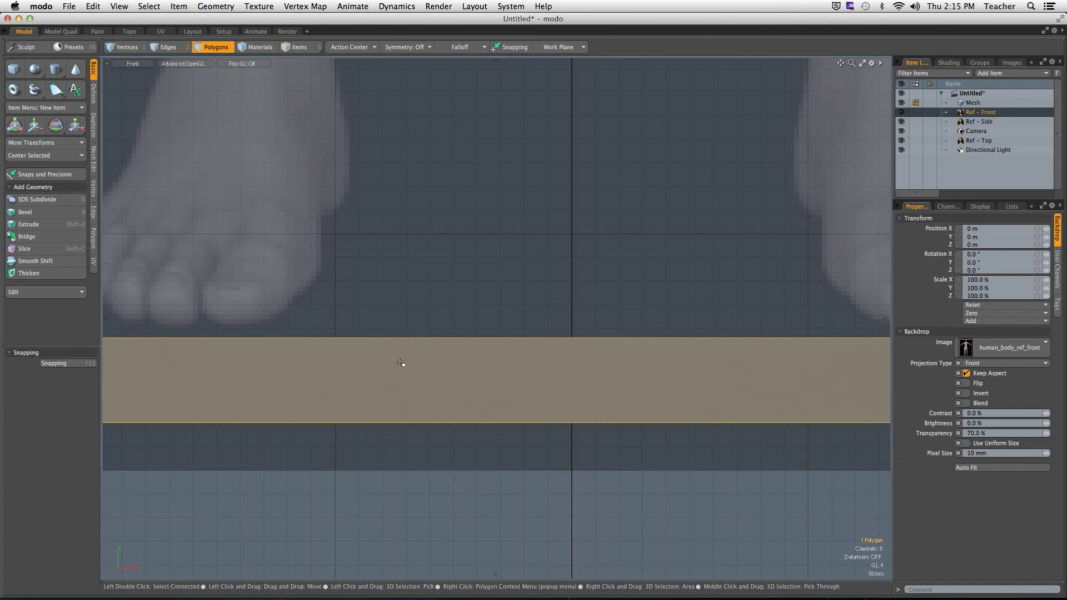
left_click_drag(401, 363, 338, 291, "ctrl+alt")
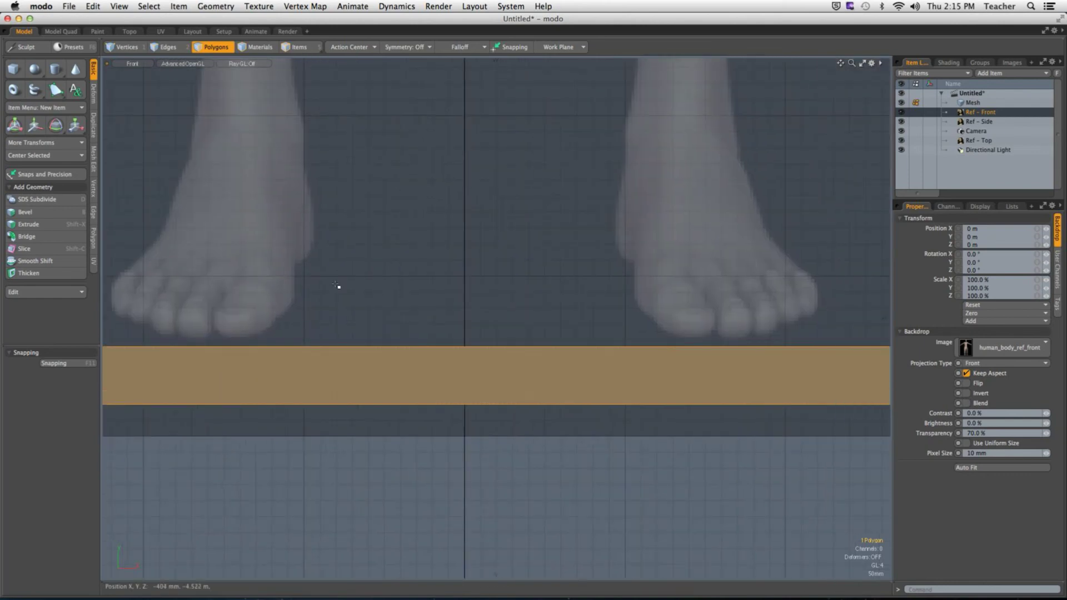
key("w")
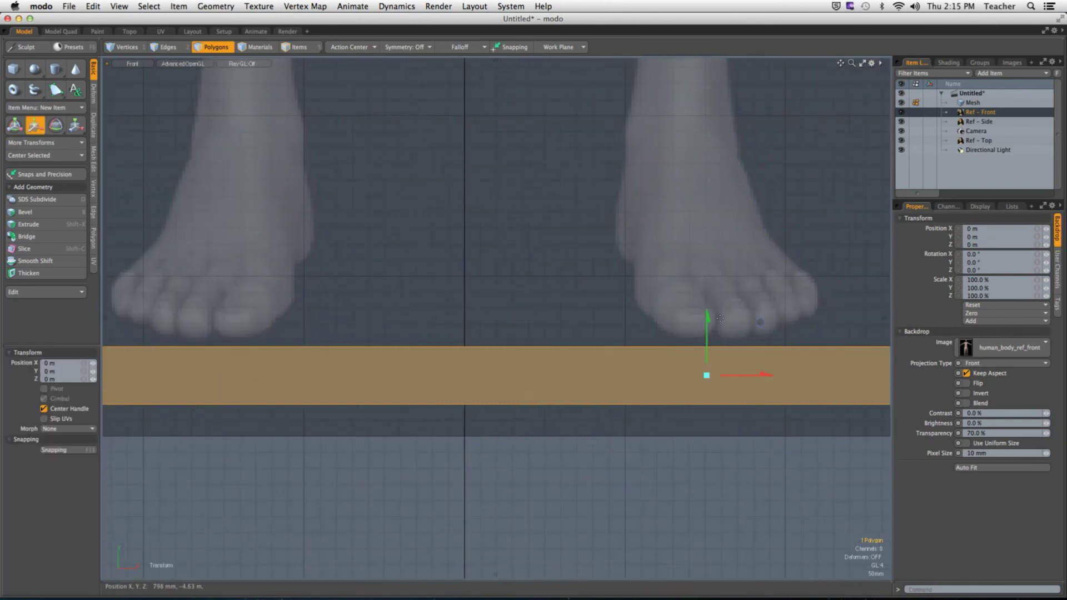
left_click_drag(720, 318, 720, 235)
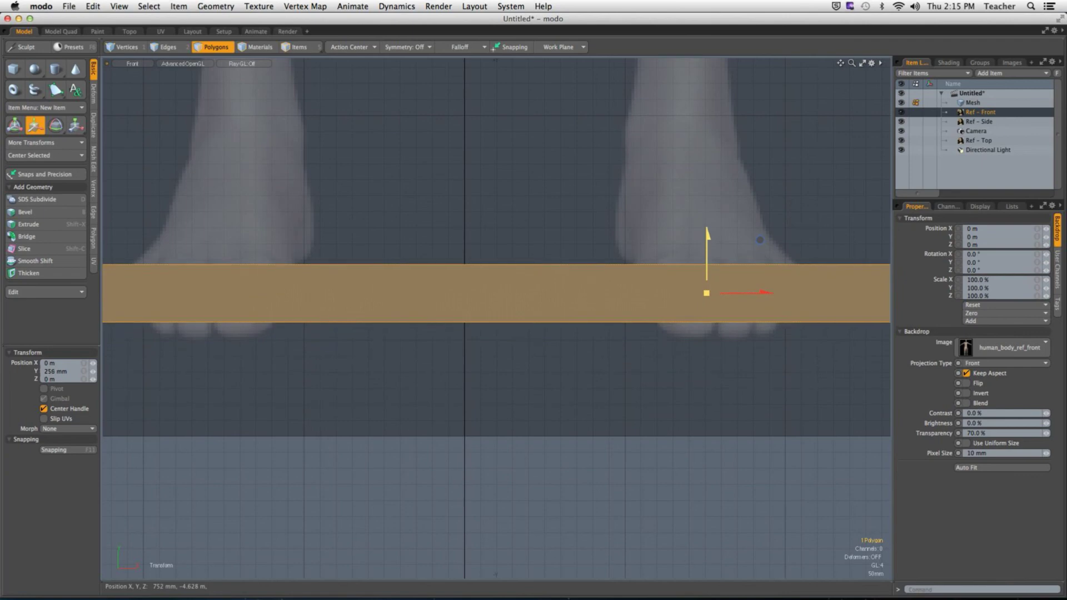
left_click_drag(584, 270, 412, 308, "ctrl+alt")
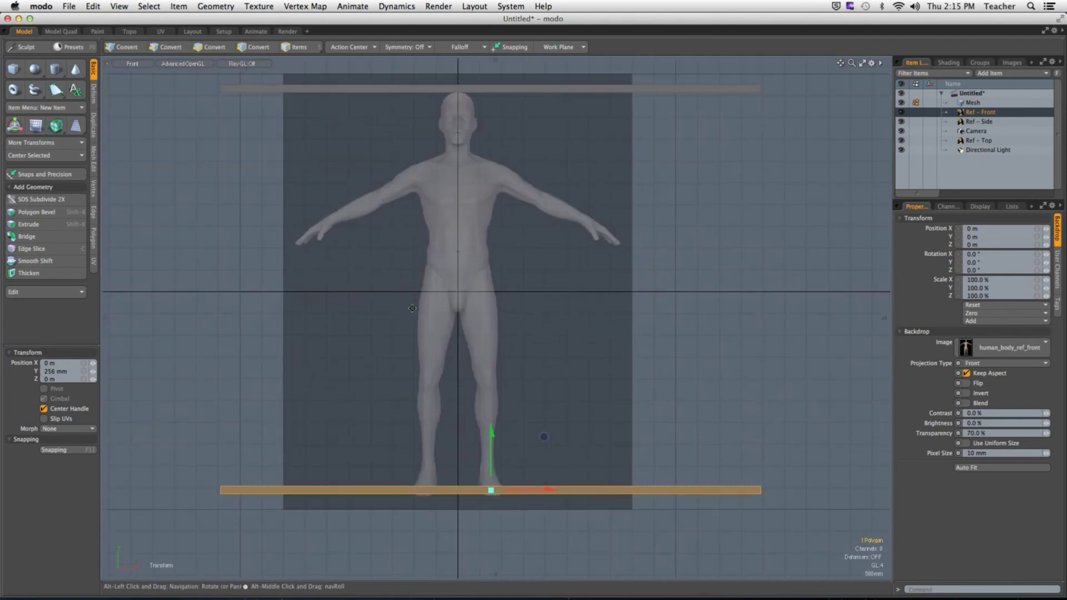
key("space")
Select the lower bar's upper edge and the upper bar's edges to check them against the feet and the head.
key("2")
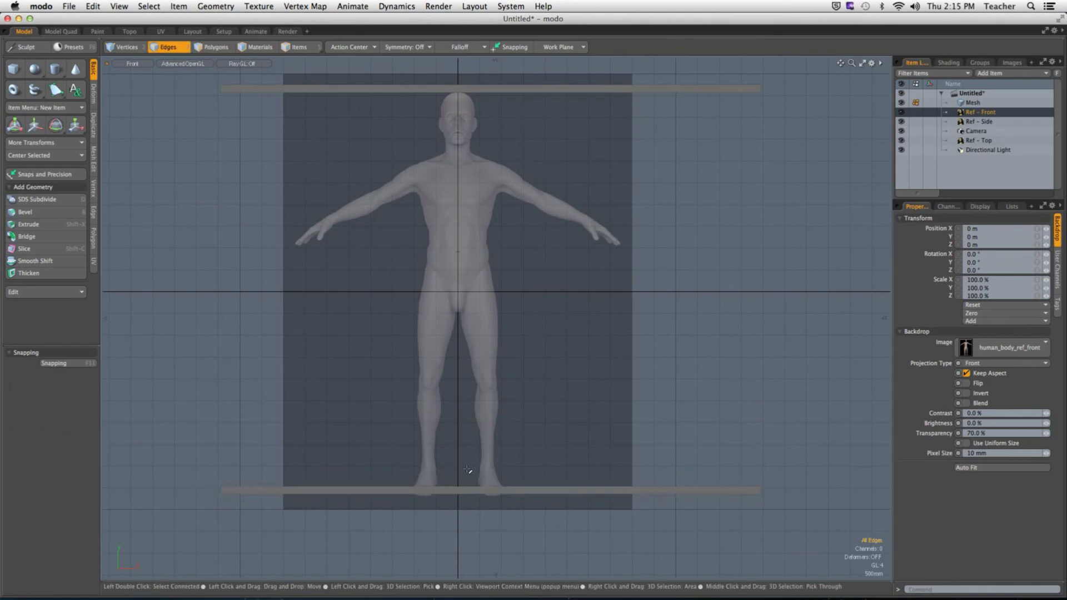
left_click(472, 487)
left_click_drag(494, 510, 478, 424, "alt+shift")
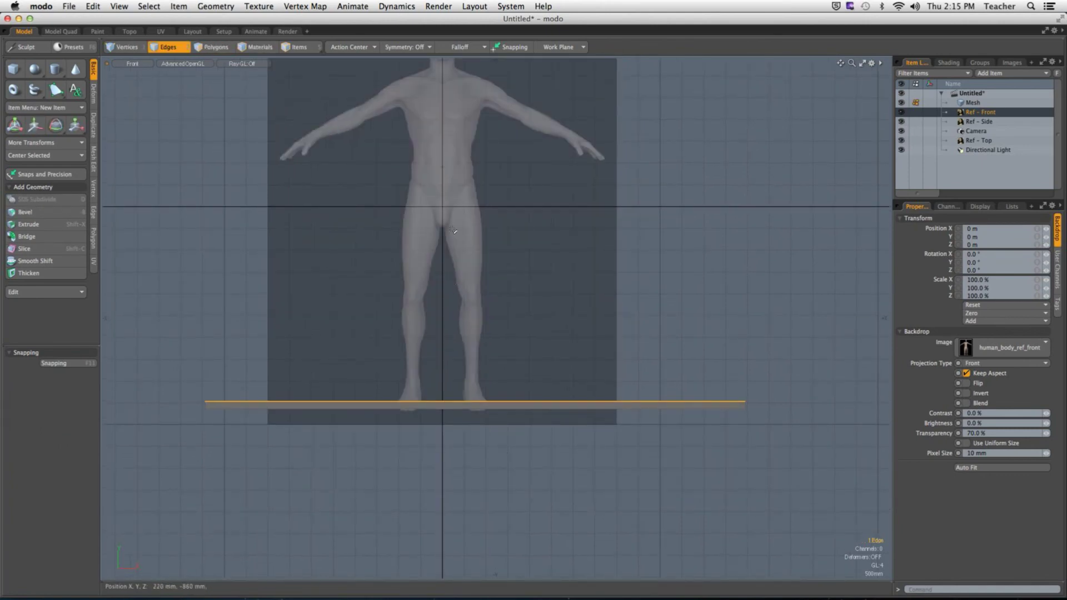
key("a")
left_click(394, 131)
left_click(391, 124)
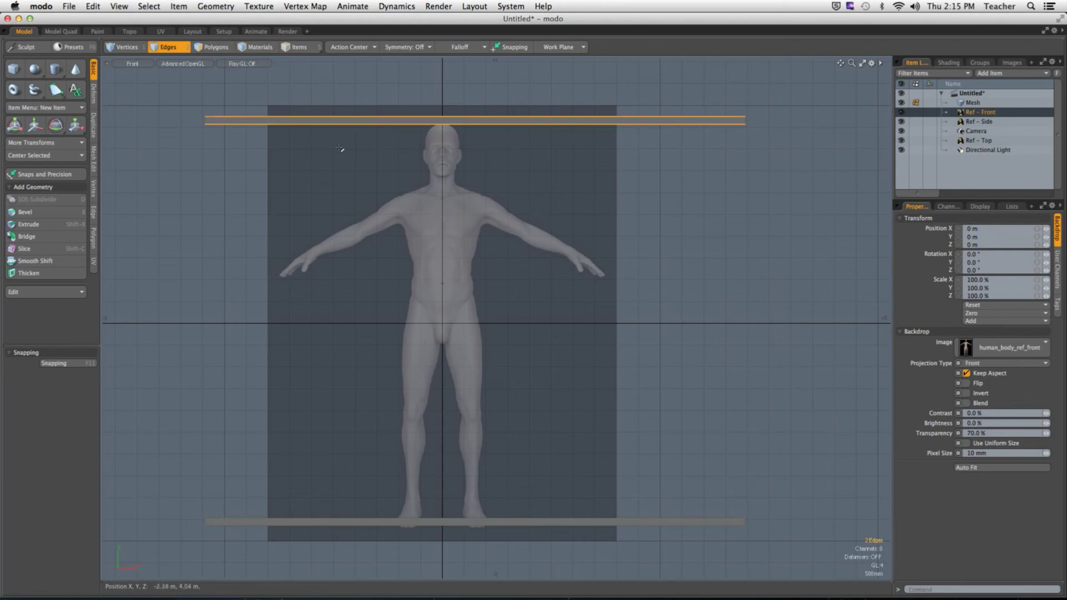
Select the polygons of both guide bars and extrude them about 9.22 m along negative Z in the Right view.
key("3")
left_click(350, 120, "shift")
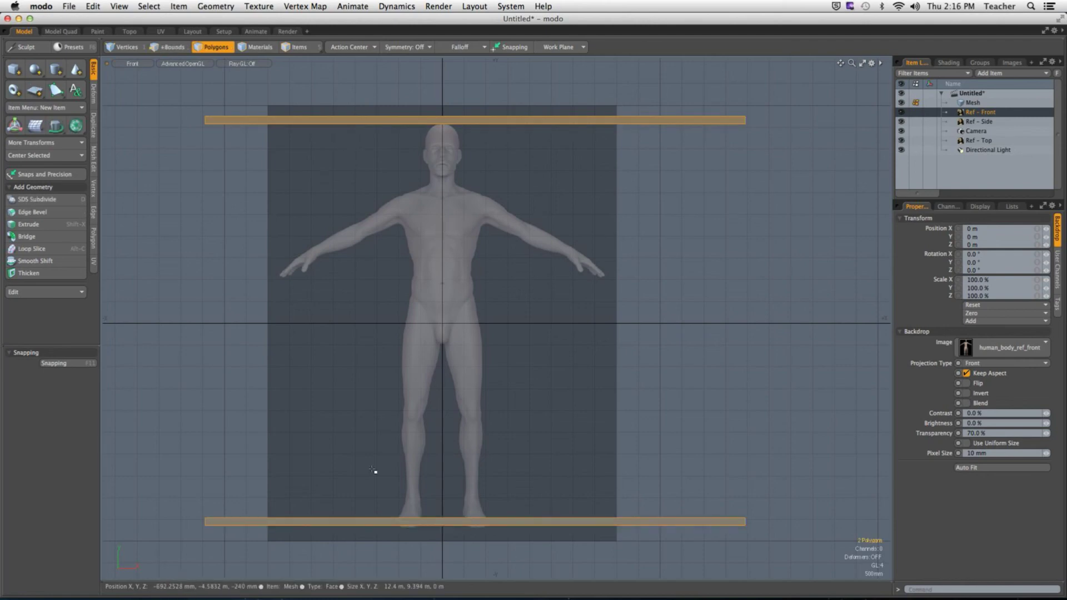
key("ctrl+space")
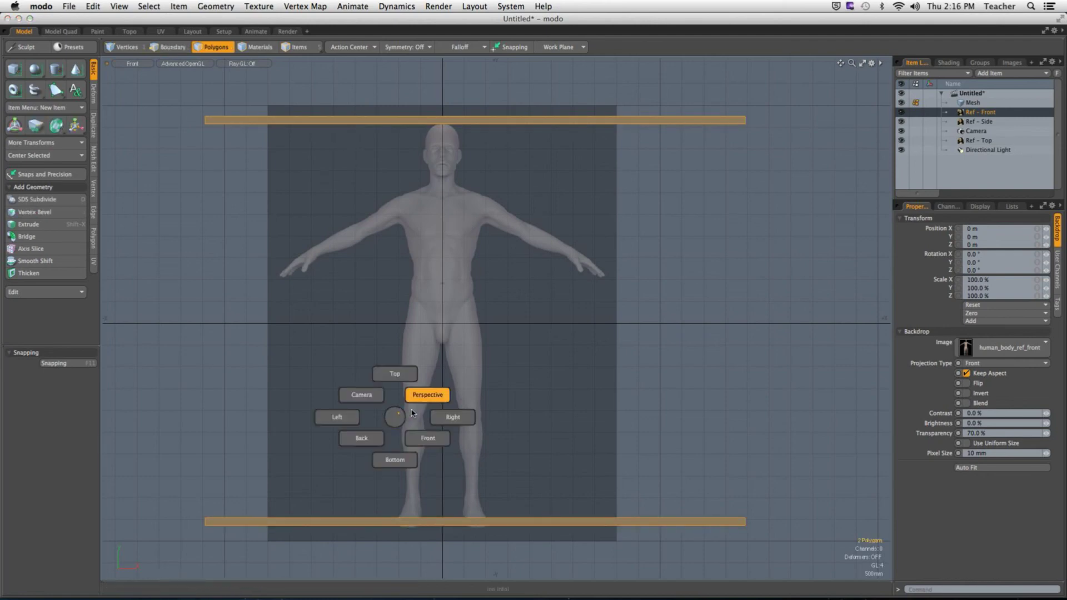
left_click(456, 423)
scroll(463, 378, "down", 2)
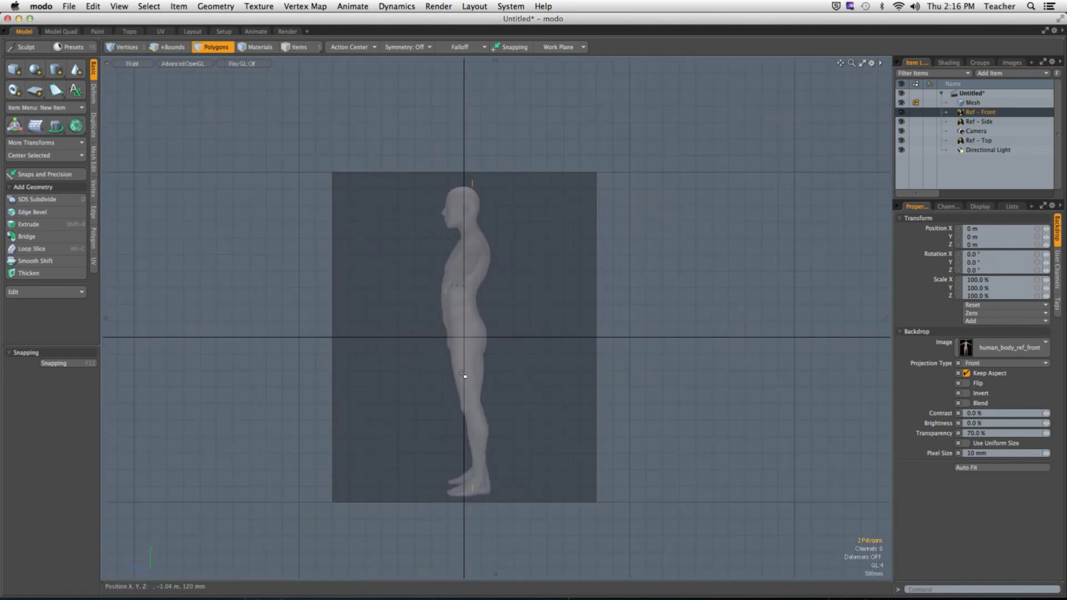
key("shift+x")
left_click_drag(439, 334, 734, 335)
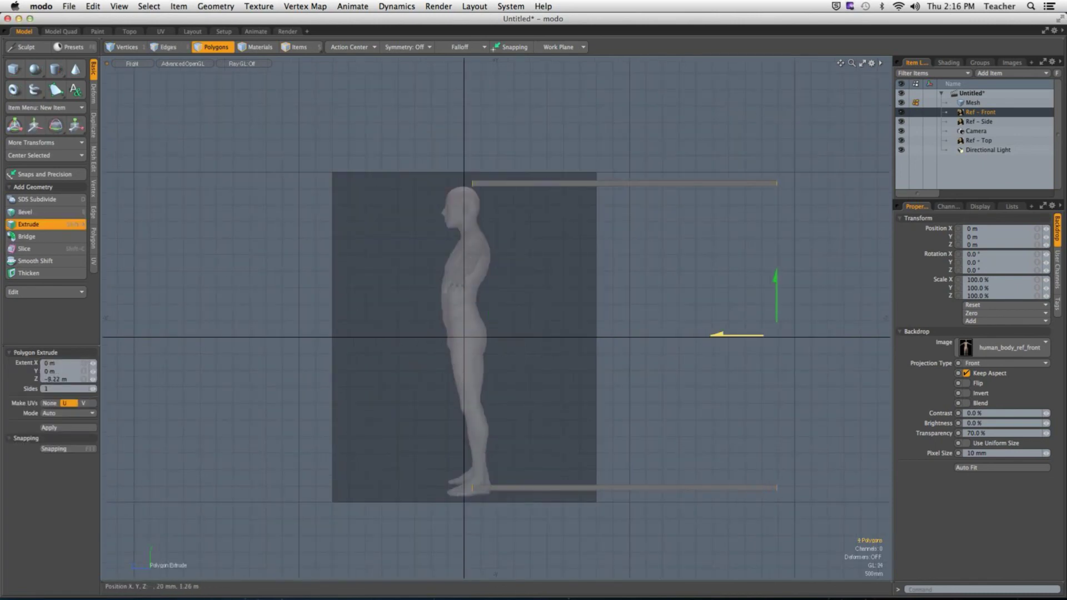
Select both extruded bars and centre them along Z so they span the side reference image.
left_click(525, 189)
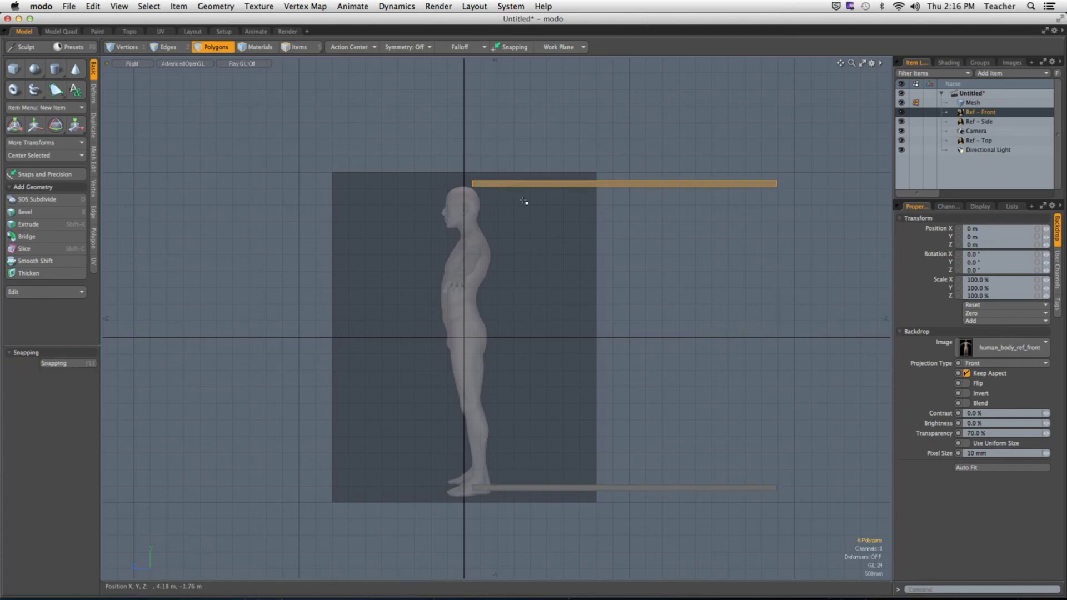
left_click(570, 494, "shift")
left_click(44, 155)
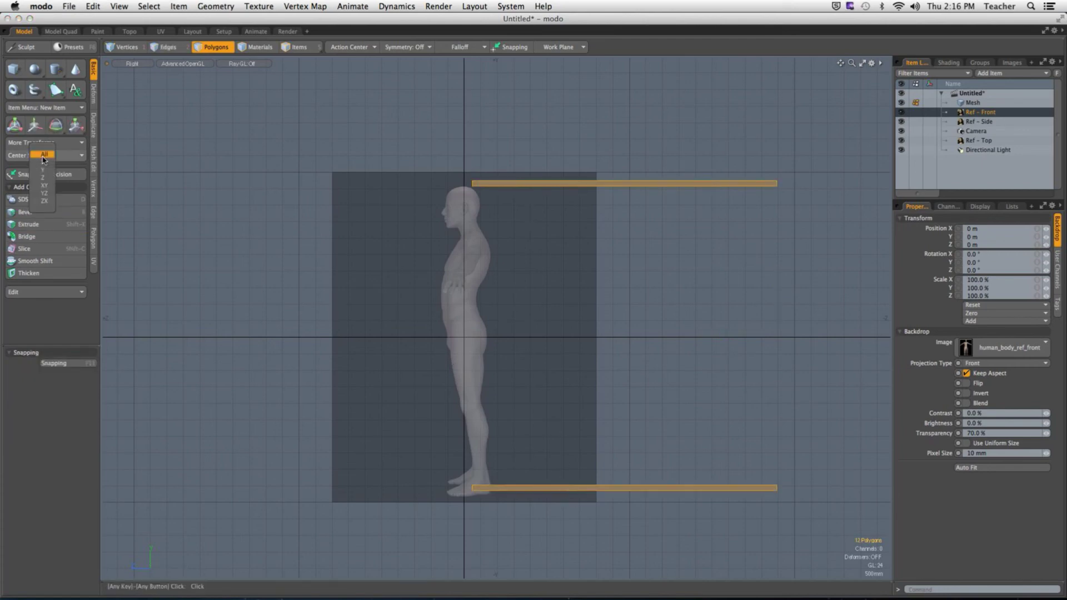
left_click(47, 194)
key("1")
left_click_drag(344, 305, 320, 296, "alt+shift")
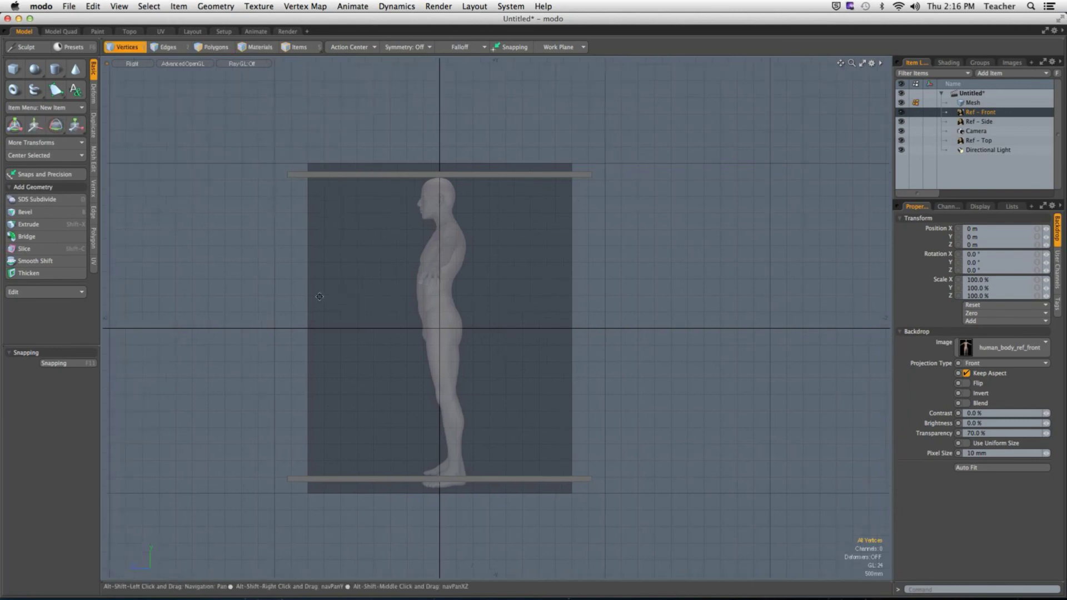
scroll(419, 295, "up", 4)
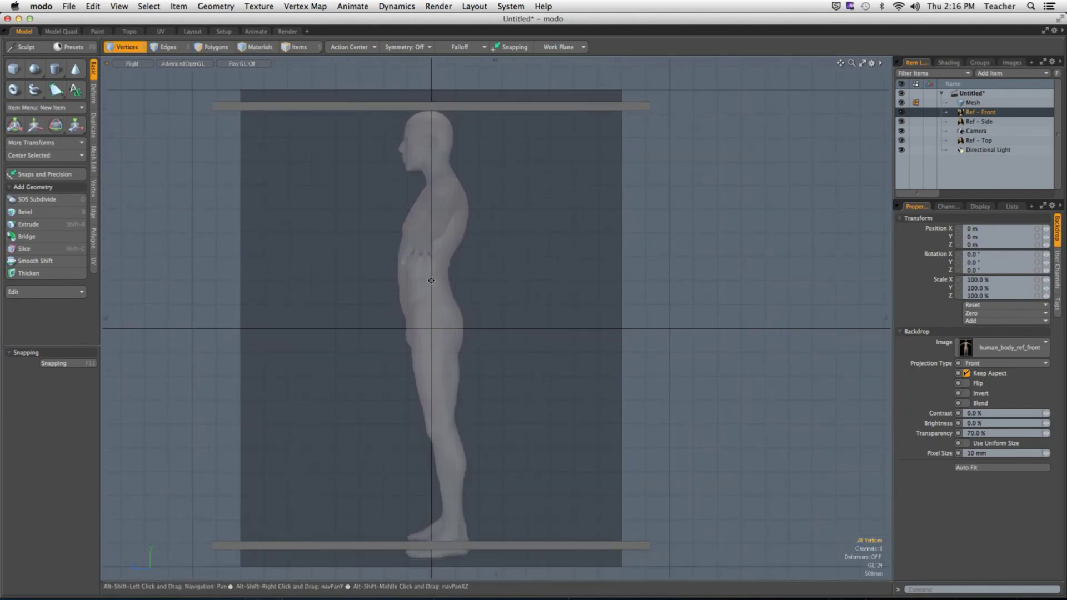
left_click_drag(431, 280, 436, 253, "alt+shift")
scroll(441, 250, "up", 1)
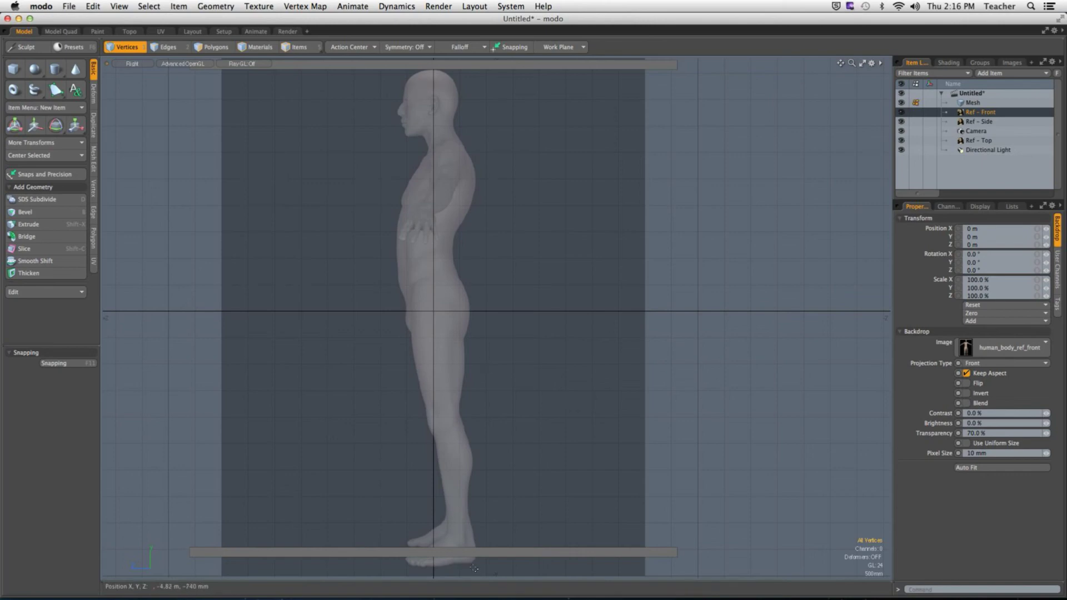
Select the lower bar's upper edge in the Right view to compare it with the side figure's feet.
scroll(459, 565, "up", 5)
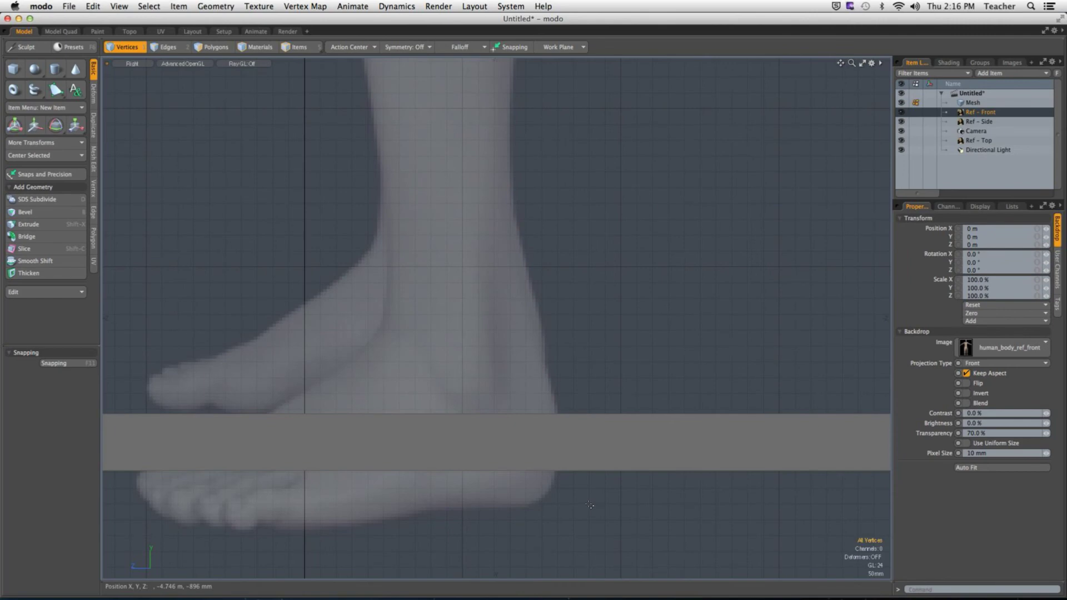
key("2")
left_click(584, 420)
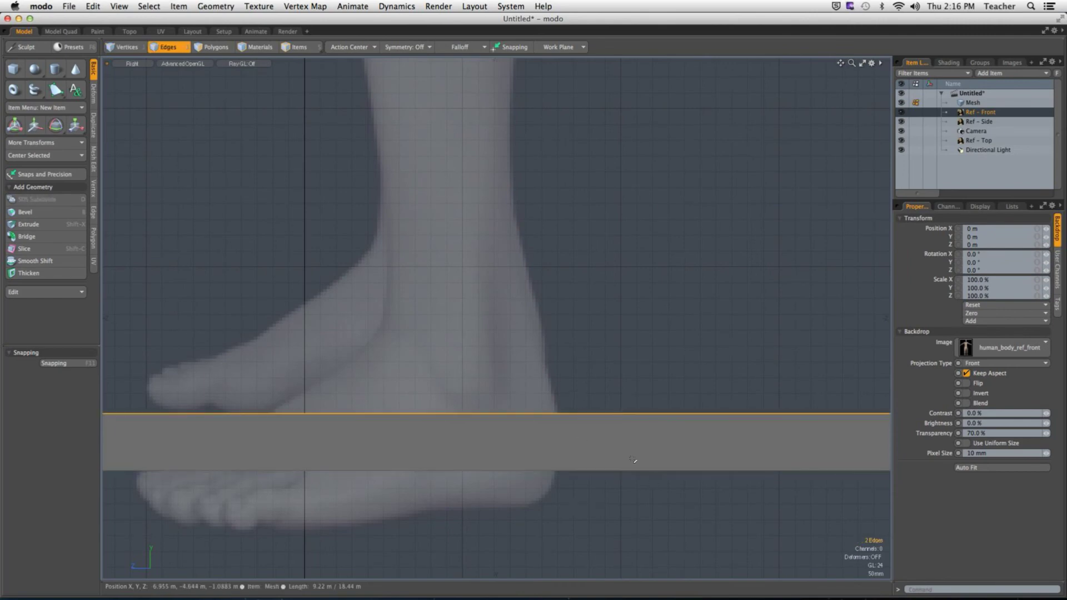
Scale the Ref - Side backdrop to 96.5% and move it up to Y 140 mm to fit the figure between the bars.
key("5")
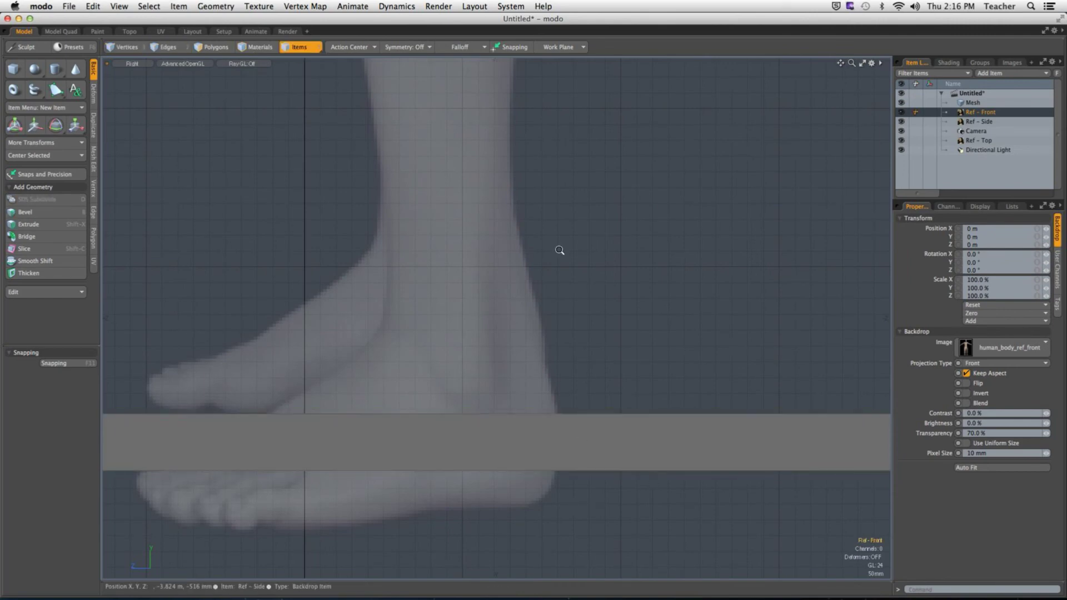
left_click(560, 250)
scroll(560, 250, "down", 5)
key("y")
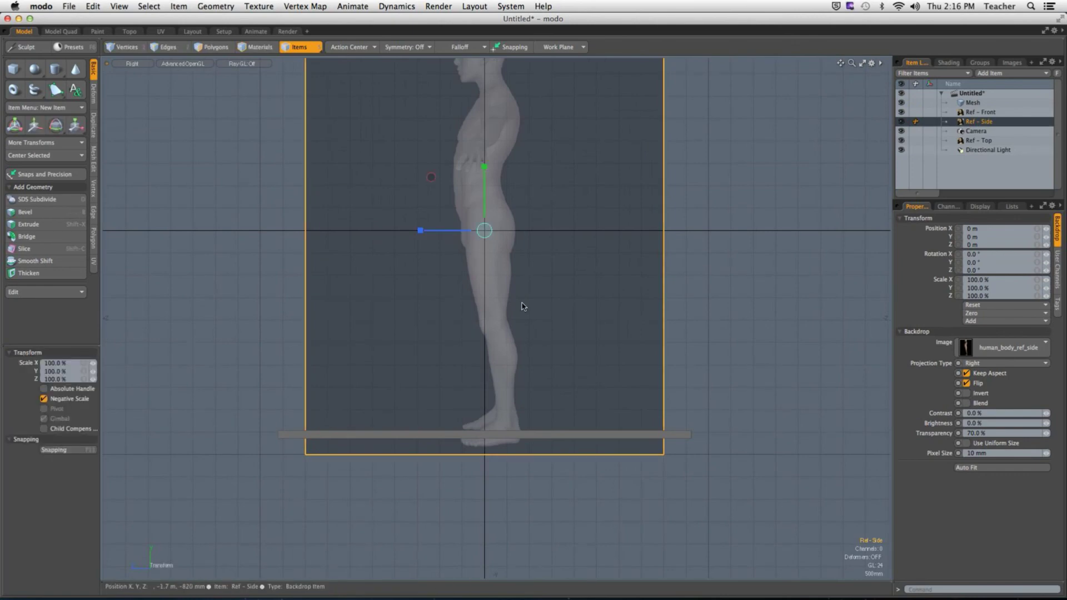
left_click_drag(489, 234, 489, 285, "alt+shift")
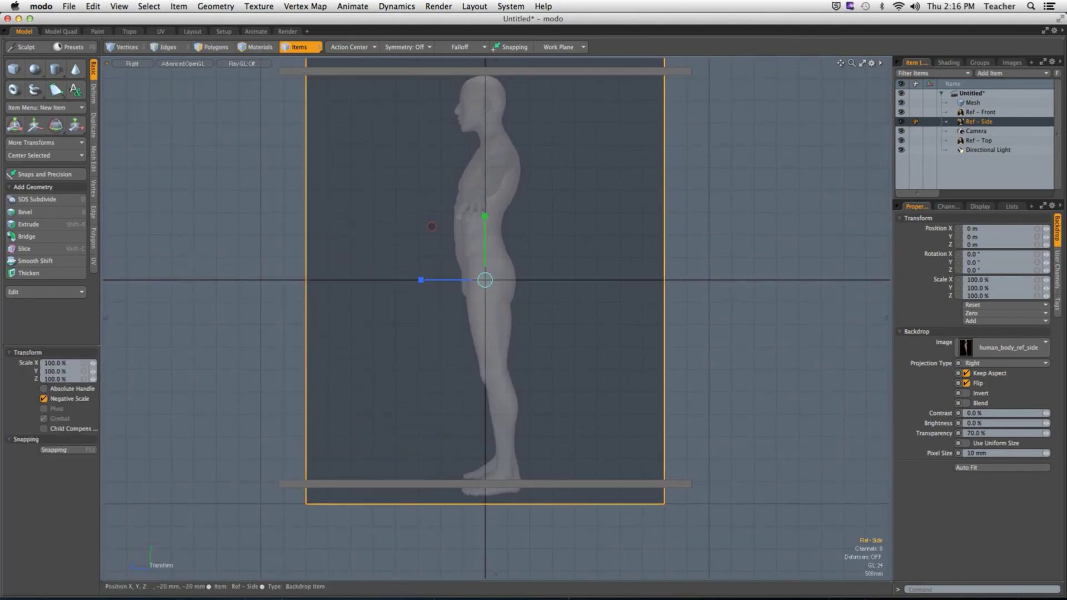
middle_click_drag(432, 227, 432, 220)
key("w")
key("r")
key("w")
key("r")
key("w")
key("r")
key("q")
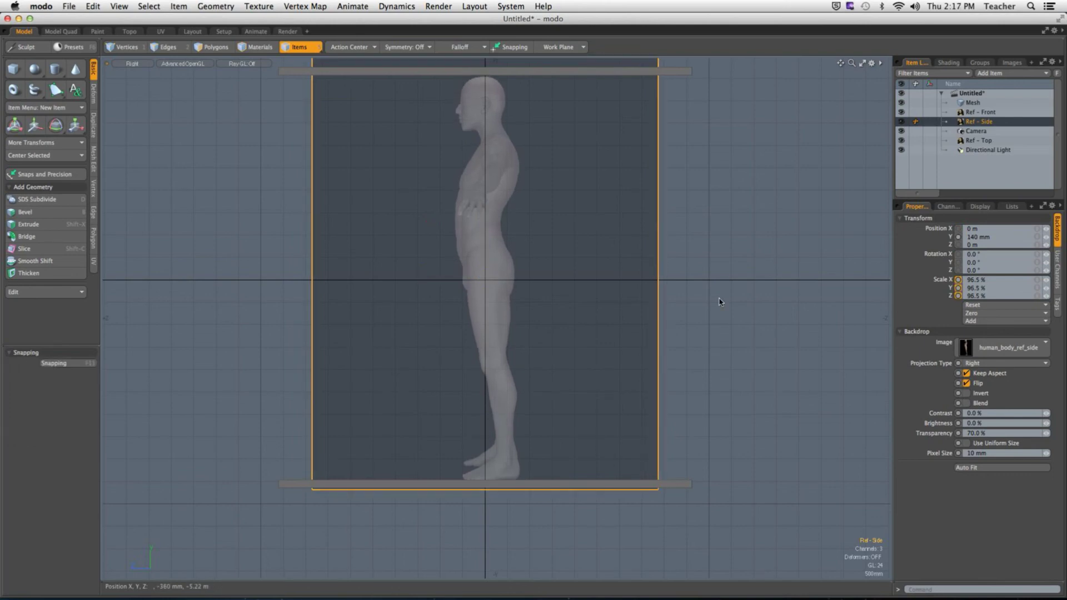
Deselect the side backdrop and return to the Front view.
left_click(586, 333)
left_click_drag(562, 326, 586, 333, "alt+shift")
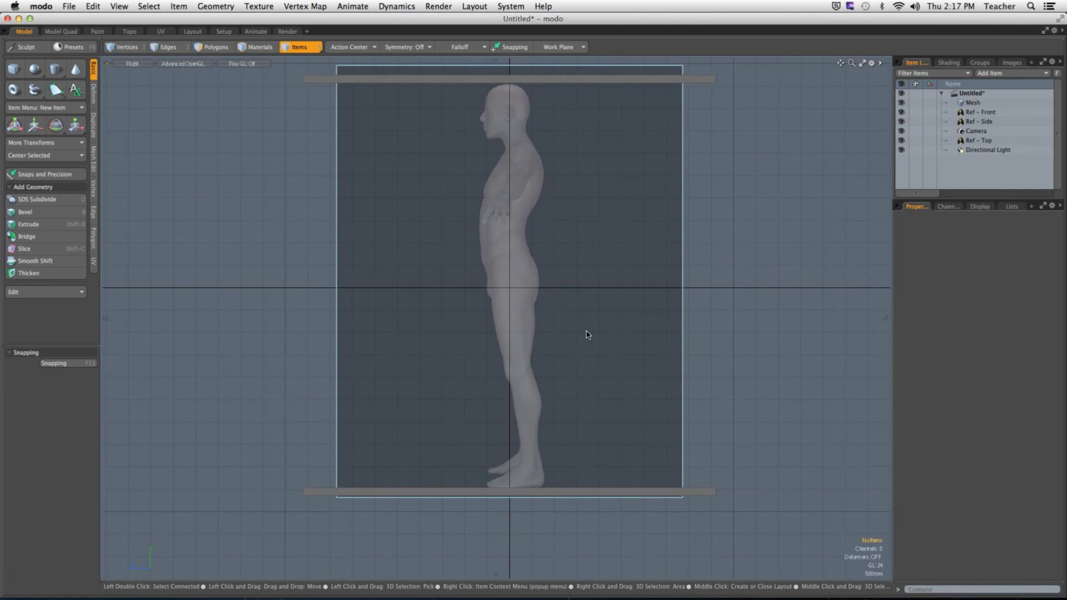
mouse_move(422, 281)
left_mouse_down("alt+shift")
mouse_move(394, 289)
mouse_move(428, 275)
left_mouse_up("alt+shift")
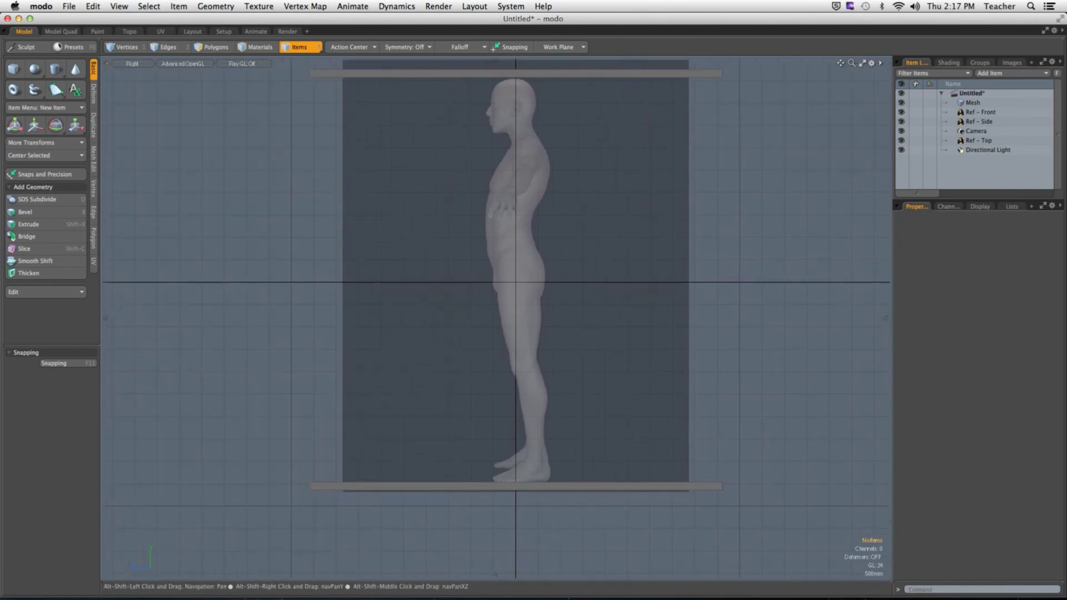
key("ctrl+space")
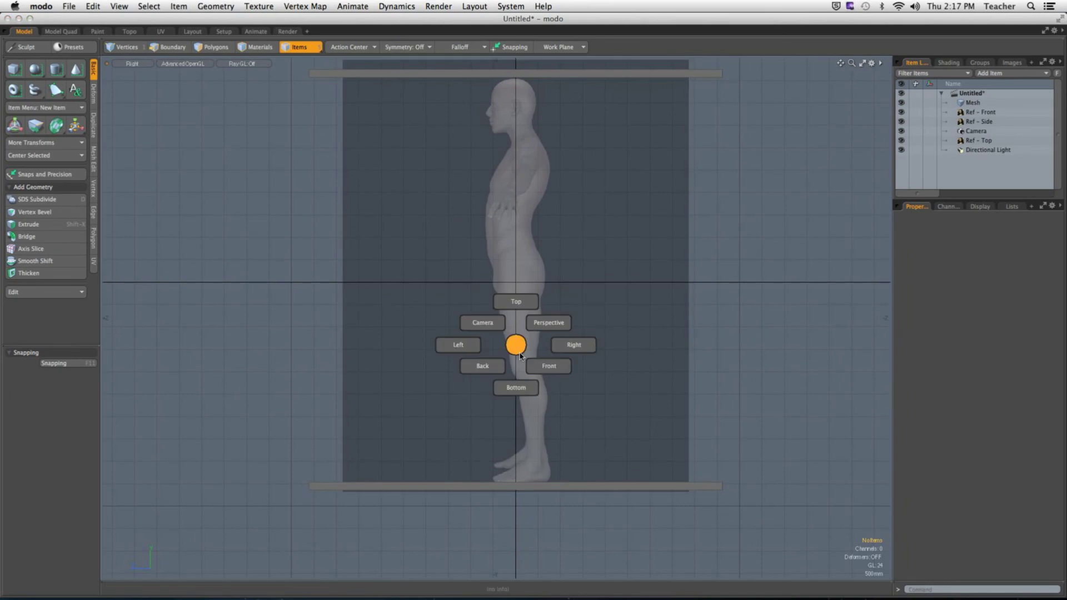
left_click(554, 392)
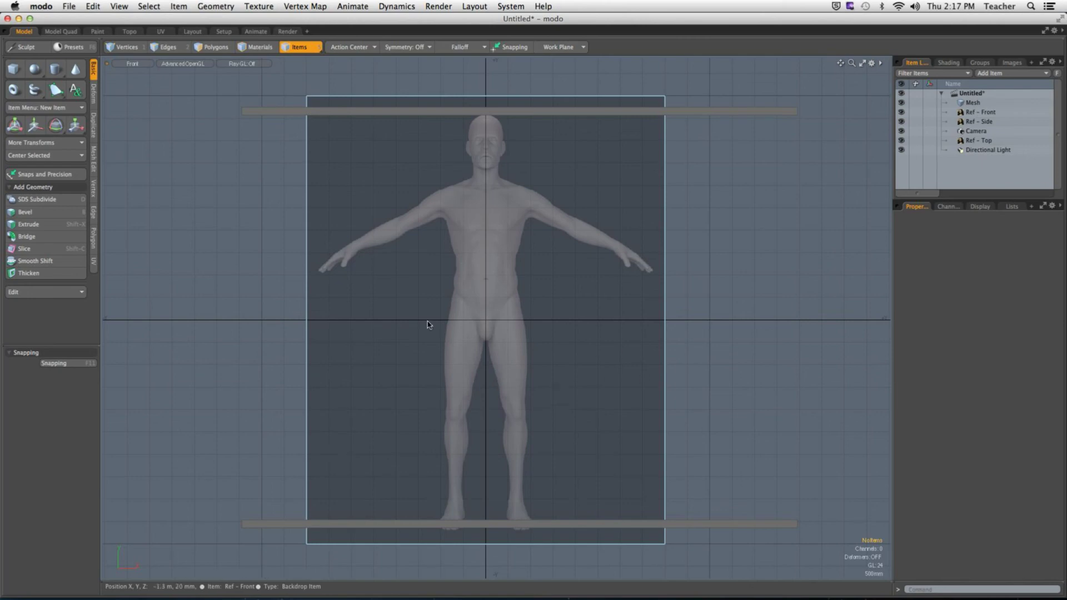
Select the polygons of both guide bars and rotate them about Z until they stand vertical beside the figure.
left_click(278, 147)
left_click(225, 49)
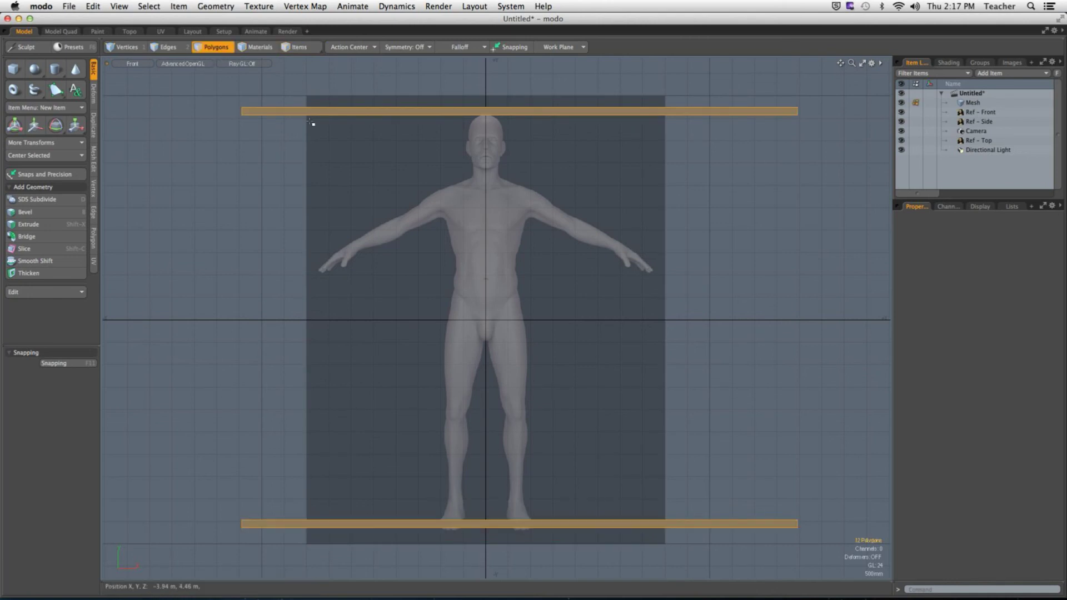
left_click(310, 122)
left_click(312, 114)
left_click(351, 525, "shift")
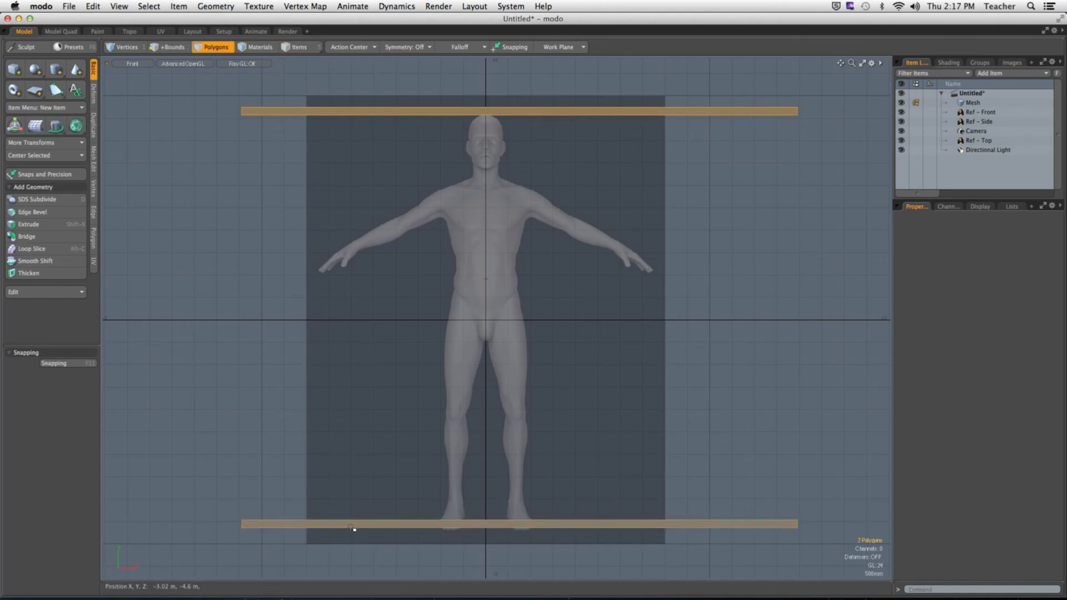
key("e")
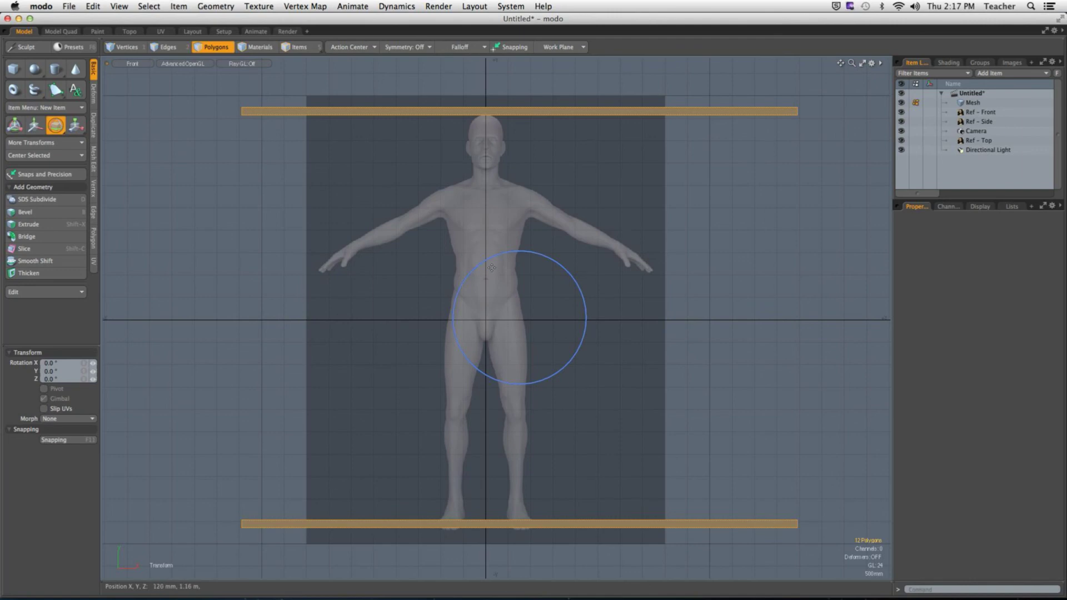
left_click_drag(492, 269, 462, 357, "ctrl")
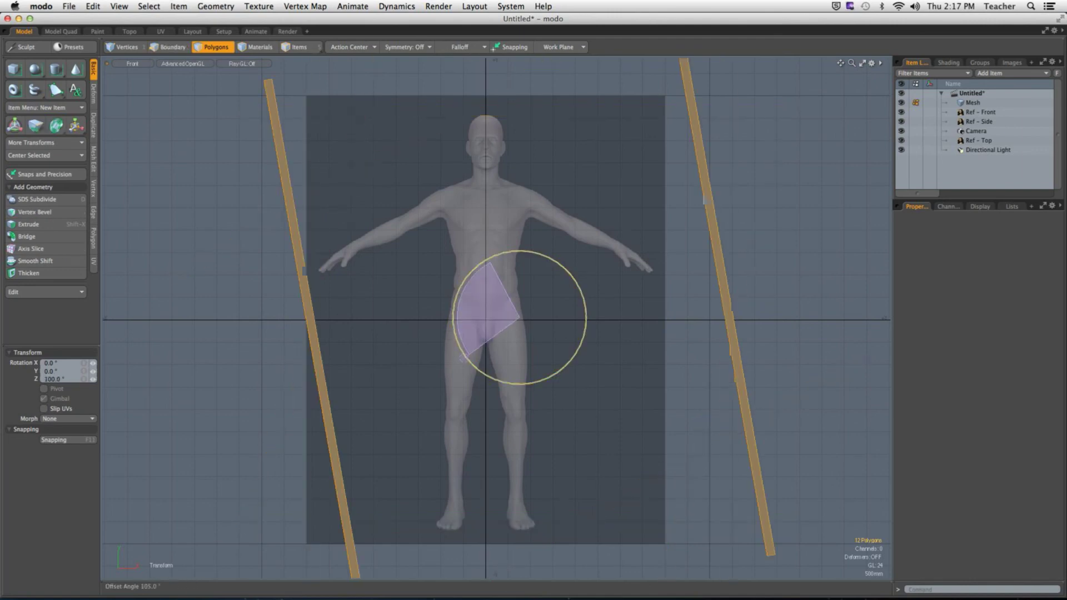
key("ctrl+z")
key("ctrl+z")
Move the left vertical bar along X until its inner edge meets the fingertips of the left hand in view.
scroll(333, 288, "up", 10)
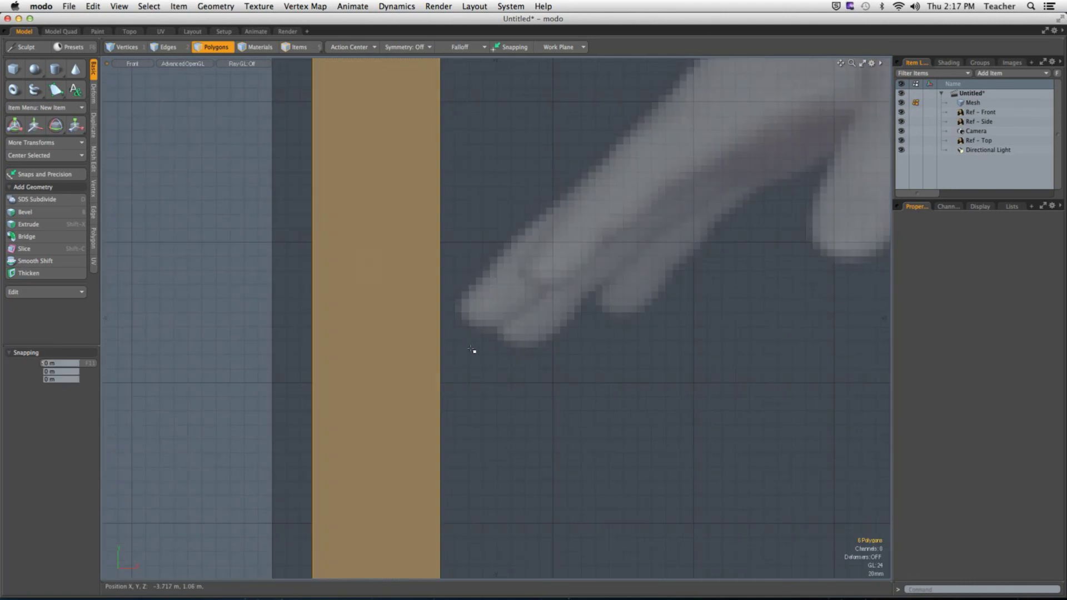
key("w")
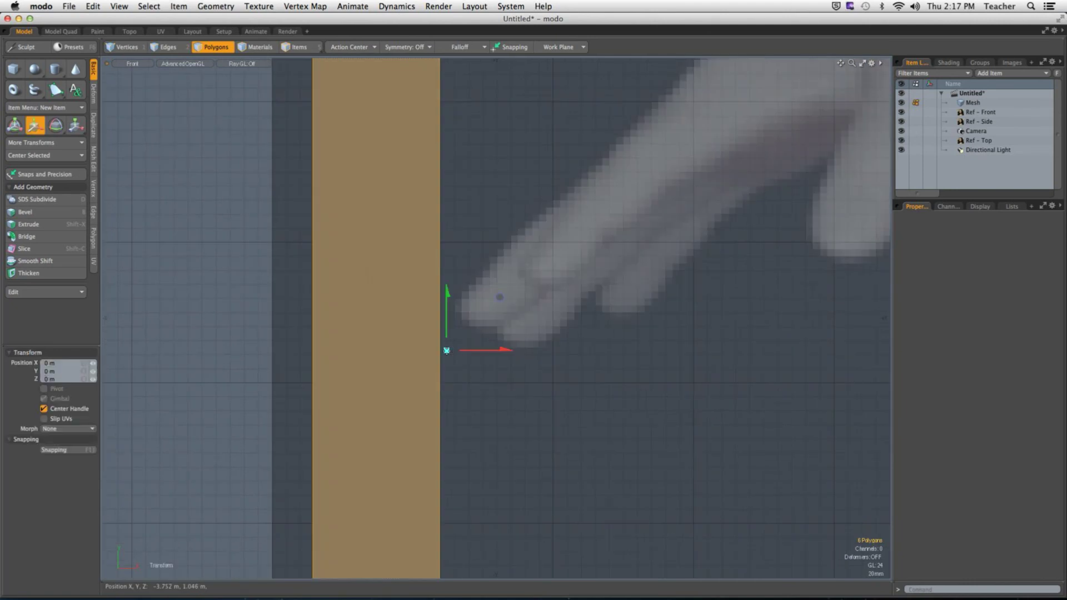
left_click_drag(489, 350, 505, 350)
left_click_drag(463, 351, 243, 321)
key("Escape")
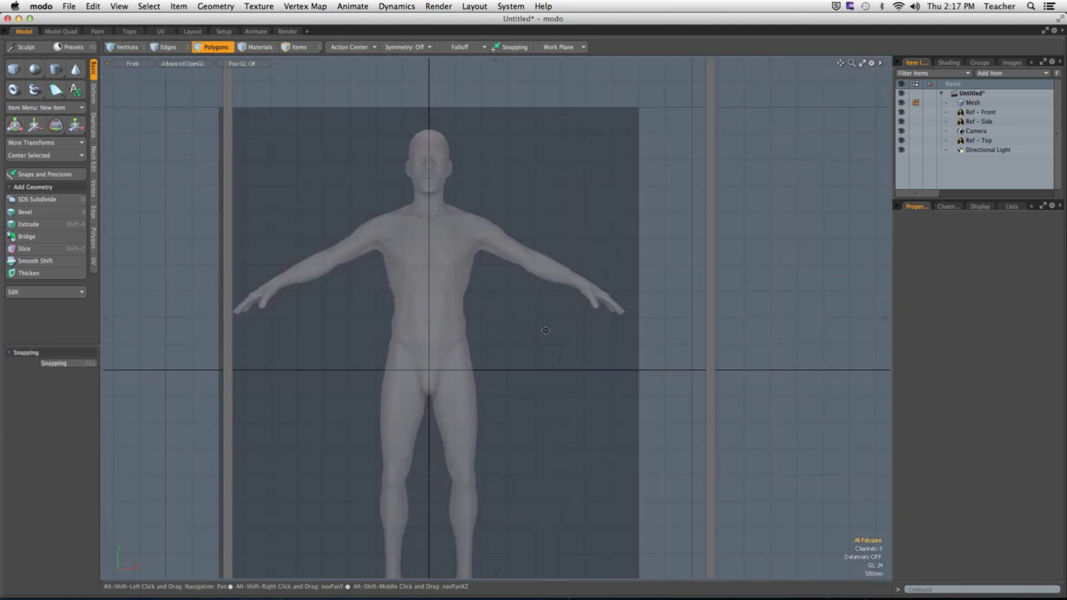
Select the right vertical bar and move it inward about 1.54 m along X to meet the opposite fingertips.
left_click(712, 323)
key("w")
left_click_drag(775, 363, 551, 335)
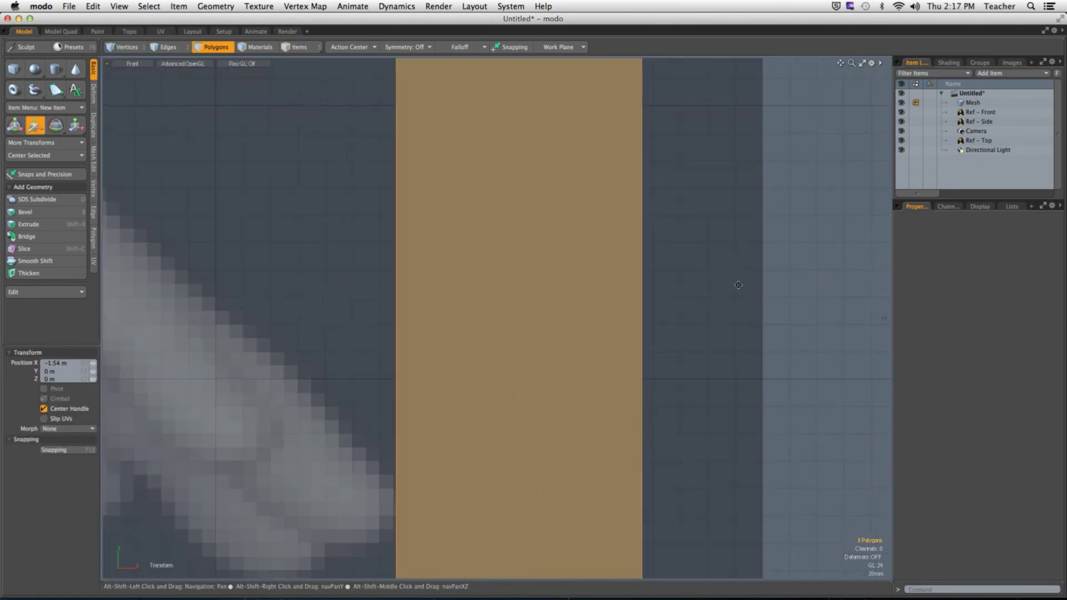
left_click_drag(482, 336, 563, 336, "alt+shift")
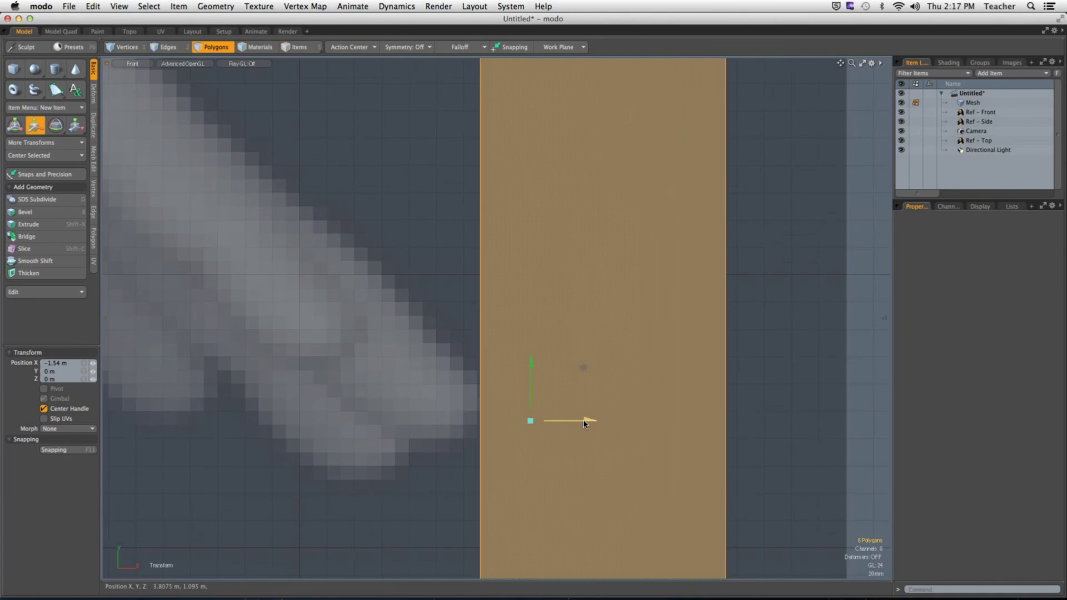
left_click_drag(584, 421, 489, 336)
Switch to the Top view, frame the top reference image with the vertical bars and clear the polygon selection.
key("ctrl+space")
left_click(481, 271)
left_click_drag(481, 294, 531, 360, "alt+shift")
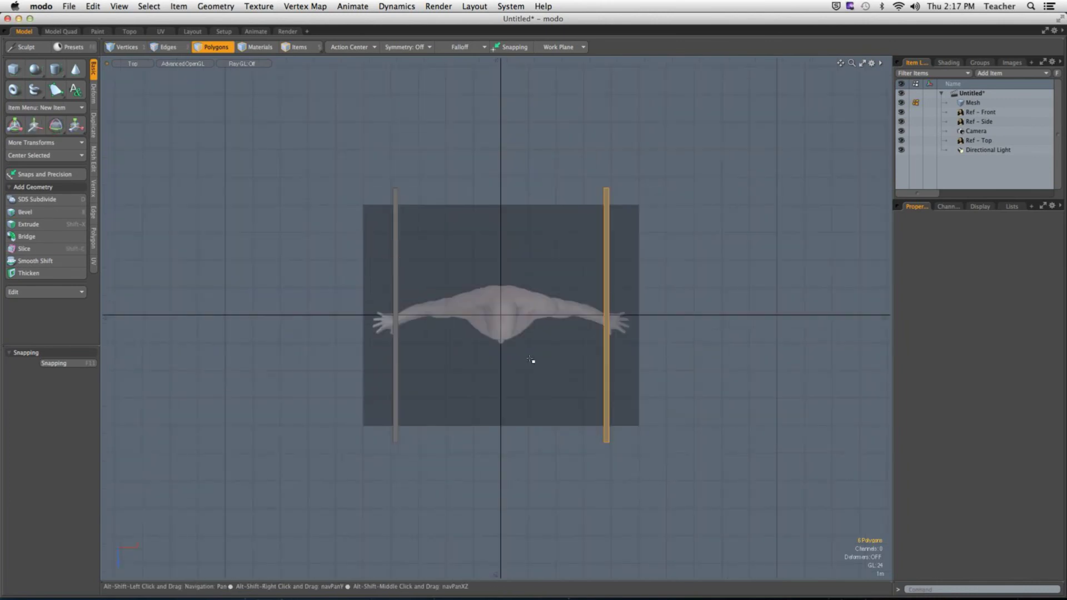
left_click(531, 360)
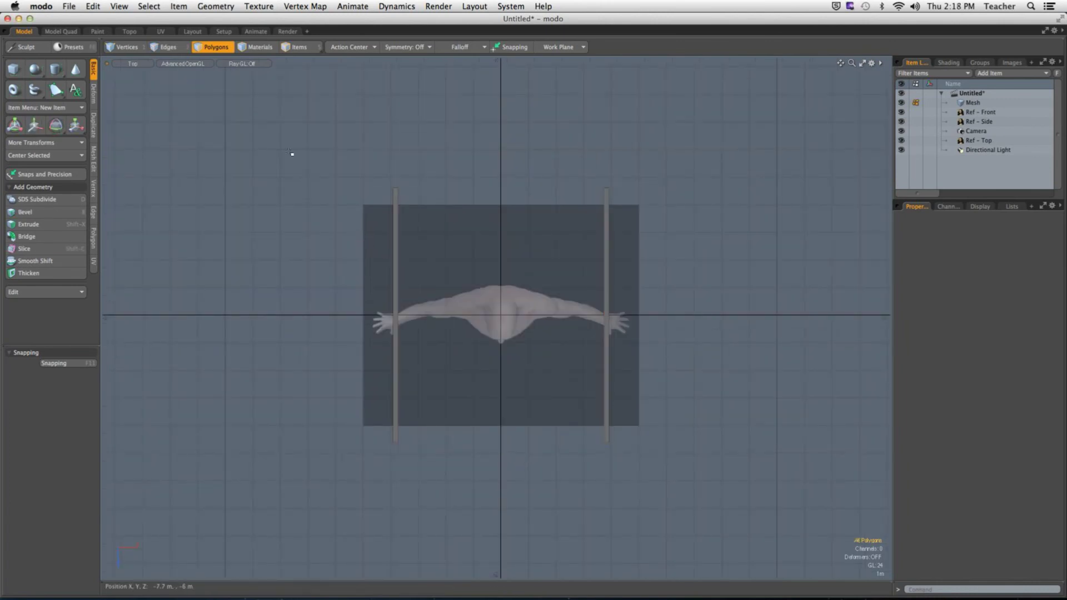
Scale the top reference backdrop uniformly to 80% so its hands fit between the two vertical guide bars.
left_click(299, 47)
left_click(484, 281)
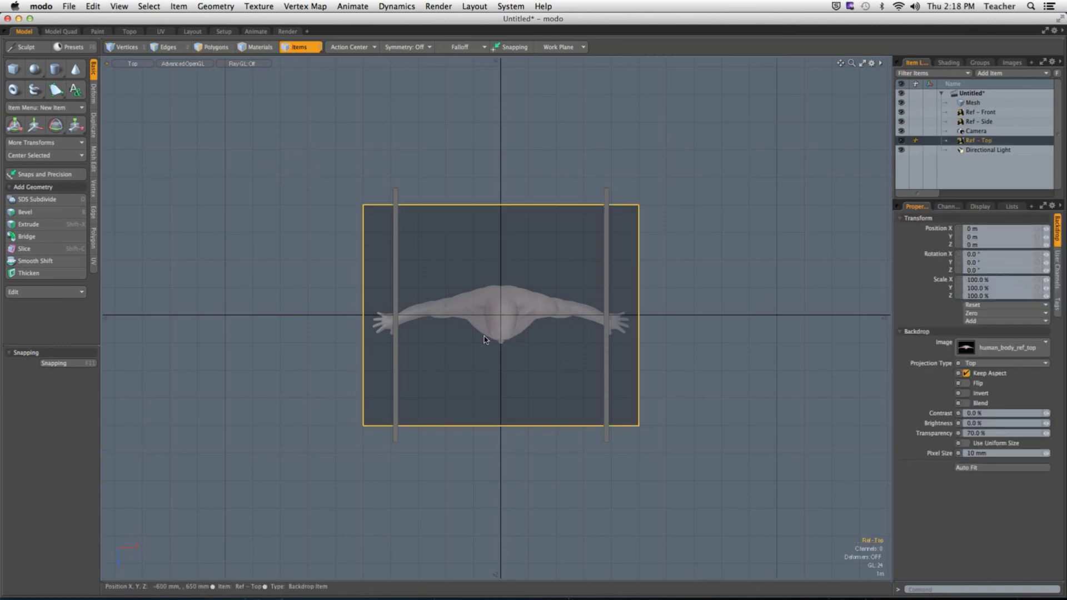
key("y")
scroll(514, 317, "up", 3)
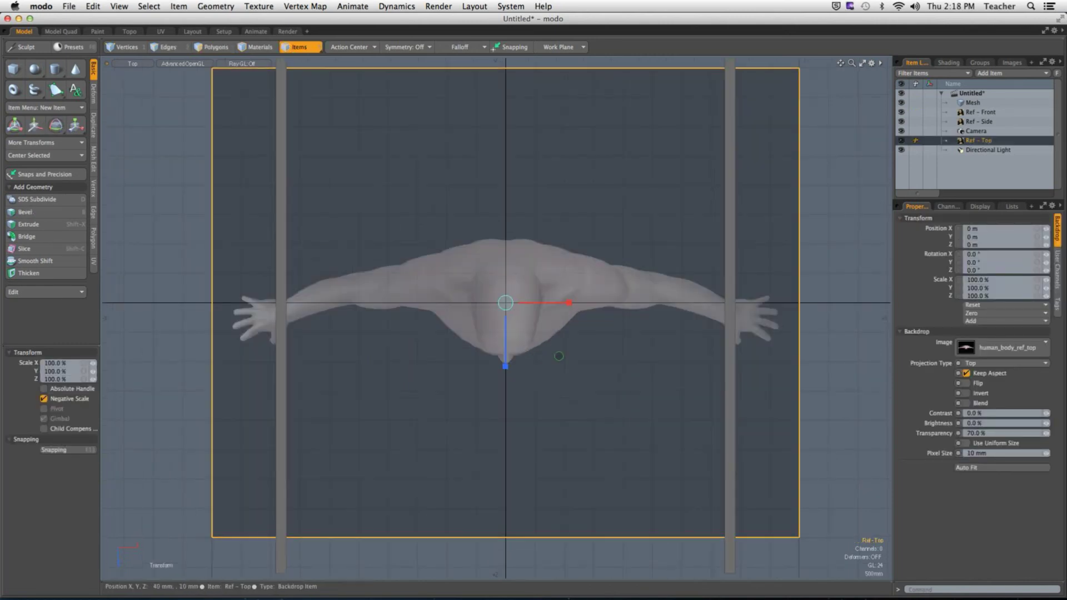
left_click_drag(516, 315, 508, 310)
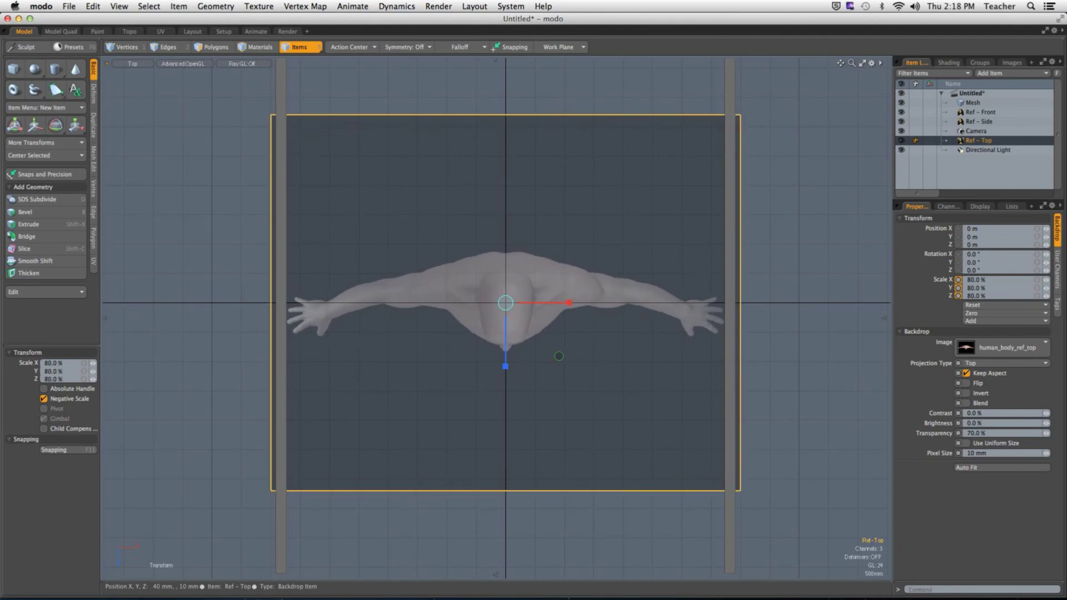
left_click(760, 334)
Switch to the Perspective view, select the polygons of both guide bars and delete them.
scroll(762, 317, "down", 3)
key("ctrl+space")
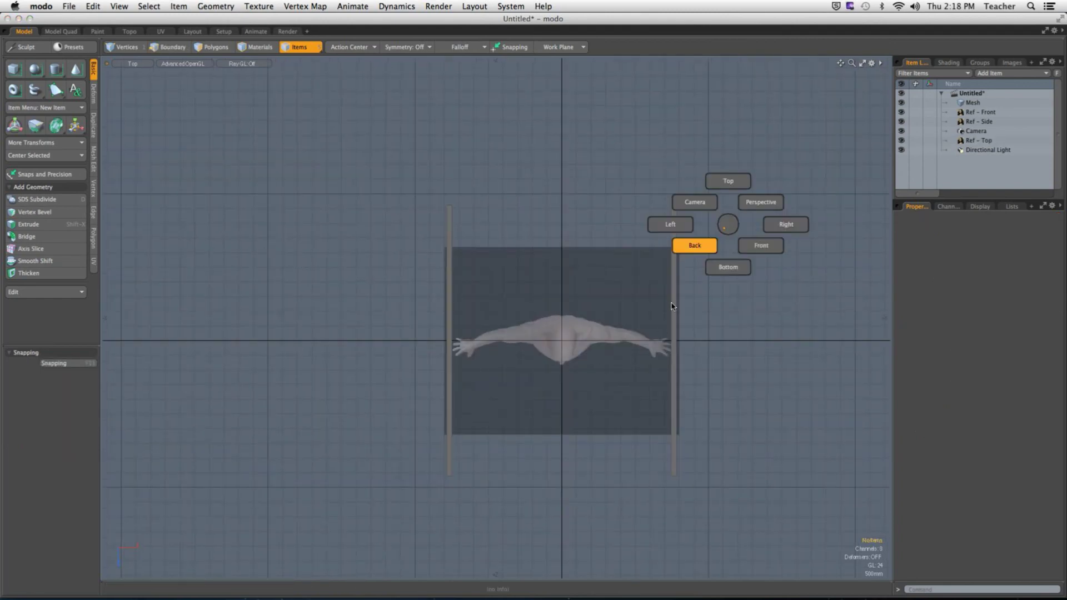
left_click(753, 202)
left_click_drag(753, 200, 436, 453, "alt")
key("3")
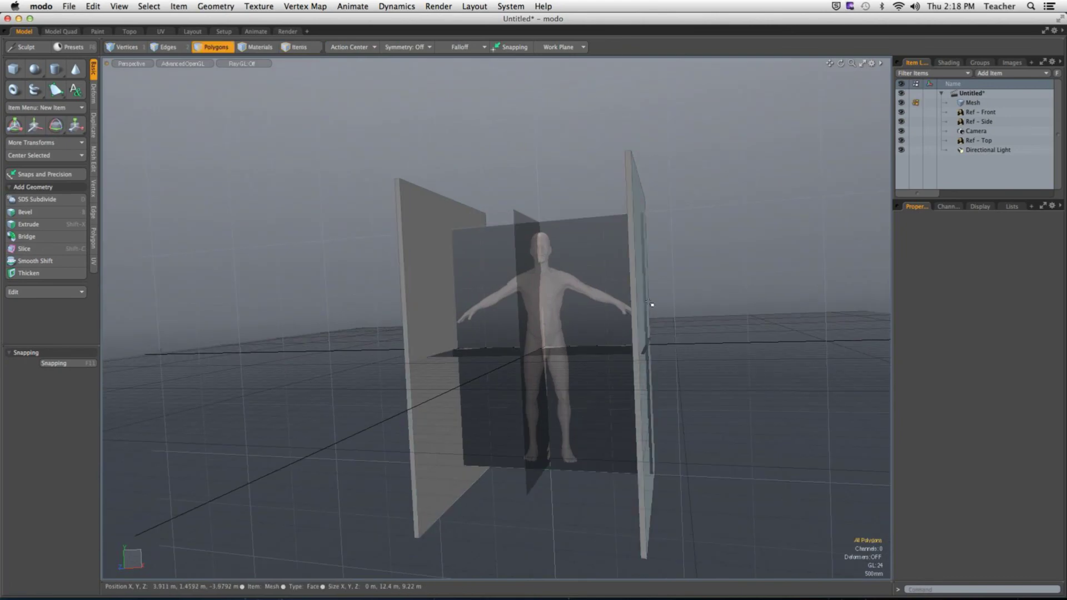
double_click(639, 312)
double_click(439, 302, "shift")
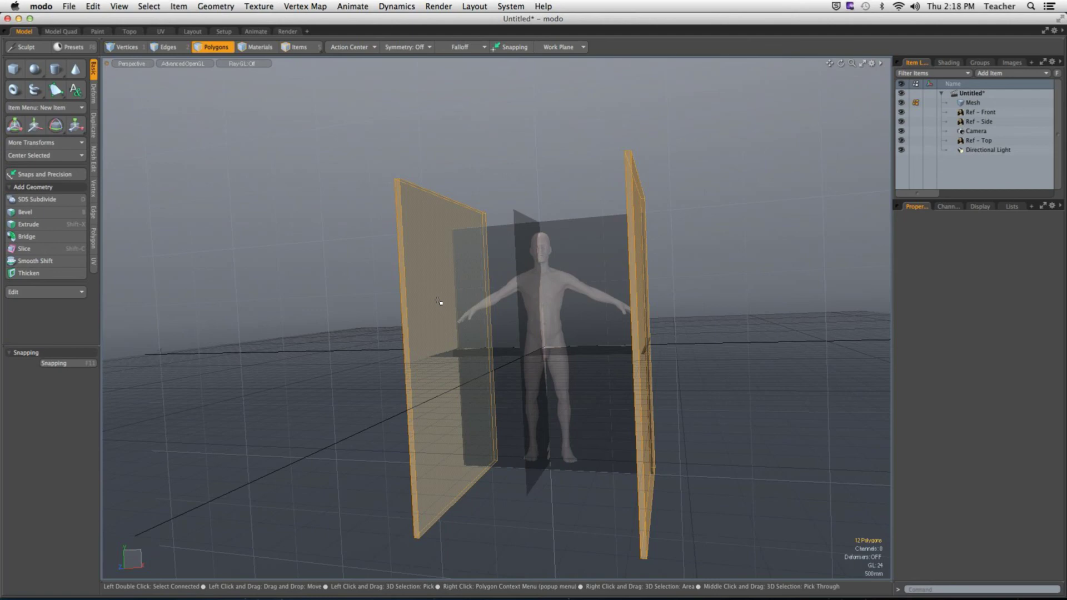
key("Delete")
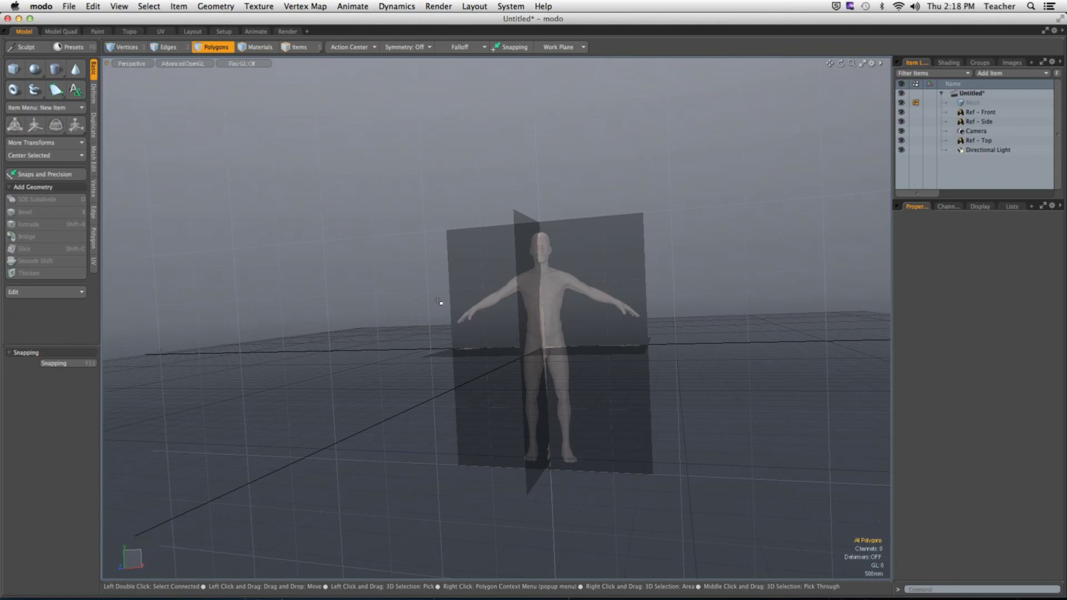
Add a default cube at the origin where the reference planes intersect.
left_click_drag(528, 328, 614, 364, "alt")
scroll(614, 364, "up", 5)
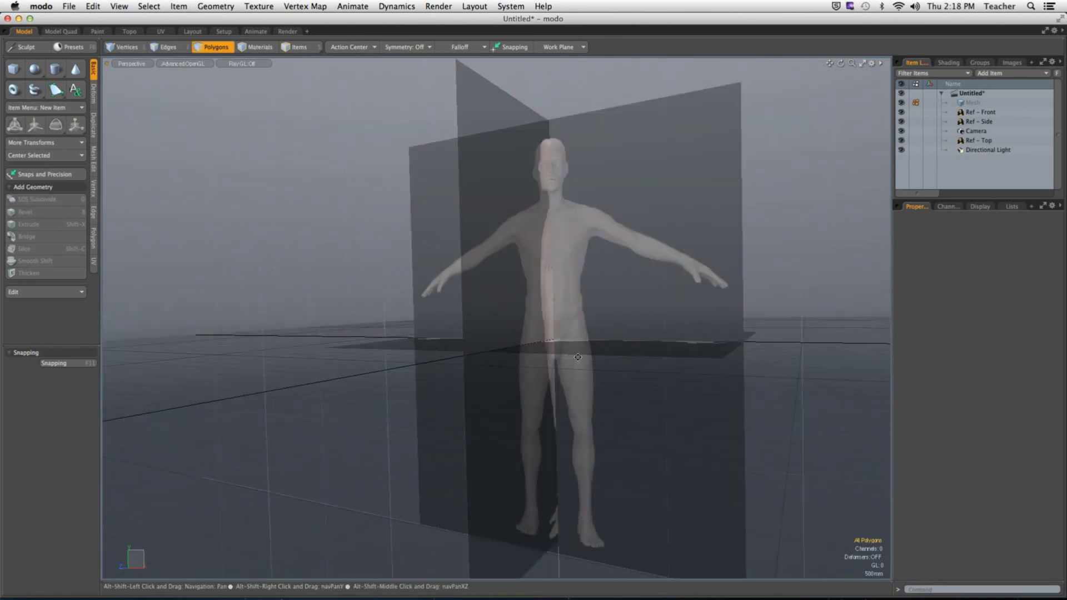
left_click(15, 70)
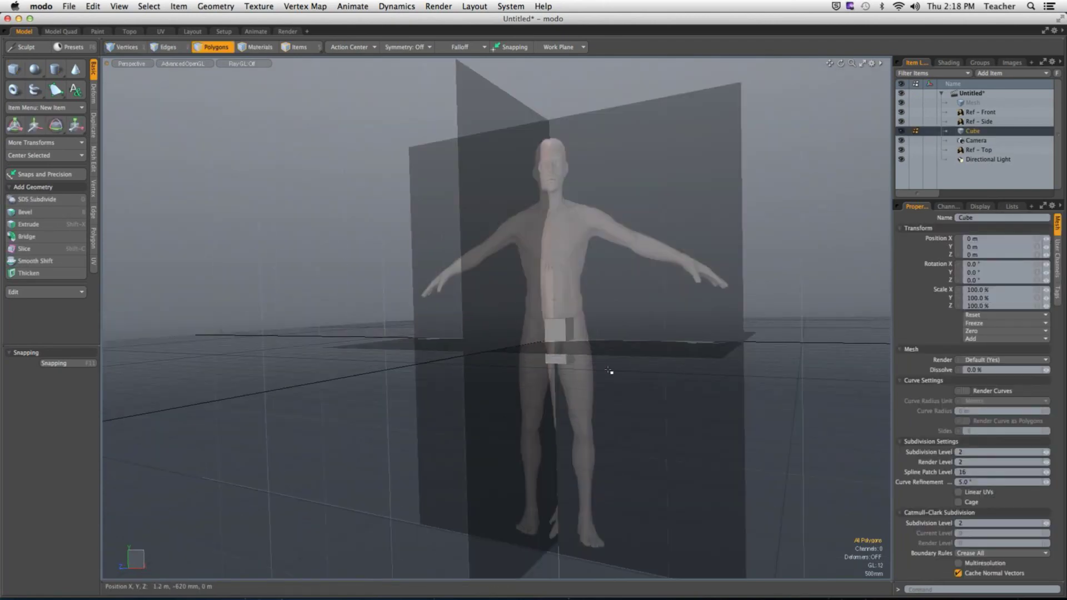
left_click_drag(610, 374, 523, 377, "alt")
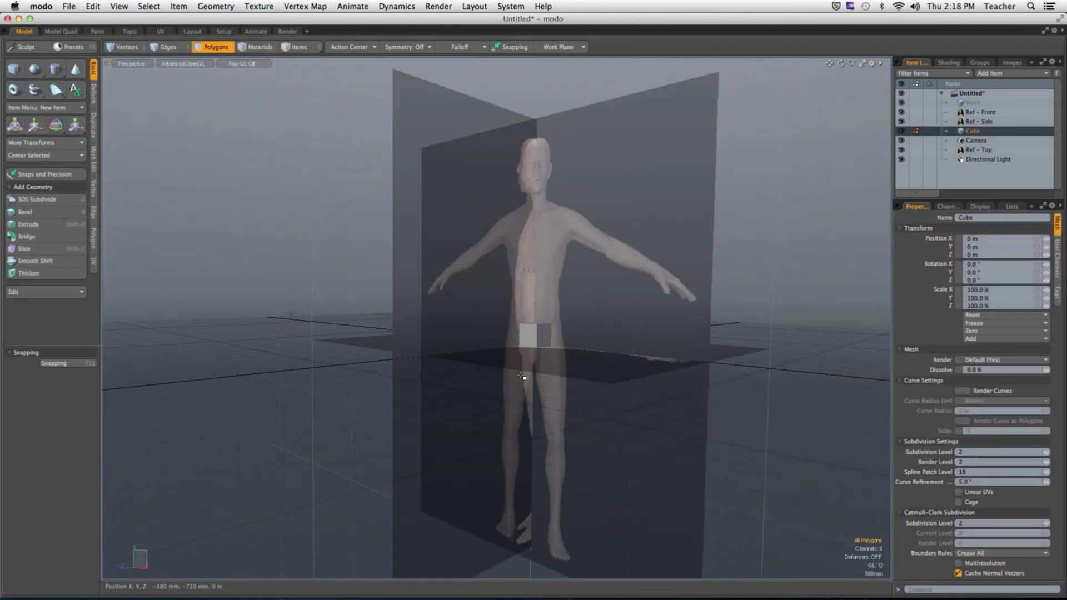
Enable Overlay Drawing and the background imagery Overlay in the Perspective viewport options.
key("o")
left_click(592, 314)
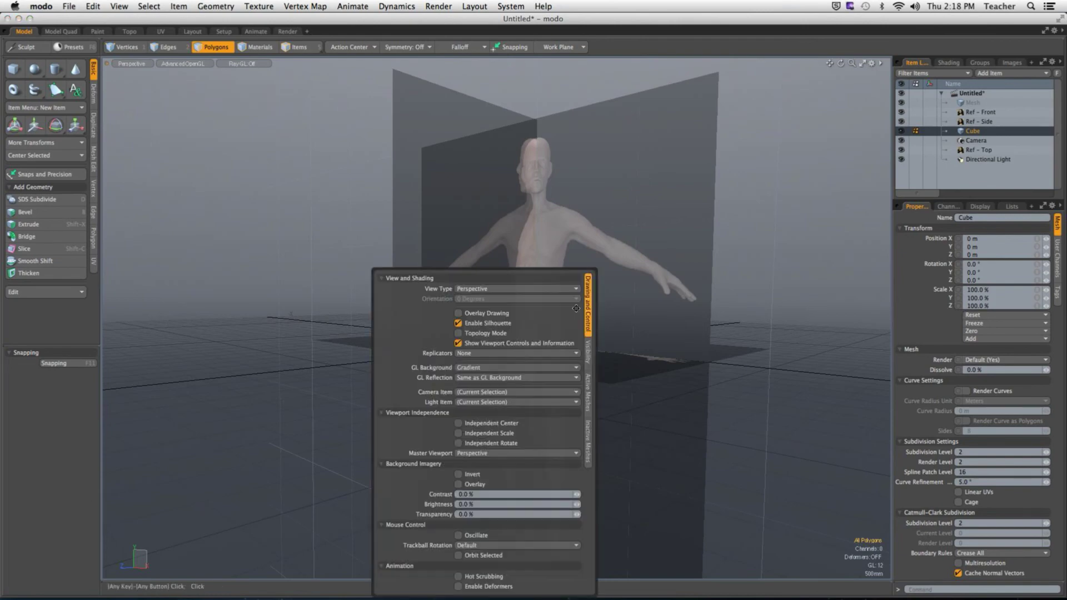
left_click(493, 315)
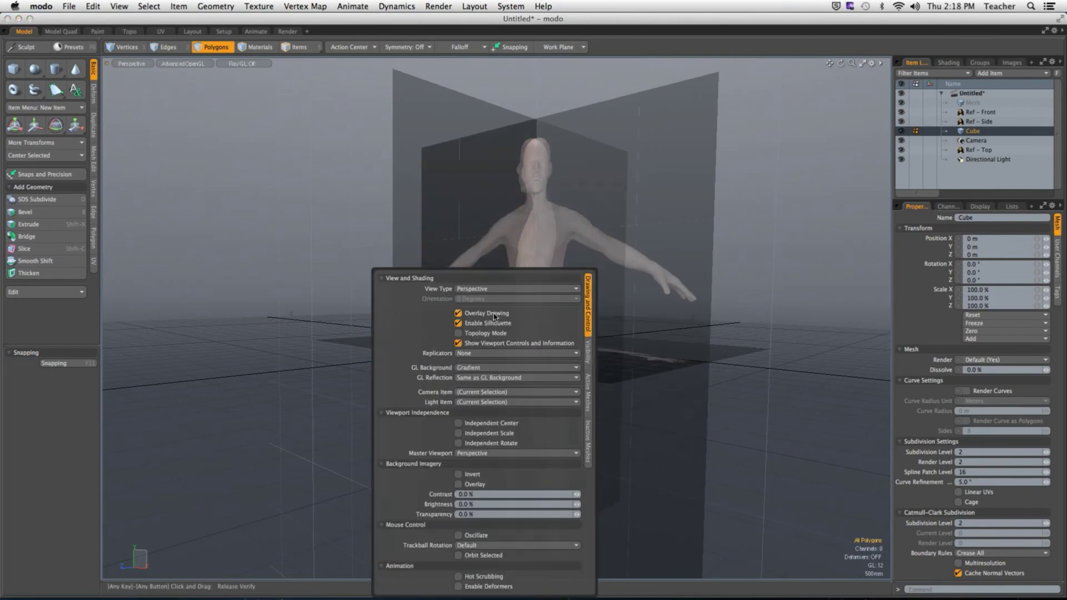
left_click(470, 484)
left_click_drag(511, 355, 561, 348, "alt")
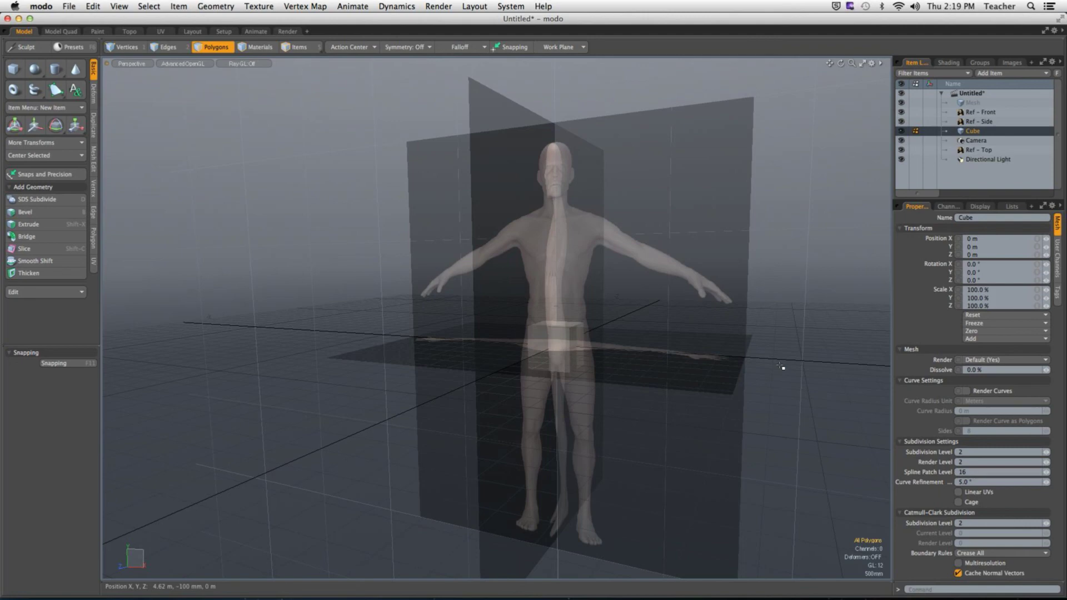
Switch to the Front view and select the front reference backdrop, with the whole figure in frame.
left_click(132, 63)
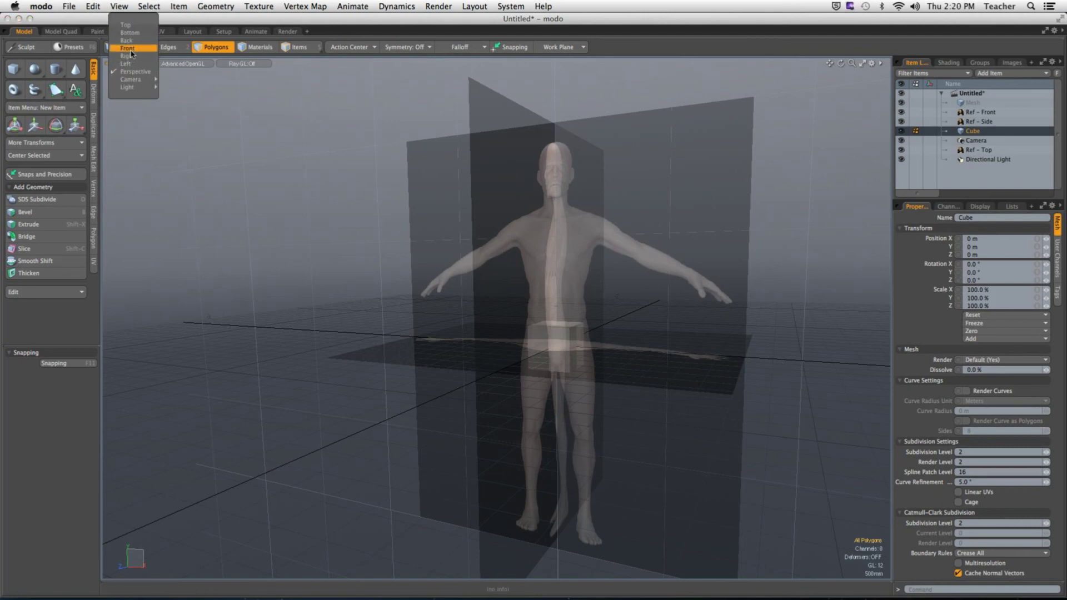
left_click(129, 49)
scroll(470, 275, "down", 2)
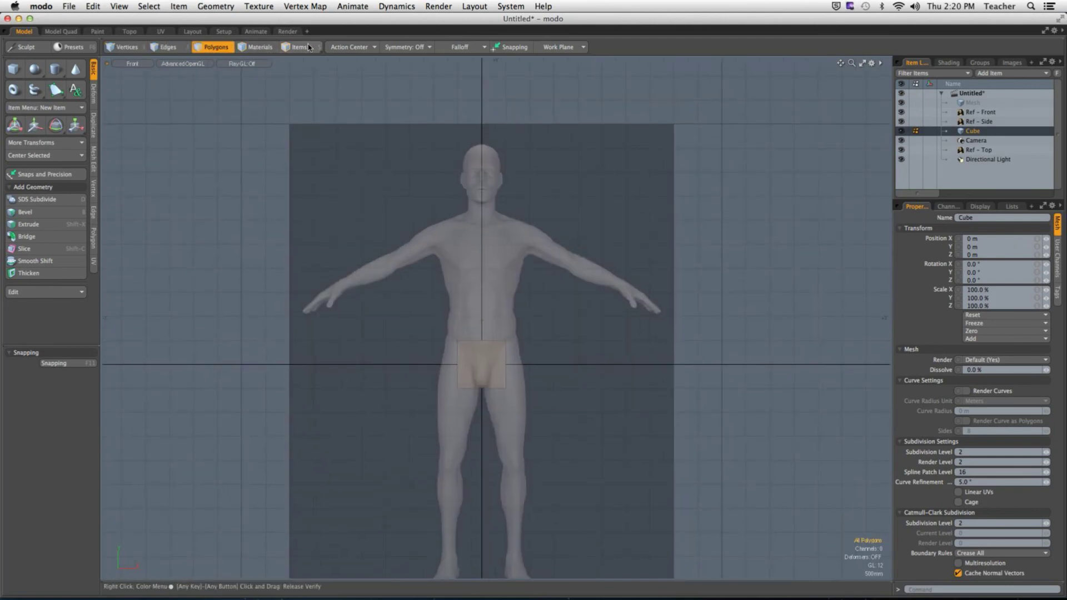
left_click(299, 47)
left_click(365, 241)
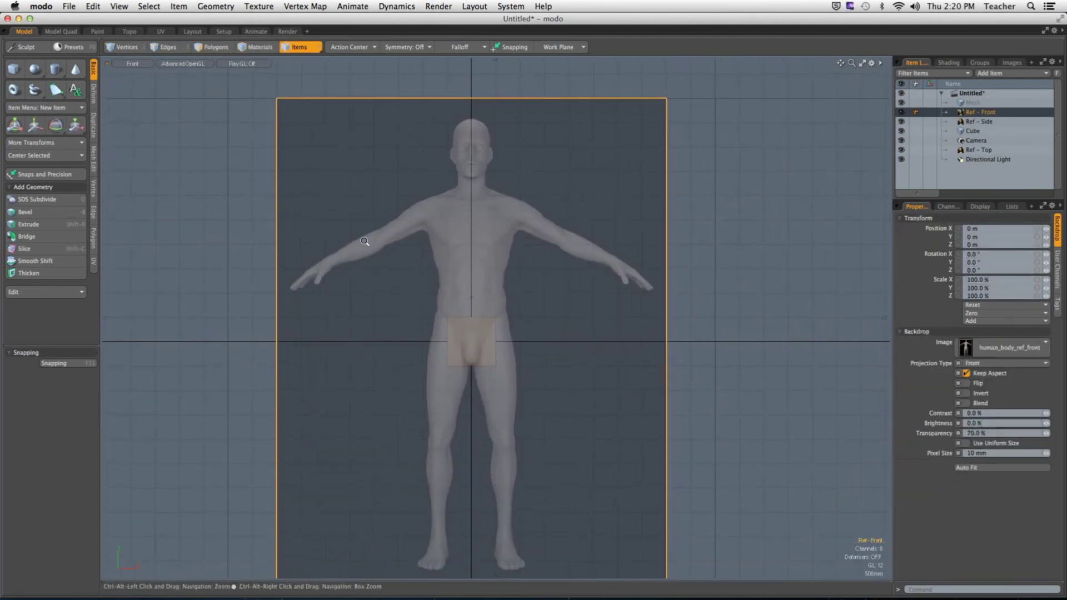
left_click_drag(365, 241, 365, 221, "alt+shift")
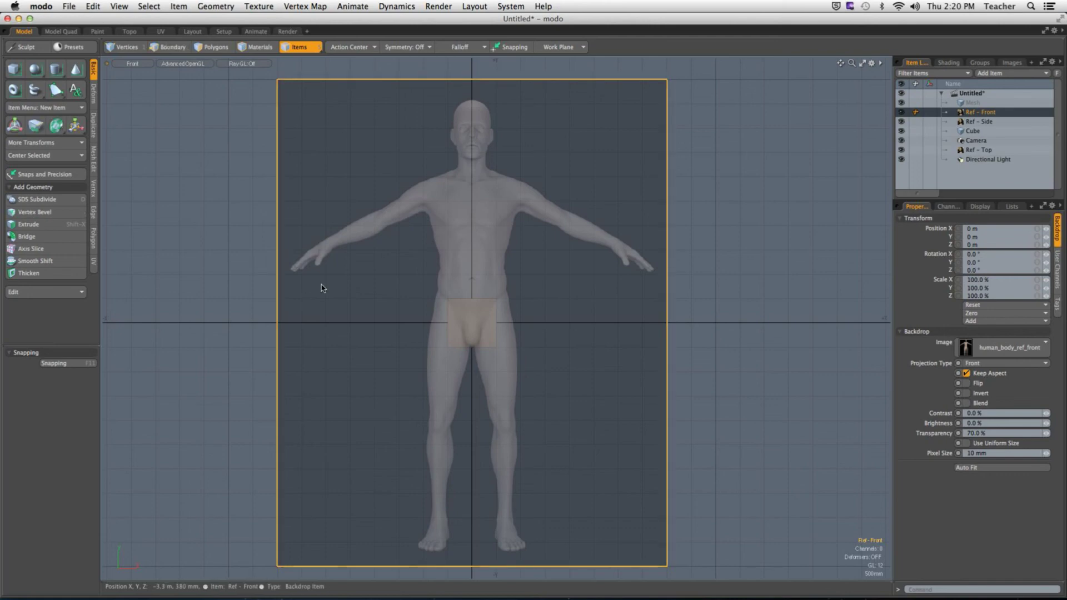
In the Perspective view, move the front reference backdrop back along Z to about -30.36 m and clear the selection.
left_click_drag(350, 272, 478, 467, "alt")
scroll(478, 467, "down", 3)
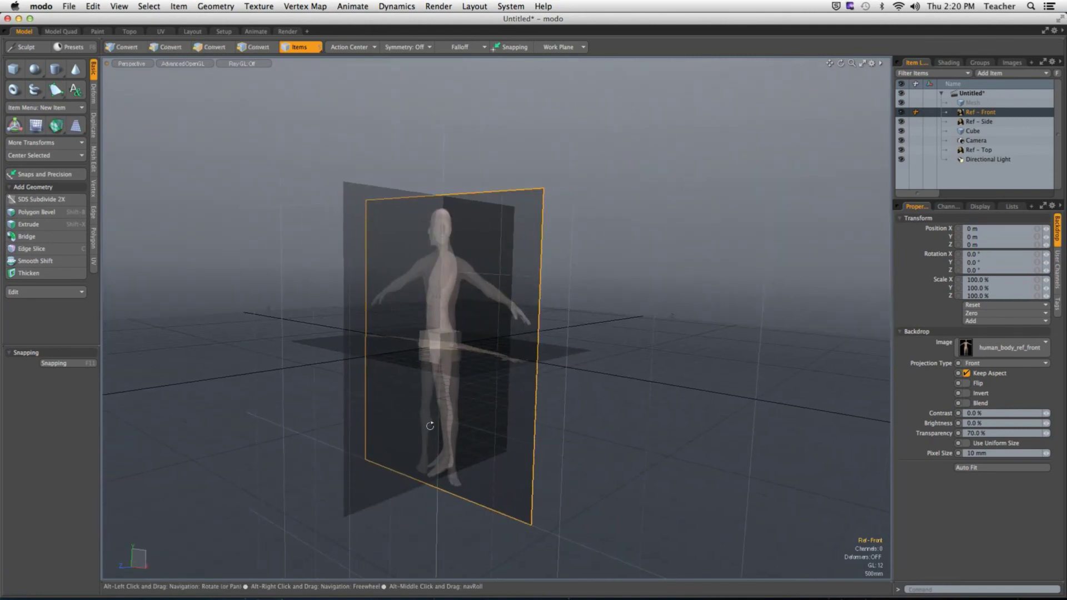
key("y")
left_click_drag(430, 432, 400, 406, "alt")
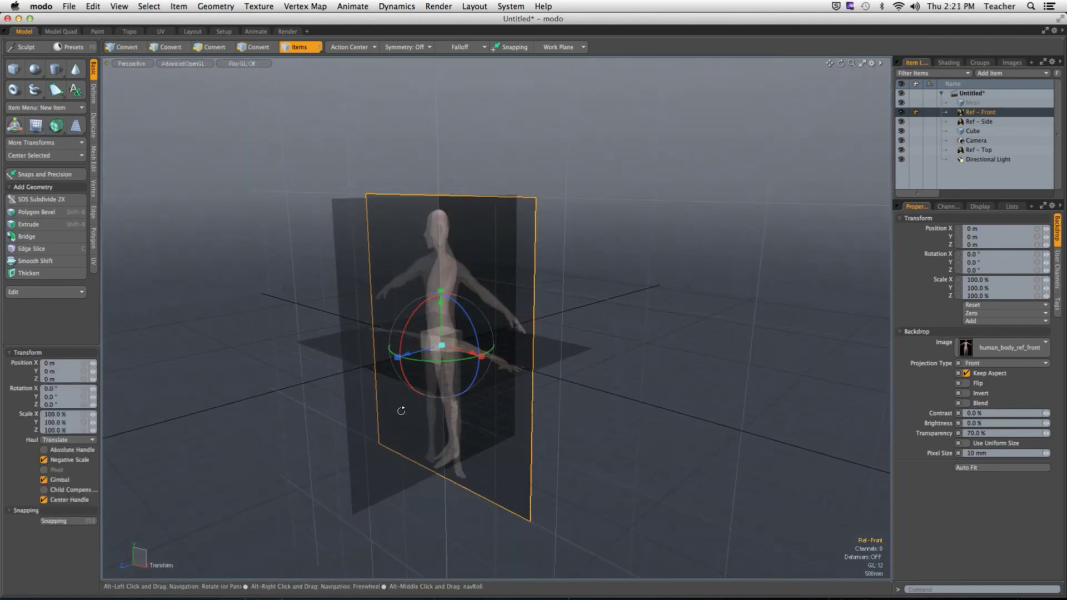
left_click_drag(409, 361, 414, 359)
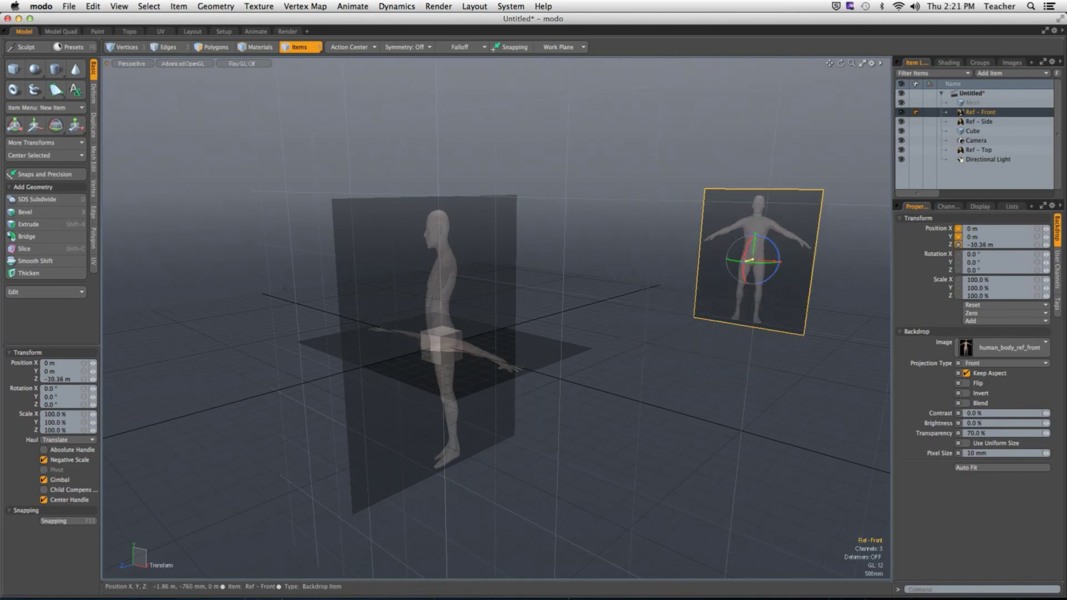
left_click(639, 331)
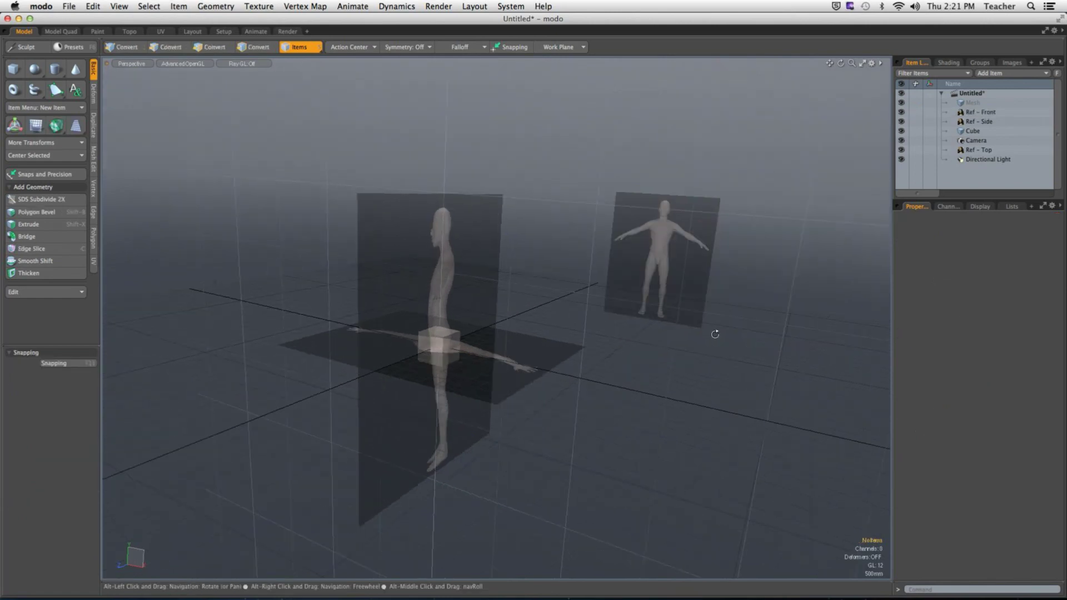
Check the offset front backdrop against the cube in the Front view and return to Perspective.
key("1")
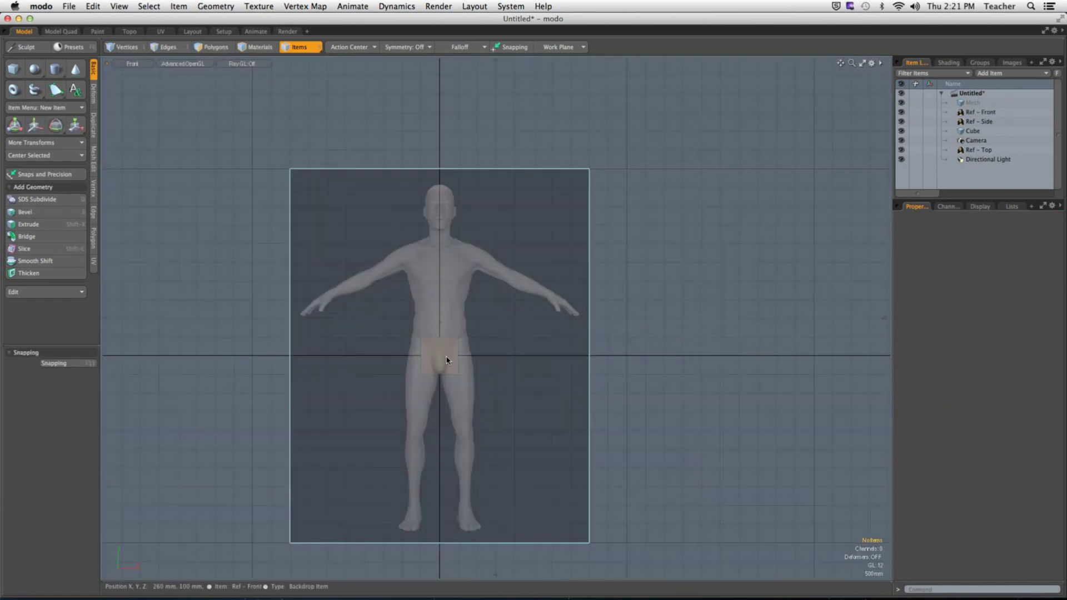
left_click_drag(441, 357, 484, 290, "alt+shift")
scroll(459, 306, "up", 2)
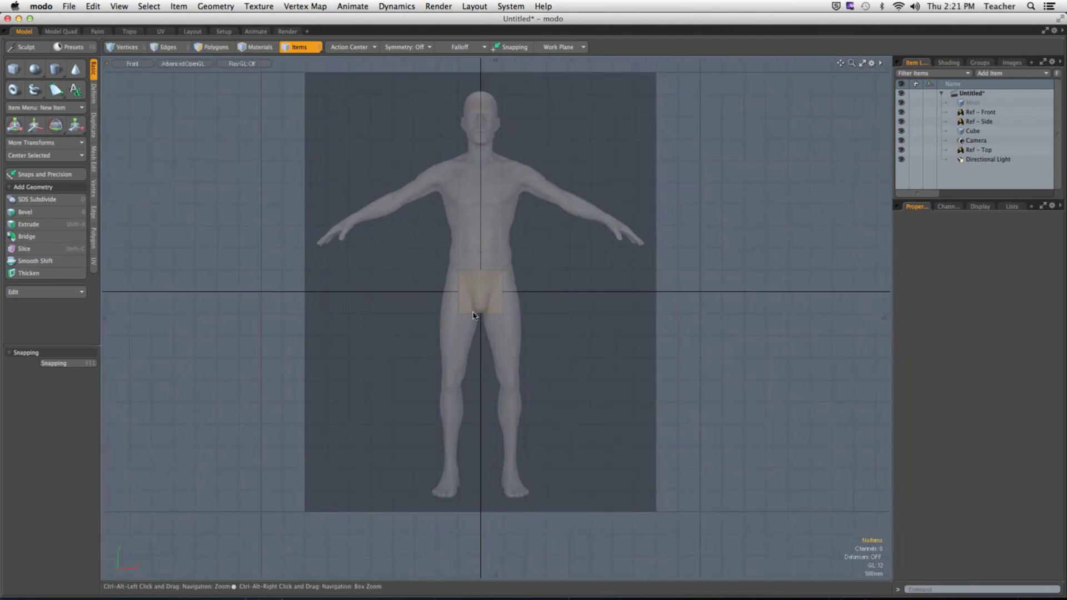
key("ctrl+space")
left_click(543, 221)
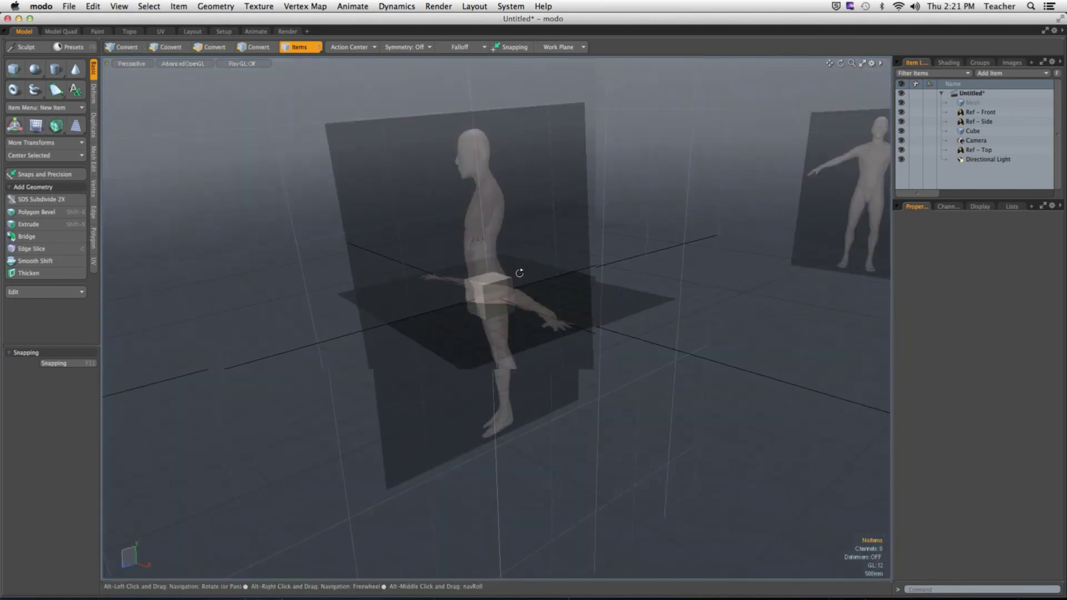
Select the side reference backdrop in the Right view and move it in Perspective along X to about -53.9 m.
key("ctrl+space")
left_click(509, 273)
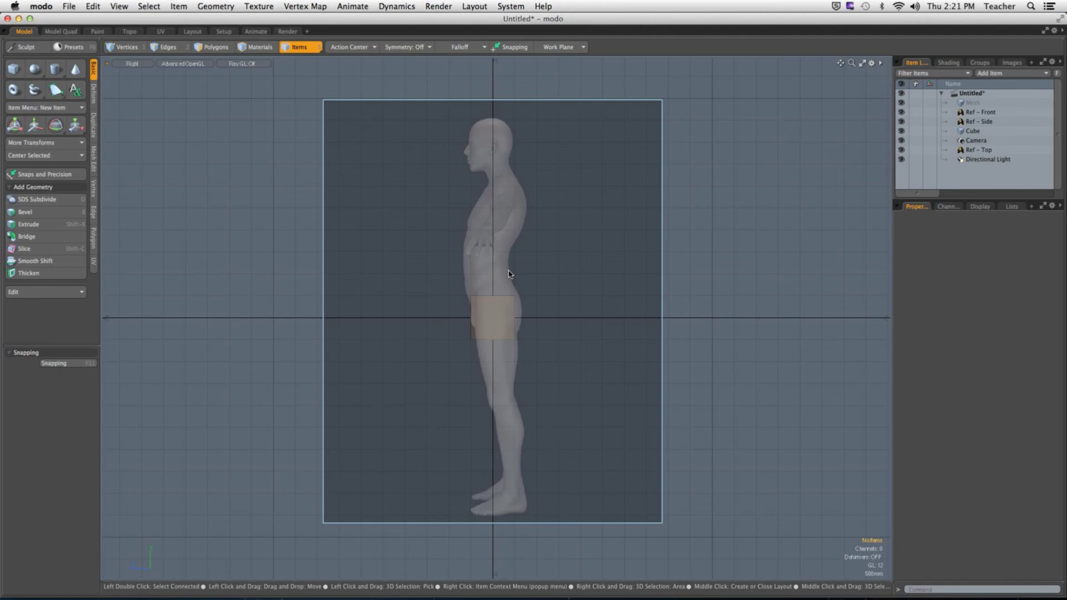
left_click(510, 274)
key("ctrl+space")
left_click(507, 179)
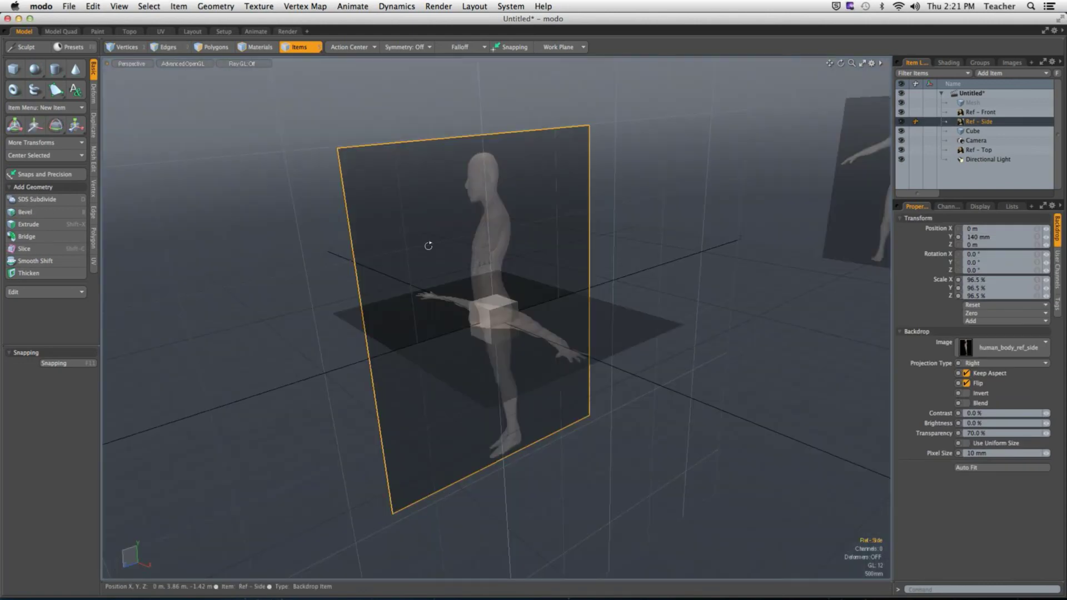
left_click_drag(429, 241, 475, 270, "alt")
key("w")
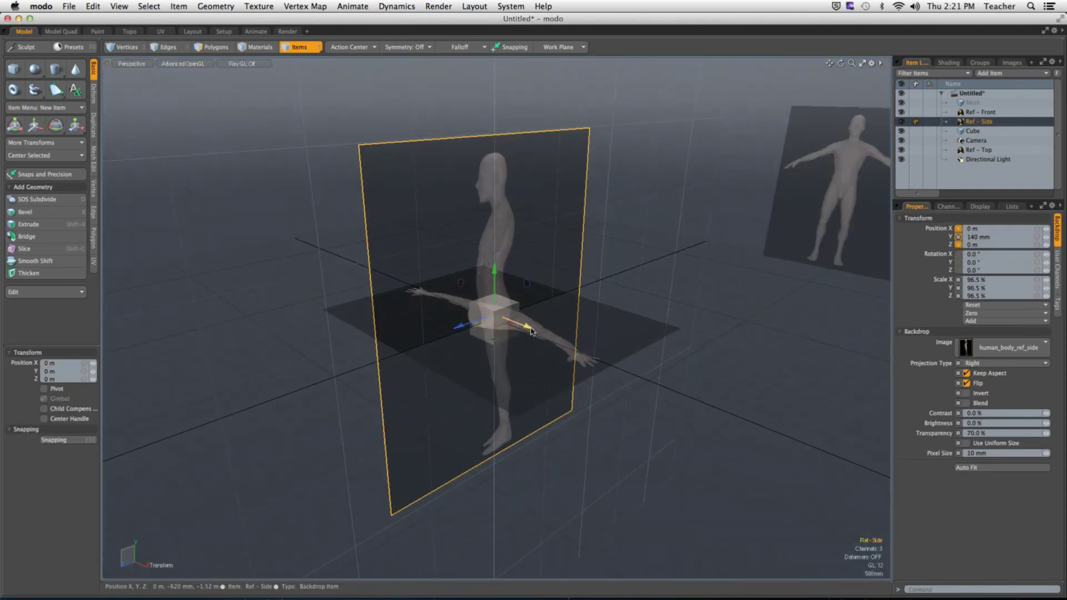
left_click_drag(528, 334, 123, 183)
left_click(734, 250)
Select the top reference backdrop, move it away from the cube along Y and clear the selection.
left_click_drag(733, 250, 828, 227, "alt")
left_click(828, 227)
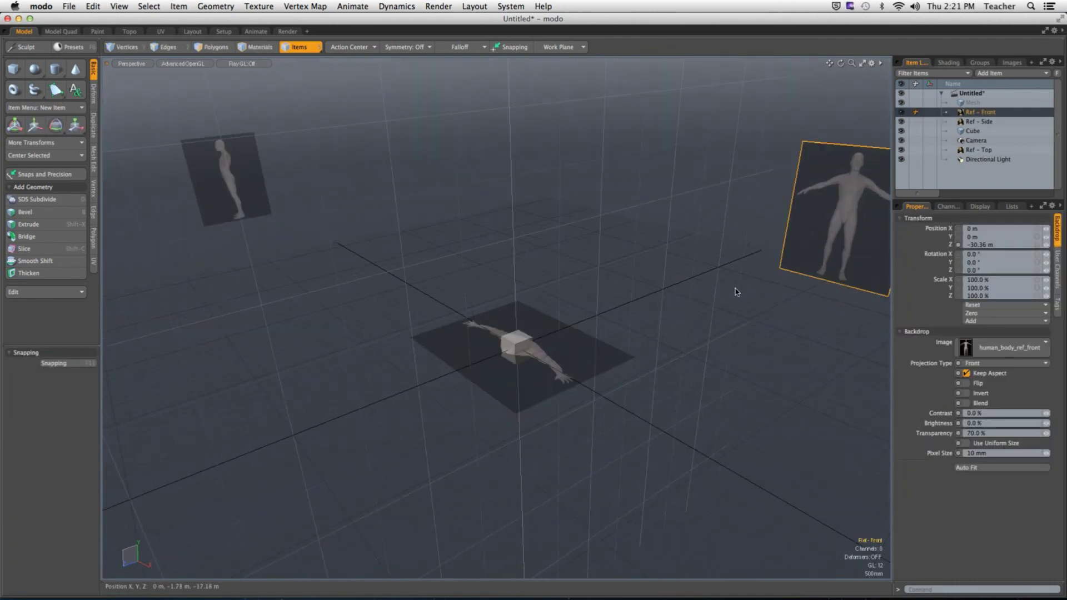
left_click(237, 197)
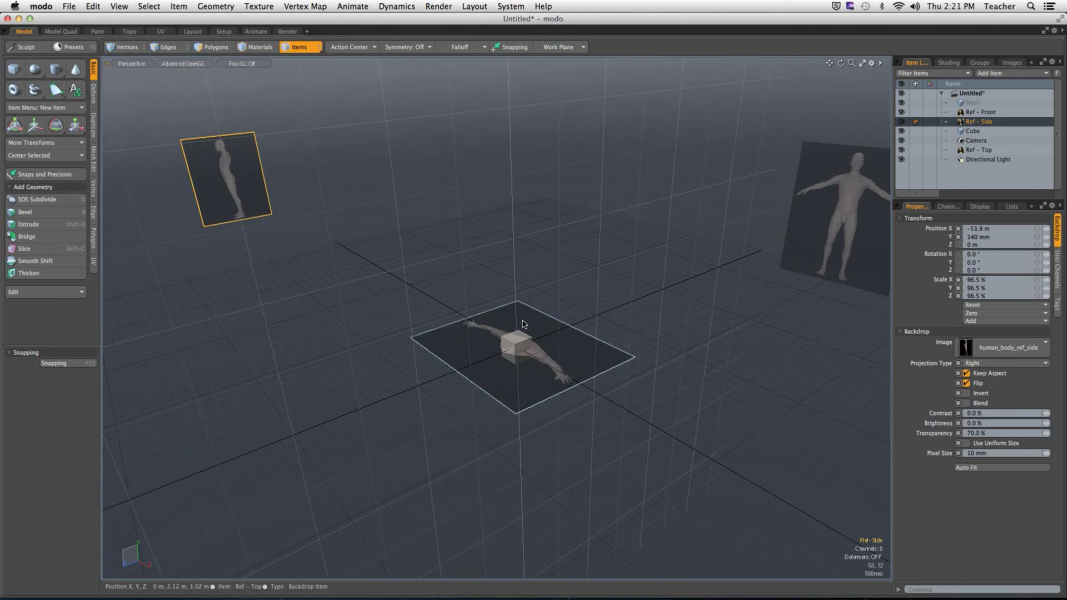
left_click(546, 338)
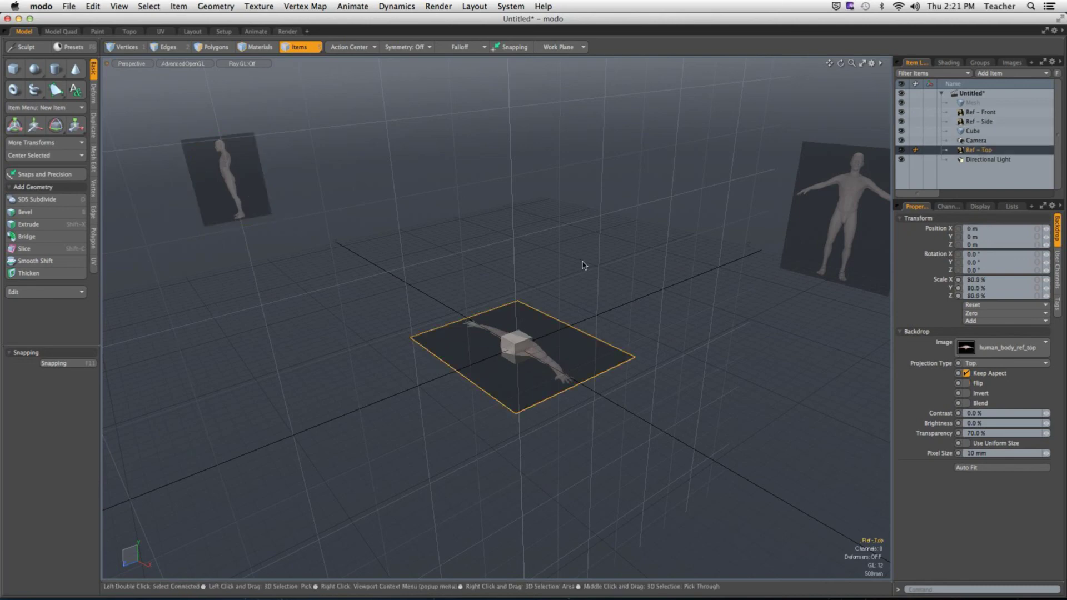
key("y")
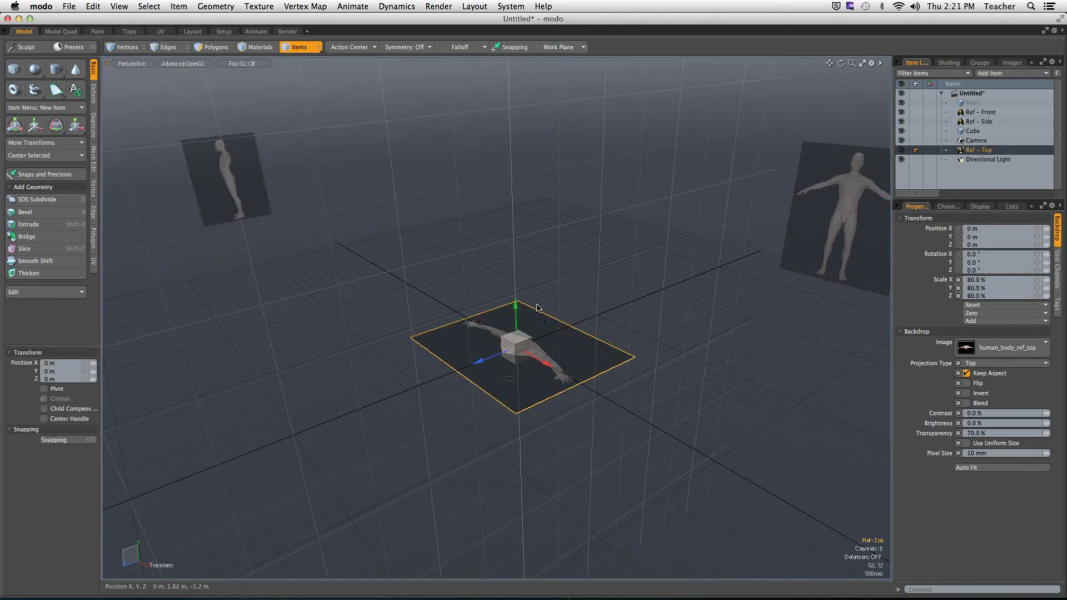
left_click_drag(516, 312, 578, 305)
left_click(508, 215)
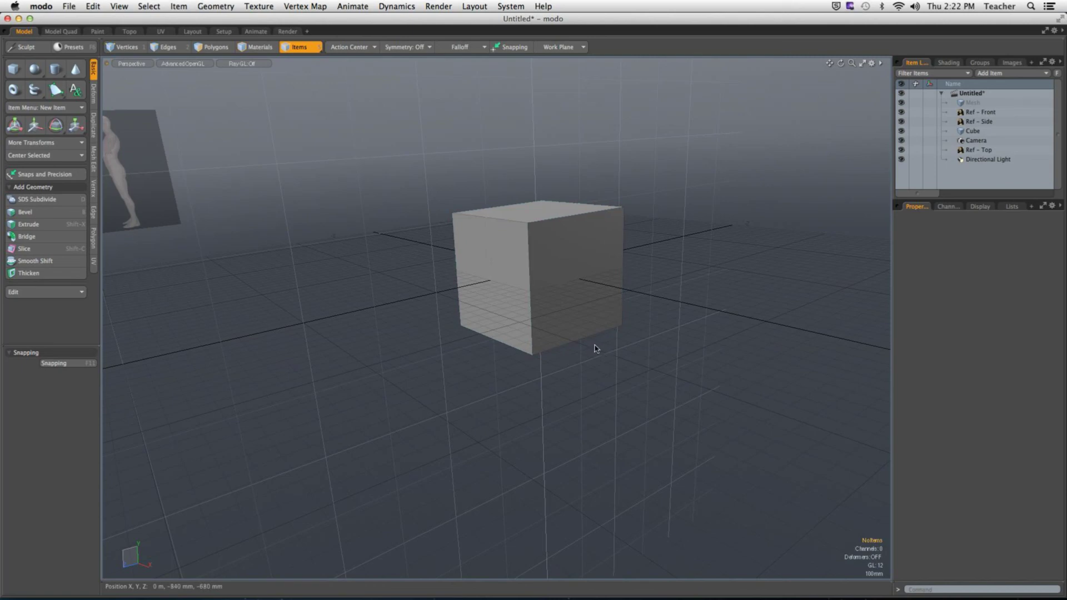
Set the Perspective viewport's GL Background to None.
key("o")
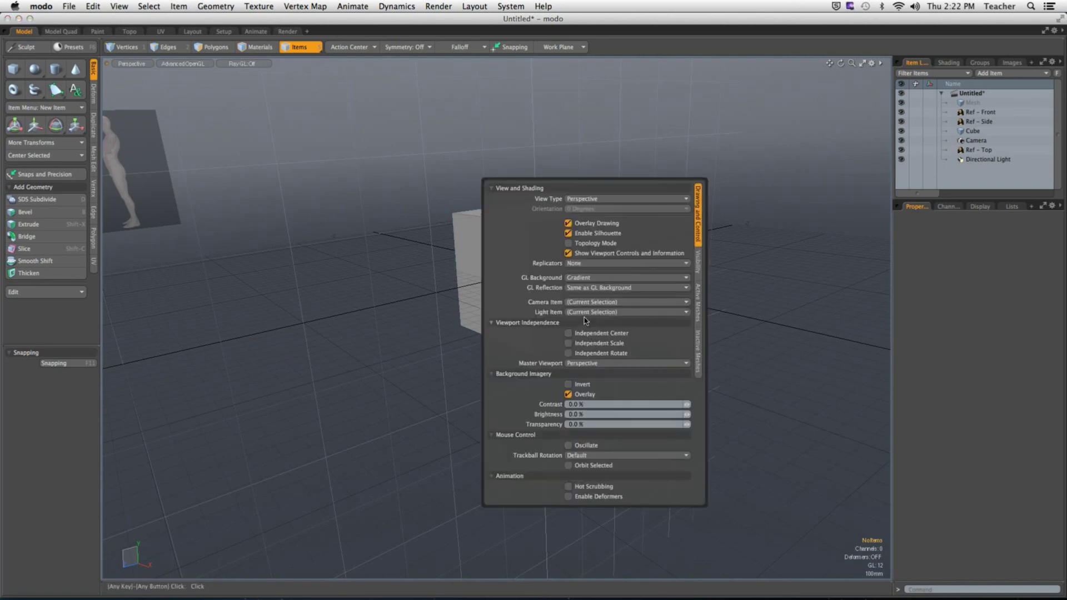
key("ctrl")
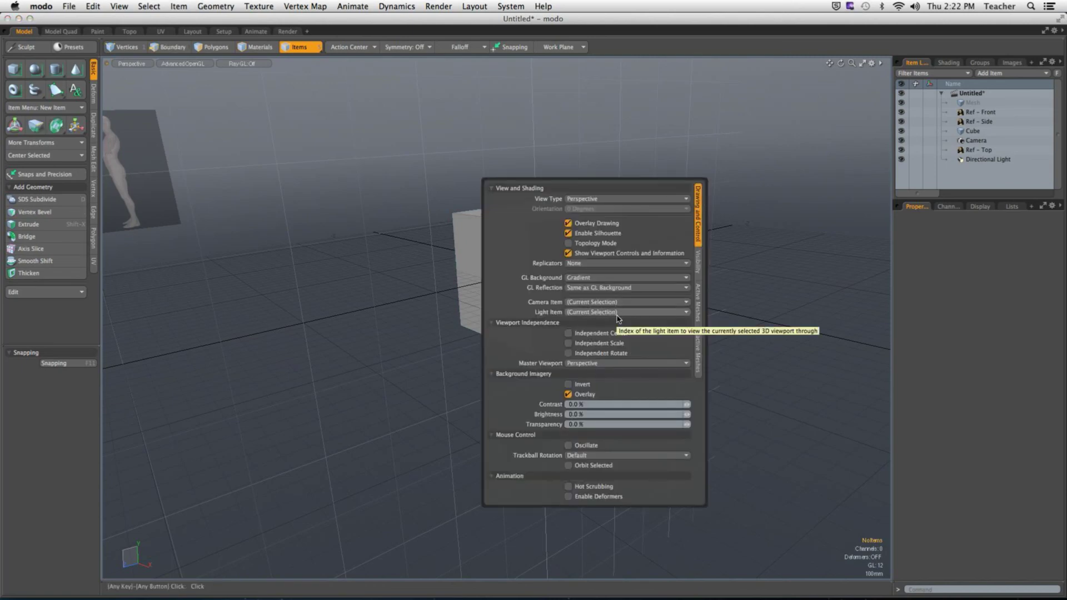
left_click(609, 278)
left_click(610, 269)
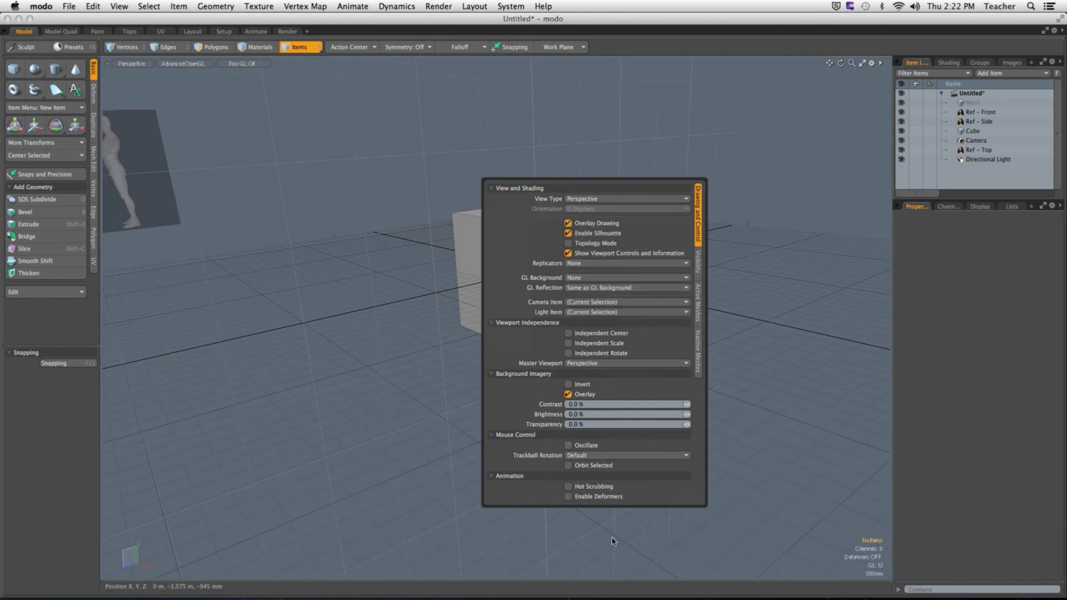
Set the Perspective viewport's Trackball Rotation to No and try orbiting around the cube.
left_click(592, 455)
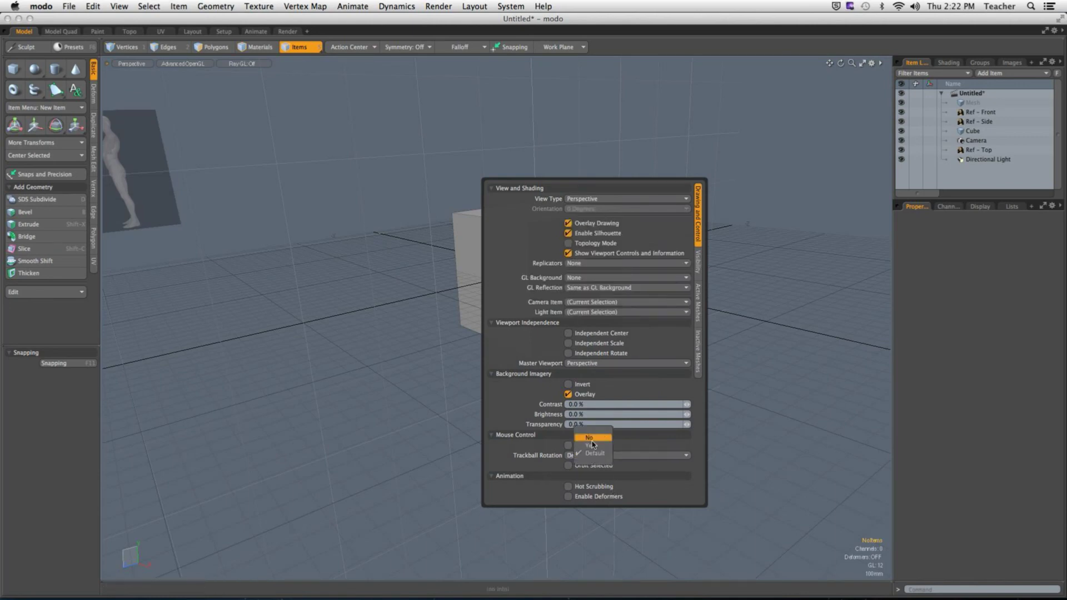
left_click(594, 446)
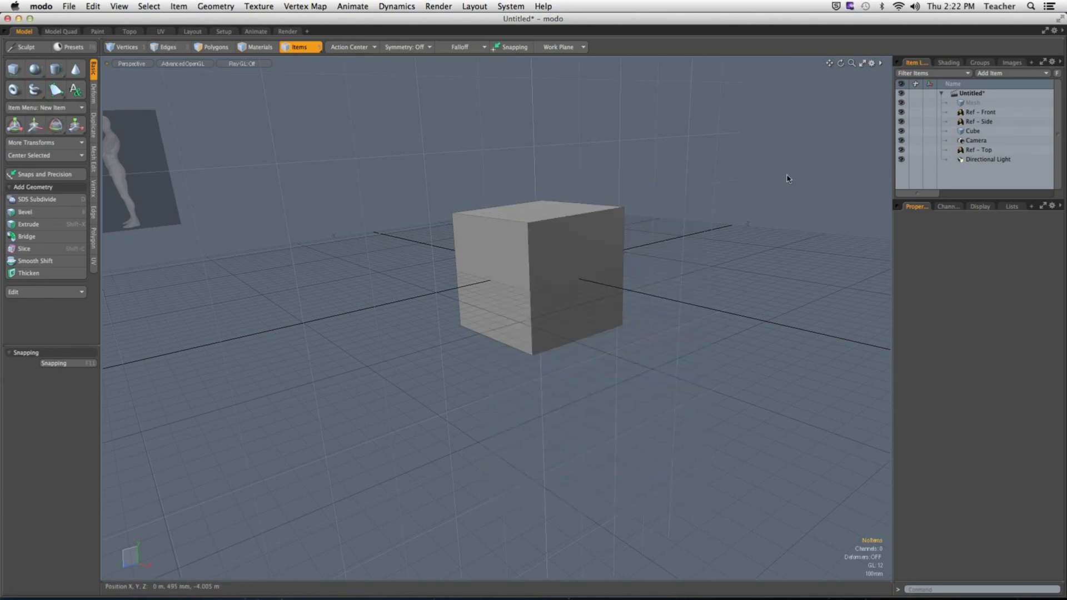
mouse_move(788, 178)
left_mouse_down("alt")
mouse_move(638, 340)
mouse_move(588, 335)
mouse_move(507, 350)
left_mouse_up("alt")
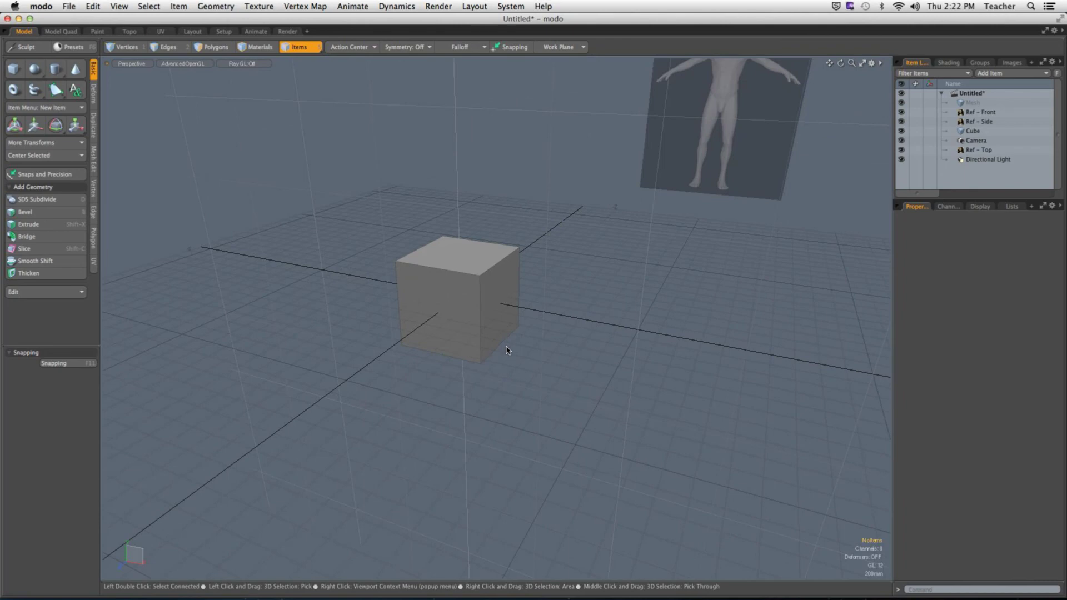
left_click(68, 6)
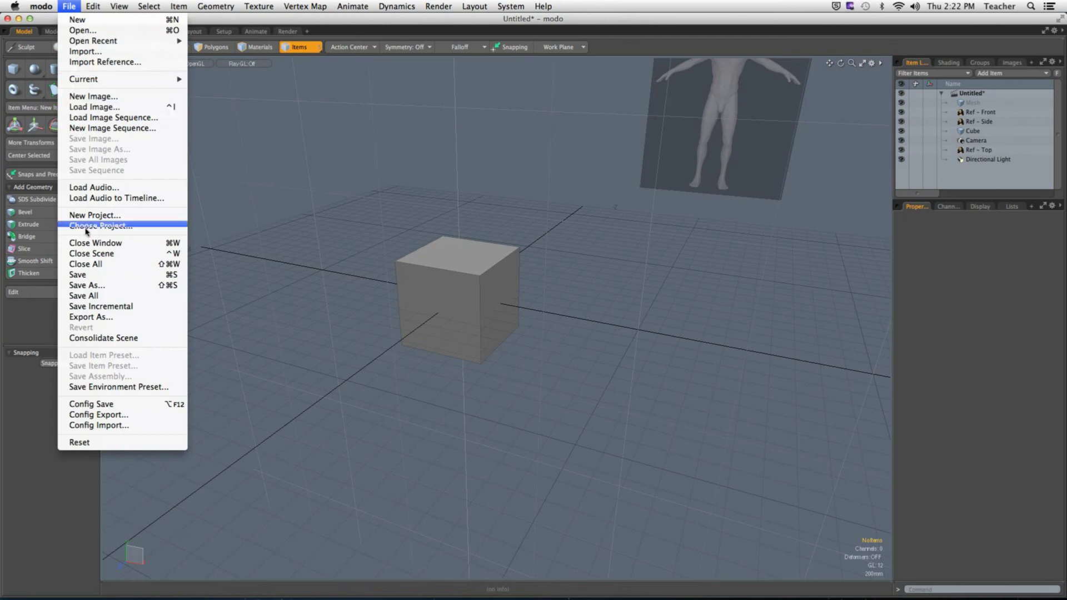
left_click(86, 285)
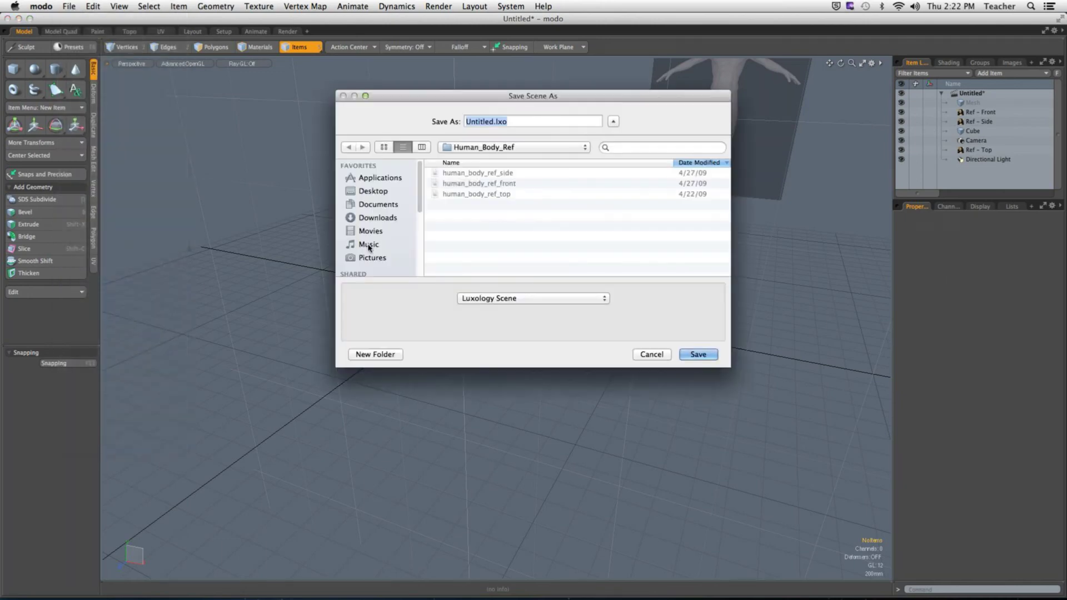
type("crandley_gcom402_lab-")
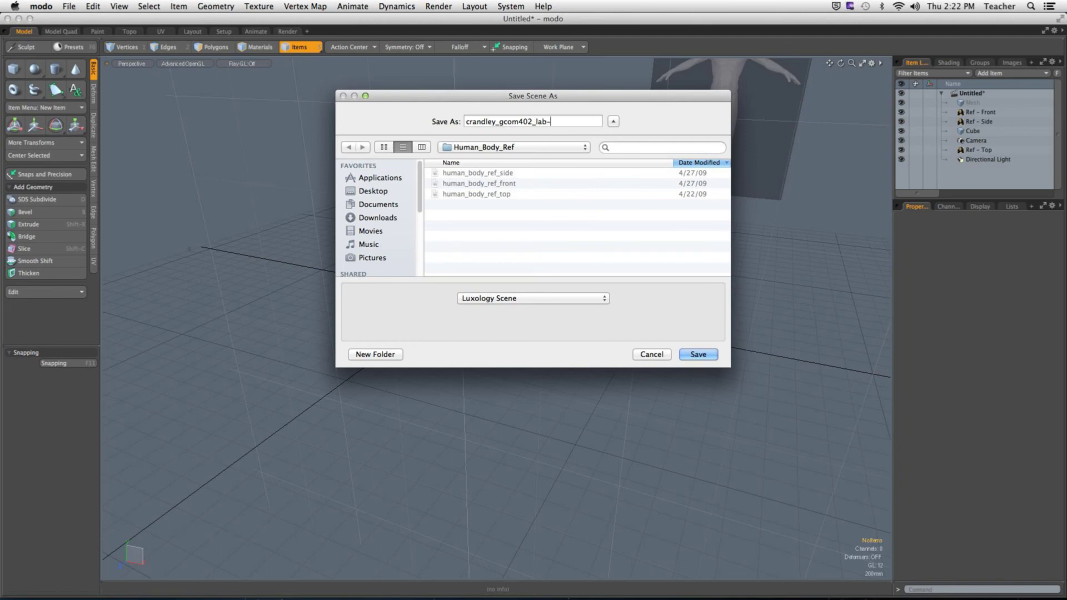
key("BackSpace")
type("_alignment")
key("Return")
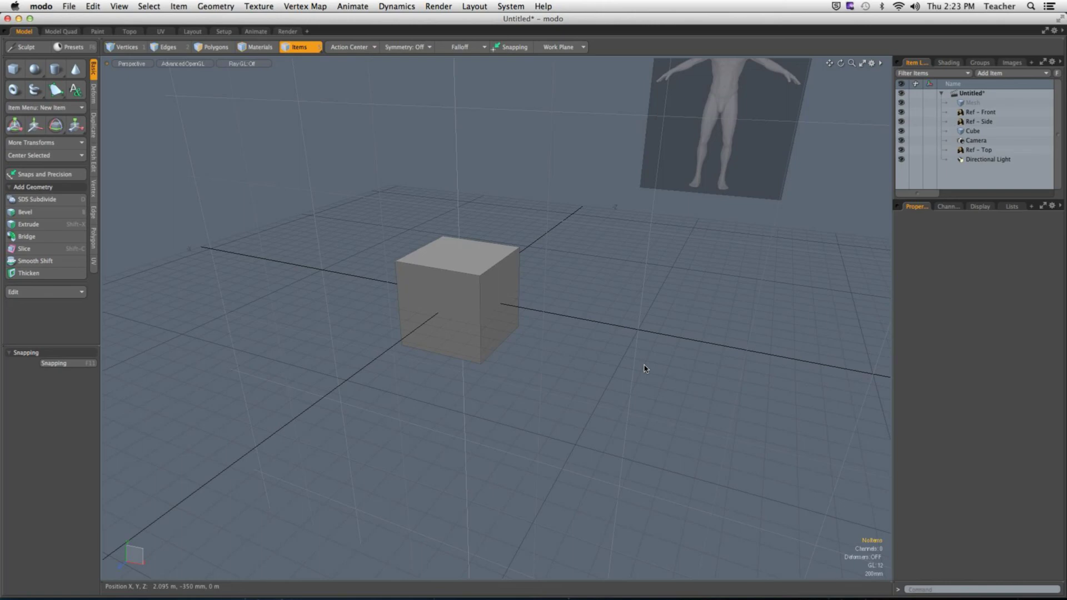
Switch the viewport to the Front view and delete the Cube mesh item.
key("ctrl+space")
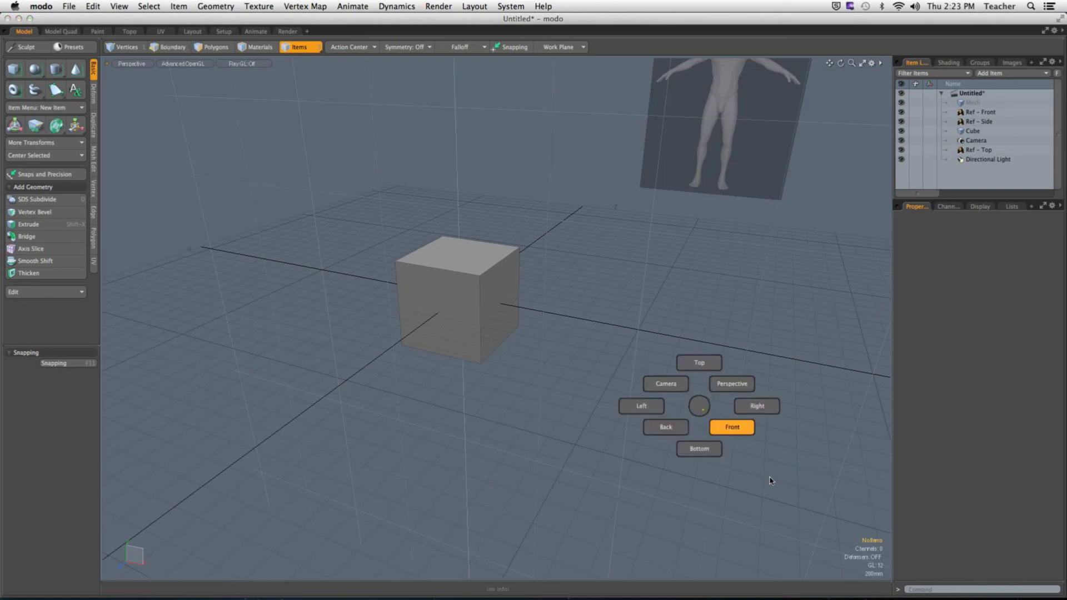
left_click(731, 429)
key("a")
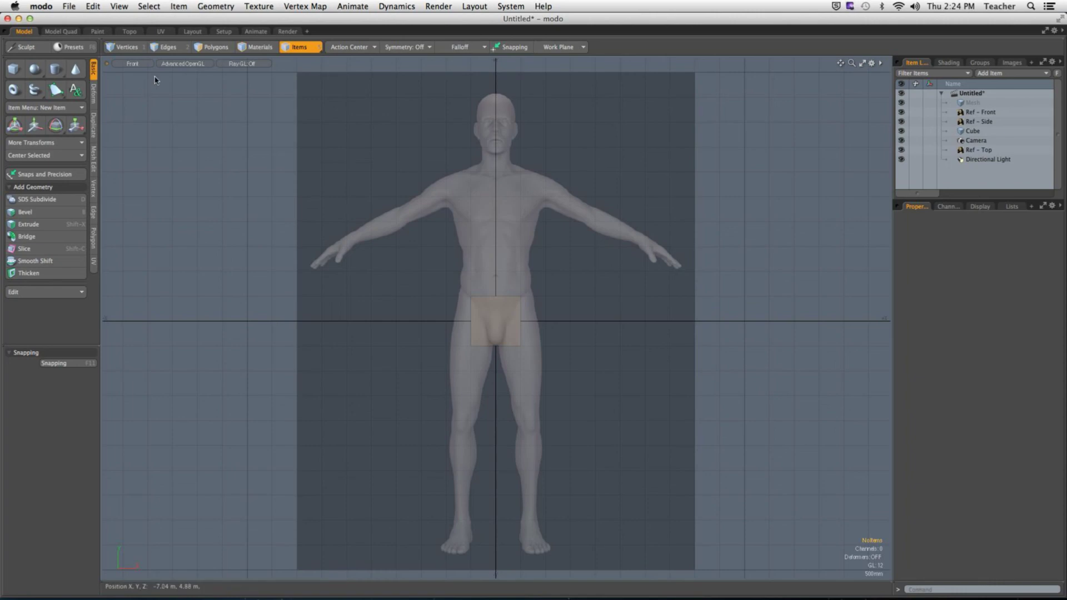
key("3")
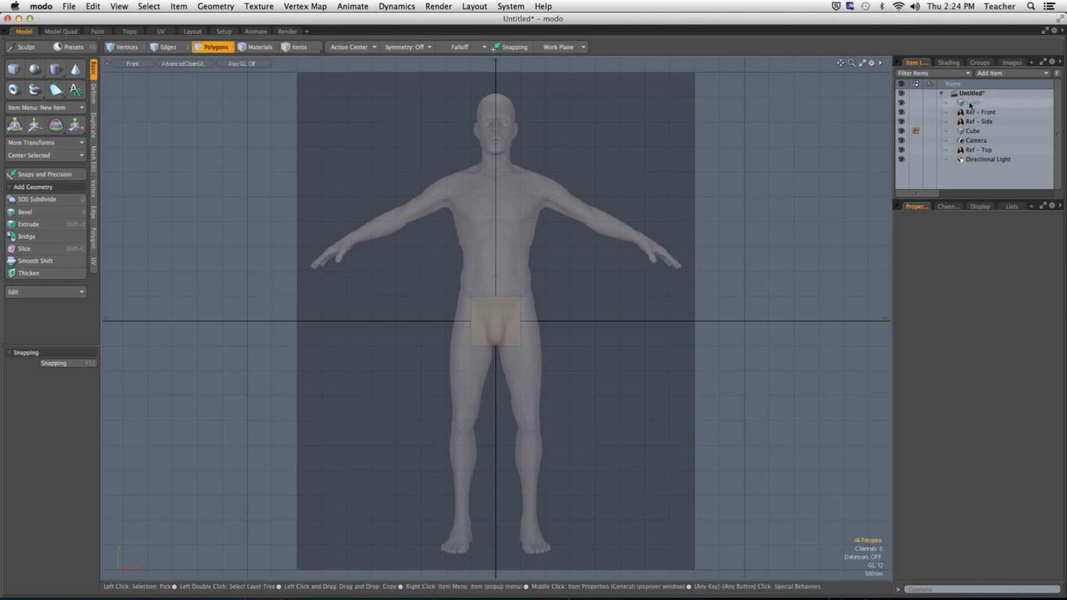
right_click(973, 131)
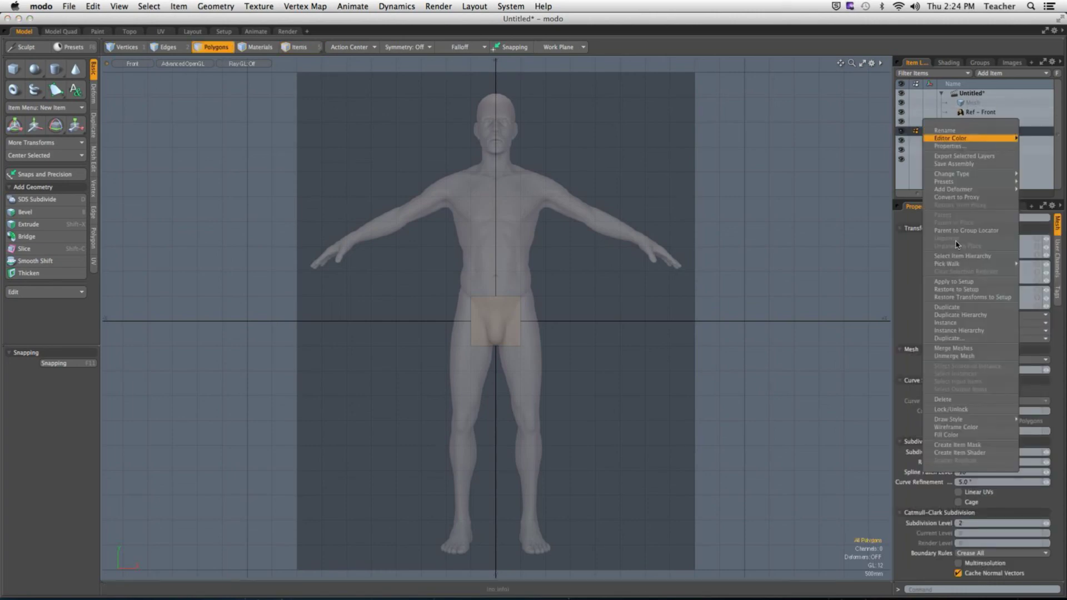
left_click(952, 399)
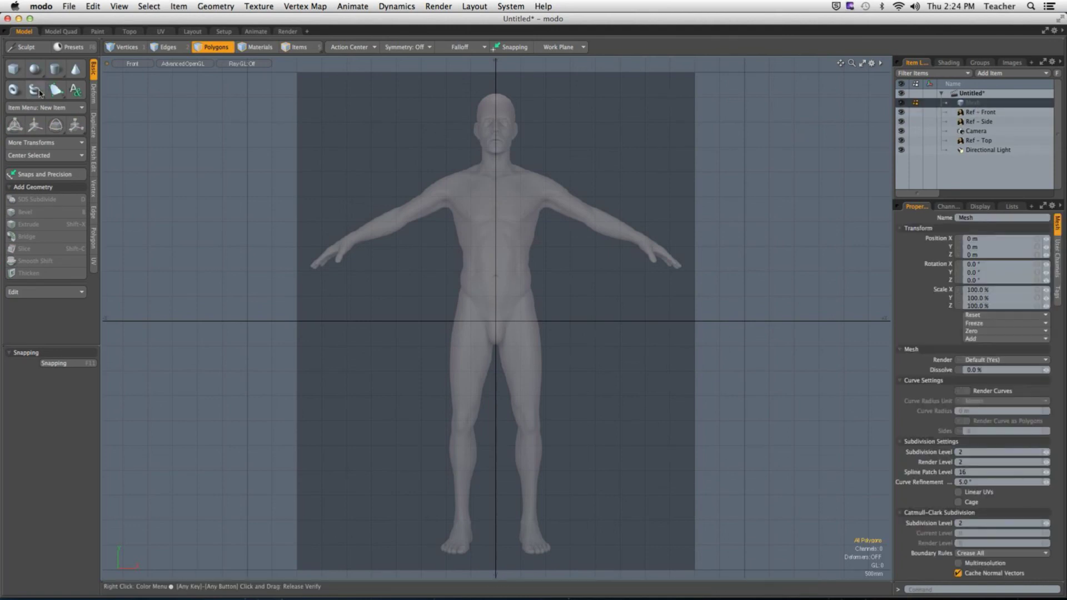
Draw a flat 8-sided cylinder with a radius of about 2.7 m in the empty area beside the front reference.
left_click_drag(496, 280, 887, 291, "alt+shift")
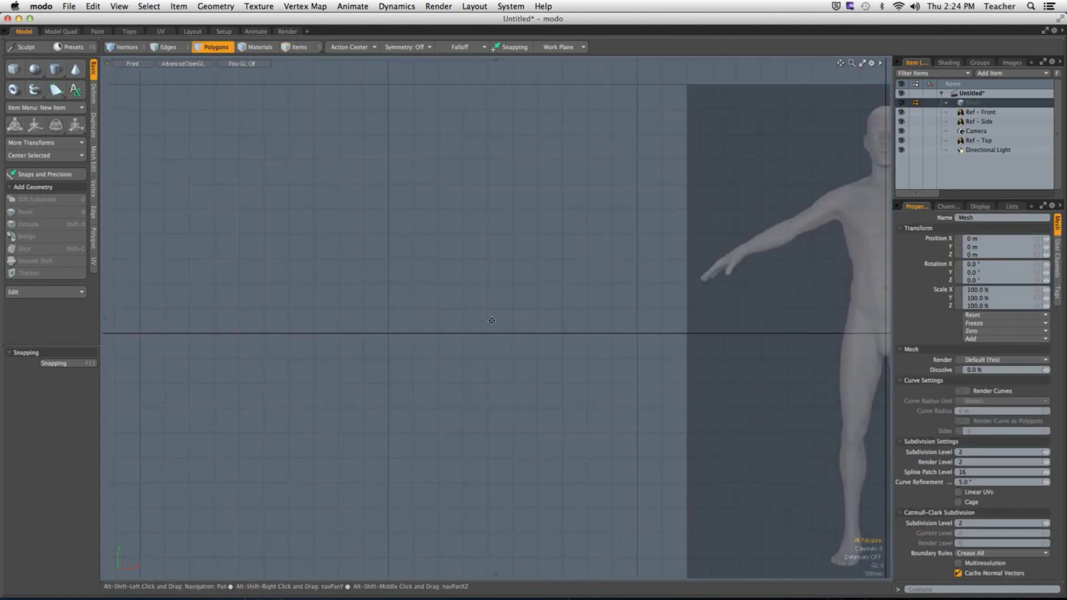
left_click(56, 71)
left_click(58, 419)
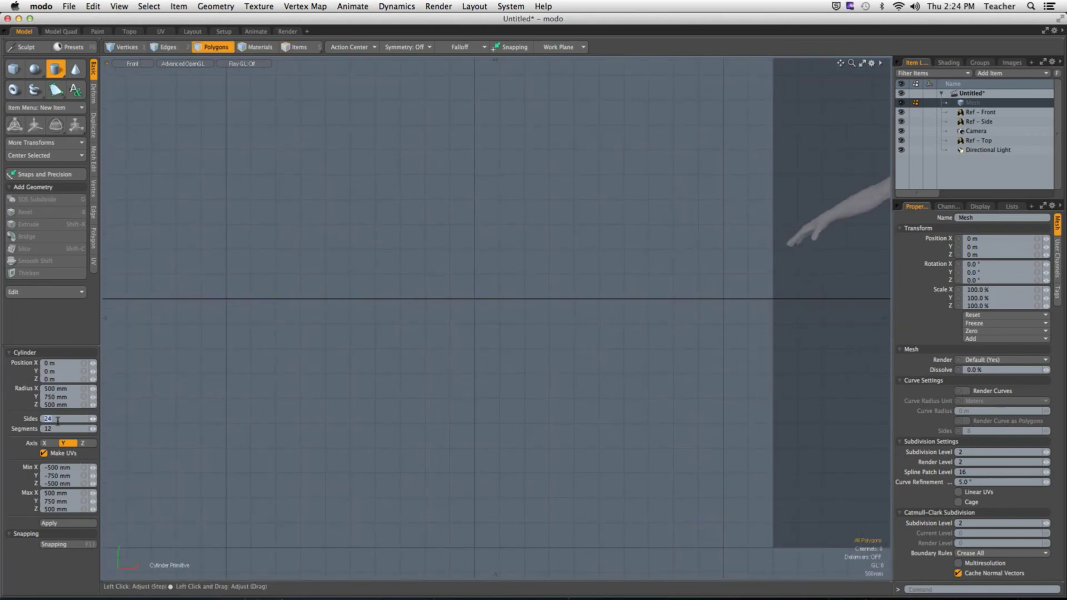
type("8")
left_click_drag(289, 219, 408, 219)
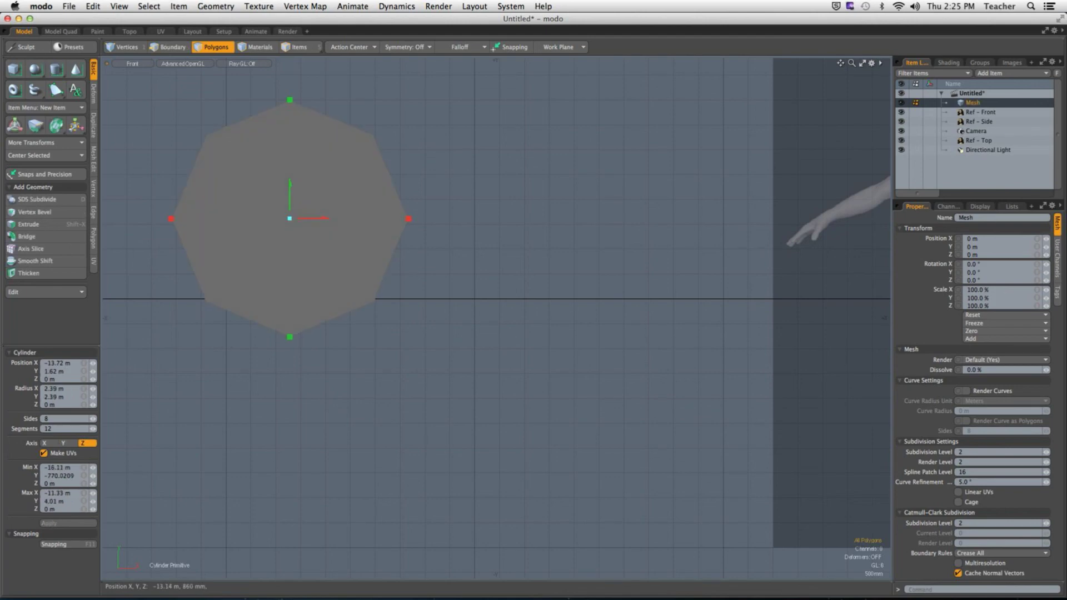
key("space")
left_click_drag(441, 255, 393, 269, "alt+shift")
scroll(389, 272, "down", 1)
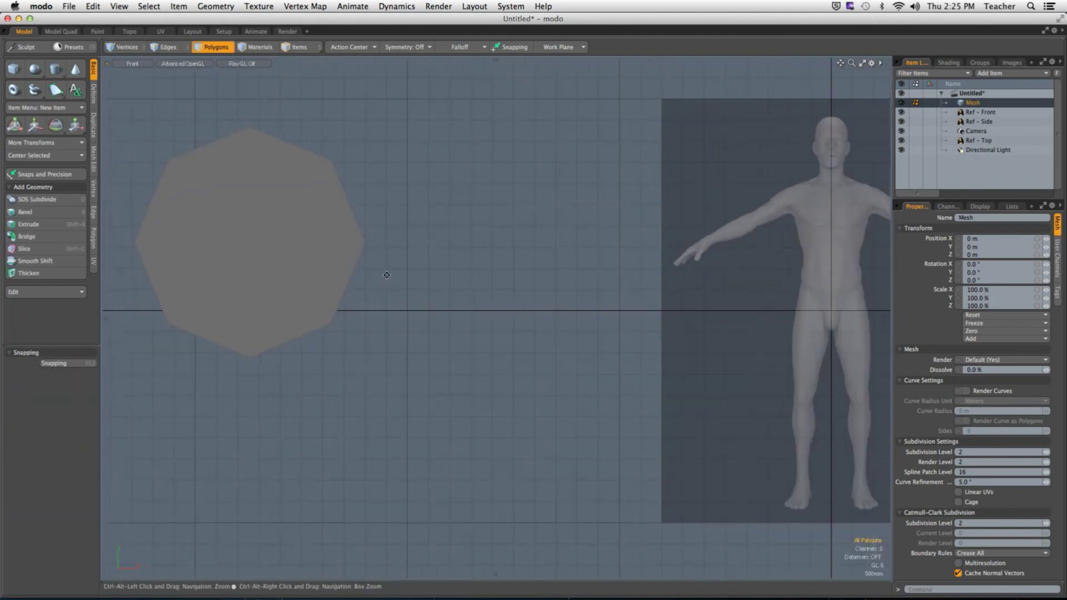
Hide the Ref - Front backdrop and draw a flat 10-sided cylinder of about 2.76 m radius beside the octagon.
left_click(901, 112)
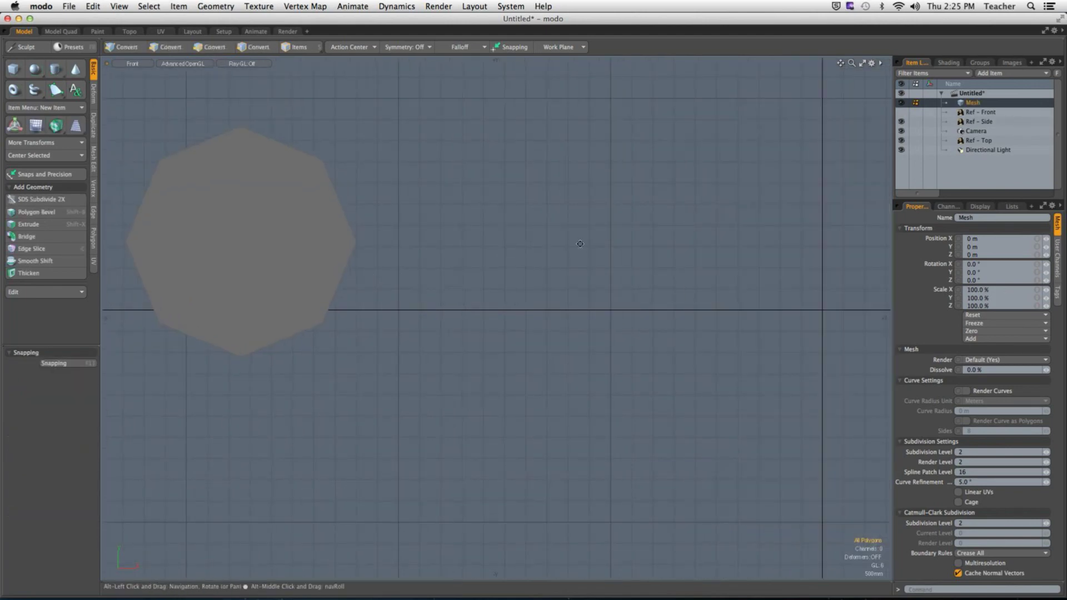
left_click(55, 69)
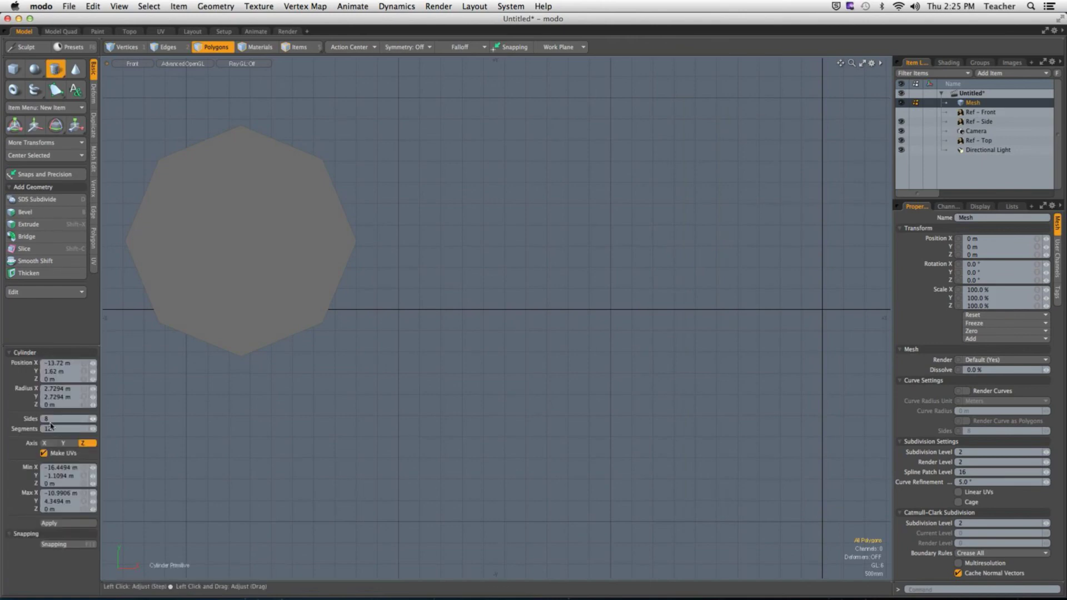
type("10")
left_click_drag(519, 236, 631, 236)
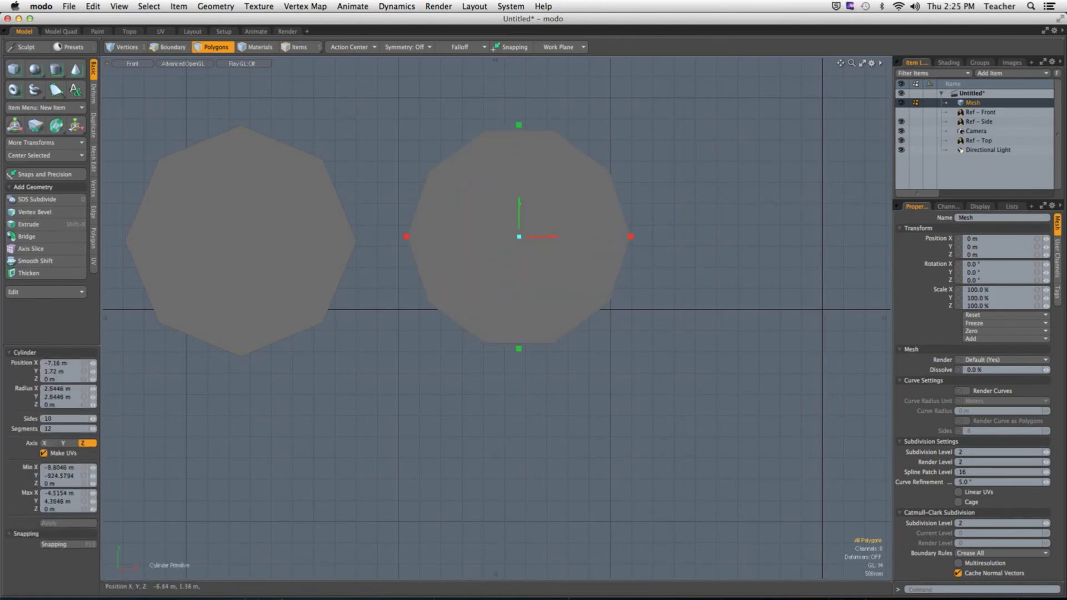
key("space")
scroll(655, 226, "down", 2)
left_click_drag(543, 243, 477, 232, "alt")
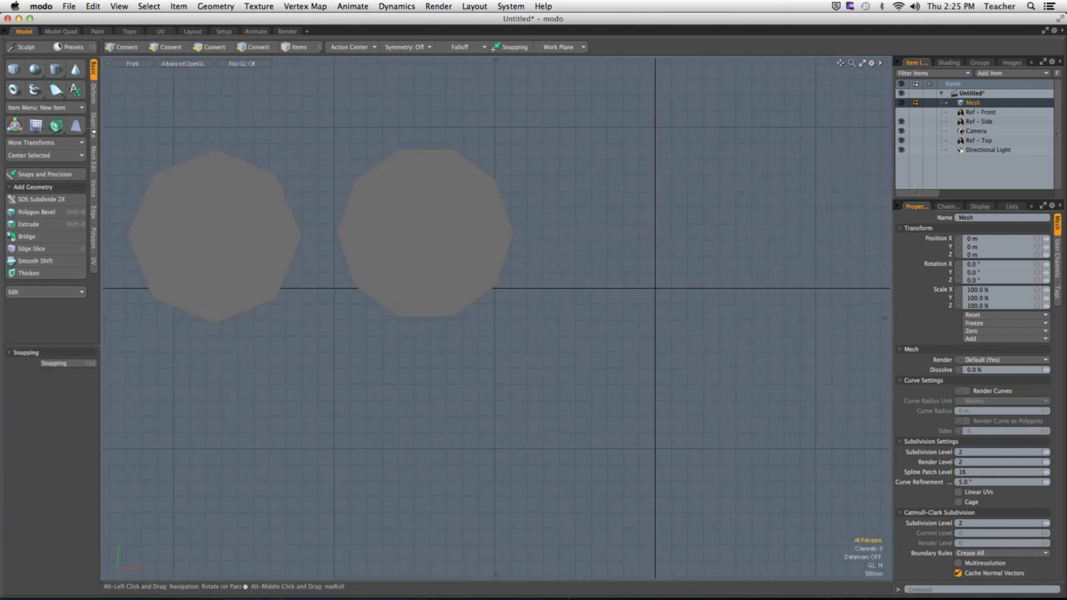
Draw a flat 12-sided cylinder on the other side of the 10-sided disc from the octagon.
left_click(55, 68)
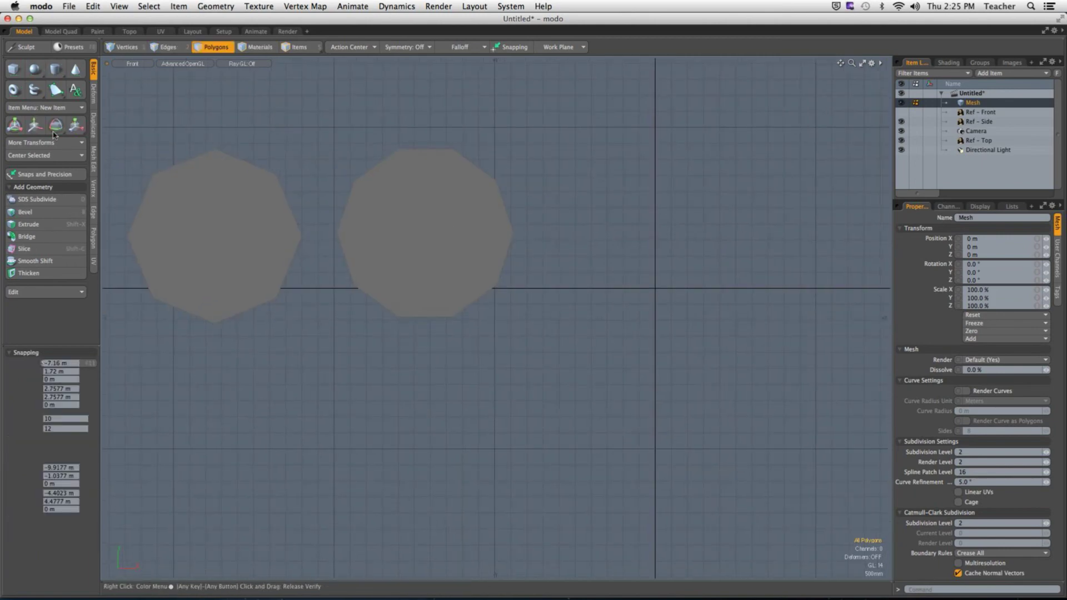
left_click(57, 423)
type("12")
key("Return")
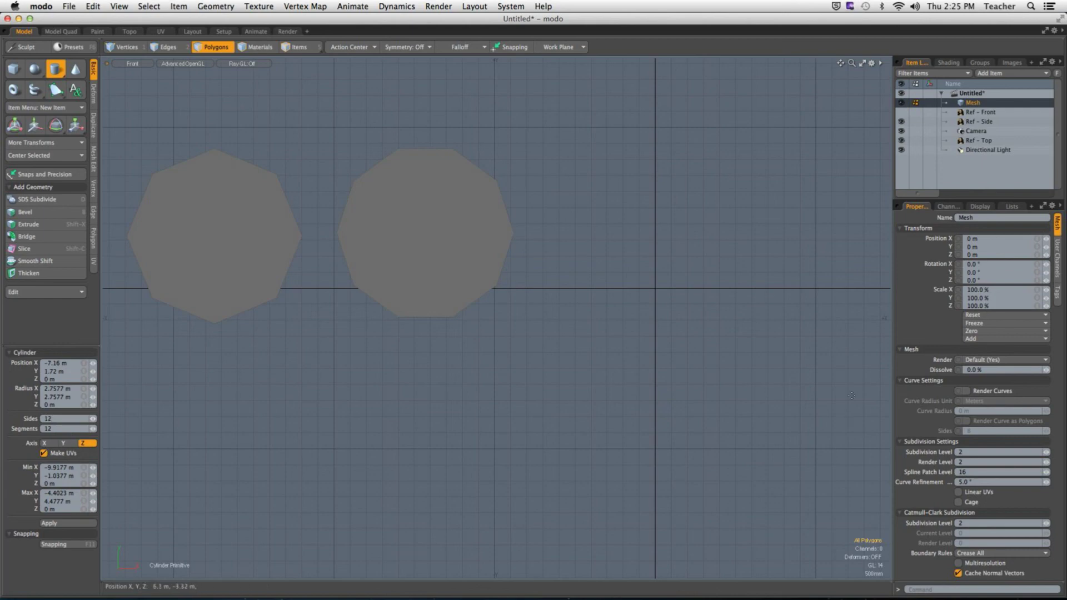
left_click_drag(659, 241, 740, 323)
key("space")
scroll(484, 200, "up", 2)
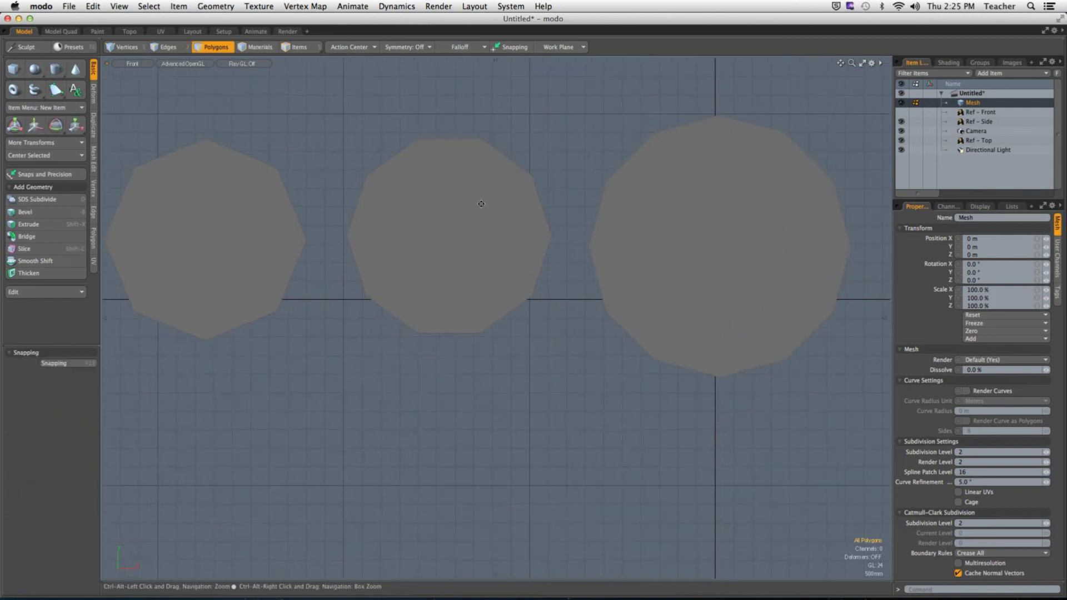
Scale the 12-sided disc down uniformly to roughly match the other two and clear its selection.
left_click(706, 267)
key("r")
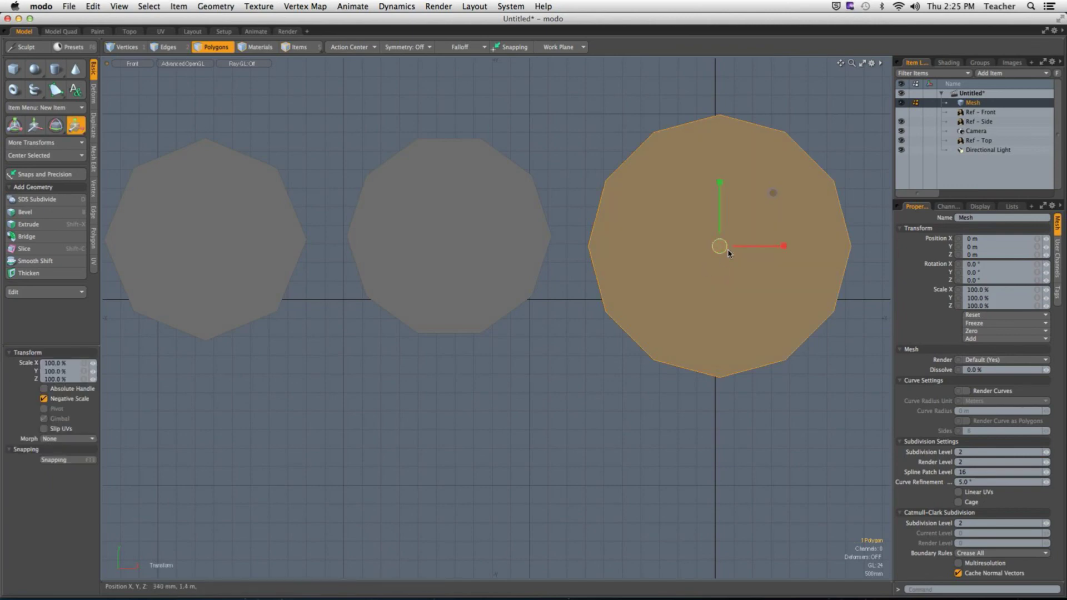
left_click_drag(722, 248, 631, 242)
key("space")
left_click(589, 217)
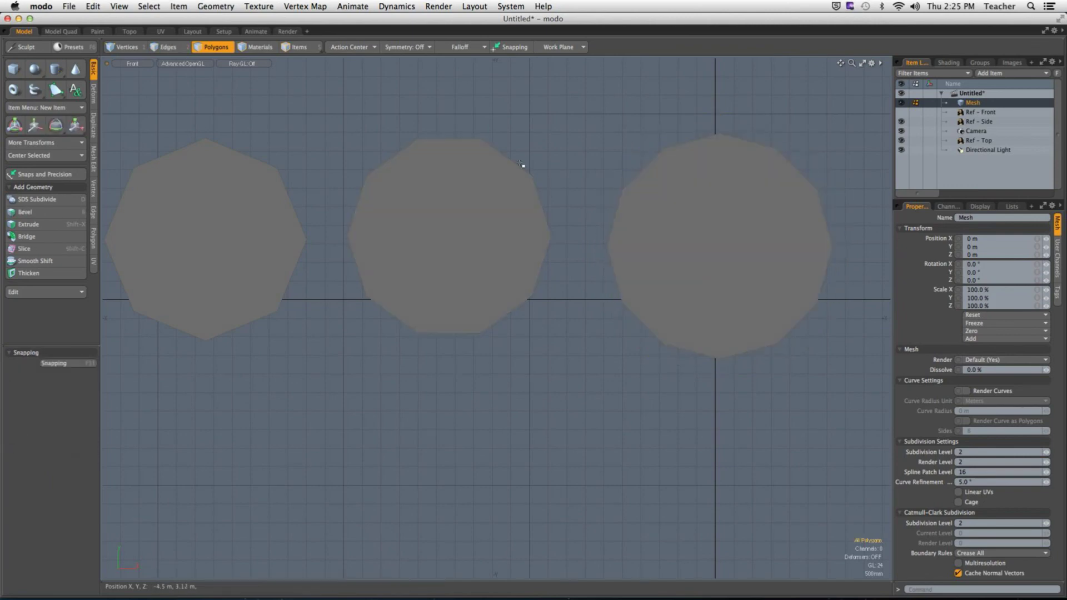
mouse_move(501, 144)
left_mouse_down("alt+shift")
mouse_move(565, 177)
mouse_move(539, 178)
left_mouse_up("alt+shift")
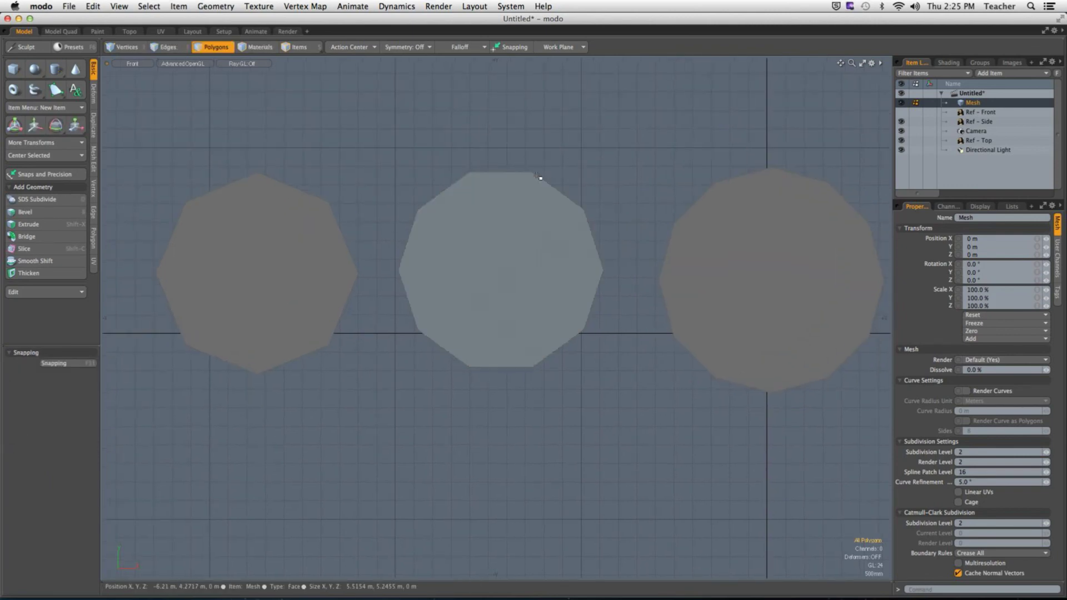
Show vertices on active meshes with Independent Point Size enabled, and increase the point size.
key("o")
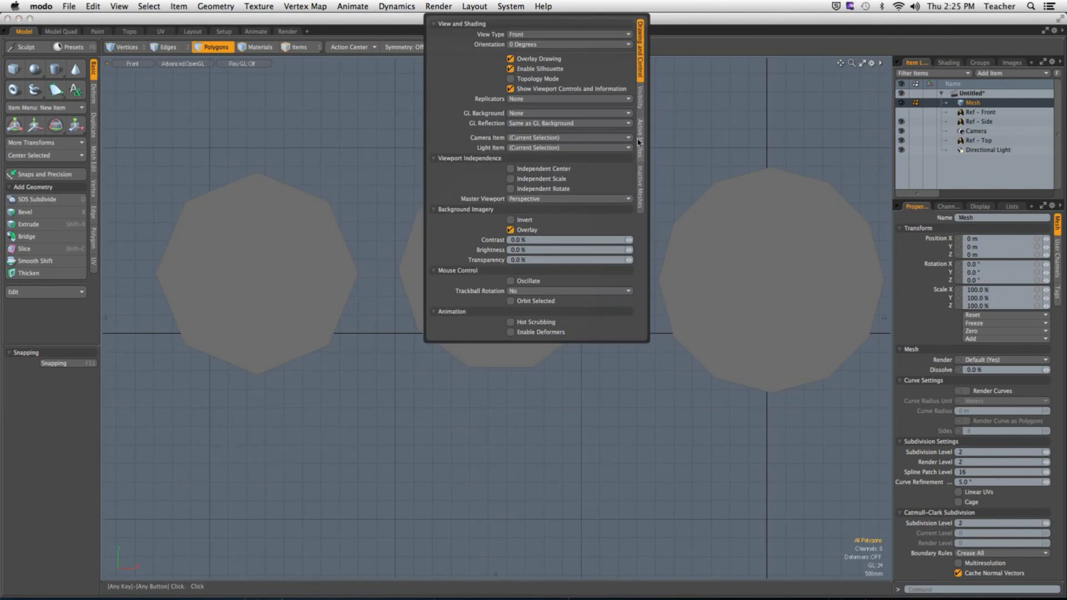
left_click(640, 99)
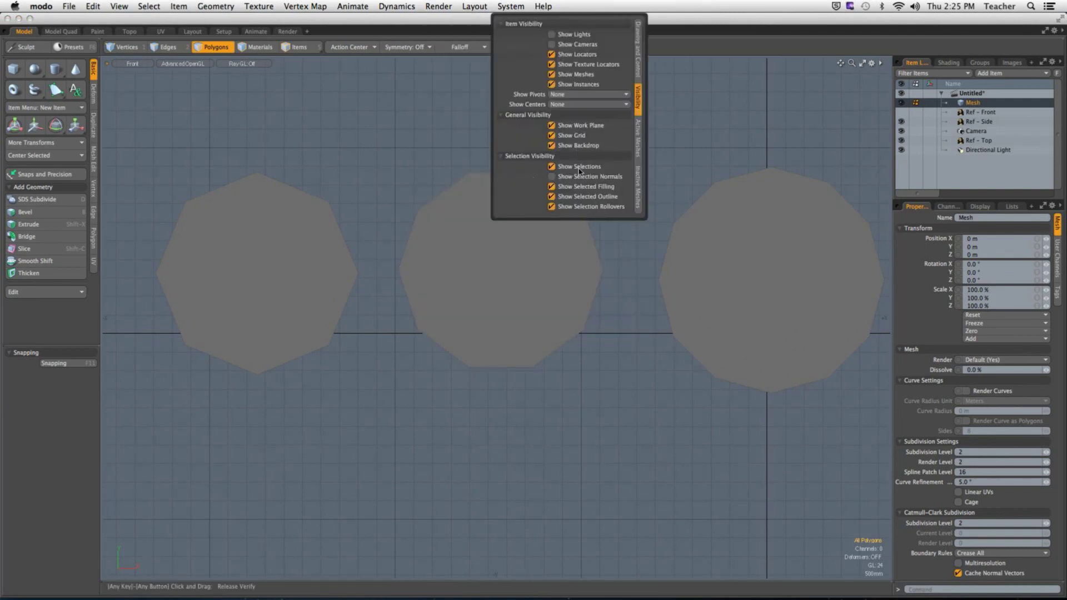
left_click(637, 151)
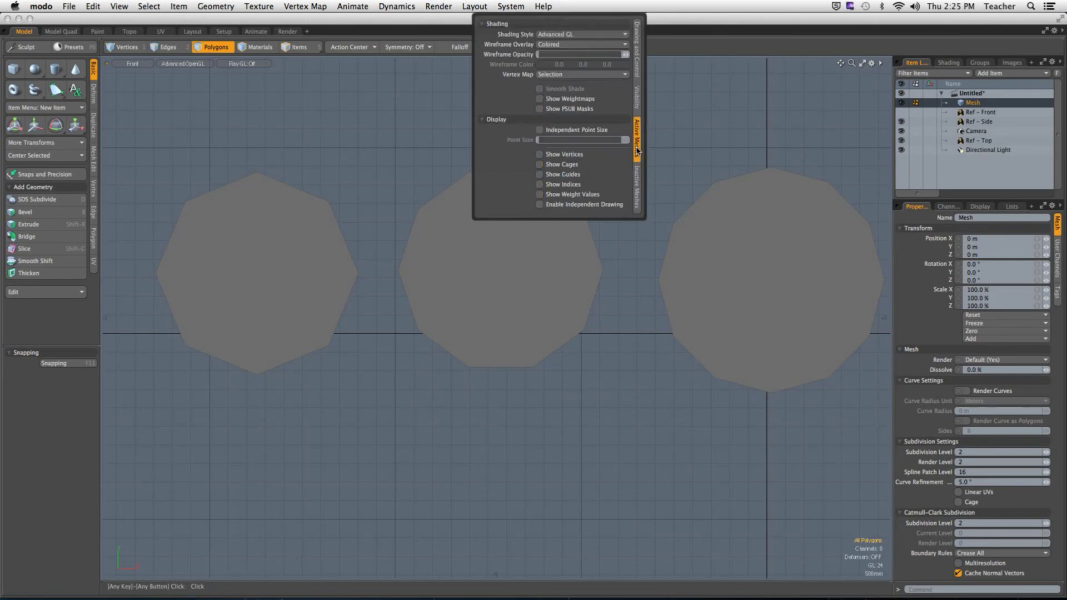
left_click(573, 155)
left_click(570, 130)
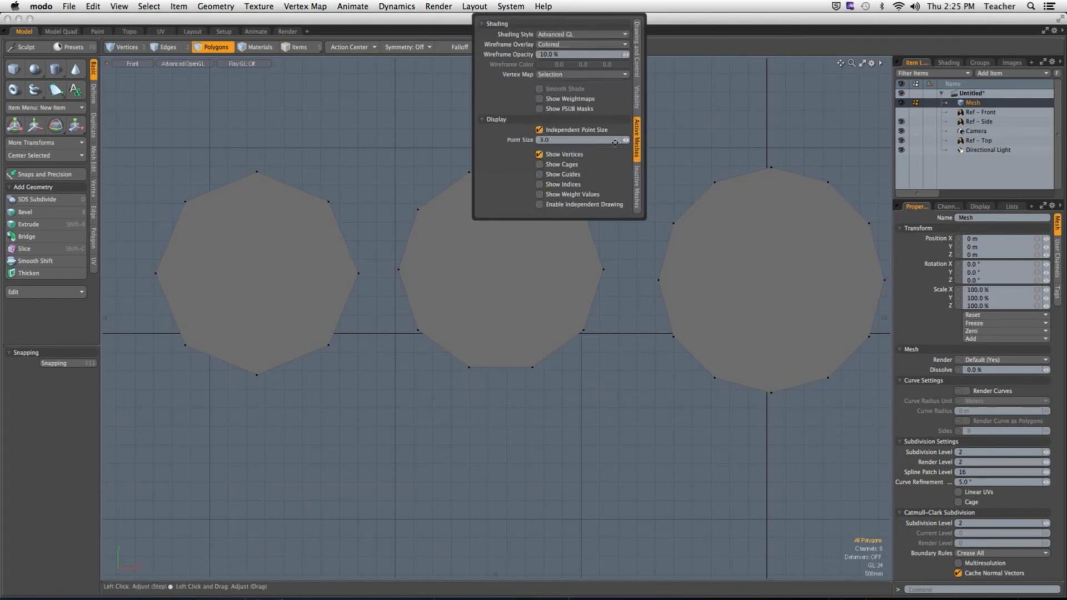
mouse_move(626, 144)
left_mouse_down()
mouse_move(639, 144)
mouse_move(628, 144)
left_mouse_up()
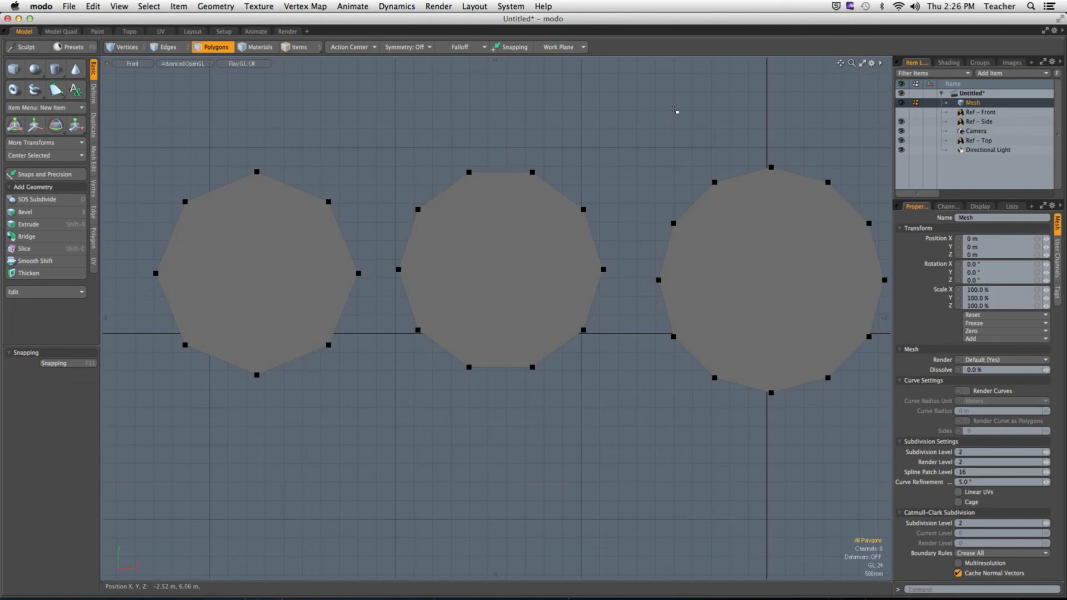
In vertex selection mode, select the octagon's topmost, bottommost, leftmost and rightmost vertices, and clear the selection.
key("1")
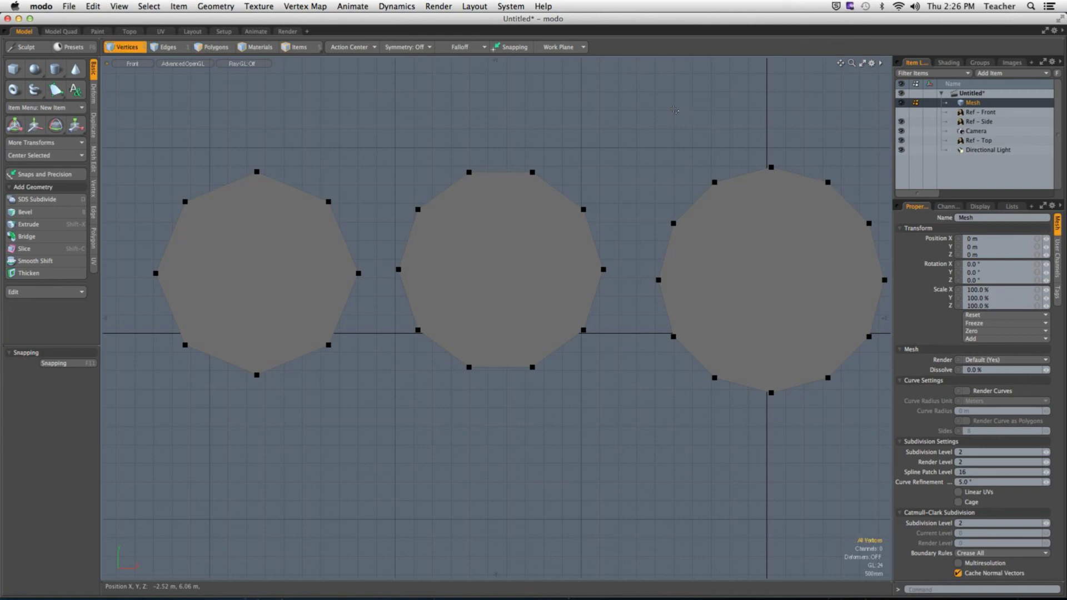
left_click(257, 172)
right_click_drag(245, 309, 267, 376, "shift")
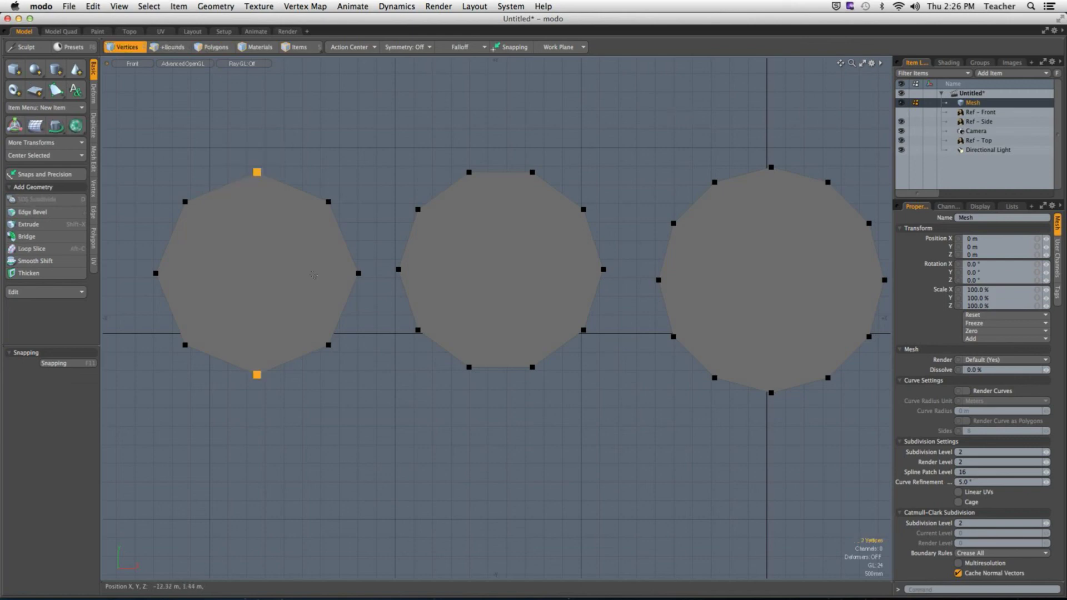
right_click_drag(331, 260, 362, 285, "shift")
right_click_drag(128, 255, 164, 289, "shift")
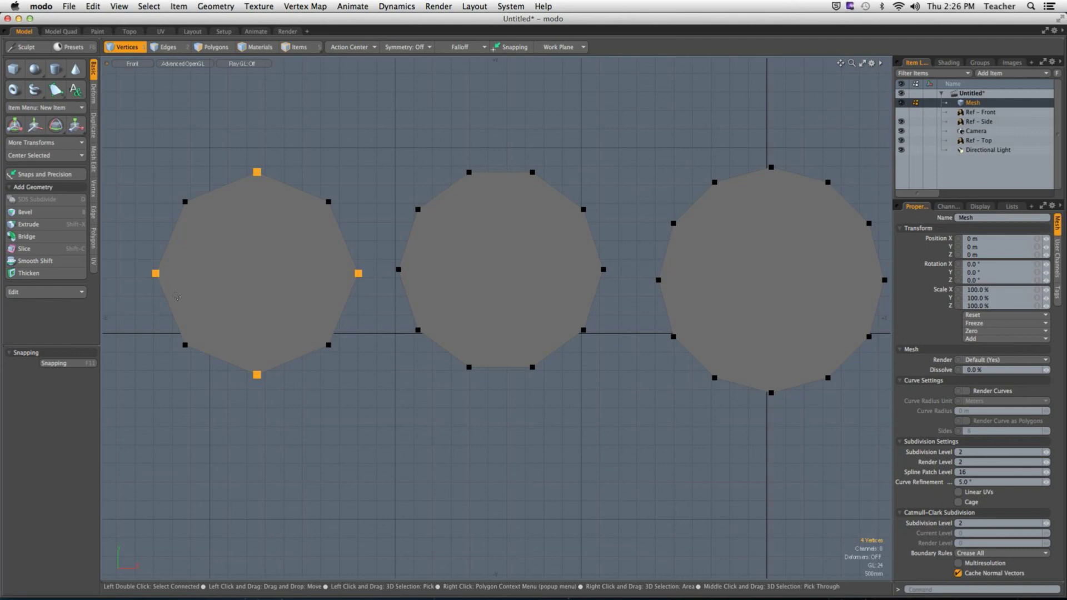
left_click(177, 296)
left_click_drag(485, 298, 440, 276, "alt")
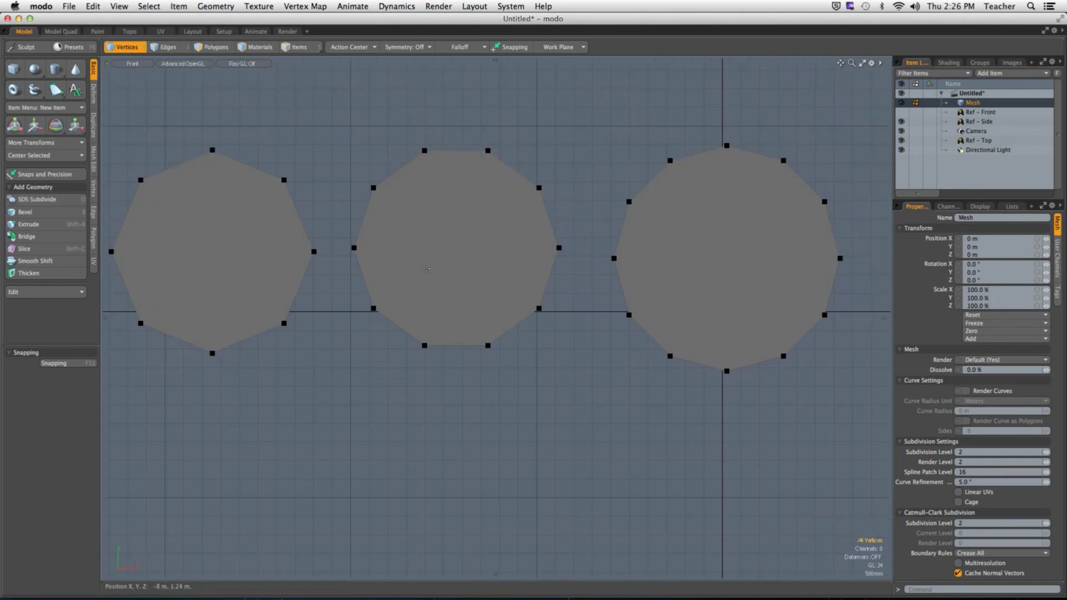
Select the 10-sided disc's leftmost and rightmost vertices to compare them, and select the whole disc as a polygon.
left_click(353, 248)
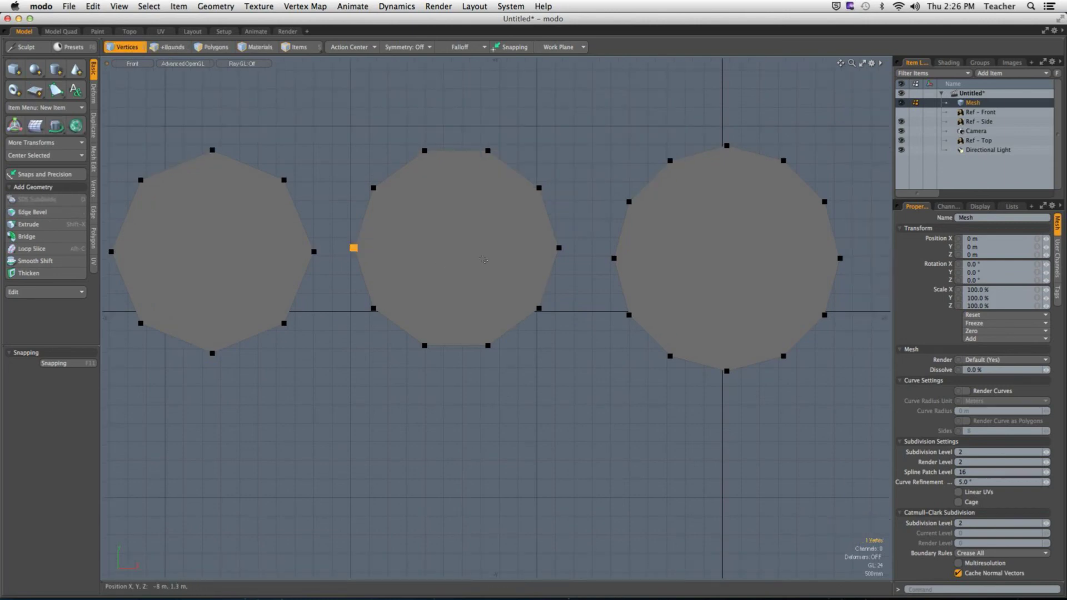
left_click_drag(495, 233, 581, 270)
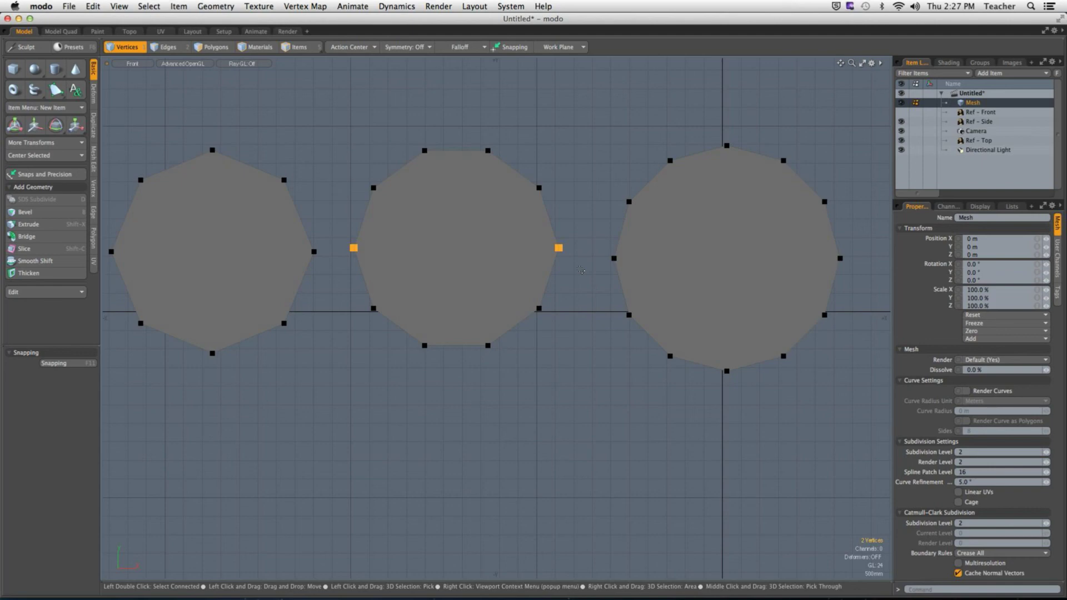
key("3")
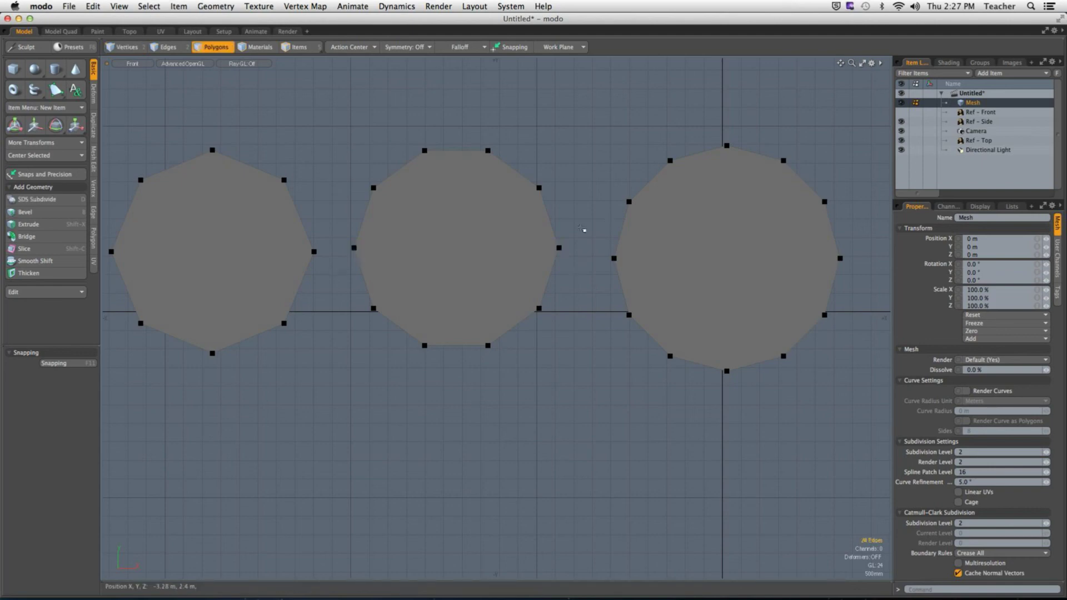
left_click(503, 222)
left_click_drag(503, 222, 446, 203, "alt+shift")
scroll(446, 202, "up", 5)
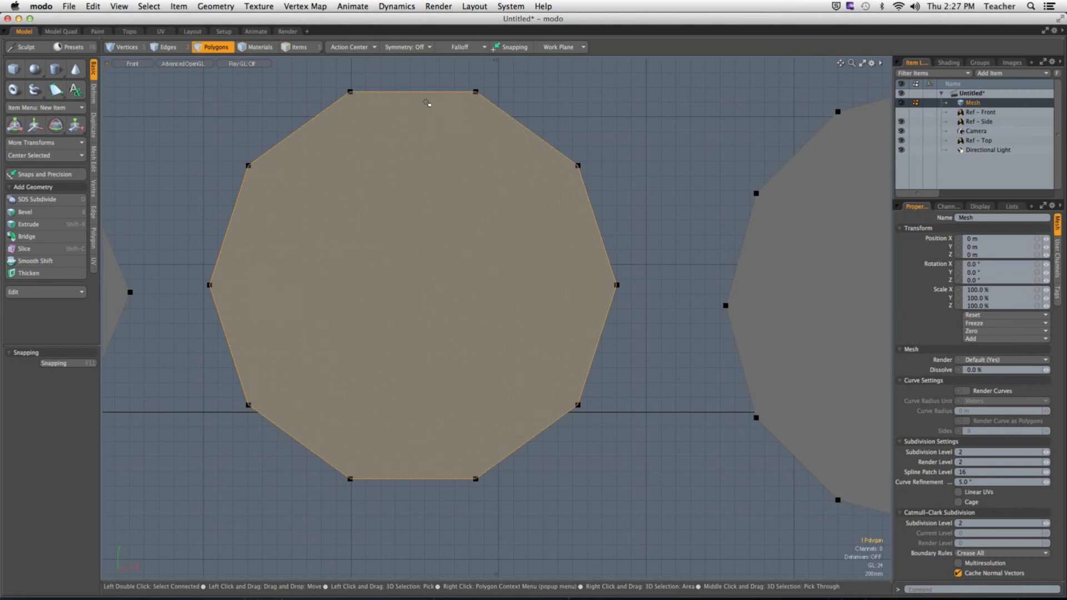
scroll(415, 191, "down", 3)
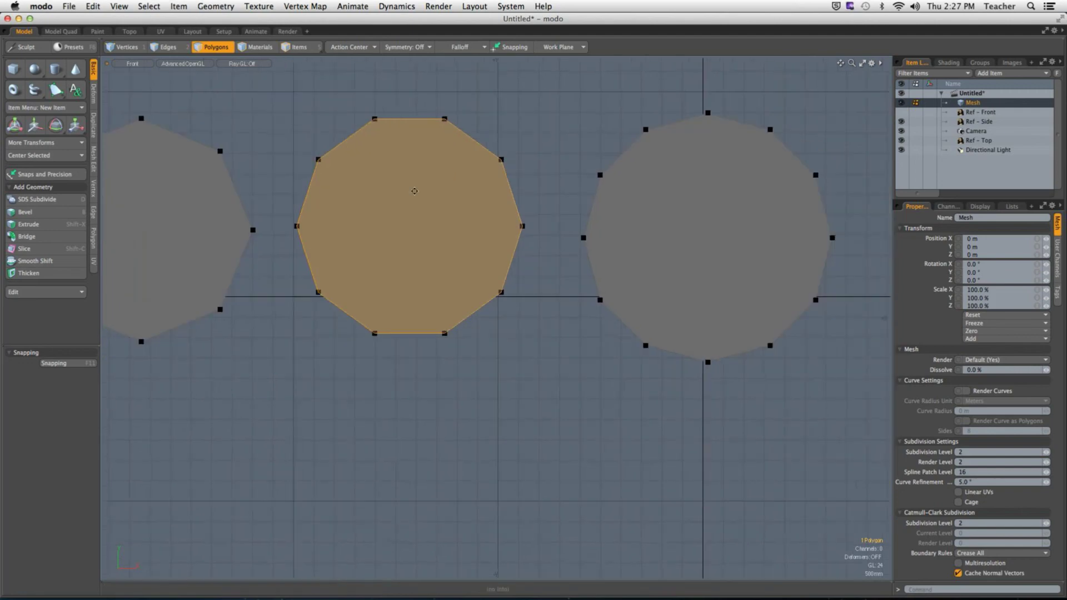
scroll(414, 190, "up", 2)
In vertex selection mode, select the 12-sided disc's topmost, bottommost, leftmost and rightmost vertices.
key("1")
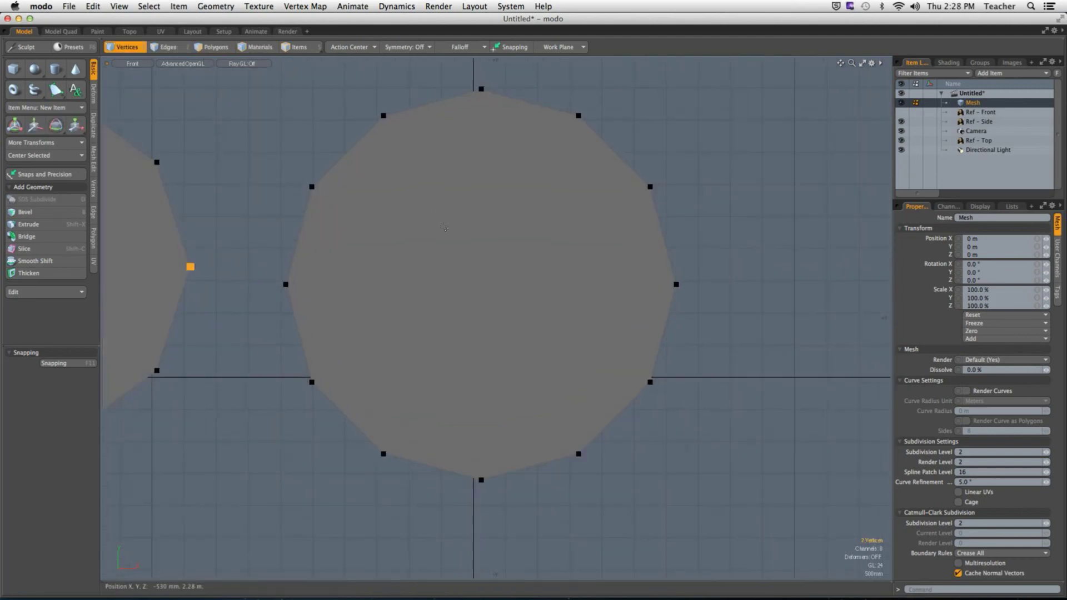
right_click_drag(457, 72, 496, 488)
mouse_move(257, 262)
right_mouse_down("shift")
mouse_move(434, 263)
mouse_move(733, 300)
right_mouse_up("shift")
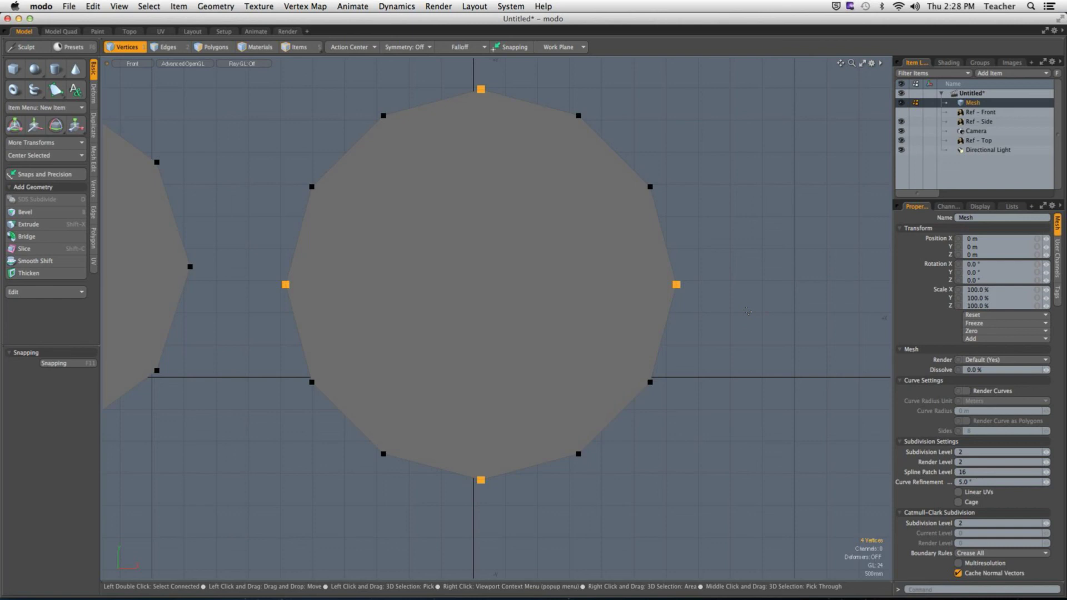
In polygon selection mode, delete the 8-sided and 10-sided discs, keeping the 12-sided one.
key("3")
scroll(357, 219, "down", 5)
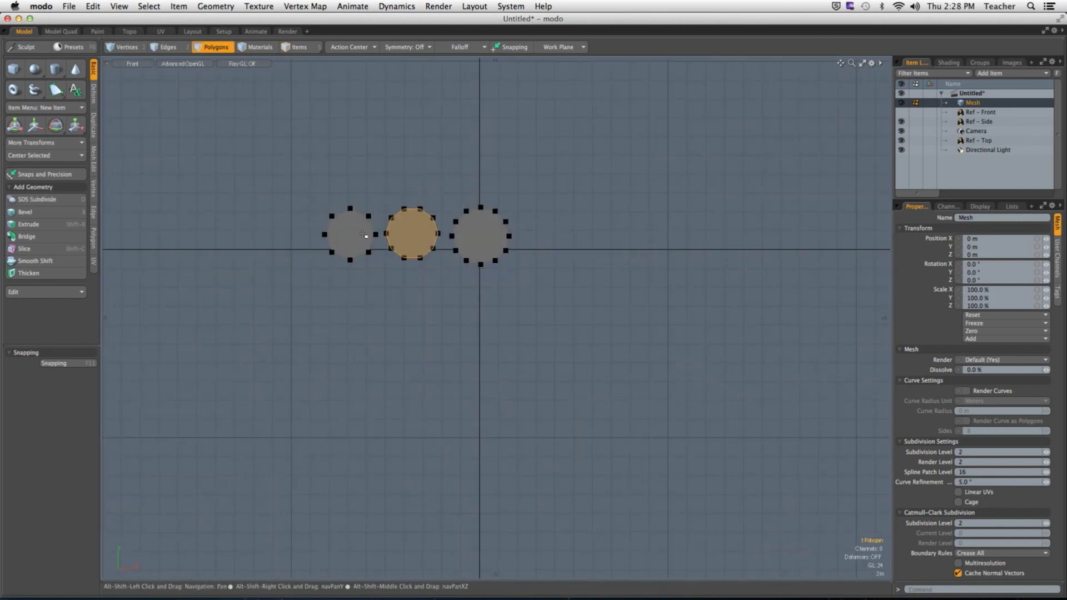
left_click(363, 235, "shift")
key("Delete")
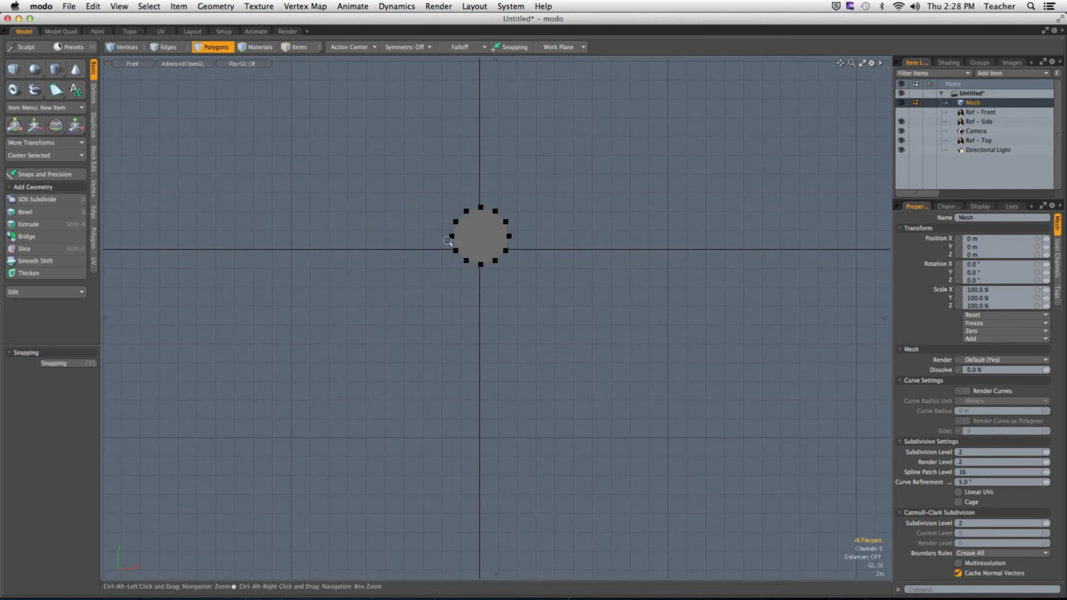
Show the Ref - Front backdrop and lay the 12-sided disc flat by rotating it -90° about X.
left_click(902, 112)
scroll(534, 248, "up", 5)
left_click(366, 201)
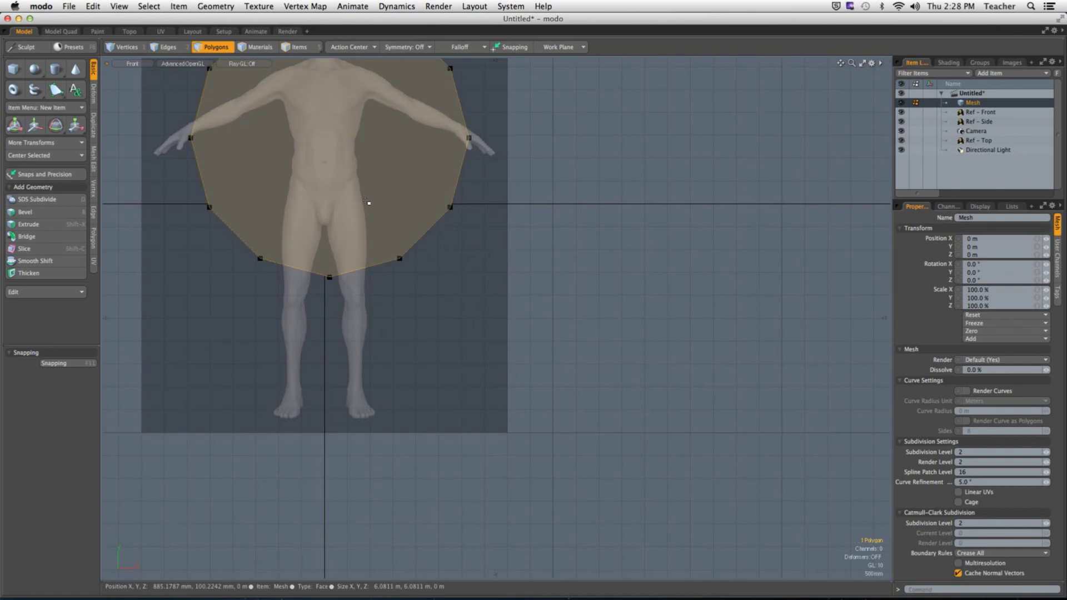
left_click_drag(365, 172, 389, 240, "alt")
key("e")
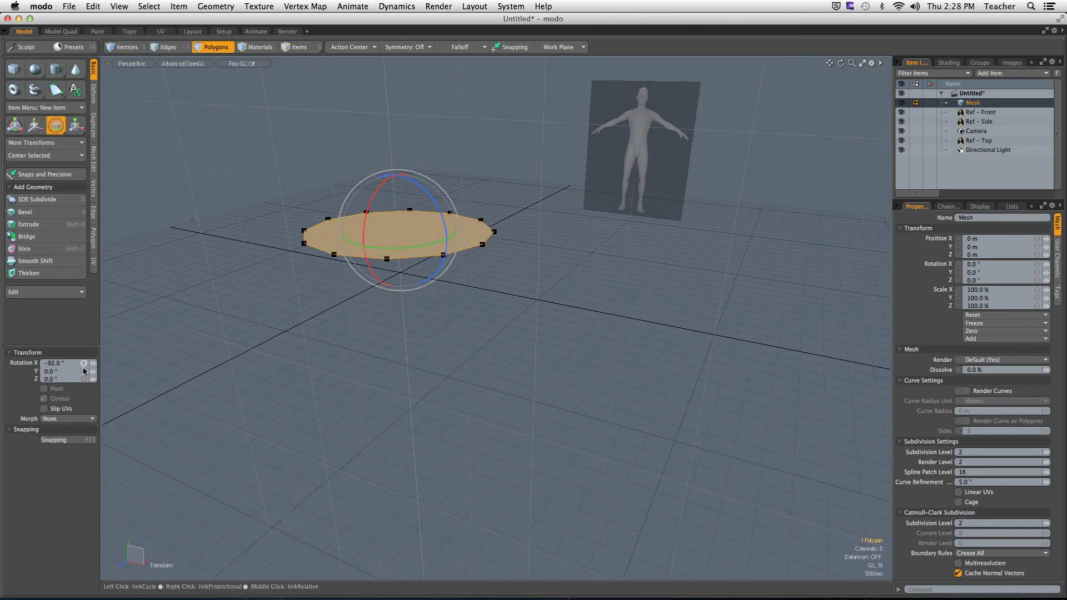
left_click(70, 365)
type("-90")
key("Return")
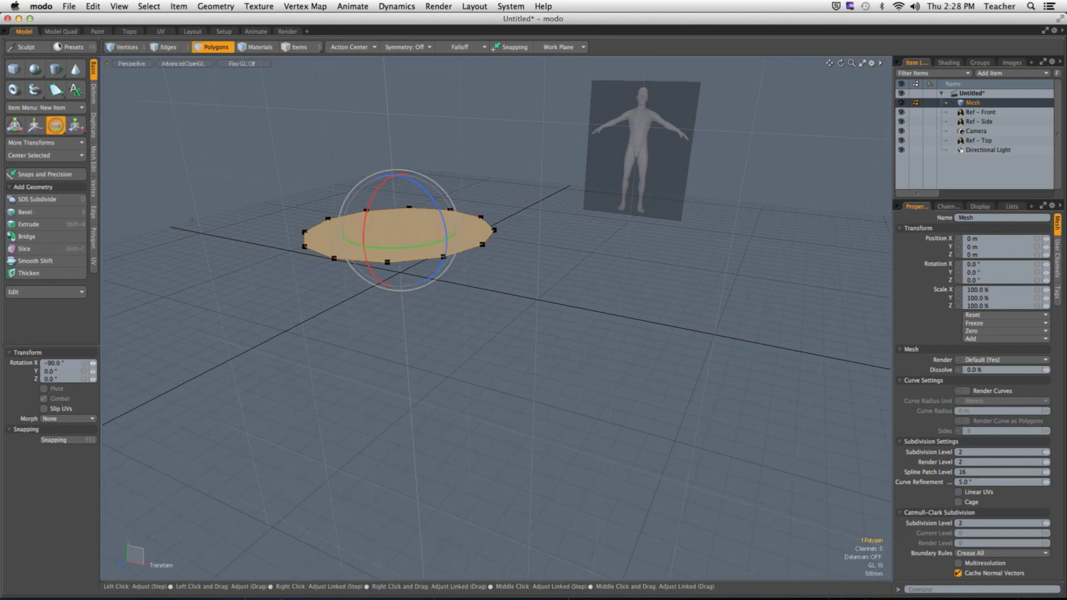
key("space")
left_click(465, 291)
Reselect the flat disc and center it at the origin on all axes, with symmetry left off.
left_click_drag(466, 291, 443, 279, "alt")
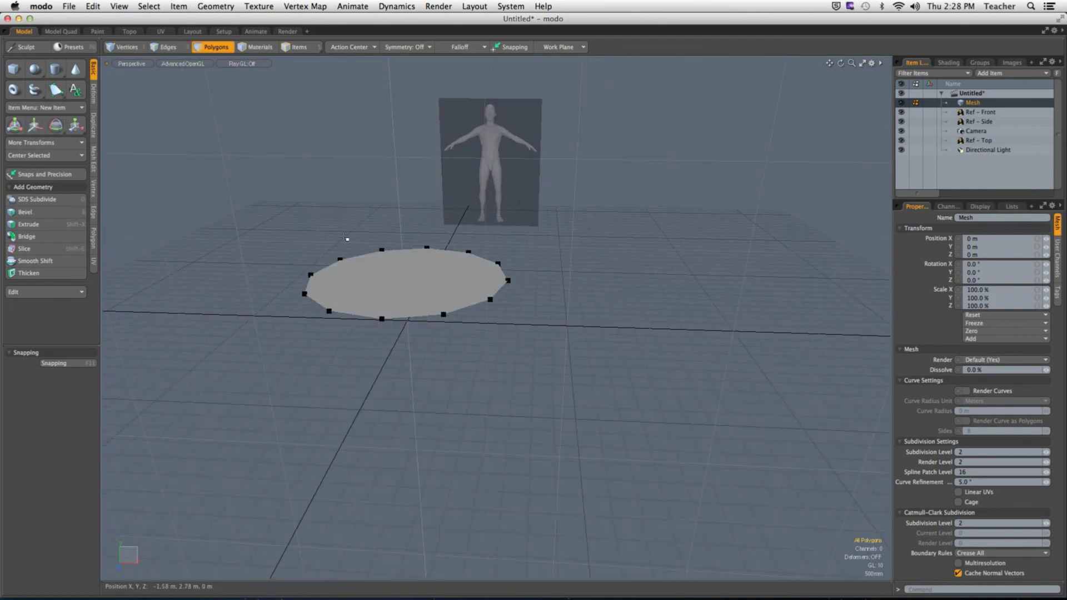
left_click(434, 298)
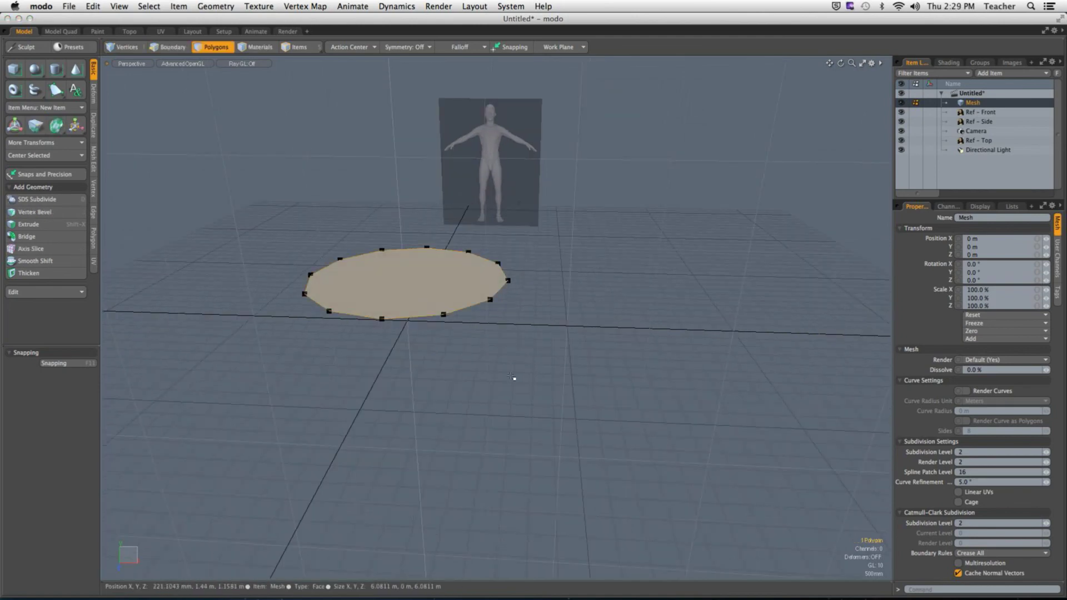
key("KP_1")
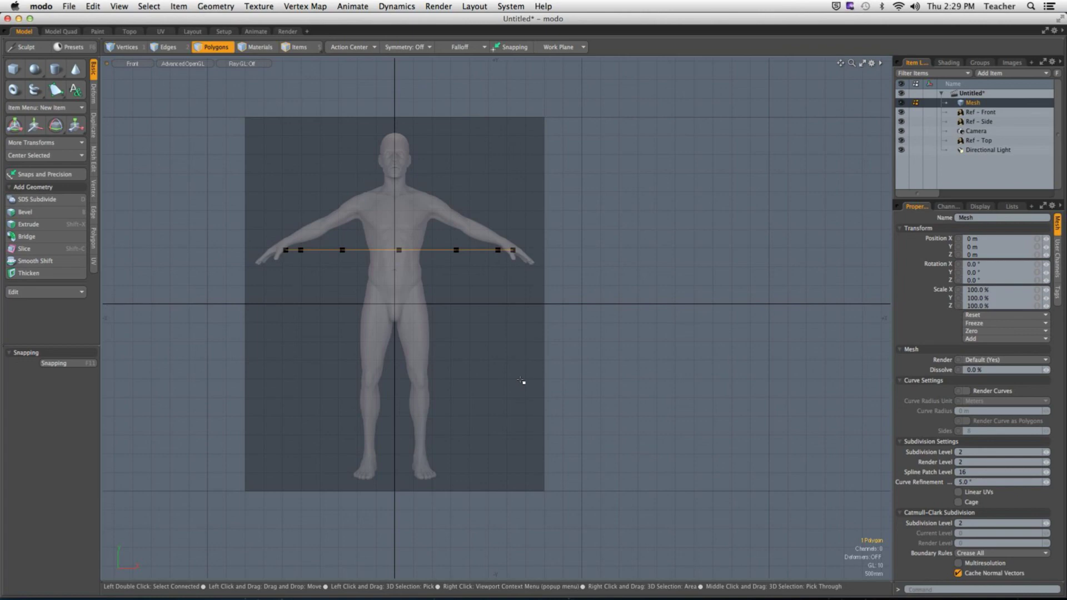
left_click(405, 47)
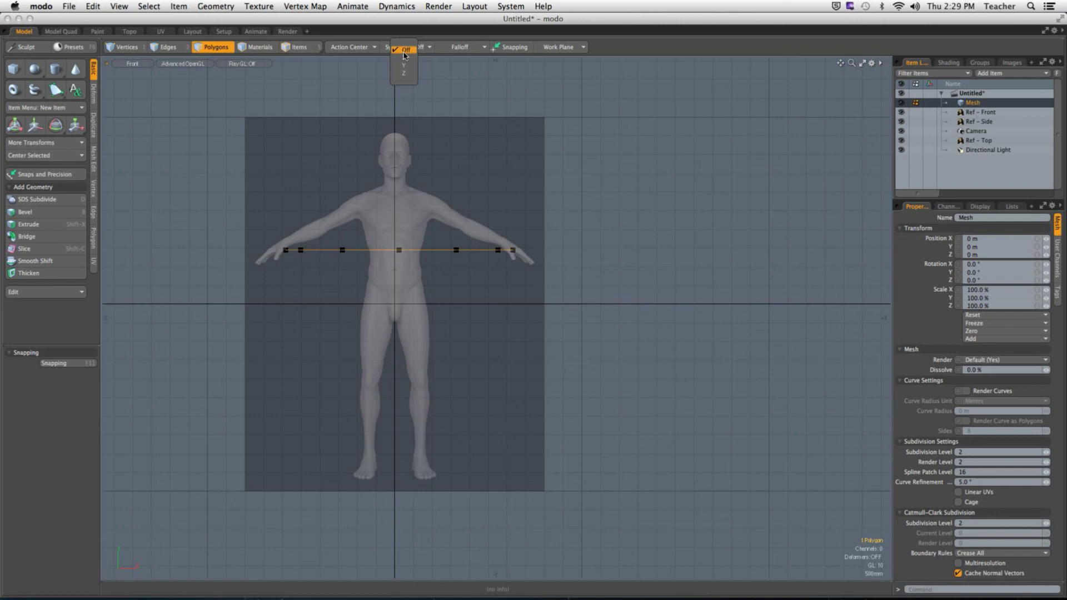
left_click(405, 50)
scroll(454, 263, "up", 3)
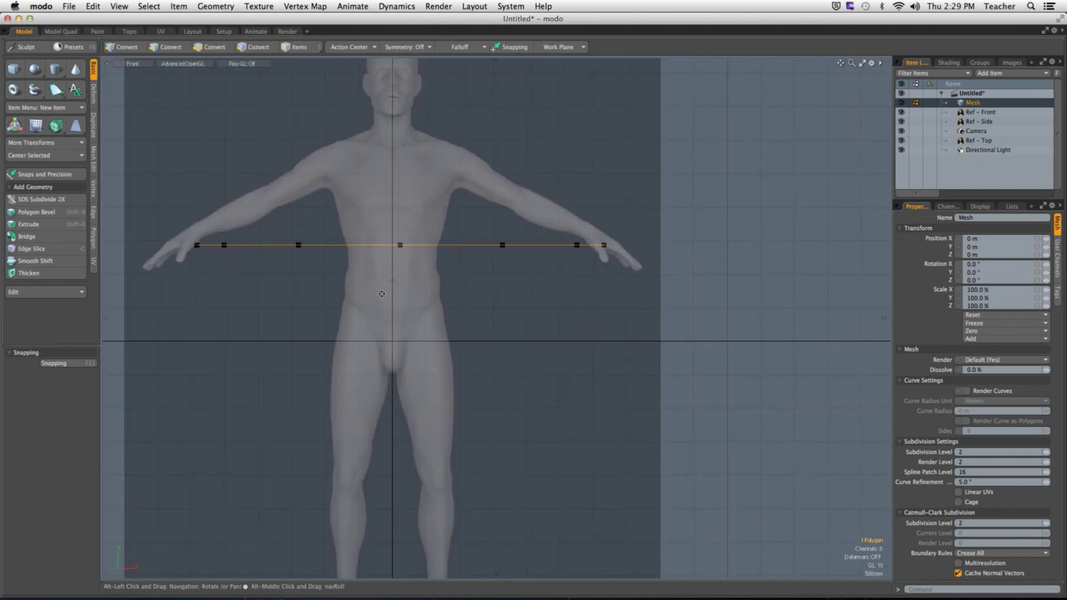
left_click_drag(455, 263, 633, 217, "alt")
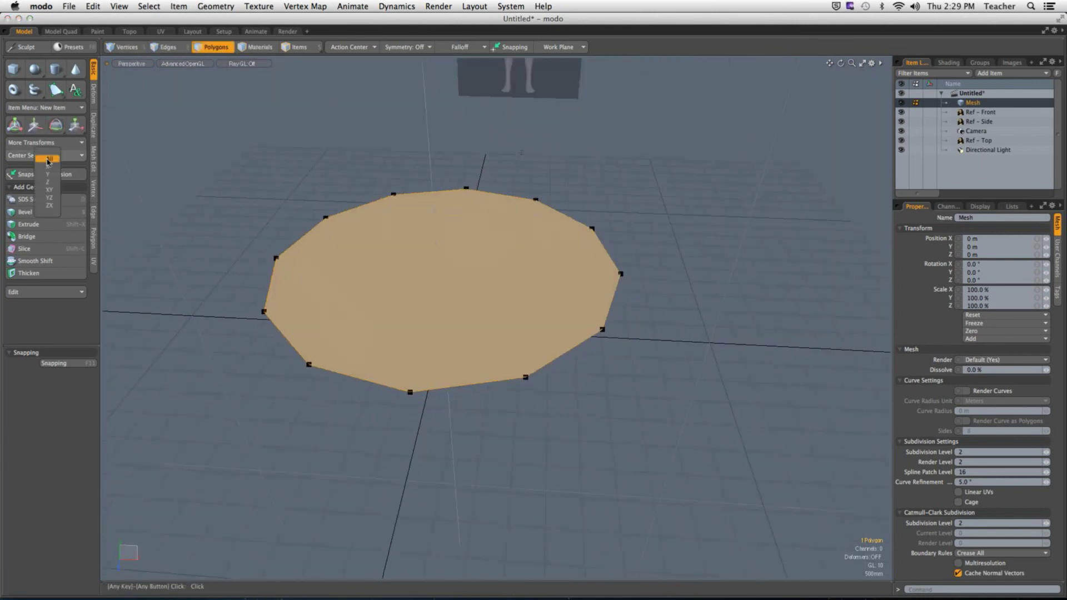
left_click_drag(456, 317, 486, 377, "alt")
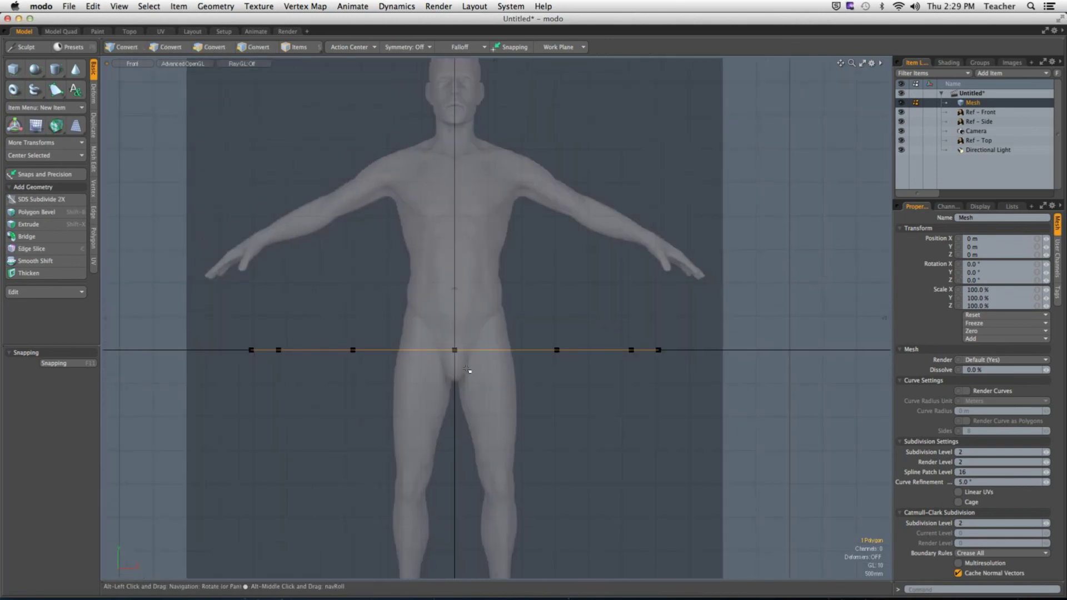
In the front view, raise the disc to just above the hips and scale it down uniformly to the body's width there.
key("w")
left_click_drag(455, 314, 456, 266)
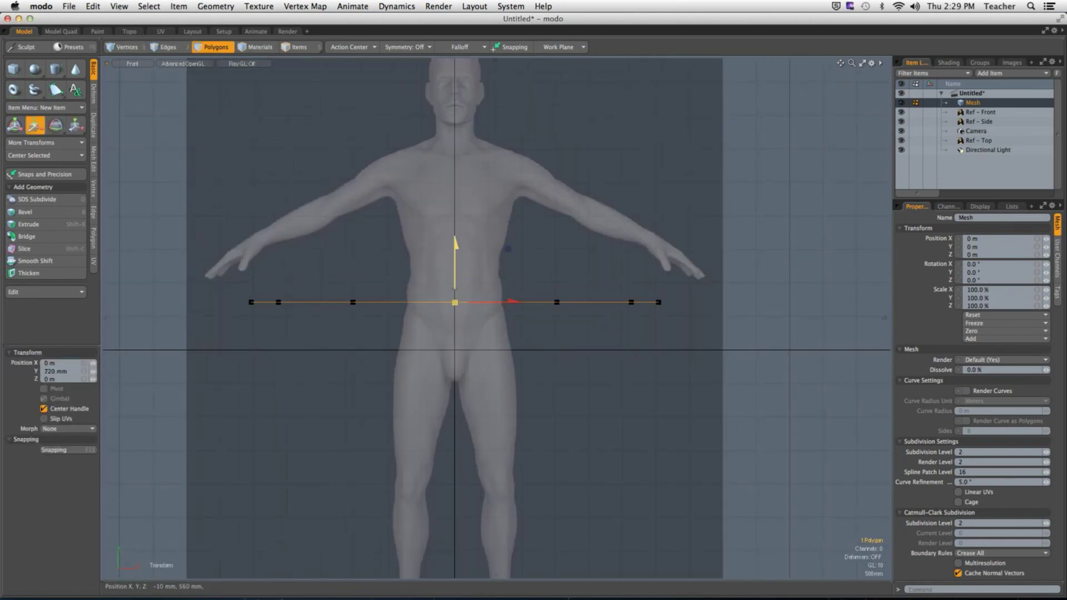
key("r")
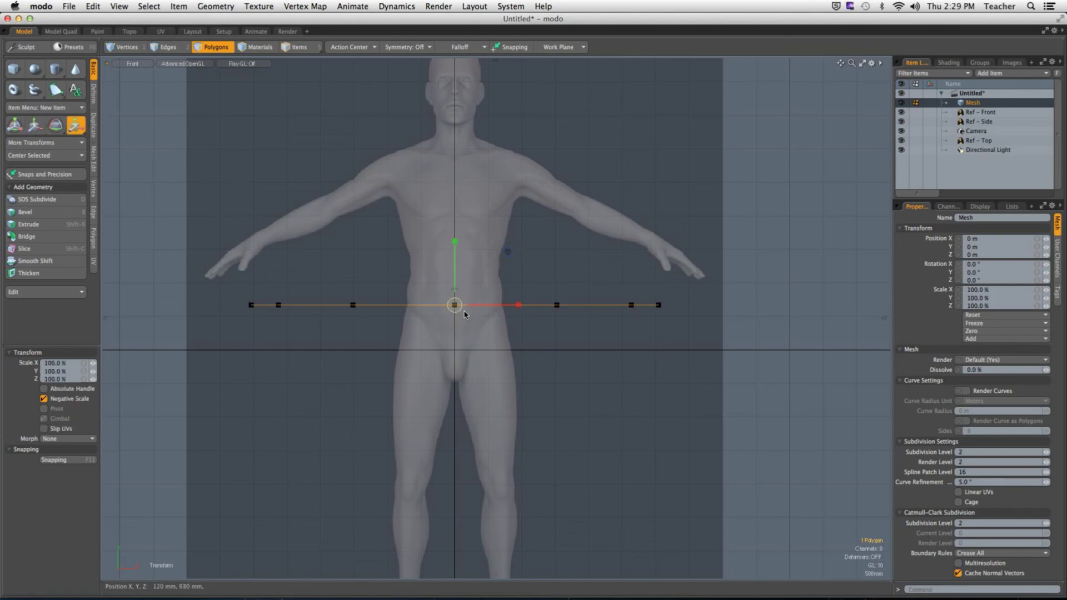
left_click_drag(656, 305, 272, 365)
scroll(552, 305, "up", 5)
key("space")
left_click(520, 305)
scroll(517, 305, "down", 2)
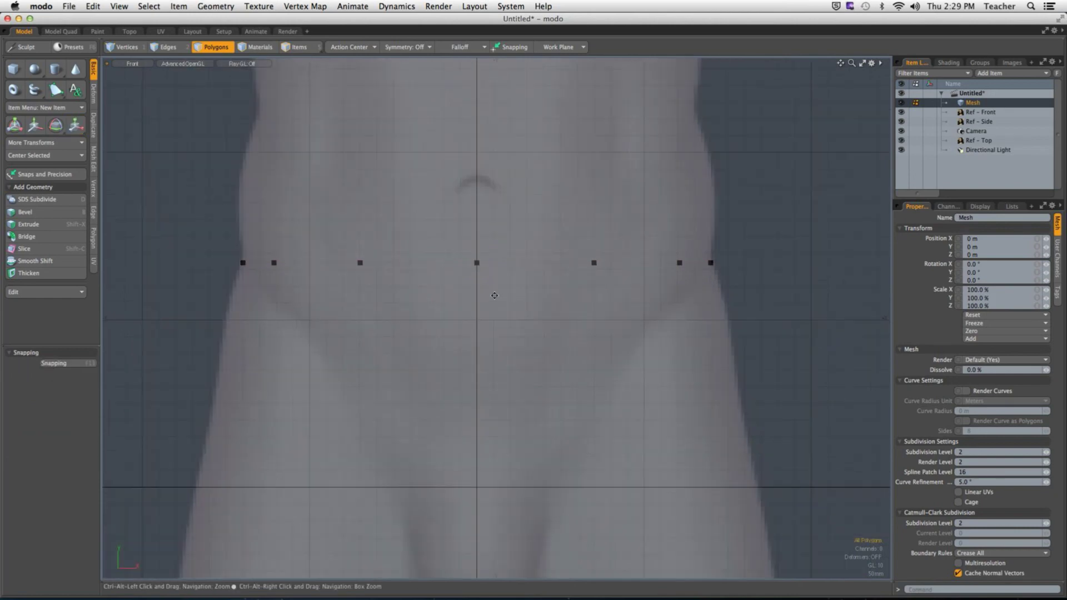
Reselect the disc and extrude it straight up about 2.33 m from the waist to shoulder height.
right_click_drag(195, 204, 874, 248)
scroll(658, 293, "down", 1)
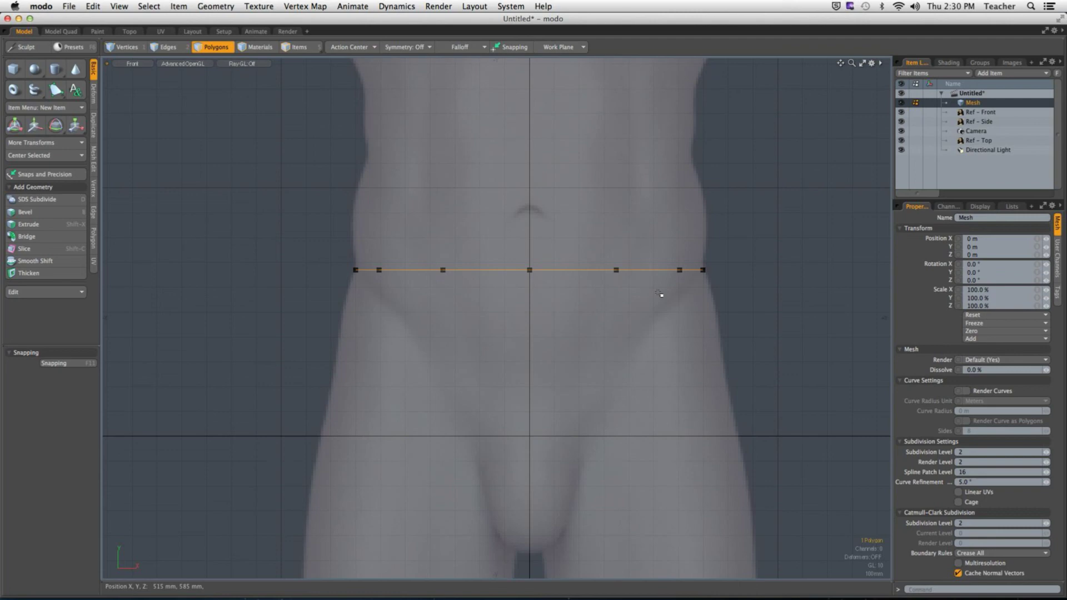
scroll(643, 232, "down", 5)
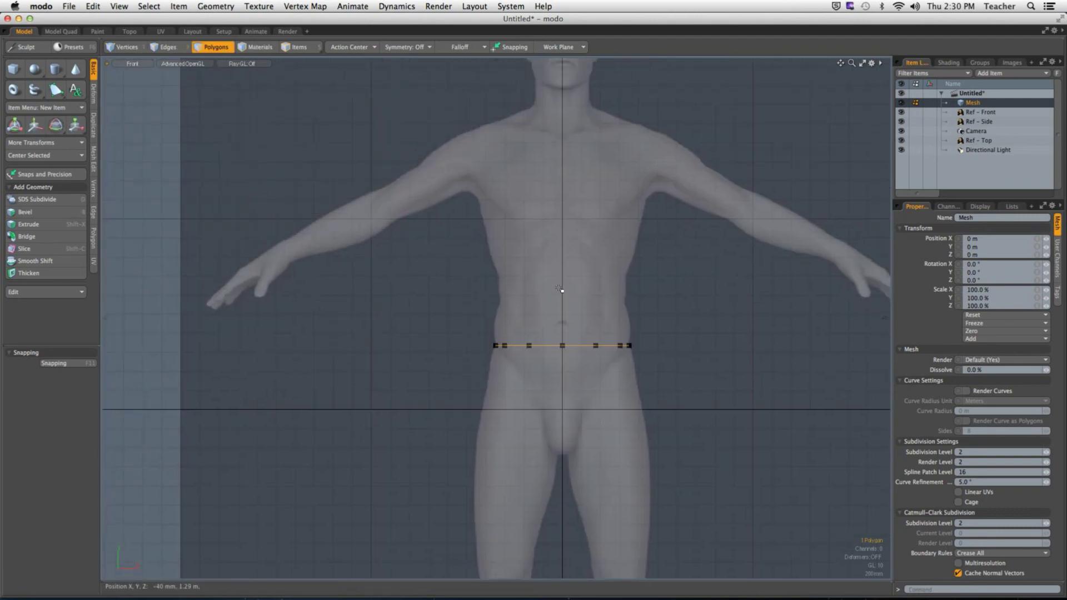
key("shift+x")
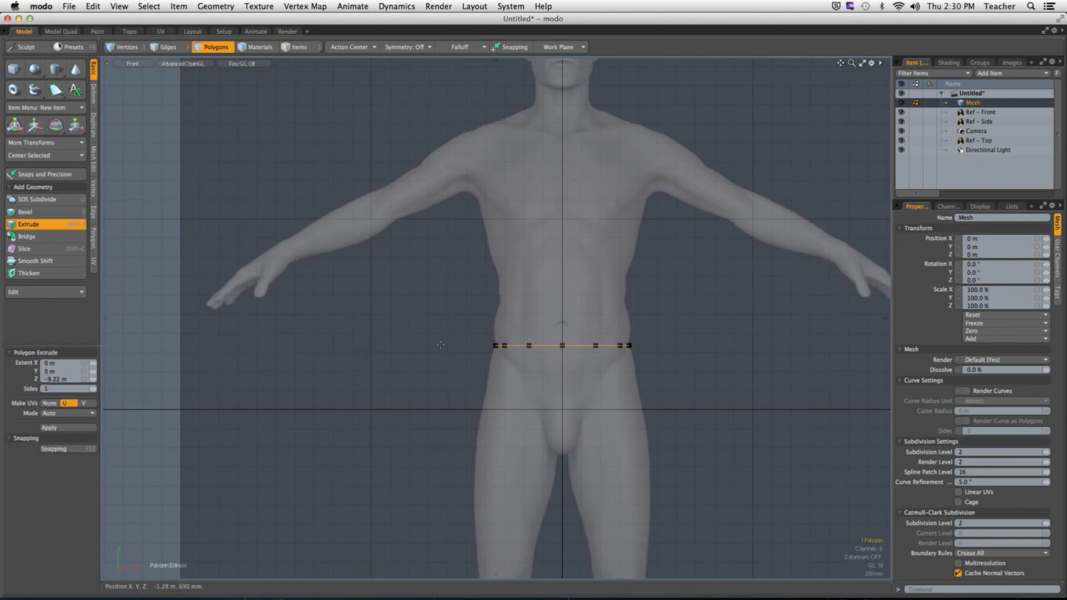
left_click_drag(563, 318, 553, 107)
scroll(553, 108, "up", 5)
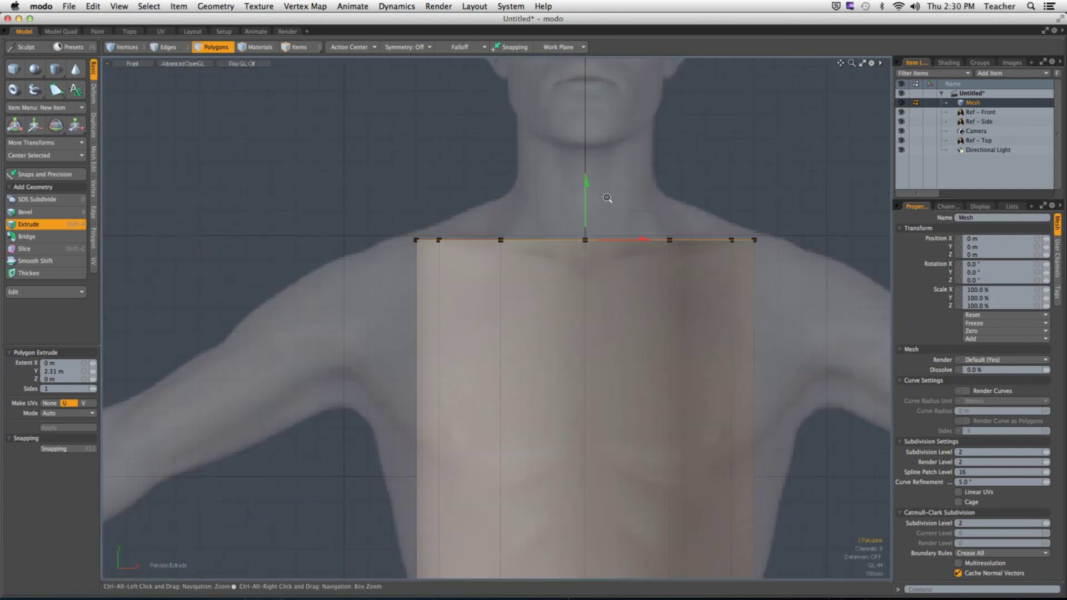
mouse_move(586, 220)
left_mouse_down()
mouse_move(586, 254)
mouse_move(586, 207)
mouse_move(586, 225)
mouse_move(587, 216)
left_mouse_up()
key("space")
left_click(752, 197)
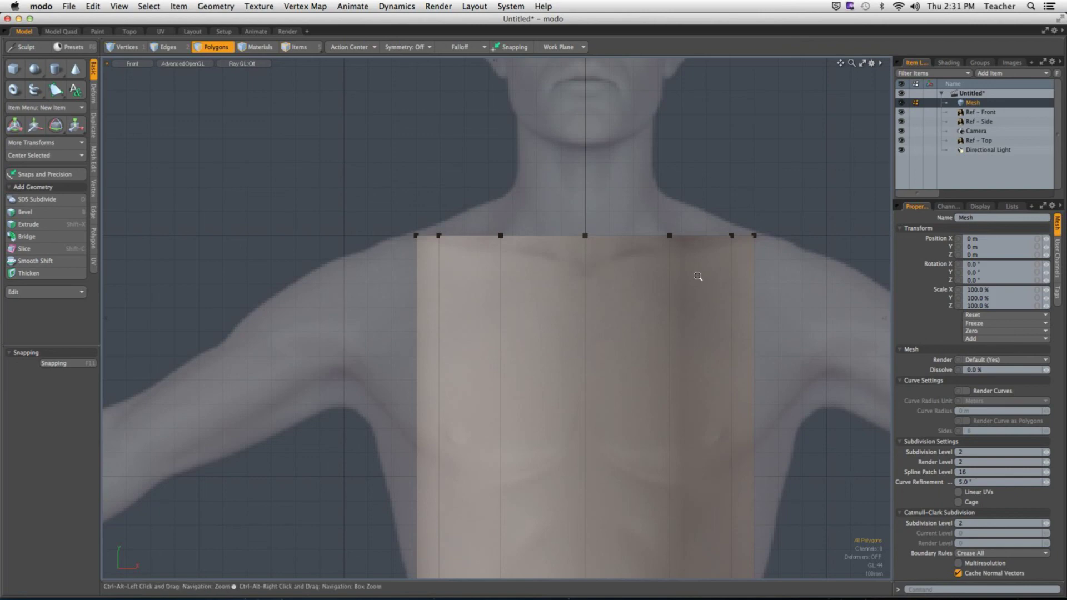
Scale the torso's top polygon uniformly to 129% and lower it 55 mm at the shoulders.
scroll(698, 278, "down", 3)
scroll(543, 298, "up", 1)
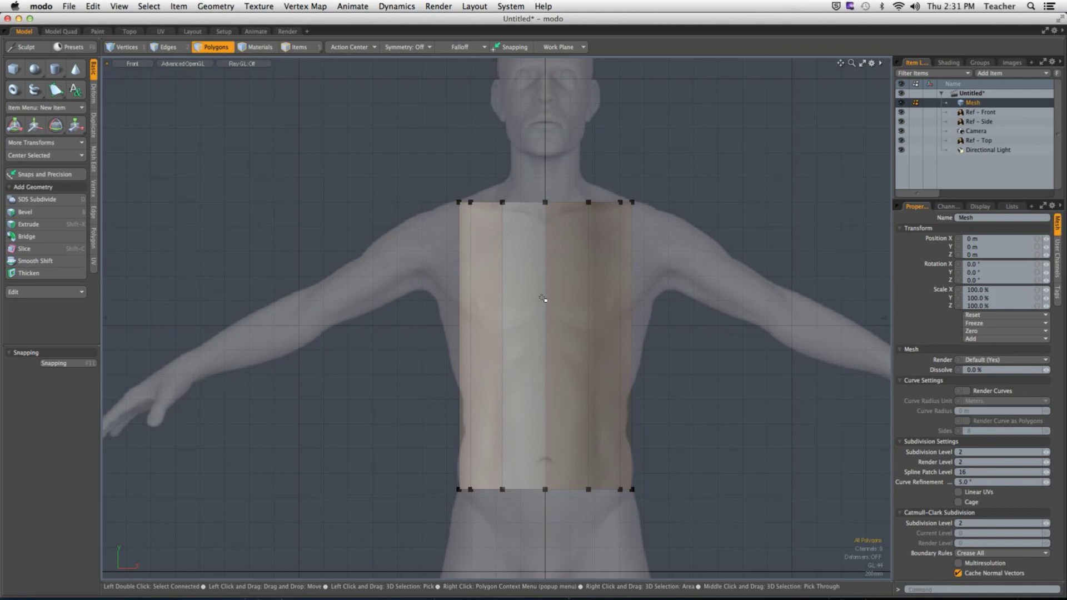
left_click(585, 244)
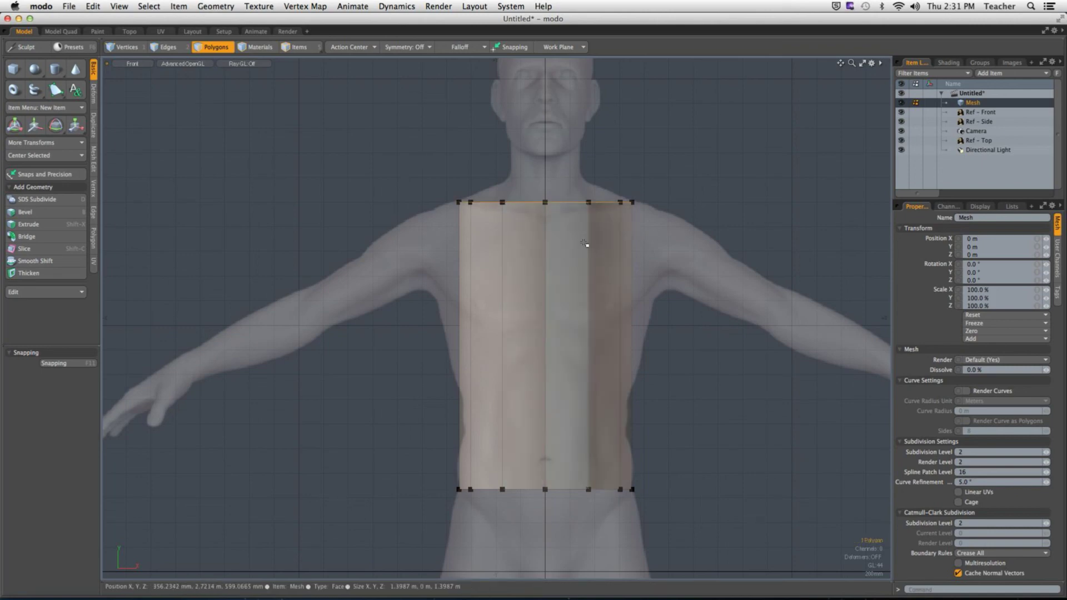
key("r")
left_click_drag(610, 202, 628, 202)
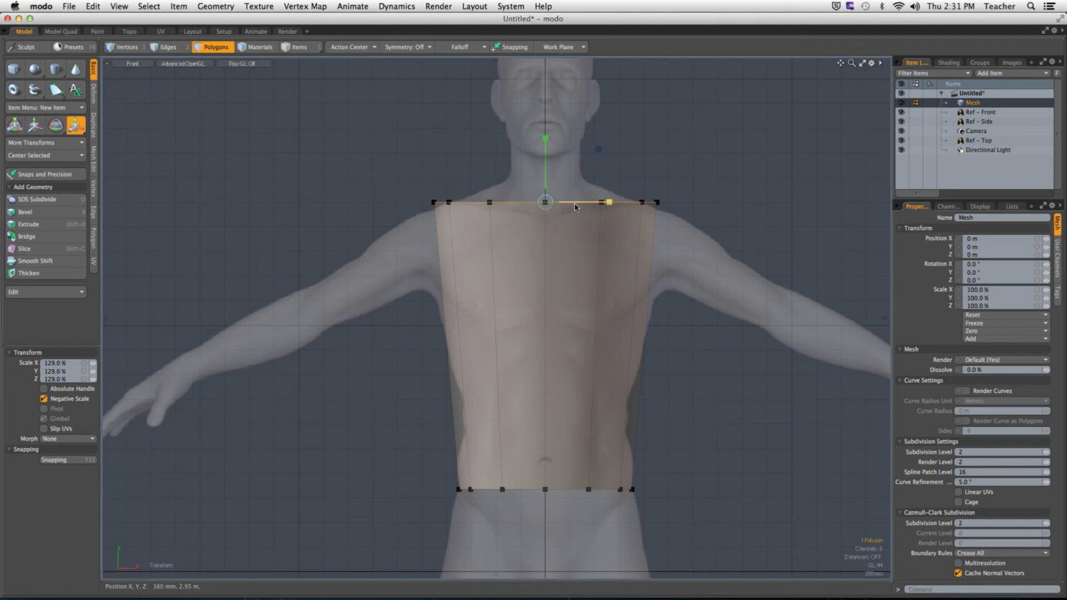
key("w")
left_click_drag(546, 167, 546, 173)
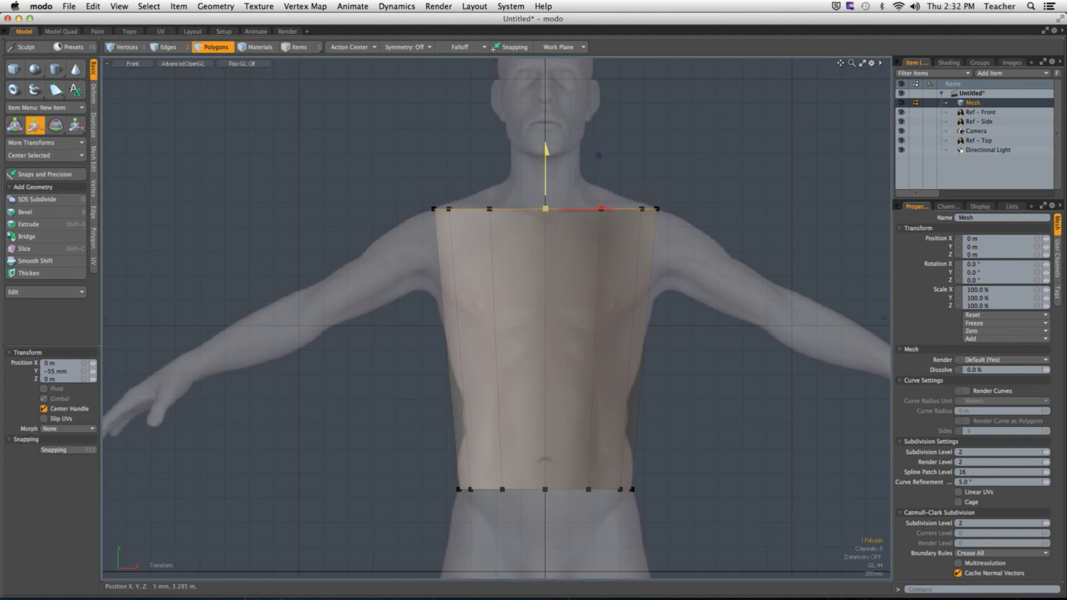
key("space")
left_click(639, 226)
Select adjacent side polygons of the torso and loop slice horizontally around it just above the navel.
left_click_drag(639, 226, 583, 231, "alt+shift")
left_click(583, 231, "shift")
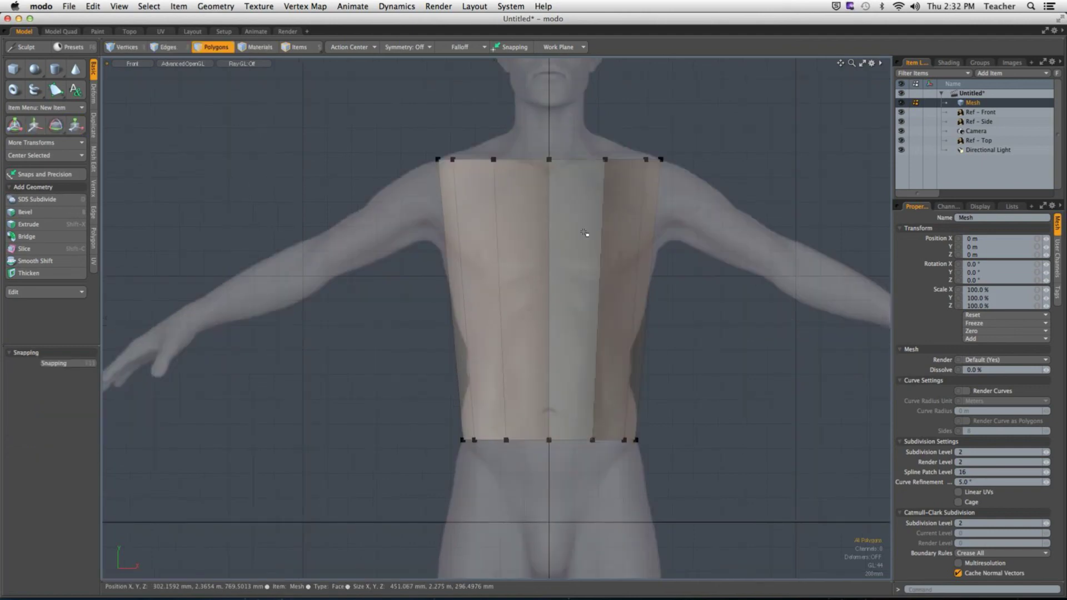
left_click(759, 414)
left_click_drag(473, 393, 499, 357)
scroll(500, 357, "up", 5)
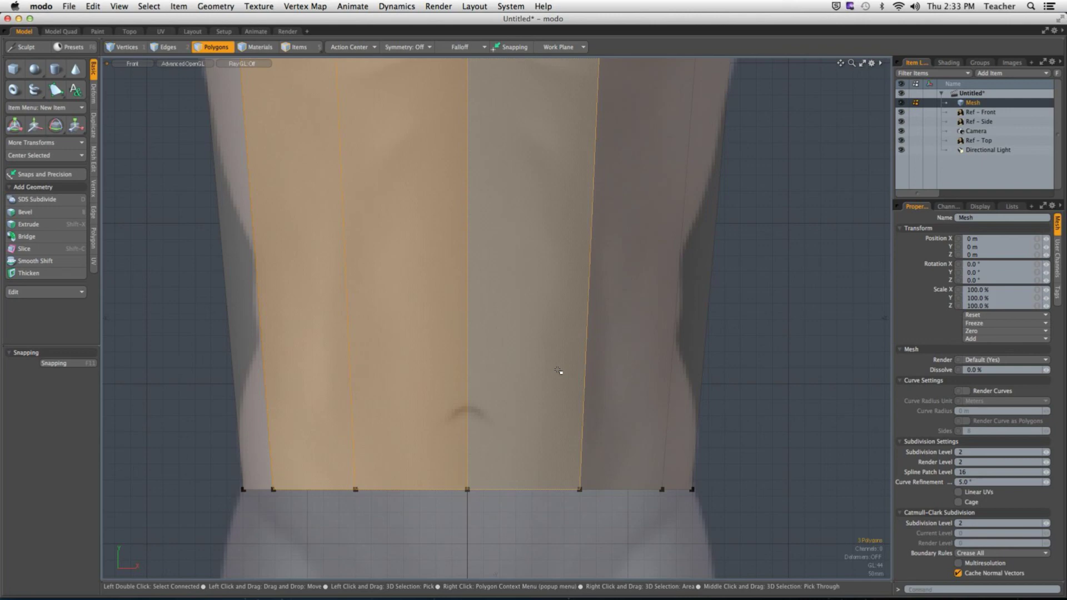
key("alt+c")
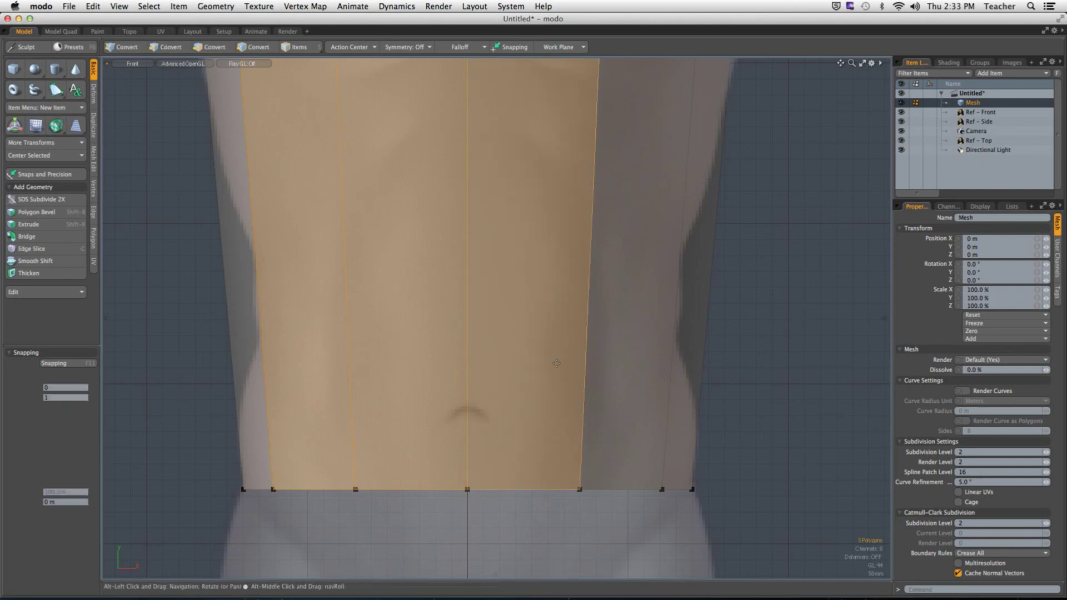
left_click_drag(492, 286, 448, 228)
key("space")
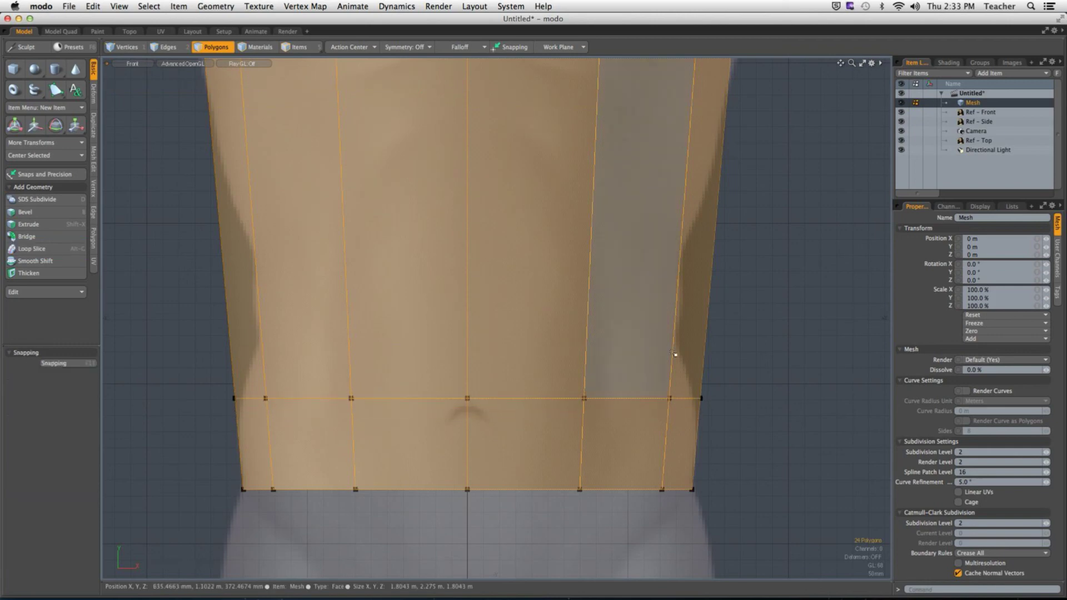
Select the horizontal edge loop just above the navel and slide it down the torso to the navel's height.
left_click(692, 371)
left_click_drag(692, 371, 671, 337, "alt+shift")
left_click(698, 391)
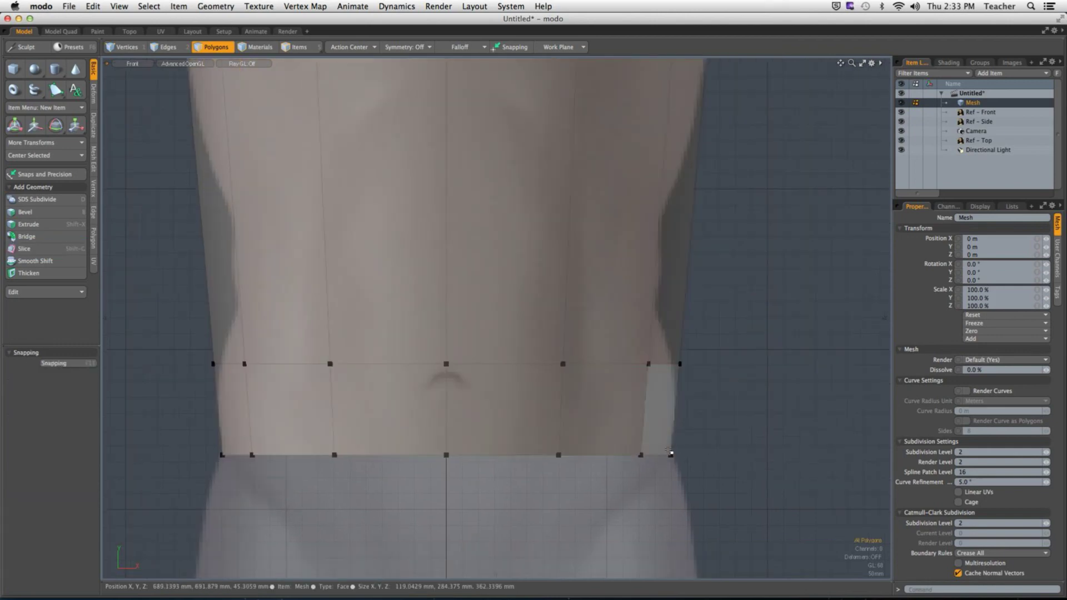
key("1")
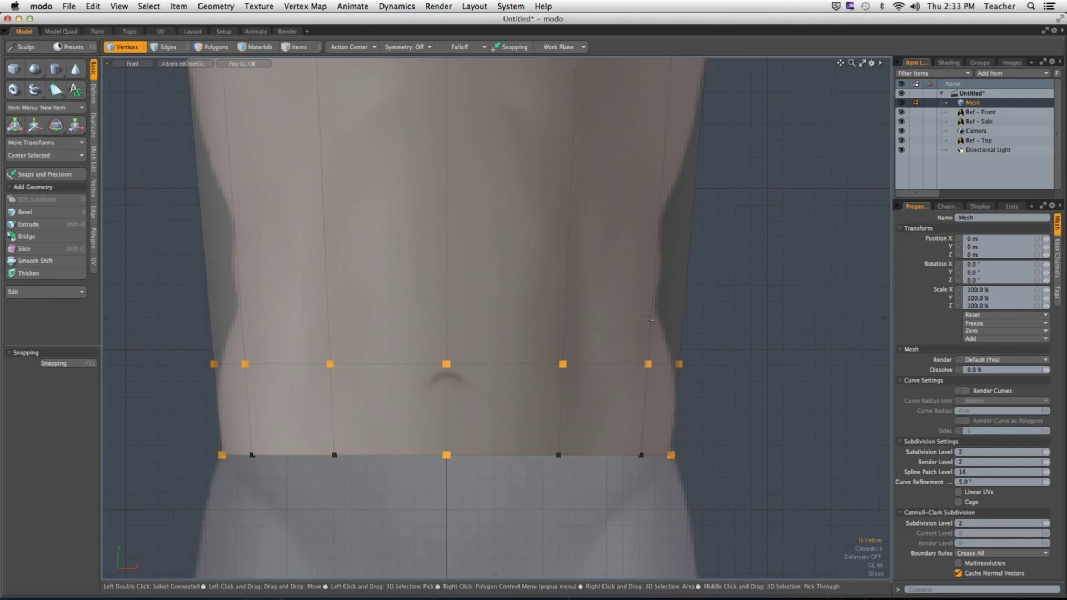
key("2")
double_click(607, 384)
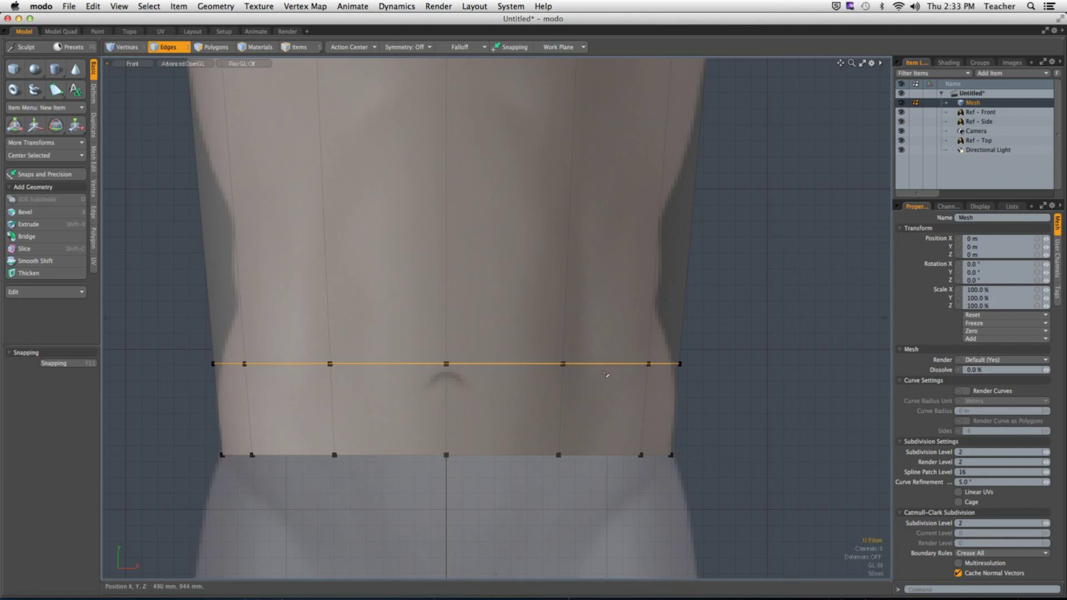
middle_click_drag(587, 387, 606, 387)
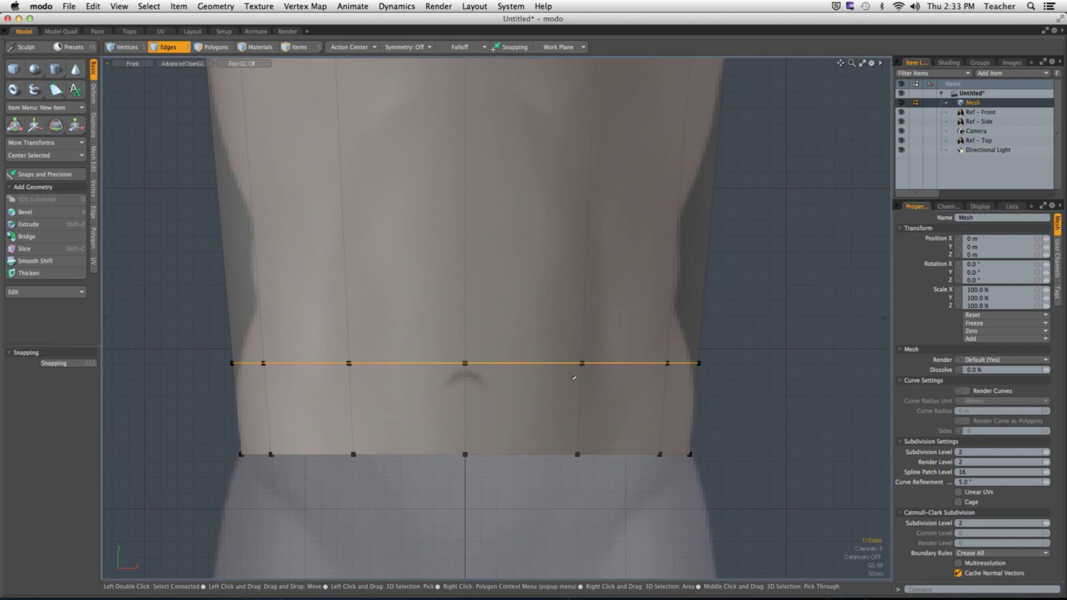
left_click(94, 221)
left_click(31, 144)
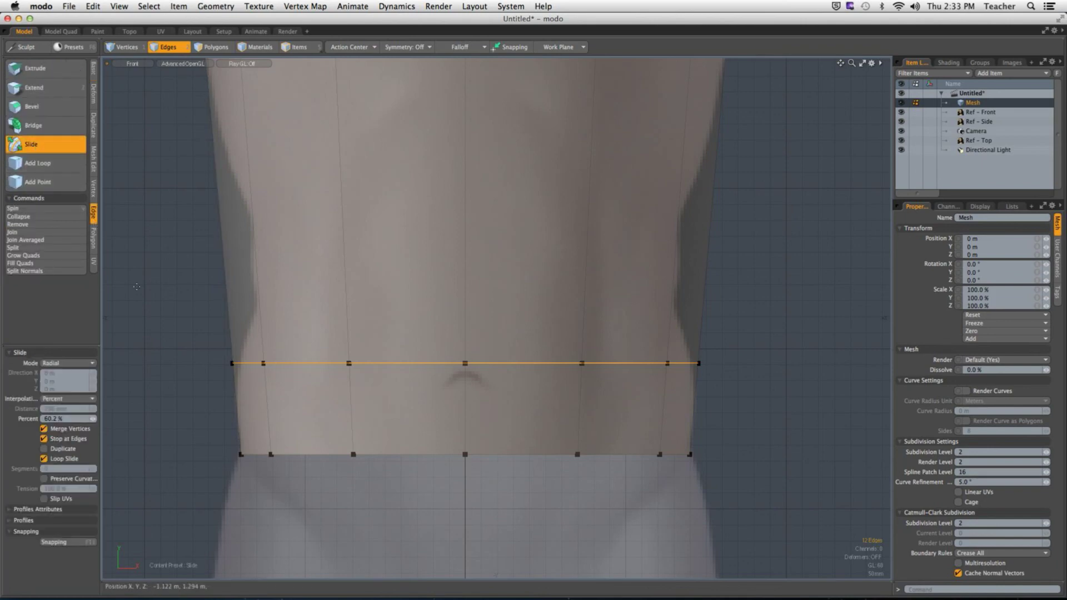
left_click_drag(393, 454, 497, 397)
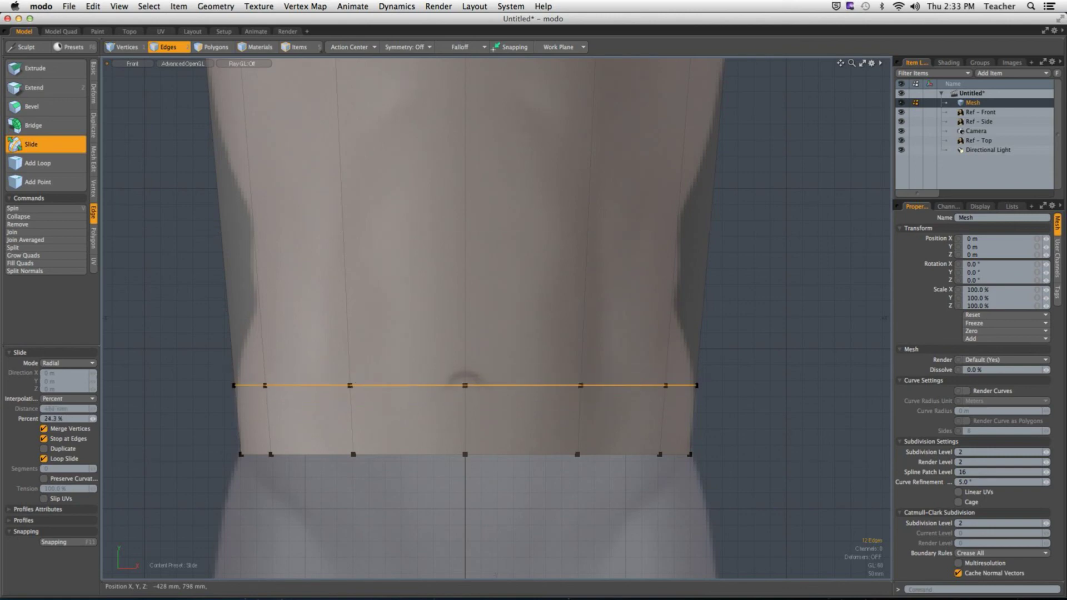
Scale the navel edge loop in slightly and uniformly to fit the body outline.
key("space")
key("r")
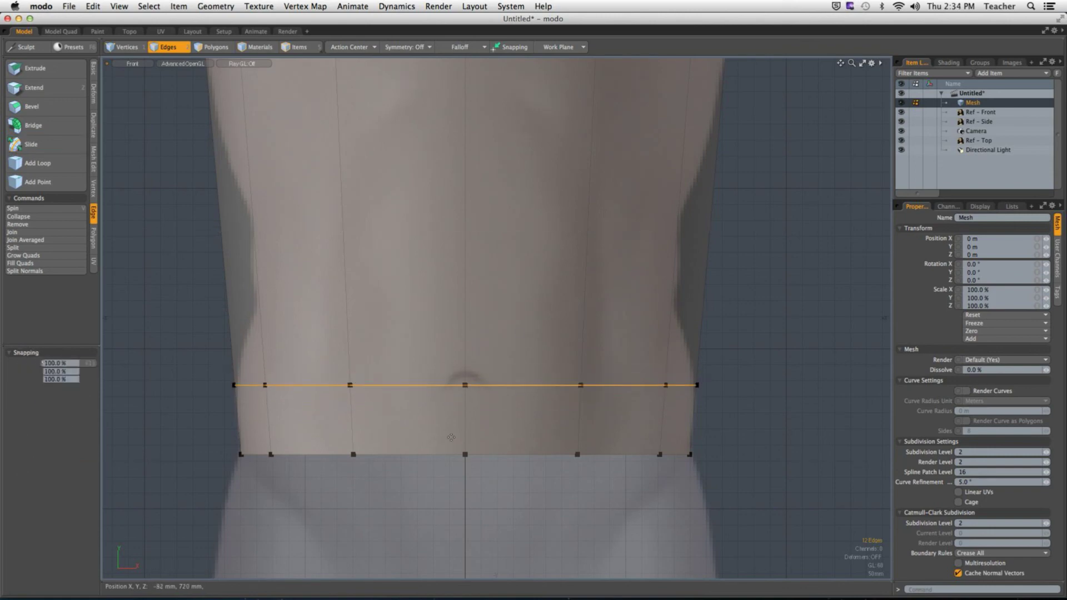
scroll(469, 414, "up", 1)
left_click_drag(471, 395, 469, 396)
key("space")
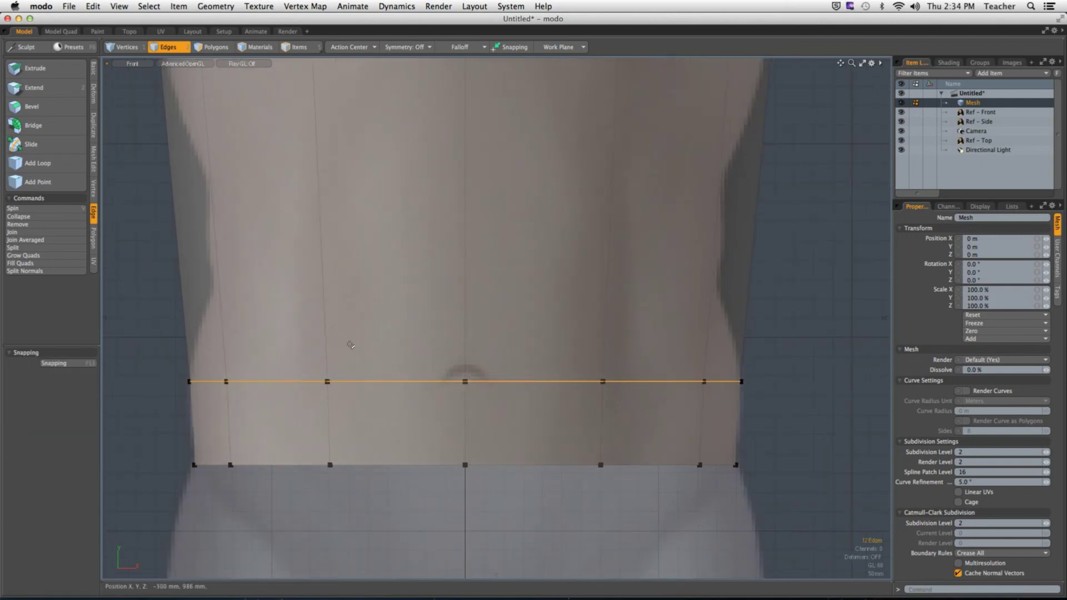
scroll(351, 344, "down", 2)
key("3")
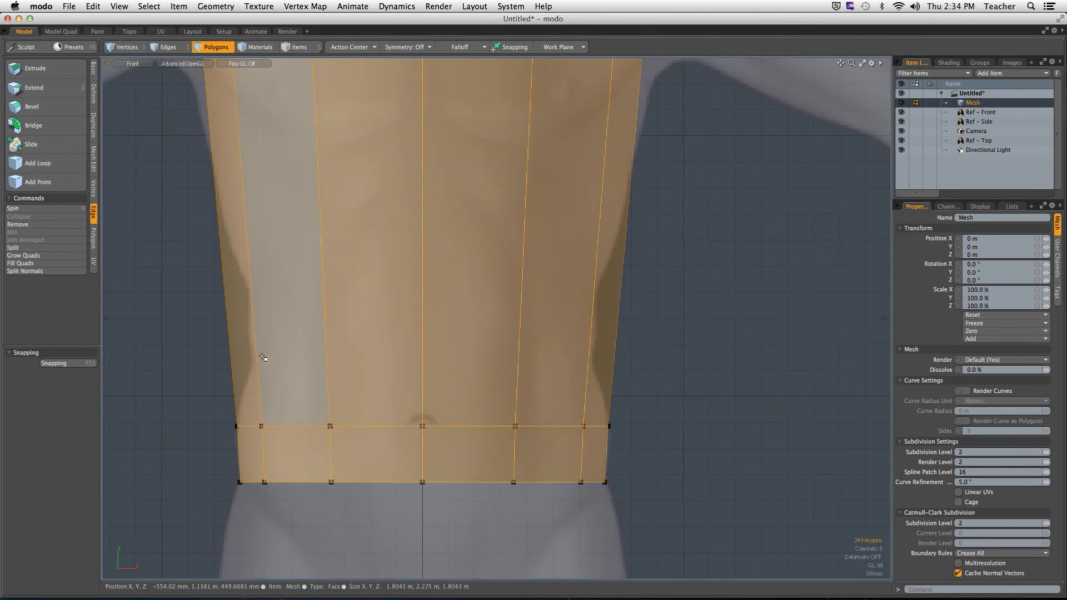
left_click_drag(258, 352, 400, 354)
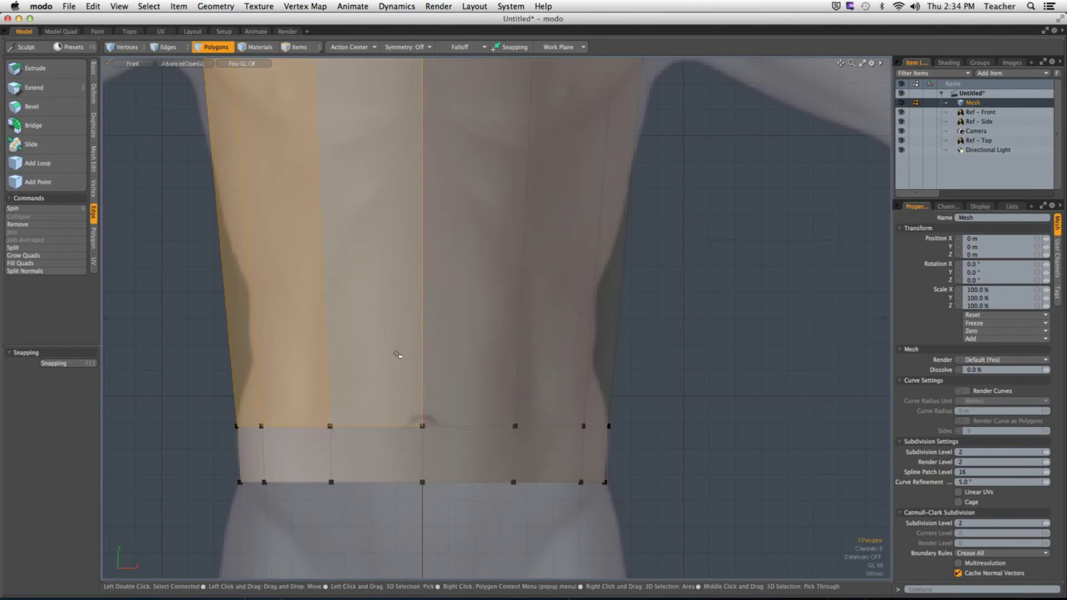
key("1")
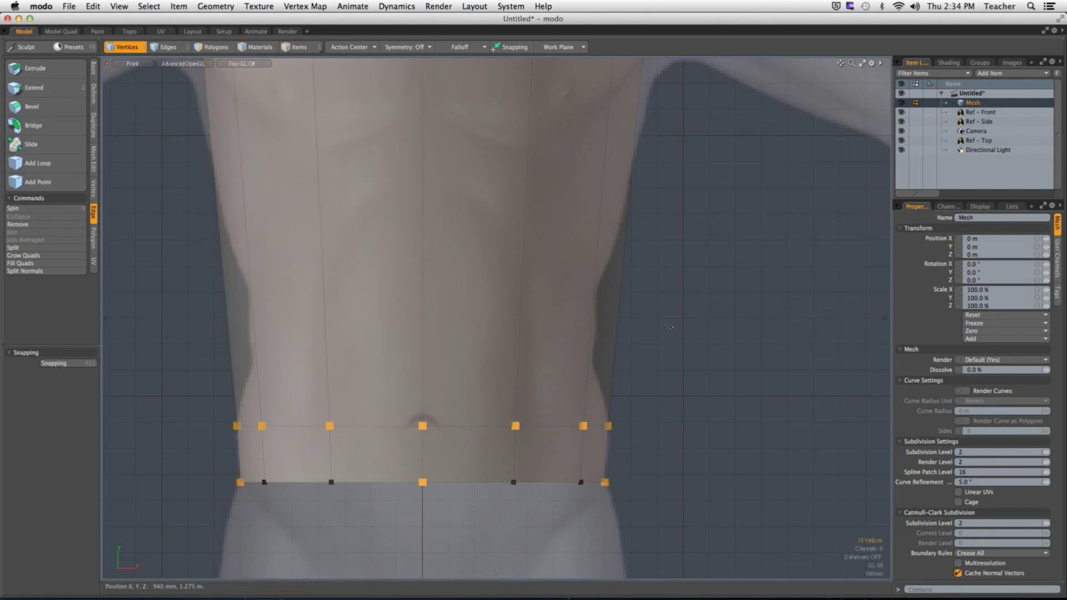
left_click(669, 327)
scroll(669, 326, "down", 3)
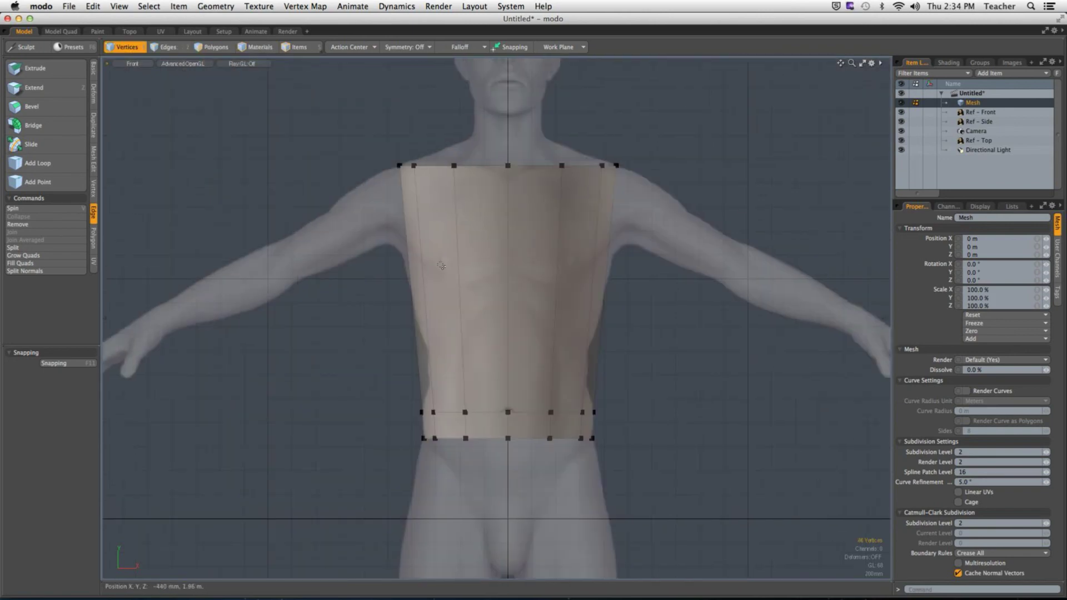
left_click(212, 47)
double_click(470, 288)
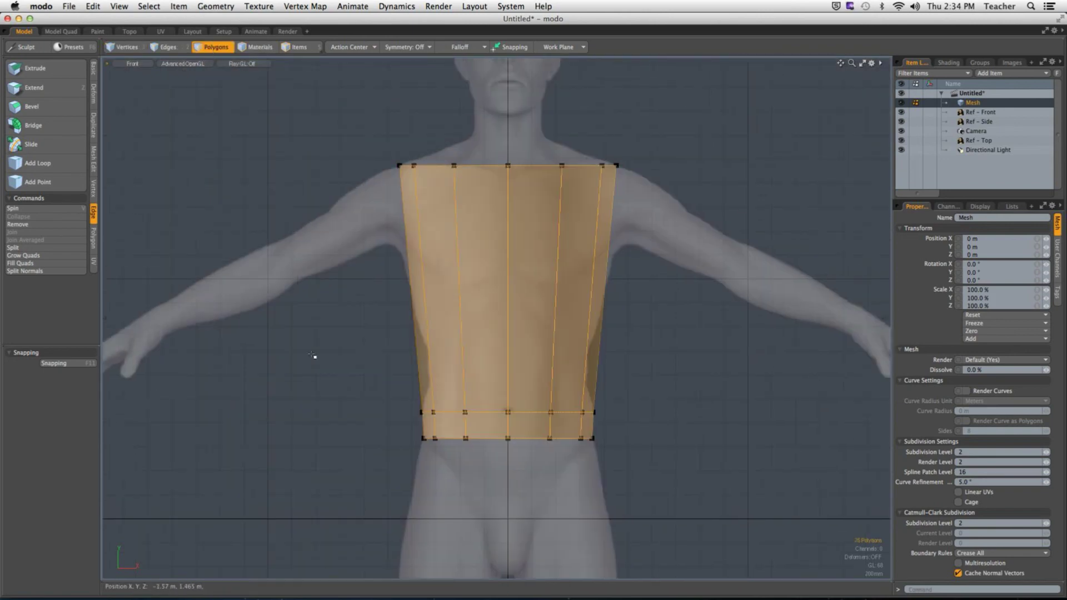
left_click(312, 356)
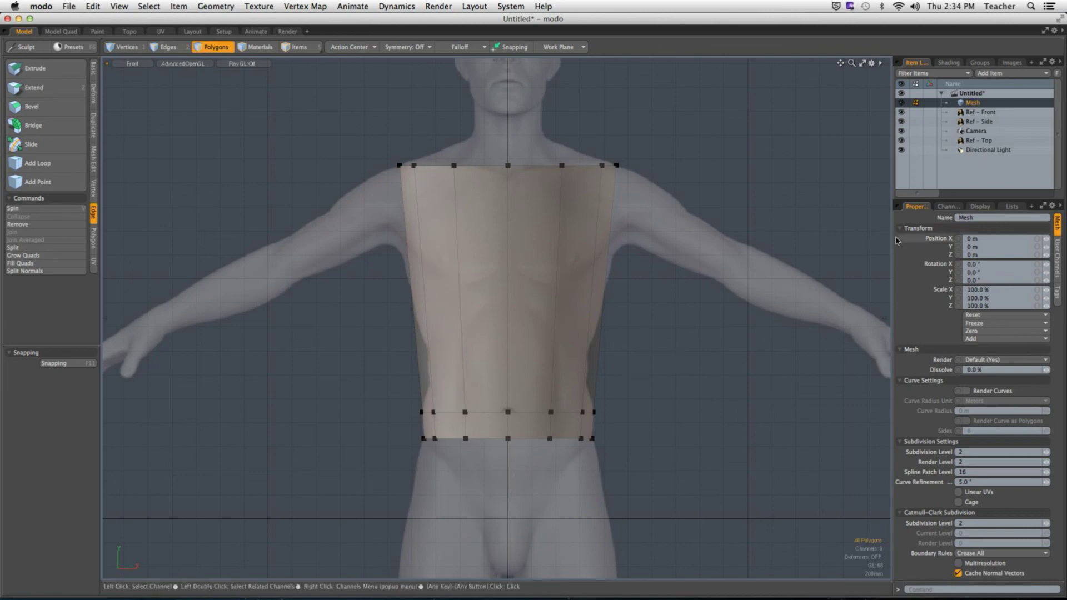
Examine the Ref - Front backdrop's transparency and the front viewport's background overlay settings.
left_click(981, 112)
left_click(979, 433)
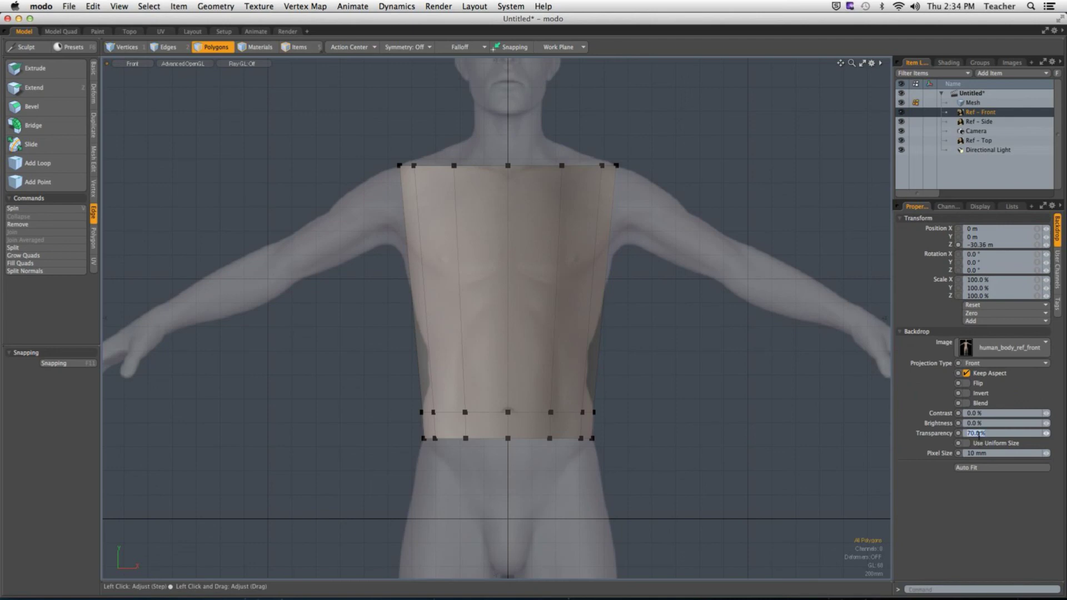
left_click(665, 435)
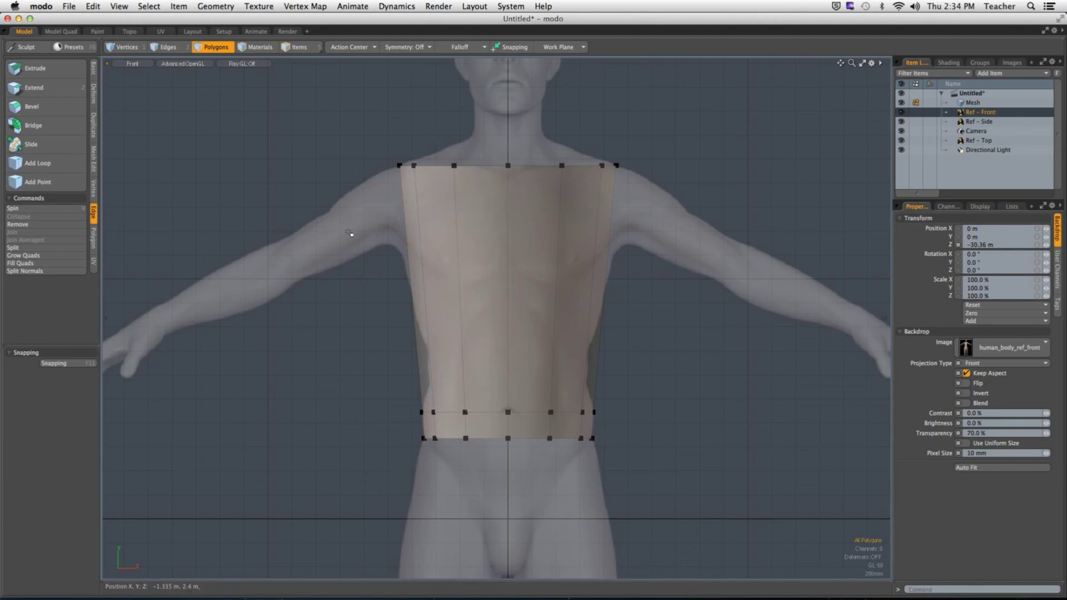
key("o")
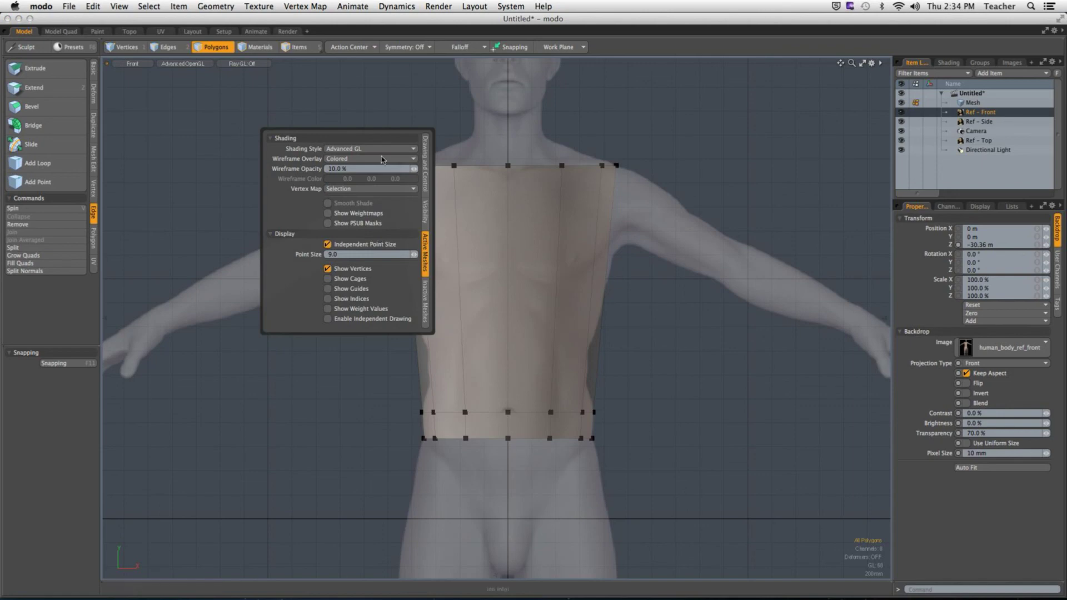
left_click(425, 169)
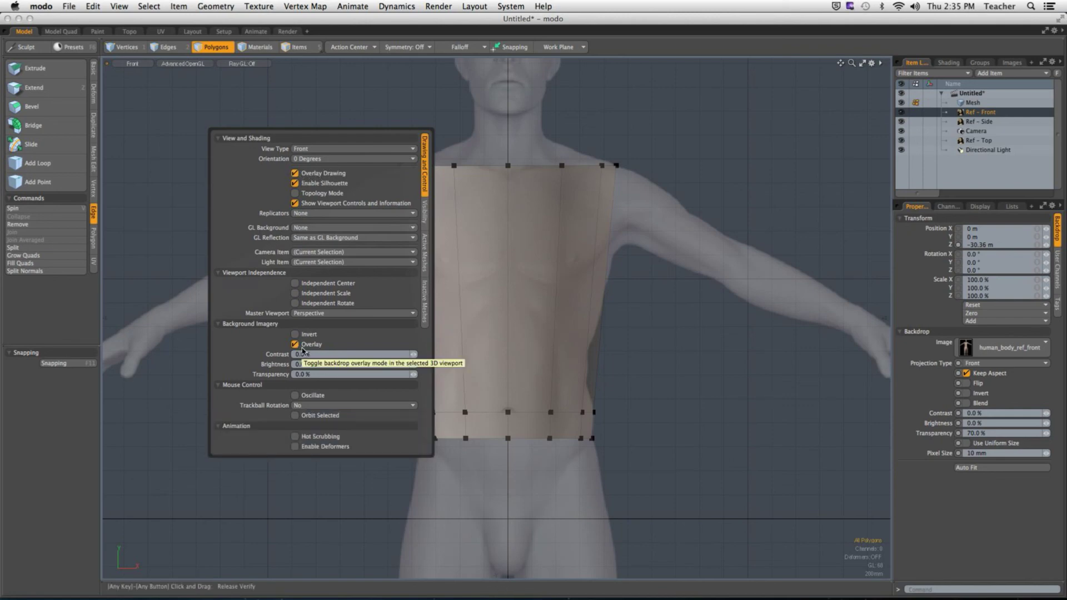
Select the torso's tall side polygons and loop slice horizontally around them a short distance above the navel.
left_click(501, 298)
left_click_drag(500, 298, 474, 288, "alt+shift")
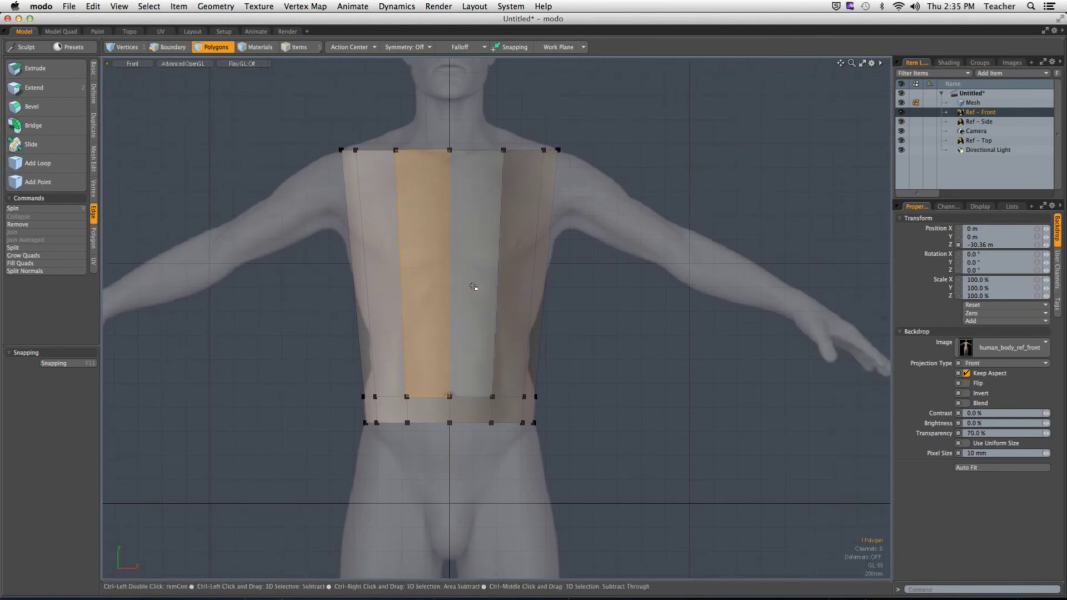
scroll(424, 309, "up", 5)
left_click_drag(393, 257, 612, 356, "shift")
left_click(543, 324, "ctrl")
key("alt+c")
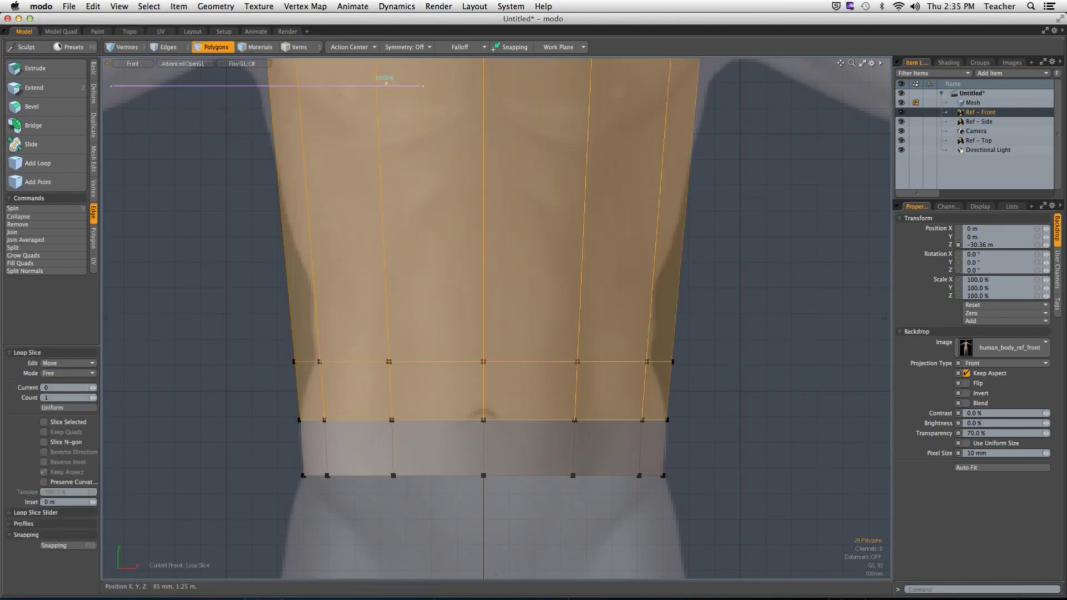
key("space")
left_click(728, 388)
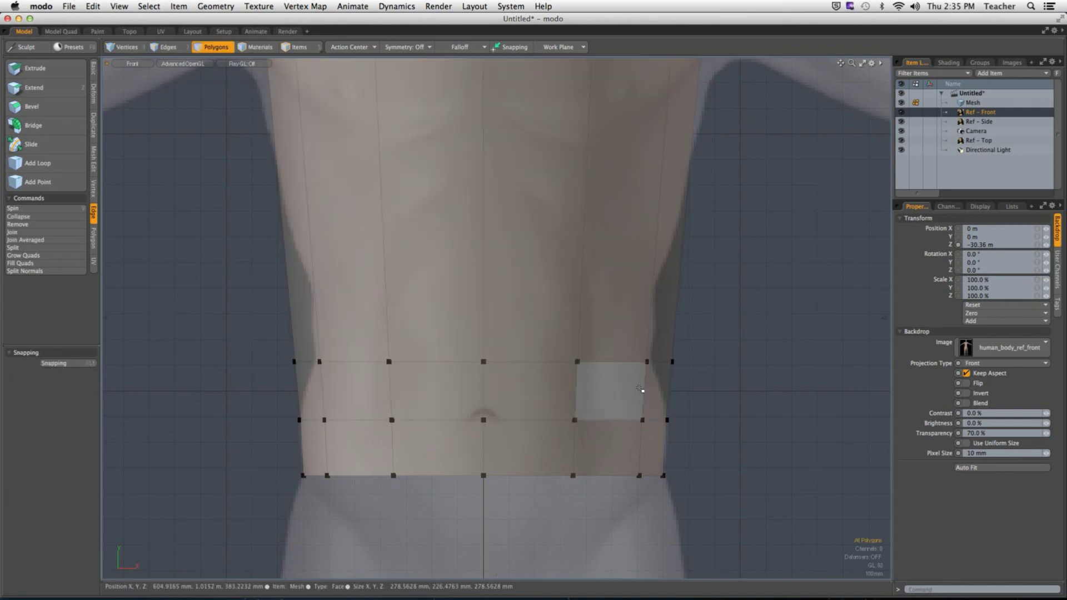
Scale the edge loop just above the navel uniformly to 90% to match the waist outline.
key("2")
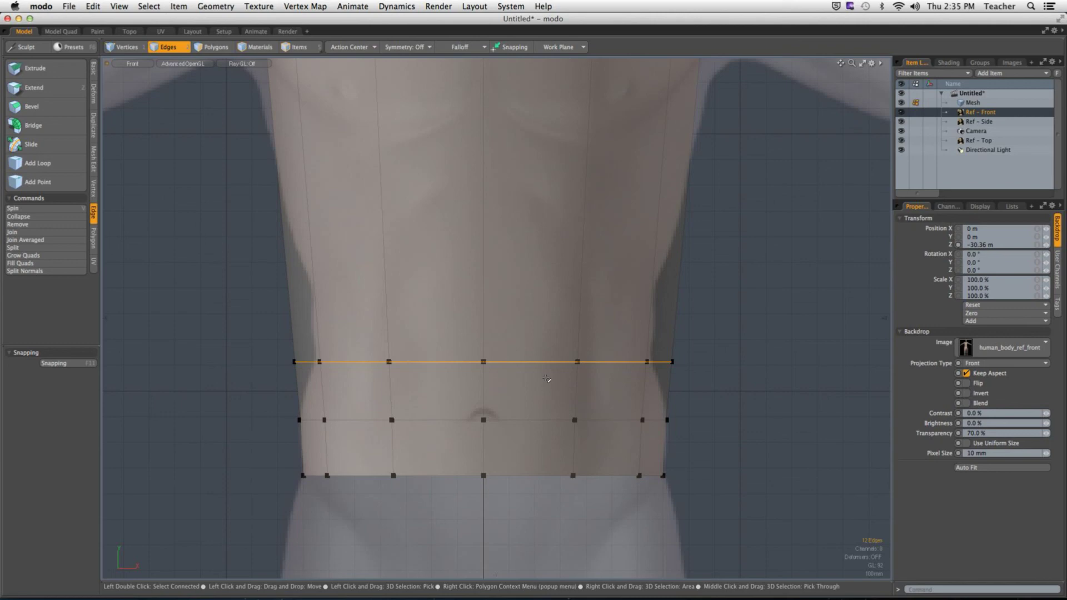
key("r")
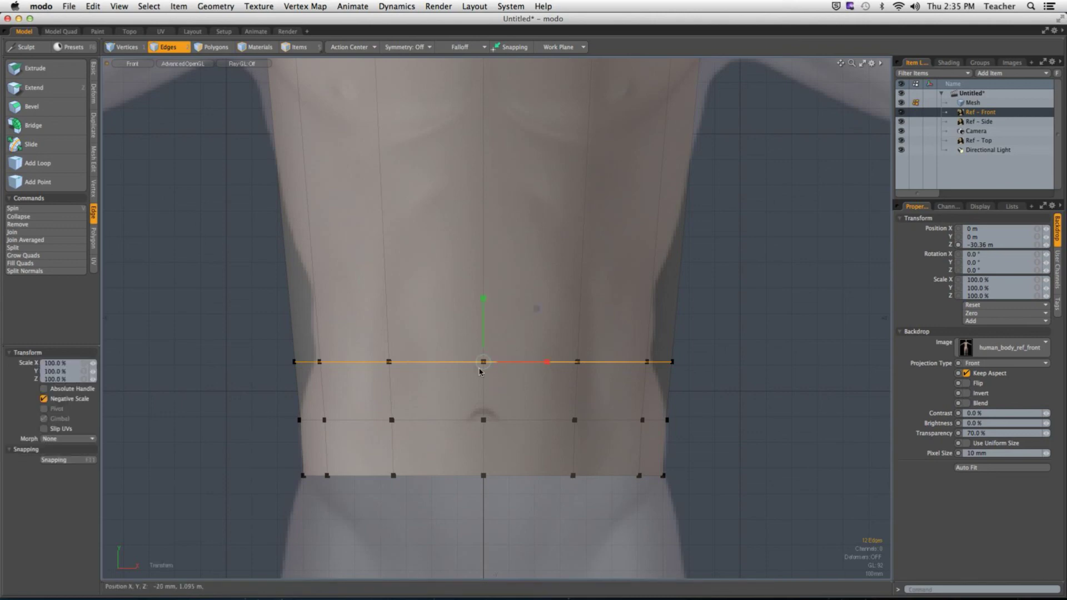
left_click_drag(487, 370, 462, 371)
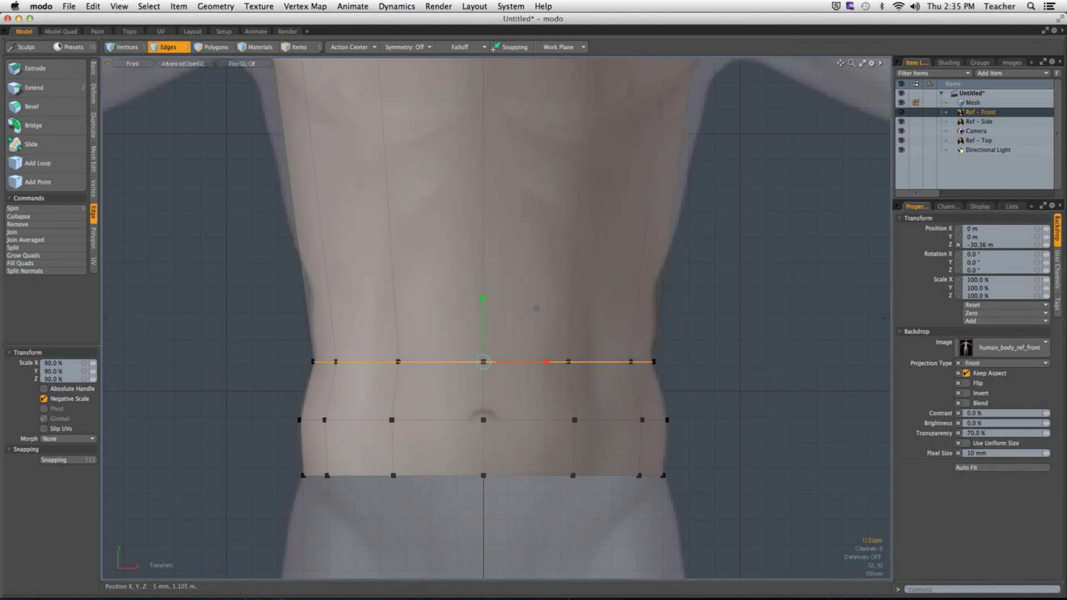
key("space")
left_click(649, 362)
Loop slice horizontally around the tall torso polygons at the narrowest part of the waist.
scroll(649, 363, "up", 3)
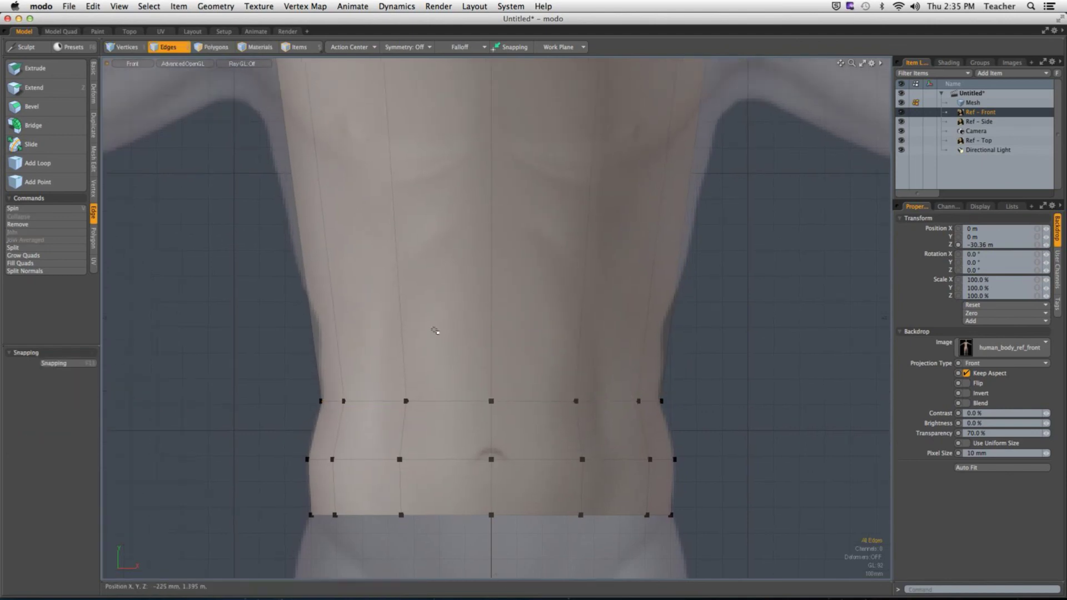
key("3")
left_click_drag(398, 298, 570, 310)
key("l")
key("alt+c")
key("space")
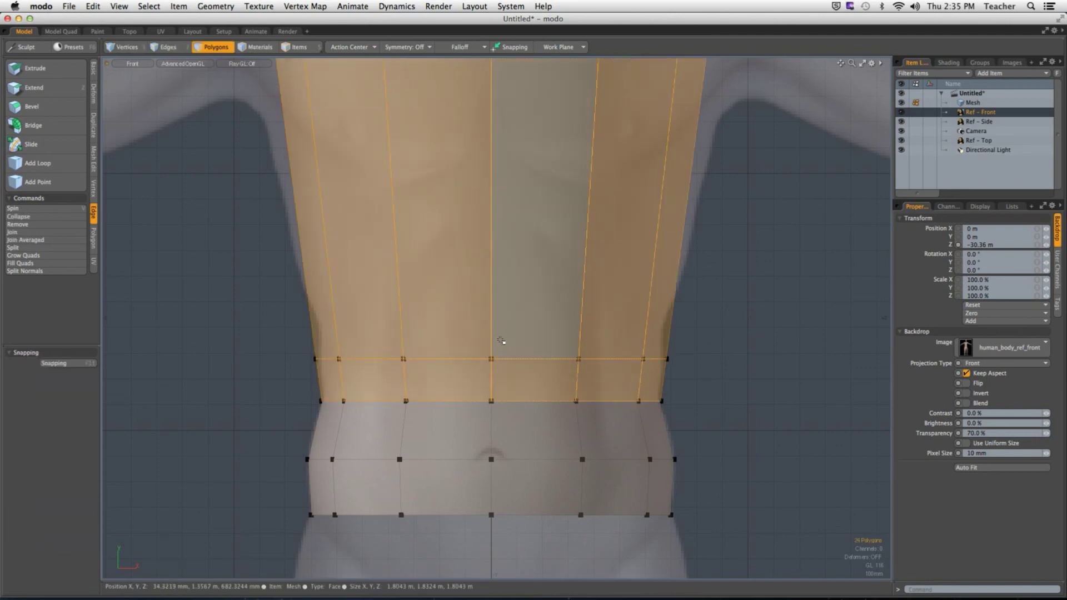
Scale the uppermost waist edge loop in slightly and uniformly to the body's width at that height.
key("2")
key("r")
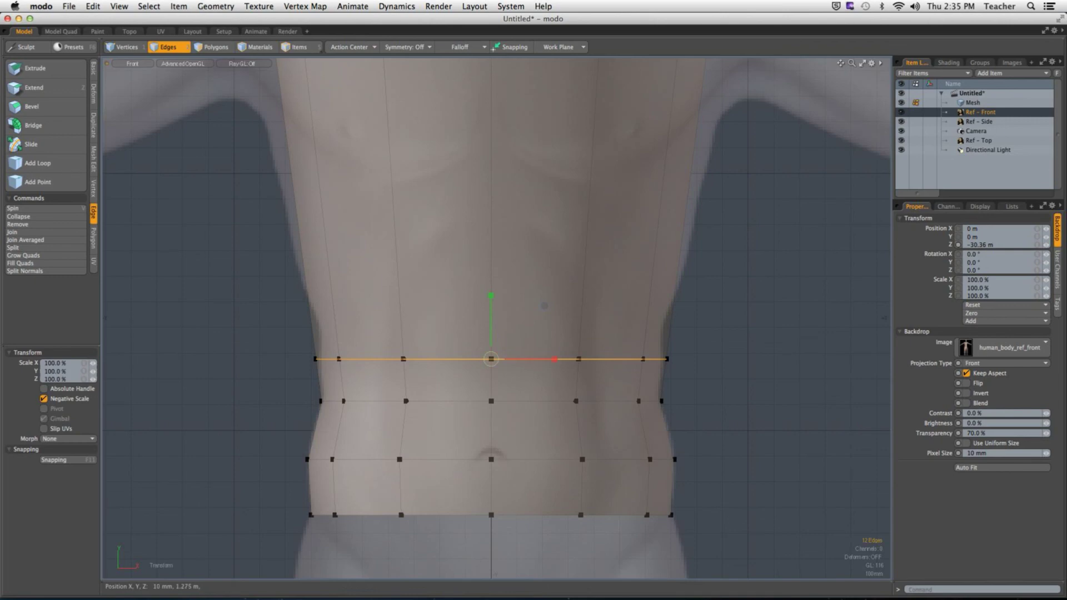
left_click_drag(496, 367, 495, 364)
key("space")
Select the tall polygons above the waist and loop slice around them where the body starts widening toward the ribs.
key("3")
left_click_drag(431, 293, 562, 291)
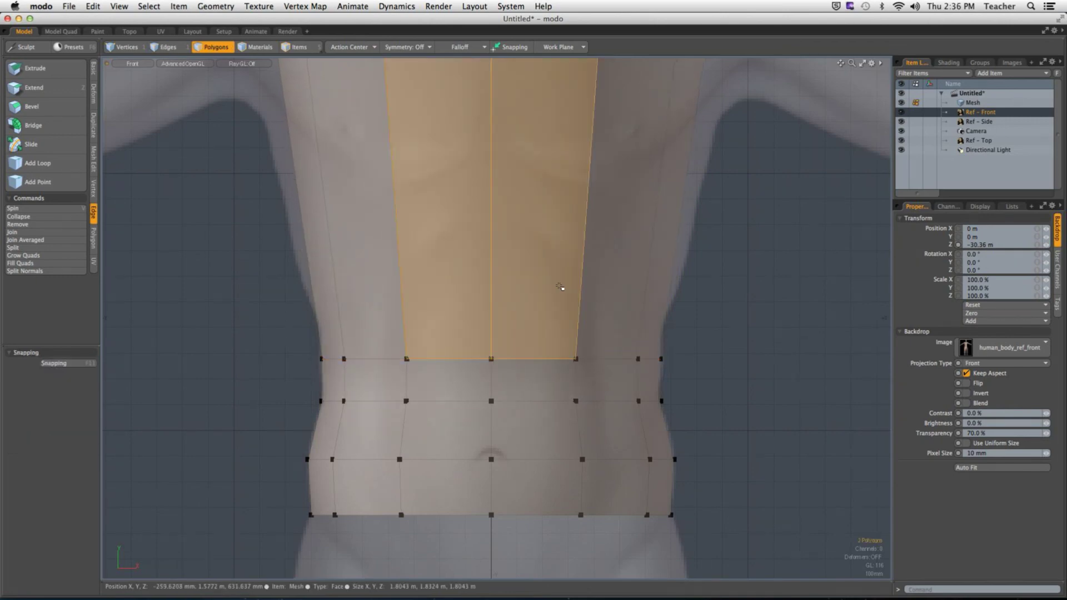
key("l")
key("alt+c")
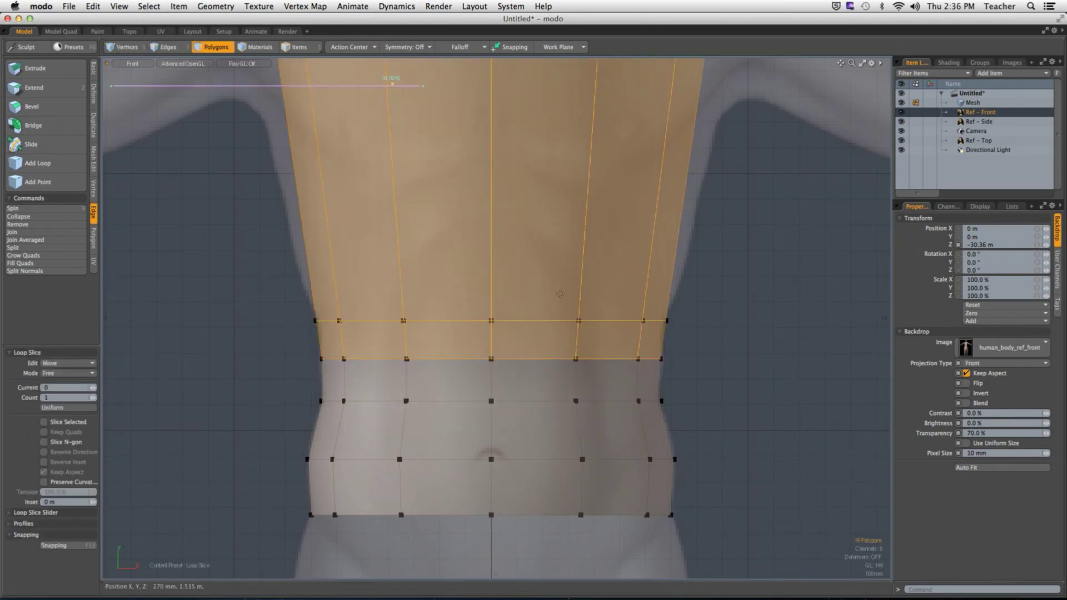
key("space")
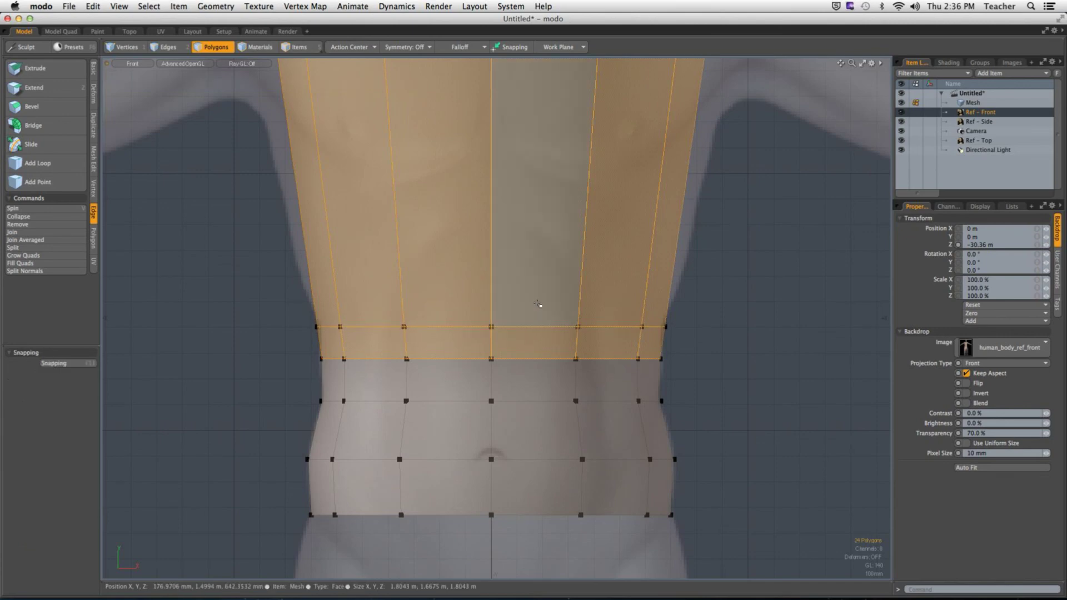
Scale only the uppermost edge loop above the waist uniformly to about 96.5% to follow the body outline.
key("2")
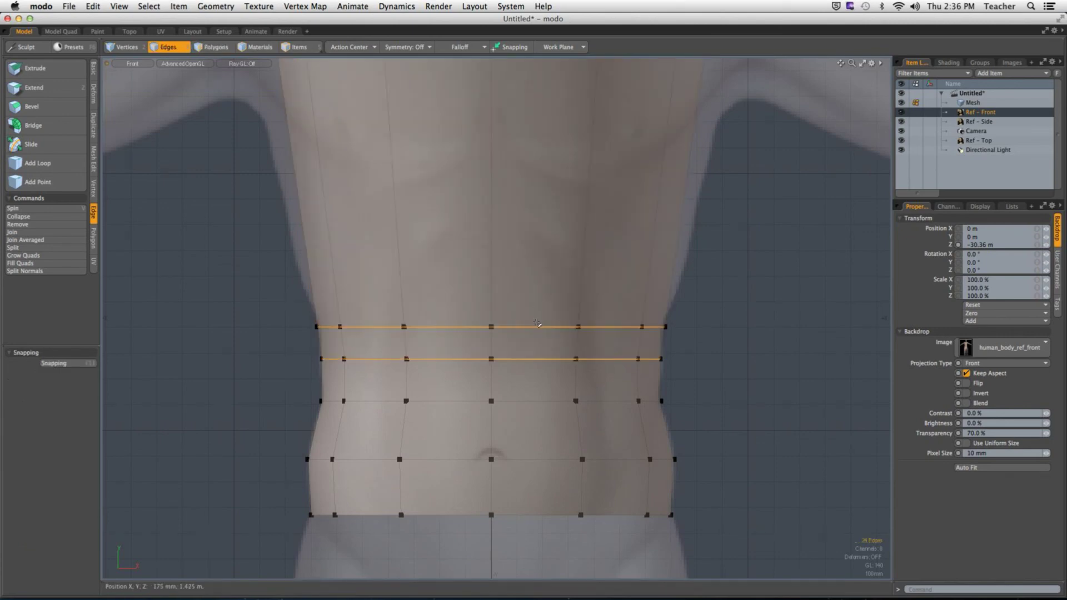
double_click(540, 328)
key("r")
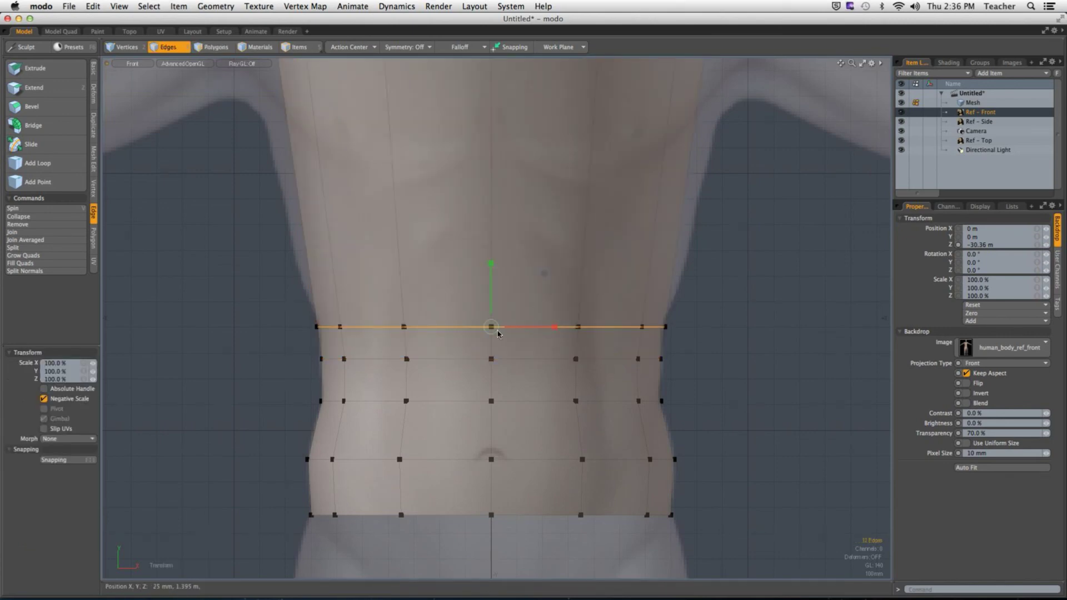
left_click_drag(539, 329, 531, 329)
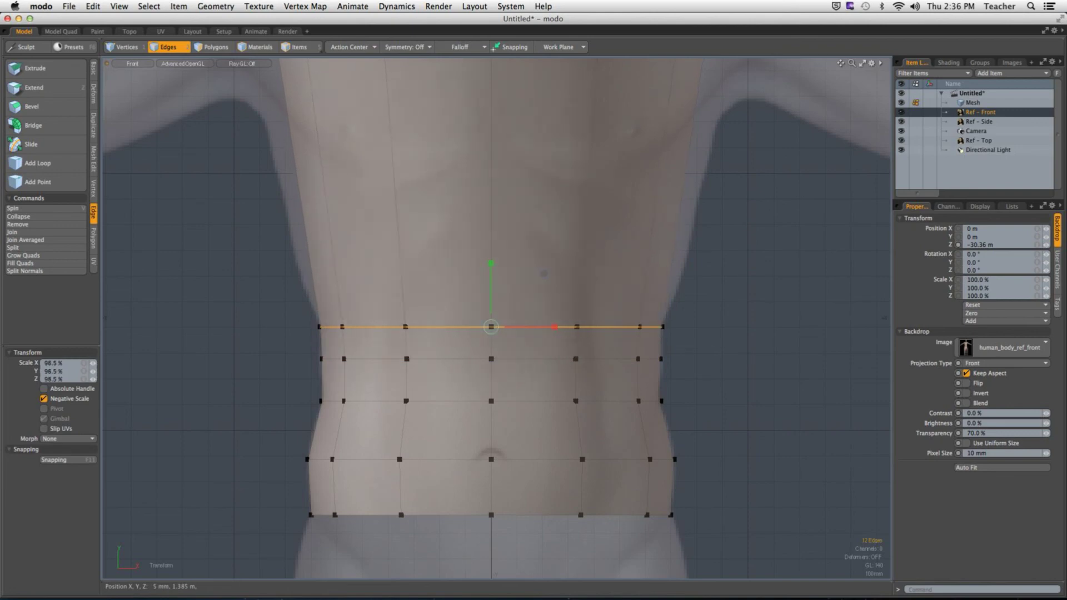
key("space")
left_click(689, 366)
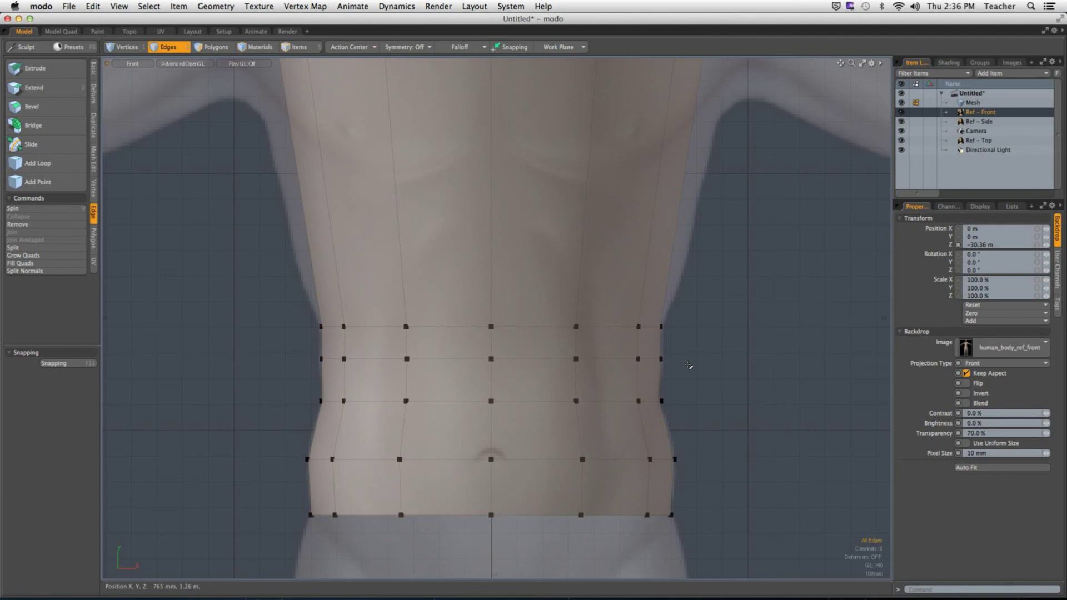
Select the tall torso polygons and loop slice horizontally around them at the ribs, below the chest.
key("3")
left_click_drag(422, 242, 357, 84)
key("alt+c")
key("space")
left_click(827, 293)
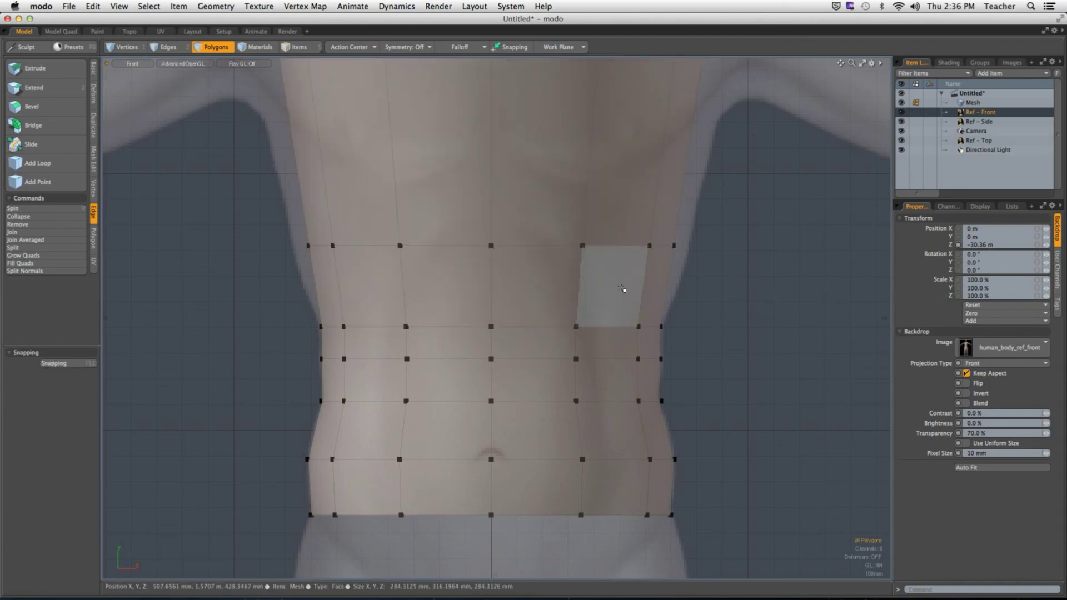
Scale the new rib edge loop outward uniformly until it reaches the body outline below the chest.
key("2")
double_click(579, 247)
key("e")
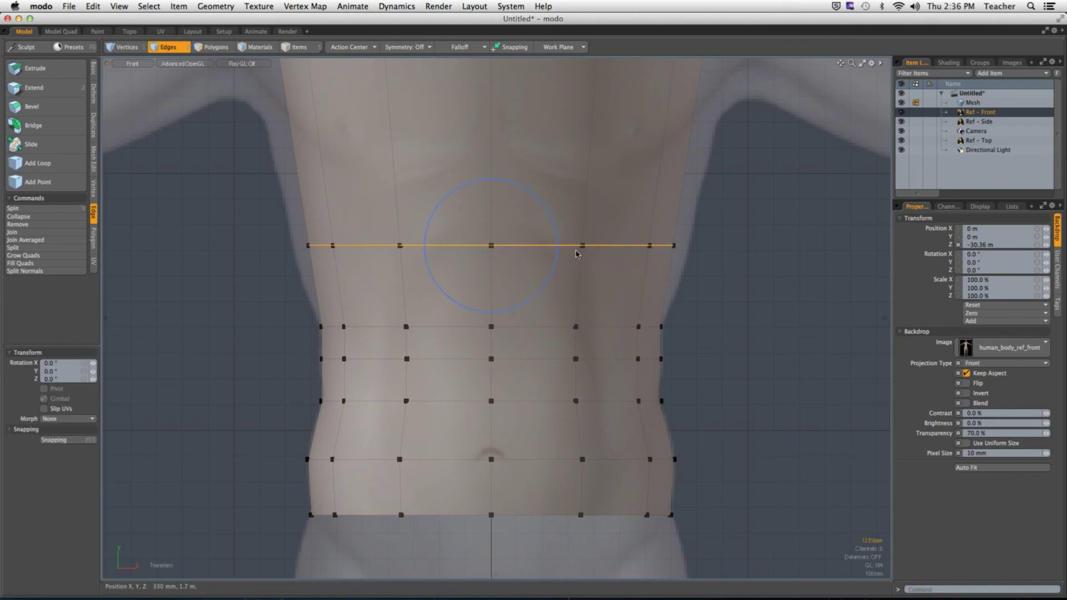
key("r")
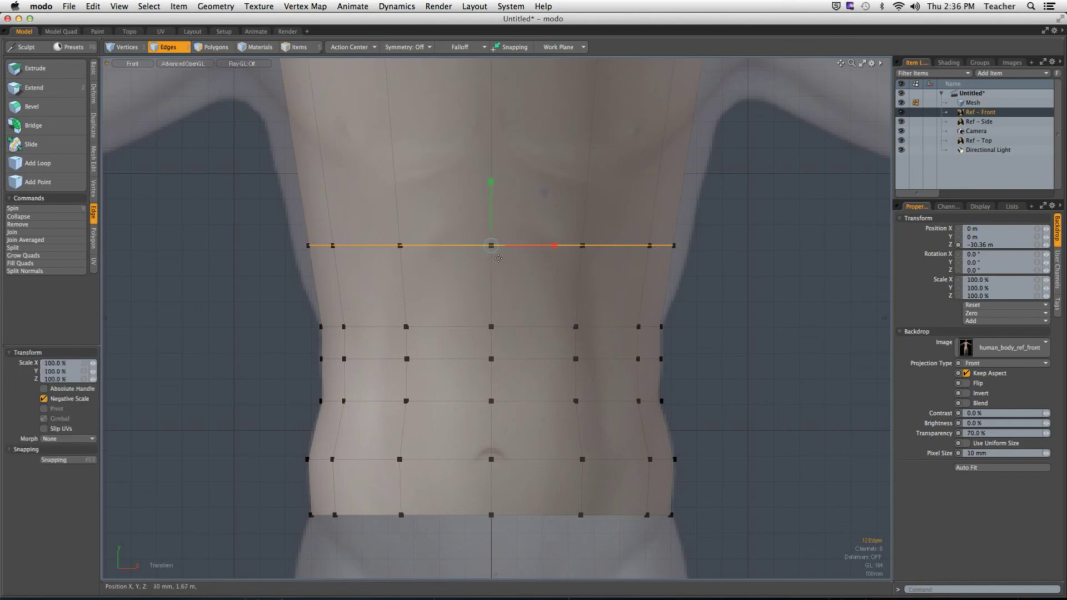
left_click_drag(492, 247, 758, 361)
key("space")
left_click(735, 301)
Select the tall chest polygons and loop slice horizontally around them just under the pectorals.
key("3")
left_click_drag(352, 230, 535, 231)
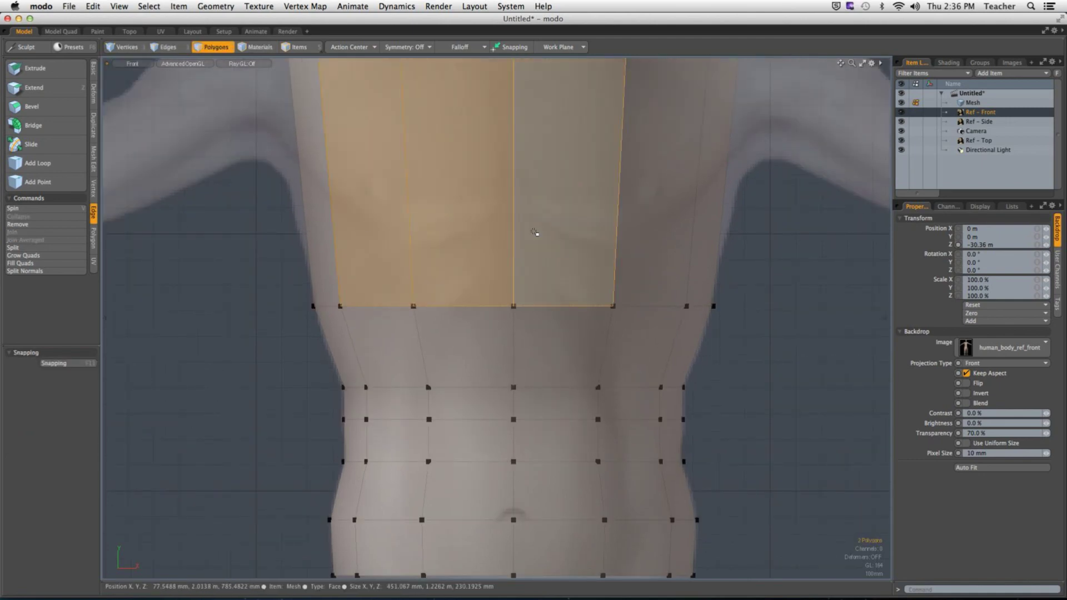
key("alt+c")
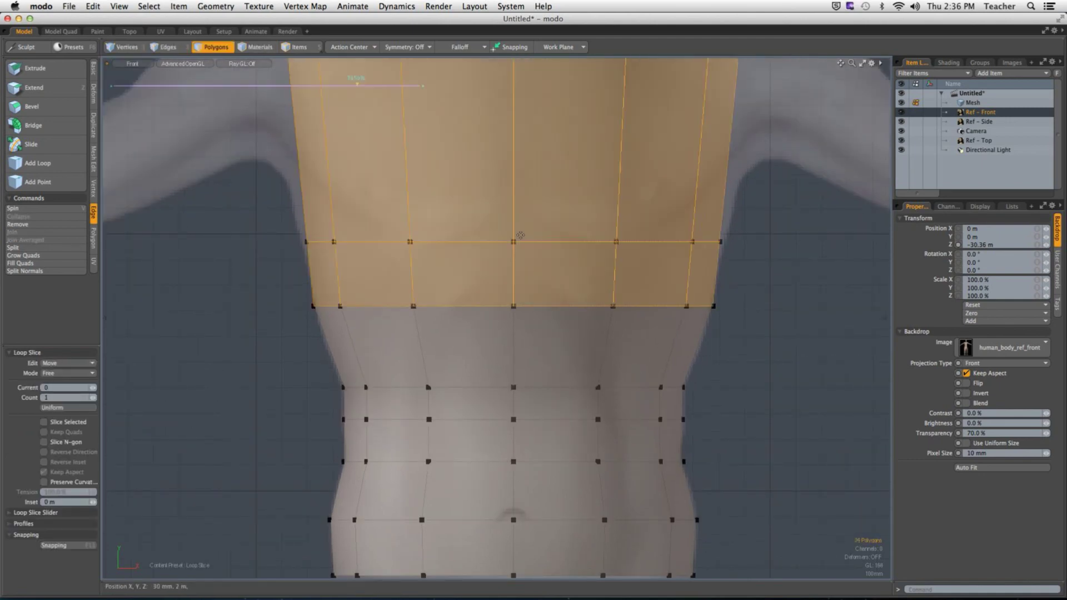
mouse_move(529, 240)
left_mouse_down()
mouse_move(528, 210)
mouse_move(528, 255)
mouse_move(529, 231)
mouse_move(529, 240)
left_mouse_up()
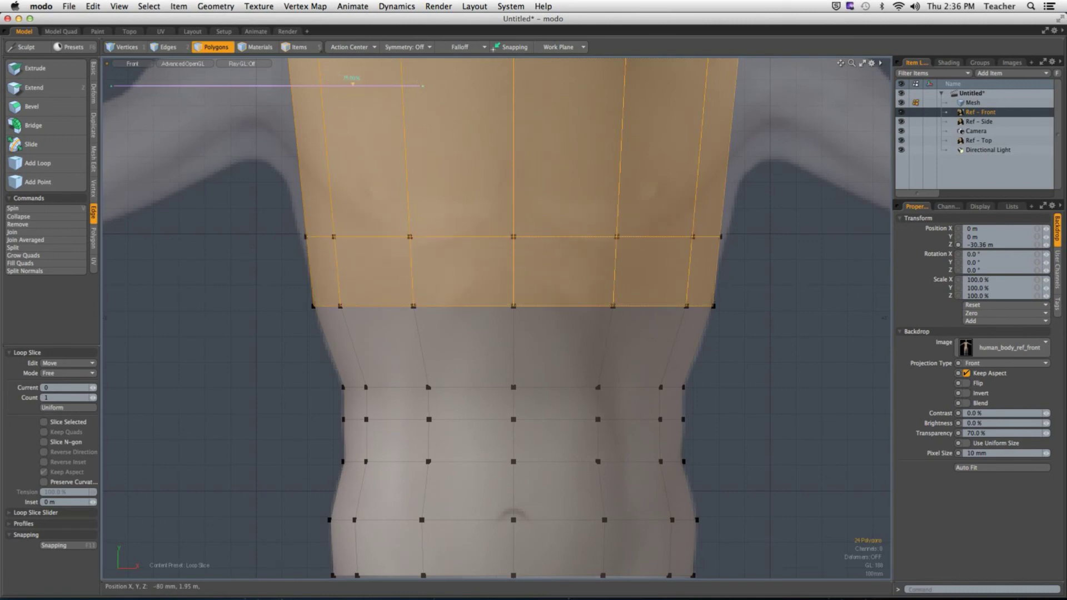
key("space")
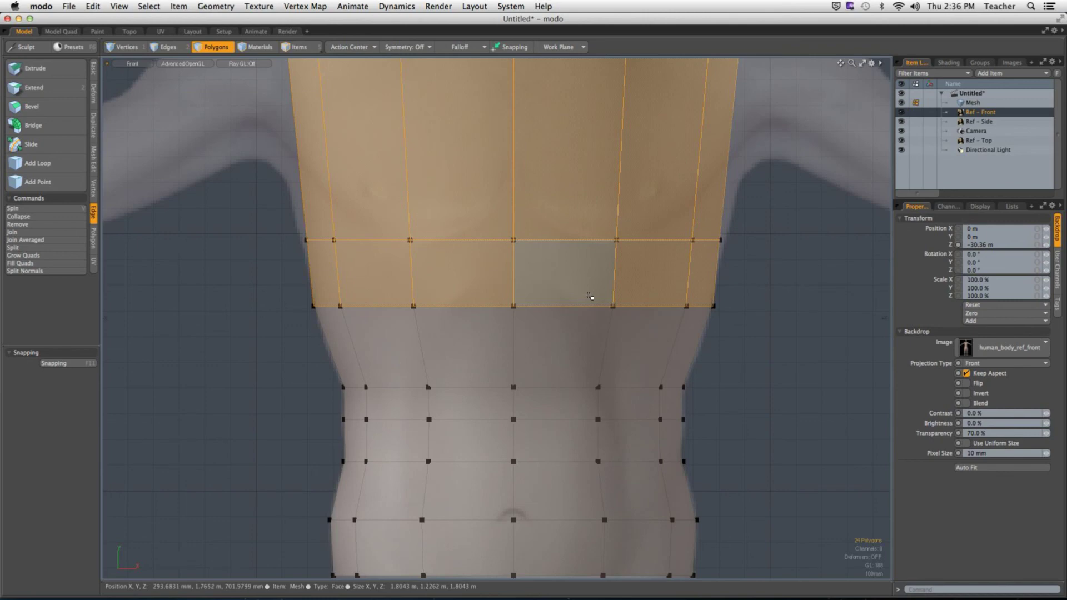
Scale the edge loop just under the pectorals slightly outward and uniformly to follow the body outline.
key("2")
left_click(544, 241)
double_click(543, 241)
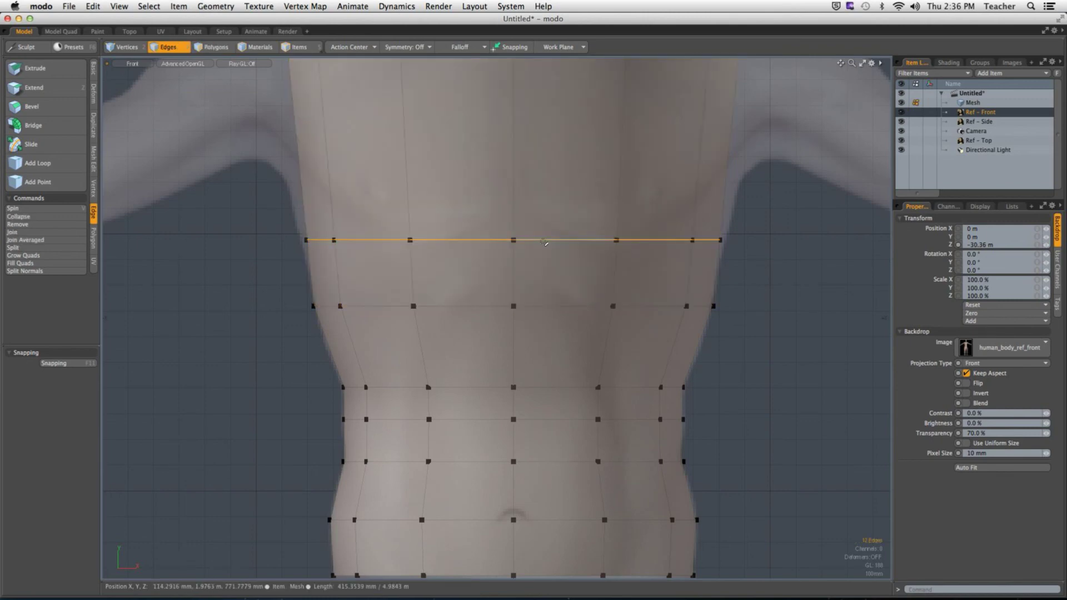
key("r")
left_click_drag(543, 243, 595, 212)
key("space")
scroll(748, 276, "down", 3)
Select the remaining tall chest polygons and loop slice around them at armpit height.
key("3")
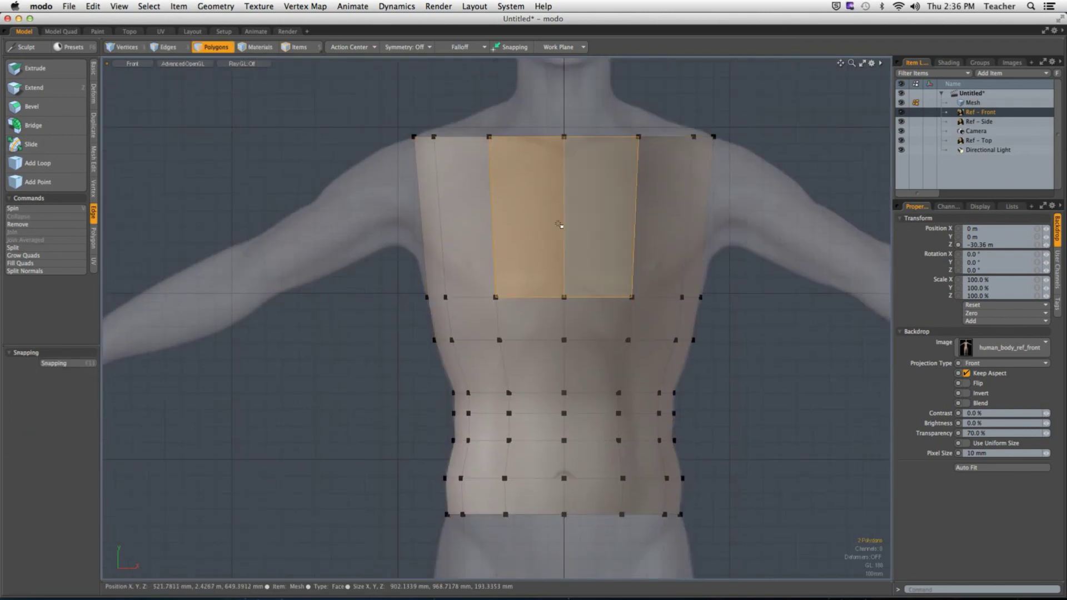
key("alt+c")
left_click(536, 214)
left_click_drag(365, 84, 323, 84)
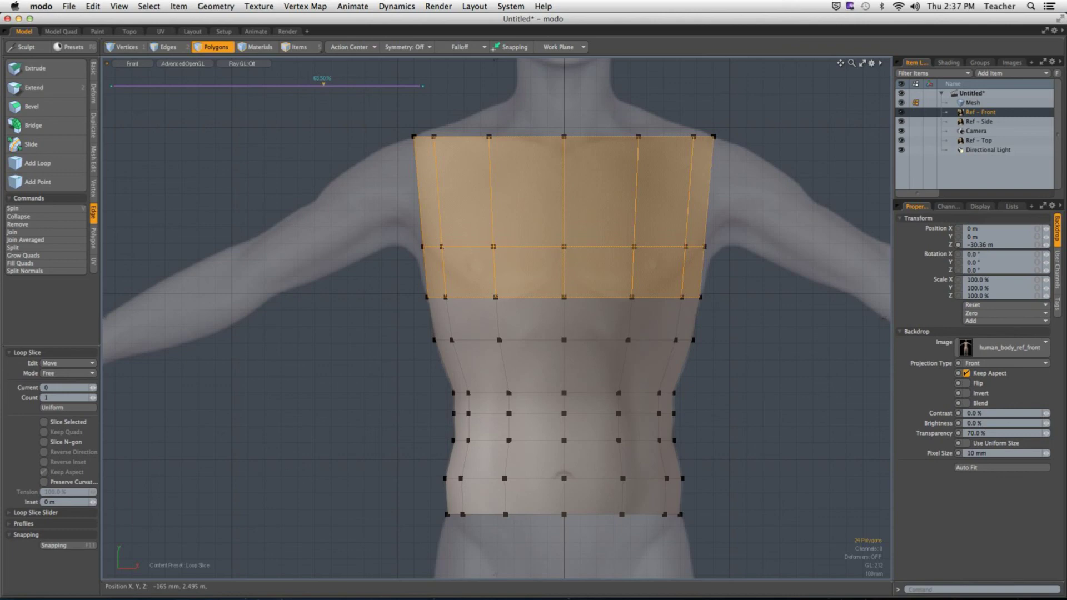
key("space")
Scale the armpit-height edge loop uniformly to 107%.
key("2")
double_click(596, 246)
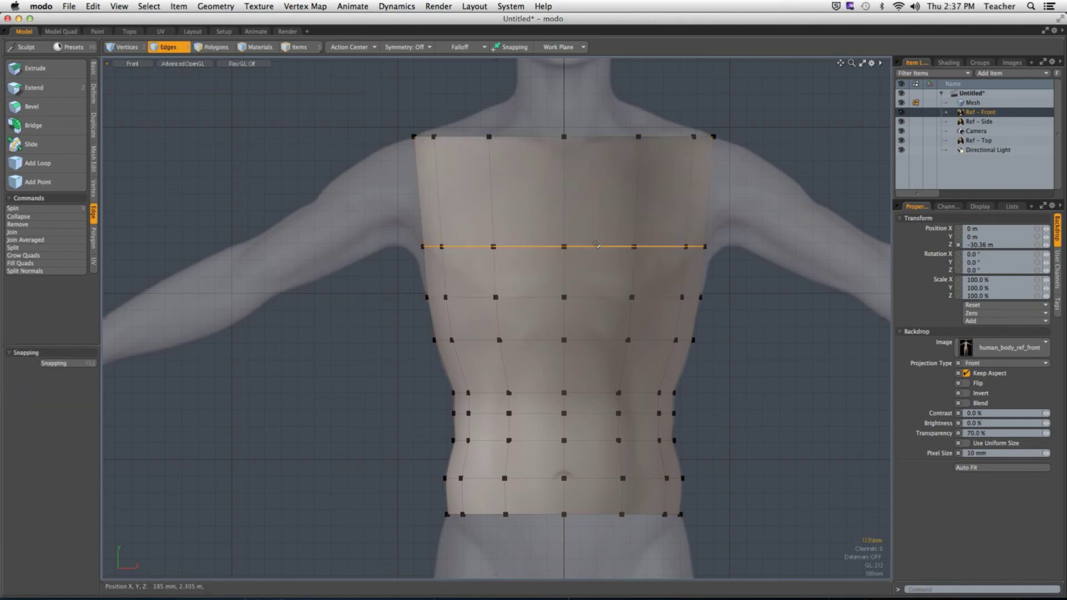
key("r")
left_click_drag(567, 249, 627, 246)
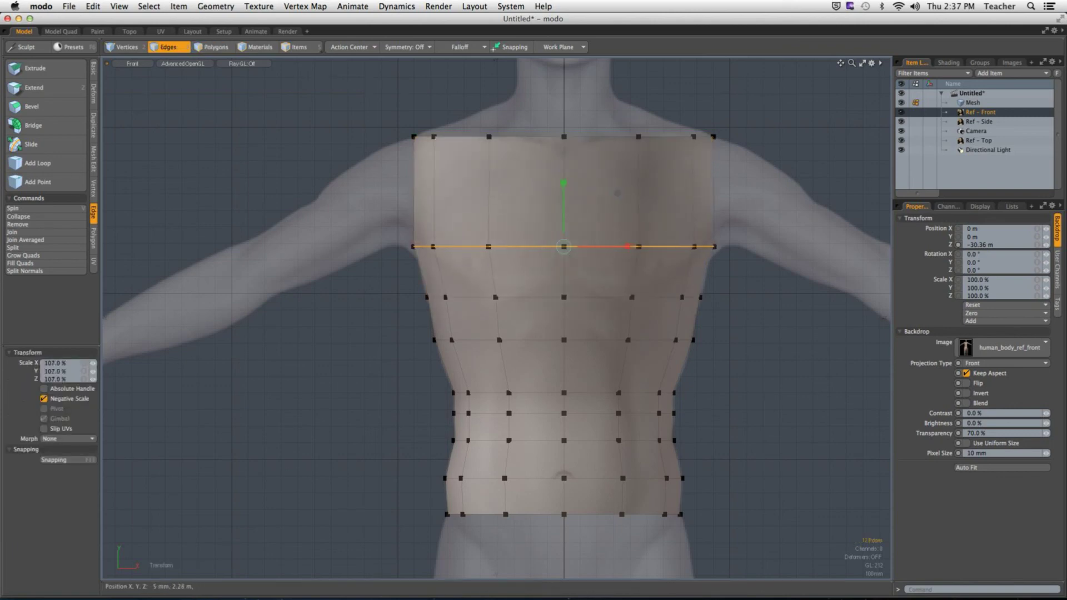
key("space")
Select the top band of chest polygons and loop slice around it midway between armpits and shoulders.
key("3")
left_click_drag(503, 201, 652, 209)
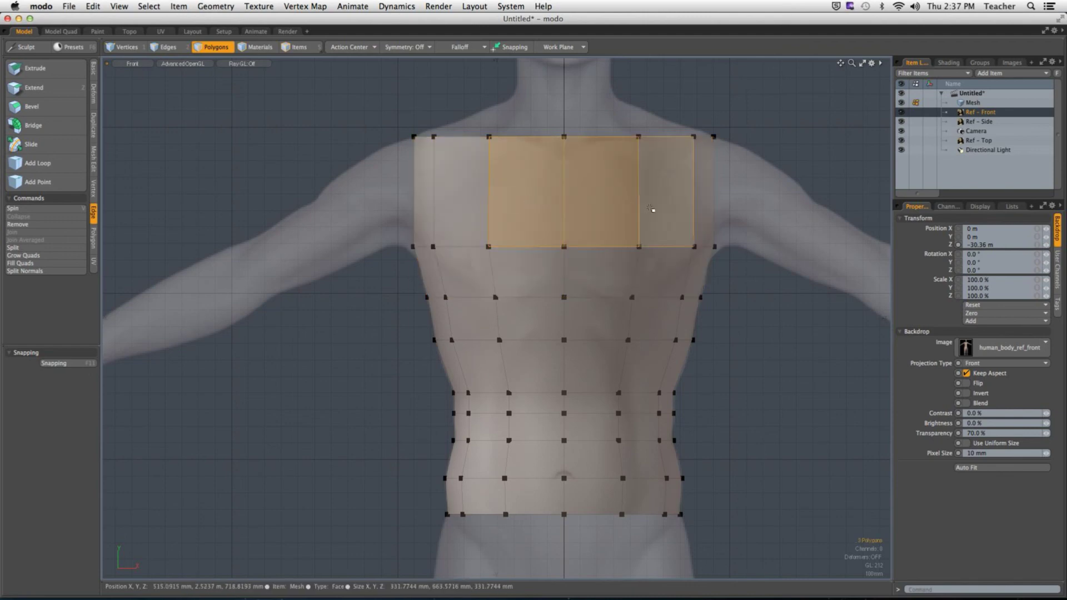
key("alt+c")
left_click(583, 204)
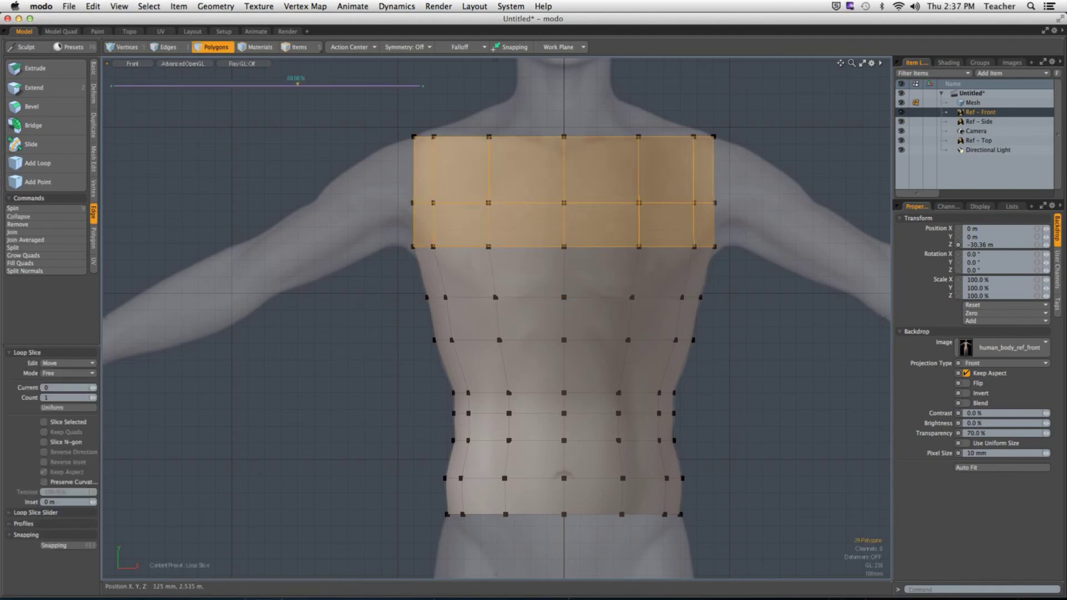
left_click_drag(584, 203, 578, 192)
key("space")
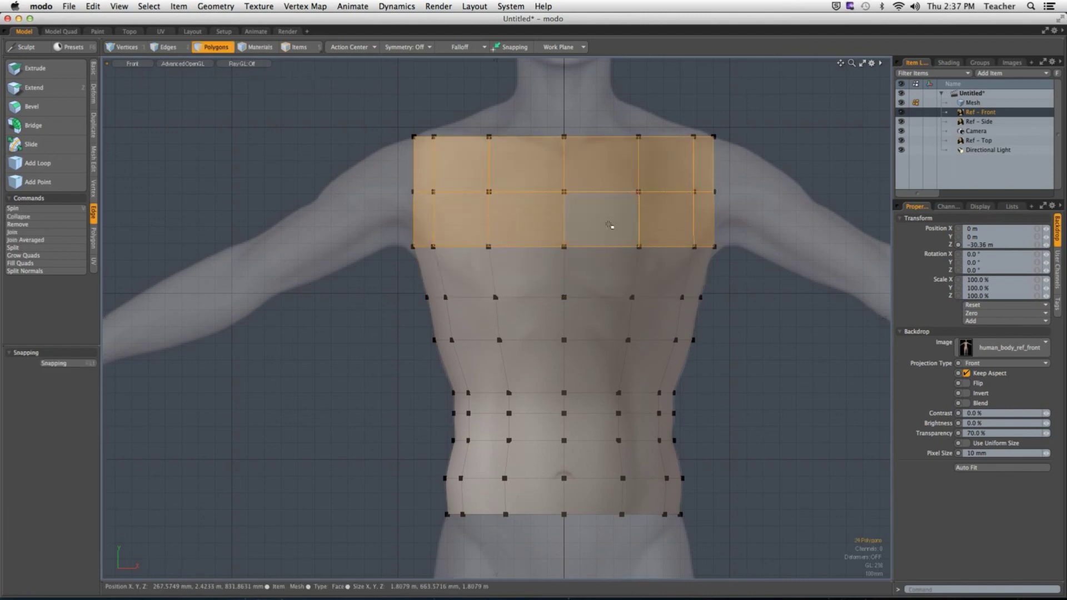
Scale the upper chest edge loop uniformly to 112% and clear the selection.
key("2")
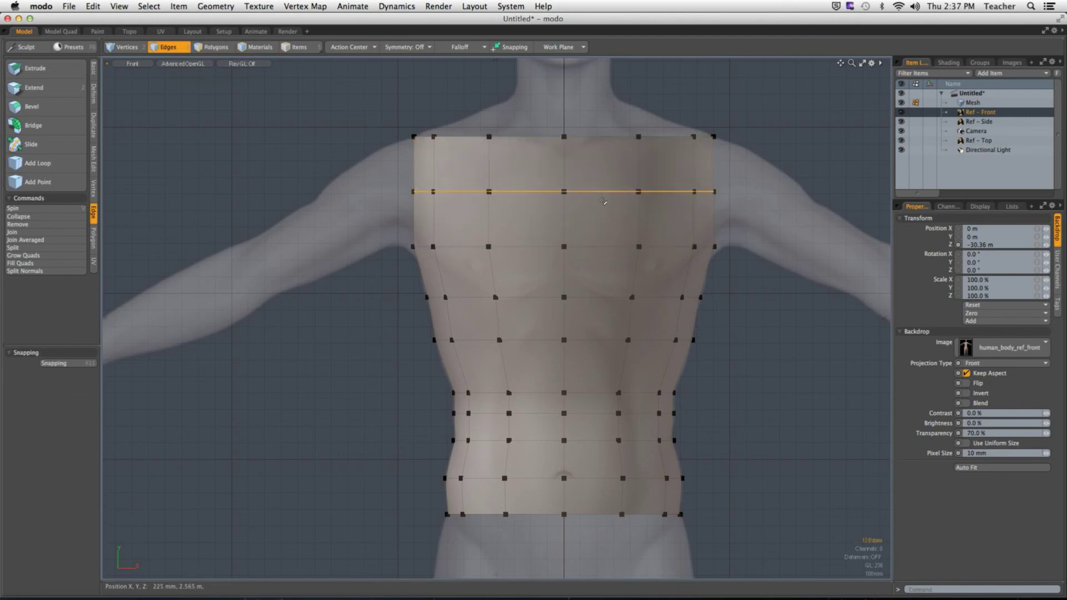
key("r")
left_click_drag(609, 200, 626, 200)
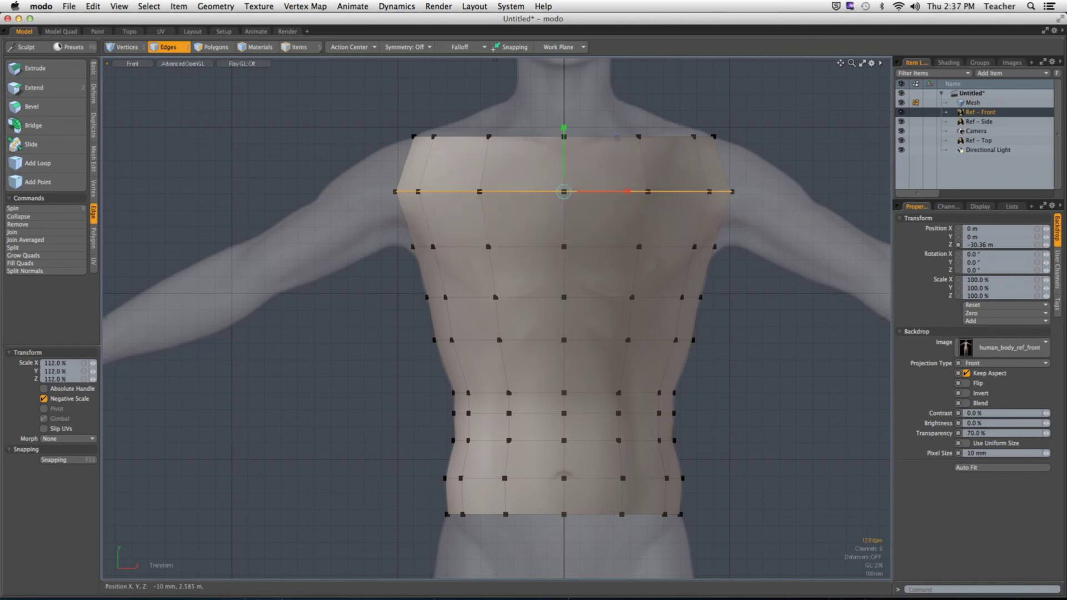
key("space")
left_click(767, 322)
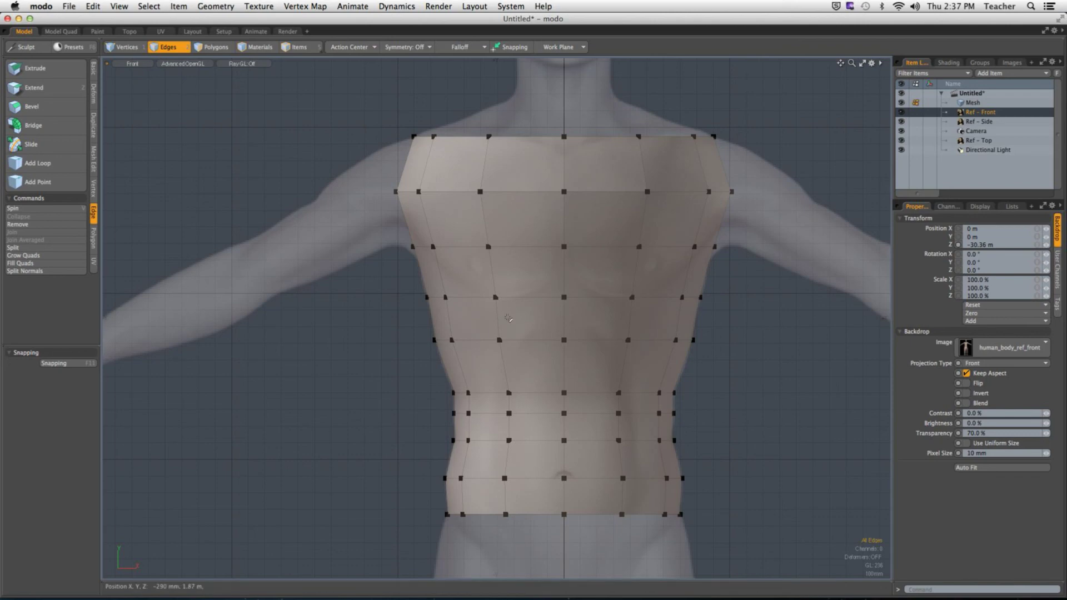
Inspect the torso block in perspective and compare it with the side reference in the right view.
key("ctrl+space")
left_click(519, 264)
left_click_drag(520, 262, 602, 284, "alt")
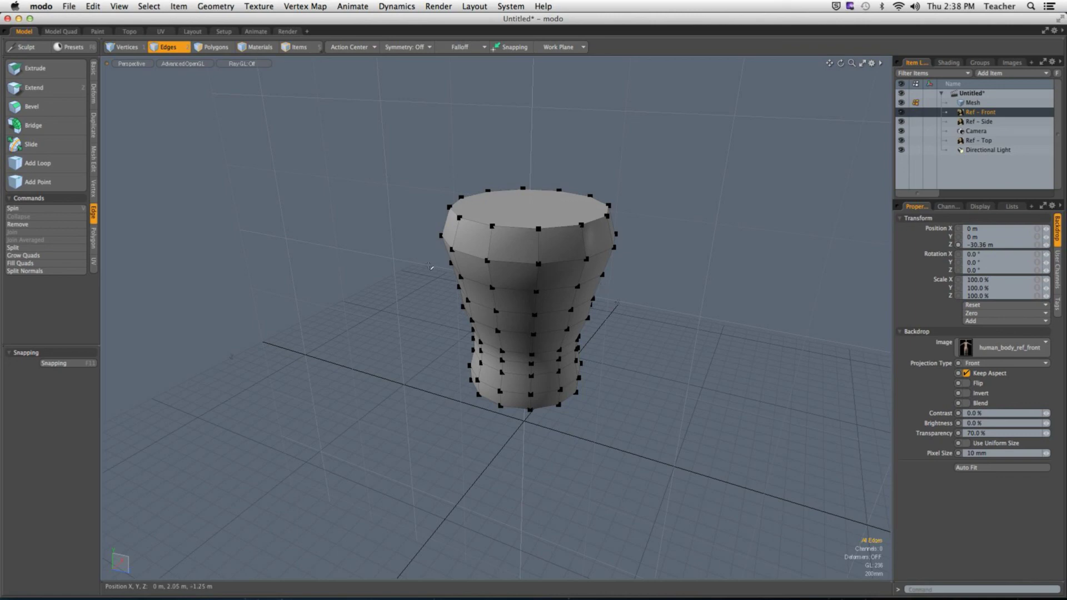
key("ctrl+space")
left_click(581, 266)
left_click_drag(571, 271, 564, 257, "alt+shift")
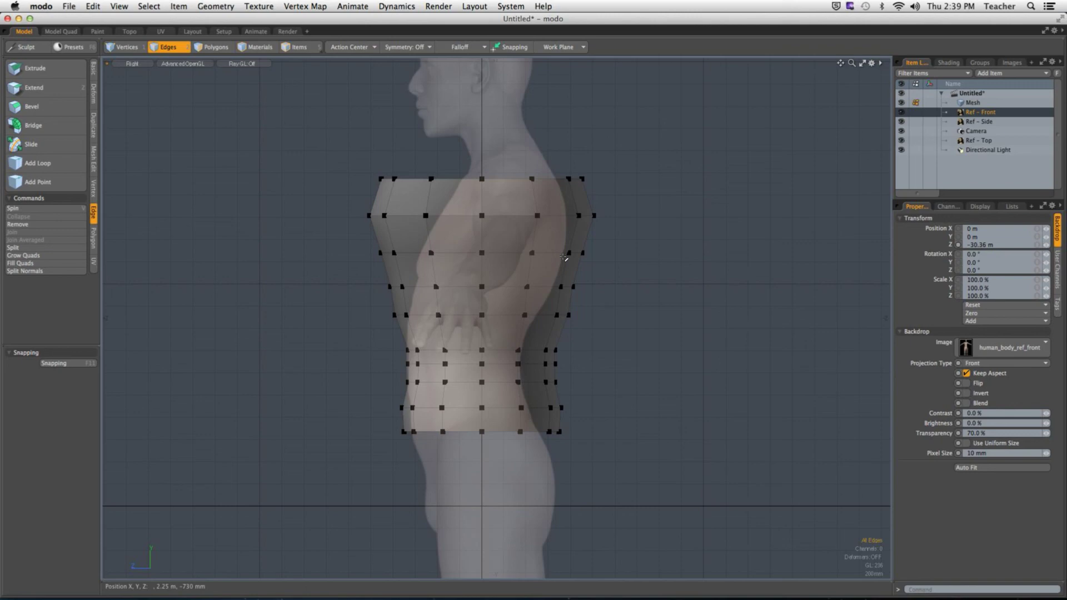
scroll(410, 335, "up", 5)
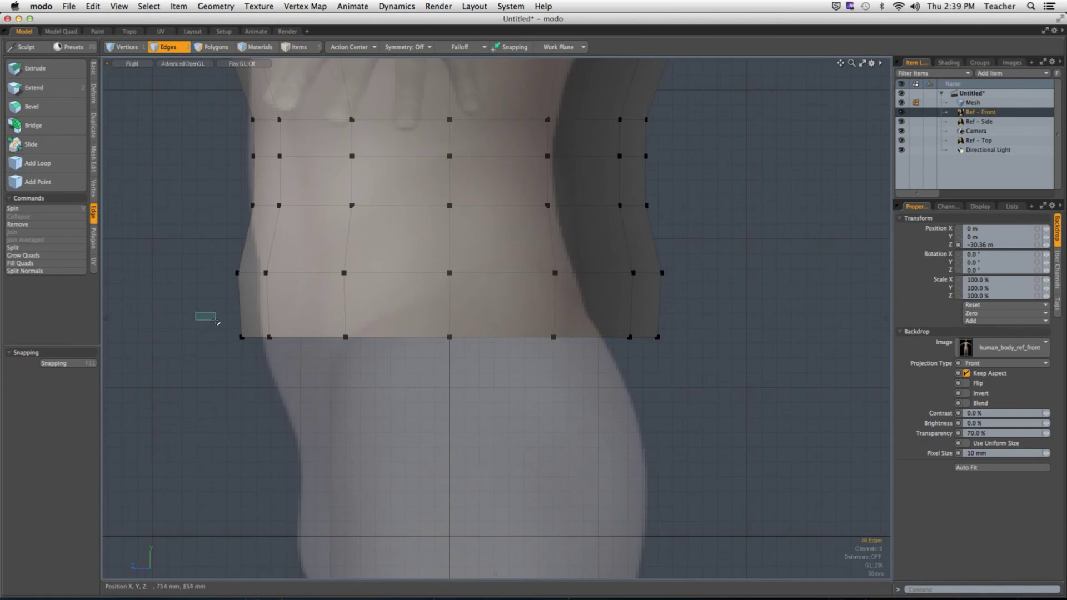
Select the bottom edge loop in the right view and move it 186 mm in Z so its rear end meets the back outline.
right_click_drag(196, 312, 735, 364)
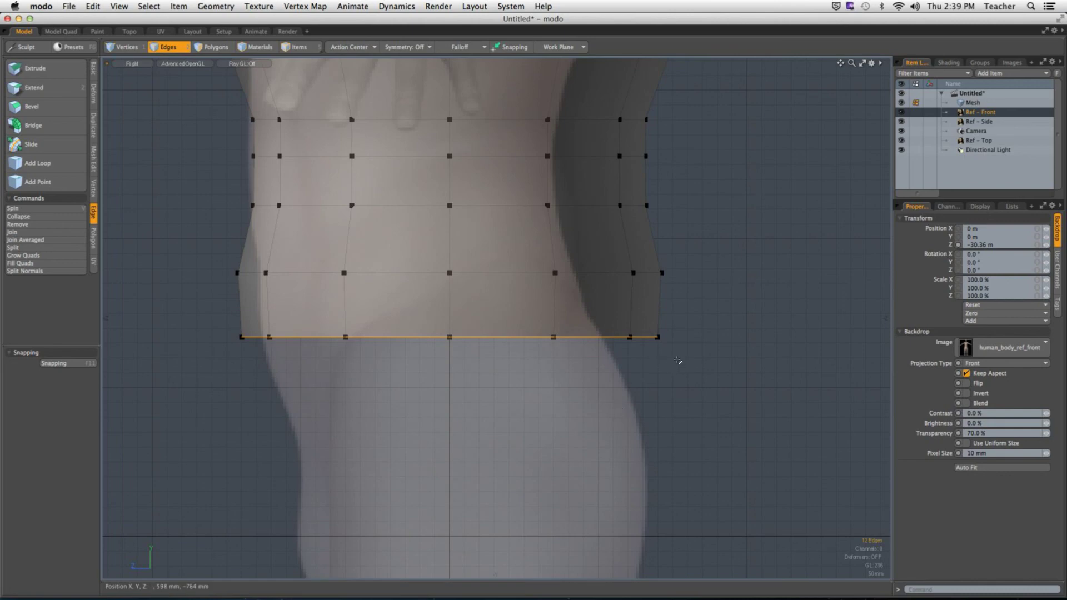
scroll(678, 361, "up", 5)
key("1")
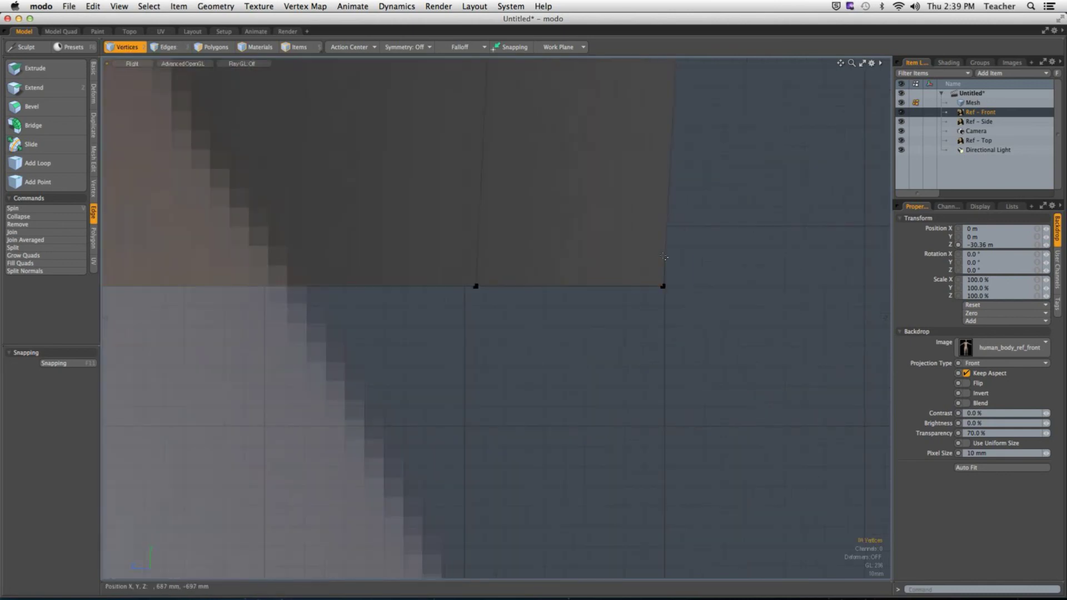
left_click(663, 287)
scroll(663, 286, "down", 5)
left_click_drag(571, 332, 586, 336, "alt+shift")
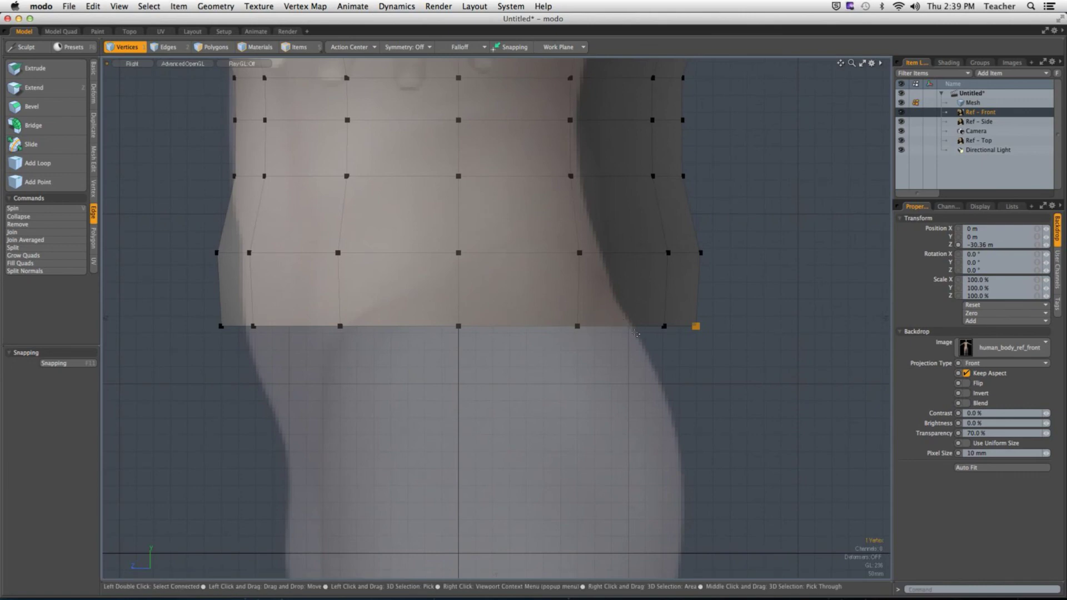
key("2")
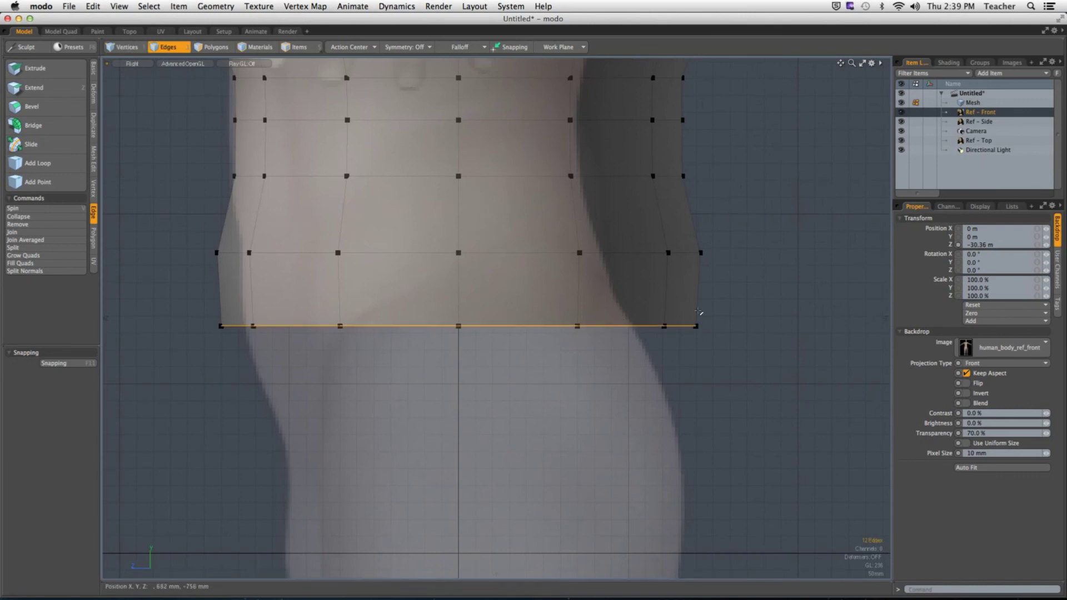
key("w")
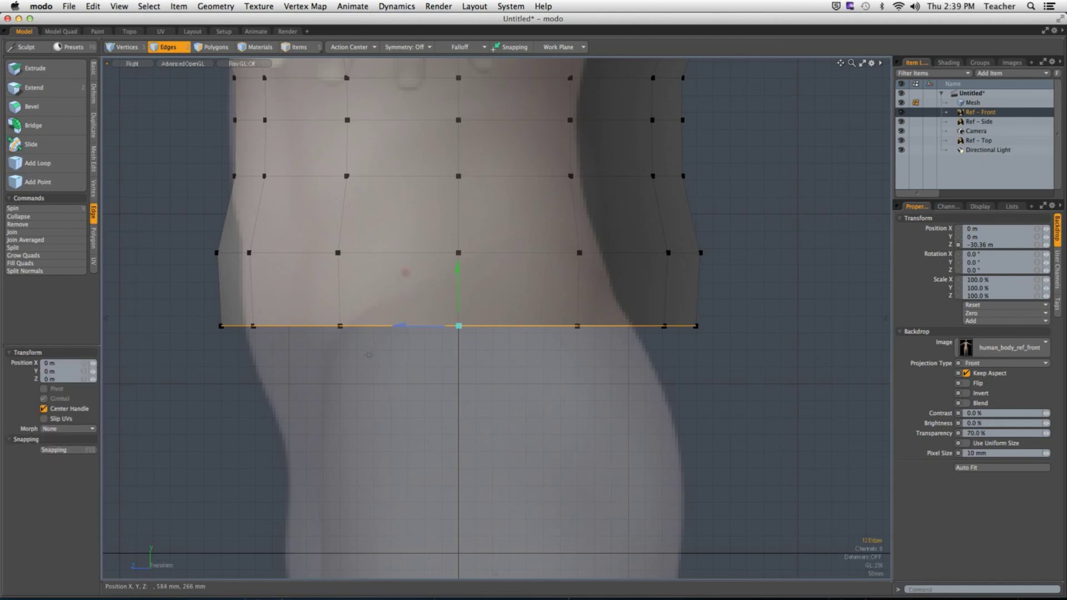
left_click_drag(407, 332, 345, 332)
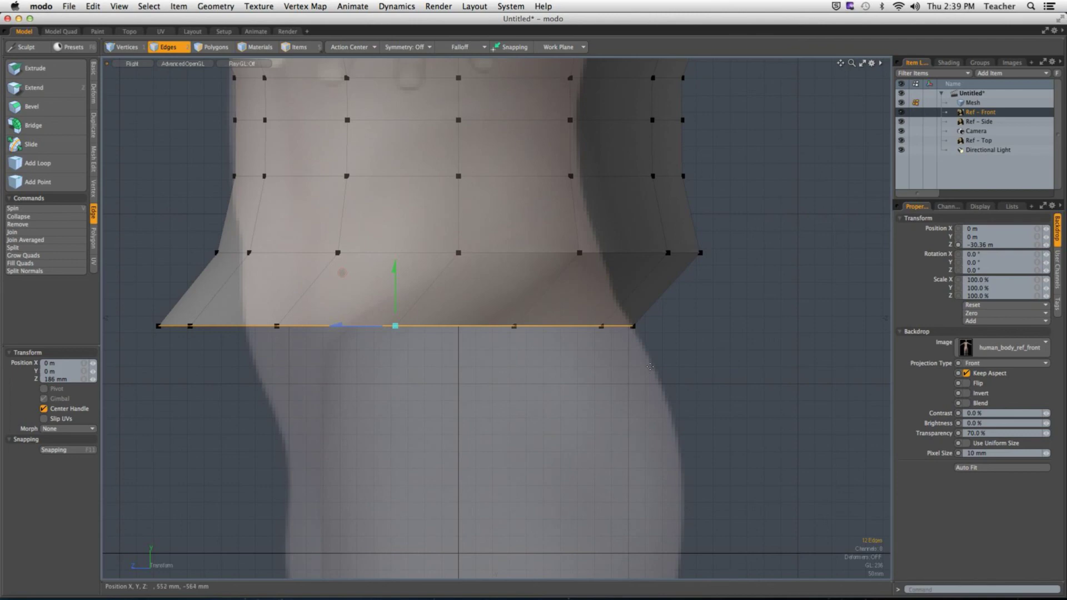
key("space")
Move the second edge loop from the bottom 294 mm in Z so its rear end meets the back outline.
key("Up")
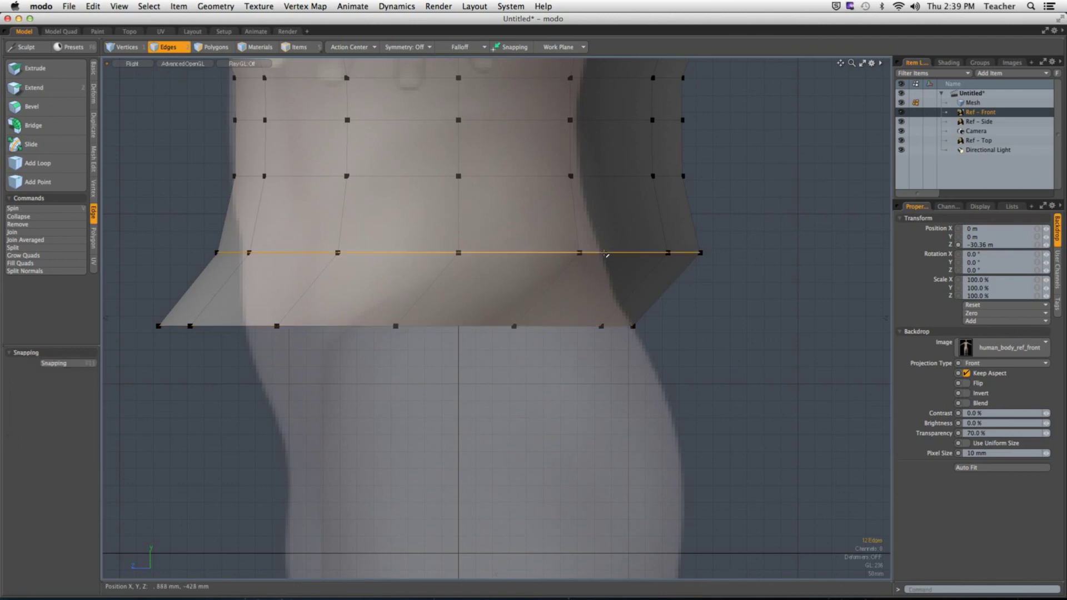
scroll(645, 367, "down", 2)
key("w")
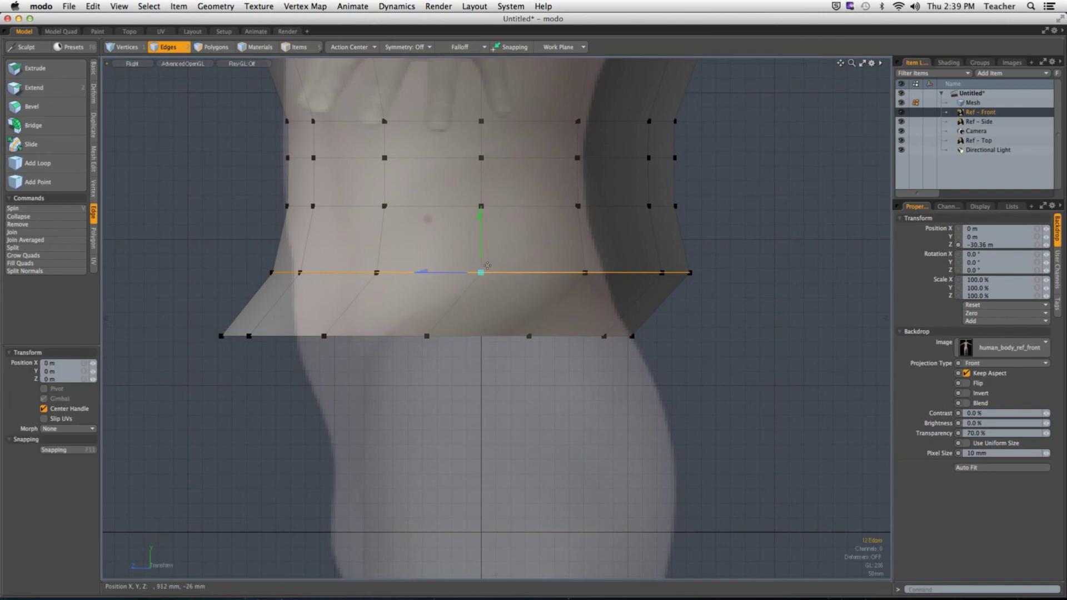
left_click_drag(461, 273, 332, 272)
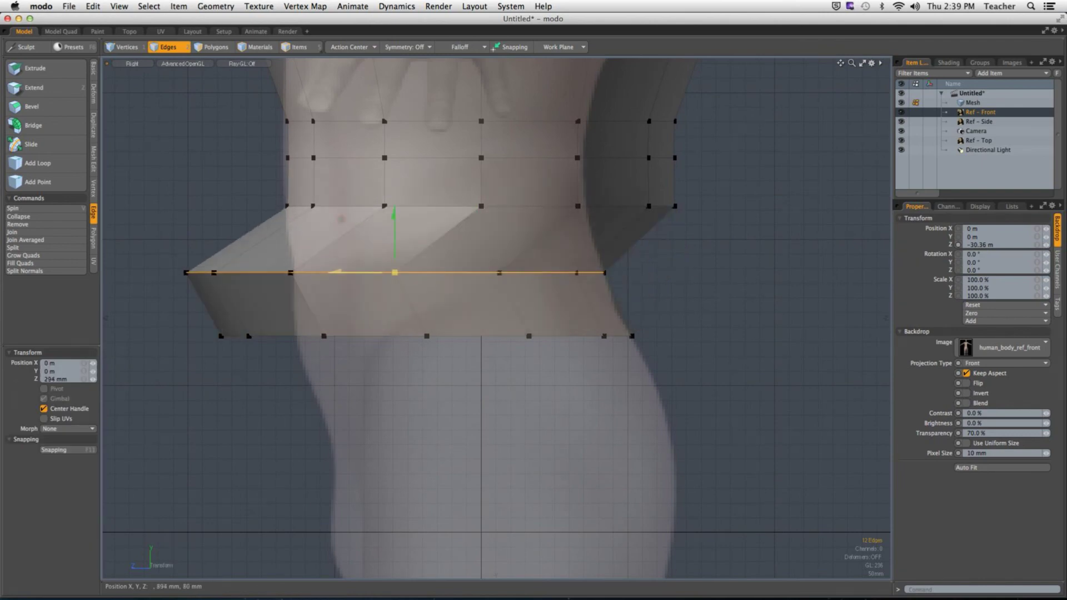
key("space")
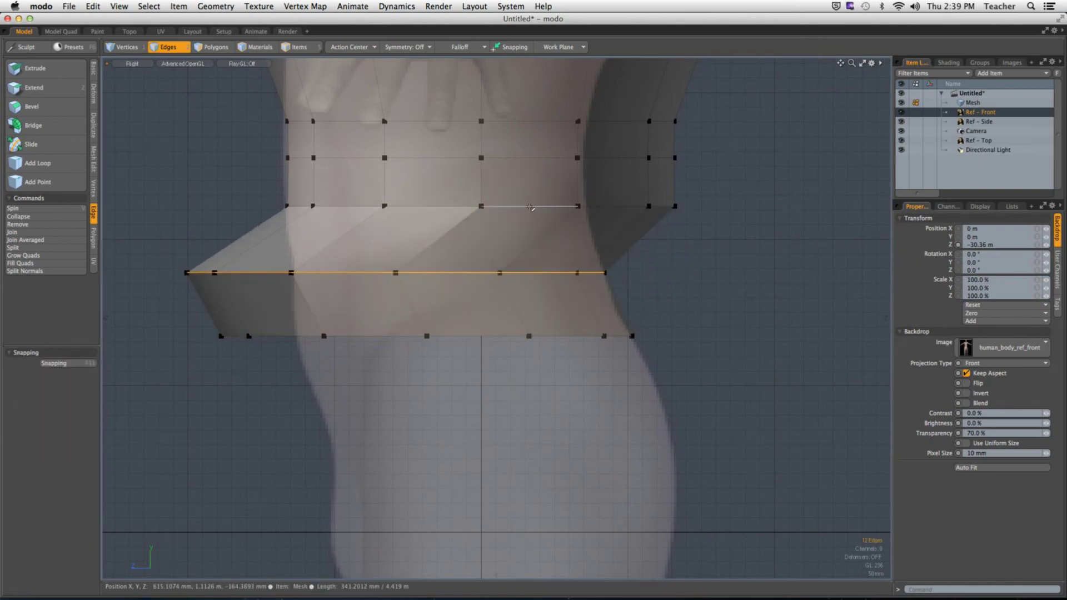
Move the third edge loop from the bottom forward along Z until its rear end meets the lower back.
key("Up")
key("w")
left_click_drag(517, 227, 429, 228)
key("space")
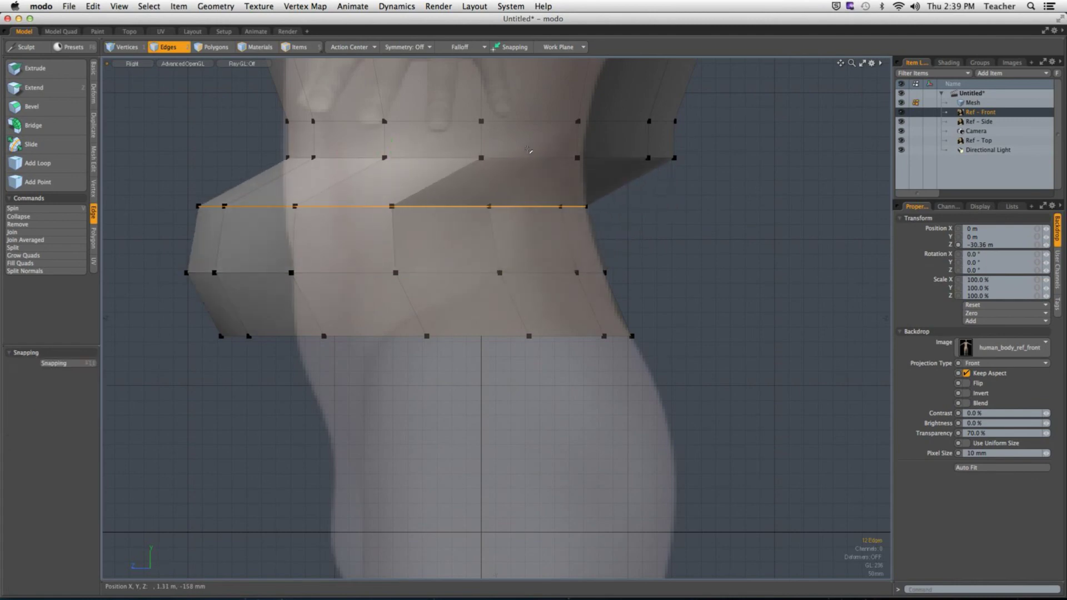
Move the middle waist edge loop, fourth from the bottom, forward along Z to the reference's lower back.
key("Up")
key("w")
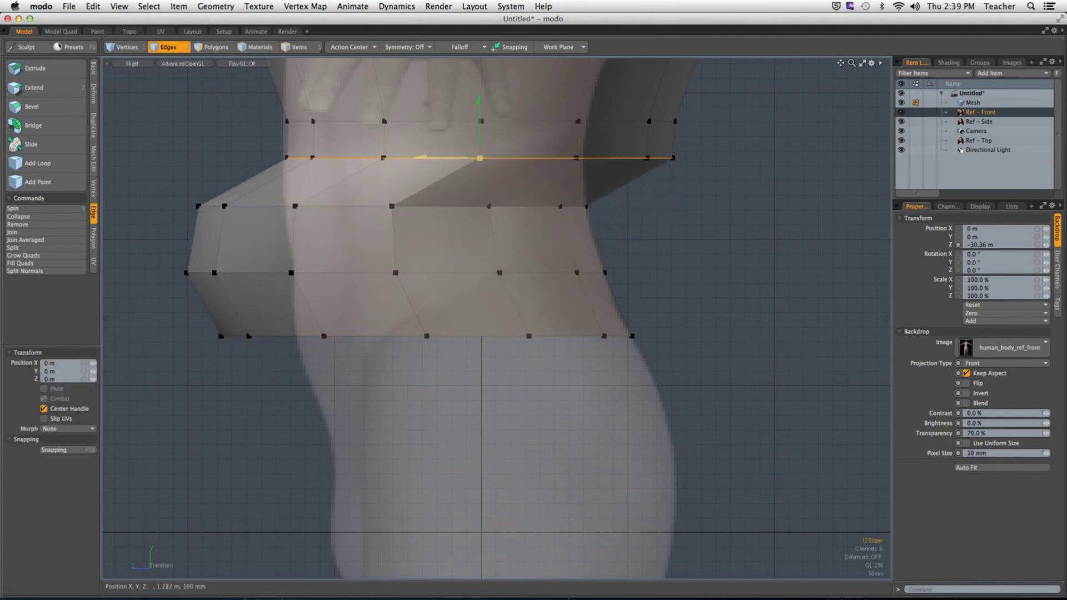
left_click_drag(481, 158, 388, 158)
key("space")
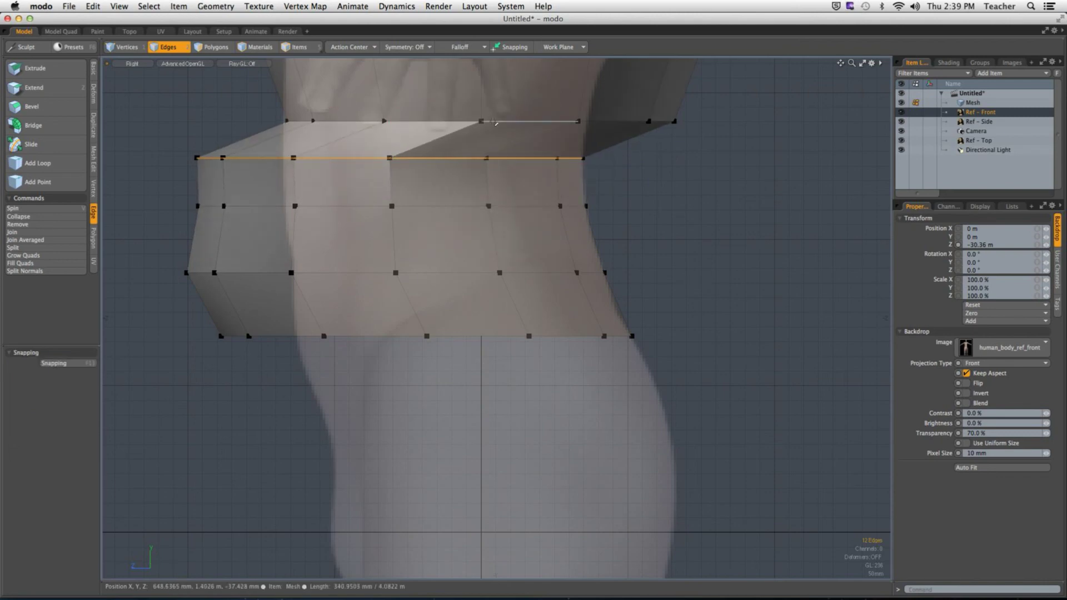
Move the upper waist edge loop, fifth from the bottom, forward along Z to the back outline and deselect it.
key("Up")
key("w")
left_click_drag(481, 122, 391, 121)
key("space")
left_click(623, 134)
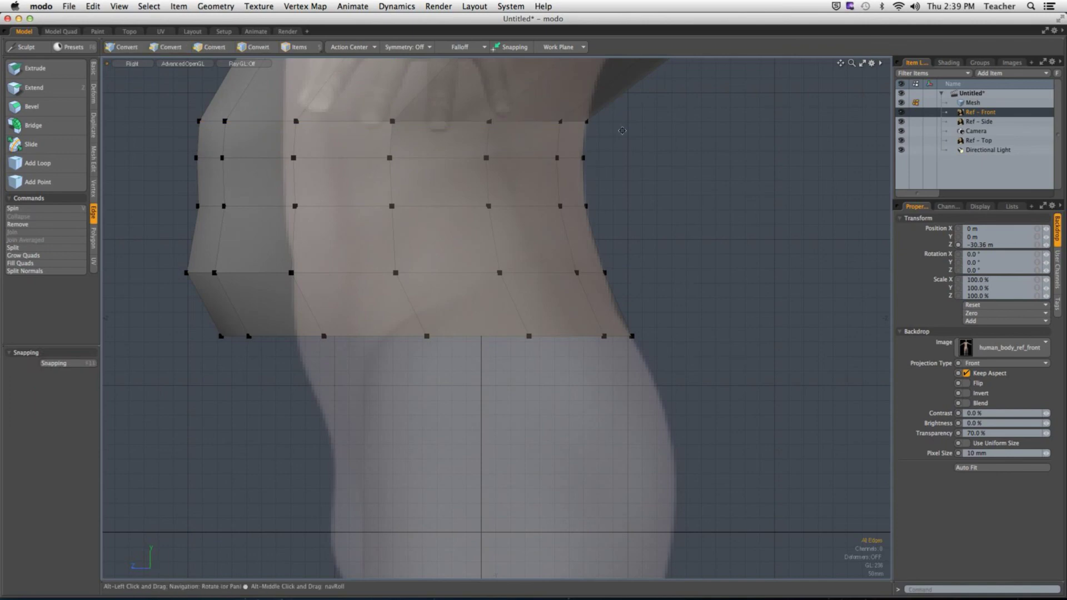
Select the rib edge loop above the waist and move it forward along Z to the back outline.
left_click_drag(623, 135, 622, 300, "alt+shift")
double_click(639, 193)
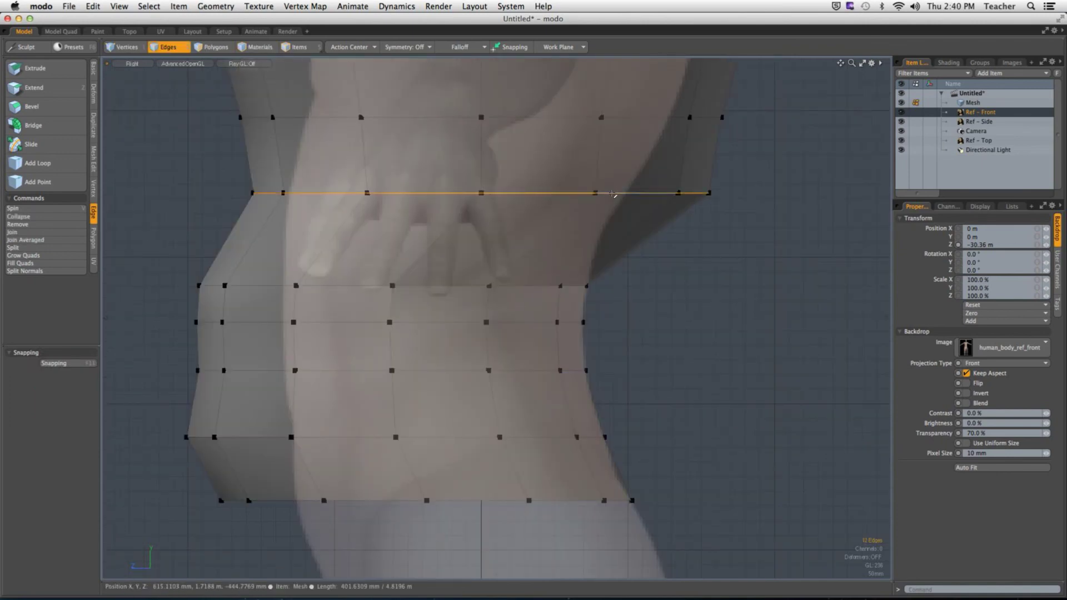
key("w")
left_click_drag(421, 193, 339, 193)
key("space")
left_click(577, 239)
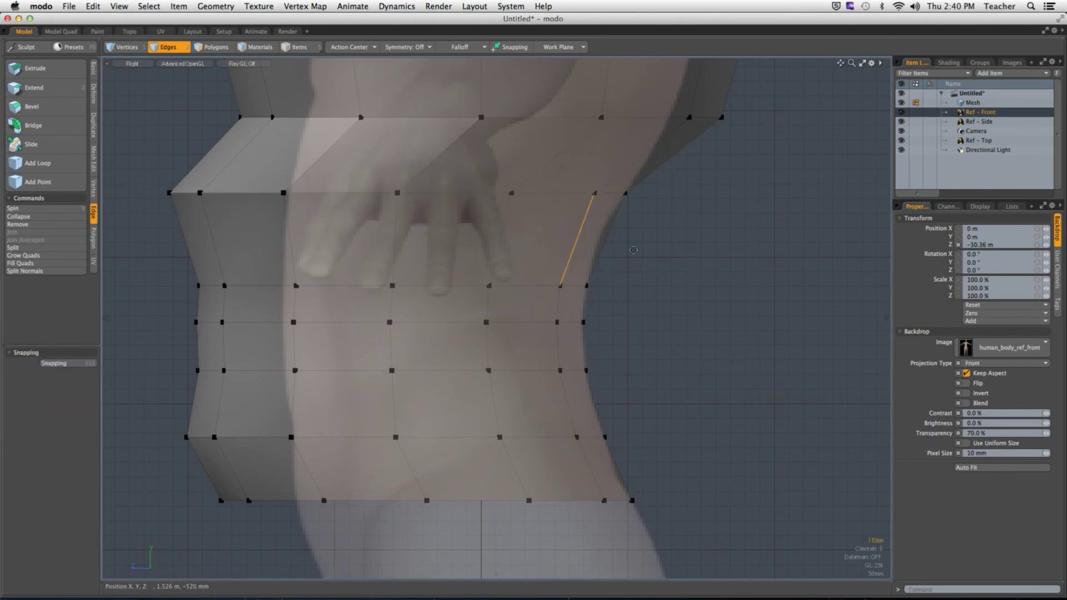
scroll(623, 250, "up", 2)
left_click(556, 278)
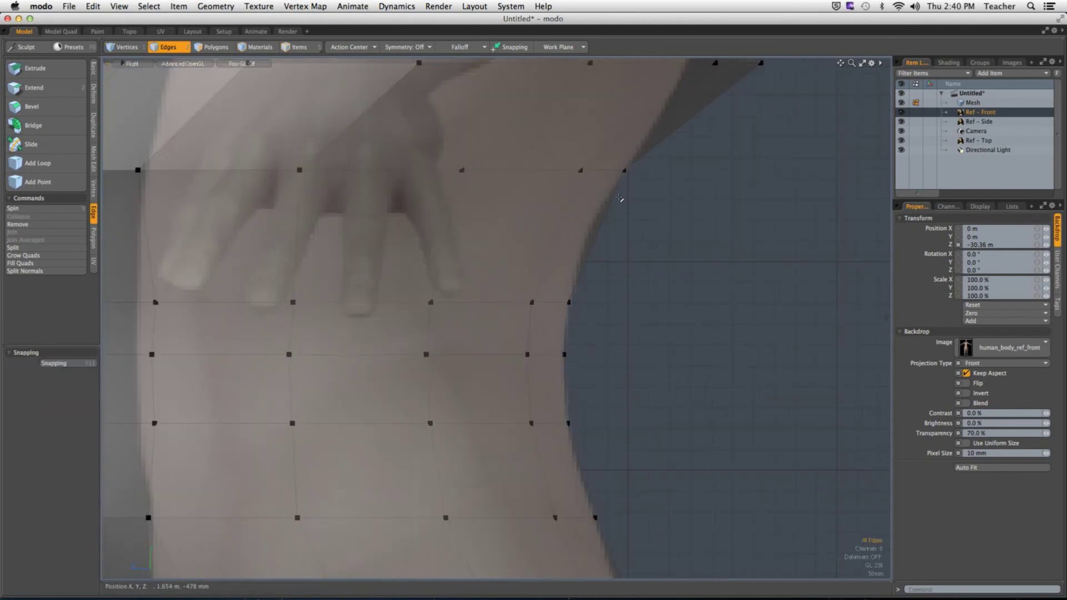
double_click(521, 301)
double_click(558, 170, "shift")
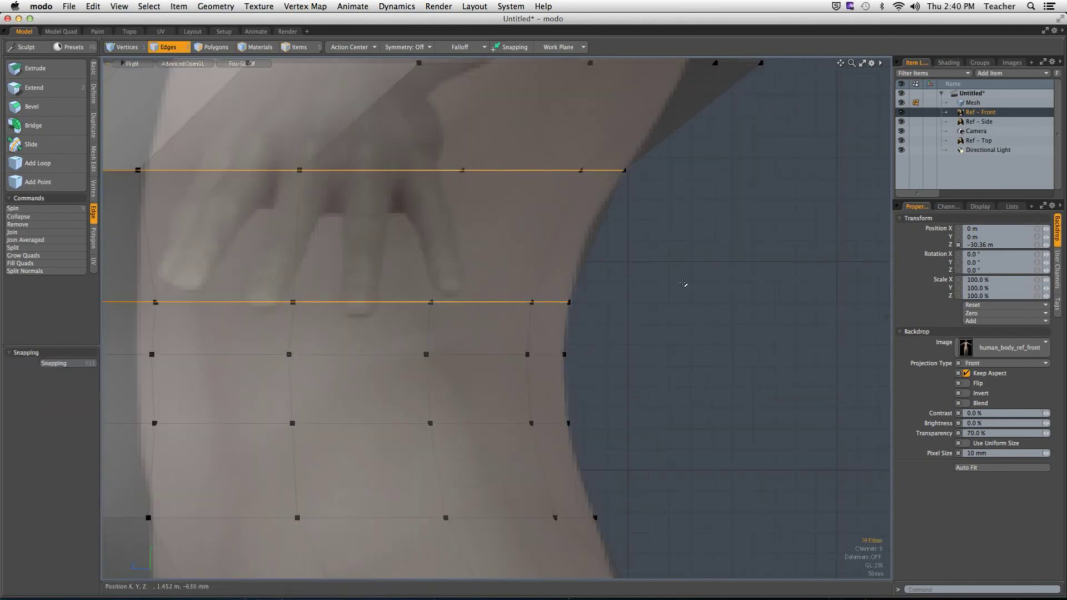
left_click(651, 281)
Select the ring of polygons between the upper waist and rib loops and loop slice around its middle.
key("3")
left_click_drag(396, 260, 590, 264)
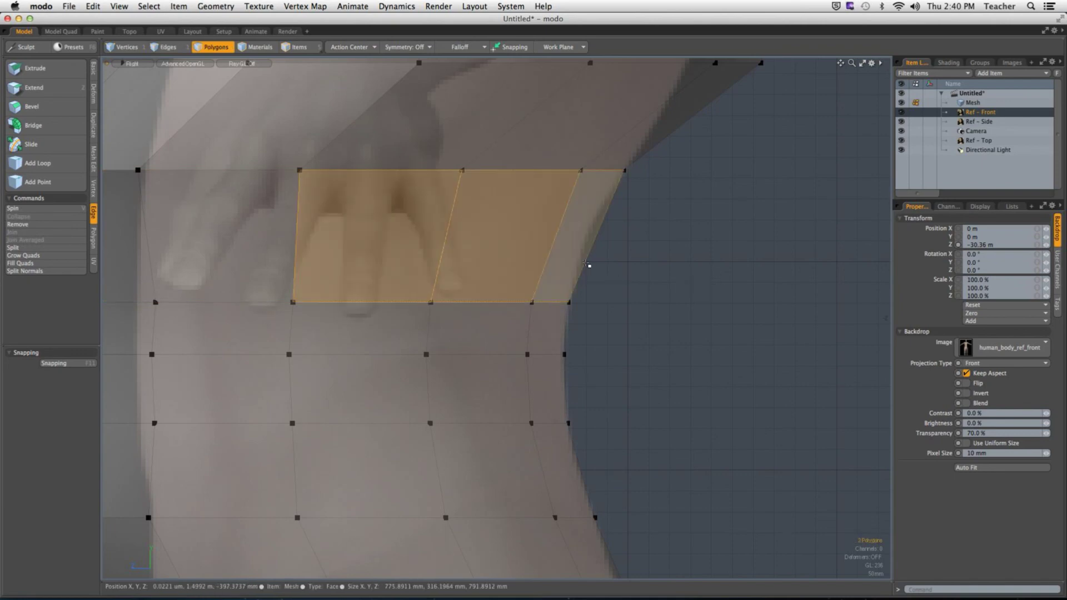
key("l")
key("alt+c")
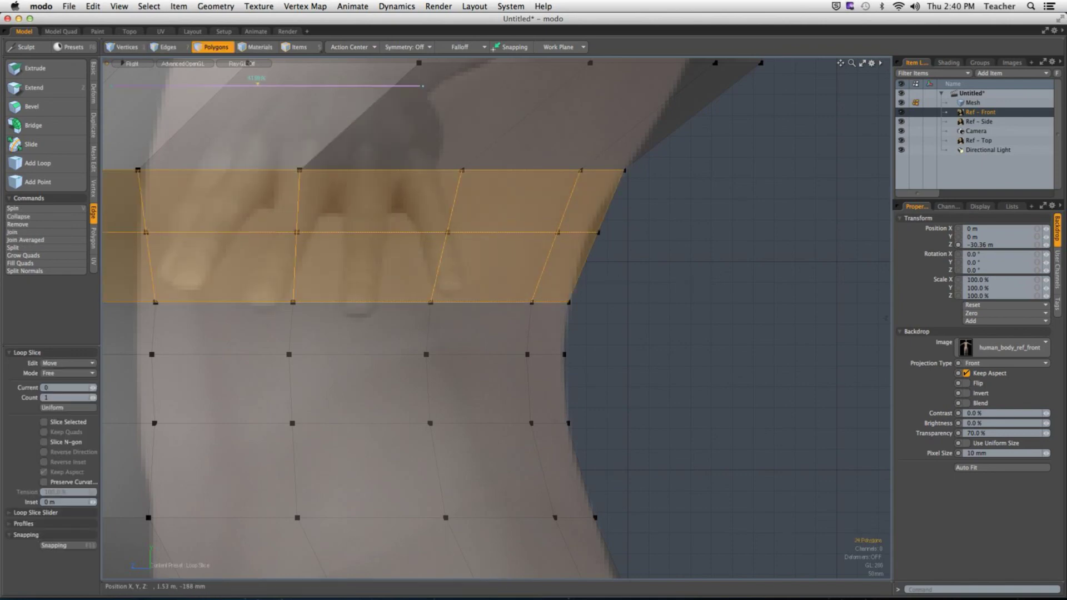
Move the newly sliced edge loop in the lower back about 22 mm along Z to follow the reference's back contour.
key("space")
left_click(644, 267)
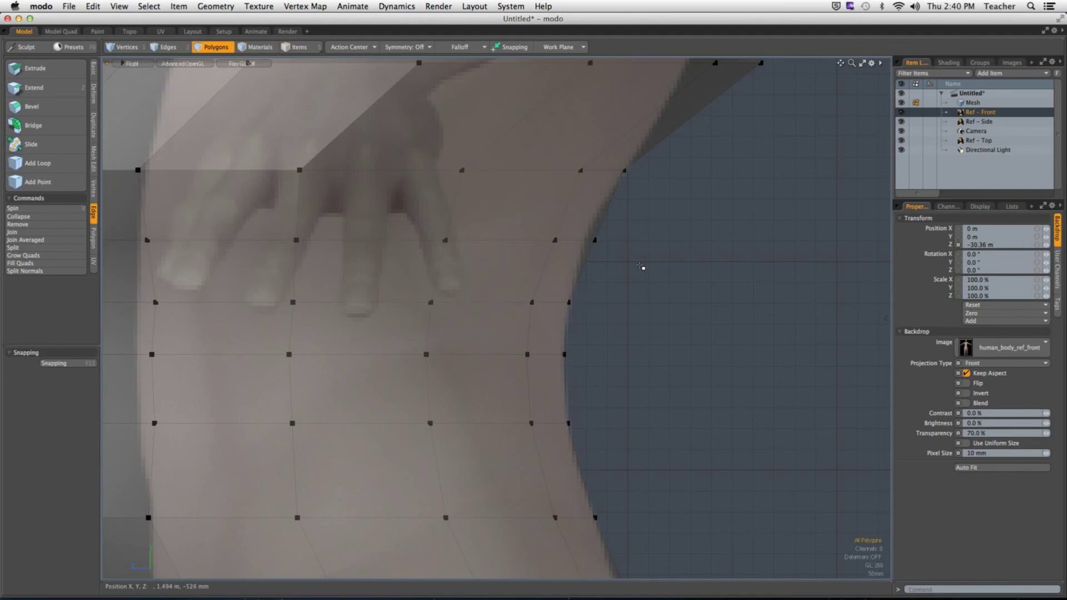
key("2")
double_click(548, 240)
key("w")
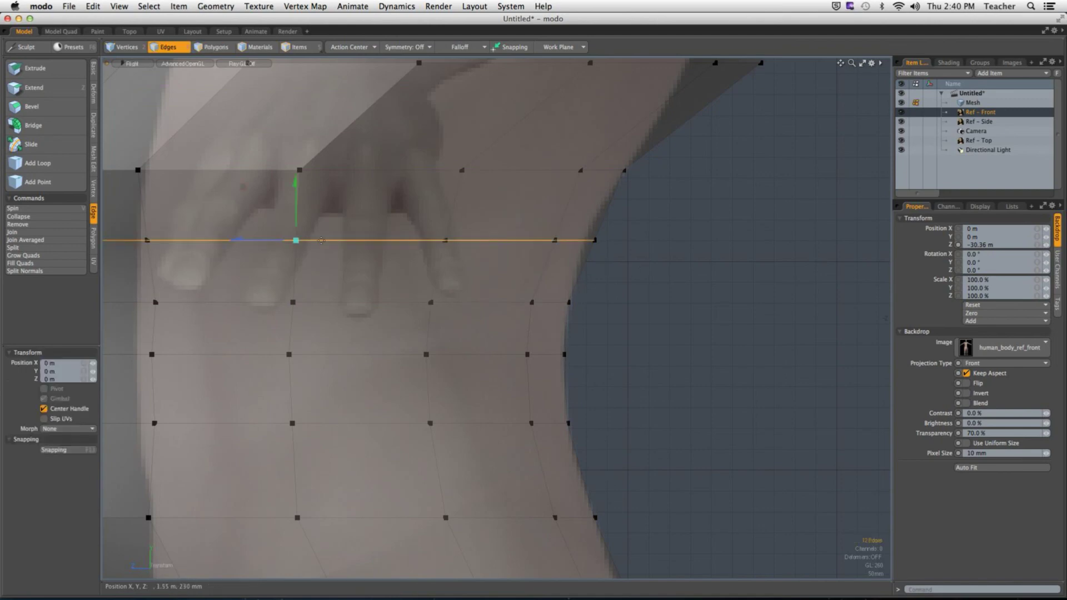
left_click_drag(299, 248, 291, 249)
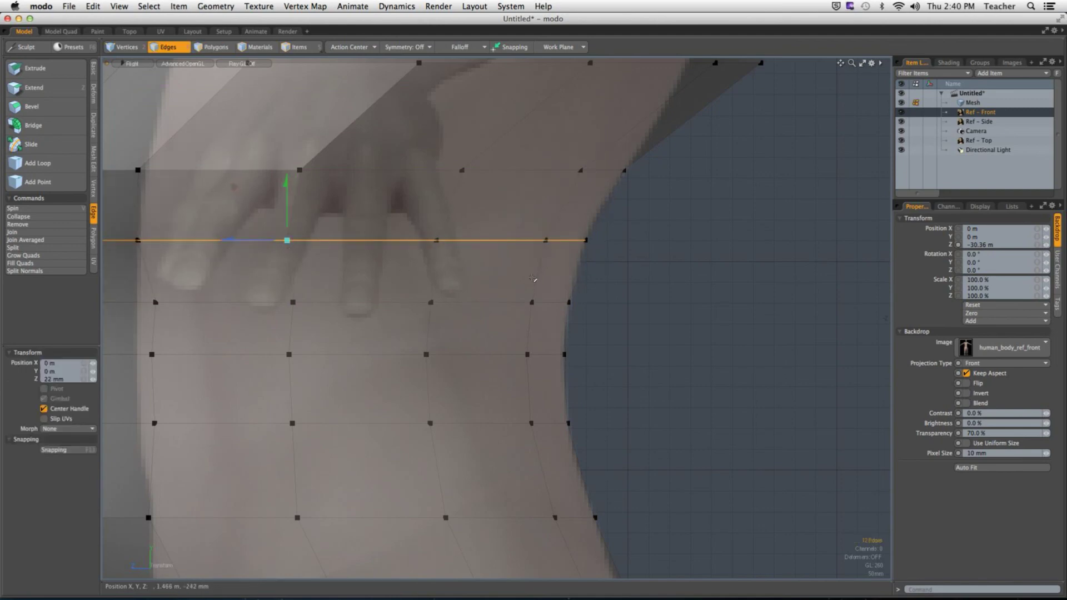
key("space")
left_click(650, 279)
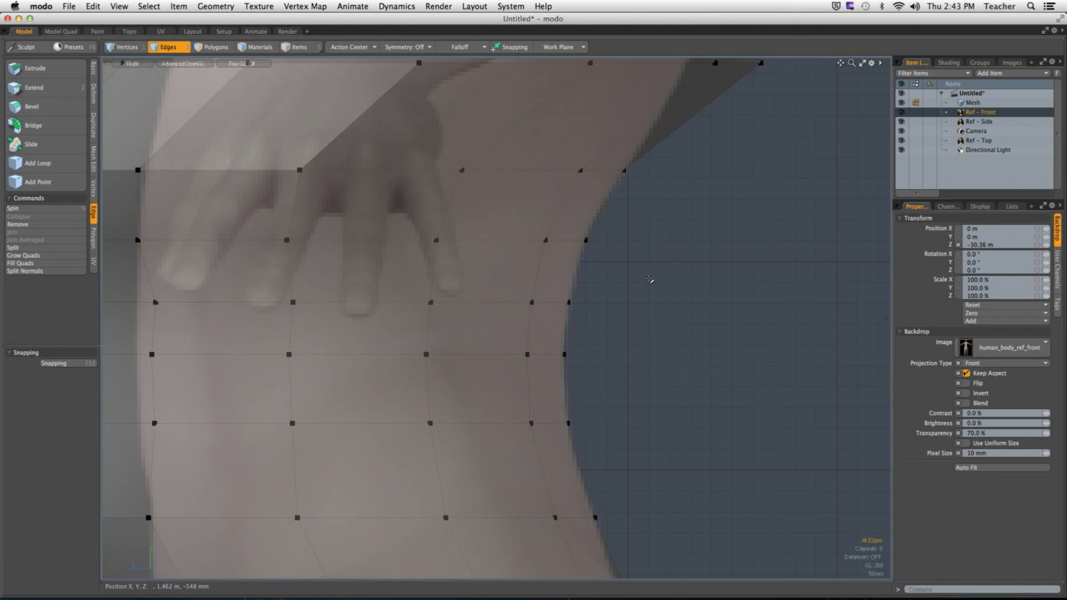
Move the fourth edge loop from the top of the torso about 190 mm forward along Z to meet the back outline.
scroll(649, 278, "down", 5)
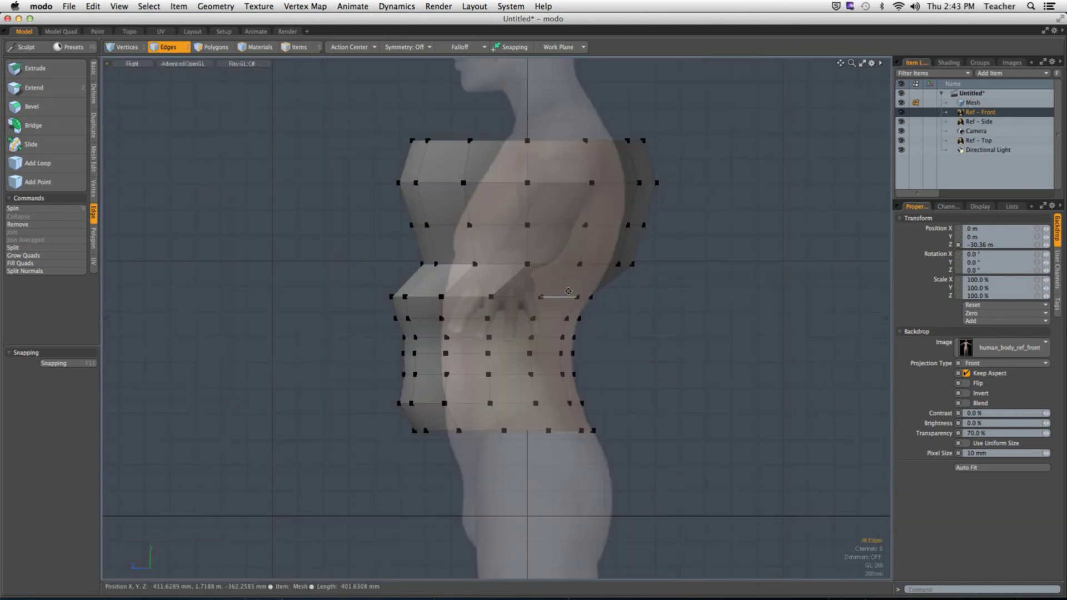
scroll(626, 309, "up", 3)
double_click(663, 267)
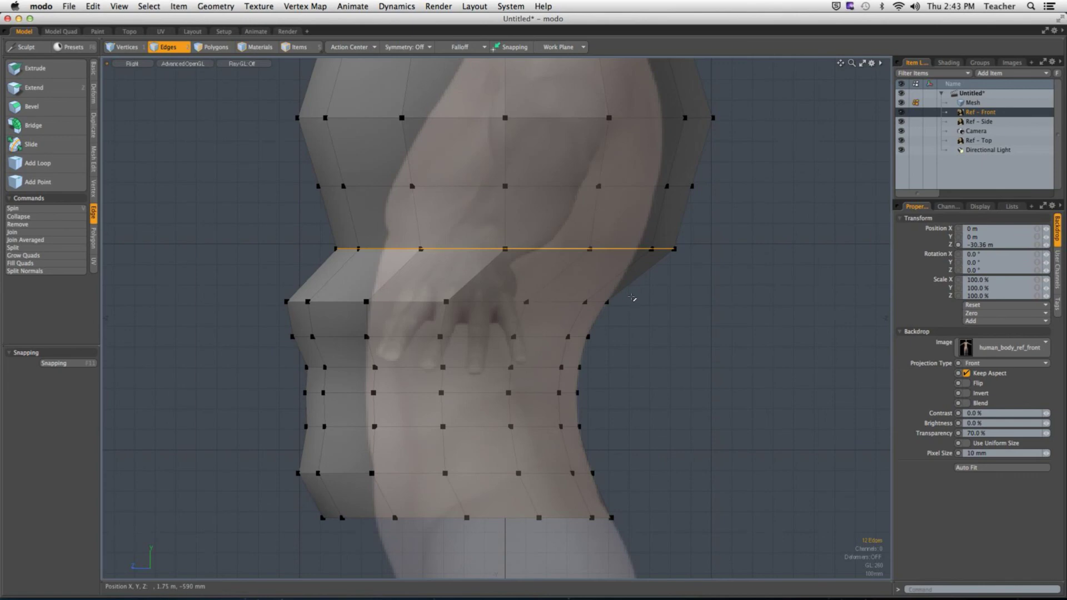
key("w")
left_click_drag(449, 250, 413, 251)
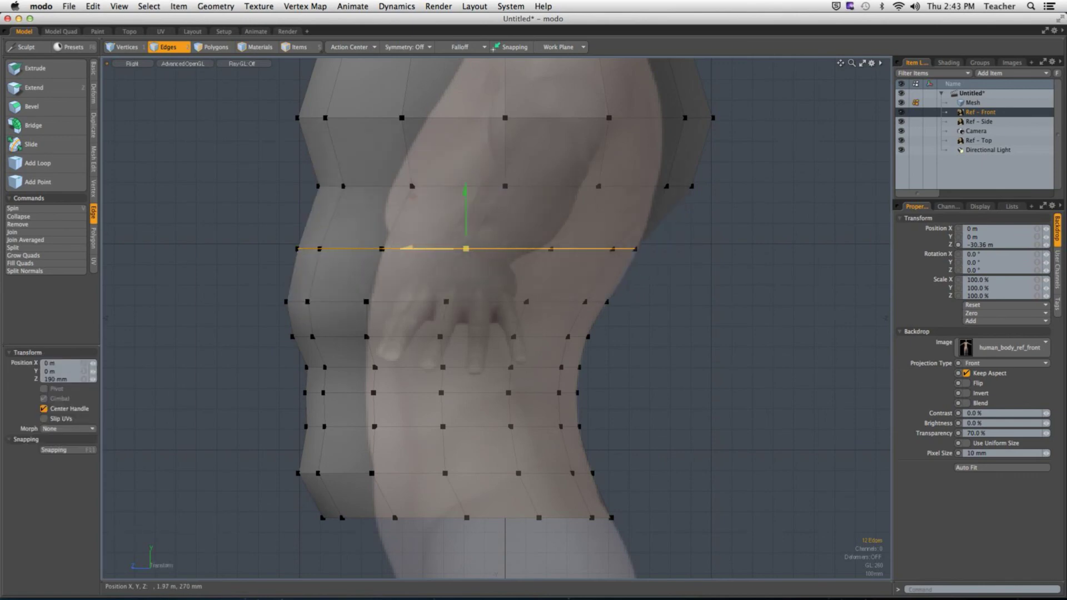
key("space")
Slice a new edge loop through the polygon ring just below the repositioned mid-back loop.
key("3")
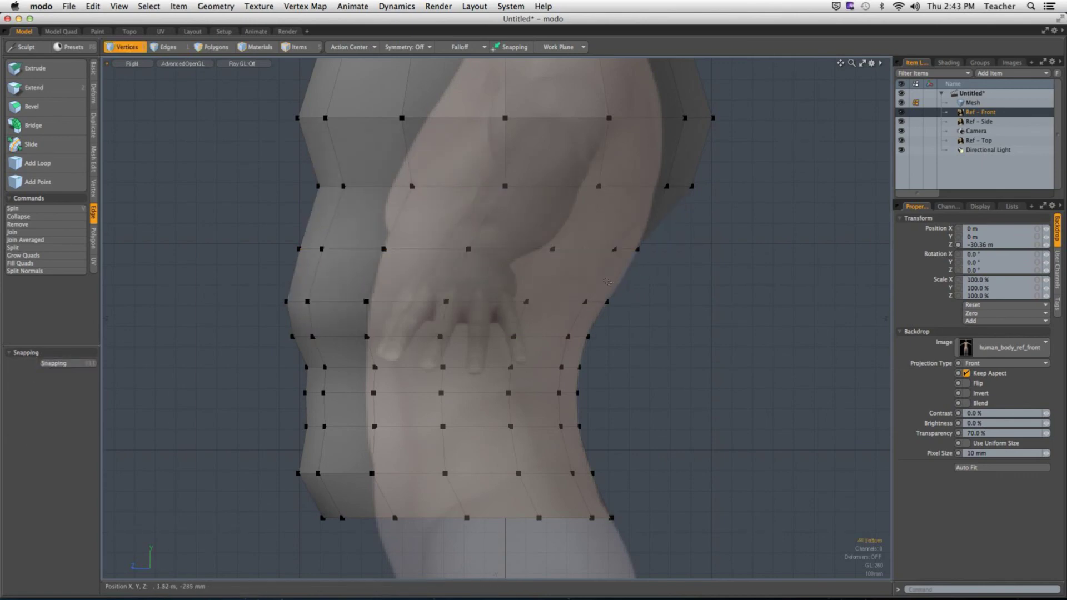
key("2")
key("3")
left_click_drag(527, 272, 583, 274)
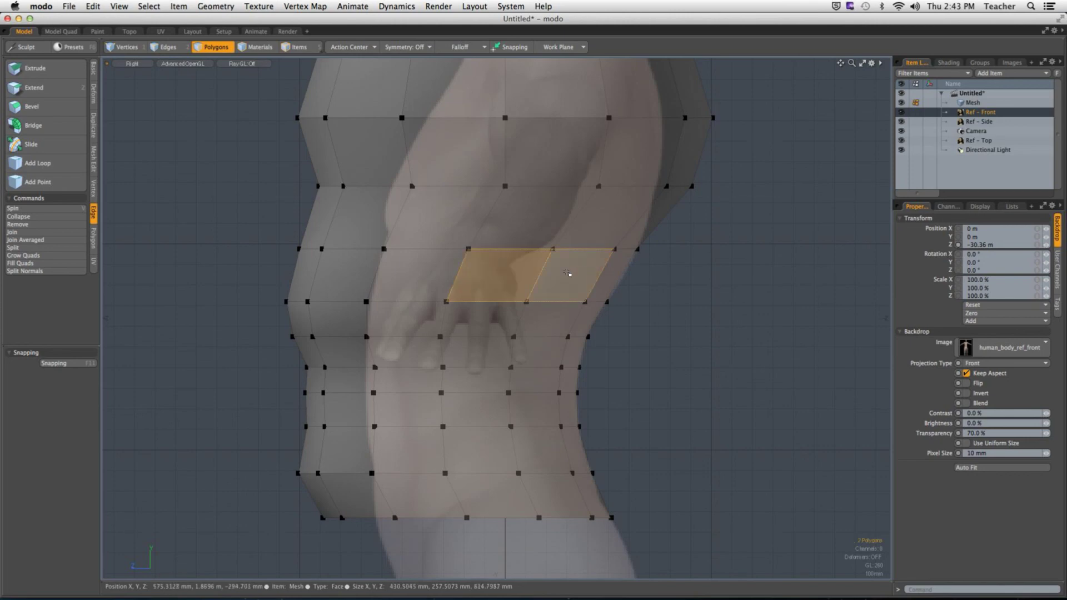
key("alt+c")
key("space")
left_click(658, 282)
scroll(650, 289, "up", 3)
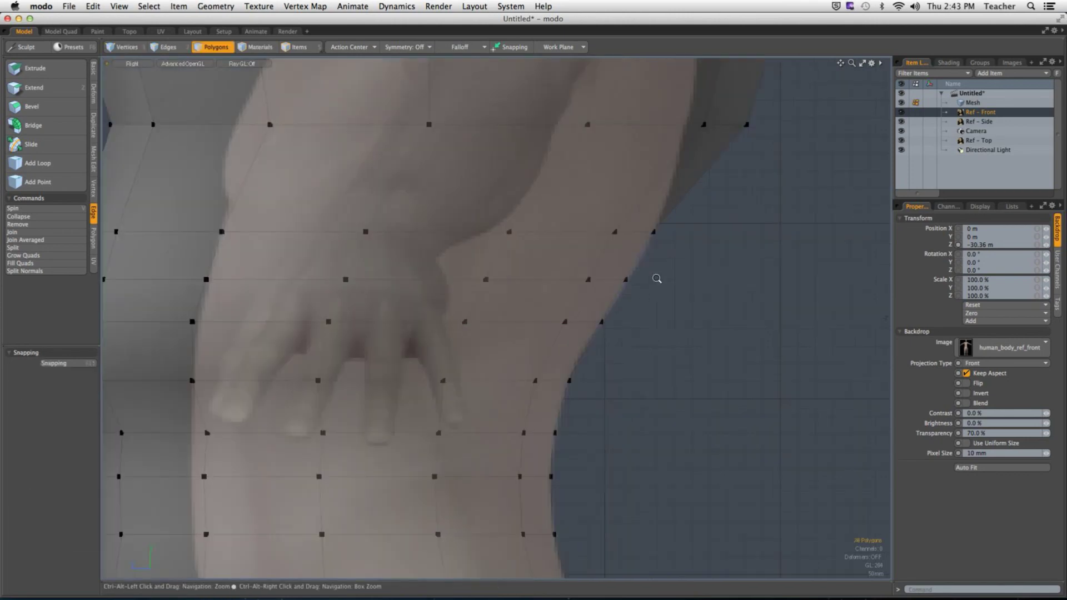
Select the new mid-back edge loop and move it about -10 mm along Z to fit the back contour.
key("2")
double_click(602, 281, "shift")
double_click(601, 280)
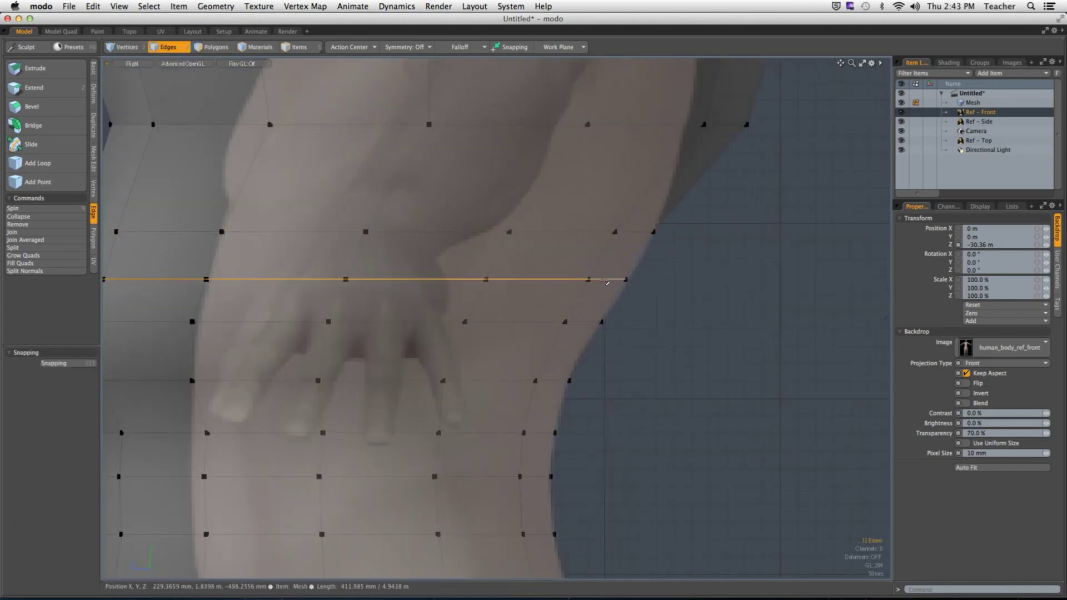
key("w")
left_click_drag(312, 277, 315, 277)
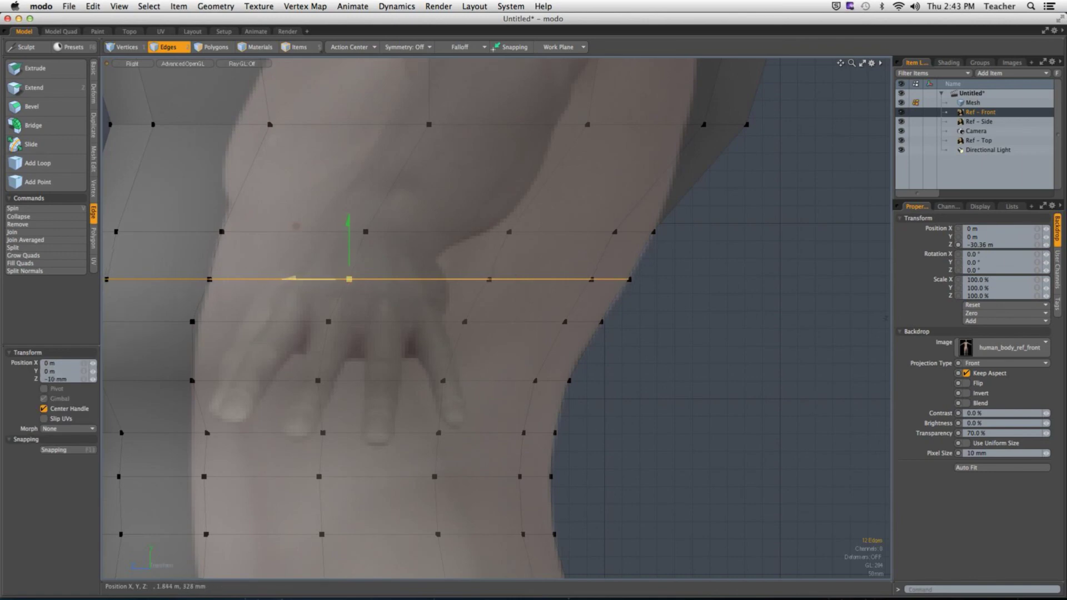
key("space")
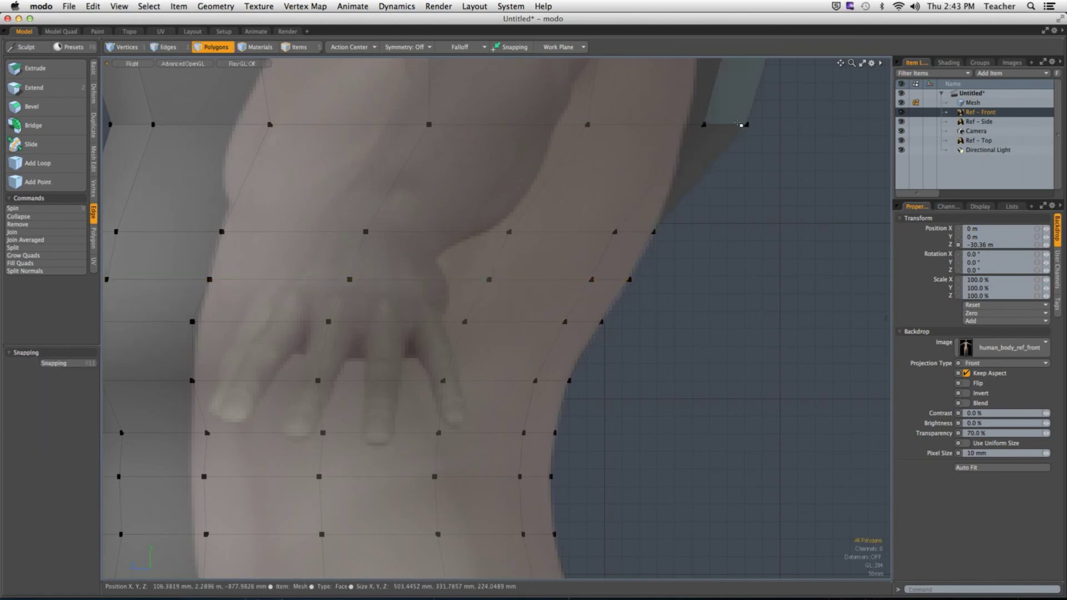
Move the third edge loop from the top of the torso about 185 mm forward along Z to the back outline.
double_click(738, 124)
scroll(738, 124, "down", 3)
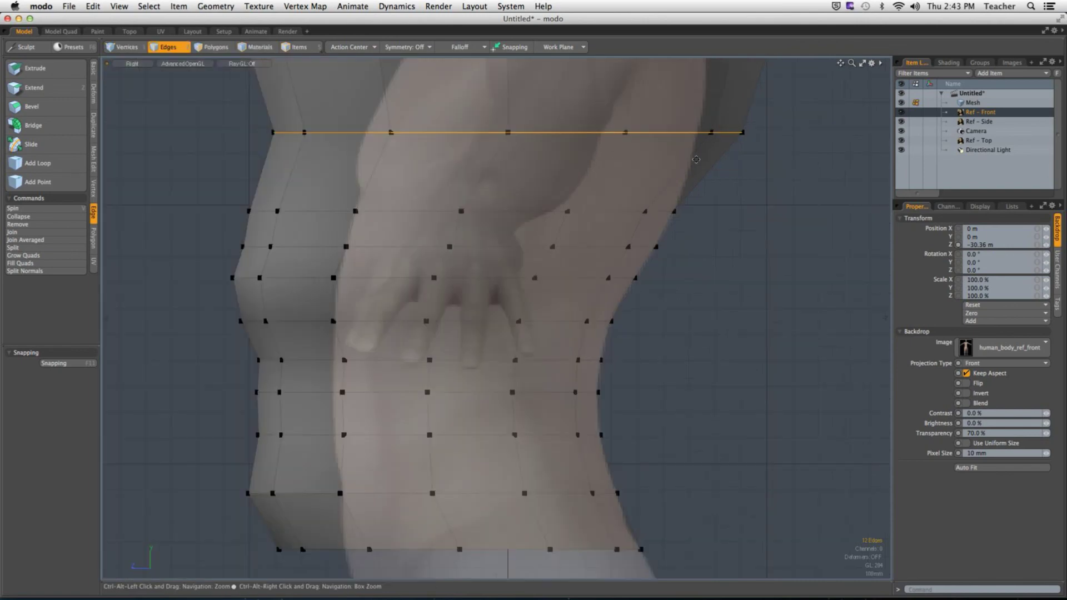
left_click_drag(445, 129, 400, 167, "alt+shift")
key("w")
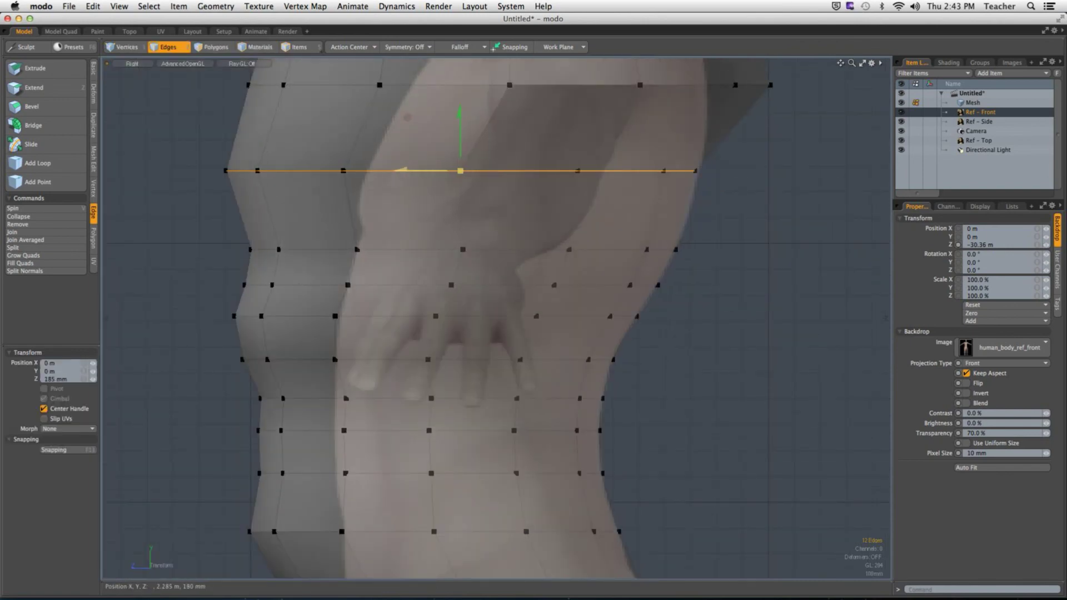
key("space")
Slice a new edge loop through the polygon ring directly below the third loop from the top.
key("3")
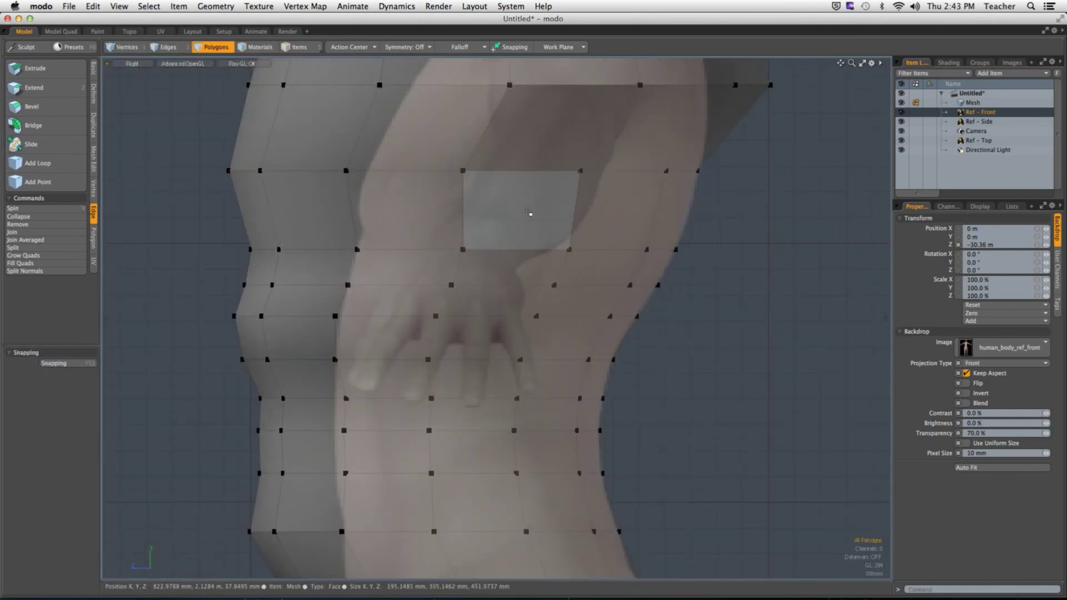
left_click_drag(532, 214, 656, 216)
key("l")
Select the new loop below the third torso loop, nudge it along Z to fit the back curve, and deselect it.
key("2")
double_click(575, 214)
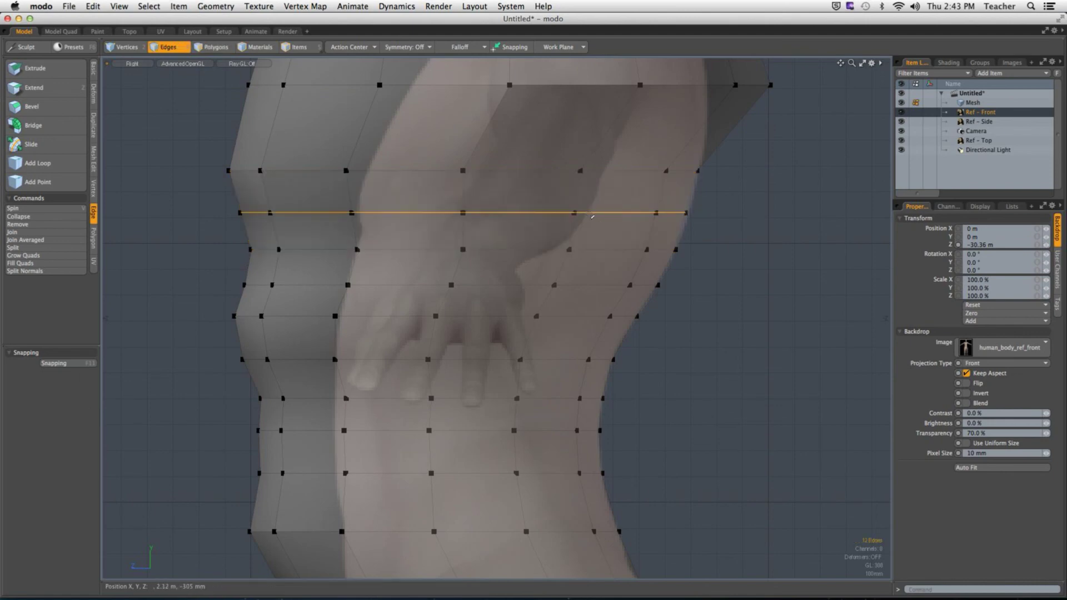
key("w")
left_click_drag(470, 216, 474, 217)
key("space")
left_click(764, 147)
Move the second edge loop from the top of the torso forward along Z until its rear edge meets the upper back outline.
left_click_drag(764, 148, 760, 212, "alt+shift")
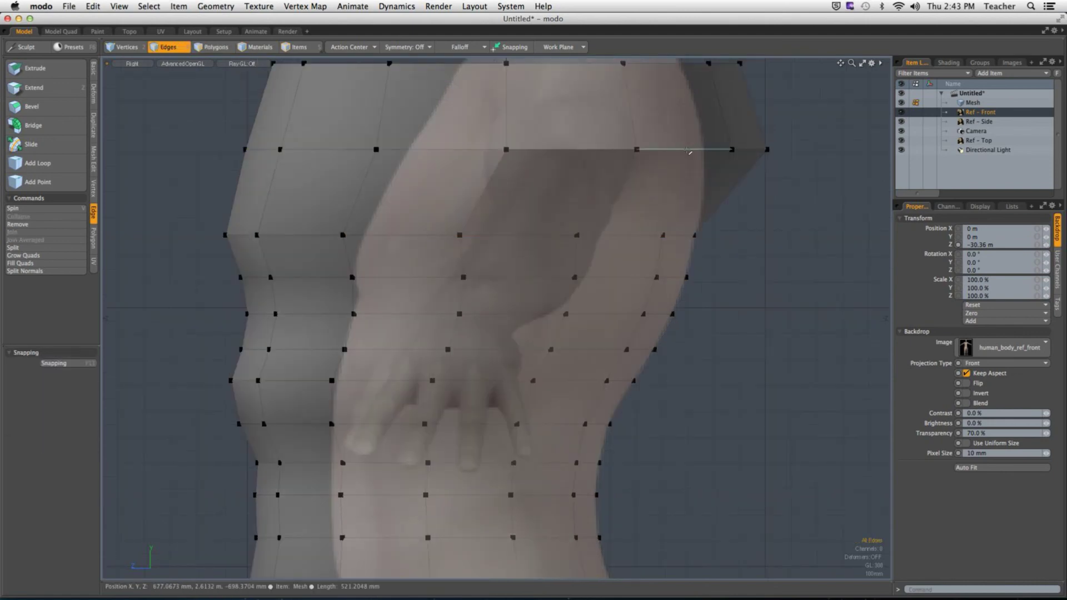
double_click(453, 150)
key("w")
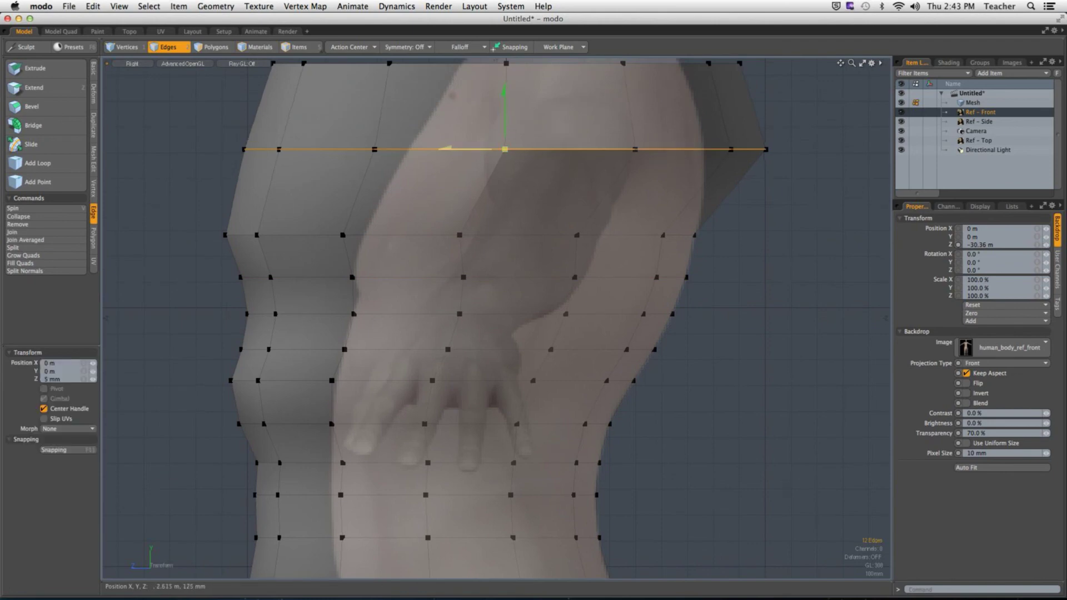
left_click_drag(453, 154, 389, 154)
key("space")
Slice a new edge loop through the polygon ring between the second and third original loops from the top.
key("space")
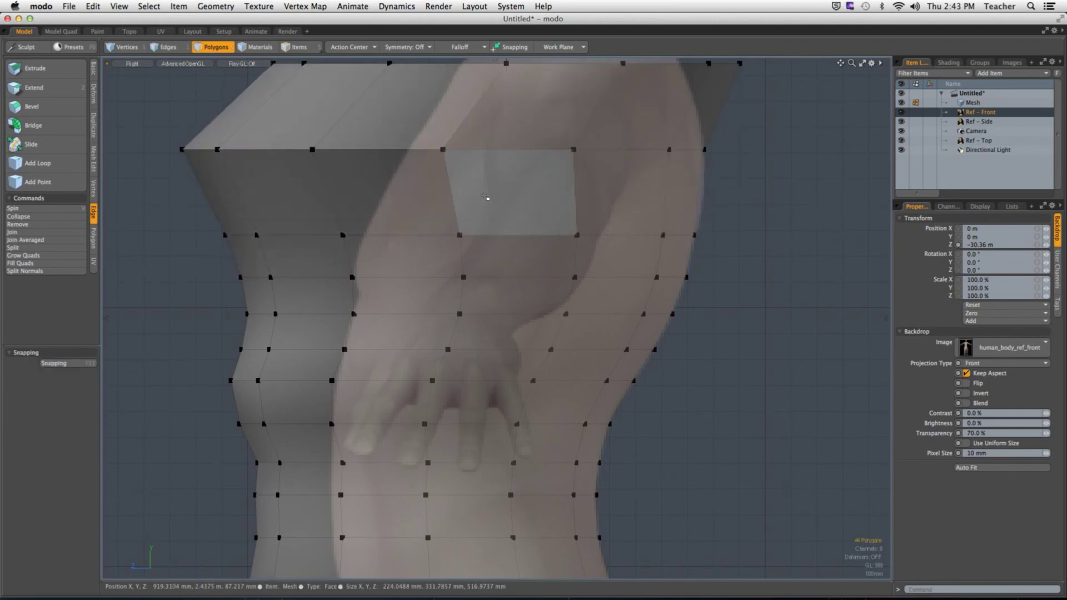
left_click_drag(485, 196, 614, 210)
left_click(615, 210)
key("super+z")
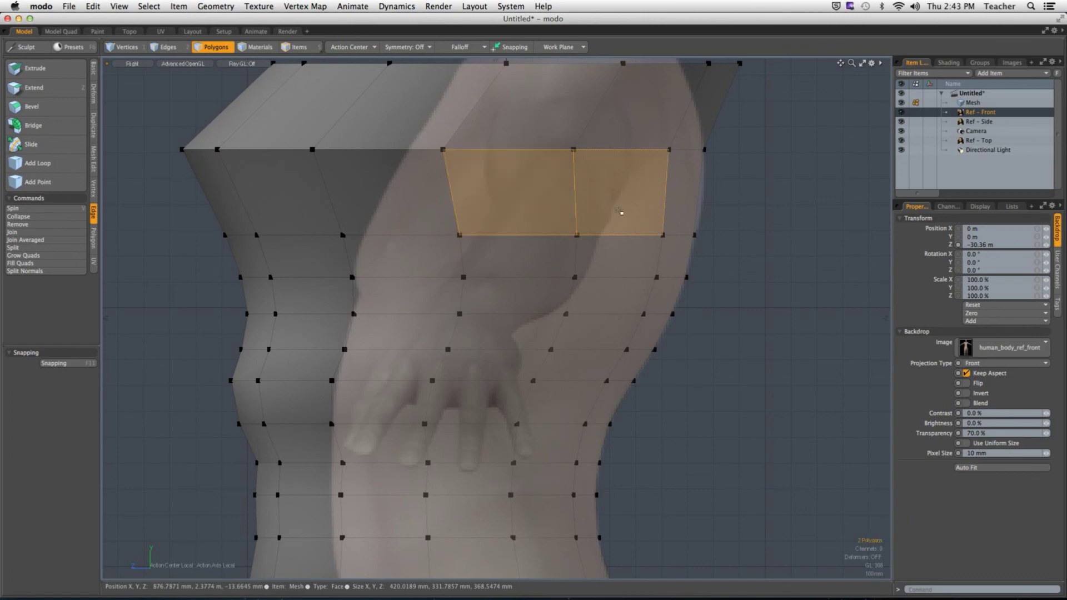
key("l")
key("alt+c")
key("space")
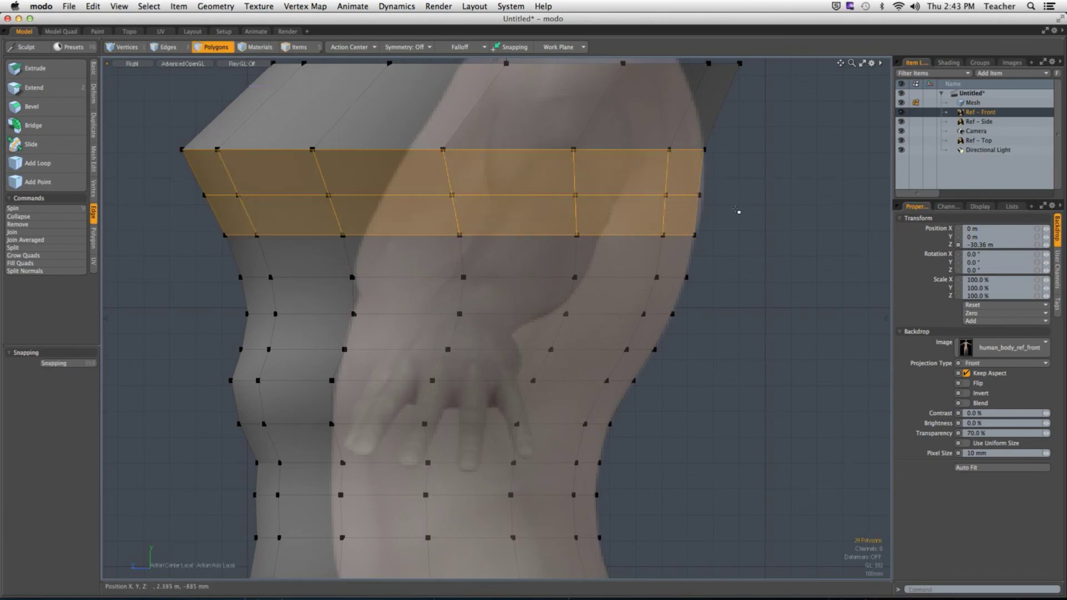
Reset the Local action center and move the new upper-back edge loop slightly backward along Z onto the back contour.
key("2")
double_click(633, 195)
key("w")
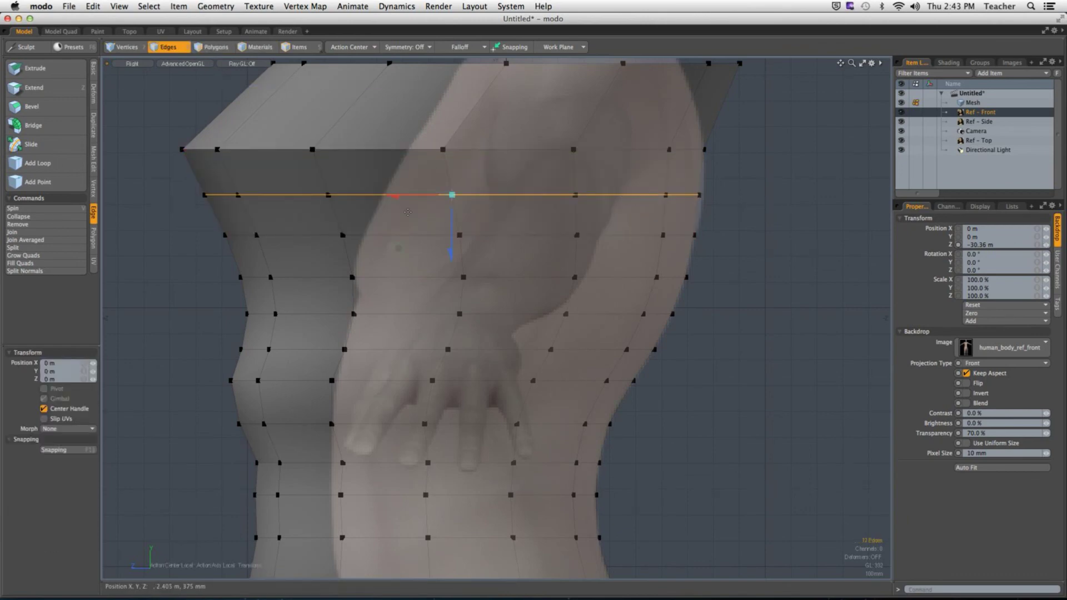
left_click(349, 47)
left_click(348, 48)
left_click(349, 49)
left_click(348, 49)
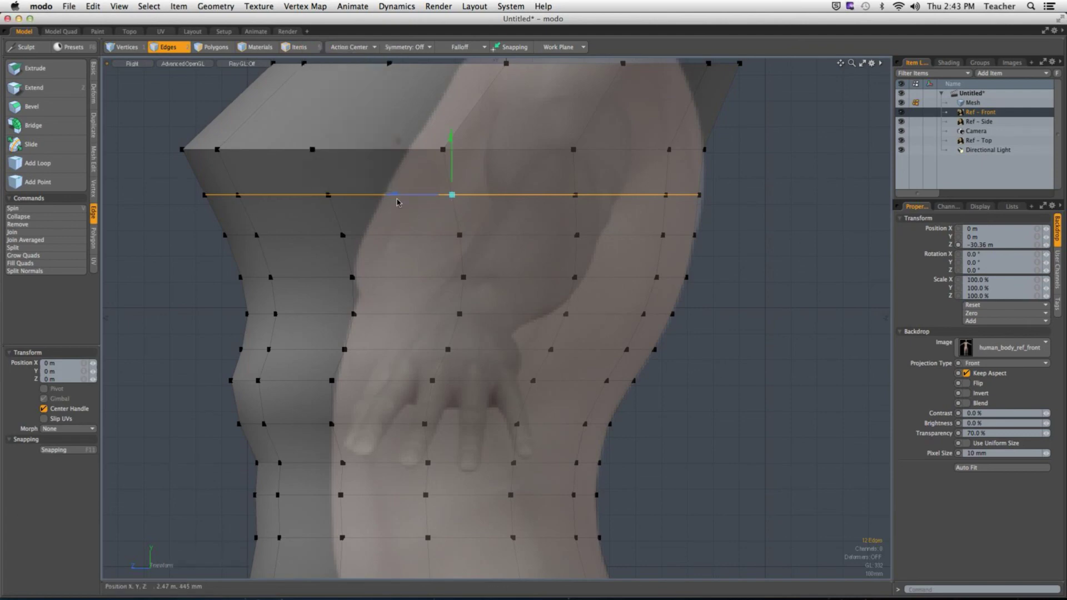
left_click_drag(395, 195, 399, 194)
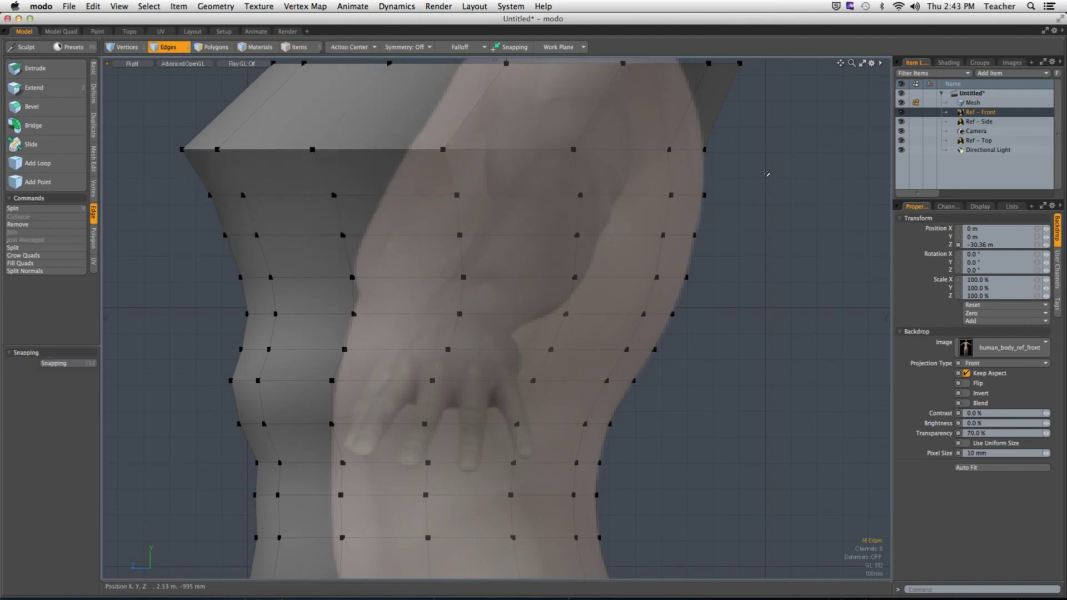
key("space")
Move the topmost edge loop of the torso about 240 mm forward along Z to meet the shoulder outline.
left_click_drag(563, 65, 448, 117, "alt+shift")
double_click(557, 117)
key("w")
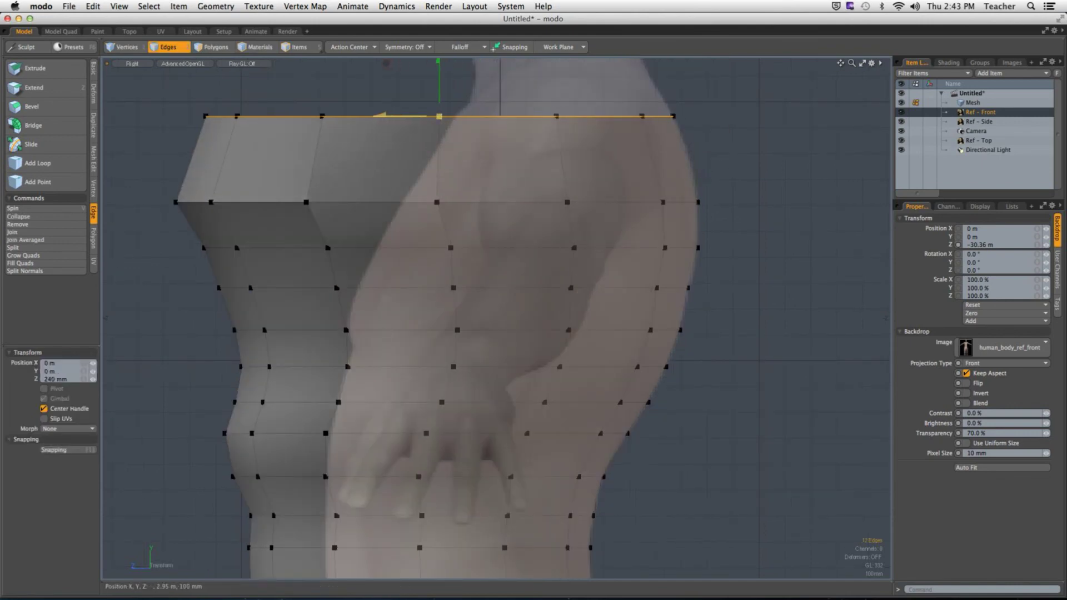
key("space")
Slice a new edge loop through the topmost ring of torso polygons.
key("space")
left_click_drag(356, 161, 578, 162)
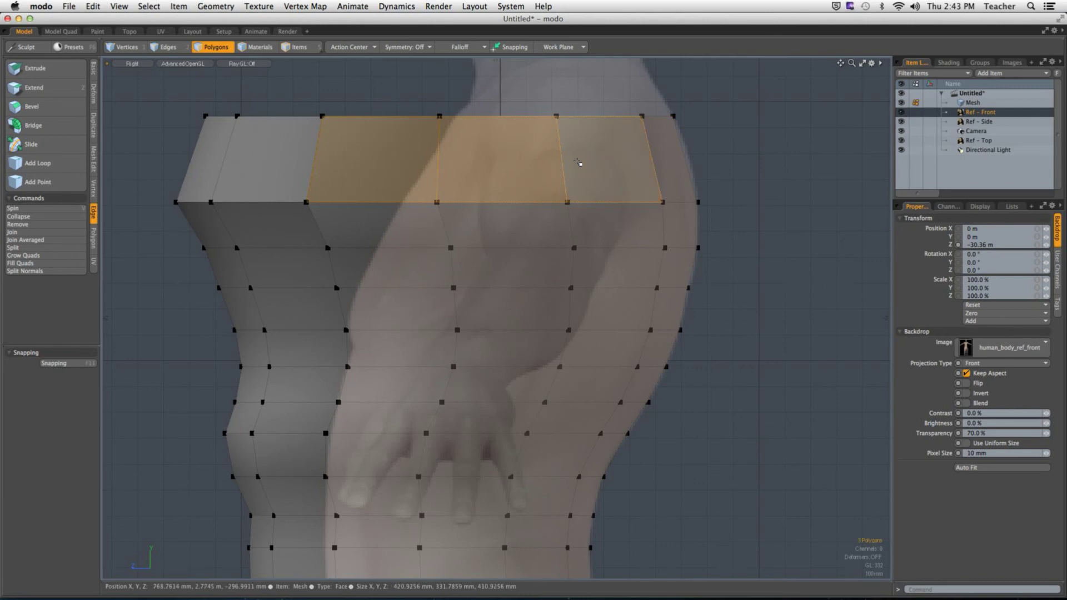
key("l")
key("alt+c")
Select only the new loop below the torso's top edge and move it about -15 mm along Z to match the back.
left_click(560, 162)
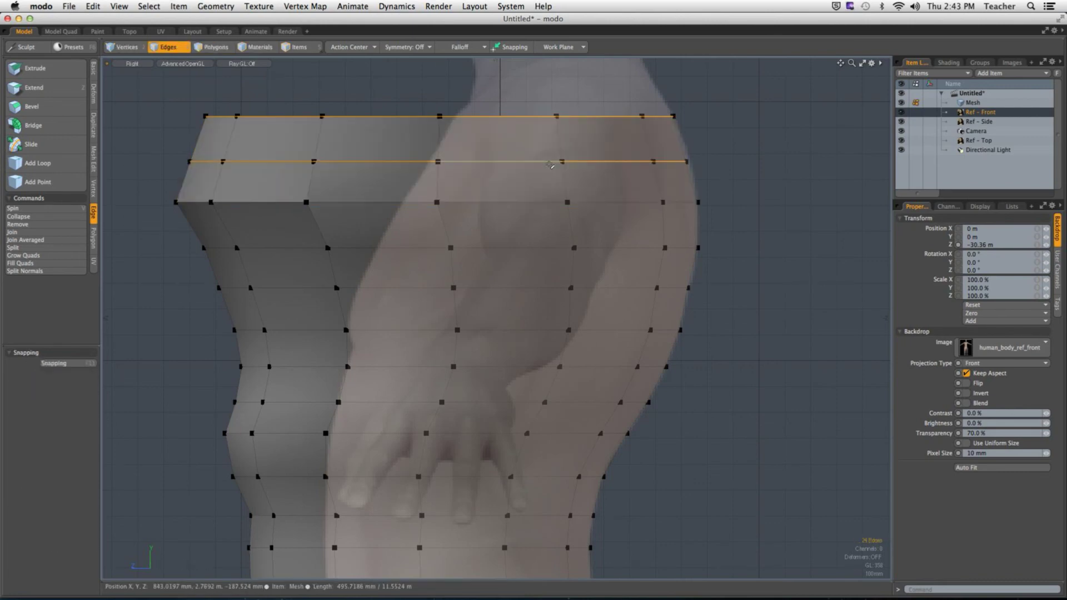
left_click(542, 162)
double_click(541, 162)
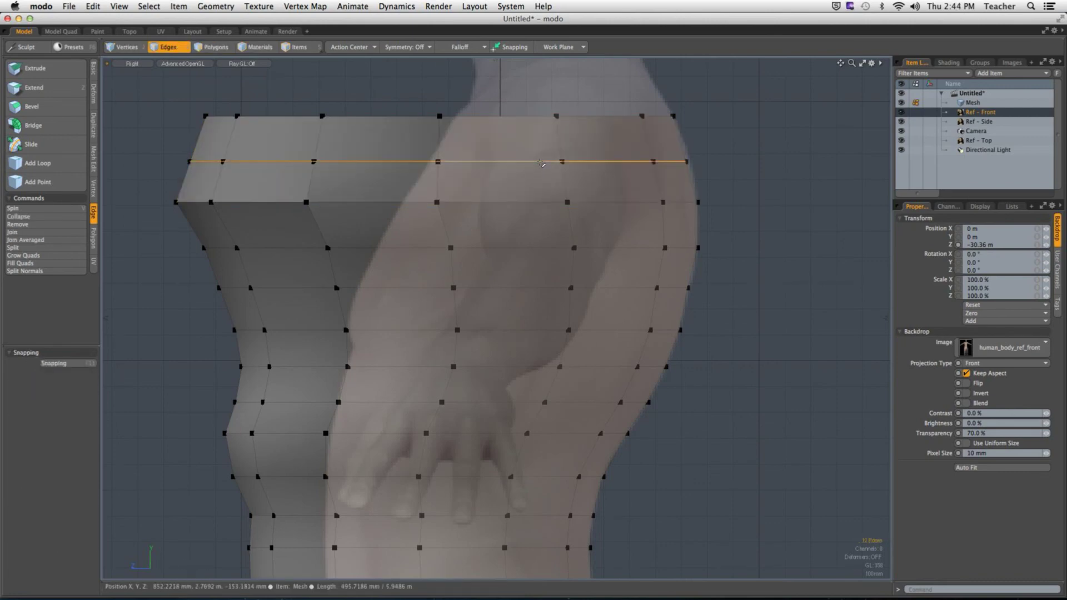
key("w")
left_click_drag(413, 162, 416, 163)
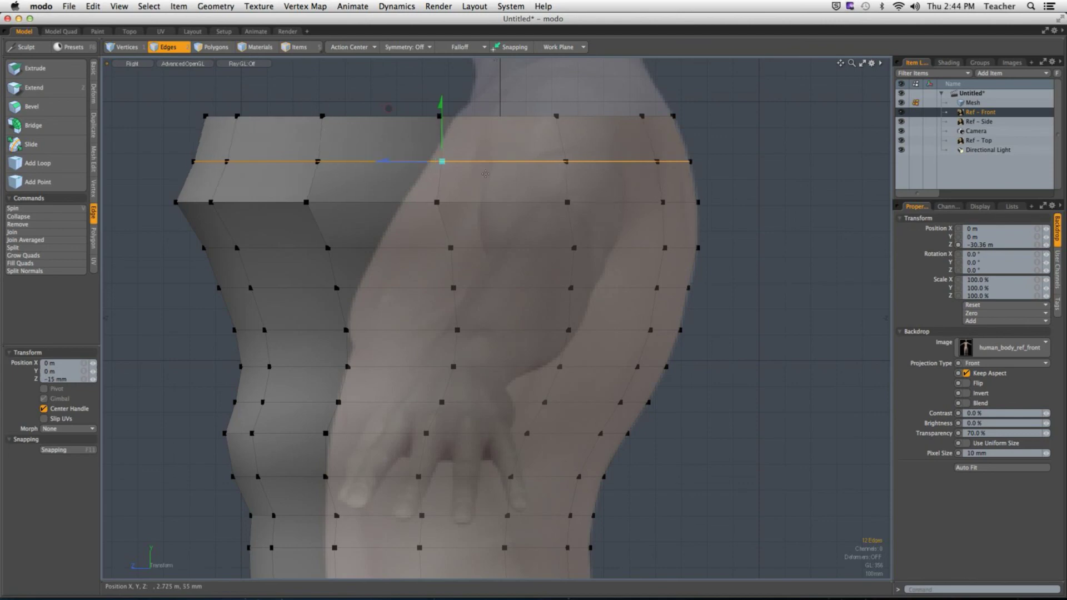
key("space")
Scale the bottom edge loop of the torso to about 81% in Z from its rear edge to fit the reference's front contour.
scroll(687, 193, "down", 2)
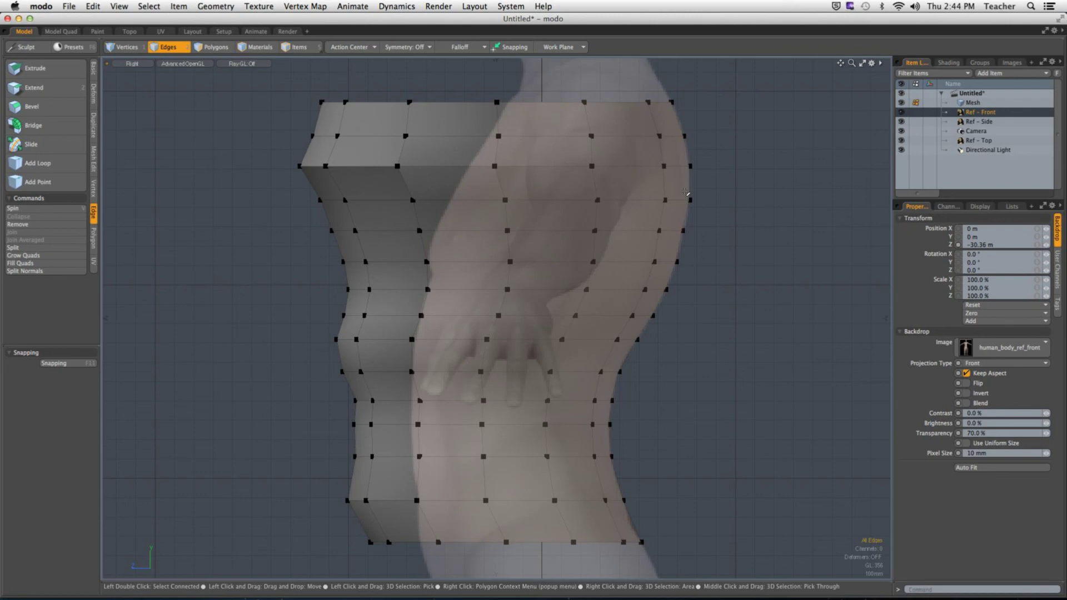
left_click_drag(686, 192, 497, 301, "alt+shift")
double_click(497, 309)
scroll(517, 307, "up", 5)
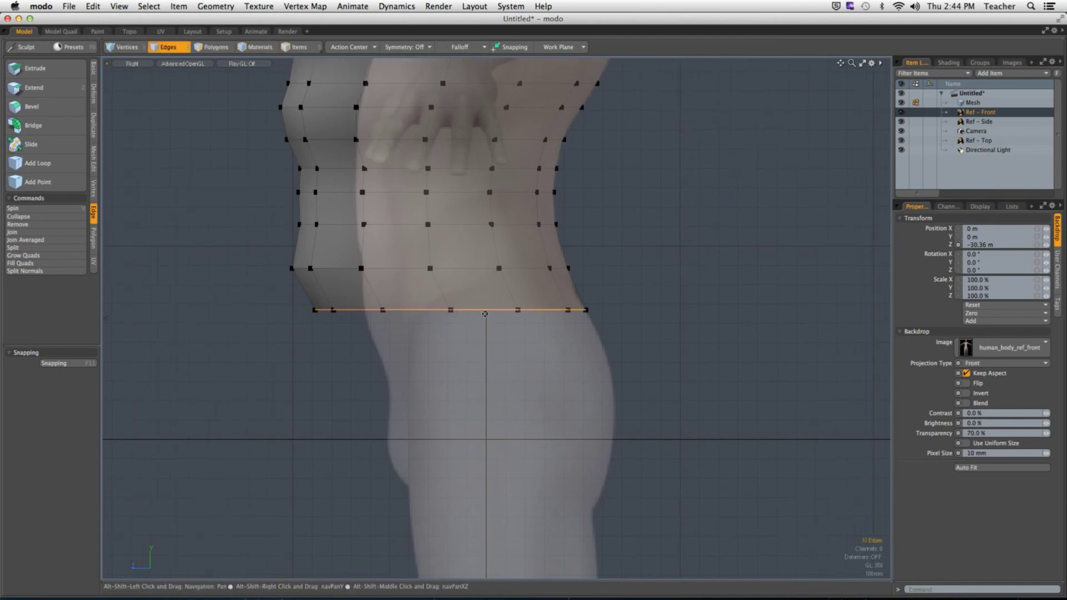
key("r")
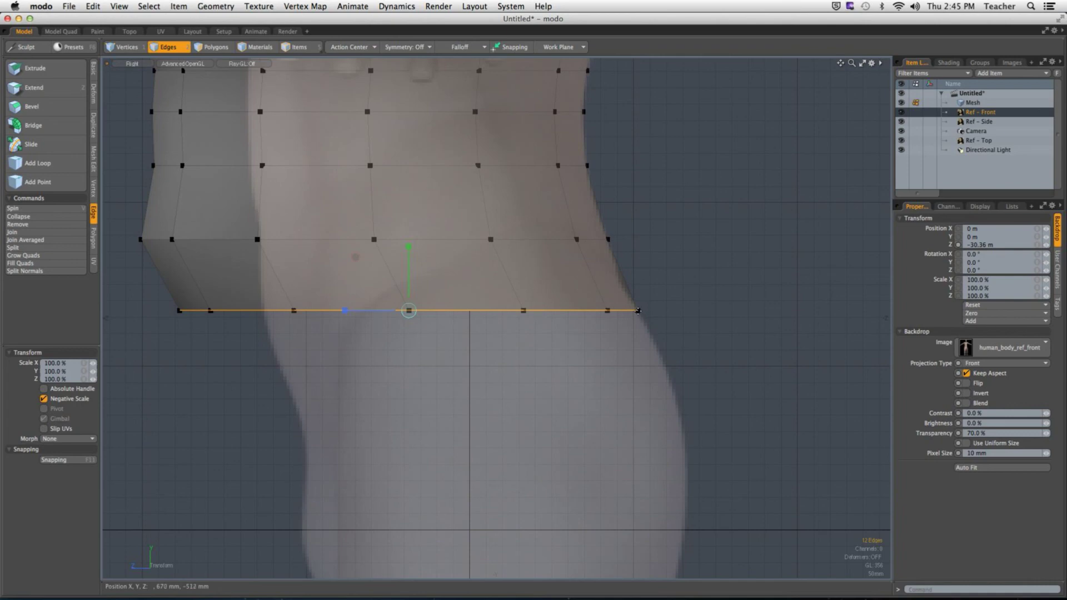
left_click(638, 311)
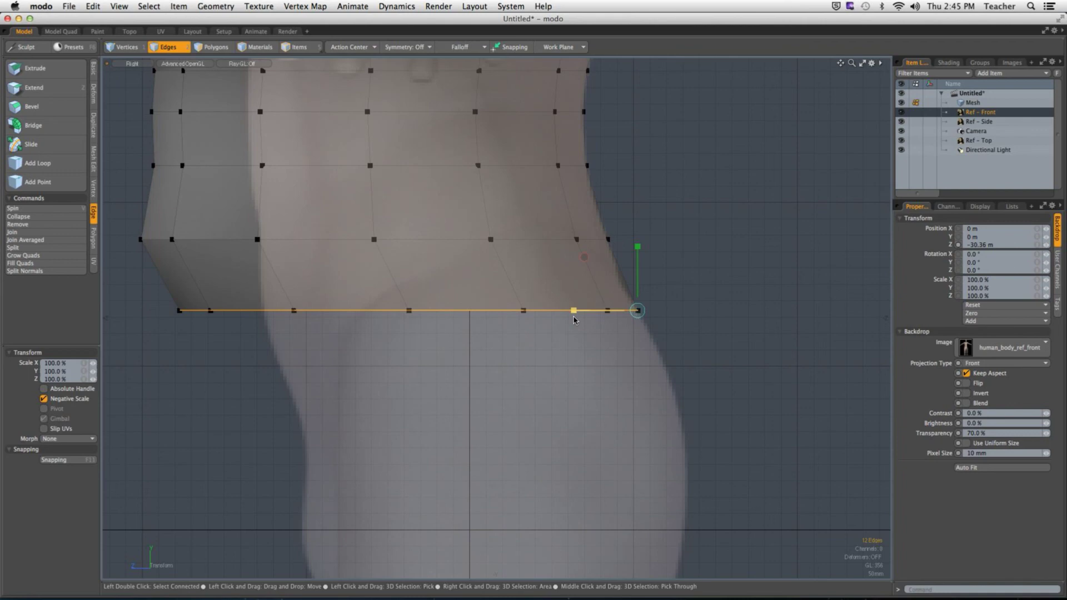
left_click_drag(574, 317, 586, 317)
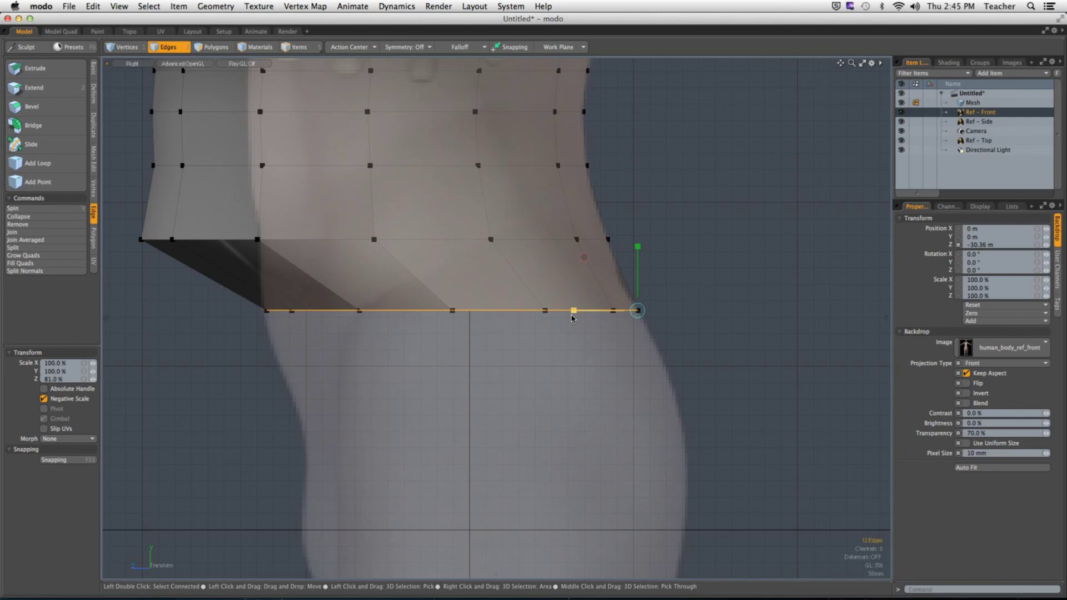
Try scaling the edge loop just above the torso's bottom edge to about 74% in Z from its rear edge.
key("space")
double_click(551, 240)
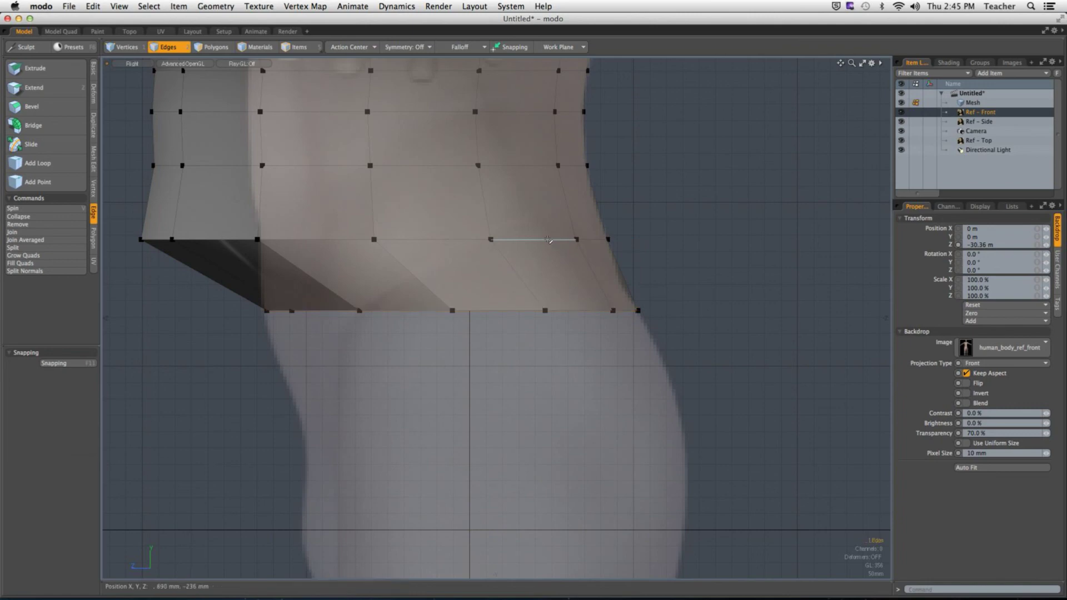
key("r")
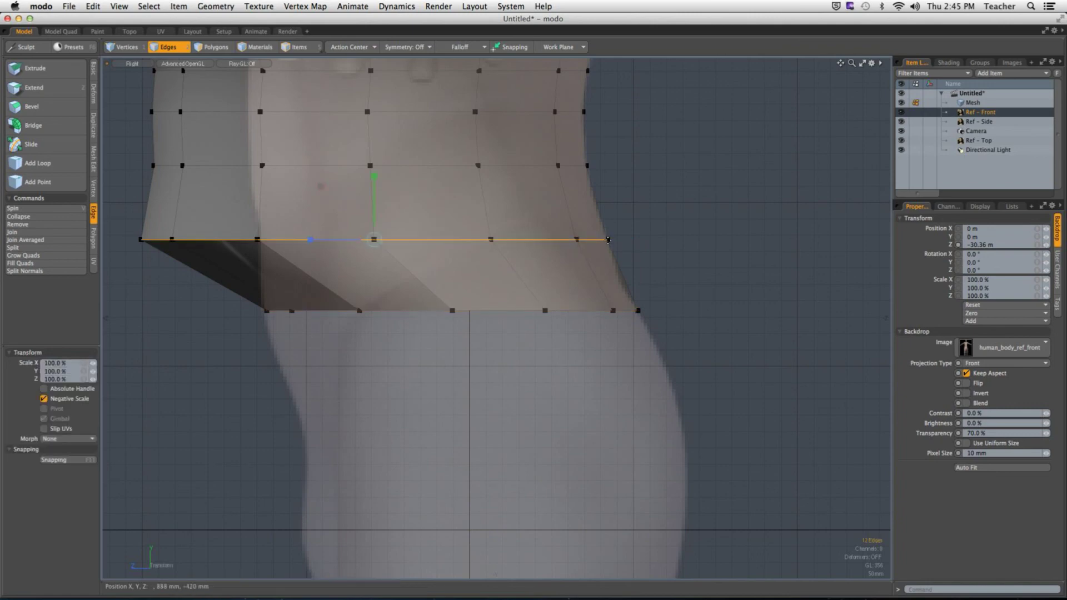
left_click(608, 239)
left_click_drag(544, 239, 561, 240)
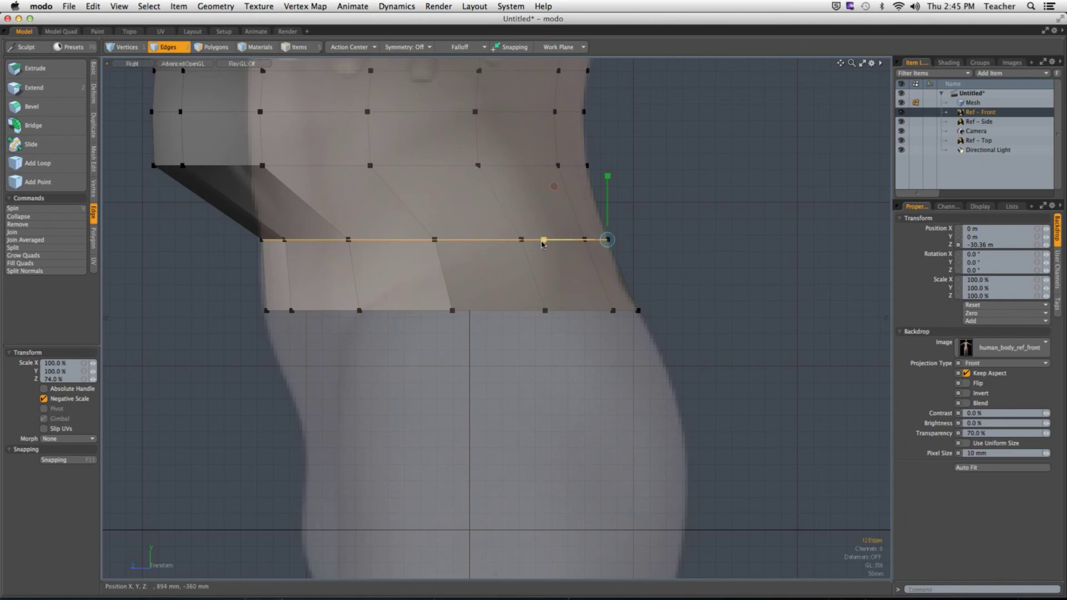
key("space")
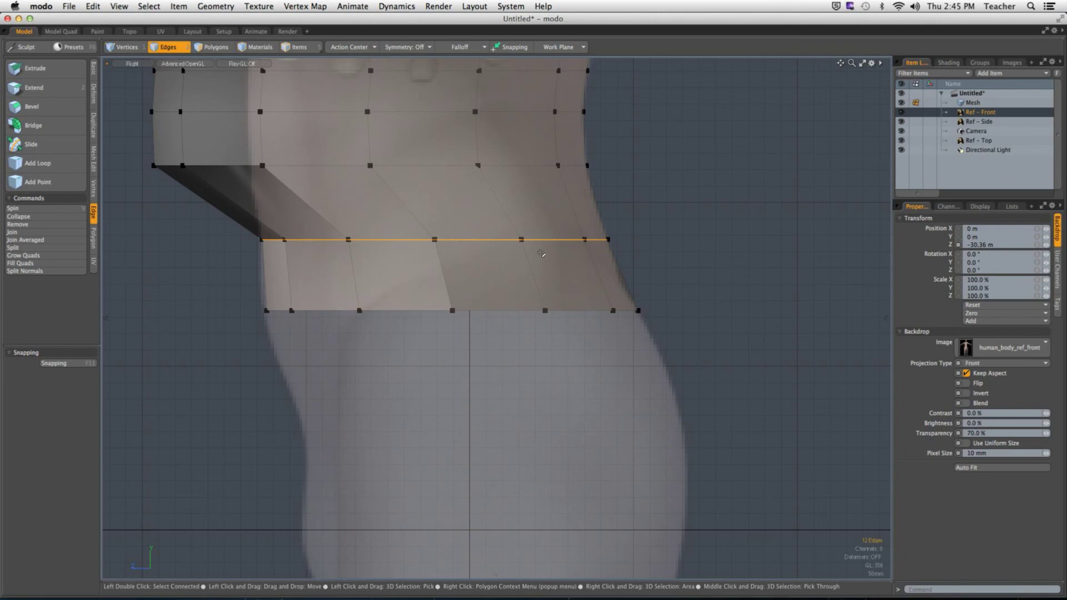
key("super+z")
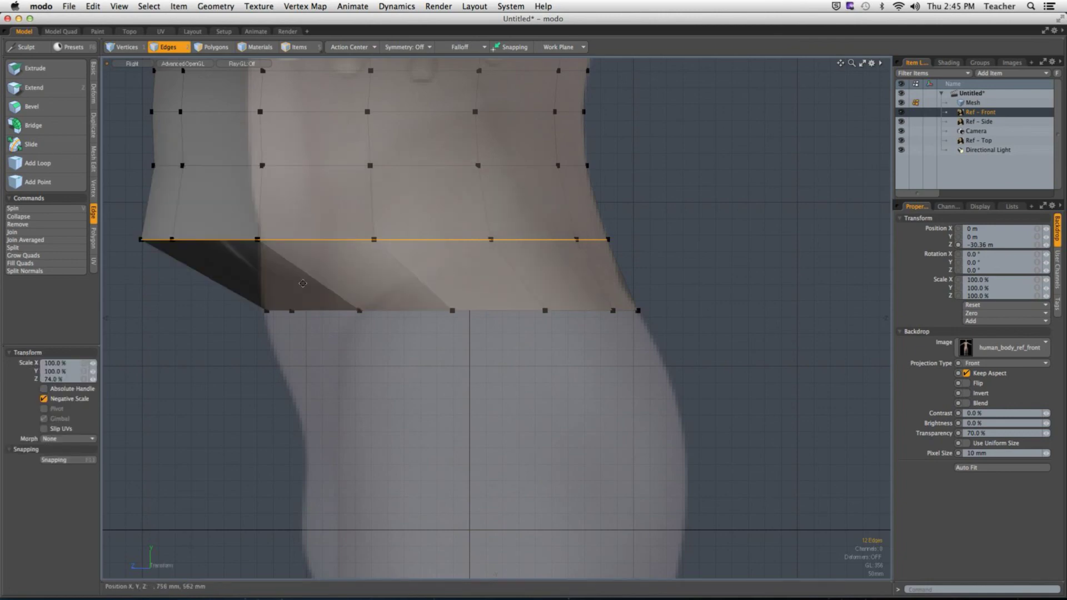
Select the edge loop just above the torso's bottom edge and move it about 10 mm forward along Z.
left_click_drag(303, 284, 421, 281, "ctrl+alt")
key("1")
right_click_drag(172, 217, 436, 265)
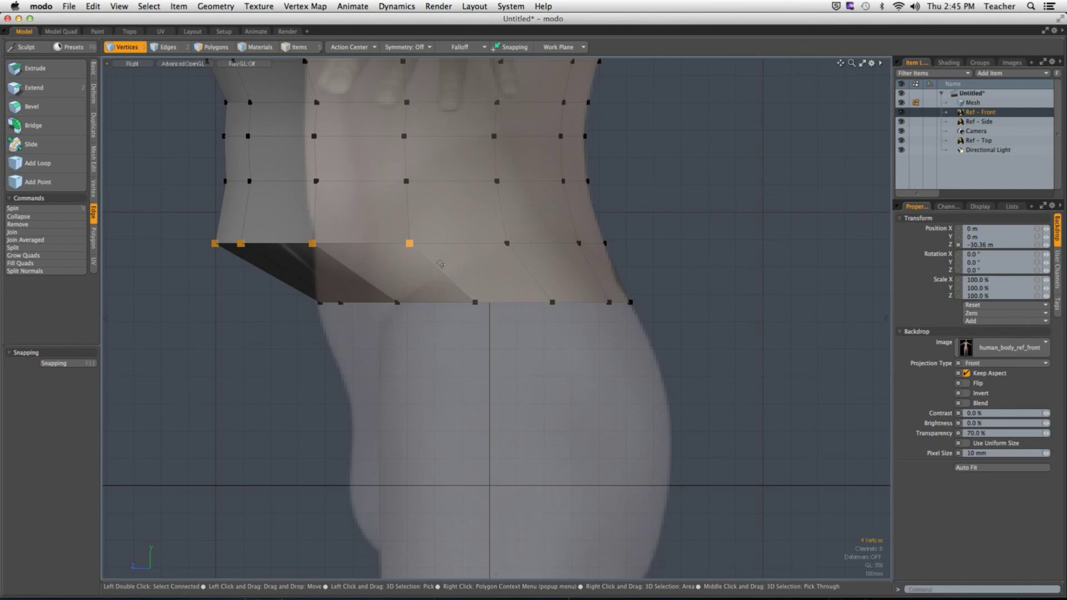
key("2")
key("l")
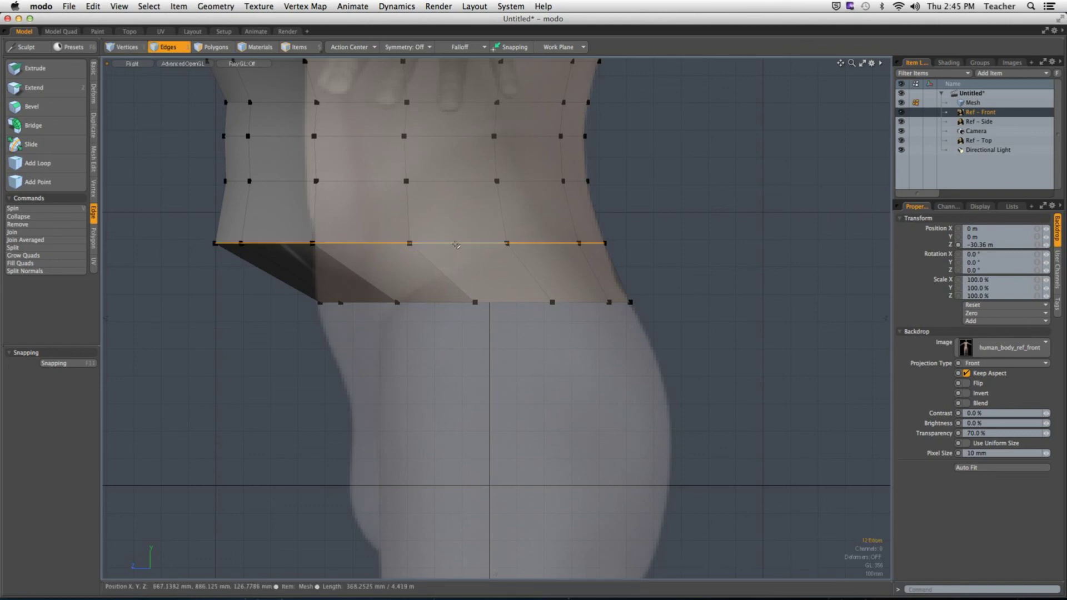
key("w")
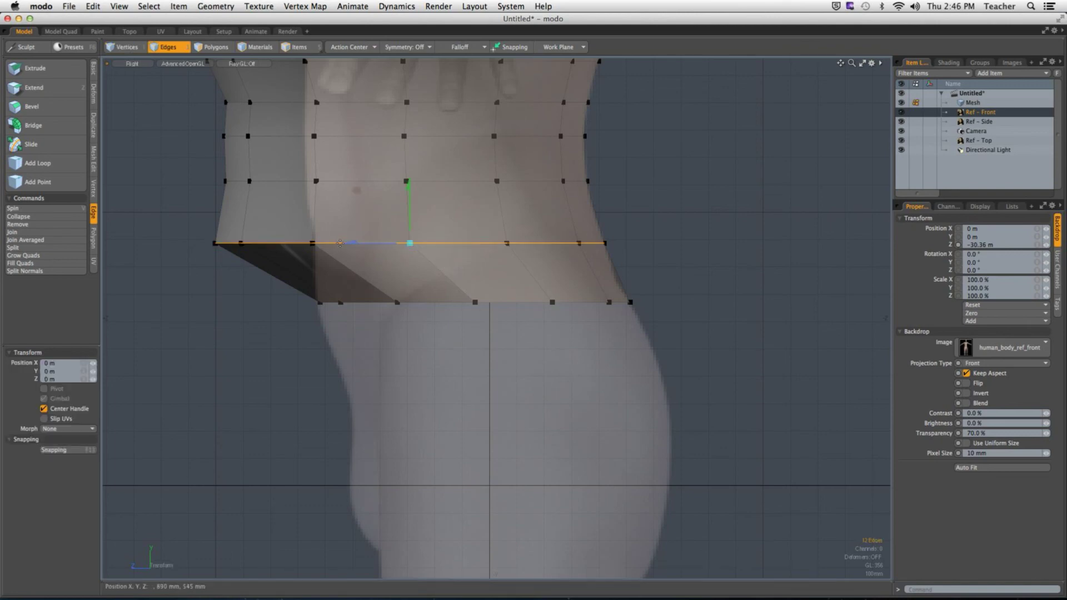
left_click_drag(351, 244, 357, 279)
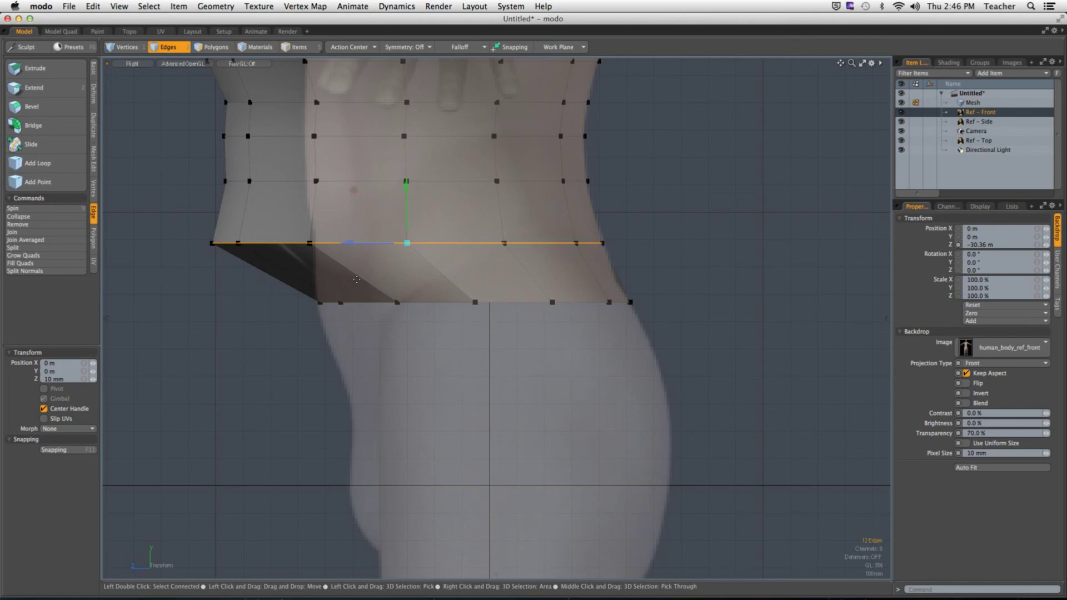
Scale the second edge loop from the bottom to about 74.5% in Z from its rear edge to fit the reference's front contour.
key("1")
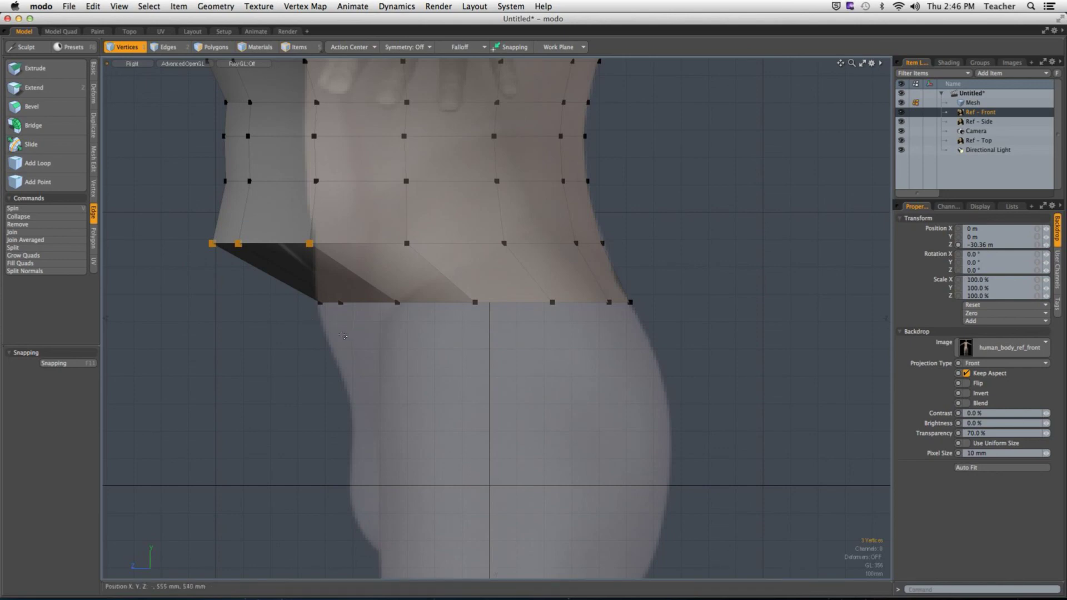
left_click_drag(309, 243, 407, 243)
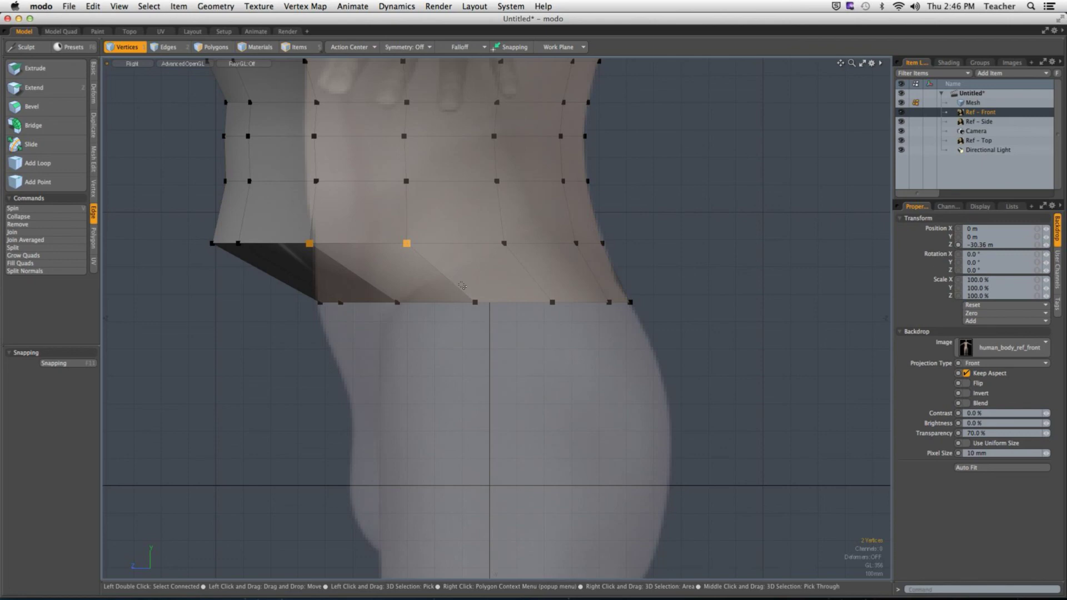
key("l")
key("2")
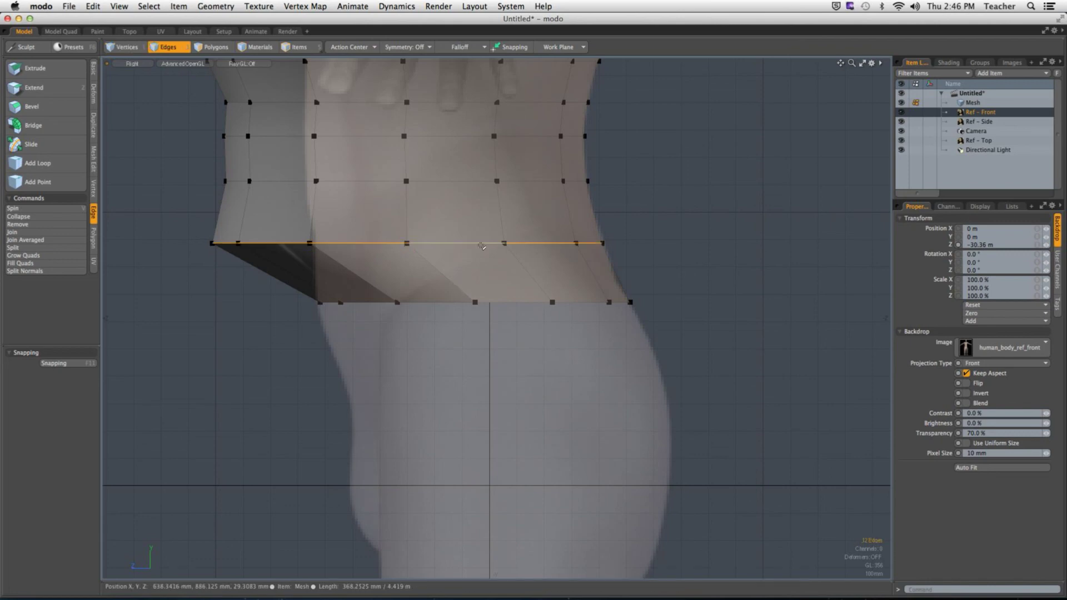
key("r")
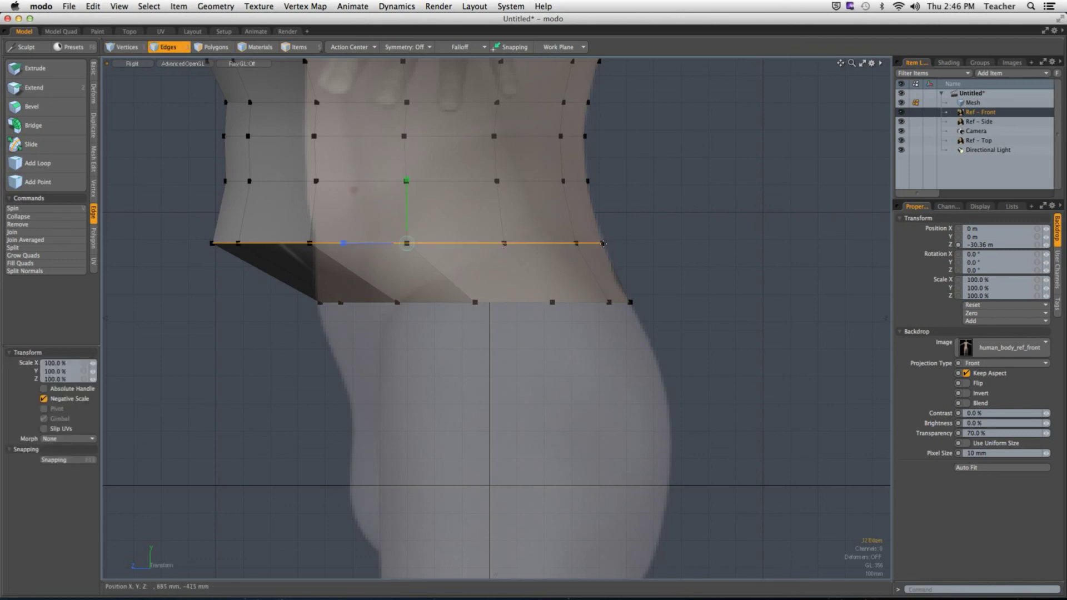
left_click(603, 243)
left_click_drag(538, 243, 558, 243)
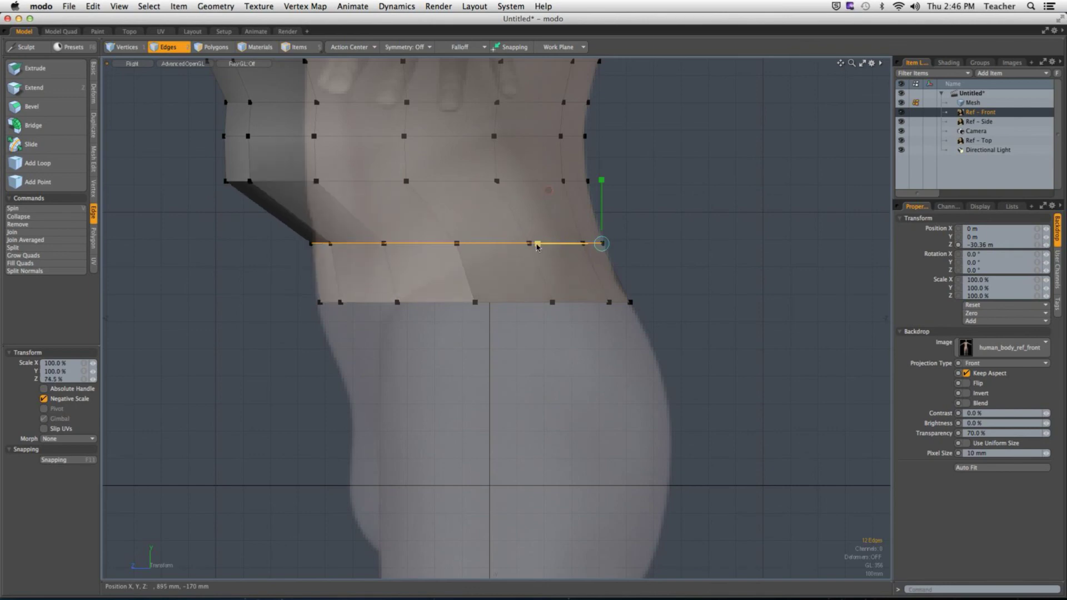
key("space")
Scale the third edge loop from the bottom in Z from its rear edge until it meets the reference's front contour.
double_click(543, 182)
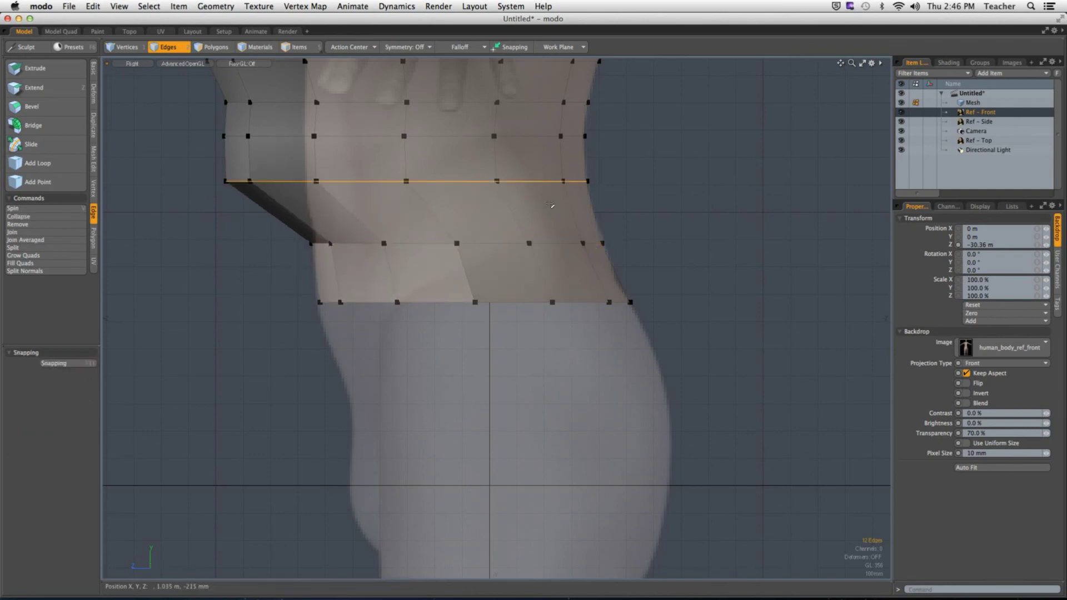
key("r")
left_click(588, 181)
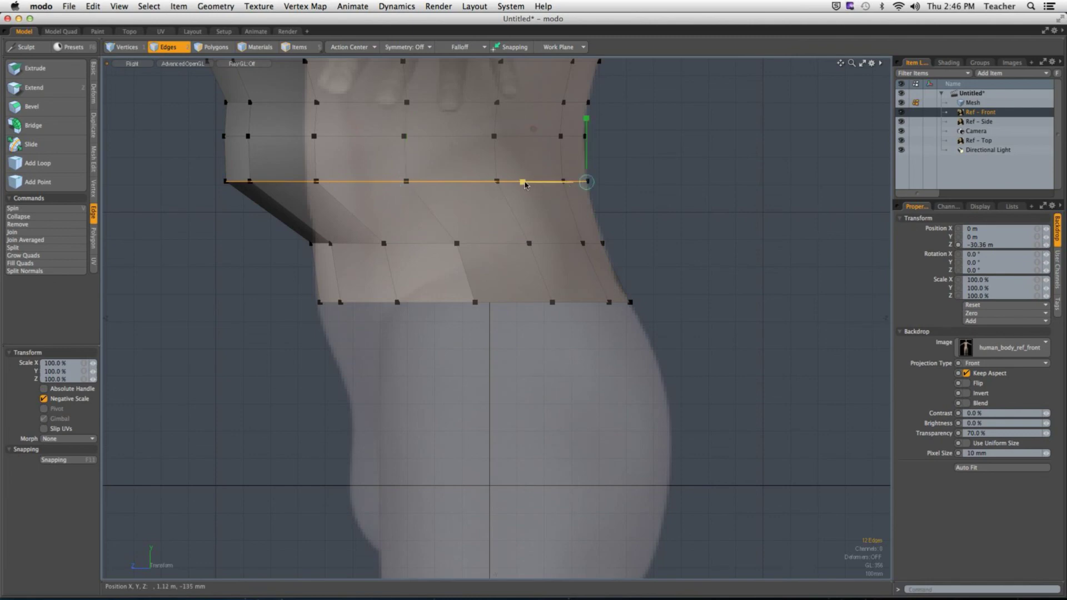
left_click_drag(525, 182, 538, 181)
key("space")
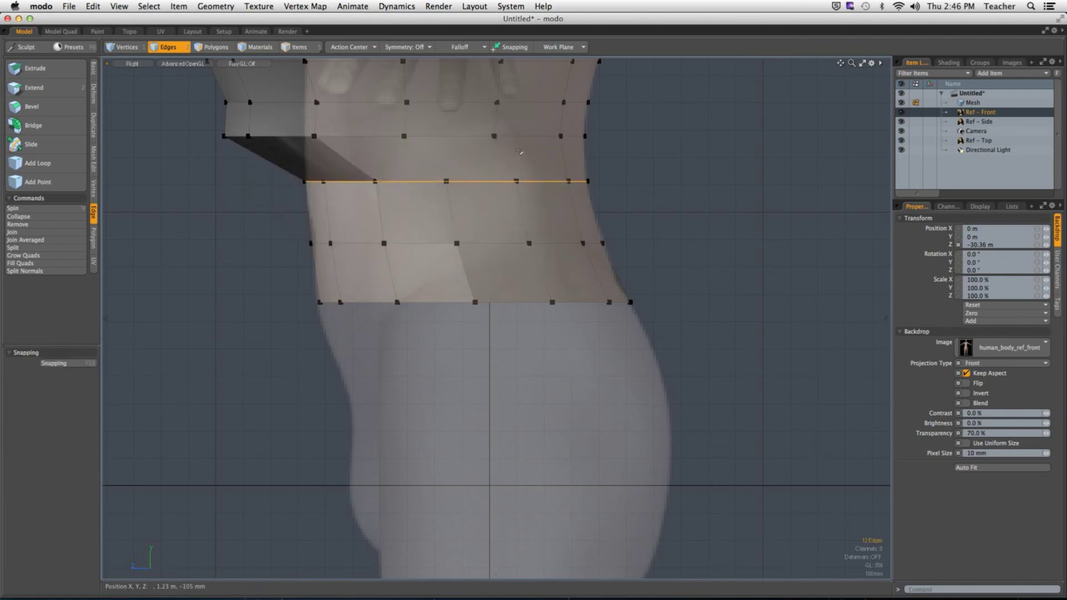
Scale the fourth edge loop from the bottom to about 77% in Z from its rear edge to fit the belly outline.
double_click(521, 138)
key("r")
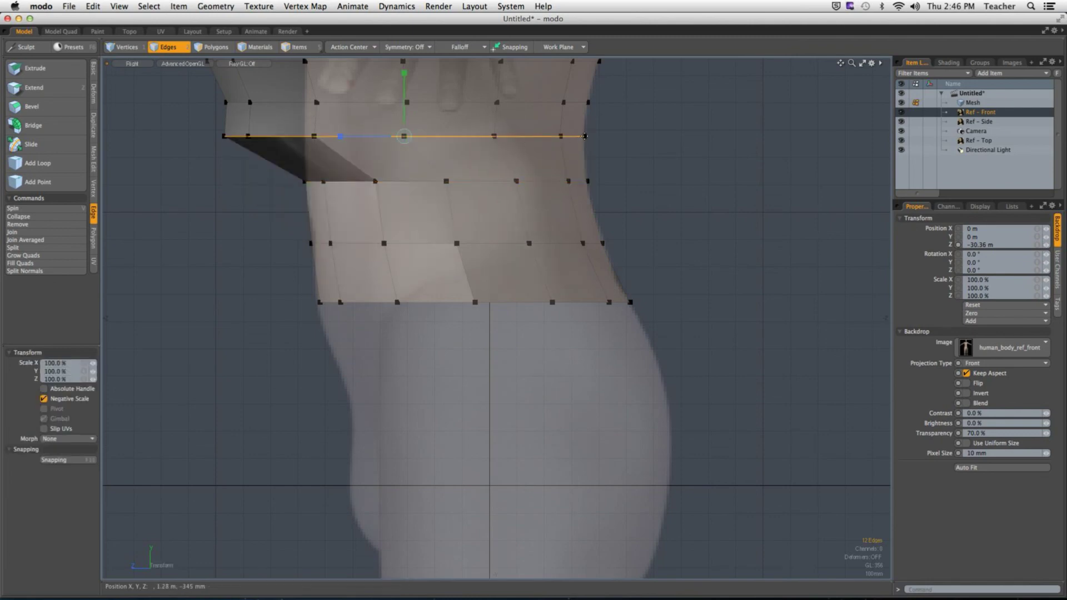
left_click(584, 136)
left_click_drag(519, 136, 536, 137)
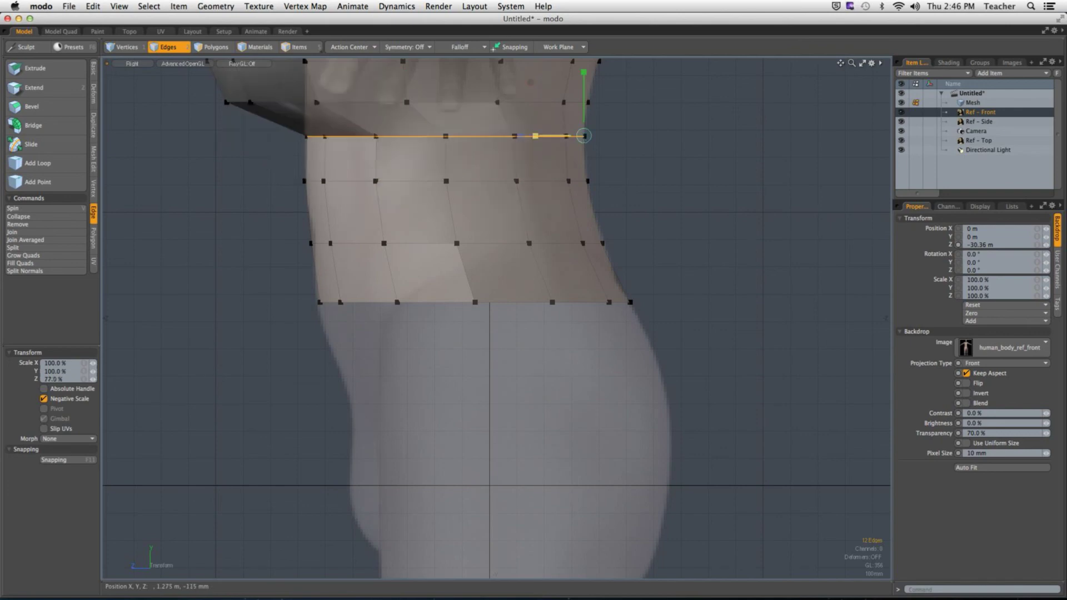
key("space")
Scale the fifth edge loop from the bottom in Z from its rear edge to fit the reference's front outline.
double_click(538, 103)
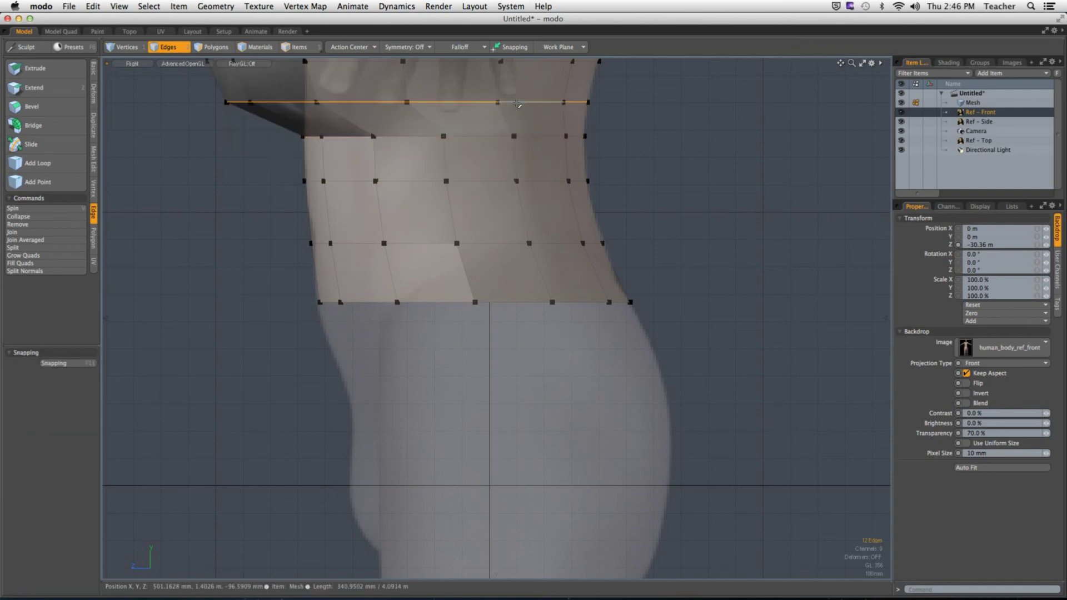
key("r")
left_click(588, 101)
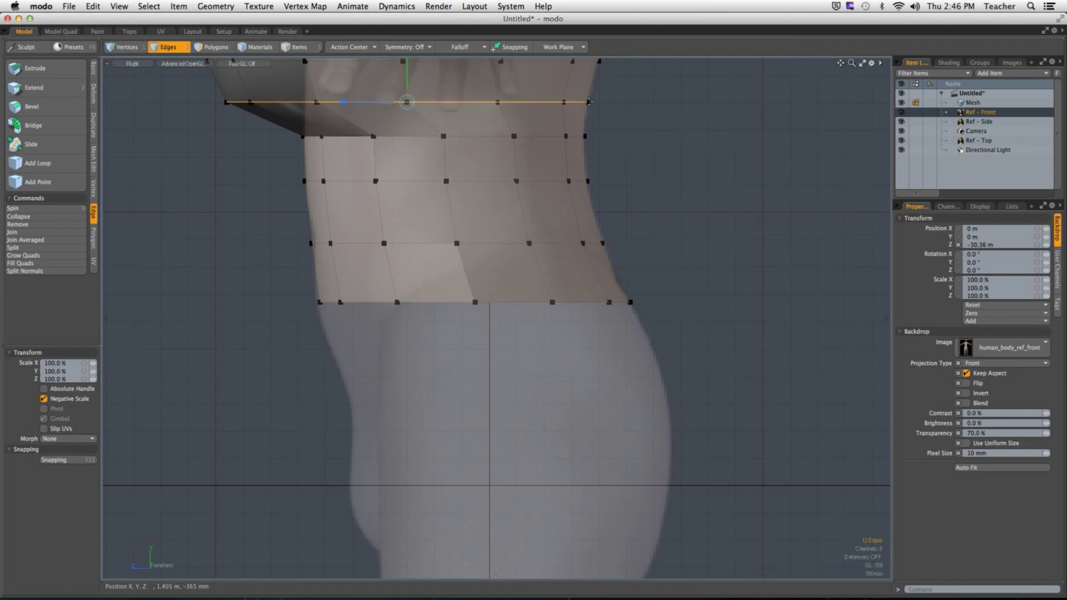
left_click_drag(525, 102, 533, 240)
key("space")
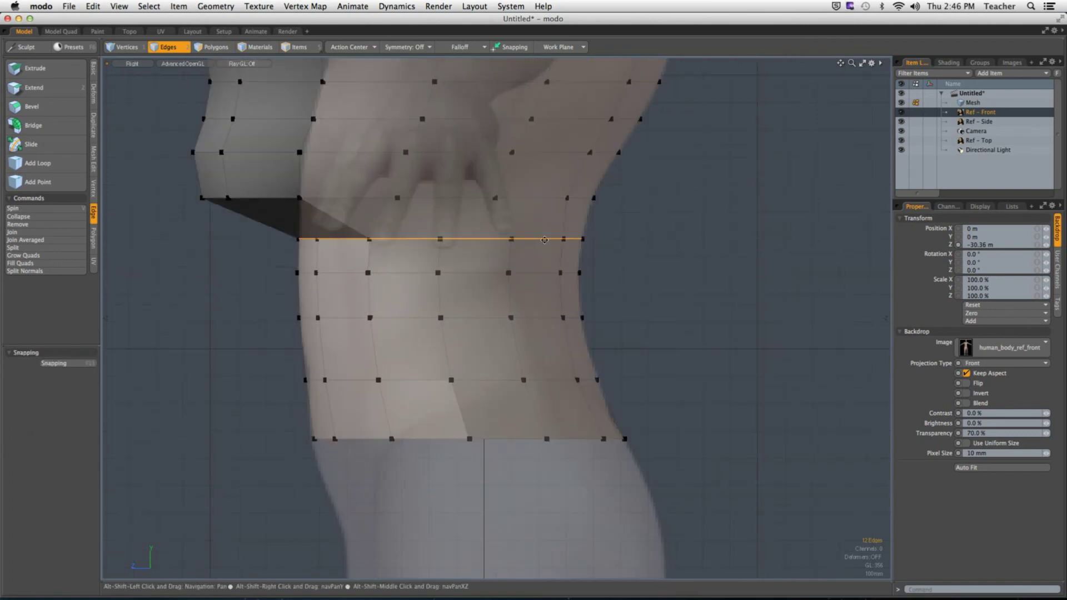
Scale the sixth edge loop from the bottom to about 74% in Z from its rear edge to match the front outline.
double_click(528, 198)
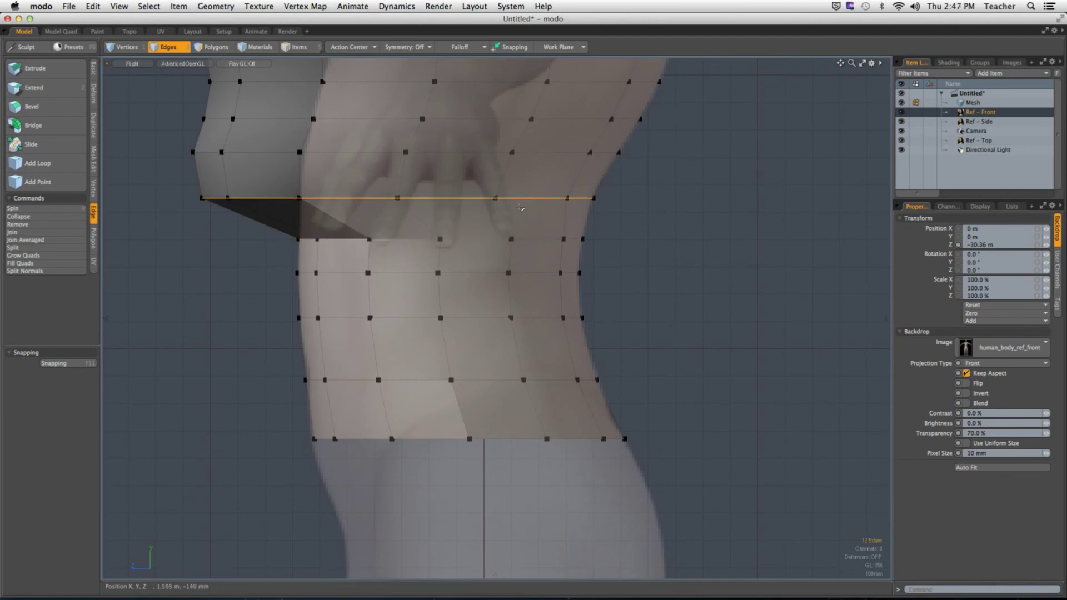
key("r")
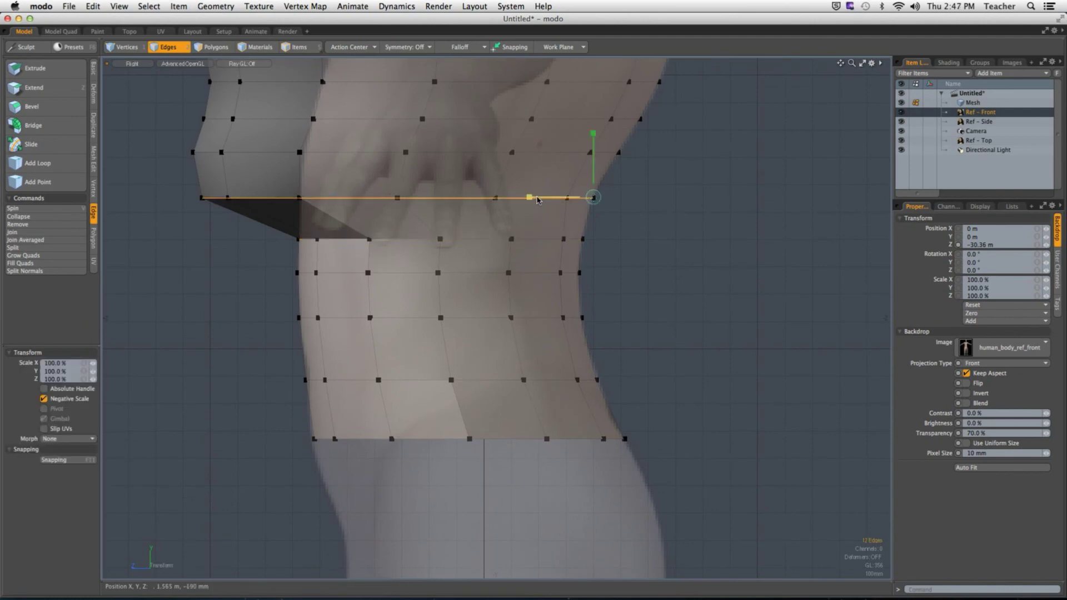
left_click_drag(530, 198, 548, 198)
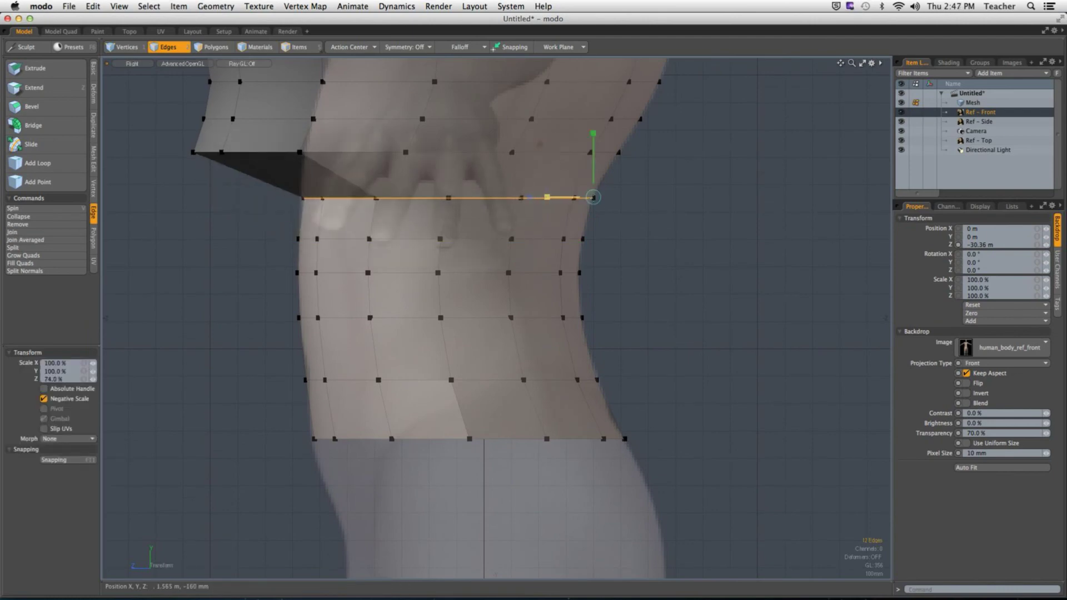
key("space")
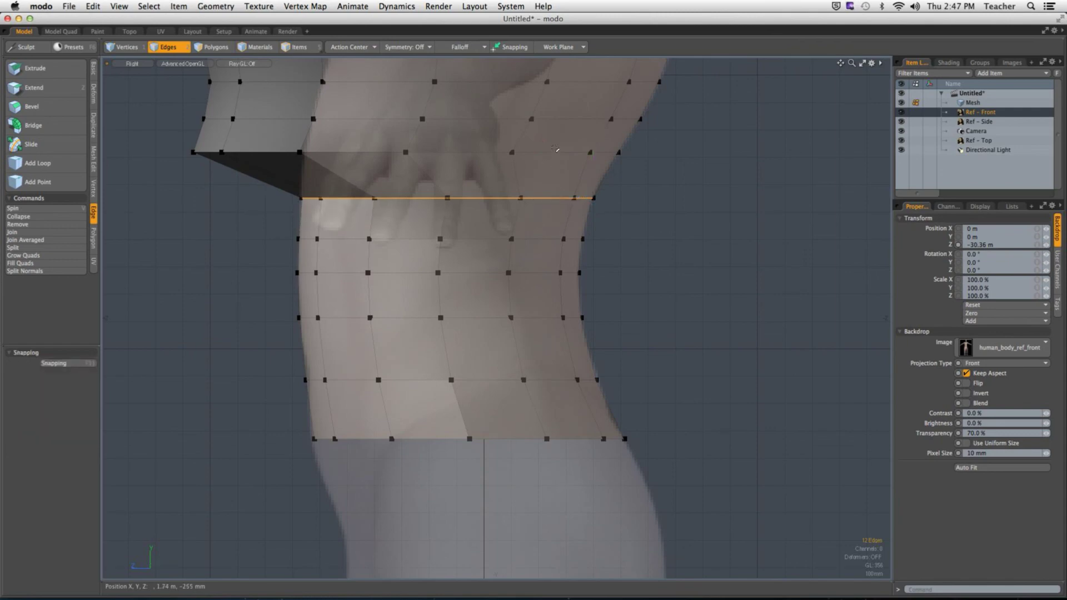
Scale the seventh edge loop from the bottom in Z from its rear edge to match the reference's front outline.
double_click(585, 160)
key("r")
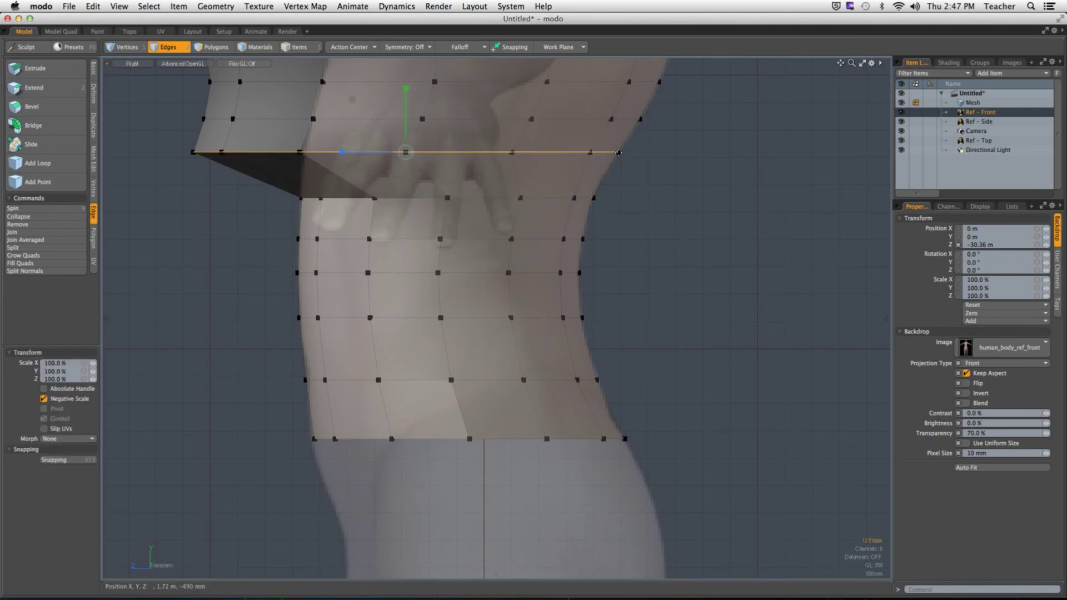
left_click(619, 153)
left_click_drag(556, 152, 504, 254)
key("space")
Scale the eighth edge loop from the bottom in Z from its rear edge until its front end meets the reference contour.
double_click(538, 236)
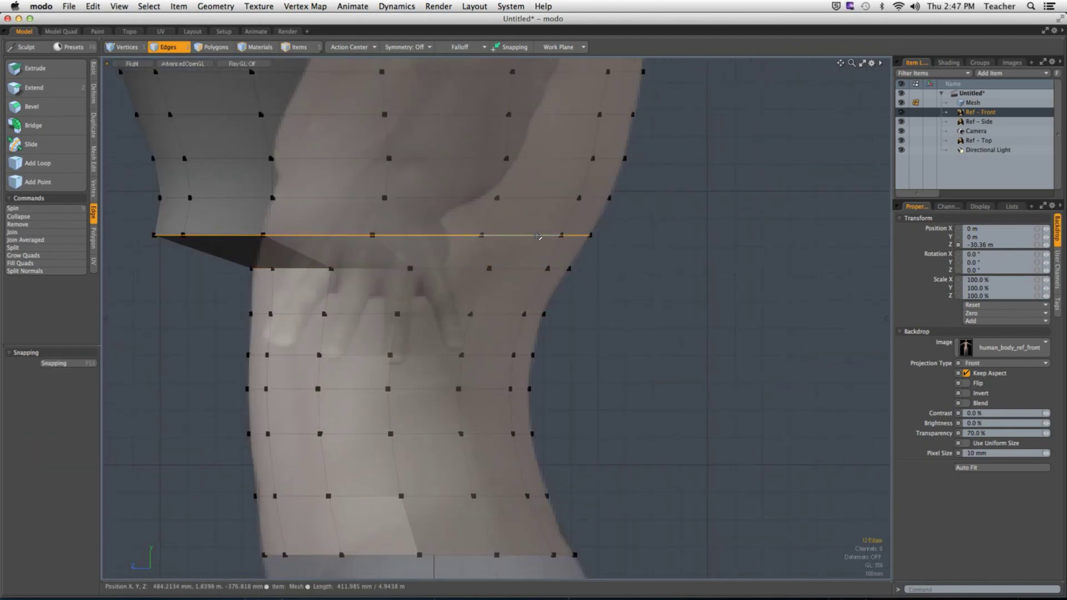
key("r")
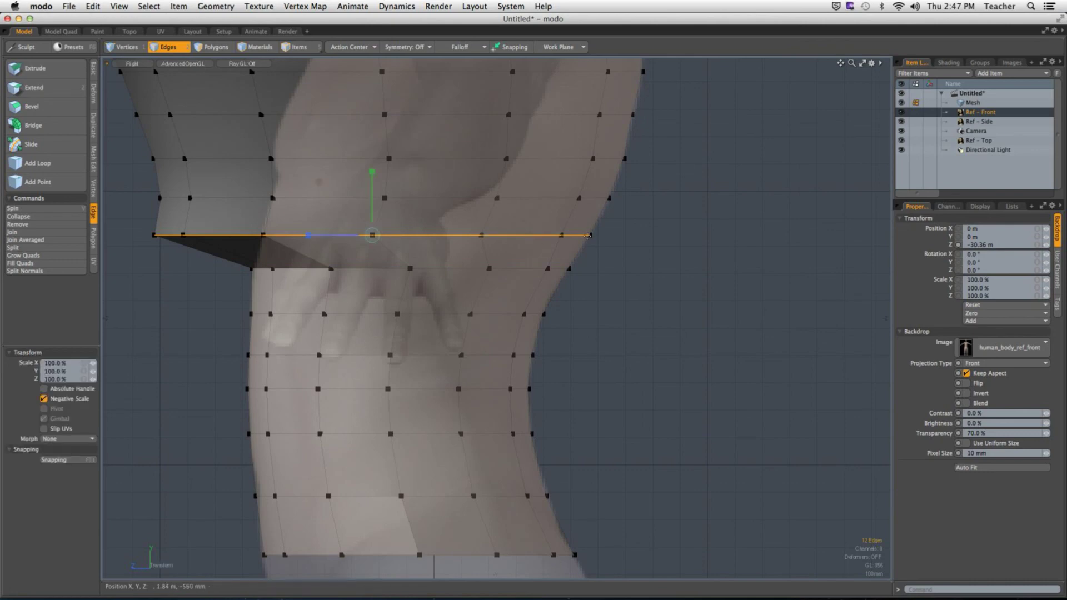
left_click(590, 236)
left_click_drag(526, 235, 542, 236)
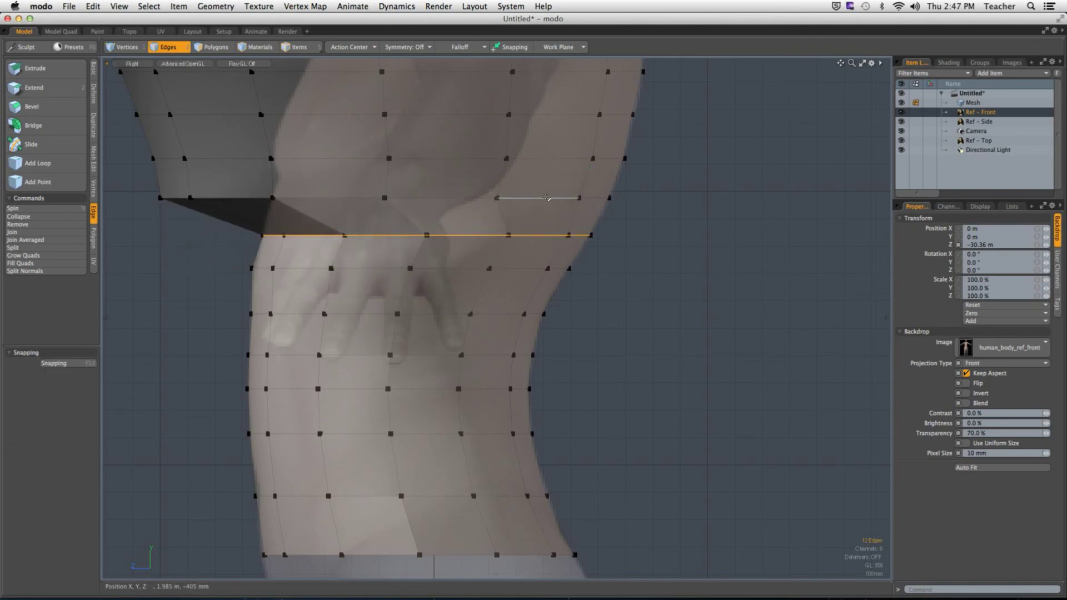
Scale the ninth edge loop from the bottom to about 75% in Z from its rear edge to follow the front contour.
double_click(602, 198)
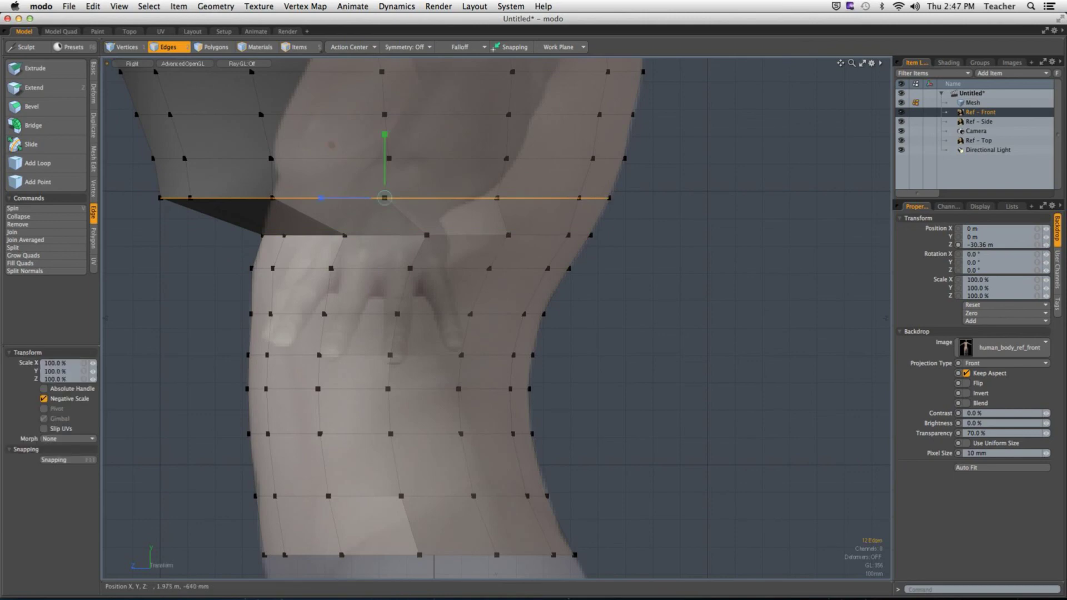
left_click(610, 198)
left_click_drag(548, 199, 562, 198)
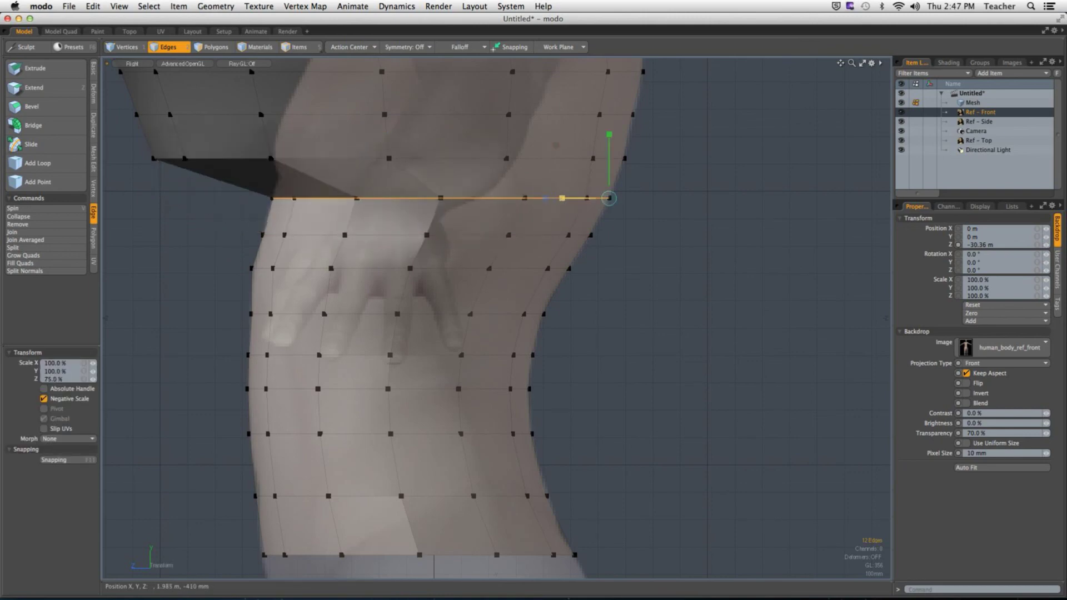
Scale the tenth edge loop from the bottom to about 72.5% in Z from its rear edge to follow the front contour.
double_click(617, 159)
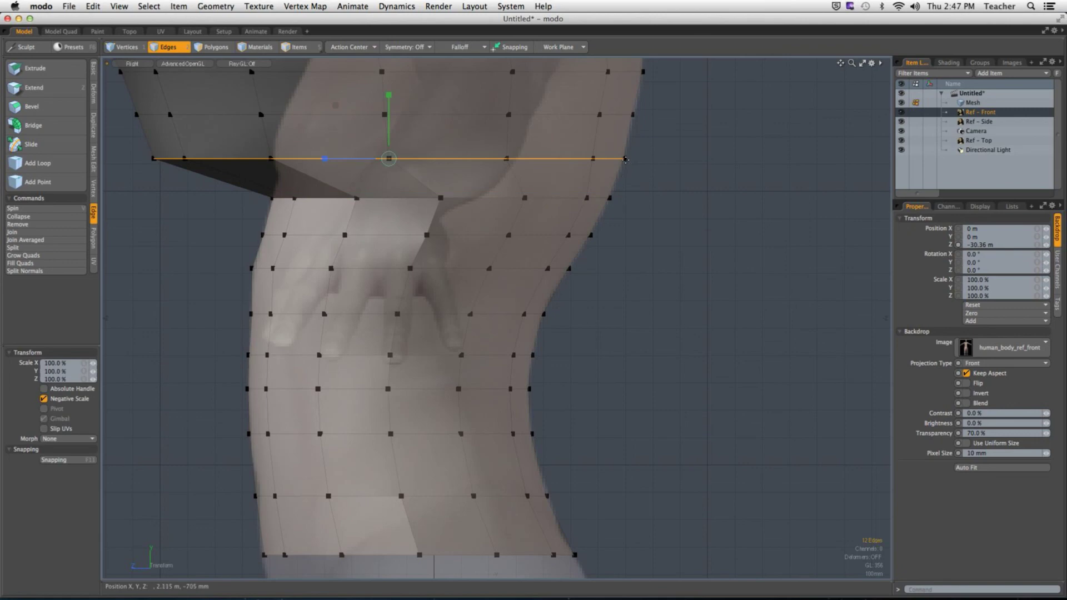
left_click(625, 159)
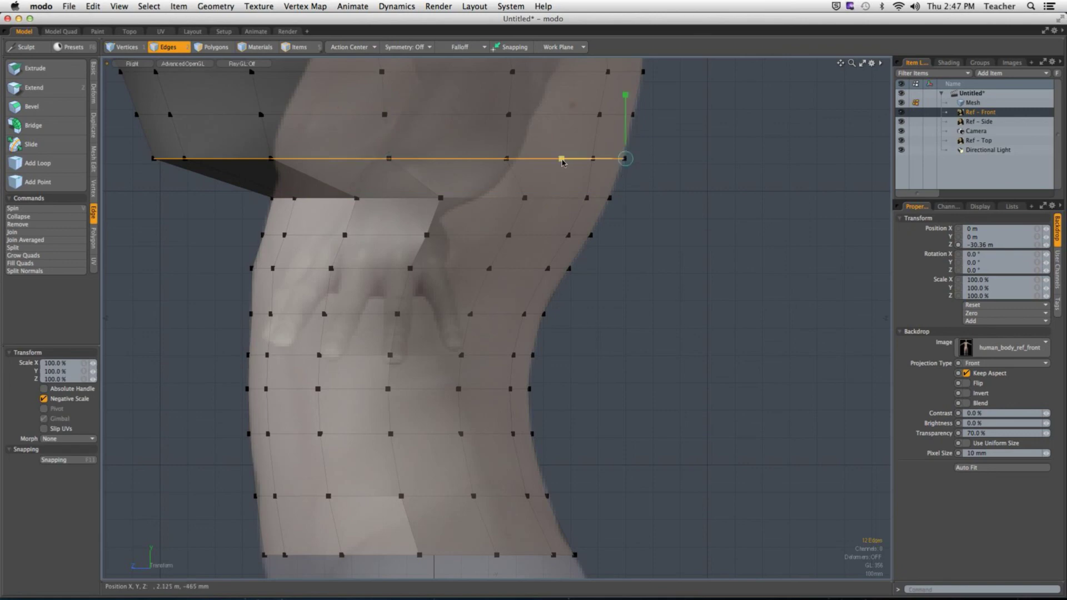
left_click_drag(562, 159, 578, 159)
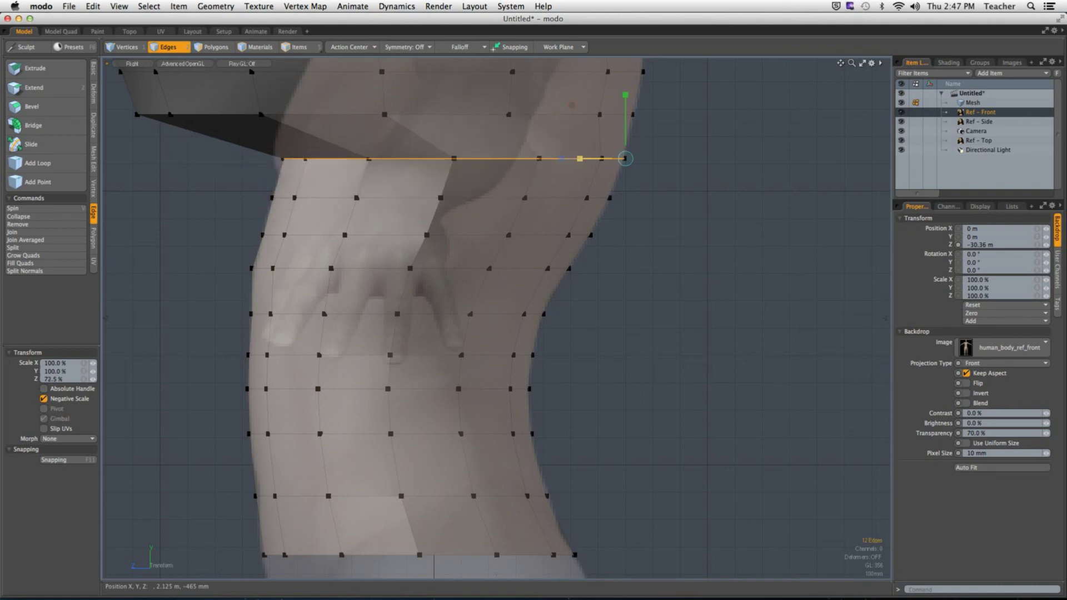
Scale the eleventh edge loop from the bottom to about 70.5% in Z from its rear edge to follow the front contour.
key("space")
left_click(640, 139)
double_click(561, 114)
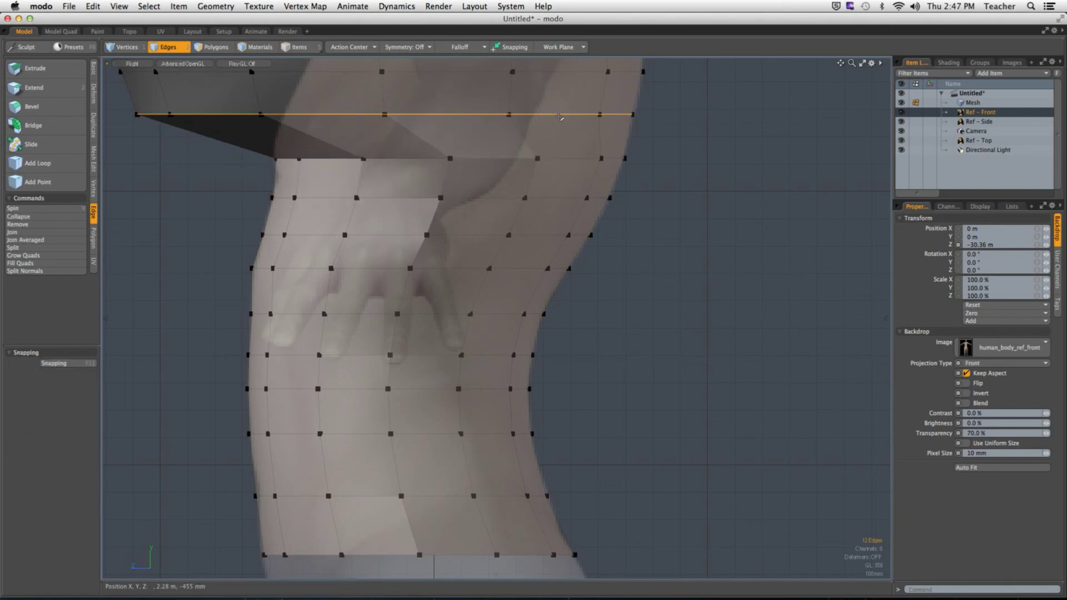
key("r")
left_click(632, 115)
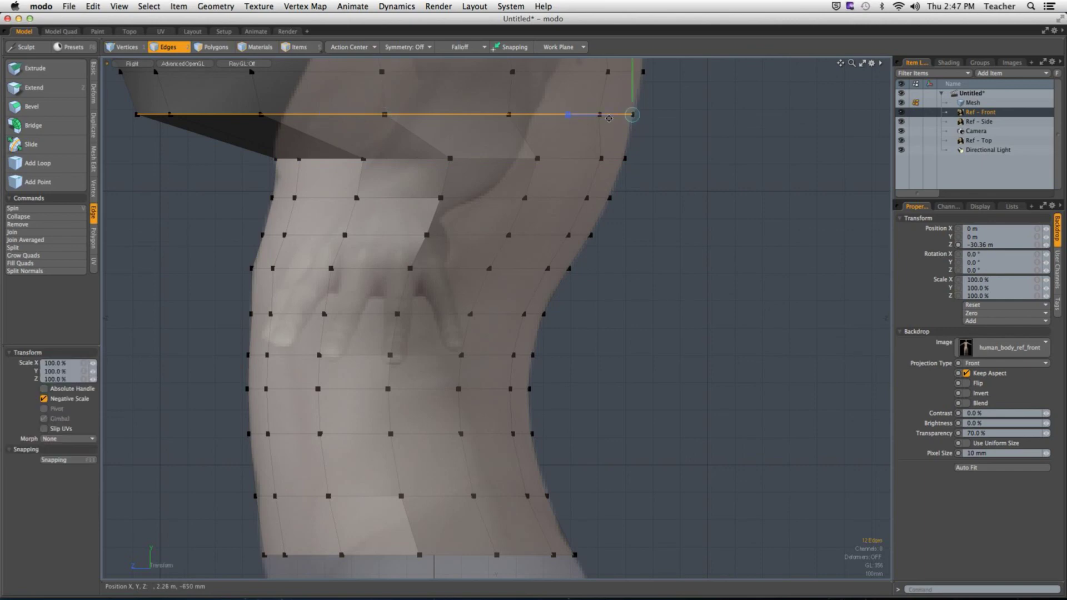
left_click_drag(610, 118, 579, 171, "alt+shift")
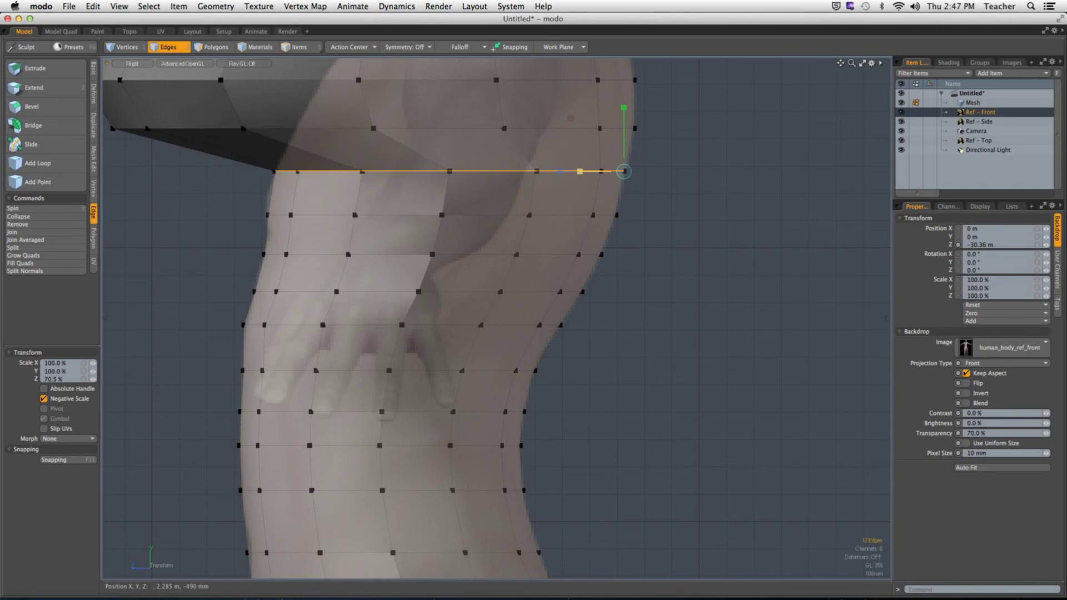
key("space")
Scale the twelfth edge loop from the bottom to about 66% in Z from its rear edge to meet the chest outline.
scroll(573, 213, "up", 3)
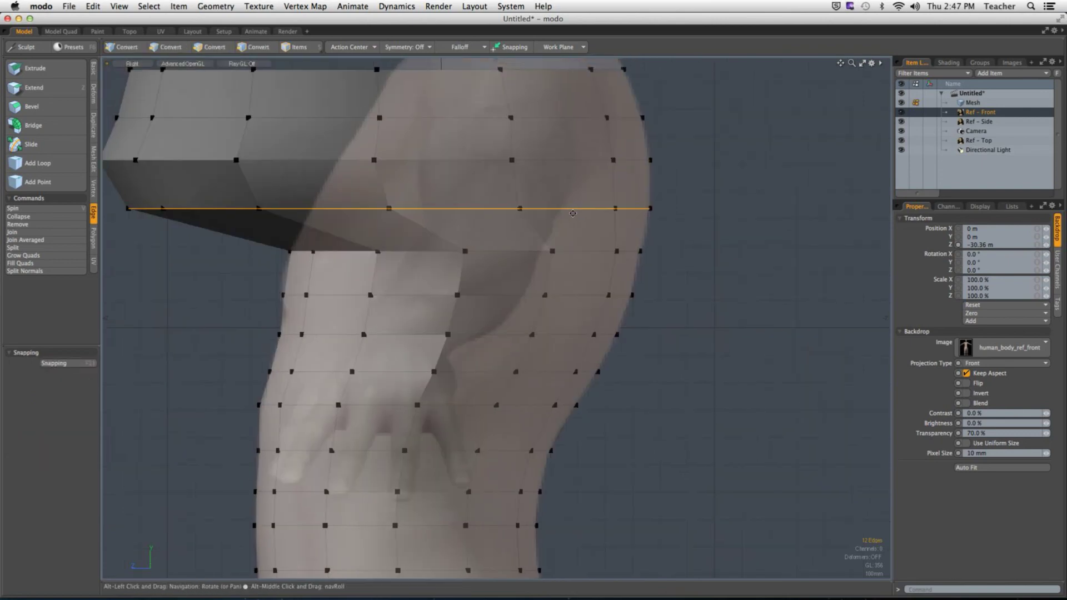
key("r")
left_click(651, 209)
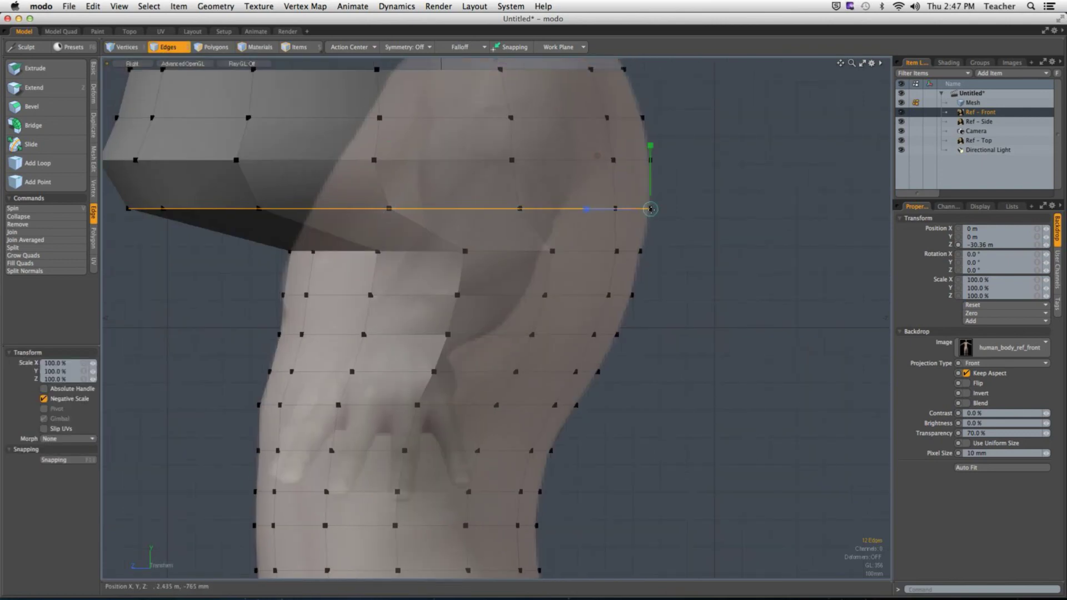
left_click_drag(586, 209, 610, 209)
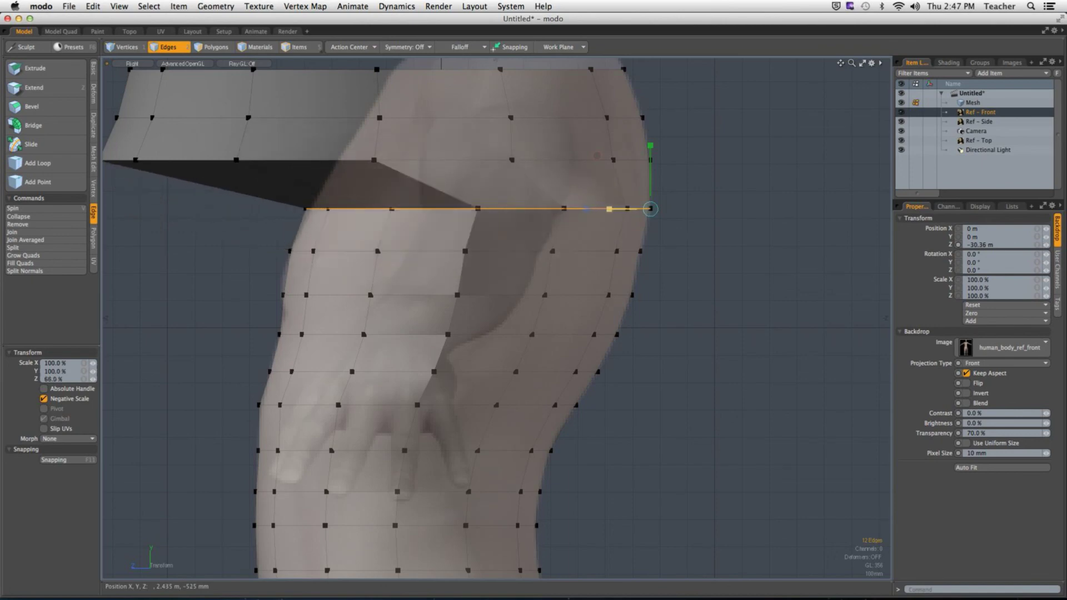
key("space")
Scale the thirteenth edge loop from the bottom to about 57% in Z from its rear edge to follow the chest contour.
double_click(612, 163)
key("r")
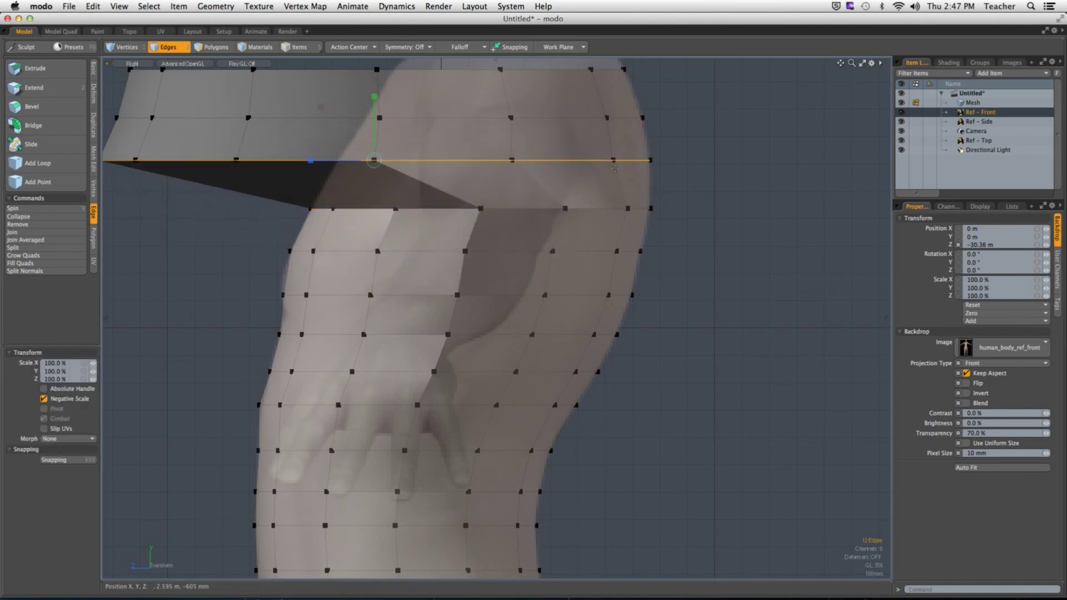
left_click(651, 161)
left_click_drag(589, 161, 615, 160)
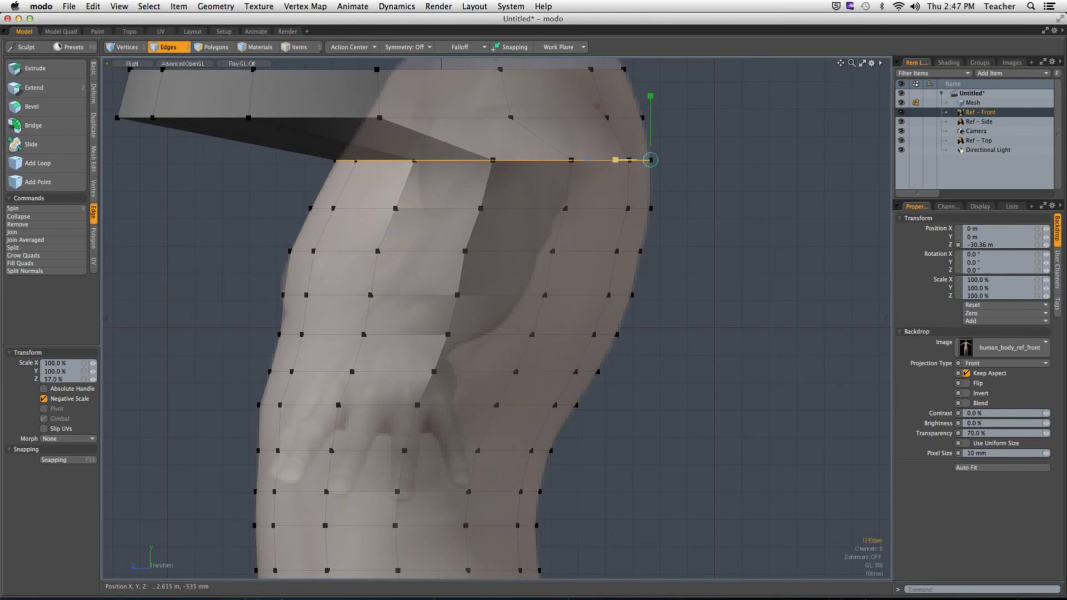
key("space")
Scale the fourteenth edge loop from the bottom in Z from its rear edge until its front end meets the reference outline.
double_click(645, 118)
key("r")
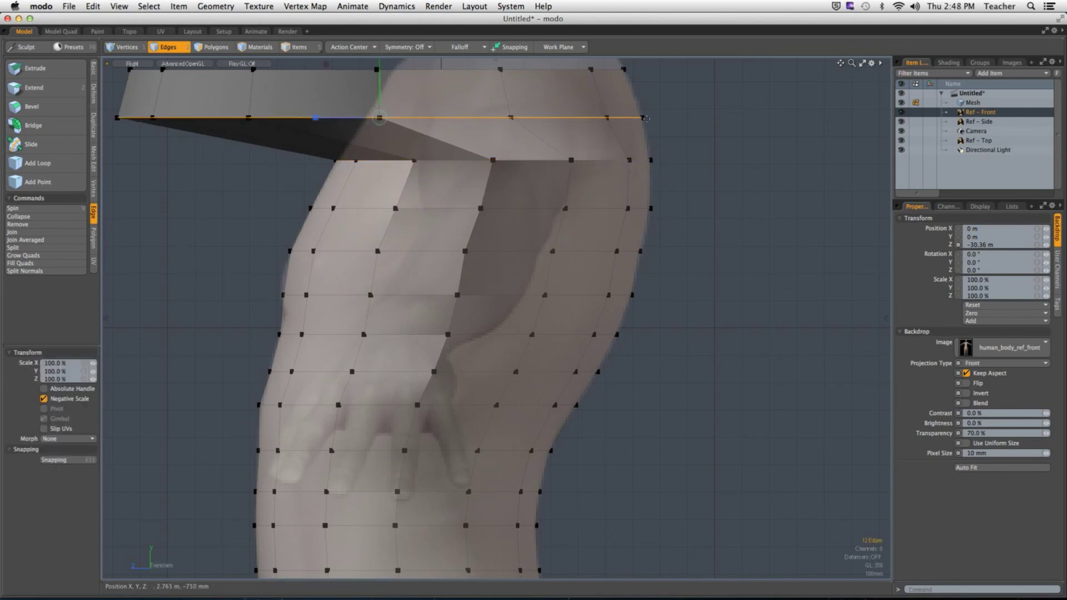
left_click(642, 118)
left_click_drag(578, 118, 576, 193)
key("space")
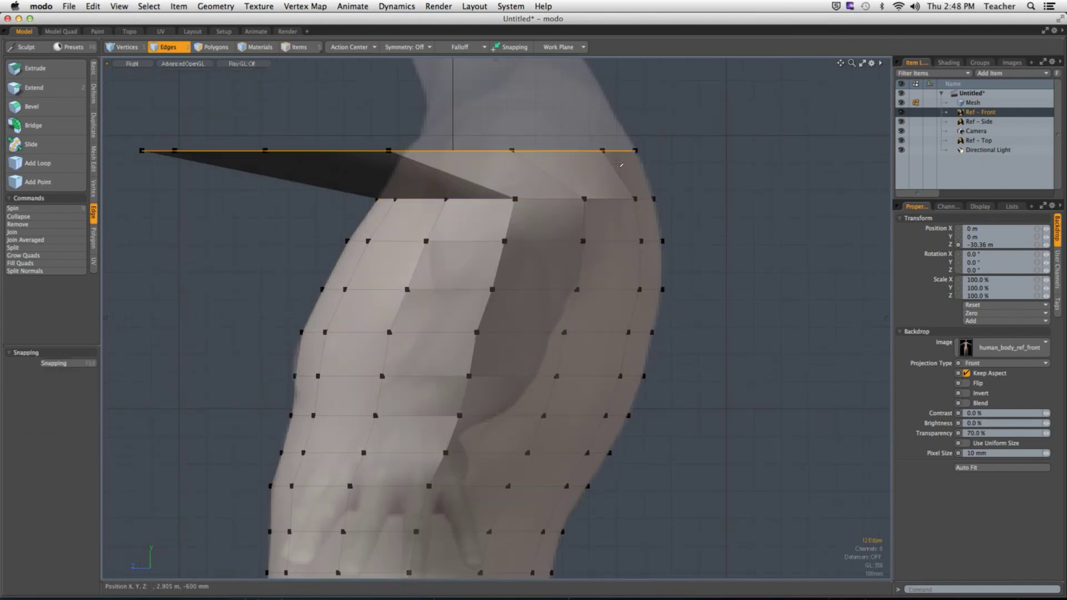
Scale the topmost edge loop to about 47% in Z from its rear edge to fit the neck base, and deselect it.
double_click(617, 161)
key("r")
left_click(636, 150)
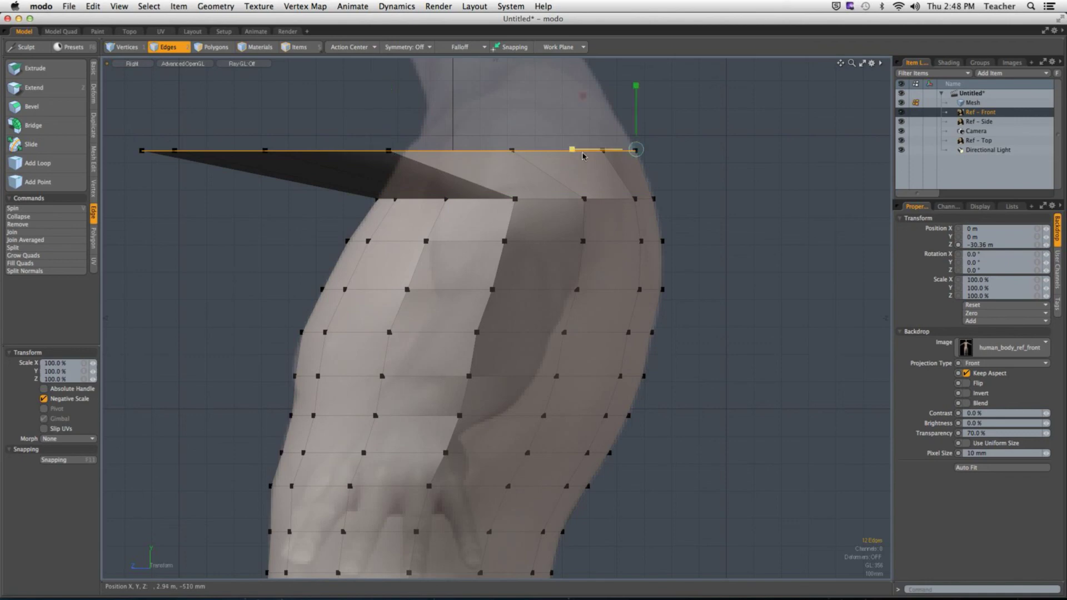
left_click_drag(573, 151, 609, 150)
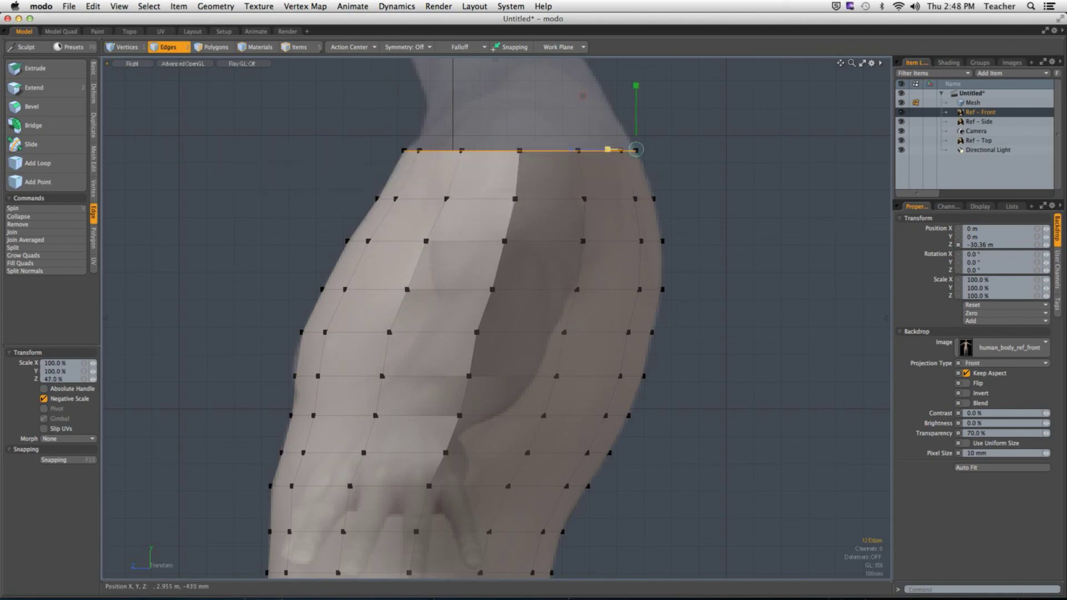
key("space")
left_click(674, 166)
Examine the torso's overall shape in the perspective view, previewing it with subdivision smoothing.
left_click_drag(668, 181, 551, 221, "alt+shift")
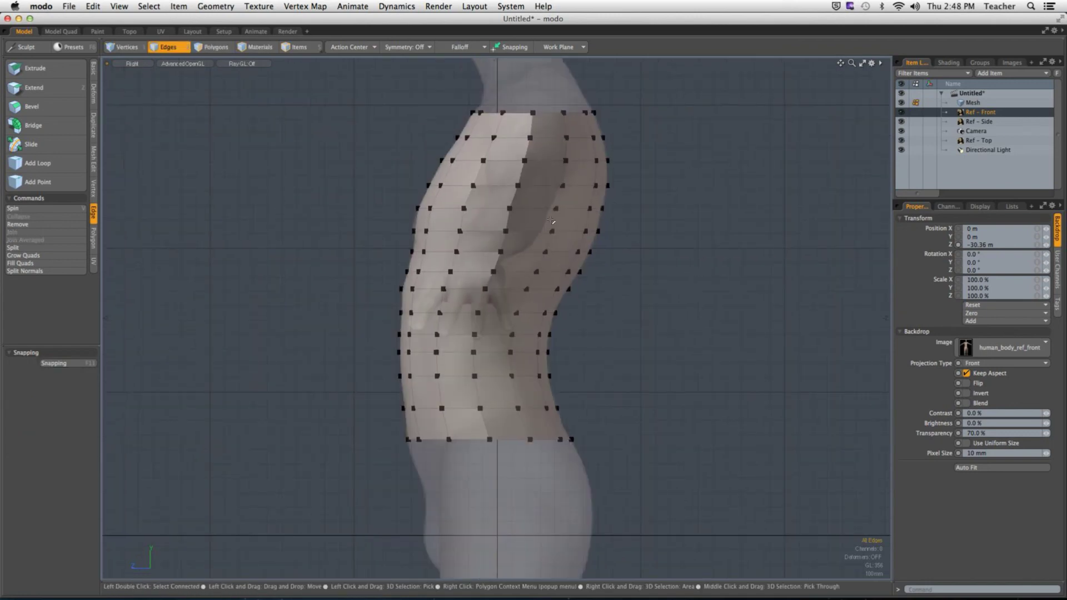
key("ctrl+space")
left_click(530, 226)
left_click_drag(529, 226, 347, 237, "alt")
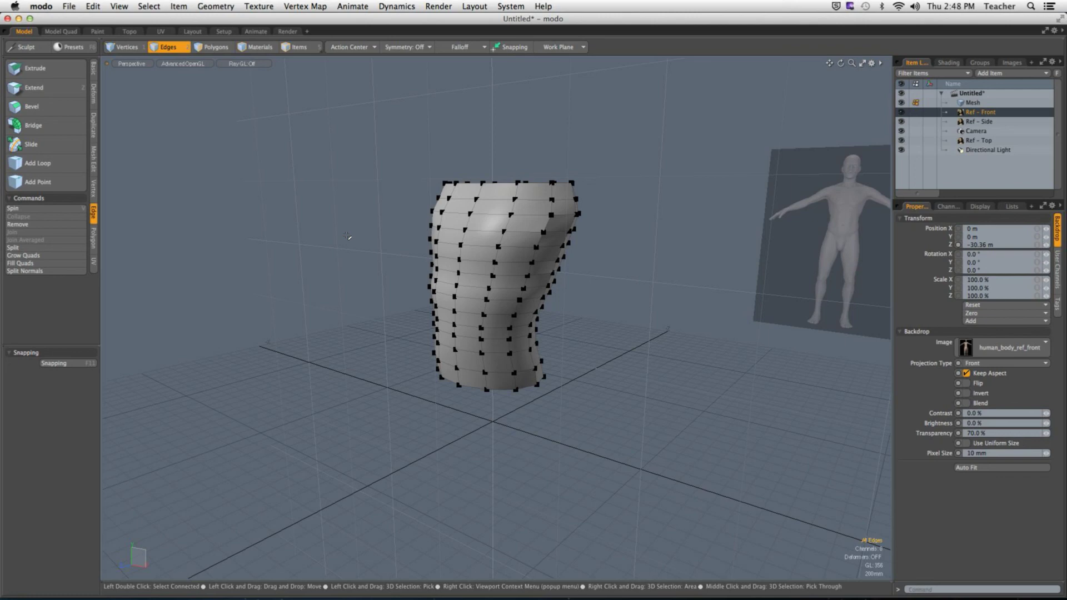
key("Tab")
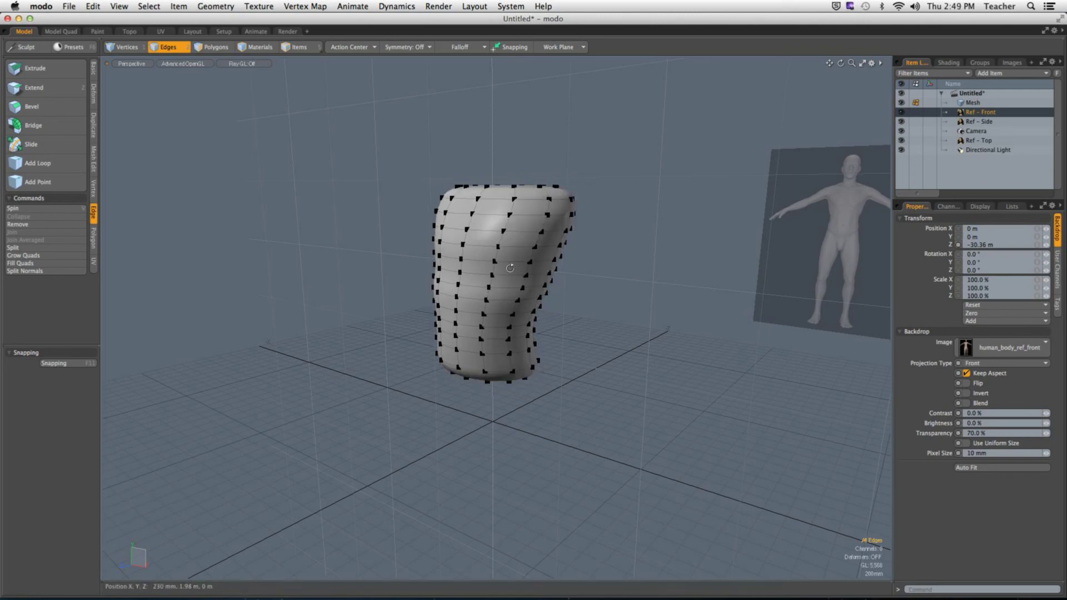
left_click_drag(347, 237, 547, 333, "alt")
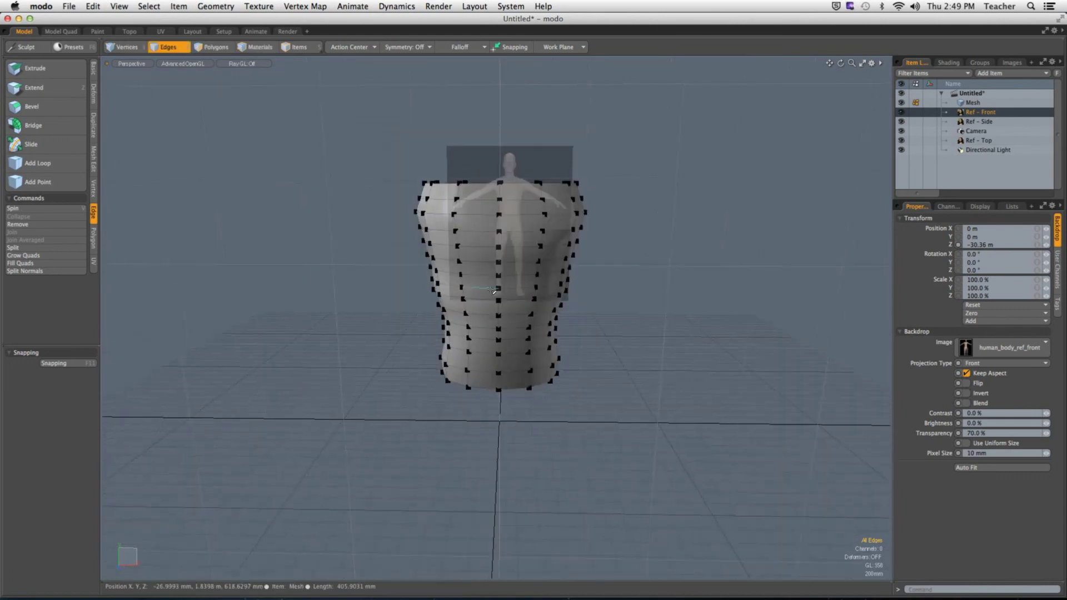
scroll(563, 346, "up", 3)
scroll(563, 346, "down", 2)
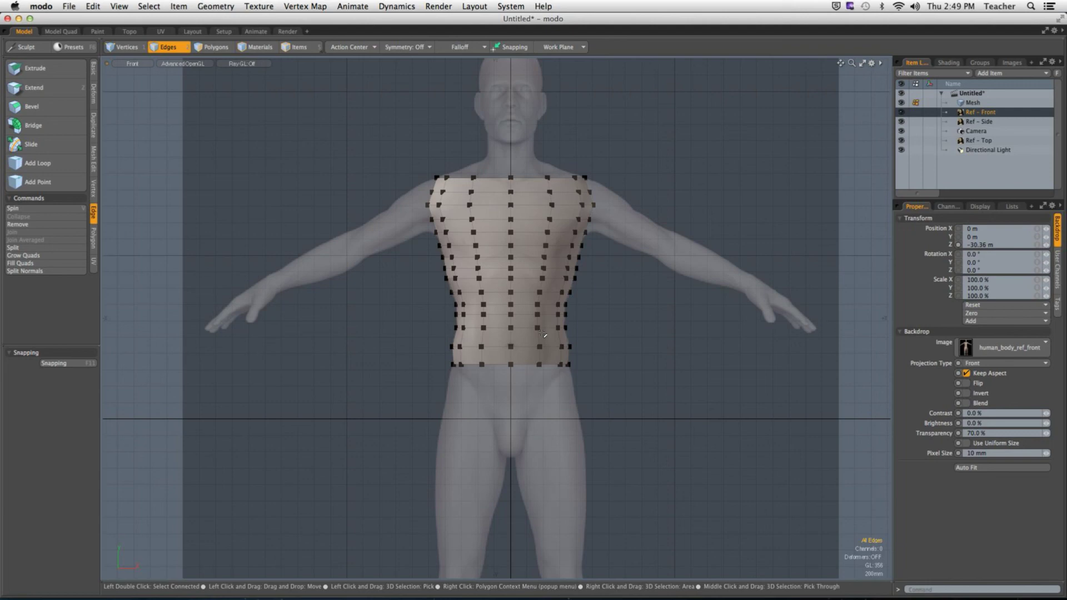
Delete all side polygons on the torso's negative X half, and delete the polygon capping the top.
key("3")
left_click(311, 124)
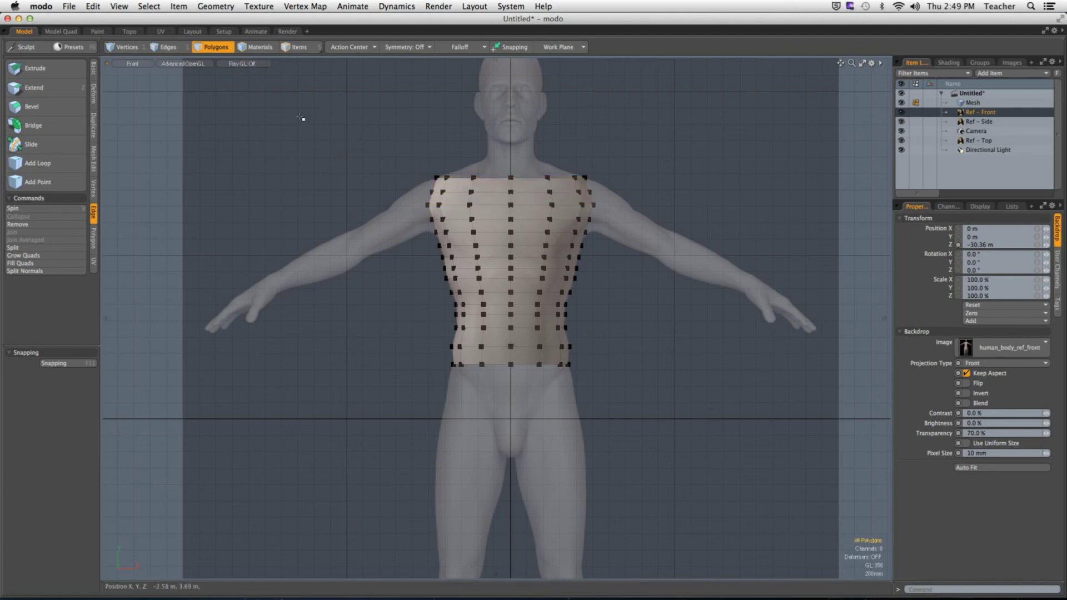
mouse_move(299, 115)
right_mouse_down()
mouse_move(415, 326)
mouse_move(503, 455)
mouse_move(529, 472)
right_mouse_up()
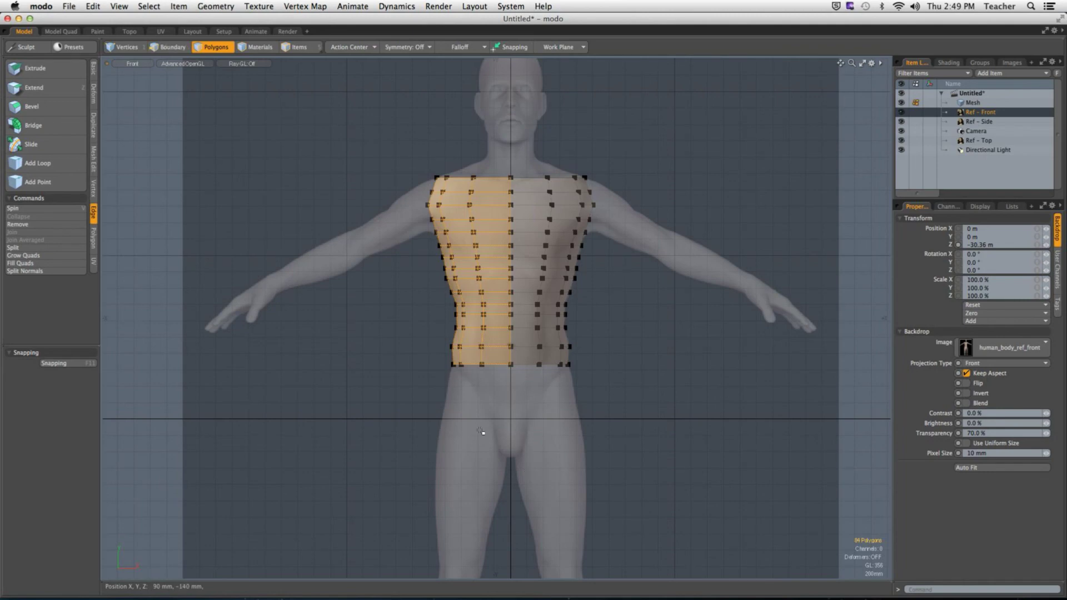
key("ctrl+space")
left_click_drag(591, 262, 485, 262, "alt")
key("BackSpace")
key("3")
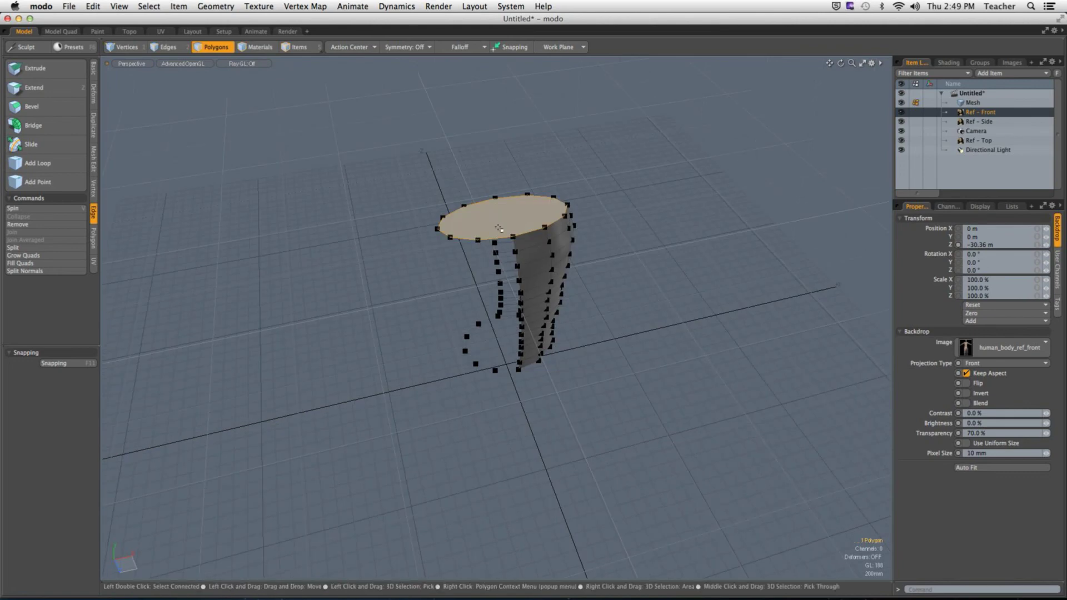
key("BackSpace")
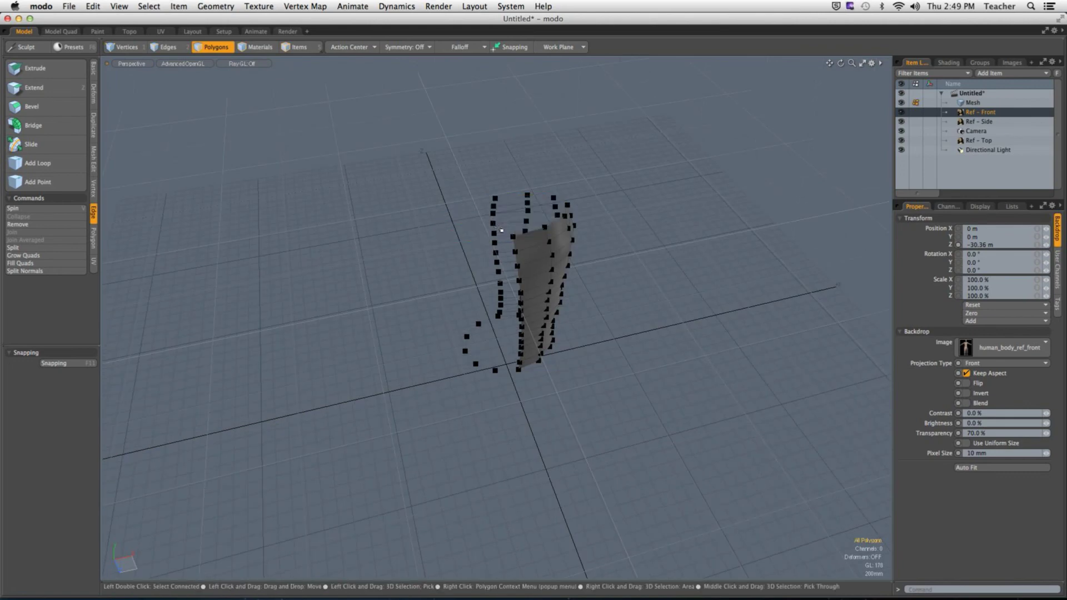
Turn off Show Grid in the perspective viewport's visibility options.
left_click_drag(500, 228, 489, 300, "alt")
key("o")
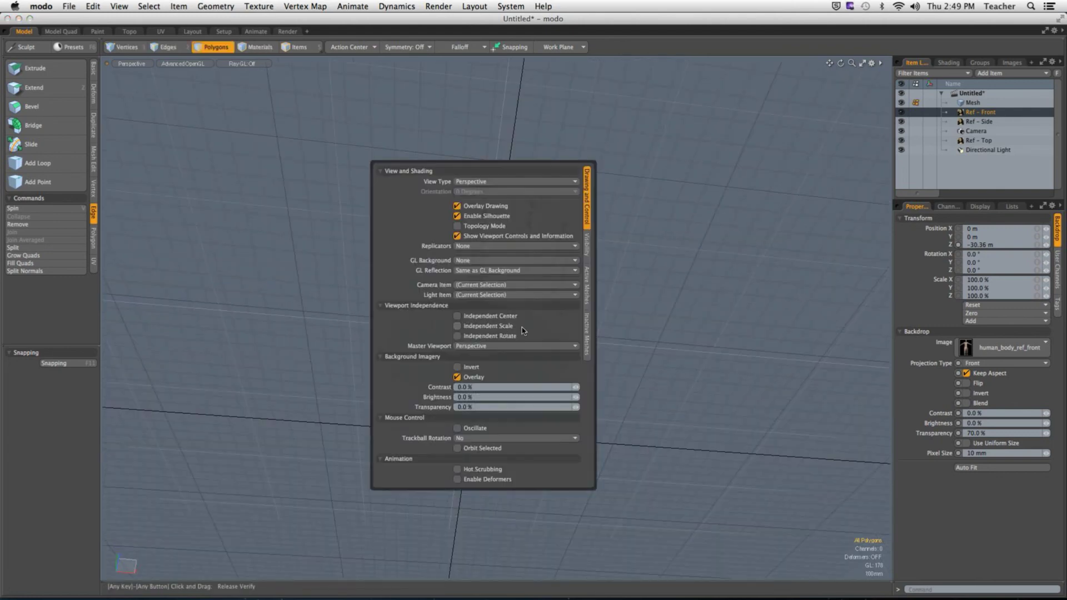
key("o")
key("o")
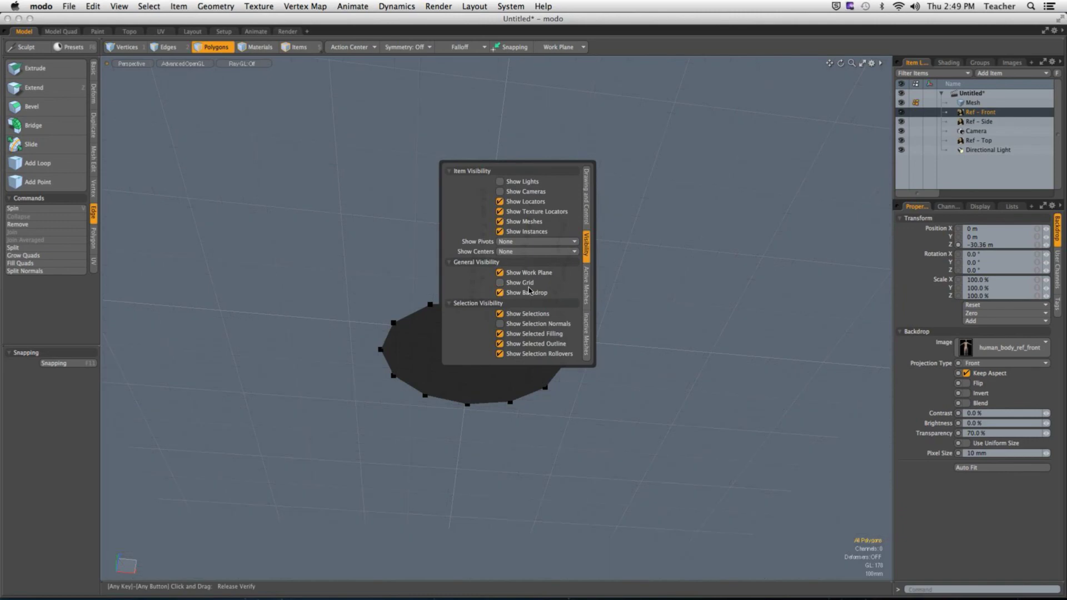
Cut the bottom cap polygon with Edge Slice from its front centre vertex to its back centre vertex.
mouse_move(606, 312)
left_mouse_down("alt")
mouse_move(631, 336)
mouse_move(615, 306)
left_mouse_up("alt")
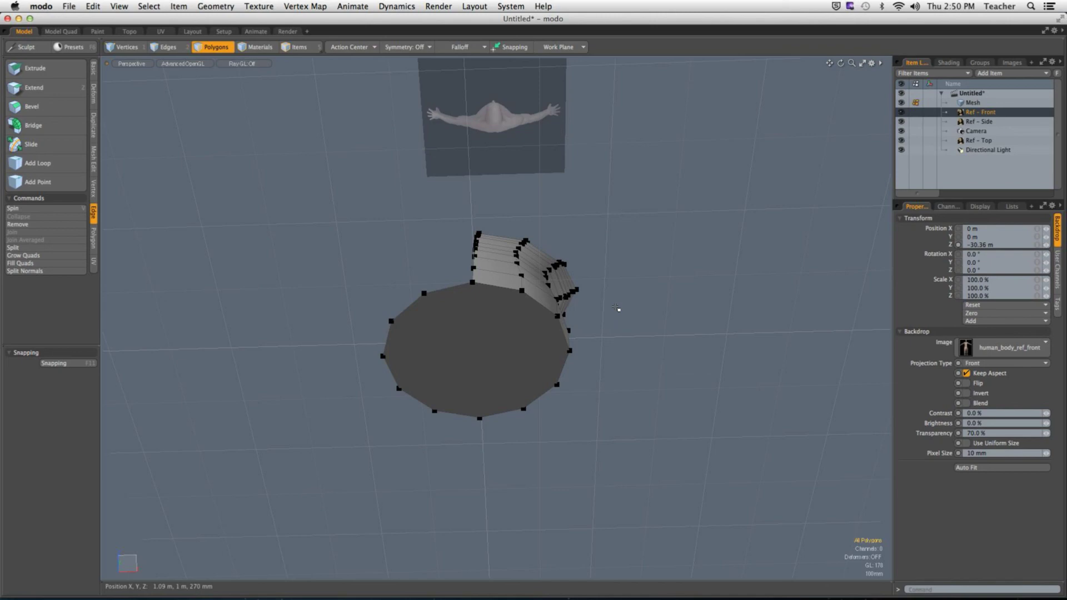
mouse_move(490, 332)
left_mouse_down("alt")
mouse_move(489, 302)
mouse_move(473, 321)
left_mouse_up("alt")
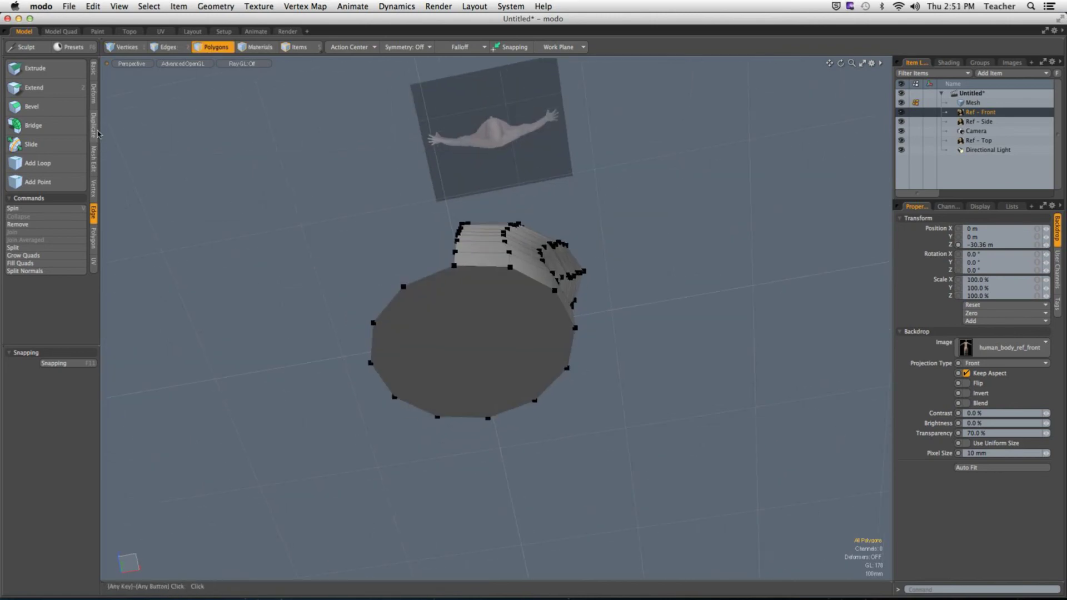
left_click(94, 160)
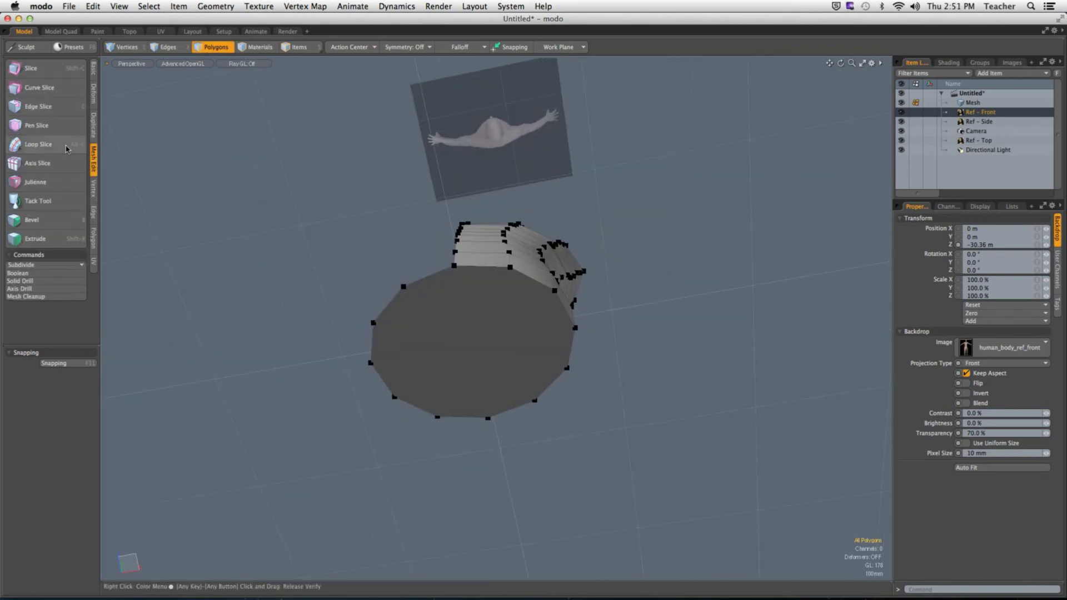
left_click(38, 106)
left_click_drag(434, 288, 422, 262, "ctrl+alt")
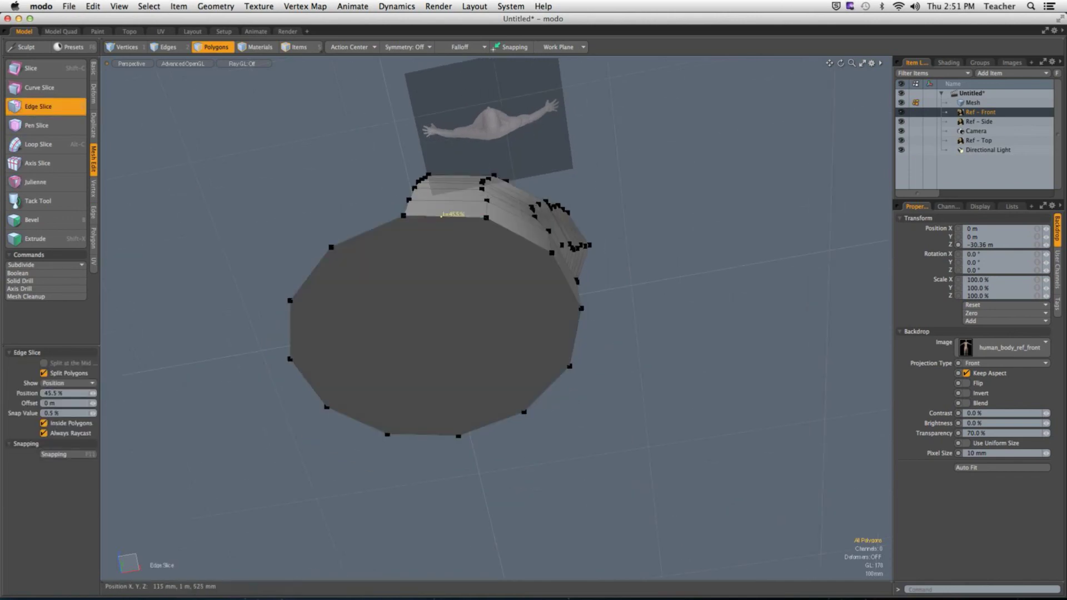
left_click(436, 218)
left_click_drag(436, 217, 469, 313, "alt")
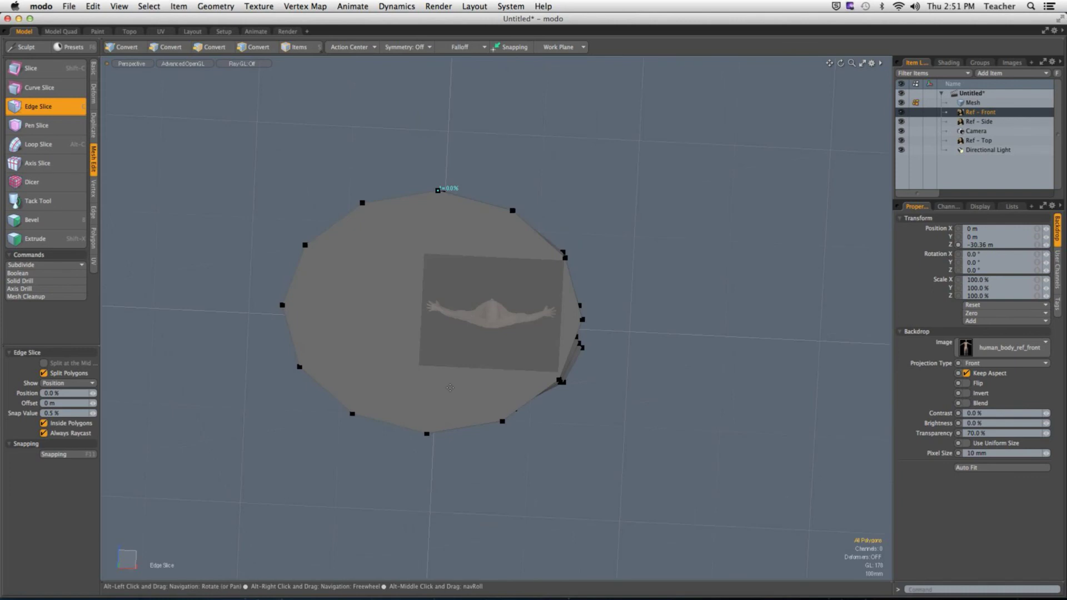
left_click(431, 433)
Delete the negative X half of the bottom cap.
left_click_drag(475, 455, 330, 418, "alt")
key("space")
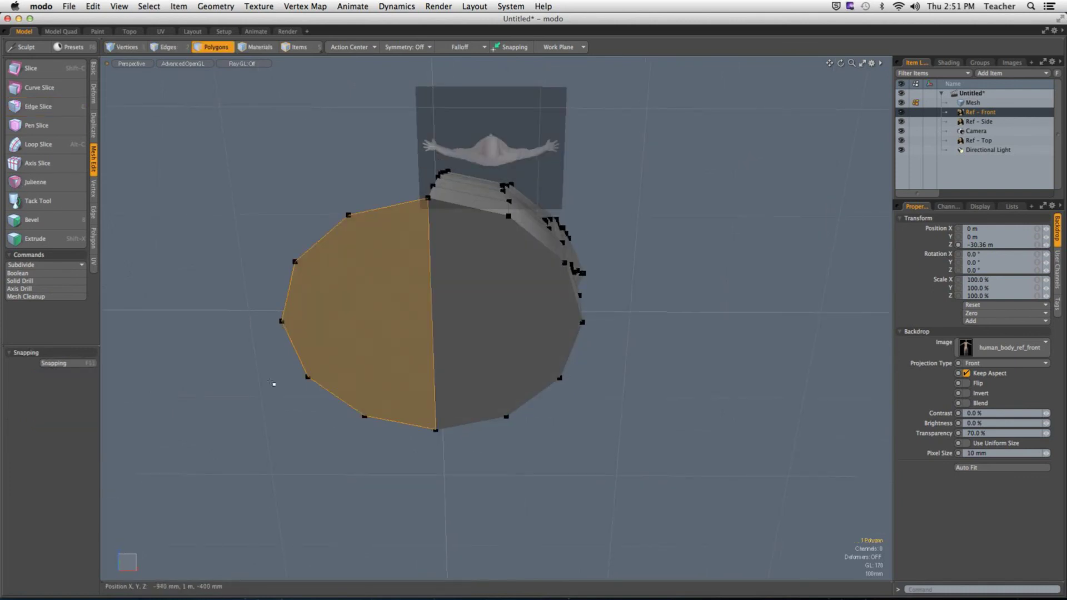
key("Delete")
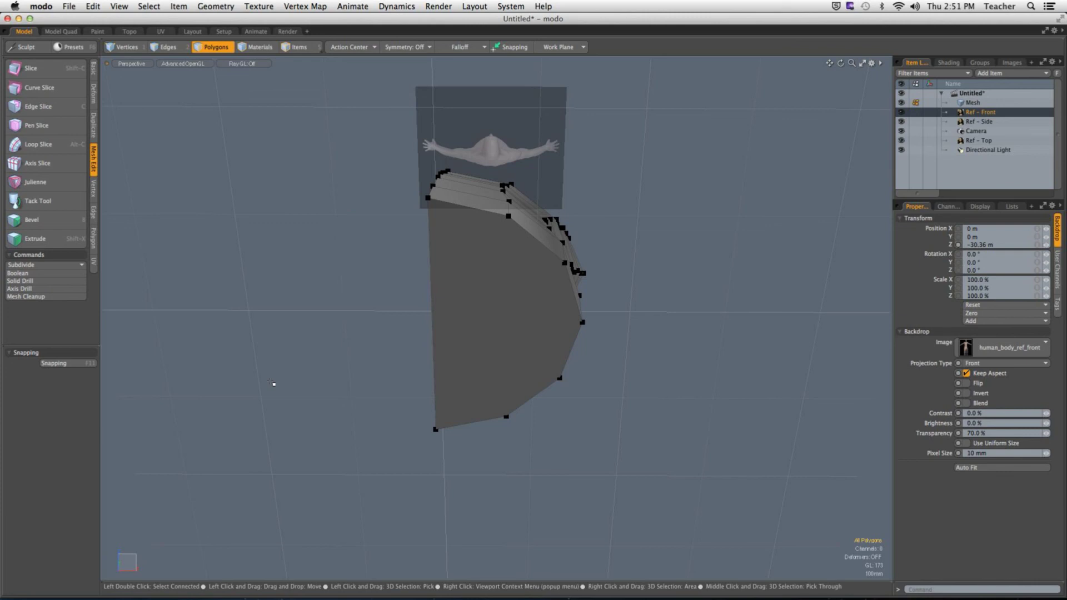
Cut the remaining half cap with Edge Slice between the front and back vertices adjacent to the centre line.
left_click_drag(271, 384, 494, 308, "alt")
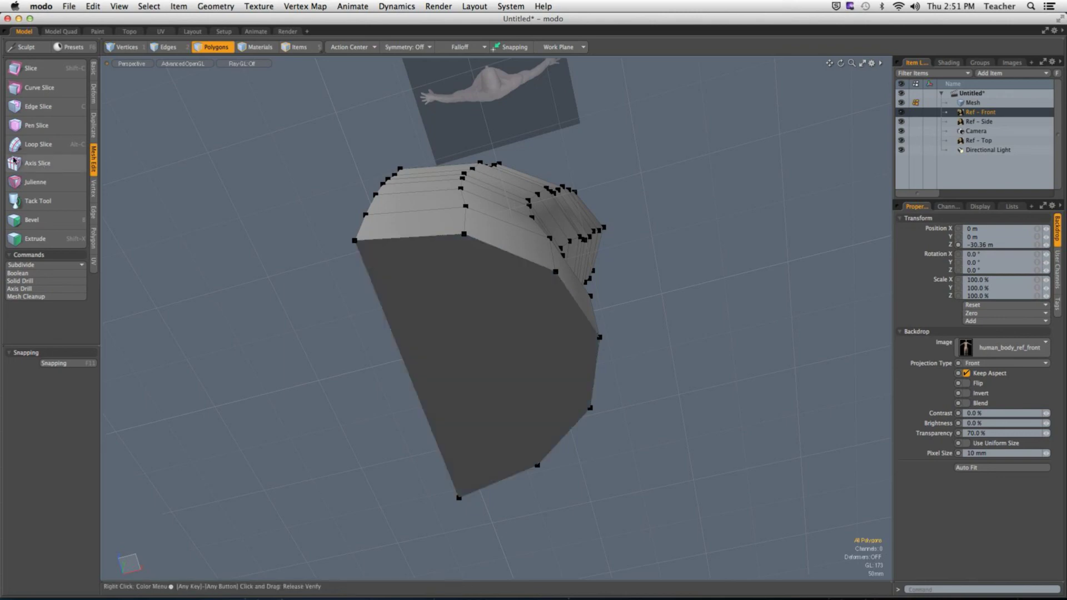
left_click(53, 110)
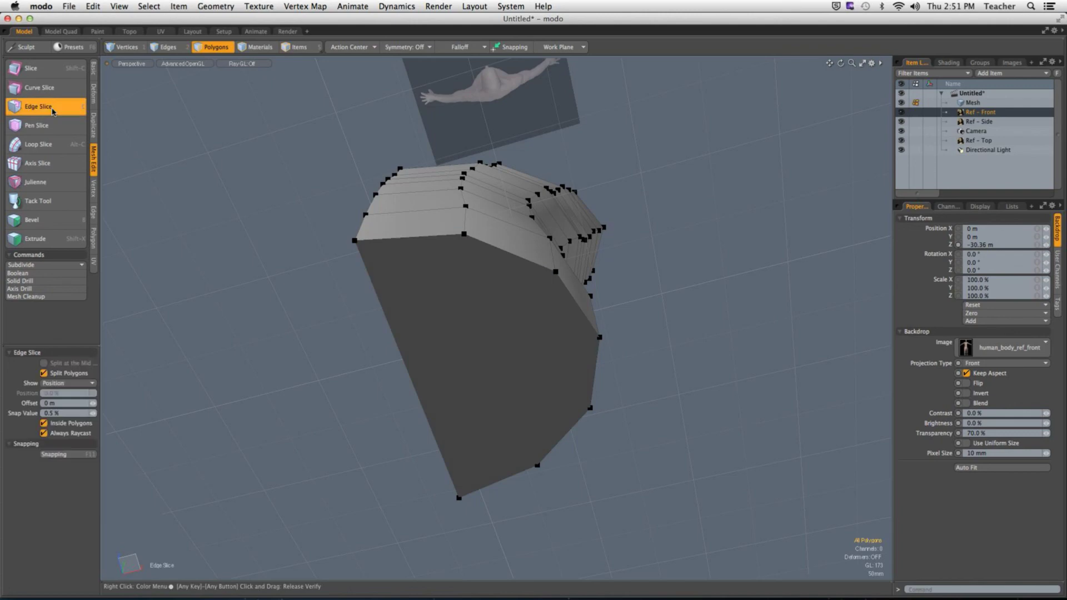
left_click(517, 254)
left_click_drag(517, 254, 464, 234)
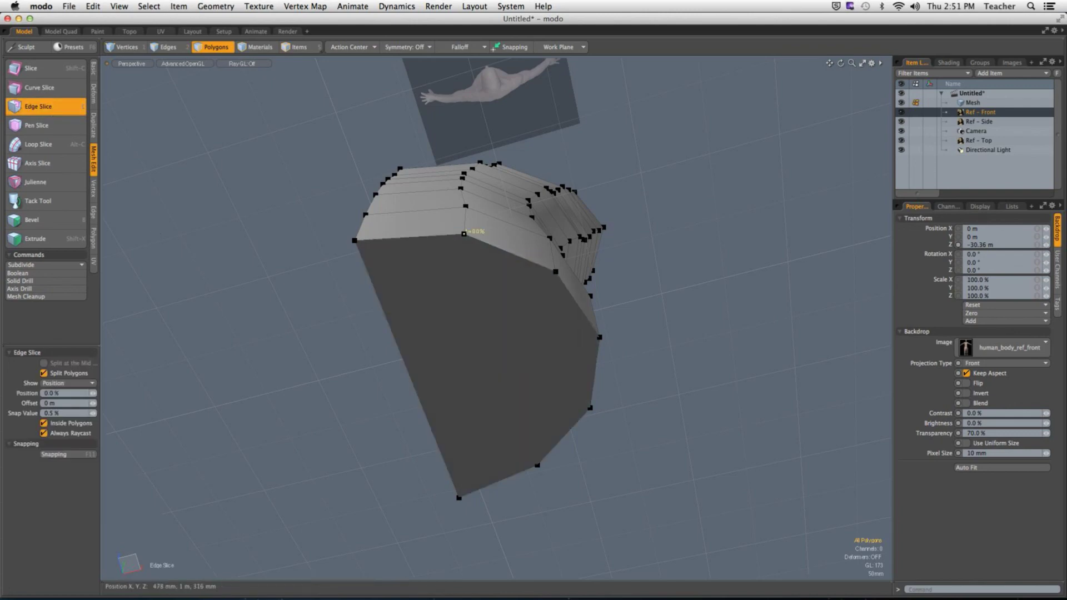
left_click_drag(517, 256, 565, 389, "alt")
left_click(565, 426)
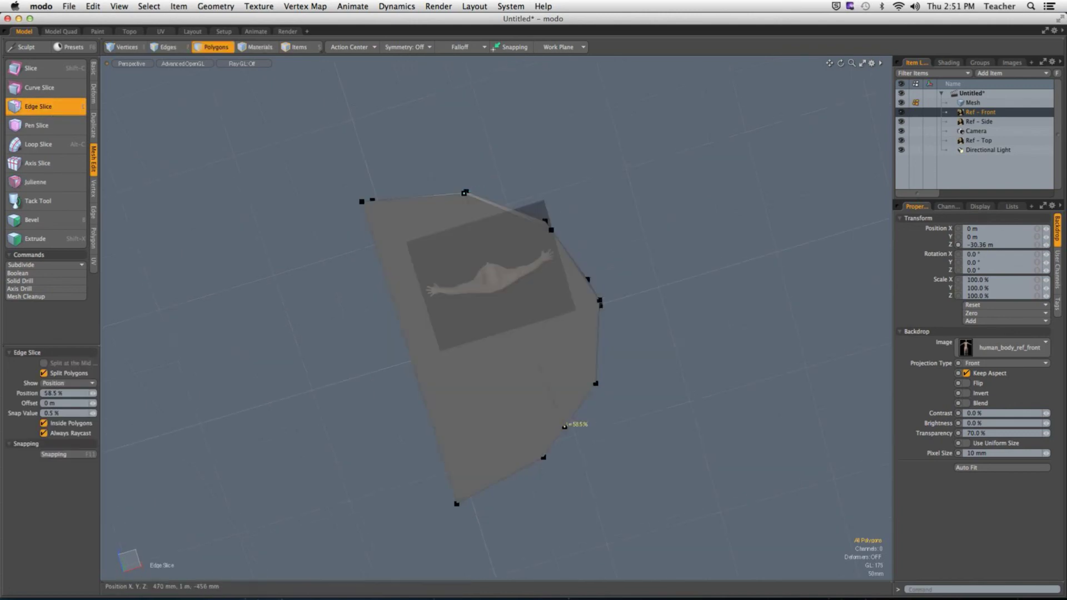
left_click_drag(565, 426, 544, 457)
key("q")
left_click_drag(689, 356, 622, 304, "alt")
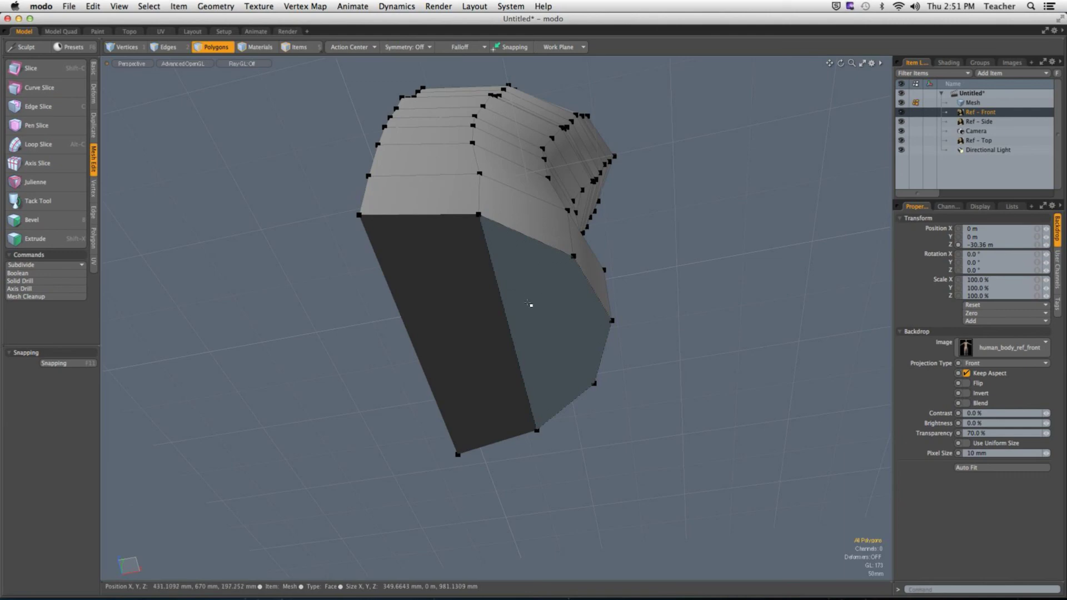
Delete the bottom cap polygon on the outer side of the centre strip.
left_click(560, 317)
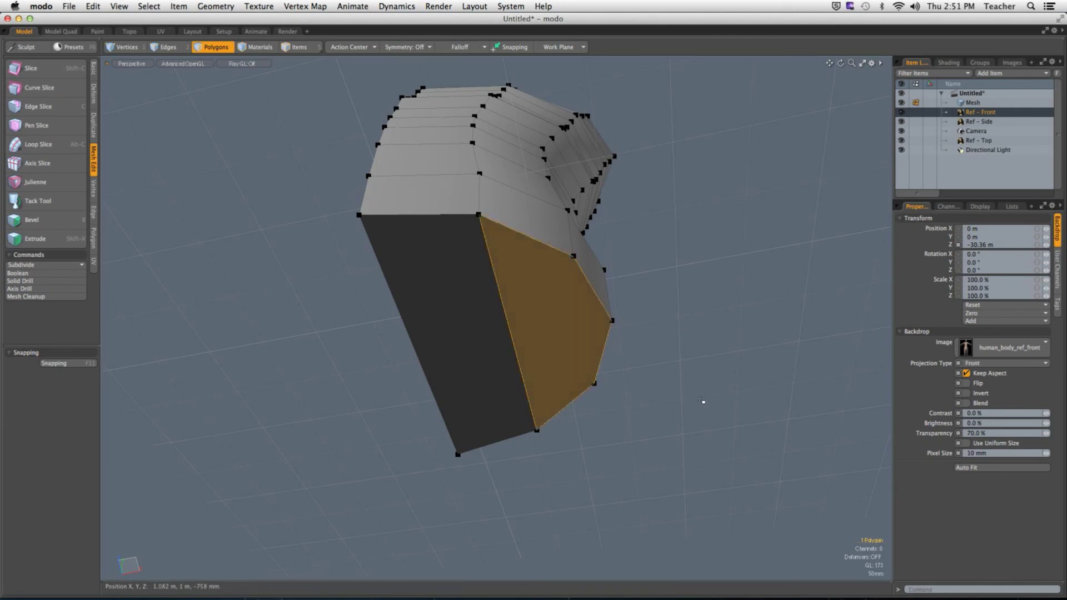
key("Delete")
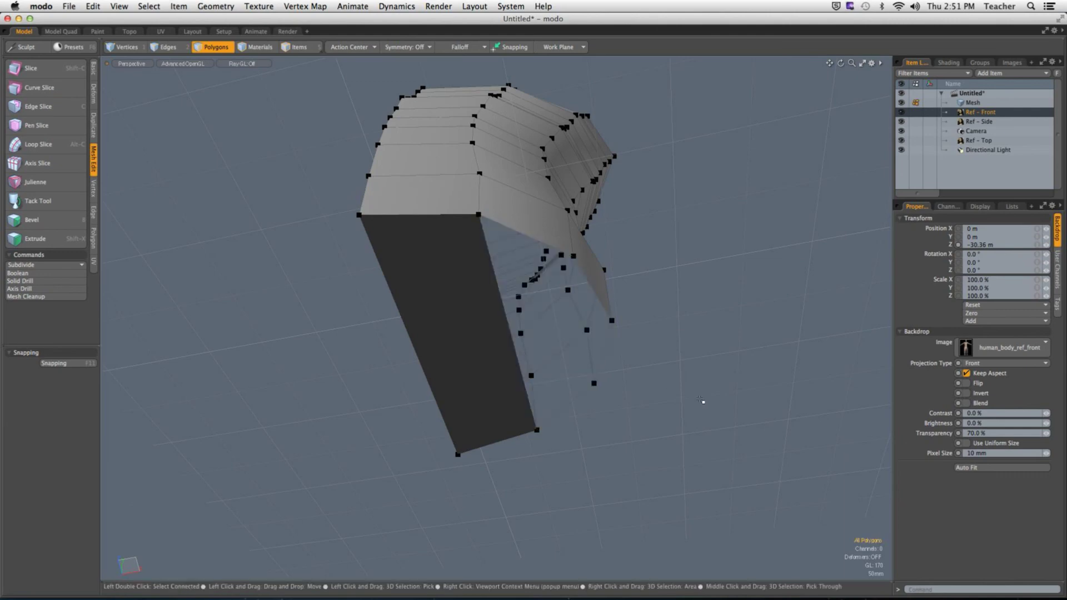
left_click_drag(700, 400, 673, 359, "alt")
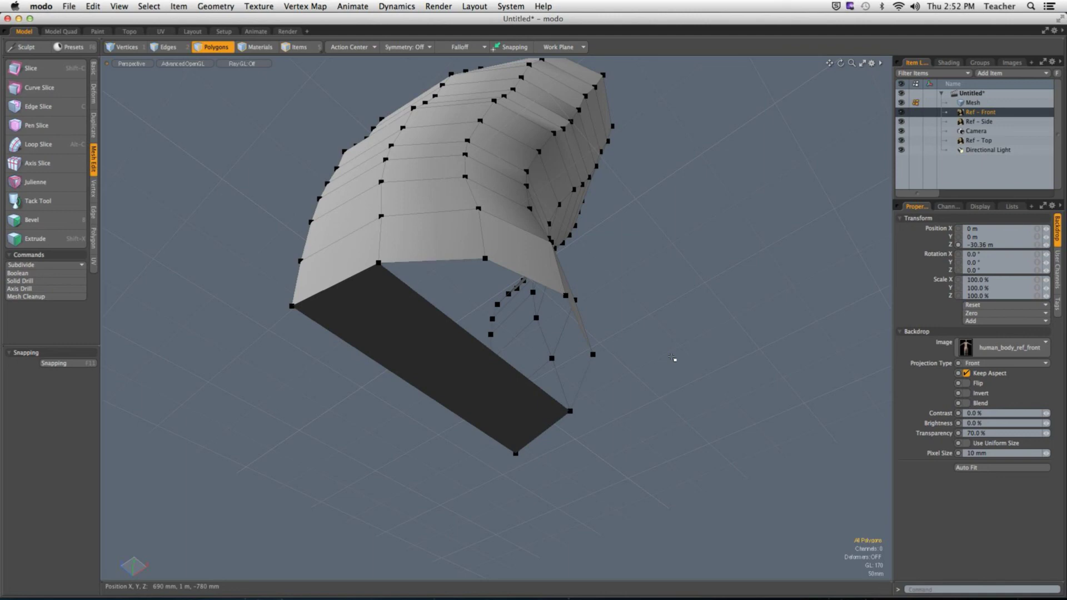
Examine the boundary edge loop around the open leg hole.
key("2")
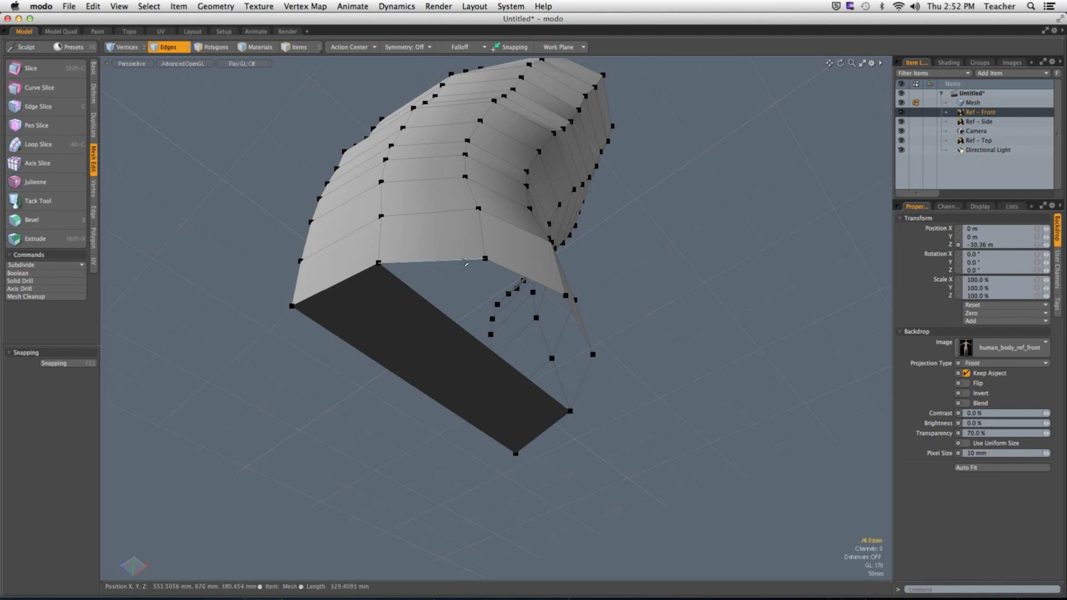
double_click(485, 280)
left_click_drag(486, 279, 440, 300, "alt")
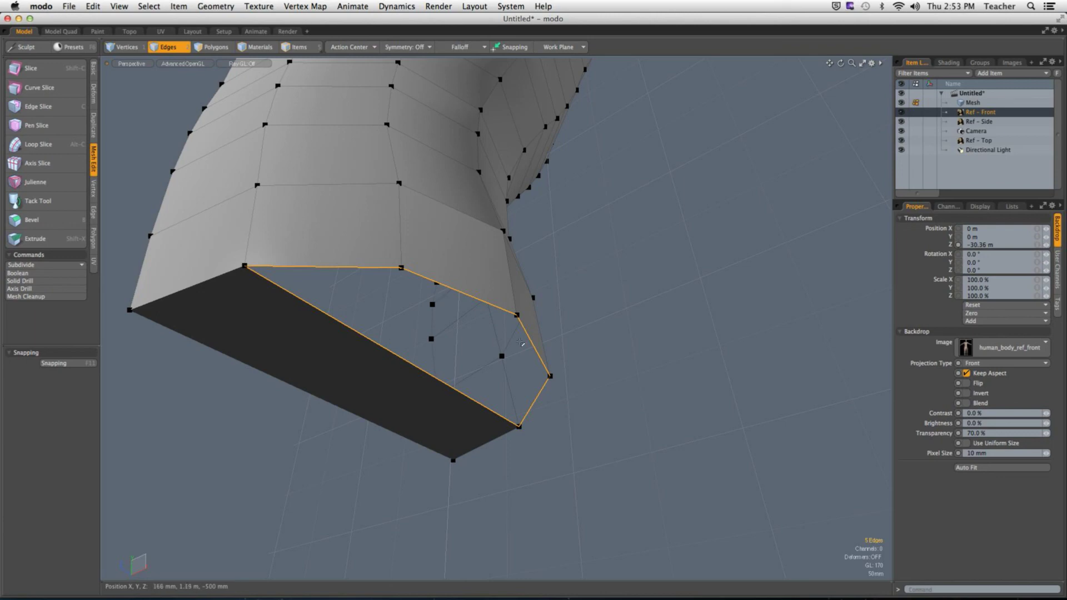
left_click(441, 300)
left_click_drag(440, 300, 434, 351, "alt")
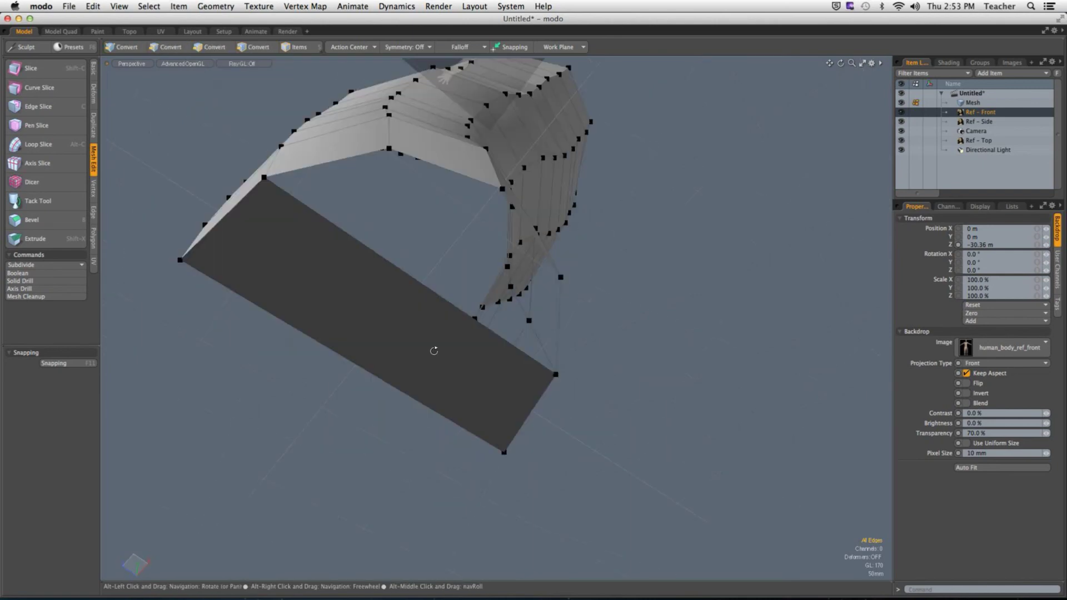
Cut across the centre strip roughly midway between front and back with Edge Slice.
key("c")
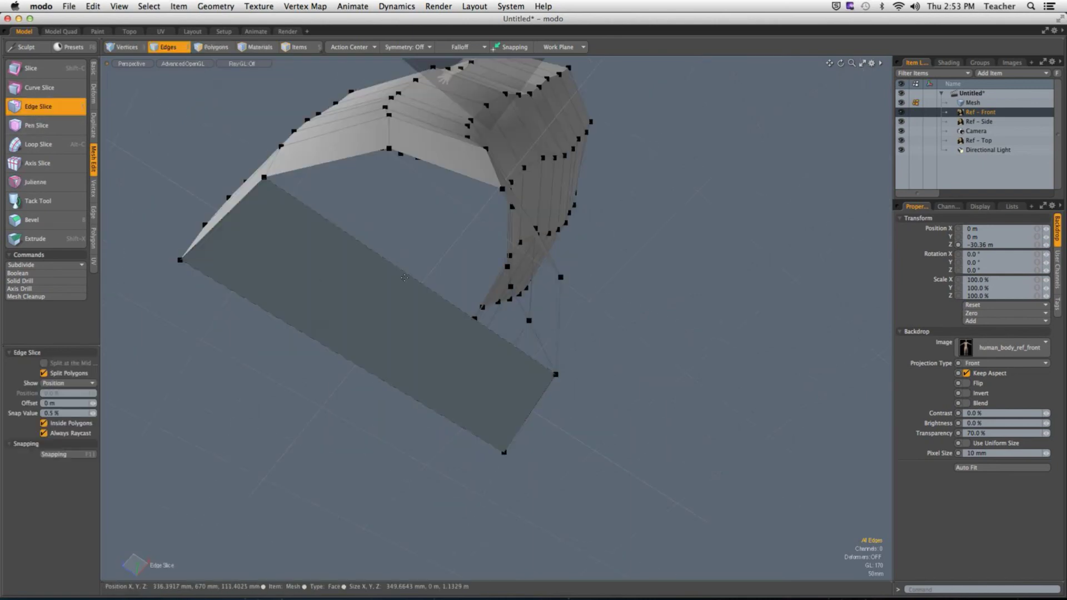
left_click(417, 279)
left_click_drag(417, 279, 425, 283)
left_click(364, 368)
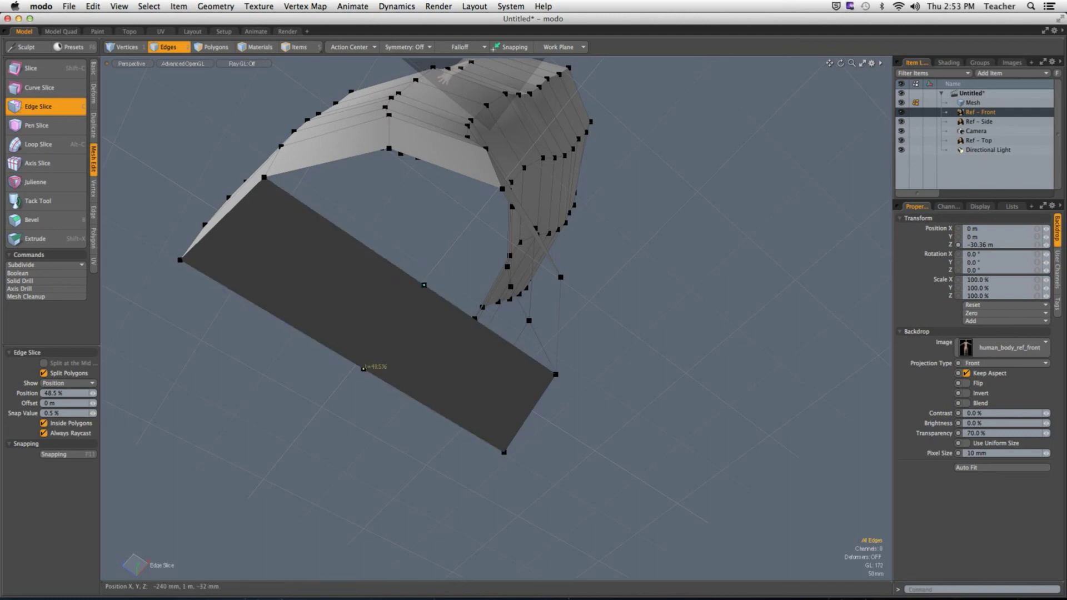
left_click_drag(363, 368, 358, 366)
key("space")
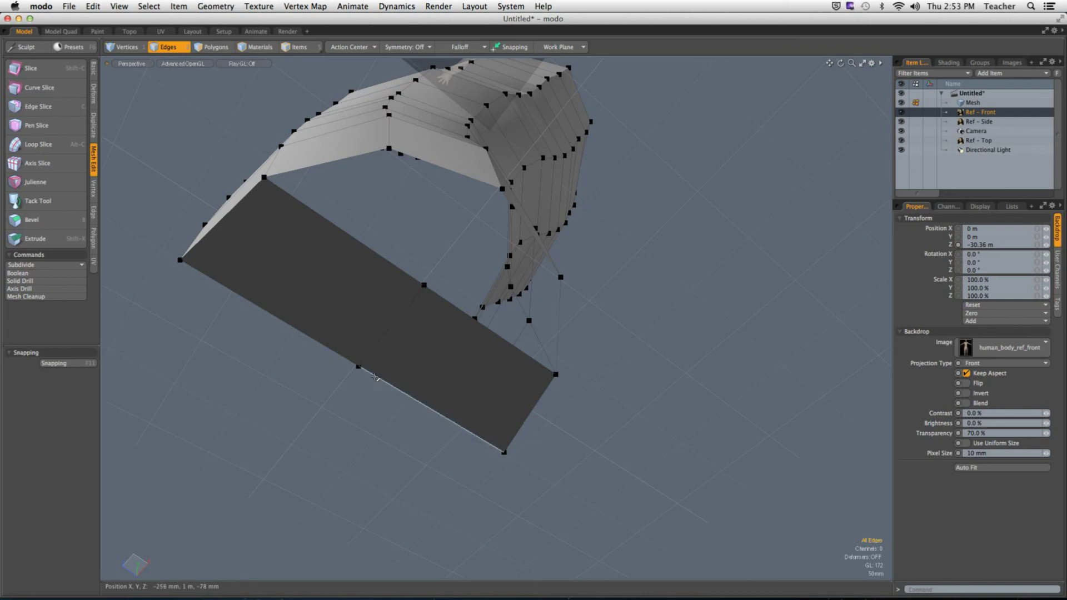
Move the strip's new middle edge down below the torso to start the crotch.
left_click(391, 325)
left_click_drag(391, 326, 311, 337, "alt")
key("w")
left_click_drag(376, 347, 397, 312)
key("space")
left_click(437, 391)
Cut across the front half of the strip with Edge Slice at about 51%.
key("c")
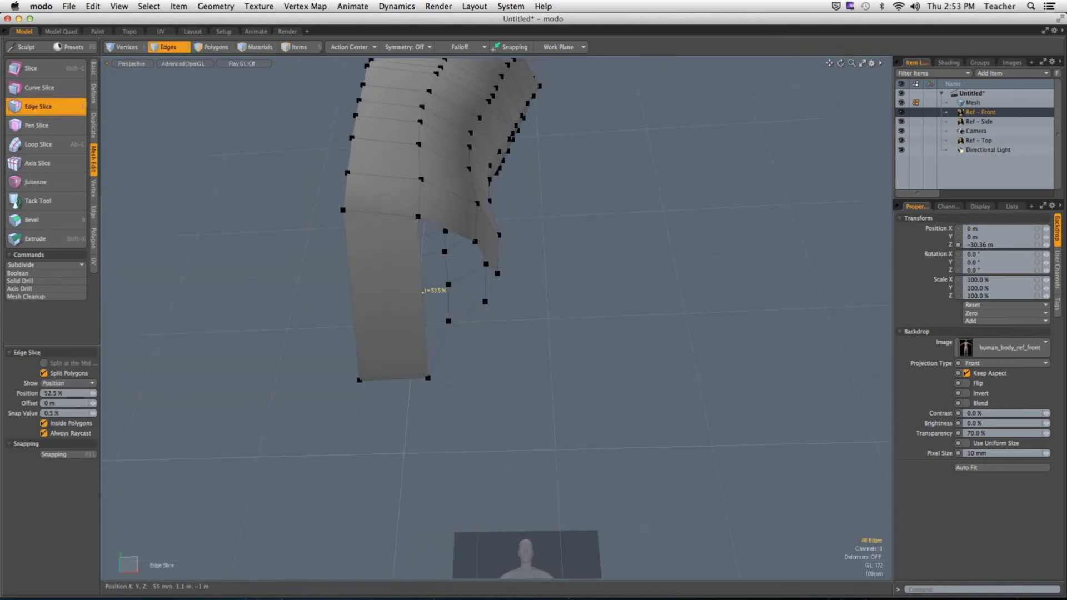
left_click(423, 297)
left_click(353, 311)
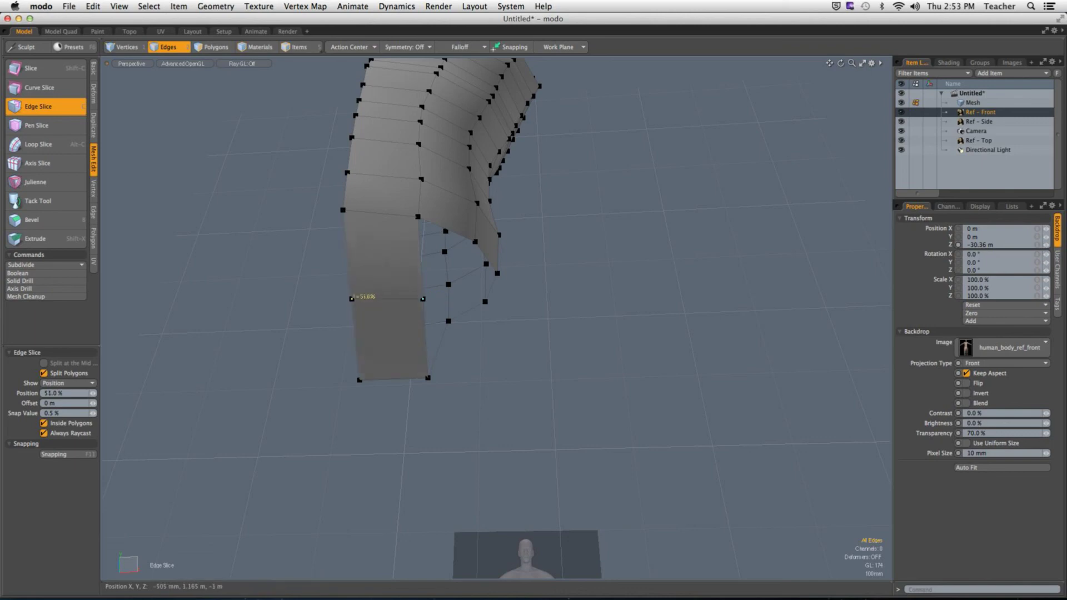
key("space")
Move the front half's new edge forward to the reference's lower belly outline in the Right view.
left_click(361, 300)
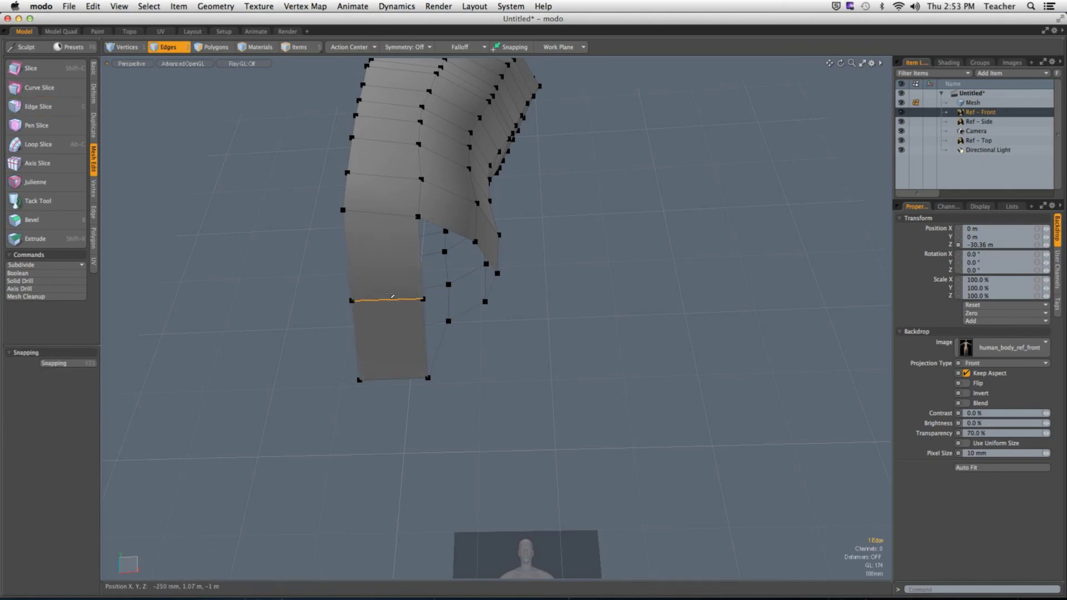
left_click_drag(361, 299, 375, 333, "alt")
key("ctrl+space")
left_click(432, 328)
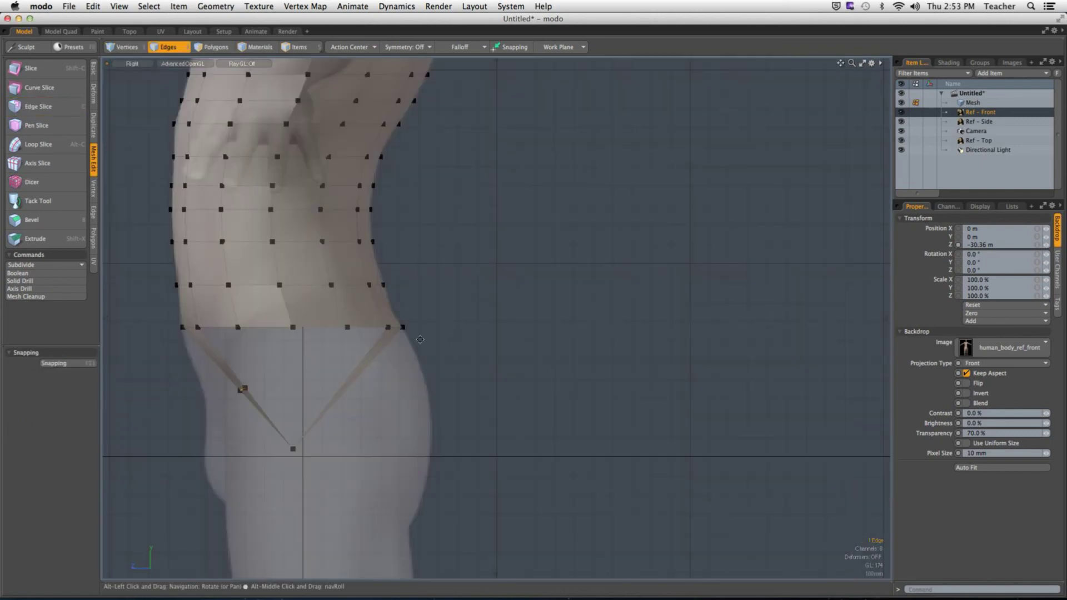
left_click_drag(317, 421, 379, 388, "alt+shift")
key("w")
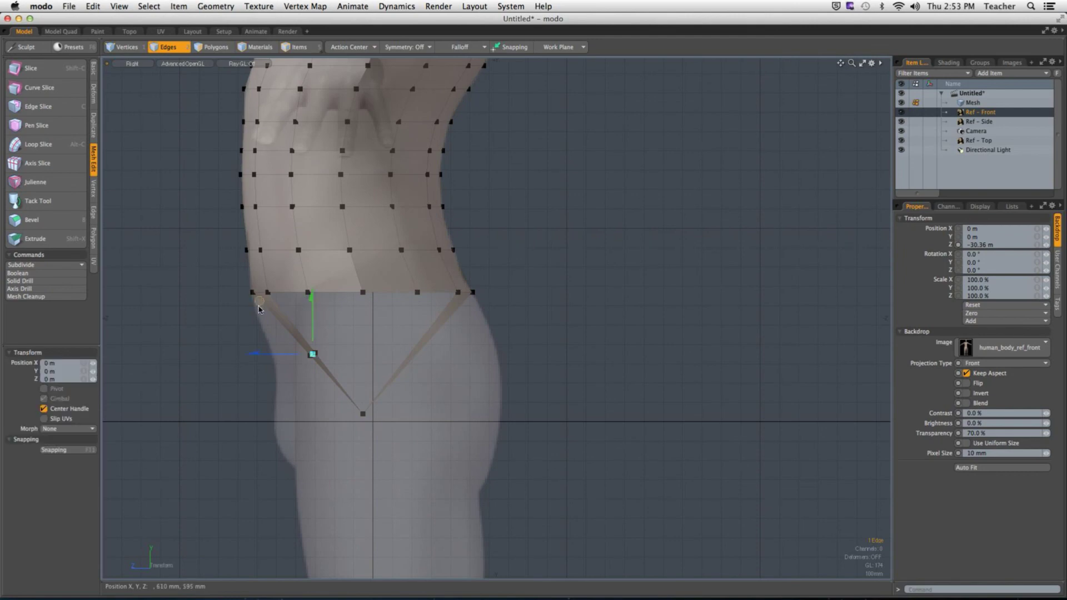
left_click_drag(311, 352, 281, 369)
scroll(265, 386, "up", 3)
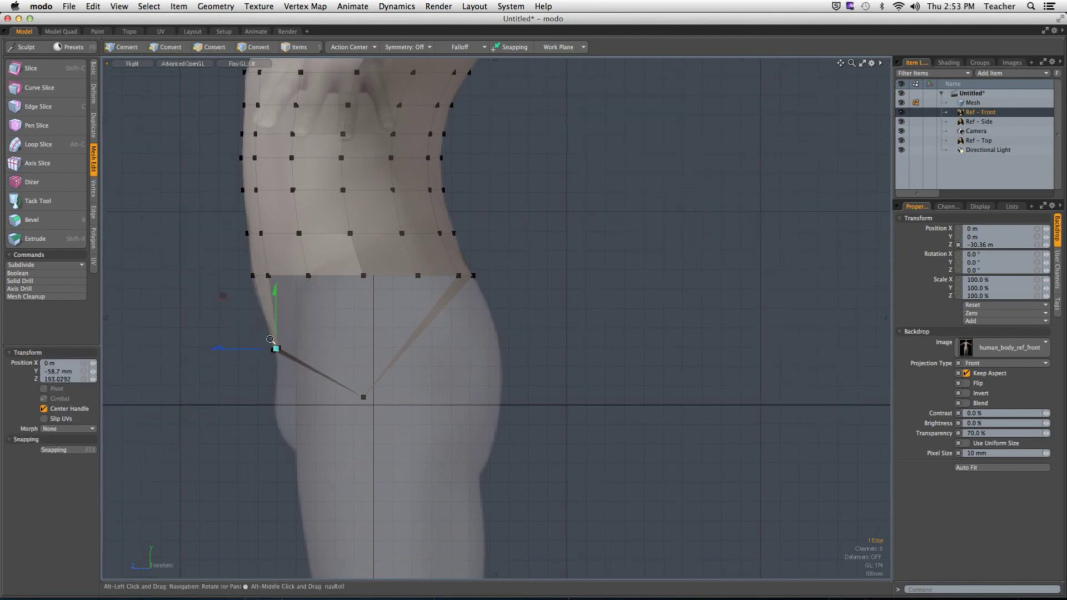
left_click_drag(237, 306, 219, 275)
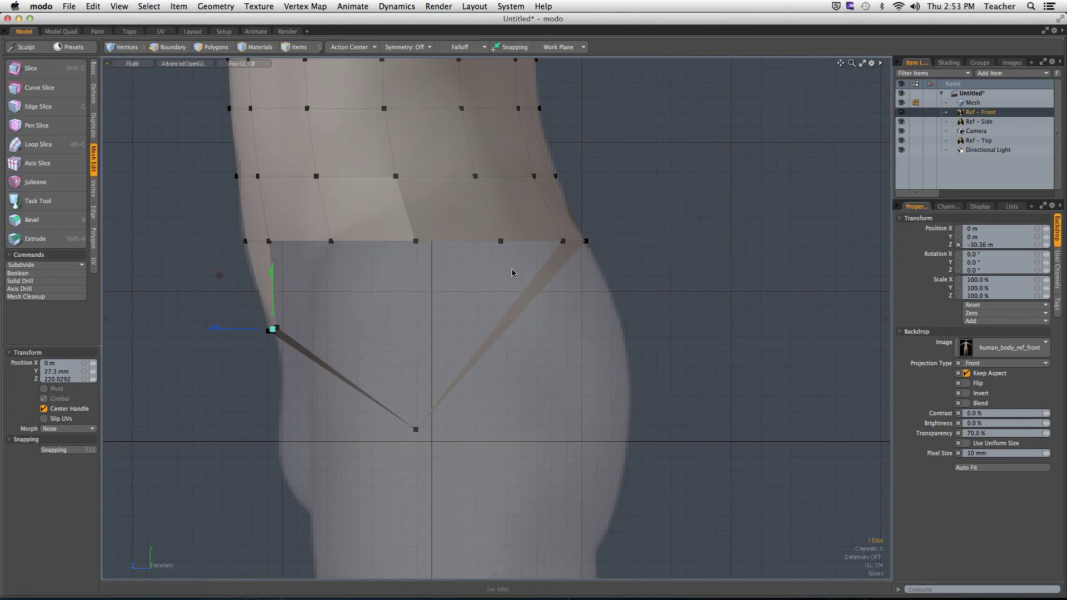
Divide the strip further with Edge Slice, cutting across its lower front section and across its back section.
left_click_drag(509, 269, 489, 334, "alt")
key("q")
key("b")
key("q")
left_click(373, 335)
double_click(405, 266)
left_click(404, 266)
Move the strip's lower front edge down to the front of the reference's crotch in the Right view.
left_click(372, 303)
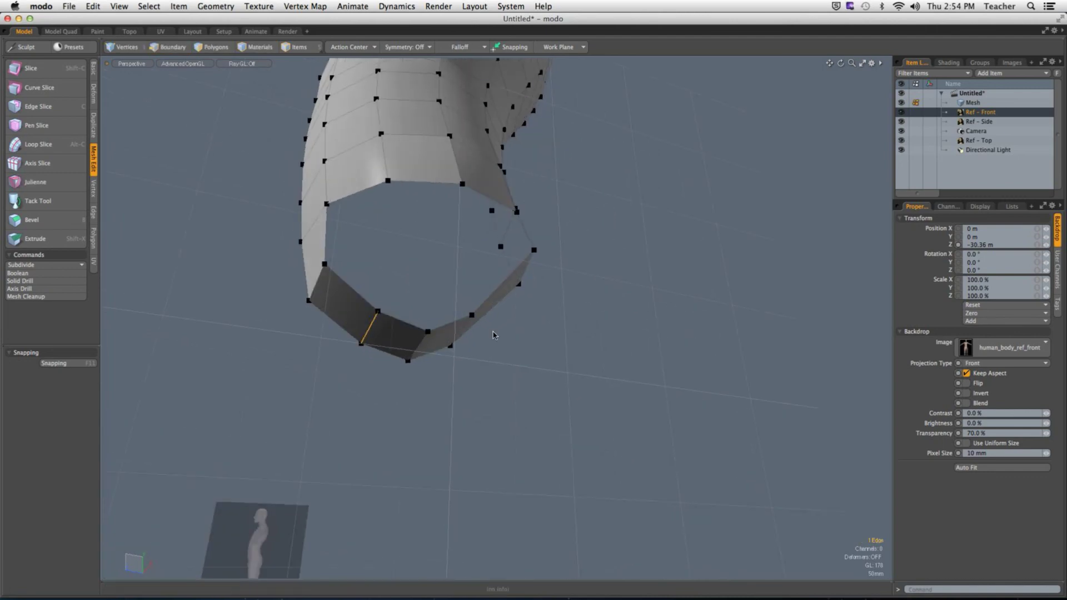
key("ctrl+Right")
left_click_drag(423, 289, 326, 369, "alt+shift")
key("w")
key("space")
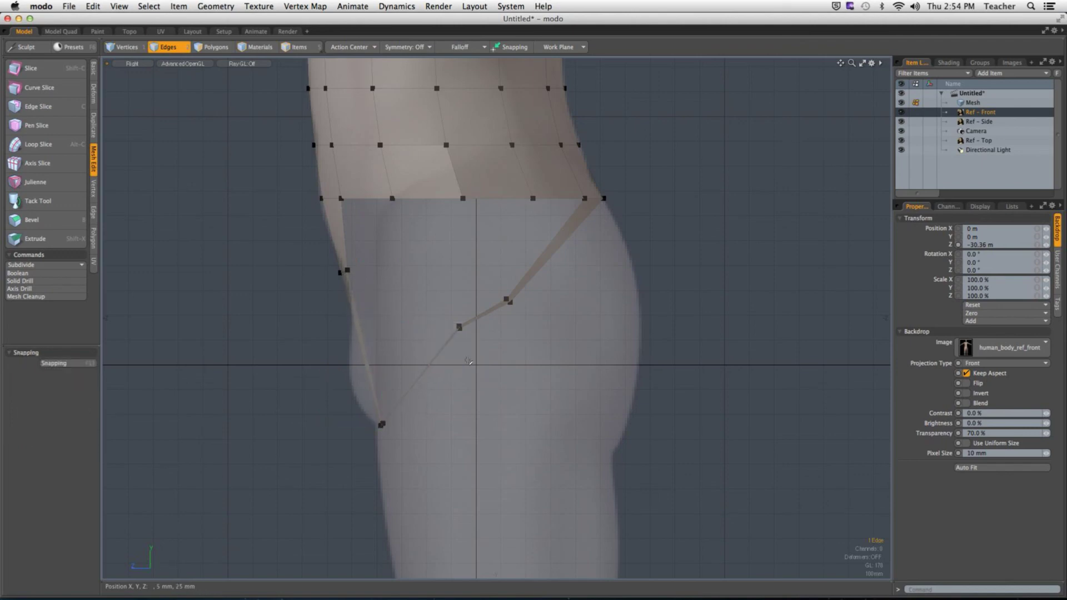
Move the strip's middle edge down to the underside of the crotch and its back edge out to the buttock outline.
key("w")
left_click_drag(406, 273, 413, 387)
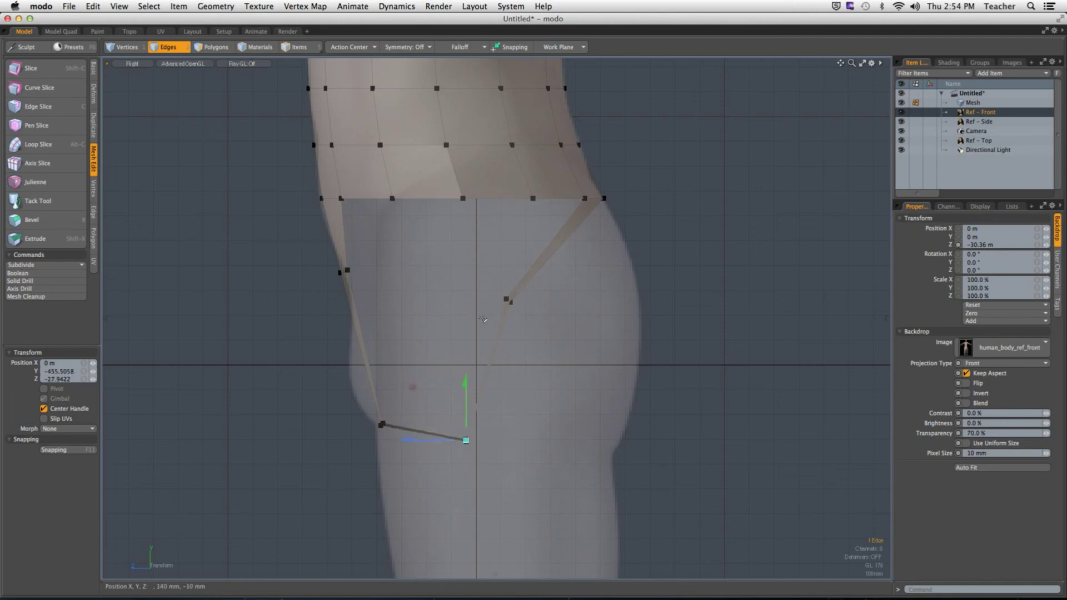
key("space")
left_click_drag(480, 282, 546, 346)
key("w")
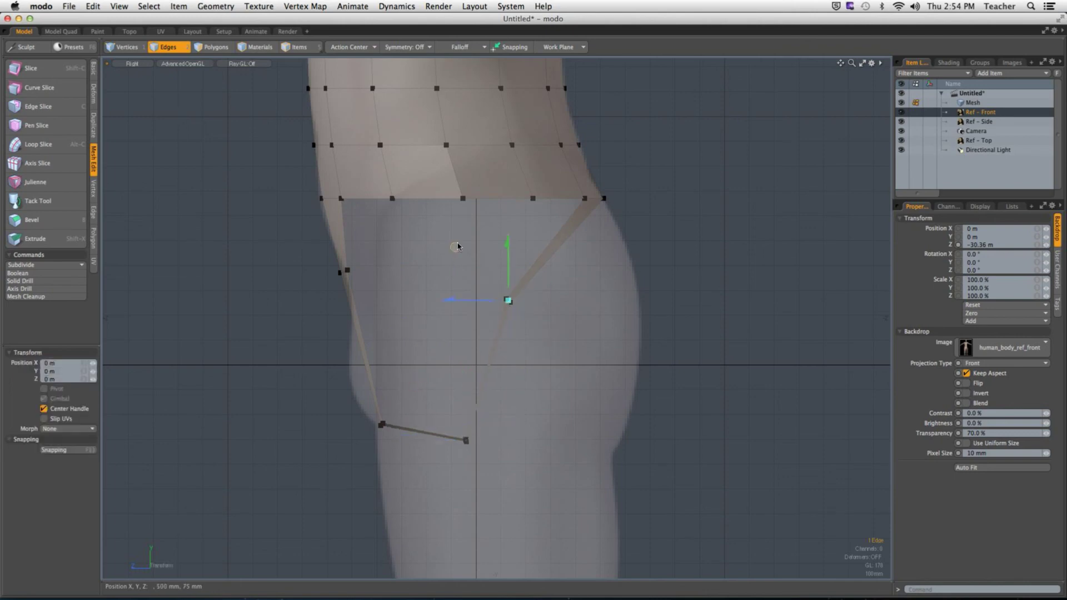
left_click_drag(457, 247, 582, 230)
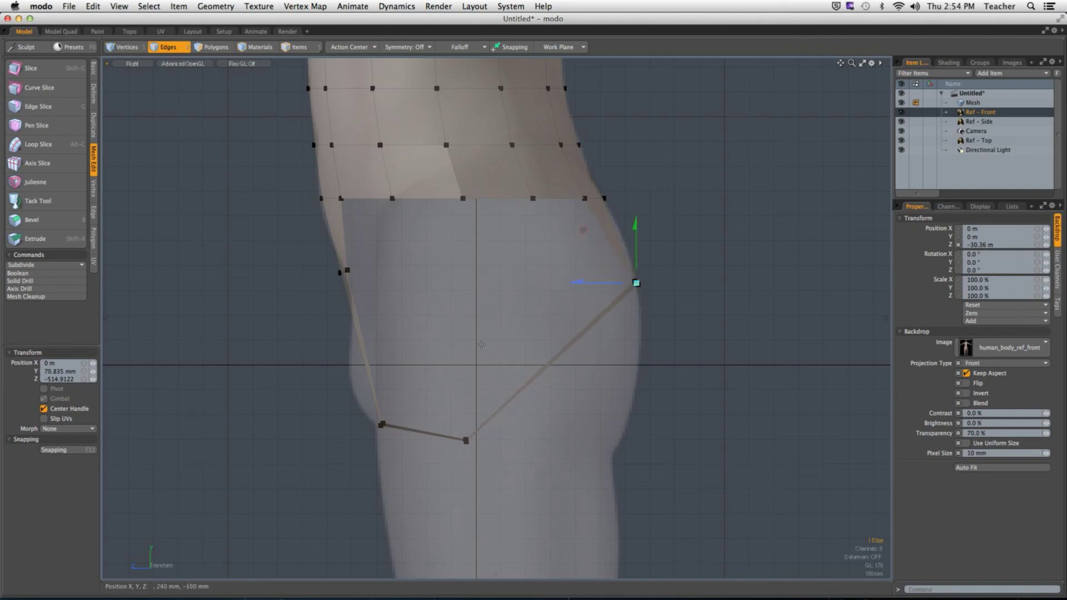
Examine the reshaped leg opening's boundary edge loop in the perspective view.
key("alt")
left_click_drag(467, 354, 543, 437, "alt")
key("space")
double_click(492, 402)
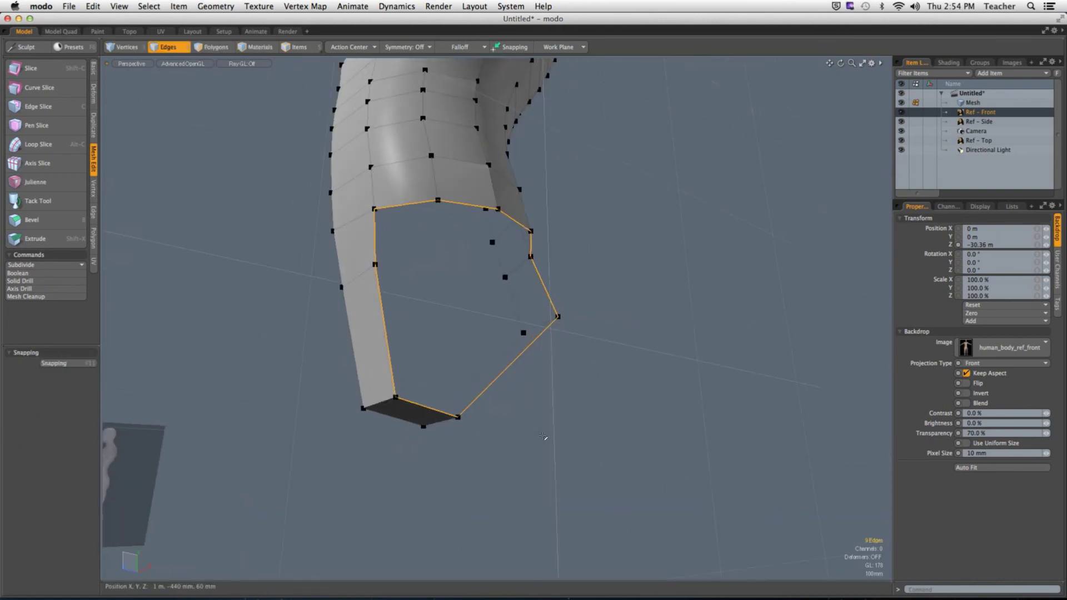
left_click_drag(523, 407, 581, 400, "alt")
Cut across the strip between the buttock edge and the crotch edge with Edge Slice at about 62.5%.
key("c")
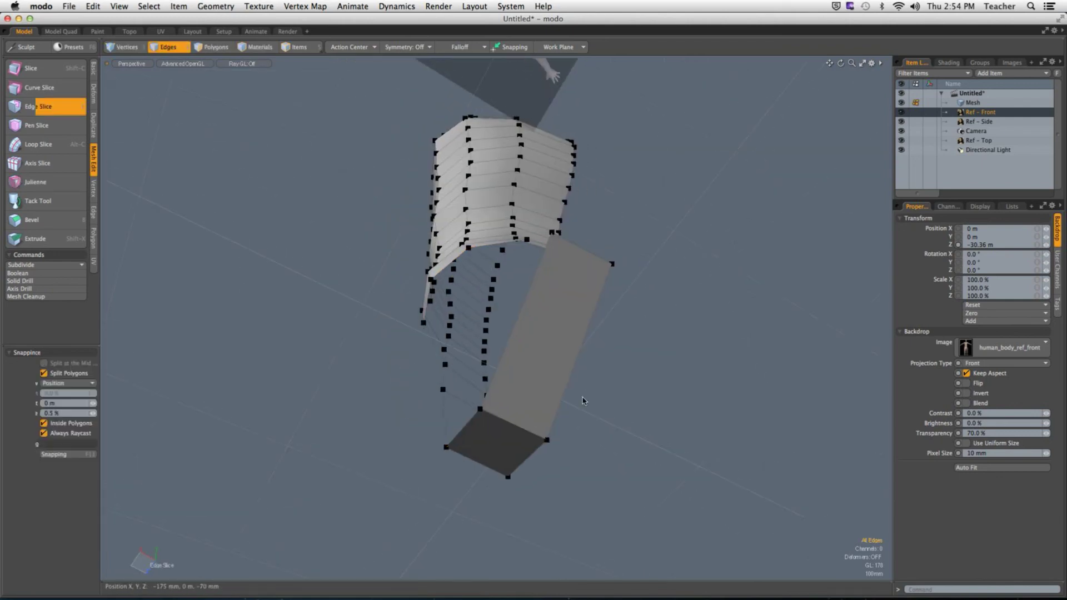
left_click(575, 365)
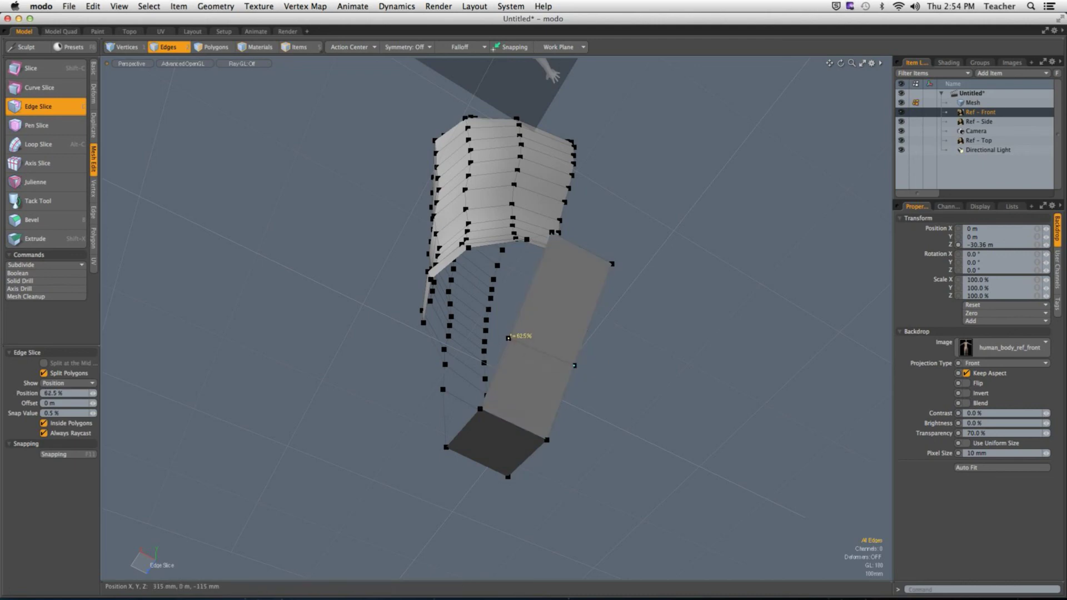
left_click(509, 338)
key("space")
Cut across the upper part of the strip's back section with Edge Slice at about 45%.
left_click_drag(589, 356, 566, 355, "alt")
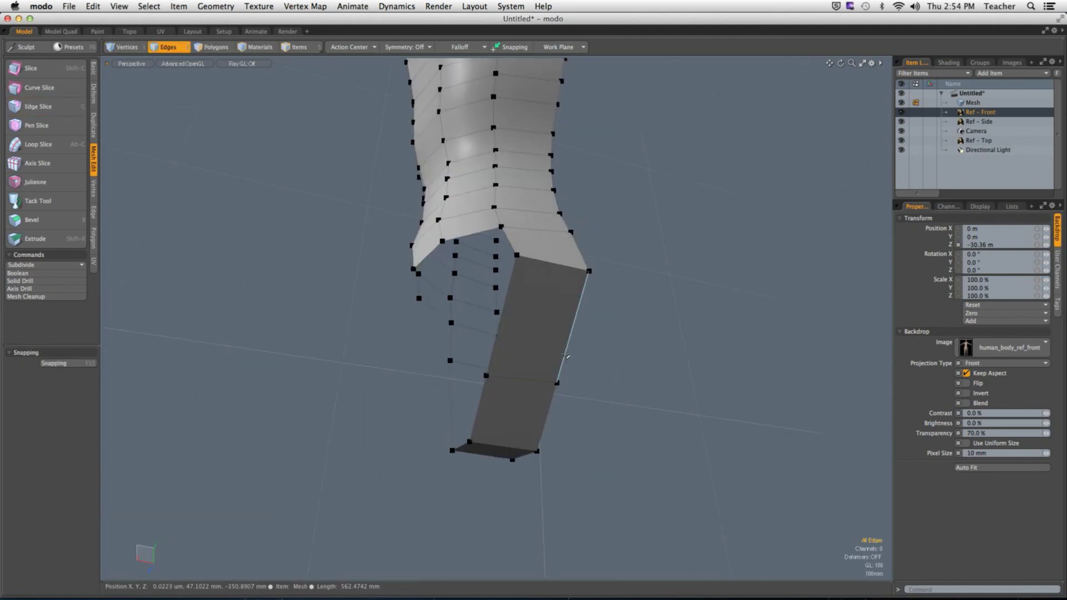
key("c")
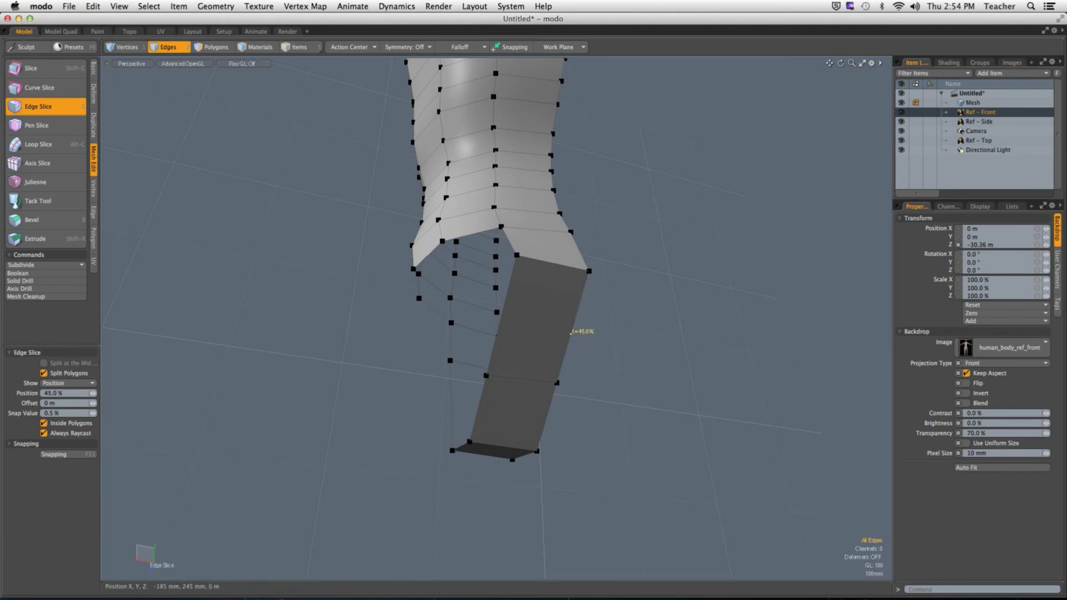
left_click(572, 333)
left_click(497, 335)
key("space")
Examine the leg opening's boundary edge loop with the extra back cuts in it.
left_click_drag(497, 335, 473, 351, "alt")
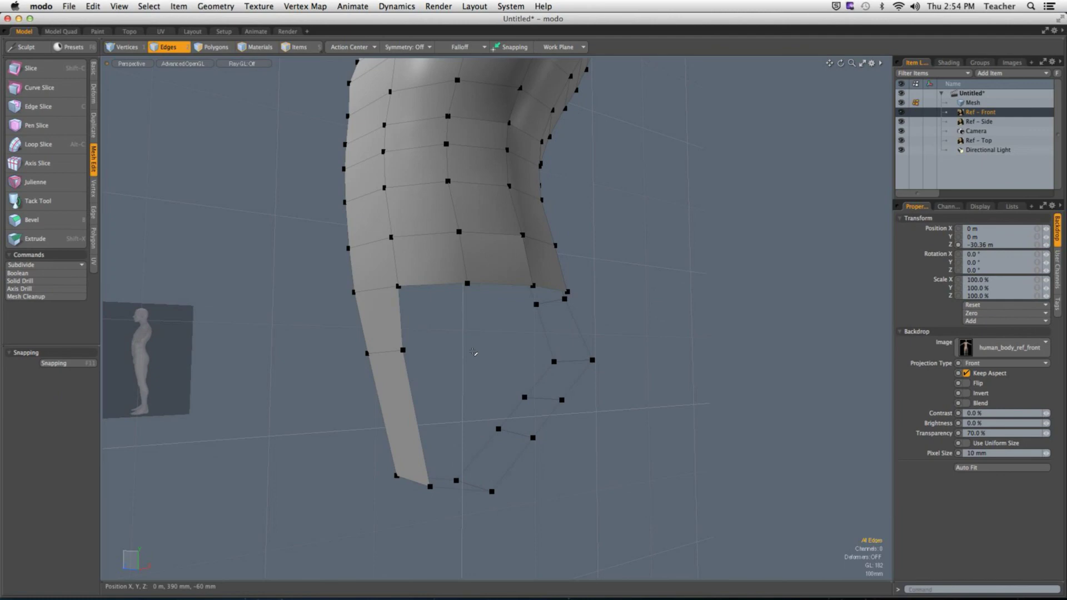
left_click_drag(473, 352, 485, 427, "alt")
double_click(430, 414)
left_click_drag(486, 229, 498, 369, "alt")
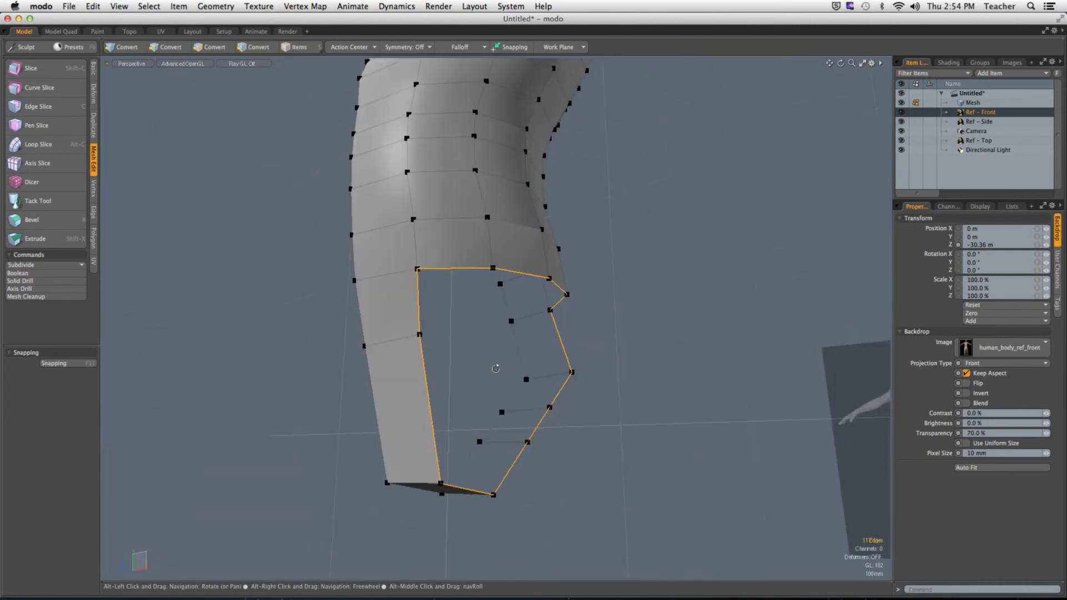
left_click(498, 370)
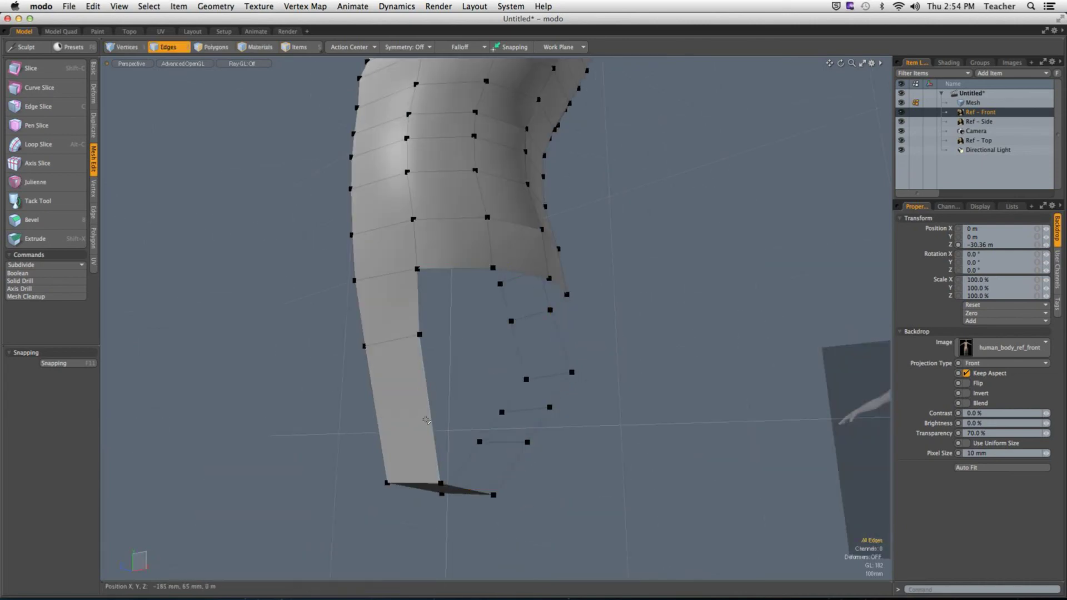
Cut across the front section between the lower belly edge and the crotch edge with Edge Slice at about 45.5%.
key("c")
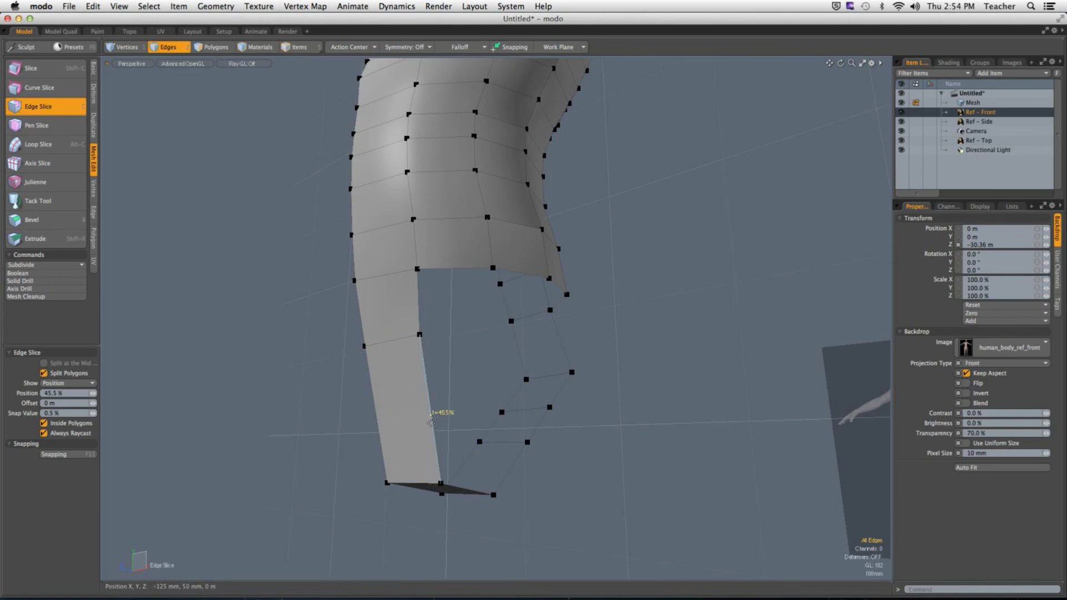
left_click(431, 417)
left_click(377, 421)
key("space")
Move the front section's new edge down and forward onto the reference's front outline in the Right view.
left_click_drag(377, 420, 507, 351, "alt")
key("ctrl+space")
left_click(537, 353)
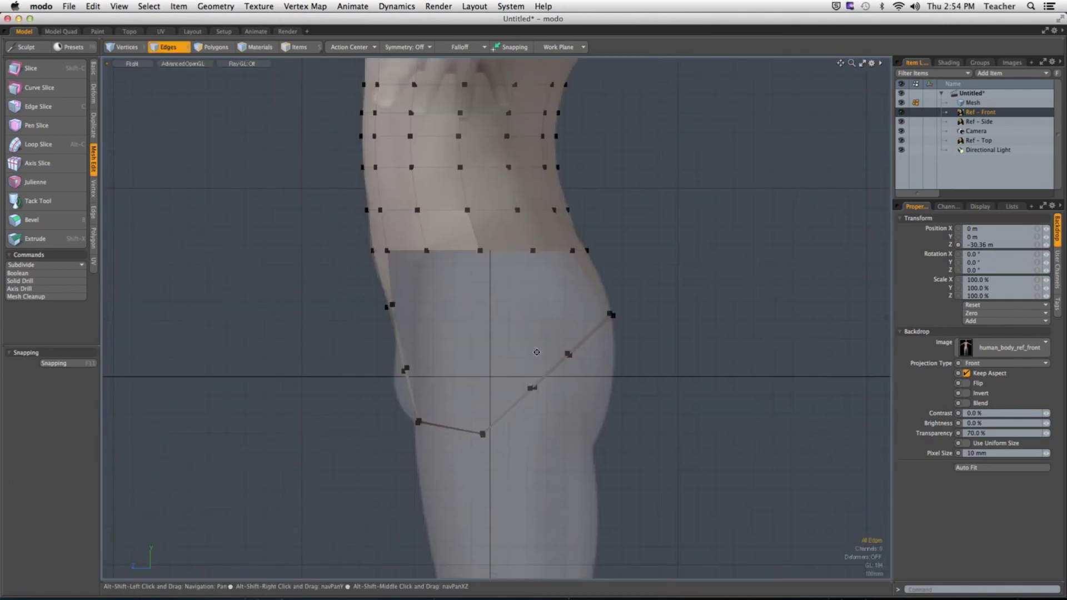
left_click(410, 383)
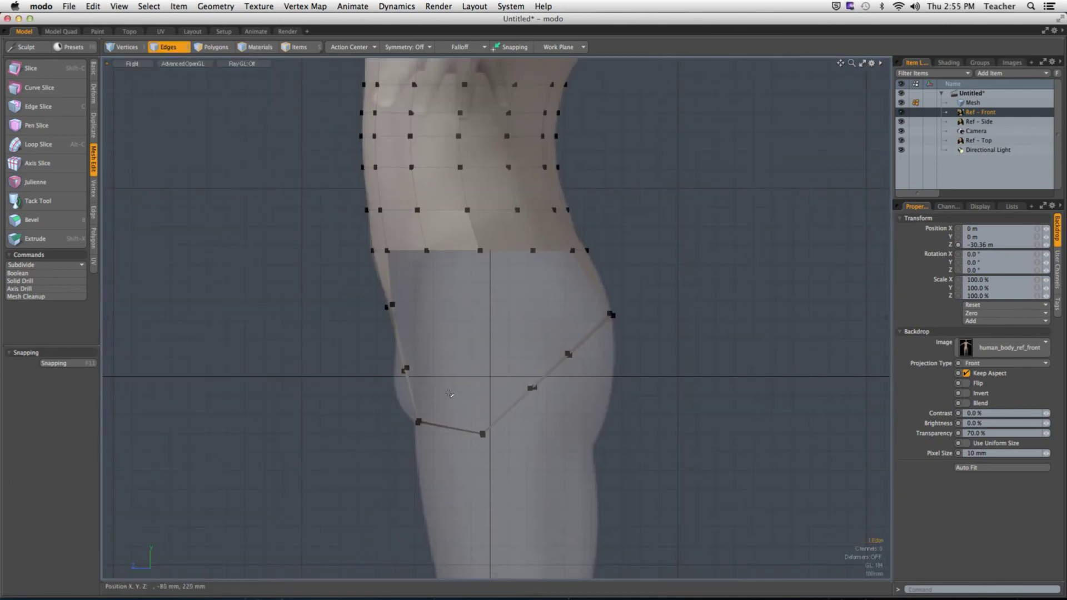
key("w")
mouse_move(354, 318)
left_mouse_down()
mouse_move(341, 322)
mouse_move(351, 327)
left_mouse_up()
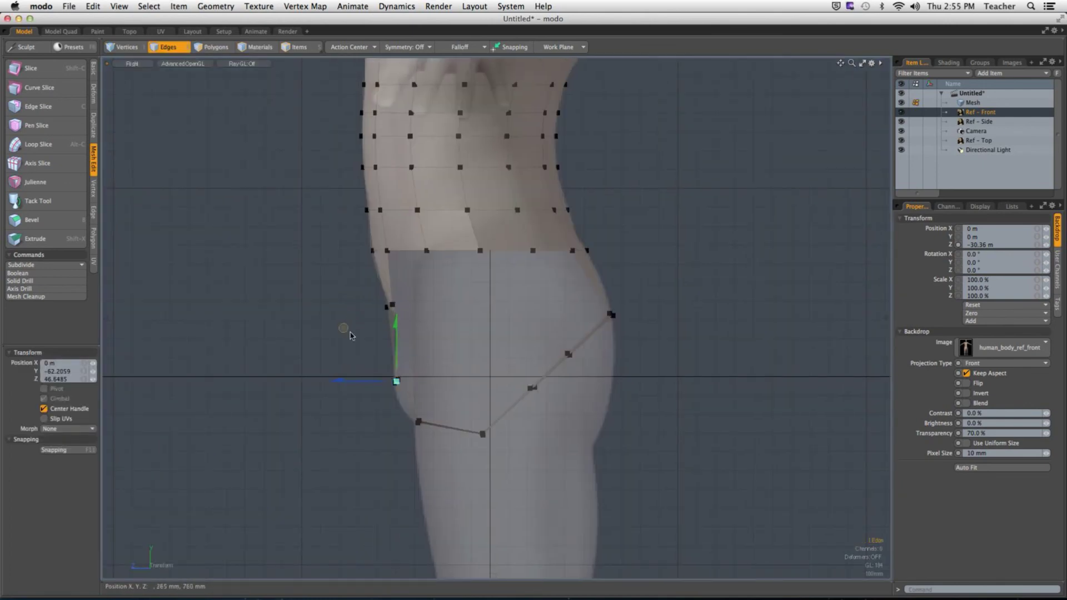
key("space")
Move the strip's lower back edge down and slightly backward to round the underside of the buttock.
key("w")
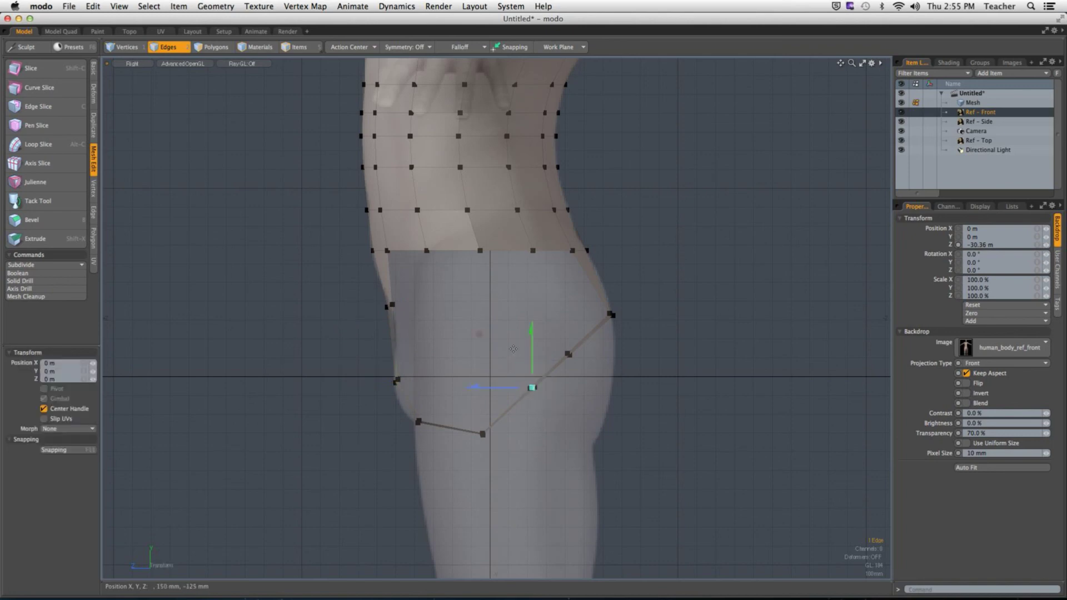
left_click_drag(480, 335, 485, 358)
key("space")
Move the strip's middle back edge about 99 mm down and 118 mm back toward the buttock outline in the Right view.
left_click(573, 364)
key("w")
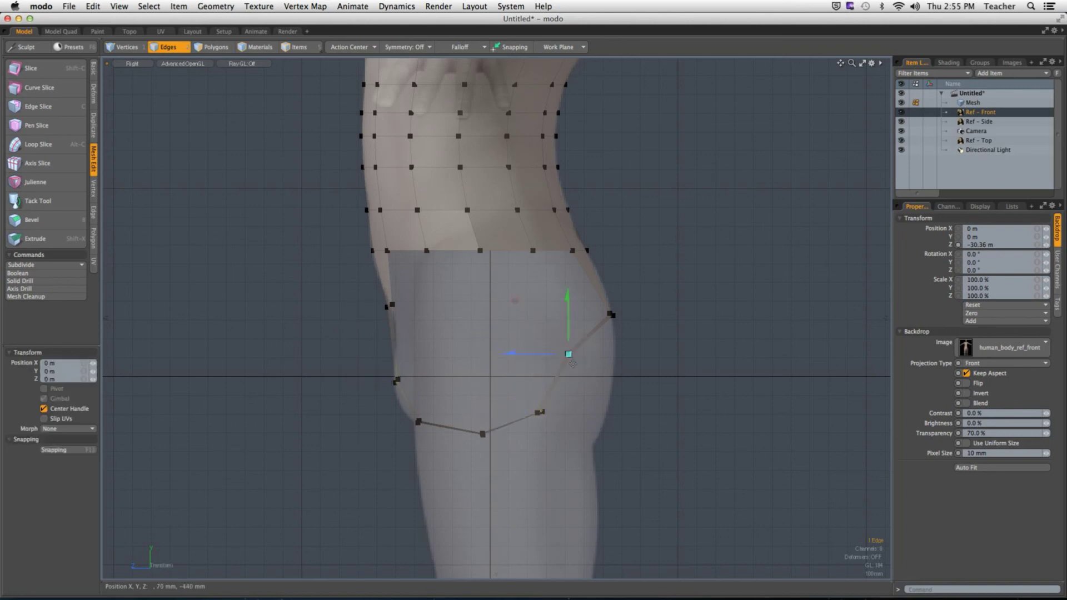
left_click_drag(523, 309, 545, 328)
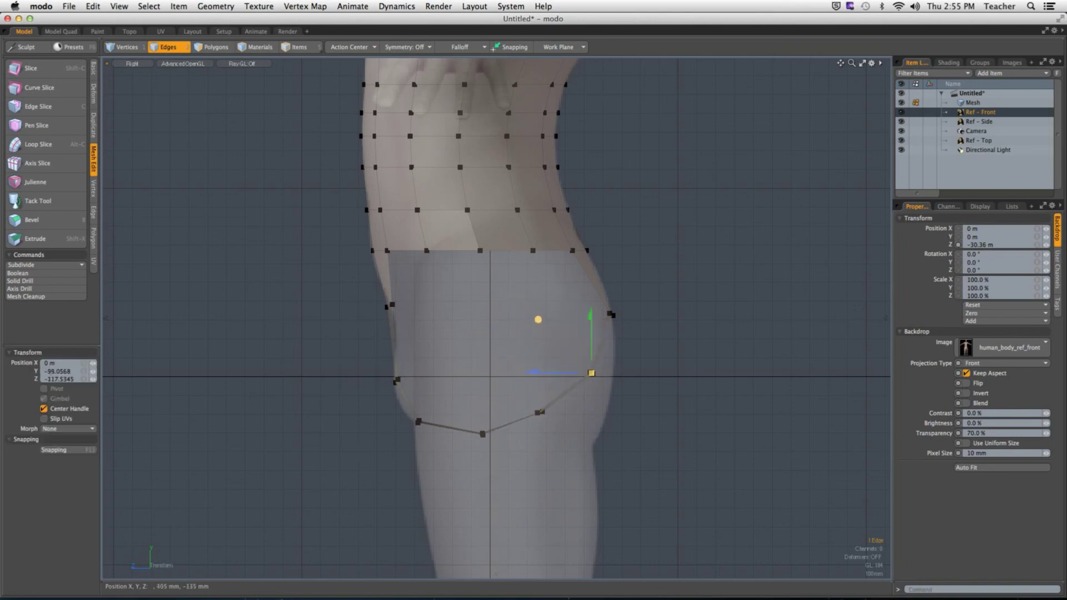
key("space")
Raise the strip's upper back edge and shift it slightly forward to follow the reference's buttock outline.
left_click(594, 297)
key("w")
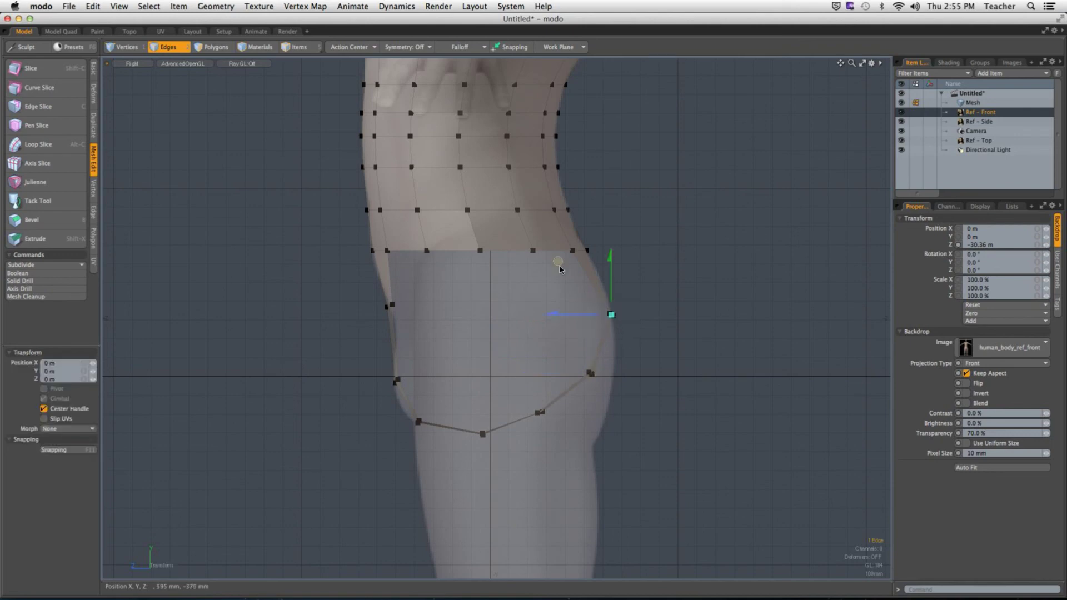
left_click_drag(560, 269, 554, 251)
key("space")
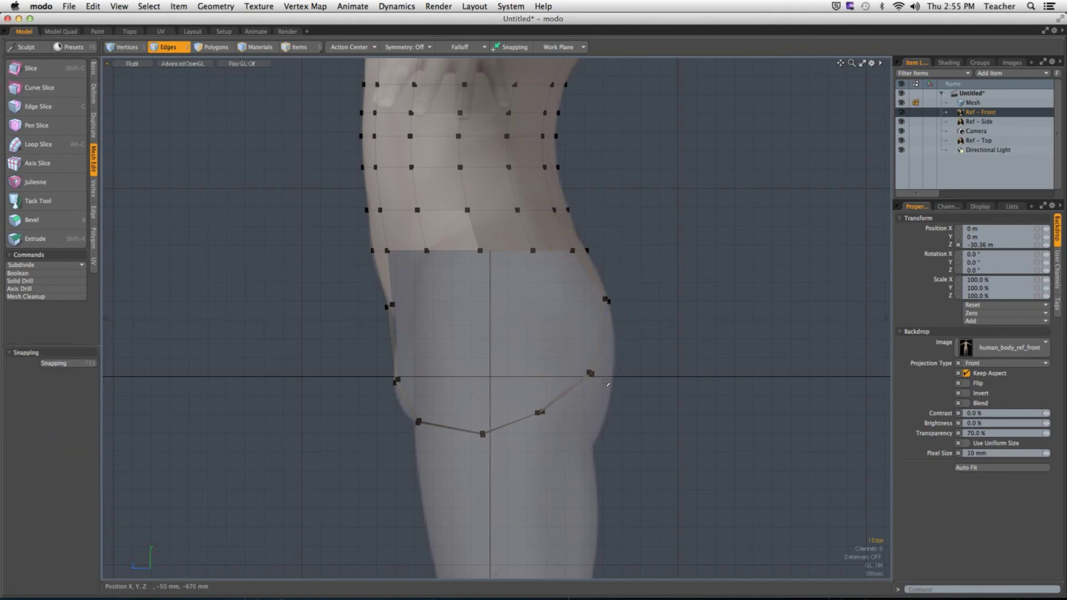
Nudge the middle back edge slightly up and forward, and shift the upper back edge 10 mm forward.
key("w")
left_click_drag(543, 322, 531, 307)
key("space")
key("w")
left_click_drag(553, 259, 550, 259)
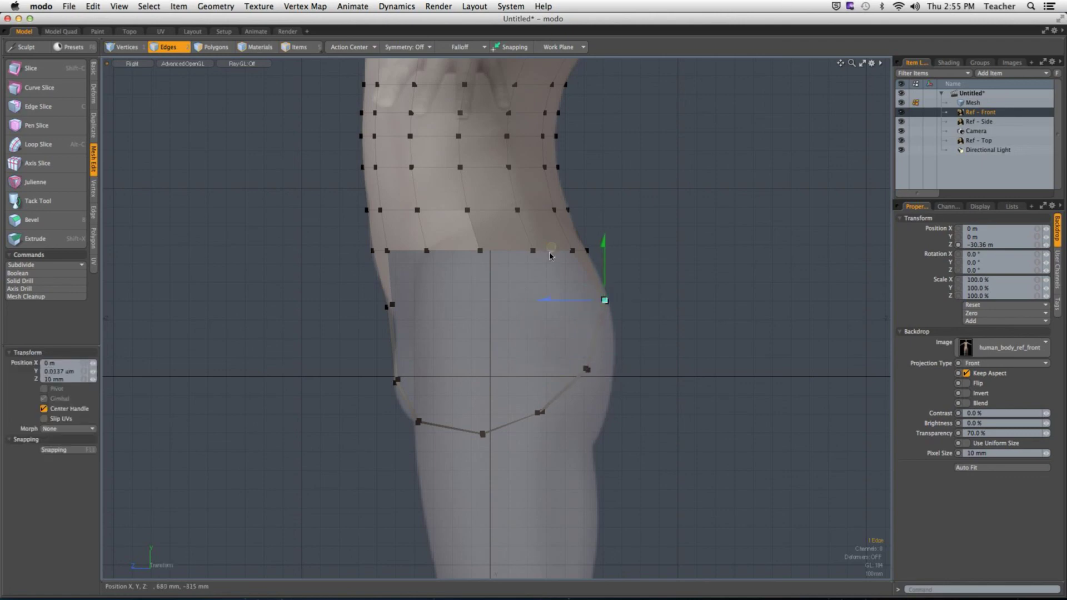
key("space")
Nudge the strip's lower back edge down and back, and move the lowest crotch edge slightly down and back onto the vertical axis.
left_click(539, 412)
key("w")
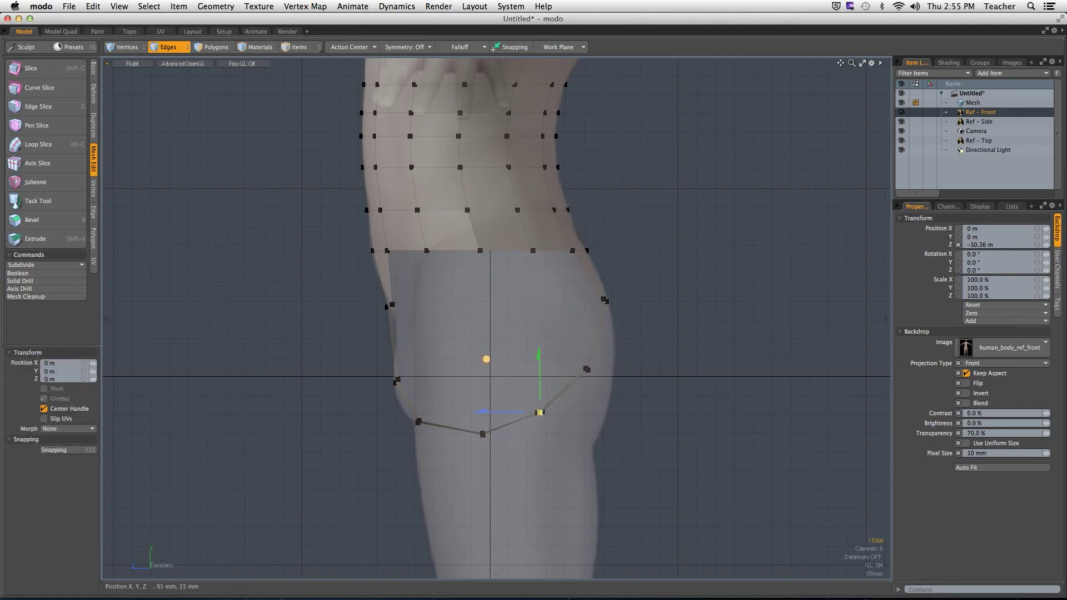
left_click_drag(539, 412, 545, 415)
key("space")
left_click(482, 434)
key("w")
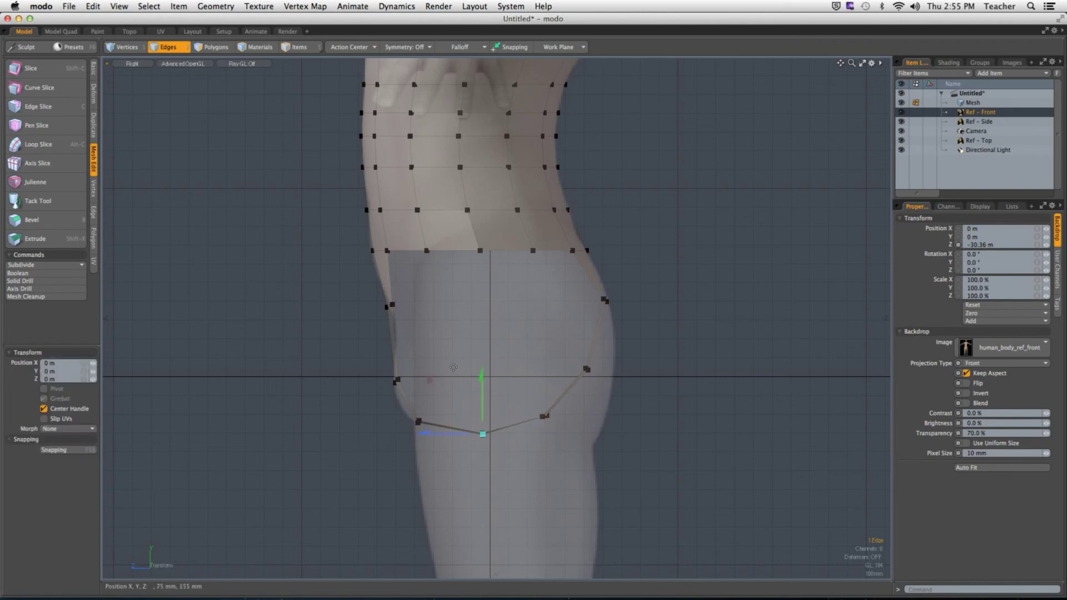
left_click_drag(431, 380, 439, 386)
key("space")
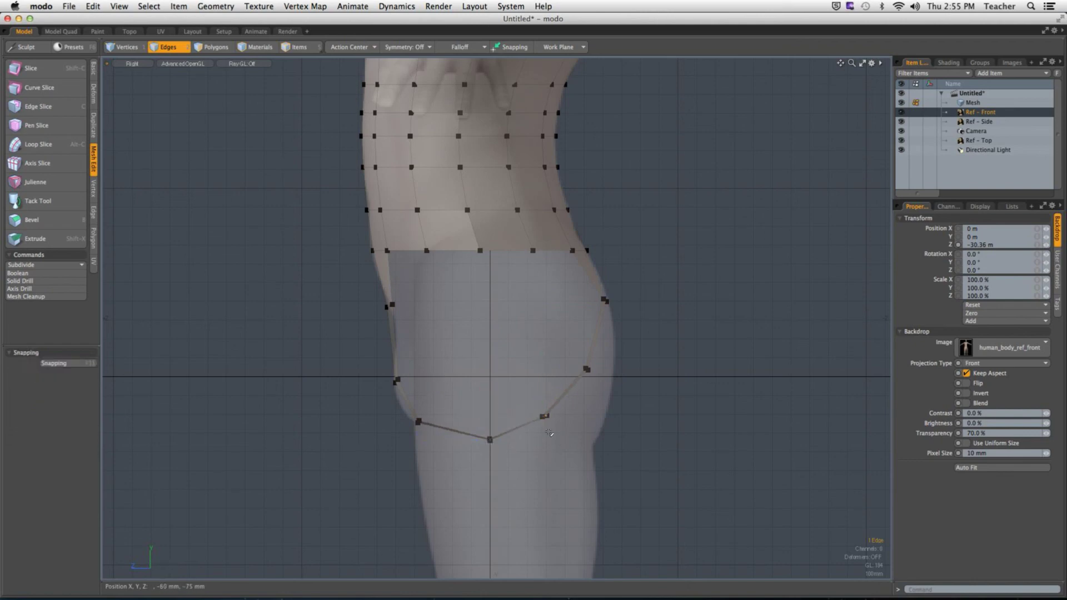
Move the strip's lower back edge 20 mm down and 35 mm back under the buttock.
left_click(545, 416)
key("w")
left_click_drag(498, 367, 514, 414)
In the Front view, move all the strip's outer vertices below the belly corner inward to narrow the crotch strip.
key("KP_1")
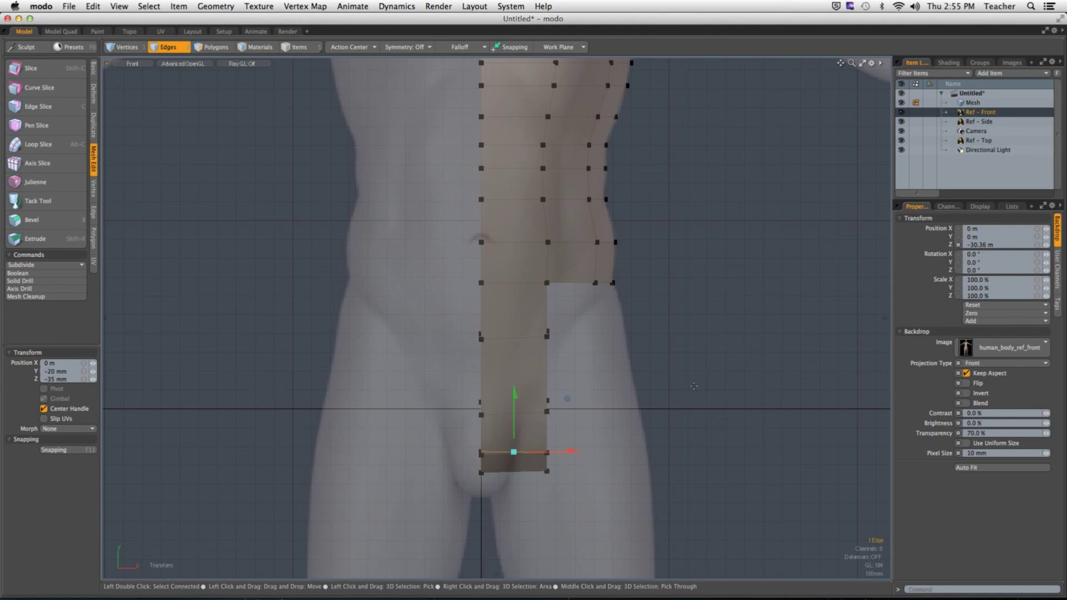
scroll(694, 386, "down", 3)
left_click_drag(637, 354, 539, 136, "alt+shift")
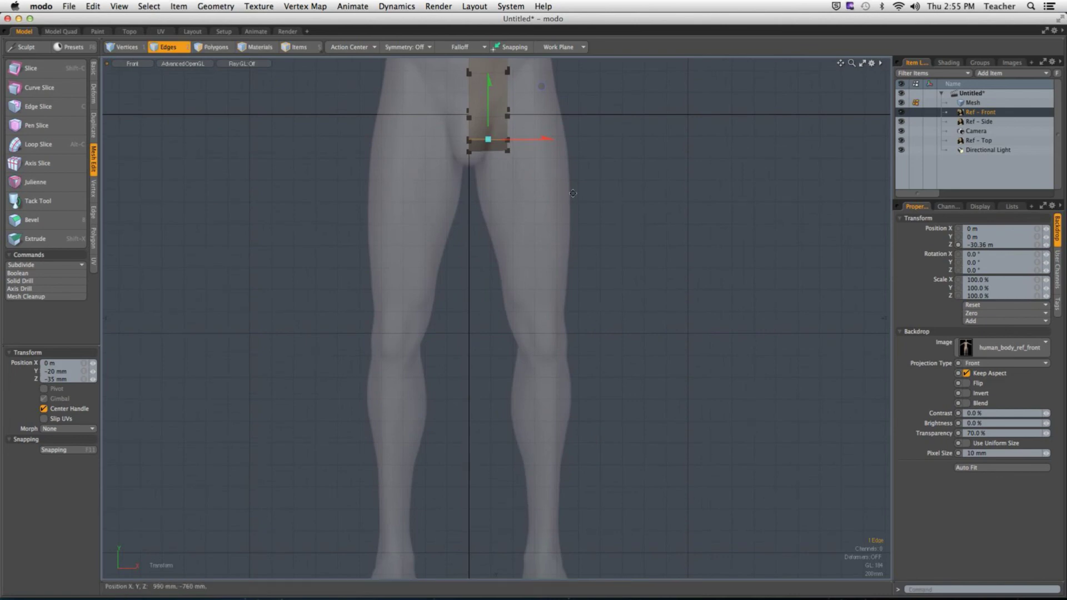
left_click_drag(619, 199, 578, 325, "alt+shift")
scroll(572, 311, "up", 4)
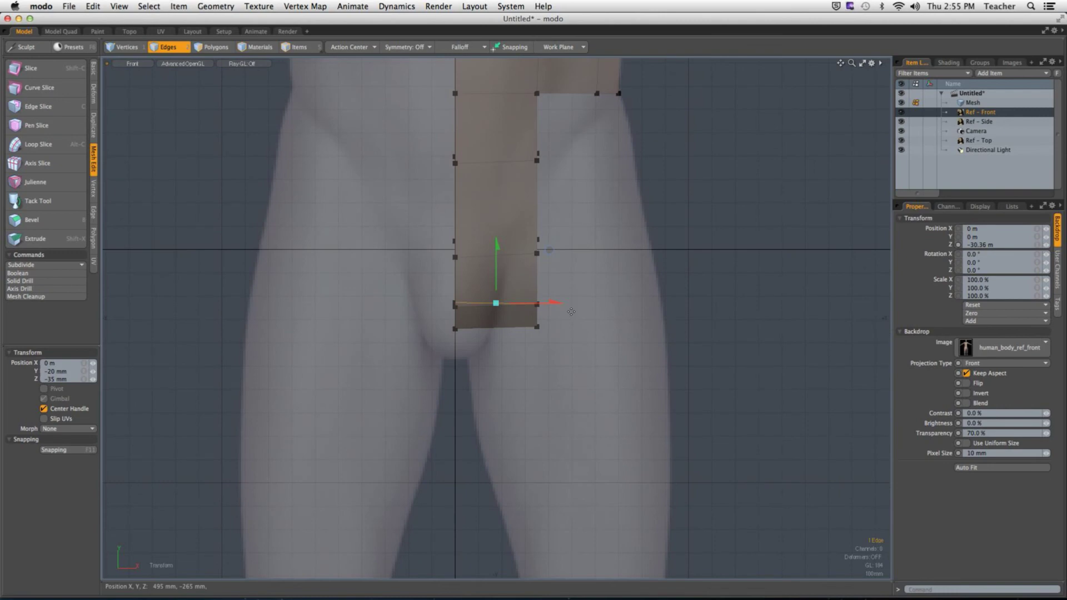
key("1")
right_click_drag(578, 286, 523, 351)
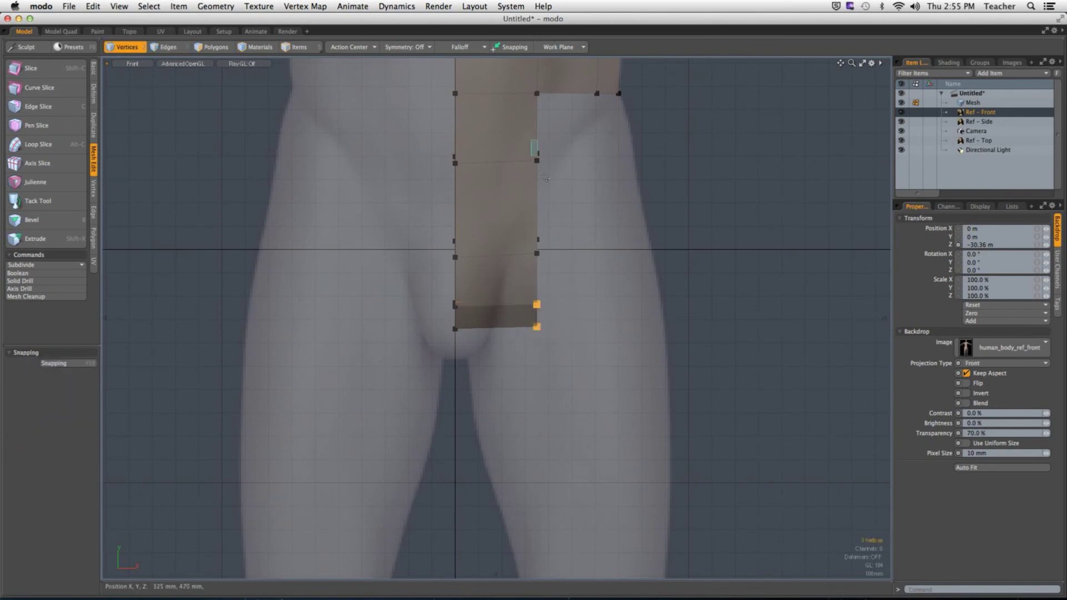
right_click_drag(546, 178, 577, 333, "shift")
scroll(598, 366, "down", 1)
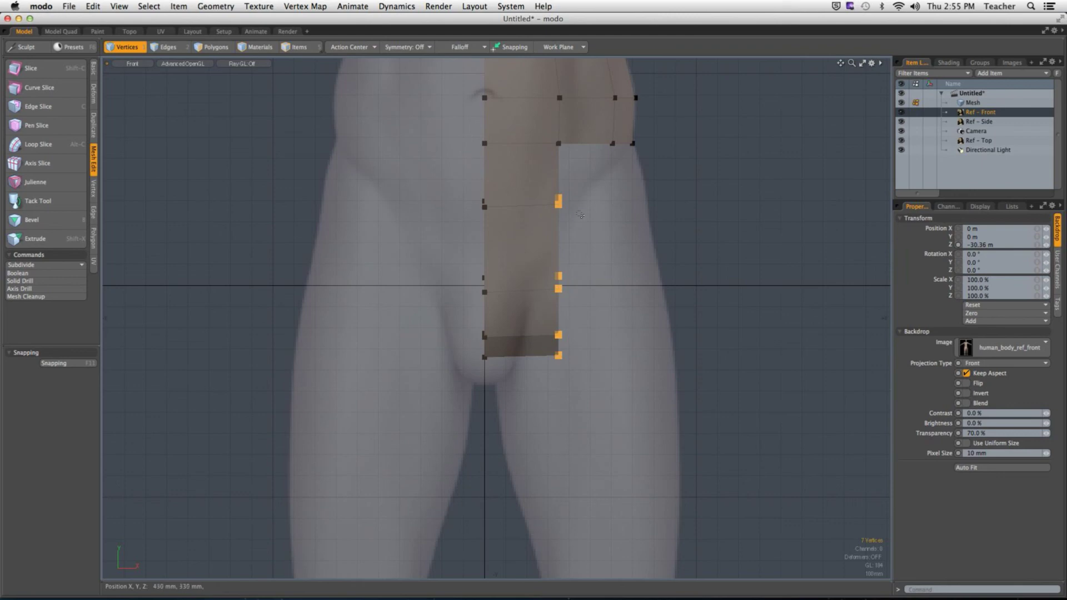
key("w")
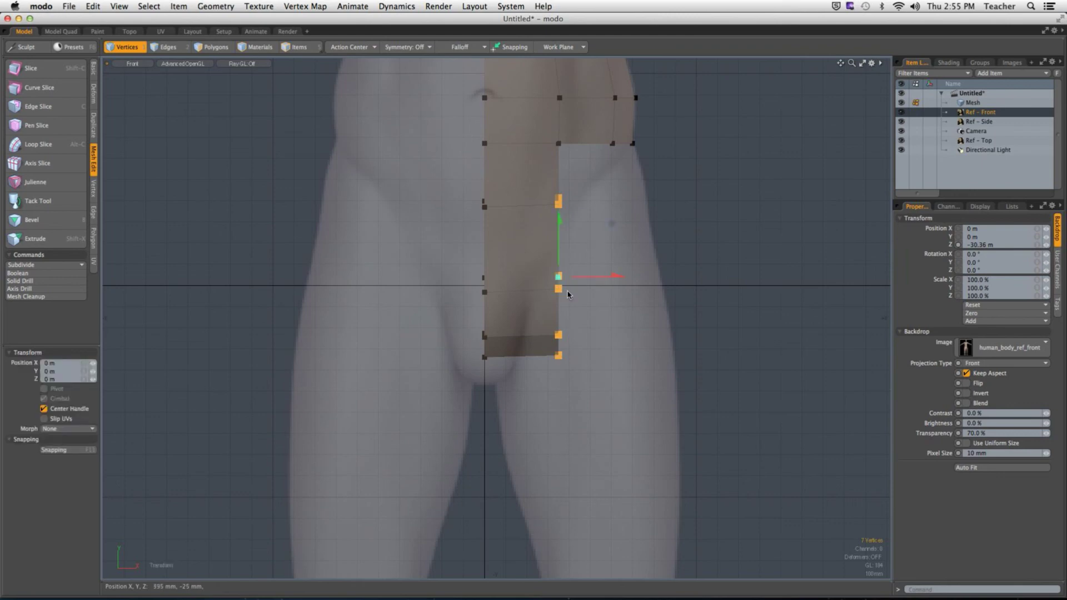
left_click_drag(611, 276, 579, 276)
Move the pair of outer vertices at the strip's mid-height back outward to taper the strip toward the crotch.
left_click_drag(573, 326, 512, 258)
key("w")
left_click_drag(567, 280, 581, 279)
key("space")
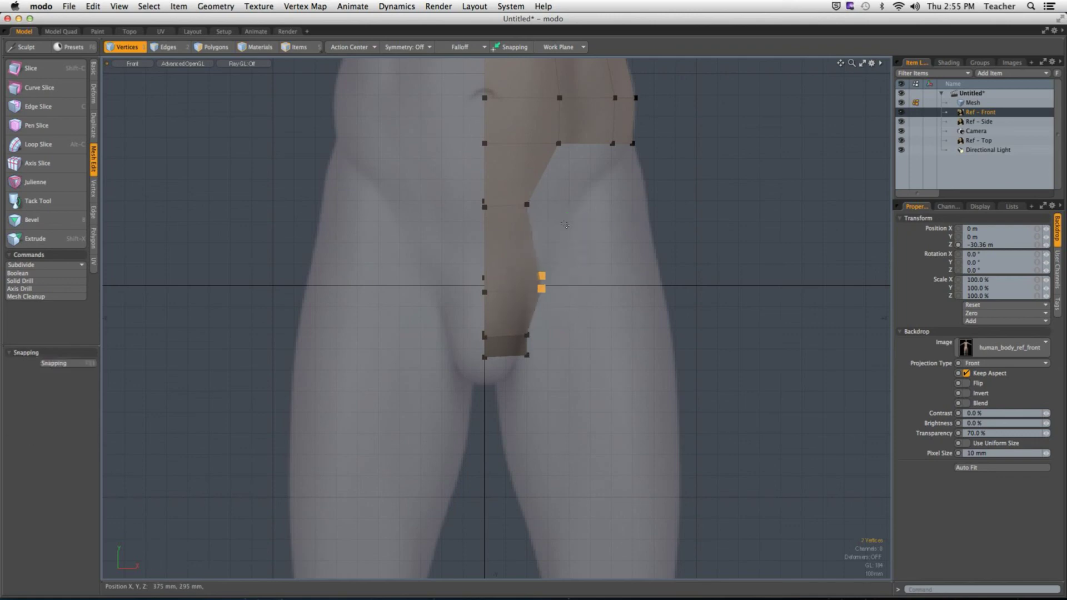
Move the strip's upper outer vertex outward, slightly past the lower belly corner vertex, toward the hip.
key("2")
key("1")
left_click(527, 204)
key("w")
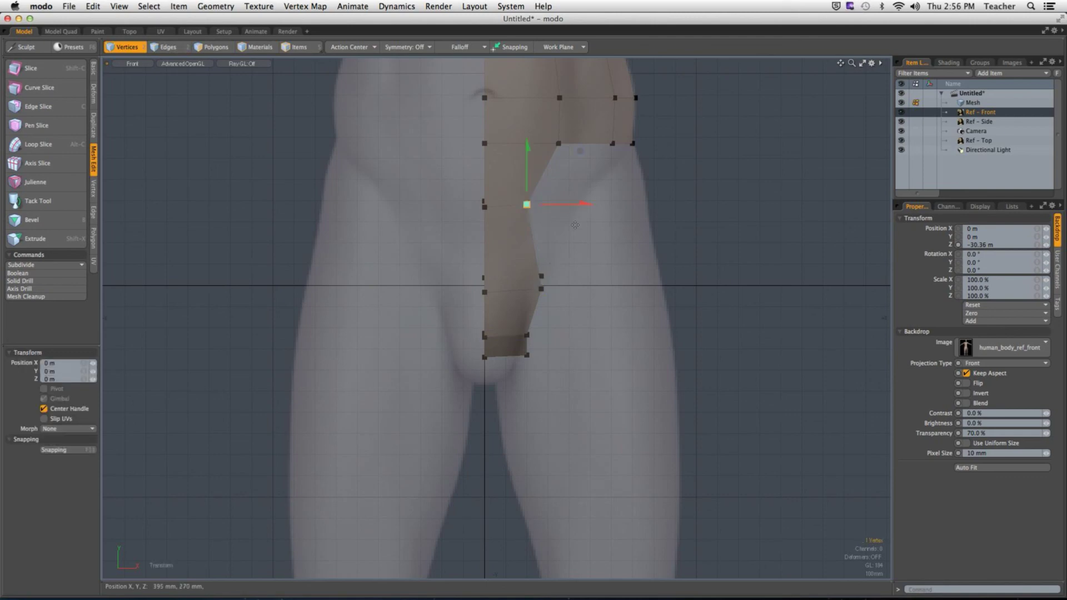
left_click_drag(542, 204, 581, 204)
key("space")
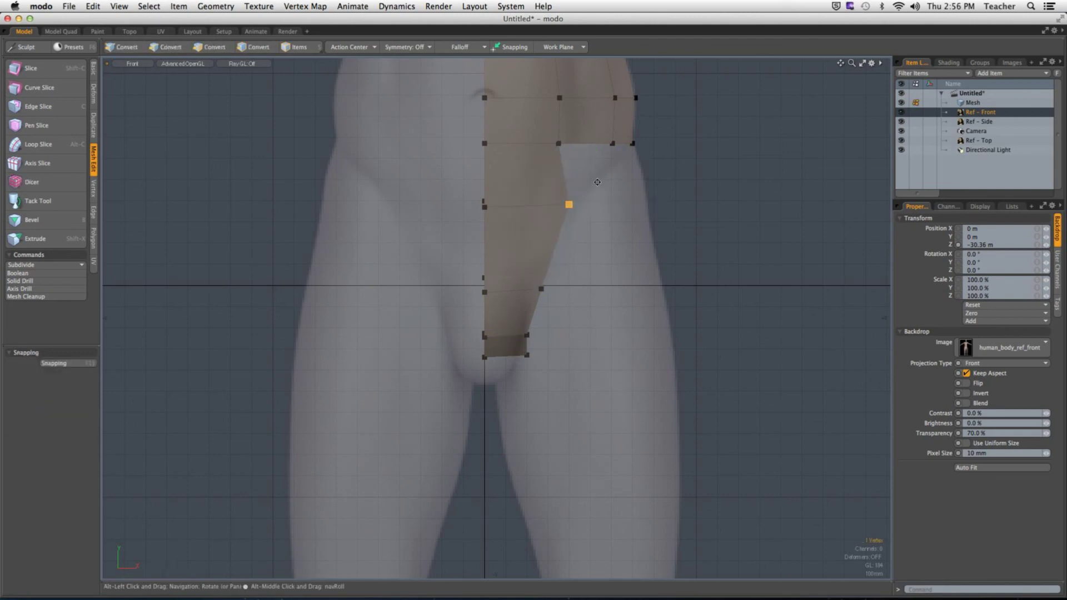
Try to reposition the lower belly corner vertex of the leg opening and inspect the opening in the Perspective view.
left_click_drag(587, 167, 573, 202, "alt+shift")
left_click(545, 179)
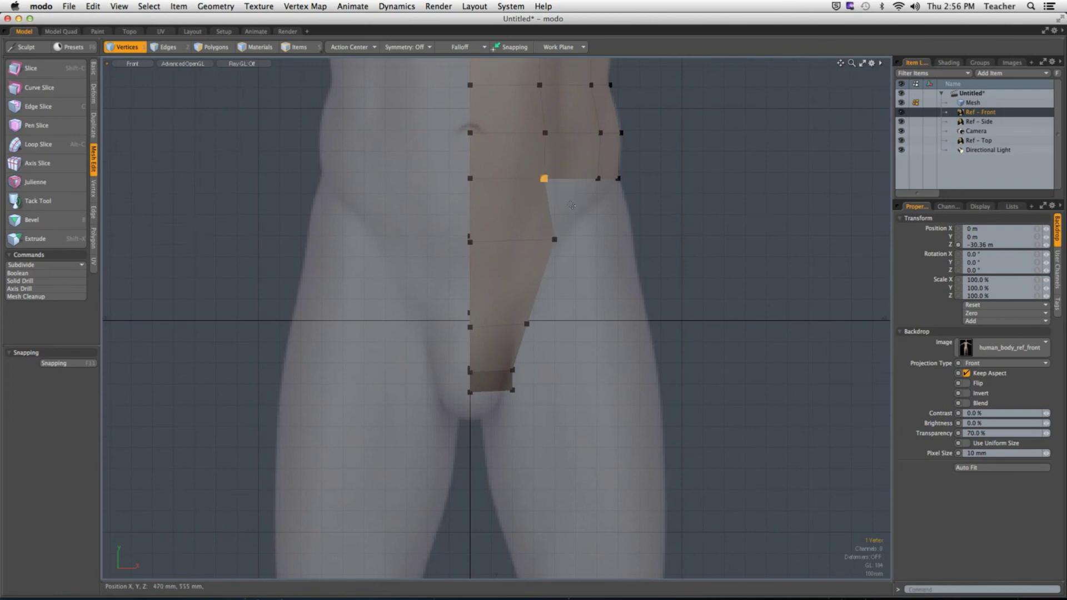
key("w")
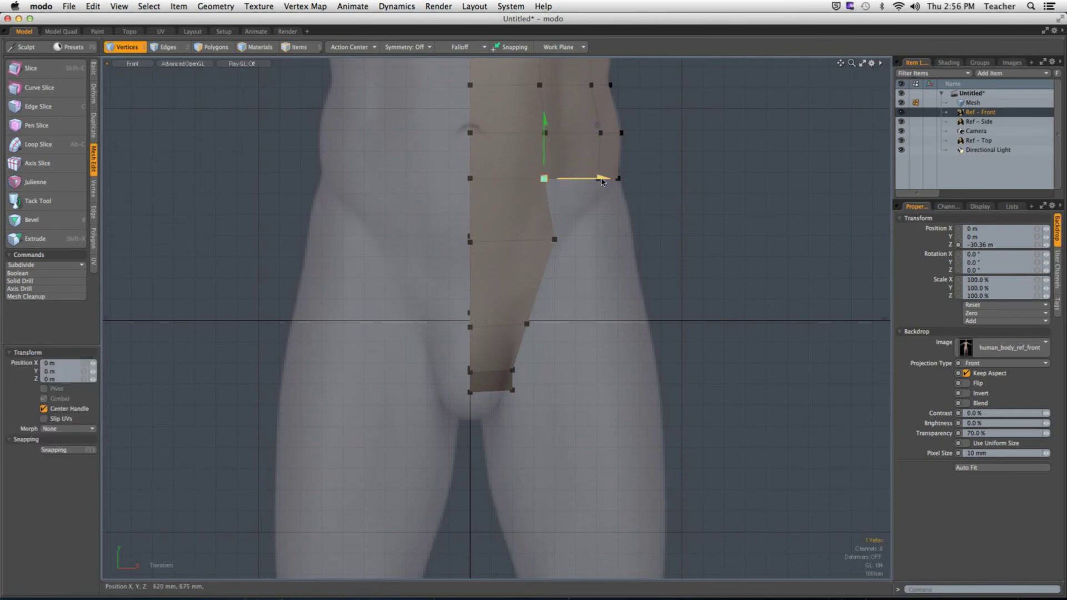
left_click_drag(544, 146, 544, 153)
key("ctrl+space")
left_click(672, 145)
left_click_drag(640, 184, 590, 245, "alt")
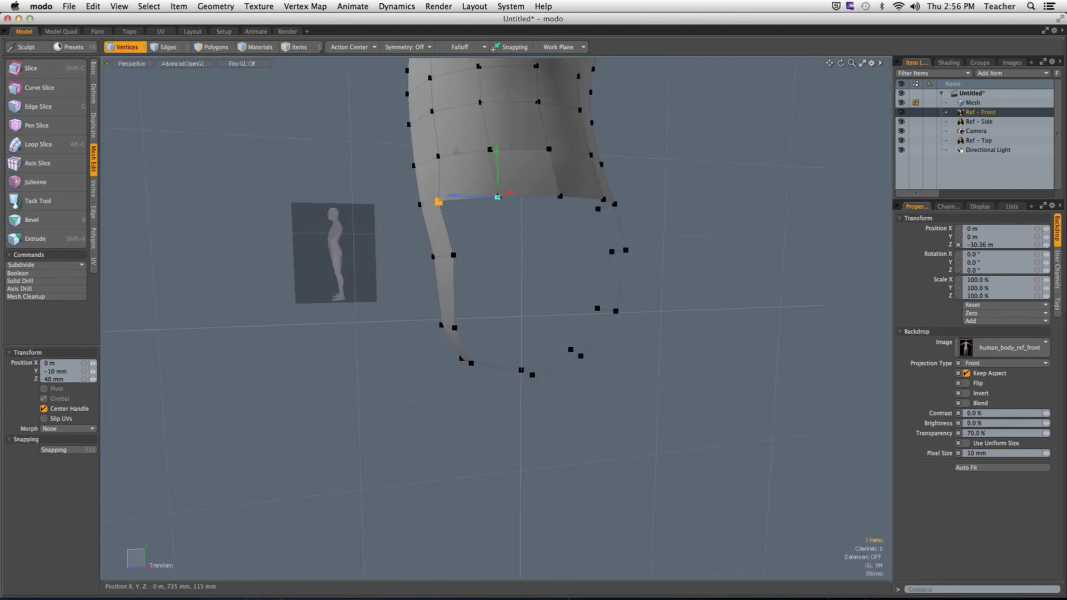
In the Right view, raise the middle side vertex of the leg opening's top edge to start an arch.
key("space")
left_click_drag(499, 197, 555, 302)
scroll(549, 245, "up", 2)
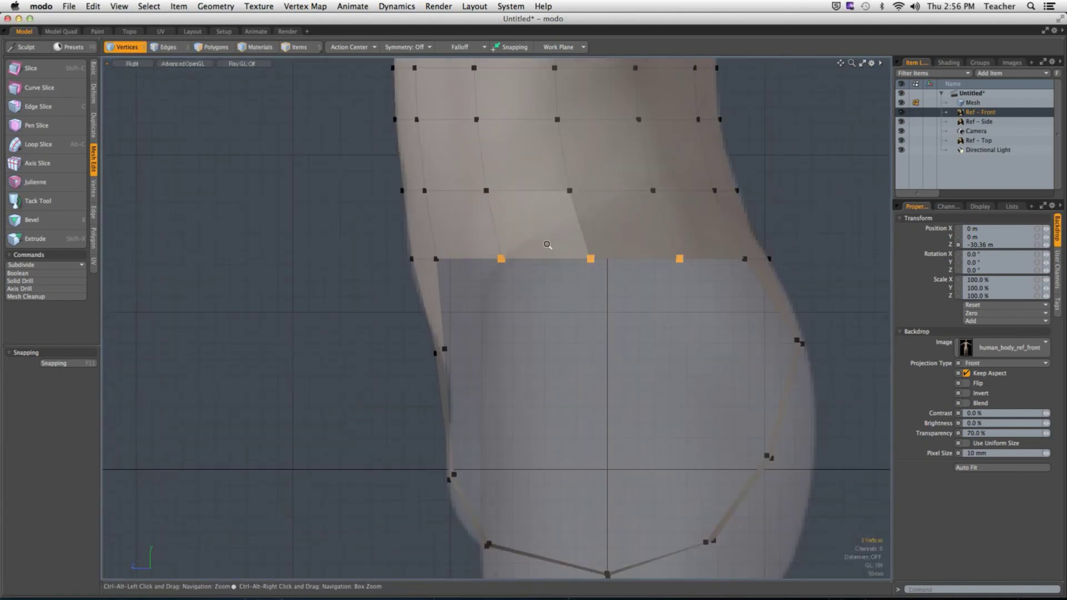
left_click_drag(551, 230, 633, 286)
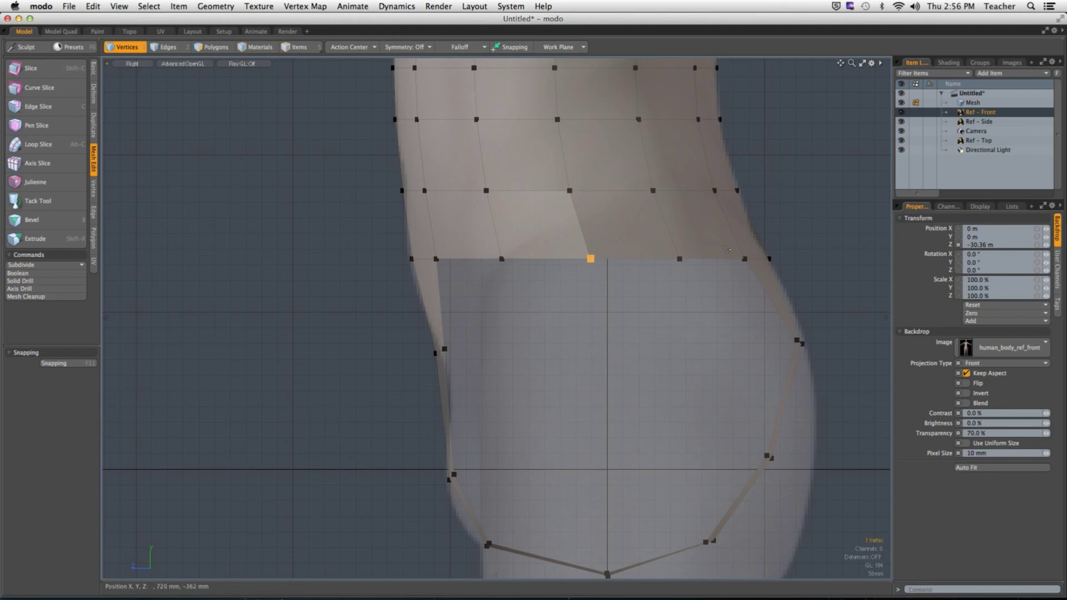
key("w")
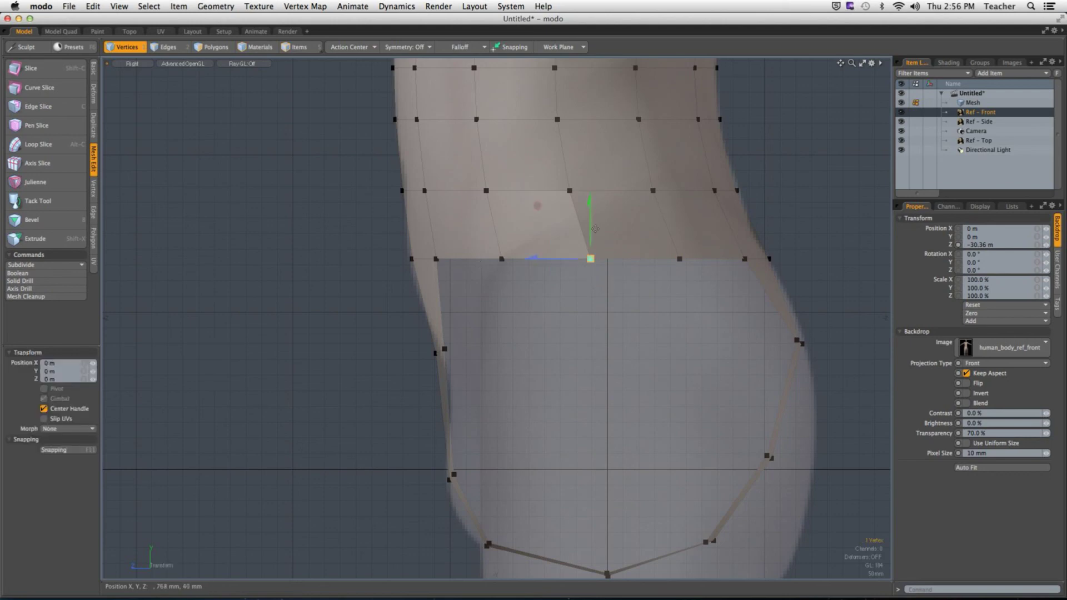
left_click_drag(590, 228, 590, 184)
key("space")
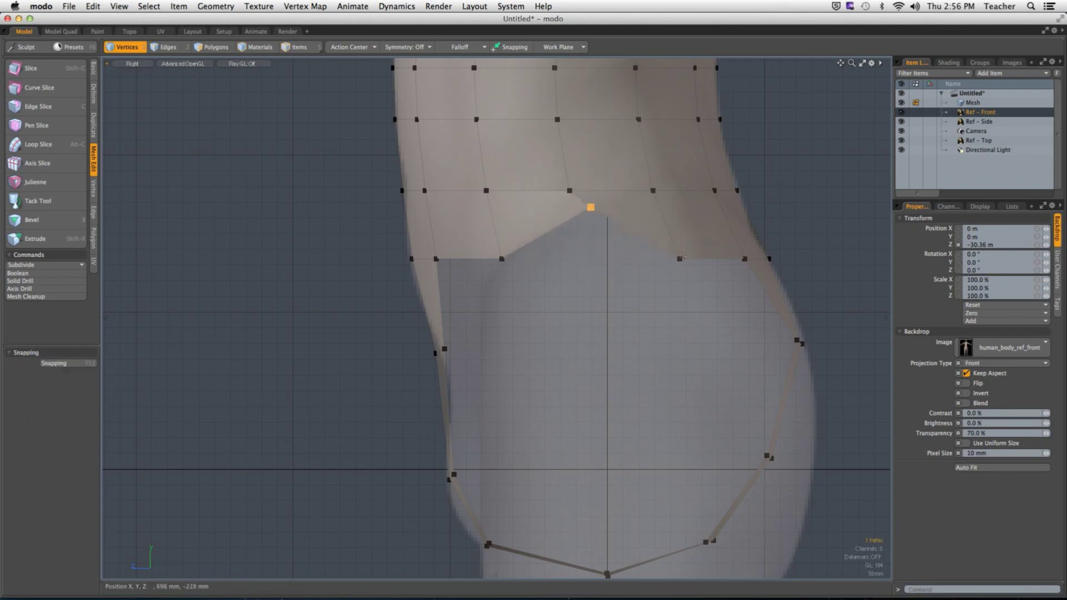
Raise the opening's next top vertex toward the back by about 120 mm and lower the back corner vertex about 16 mm.
key("w")
left_click_drag(679, 226, 679, 185)
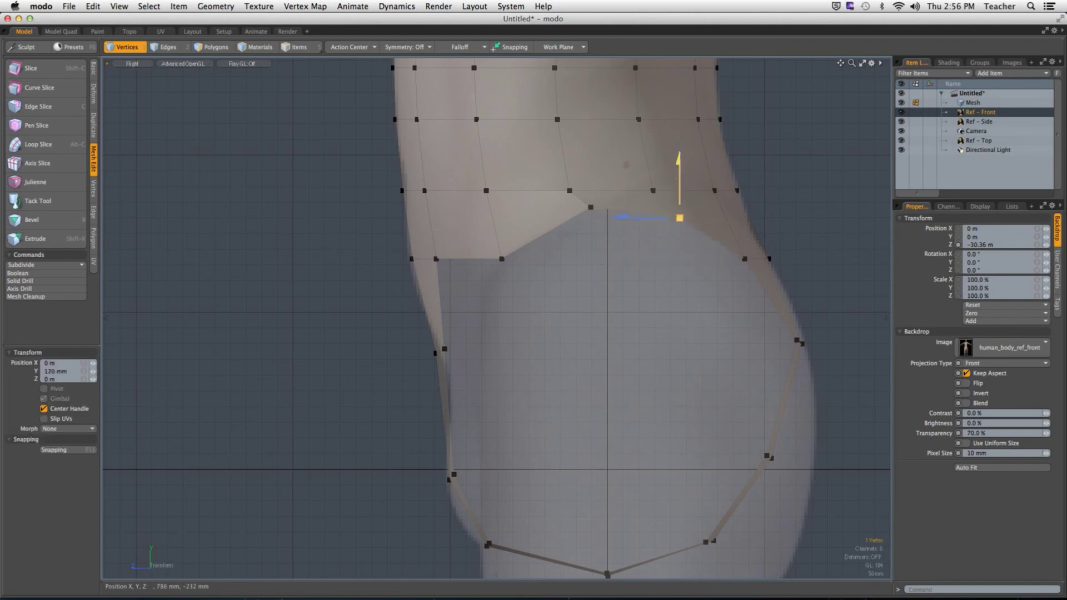
key("space")
key("w")
left_click_drag(744, 244, 745, 252)
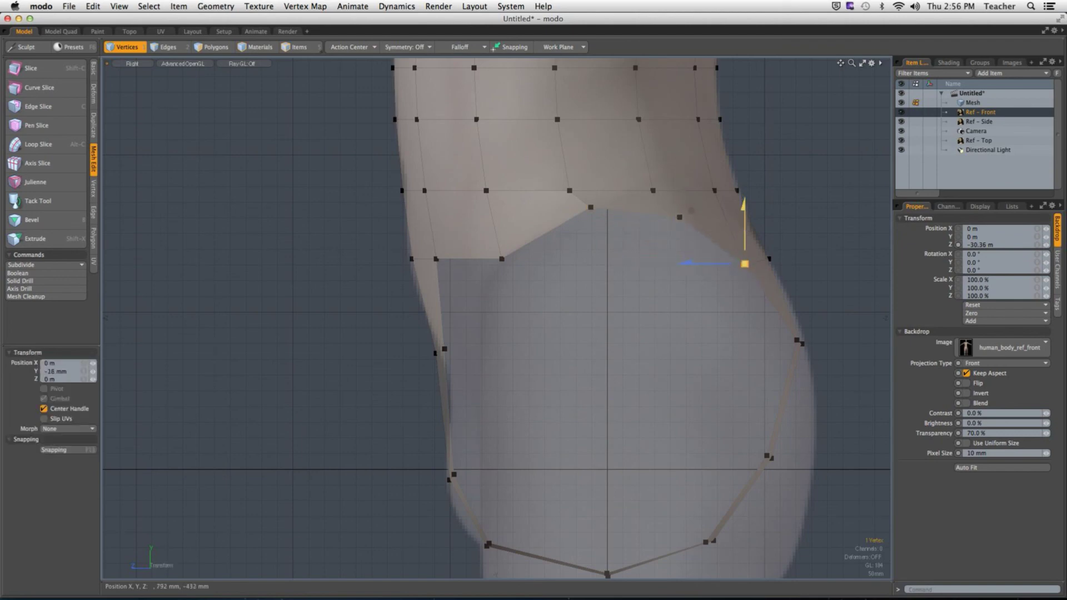
key("space")
Lower the opening's front side vertex about 8 mm and move the front corner vertex down and back into the curve.
left_click(501, 259)
key("w")
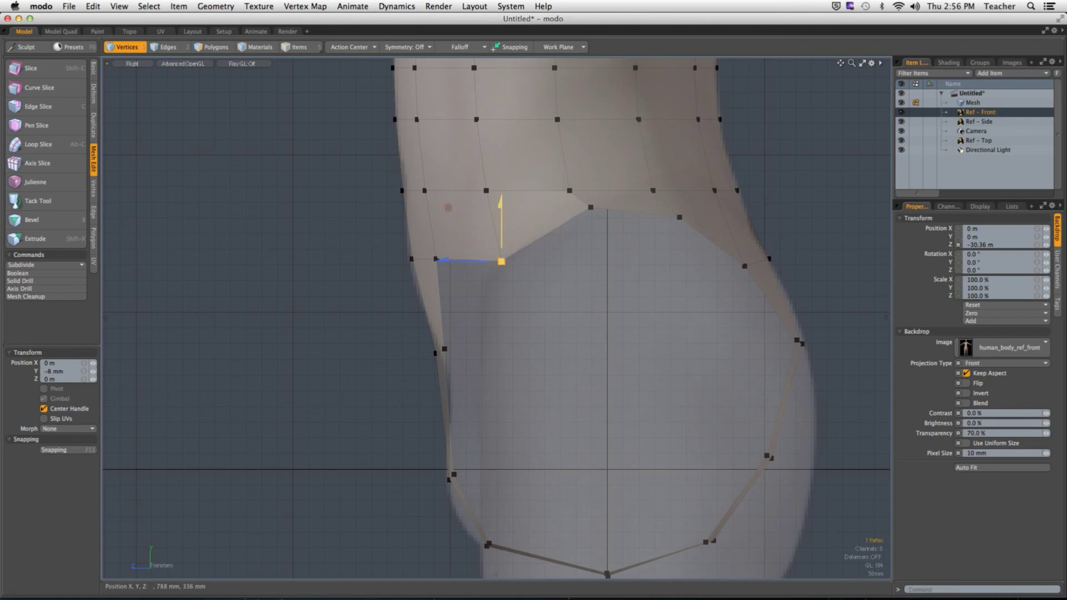
key("space")
left_click(436, 259)
key("w")
left_click_drag(384, 205, 418, 240)
key("space")
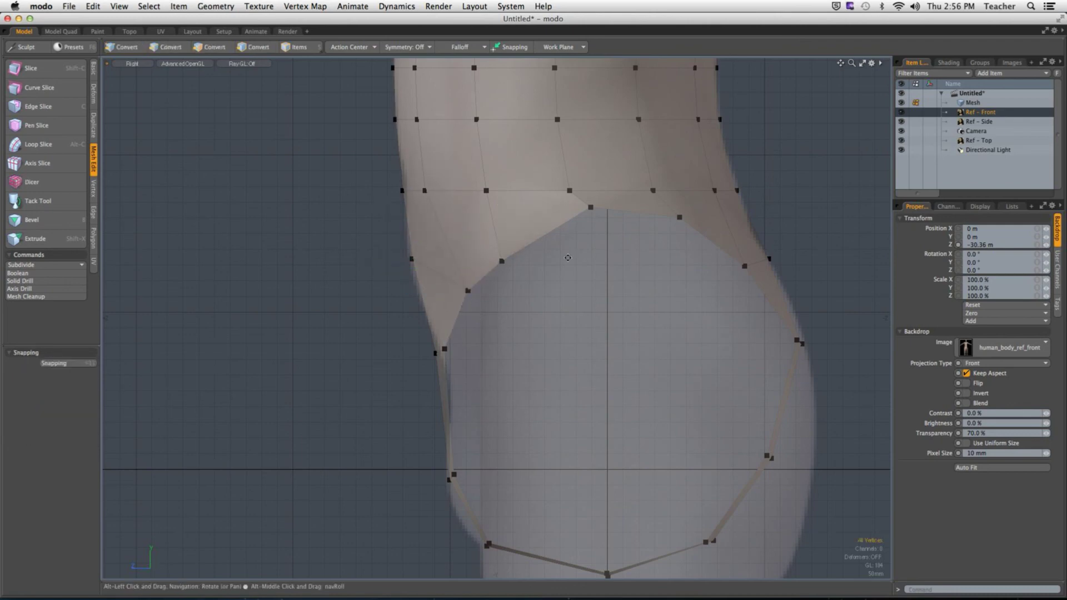
Move the topmost vertex of the leg opening slightly down and forward to smooth the arch.
left_click(590, 208)
key("w")
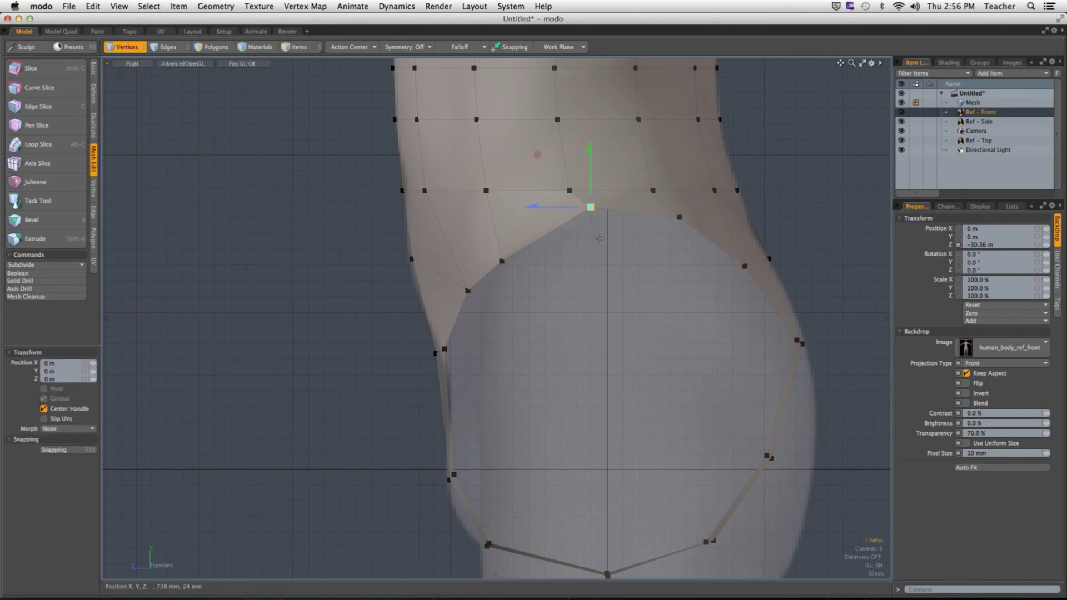
left_click_drag(587, 242, 574, 254)
key("space")
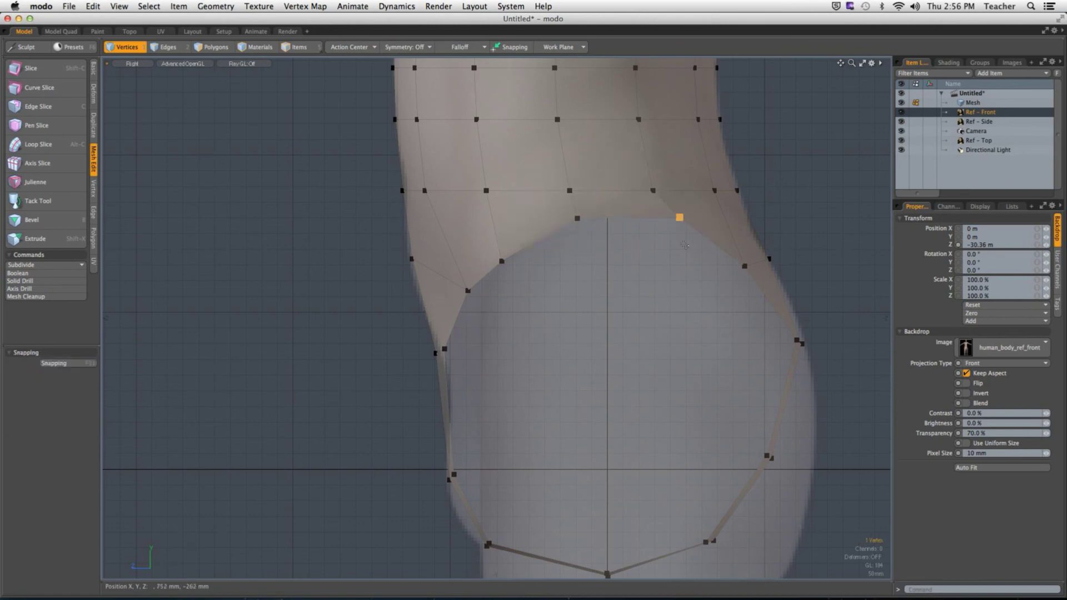
Shift the arch's rear top vertex forward and slightly up, and nudge the neighbouring top vertex to even the curve.
key("w")
left_click_drag(685, 245, 614, 259)
key("space")
left_click(578, 219)
key("w")
key("space")
In the Perspective view, move the outer vertex at the back strip's mid-height inward to narrow the strip.
left_click_drag(498, 339, 558, 328, "alt+shift")
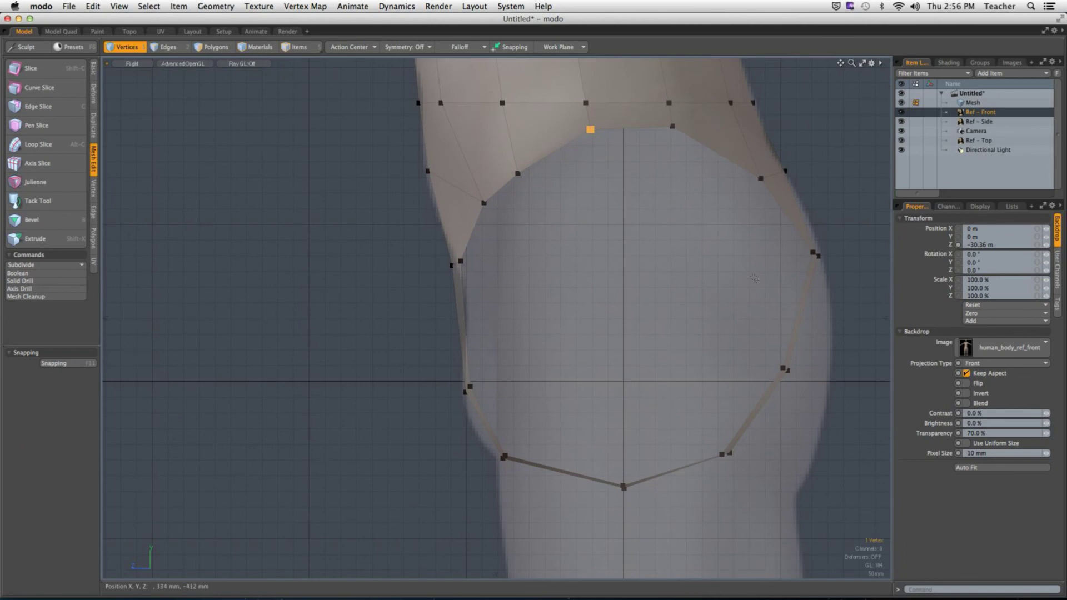
key("ctrl+space")
left_click(732, 233)
left_click_drag(731, 234, 544, 332, "alt")
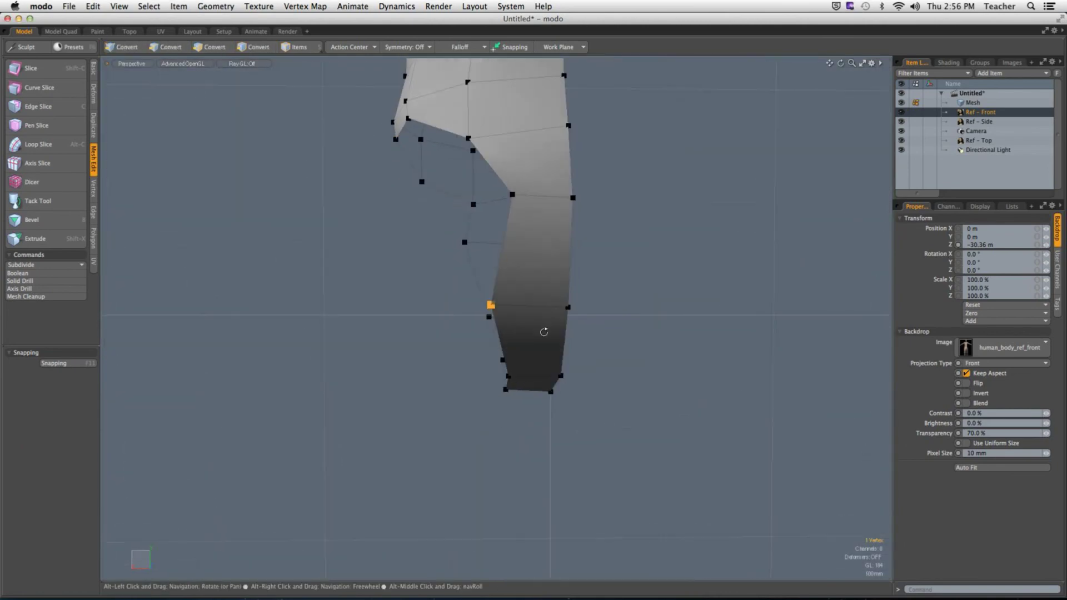
key("w")
left_click_drag(472, 304, 526, 305)
Move the back strip's upper outer vertex inward by about 180 mm to narrow the strip above the buttock.
left_click(509, 194)
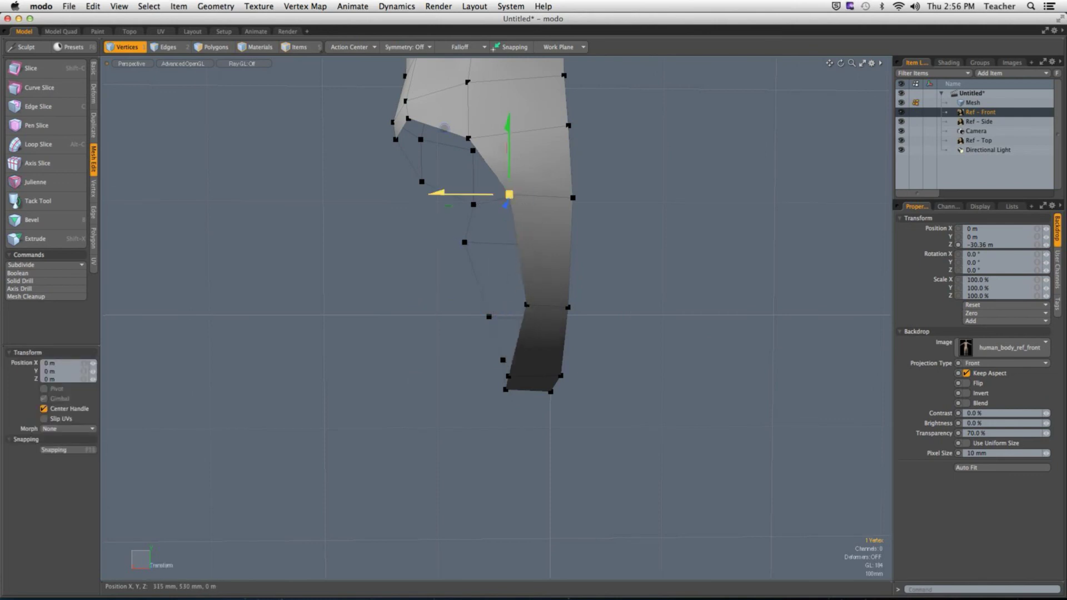
key("space")
left_click_drag(445, 194, 438, 171, "alt")
left_click(505, 240)
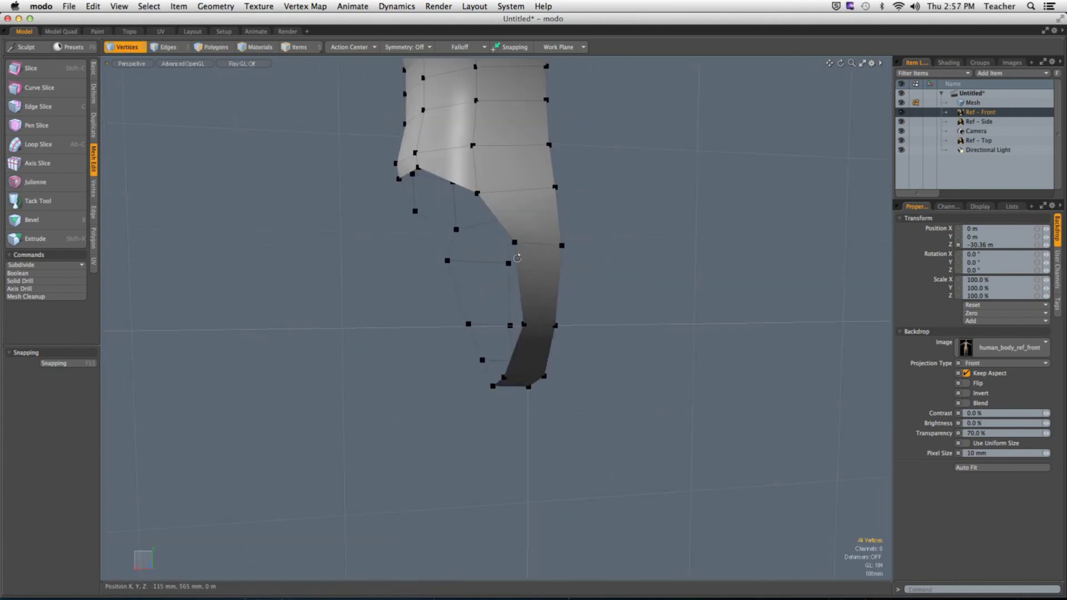
left_click_drag(517, 258, 725, 274, "alt")
left_click(504, 249)
left_click(511, 265)
key("w")
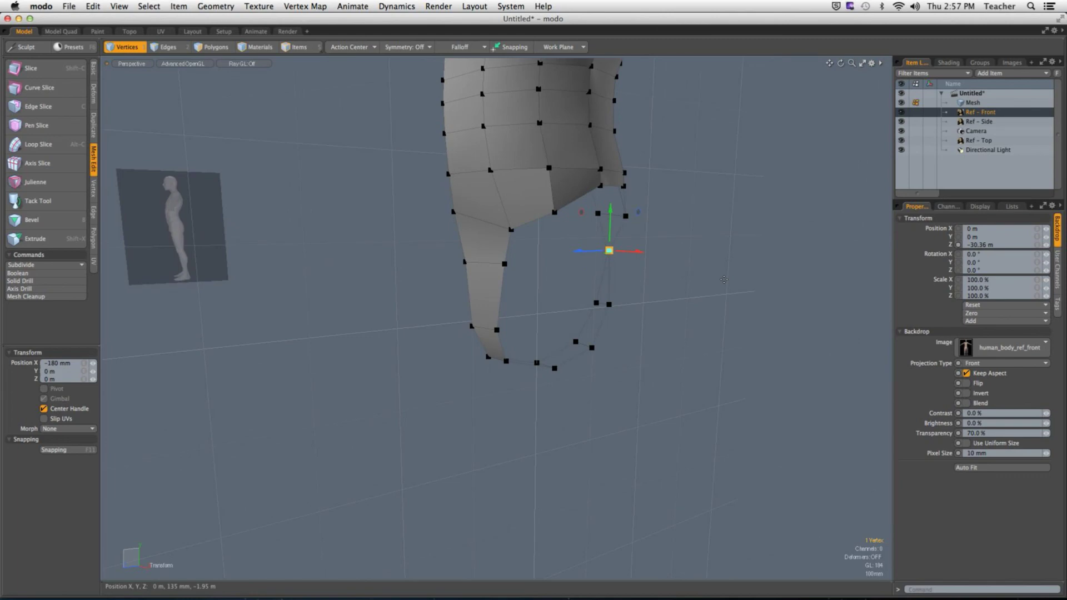
Nudge the back strip's lower and upper vertices on the leg-hole side slightly outward to even the strip's edge.
left_click_drag(720, 280, 551, 311, "alt")
key("q")
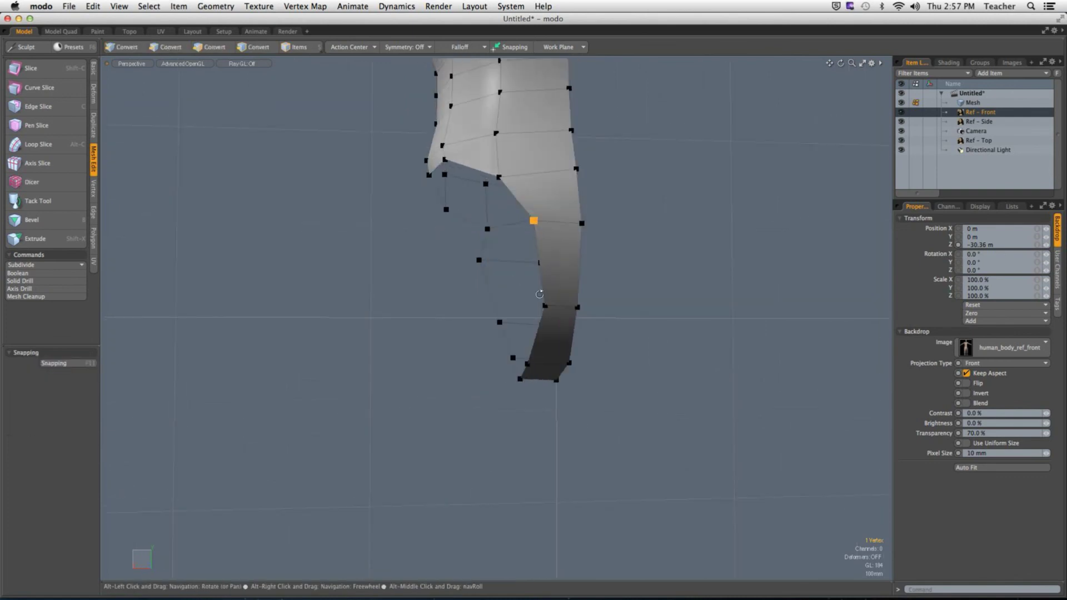
left_click(555, 314)
key("w")
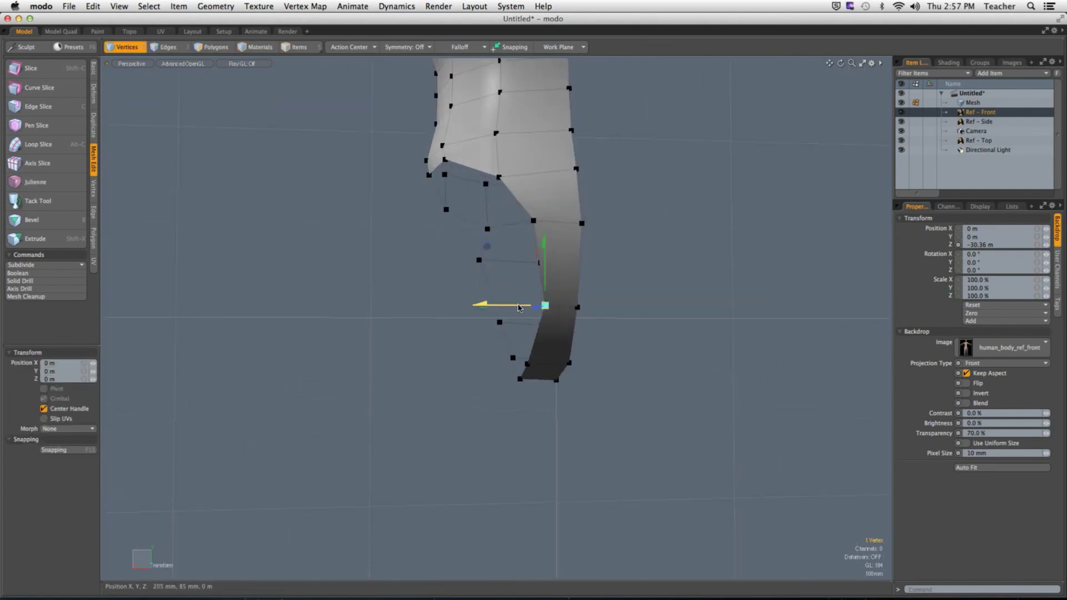
left_click_drag(500, 304, 496, 304)
key("q")
left_click(534, 221)
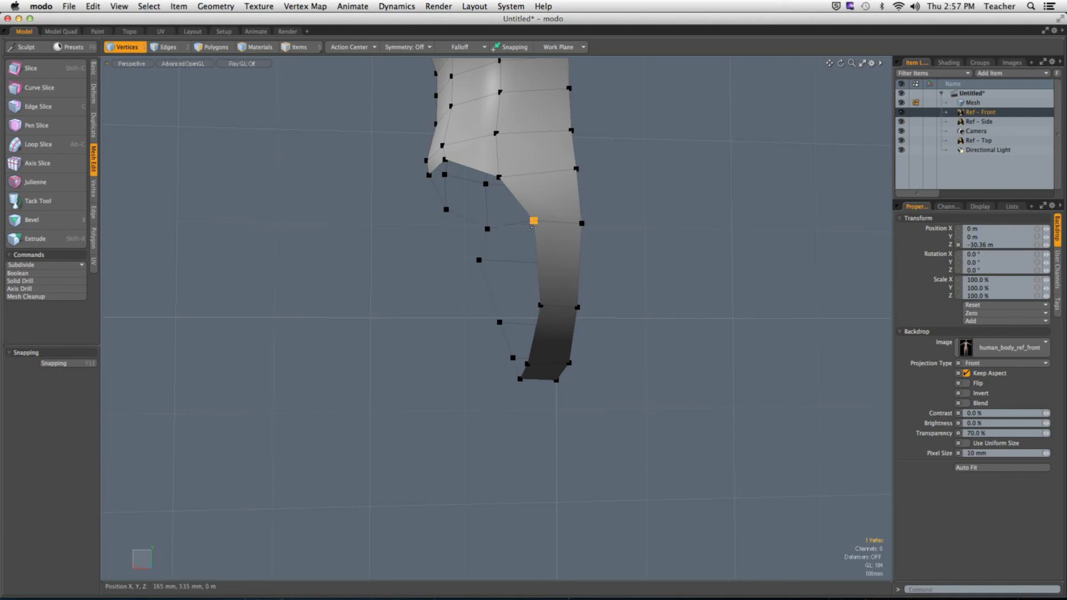
key("w")
key("q")
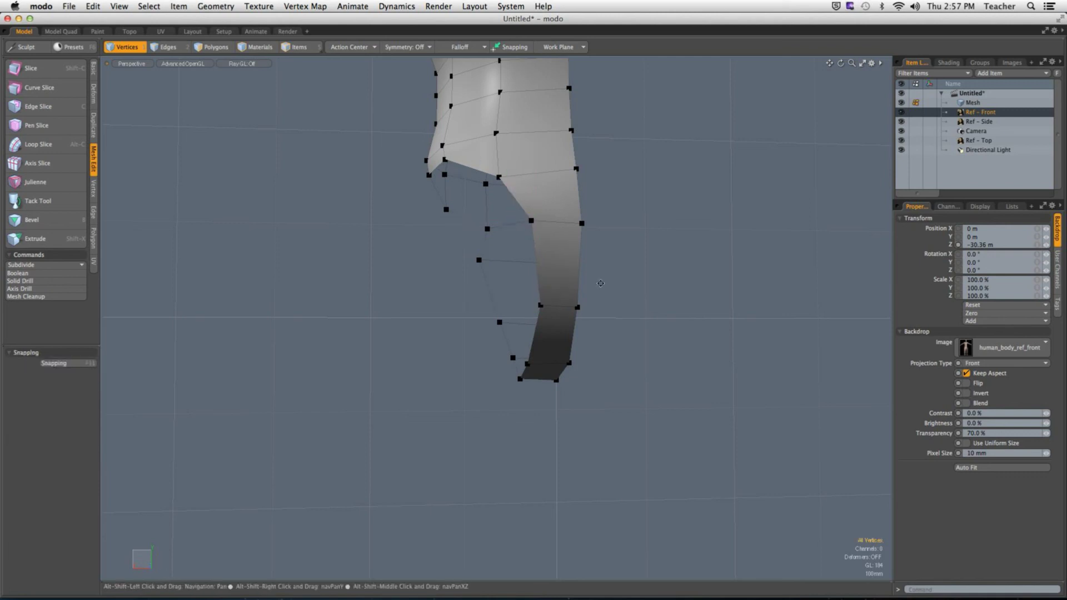
Move the back strip's lower leg-hole vertex inward in two nudges, the second by about 45 mm, to narrow the strip.
left_click_drag(517, 234, 559, 240, "alt")
left_click(520, 244)
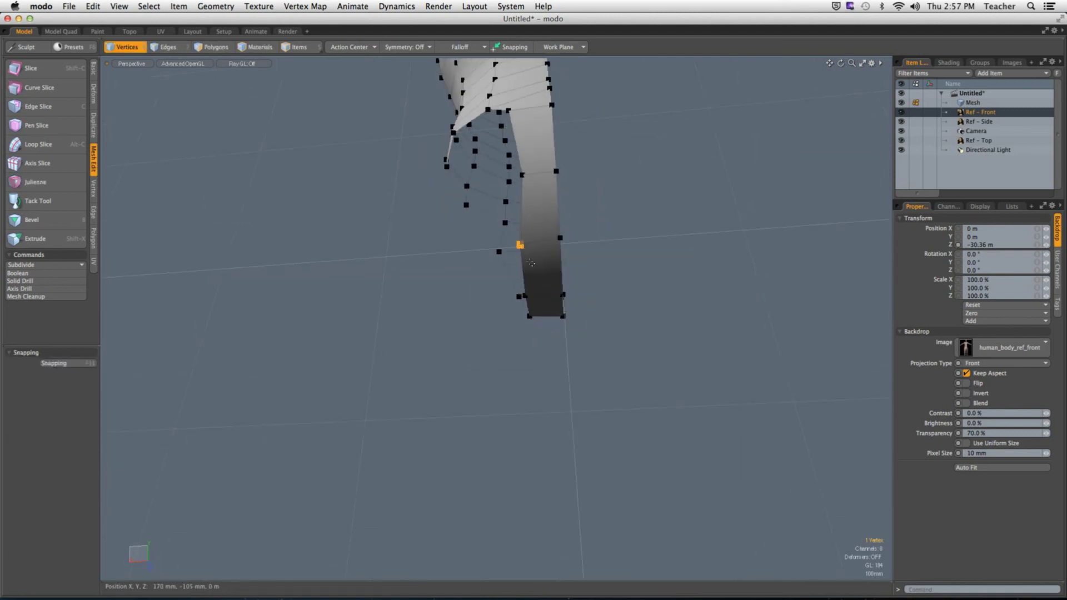
key("w")
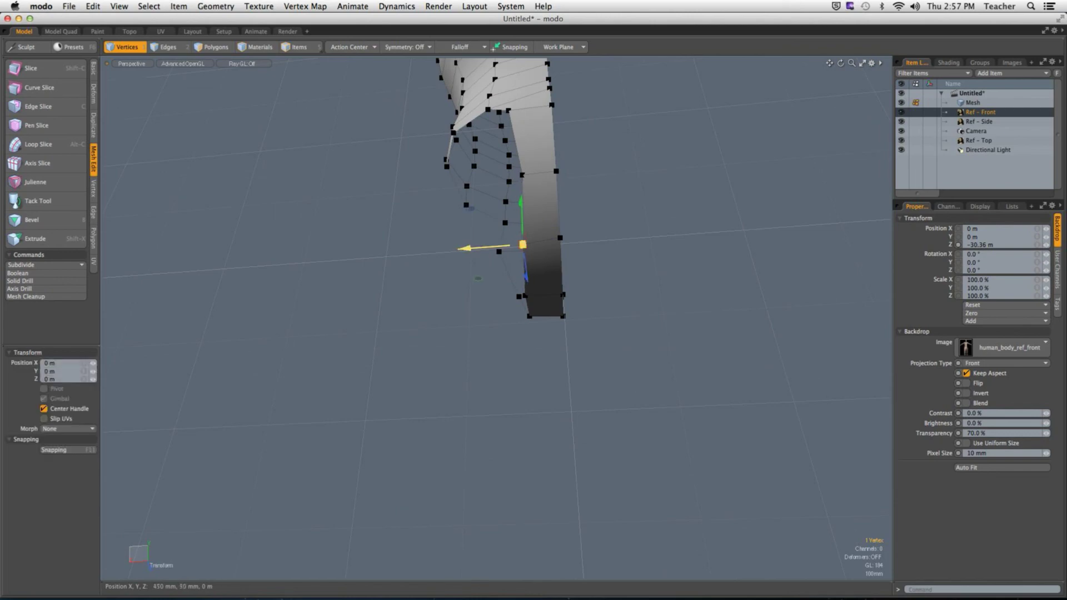
left_click_drag(483, 250, 517, 272)
key("q")
key("w")
key("q")
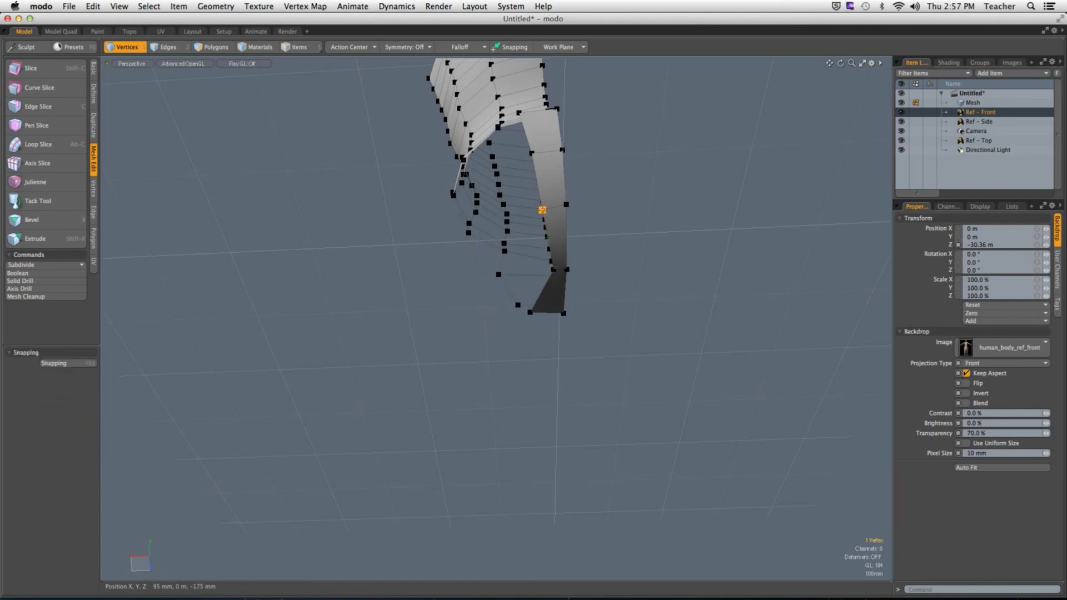
key("w")
left_click_drag(543, 211, 551, 210)
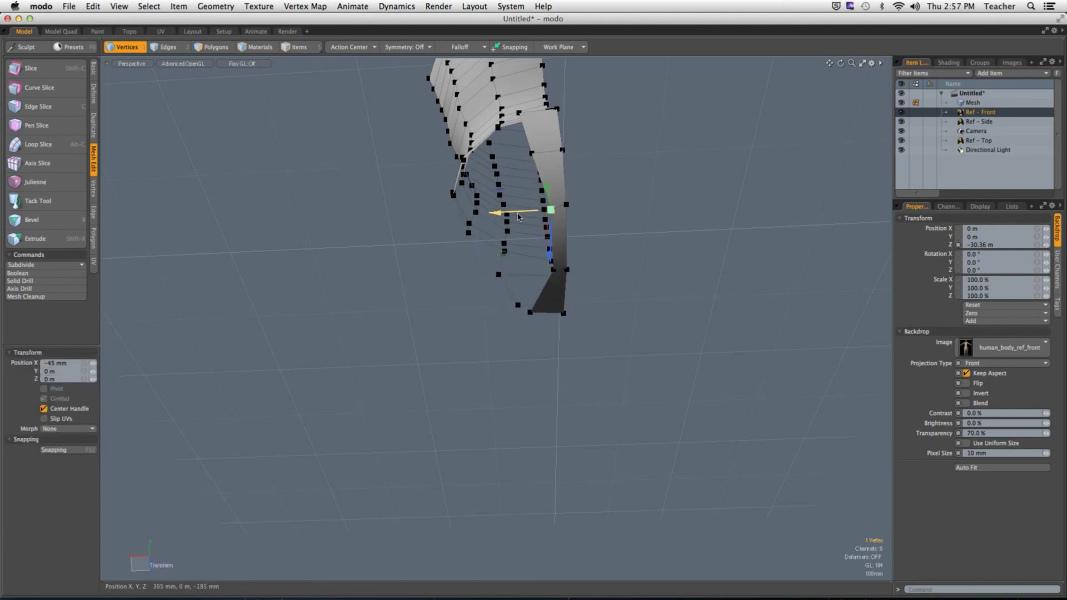
key("q")
Adjust the vertices along the lower part of the leg opening so the hole has a rounder outline.
left_click_drag(639, 244, 685, 249, "alt")
left_click_drag(555, 269, 556, 222, "alt")
left_click(474, 286)
left_click(503, 289, "shift")
left_click(471, 286)
left_click_drag(497, 294, 509, 227, "alt")
key("w")
key("space")
left_click(477, 202)
left_click_drag(476, 201, 521, 275, "alt")
key("w")
key("space")
Select the leg opening's border edge loop and turn on subdivision smoothing for the torso mesh.
key("2")
double_click(489, 236)
key("Tab")
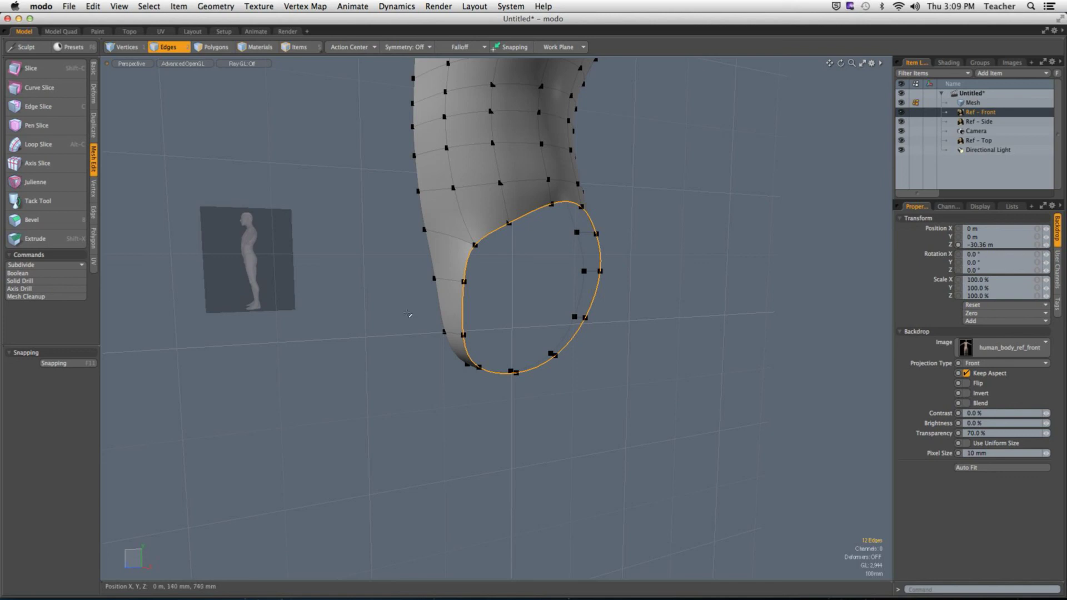
key("3")
left_click_drag(542, 328, 461, 389, "alt")
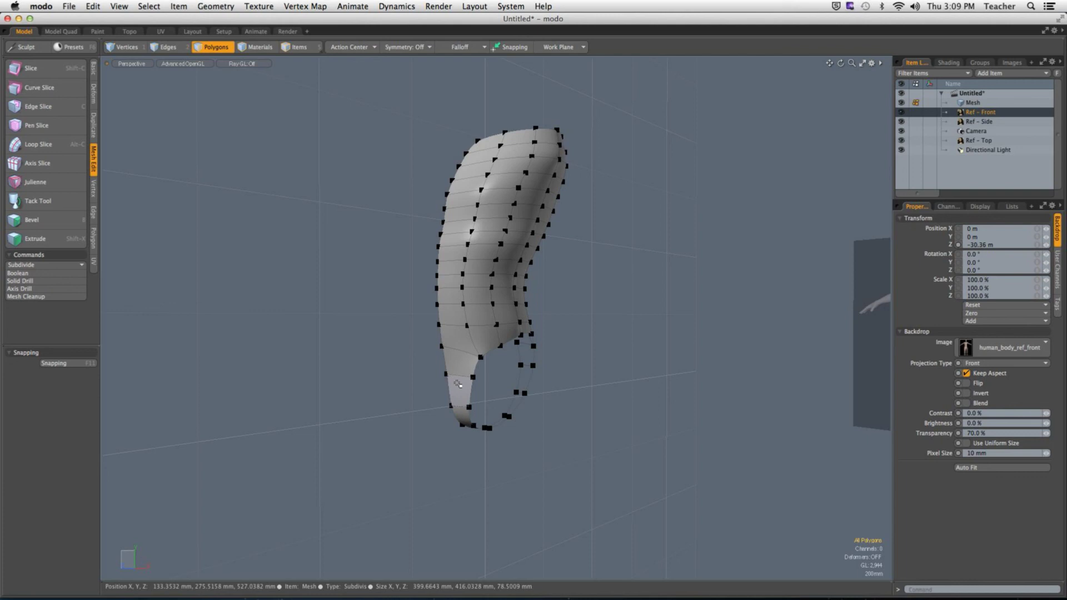
Check the number of edges in the leg opening's border loop on the smoothed torso, and clear the selection.
left_click_drag(458, 384, 623, 328, "alt")
scroll(389, 368, "up", 5)
key("2")
double_click(383, 367)
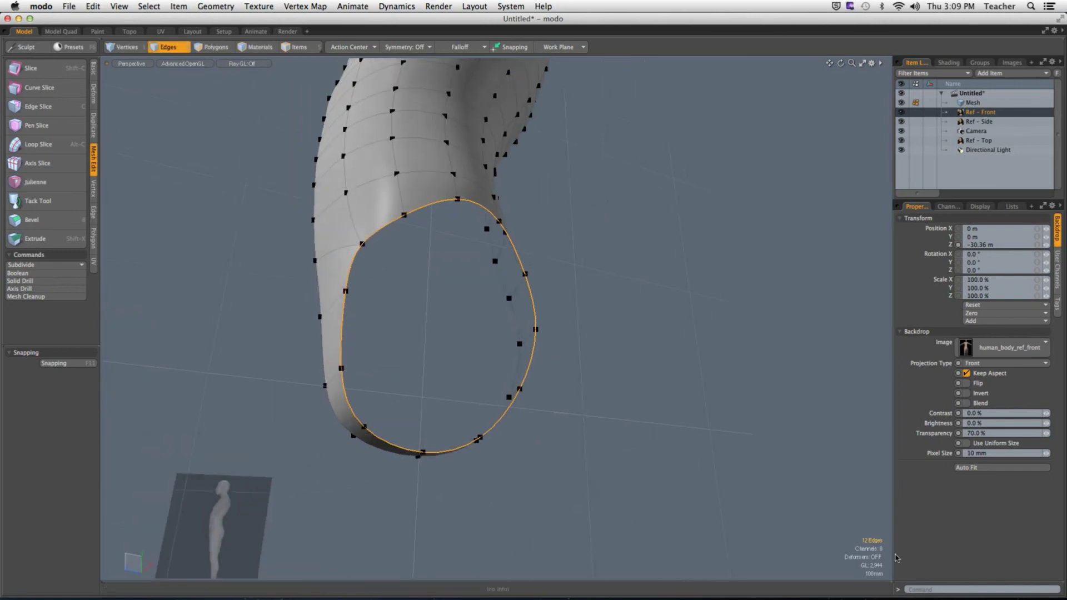
left_click_drag(639, 417, 390, 278, "alt")
left_click(206, 192)
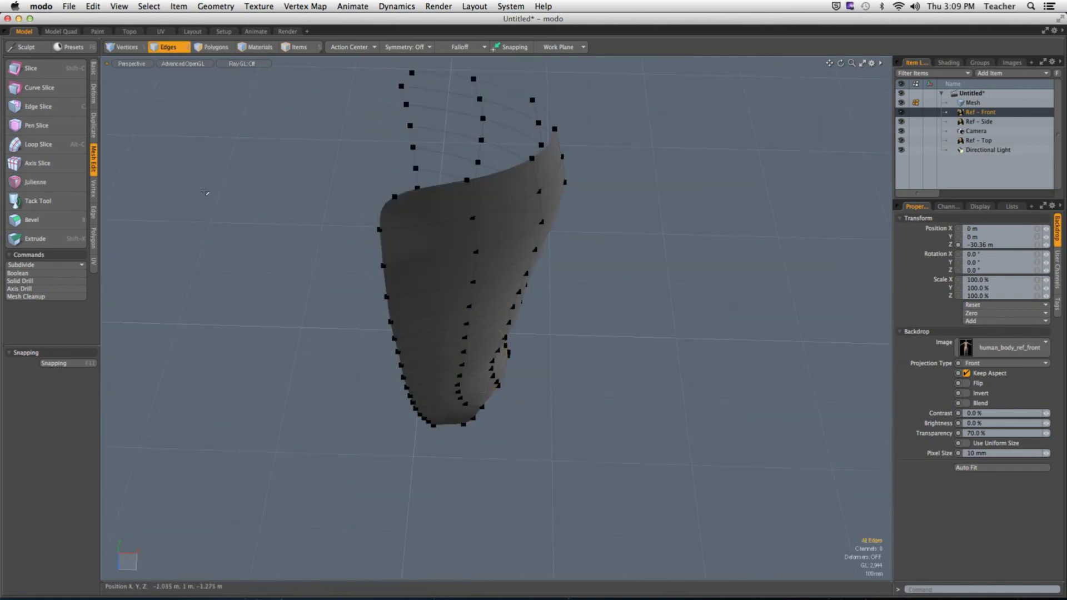
Create a flat 12-sided disc with the Cylinder tool, lying horizontally beside the torso and centred about 2.06 m along X.
left_click(93, 67)
left_click(55, 68)
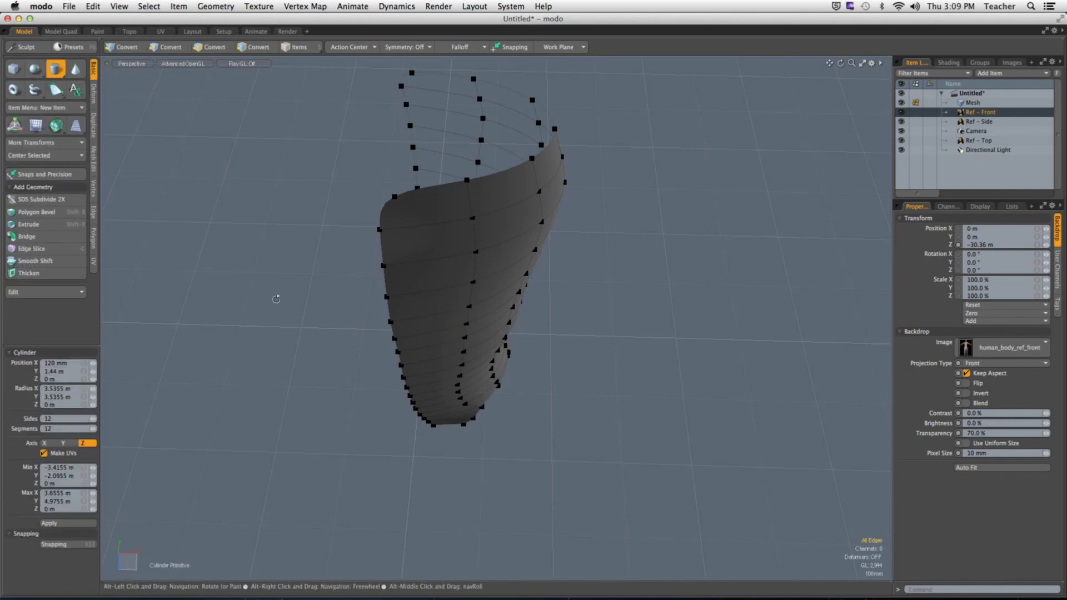
key("q")
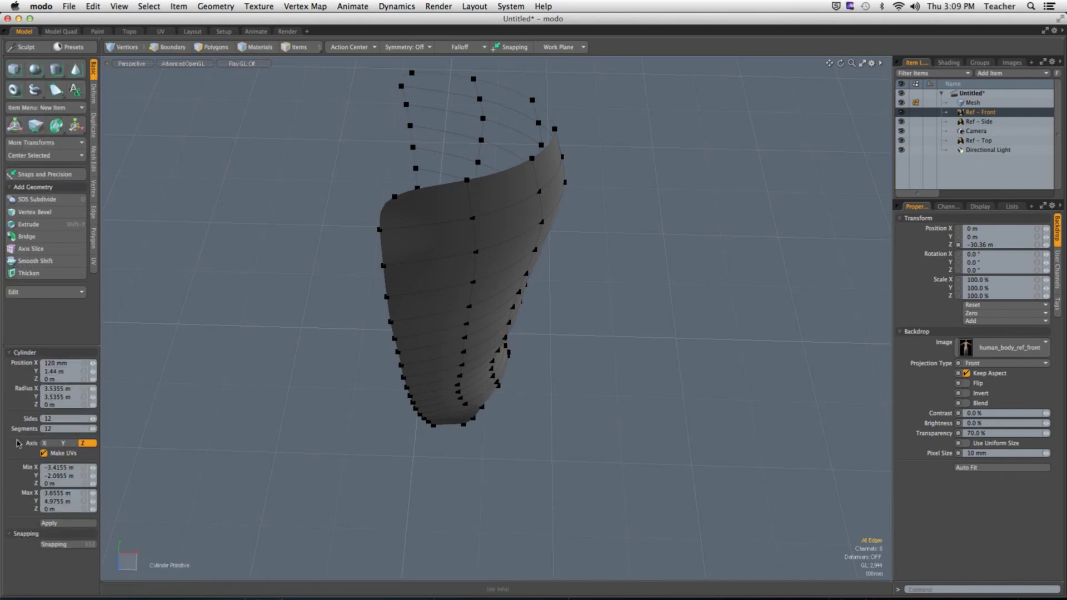
key("ctrl+z")
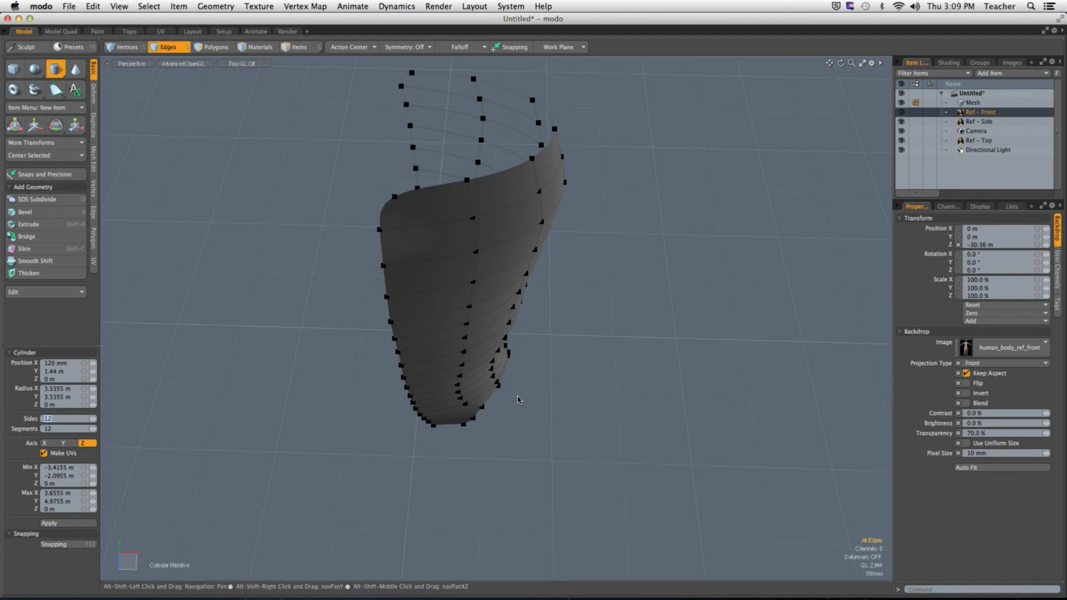
left_click_drag(678, 392, 611, 367, "alt+shift")
left_click(612, 337)
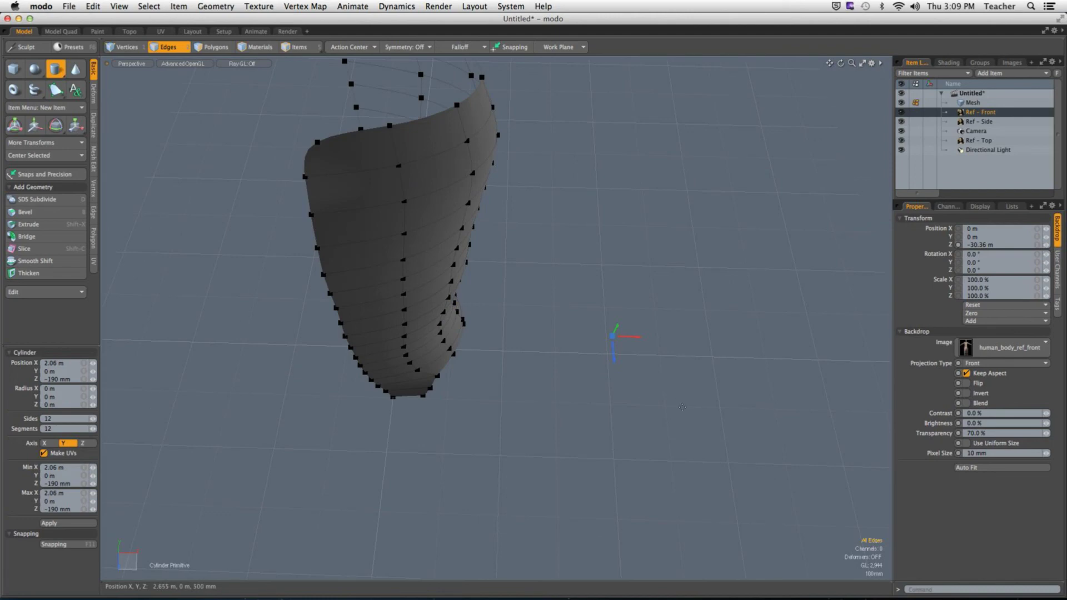
key("space")
left_click_drag(612, 337, 445, 250)
key("space")
Select the disc polygon and, in the Front view, move it about -1.78 m in X and -620 mm in Y onto the upper thigh.
left_click(223, 48)
left_click(556, 378)
left_click_drag(556, 378, 539, 396, "alt")
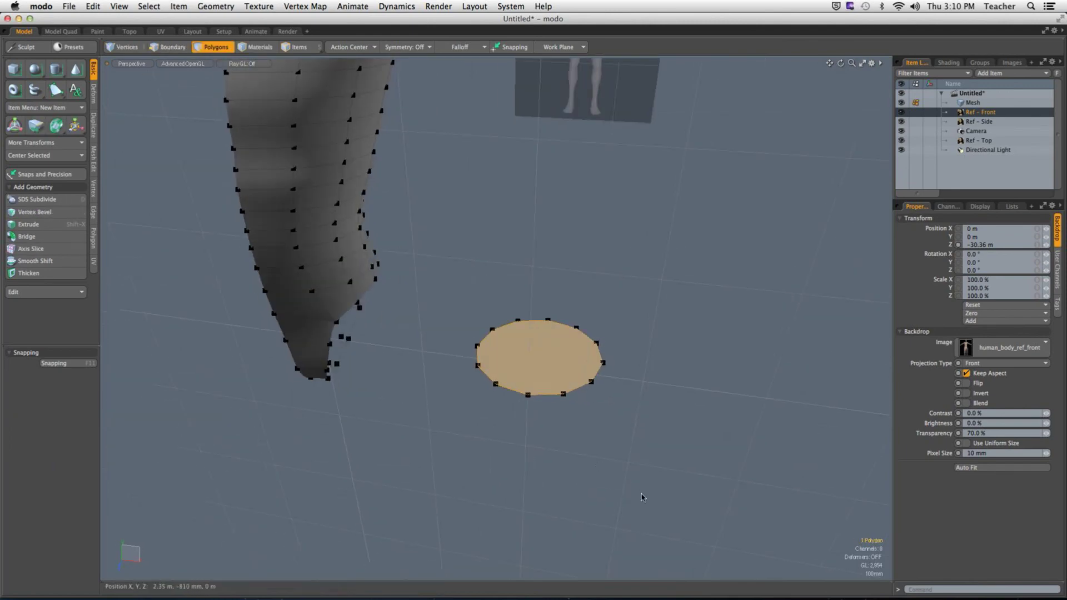
key("ctrl+space")
left_click(698, 543)
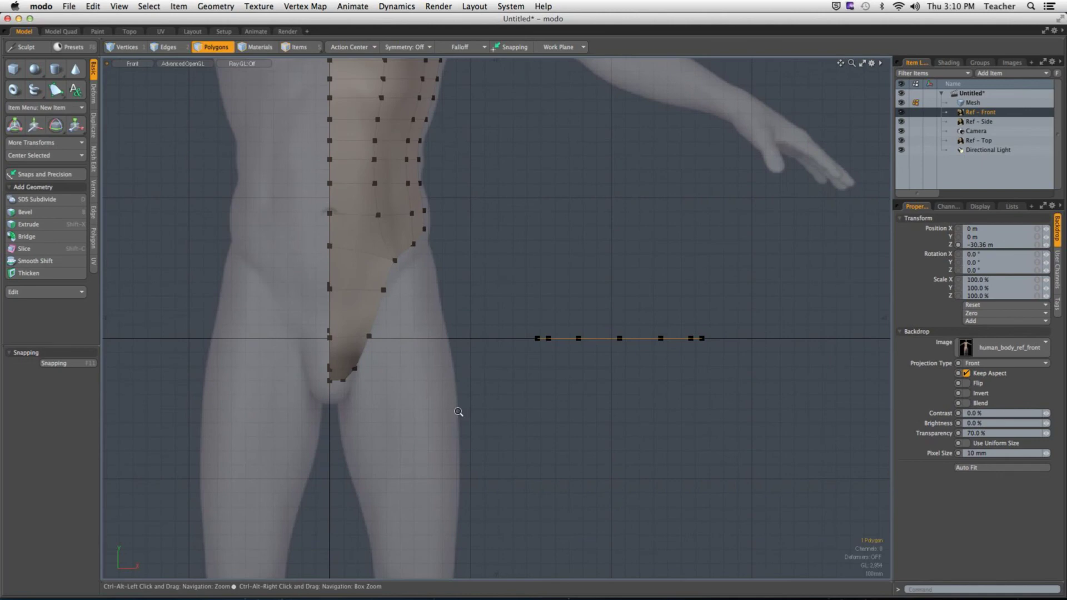
key("w")
key("space")
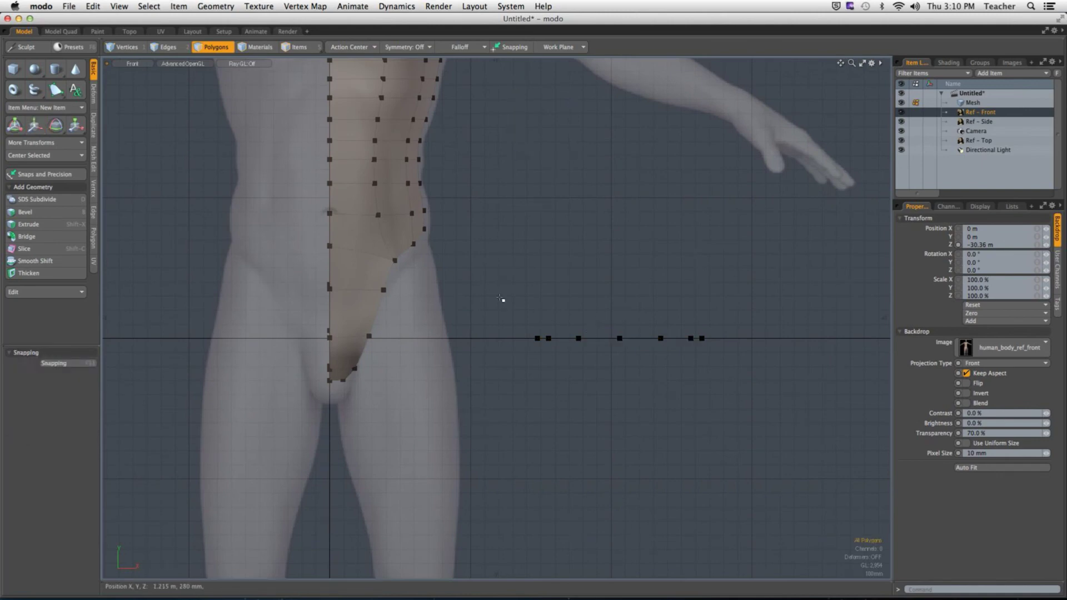
key("w")
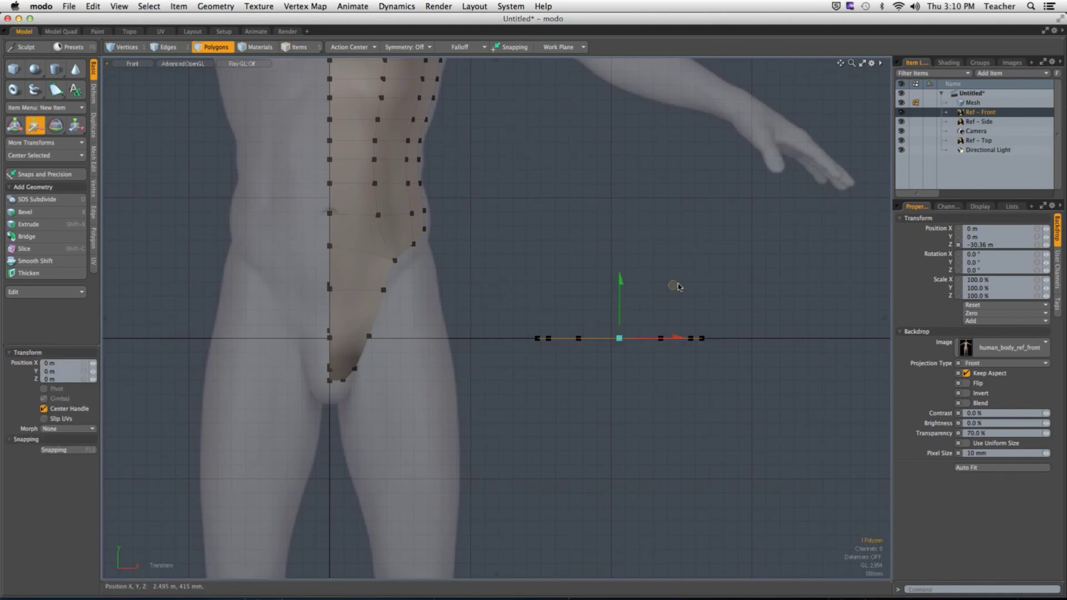
left_click_drag(677, 286, 486, 277)
scroll(344, 446, "up", 4)
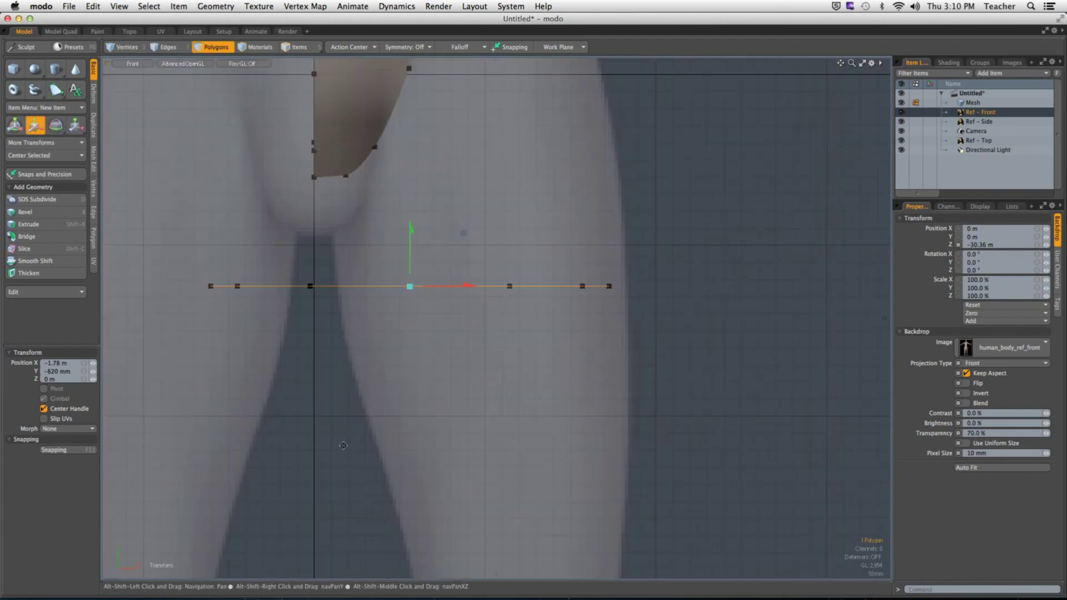
Scale the disc uniformly to 71% and centre it on the reference thigh, finishing with a shift of about -46 mm in X.
left_click_drag(344, 445, 433, 445)
key("r")
left_click_drag(506, 298, 458, 298)
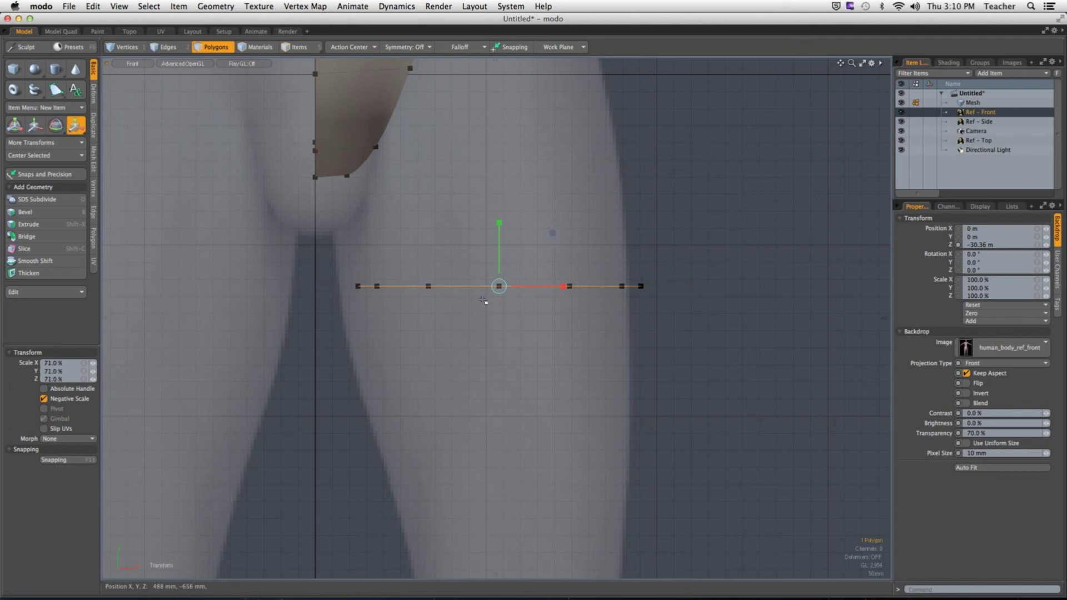
key("w")
left_click_drag(556, 286, 540, 286)
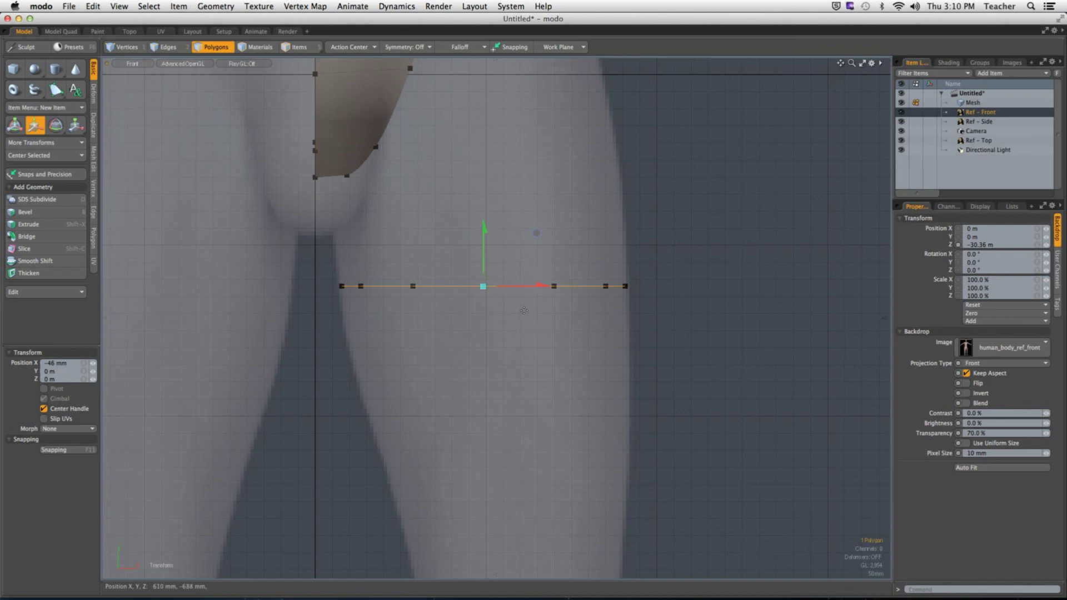
key("space")
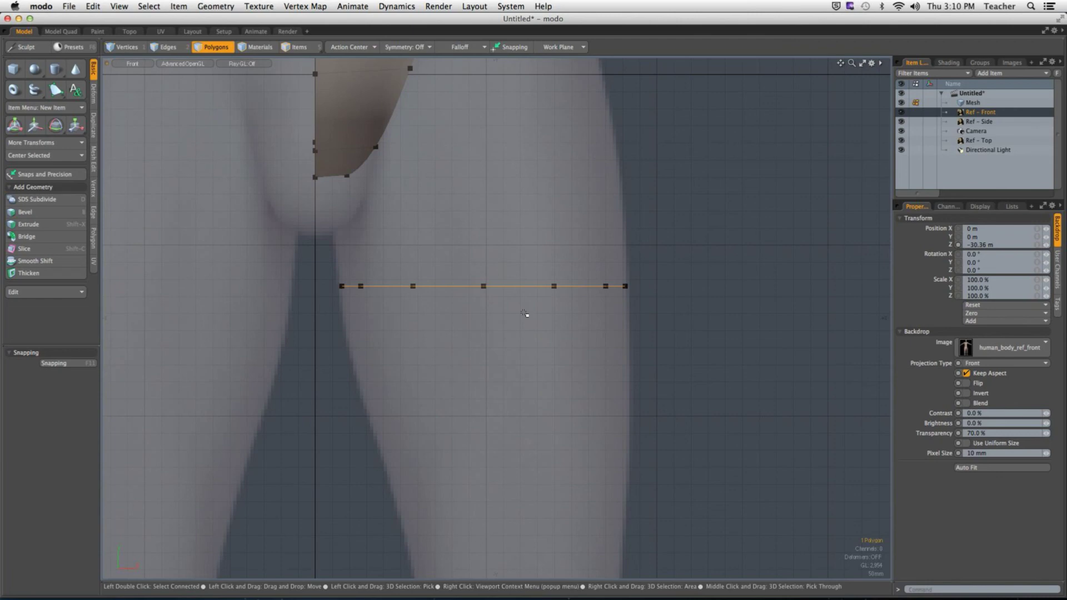
Select all 12 vertices of the thigh disc and check the selection in perspective before returning to the Front view.
key("1")
scroll(485, 269, "down", 4)
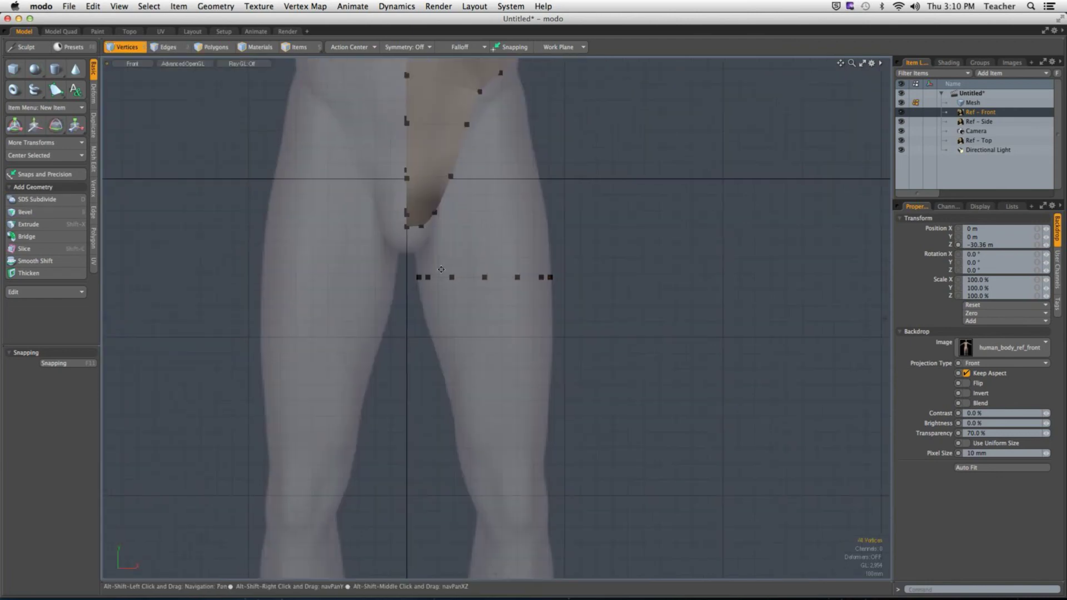
left_click_drag(414, 276, 552, 277)
key("ctrl+space")
left_click(597, 290)
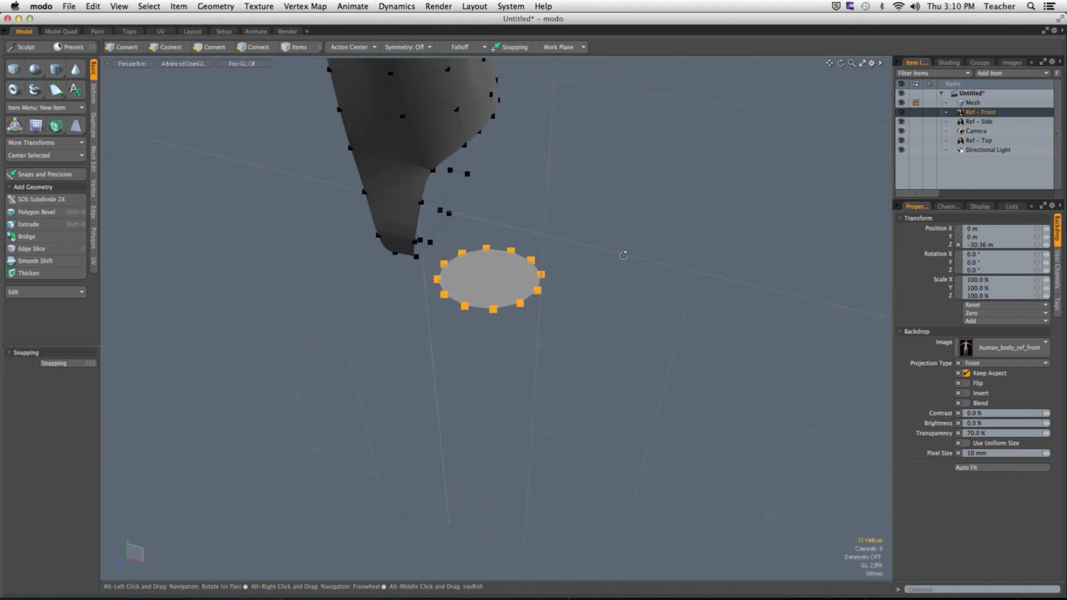
left_click_drag(623, 255, 612, 381, "alt")
key("ctrl+space")
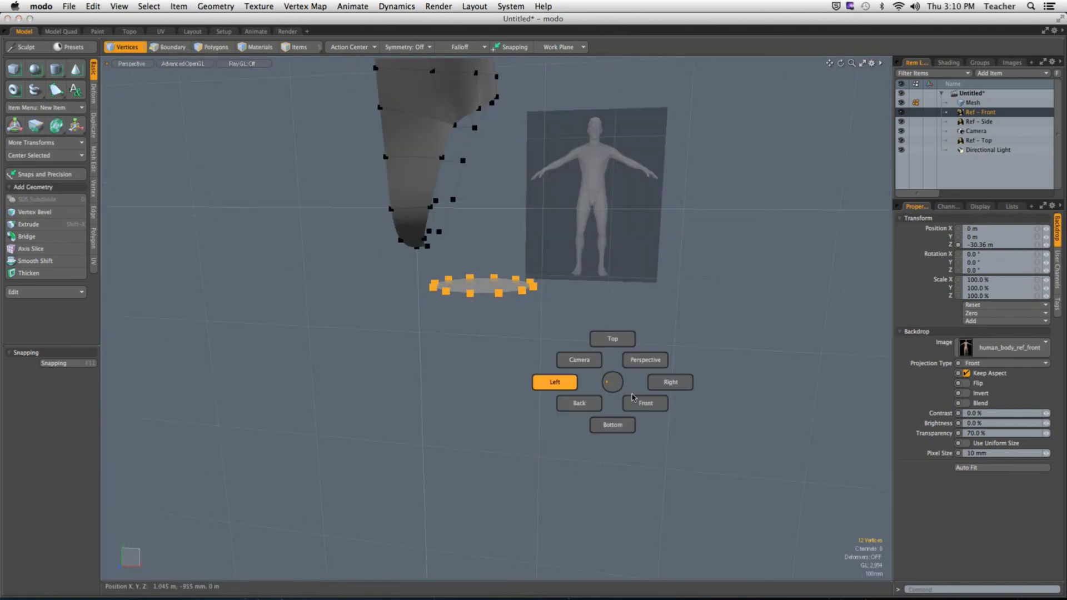
left_click(646, 399)
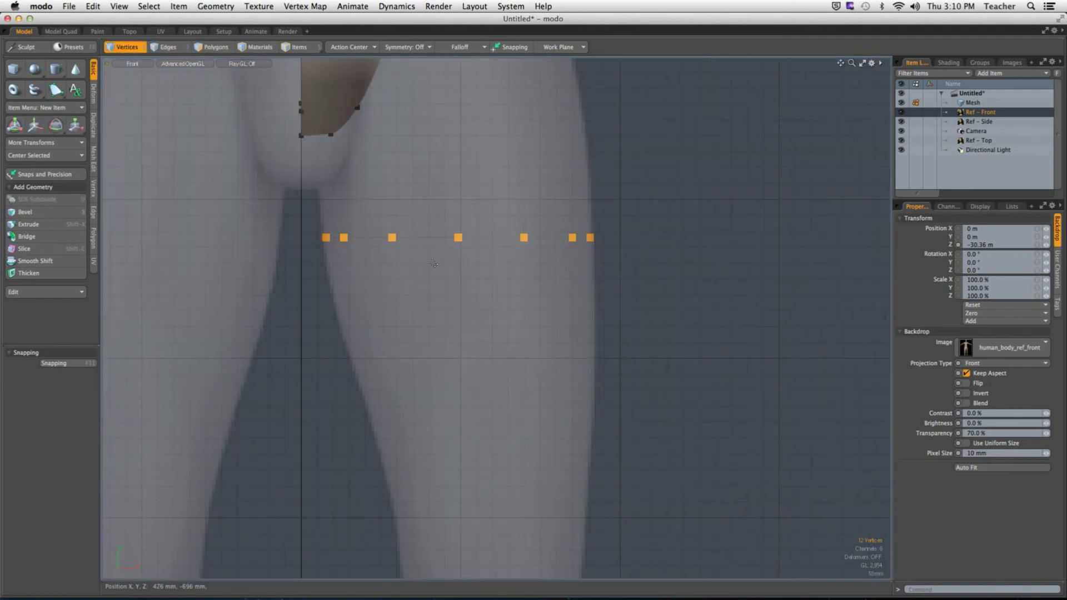
scroll(484, 271, "down", 2)
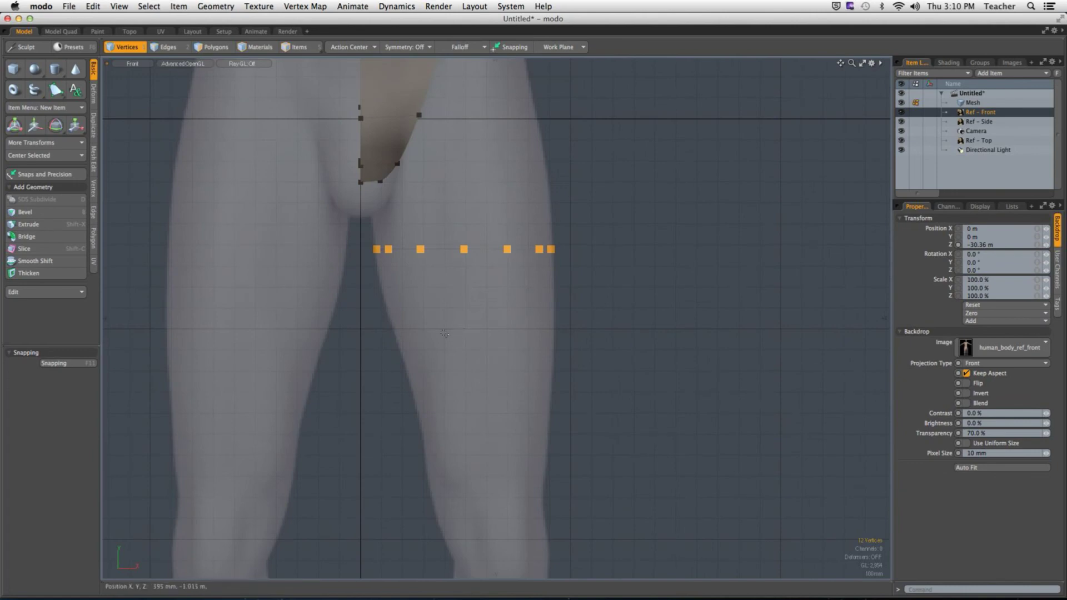
Extrude the disc's vertices down to the reference feet by about -4.045 m with a 2 mm width.
key("shift+x")
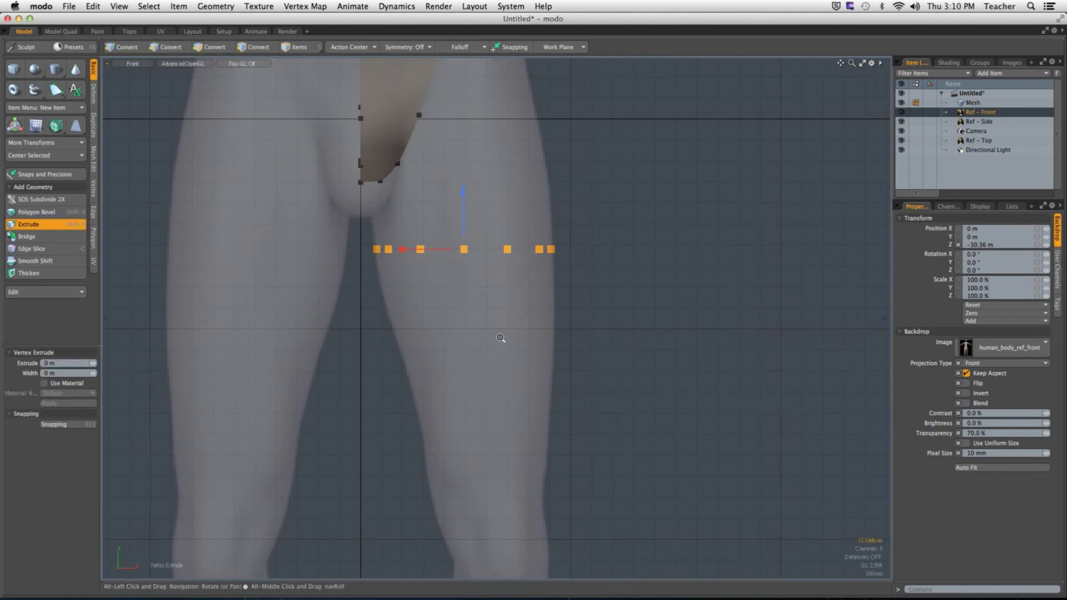
scroll(500, 338, "down", 2)
left_click_drag(465, 184, 460, 456)
left_click_drag(503, 423, 503, 217, "alt+shift")
left_click_drag(456, 245, 455, 444)
key("ctrl+space")
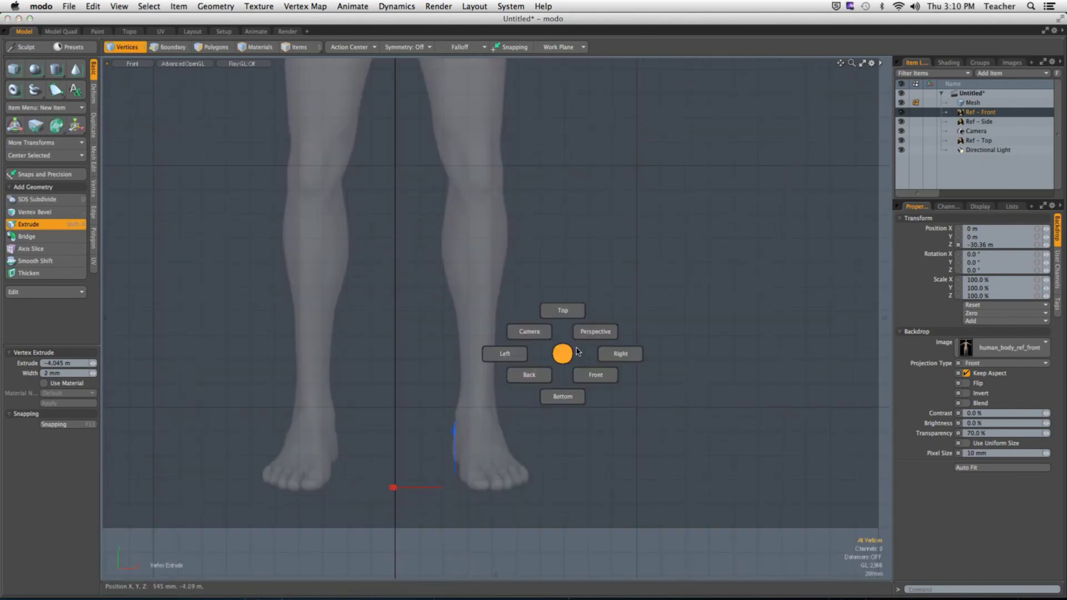
left_click(596, 332)
left_click_drag(615, 291, 495, 360, "alt")
key("space")
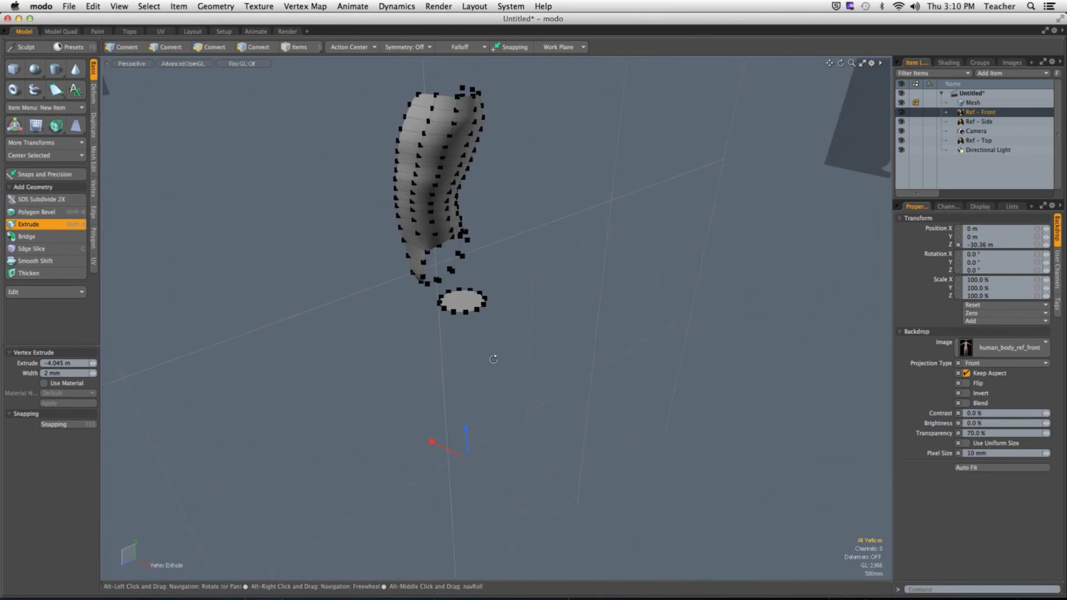
Select the thigh disc's polygon and try extruding it about 355 mm downward.
key("3")
left_click(470, 303)
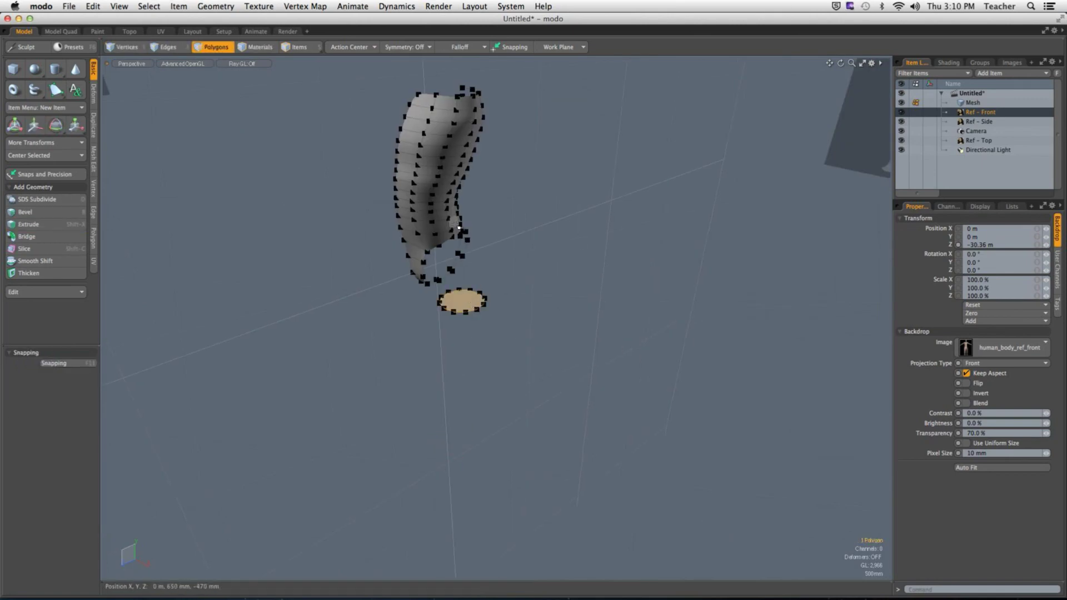
key("super+z")
key("super+shift+z")
left_click_drag(456, 310, 500, 255, "ctrl+alt")
key("shift+x")
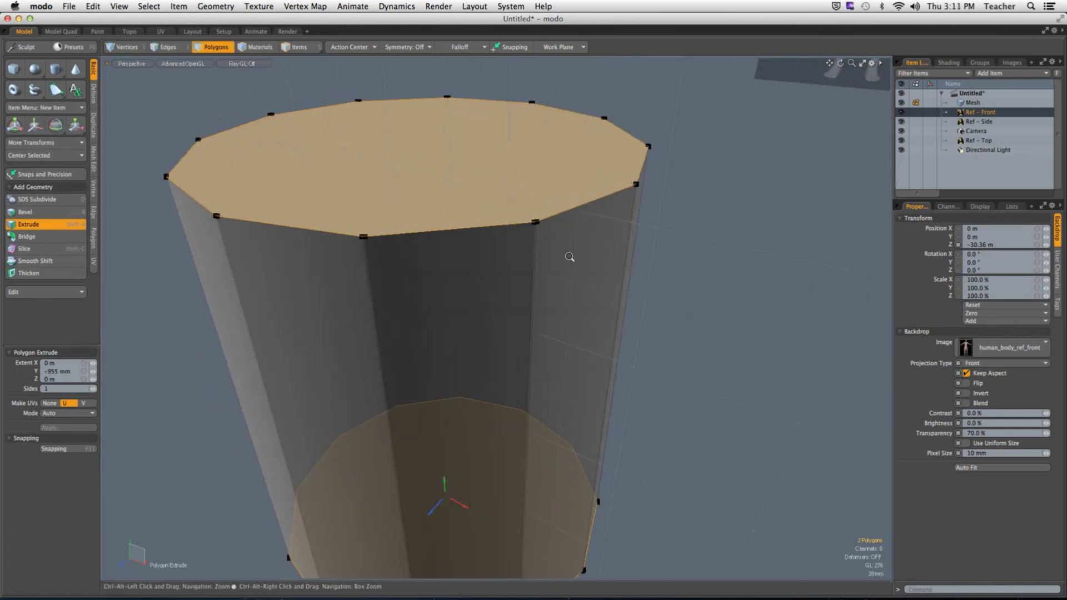
key("super+z")
key("super+z")
key("super+z")
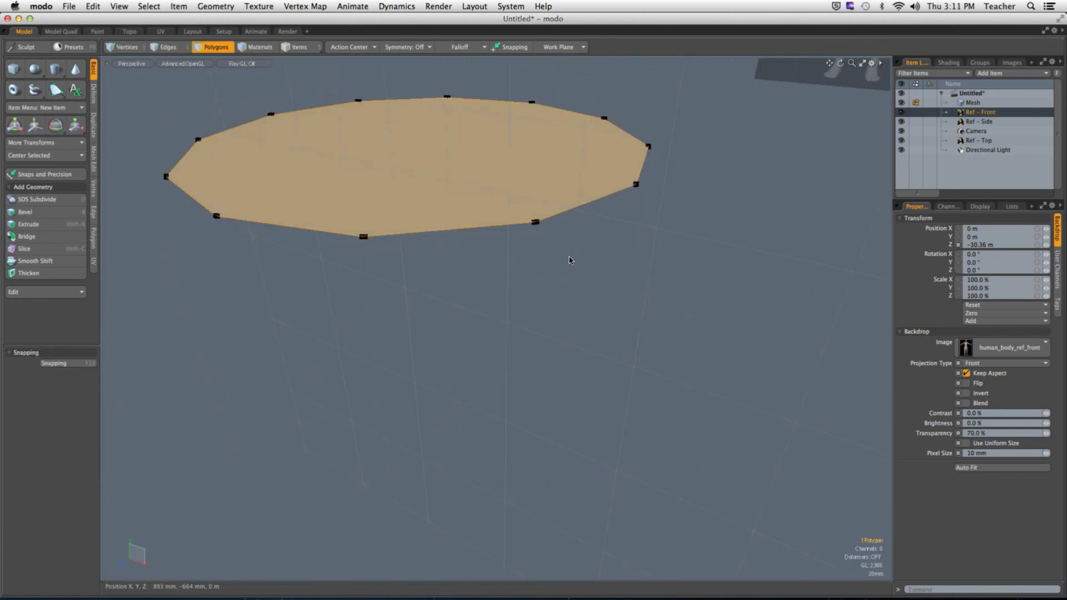
Select all vertices of the thigh disc and run Mesh Cleanup on the mesh.
key("2")
scroll(565, 256, "down", 5)
key("3")
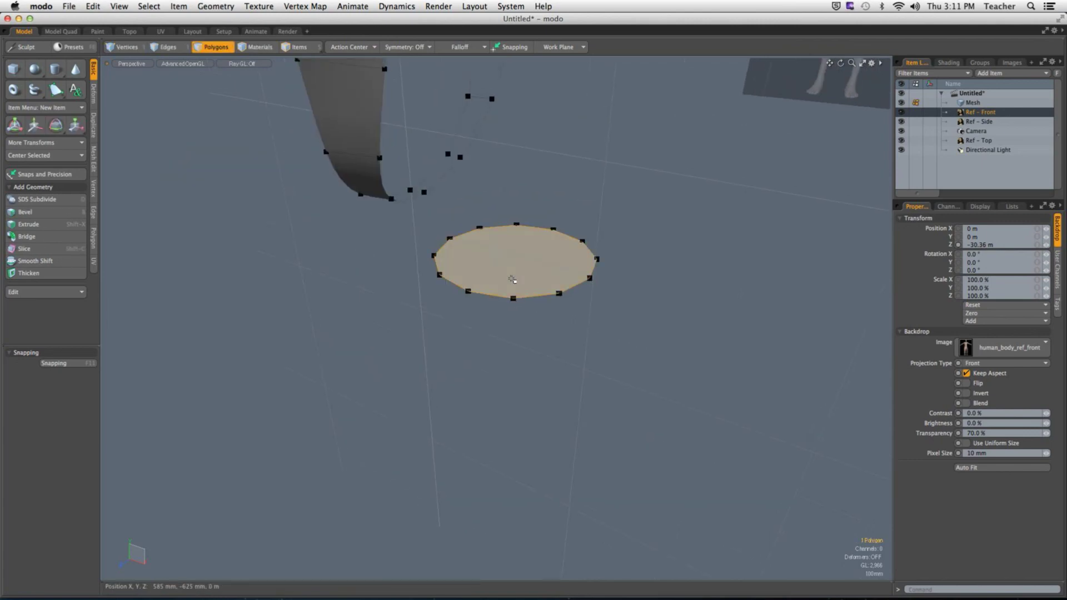
key("1")
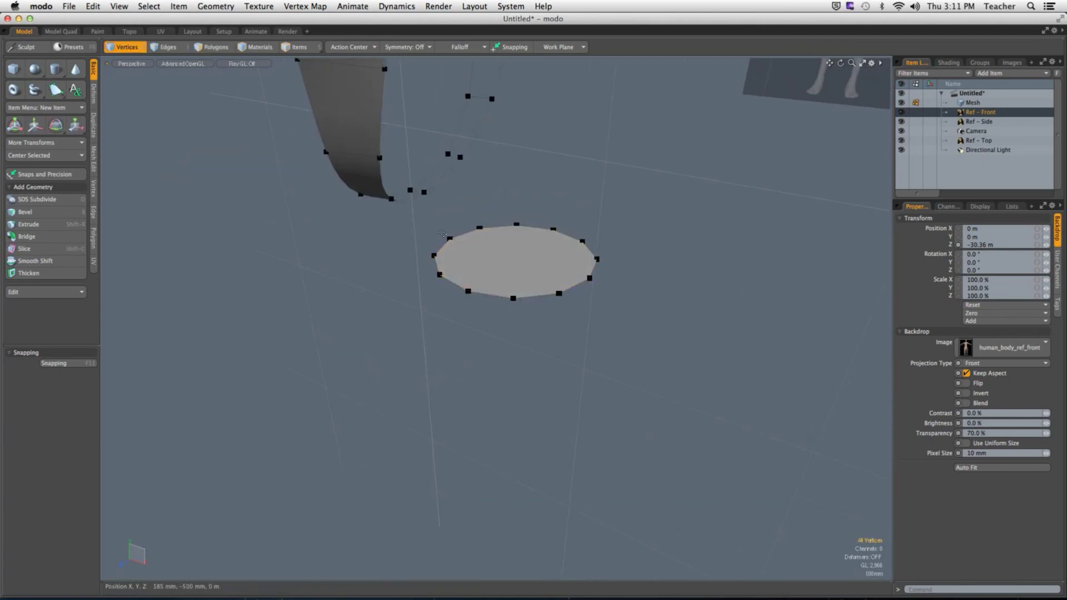
left_click_drag(410, 212, 677, 402)
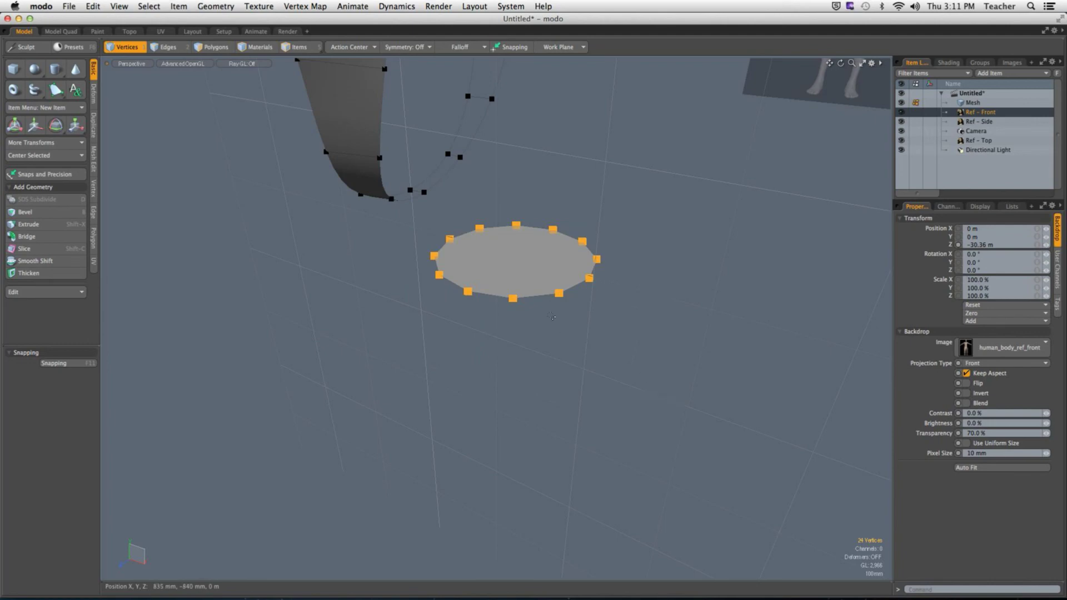
left_click(215, 6)
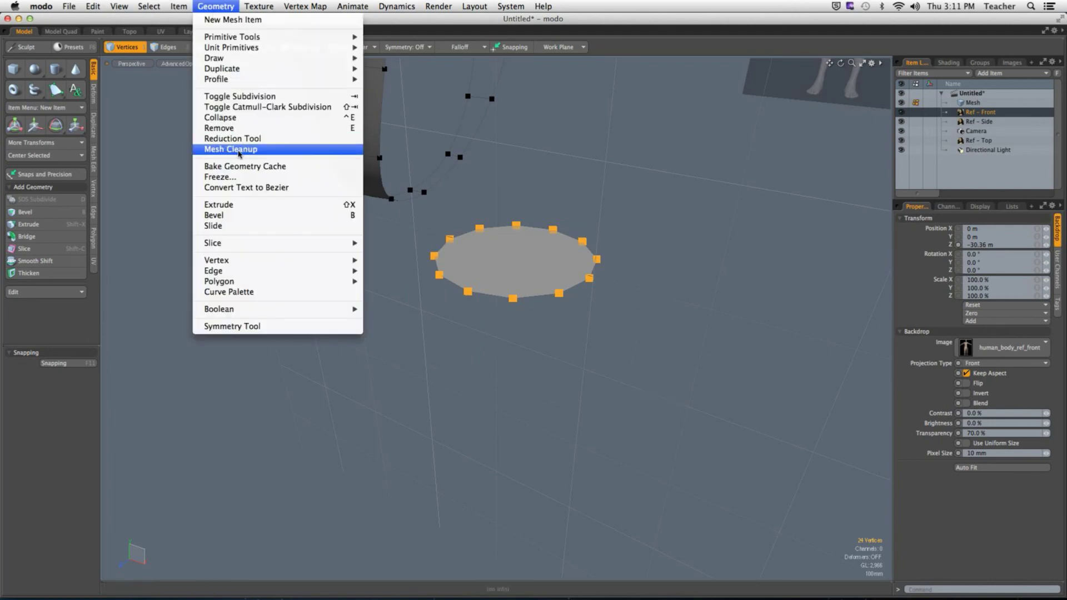
left_click(240, 149)
left_click(1017, 389)
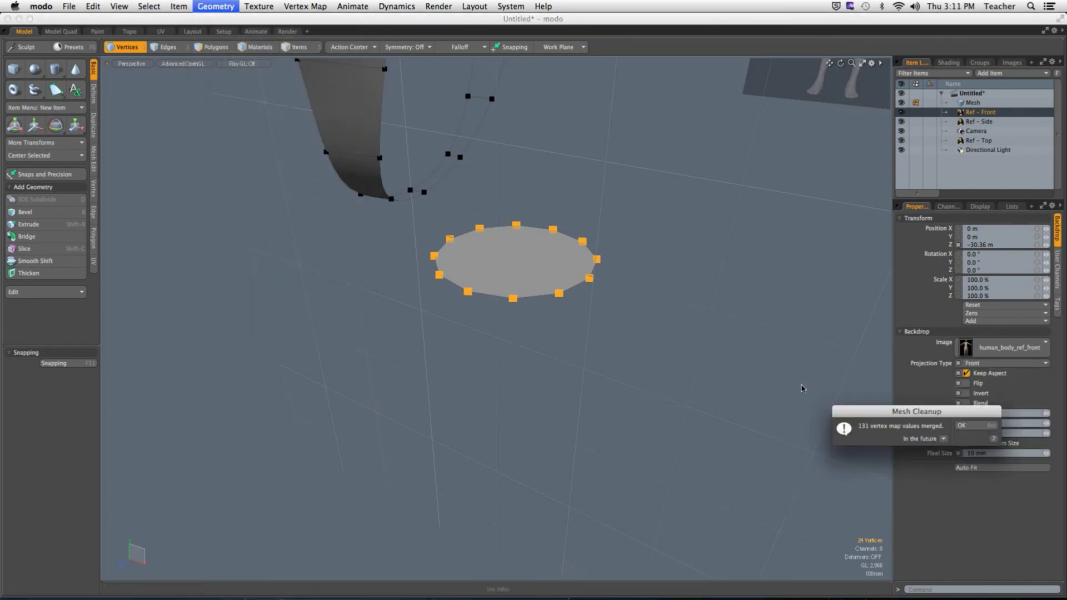
left_click(962, 426)
Check the thigh disc's components and try merging its duplicate vertices with the Merge Tool at a 1 mm distance.
left_click_drag(531, 330, 512, 309, "alt")
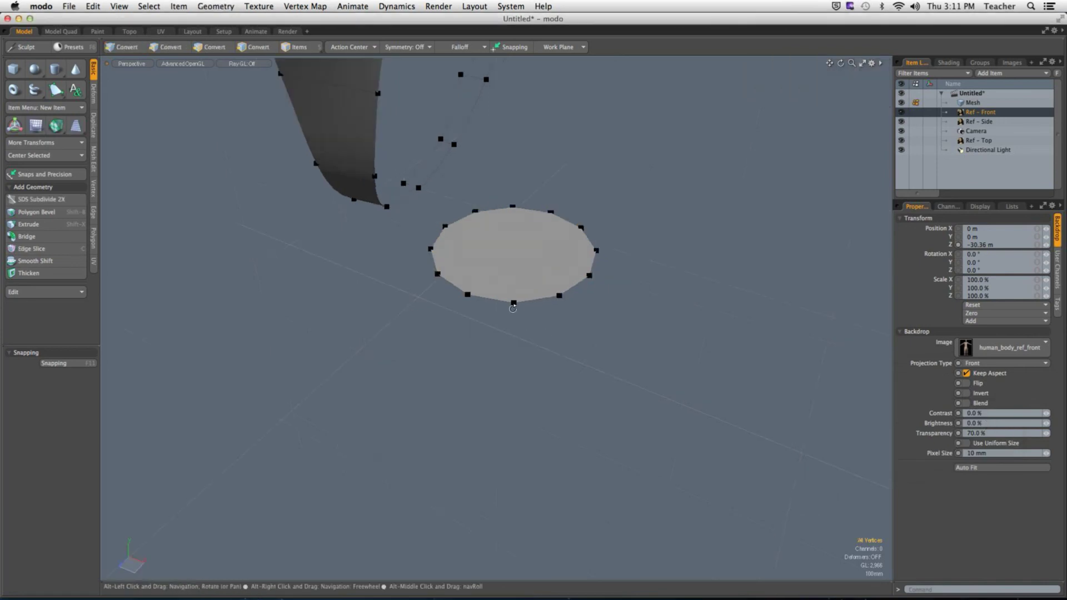
left_click(513, 303)
key("space")
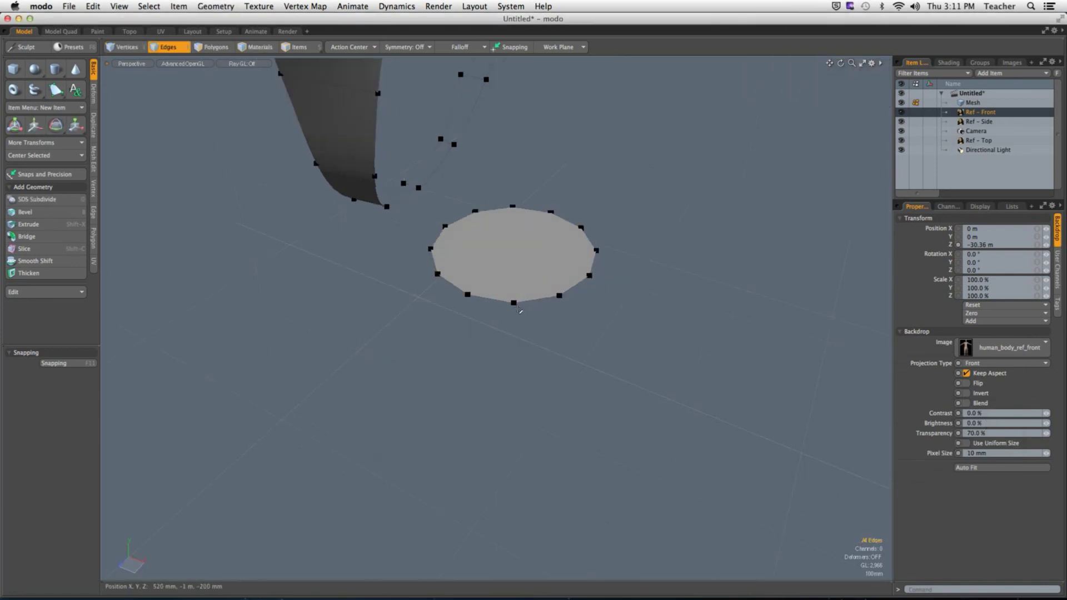
key("space")
left_click_drag(515, 291, 500, 278, "alt")
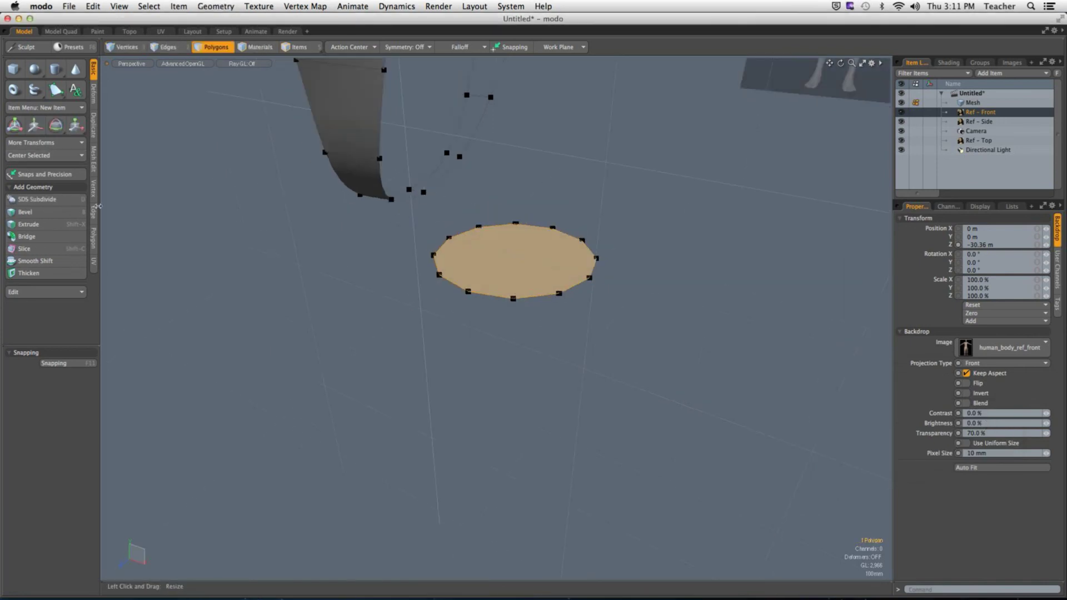
left_click(93, 189)
left_click(39, 131)
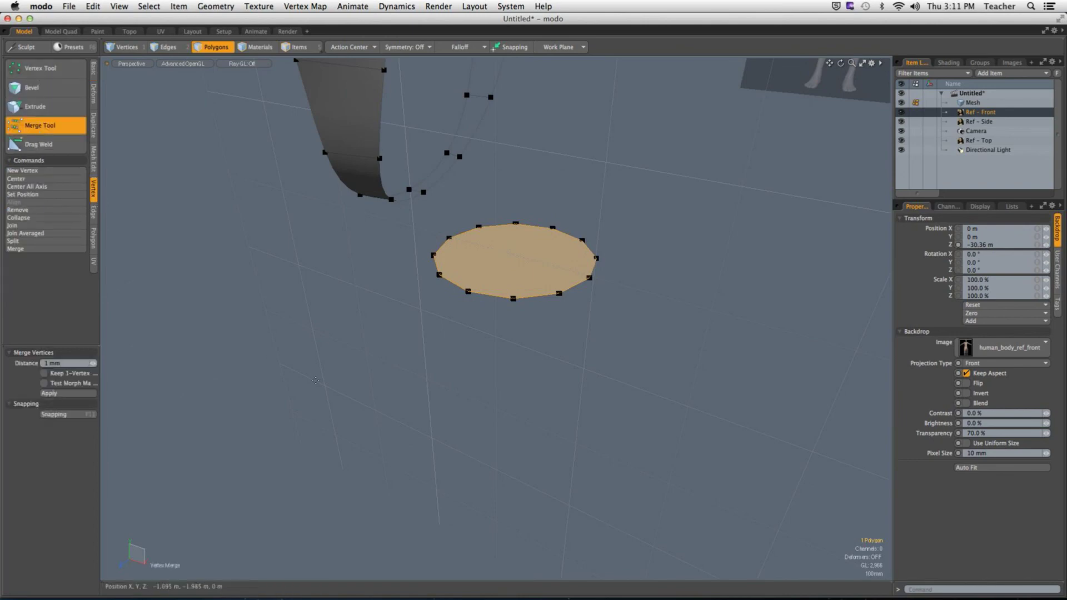
key("space")
left_click(468, 317)
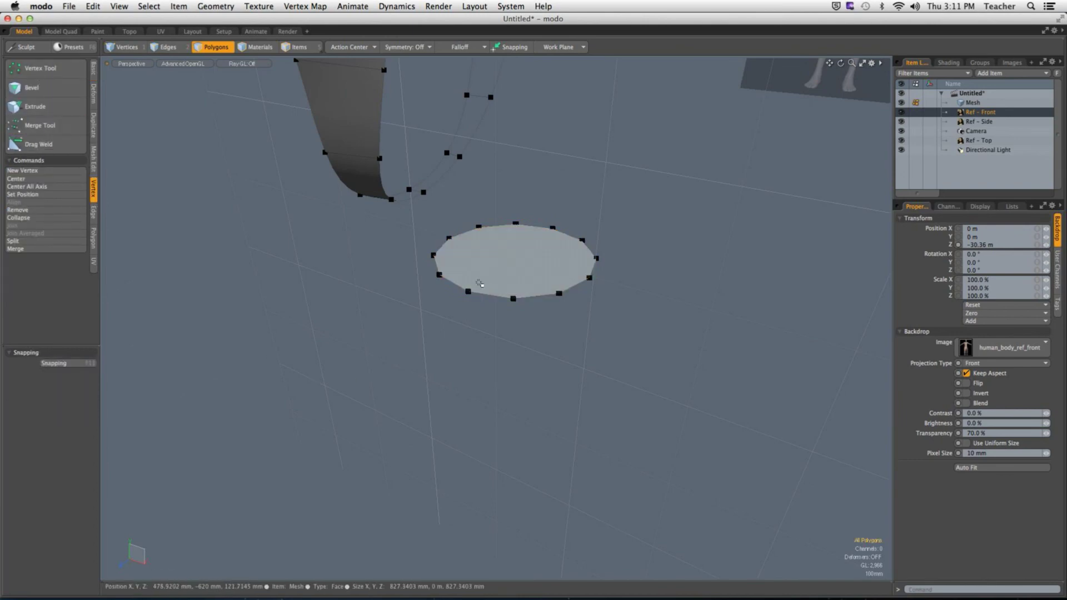
left_click(512, 261)
Select all of the disc's vertices and try Mesh Cleanup again with every cleanup option enabled.
left_click_drag(642, 390, 599, 381, "alt")
key("1")
left_click_drag(423, 221, 852, 483)
key("shift+a")
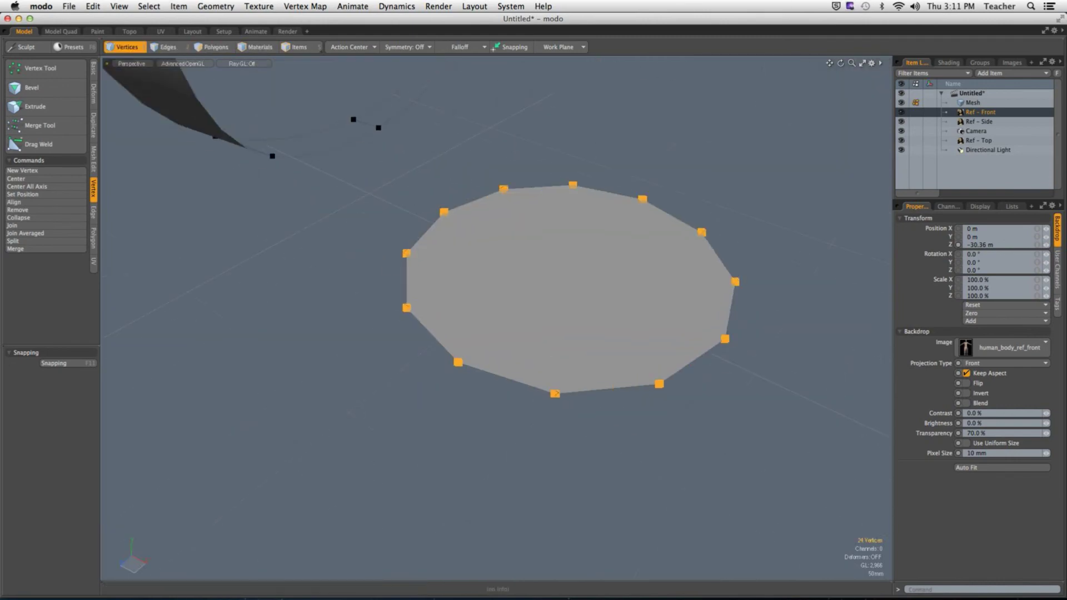
left_click(225, 7)
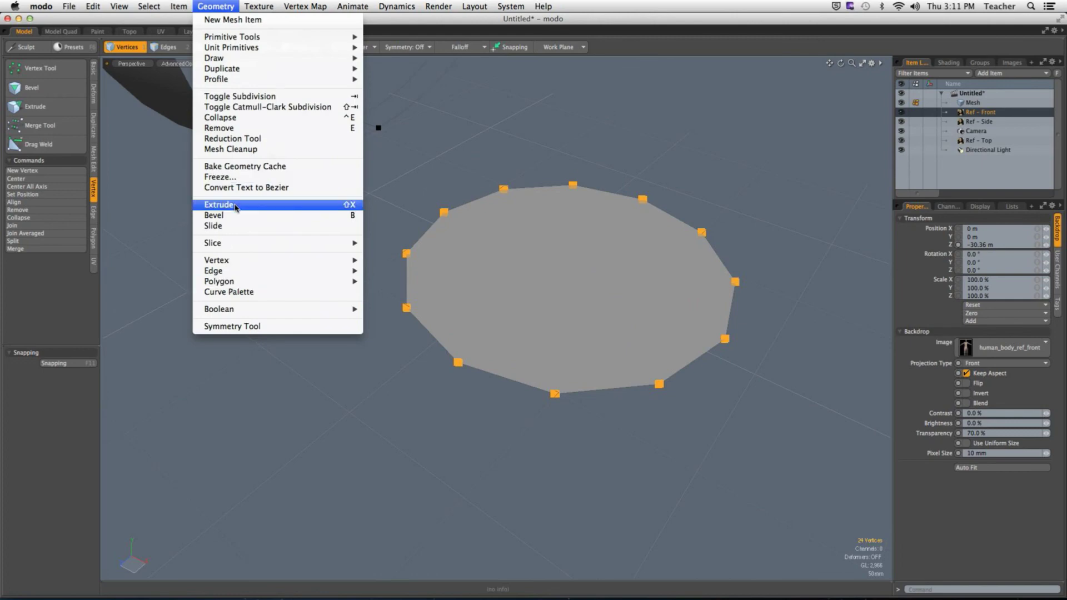
left_click(231, 149)
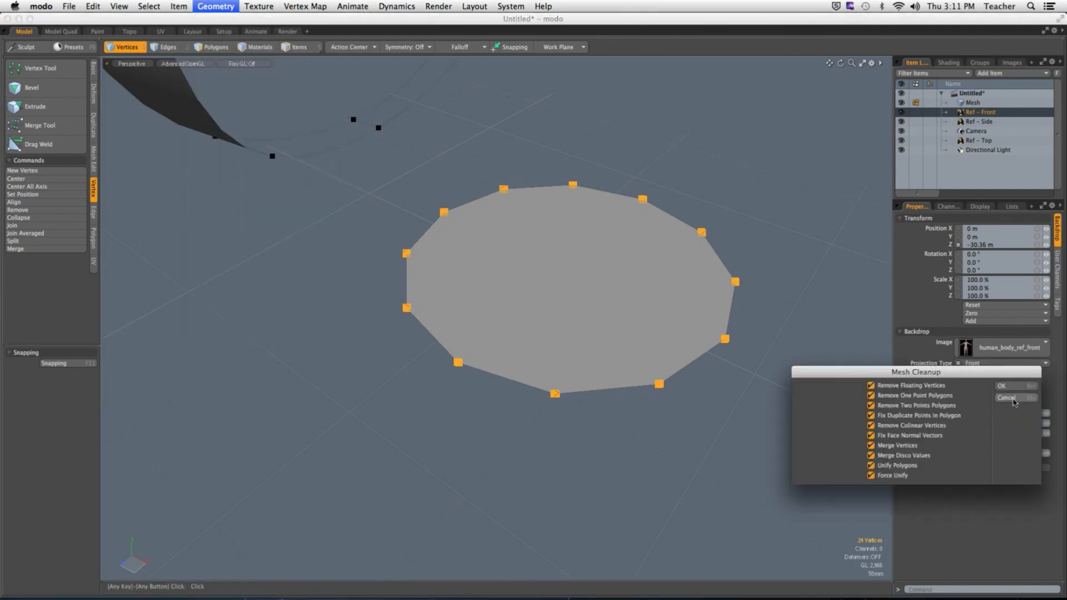
key("Return")
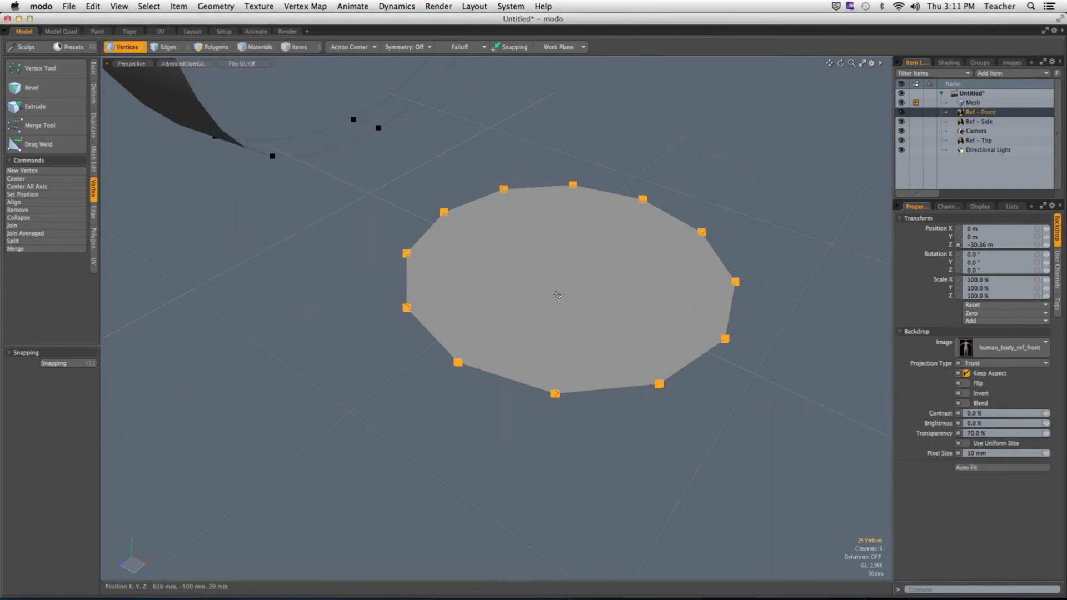
Delete the thigh disc's polygons from the mesh.
key("space")
key("space")
key("Delete")
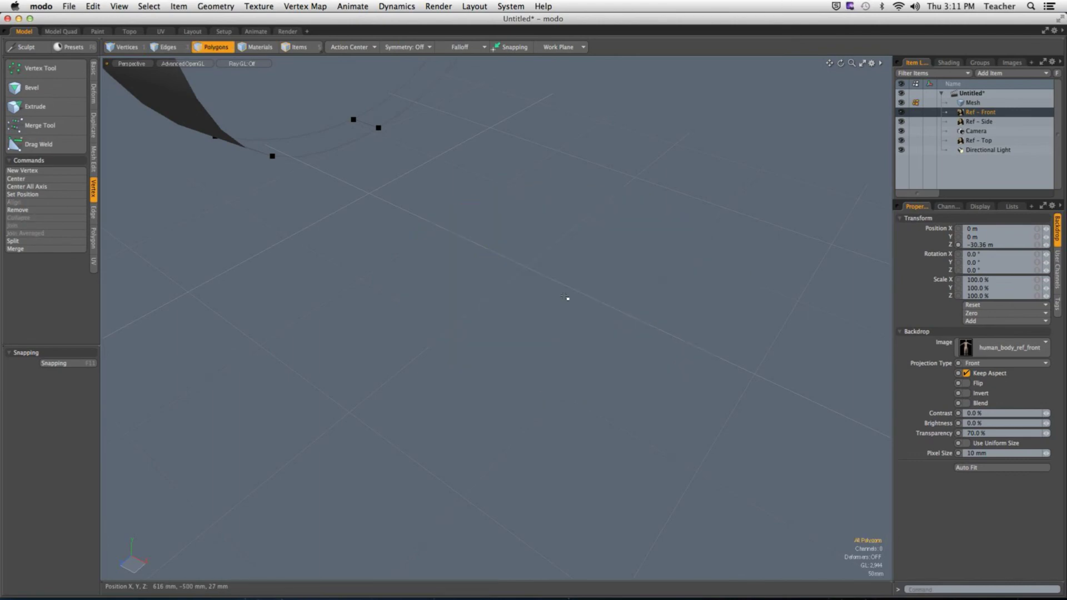
Create a new flat 12-sided disc with the Cylinder tool beside the lower torso.
left_click(93, 72)
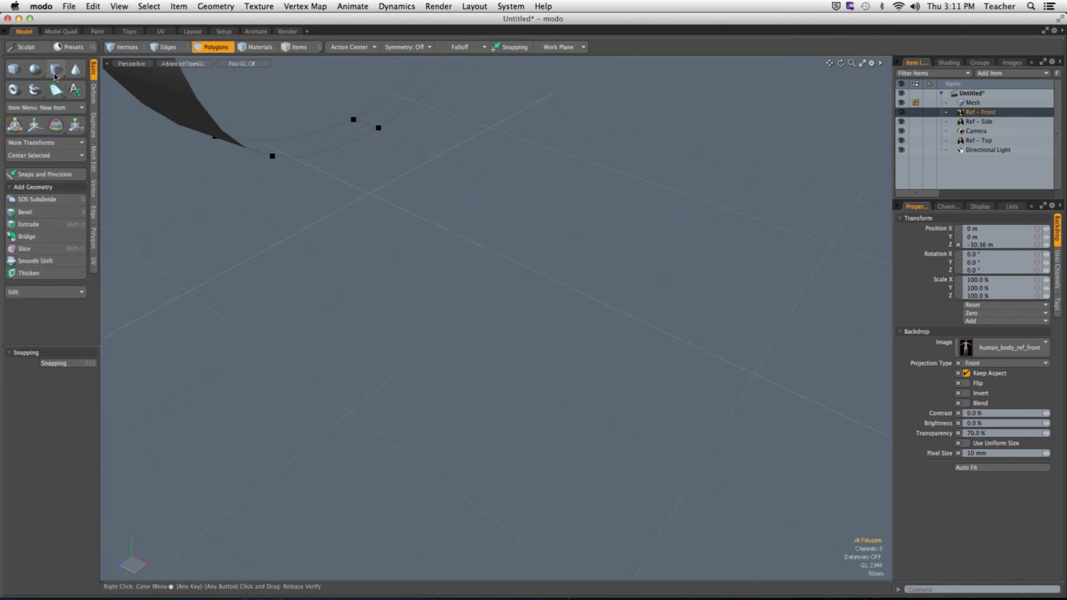
left_click(55, 69)
left_click_drag(458, 306, 551, 341)
key("q")
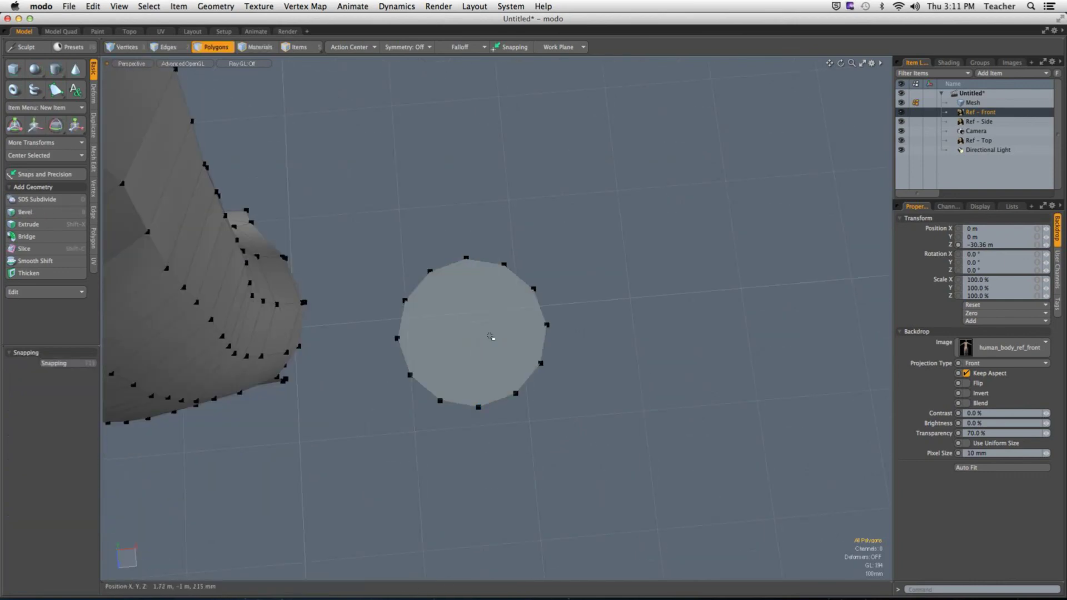
Select the new disc's polygon and move it in the Front view onto the upper thigh of the reference.
left_click(475, 362)
key("ctrl+space")
left_click(624, 481)
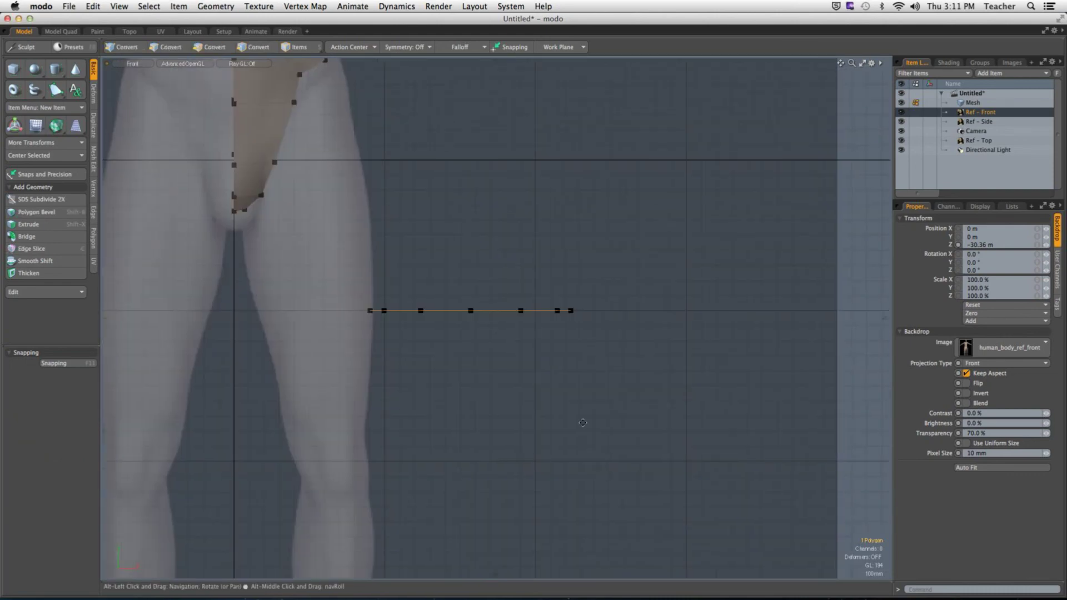
key("w")
left_click_drag(533, 248, 512, 304)
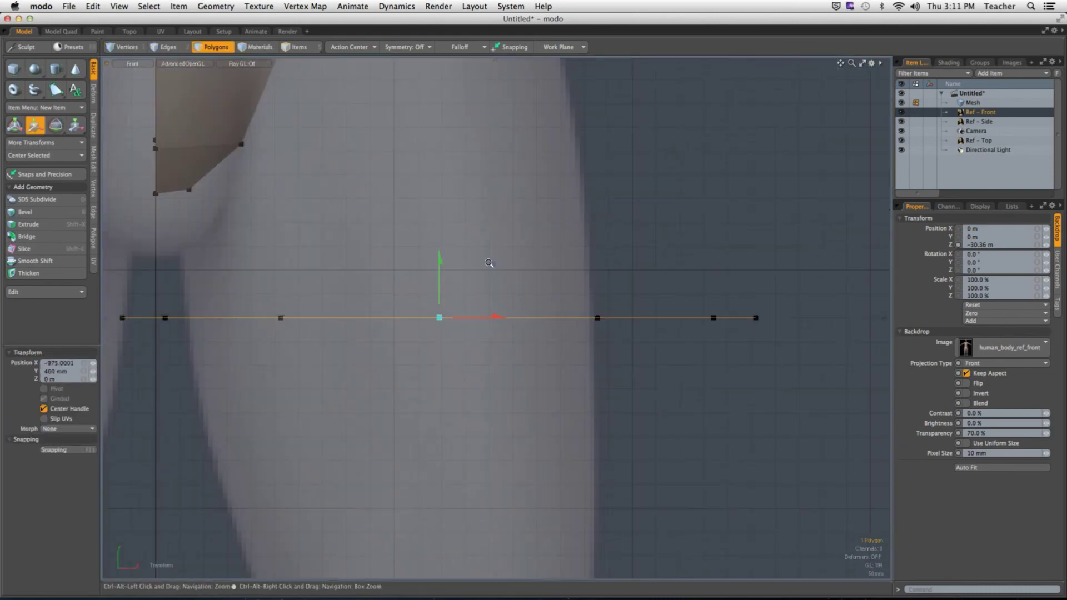
left_click_drag(489, 263, 427, 284)
Scale the disc uniformly to 66.5%, shift it about -44 mm in X, and shrink it slightly to fit the thigh's width.
key("e")
key("r")
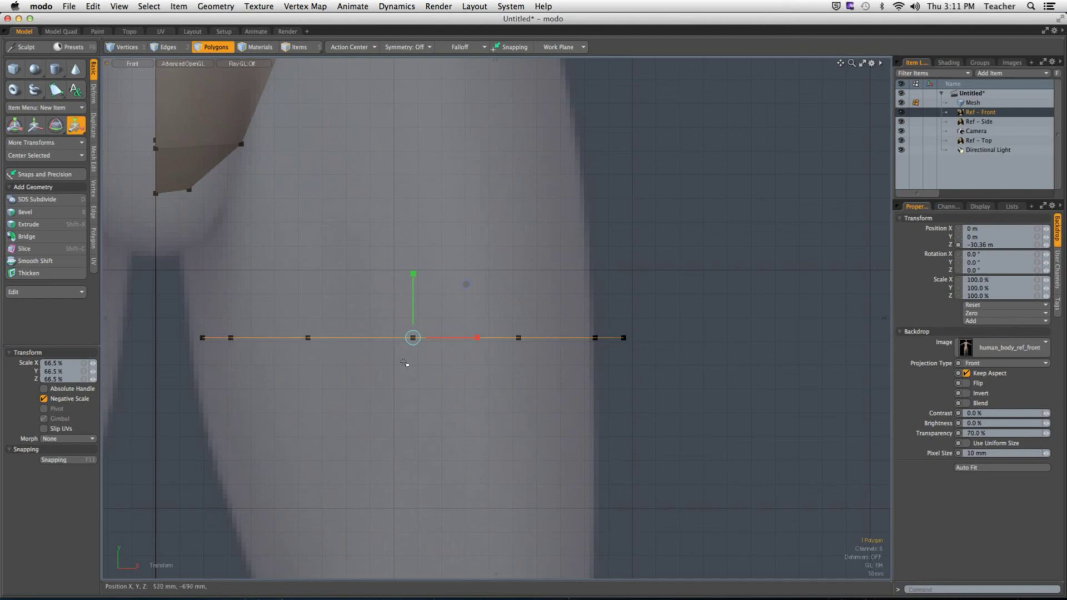
key("w")
left_click_drag(404, 363, 384, 363)
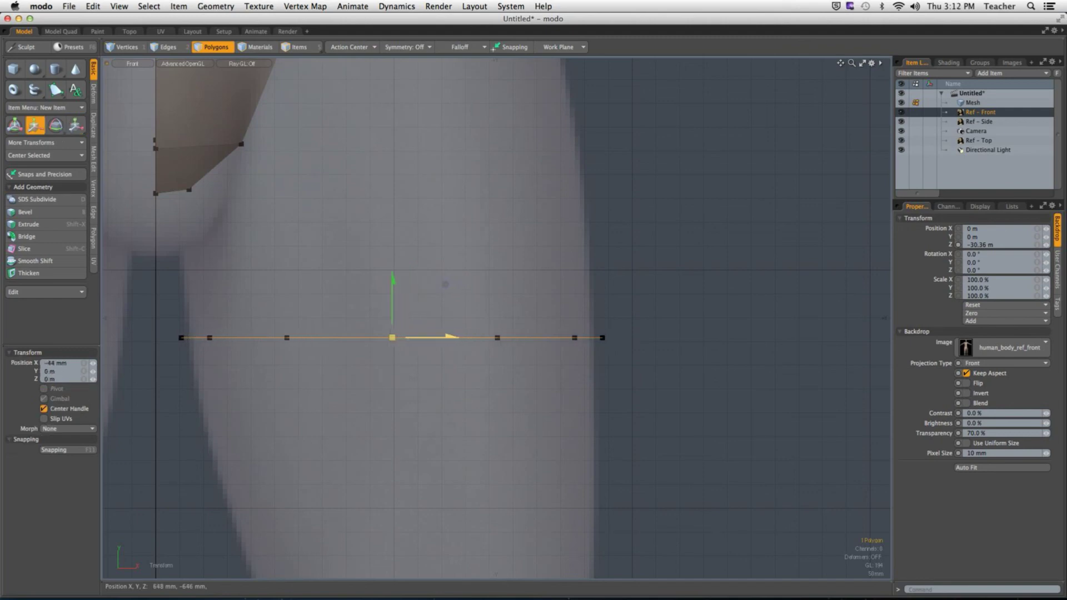
key("r")
left_click_drag(596, 303, 590, 303)
key("space")
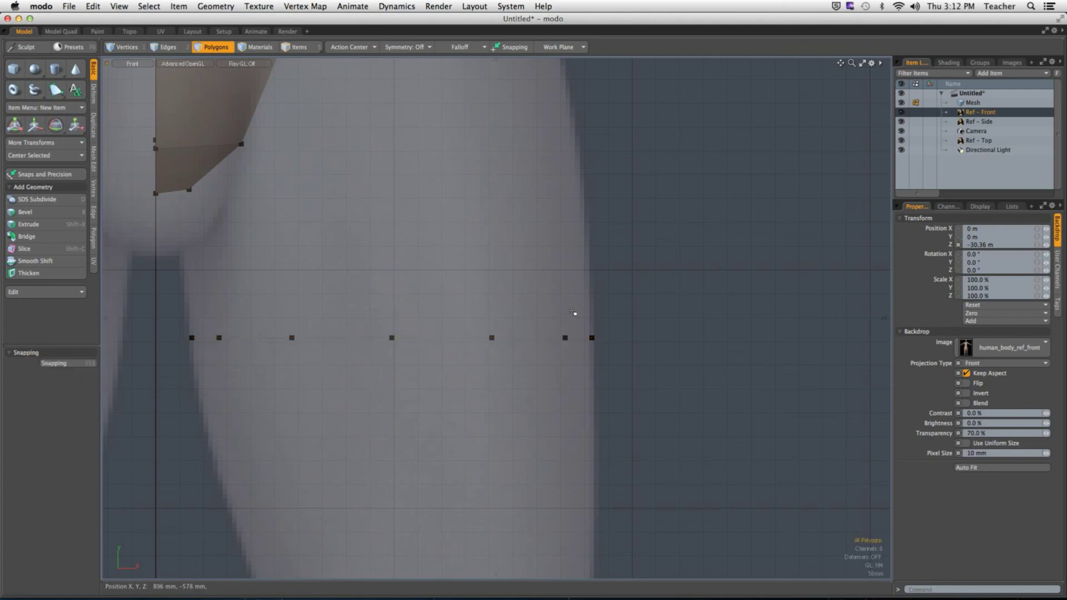
Reselect the thigh disc and extrude its polygon downward by about -1.785 m in Y in the Perspective view.
left_click_drag(177, 301, 825, 428)
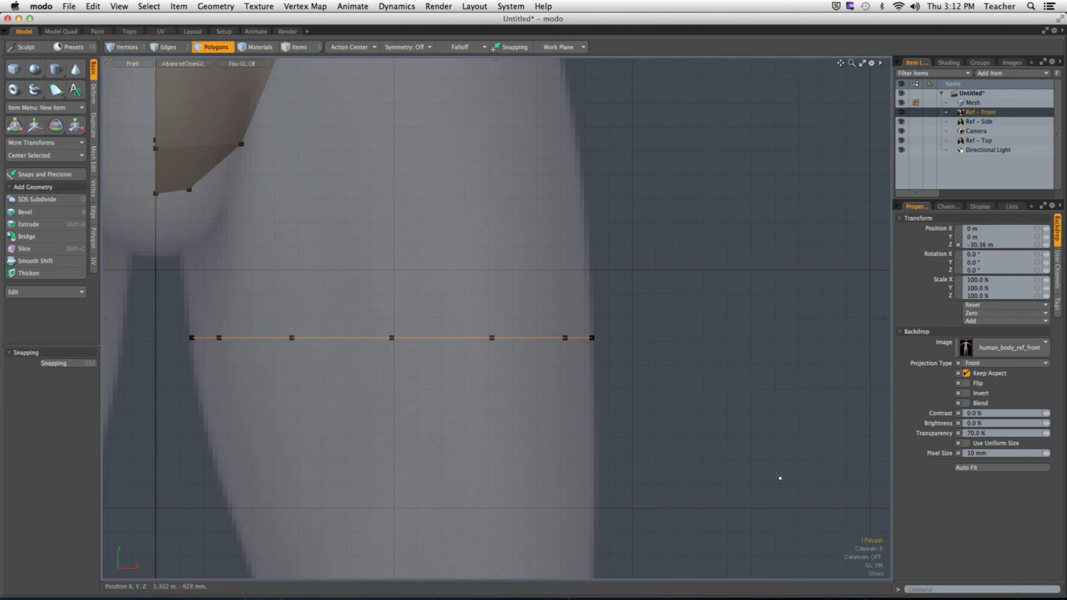
left_click_drag(755, 435, 846, 367, "alt+shift")
scroll(618, 319, "down", 3)
left_click_drag(522, 324, 486, 342, "alt+shift")
key("ctrl+space")
left_click(612, 232)
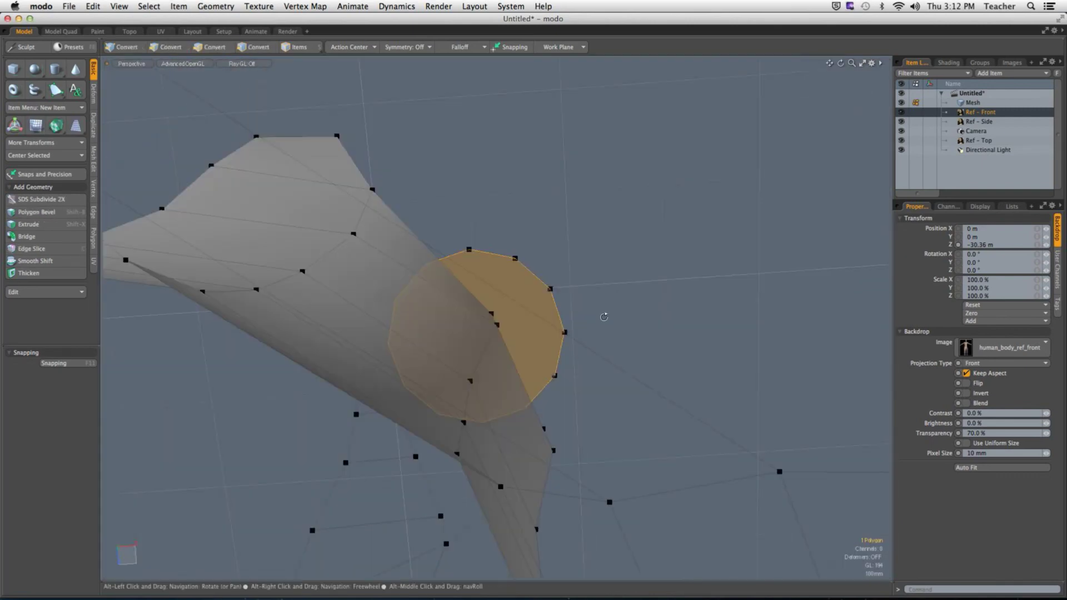
left_click_drag(605, 317, 536, 340, "alt")
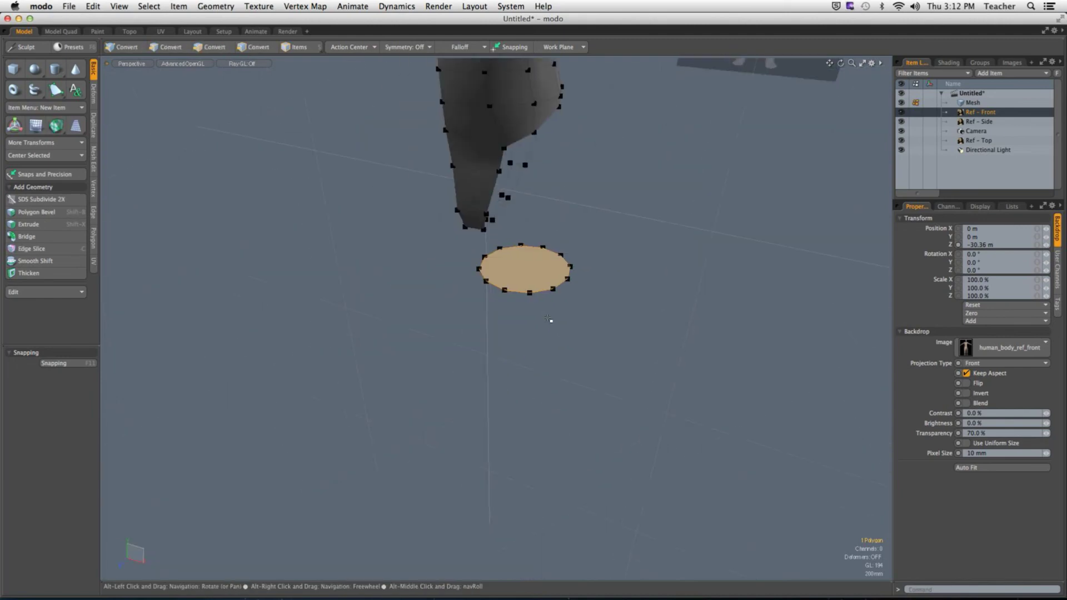
key("shift+x")
left_click(535, 340)
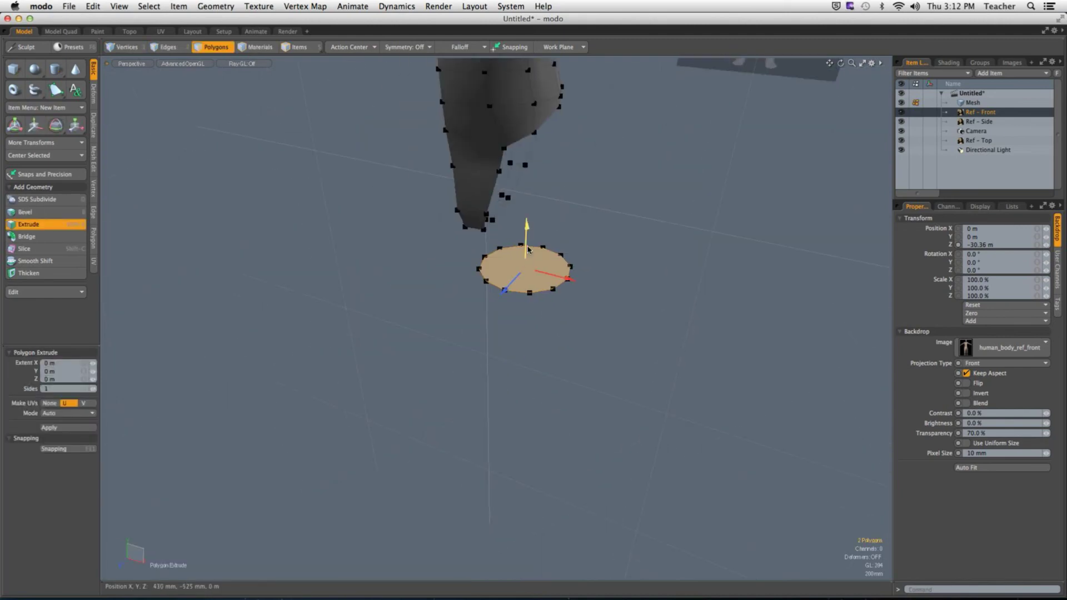
left_click_drag(529, 246, 640, 413)
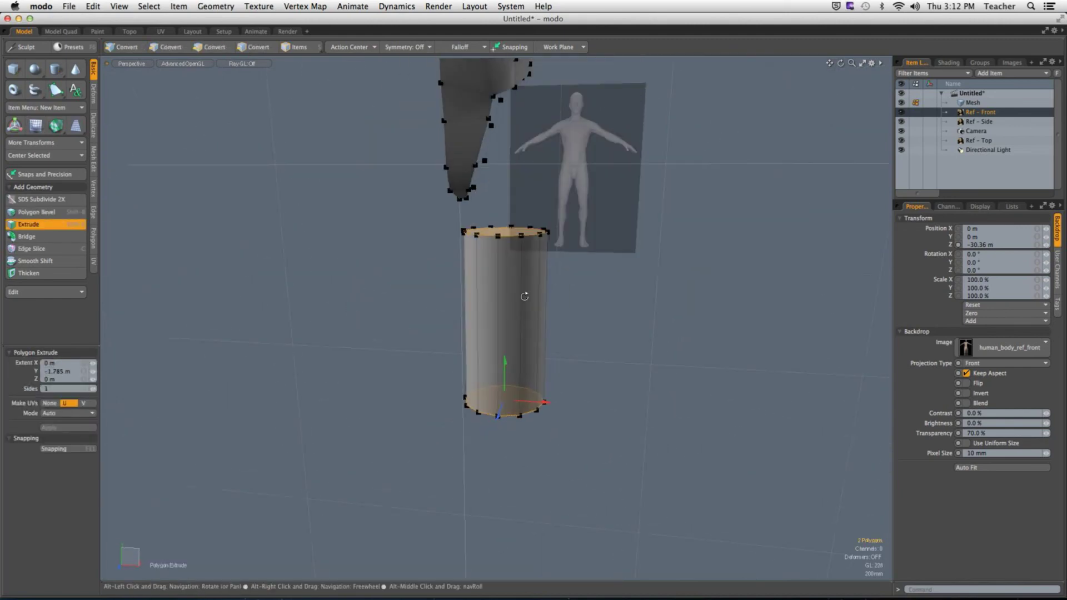
Extend the leg extrusion in the Front view down to the reference ankle, at about -3.411 m in Y.
key("ctrl+space")
left_click(685, 455)
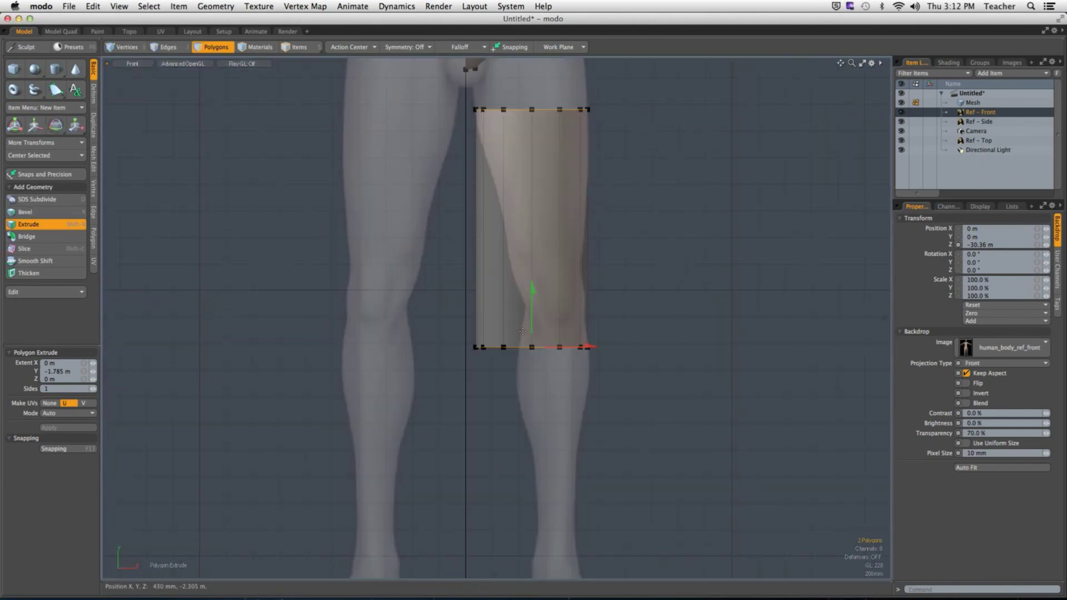
mouse_move(532, 300)
left_mouse_down()
mouse_move(532, 481)
mouse_move(534, 310)
left_mouse_up()
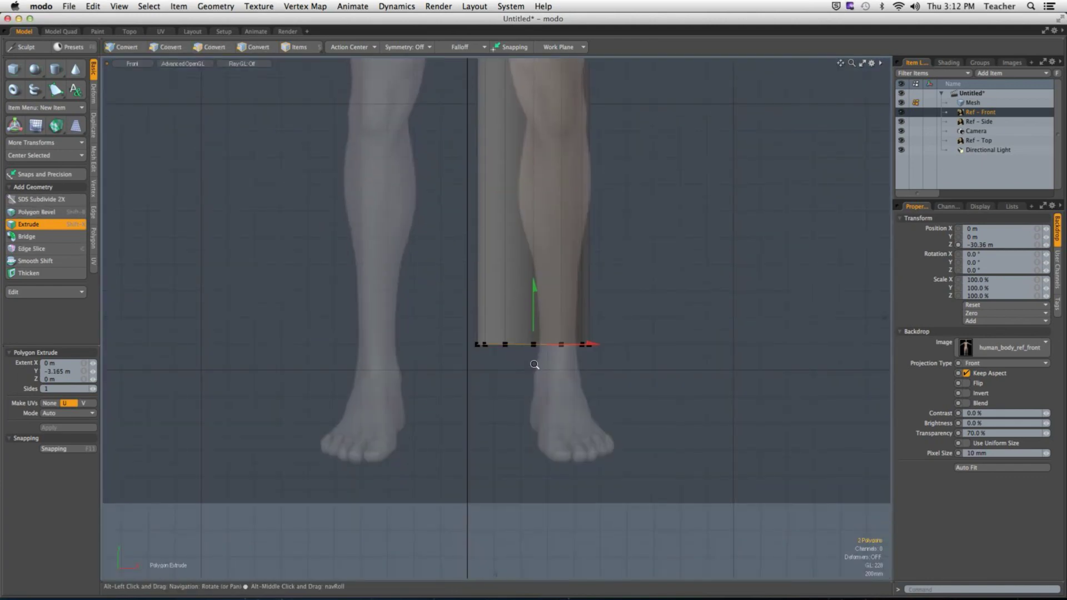
scroll(565, 395, "up", 3)
left_click_drag(565, 395, 498, 396, "ctrl+alt")
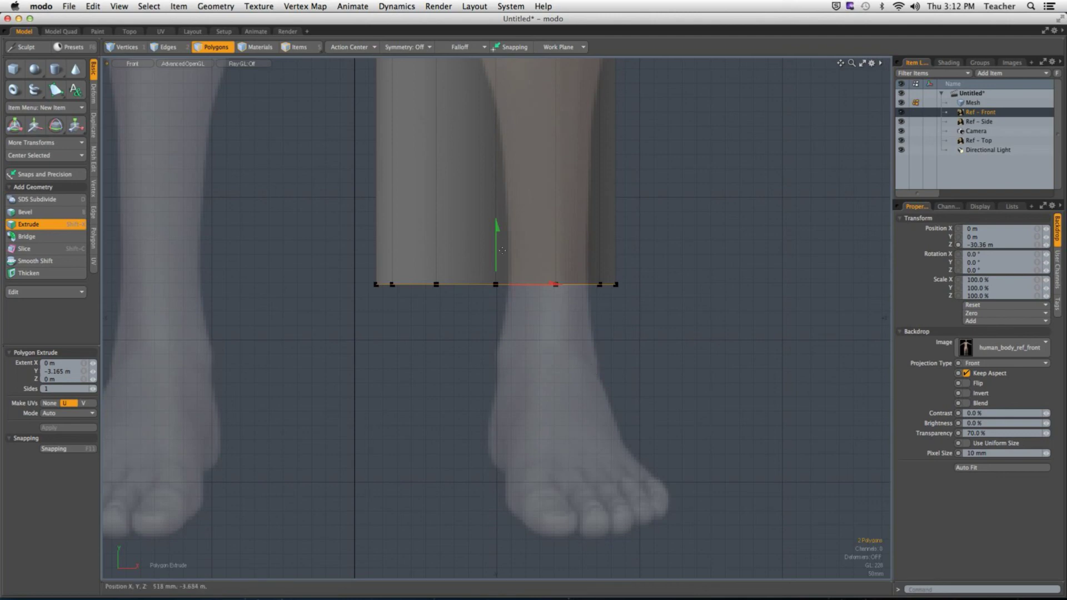
left_click_drag(496, 227, 497, 297)
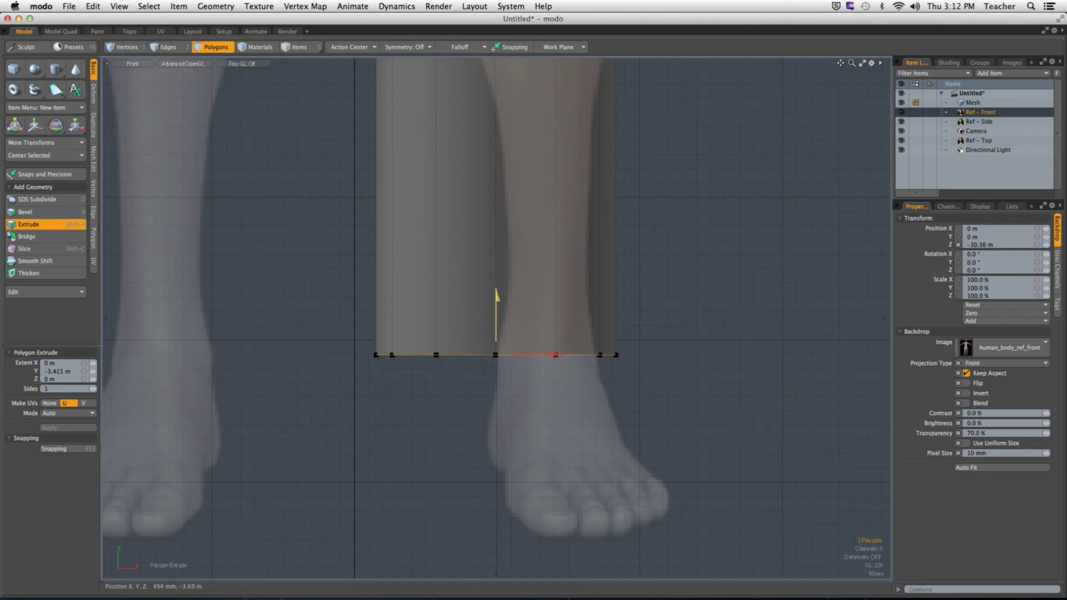
key("space")
Loop Slice the leg polygons with one cut across the upper thigh, a little below the thigh's open top edge.
scroll(529, 256, "down", 3)
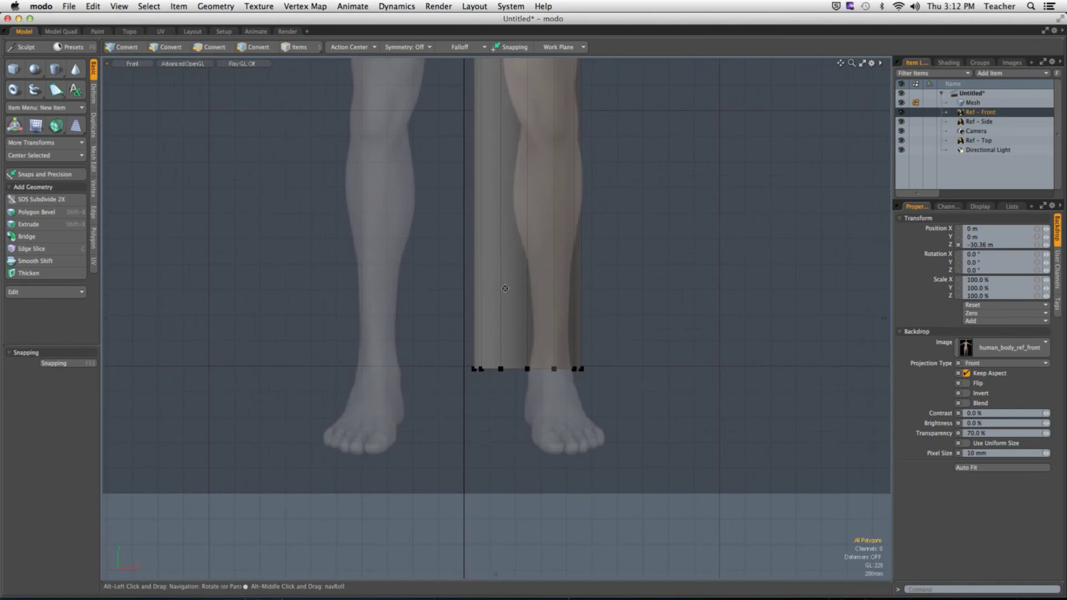
scroll(529, 256, "up", 3)
left_click_drag(529, 256, 529, 266, "alt+shift")
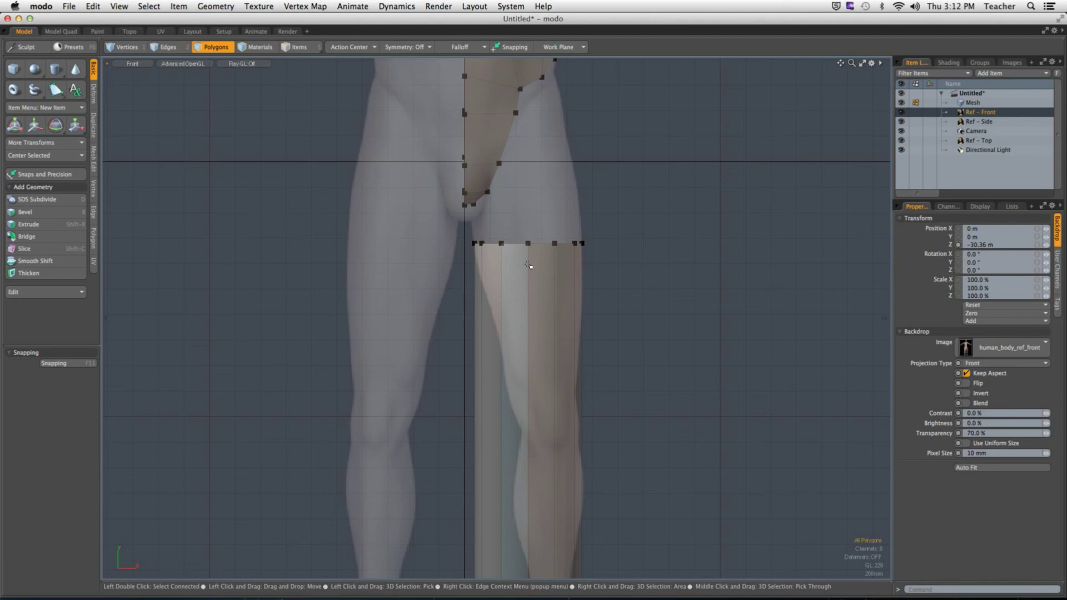
left_click_drag(497, 290, 550, 289)
scroll(551, 289, "up", 2)
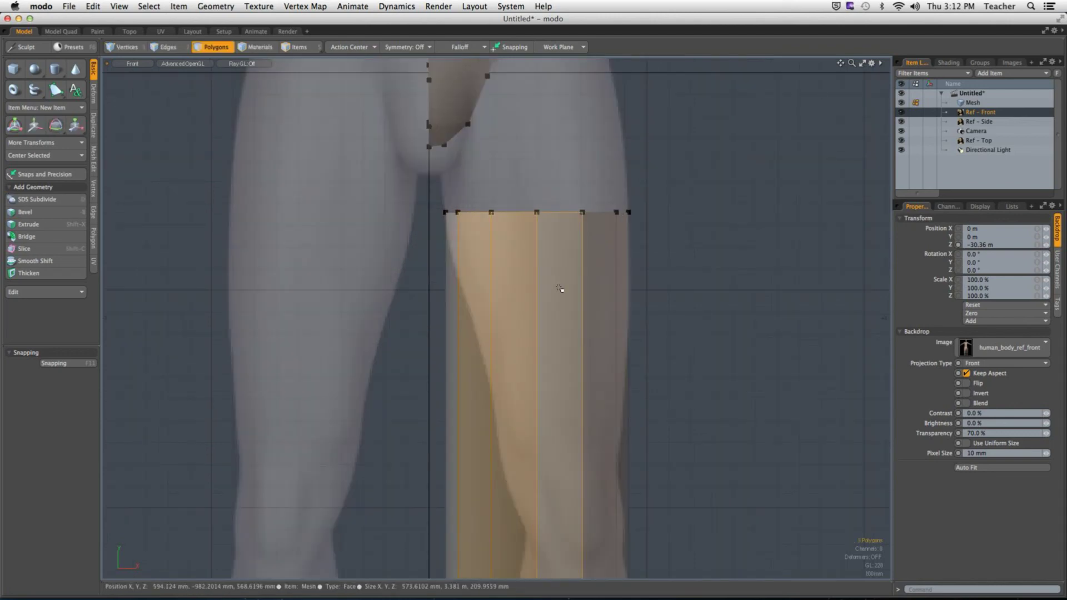
key("alt+c")
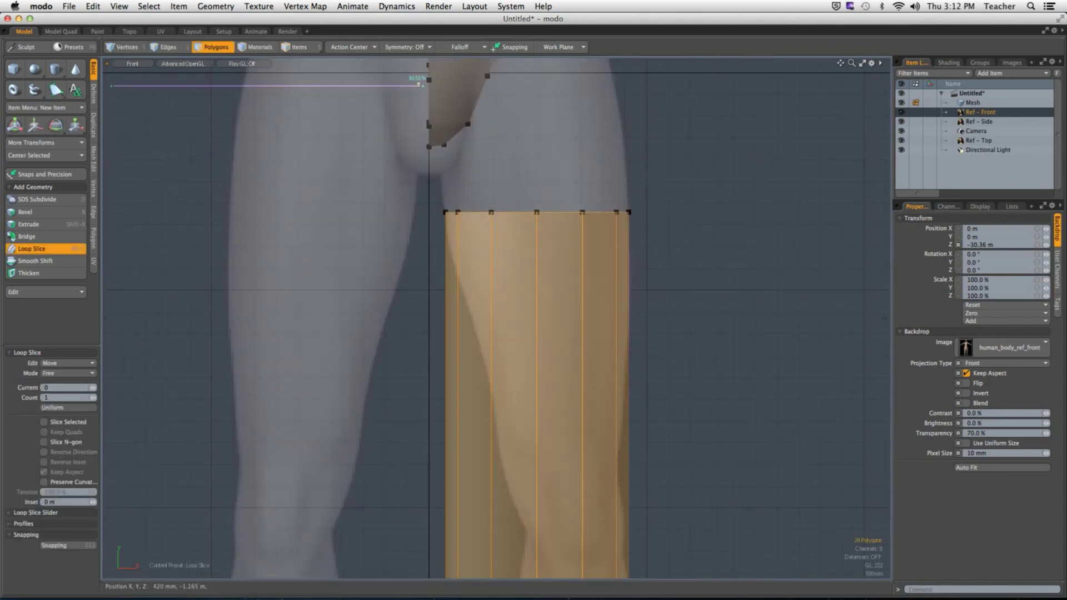
left_click_drag(556, 344, 556, 312)
key("space")
Select the new upper-thigh edge loop and scale and move it onto the reference outline, finishing with a 96.5% uniform scale.
left_click_drag(530, 353, 543, 327, "alt+shift")
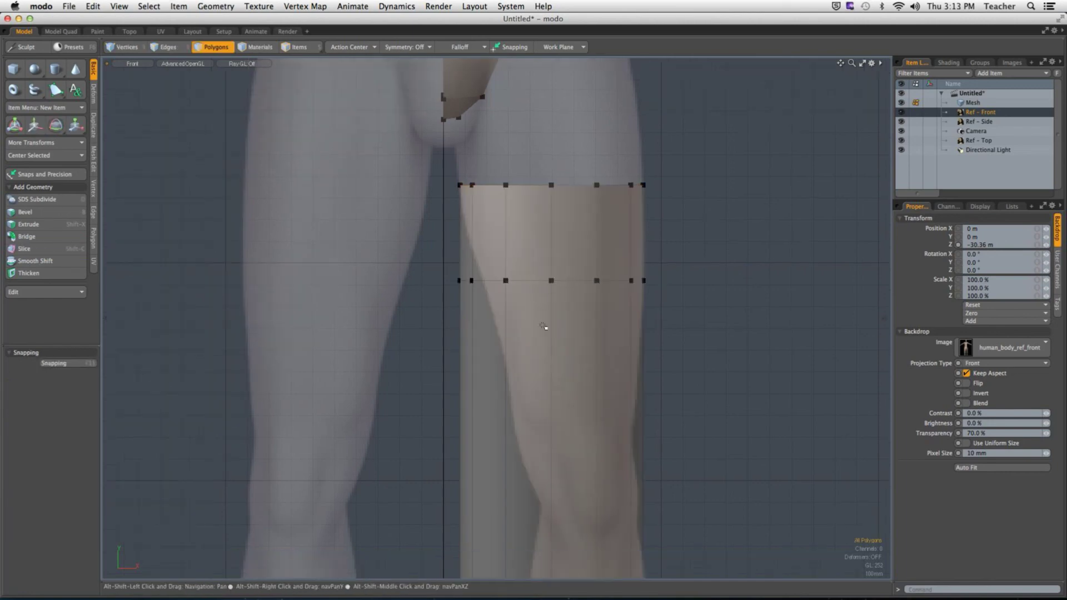
key("2")
double_click(541, 293)
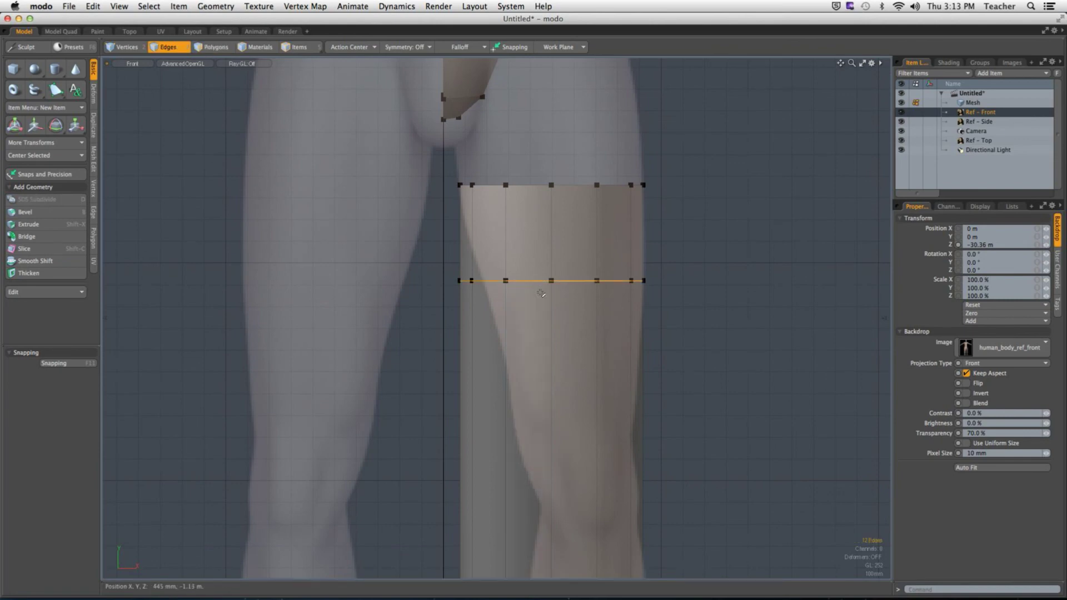
key("r")
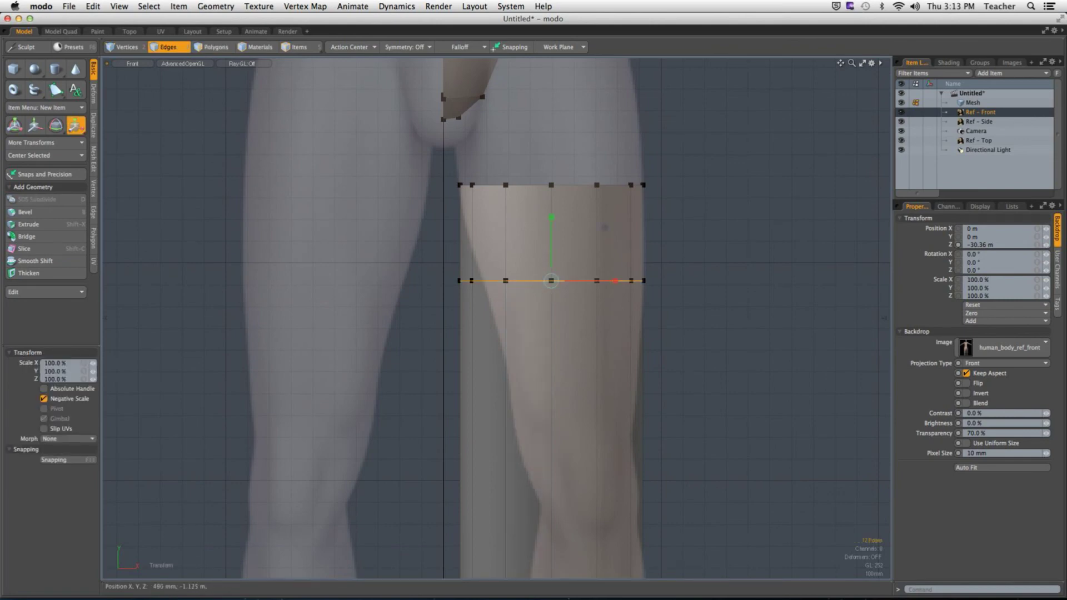
mouse_move(551, 281)
left_mouse_down()
mouse_move(607, 279)
mouse_move(558, 280)
left_mouse_up()
key("w")
key("r")
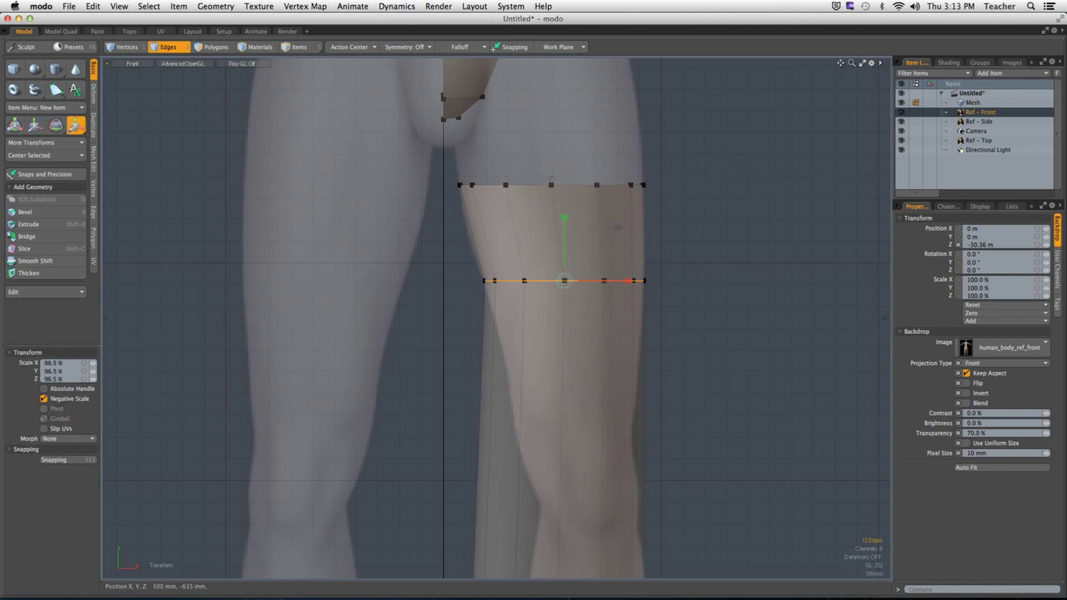
key("1")
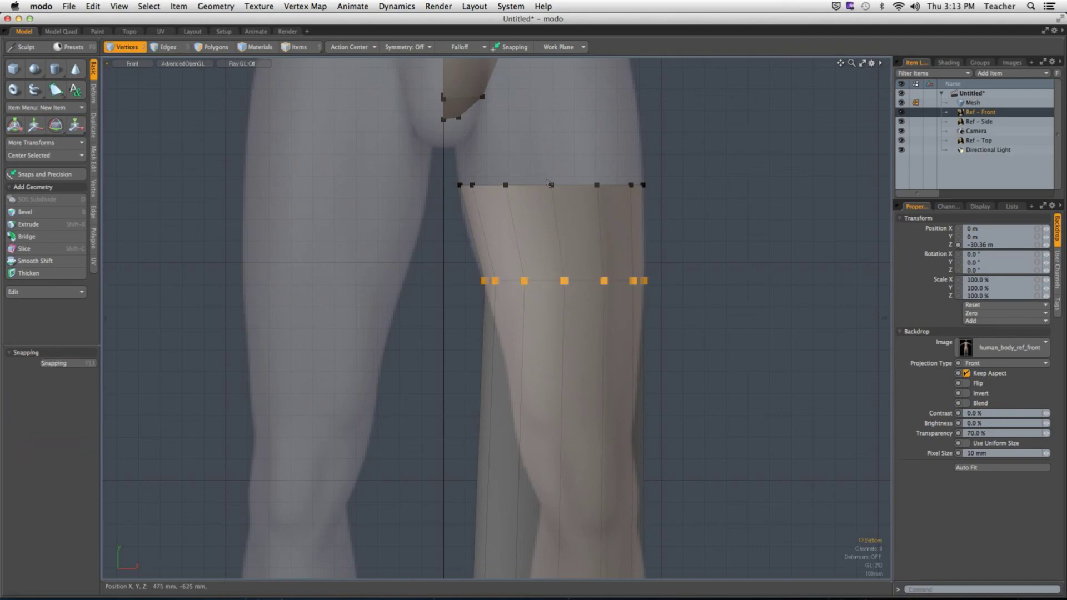
left_click(551, 185)
left_click(565, 281, "shift")
Loop Slice the long leg section once more, placing the cut at mid-thigh just below the upper-thigh loop.
left_click_drag(567, 313, 591, 251, "alt+shift")
key("3")
key("alt+c")
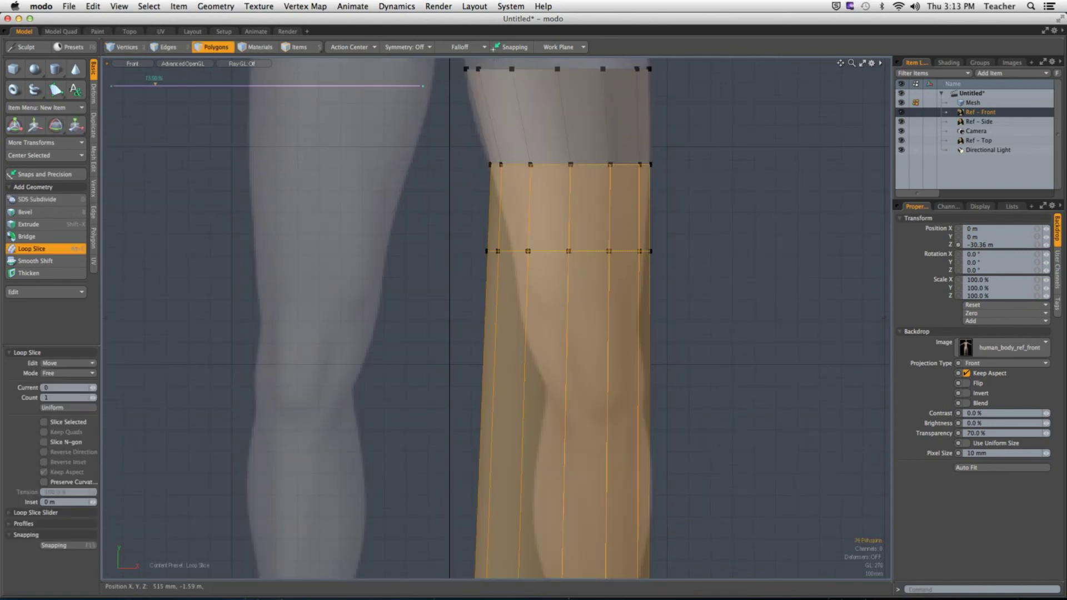
left_click(591, 258)
left_click_drag(591, 260, 590, 244)
key("space")
Select only the mid-thigh edge loop and shrink and shift it to the reference outline, finishing with a 98.5% uniform scale.
key("2")
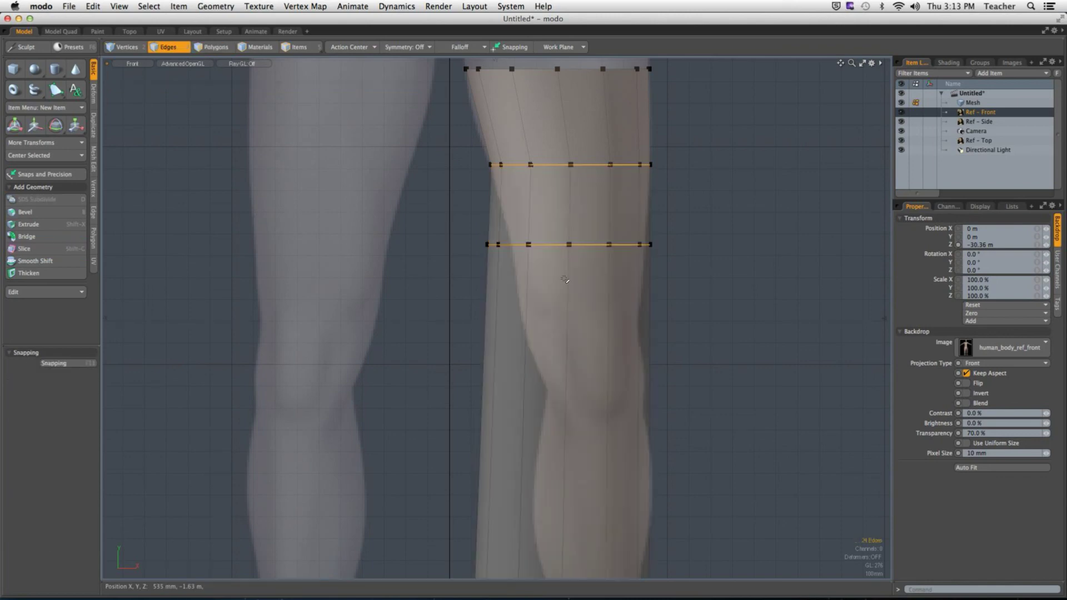
double_click(572, 245)
key("r")
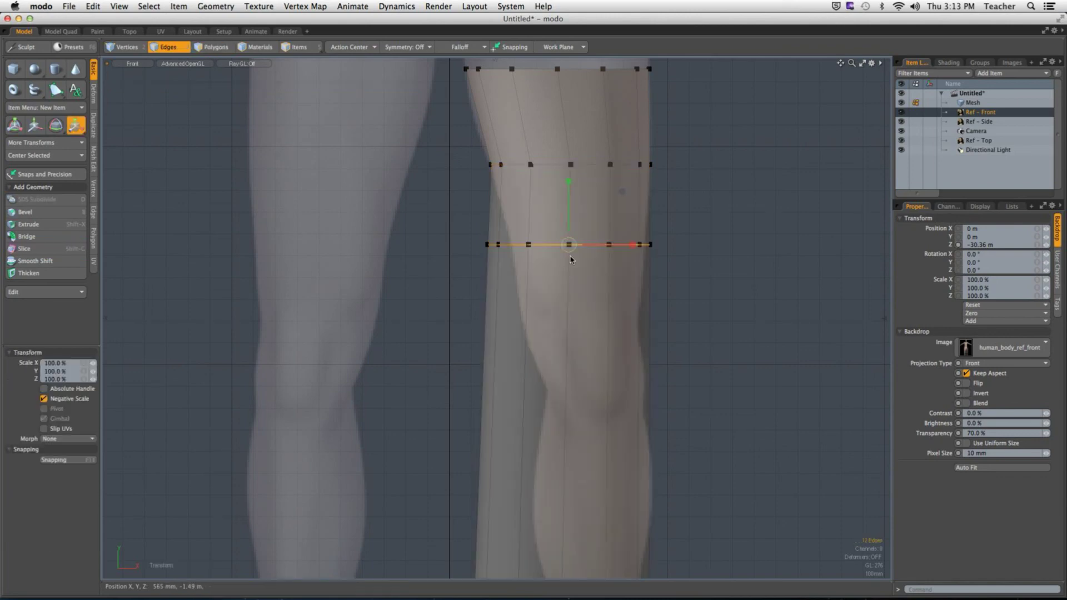
left_click_drag(569, 245, 640, 245)
key("w")
key("r")
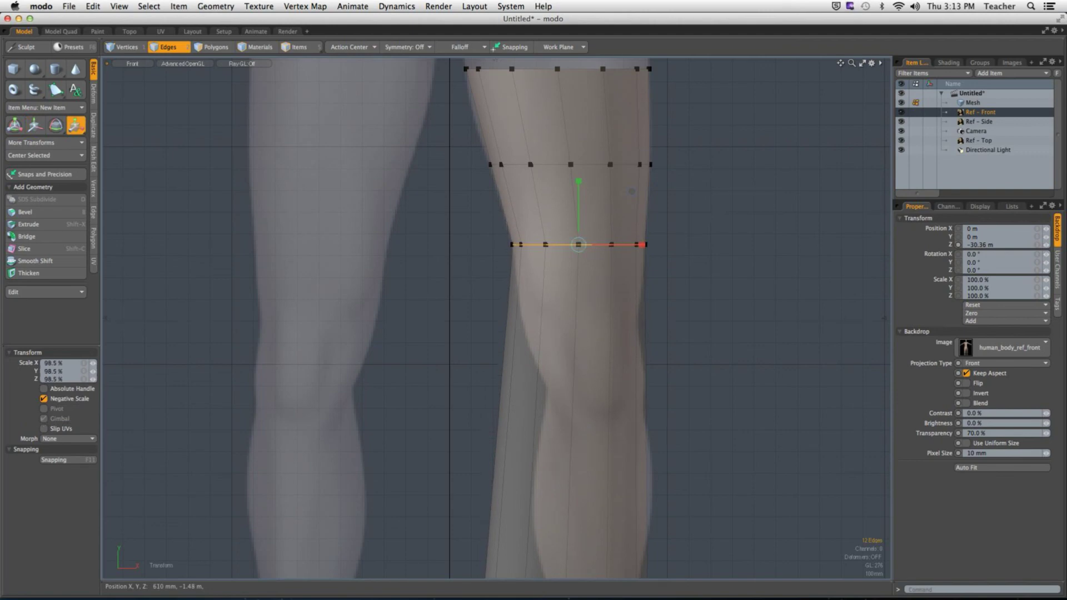
key("space")
Loop Slice the polygons below the mid-thigh loop with a single cut across the lower thigh, above the knee.
left_click_drag(556, 278, 553, 233, "alt+shift")
key("3")
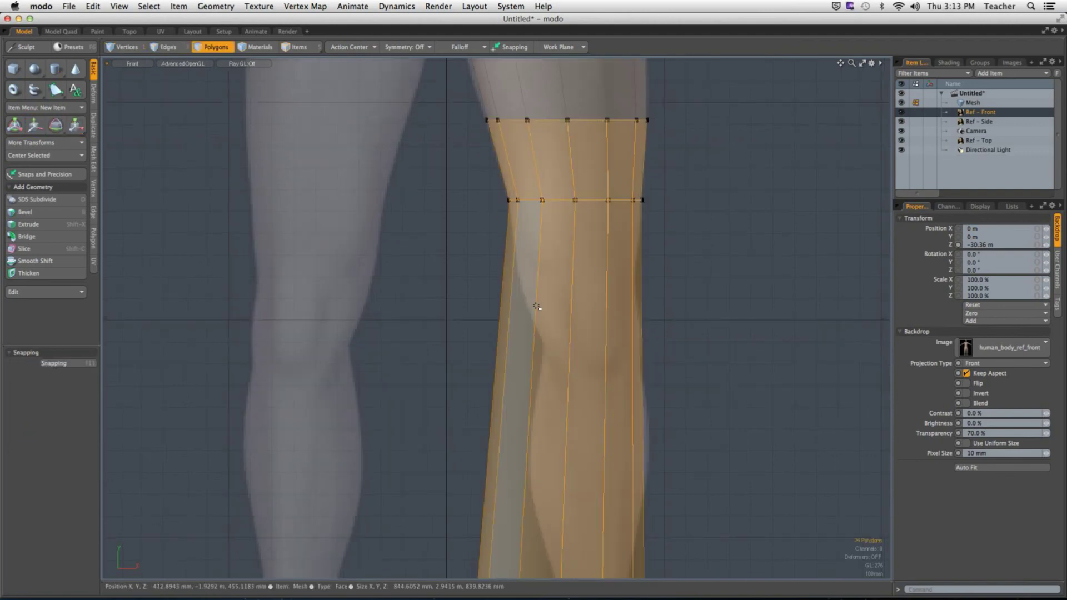
left_click(566, 293)
key("l")
key("alt+c")
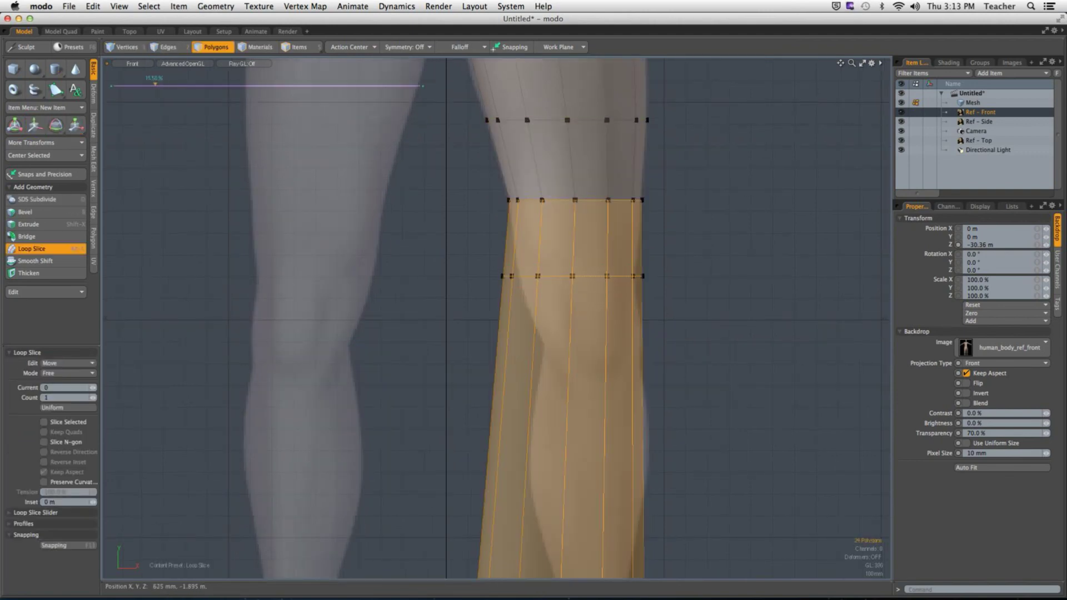
key("space")
Select the lower-thigh edge loop, scale it uniformly to 86.5%, move it outward in X, and scale it again to 92.5%.
key("2")
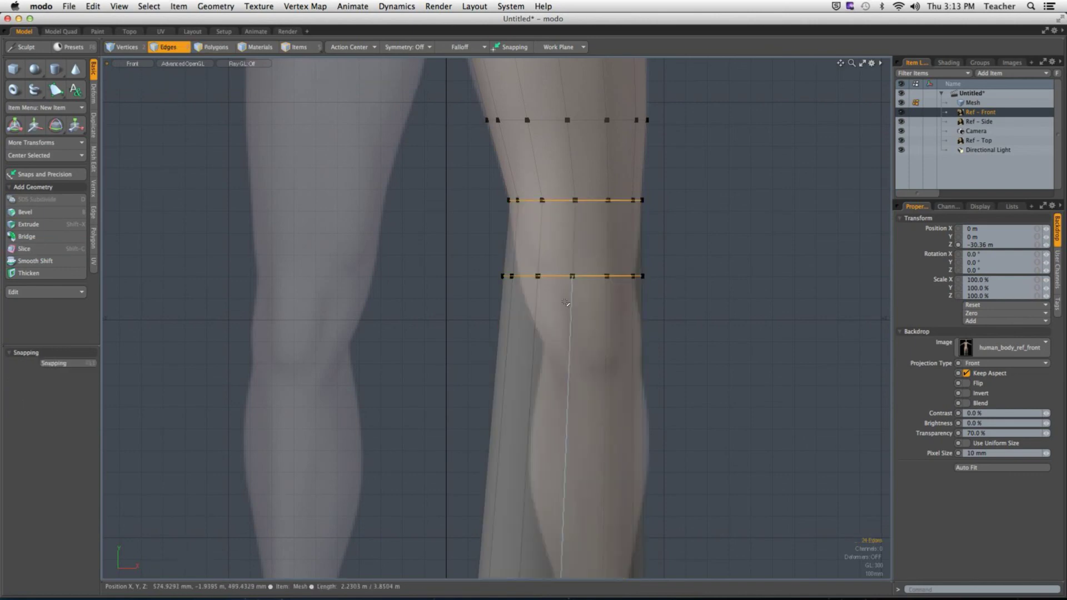
double_click(581, 277)
key("r")
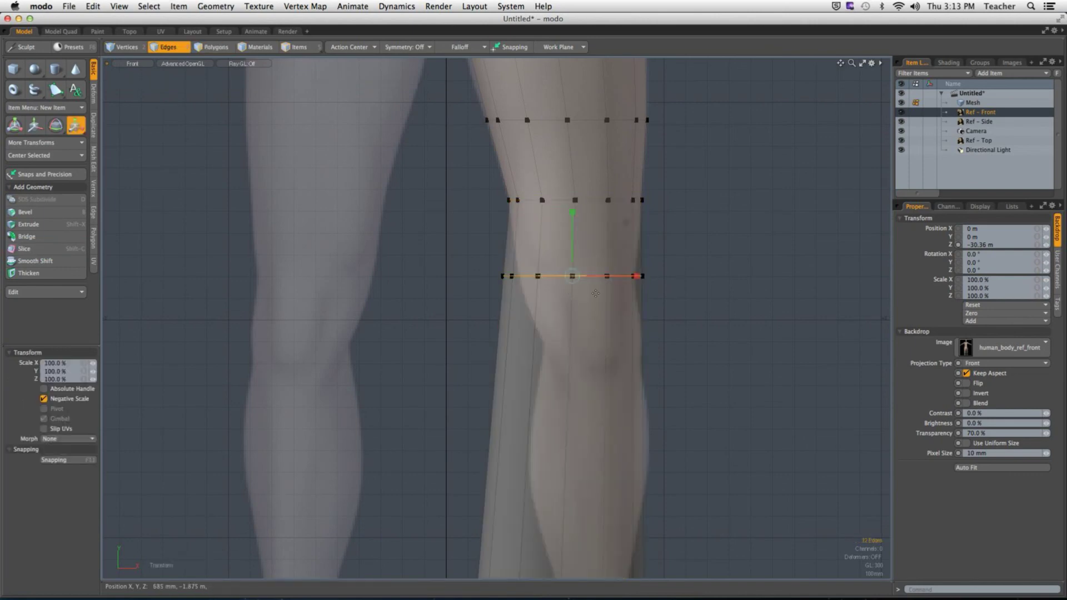
left_click_drag(577, 287, 559, 287)
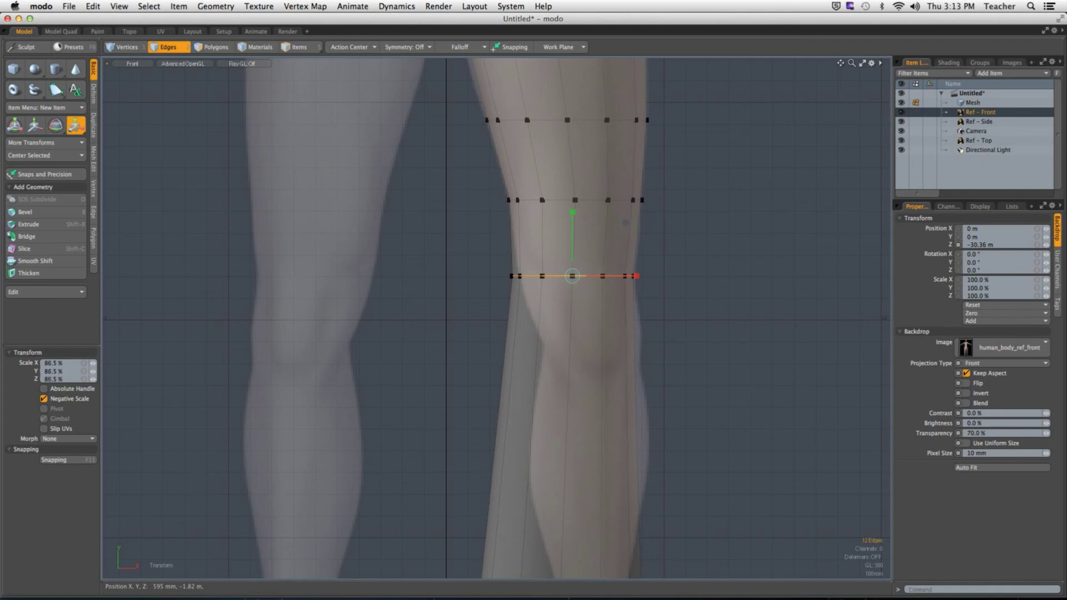
key("w")
left_click_drag(592, 287, 579, 286)
key("r")
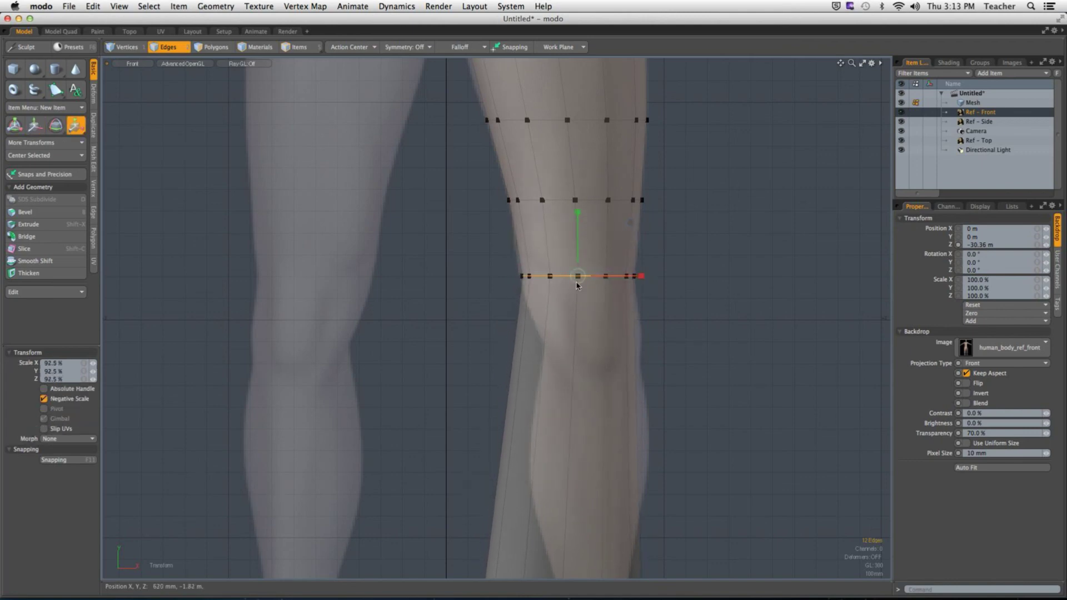
key("space")
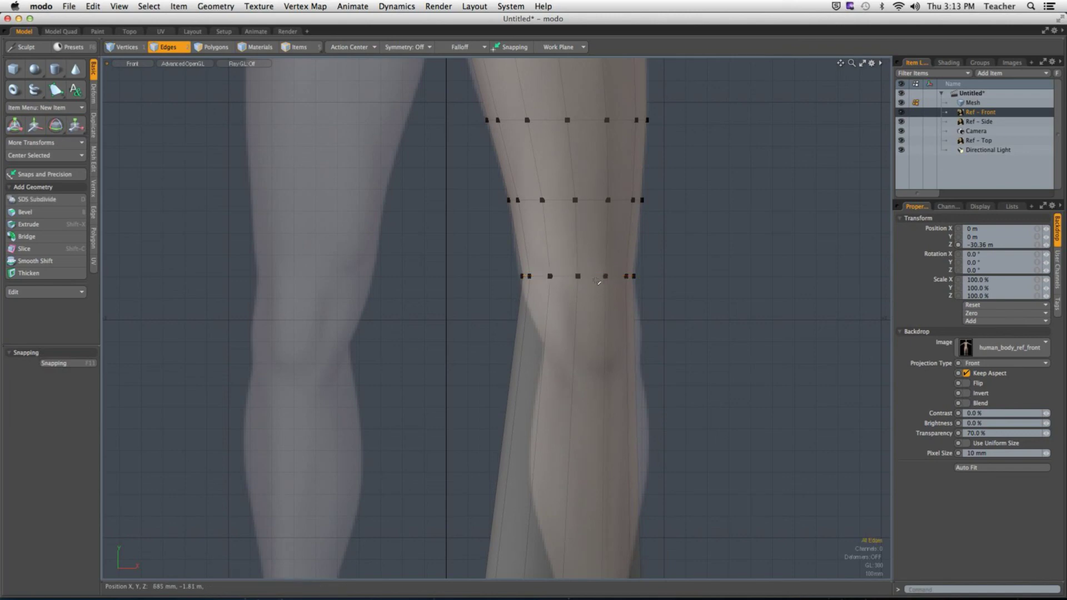
Fine-tune the lower-thigh edge loop by moving it -10 mm in X, scaling it to 103%, and moving it 10 mm in X.
key("w")
left_click_drag(635, 275, 632, 275)
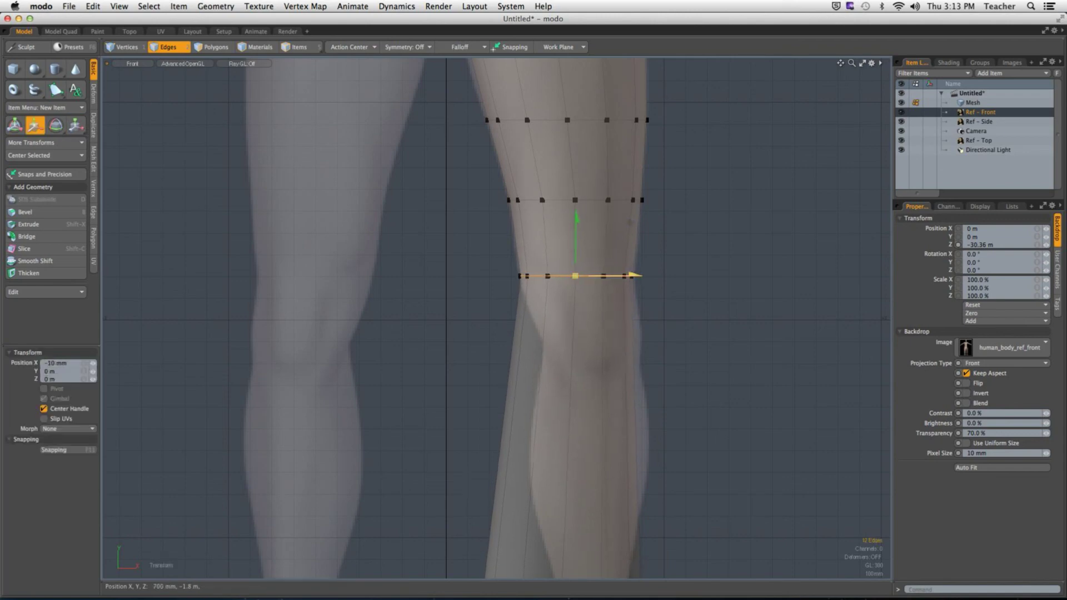
key("space")
key("y")
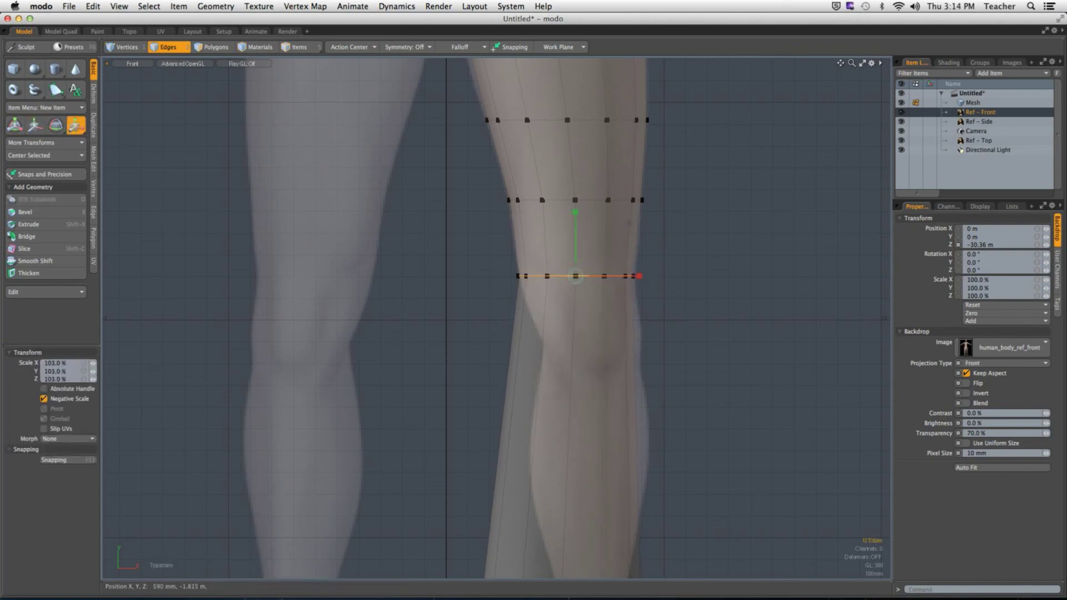
key("w")
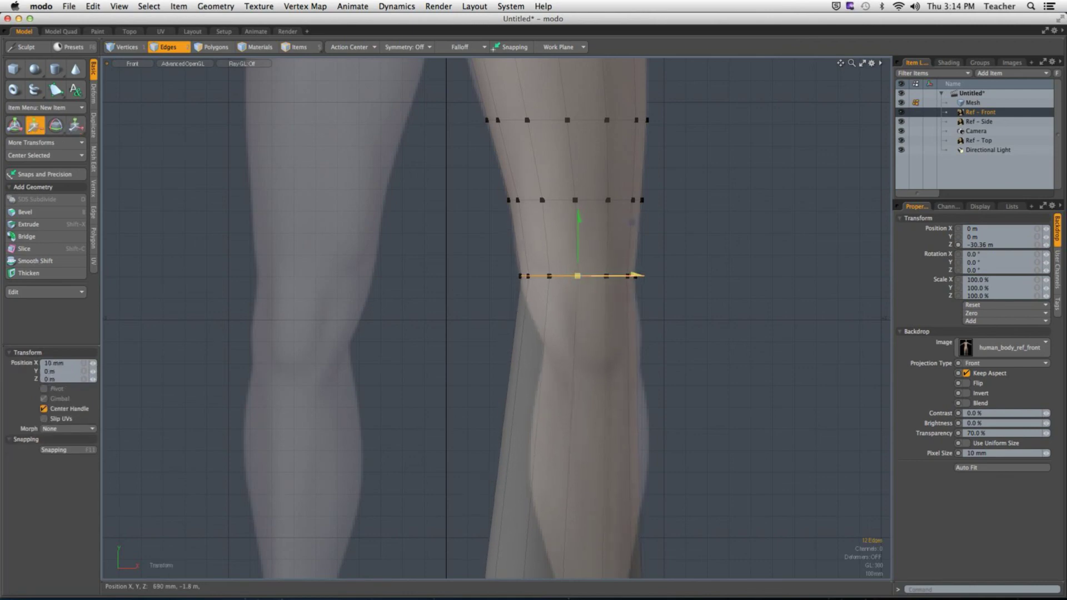
key("space")
Loop Slice the remaining lower leg section with one cut at the reference's knee.
left_click(643, 324)
left_click_drag(643, 323, 643, 268, "alt+shift")
key("3")
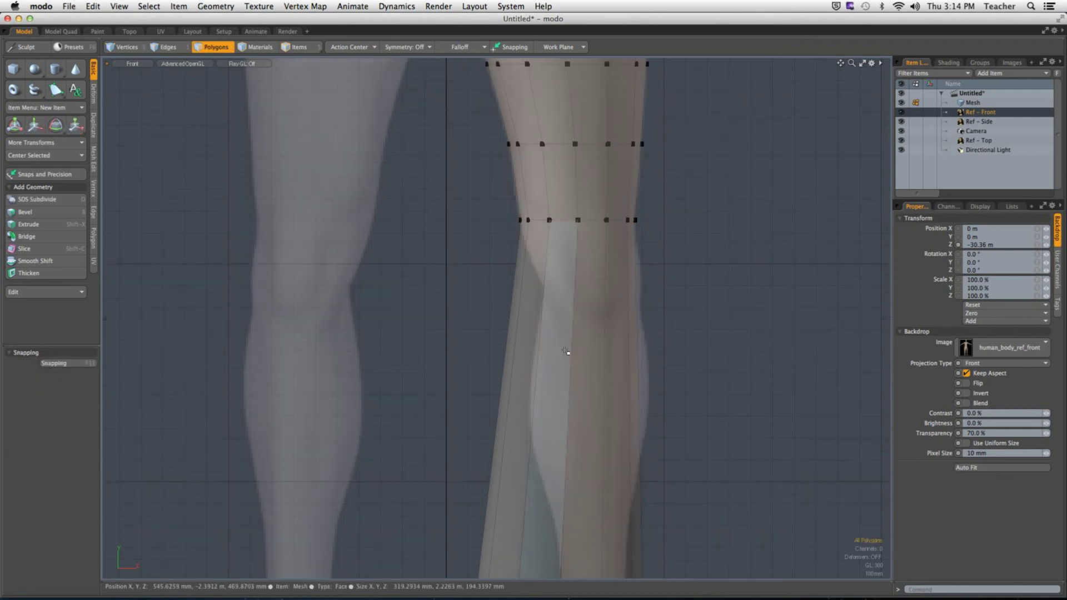
left_click_drag(544, 333, 639, 290)
key("alt+c")
key("l")
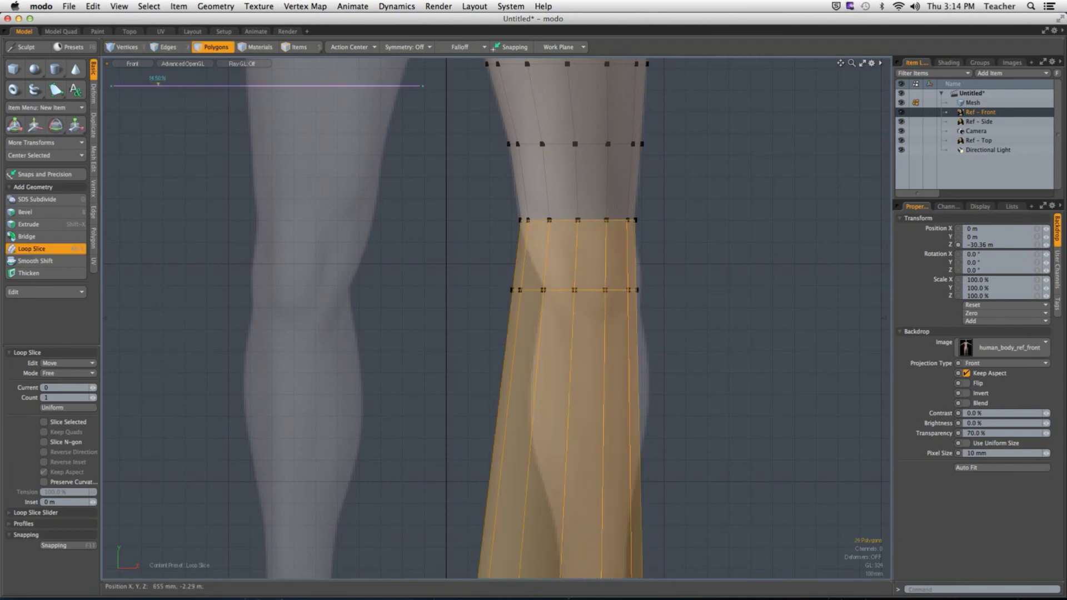
key("space")
Select the knee edge loop, shrink it to the knee's width, and shift it about 90 mm in X onto the reference.
left_click(641, 288)
key("2")
double_click(636, 289)
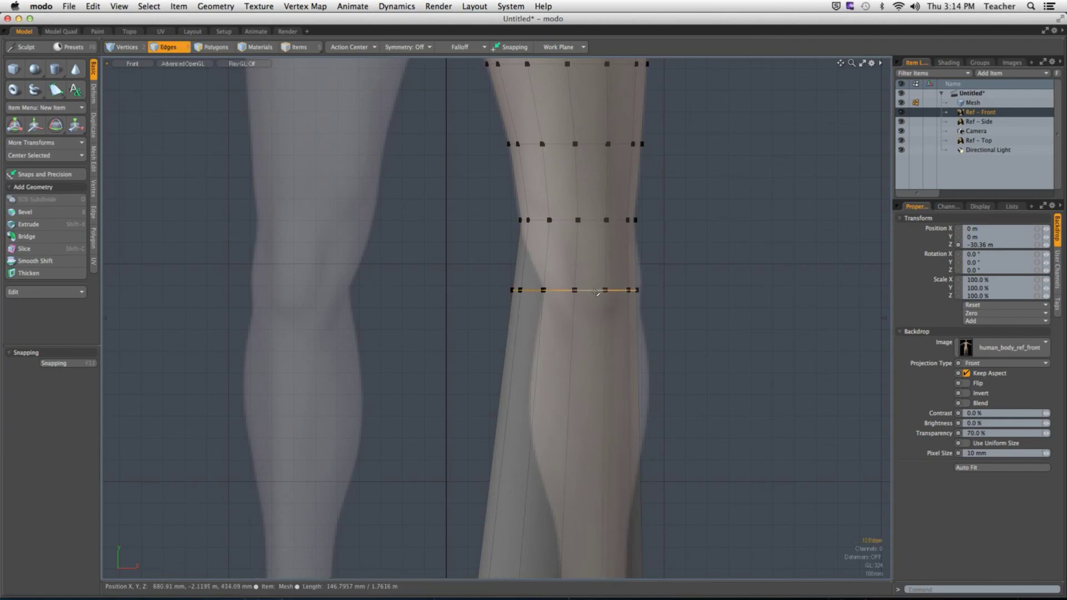
key("r")
mouse_move(591, 299)
left_mouse_down()
mouse_move(596, 311)
mouse_move(593, 301)
mouse_move(613, 299)
left_mouse_up()
key("w")
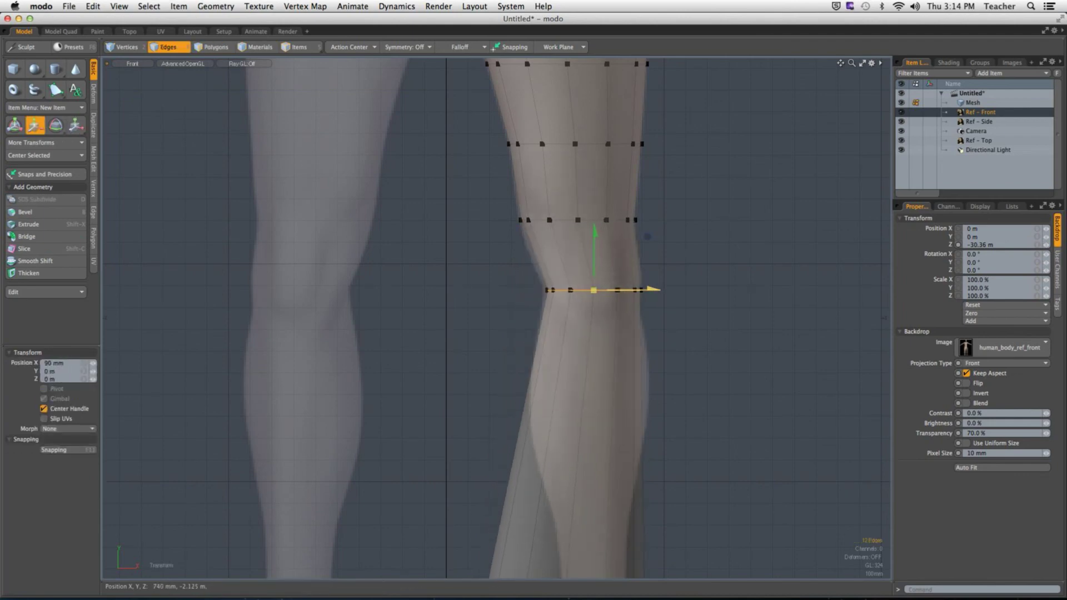
key("space")
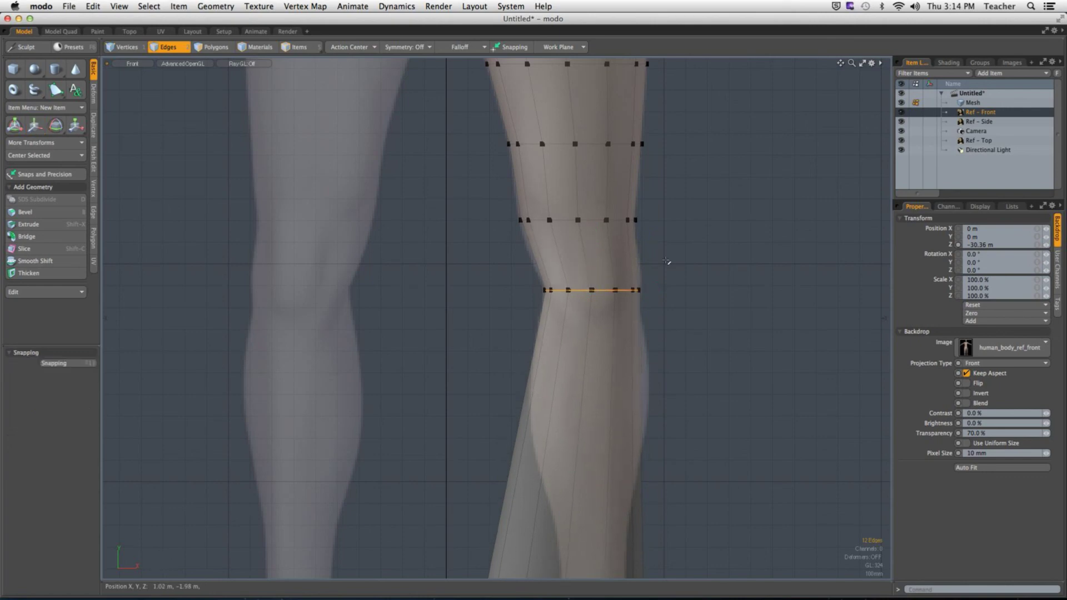
Loop Slice the section between the lower-thigh and knee loops, placing the cut about halfway between them.
key("3")
key("alt+c")
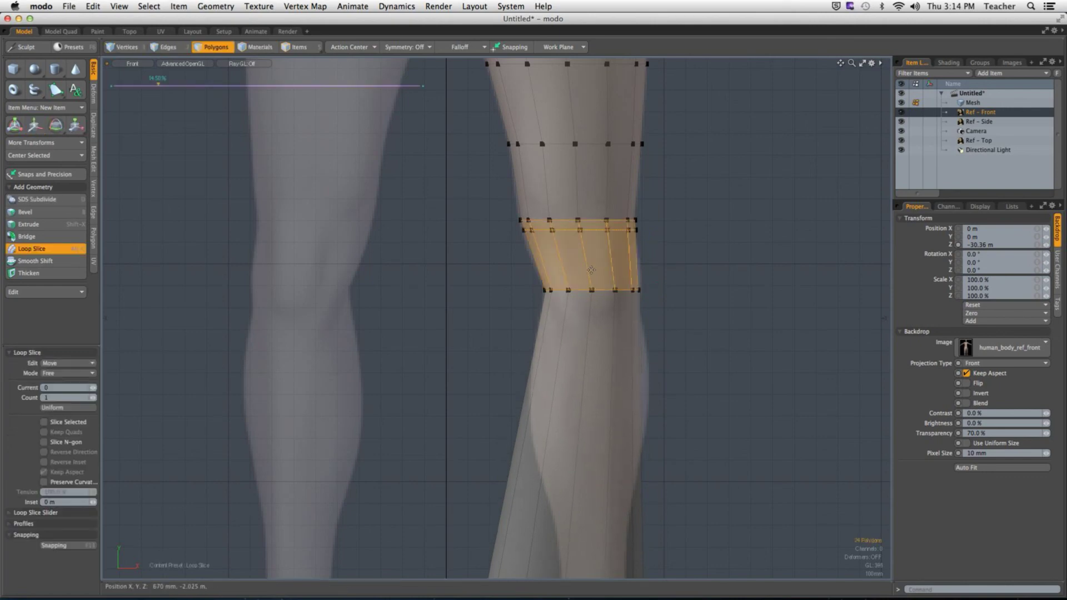
left_click_drag(251, 83, 266, 83)
key("space")
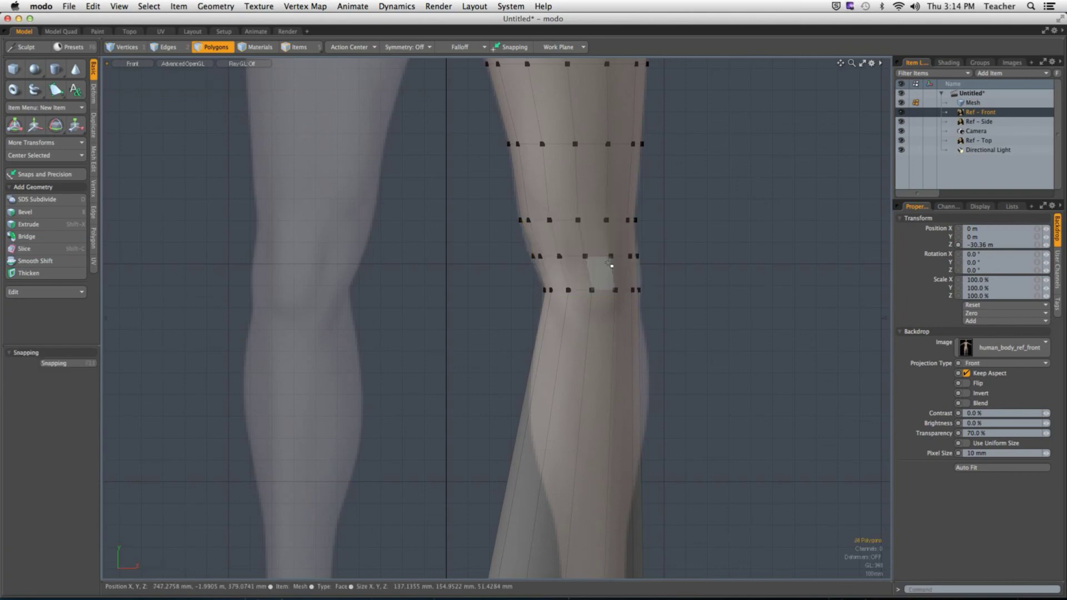
Select the edge loop just above the knee and enlarge it slightly to match the reference outline.
key("2")
double_click(595, 257)
key("r")
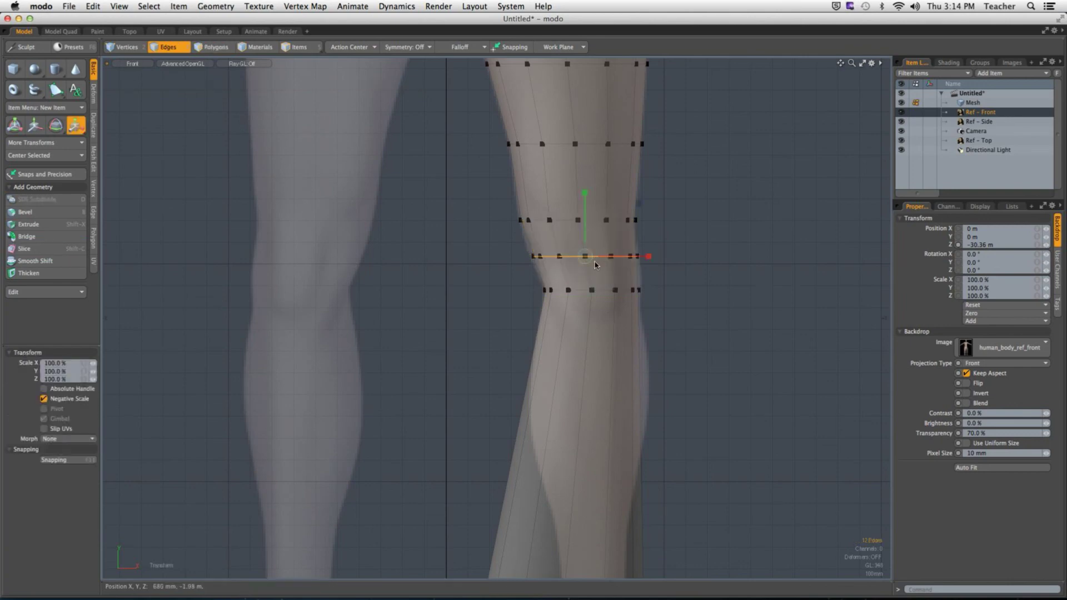
mouse_move(590, 264)
left_mouse_down()
mouse_move(603, 265)
mouse_move(584, 257)
left_mouse_up()
key("space")
scroll(584, 257, "up", 3)
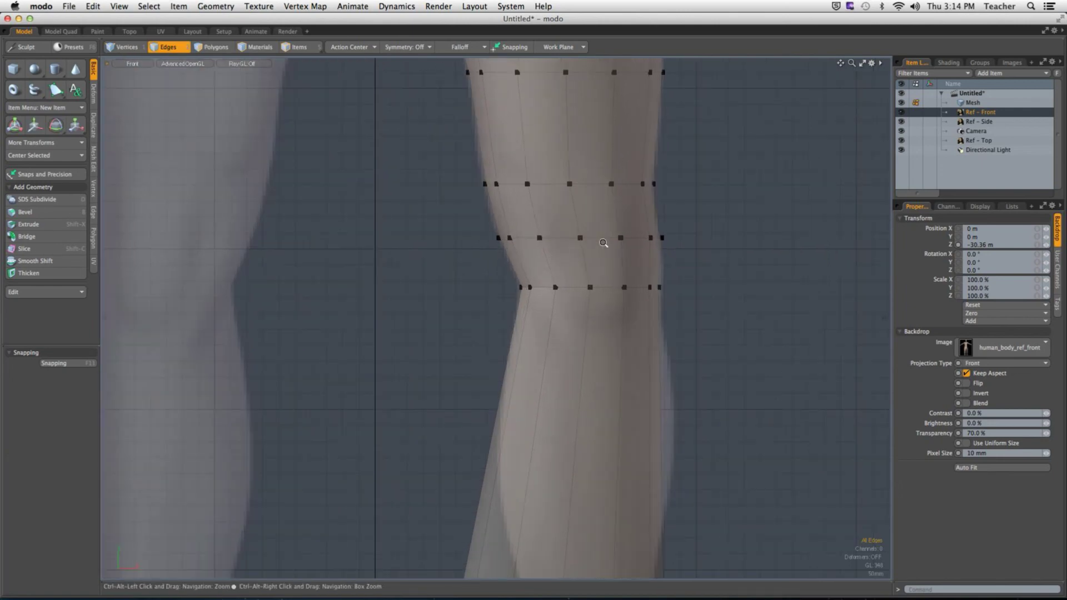
key("1")
left_click(555, 288)
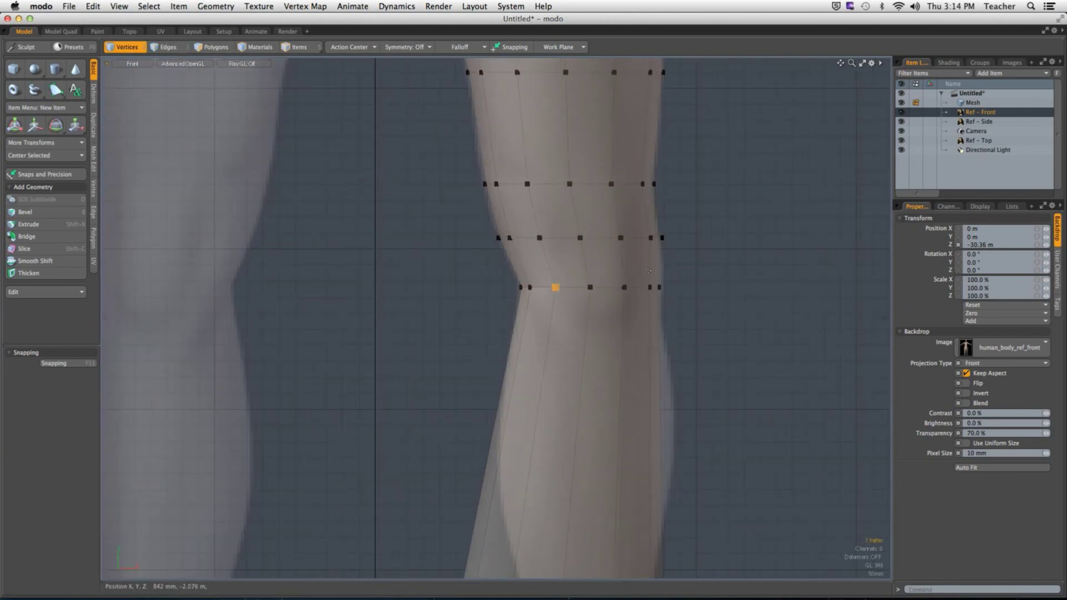
Loop Slice the polygons below the knee with one cut across the upper calf, and switch to edge selection.
scroll(572, 328, "down", 2)
key("3")
left_click_drag(568, 364, 626, 371)
scroll(626, 371, "down", 2)
key("alt+c")
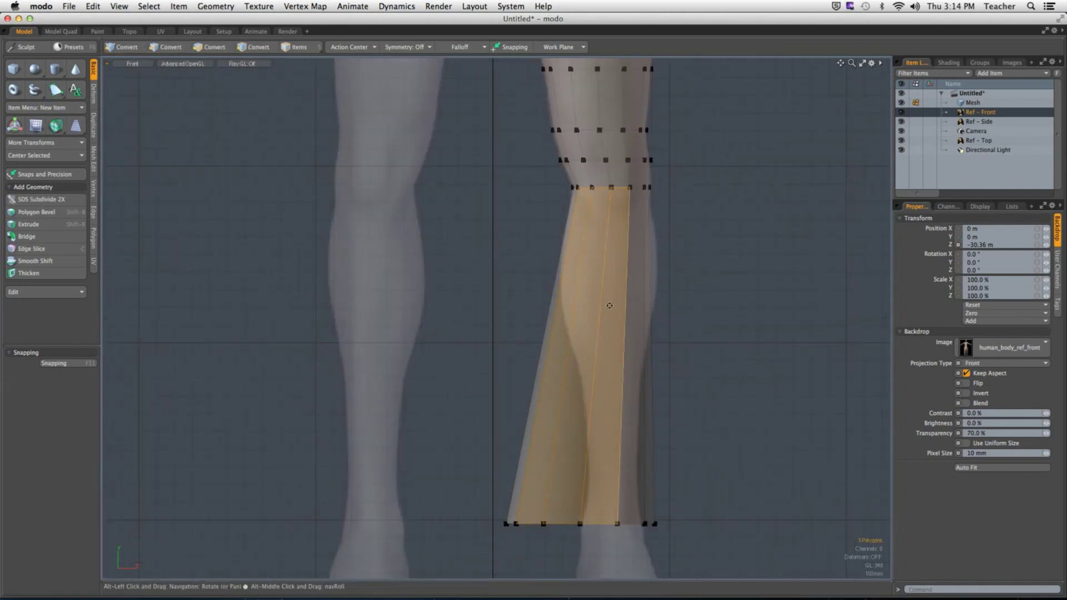
left_click_drag(278, 84, 193, 84)
key("space")
key("2")
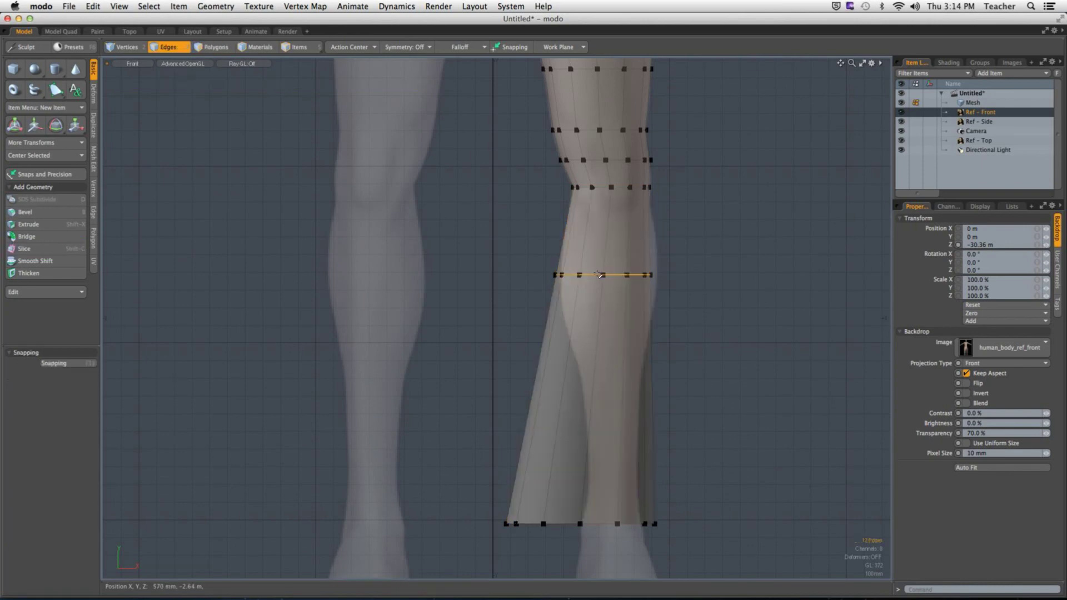
Shift the upper-calf edge loop in X and adjust its scale to fit the calf outline in the front reference.
key("r")
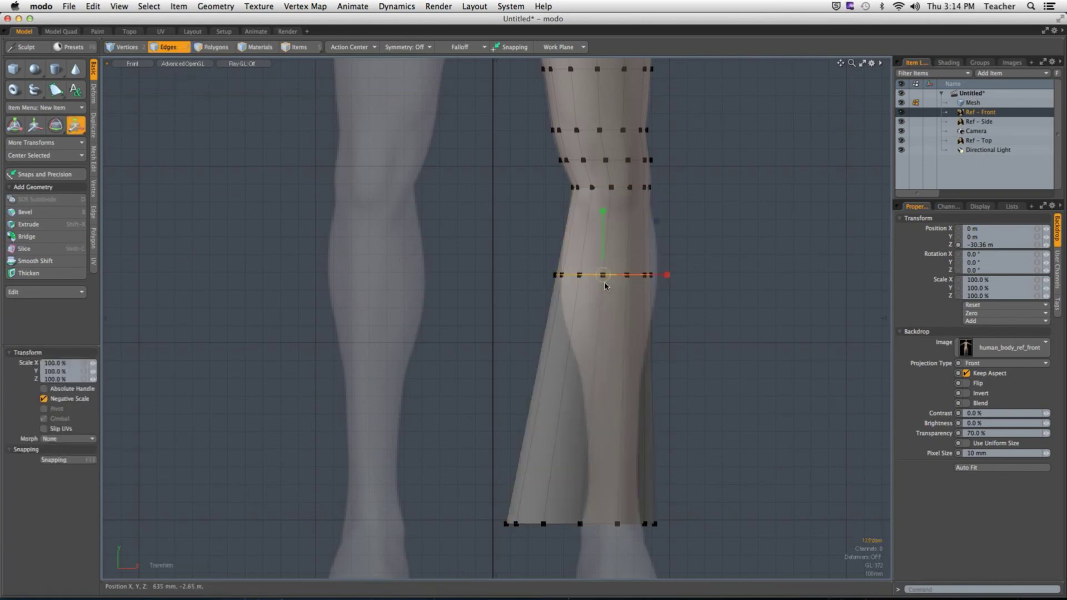
key("w")
mouse_move(627, 276)
left_mouse_down()
mouse_move(606, 285)
mouse_move(624, 284)
left_mouse_up()
key("r")
key("space")
key("r")
key("space")
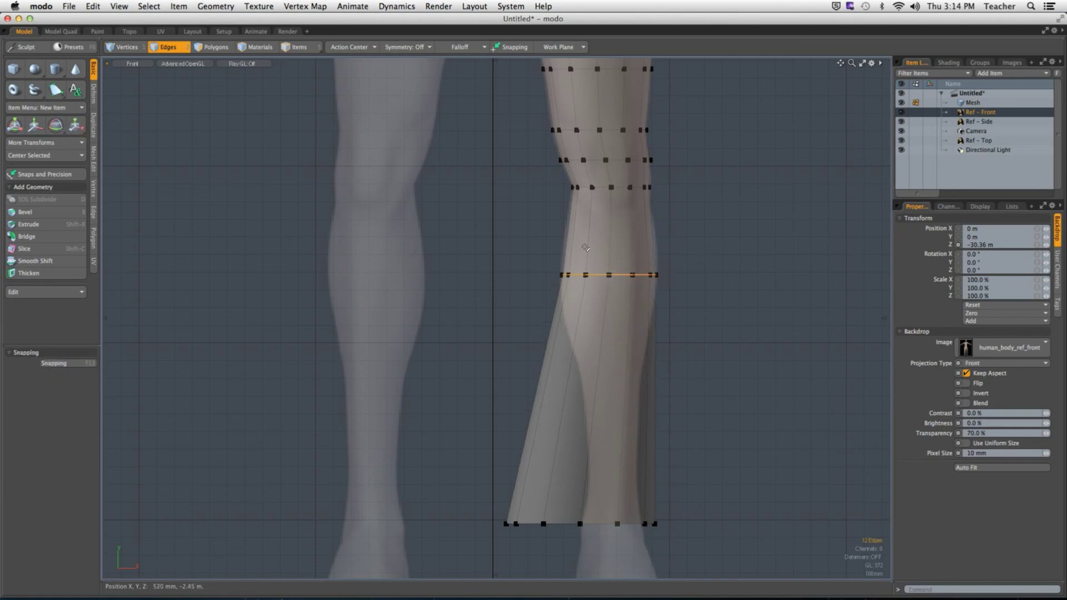
Loop Slice the polygon ring between the knee and calf loops with one cut, placed slightly closer to the calf loop.
key("3")
left_click(603, 251)
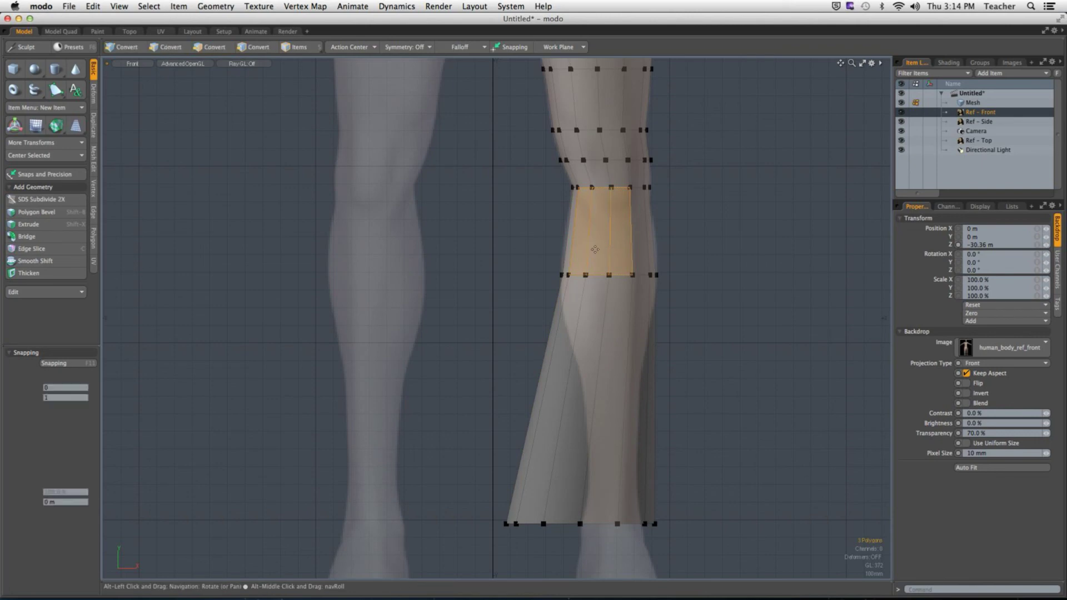
key("l")
key("alt+c")
left_click_drag(603, 245, 604, 250)
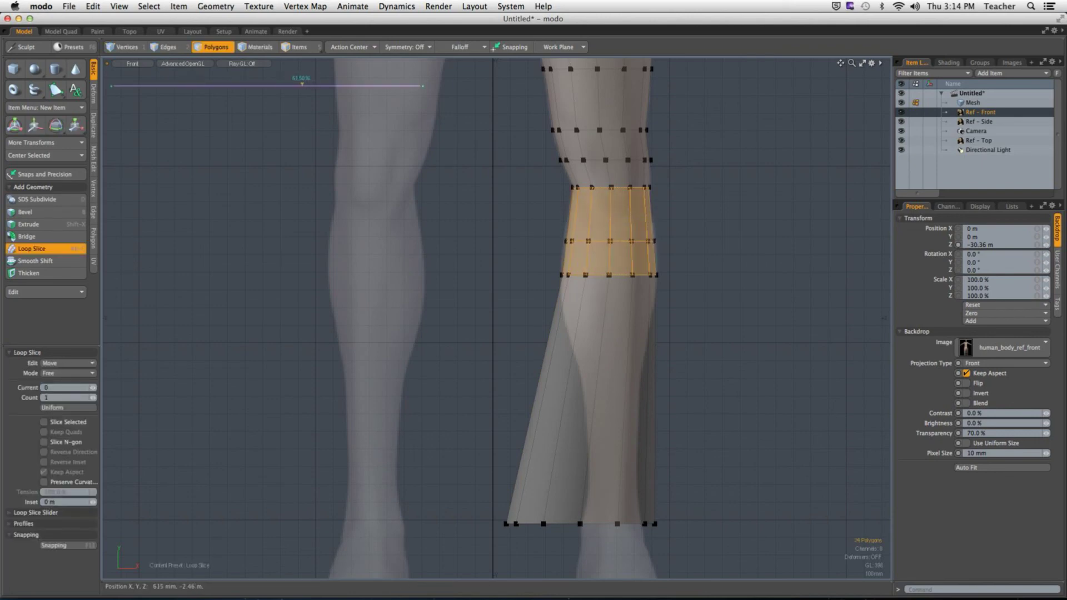
key("space")
key("e")
key("space")
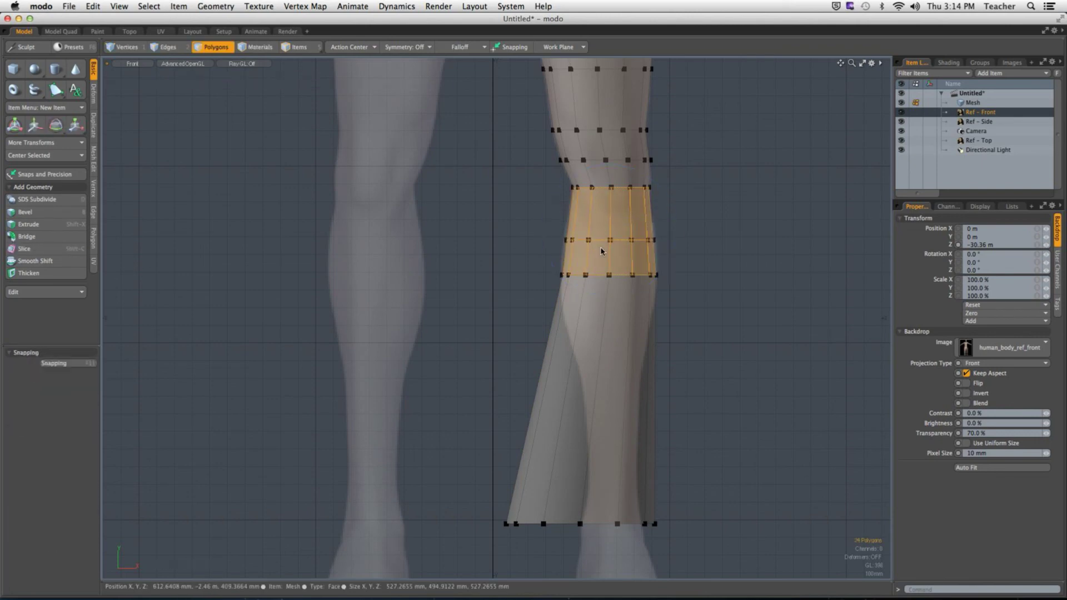
Select the new edge loop just below the knee, enlarge it slightly, and shift it about 5 mm in X onto the reference.
key("2")
key("e")
key("space")
double_click(621, 240)
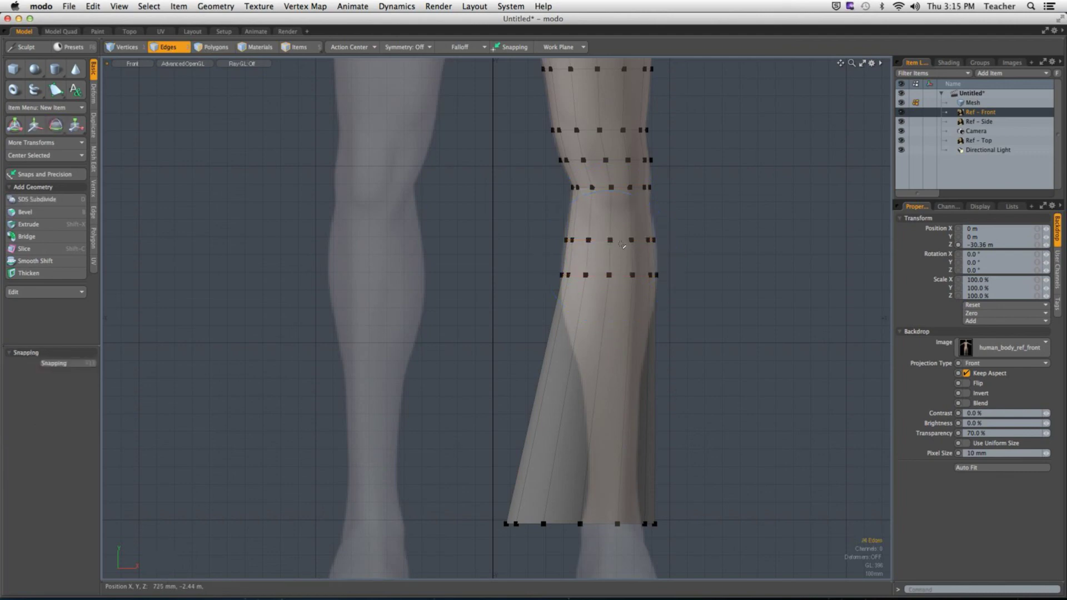
key("r")
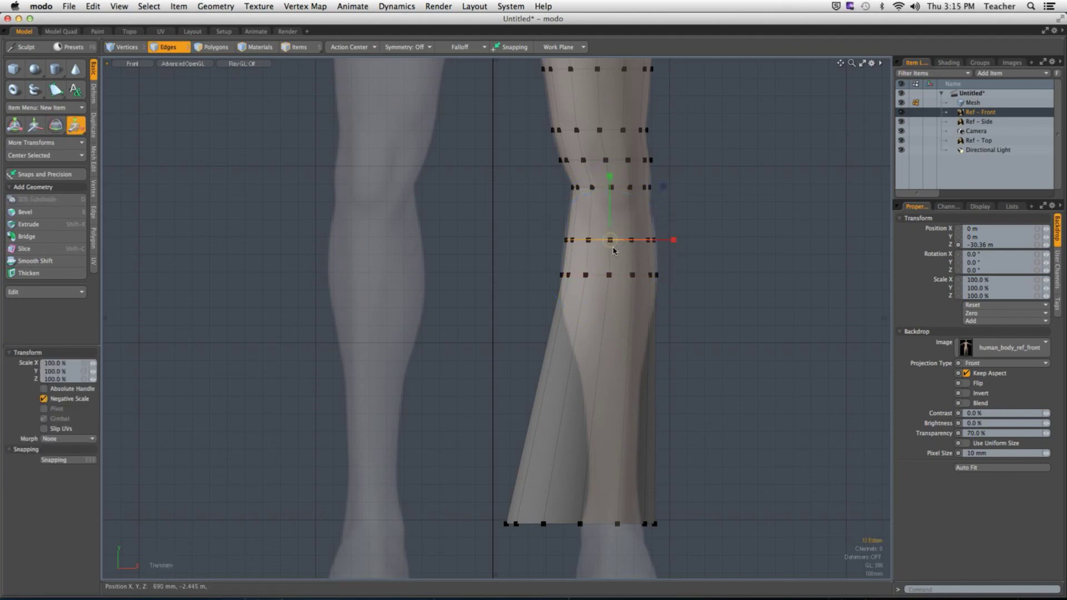
key("w")
left_click_drag(666, 240, 671, 239)
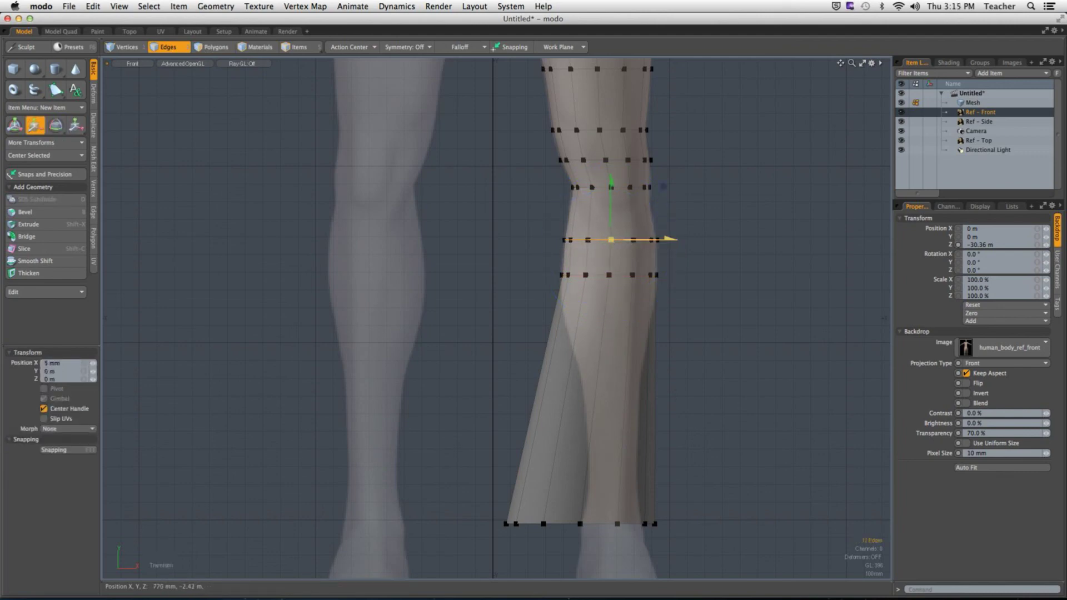
key("space")
Loop Slice the long section between the calf and ankle loops with one cut at the base of the calf.
key("space")
mouse_move(572, 352)
left_mouse_down()
mouse_move(612, 360)
mouse_move(589, 360)
left_mouse_up()
key("alt+c")
key("space")
key("2")
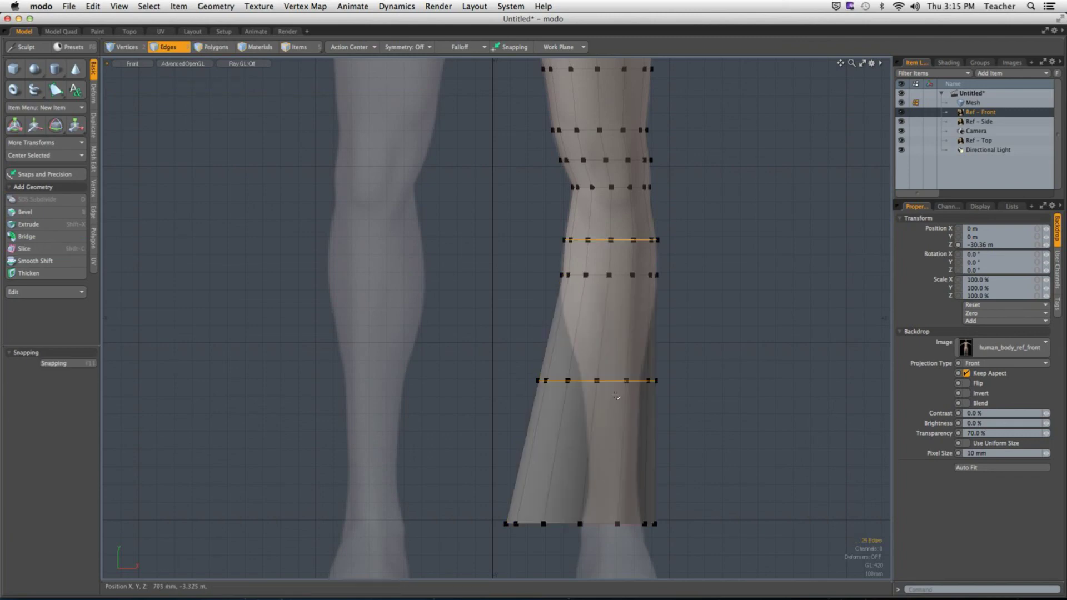
Select only the edge loop at the base of the calf, shrink it to the reference width, and shift it in X onto the outline.
key("r")
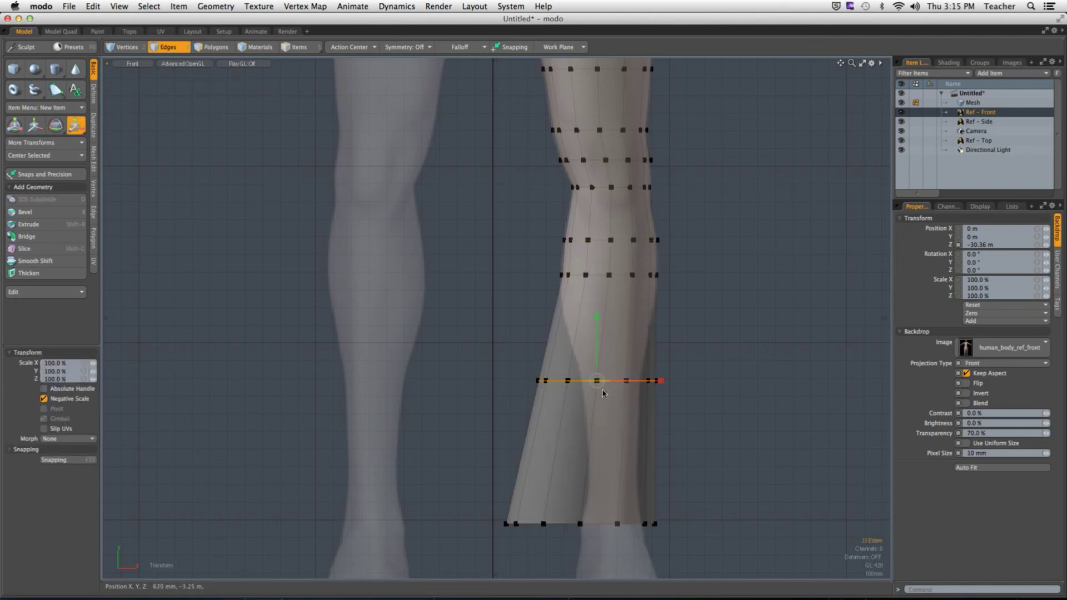
left_click_drag(603, 394, 698, 384)
key("w")
key("ctrl+z")
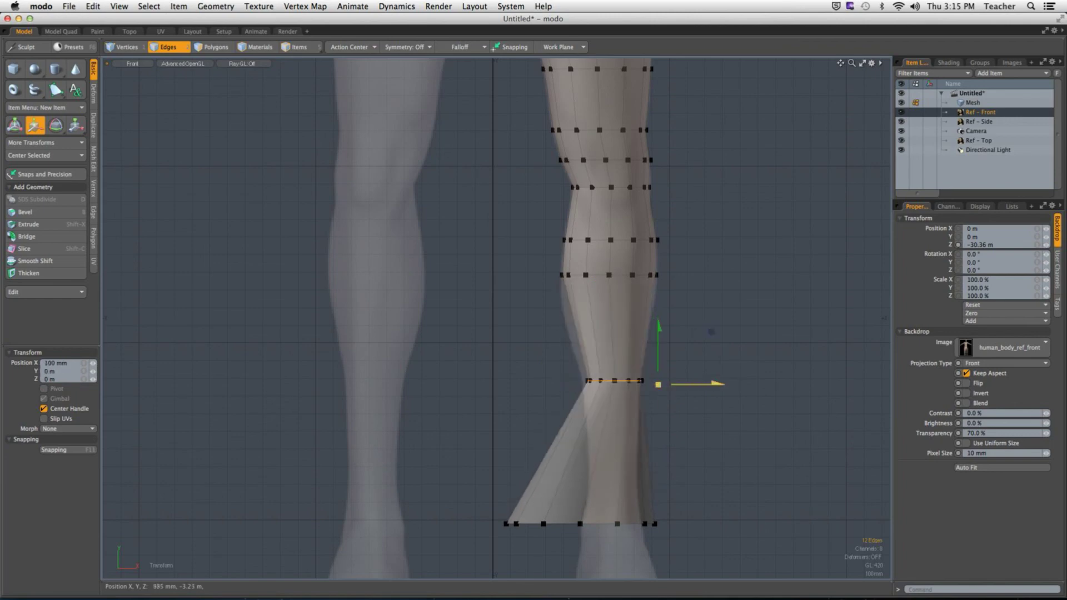
key("space")
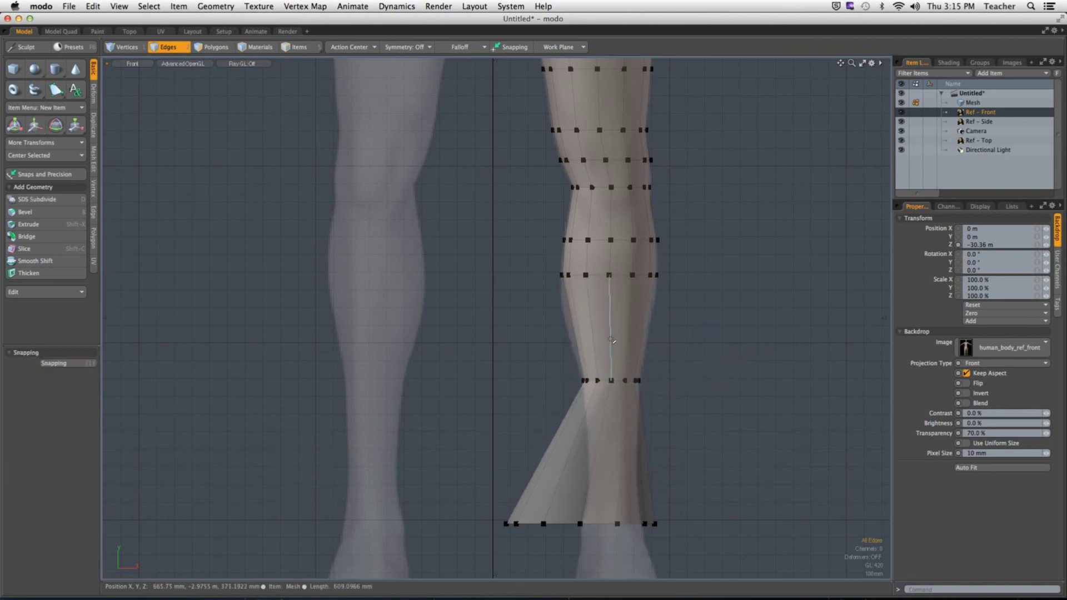
Loop Slice the polygons between the calf loop and the base-of-calf loop with one cut about halfway.
key("3")
left_click_drag(600, 339, 636, 343)
key("alt+c")
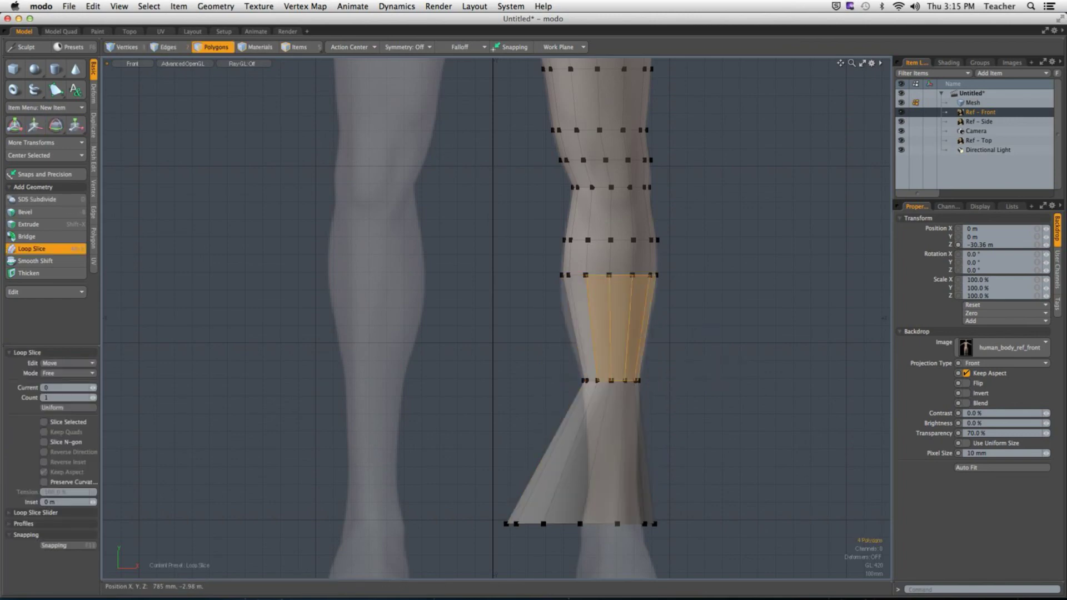
key("space")
left_click(704, 345)
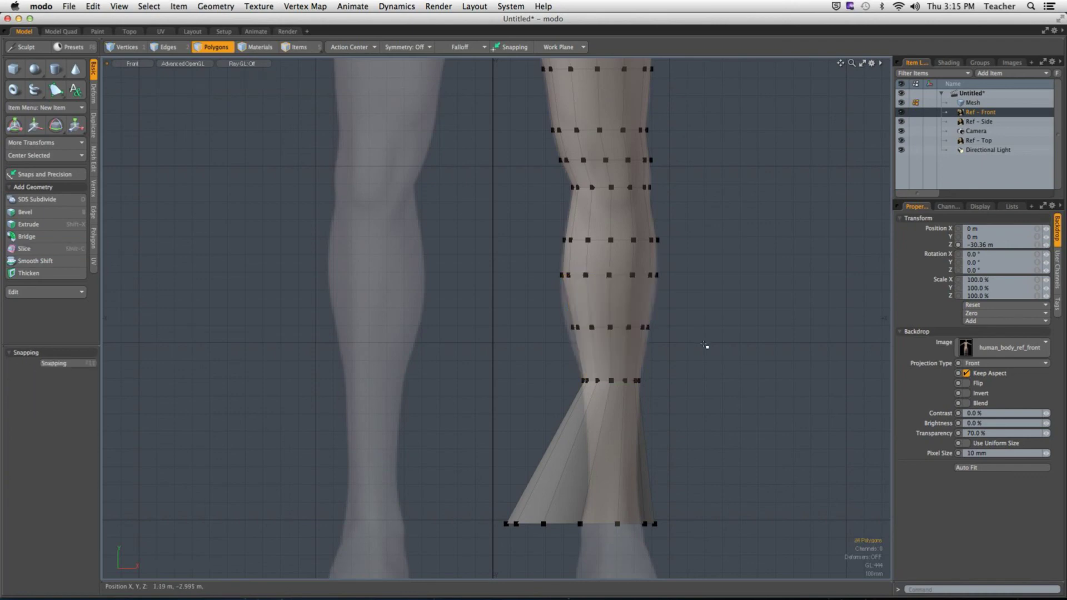
Select the new mid-calf edge loop and scale it to 122%.
key("2")
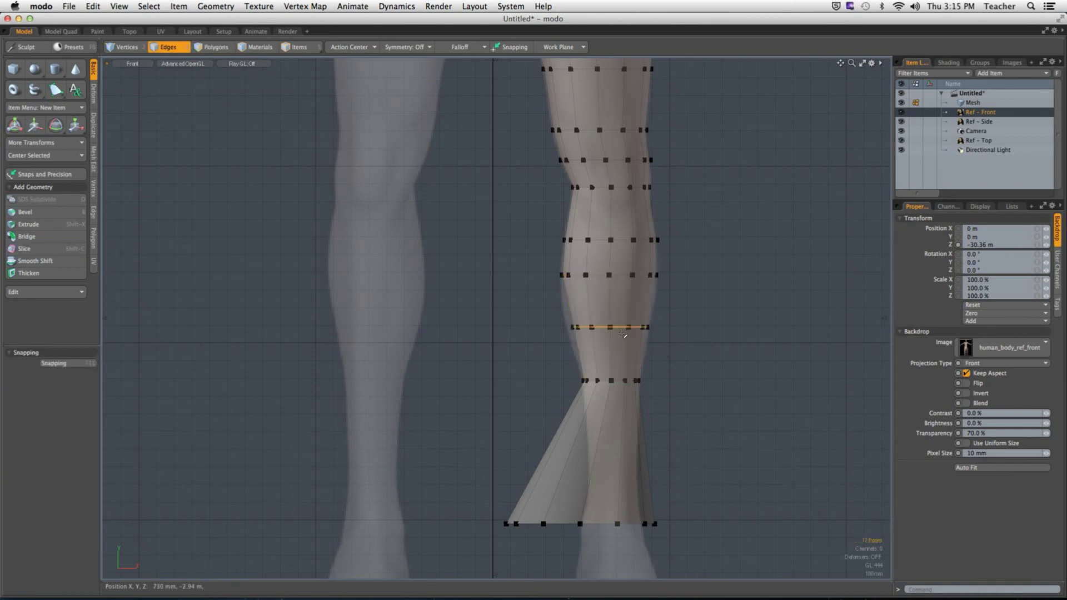
key("r")
left_click_drag(610, 340, 639, 340)
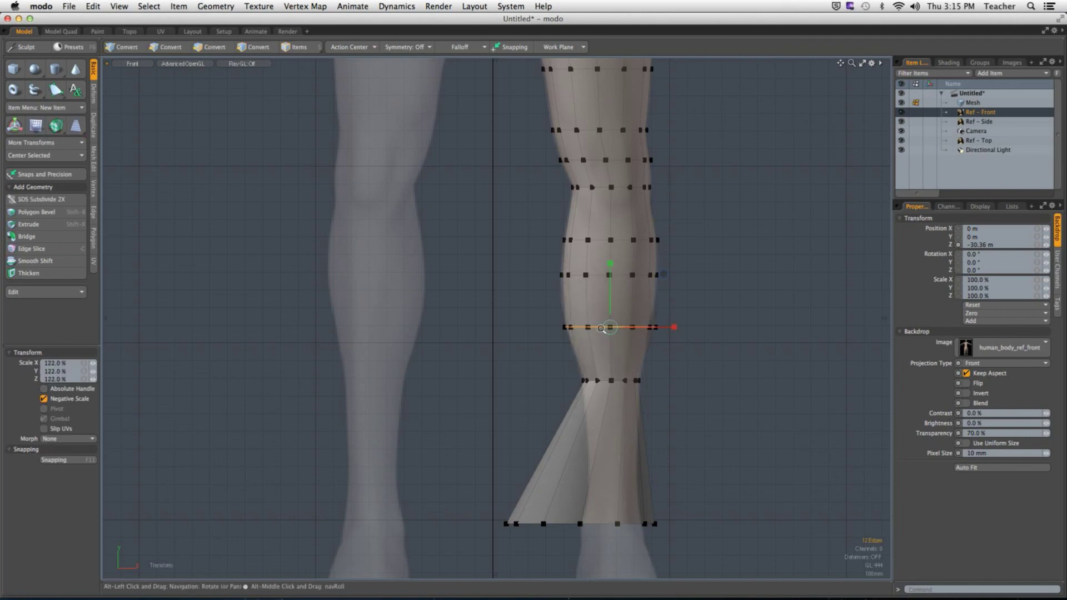
Shift the mid-calf loop slightly in X toward the inner leg, shrink it a little to match the reference, and deselect it.
scroll(636, 340, "up", 3)
key("w")
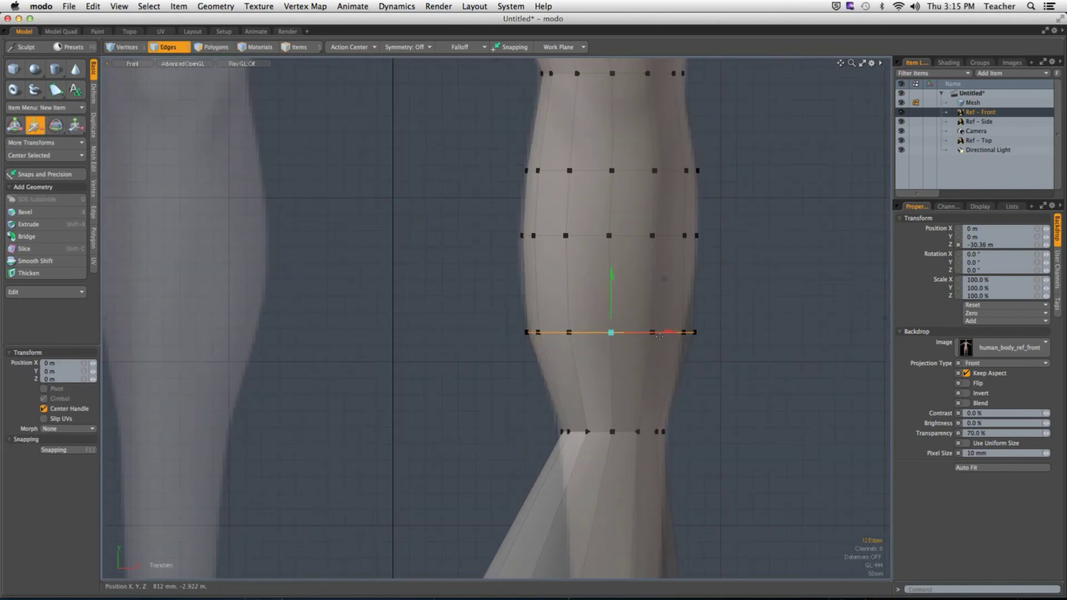
left_click_drag(627, 335, 601, 340)
key("r")
key("ctrl+z")
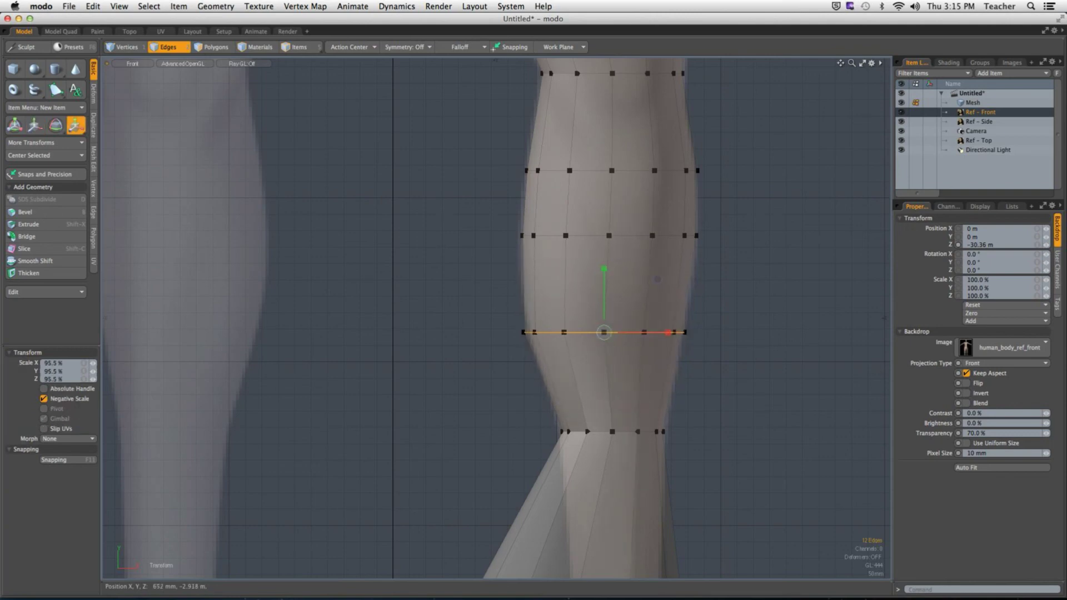
key("w")
key("space")
left_click(726, 364)
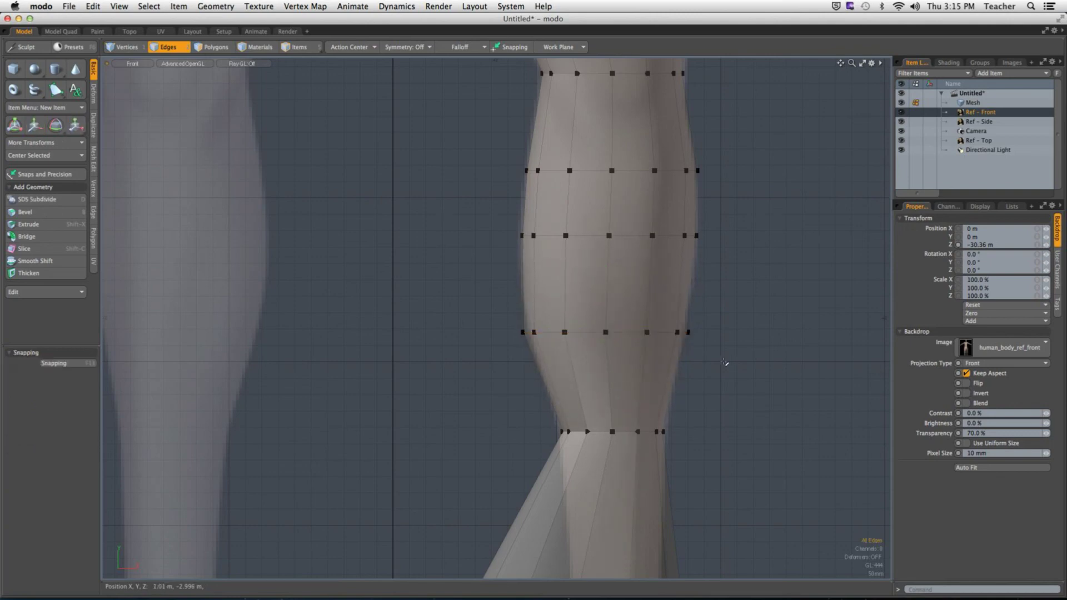
Select the bottom edge loop, shrink it to the ankle's width, and shift it in X onto the front reference.
left_click_drag(726, 364, 708, 279, "alt+shift")
scroll(708, 278, "down", 2)
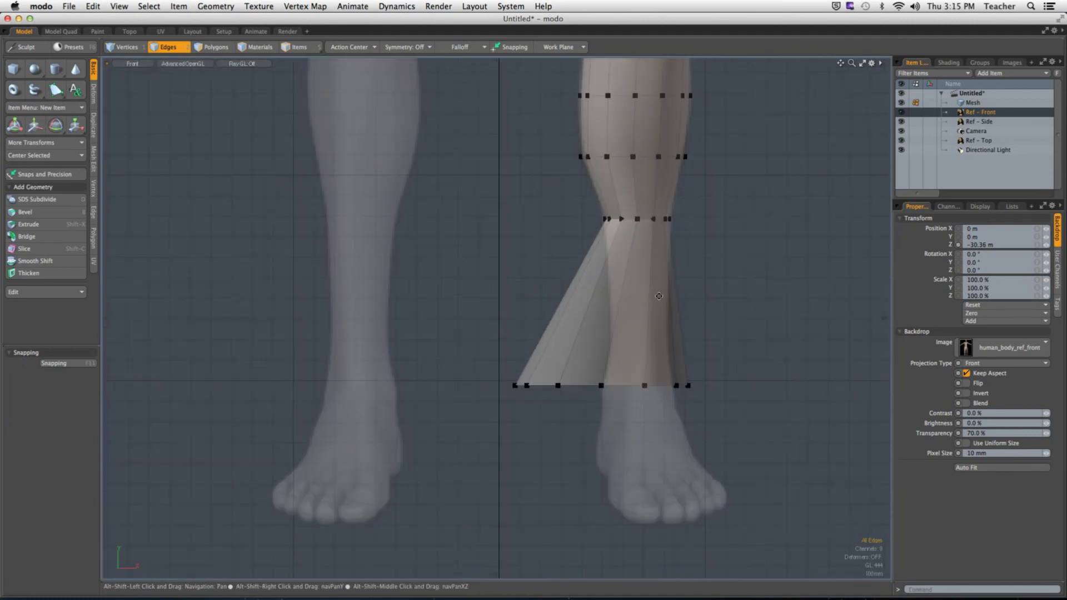
right_click_drag(484, 362, 786, 428)
scroll(703, 405, "up", 3)
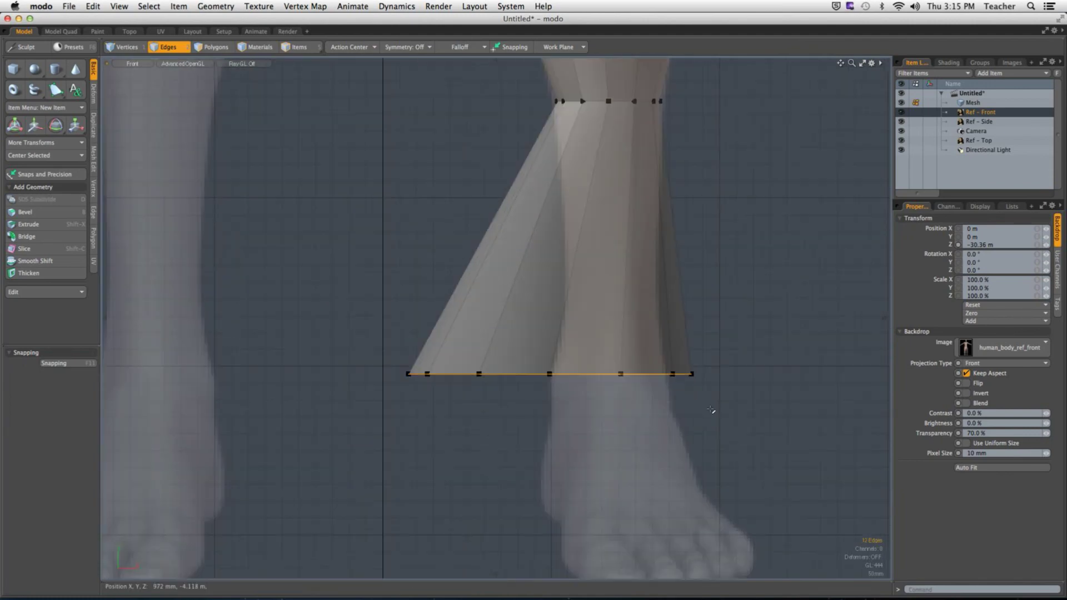
key("r")
left_click_drag(559, 380, 528, 380)
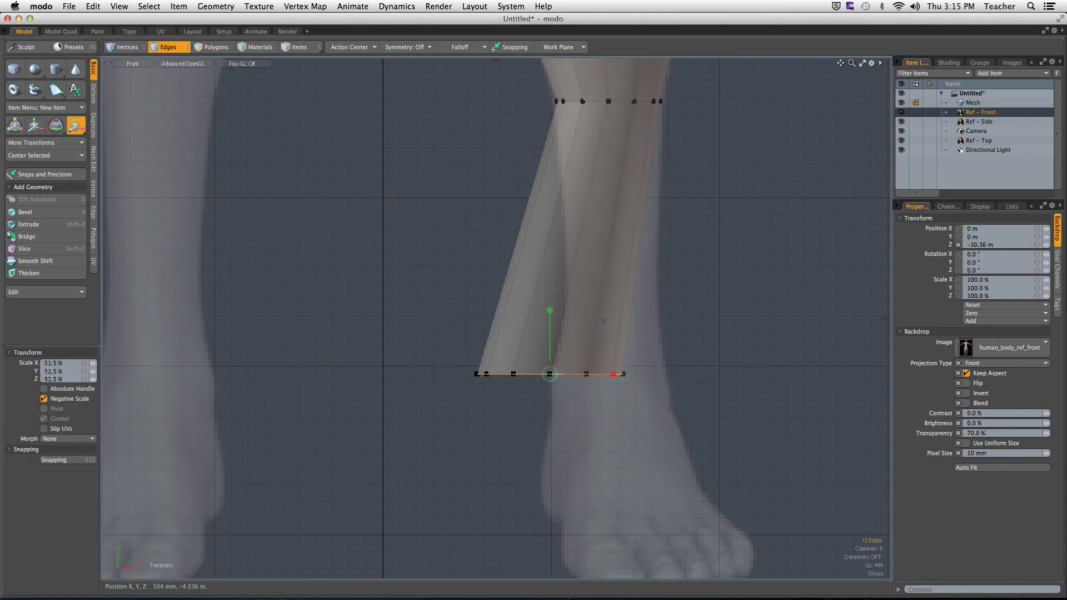
key("w")
left_click_drag(596, 374, 672, 374)
key("r")
key("space")
Loop Slice the shin section above the ankle loop, placing one cut about three-quarters of the way down.
key("3")
left_click(622, 301)
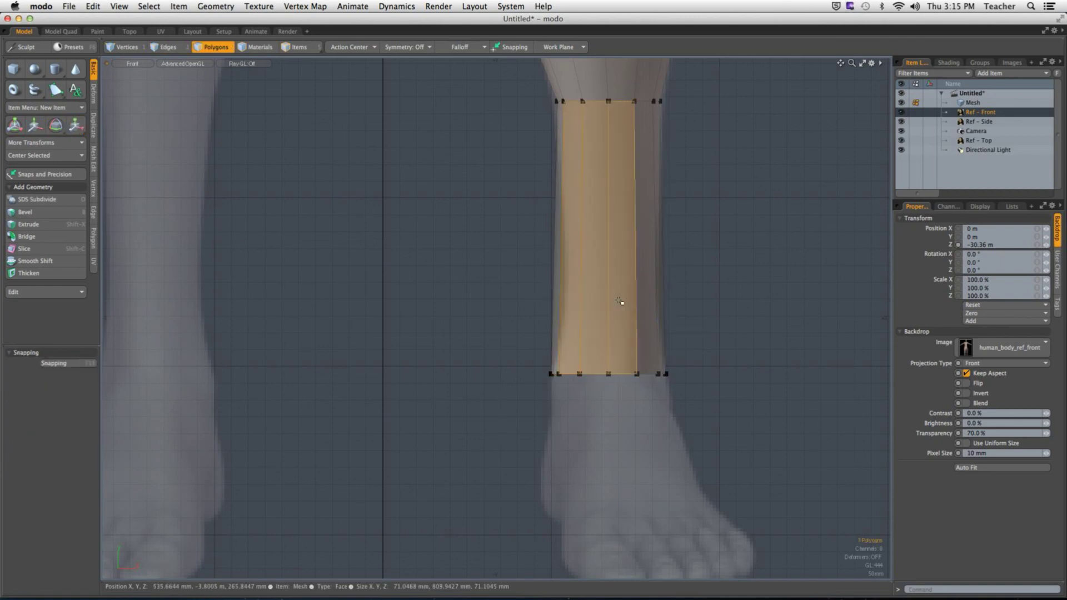
key("alt+c")
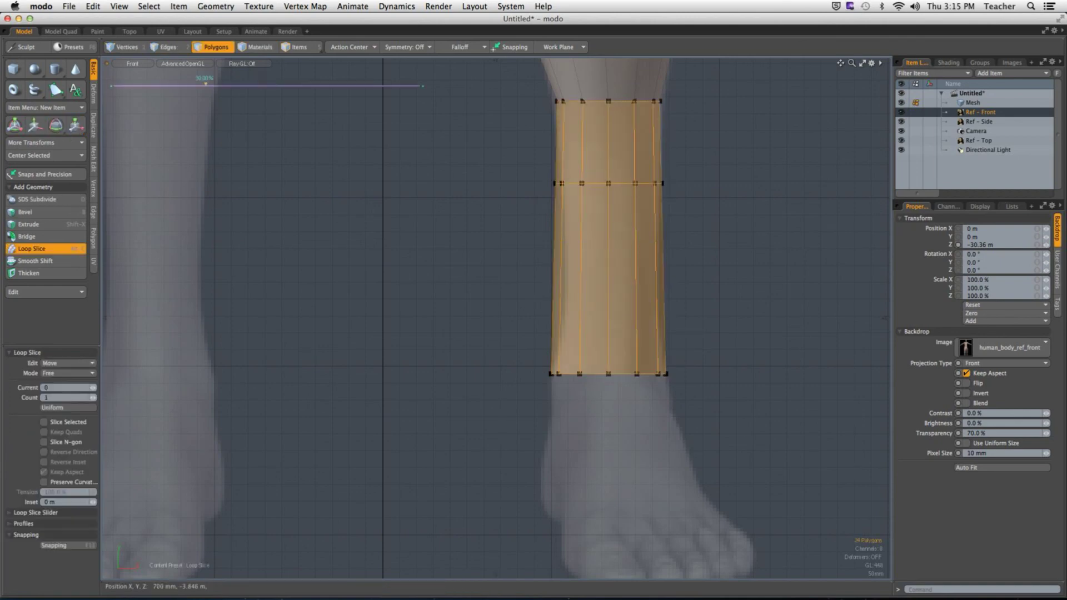
mouse_move(617, 307)
left_mouse_down()
mouse_move(589, 307)
mouse_move(615, 307)
left_mouse_up()
key("space")
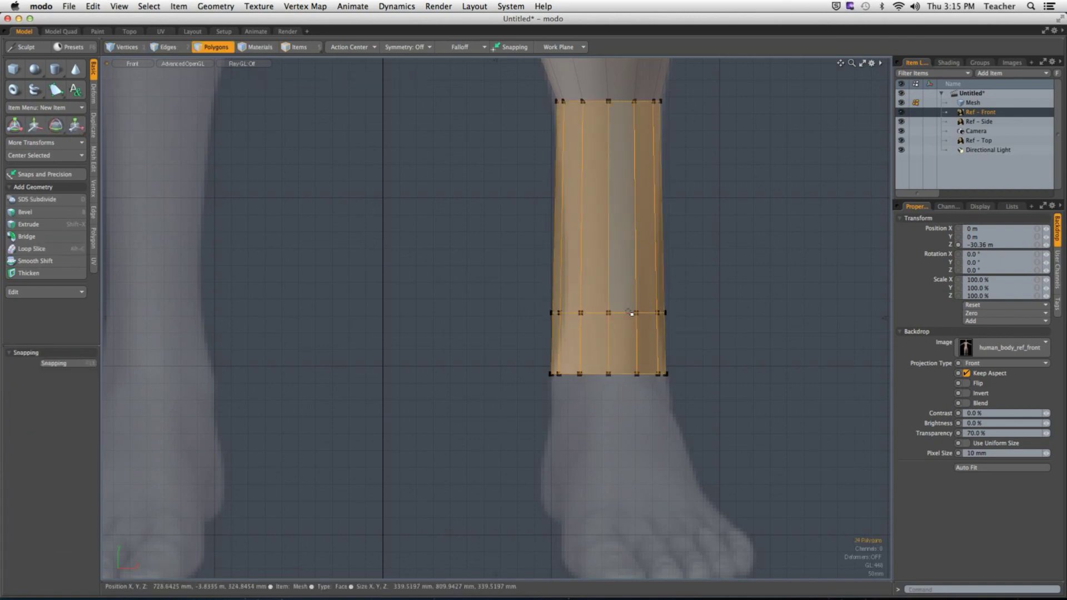
Select the new edge loop above the ankle and shrink it to match the narrow part of the lower leg.
key("2")
double_click(623, 313)
key("r")
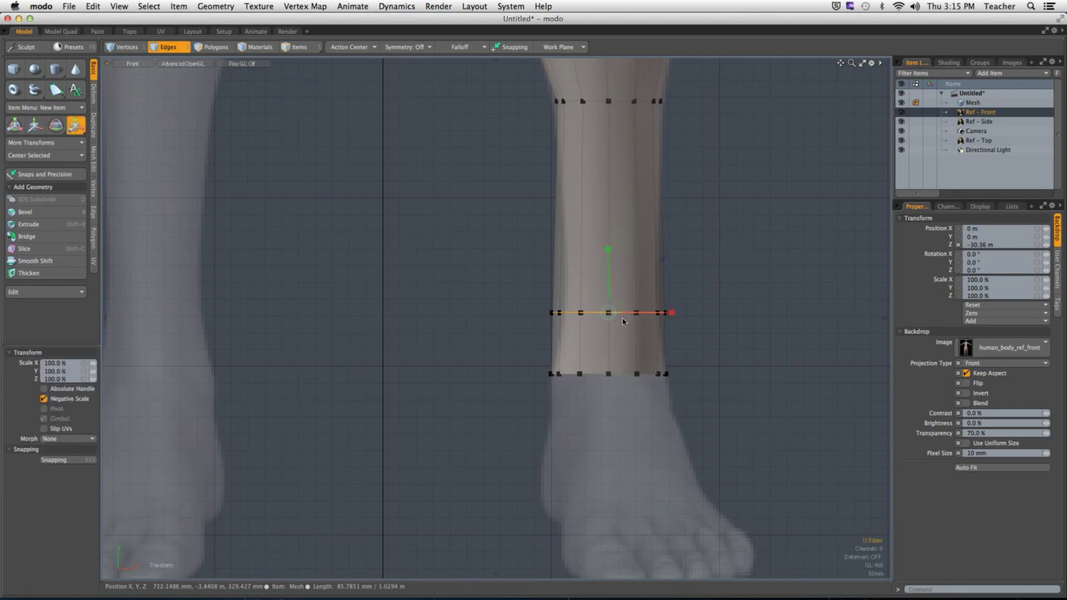
left_click_drag(615, 324, 668, 318)
key("space")
scroll(647, 321, "down", 3)
scroll(624, 300, "down", 3)
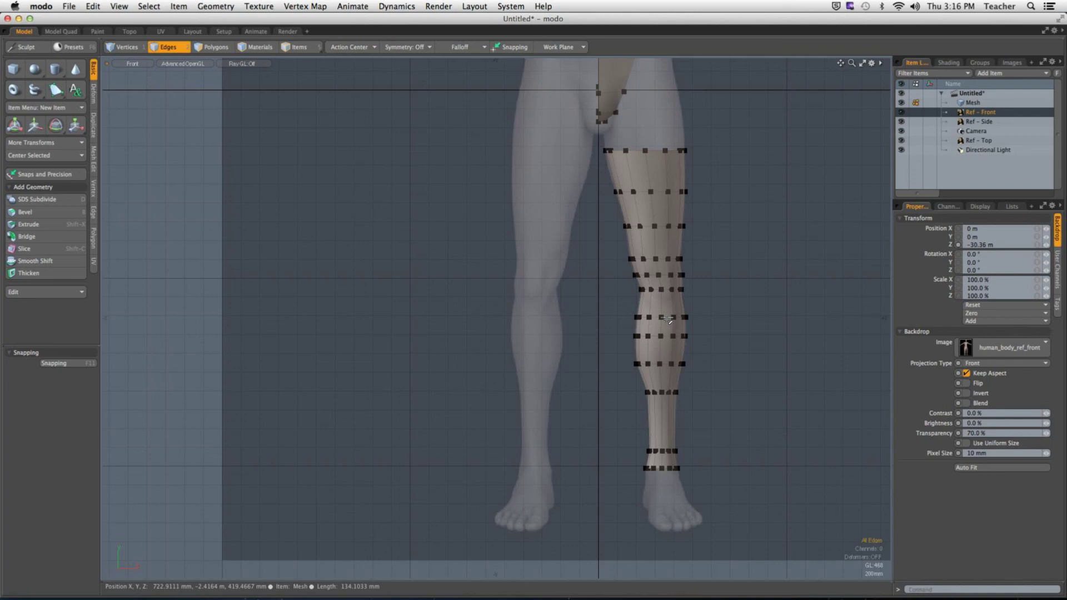
Inspect the leg's shape in the Perspective view and switch the viewport to the Right view.
key("ctrl+space")
left_click(719, 253)
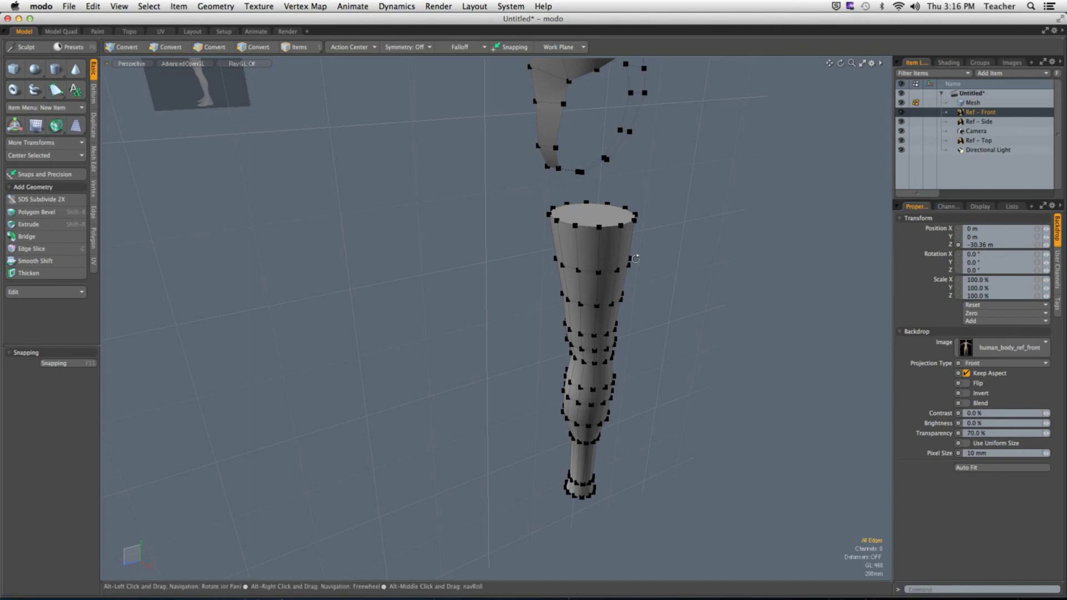
mouse_move(649, 263)
left_mouse_down("alt")
mouse_move(709, 90)
mouse_move(674, 244)
mouse_move(656, 261)
left_mouse_up("alt")
key("ctrl+space")
left_click(662, 253)
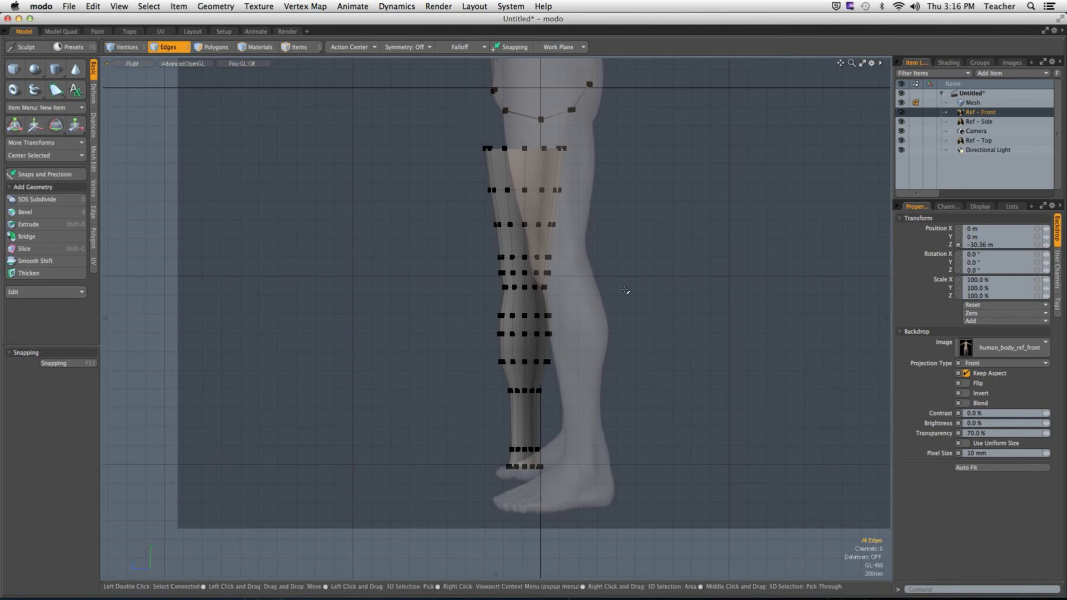
Move the top two thigh edge loops back in Z, one after the other, onto the side reference.
double_click(486, 148)
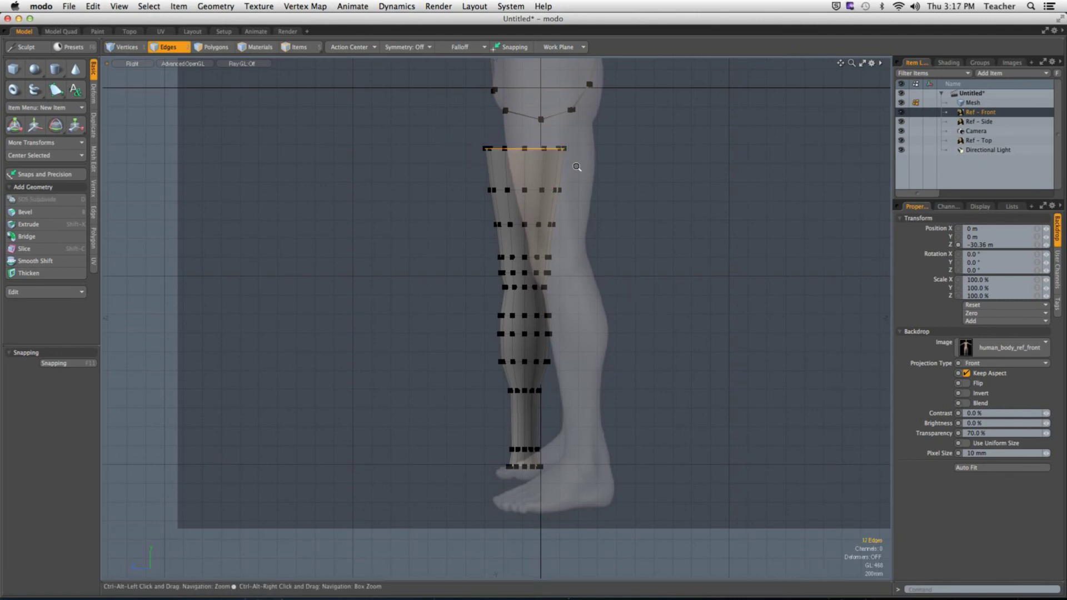
scroll(573, 172, "up", 3)
key("w")
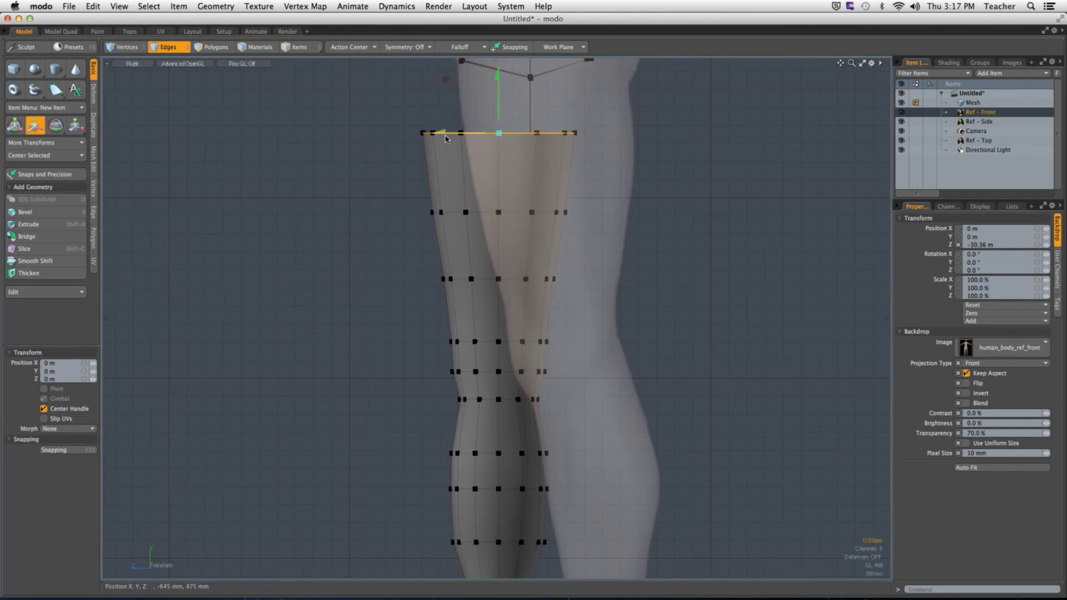
left_click_drag(439, 134, 499, 133)
key("space")
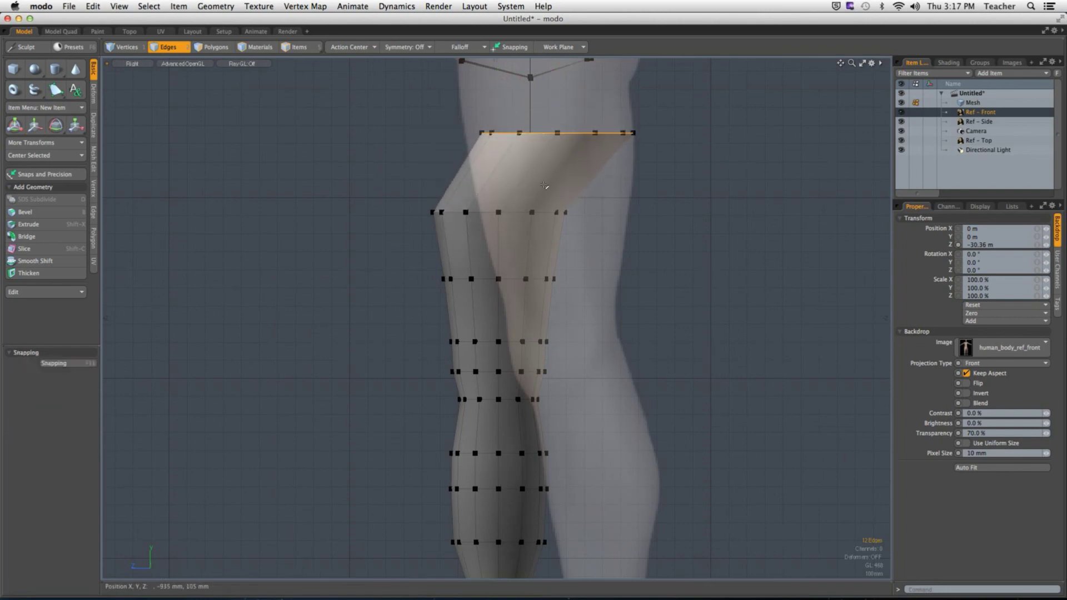
double_click(513, 216)
key("w")
left_click_drag(513, 216, 574, 217)
key("space")
Move the third thigh loop about -360 mm in Z and the fourth loop about -400 mm in Z onto the side reference.
double_click(451, 281)
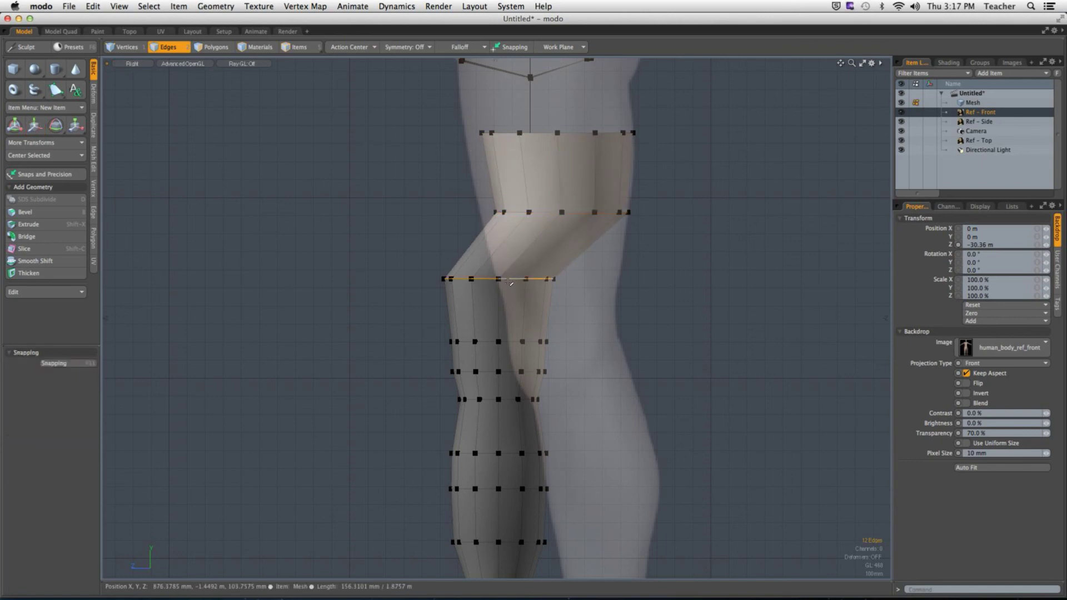
key("w")
left_click_drag(429, 280, 495, 317)
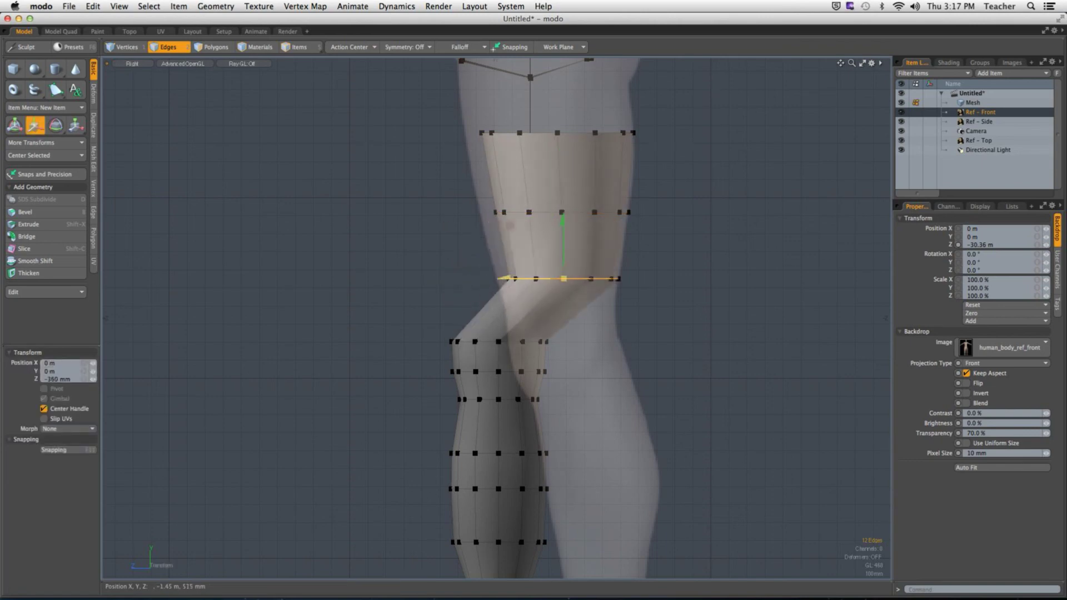
key("space")
key("w")
left_click_drag(463, 284, 516, 373)
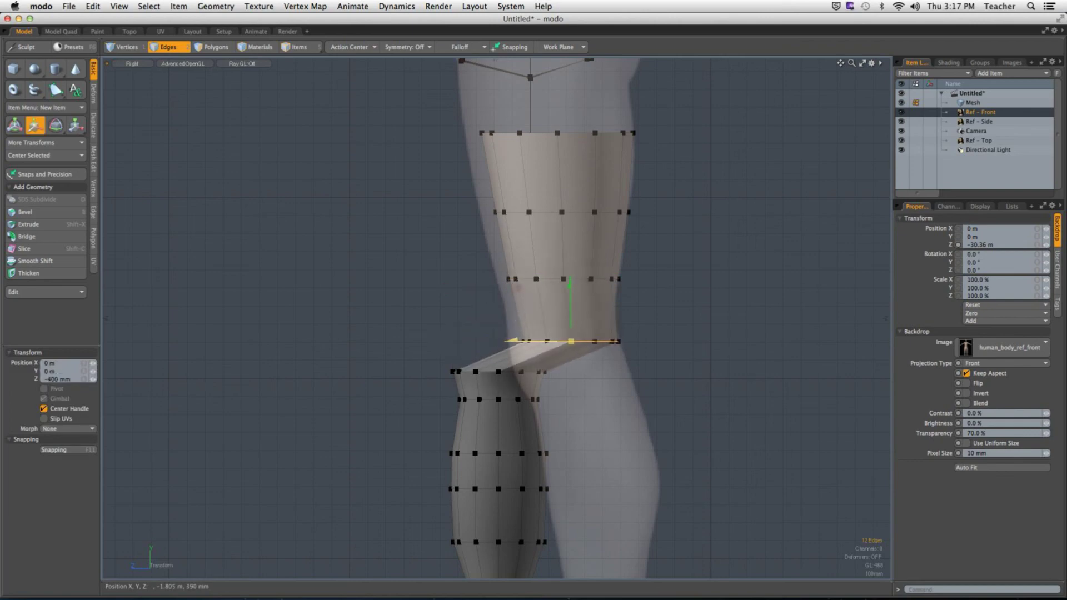
key("space")
Move the edge loop just above the knee and the knee loop below it back in Z onto the side reference.
double_click(516, 372)
key("w")
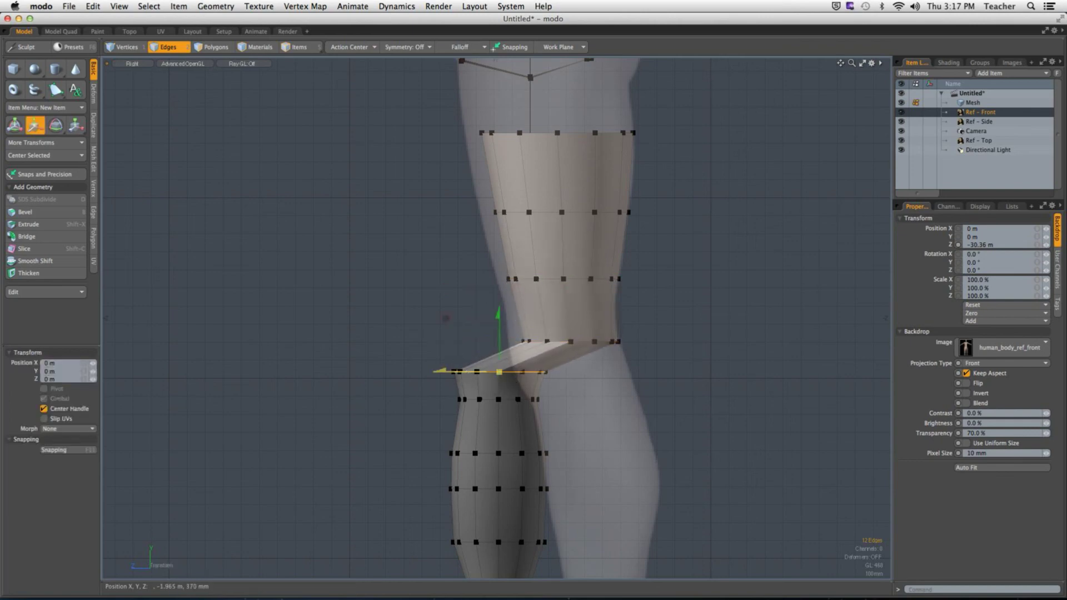
left_click_drag(515, 373, 597, 372)
key("space")
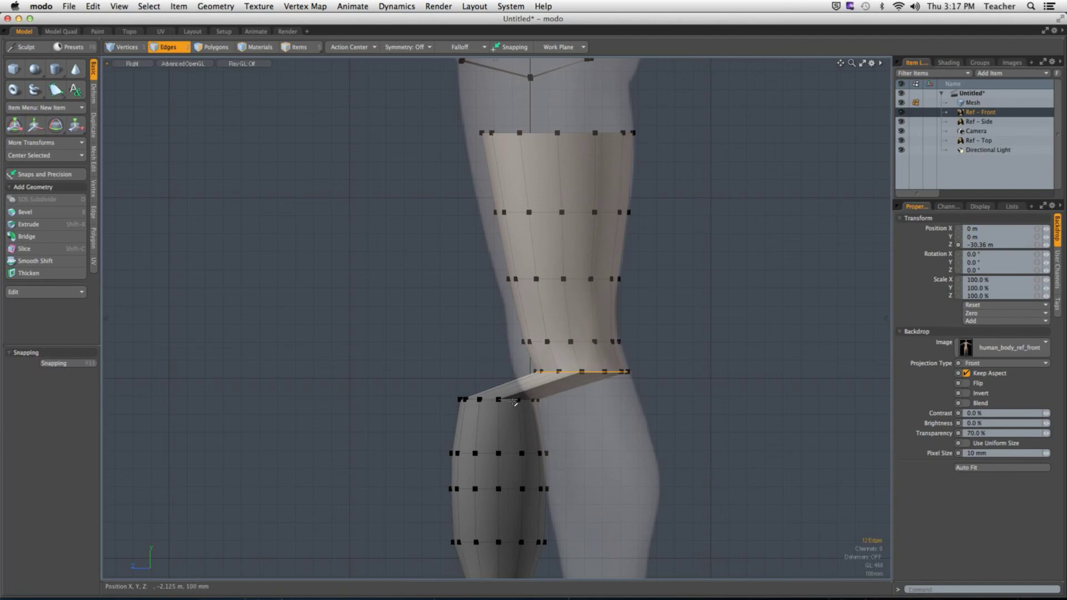
double_click(500, 399)
key("w")
left_click_drag(498, 400, 585, 278)
key("space")
Select the edge loop just below the knee and move it about -610 mm in Z onto the side reference.
double_click(501, 333)
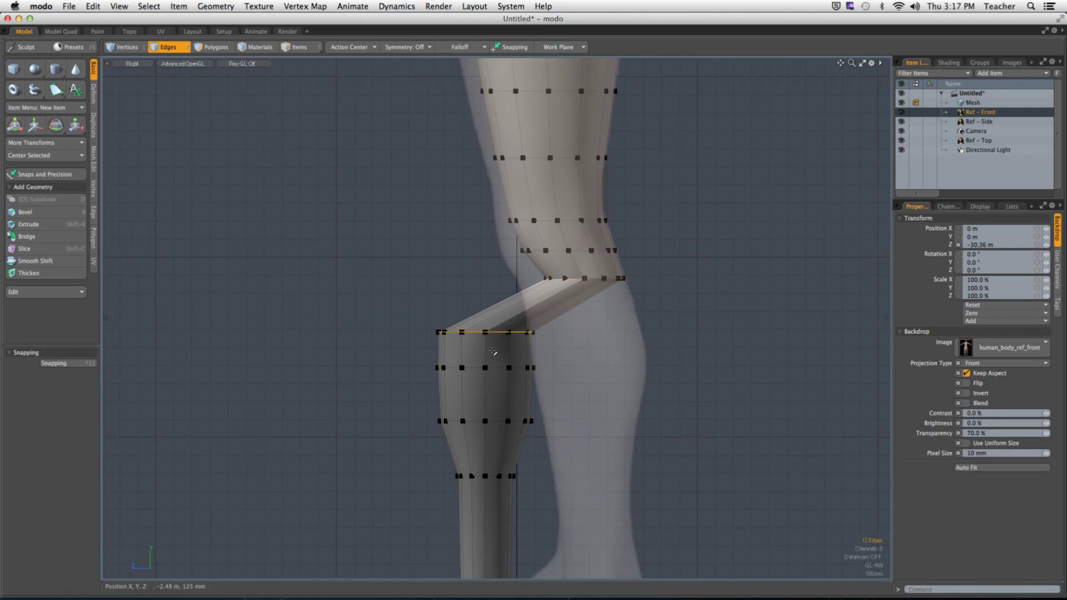
key("w")
left_click_drag(439, 334, 549, 333)
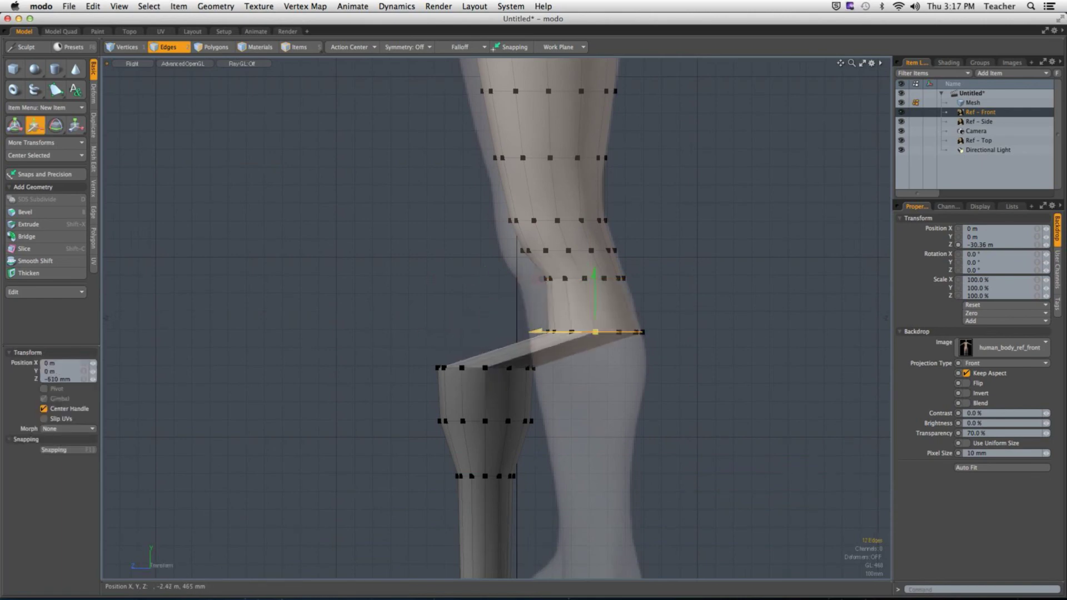
Move the mid-calf edge loop about -600 mm and the loop below it about -580 mm along Z onto the side-view leg.
key("space")
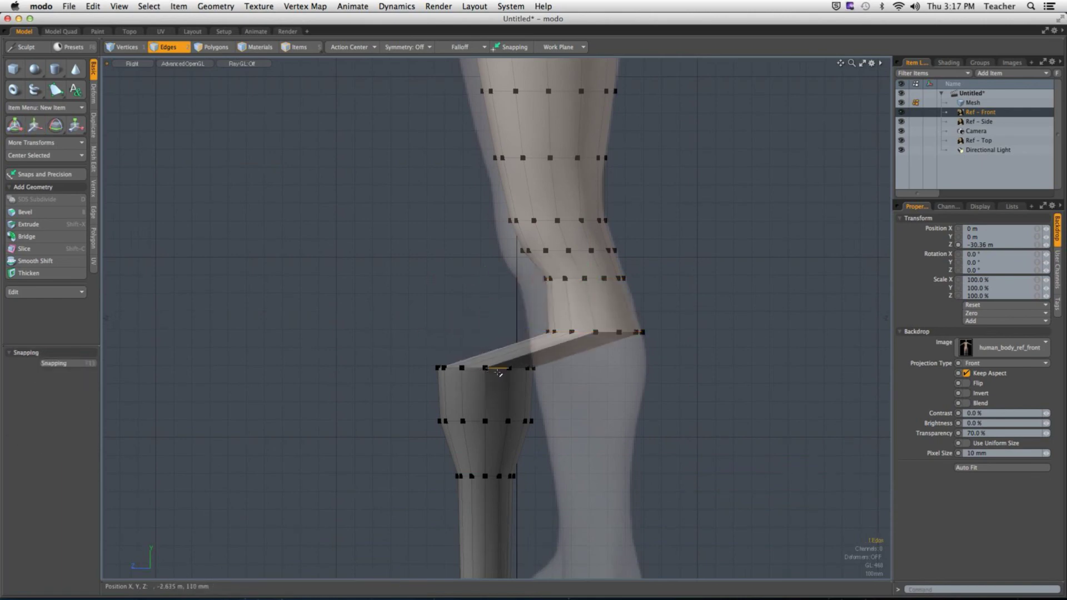
double_click(501, 368)
key("w")
left_click_drag(487, 368, 598, 368)
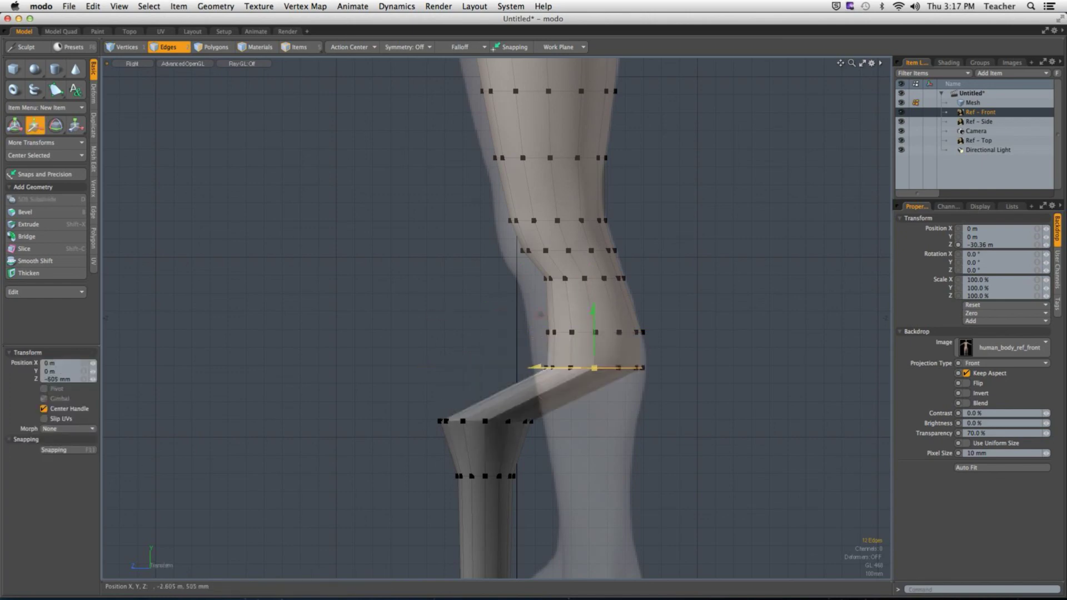
key("space")
double_click(465, 421)
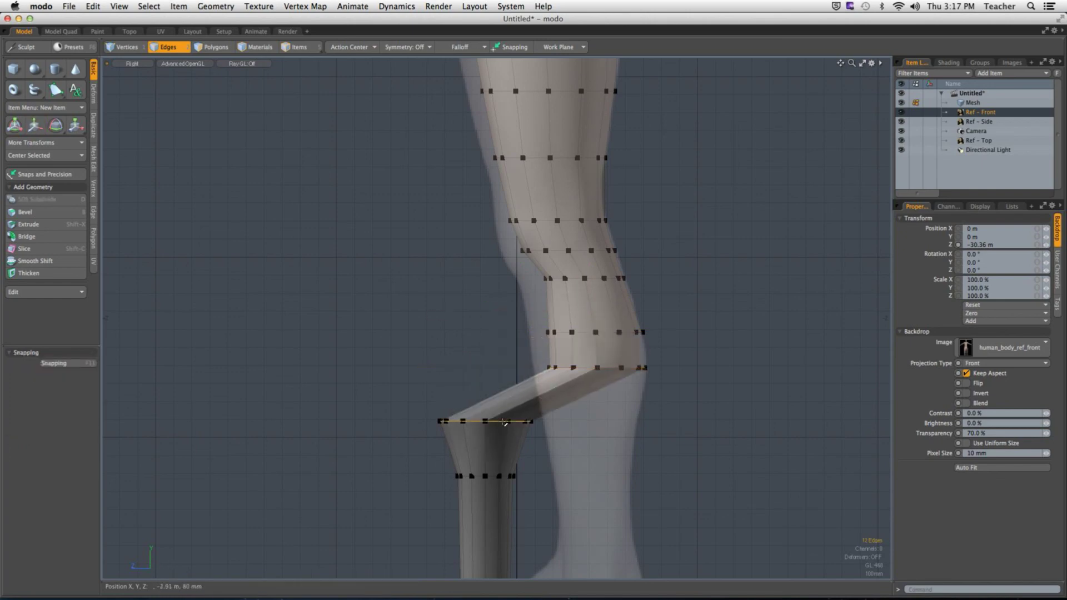
key("w")
left_click_drag(424, 424, 530, 427)
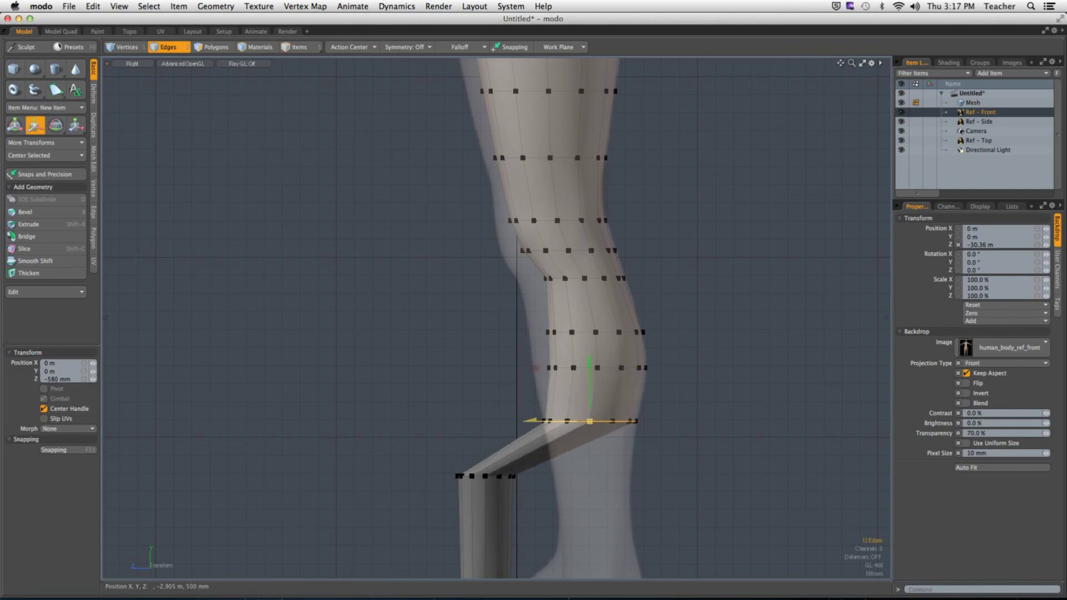
Shift the upper shin edge loop, just below the calf, back along Z onto the side reference leg.
key("space")
double_click(489, 477)
key("w")
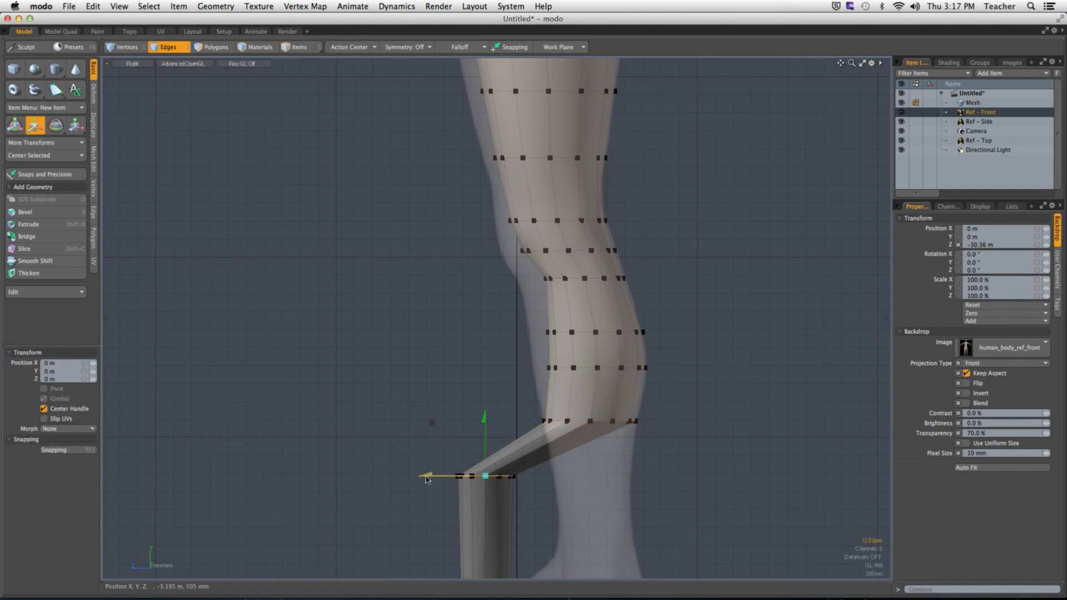
left_click_drag(428, 479, 545, 479)
key("space")
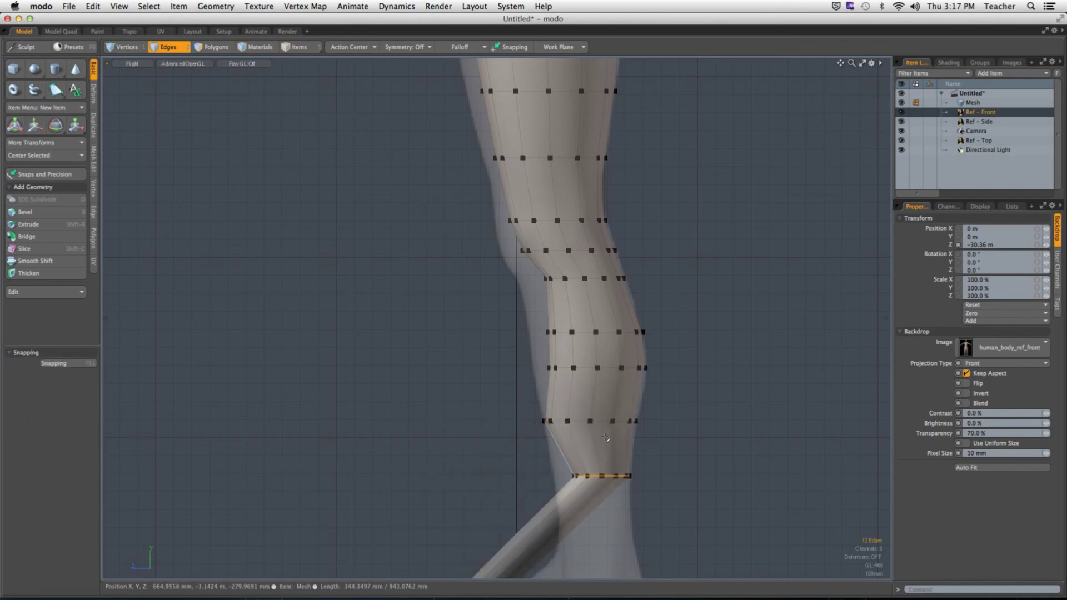
Shift the edge loop just above the ankle back along Z onto the reference leg.
left_click_drag(485, 575, 484, 417, "alt+shift")
double_click(484, 415)
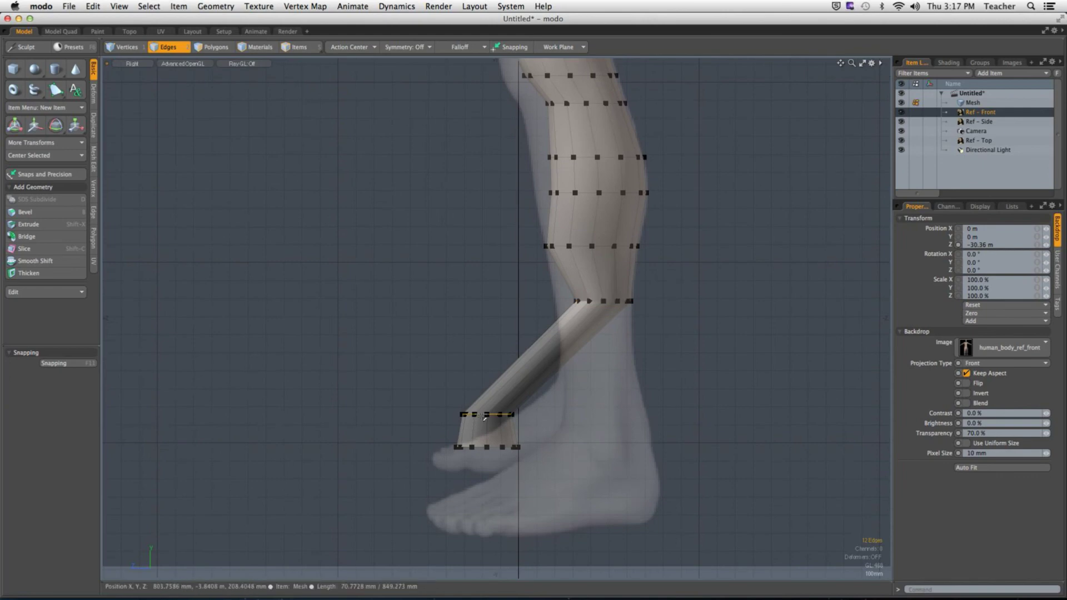
key("w")
left_click_drag(502, 414, 619, 415)
key("space")
Move the lowest edge loop of the leg about -740 mm along Z onto the reference ankle.
right_click_drag(424, 433, 581, 498)
key("w")
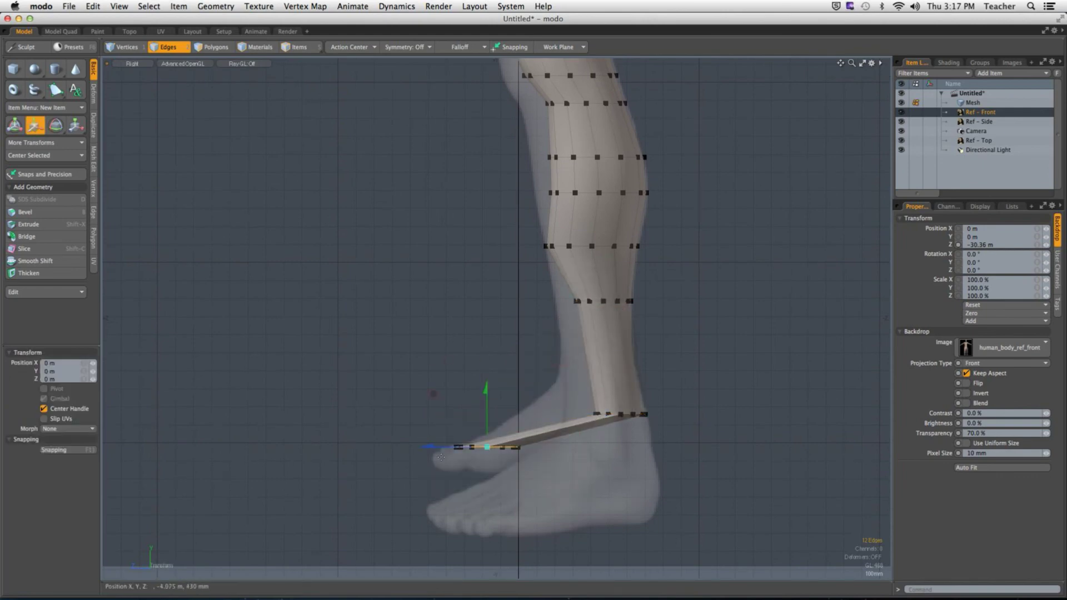
left_click_drag(483, 447, 624, 447)
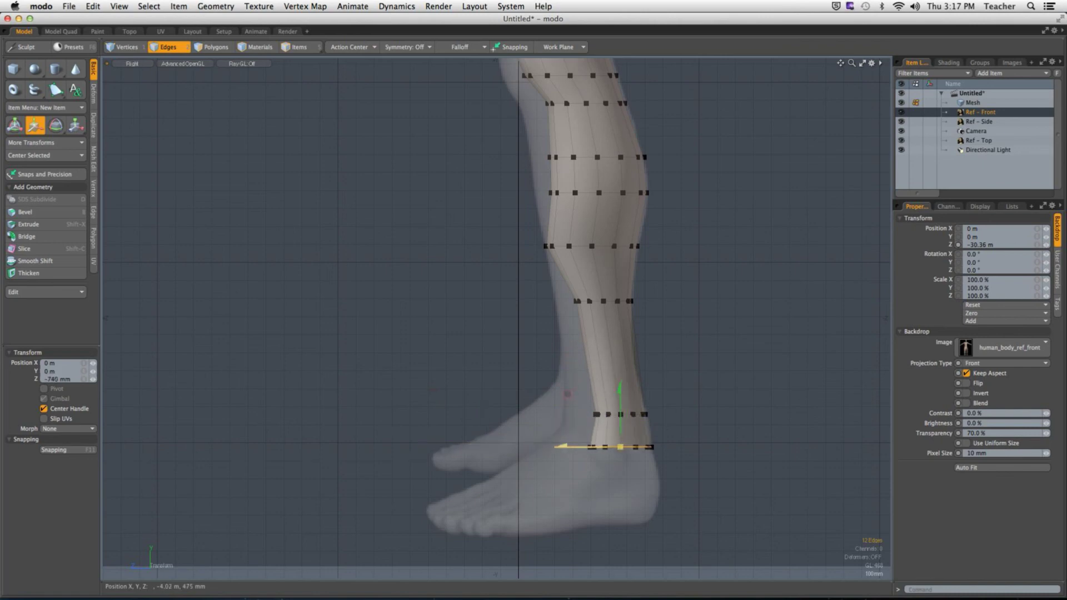
key("space")
Scale the topmost thigh edge loop along Z from its back edge to match the front outline of the reference thigh.
left_click(689, 313)
left_click_drag(690, 312, 616, 350, "alt+shift")
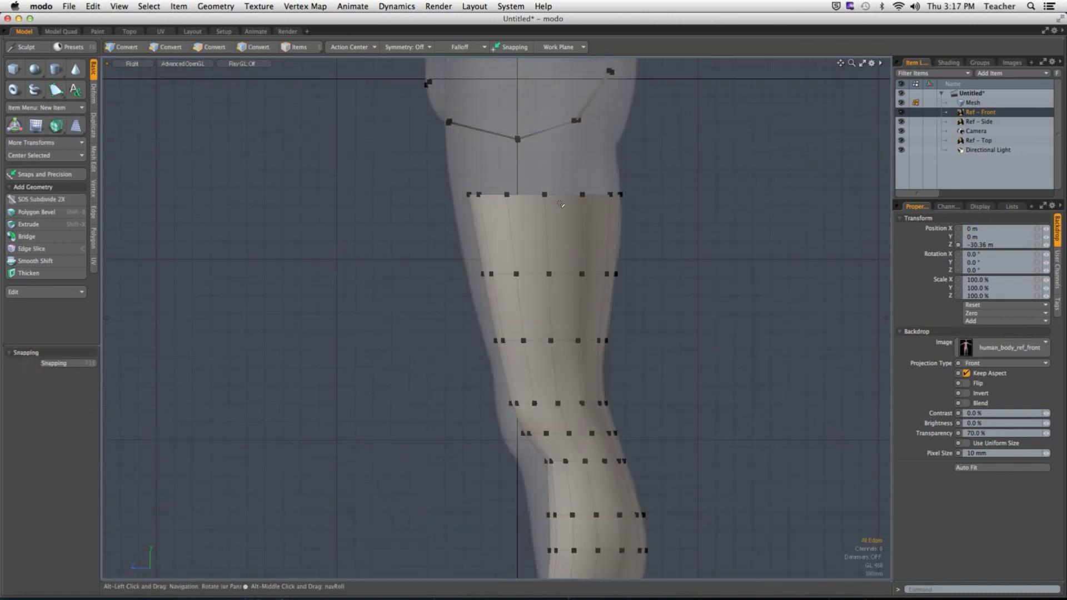
double_click(561, 204)
key("r")
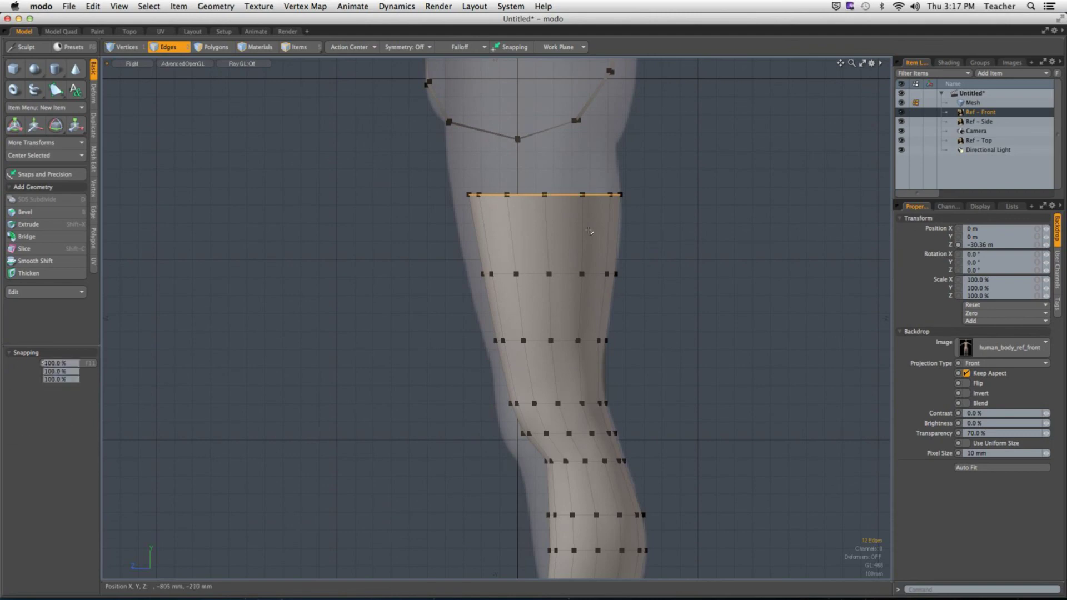
left_click(622, 195)
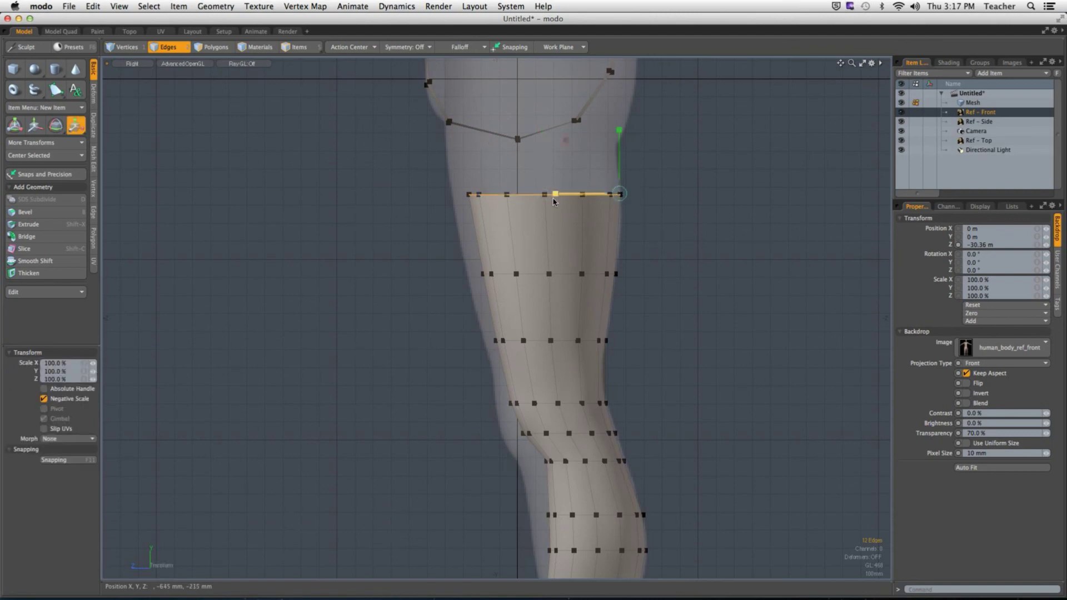
left_click_drag(621, 194, 639, 194)
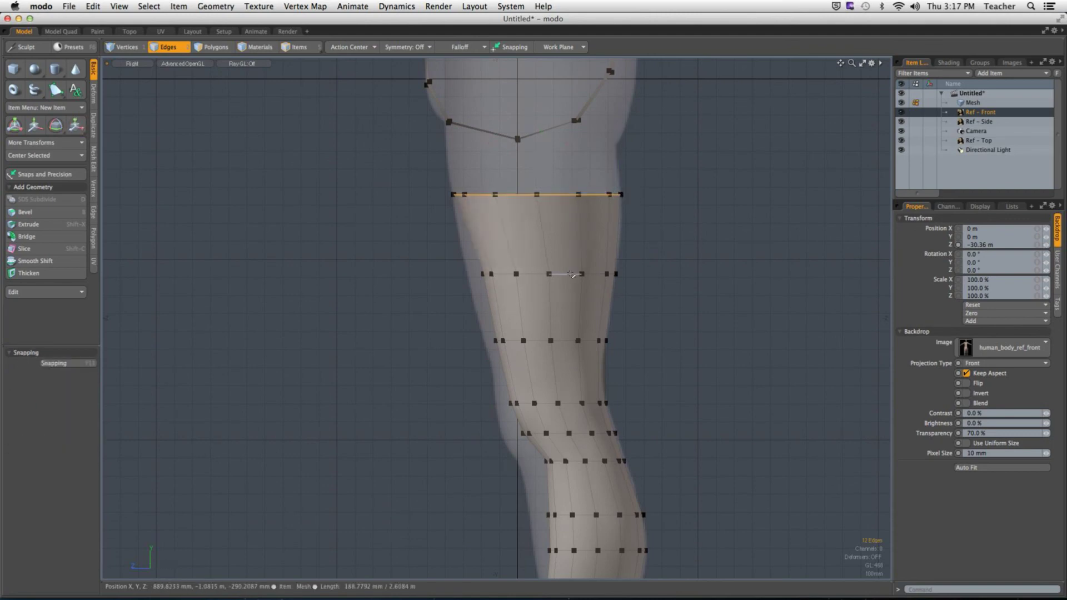
Scale the second thigh edge loop to about 112.5% along Z from its back edge.
double_click(614, 274)
left_click(615, 274)
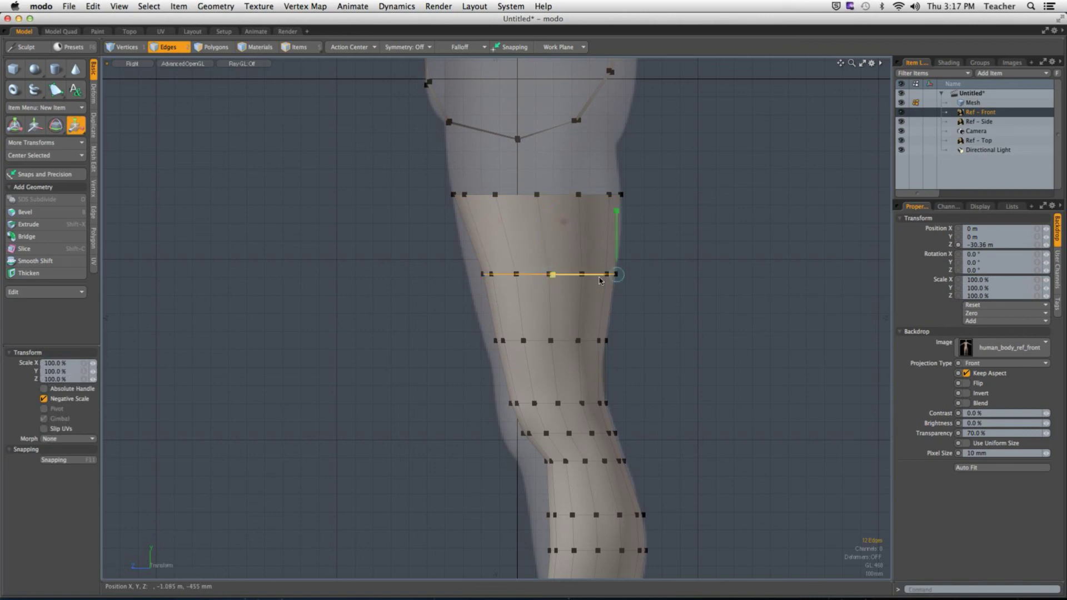
left_click_drag(616, 275, 621, 275)
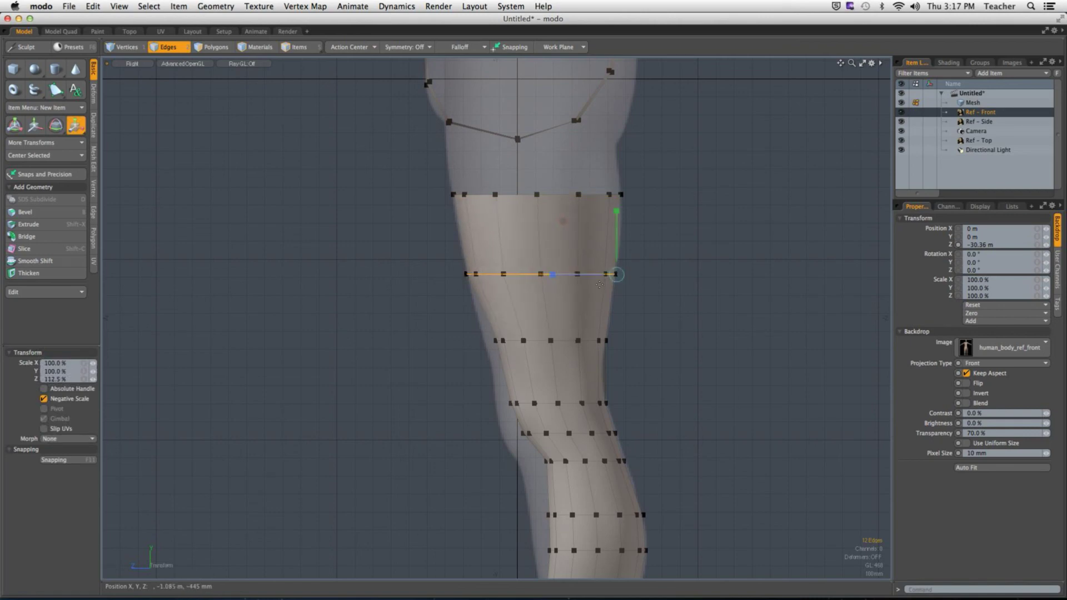
key("q")
Widen the third thigh edge loop along Z from its back edge to fit the reference outline.
double_click(590, 341)
key("r")
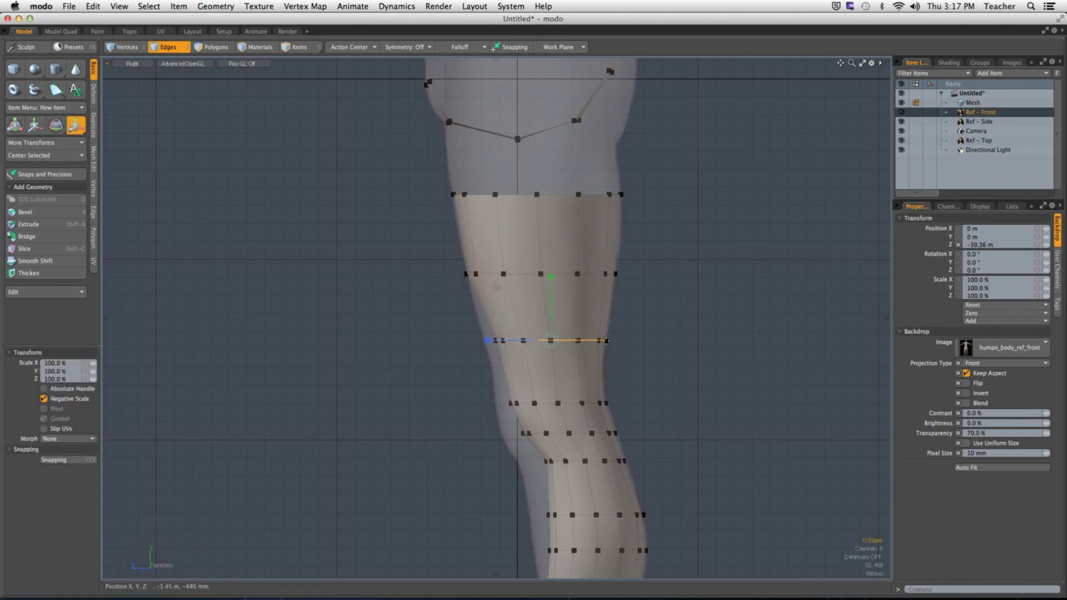
left_click(591, 345)
key("q")
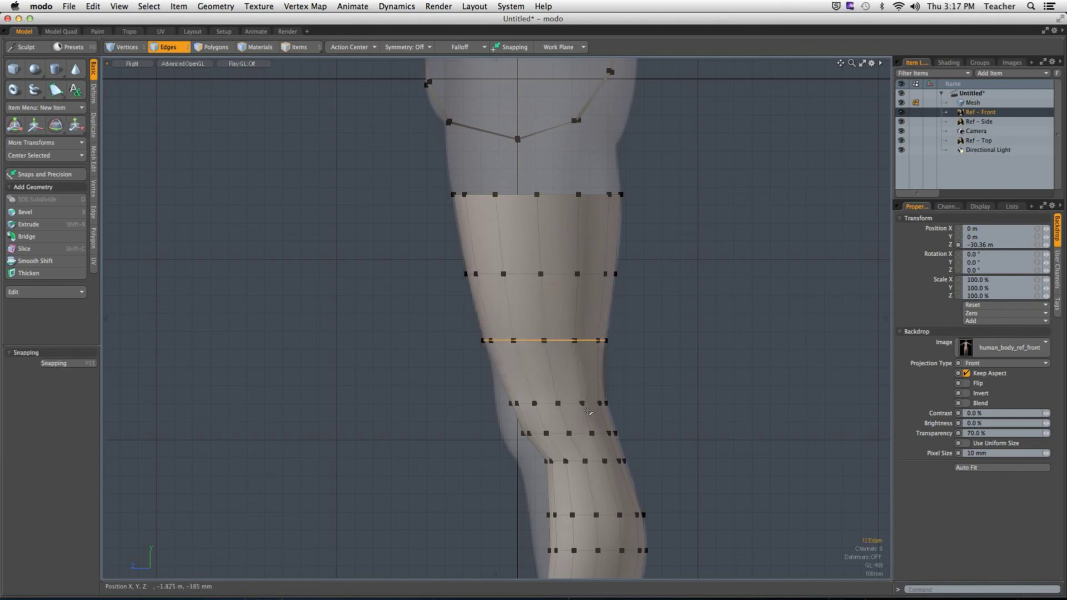
Widen the edge loop just above the knee forward along Z to the front of the reference leg.
double_click(588, 405)
key("r")
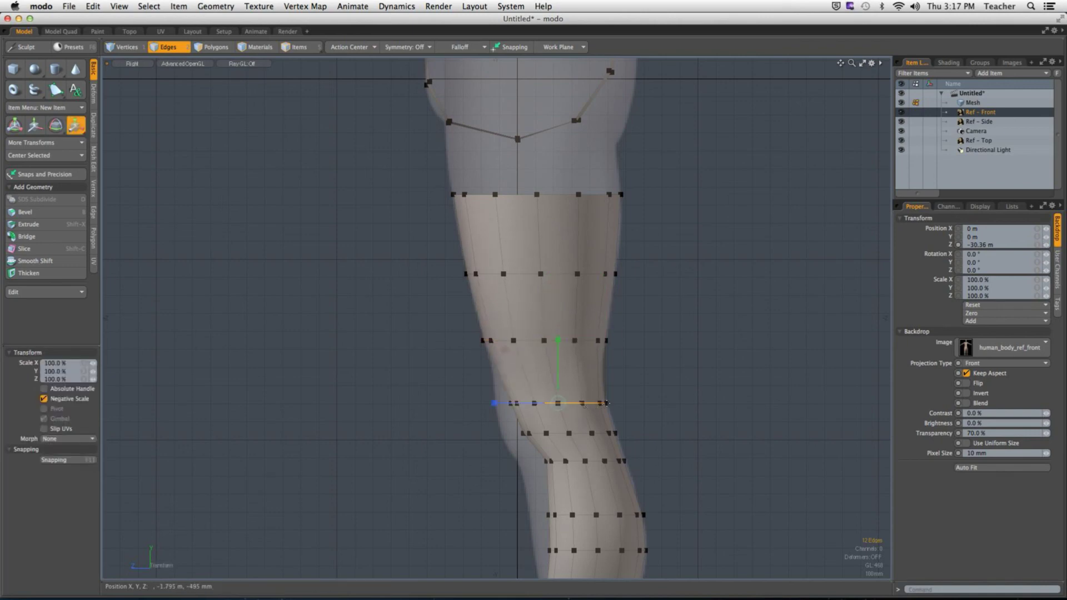
left_click_drag(606, 404, 622, 405)
key("space")
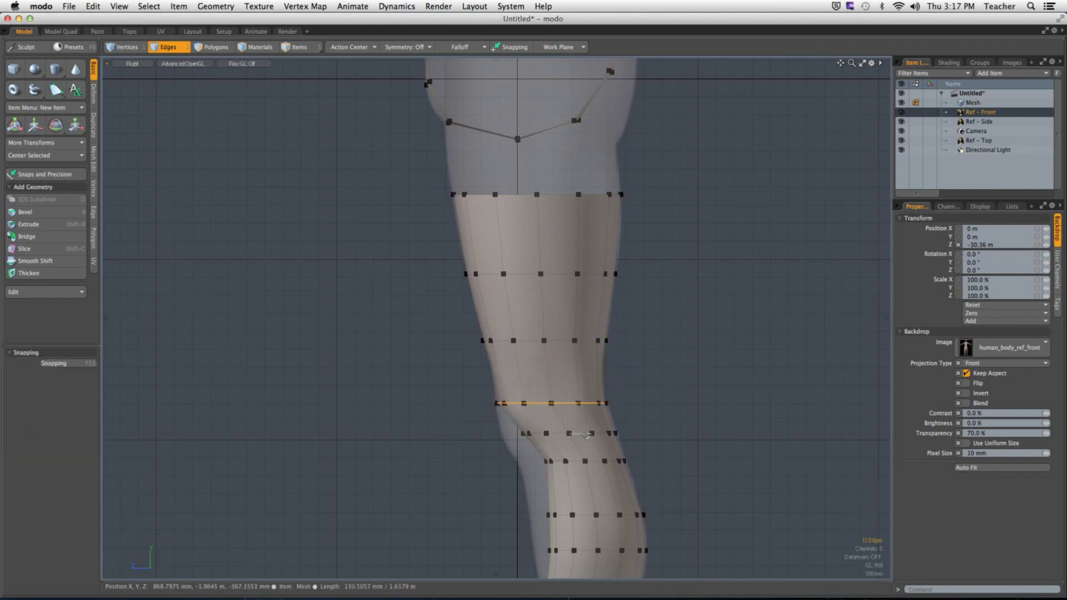
Widen the edge loop at the knee along Z from its back edge to reach the front of the kneecap.
double_click(584, 433)
key("r")
left_click(615, 434)
left_click_drag(615, 434, 615, 463)
key("space")
Widen the edge loop just below the knee along Z from its back edge to match the reference outline.
double_click(615, 462)
key("r")
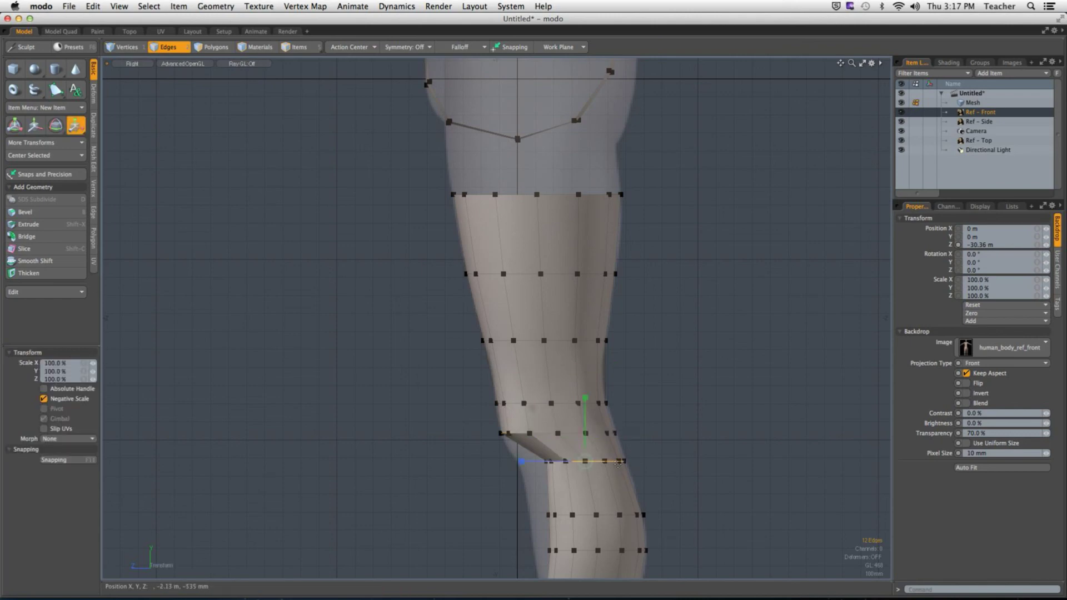
left_click(624, 461)
left_click_drag(623, 462, 634, 397)
key("space")
Scale the upper calf edge loop to about 121.5% along Z from its back edge.
left_click(639, 489)
double_click(603, 423)
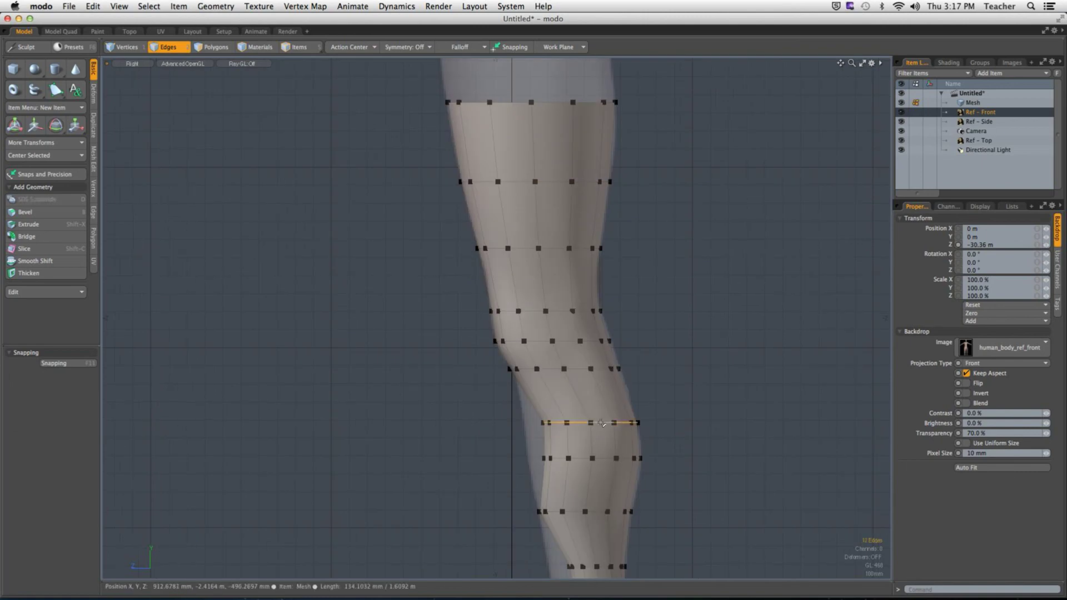
key("r")
left_click(639, 423)
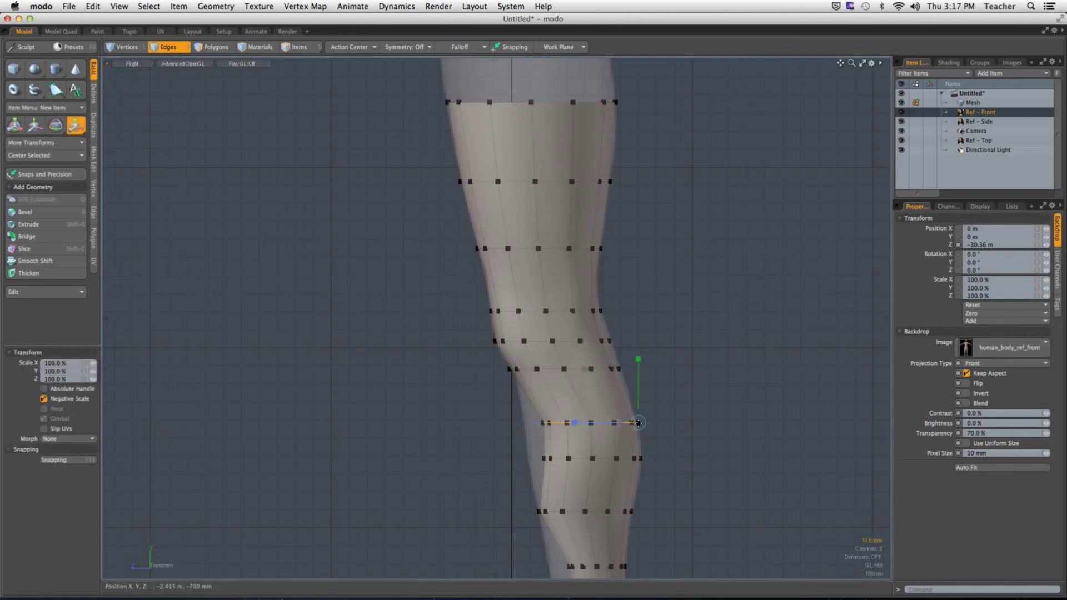
left_click_drag(639, 422, 611, 424)
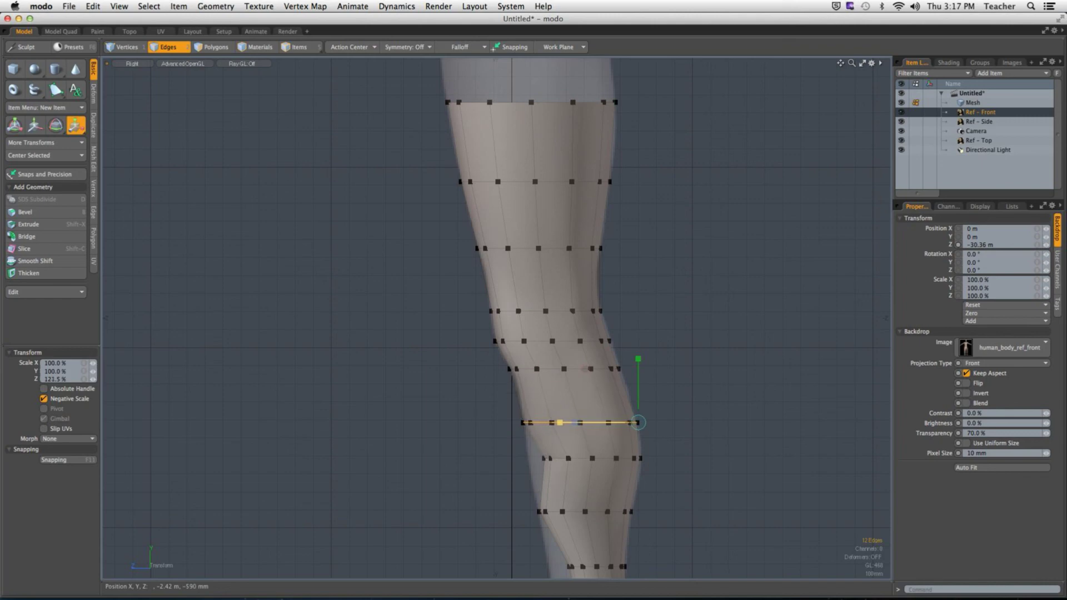
key("space")
Widen the mid-calf edge loop along Z from its back edge to reach the front of the shin.
double_click(628, 460)
key("r")
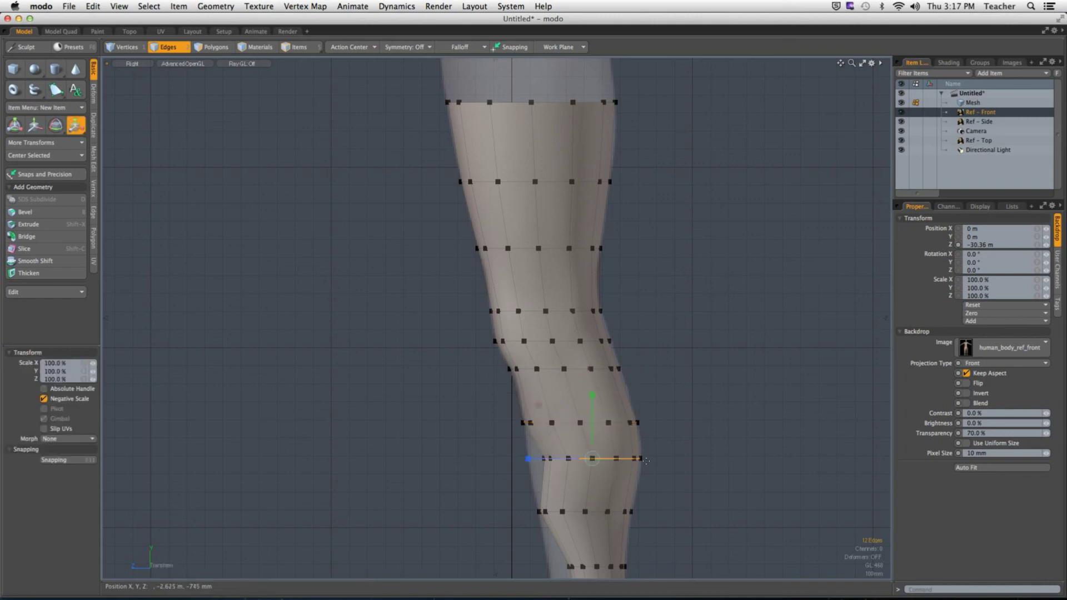
left_click(641, 459)
left_click_drag(641, 459, 627, 464)
key("space")
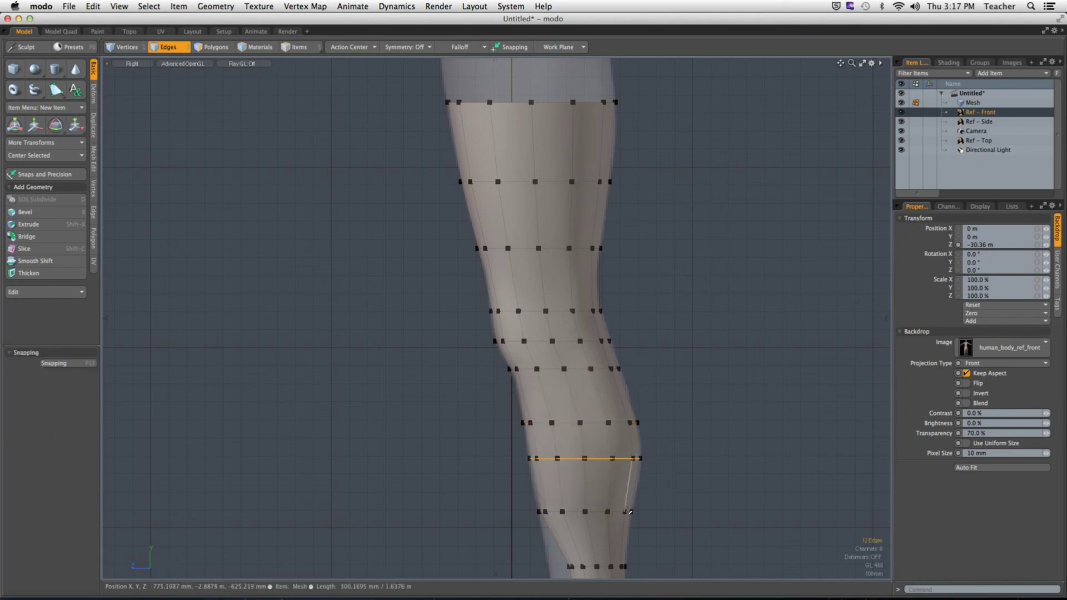
Widen the lower calf edge loop slightly along Z from its back edge to fit the reference shin.
double_click(629, 512)
key("r")
left_click(631, 512)
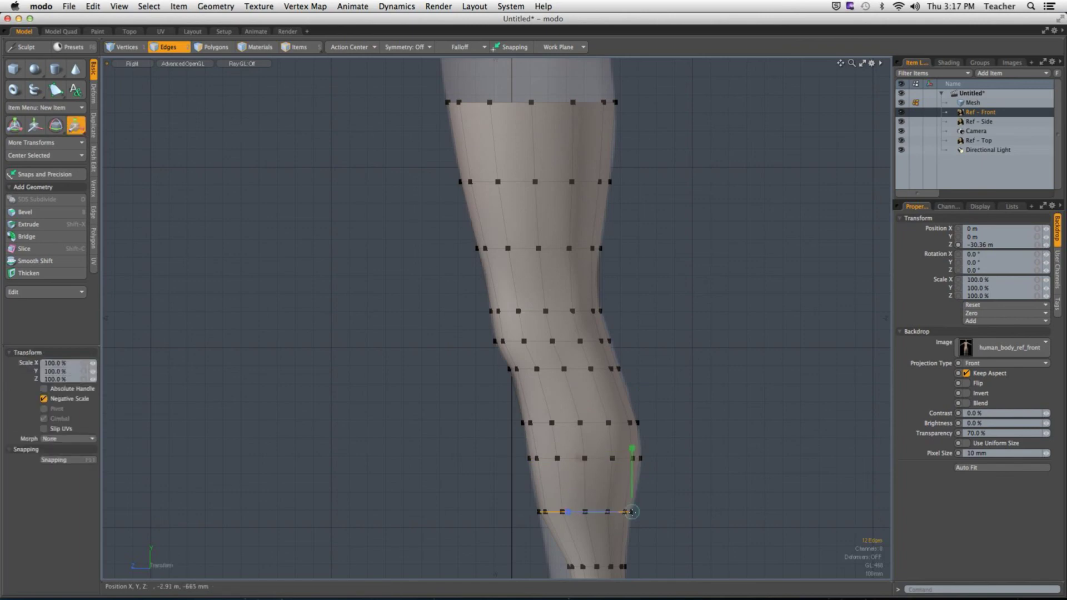
left_click_drag(631, 512, 669, 371)
key("space")
Scale the upper shin edge loop below the calf to about 133% along Z from its back edge.
double_click(621, 411)
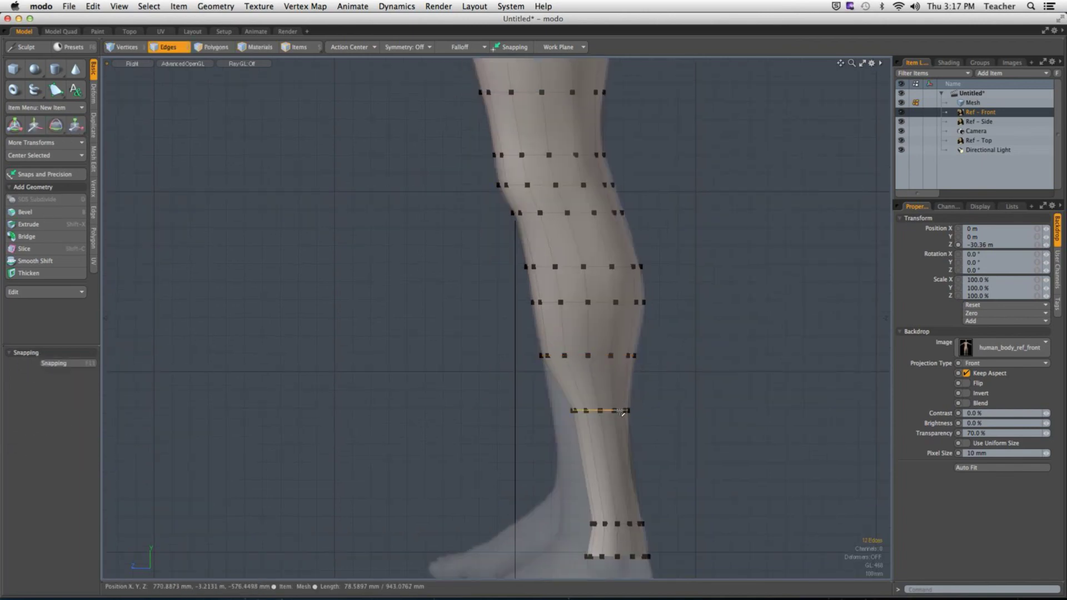
key("r")
left_click(629, 411)
mouse_move(630, 411)
left_mouse_down()
mouse_move(605, 420)
mouse_move(614, 420)
left_mouse_up()
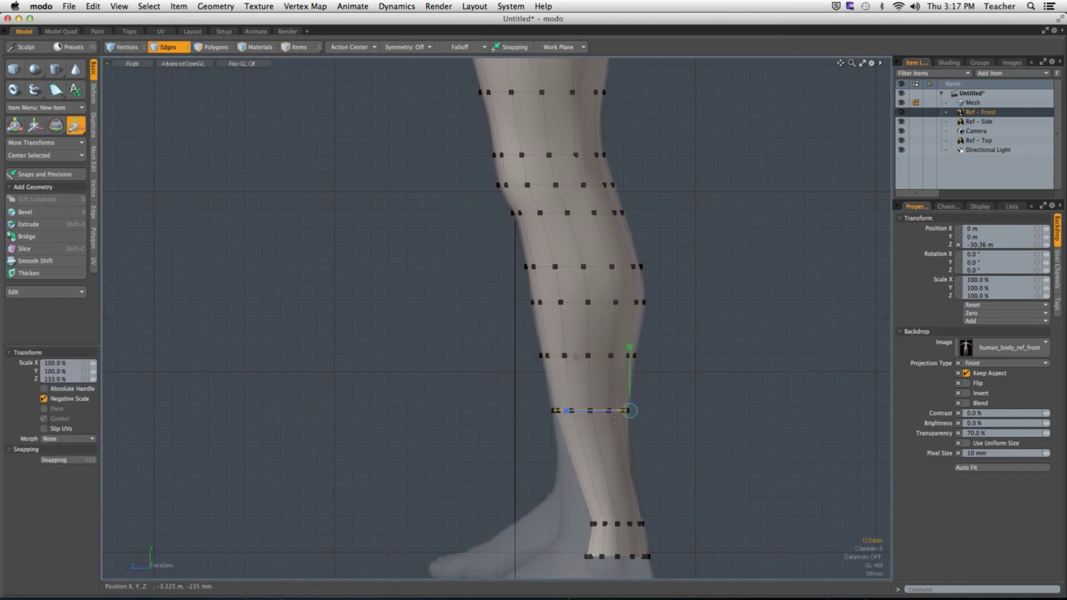
key("space")
Scale the edge loop just above the ankle to about 160% along Z from its back edge.
double_click(628, 524)
key("r")
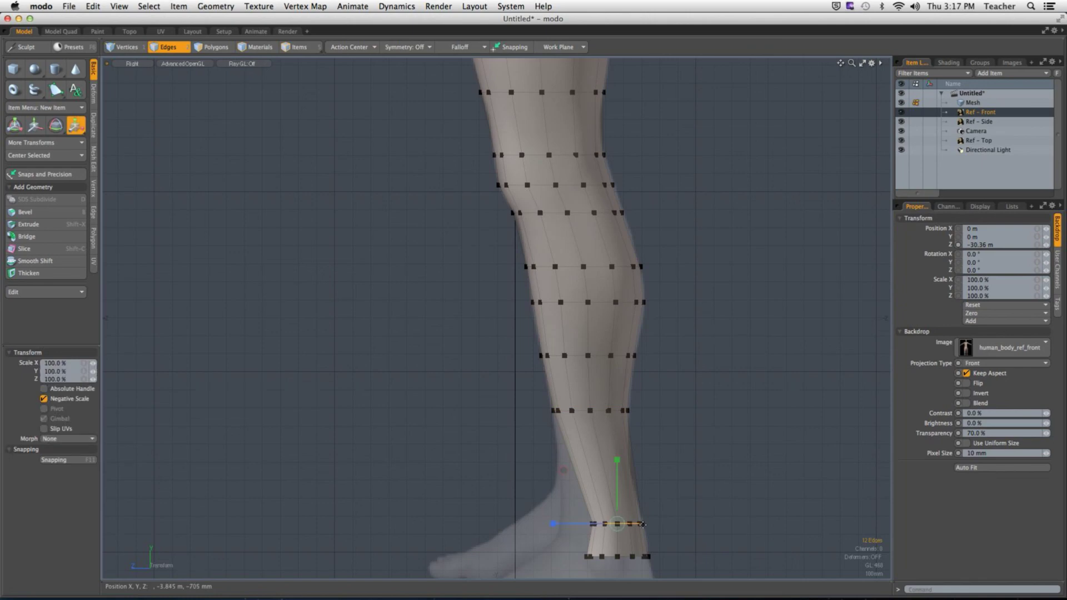
left_click(643, 524)
left_click(645, 523)
left_click_drag(643, 524, 533, 525)
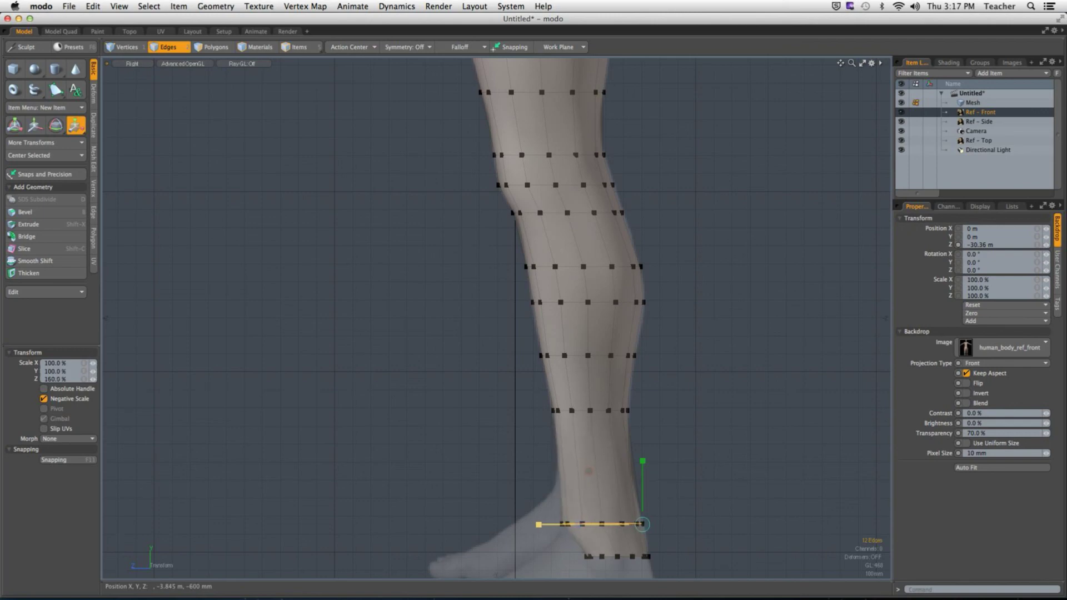
key("super+z")
key("space")
Widen the lowest ankle edge loop along Z from its back edge to meet the front of the reference ankle.
double_click(674, 574)
key("r")
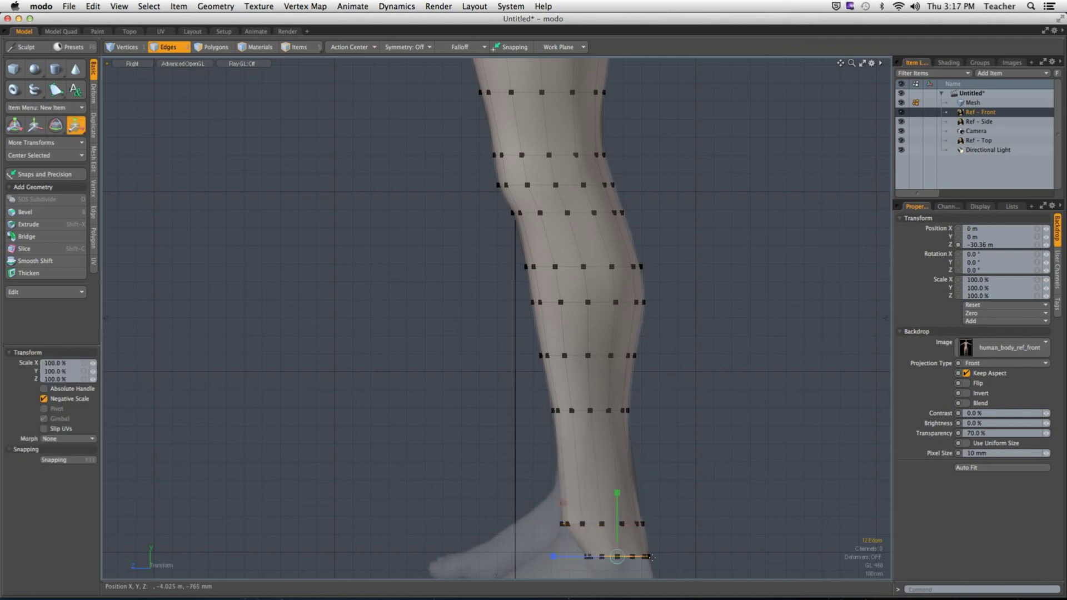
left_click_drag(648, 557, 534, 556)
key("space")
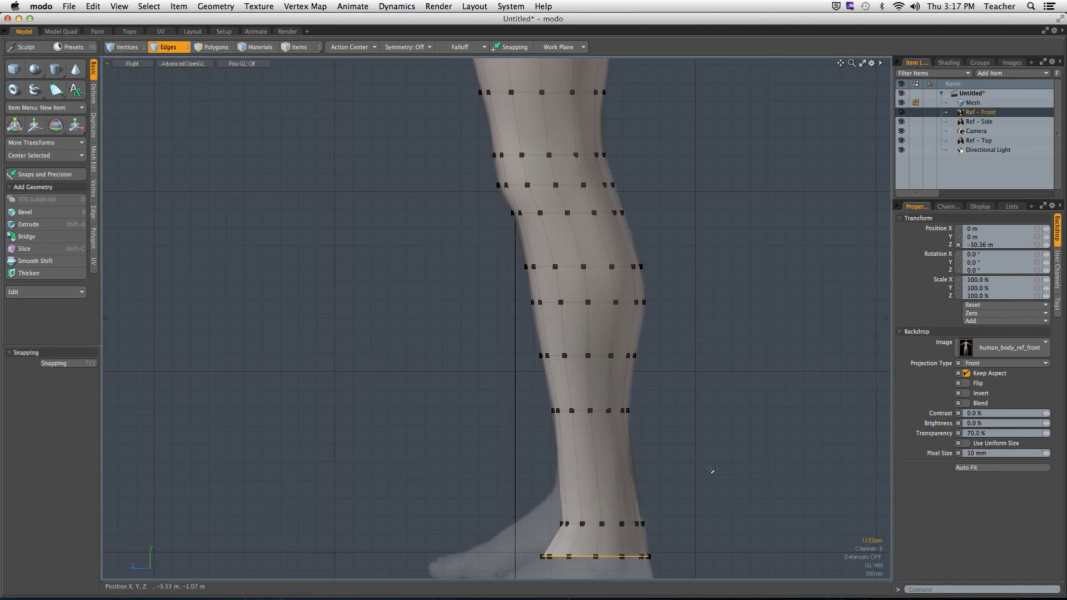
Clear the edge selection and show the whole body mesh in an angled Perspective view with polygon selection active.
left_click(708, 469)
key("a")
key("ctrl+space")
left_click(803, 258)
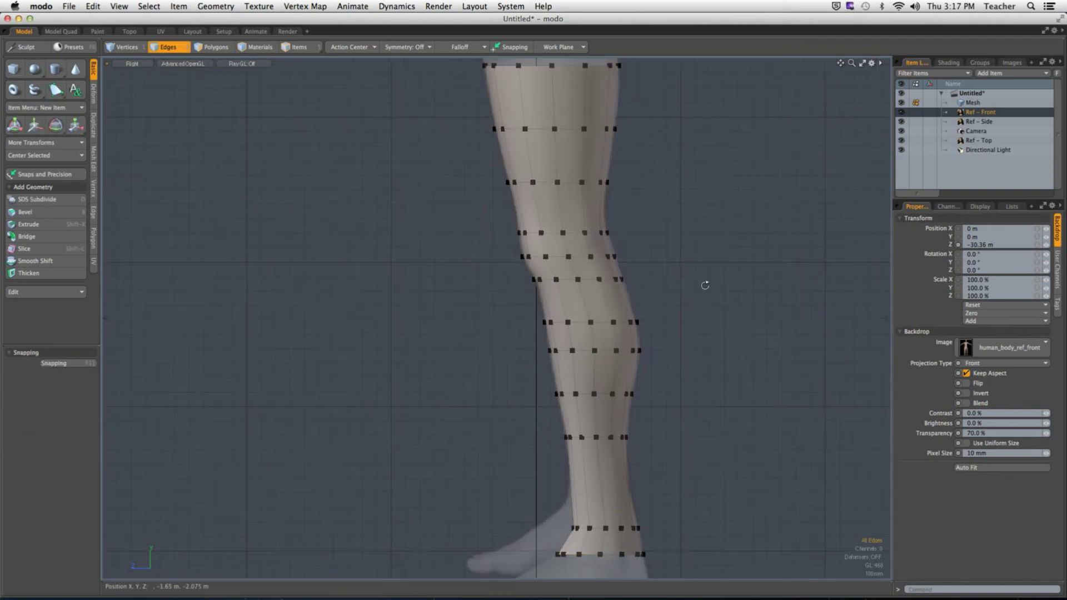
key("2")
left_click_drag(718, 324, 576, 371, "alt")
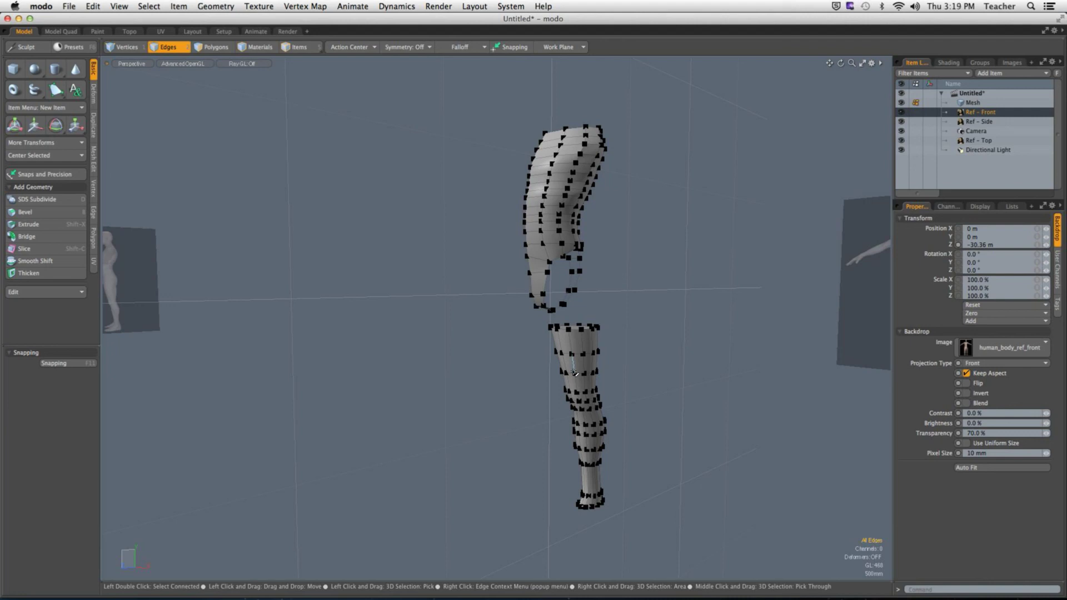
key("3")
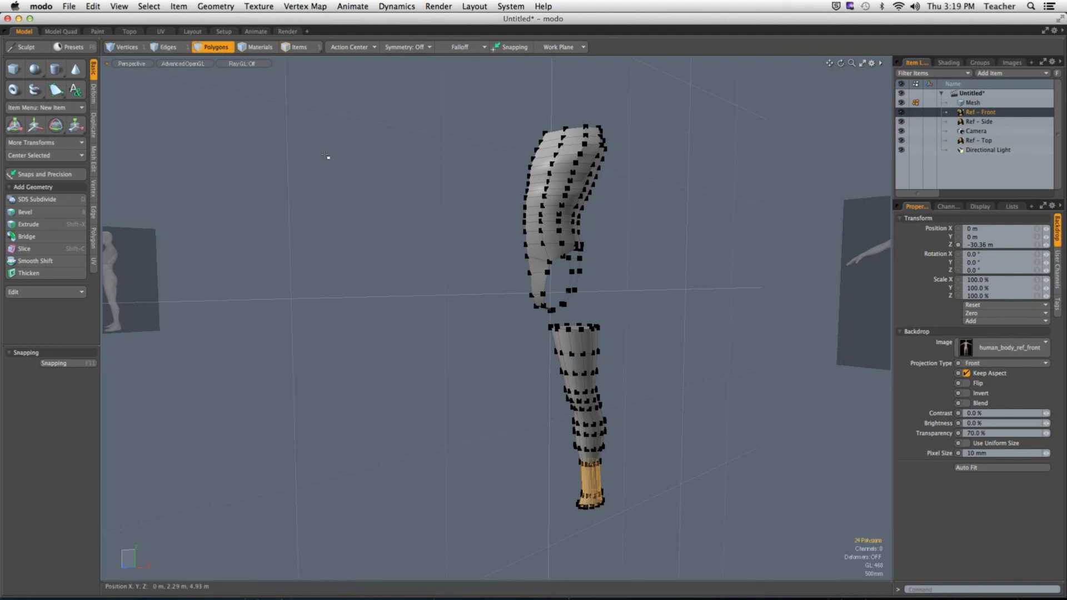
Delete the polygon capping the ankle end of the leg so its bottom is left open.
left_click_drag(576, 372, 488, 364, "alt")
left_click(487, 365)
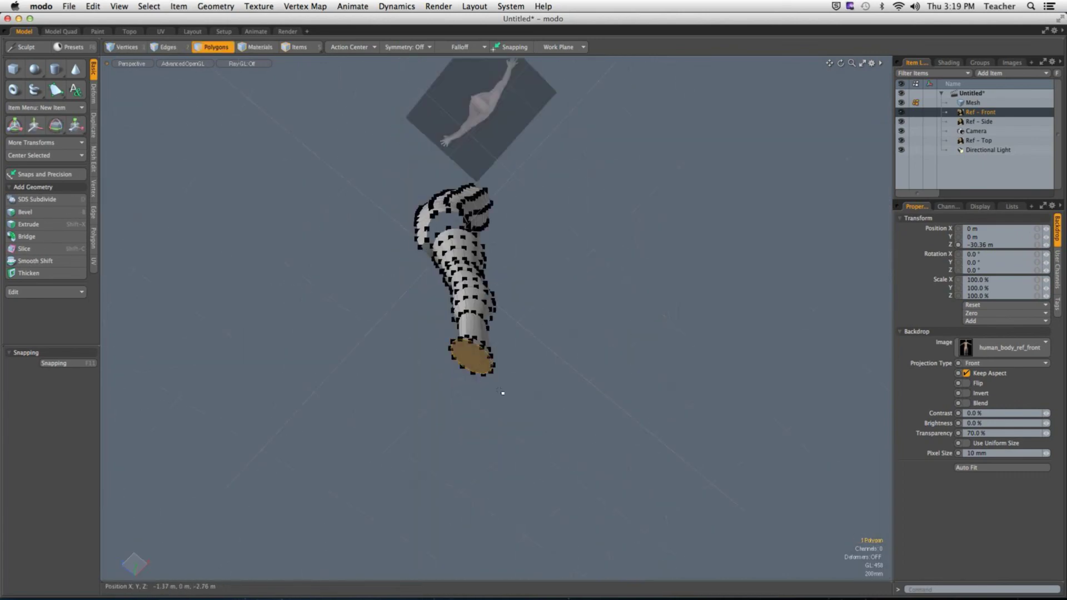
left_click(501, 391)
Bridge the border edge loop of the torso's hip opening to the border edge loop at the top of the leg.
left_click_drag(529, 245, 497, 296, "ctrl+alt")
key("2")
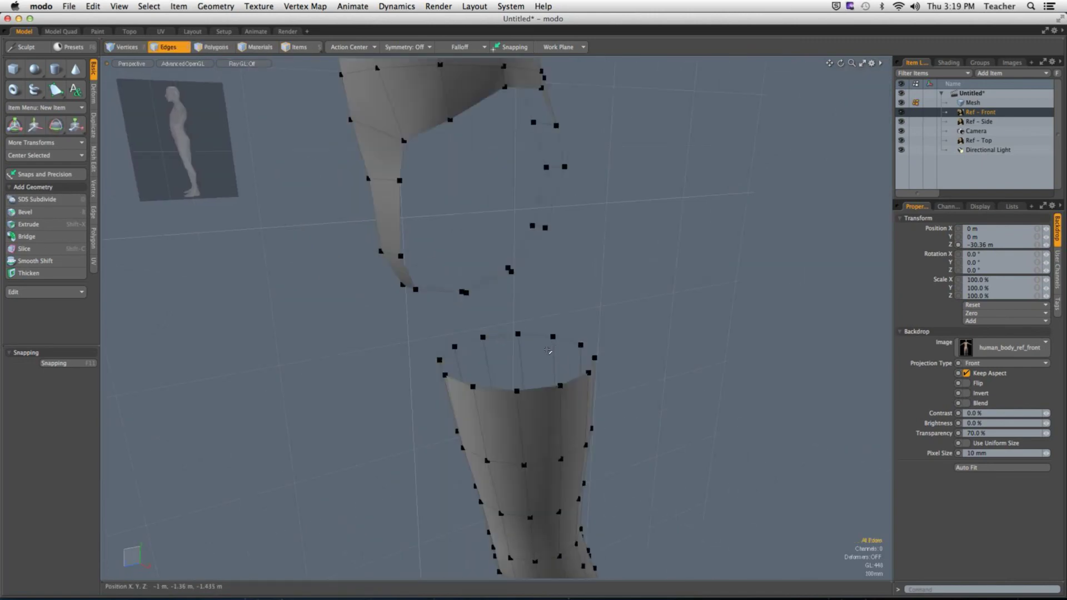
double_click(488, 281)
left_click_drag(488, 281, 561, 289, "alt")
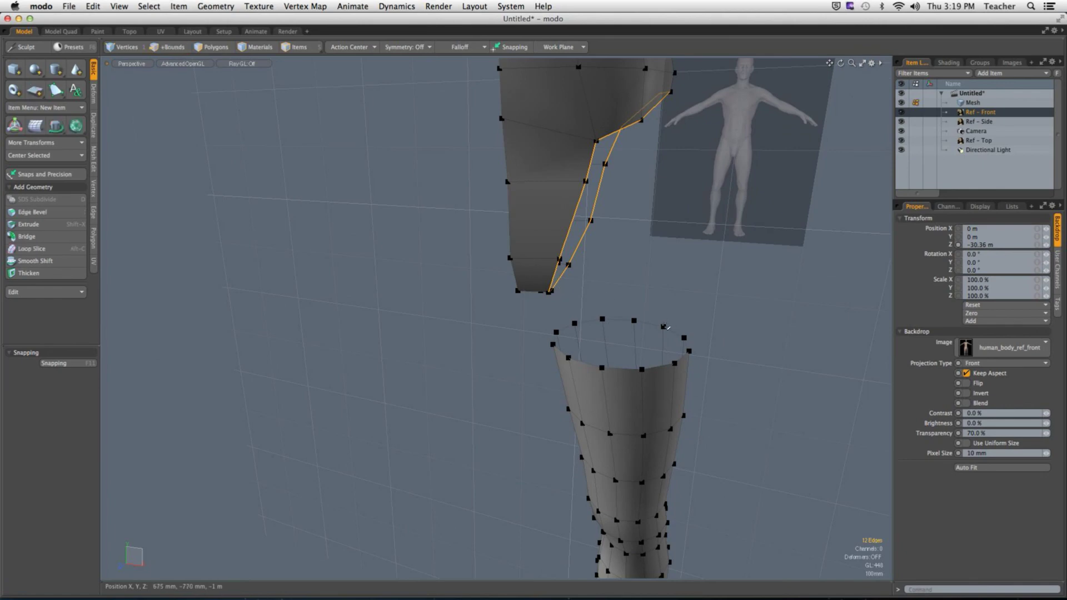
double_click(634, 320, "shift")
left_click_drag(635, 321, 718, 321, "alt")
left_click(26, 236)
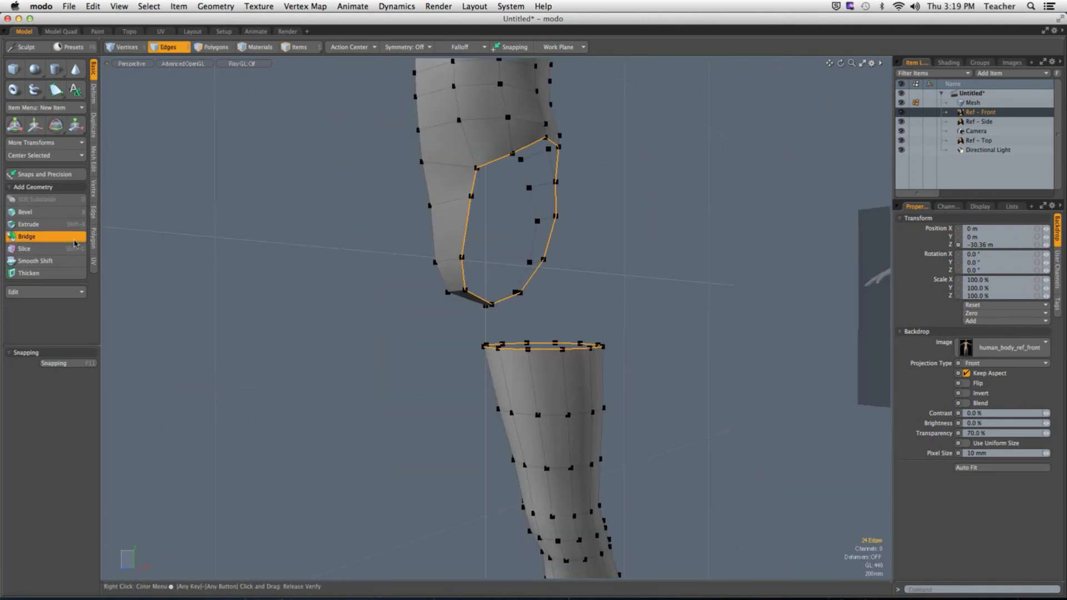
left_click(474, 333)
left_click_drag(475, 332, 476, 338, "alt")
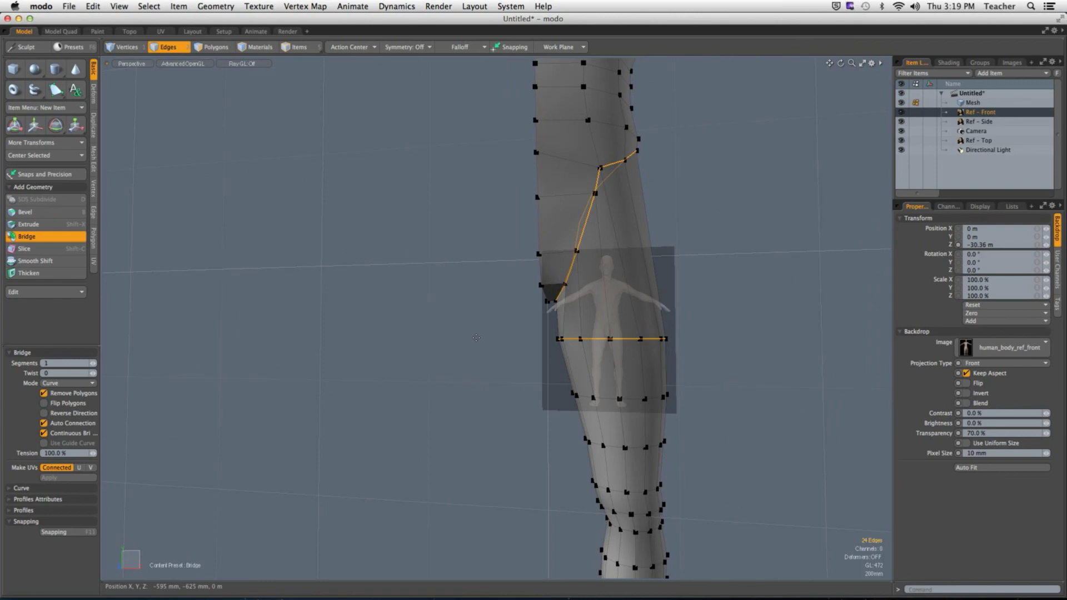
Set the hip-to-leg bridge to 3 segments and finish the Bridge with its edge selection cleared.
key("ctrl")
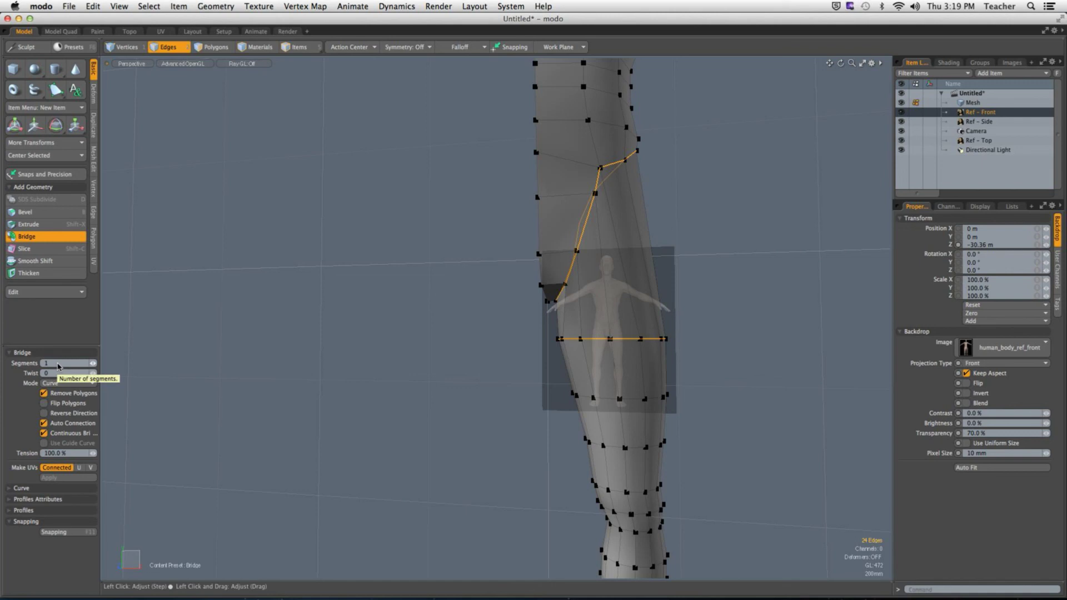
key("ctrl")
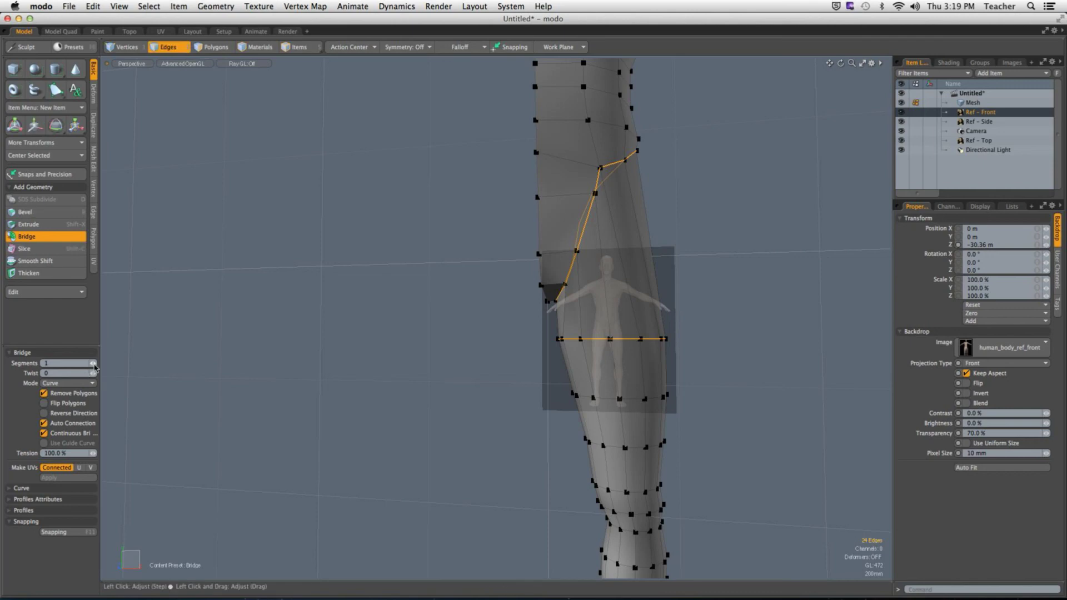
left_click_drag(92, 365, 113, 373)
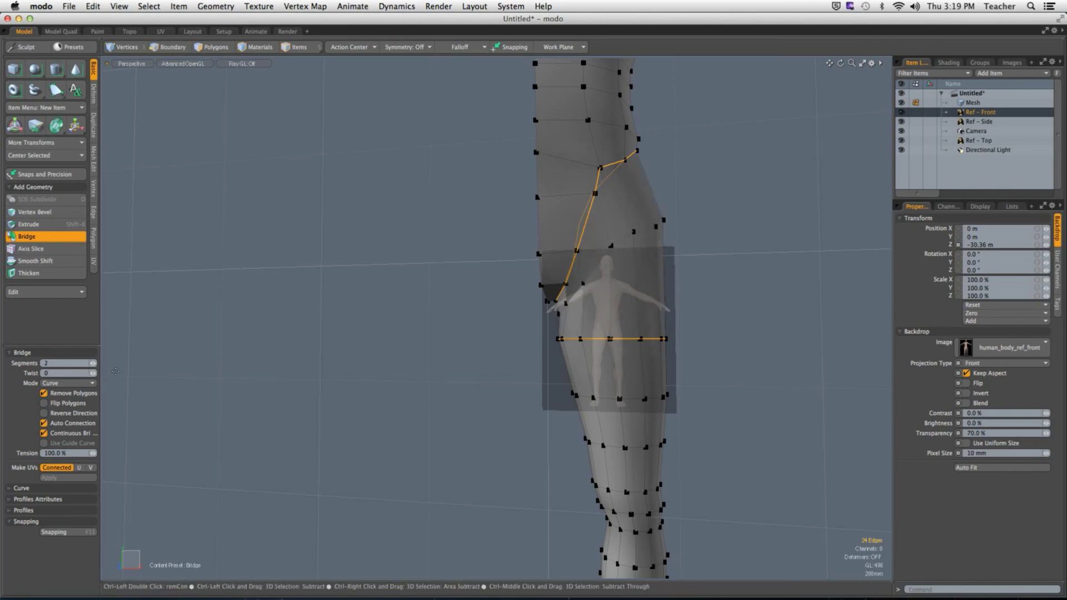
left_click_drag(344, 384, 467, 383, "alt")
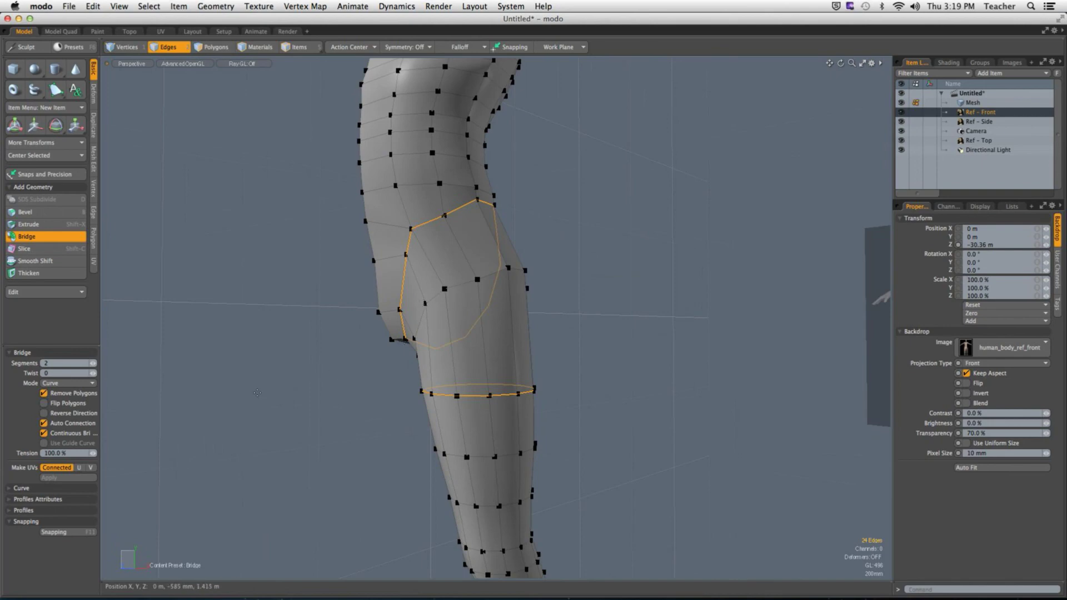
left_click_drag(257, 393, 294, 367)
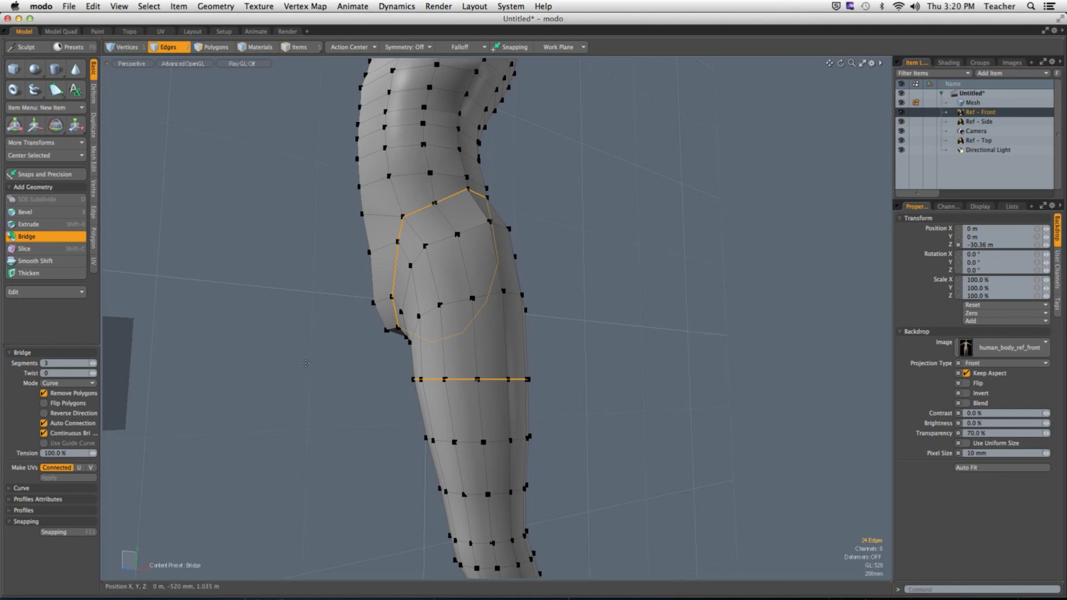
left_click_drag(305, 363, 291, 364)
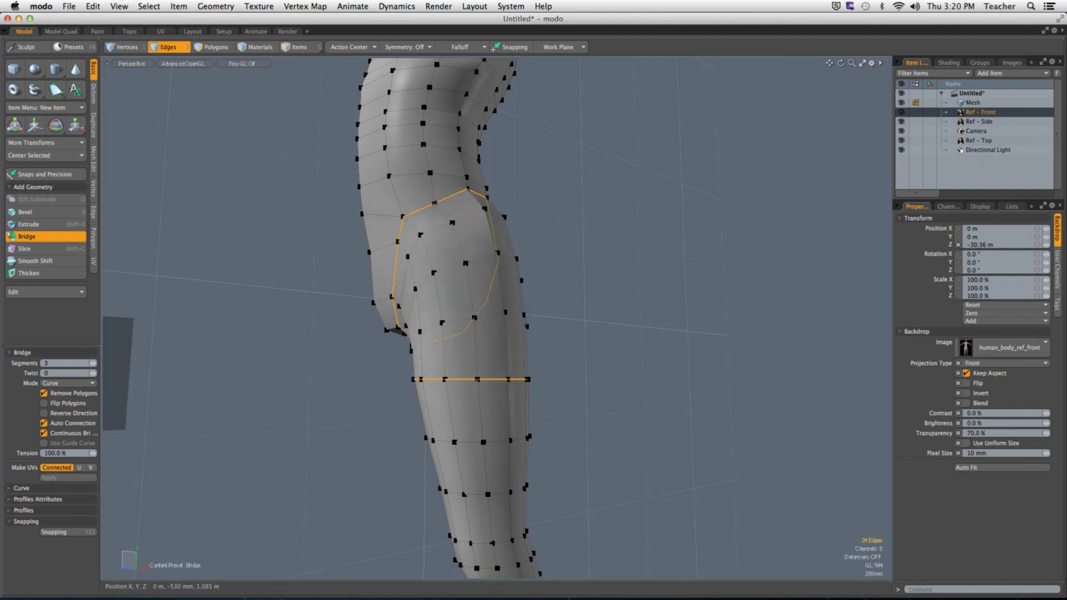
left_click_drag(67, 363, 83, 363)
left_click_drag(83, 363, 71, 363)
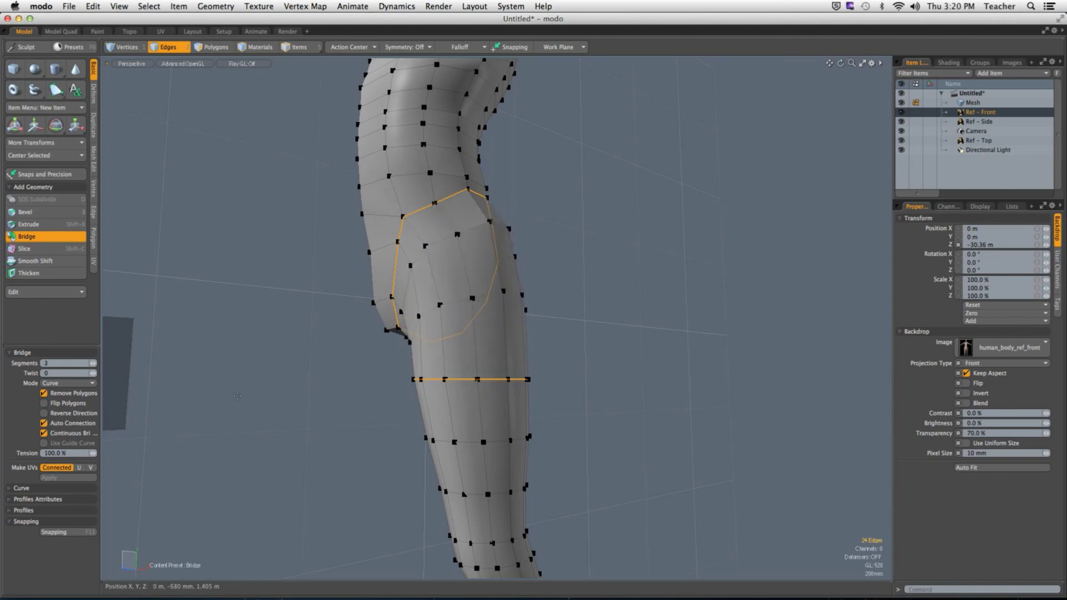
left_click_drag(263, 386, 374, 398, "alt")
key("space")
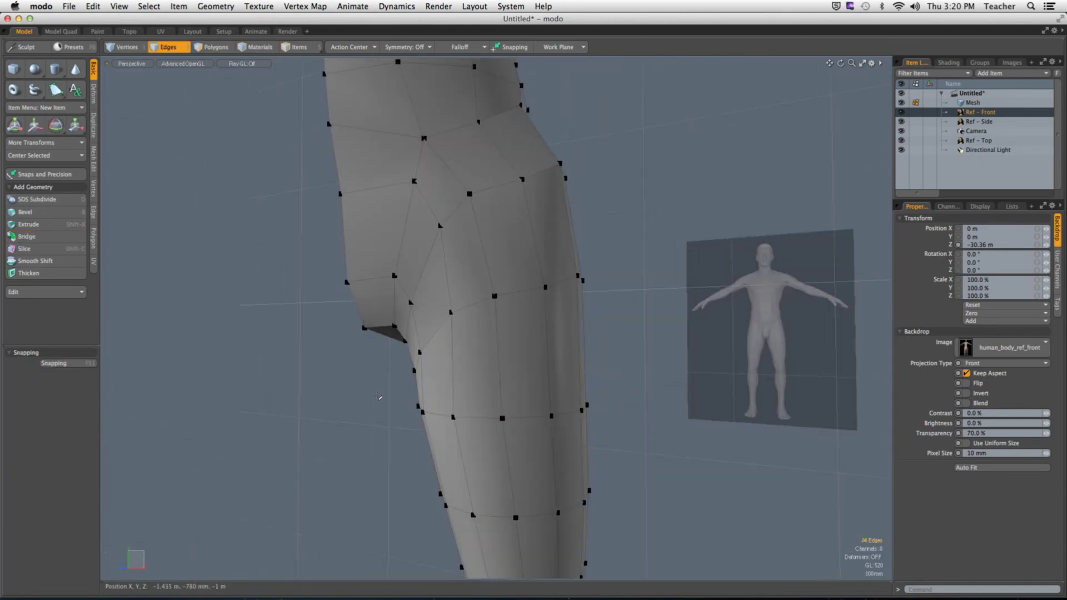
Select the upper edge loop of the new hip bridge and scale it to 105.5% along Z to follow the side reference.
key("ctrl+space")
left_click(552, 492)
key("2")
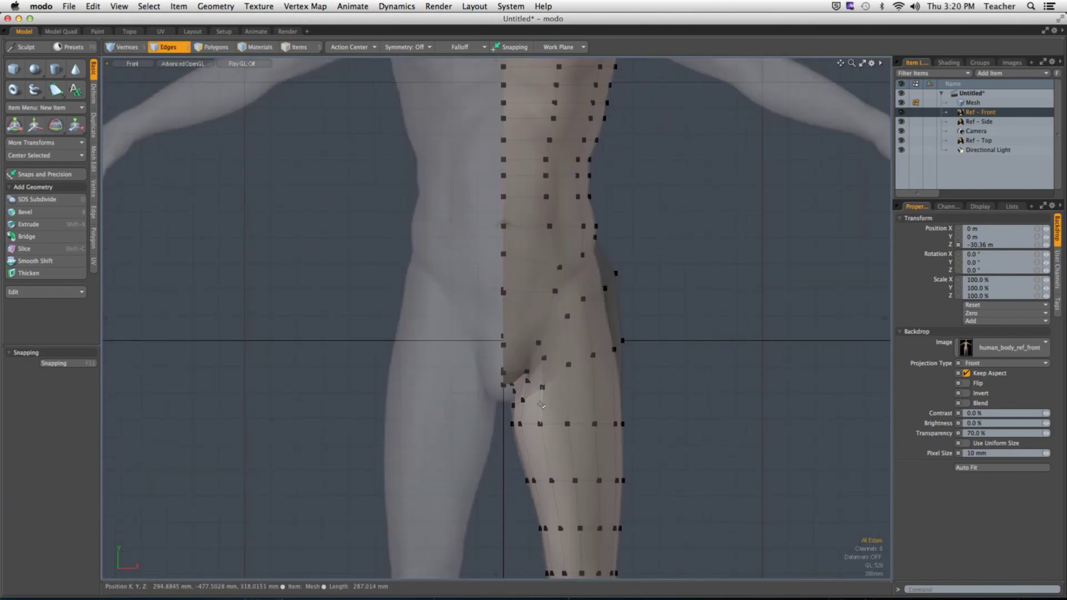
double_click(578, 305)
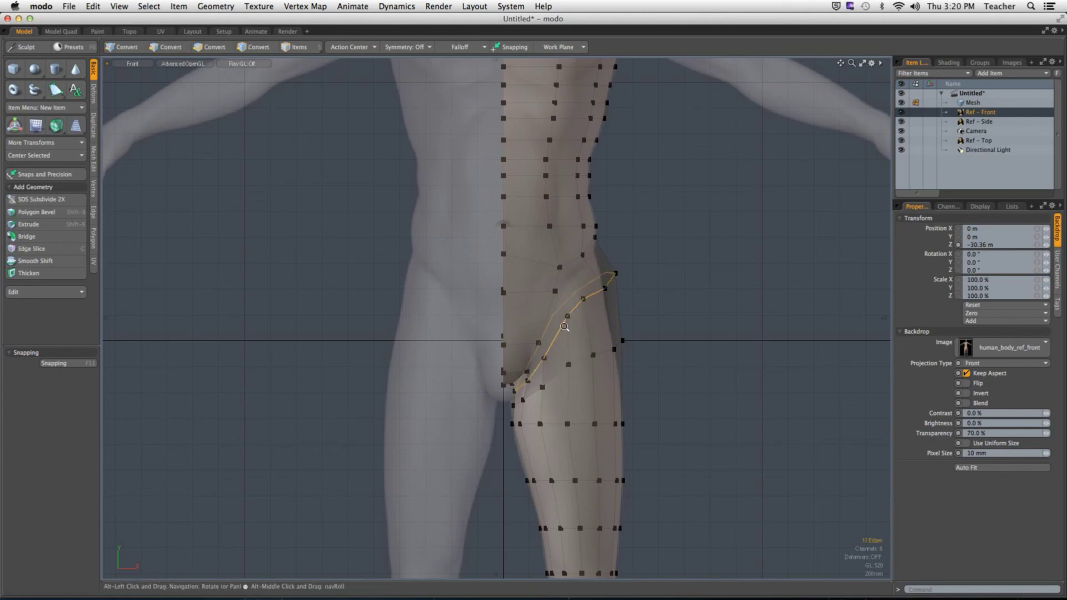
key("shift+a")
left_click_drag(617, 335, 597, 333, "alt")
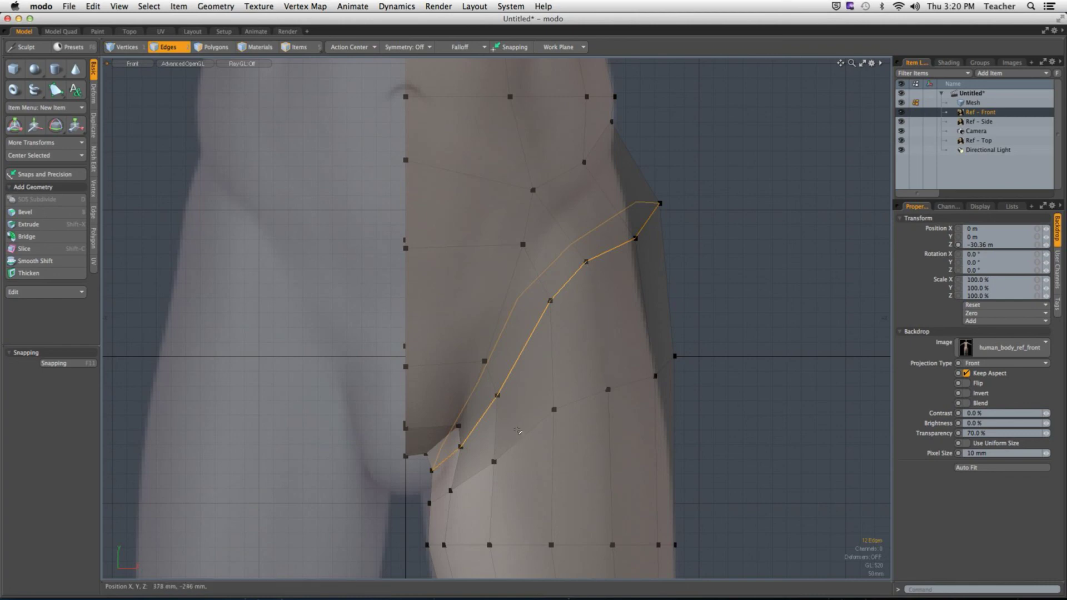
key("r")
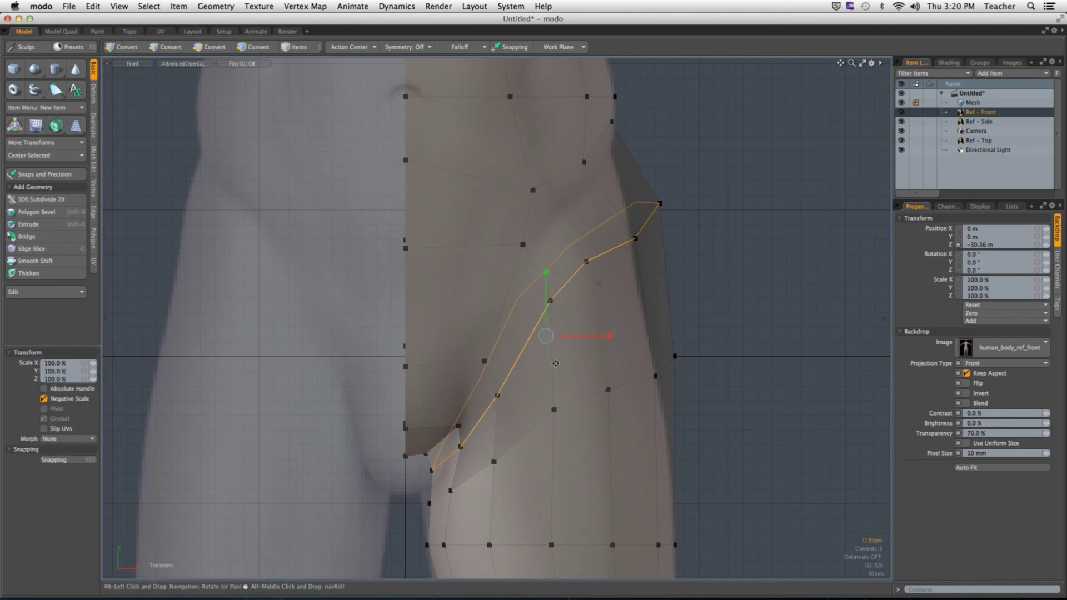
left_click_drag(550, 344, 456, 332)
Set the action center to Selection and scale the upper hip bridge loop uniformly to 85%.
key("ctrl+space")
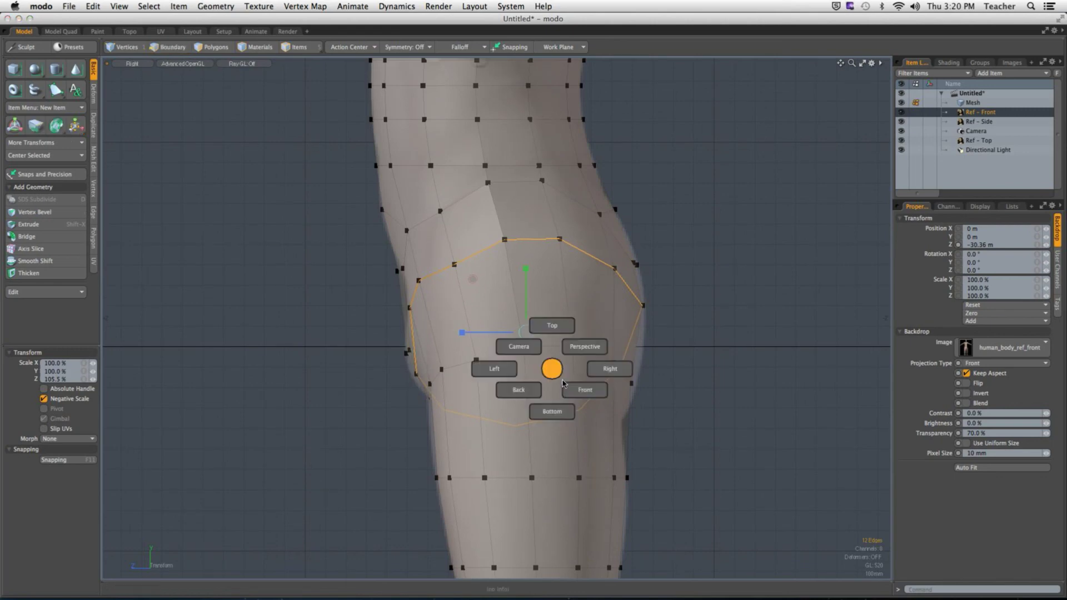
left_click(574, 386)
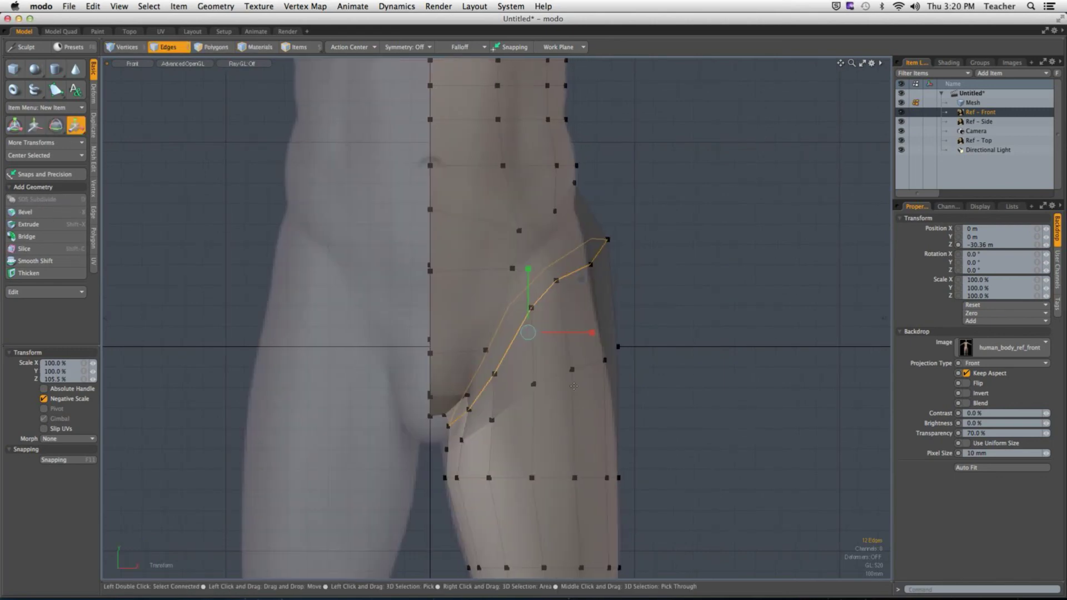
left_click(356, 47)
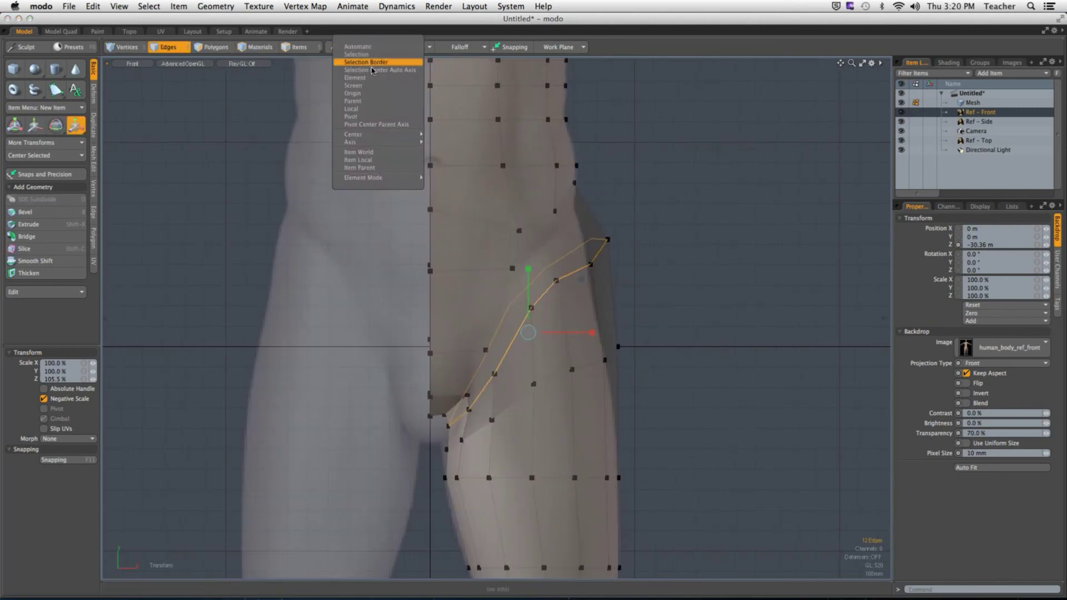
left_click(358, 55)
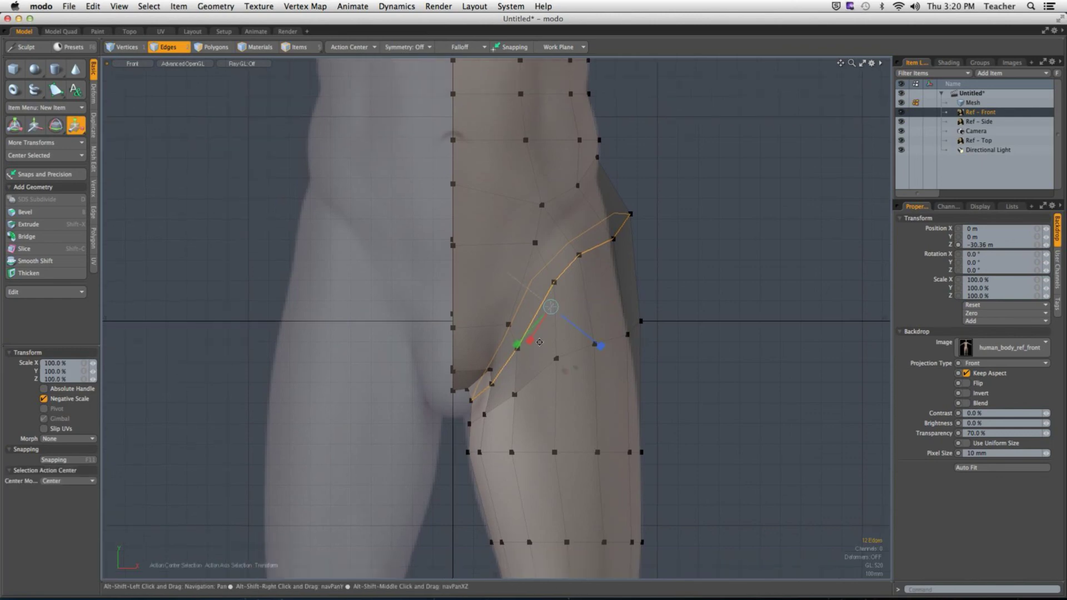
key("ctrl+space")
left_click(634, 253)
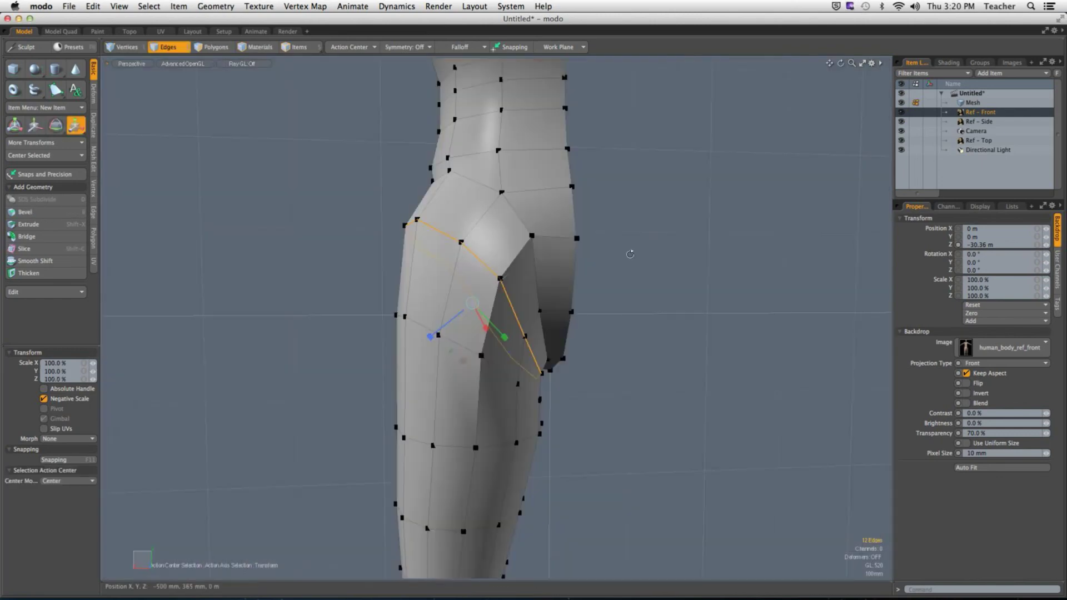
left_click_drag(630, 254, 564, 335, "alt")
key("ctrl+space")
left_click(560, 333)
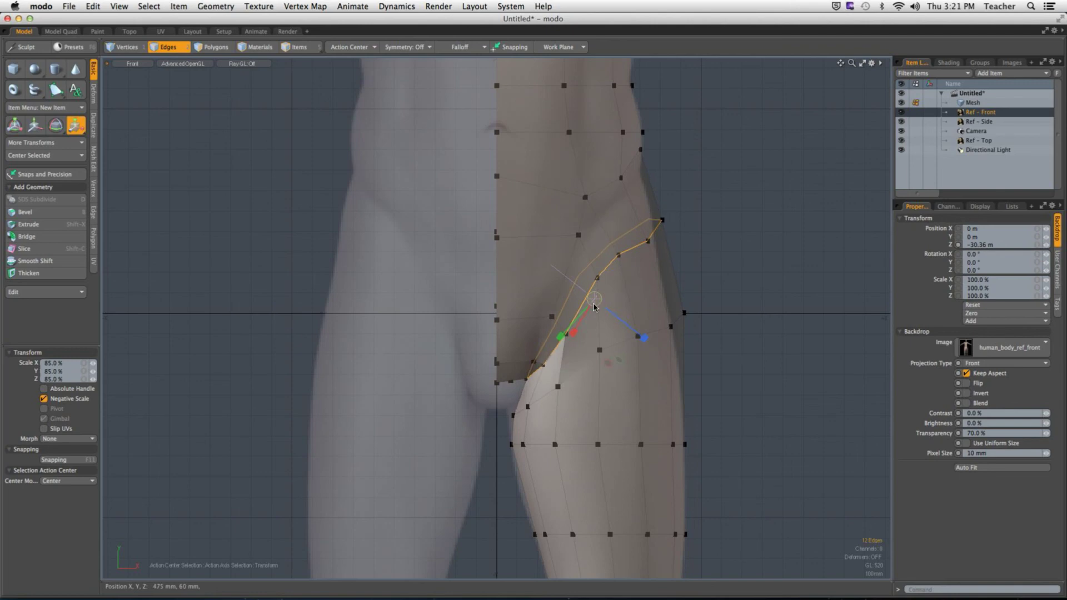
Move the upper hip bridge loop about 85 mm along its own Y axis to meet the front reference's hip outline.
key("w")
left_click_drag(594, 307, 586, 309)
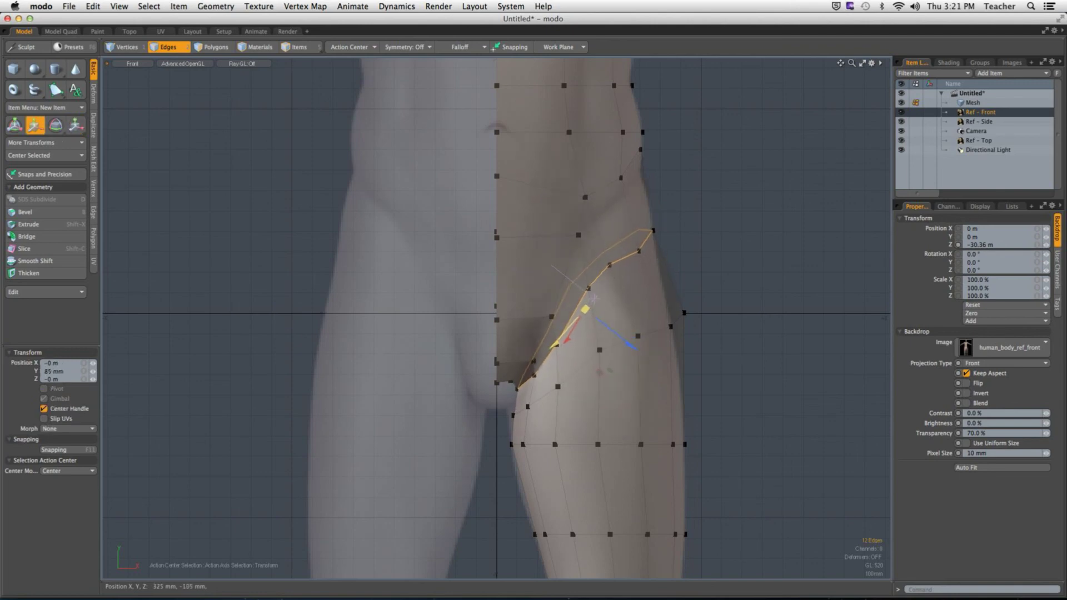
key("space")
Scale the lower hip bridge loop uniformly to 96% and move it inward to match the front reference's outer thigh.
double_click(581, 367)
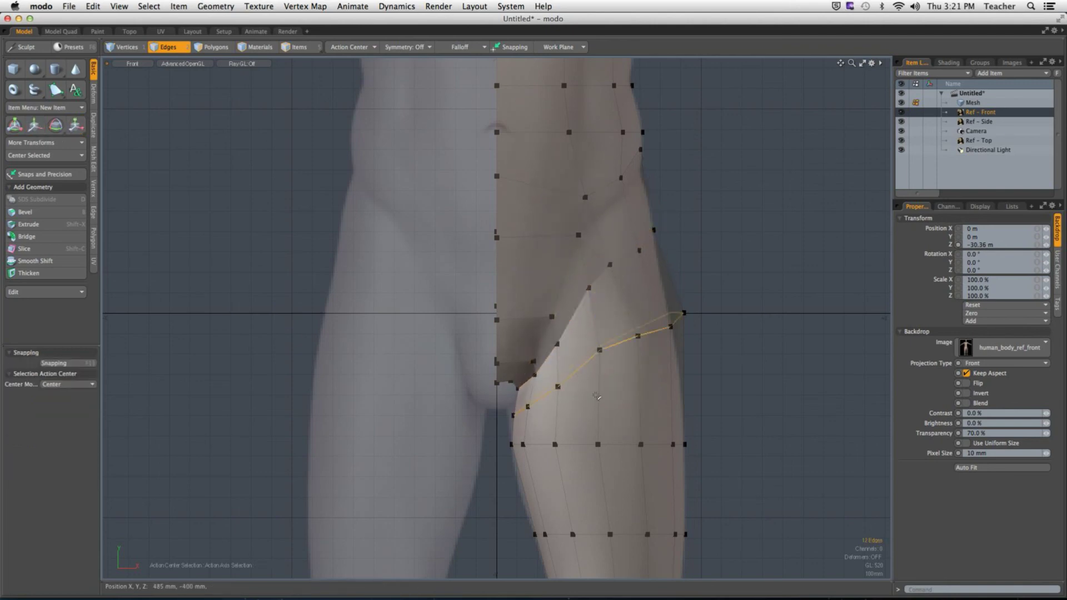
key("r")
left_click_drag(603, 378, 599, 377)
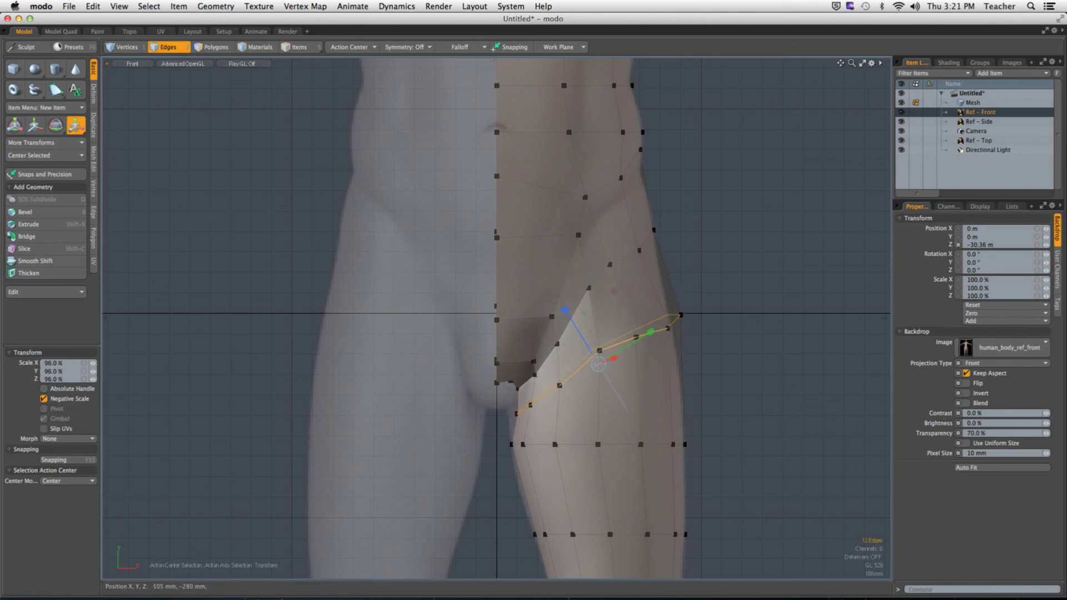
key("w")
left_click_drag(649, 333, 639, 340)
key("space")
left_click(679, 337)
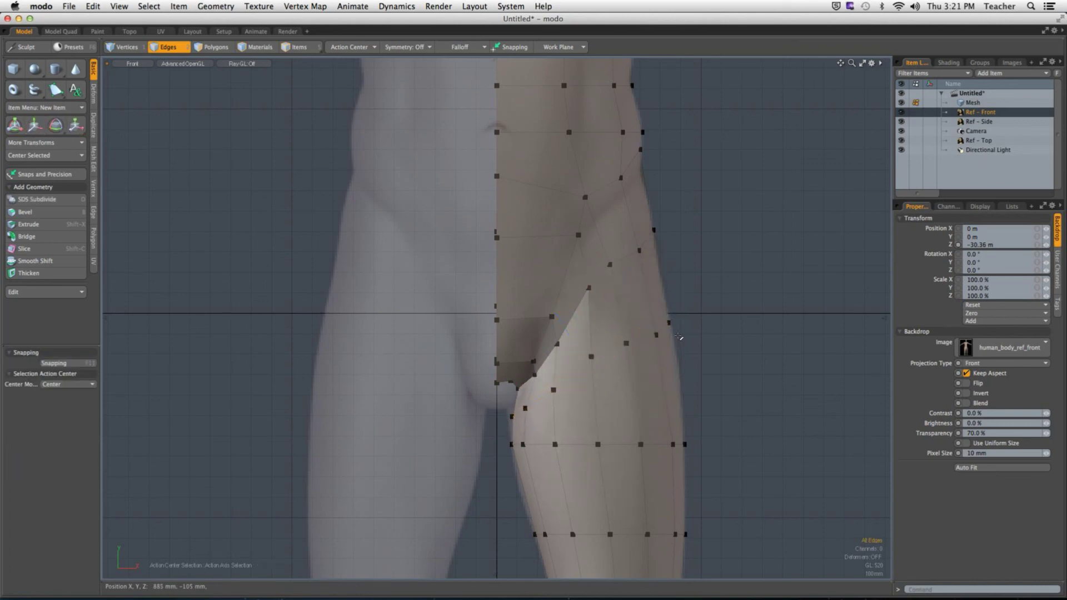
Set the action center to Automatic, try reshaping the upper hip bridge loop in the Right view, and undo that change.
key("ctrl+space")
left_click(736, 365)
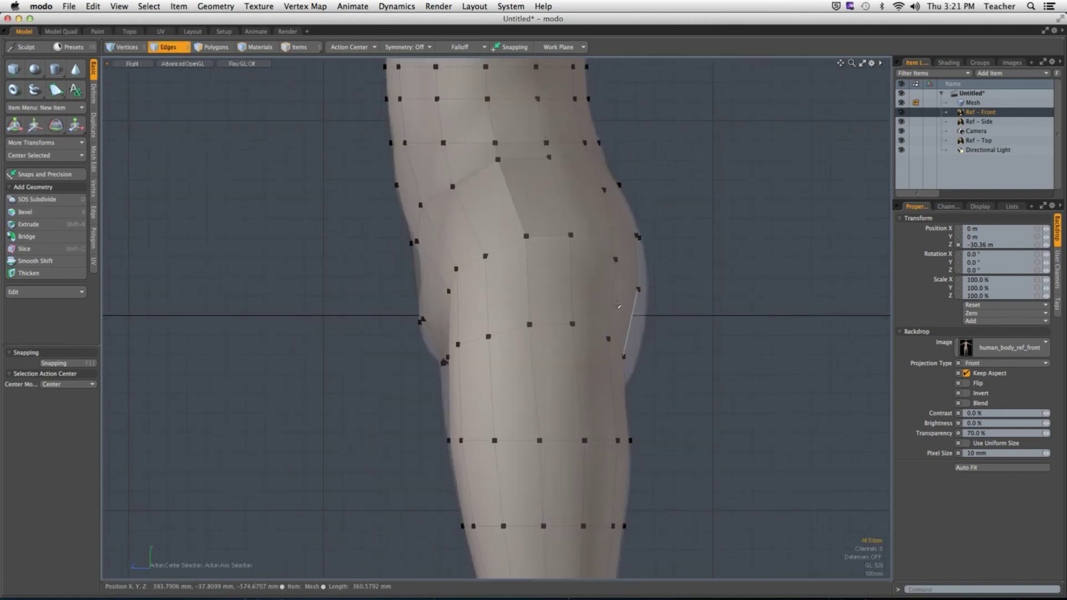
double_click(628, 299)
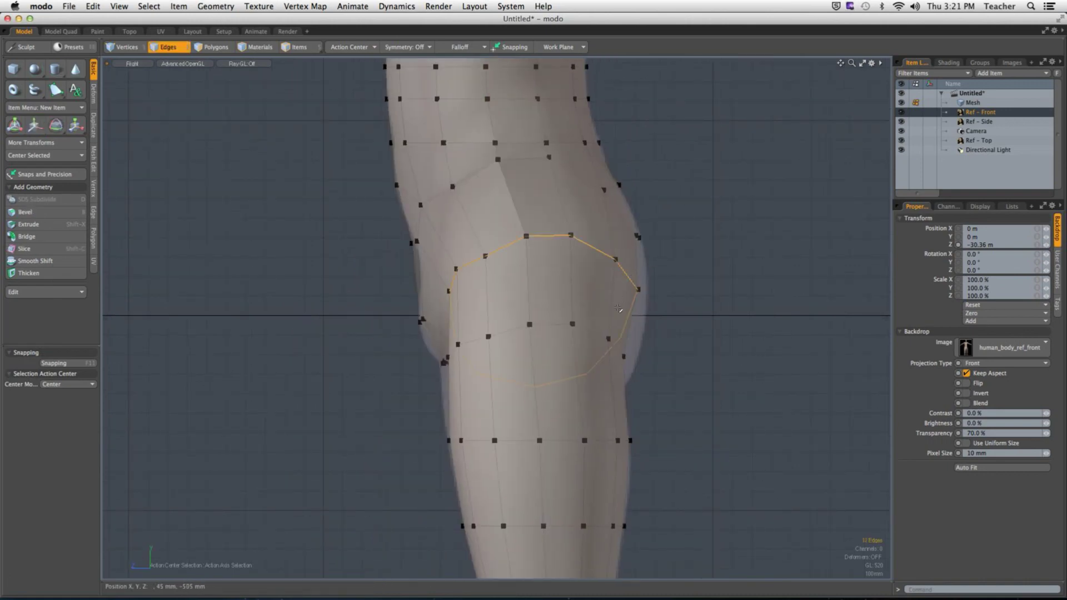
key("r")
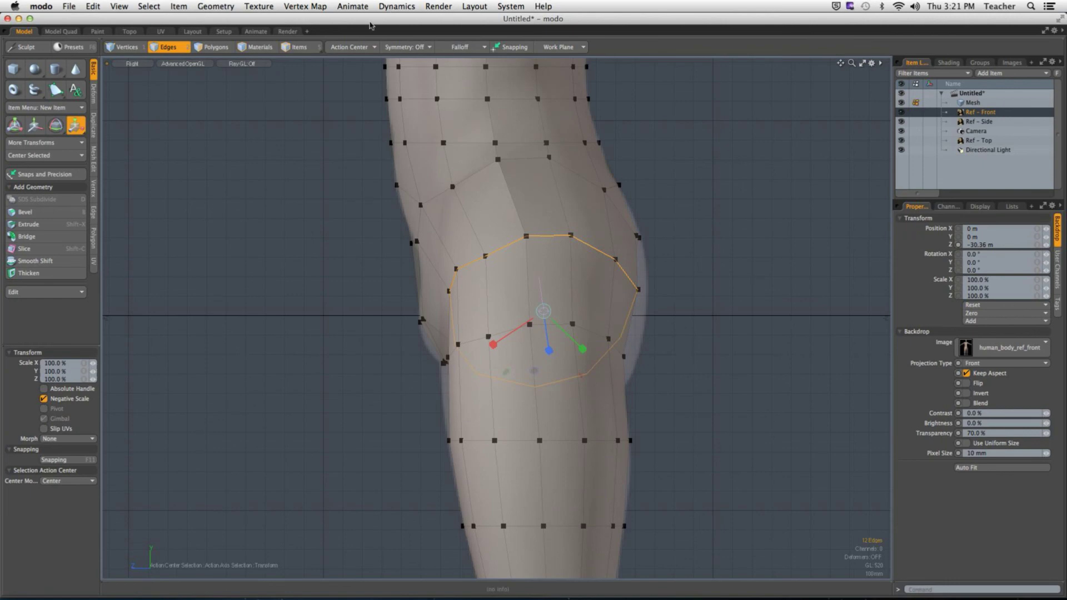
left_click(349, 47)
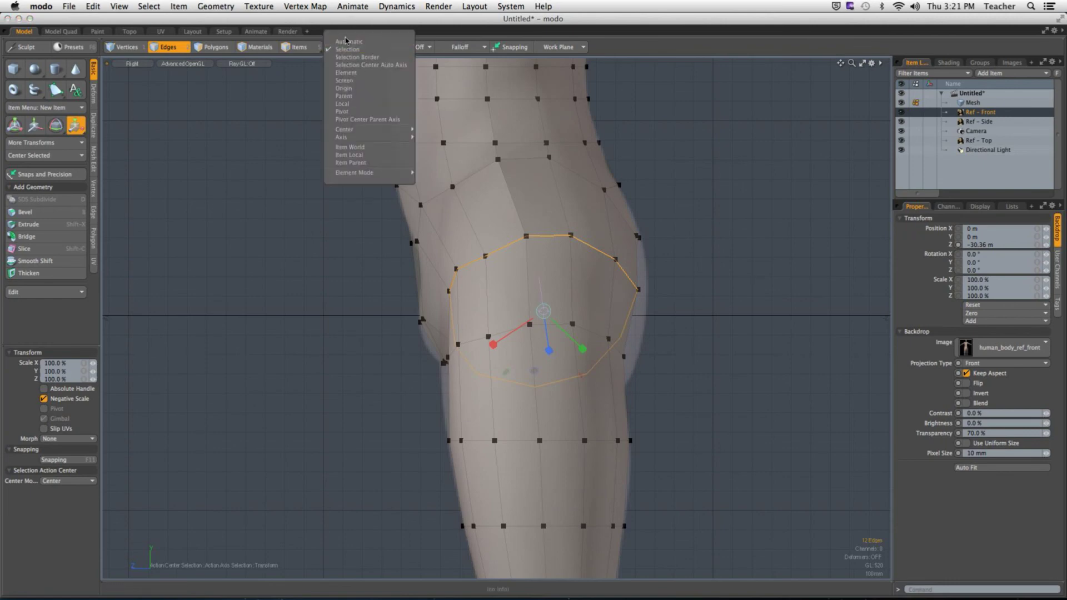
left_click(346, 41)
left_click_drag(477, 311, 553, 295)
key("ctrl+z")
Move only the rear edges of the upper hip bridge loop backward to meet the buttock outline in the side reference.
left_click(489, 262)
left_click(540, 273, "shift")
key("ctrl+space")
left_click(588, 300)
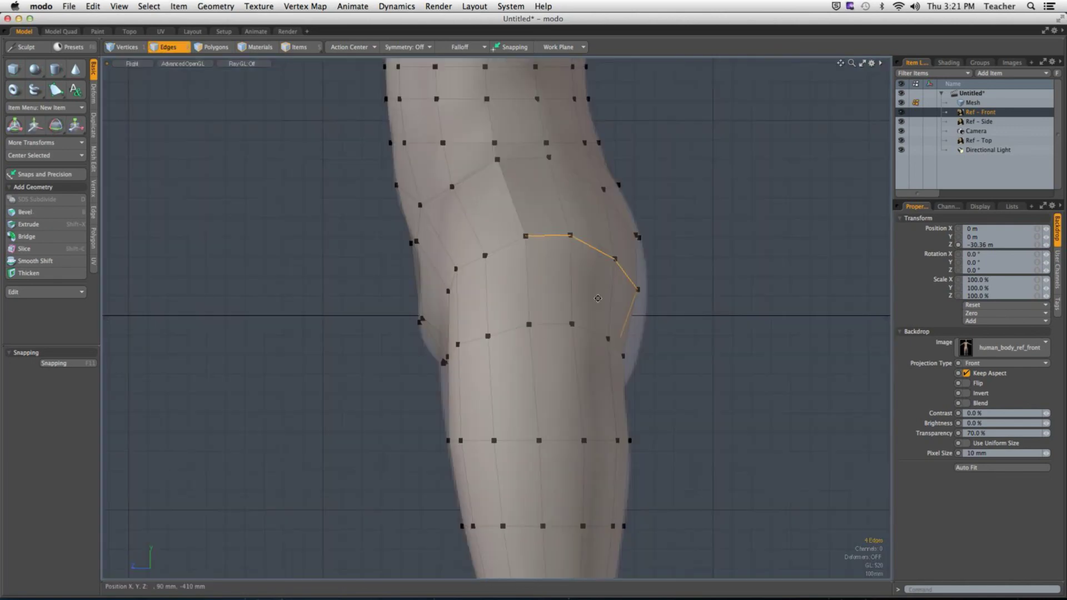
key("w")
left_click_drag(582, 285, 591, 286)
key("space")
left_click(591, 286)
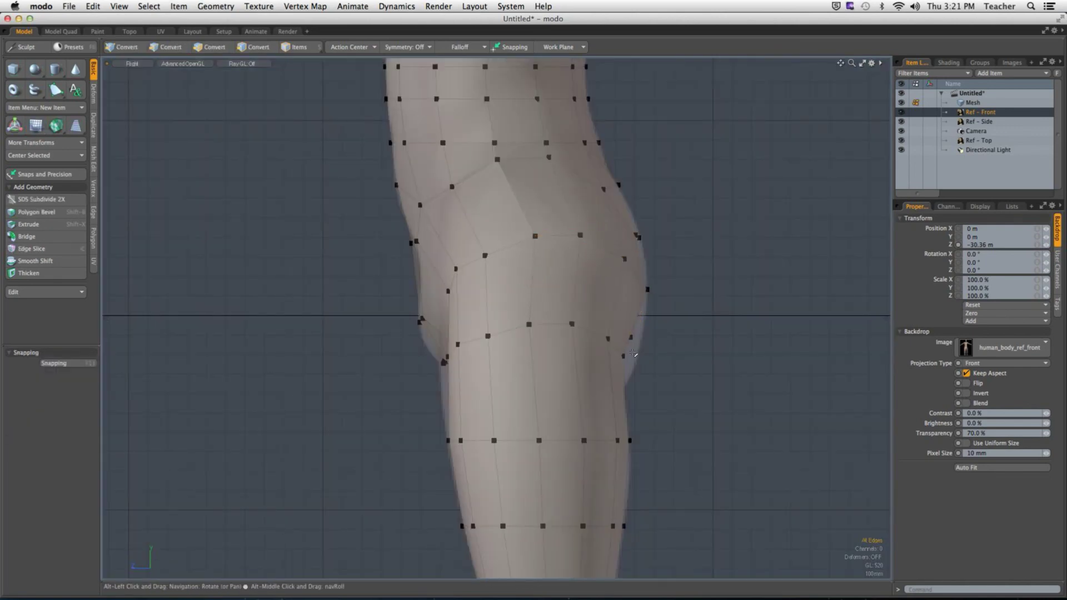
Move the rear edges of the lower hip bridge loop slightly backward, clear the selection and show the mesh in Perspective view.
left_click_drag(550, 324, 563, 352)
key("w")
key("space")
left_click(734, 302)
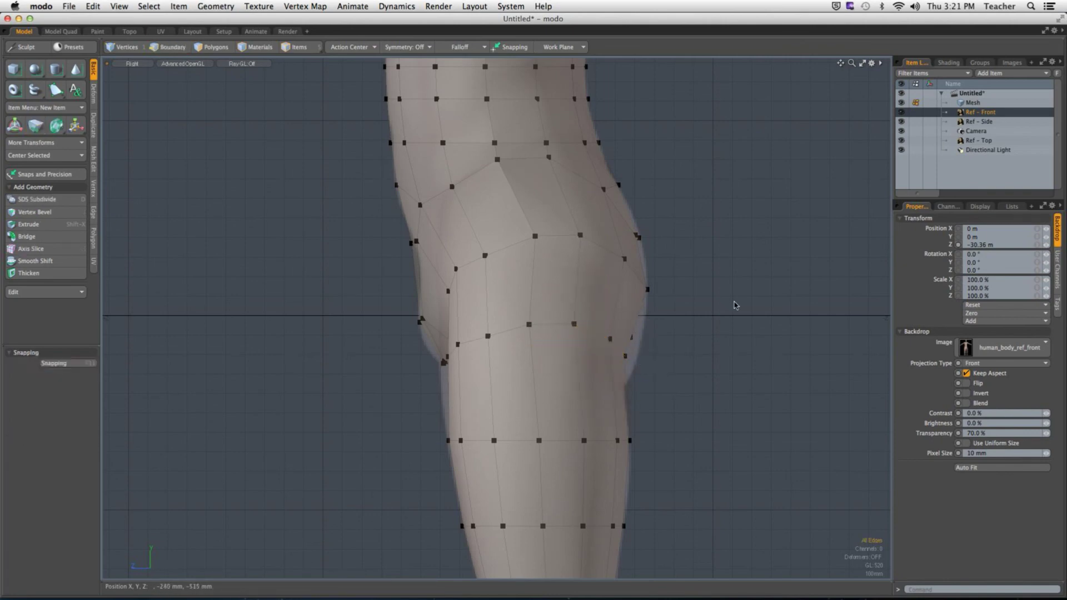
key("alt")
key("ctrl+space")
left_click(752, 289)
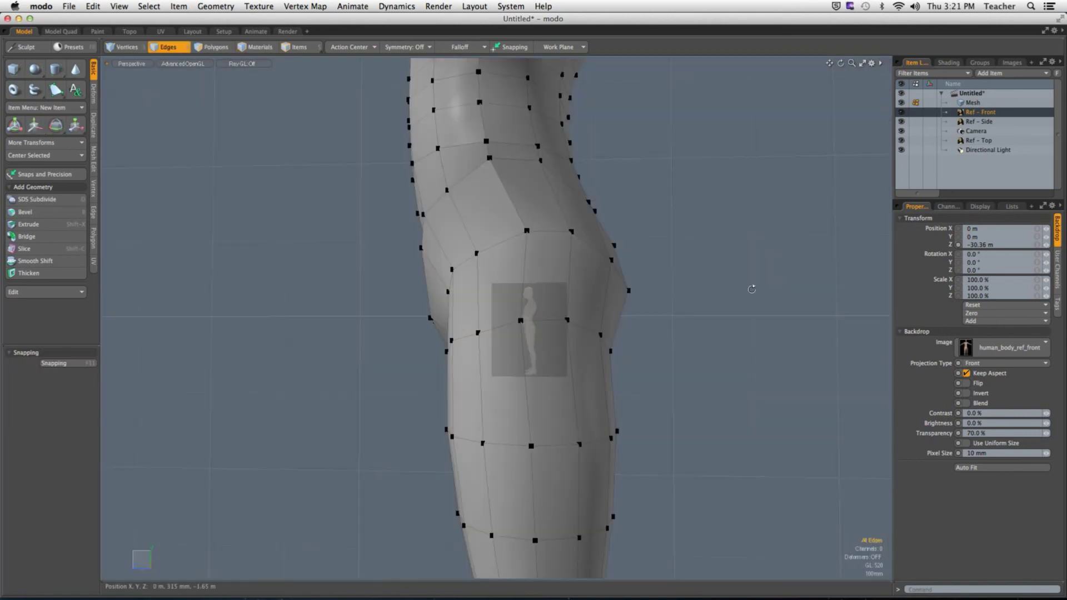
Undo the subdivision smoothing, then compare the hip and buttock from behind with smoothing switched on and off.
mouse_move(752, 289)
left_mouse_down("alt")
mouse_move(579, 331)
mouse_move(679, 326)
mouse_move(605, 336)
left_mouse_up("alt")
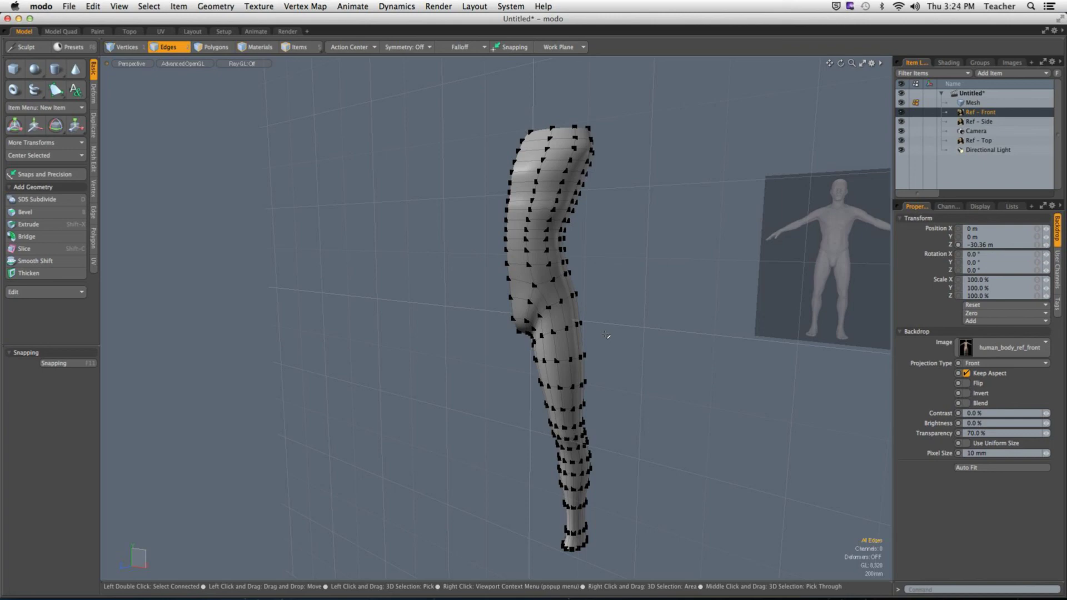
key("super+z")
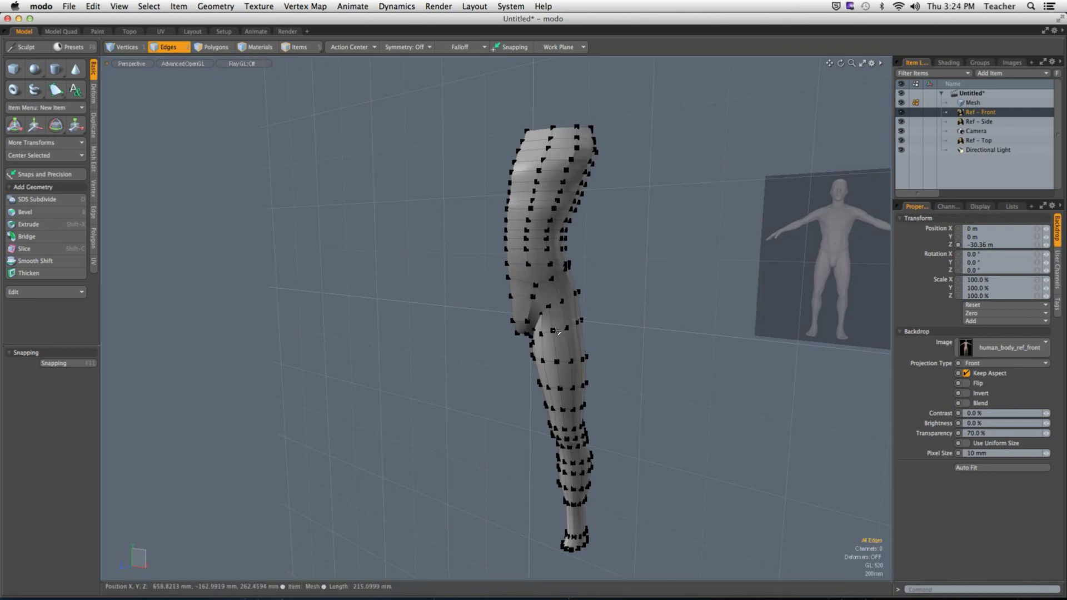
scroll(552, 333, "up", 3)
left_click_drag(572, 338, 392, 379, "alt")
key("Tab")
key("Tab")
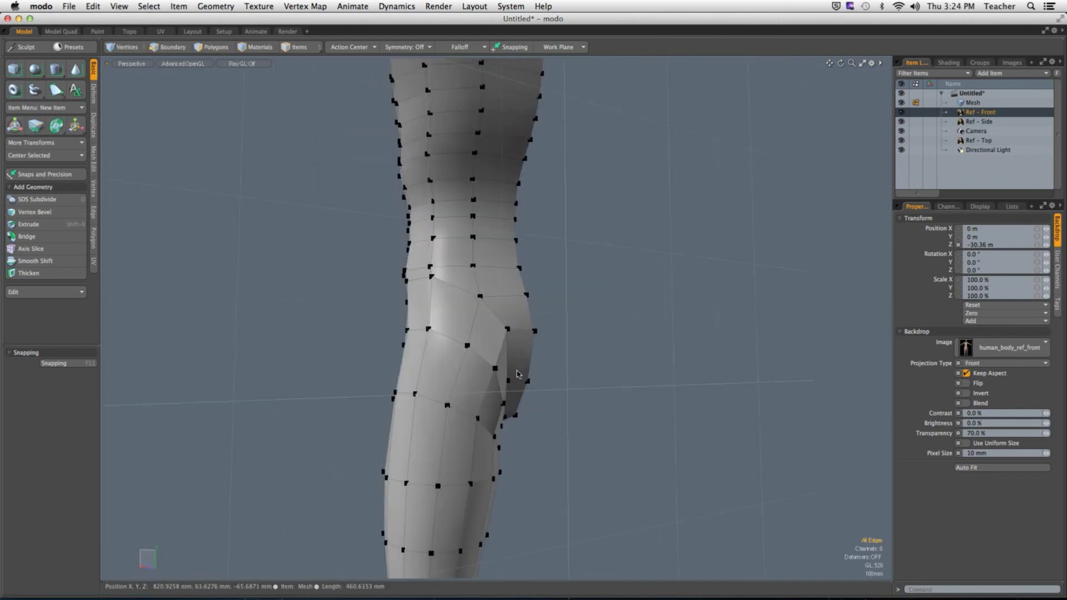
In the Right view, insert one free loop slice around the upper thigh just below the buttock and clear the selection.
key("ctrl+grave")
left_click(627, 370)
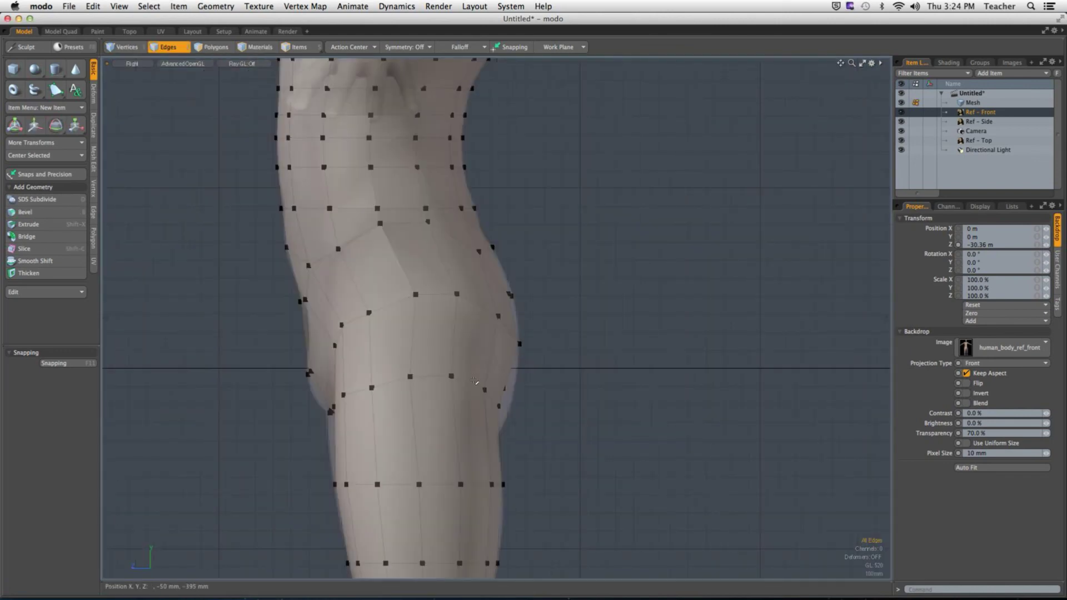
left_click_drag(403, 452, 500, 356, "alt+shift")
key("3")
key("alt+c")
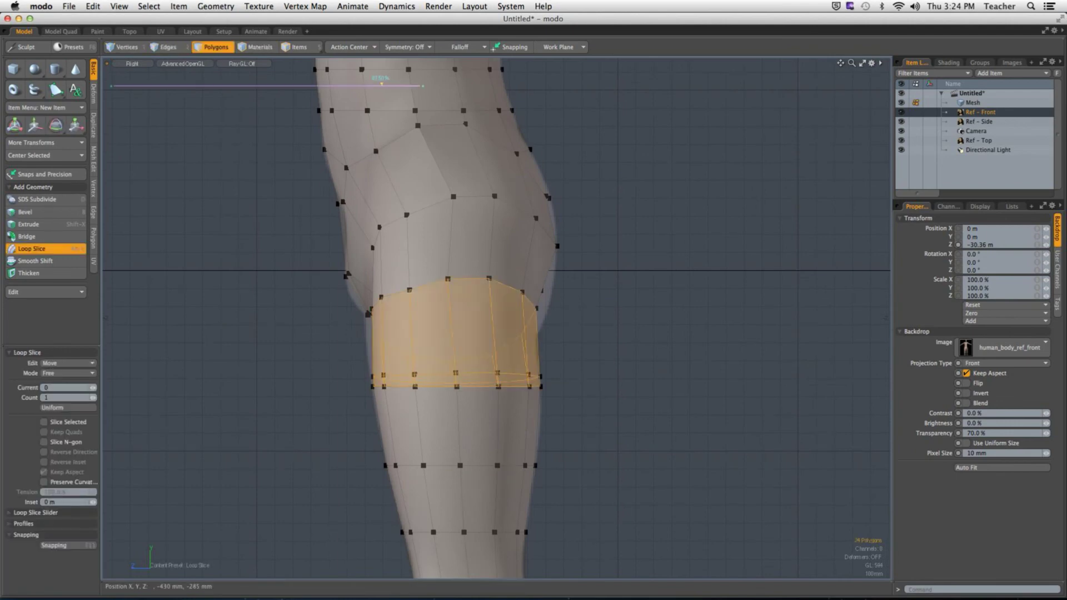
left_click_drag(382, 84, 235, 85)
key("space")
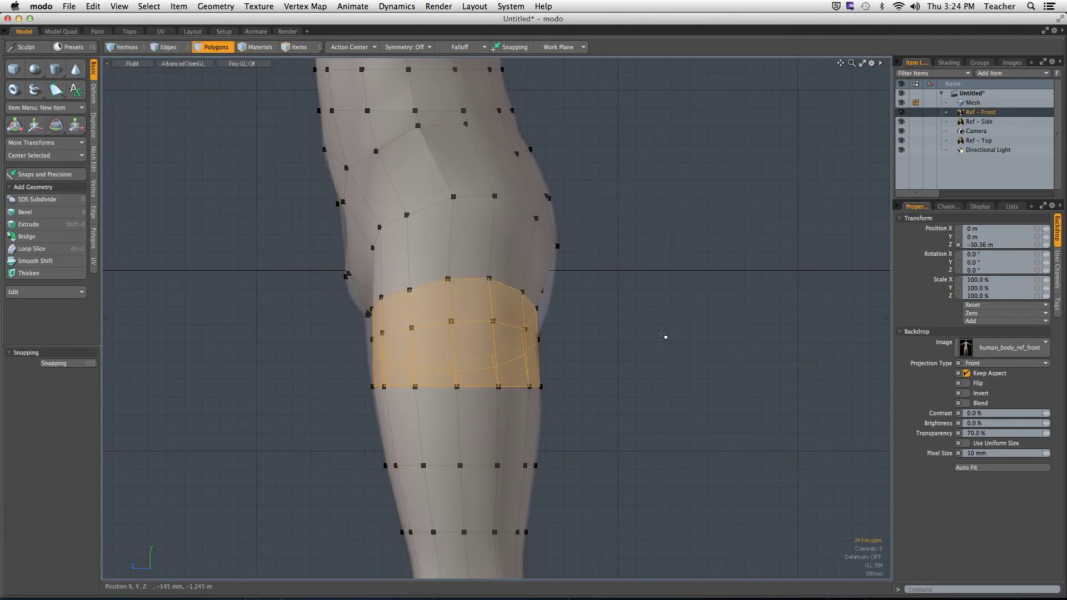
left_click(576, 317)
scroll(579, 321, "up", 3)
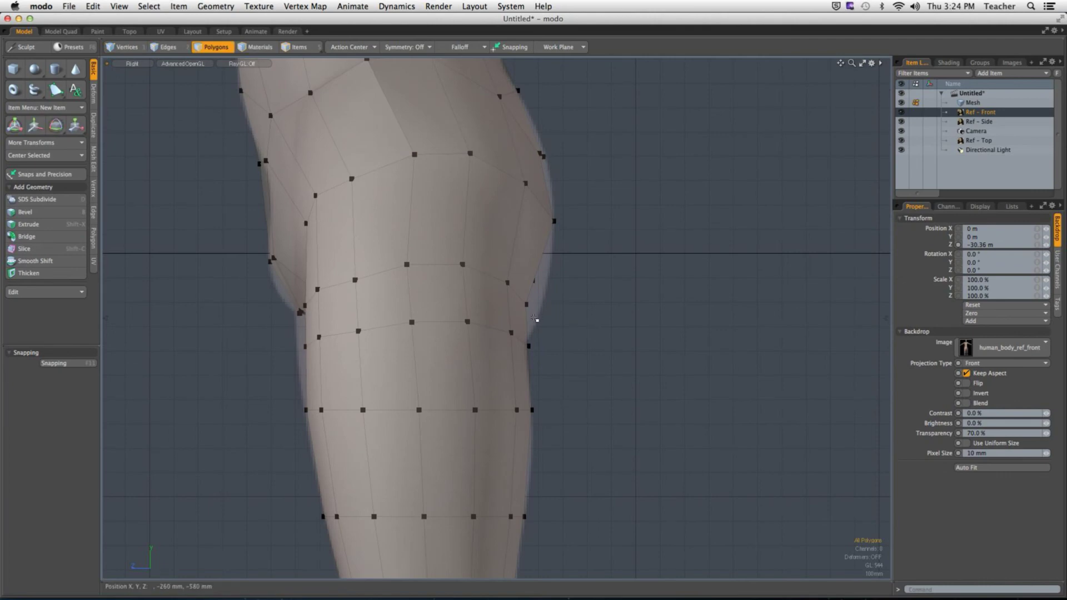
Select the rear vertices of the lower hip bridge loop and move them backward to meet the buttock outline in the side reference.
key("1")
left_click_drag(535, 306, 536, 306)
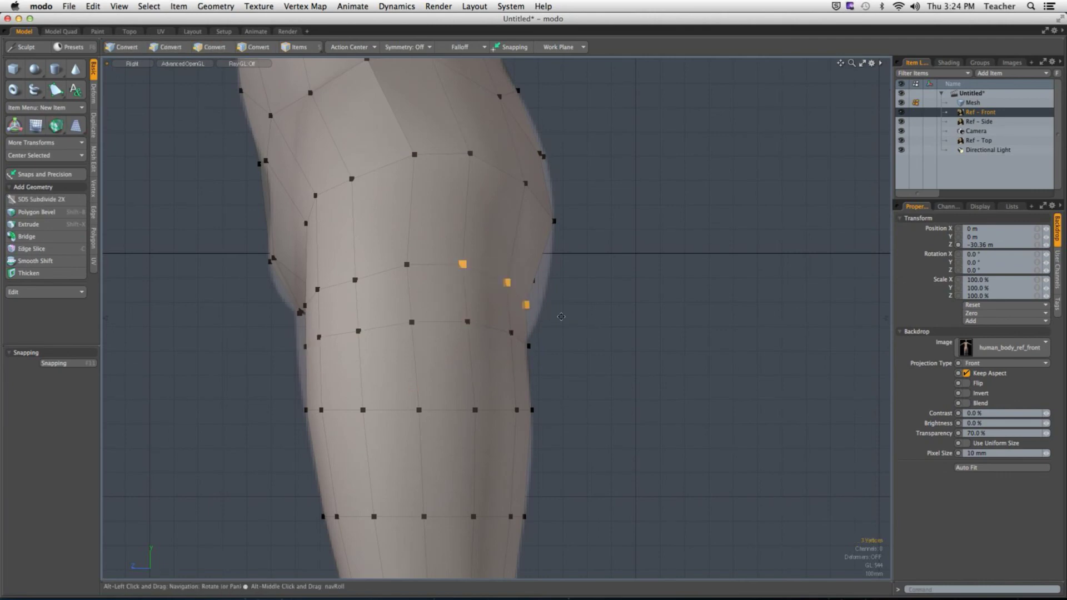
key("ctrl+space")
left_click(562, 267)
left_click_drag(611, 258, 500, 261, "alt")
left_click(500, 238, "shift")
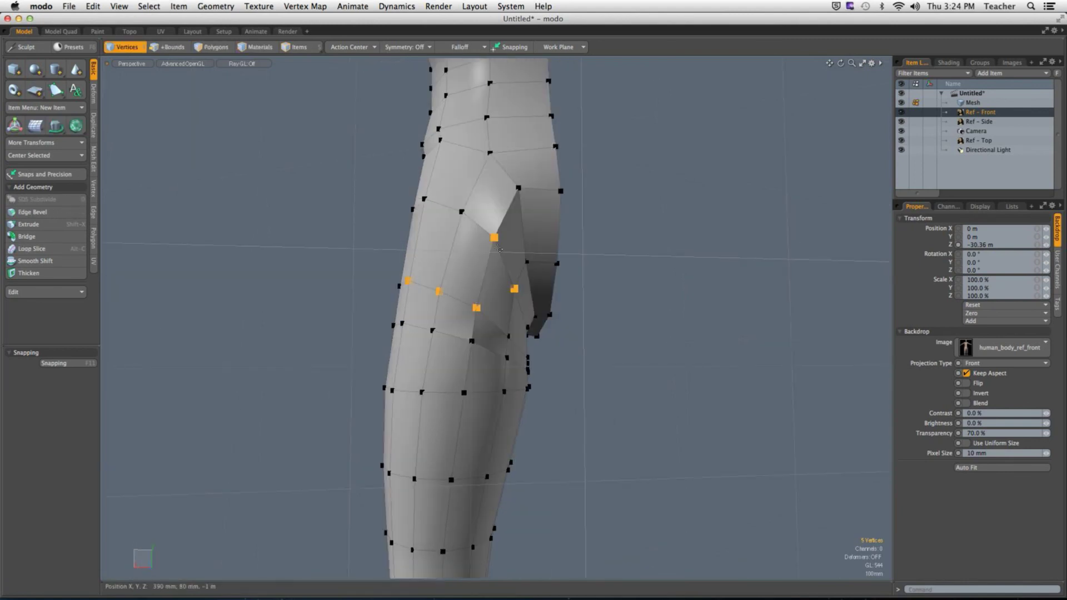
left_click(513, 289, "shift")
key("ctrl+space")
left_click(693, 291)
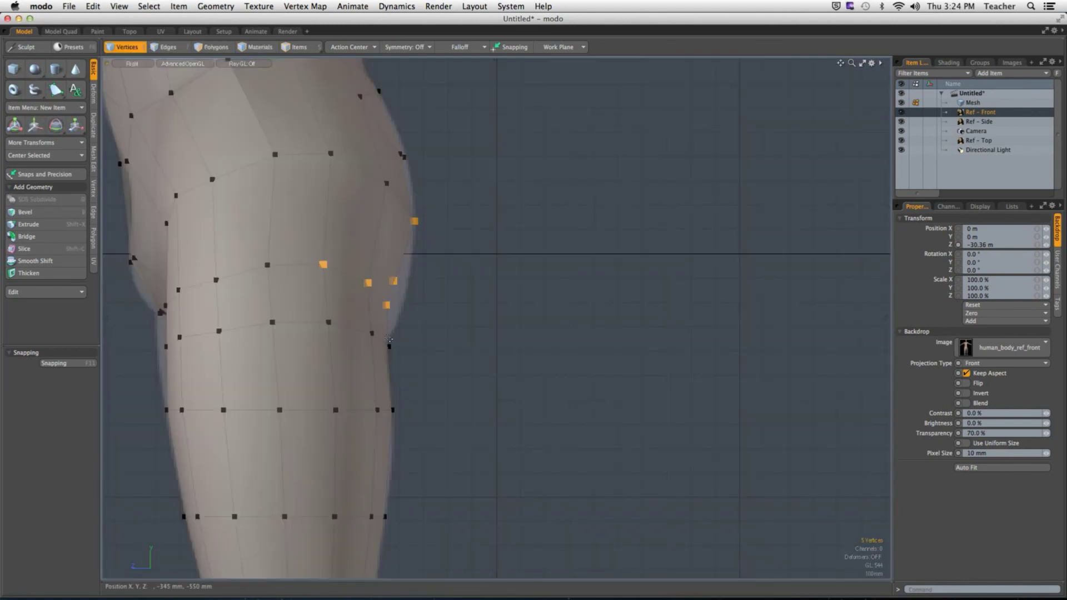
left_click_drag(390, 198, 440, 243, "ctrl")
key("w")
left_click_drag(358, 284, 374, 283)
key("space")
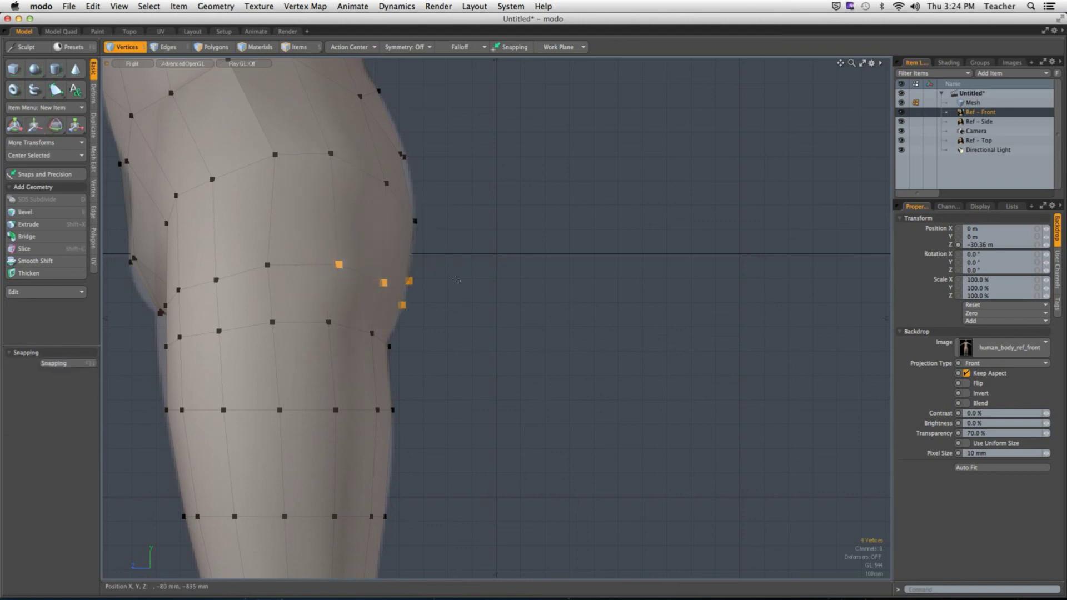
Set the action center to Element and reposition the vertices beneath the buttock in Perspective view to smooth the buttock crease.
key("ctrl+space")
left_click(517, 218)
left_click_drag(517, 223, 395, 294, "alt")
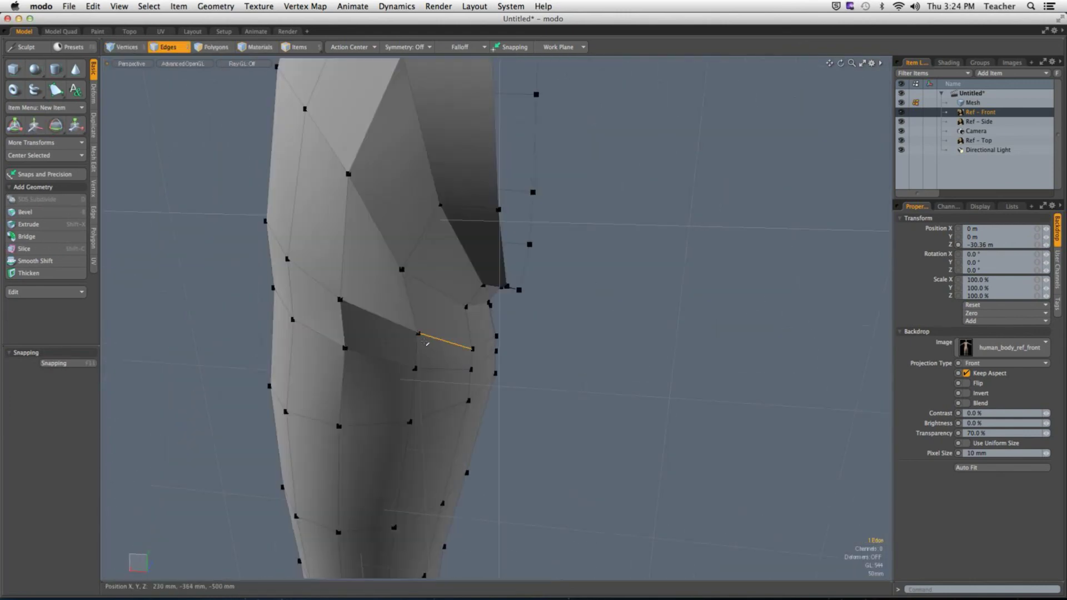
key("1")
left_click(448, 339)
key("w")
left_click_drag(448, 339, 312, 112, "alt")
left_click(353, 47)
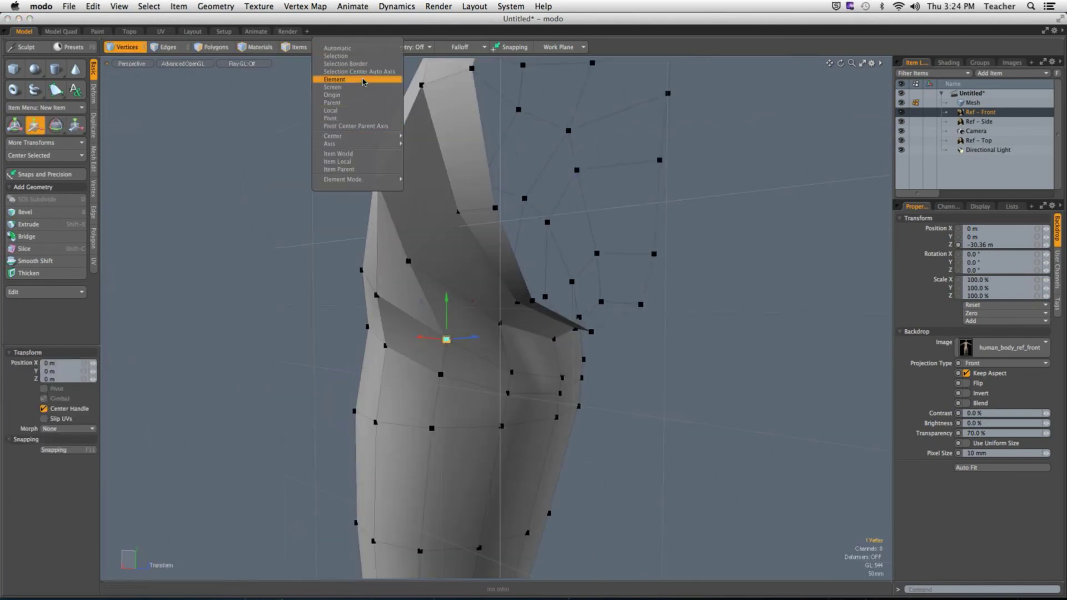
left_click(353, 79)
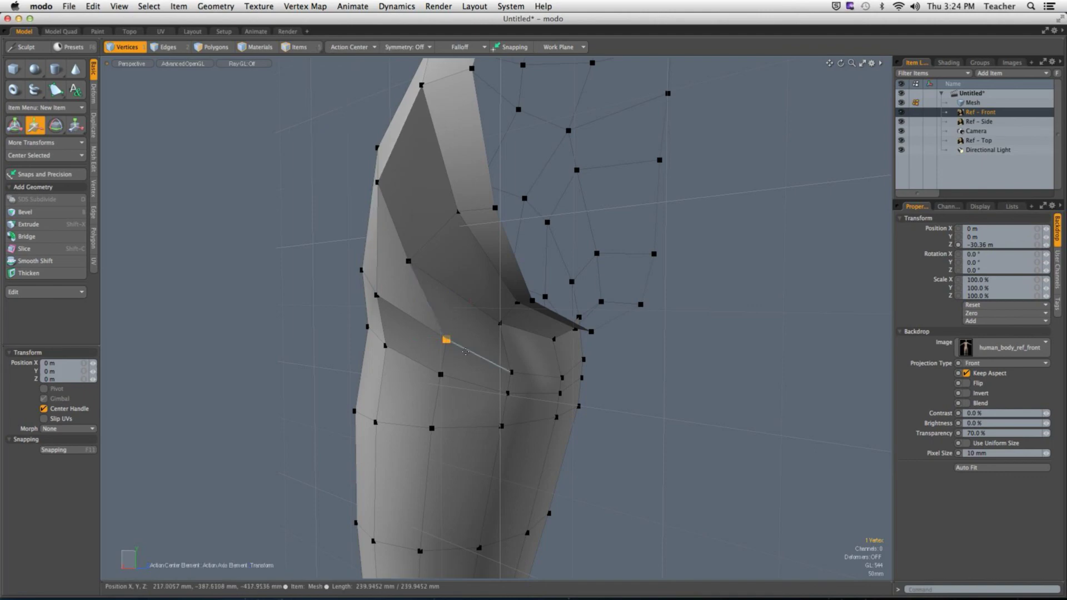
left_click(455, 351)
left_click_drag(455, 351, 440, 314)
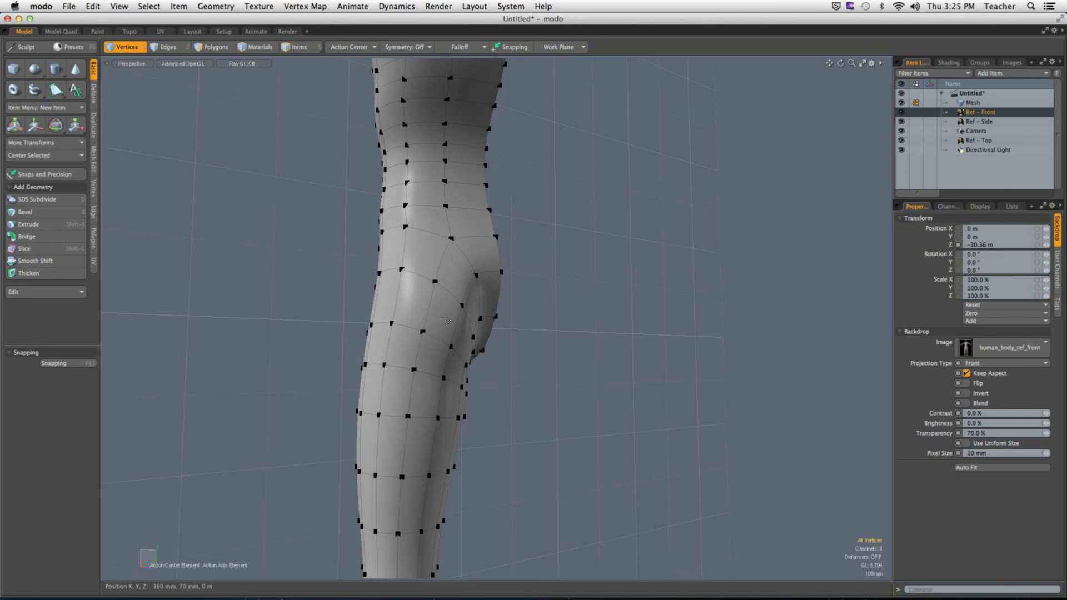
left_click_drag(434, 314, 556, 348, "alt")
scroll(444, 393, "down", 5)
scroll(560, 358, "up", 4)
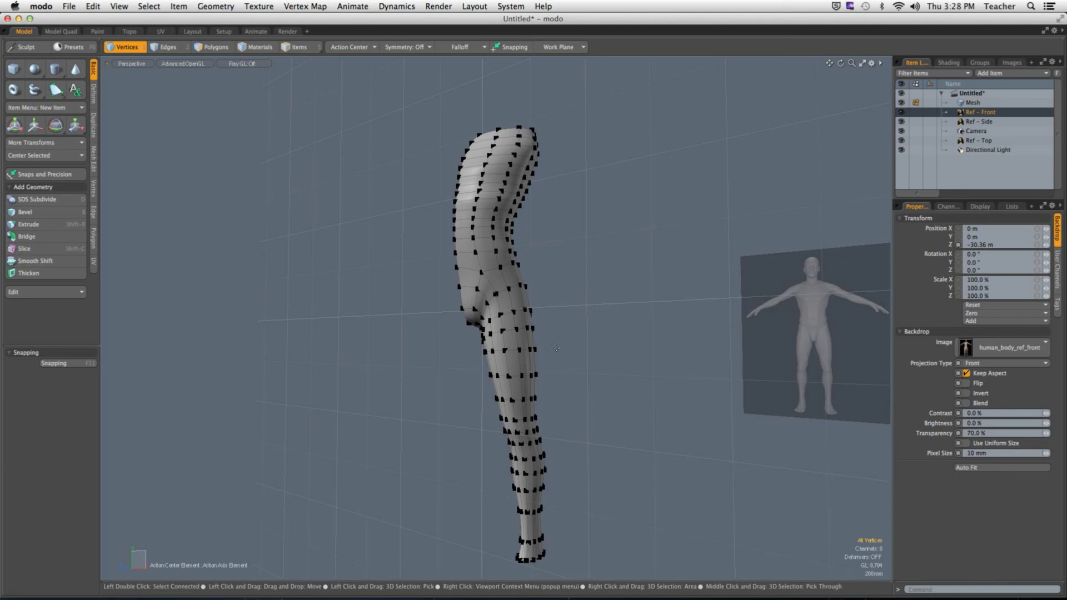
left_click_drag(555, 347, 612, 422, "ctrl+alt")
key("2")
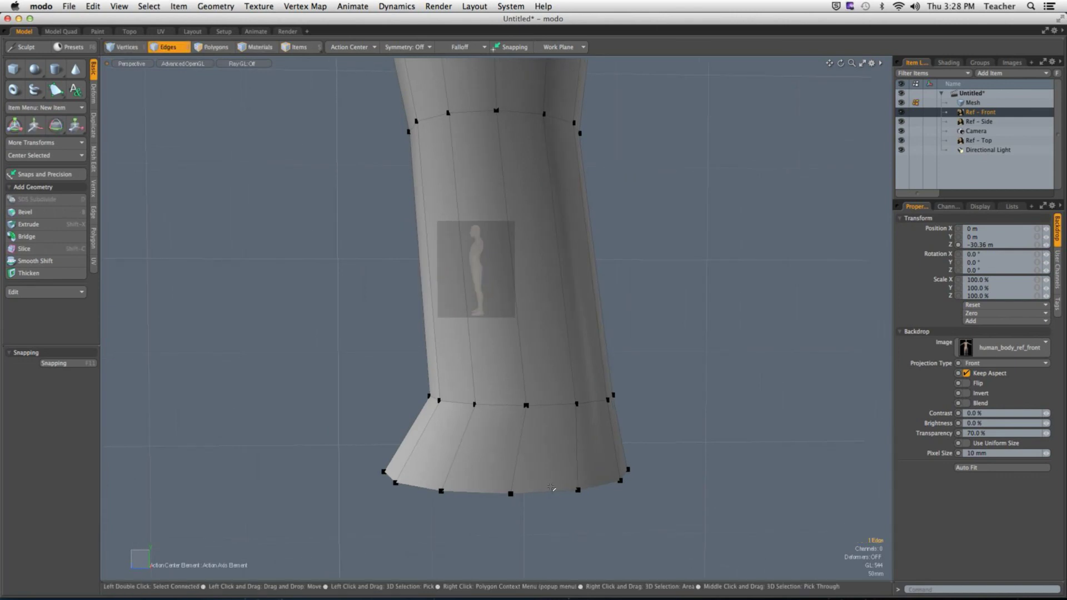
left_click(550, 491)
left_click_drag(586, 512, 459, 496, "alt")
left_click(593, 497, "shift")
left_click(543, 511, "shift")
left_click(505, 509, "shift")
left_click(534, 496, "shift")
left_click(516, 491, "shift")
left_click(453, 496, "shift")
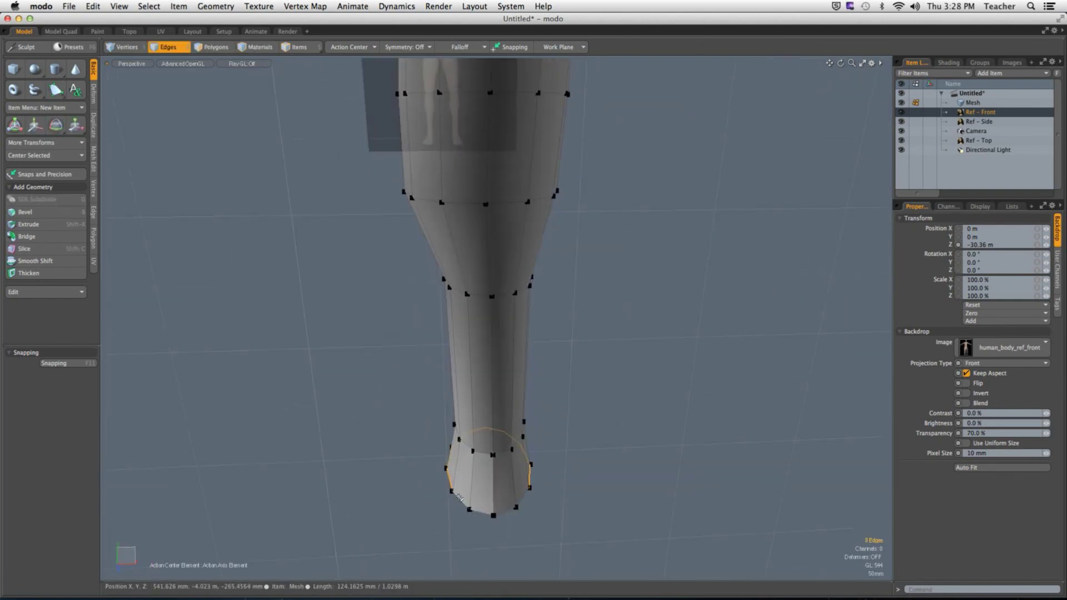
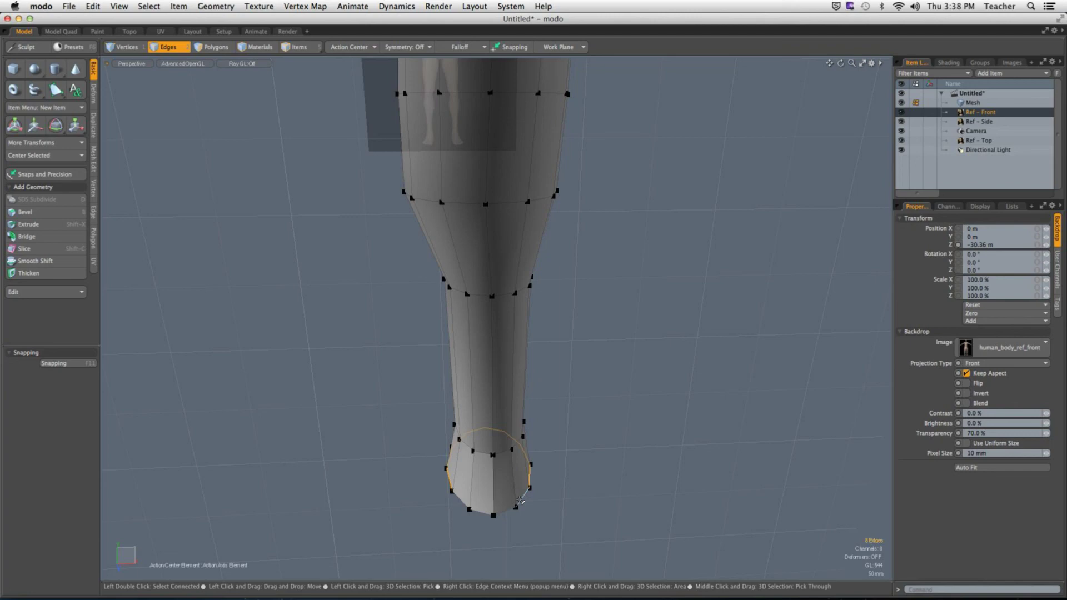
left_click(610, 460)
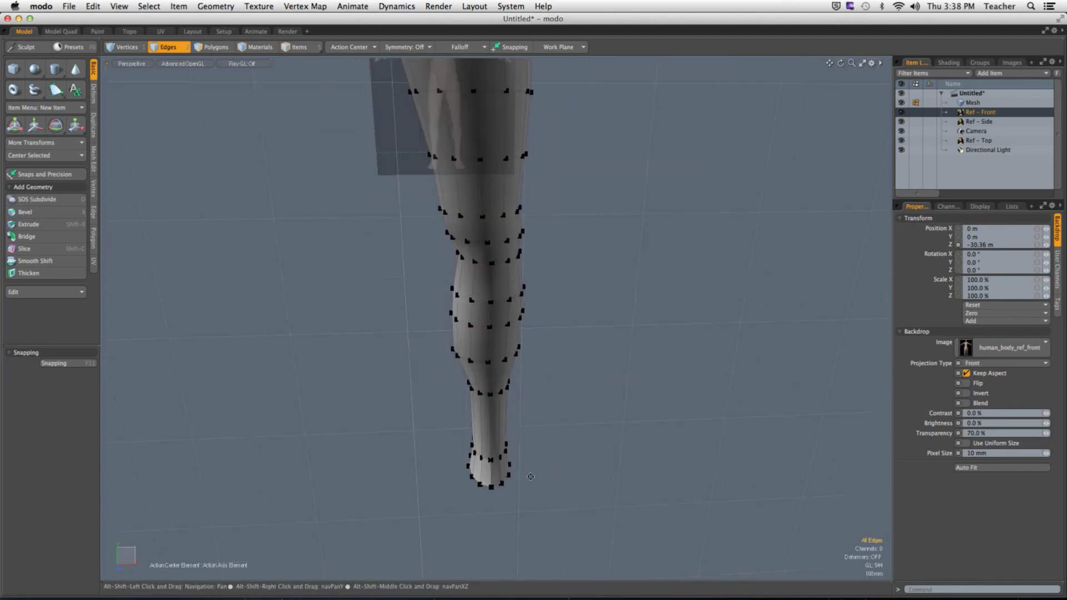
Select a horizontal polygon loop on the upper torso and step through successive loops to examine the flow down torso and leg.
scroll(531, 477, "down", 5)
left_click_drag(352, 388, 448, 435, "alt")
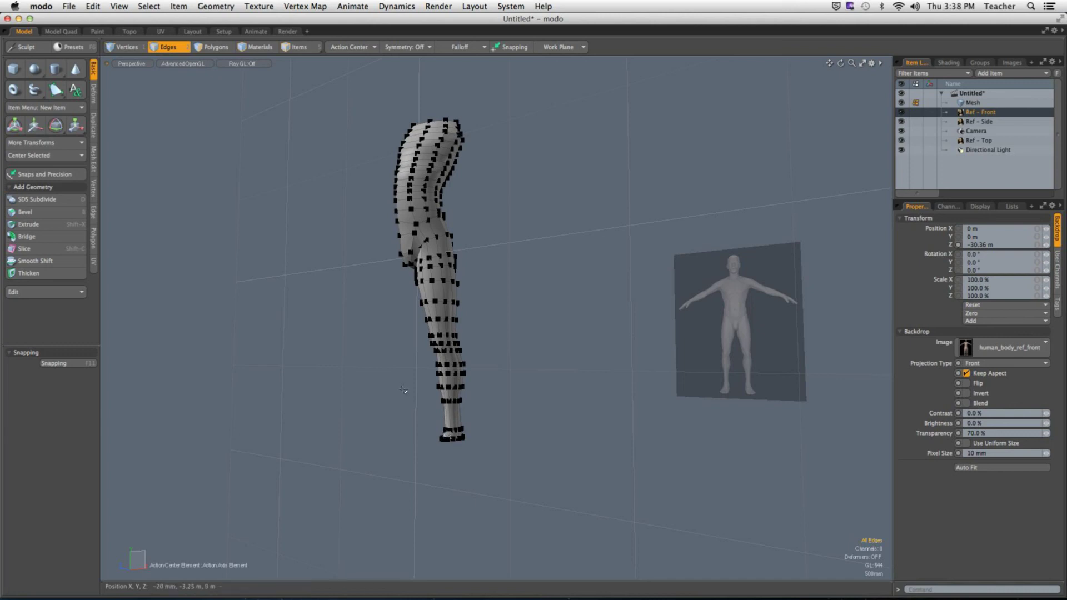
left_click_drag(373, 214, 436, 210, "alt")
key("1")
key("3")
key("l")
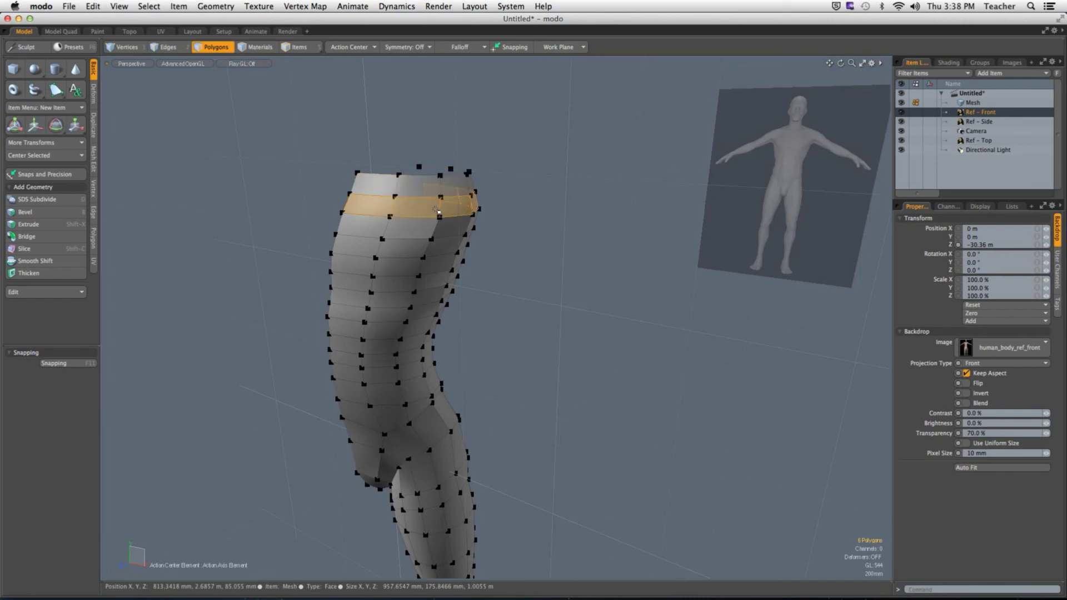
key("Down")
key("Down")
key("Down")
key("Down")
key("Down")
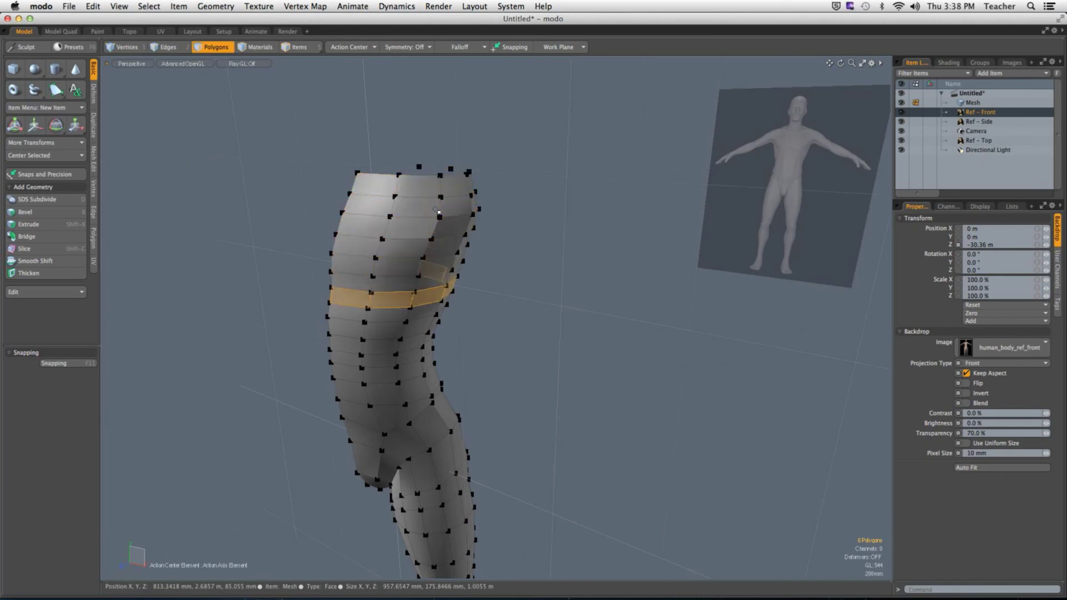
key("Down")
key("Down")
key("Down")
key("Down")
key("Down")
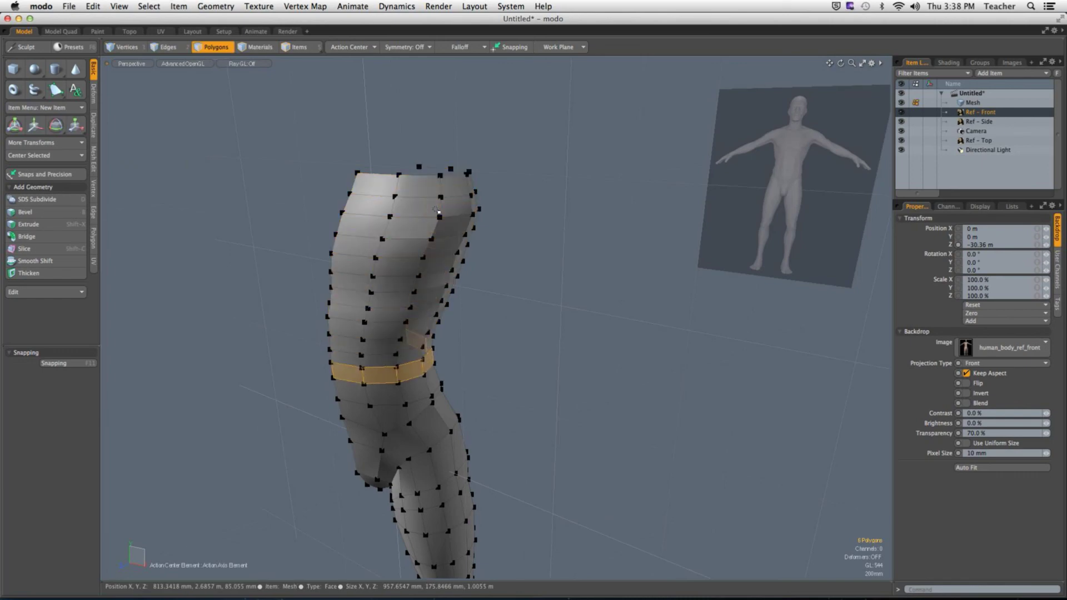
key("Down")
key("Down")
key("Down")
key("Down")
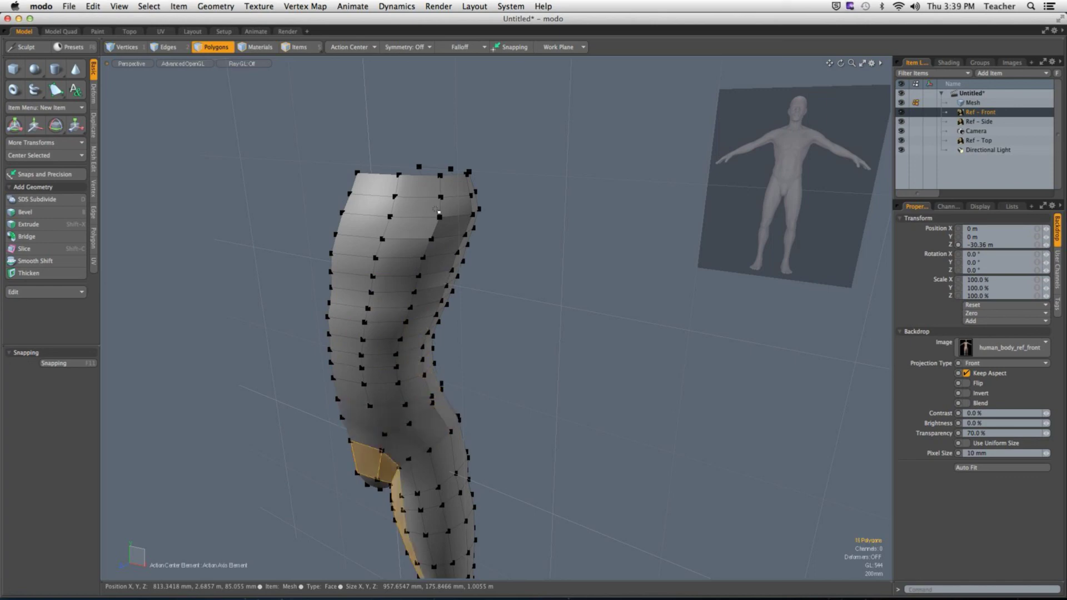
key("Down")
key("Down")
key("Down")
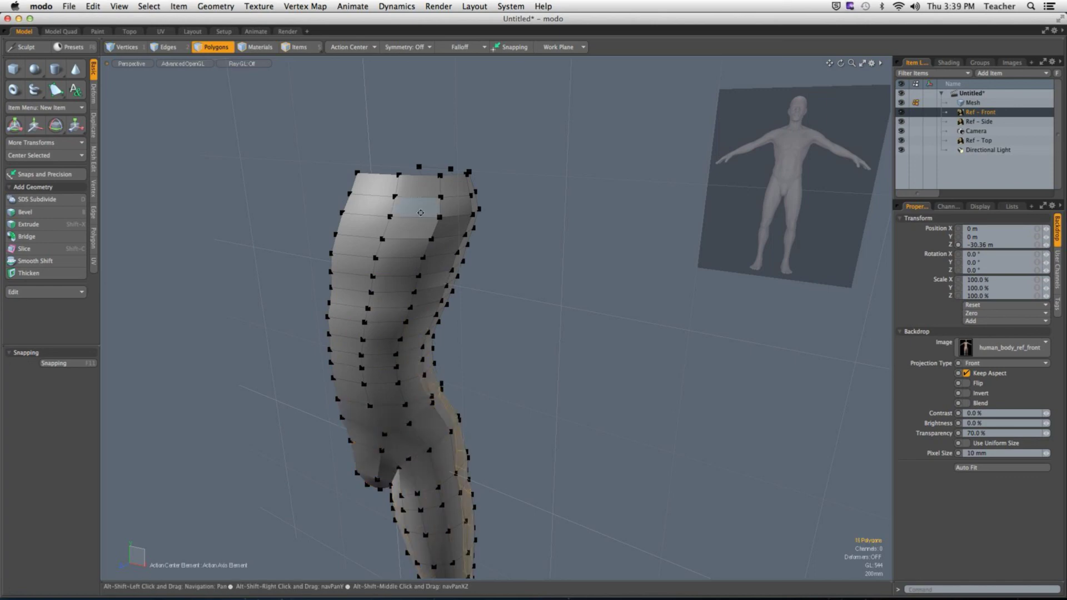
Select the top four adjacent polygons at the front of the torso, expand to their loop and step through the lengthwise polygon loops.
left_click_drag(333, 244, 350, 280, "alt")
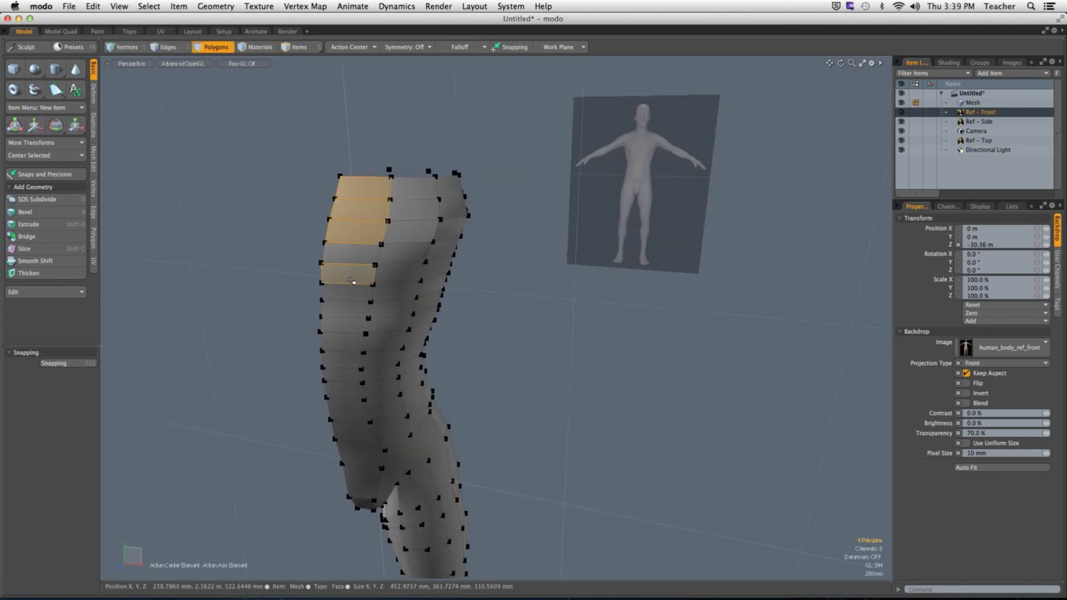
left_click(351, 280, "ctrl")
left_click(350, 257, "shift")
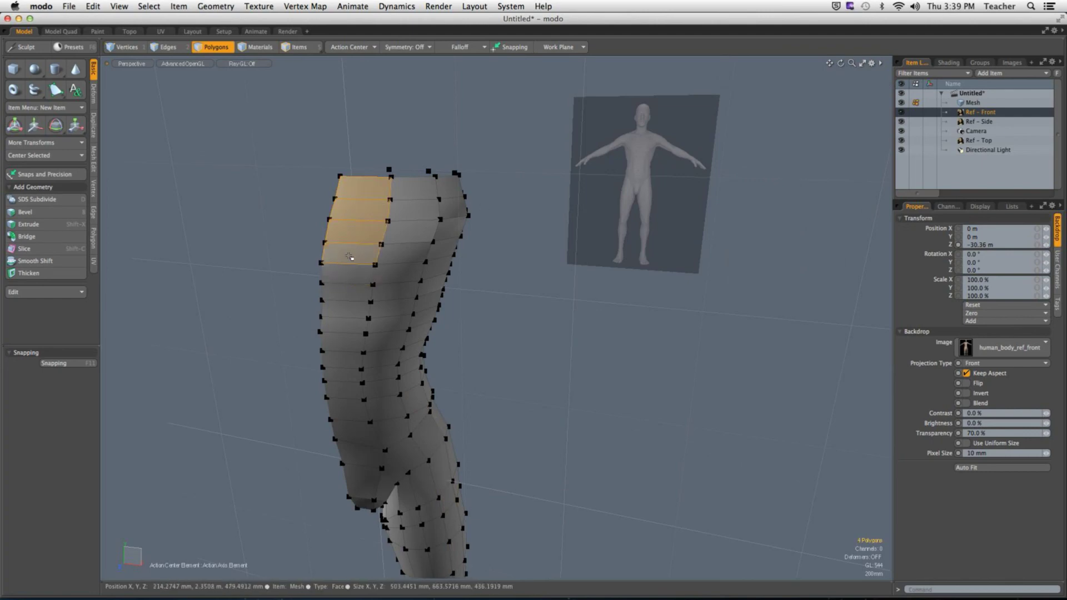
key("l")
key("Down")
key("Down")
key("Down")
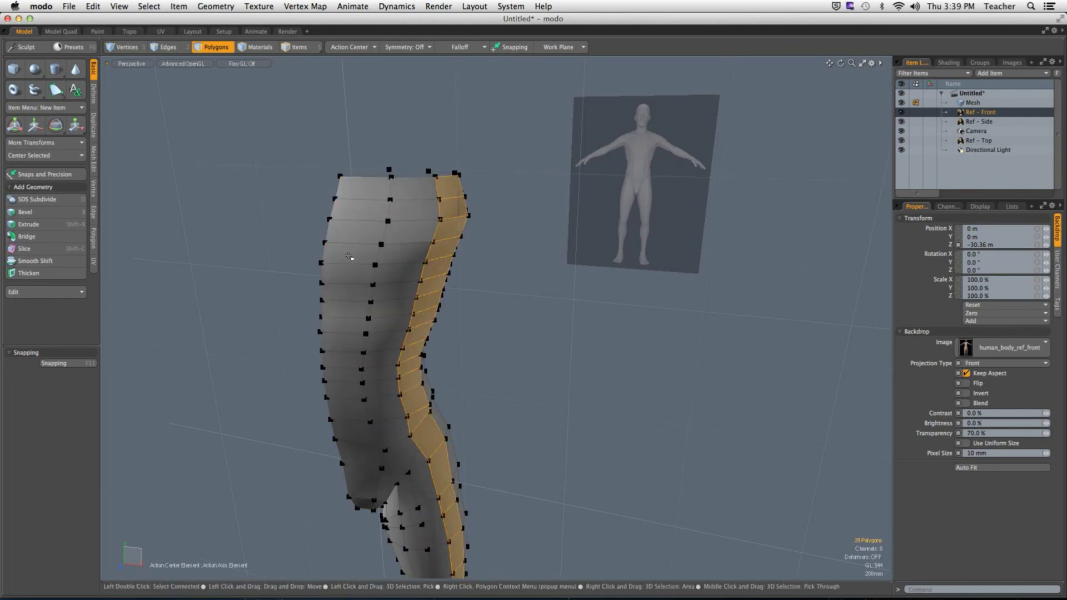
key("Down")
key("Down")
key("Down")
key("Down")
key("Down")
key("Down")
key("Down")
key("Down")
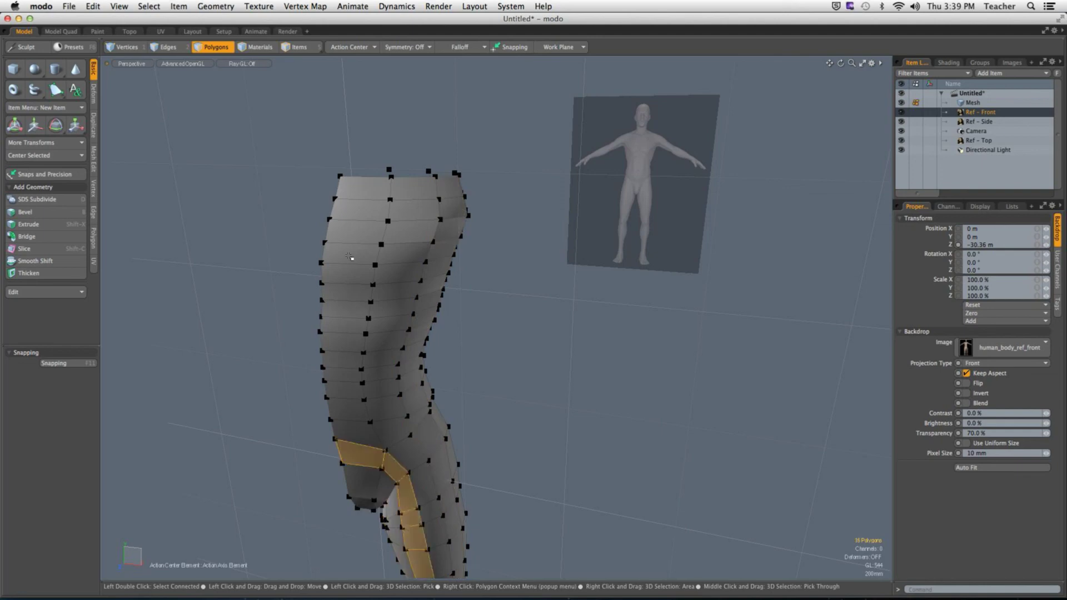
key("Down")
key("Down")
key("Down")
key("Down")
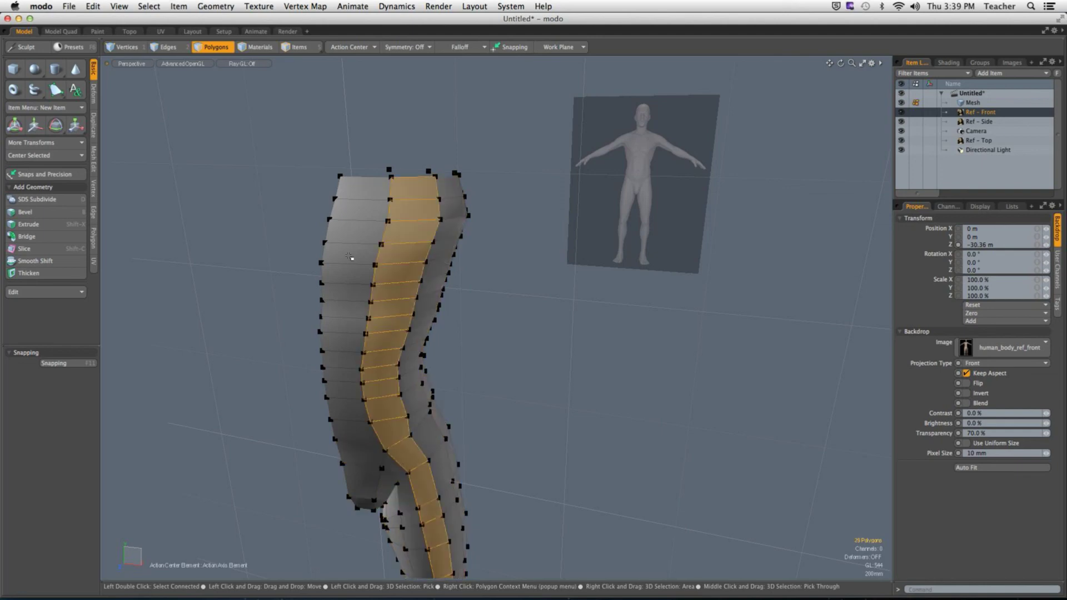
key("Down")
key("Down")
key("Down")
key("Down")
key("Down")
key("Down")
key("Down")
key("Down")
key("Down")
key("Down")
key("Down")
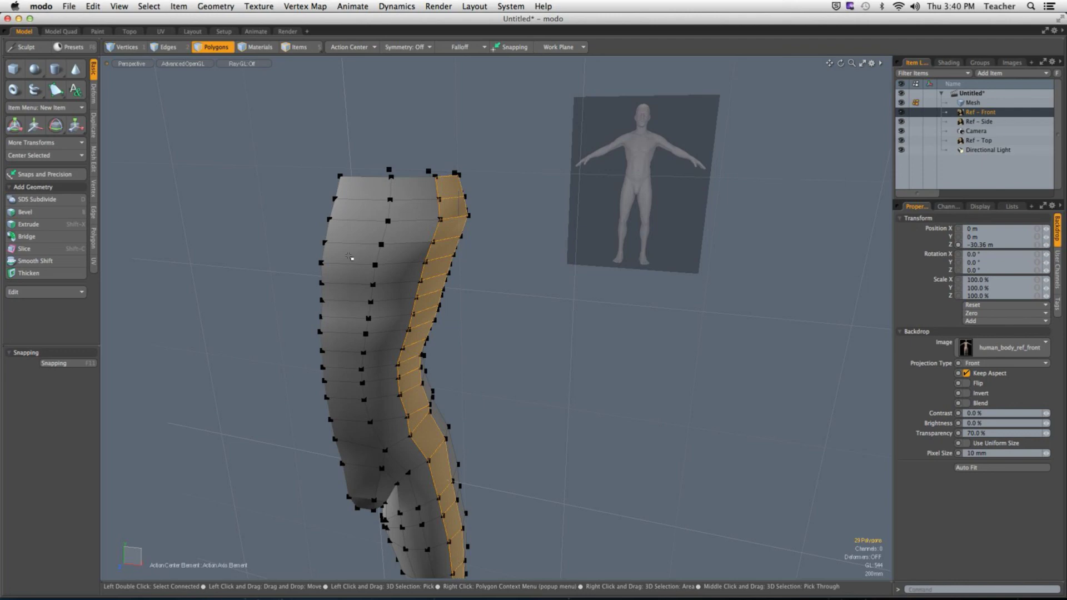
Select the bottom edge loop of the ankle opening and examine it against the foot in the Right view reference.
left_click_drag(352, 249, 407, 326, "alt")
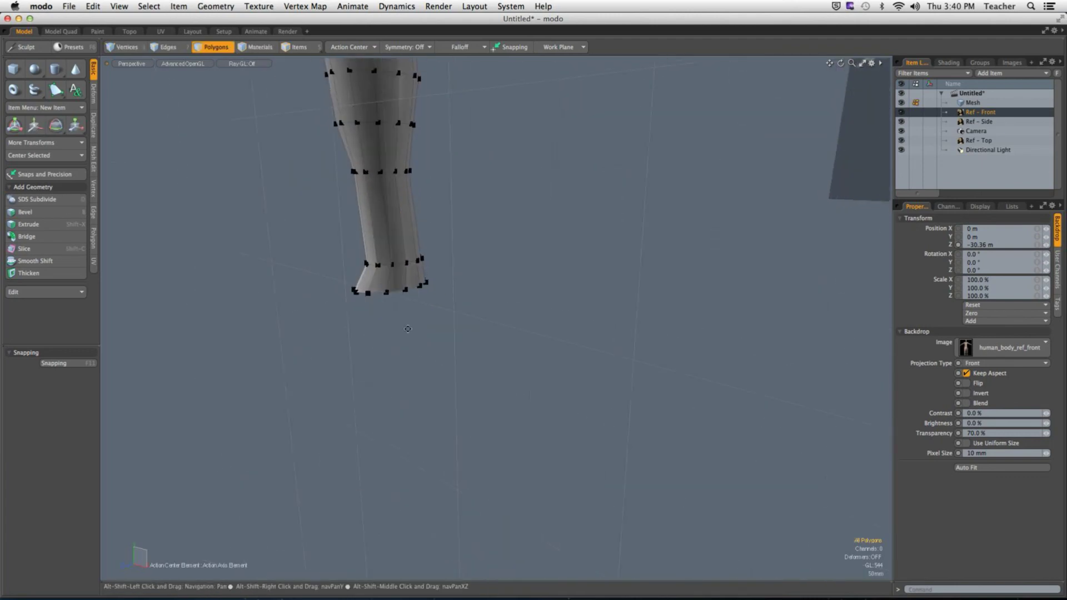
key("2")
double_click(392, 292)
key("shift+a")
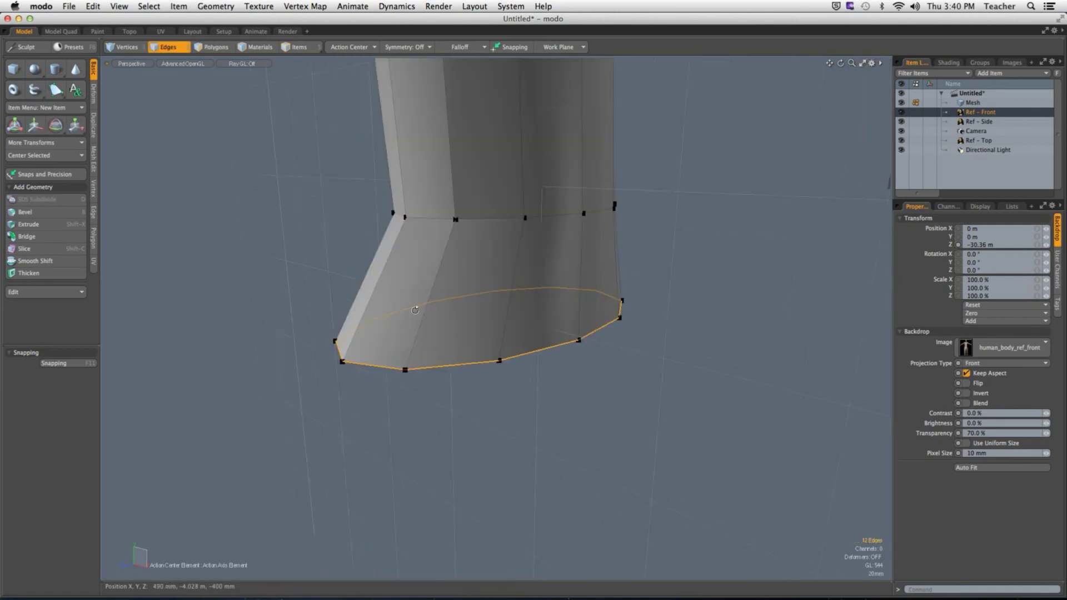
left_click_drag(392, 295, 354, 271, "alt")
key("ctrl+space")
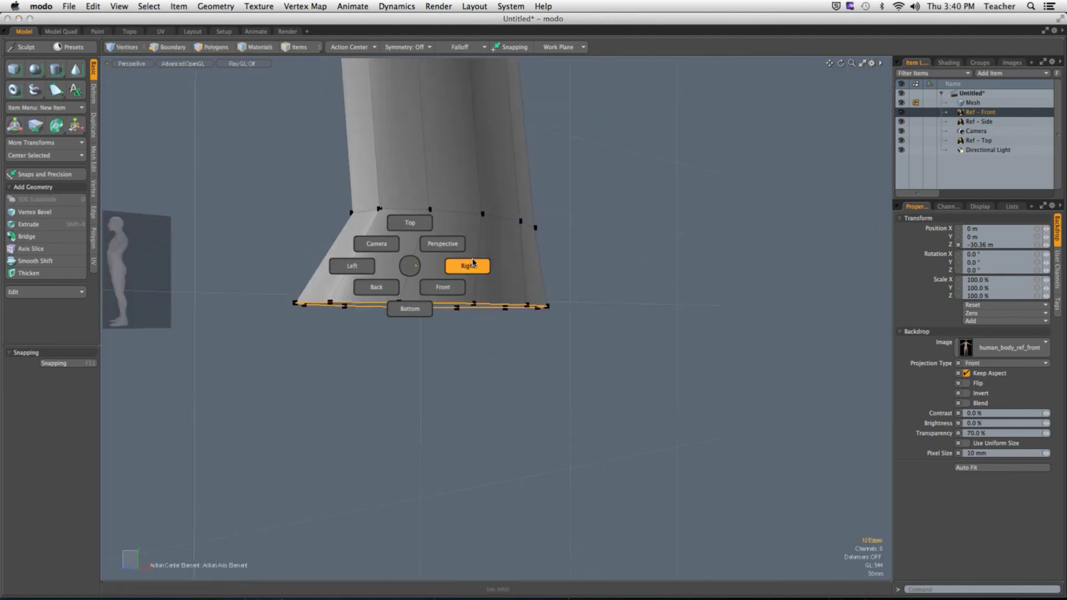
left_click(467, 264)
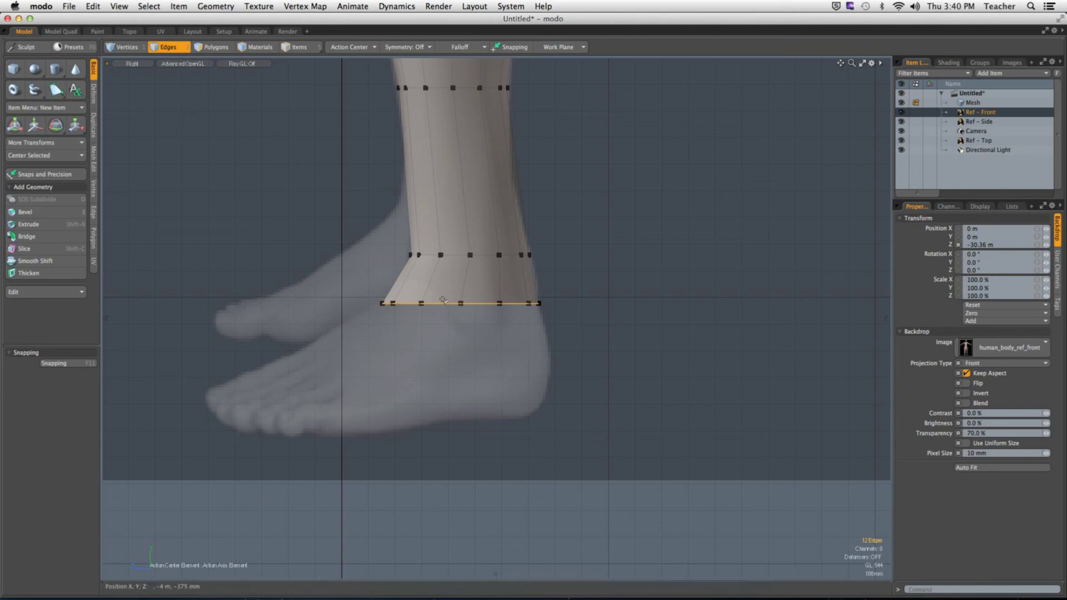
key("ctrl")
left_click_drag(456, 323, 514, 227, "ctrl+alt")
scroll(514, 228, "down", 5)
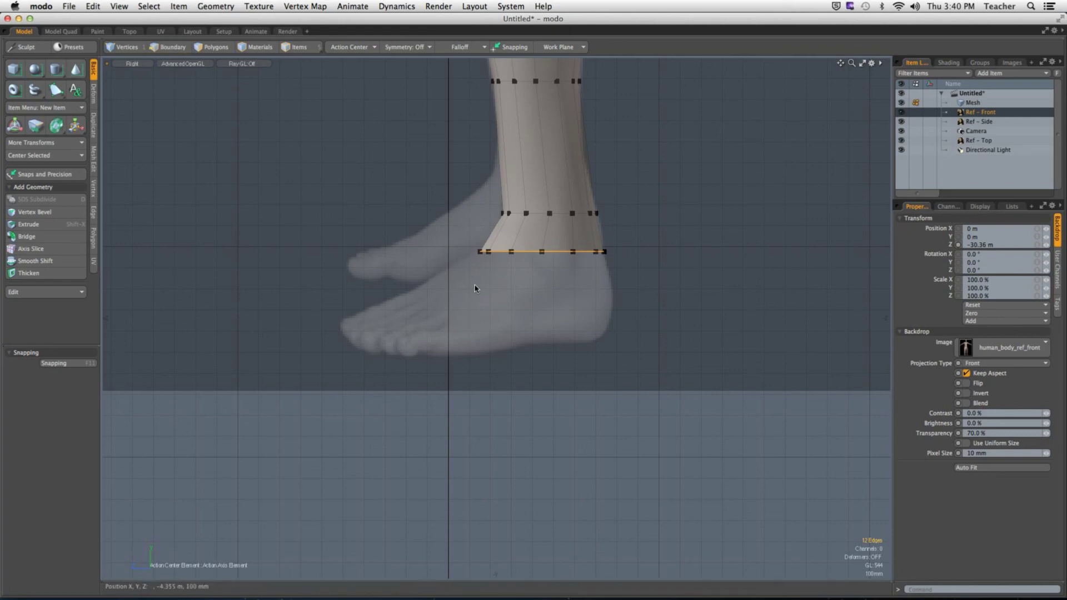
In Perspective view, select the eight connected edges around the back and sides of the ankle opening, leaving the front edges unselected.
left_click_drag(477, 291, 574, 287, "alt")
left_click(505, 452)
key("2")
left_click(567, 240)
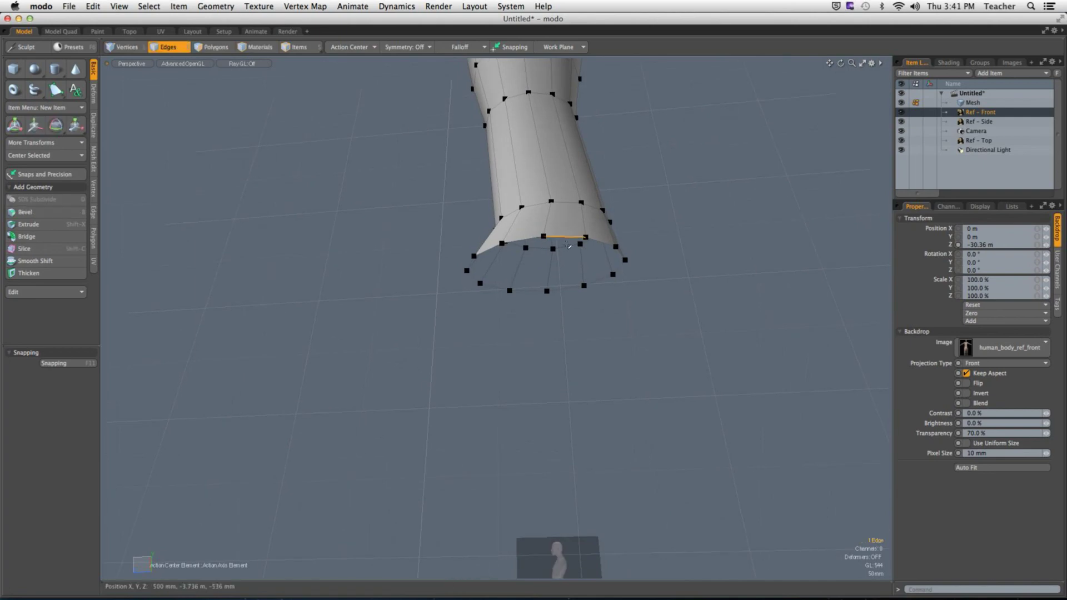
left_click_drag(565, 266, 565, 293, "alt")
key("1")
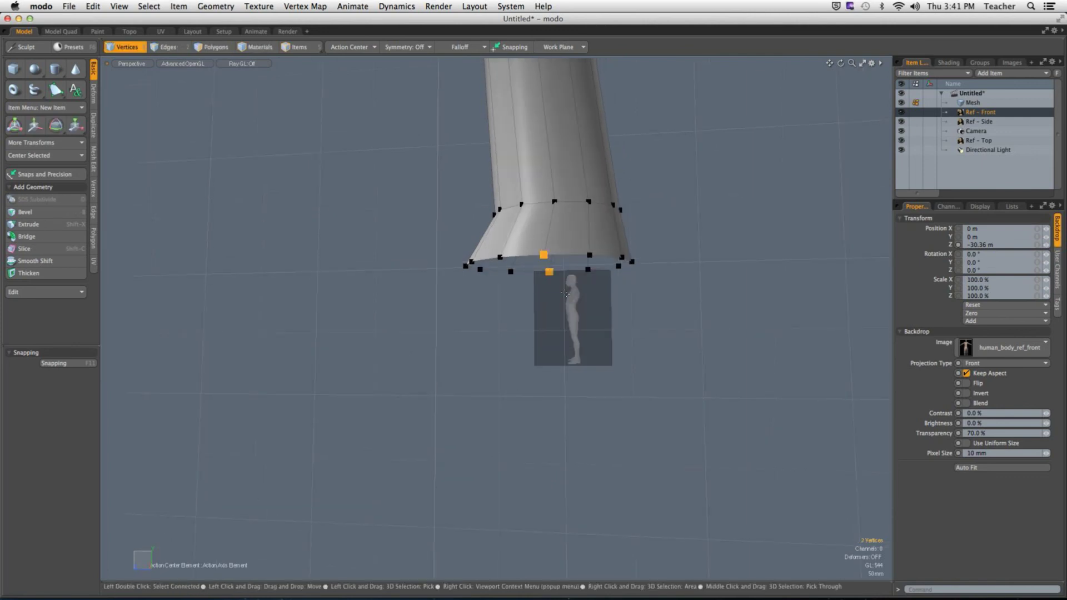
left_click_drag(566, 293, 605, 305, "alt")
key("2")
key("Up")
key("Up")
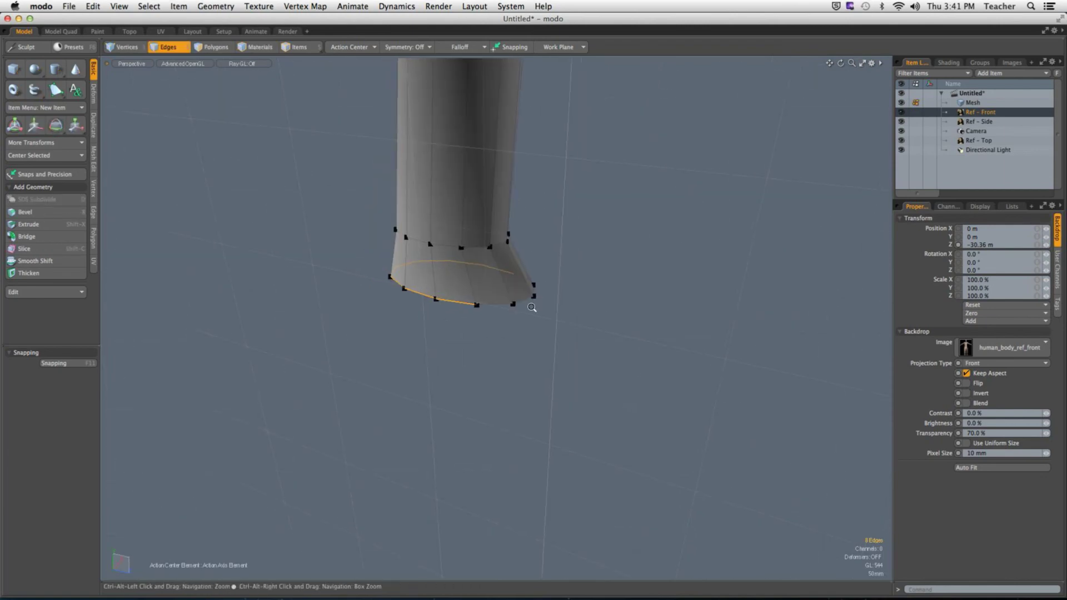
scroll(488, 305, "up", 5)
left_click_drag(488, 306, 558, 327, "alt")
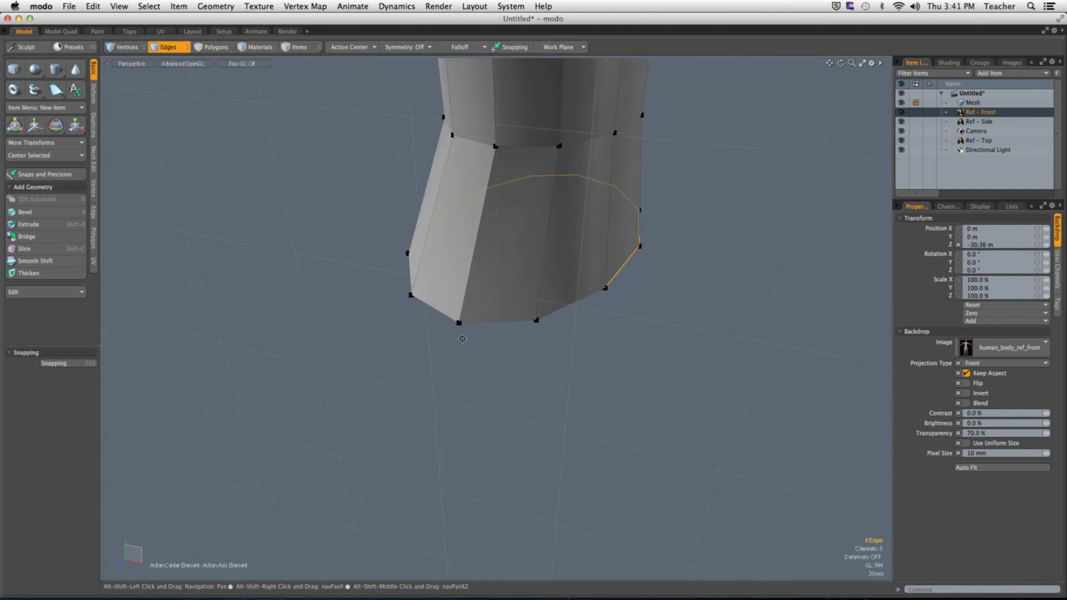
left_click_drag(466, 349, 423, 289, "alt")
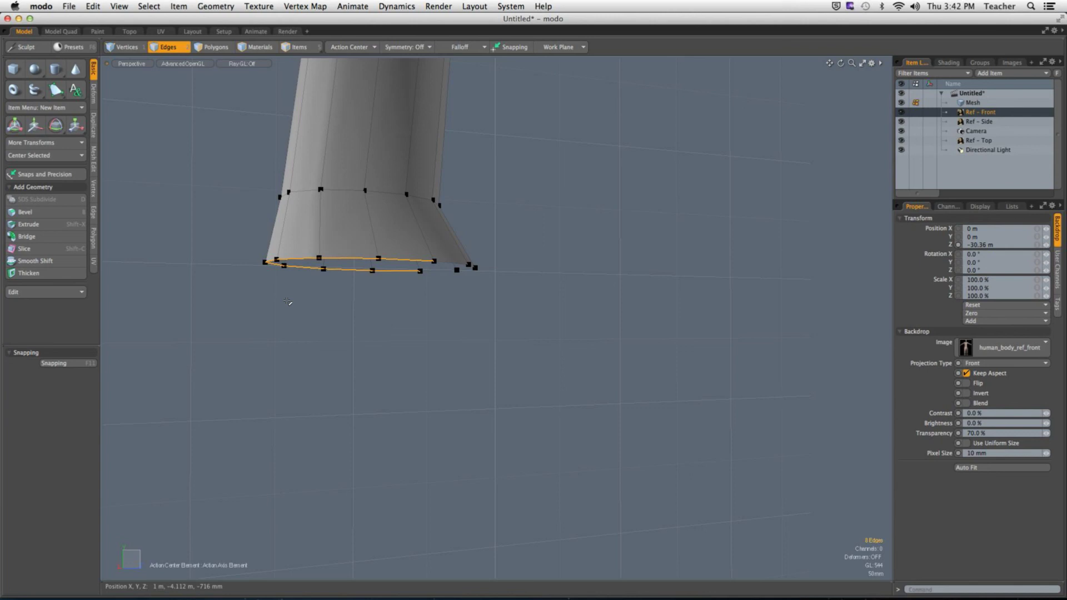
Extend the selected rear ankle edges straight down by about 258 mm with Edge Extend to start the heel.
key("shift+x")
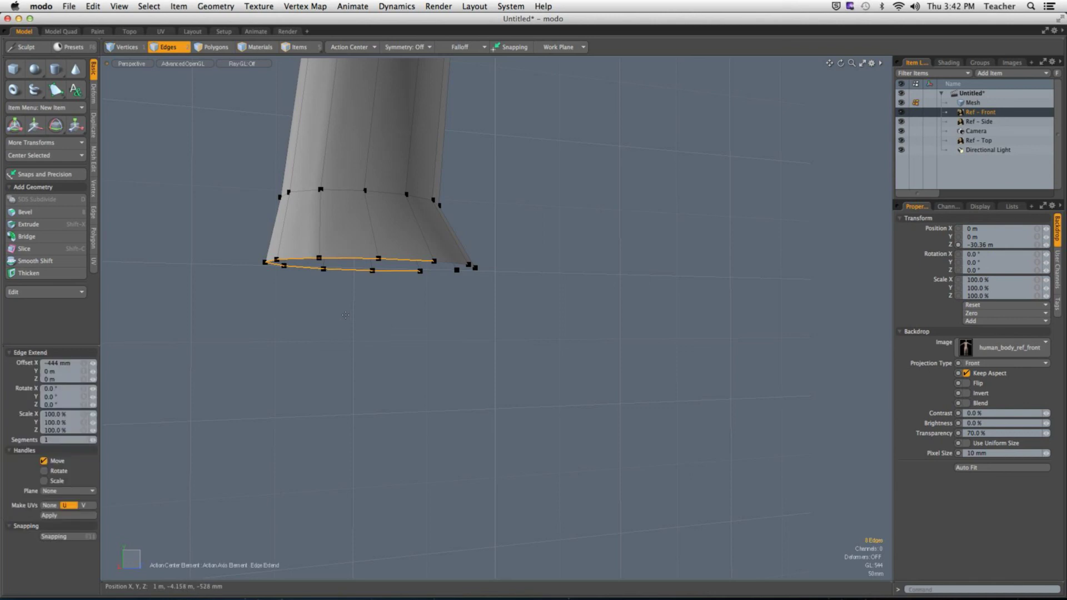
left_click_drag(378, 317, 330, 315, "alt")
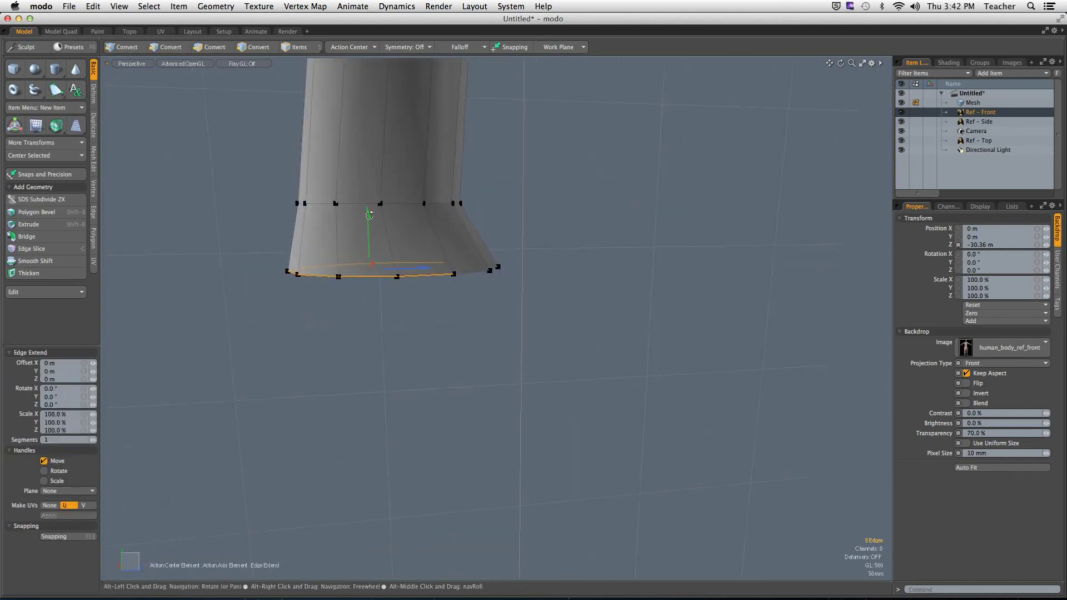
left_click_drag(369, 222, 373, 308)
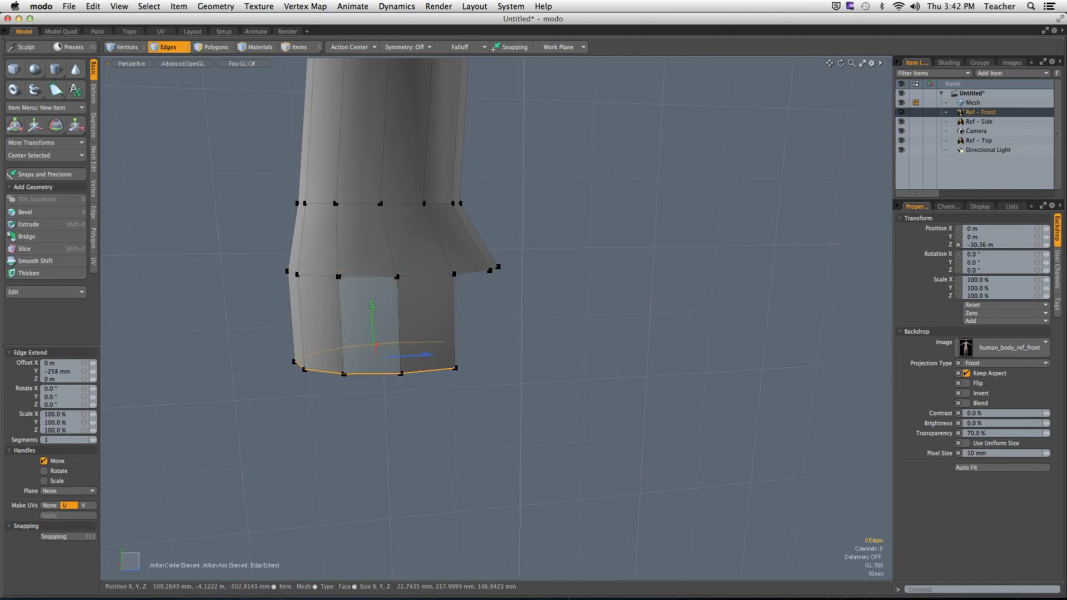
key("space")
Select the heel extension's bottom edges and move them down about 152 mm toward the sole in the Right view reference.
mouse_move(506, 346)
left_mouse_down("alt")
mouse_move(450, 334)
mouse_move(337, 348)
mouse_move(339, 278)
mouse_move(629, 335)
mouse_move(501, 328)
left_mouse_up("alt")
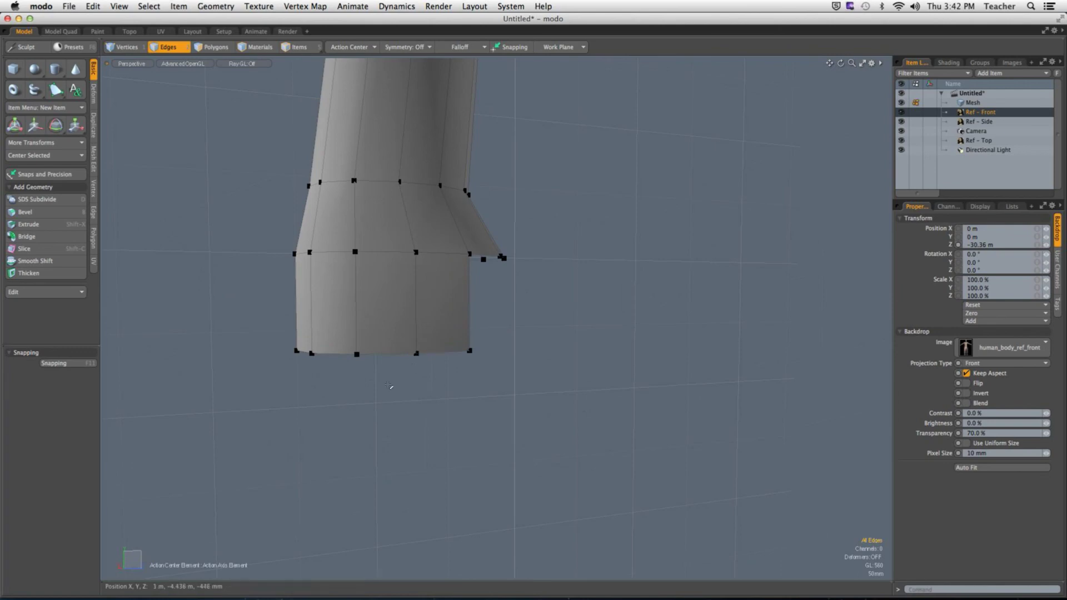
double_click(333, 353)
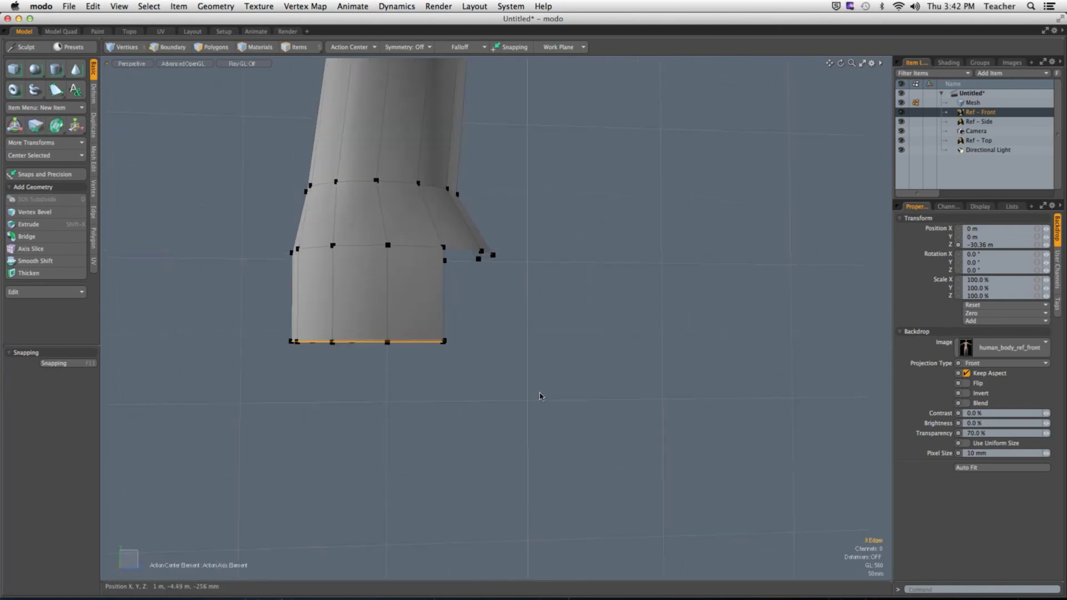
key("ctrl+space")
left_click_drag(513, 392, 528, 392, "alt+shift")
key("w")
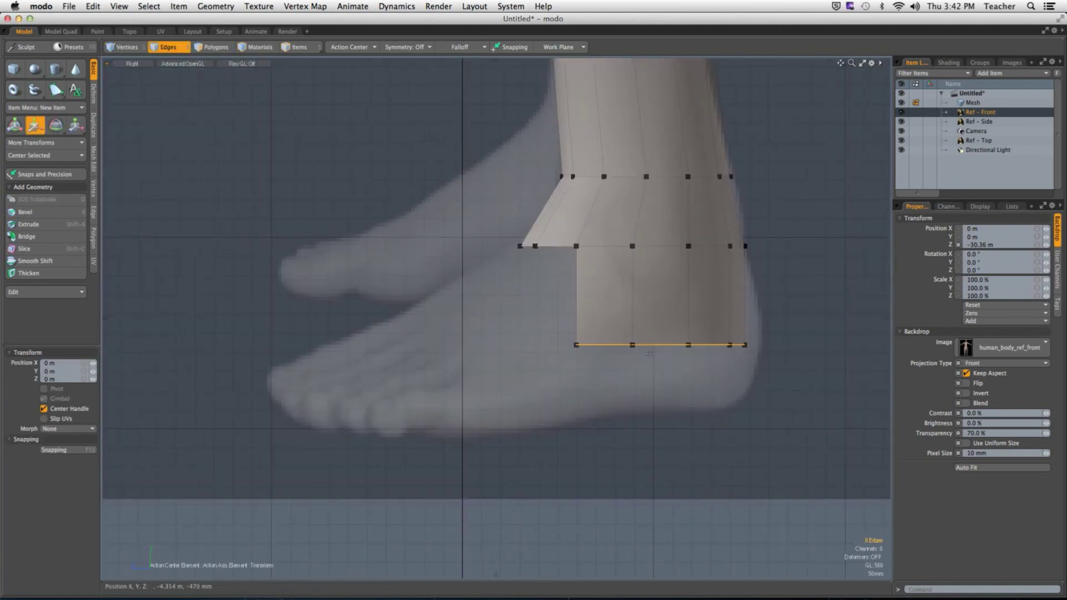
left_click_drag(660, 238, 660, 293)
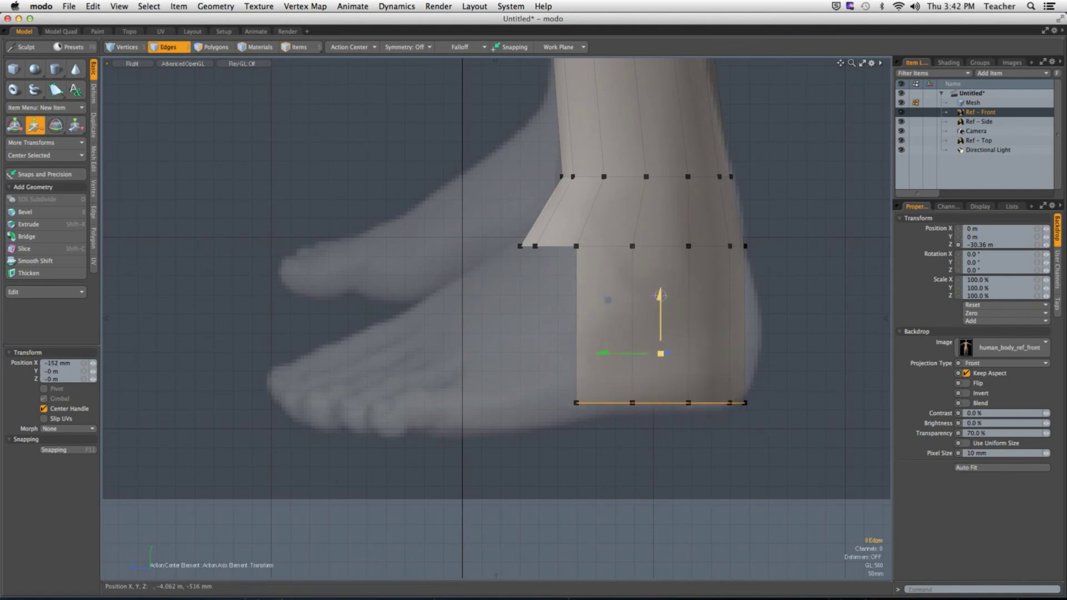
key("q")
left_click(763, 331)
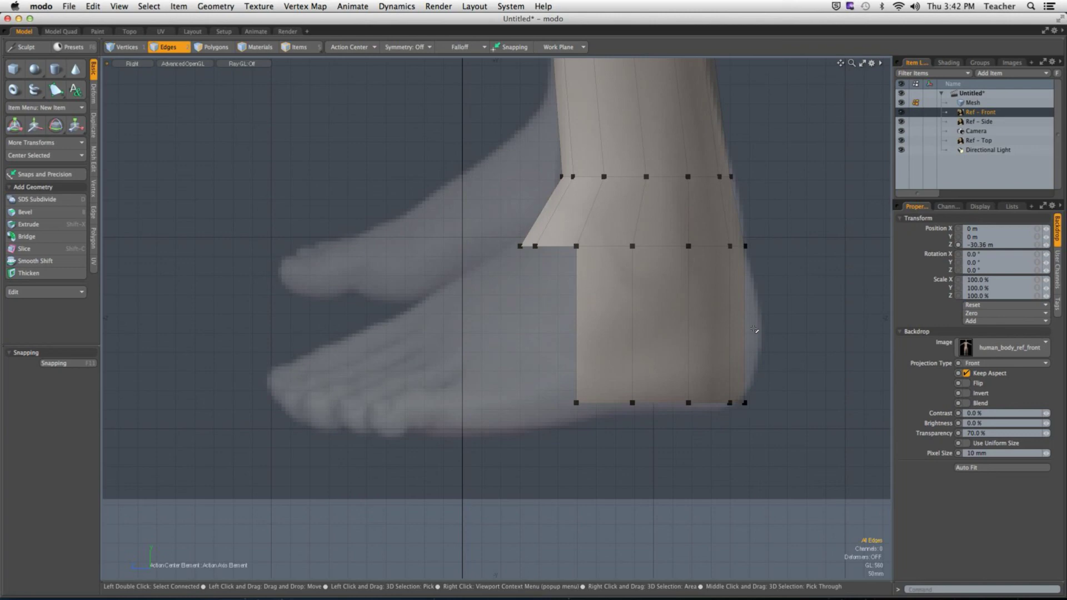
Return to Perspective view and select the vertical front edge on one side of the heel extension.
key("ctrl+space")
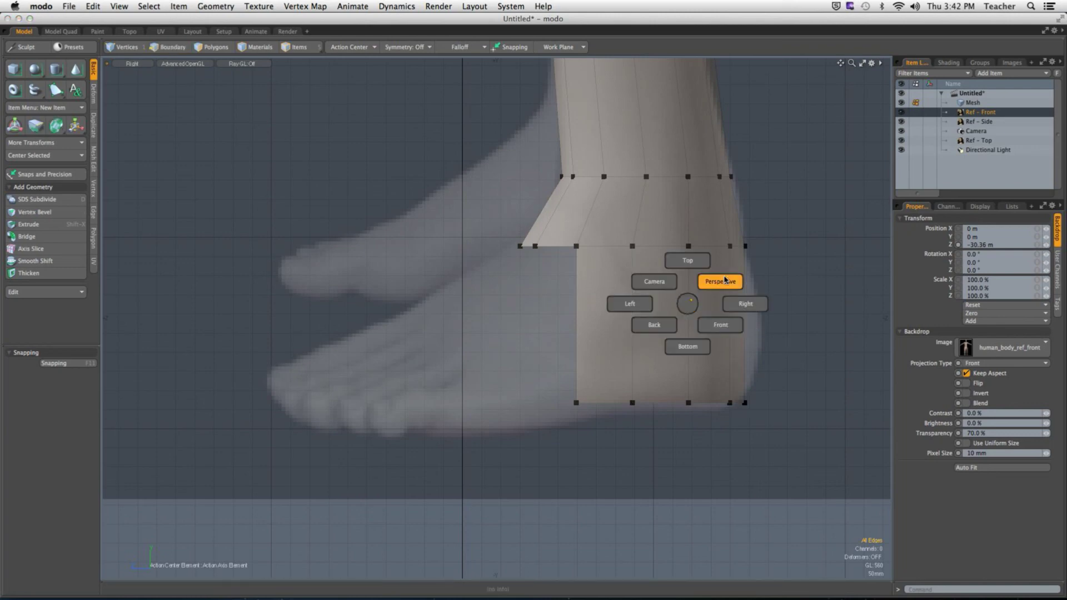
left_click(716, 281)
left_click_drag(719, 282, 482, 310, "alt")
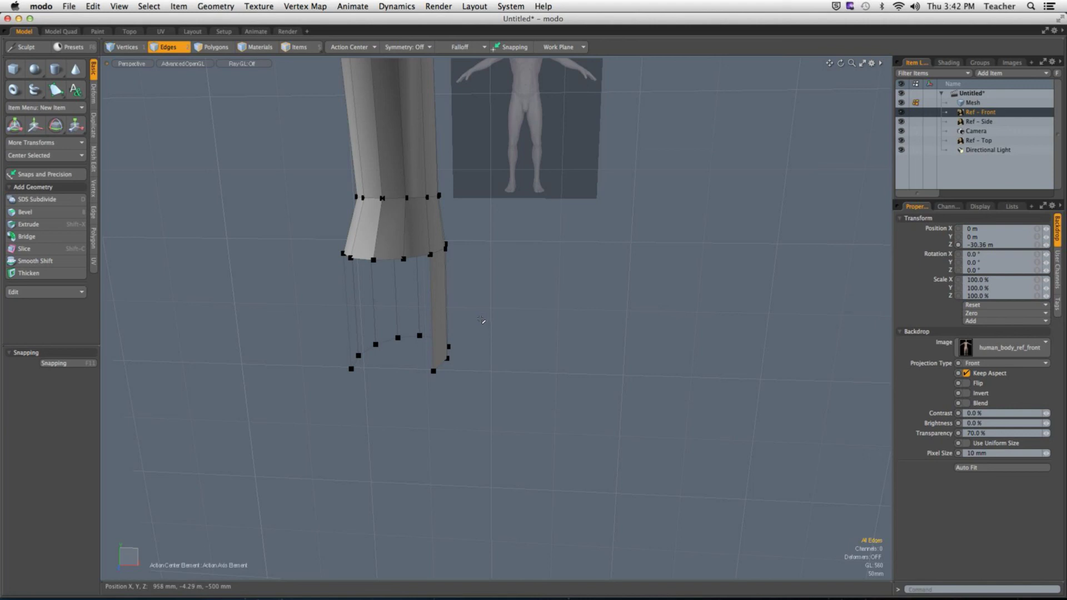
left_click_drag(409, 348, 477, 310, "alt")
left_click(462, 332)
left_click(489, 340, "shift")
left_click(486, 294, "shift")
left_click(523, 334)
left_click(429, 355)
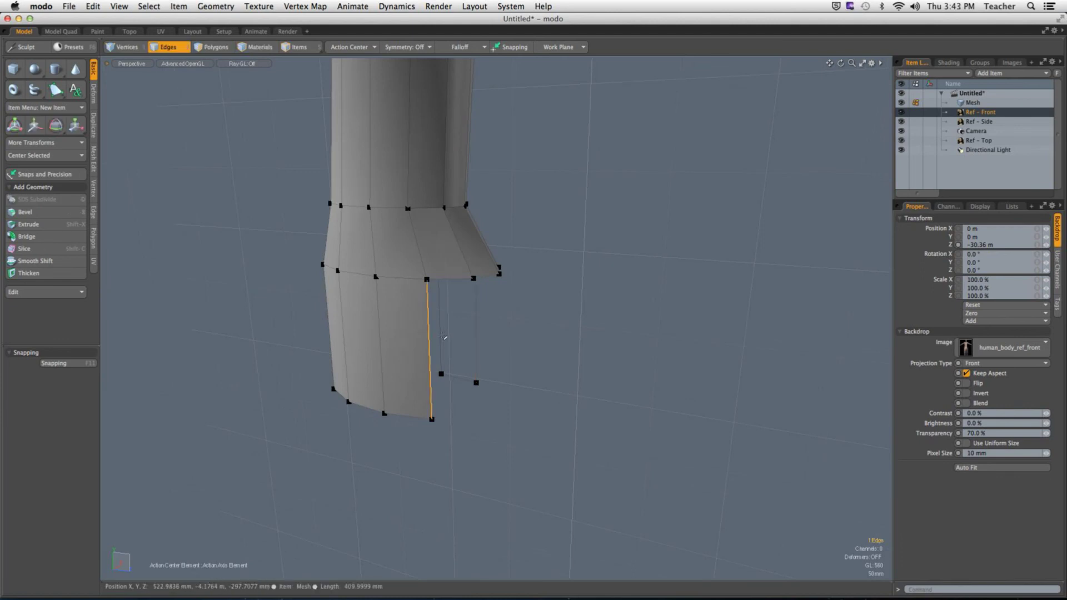
Add the front edges of the ankle border and the opposite vertical heel edge to the selection.
left_click(459, 280, "shift")
left_click_drag(461, 283, 495, 369, "alt")
left_click(420, 288, "shift")
left_click(428, 307, "shift")
left_click(455, 301, "shift")
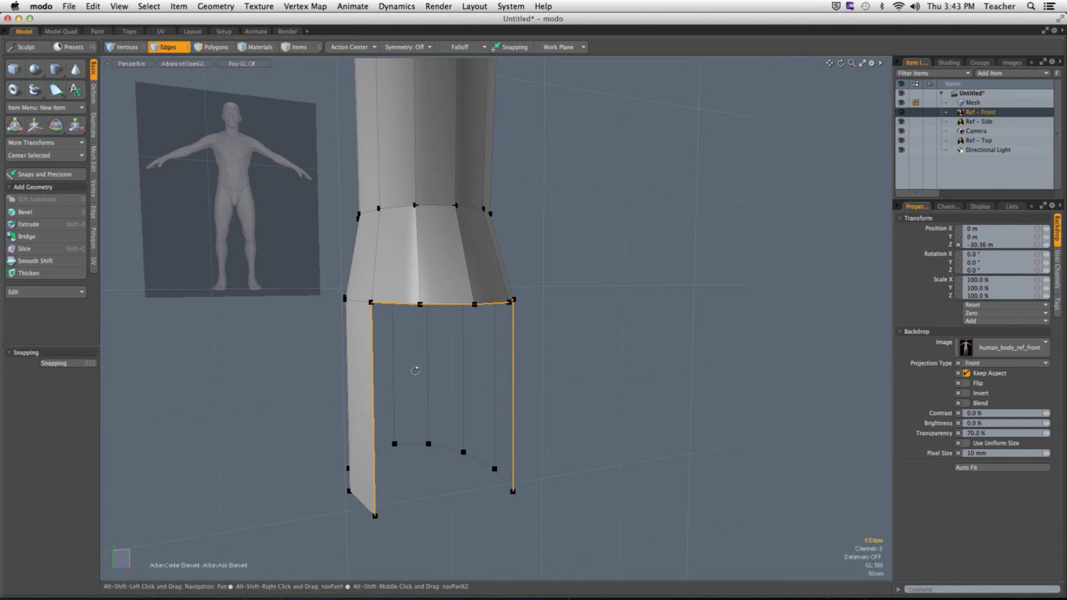
left_click_drag(513, 374, 500, 317, "alt")
left_click(408, 332, "shift")
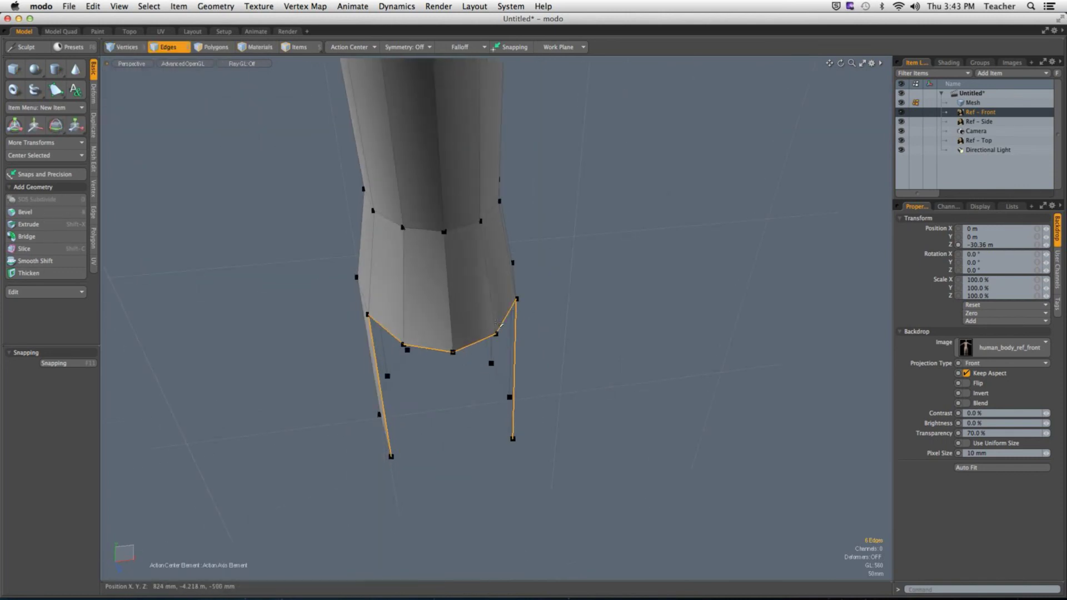
left_click_drag(388, 376, 490, 354, "alt")
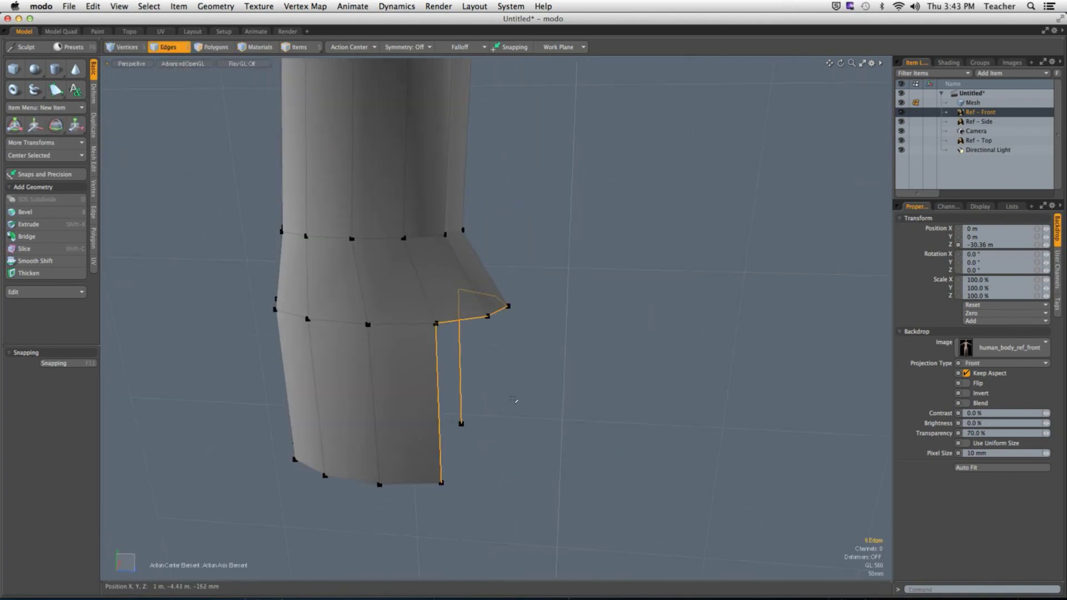
Extend the selected front opening edges forward by about 576 mm with Edge Extend to form the length of the foot.
key("shift+x")
left_click_drag(528, 384, 768, 395)
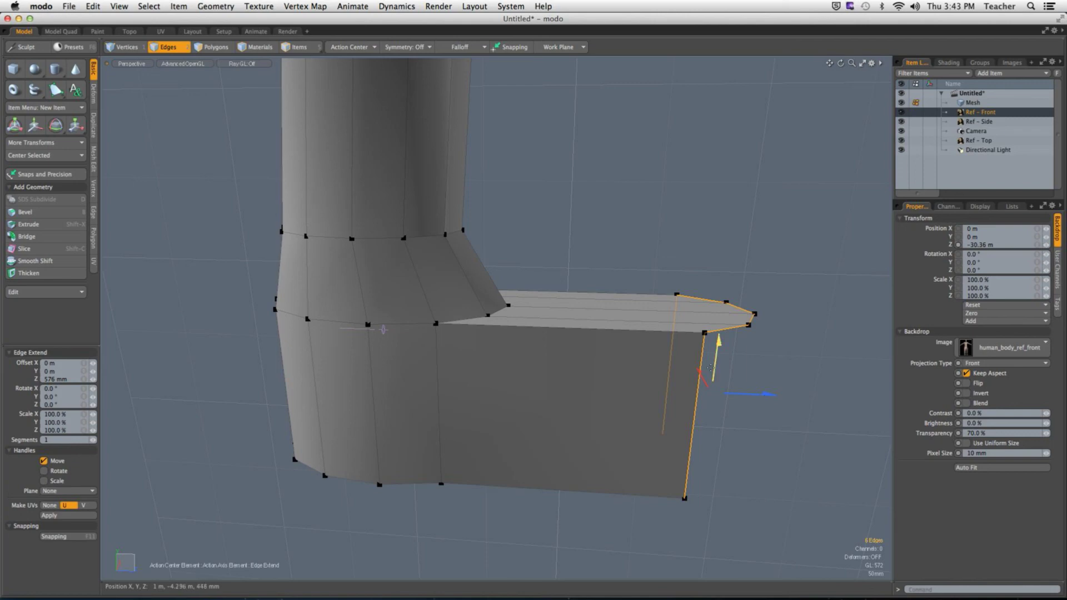
left_click_drag(768, 396, 556, 403, "alt")
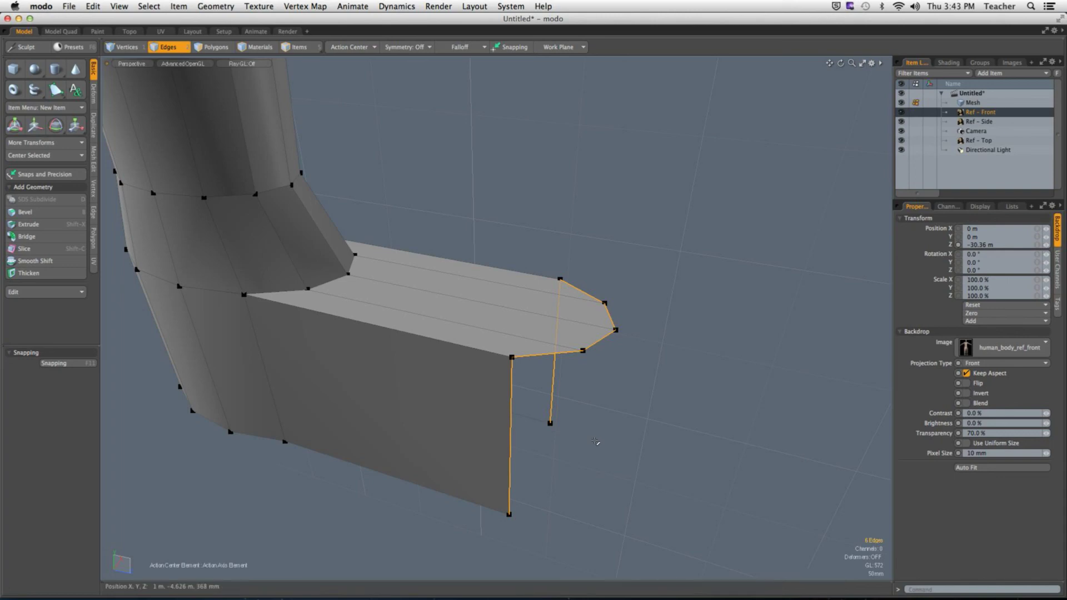
Clear the Element action center and flatten the foot's front border edges by scaling them to 0% in Z.
key("r")
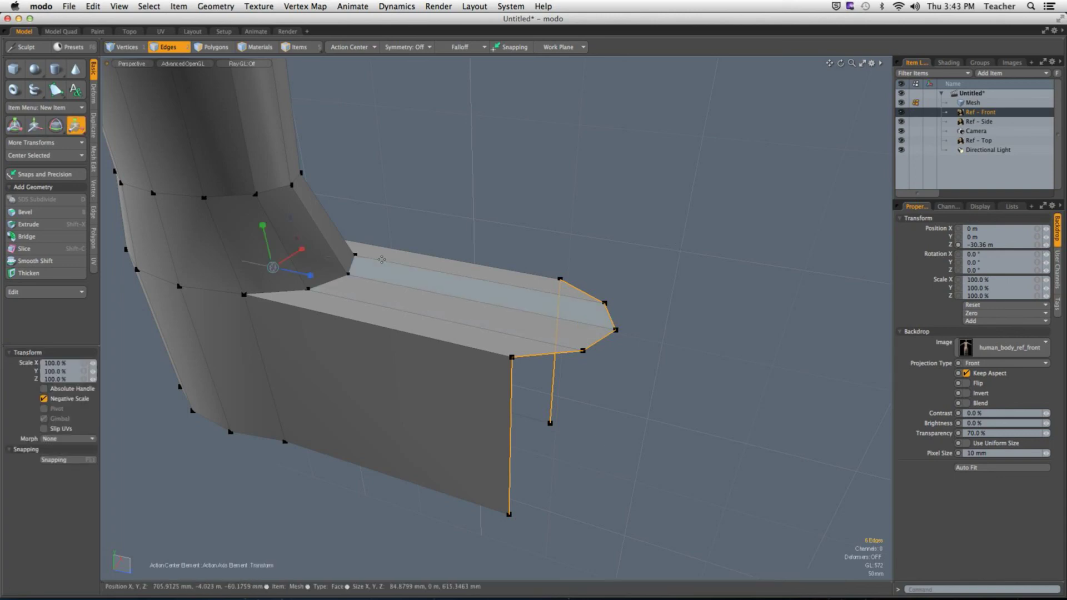
left_click(350, 46)
left_click(351, 75)
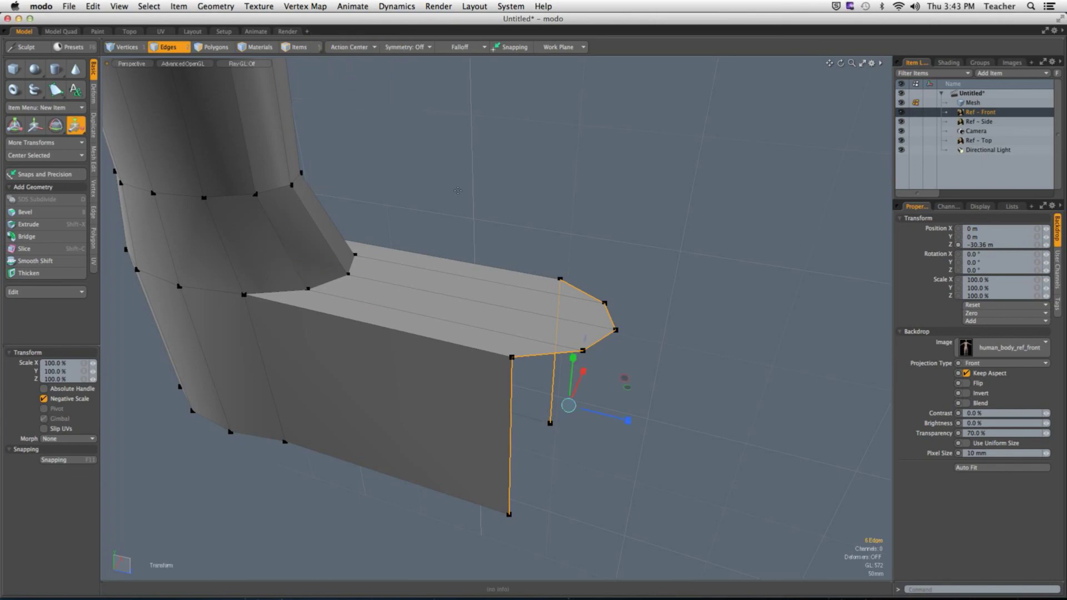
left_click_drag(562, 403, 621, 408, "alt")
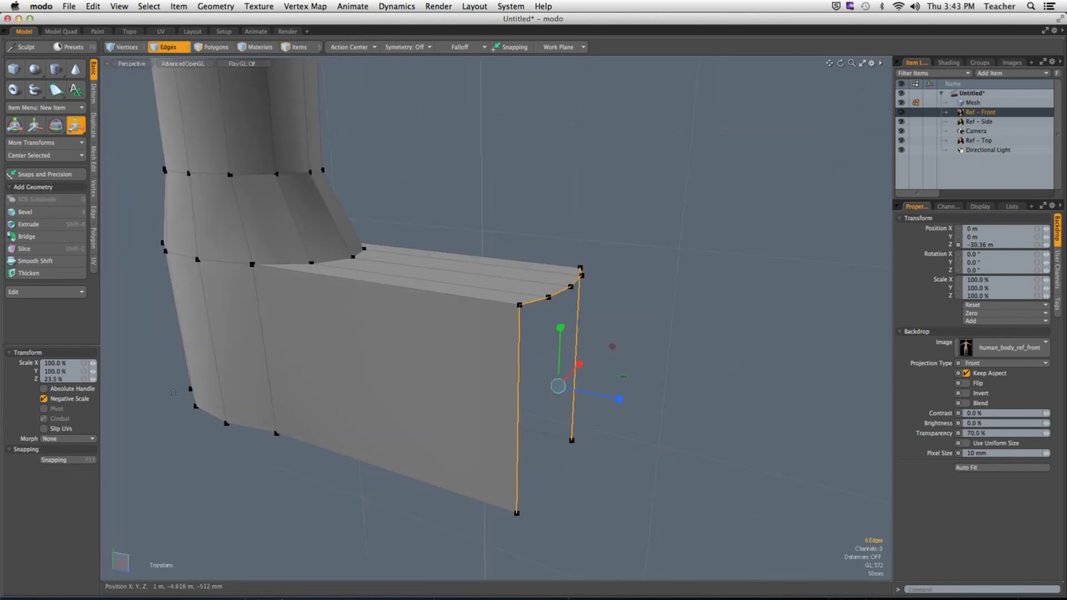
left_click(53, 379)
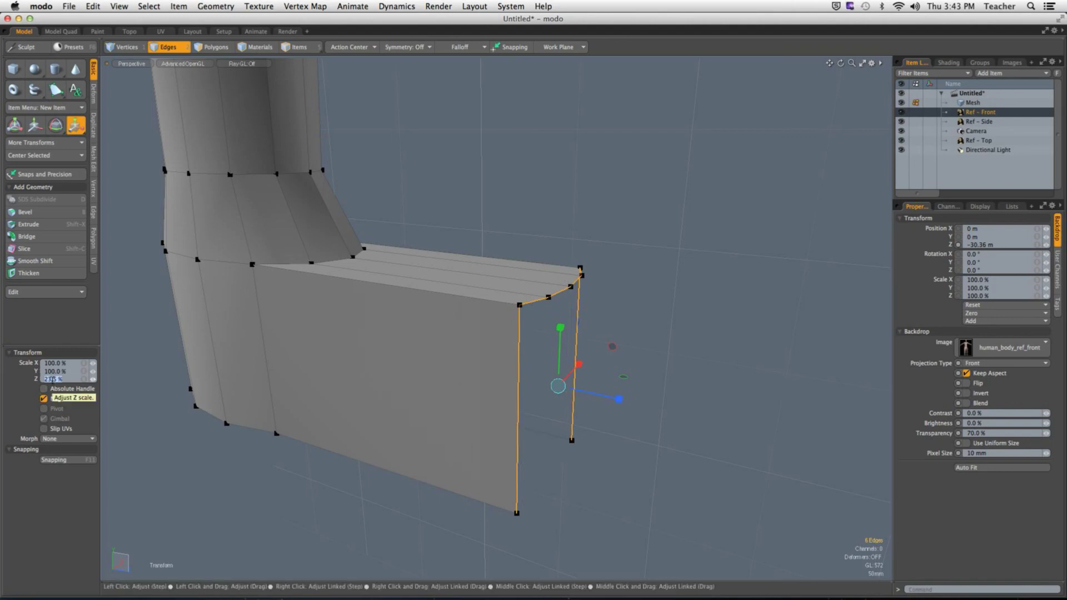
type("0")
key("Return")
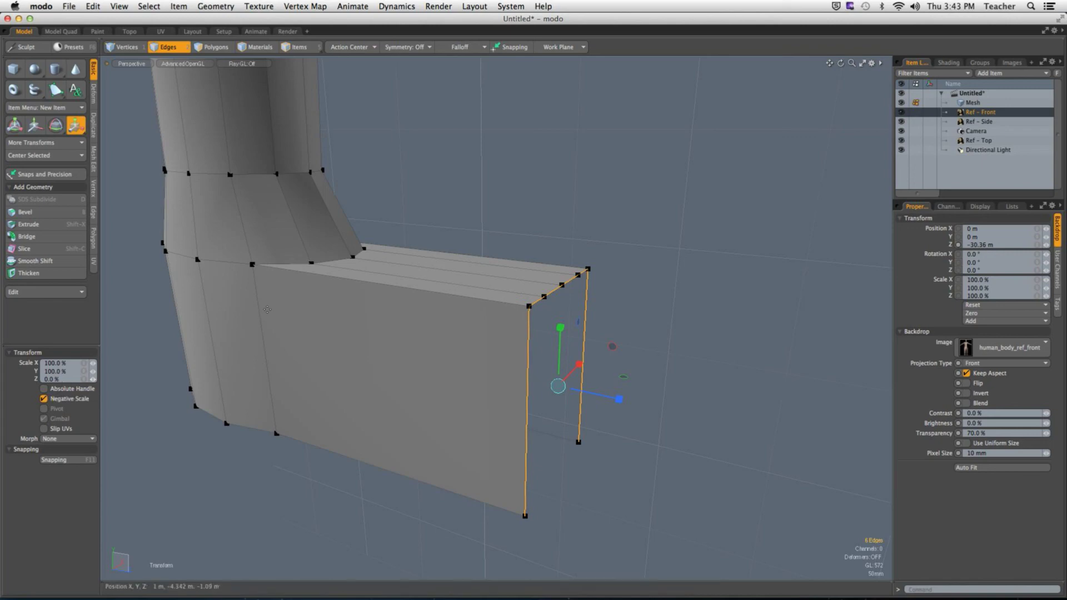
In the Right view, move the foot's flattened front edges forward to the tips of the toes in the side reference.
key("space")
left_click_drag(556, 311, 616, 318, "alt")
key("ctrl+space")
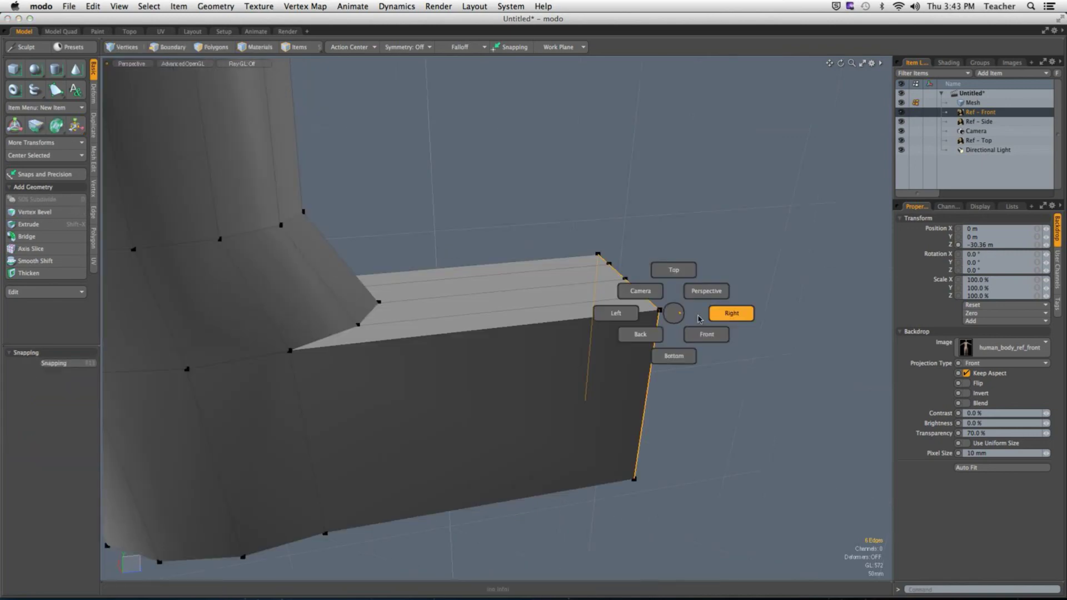
left_click(726, 309)
key("2")
scroll(543, 348, "down", 2)
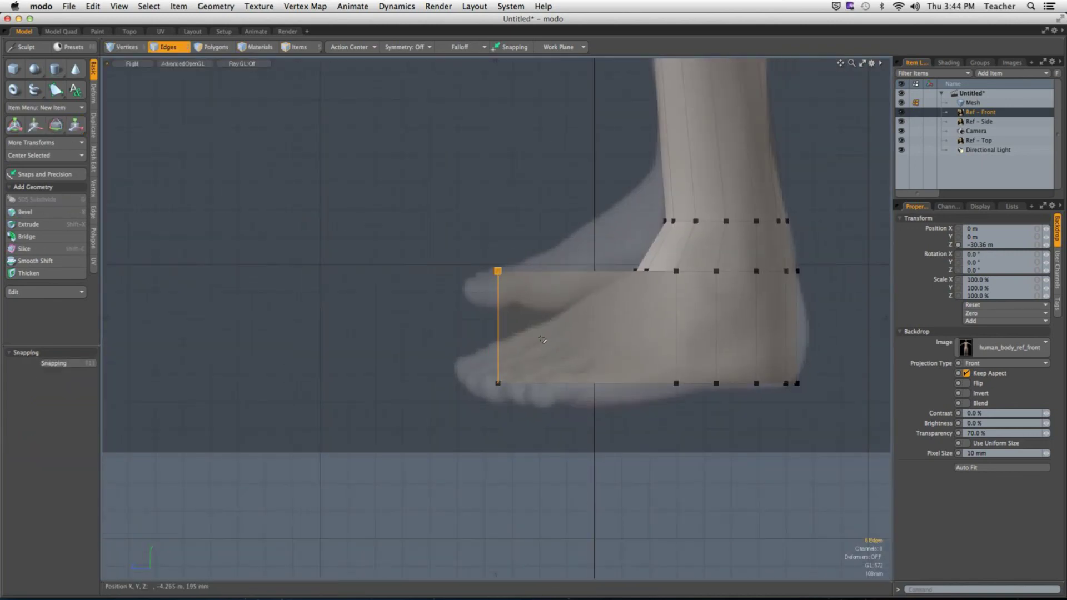
key("w")
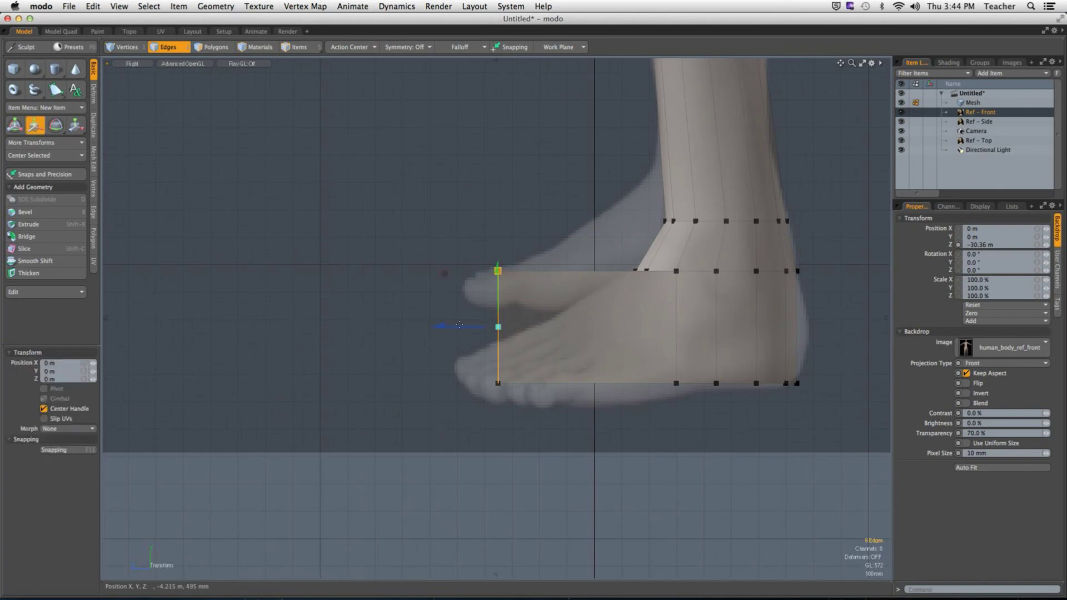
left_click_drag(499, 329, 428, 325)
key("super+z")
key("q")
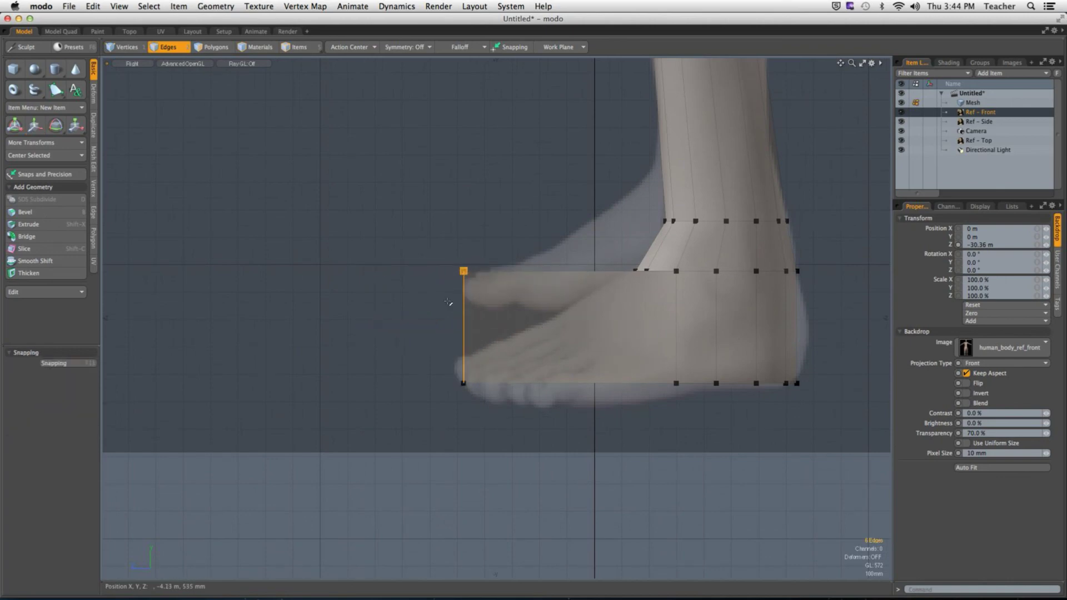
Select the foot's upper front edges and lower them 320 mm to the toe height in the side reference.
left_click_drag(406, 231, 520, 317)
key("w")
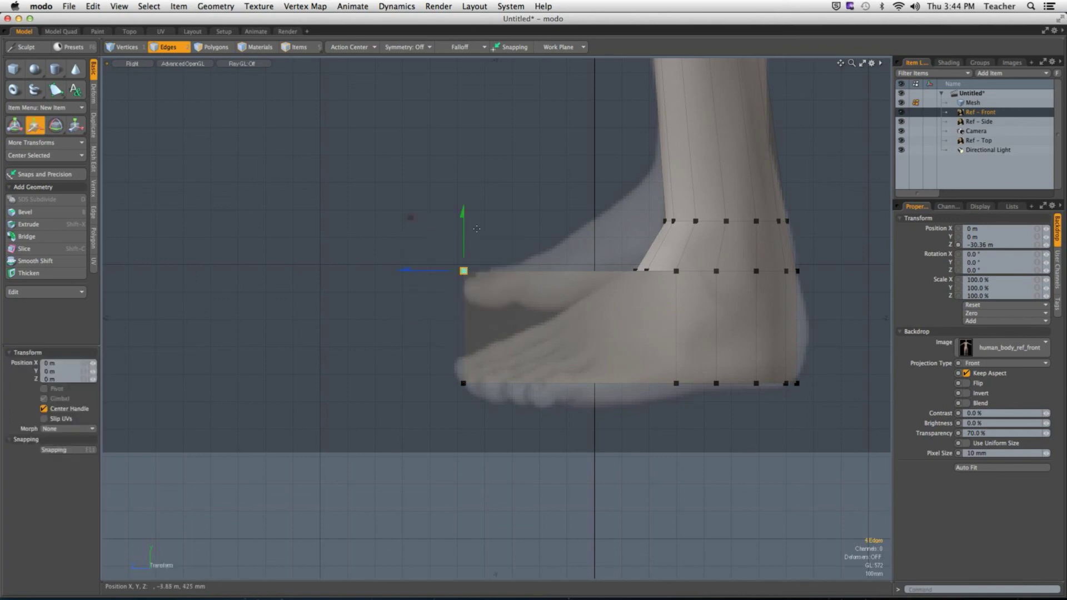
left_click_drag(465, 228, 464, 315)
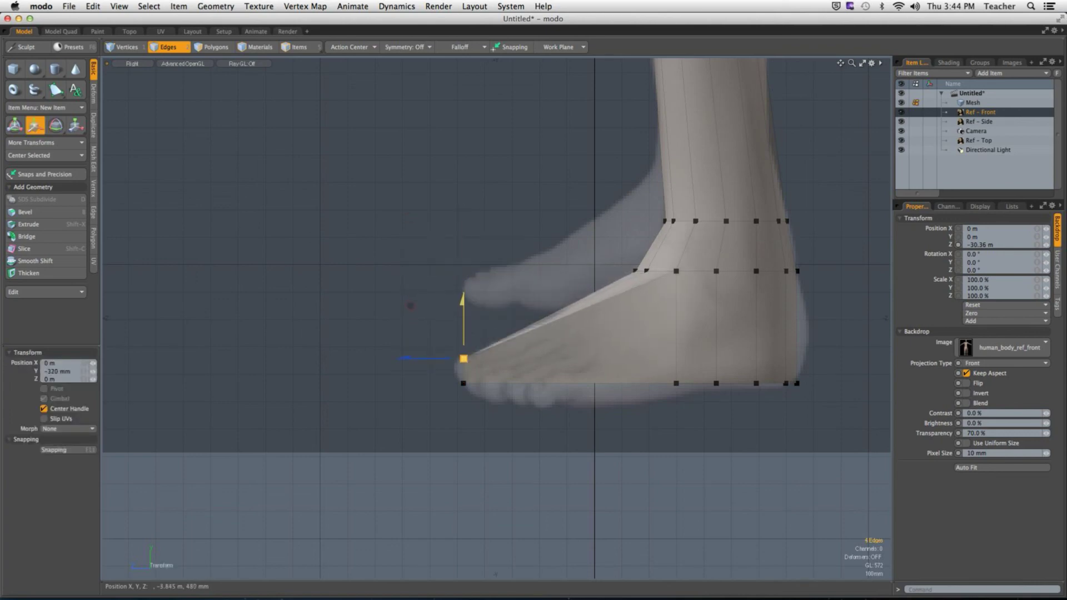
key("q")
key("ctrl+space")
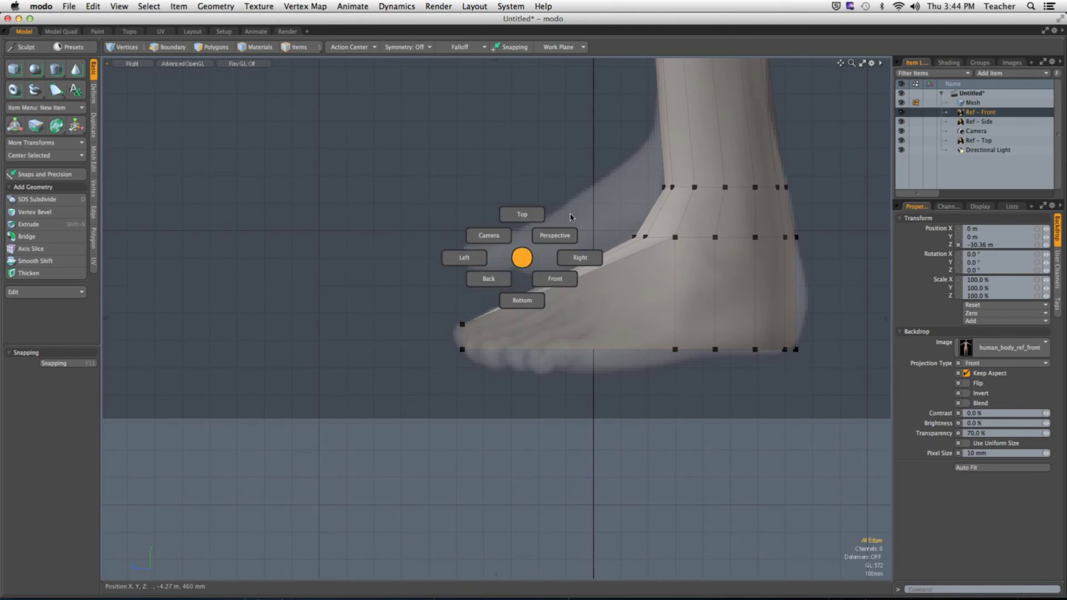
In the Perspective view, add one edge loop across the middle of the extended foot with Loop Slice.
key("2")
left_click(561, 236)
left_click_drag(566, 237, 569, 281, "alt")
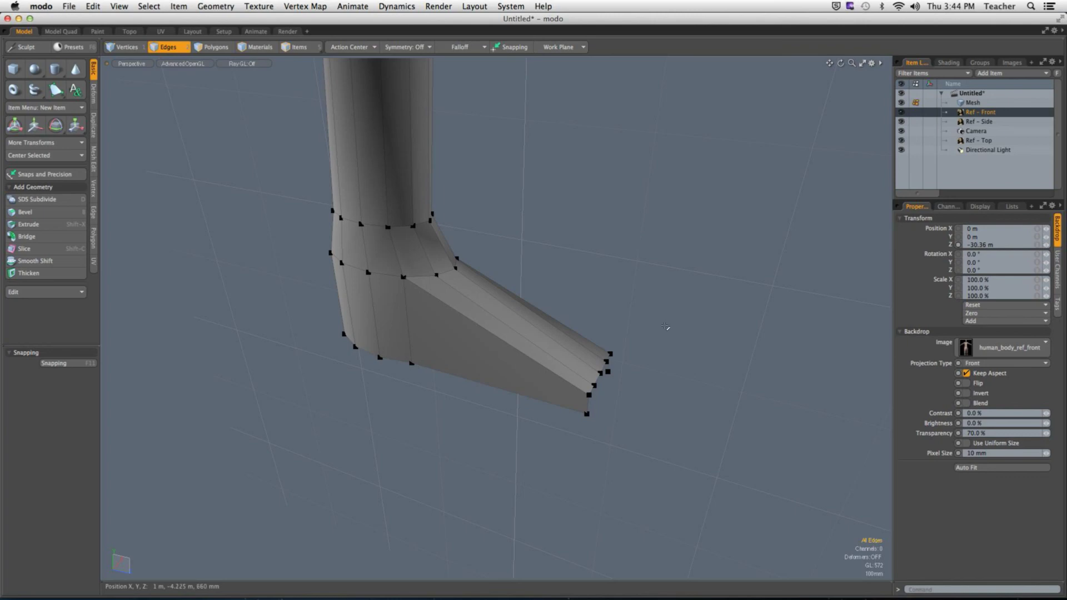
left_click_drag(666, 327, 574, 299, "alt")
key("3")
key("alt+c")
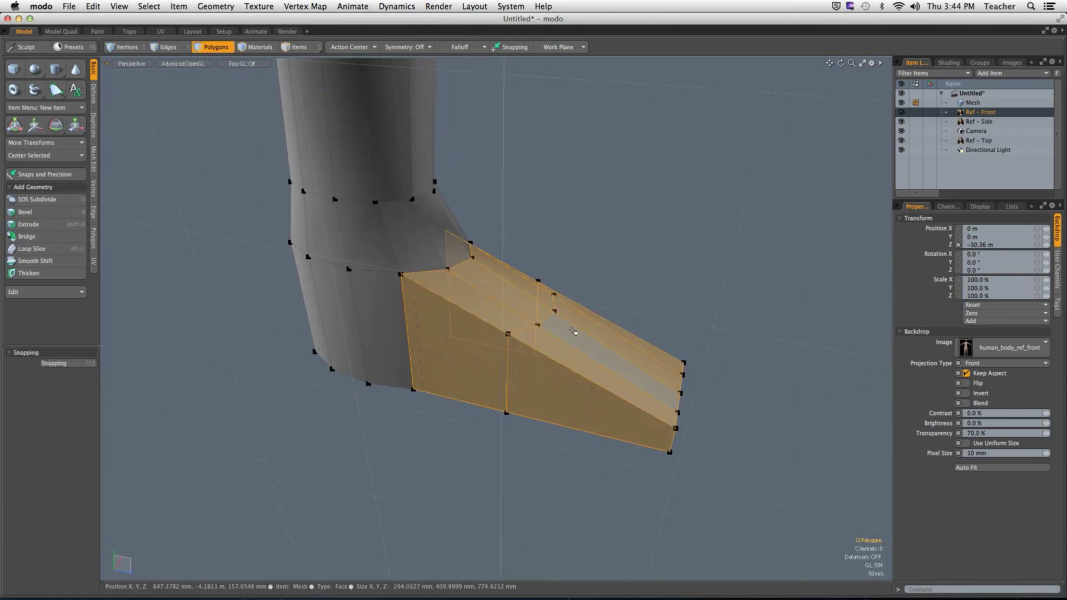
Flatten the selected midfoot edge loop by scaling it to 0% in Z.
key("2")
left_click_drag(525, 332, 155, 230, "alt")
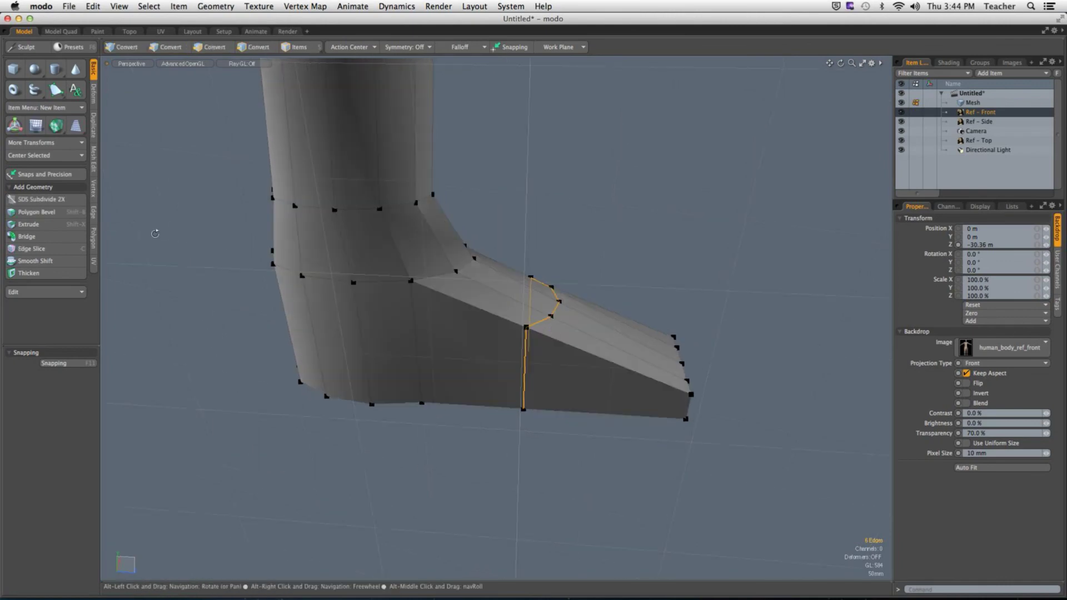
key("r")
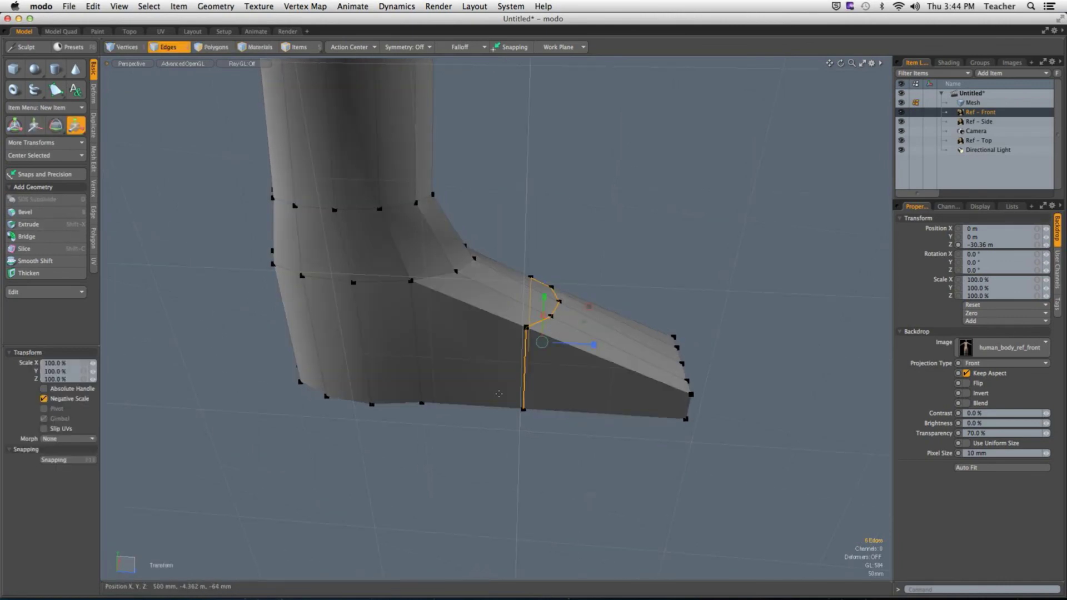
left_click_drag(572, 372, 556, 350, "alt")
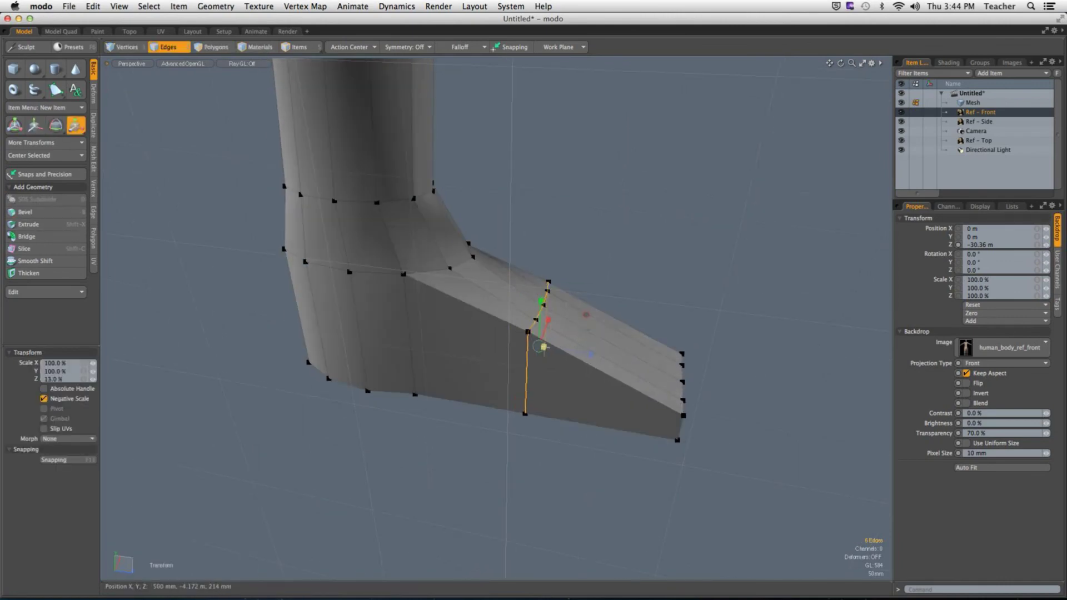
left_click(53, 379)
type("0")
key("Return")
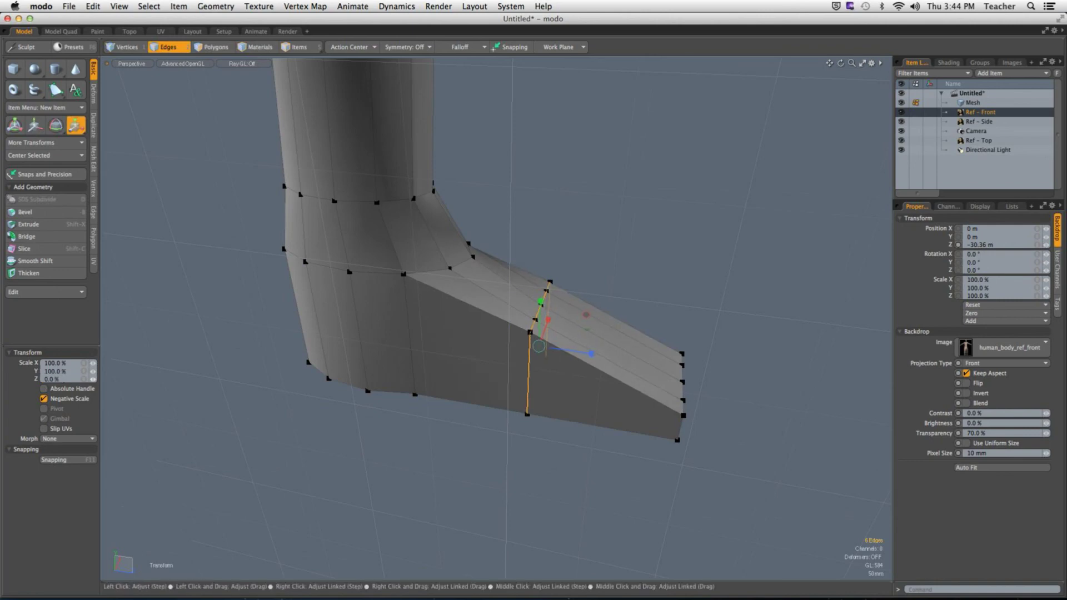
In the Right view, lower the top edges of the midfoot loop by about 58 mm toward the side reference's instep.
key("ctrl+space")
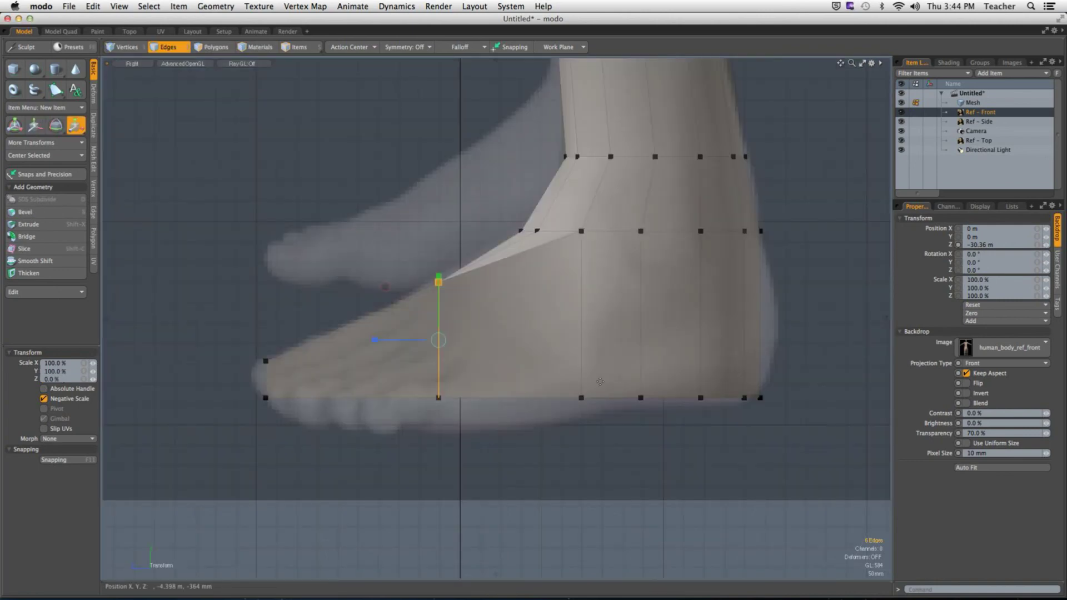
key("space")
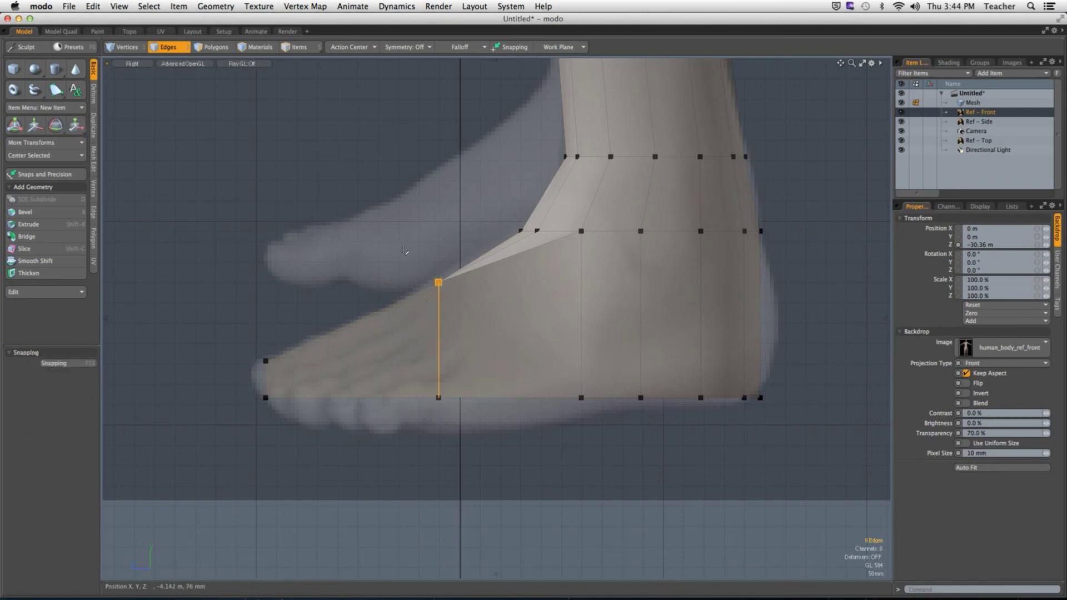
key("w")
left_click_drag(438, 261, 407, 290)
key("ctrl+space")
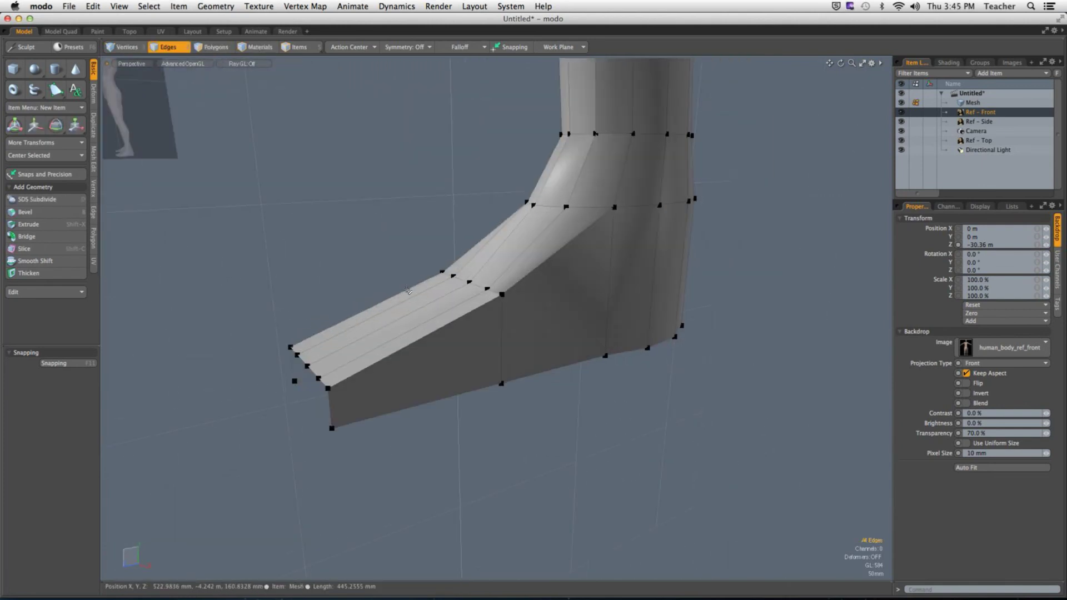
Undo the midfoot loop with its adjustments and the lowering of the foot's upper front edges.
key("super+z")
key("super+z")
key("super+z")
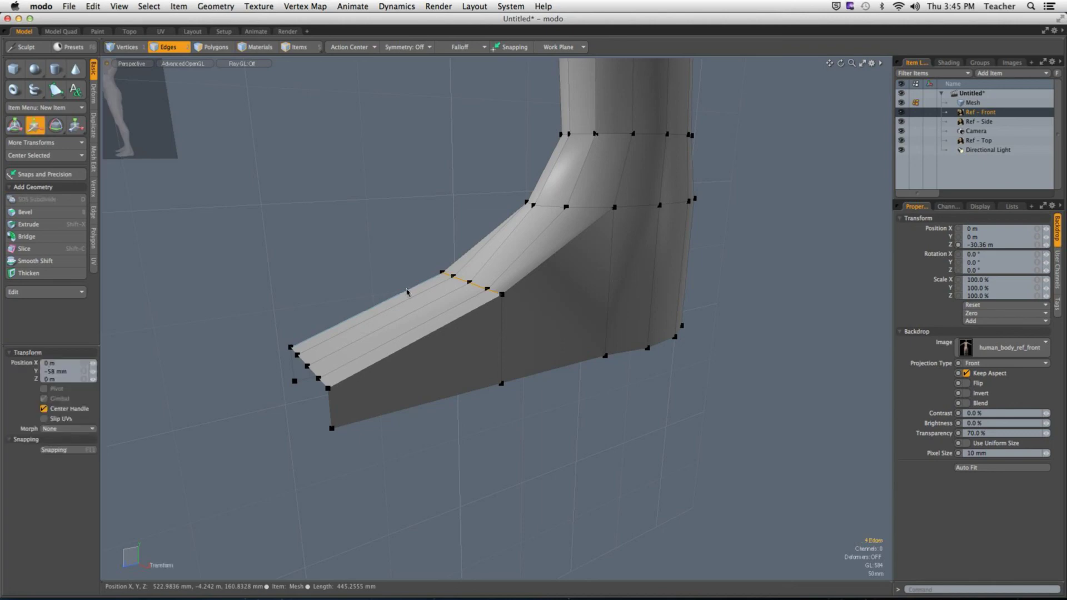
key("super+z")
key("super+z")
key("super+z")
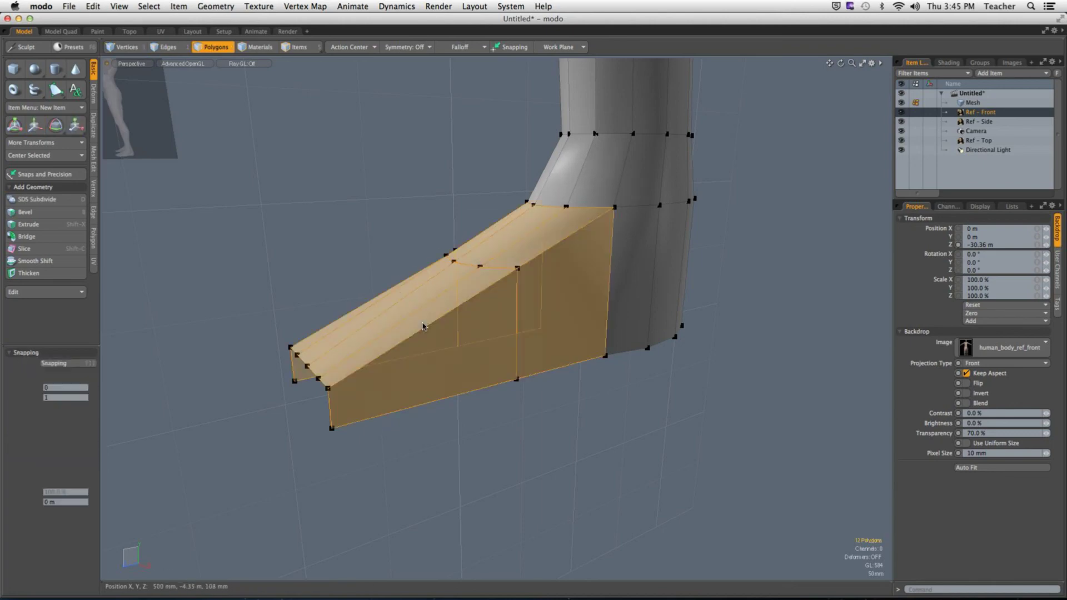
key("super+z")
key("super+z")
key("super+z")
key("super+z")
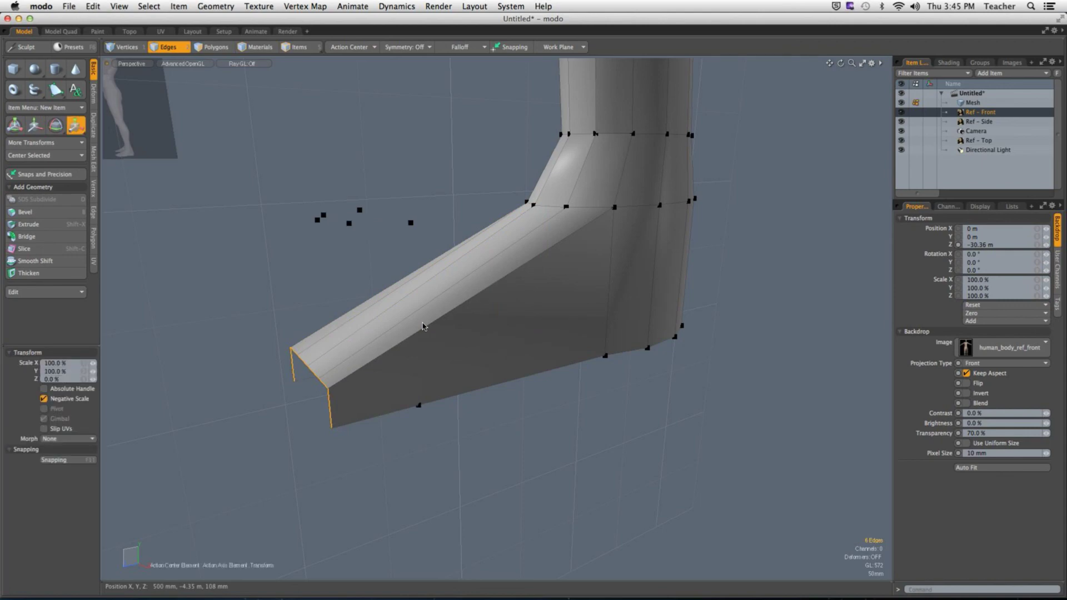
Undo the flattening and the forward extension of the front opening edges.
left_click_drag(422, 327, 558, 332, "alt")
key("space")
key("super+z")
key("super+z")
key("super+z")
key("super+z")
key("super+z")
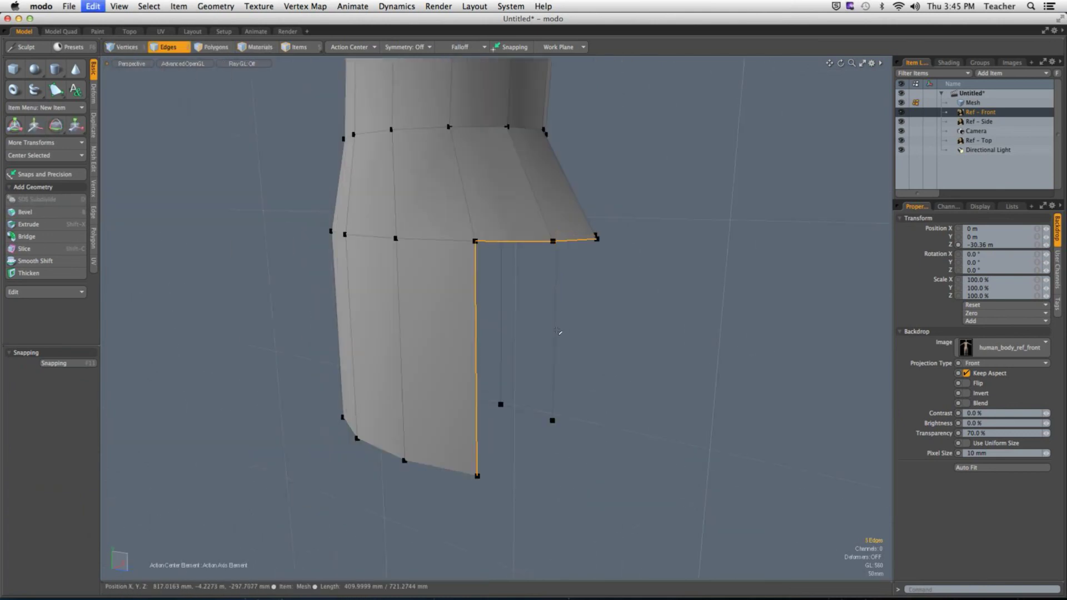
key("super+z")
key("super+z")
Undo the vertical adjustment of the heel's bottom edges and the heel's Edge Extend, back to the open ankle border.
key("w")
left_click_drag(557, 415, 557, 333)
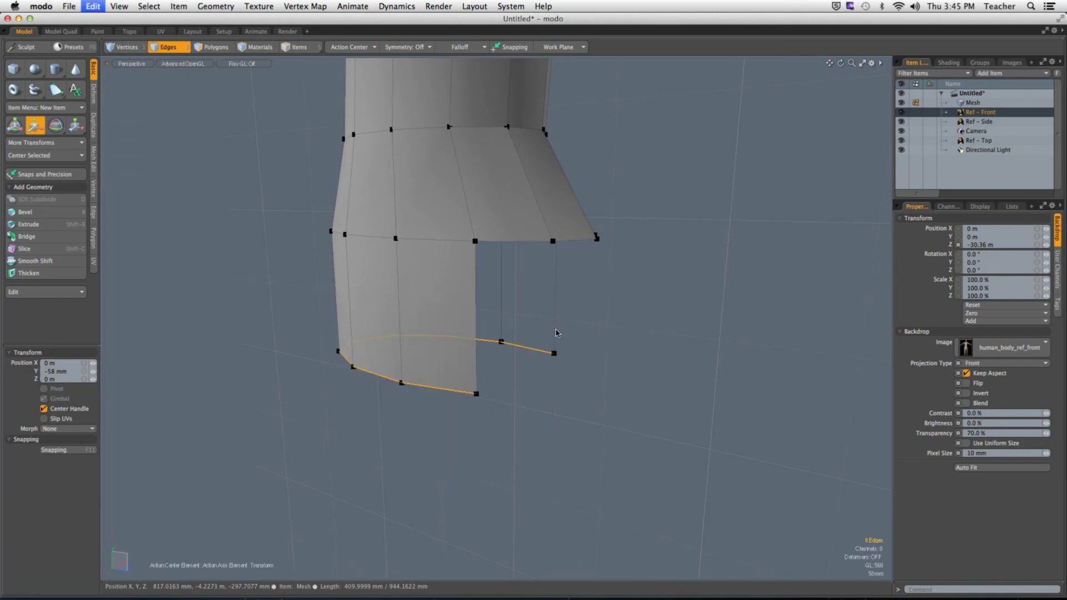
key("super+z")
key("super+shift+z")
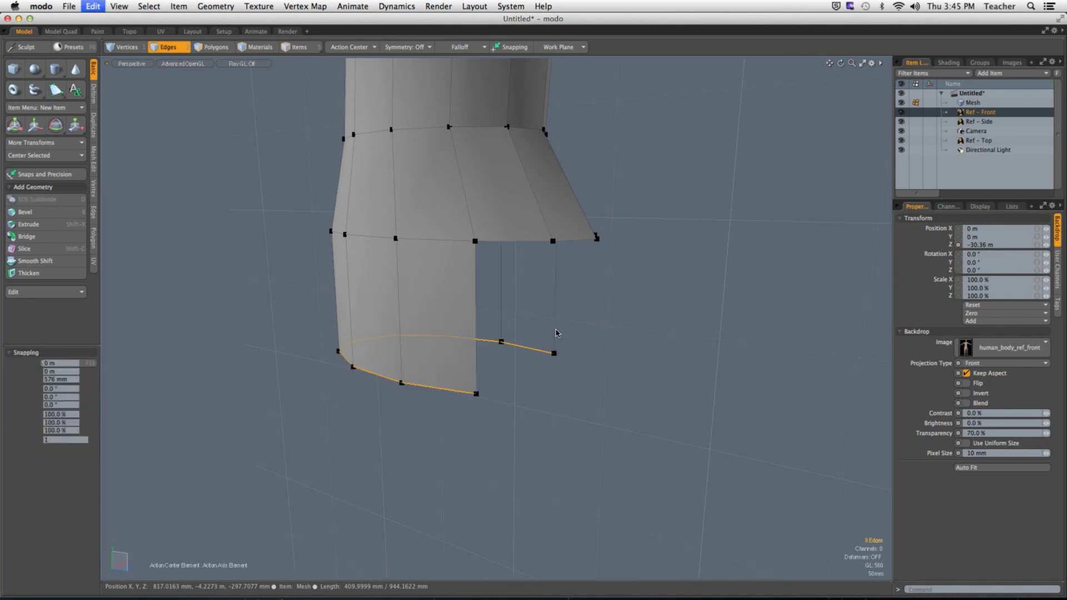
key("super+z")
Extend the ankle border's rear and side edges straight down by about 414 mm with Edge Extend to form the heel.
left_click_drag(501, 329, 437, 298, "alt")
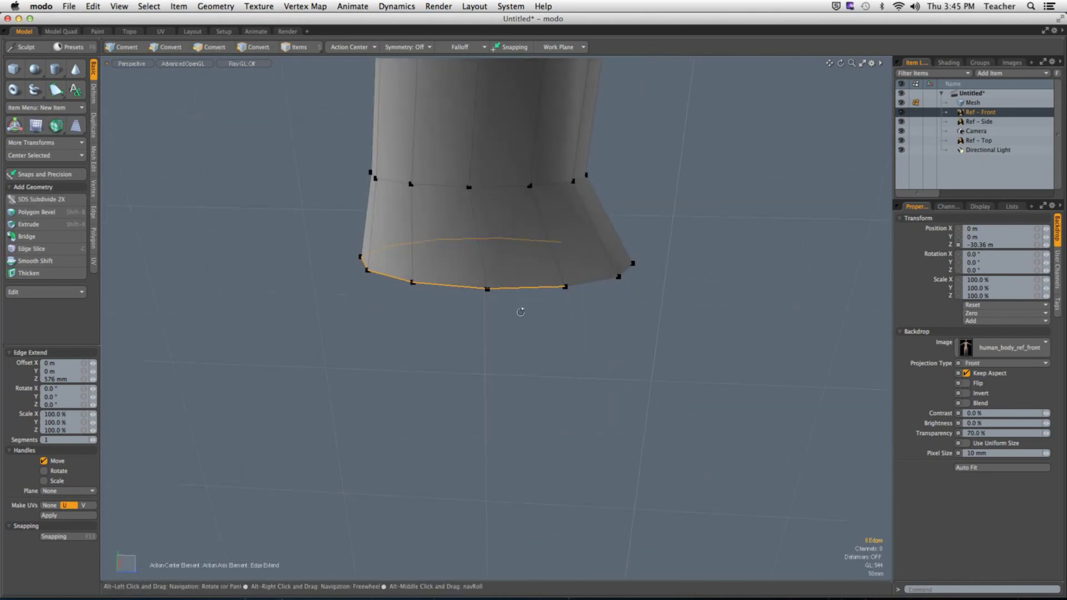
mouse_move(519, 303)
left_mouse_down("alt")
mouse_move(543, 302)
mouse_move(500, 300)
left_mouse_up("alt")
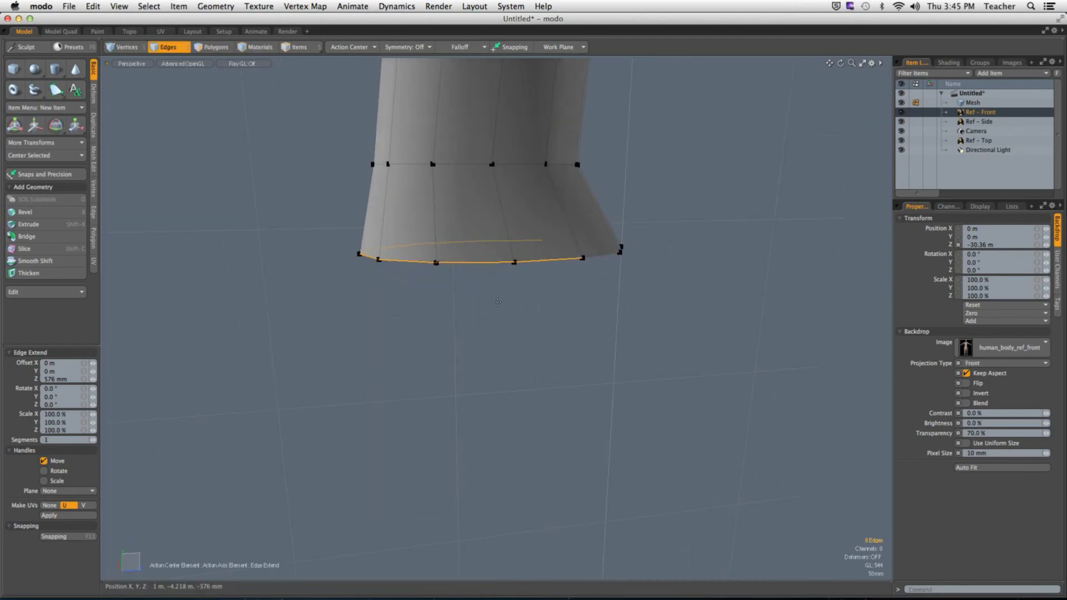
left_click(478, 239)
left_click_drag(463, 206, 472, 356)
key("3")
key("space")
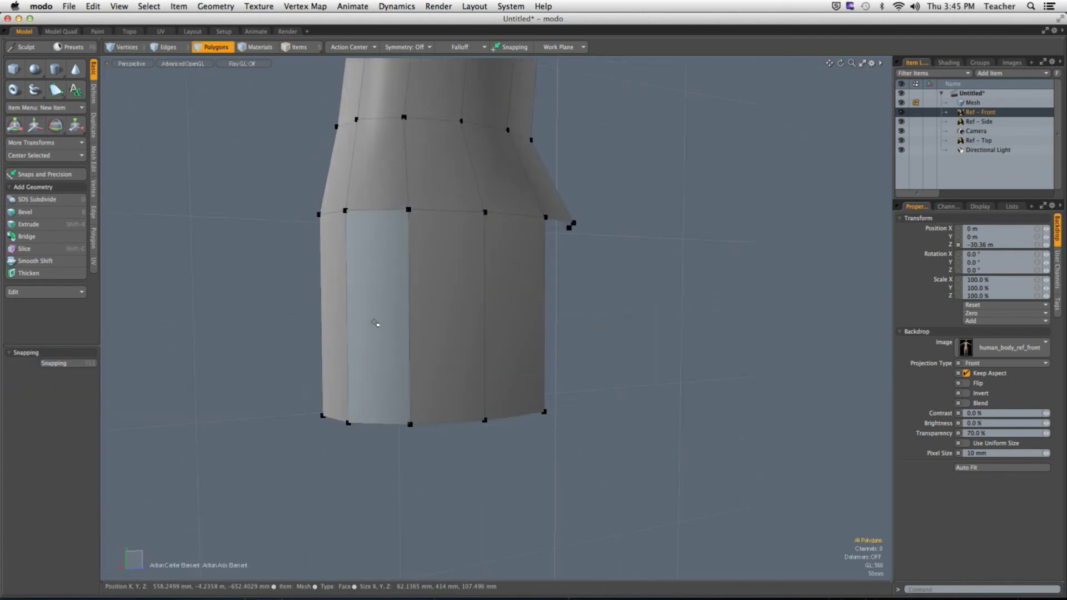
Select the vertical heel edges and the front ankle border edges, and extend them forward by 462 mm with Edge Extend.
left_click_drag(374, 317, 443, 362)
key("2")
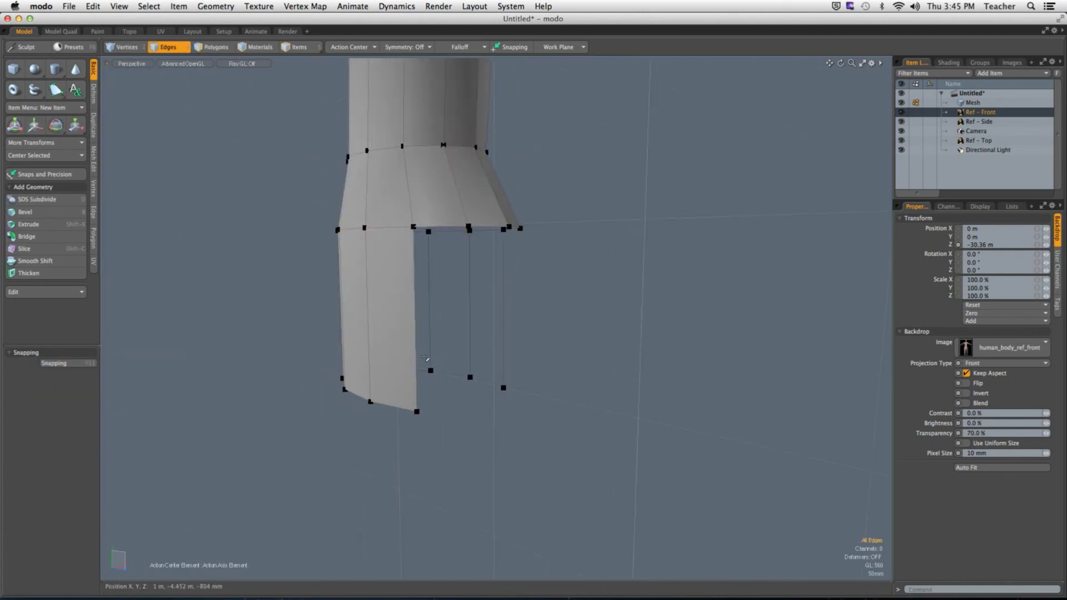
left_click(432, 303)
left_click_drag(433, 303, 742, 396, "alt")
left_click(443, 245, "shift")
left_click(492, 266, "shift")
left_click(484, 293, "shift")
key("shift+x")
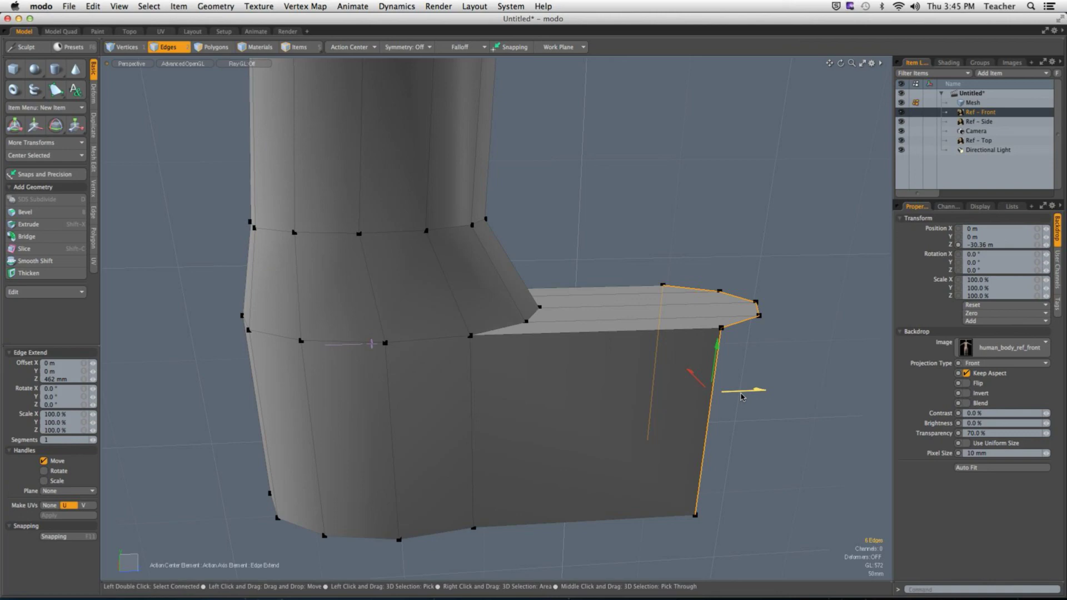
key("space")
Clear the Element action center and flatten the extended front edges by scaling them to 0% in Z.
left_click_drag(741, 393, 632, 379, "alt")
key("r")
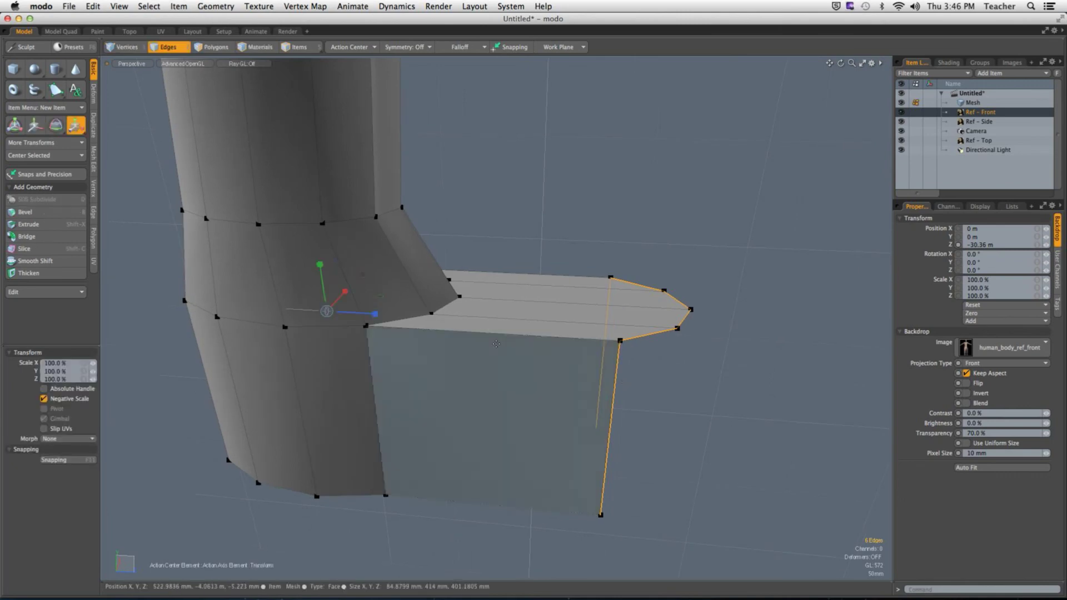
left_click(349, 46)
left_click(360, 80)
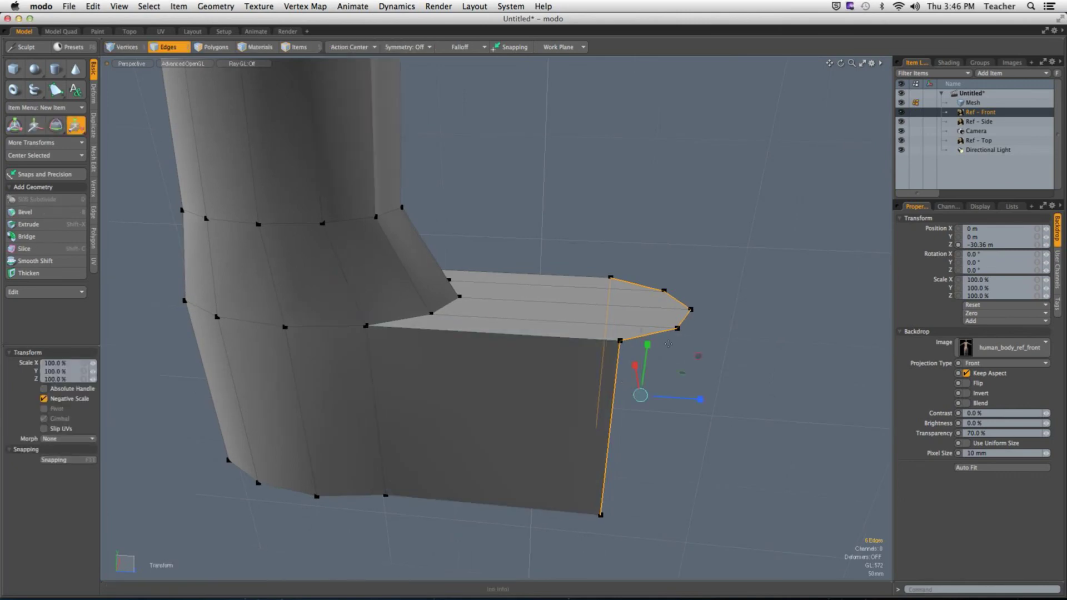
left_click_drag(692, 398, 641, 395)
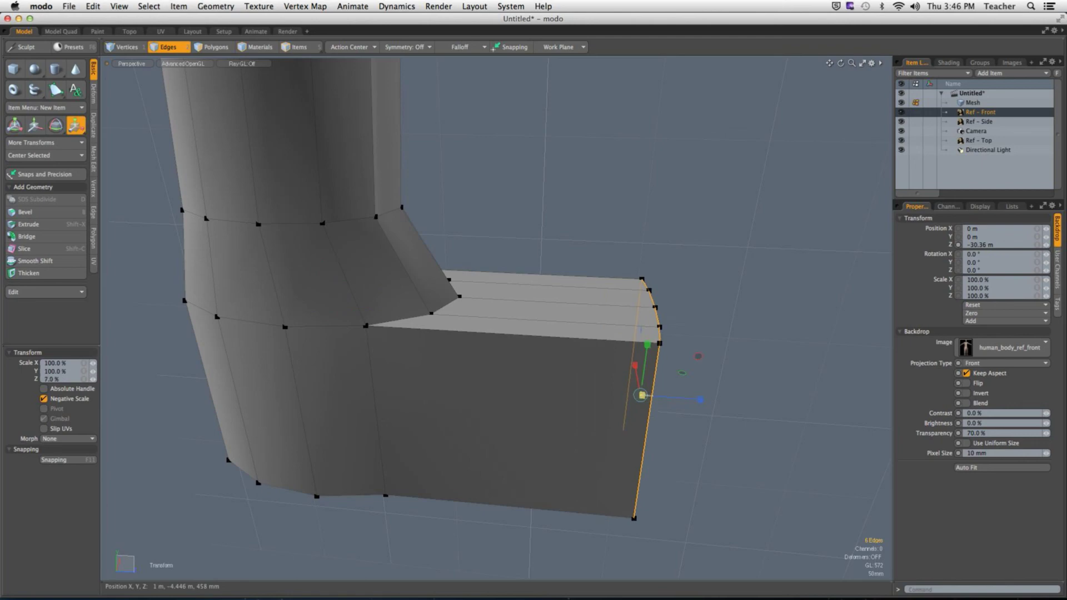
left_click(62, 378)
type("0")
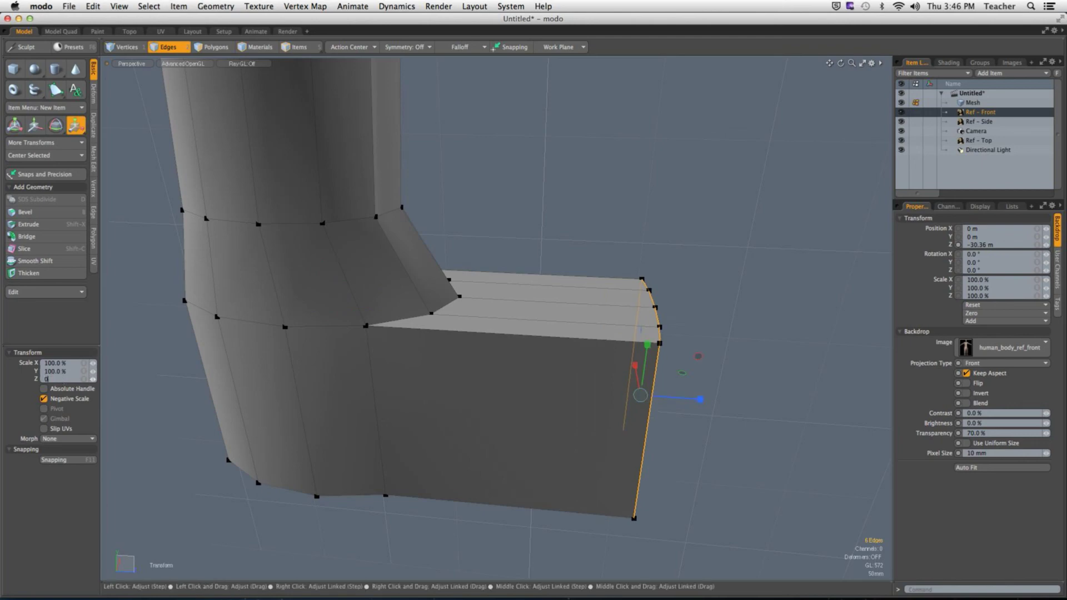
key("Return")
key("q")
In the Right view, select the foot's upper front vertices and lower them to the top of the foot in the side reference.
left_click_drag(555, 377, 590, 378, "alt")
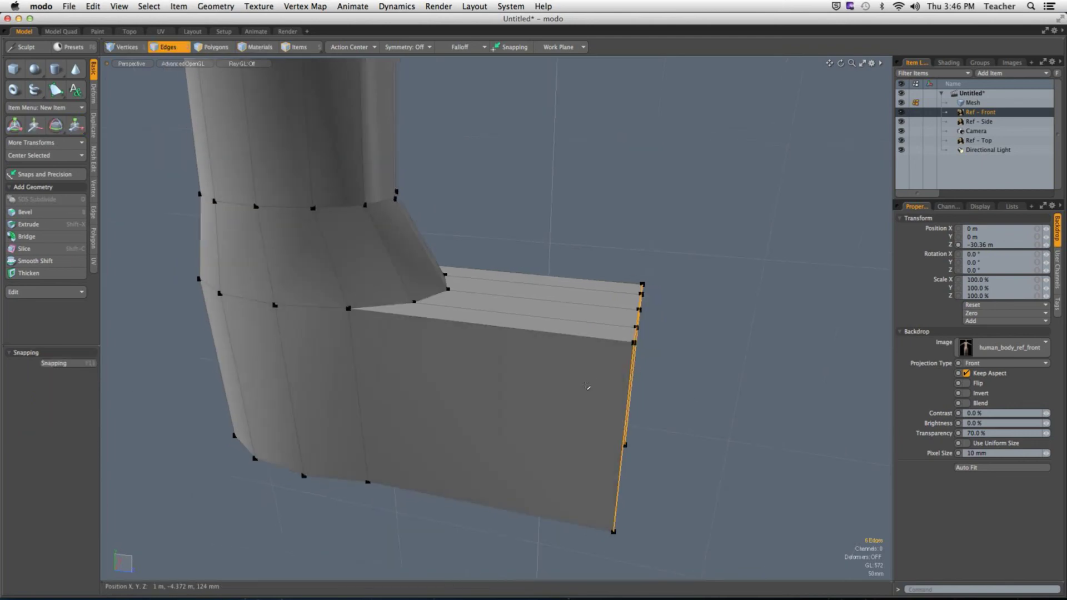
key("ctrl+space")
left_click(516, 395)
scroll(518, 397, "down", 2)
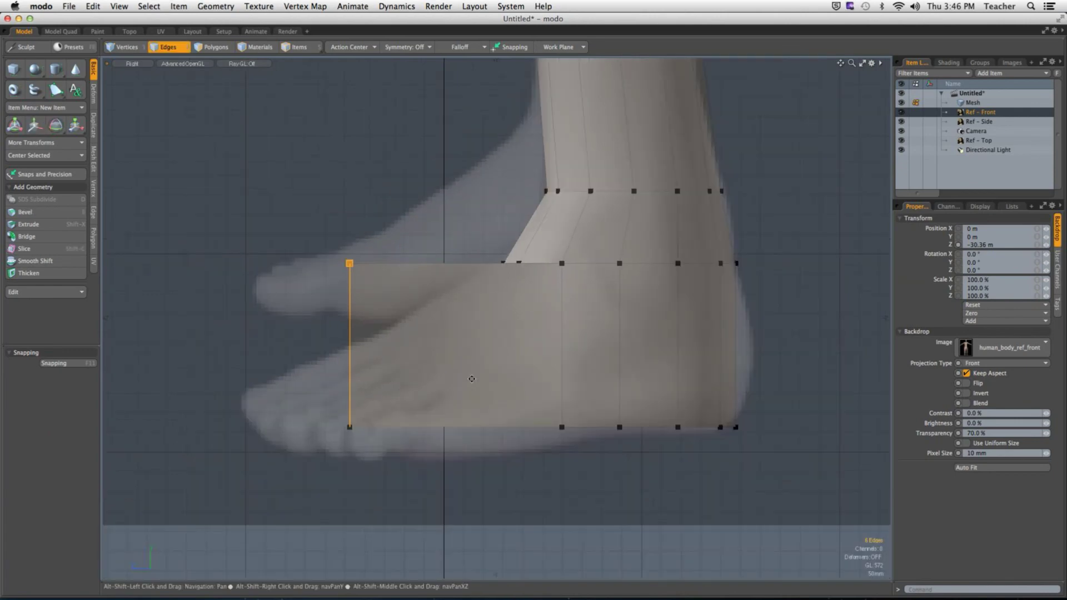
key("3")
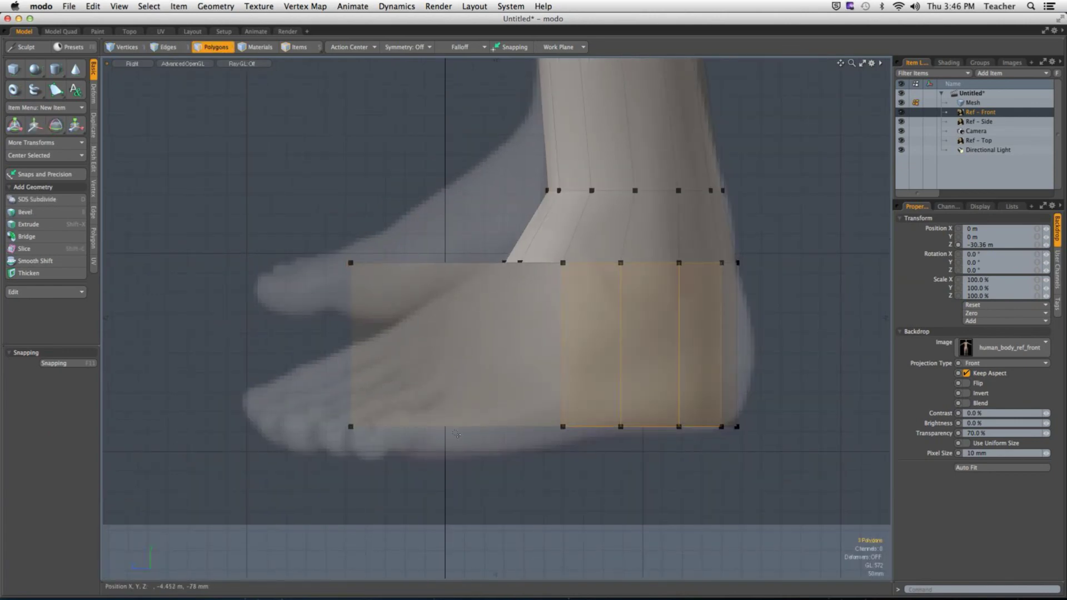
key("2")
left_click(351, 401)
key("1")
right_click_drag(280, 386, 812, 462)
right_click_drag(313, 227, 360, 270)
key("w")
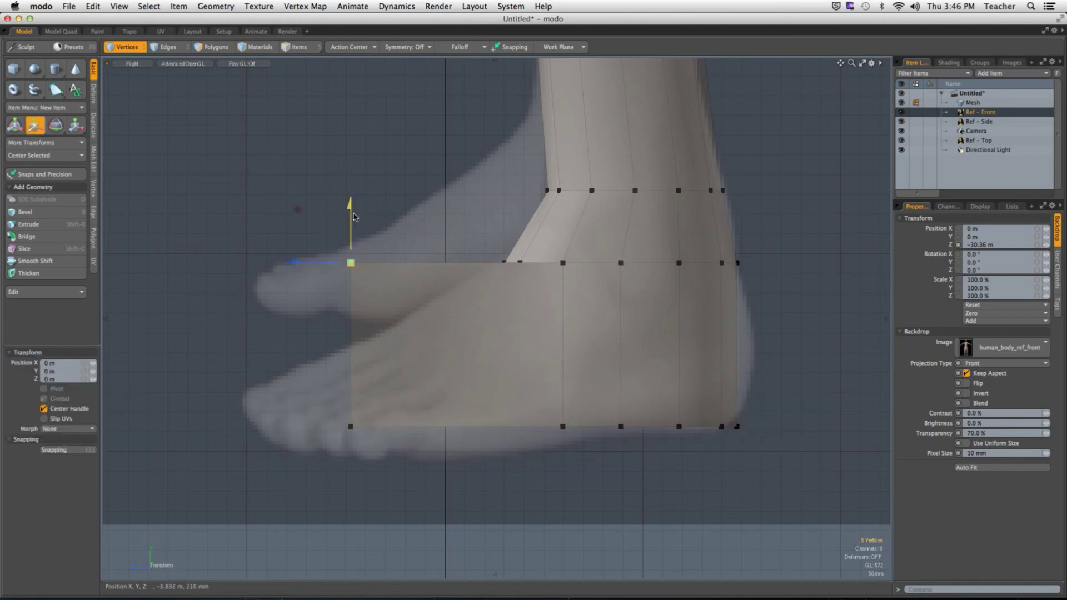
left_click_drag(350, 223, 350, 307)
key("q")
Add the bottom front vertices to the selection and move the foot's front end forward to the toes in the side reference.
right_click_drag(332, 409, 419, 472, "shift")
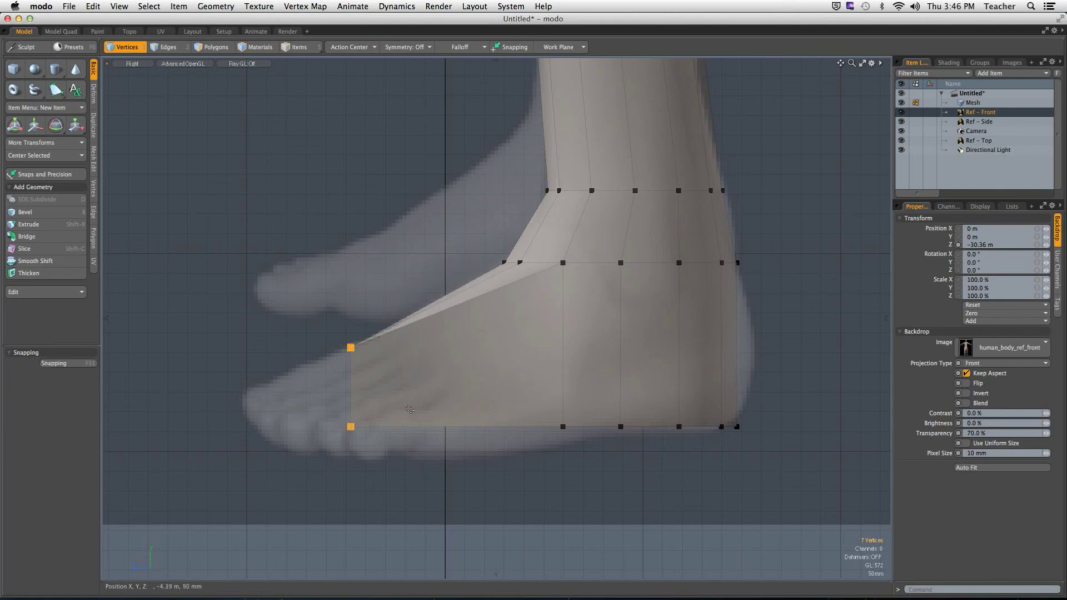
key("w")
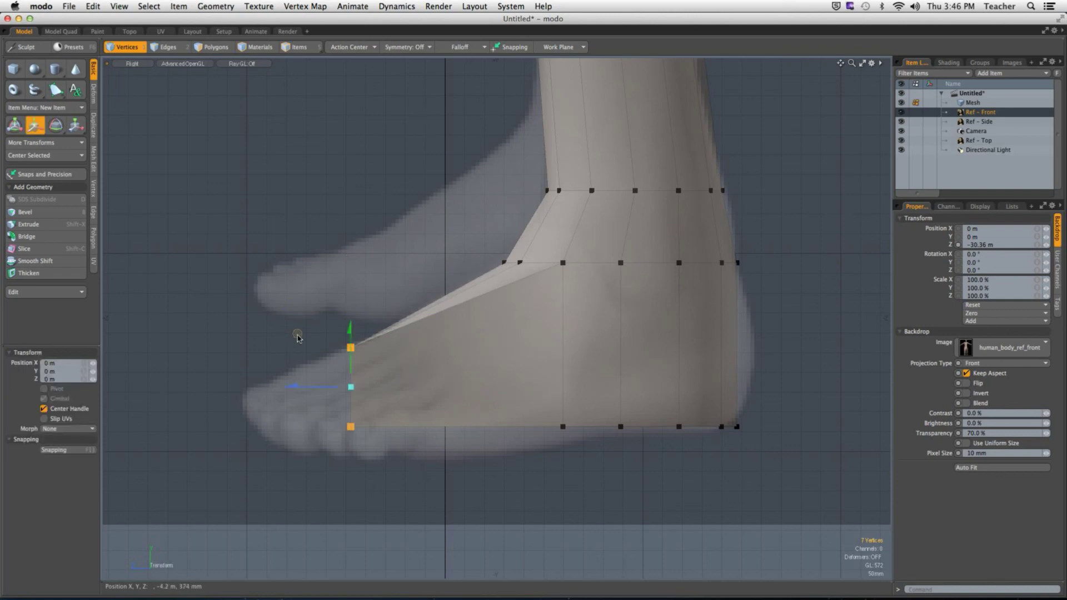
left_click_drag(289, 386, 198, 386)
key("q")
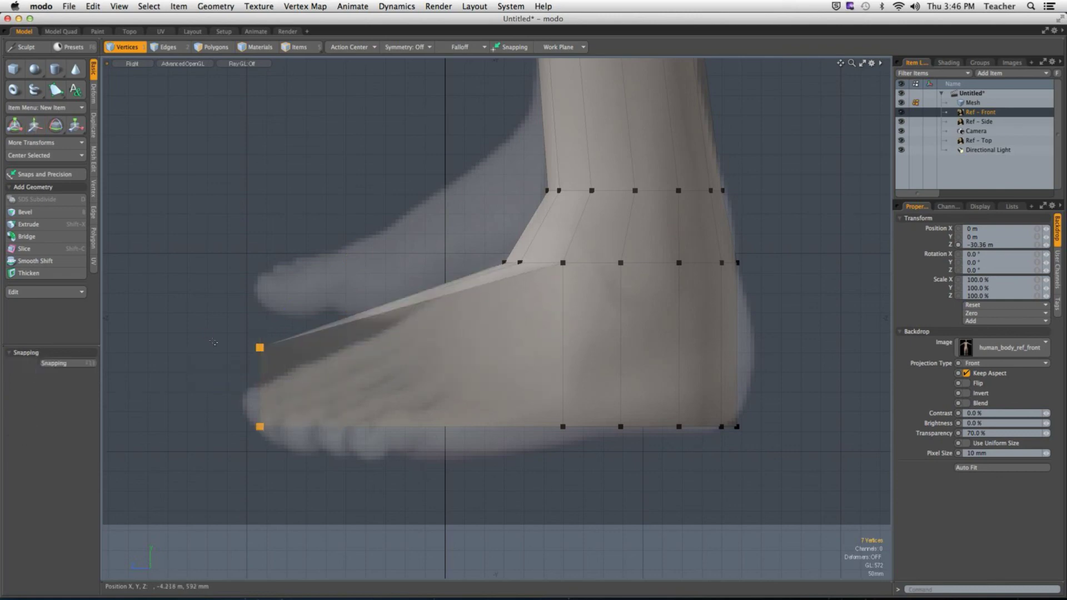
Select the top edges of the foot's front end and lower them to the toe height in the side reference.
key("2")
left_click_drag(207, 322, 303, 386)
key("w")
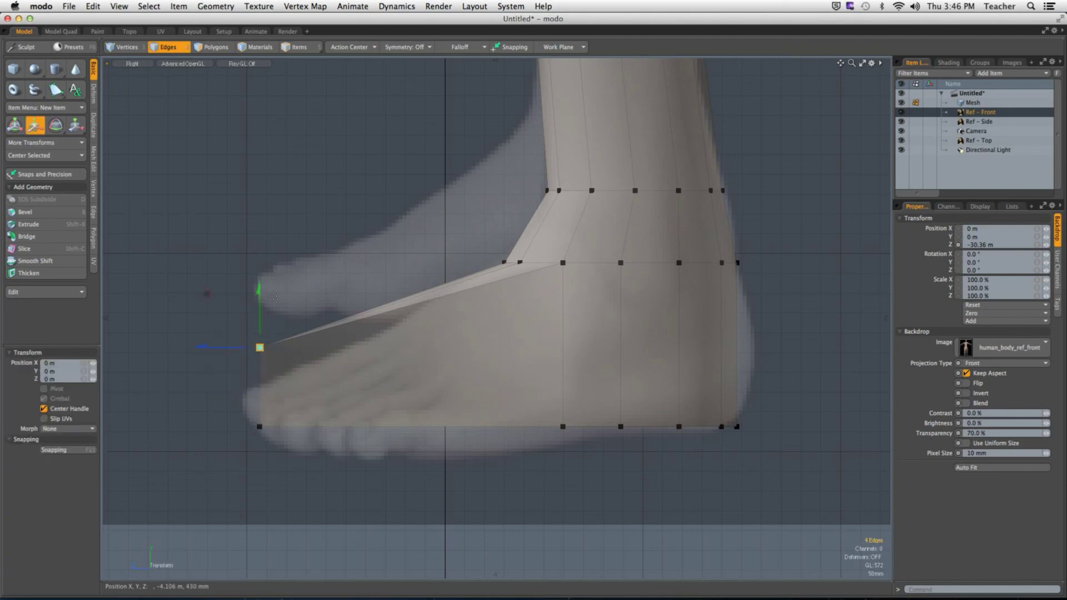
left_click_drag(258, 301, 257, 340)
key("q")
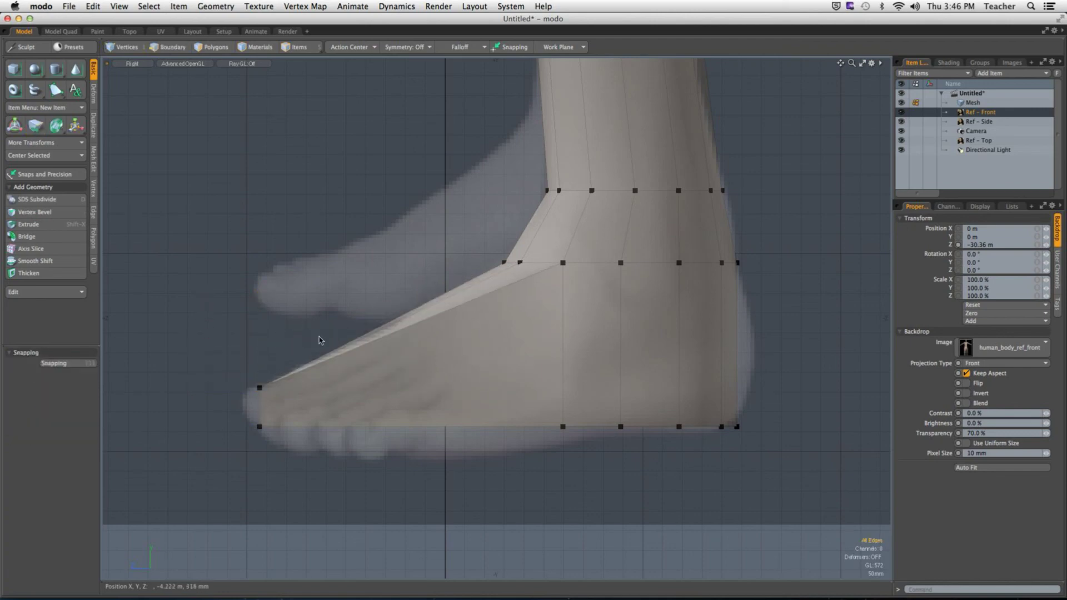
Bridge the two long bottom side edges of the forefoot with Auto Connection disabled to start the sole.
key("2")
left_click_drag(374, 284, 581, 252, "alt")
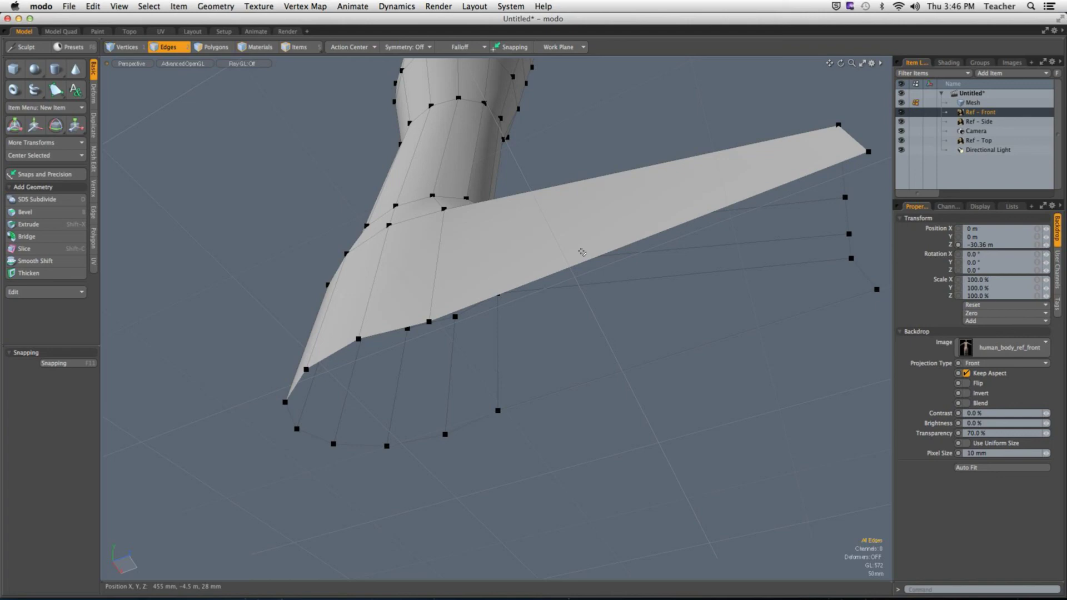
left_click_drag(579, 277, 510, 360, "alt")
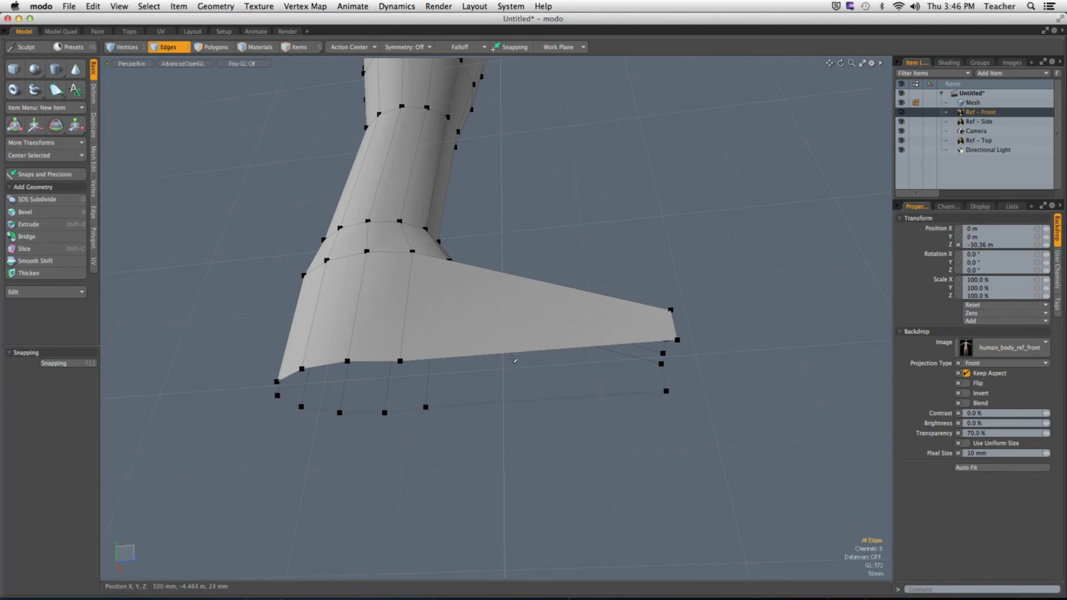
left_click_drag(513, 359, 476, 359, "alt")
left_click(509, 371)
left_click(509, 404, "shift")
key("2")
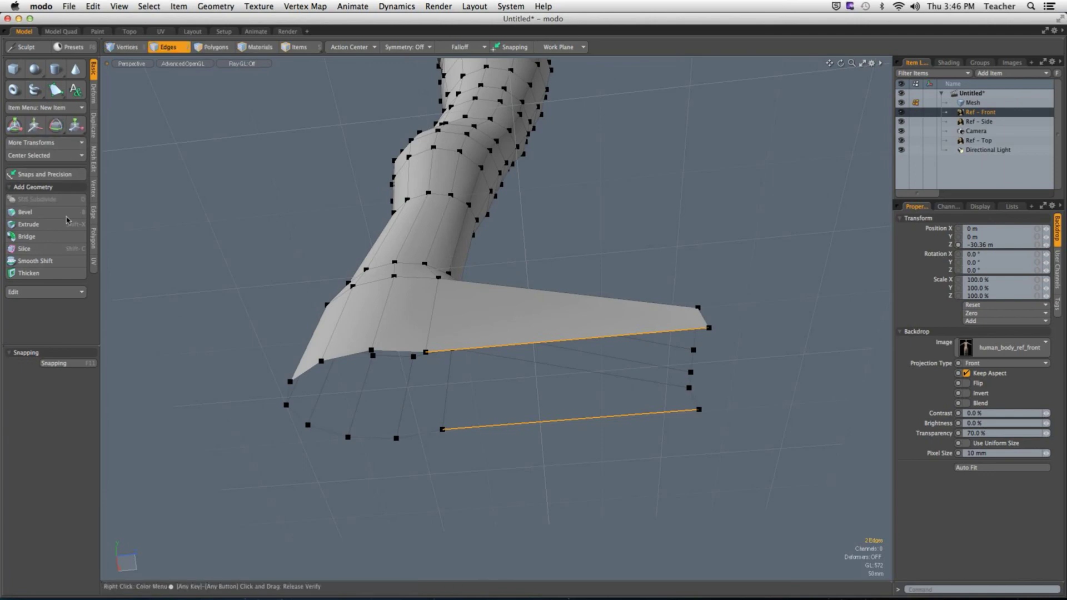
left_click(70, 237)
left_click(370, 319)
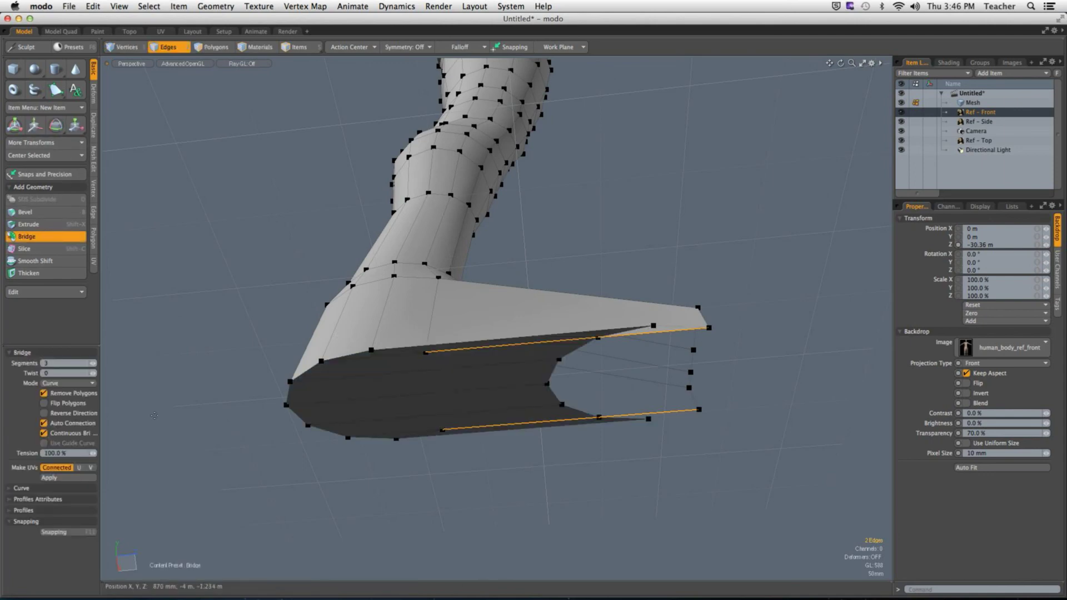
left_click(71, 425)
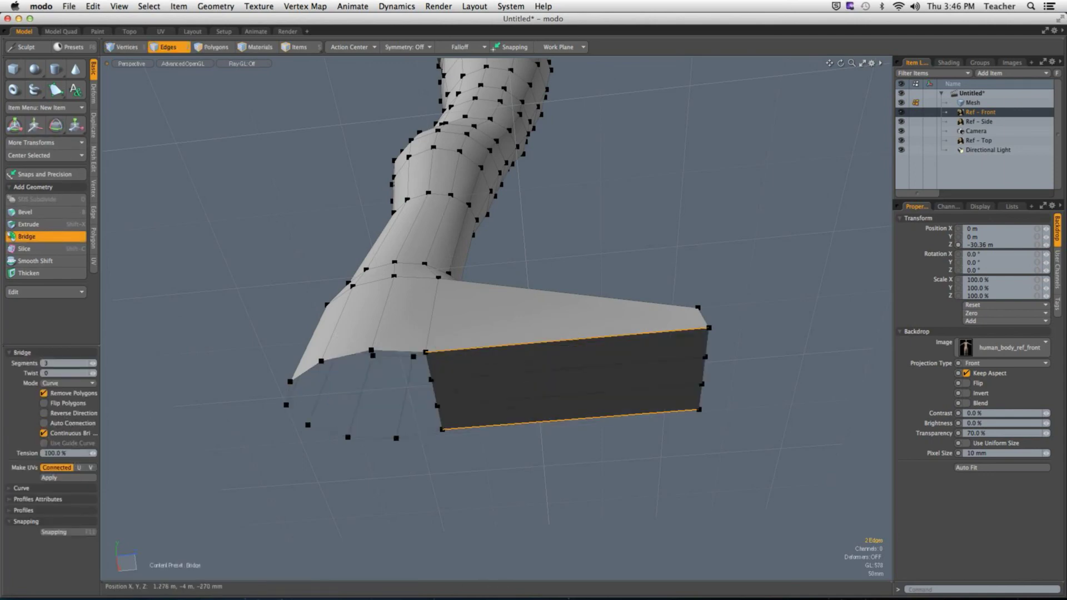
key("space")
Select the next two pairs of opposing bottom border edges toward the heel and bridge them to extend the sole.
left_click_drag(507, 398, 469, 304, "alt")
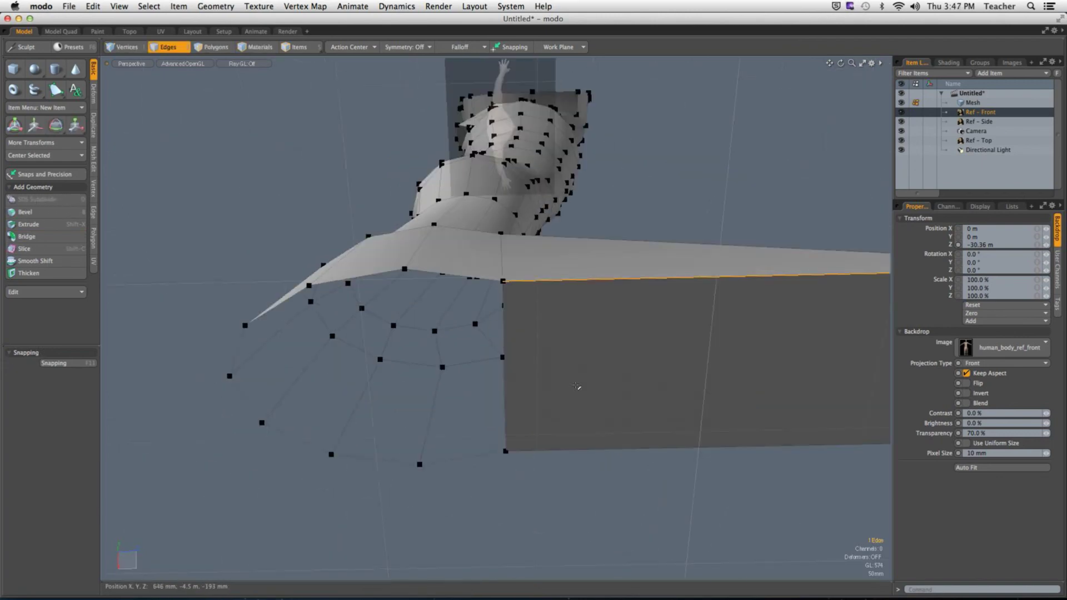
left_click(431, 463)
left_click(470, 274, "shift")
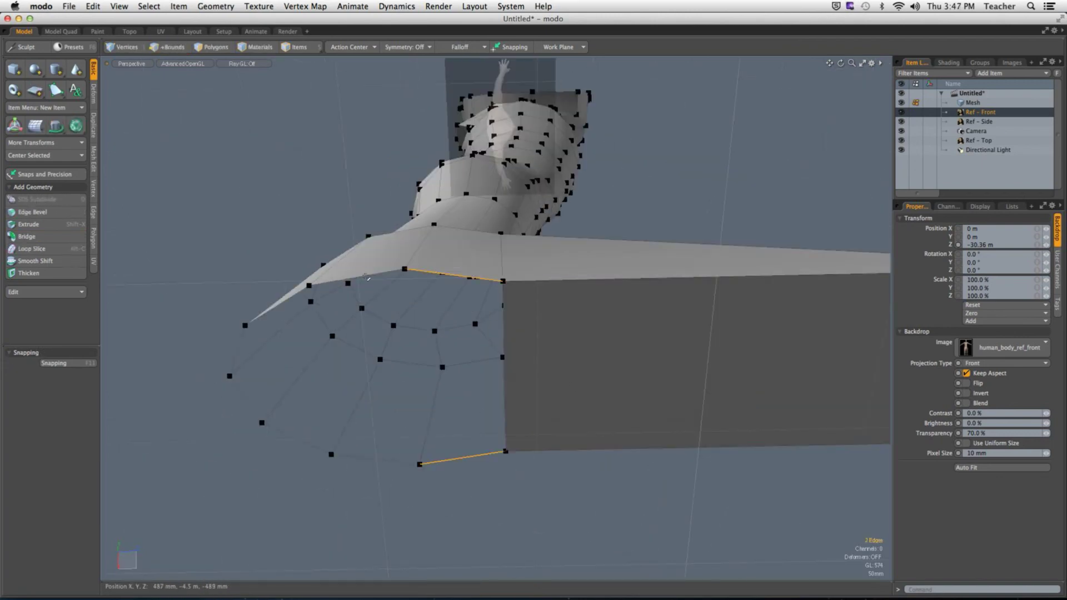
left_click(376, 277, "shift")
left_click(375, 459, "shift")
left_click_drag(375, 459, 285, 396, "alt")
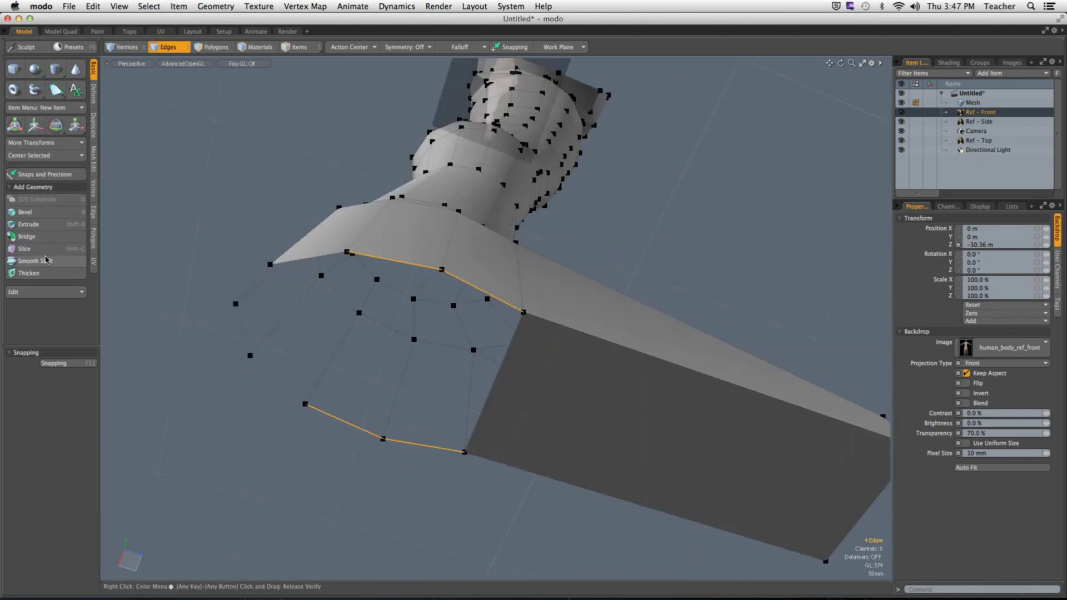
left_click(27, 236)
left_click_drag(386, 386, 424, 378, "alt")
Select the border of the remaining heel opening in the sole, fill it with a polygon and clear the selection.
left_click_drag(371, 236, 493, 257, "alt")
double_click(515, 247)
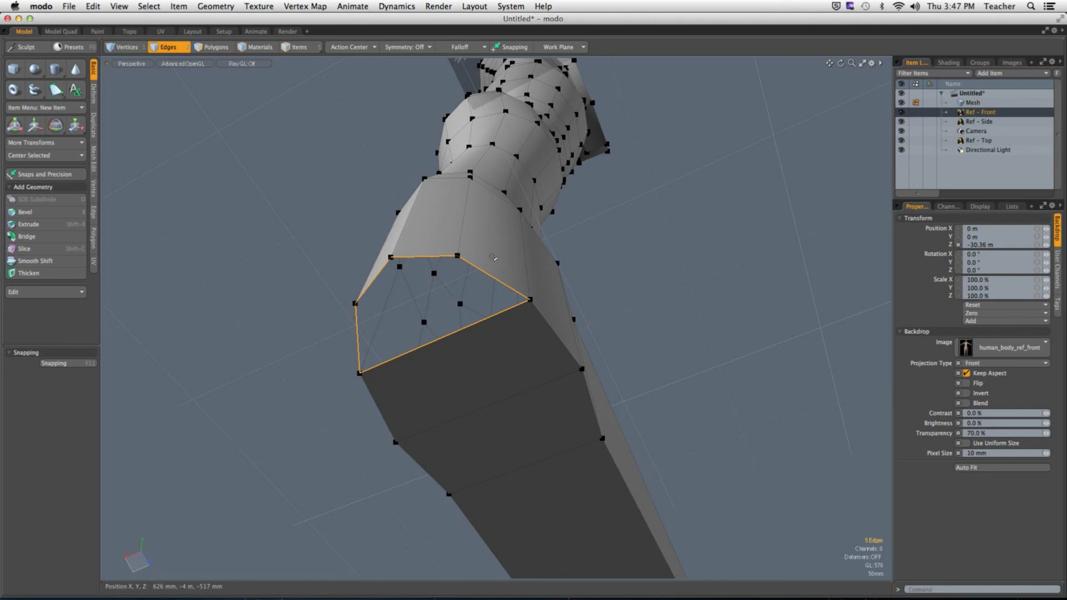
left_click_drag(490, 261, 498, 303, "alt")
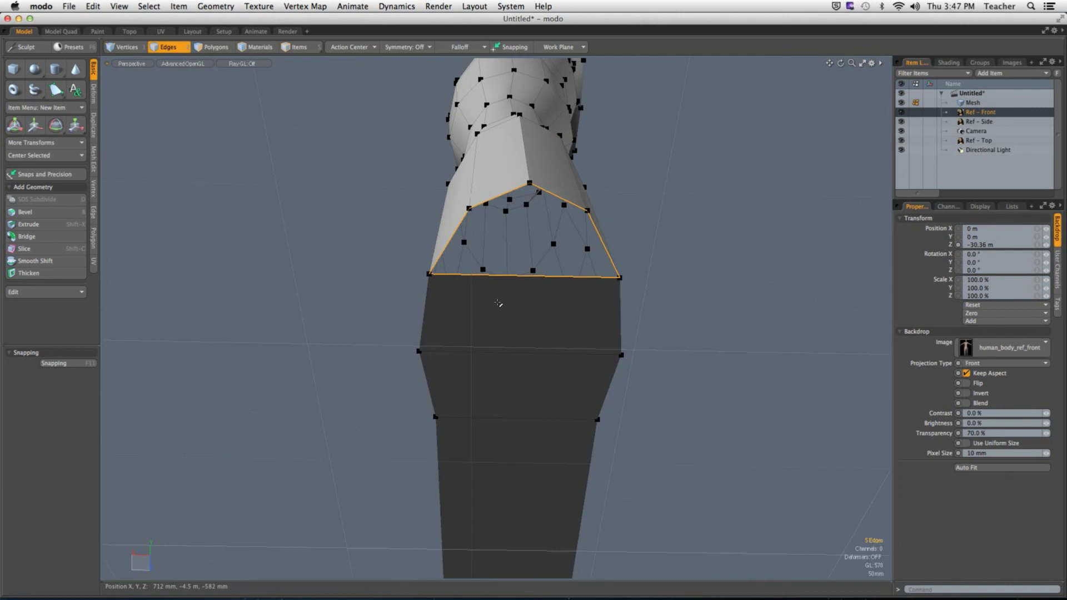
key("p")
key("3")
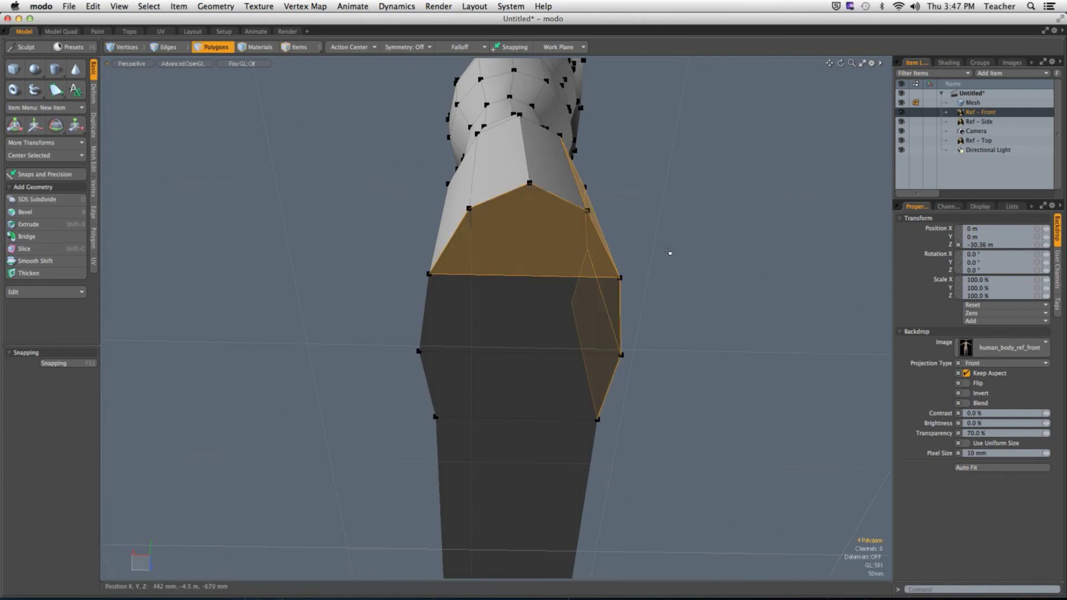
left_click(668, 252)
left_click_drag(669, 252, 631, 285, "alt")
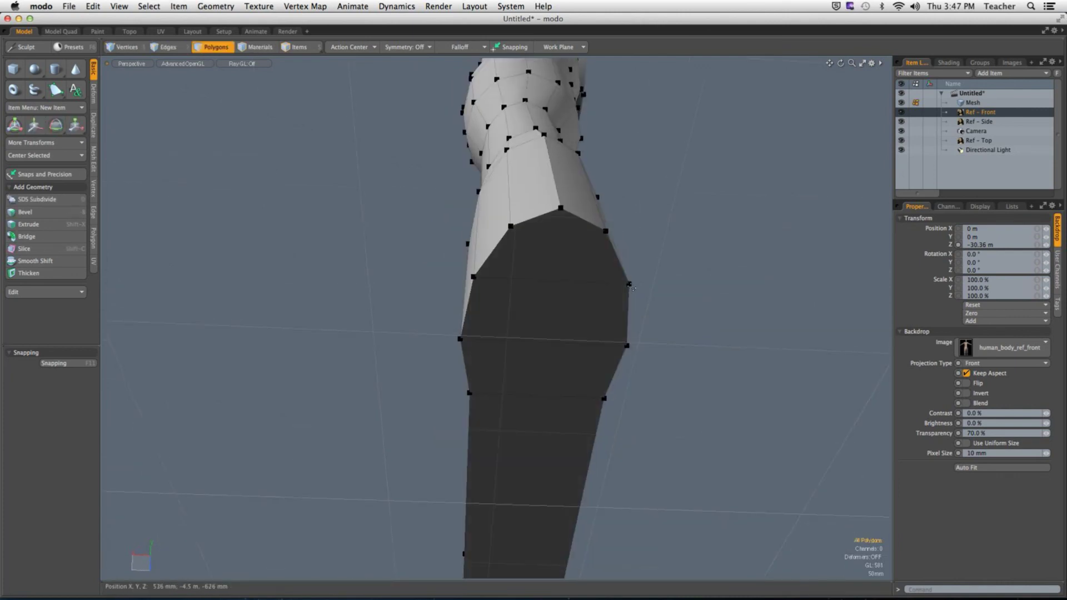
Select the vertex at the back of the heel and examine how the sole's edges line up with it.
key("1")
left_click(560, 208)
left_click_drag(562, 210, 564, 261, "alt")
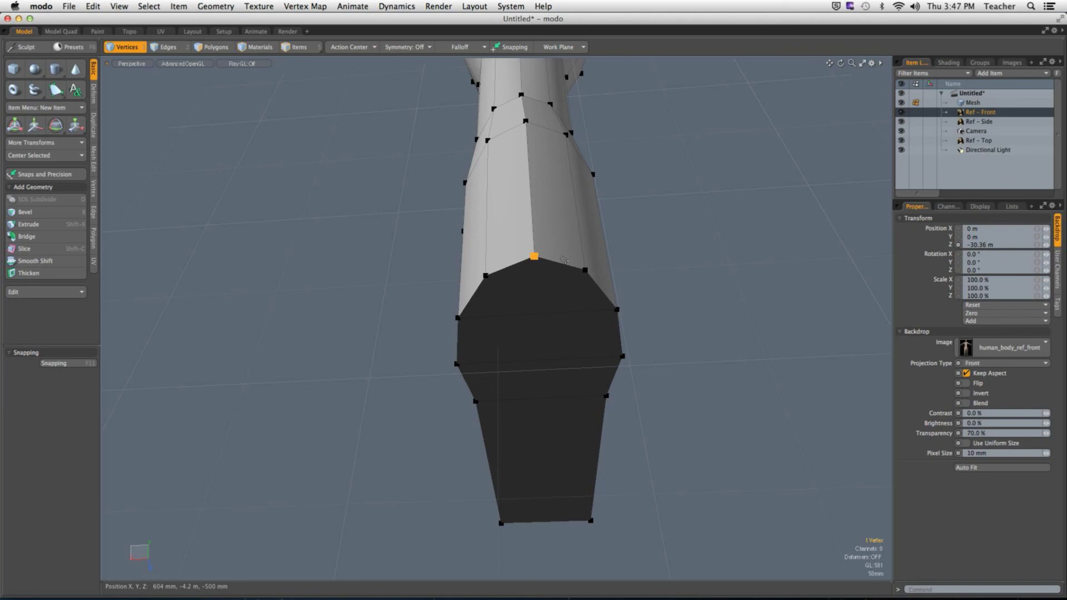
left_click_drag(564, 261, 629, 302, "alt")
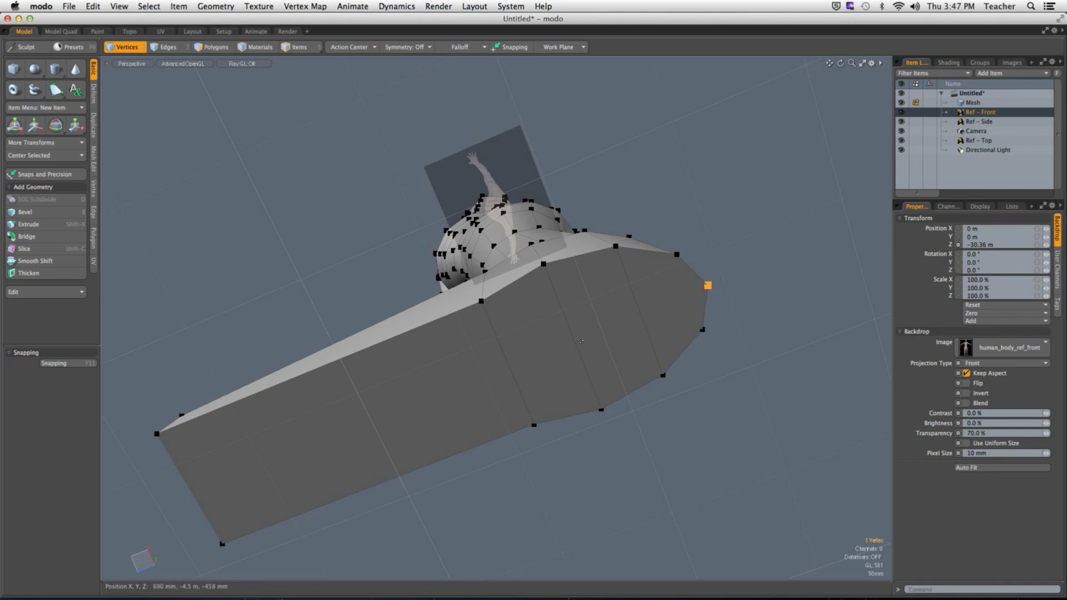
Select the border loop of the open toe end and fill it with a polygon.
left_click_drag(237, 475, 584, 434, "alt")
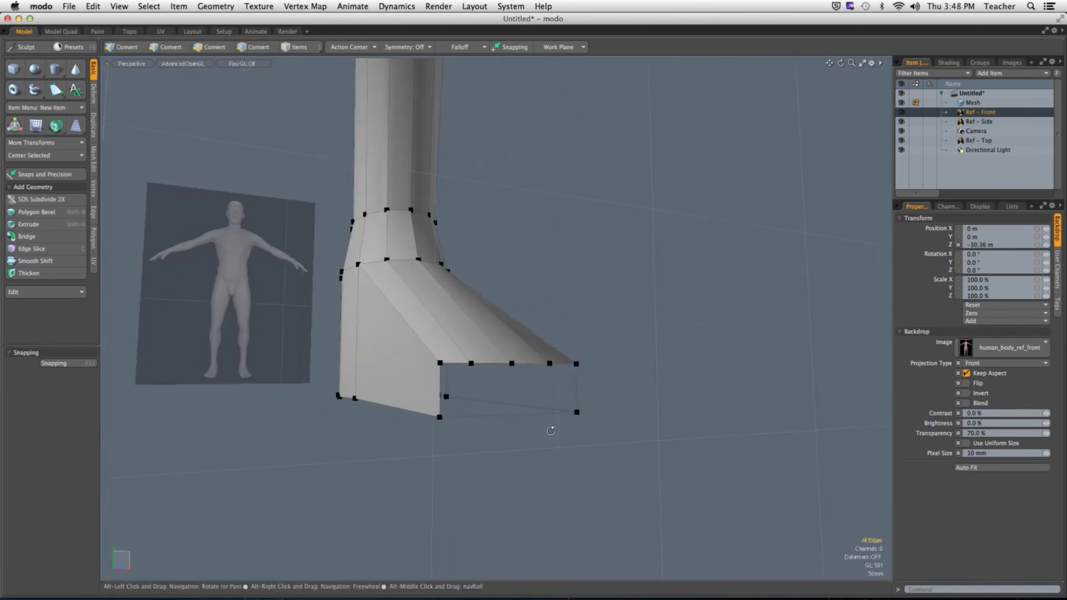
double_click(535, 415)
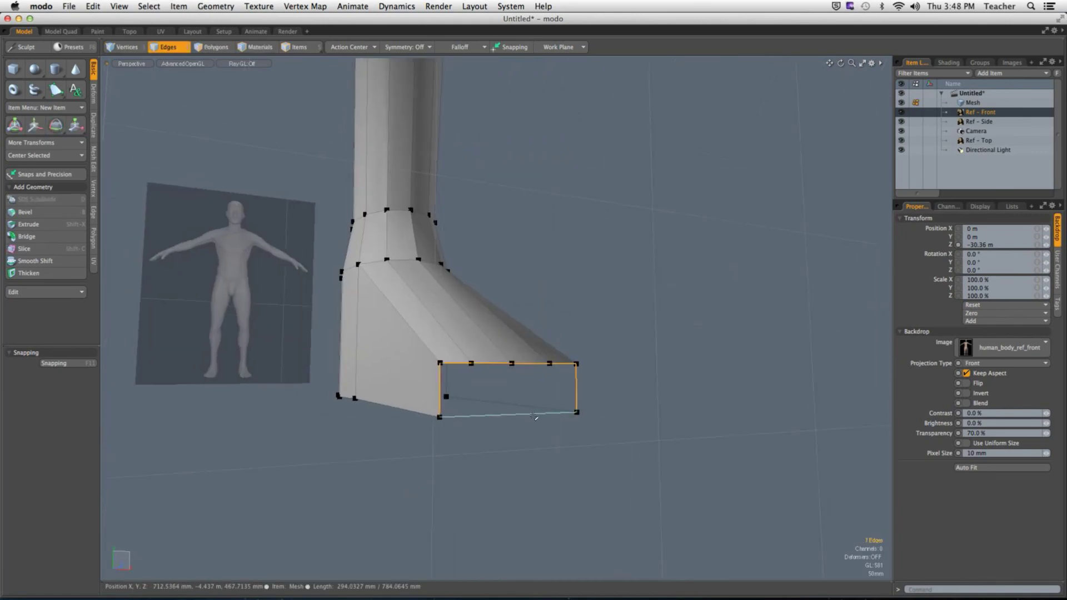
left_click(587, 428)
left_click_drag(587, 428, 434, 316, "alt")
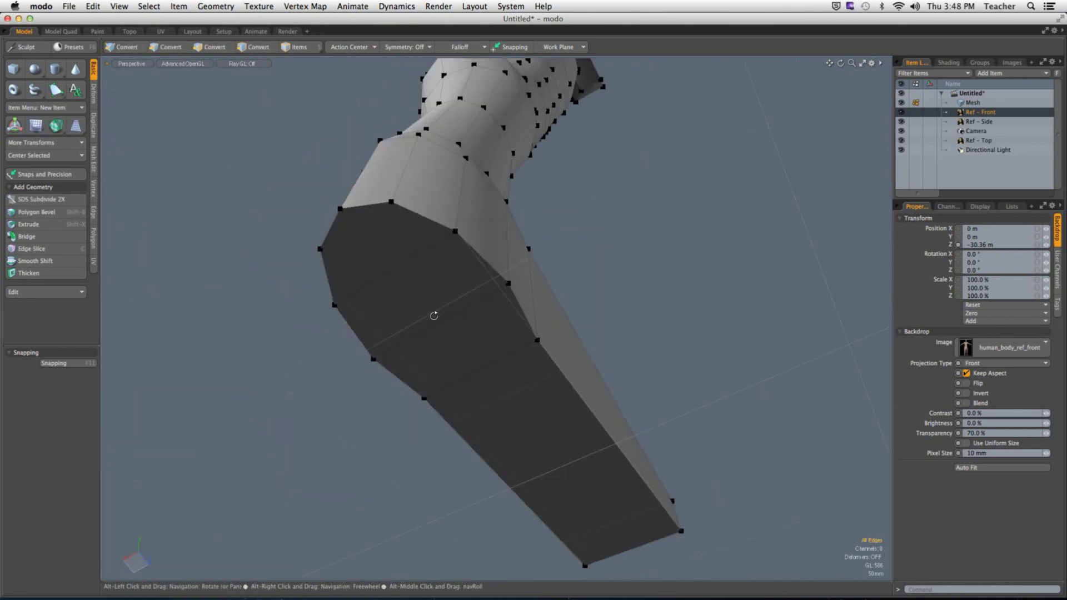
Edge Slice a lengthwise centre cut from the back heel vertex along the sole and up the toe face to its middle top vertex.
key("c")
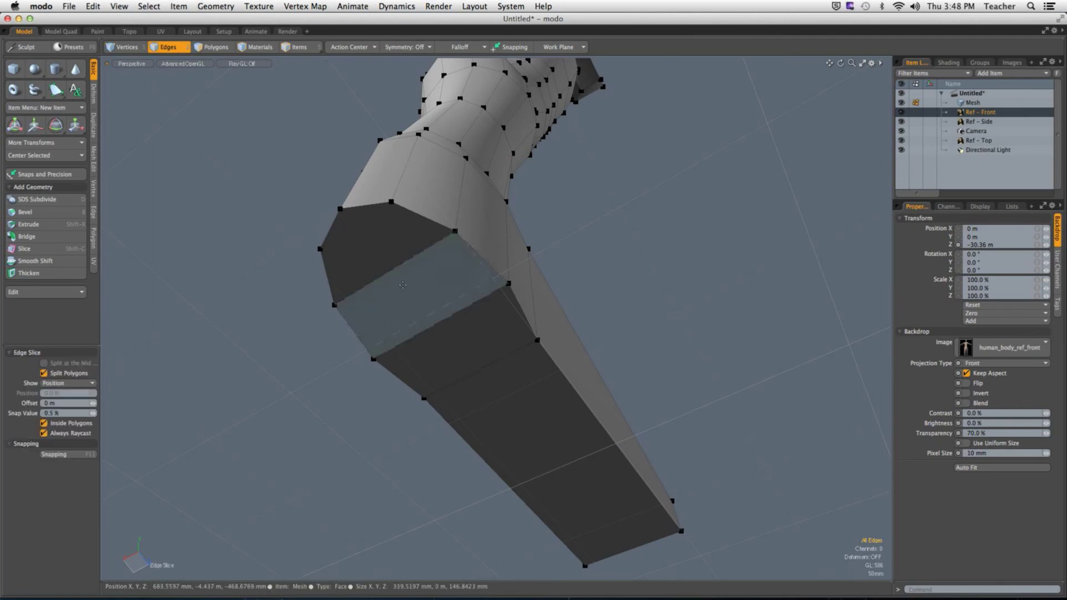
left_click(371, 206)
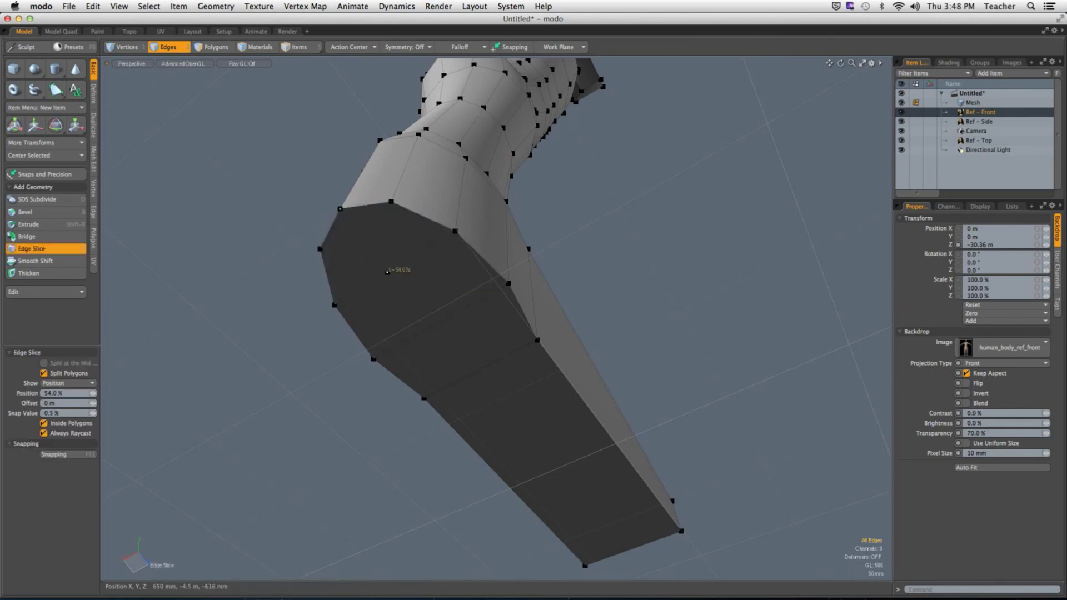
left_click(388, 272)
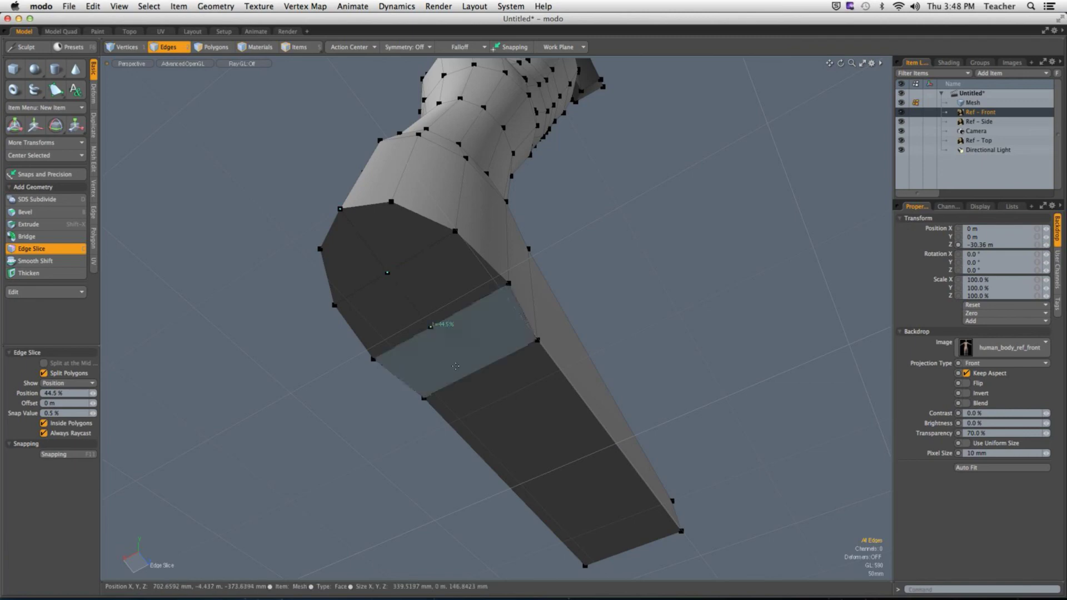
left_click_drag(473, 379, 414, 221, "alt")
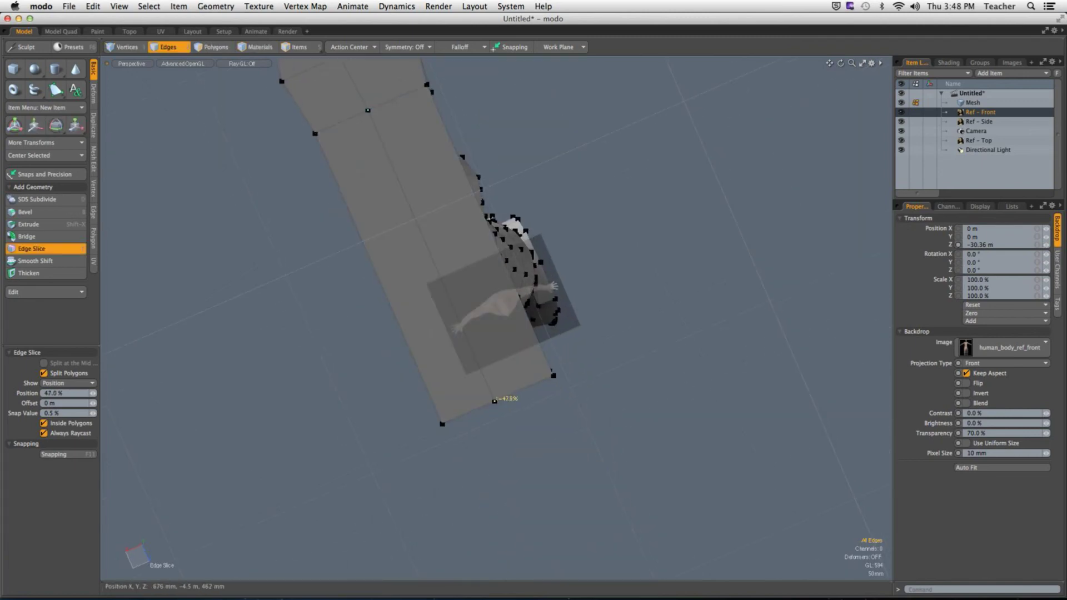
left_click_drag(497, 400, 523, 393, "alt")
left_click(524, 393)
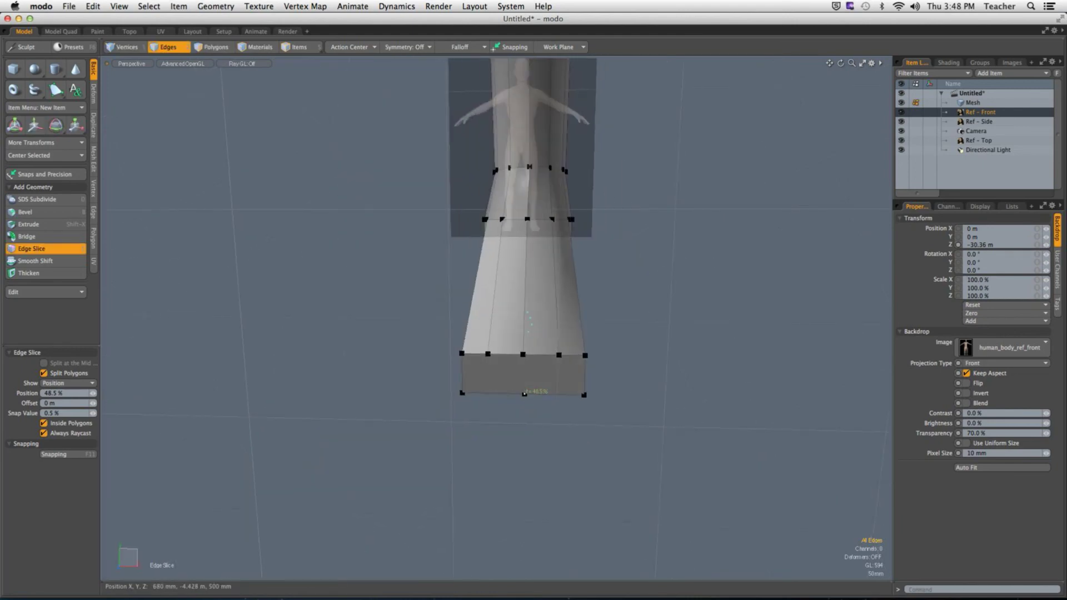
left_click(540, 355)
left_click_drag(541, 354, 576, 352, "alt")
key("space")
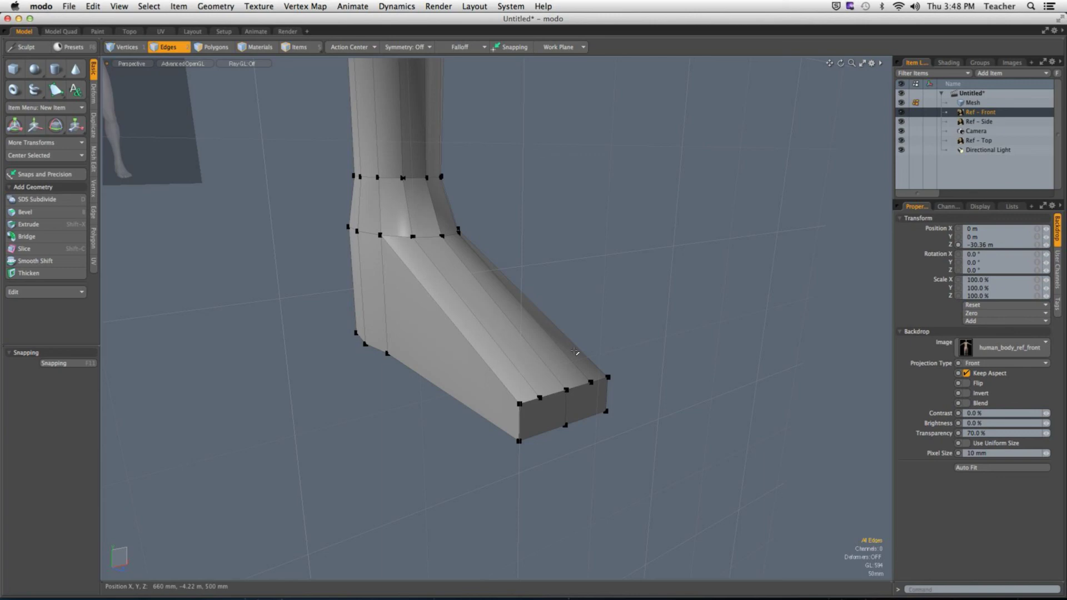
Examine the two toe-face polygons and the edges where the top of the foot meets them.
left_click_drag(575, 352, 595, 439, "alt")
key("3")
left_click(522, 387)
left_click(527, 455)
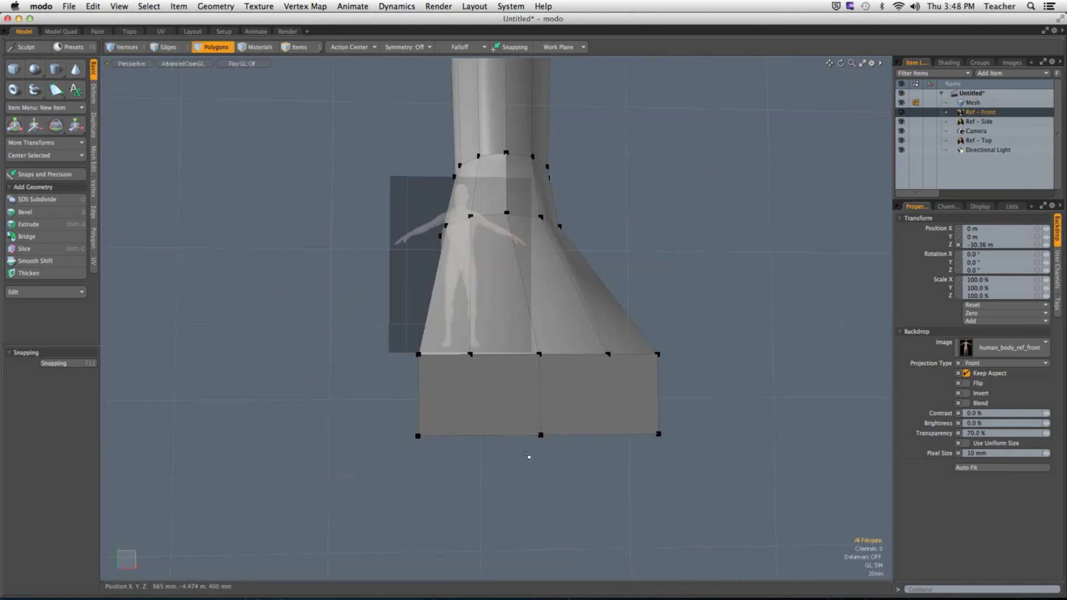
left_click_drag(526, 456, 457, 429, "alt")
key("2")
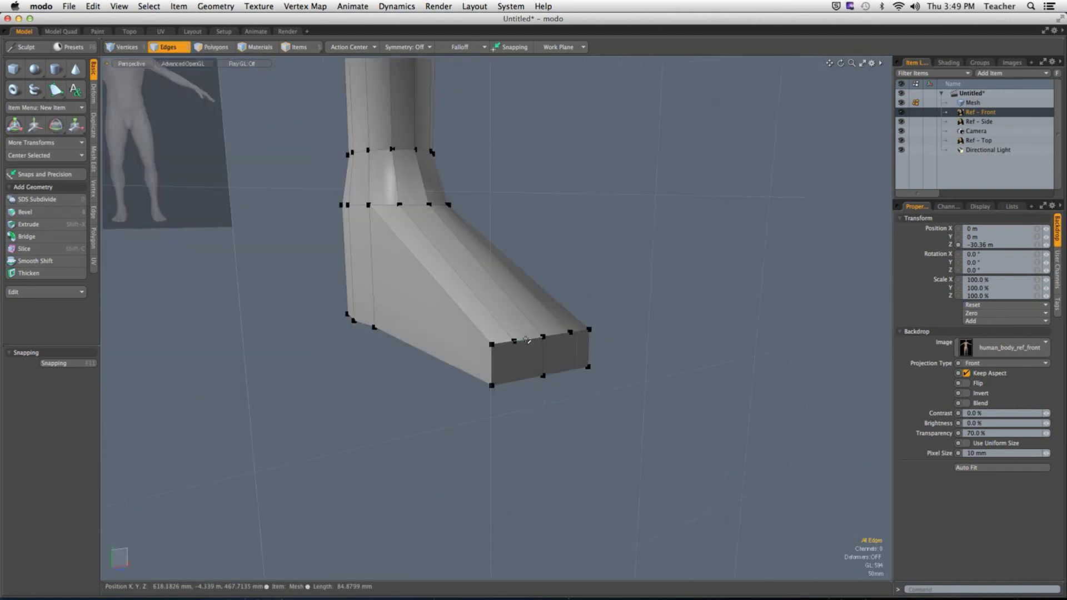
double_click(528, 339)
key("1")
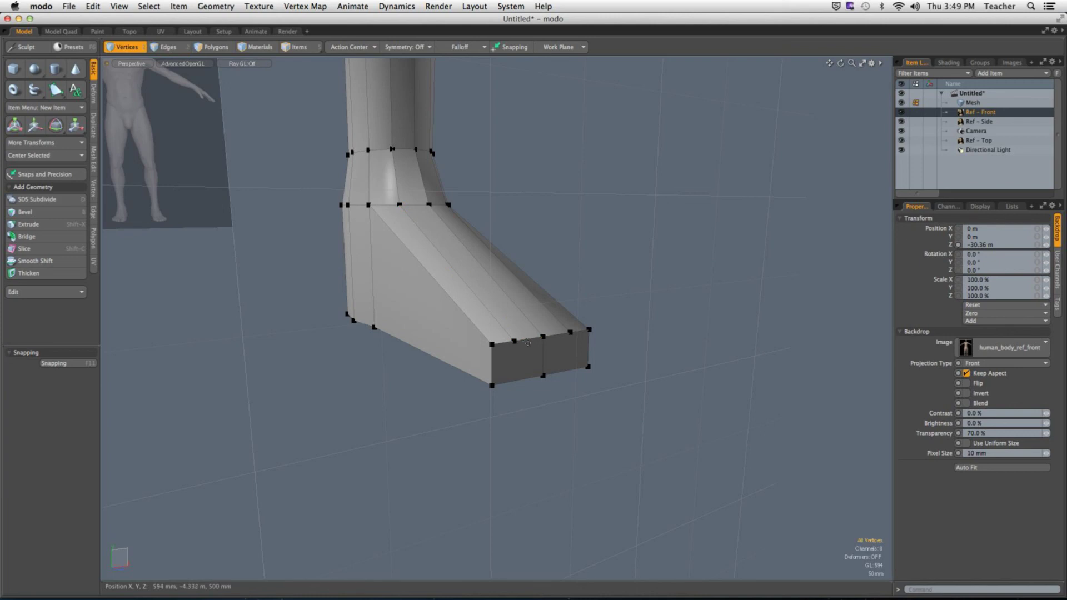
Edge Slice from the toe face's upper vertex beside the centre, down the face and along that half of the sole towards the heel.
key("alt+c")
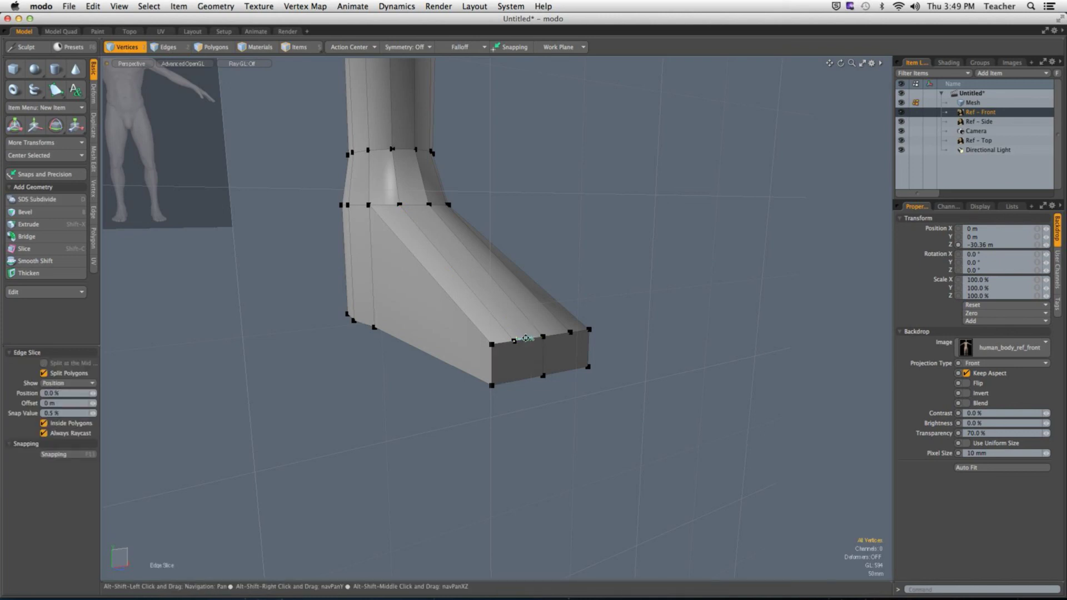
left_click_drag(526, 338, 548, 378, "alt")
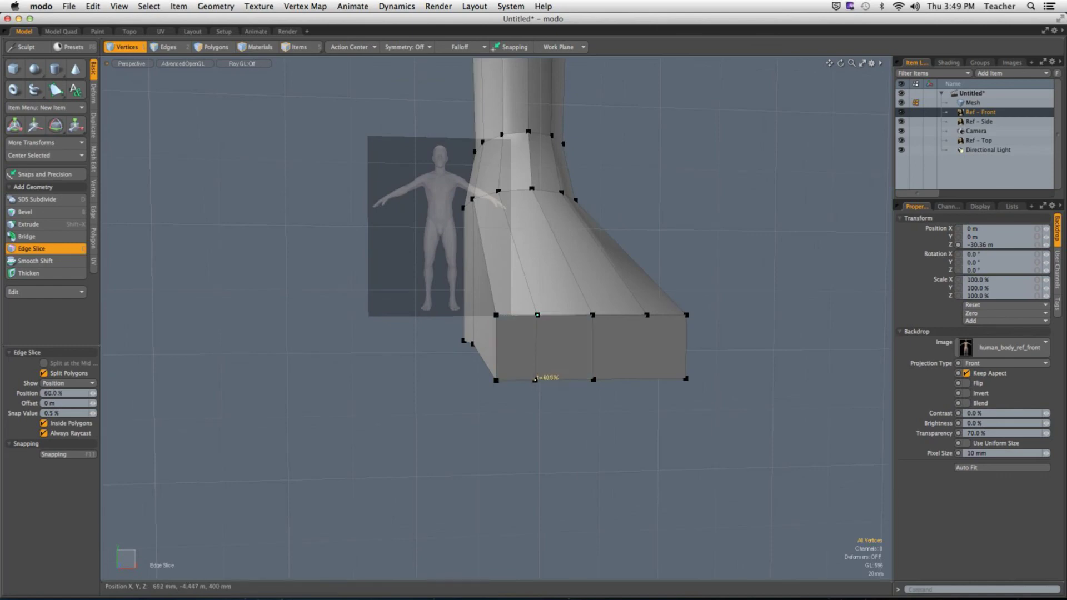
left_click_drag(538, 380, 460, 360, "alt")
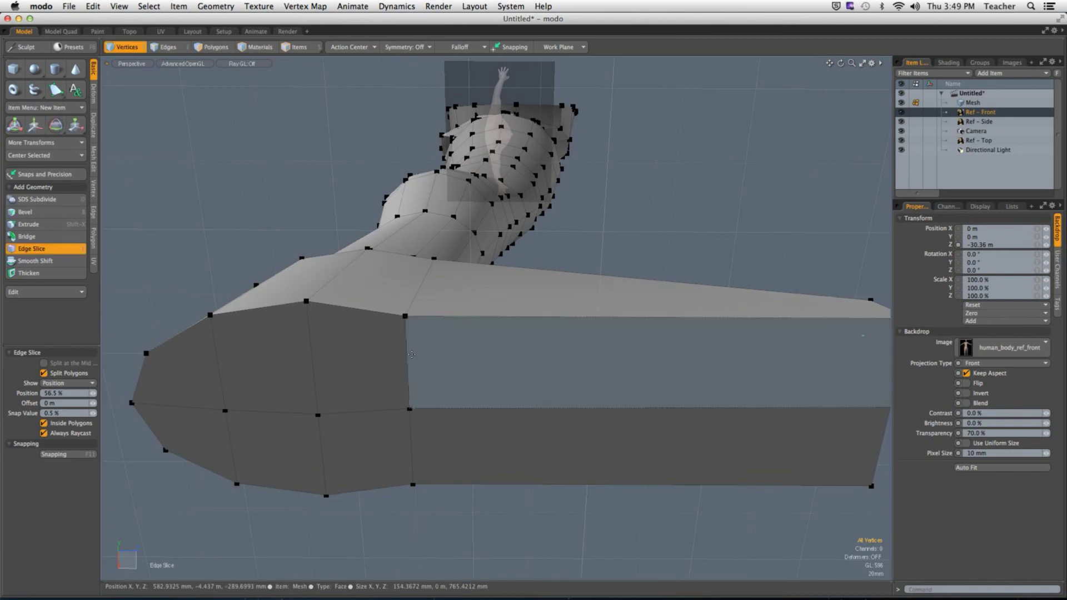
left_click(407, 362)
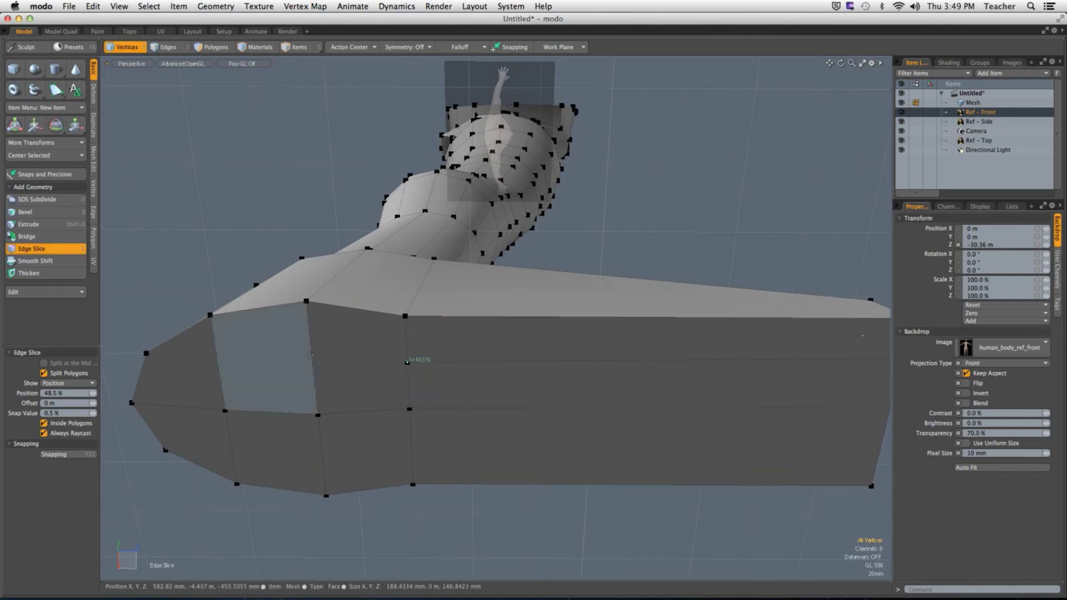
left_click(284, 360)
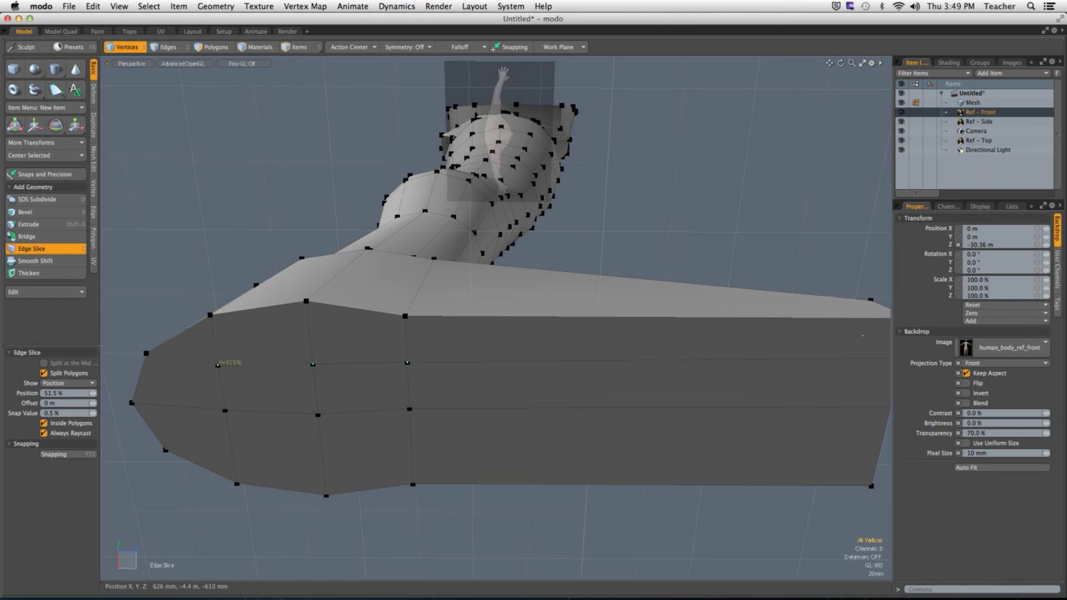
left_click_drag(213, 367, 361, 261, "alt")
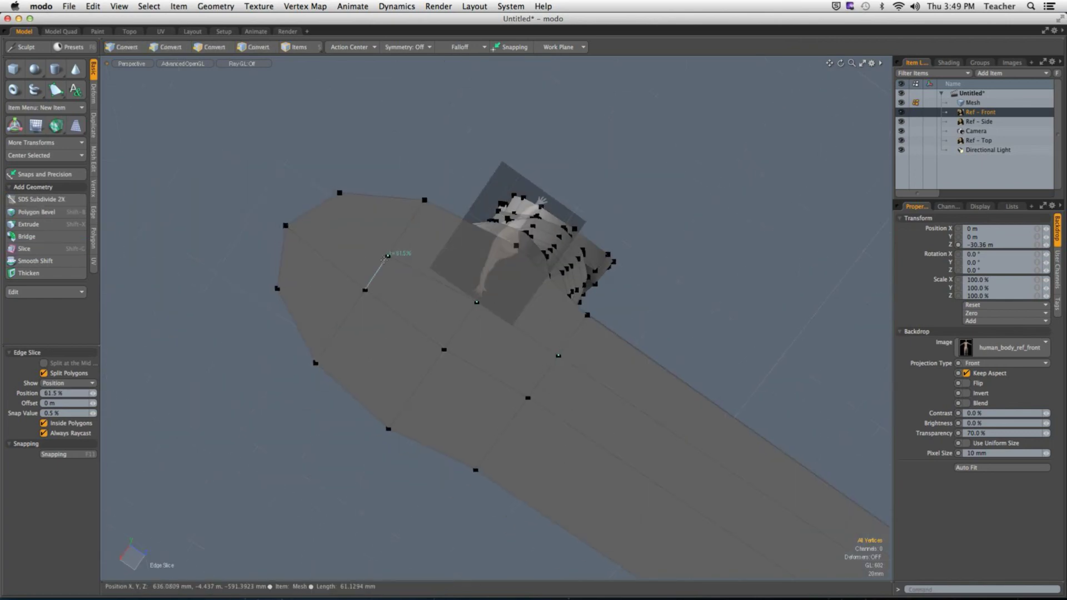
Continue the slice around the heel inside its outline, across the centre cut and back along the sole's other half.
left_click(391, 250)
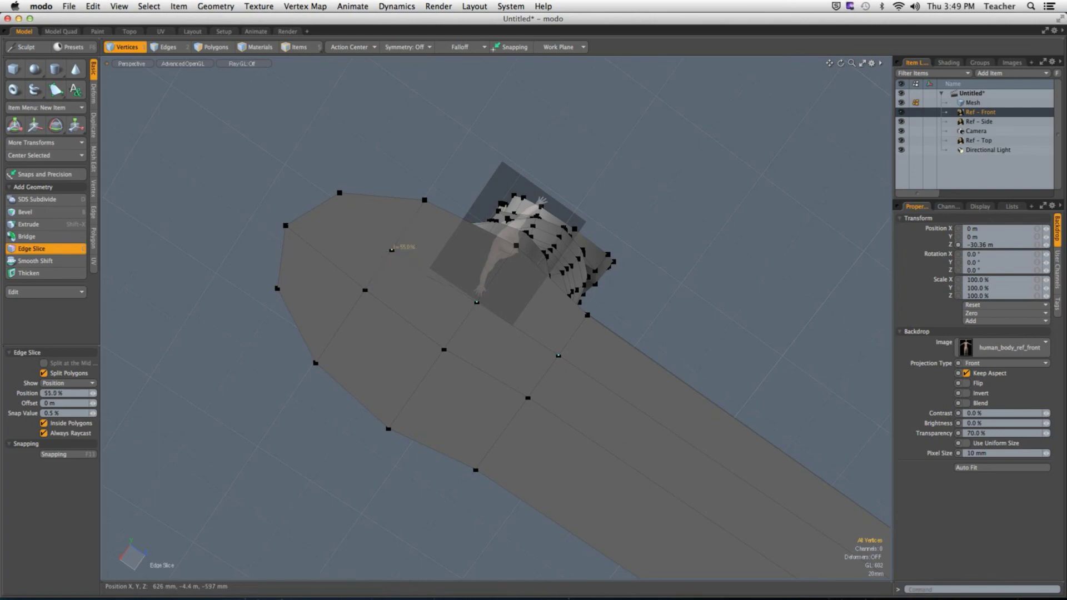
left_click(474, 305)
left_click(350, 225)
left_click(310, 246)
left_click(309, 287)
left_click_drag(346, 331, 328, 330, "alt")
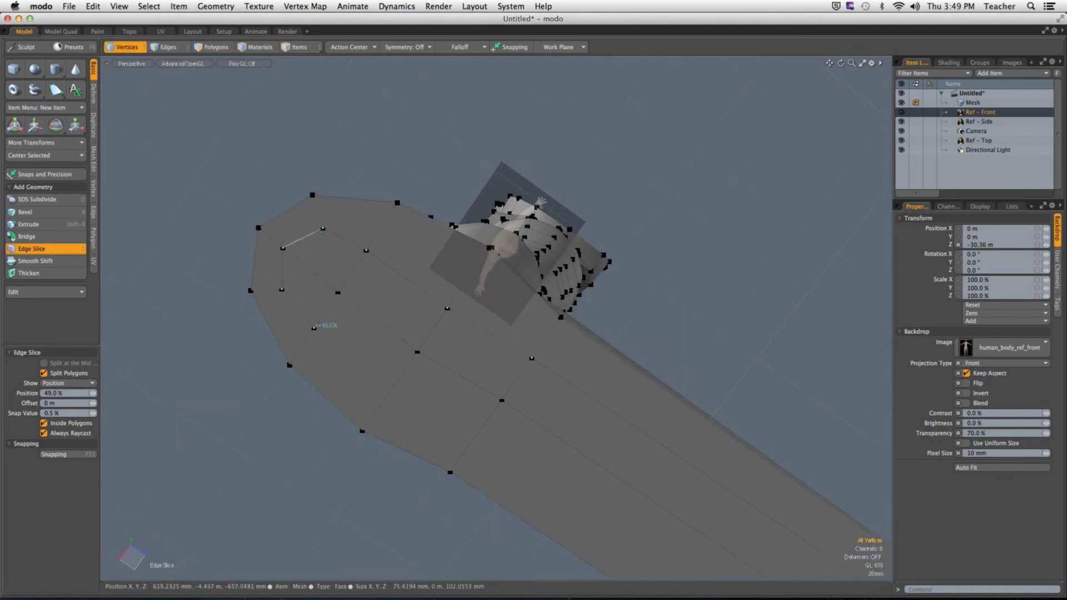
left_click_drag(280, 256, 340, 234, "alt")
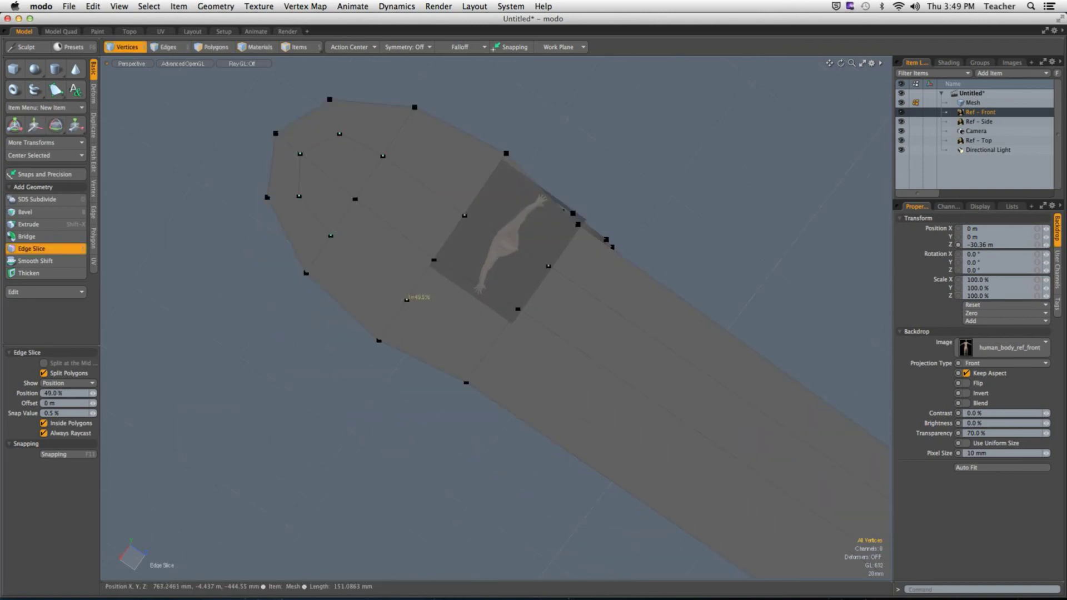
left_click(409, 297)
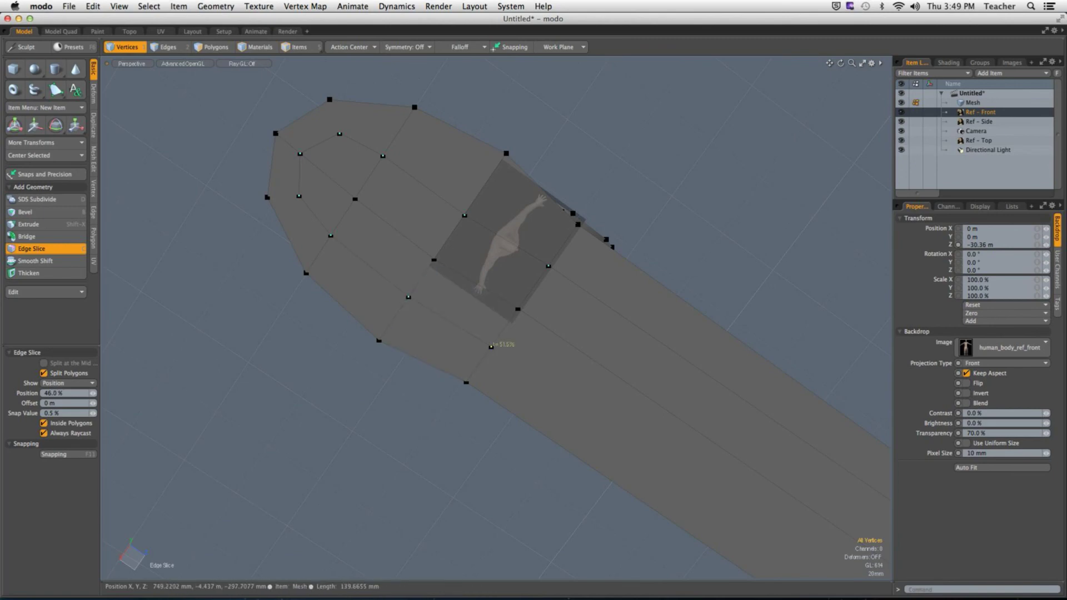
Finish the slice along the sole's other half to the toe end and up to the toe face's opposite upper vertex.
left_click_drag(493, 344, 500, 214, "alt")
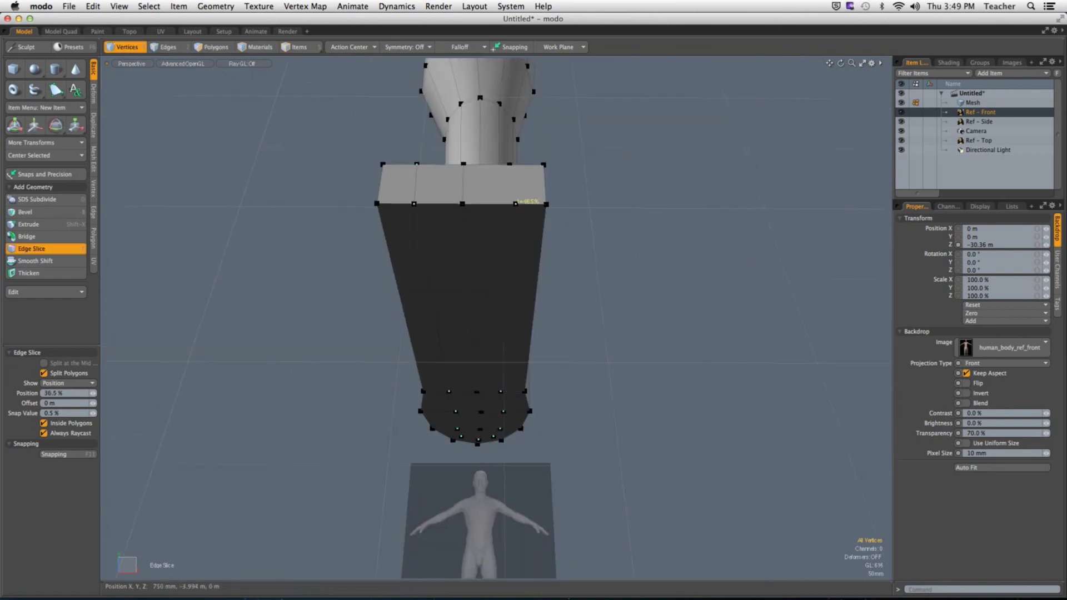
left_click_drag(503, 205, 504, 302, "alt")
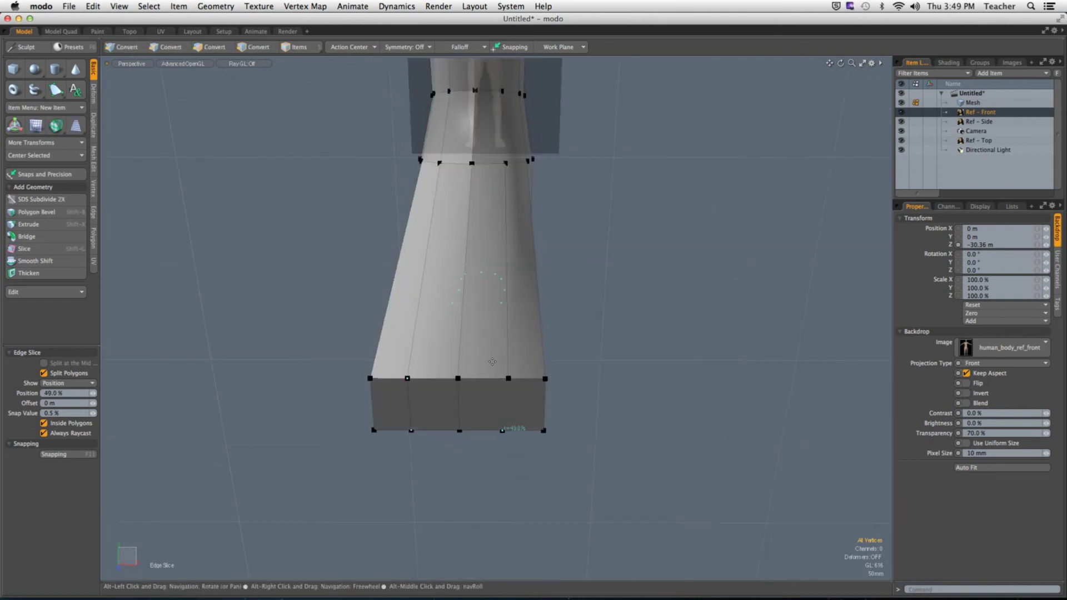
left_click(508, 379)
left_click(503, 430)
key("space")
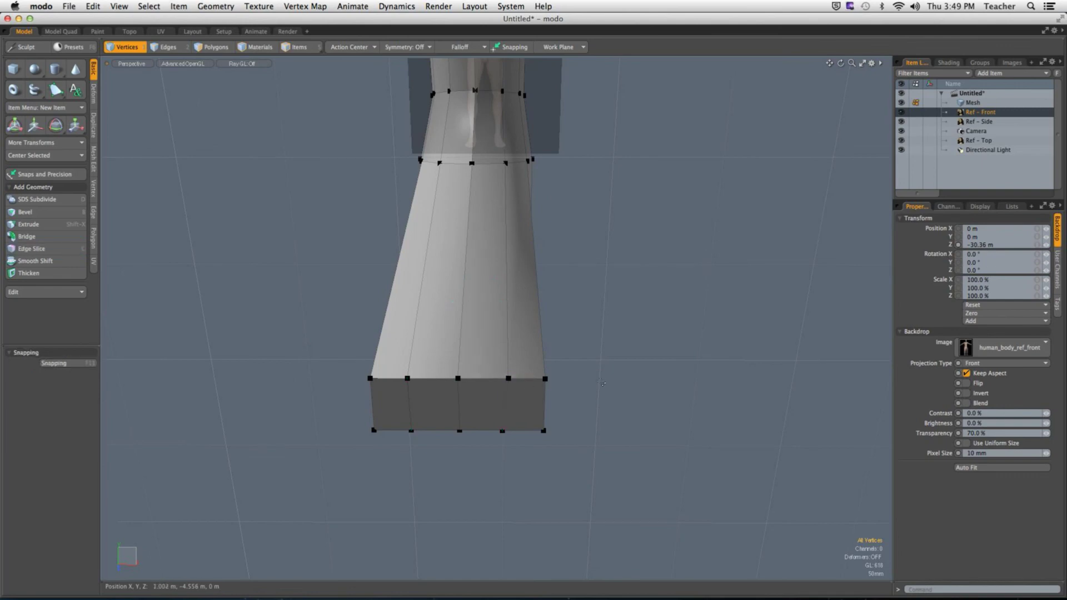
Select the six-sided polygon at the heel corner of the sole and examine the polygons around the heel's inner loop.
left_click_drag(503, 401, 464, 317, "alt")
key("3")
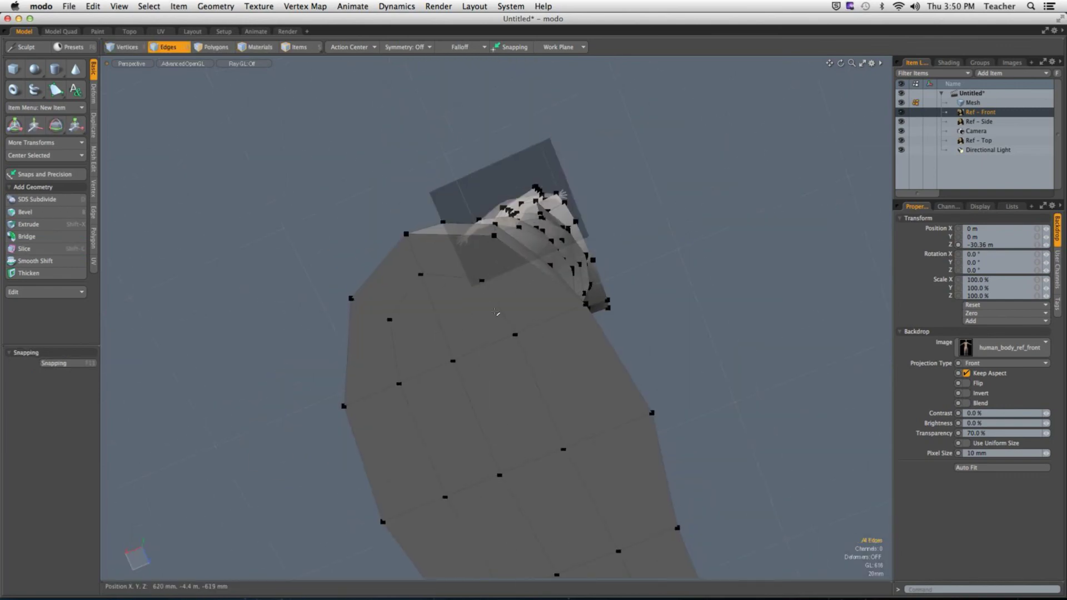
left_click_drag(534, 300, 445, 255)
left_click(367, 333)
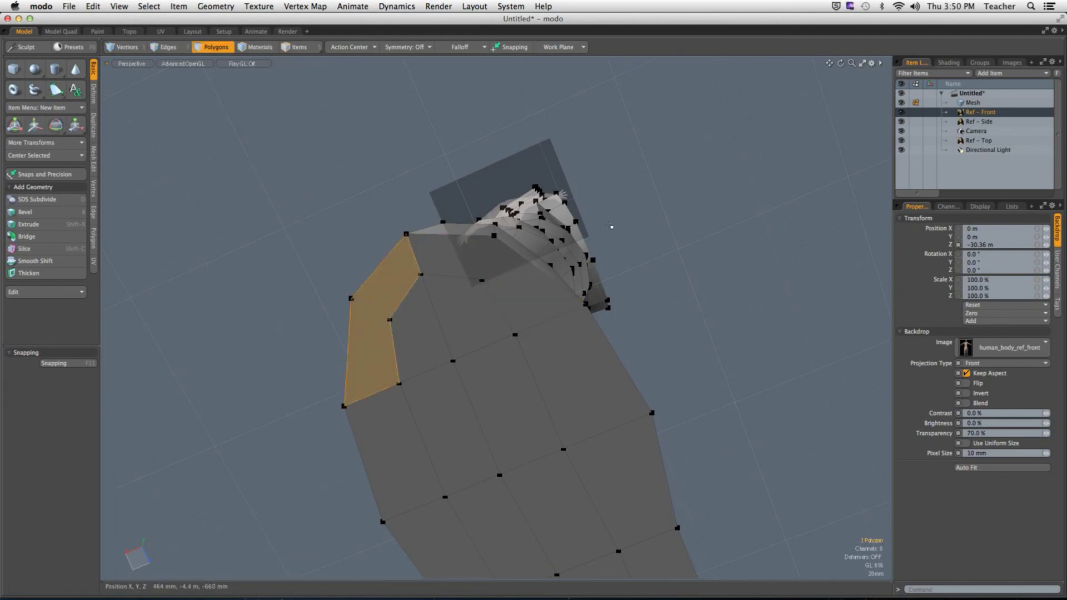
left_click_drag(367, 333, 526, 281, "alt")
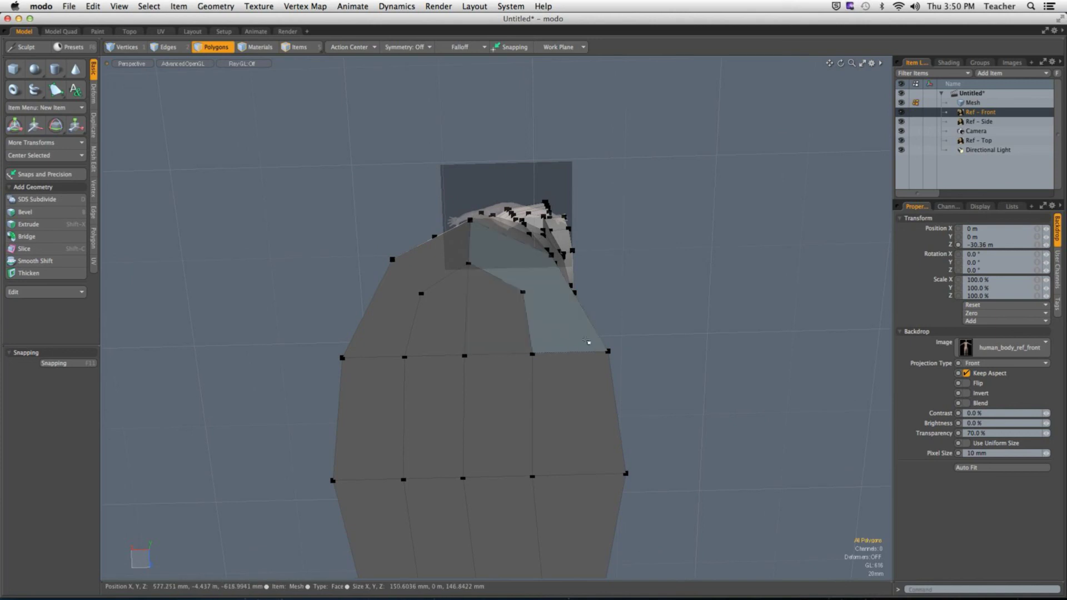
Edge Slice the heel corner polygons from the inner loop's corner vertices to the nearest heel outline vertices.
key("c")
left_click(523, 291)
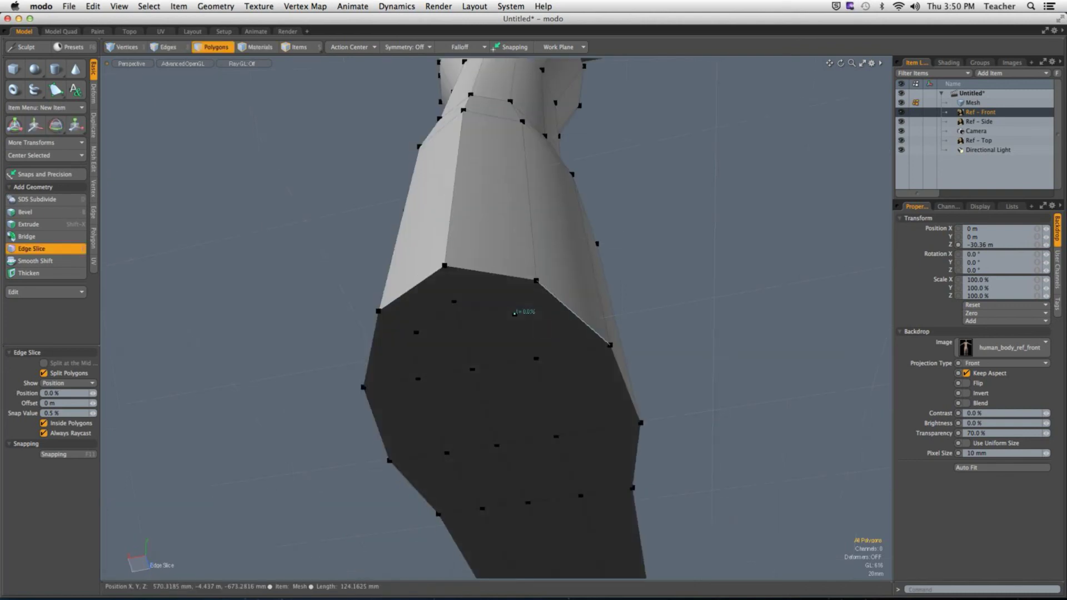
left_click_drag(552, 281, 484, 311, "alt")
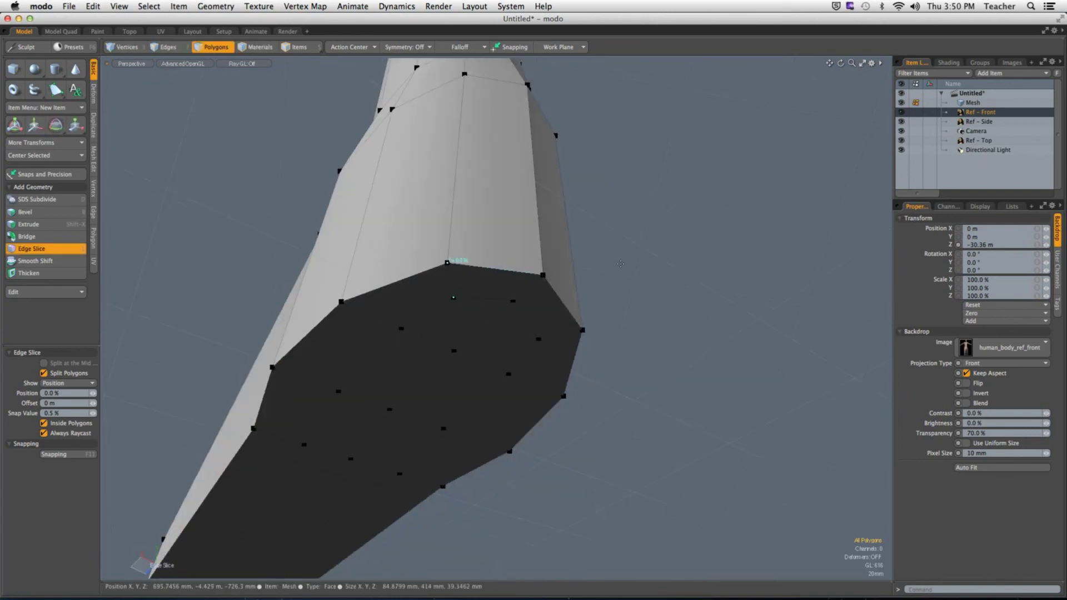
key("space")
Preview the foot as a subdivision surface and examine its toe, heel and ankle shape from several sides.
left_click_drag(656, 305, 581, 314, "ctrl+alt")
key("Tab")
key("Tab")
key("alt+c")
key("space")
key("Tab")
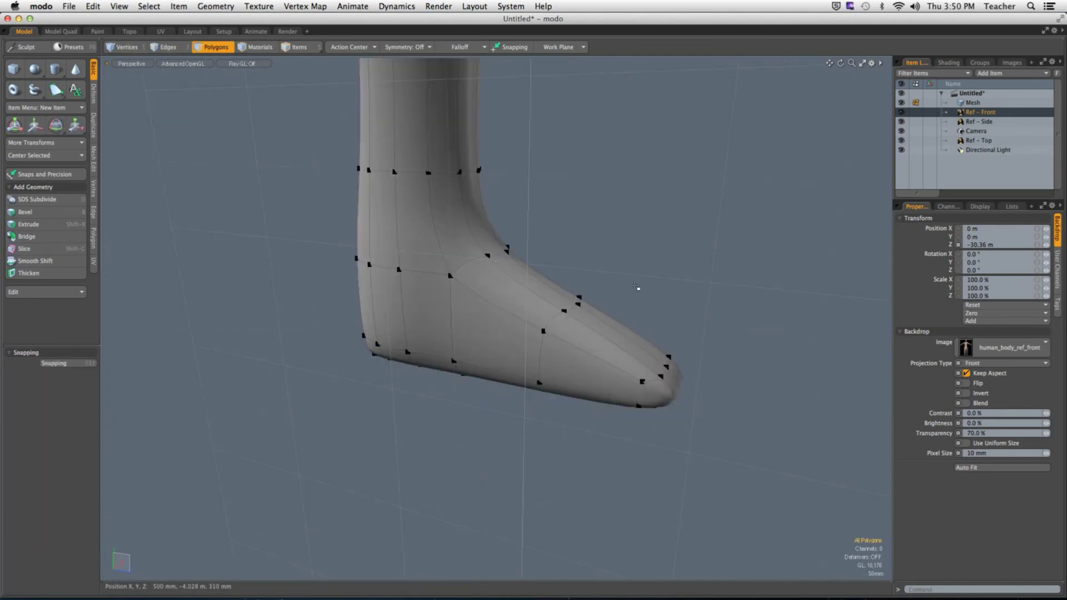
left_click_drag(636, 287, 384, 306, "alt")
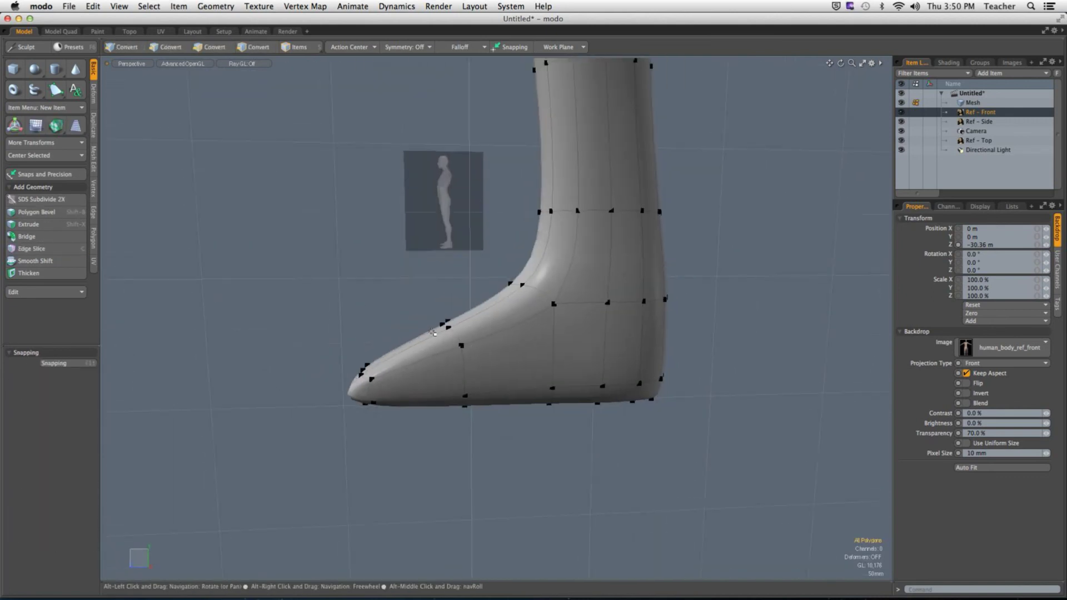
key("Tab")
left_click_drag(361, 354, 614, 355, "alt")
key("Tab")
Undo the subdivision previews, the heel corner cuts and the side loop slice, back to the sole's centre cut.
key("super+z")
key("super+z")
key("super+z")
key("super+z")
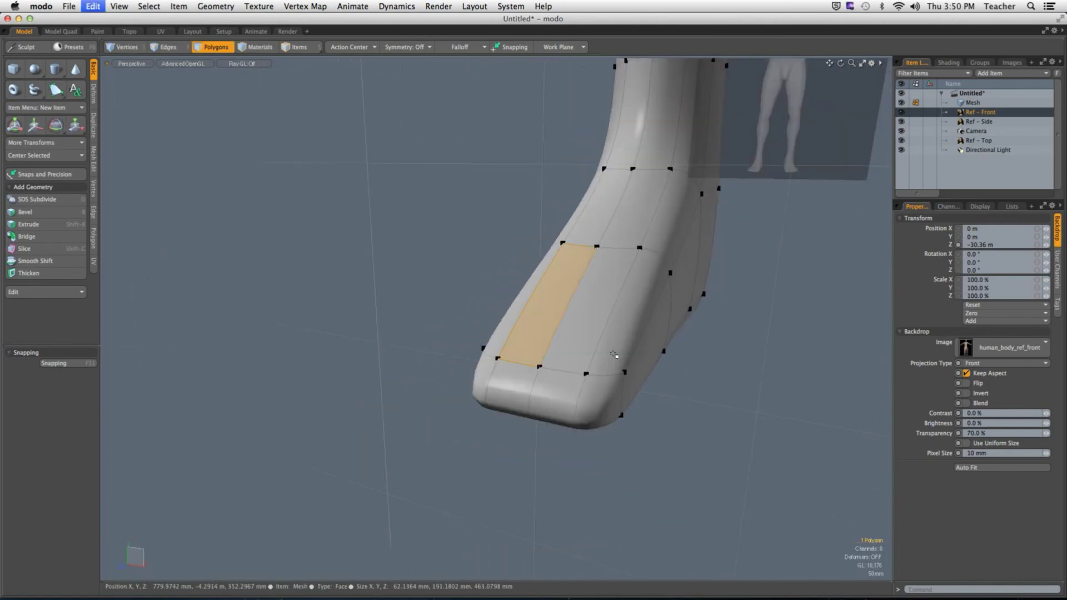
key("super+z")
key("super+z")
key("super+z")
key("super+z")
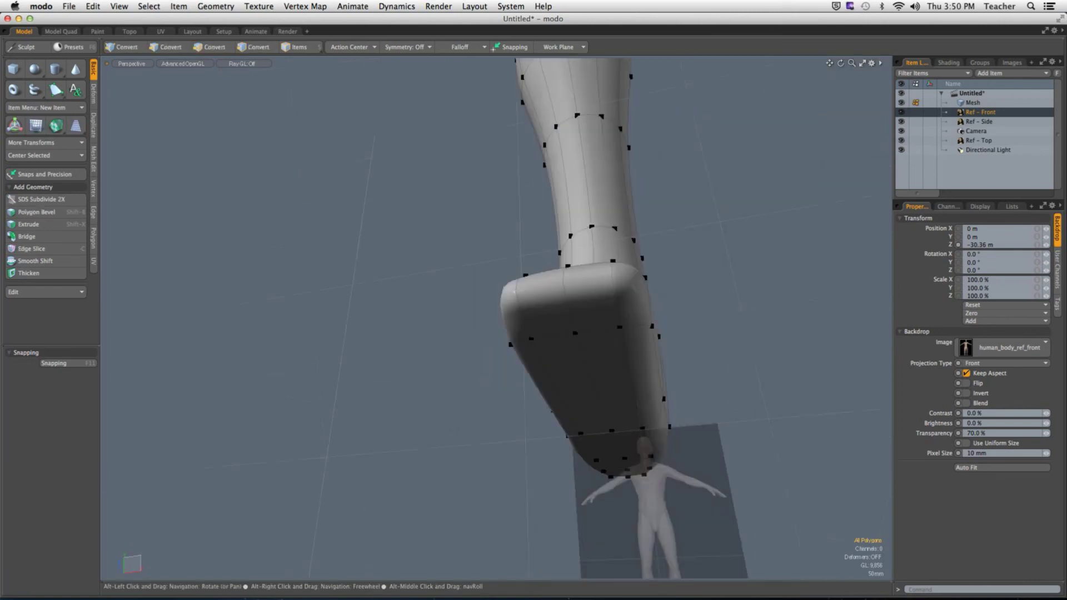
key("super+z")
key("super+z")
key("super+z")
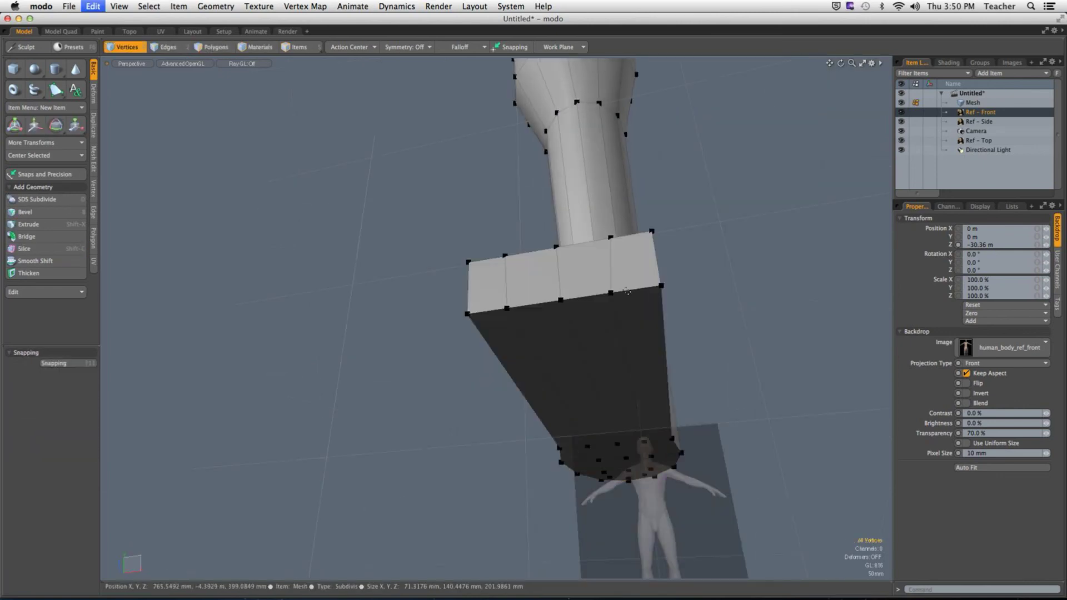
Hide the grid in the perspective viewport.
left_click_drag(627, 293, 702, 414, "alt")
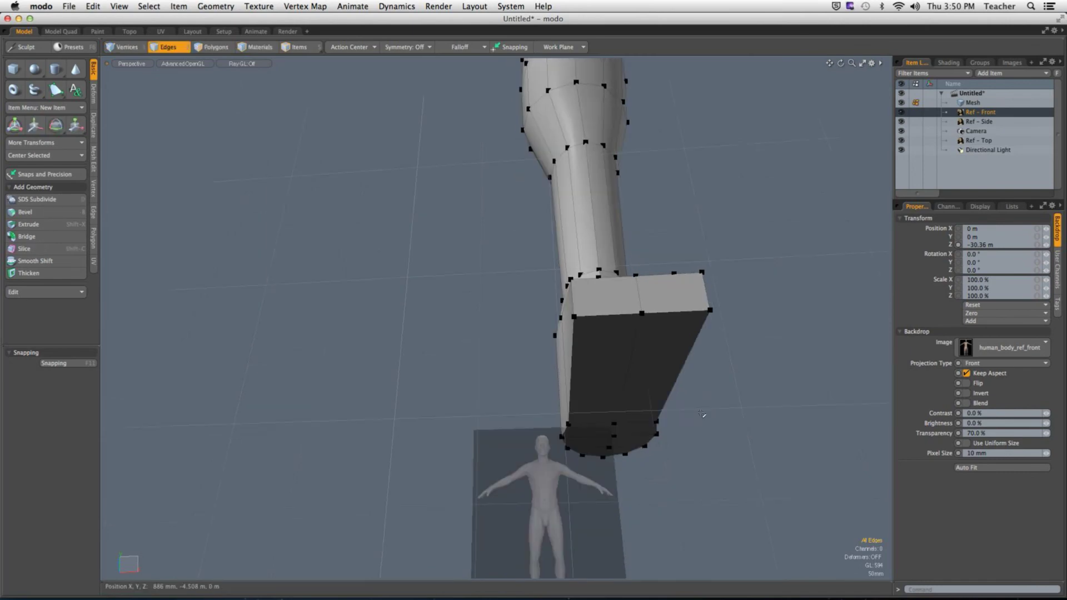
key("o")
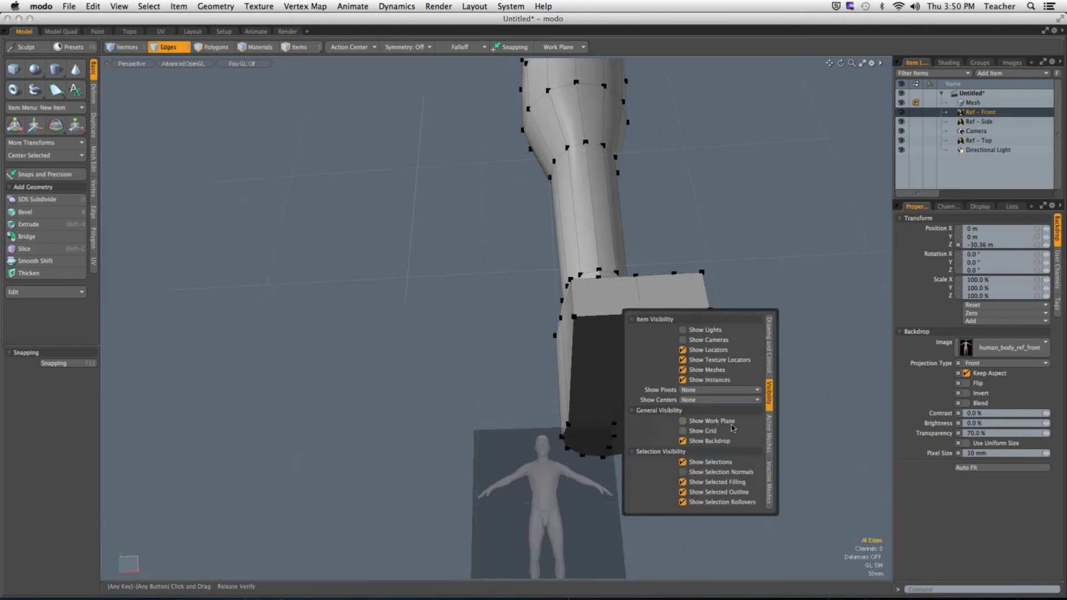
left_click_drag(725, 362, 685, 311, "alt")
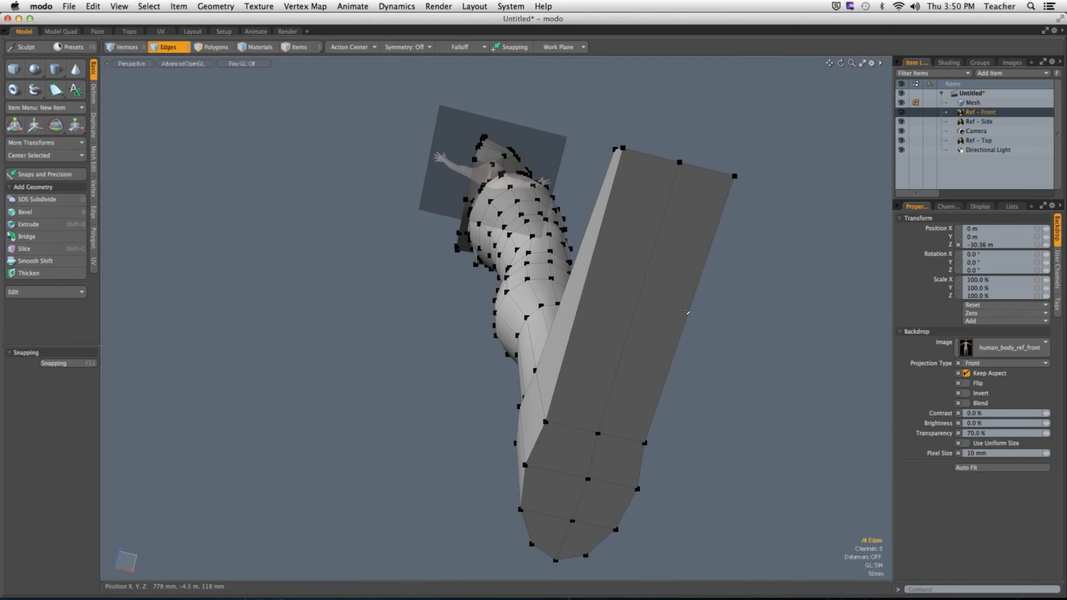
Select the vertex beside the centre of the toe's upper edge and examine how a loop from it can run along the sole.
left_click_drag(685, 312, 571, 354, "alt")
key("1")
left_click(622, 325)
left_click(583, 324)
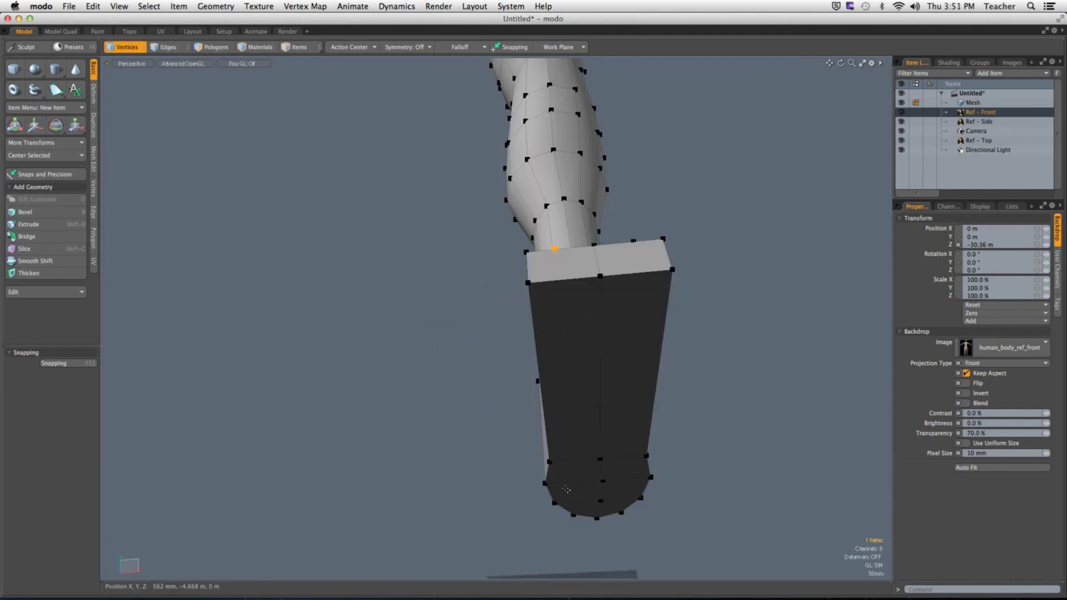
mouse_move(638, 388)
left_mouse_down("alt")
mouse_move(617, 400)
mouse_move(626, 371)
left_mouse_up("alt")
left_click(629, 373, "shift")
left_click_drag(633, 417, 629, 233, "alt")
left_click(672, 378)
Edge Slice from the toe's upper side vertex down the face and along the sole, roughly midway between its edge and the centre cut.
key("alt+c")
left_click(587, 349)
left_click(609, 379)
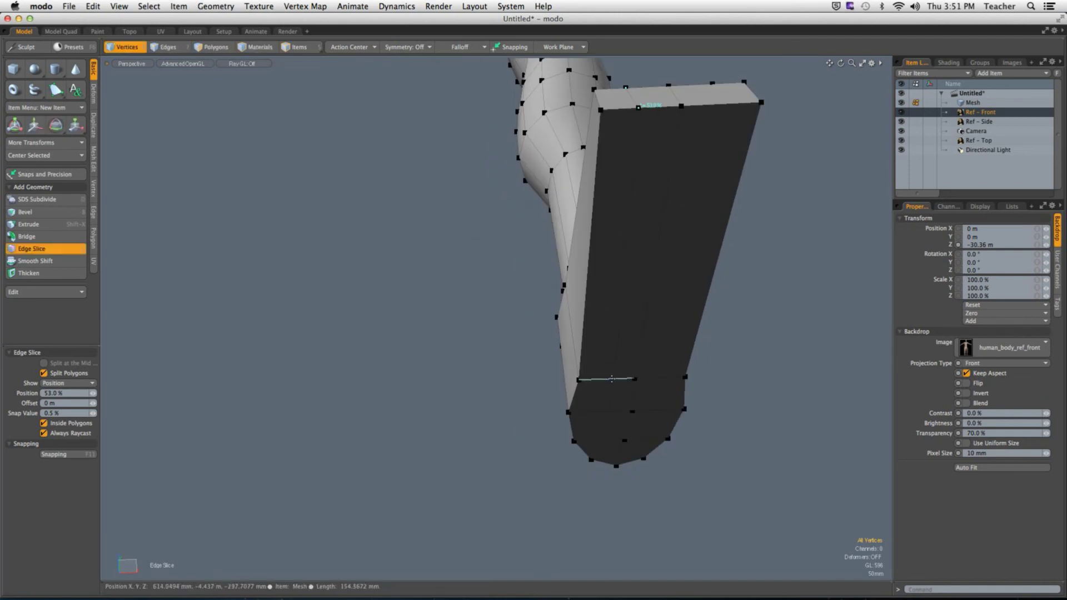
left_click_drag(612, 395, 610, 345, "alt")
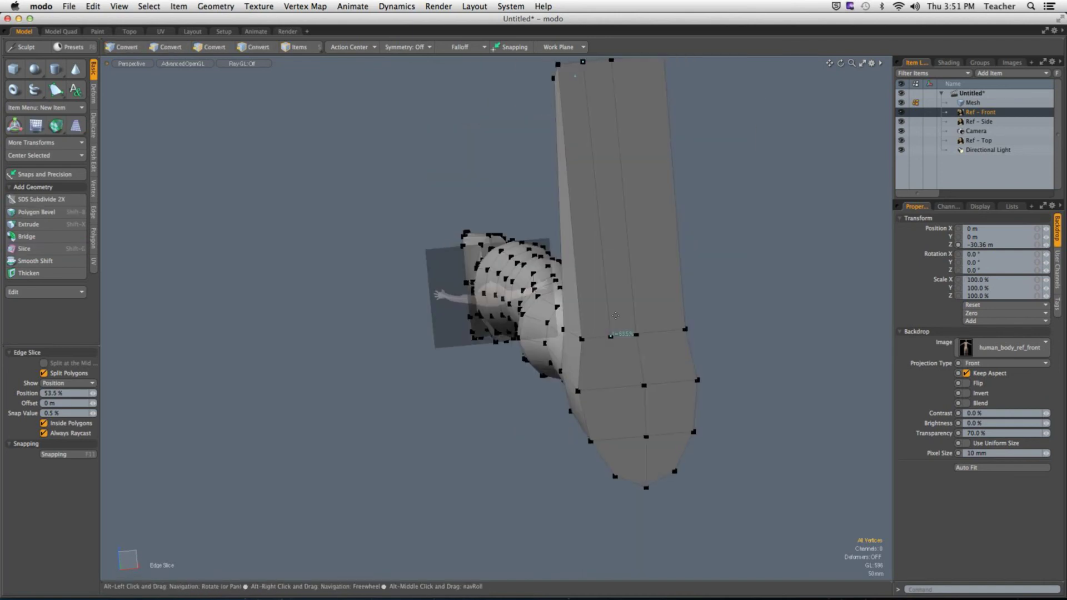
left_click(611, 386)
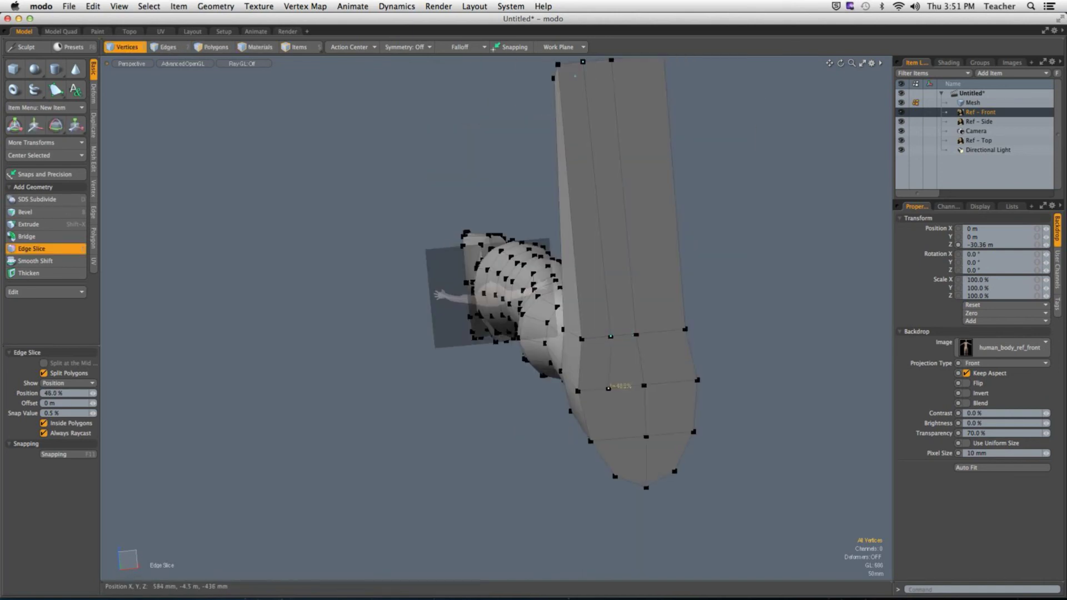
left_click_drag(609, 389, 613, 388)
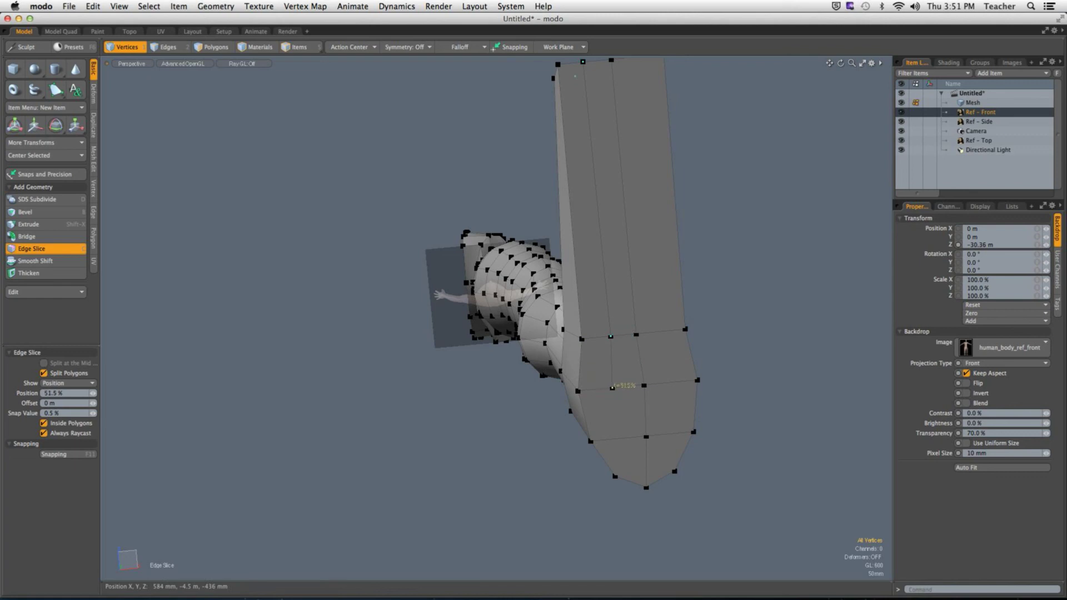
left_click(617, 437)
Carry the slice through the heel polygons, across the centre cut, and back along the sole's other half to the toe's opposite upper vertex.
scroll(669, 464, "up", 1)
left_click_drag(669, 465, 546, 354, "alt")
left_click(590, 361)
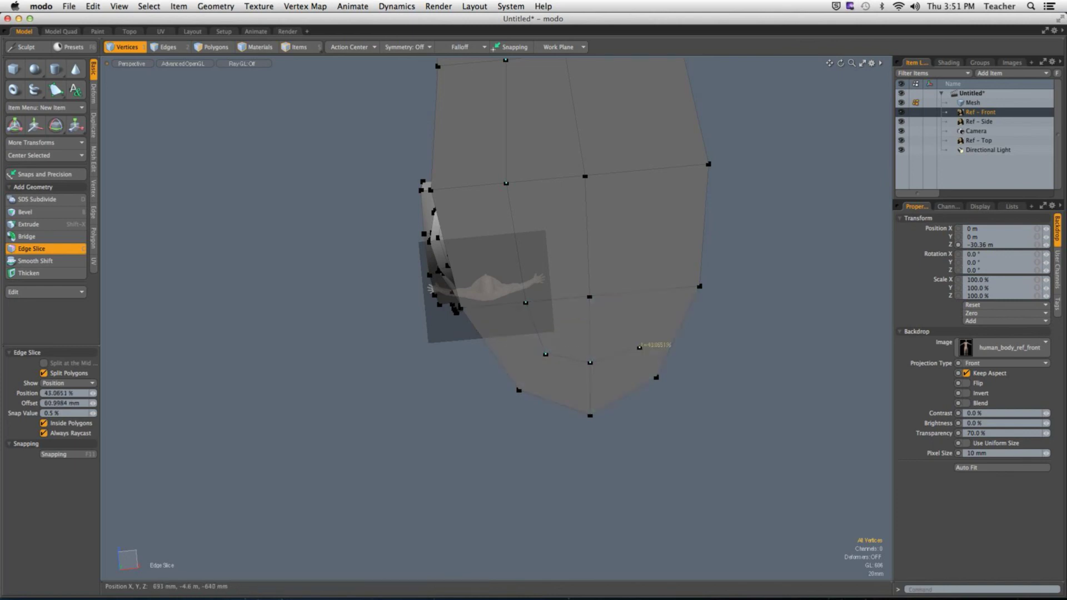
left_click(635, 345)
left_click(642, 291)
mouse_move(641, 290)
left_mouse_down("alt")
mouse_move(639, 422)
mouse_move(610, 330)
mouse_move(617, 345)
mouse_move(627, 290)
left_mouse_up("alt")
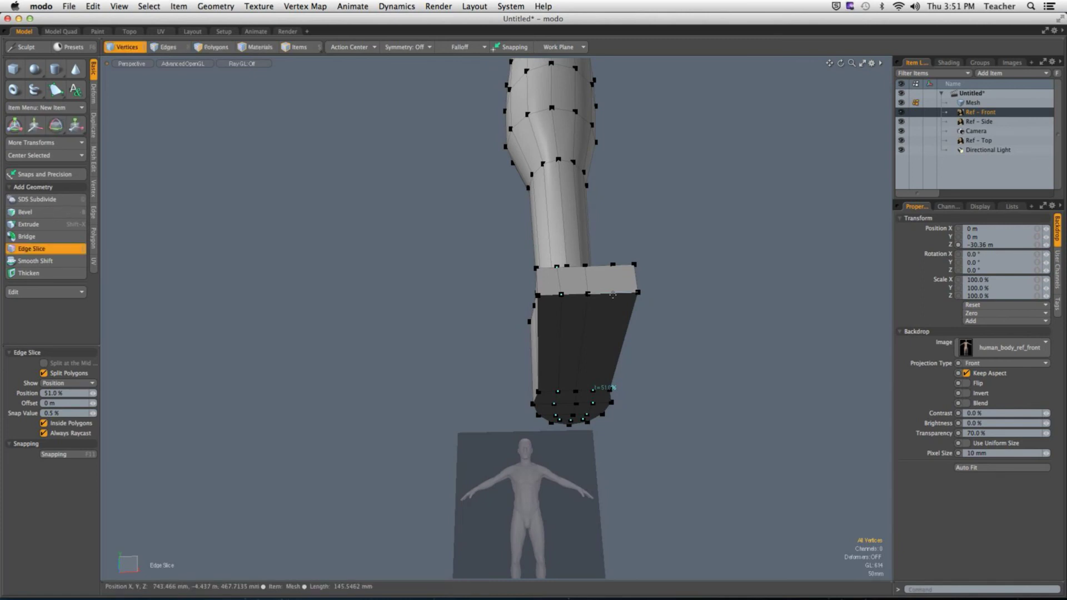
scroll(612, 298, "up", 5)
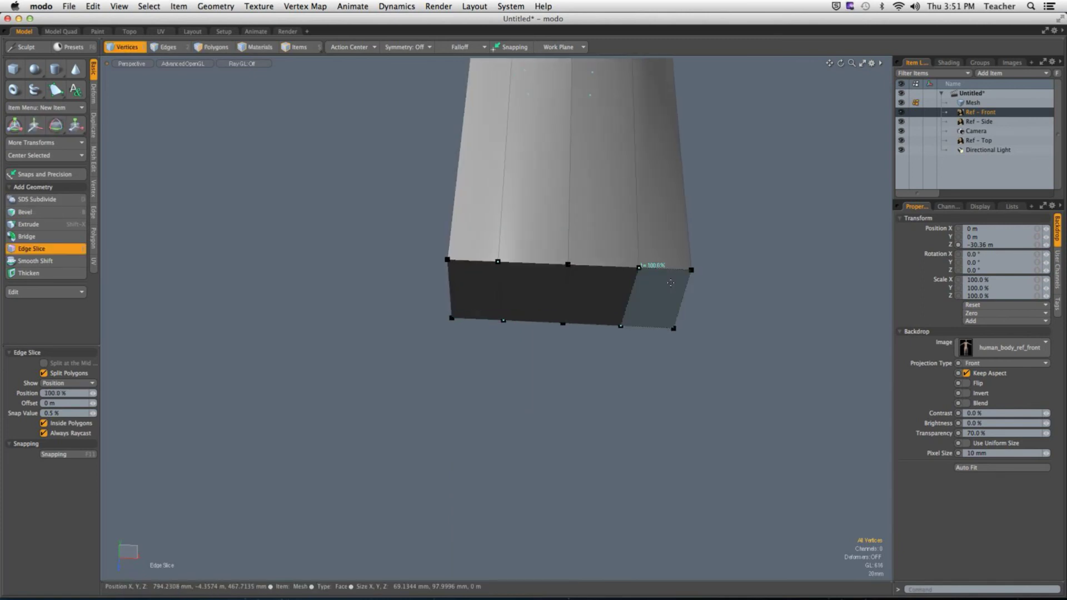
key("space")
left_click_drag(649, 312, 474, 328, "alt")
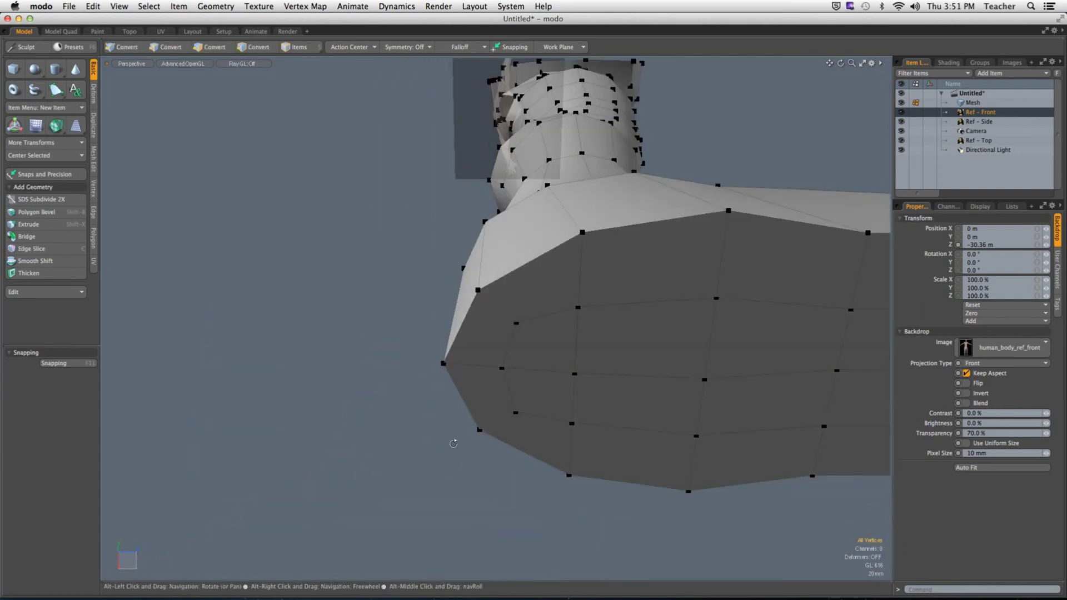
Edge Slice from both heel-end corner vertices of the sole's inner loop to the nearest vertices on the heel outline.
key("2")
key("3")
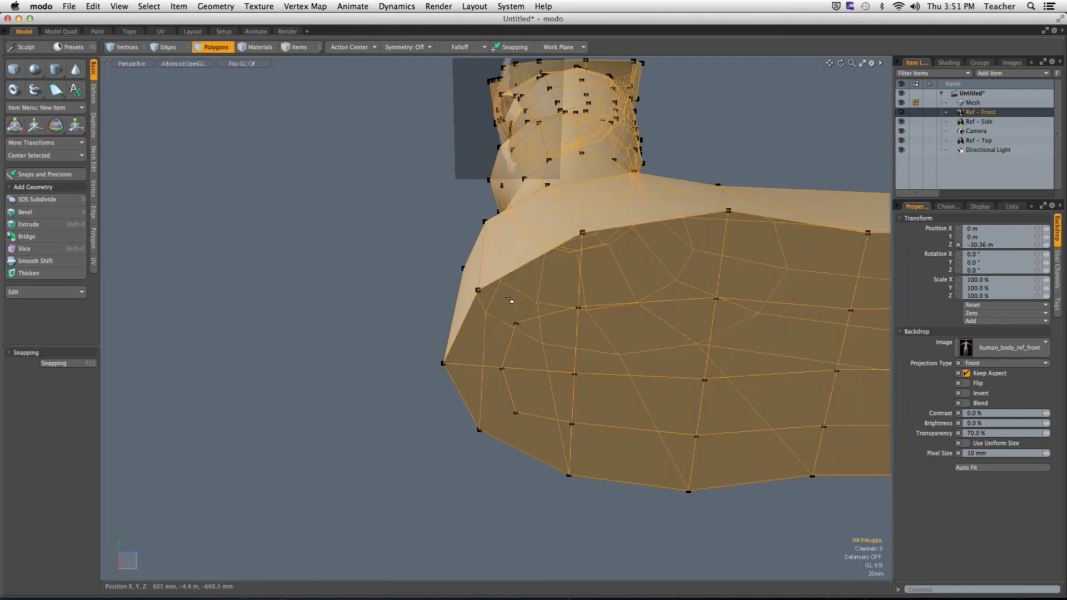
left_click(500, 322)
left_click_drag(491, 389, 439, 345, "alt")
left_click(415, 329)
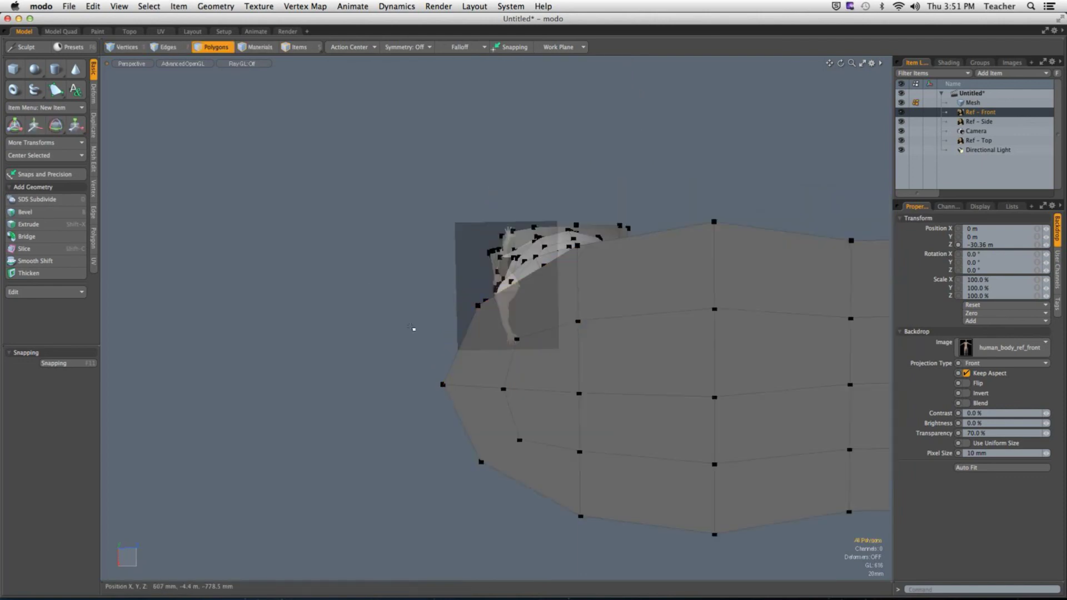
key("alt+c")
left_click_drag(525, 336, 536, 376, "alt")
left_click(515, 312)
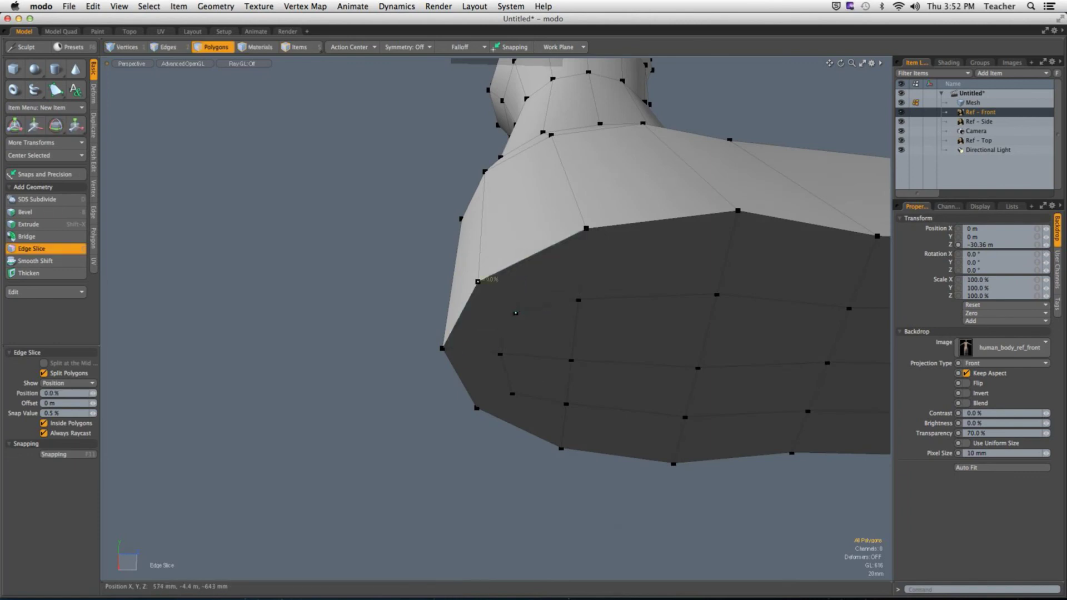
left_click_drag(534, 261, 423, 300, "alt")
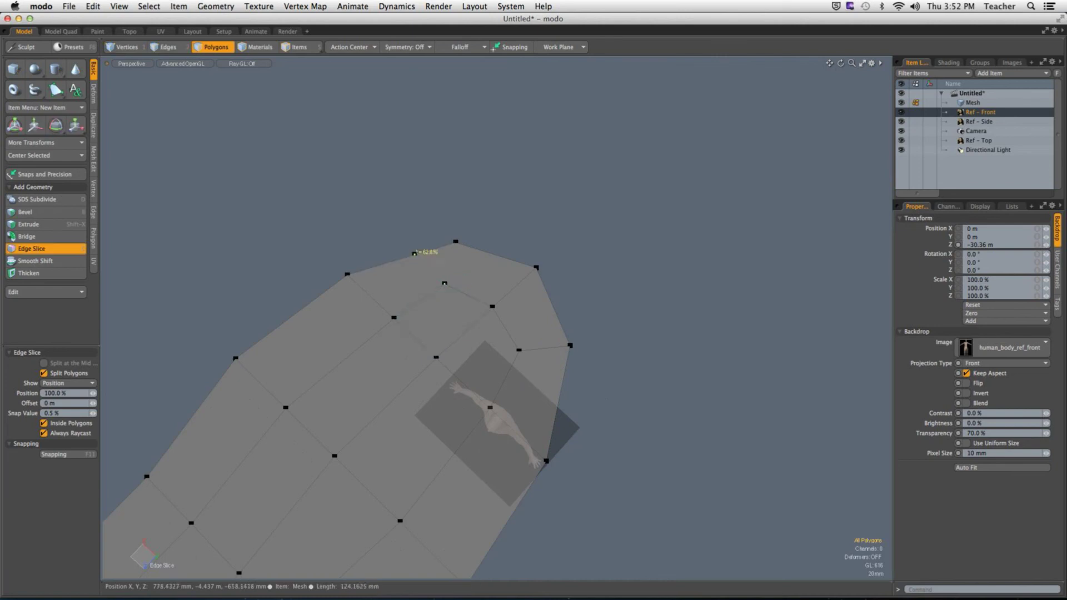
left_click(455, 242)
key("space")
Hide the Ref - Top backdrop image so it does not cover the foot.
left_click_drag(543, 245, 405, 269, "alt")
left_click(901, 141)
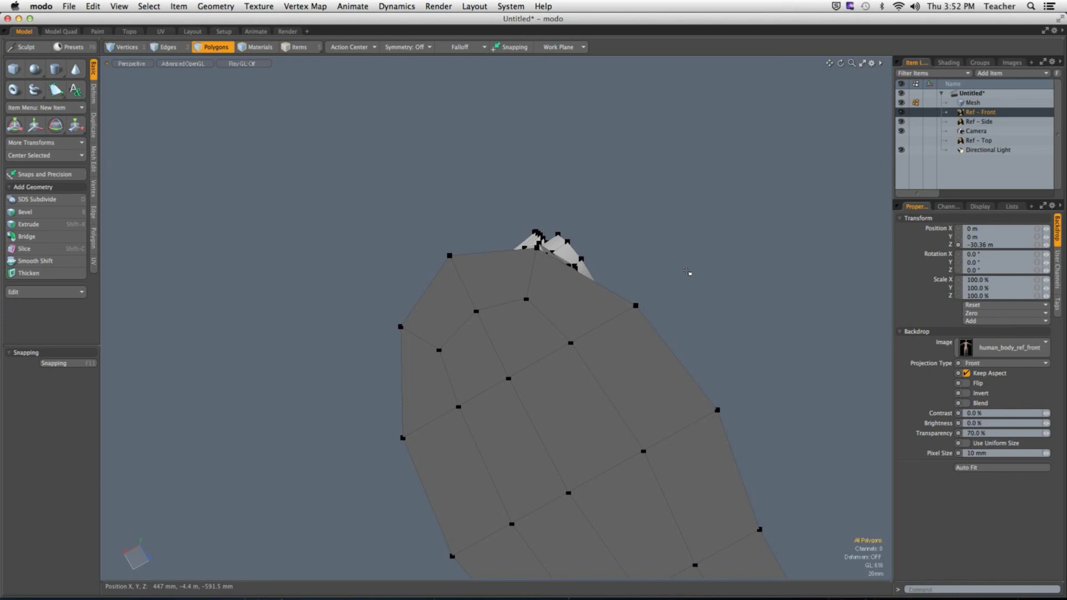
left_click_drag(641, 242, 524, 298, "alt")
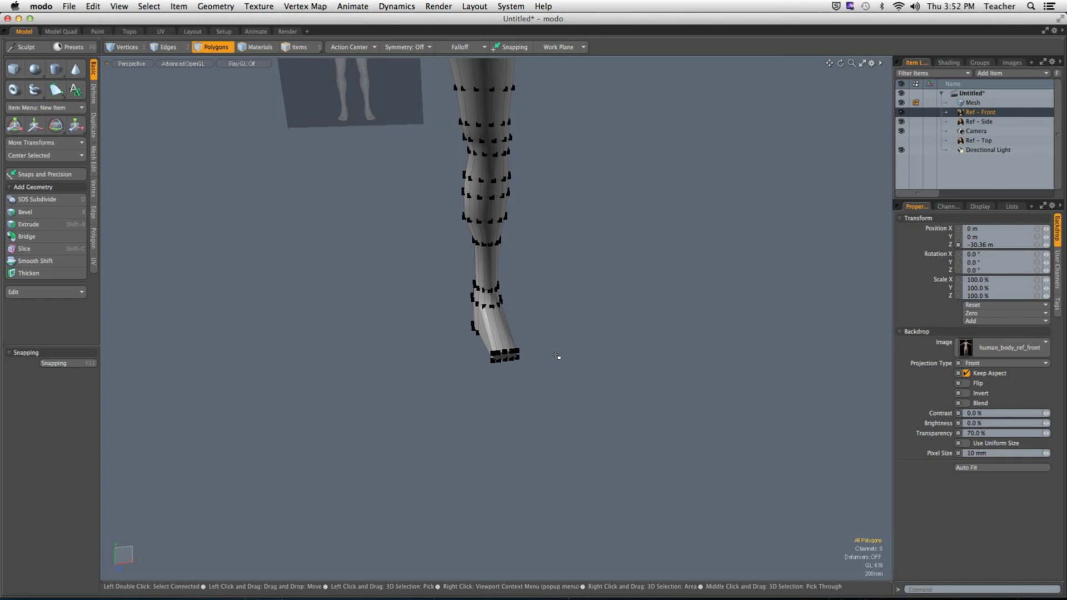
Loop Slice the polygons between ankle and toes to add two cross loops over the instep, and clear the polygon selection.
left_click_drag(556, 355, 533, 345, "alt")
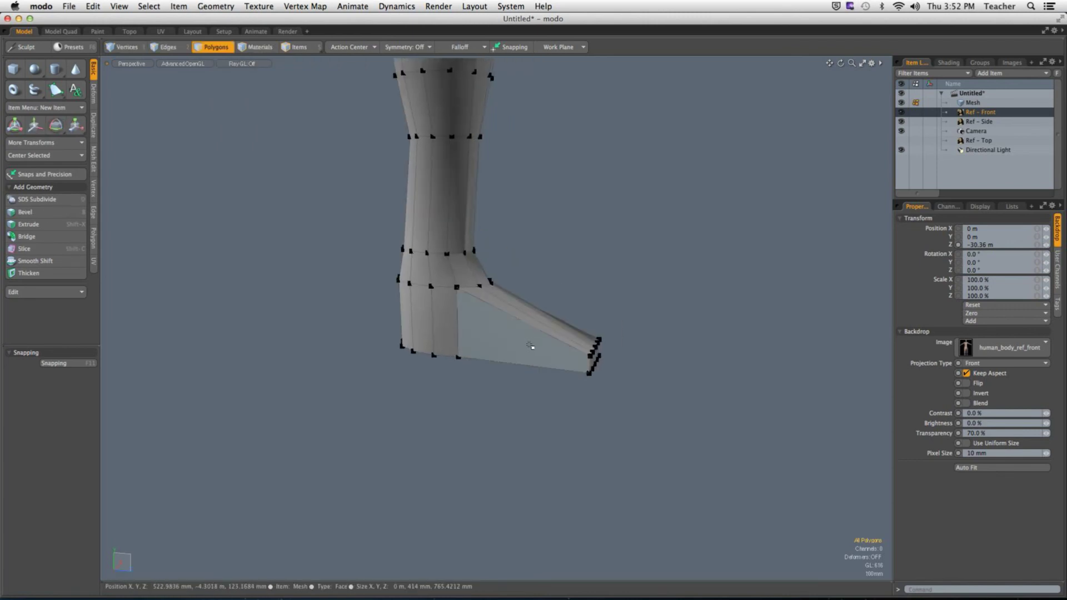
double_click(537, 357)
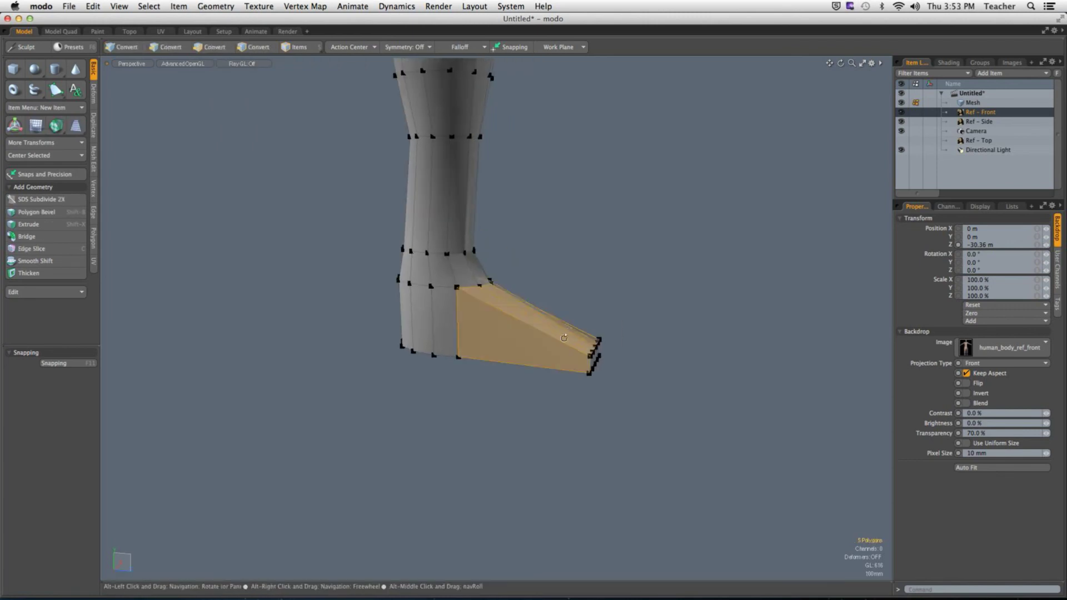
key("alt+c")
key("space")
left_click(556, 337)
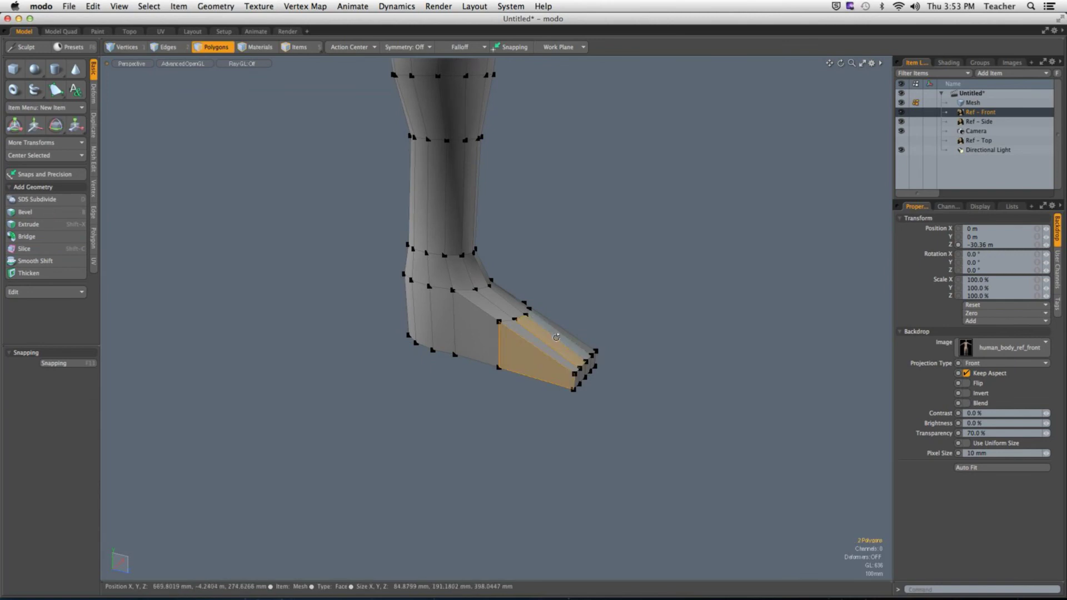
key("alt+c")
key("space")
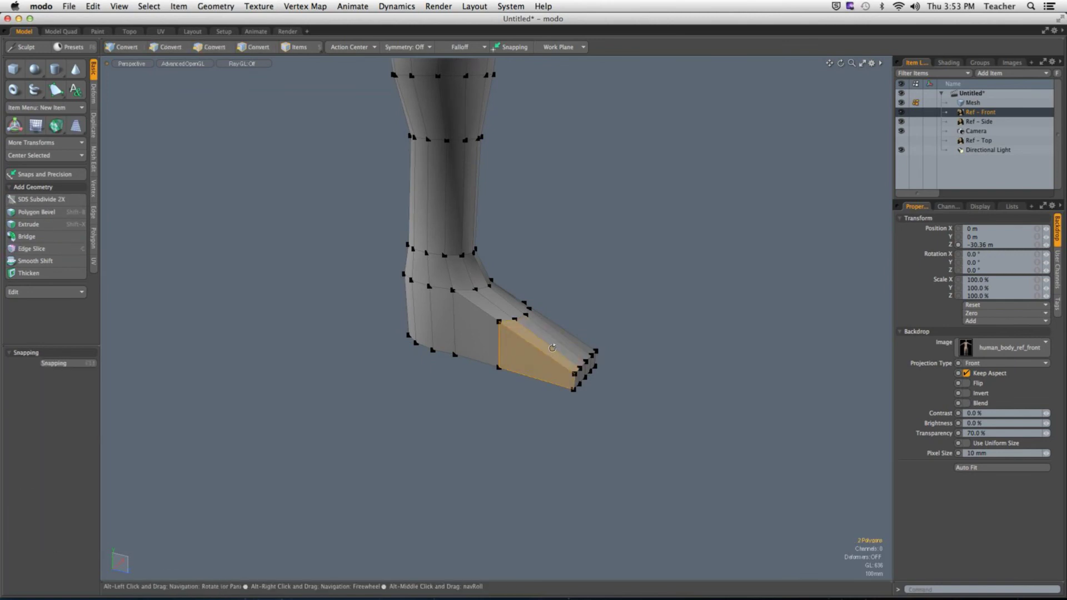
key("alt+c")
key("space")
left_click(595, 318)
Examine the foot with subdivision smoothing switched on, and return to the unsmoothed polygon mesh.
key("Tab")
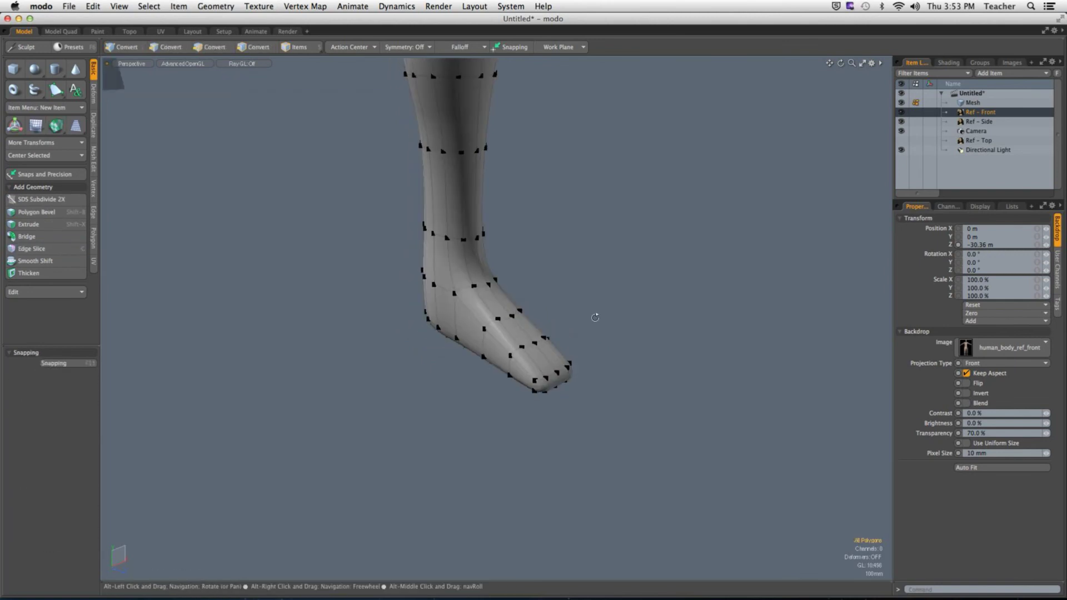
mouse_move(595, 318)
left_mouse_down("alt")
mouse_move(388, 310)
mouse_move(518, 351)
mouse_move(393, 410)
mouse_move(519, 389)
mouse_move(615, 395)
mouse_move(473, 393)
left_mouse_up("alt")
key("Tab")
Loop Slice the side polygons around the foot horizontally at 50%, from the toes around the heel.
key("alt+c")
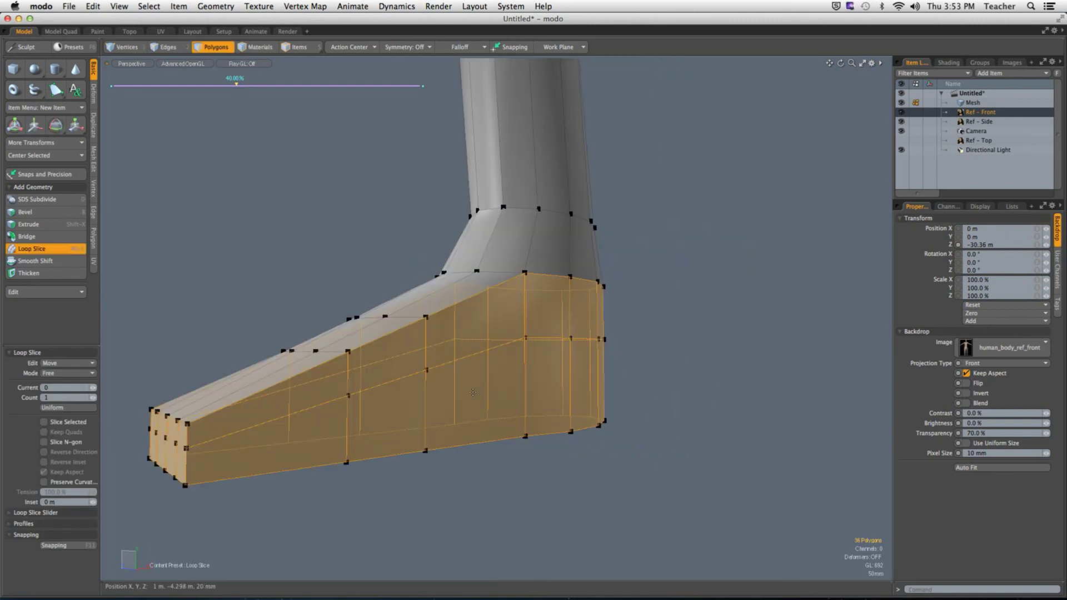
left_click_drag(199, 444, 17, 435)
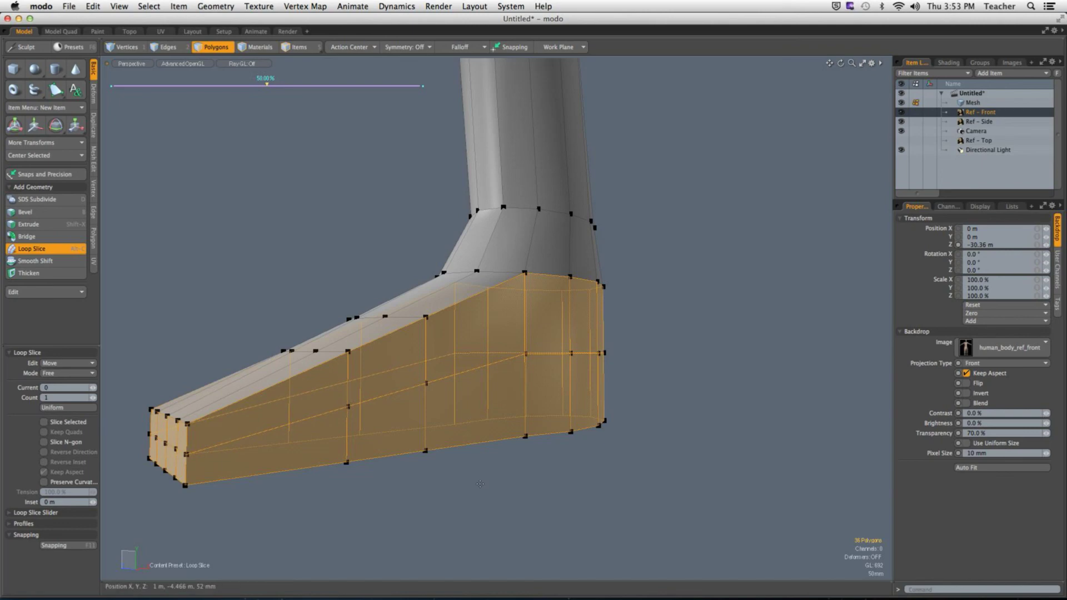
key("space")
In the Right view, scale the heel's mid-height edges to about 110.5% in Z from their front end, out to the reference outline.
key("ctrl+space")
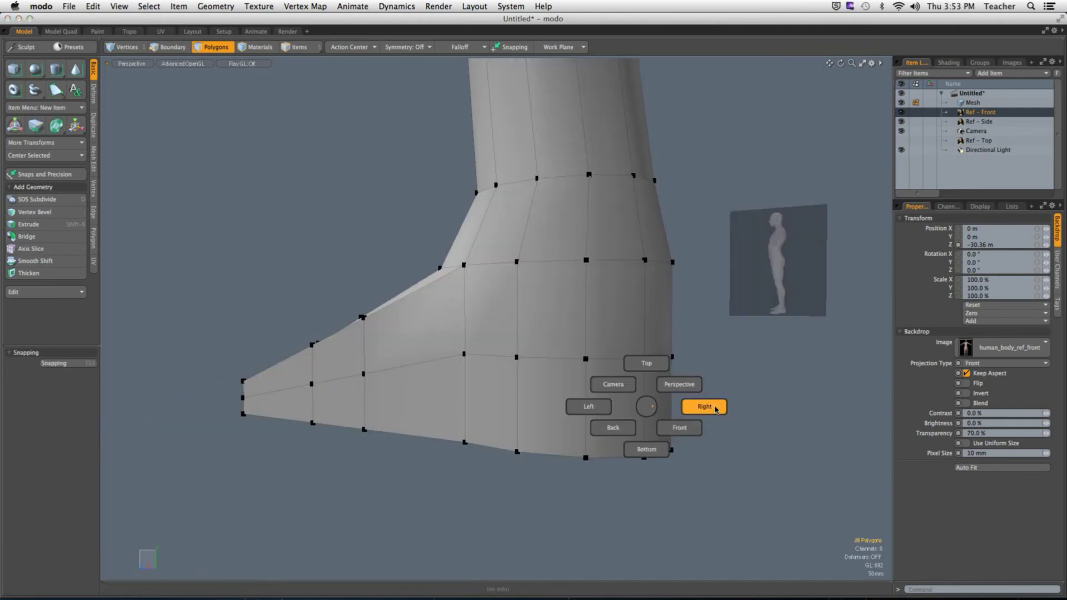
left_click(705, 407)
key("2")
double_click(590, 359)
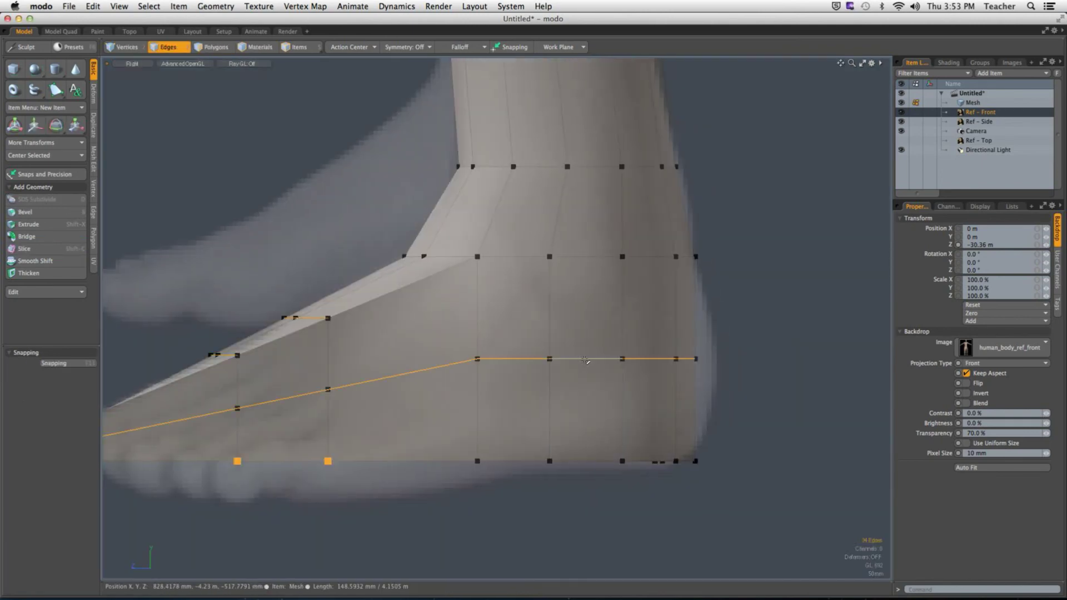
left_click(695, 359, "ctrl")
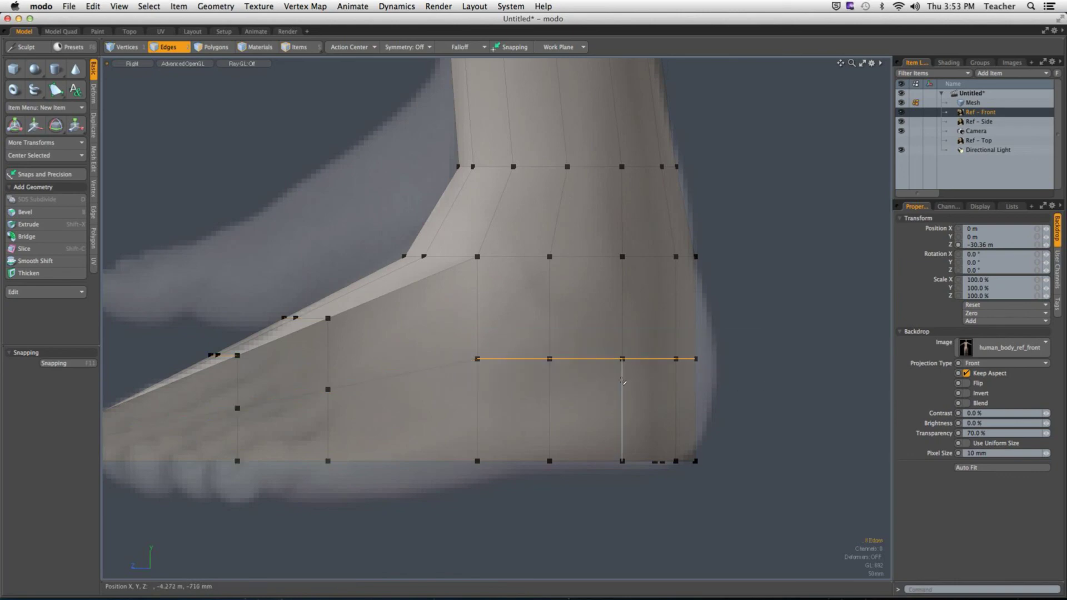
key("e")
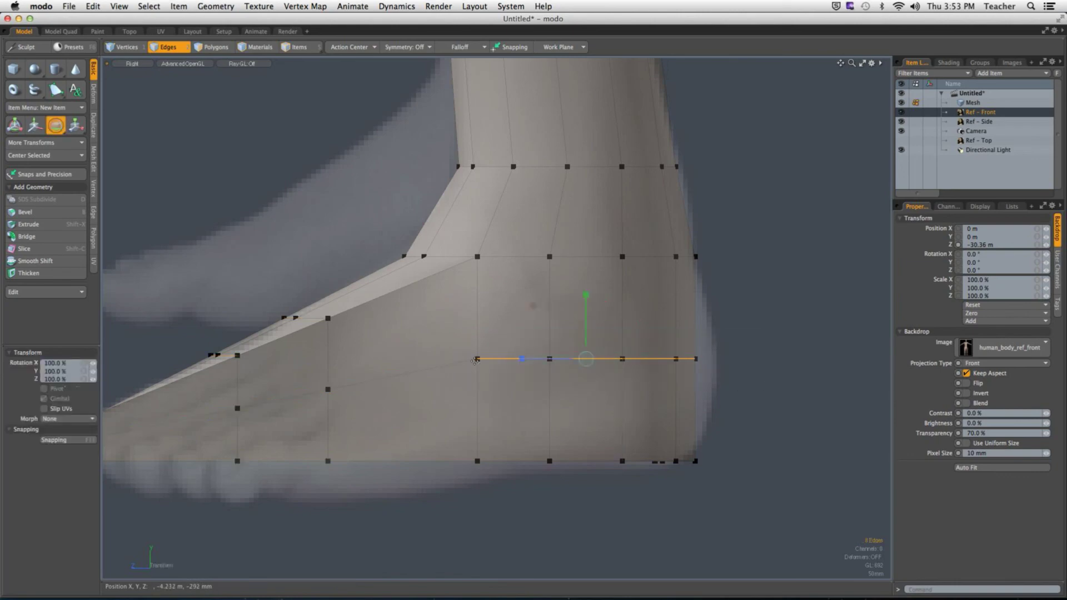
key("r")
left_click_drag(444, 365, 436, 365)
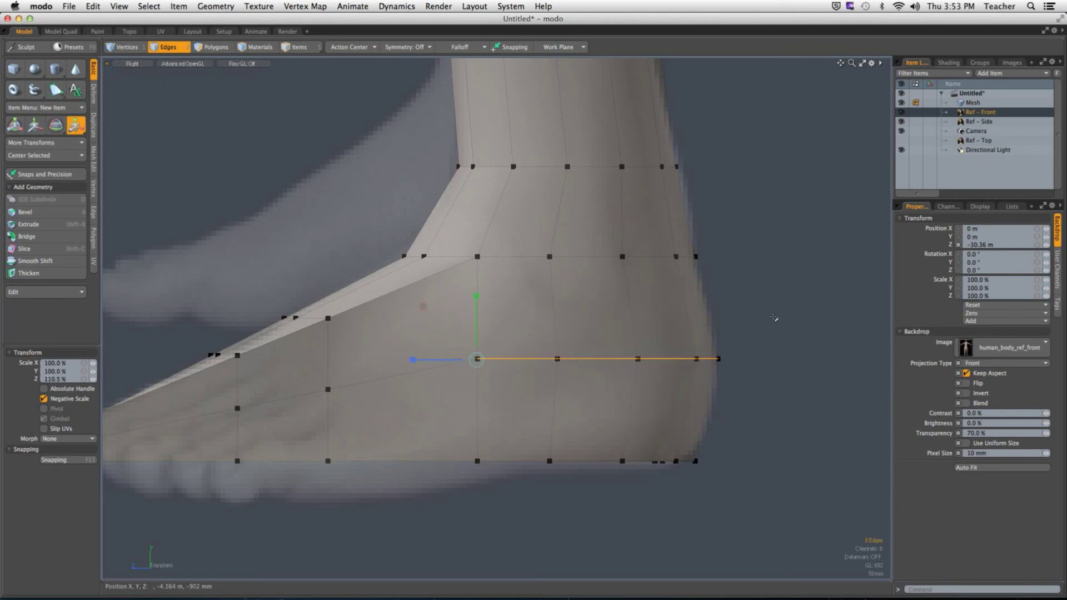
key("space")
left_click(774, 312)
Reselect the heel's mid-height edges and examine the widened heel from behind, from the side and in perspective.
left_click_drag(689, 281, 710, 356, "alt")
left_click_drag(529, 362, 311, 437, "alt")
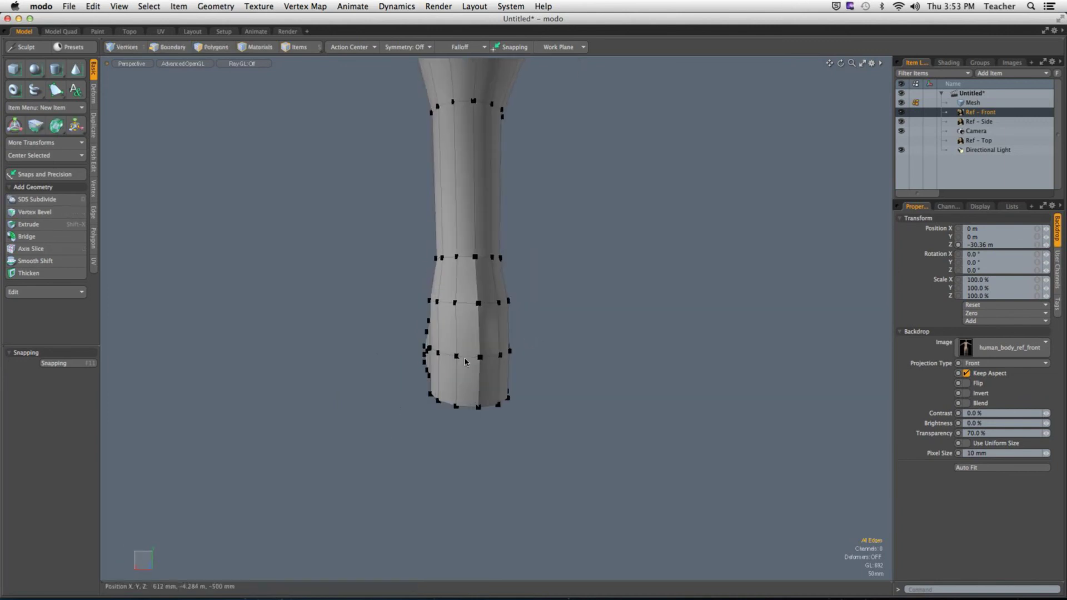
key("ctrl+space")
left_click(572, 364)
key("2")
double_click(507, 352)
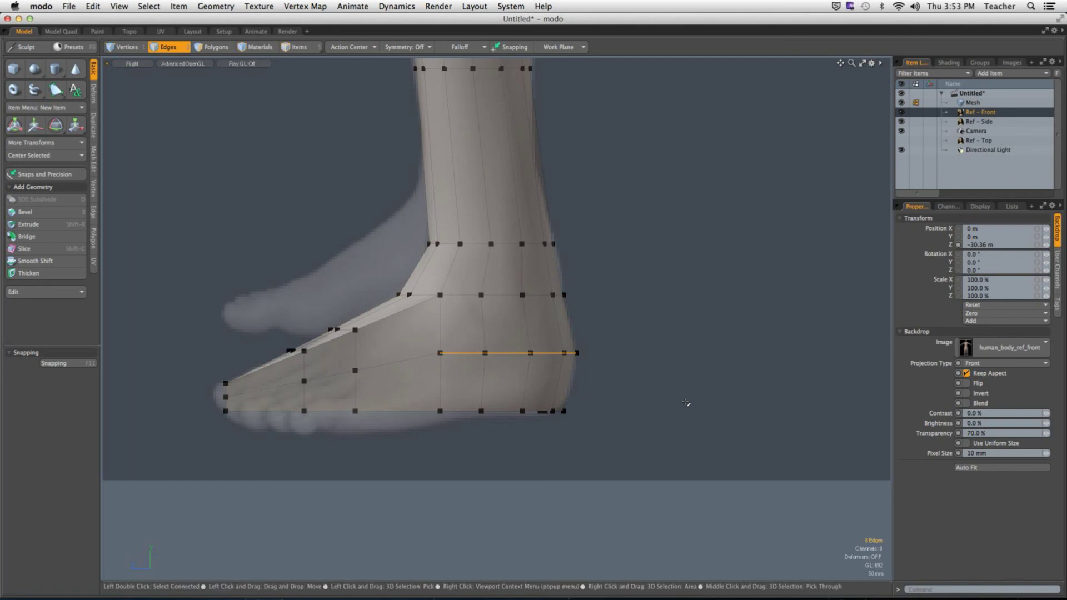
right_click_drag(429, 332, 668, 383)
key("ctrl+space")
left_click(776, 251)
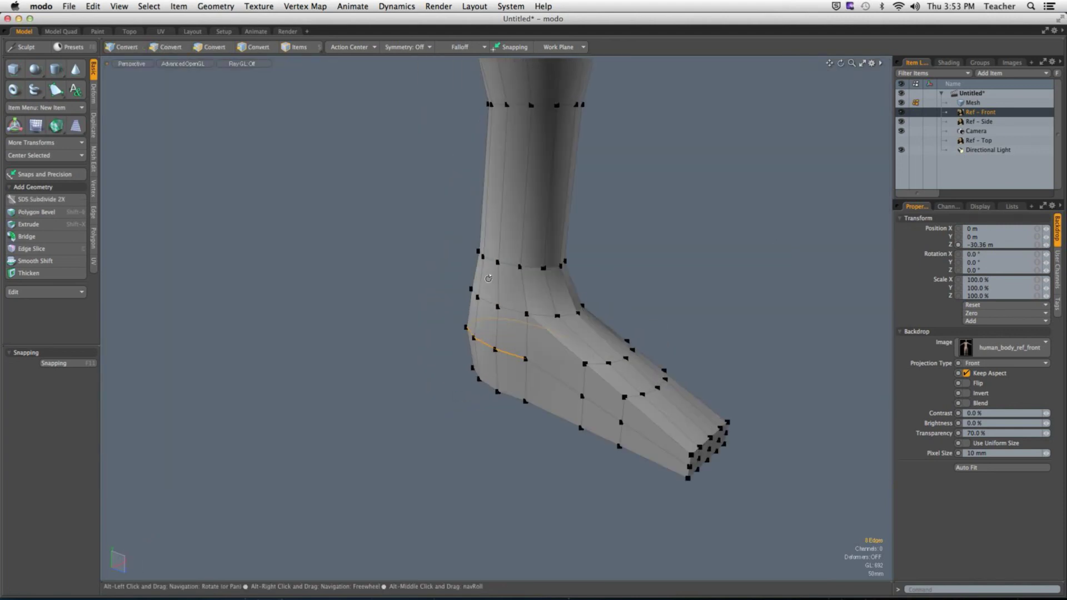
left_click_drag(527, 293, 450, 417, "alt")
key("3")
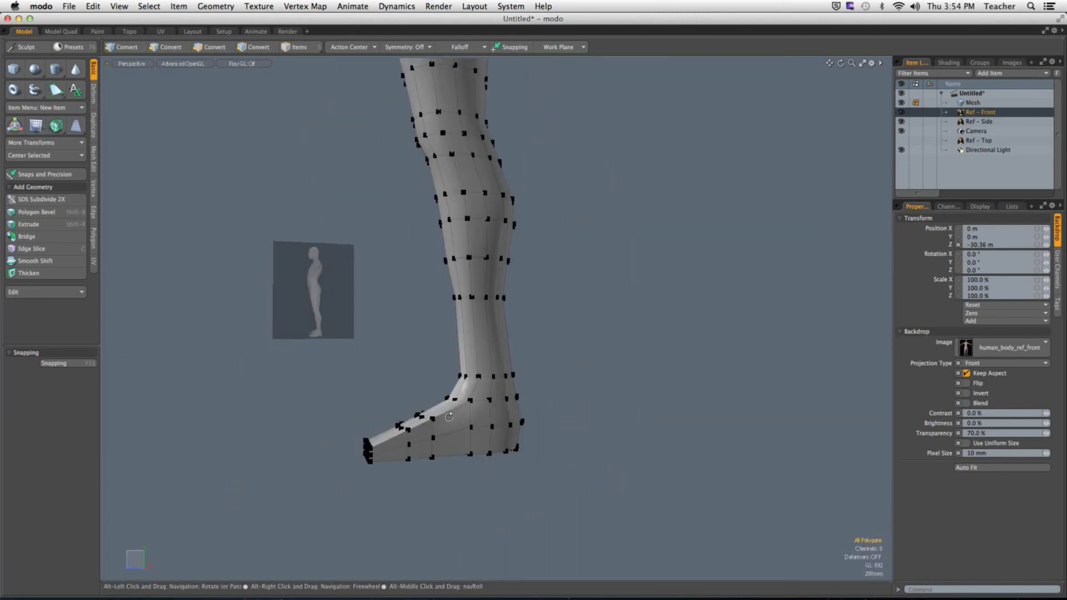
In the Right view, lower the second side vertex of the ankle loop about halfway towards the heel loop.
key("ctrl+space")
left_click(543, 419)
scroll(452, 428, "up", 5)
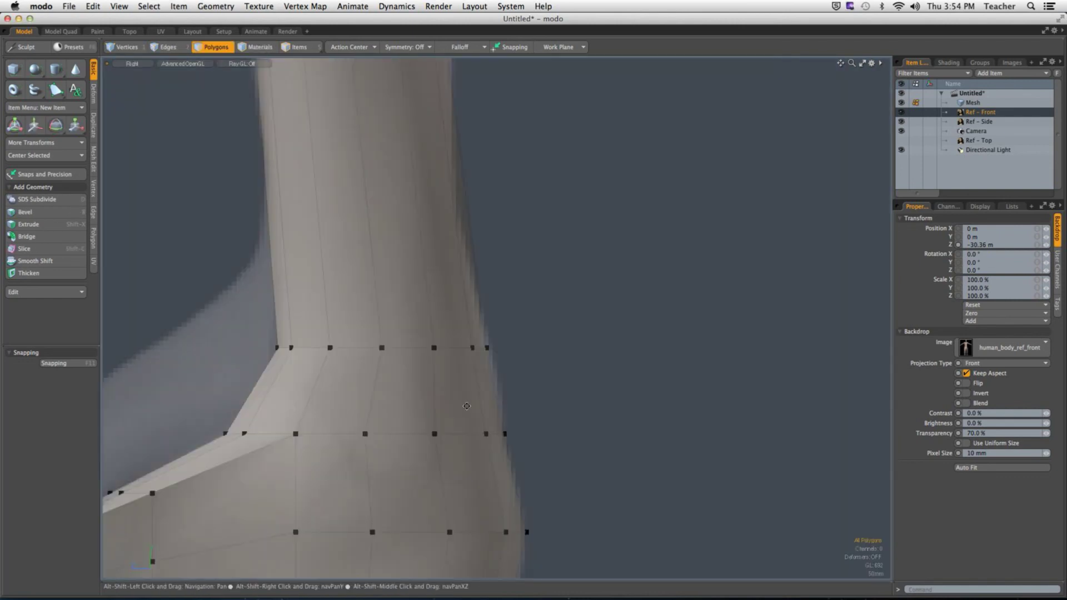
key("2")
key("1")
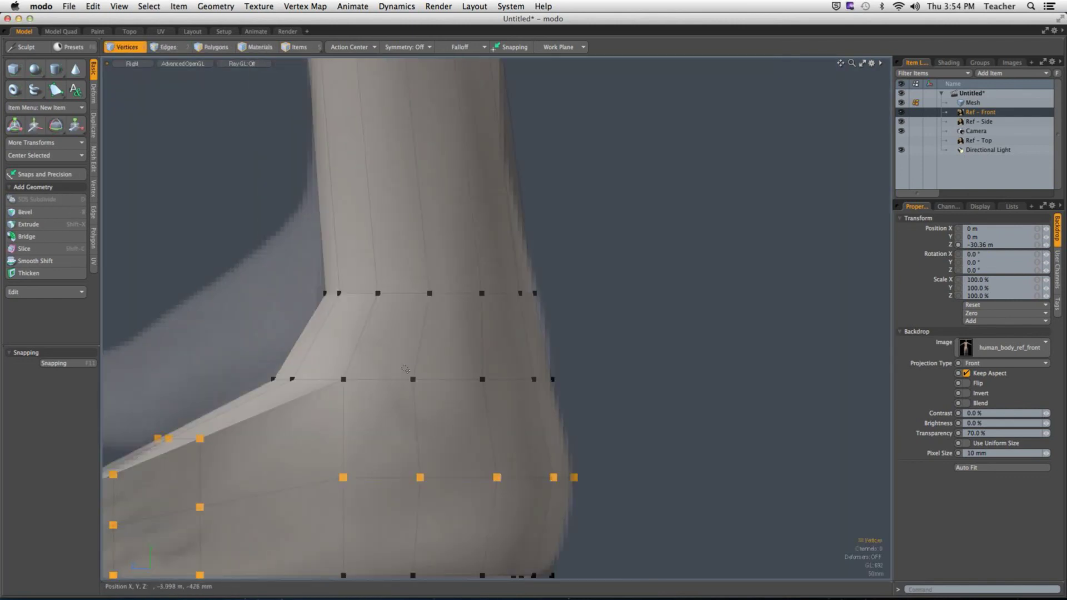
key("w")
left_click_drag(413, 356, 413, 399)
key("space")
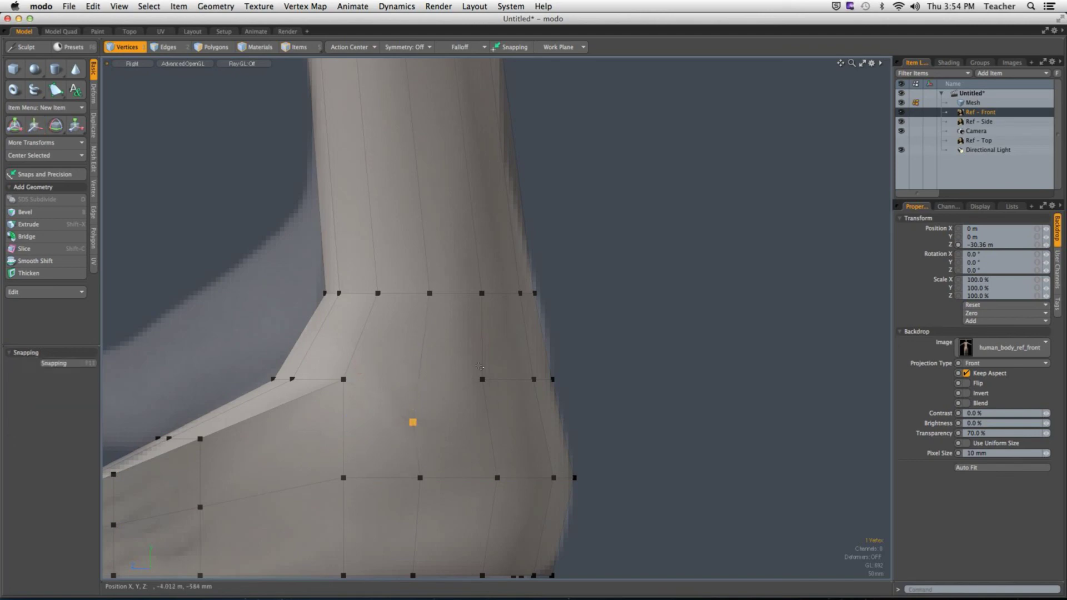
Move the next ankle-loop vertex towards the heel down about 102 mm, and raise the vertex behind it slightly.
left_click(506, 418)
key("w")
left_click_drag(482, 344, 482, 348)
left_click_drag(482, 433, 482, 429)
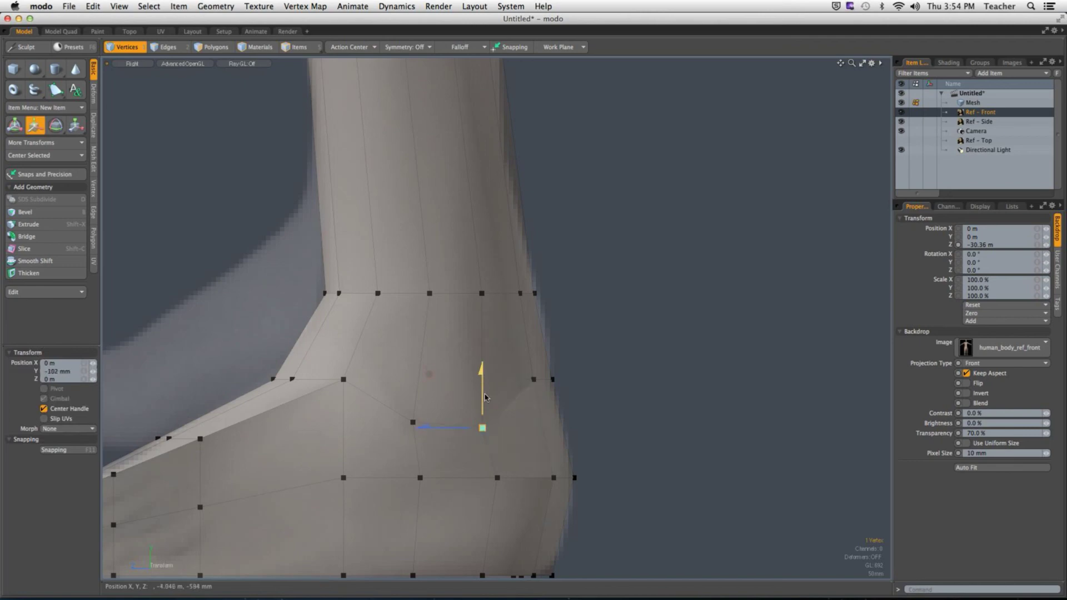
left_click(534, 379)
left_click_drag(534, 379, 533, 373)
key("q")
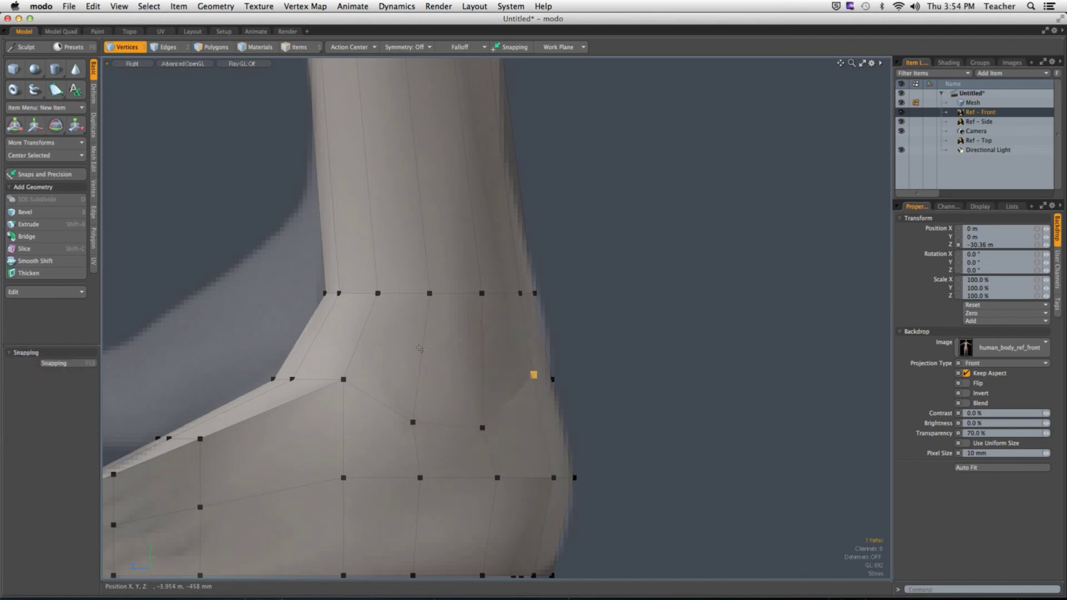
Examine the reshaped ankle and foot in the Perspective view, and clear the vertex selection.
left_click_drag(460, 414, 461, 428, "ctrl+alt")
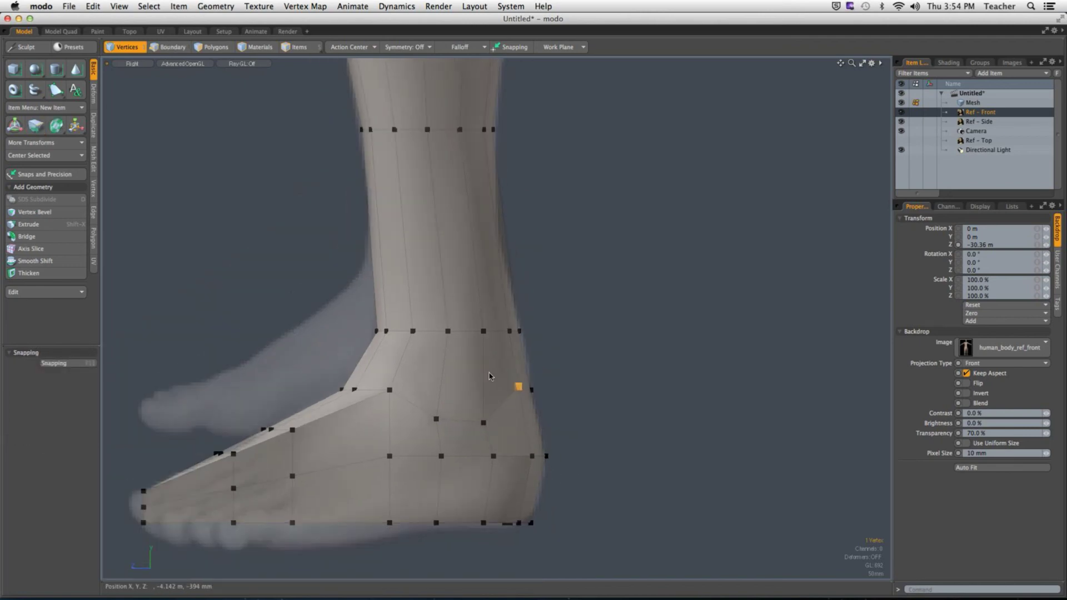
key("ctrl+space")
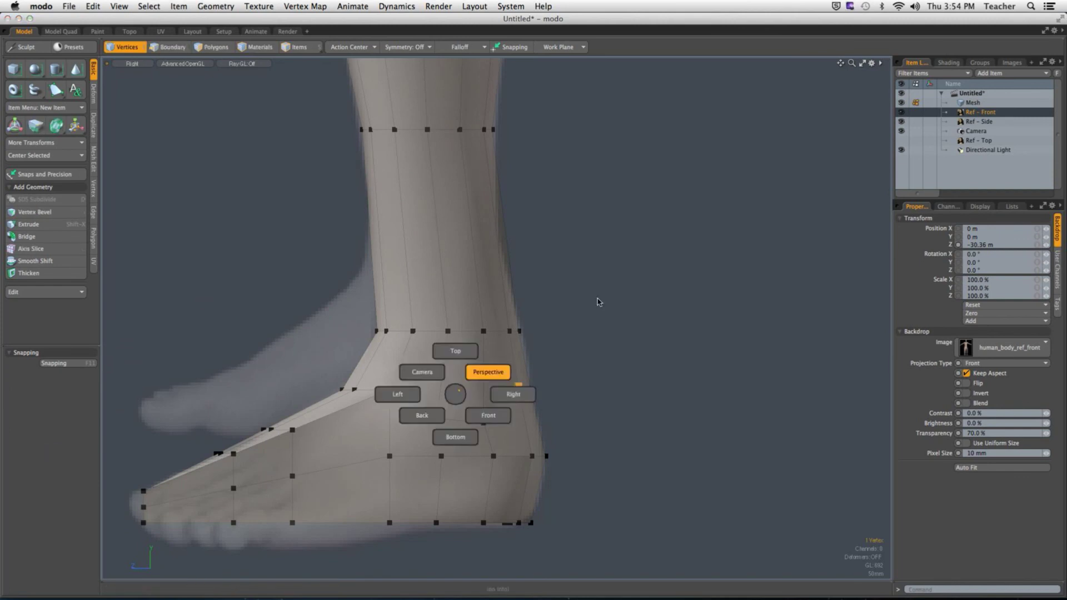
left_click(595, 302)
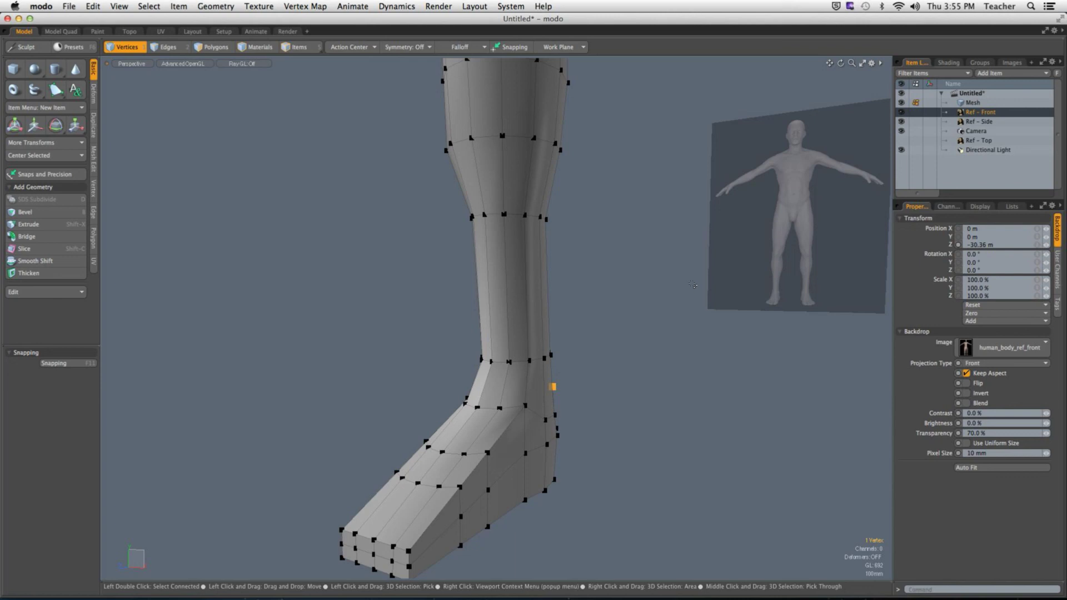
left_click(612, 289)
Select the six polygons on the torso's side at the arm's root and compare them with the reference in the Front view.
scroll(612, 289, "down", 5)
scroll(612, 278, "up", 10)
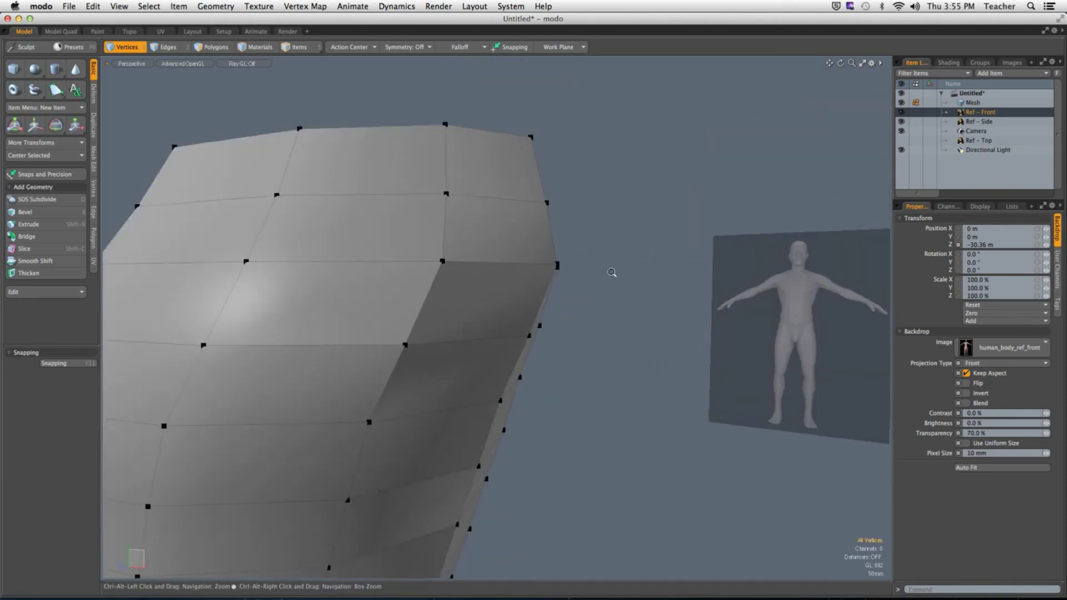
left_click_drag(612, 272, 422, 322, "alt")
key("3")
mouse_move(411, 233)
left_mouse_down()
mouse_move(416, 332)
mouse_move(334, 294)
mouse_move(362, 286)
mouse_move(345, 280)
mouse_move(501, 269)
mouse_move(484, 293)
mouse_move(422, 302)
mouse_move(450, 286)
mouse_move(467, 307)
mouse_move(554, 302)
mouse_move(451, 291)
left_mouse_up()
left_click(413, 325, "shift")
key("ctrl+space")
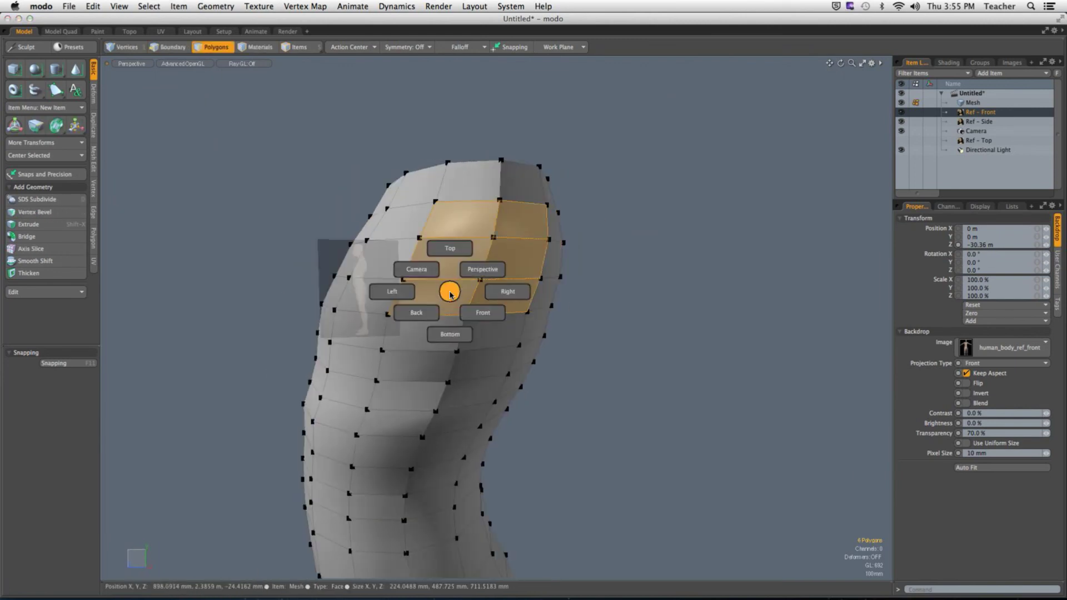
left_click(475, 326)
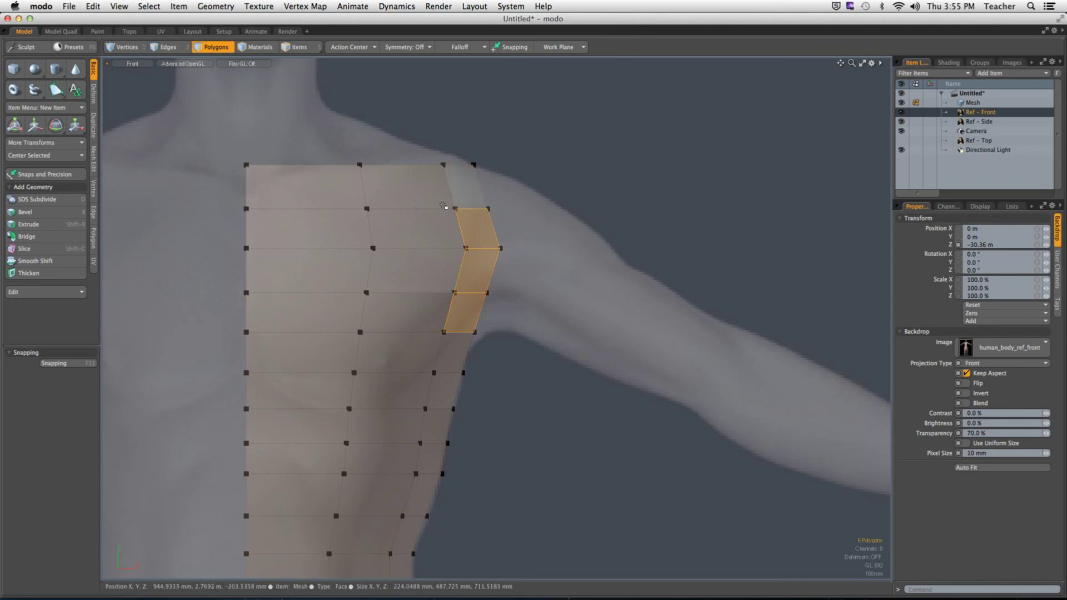
Select the six torso side polygons at the arm's root and delete them to open an arm hole.
left_click_drag(477, 189, 406, 187)
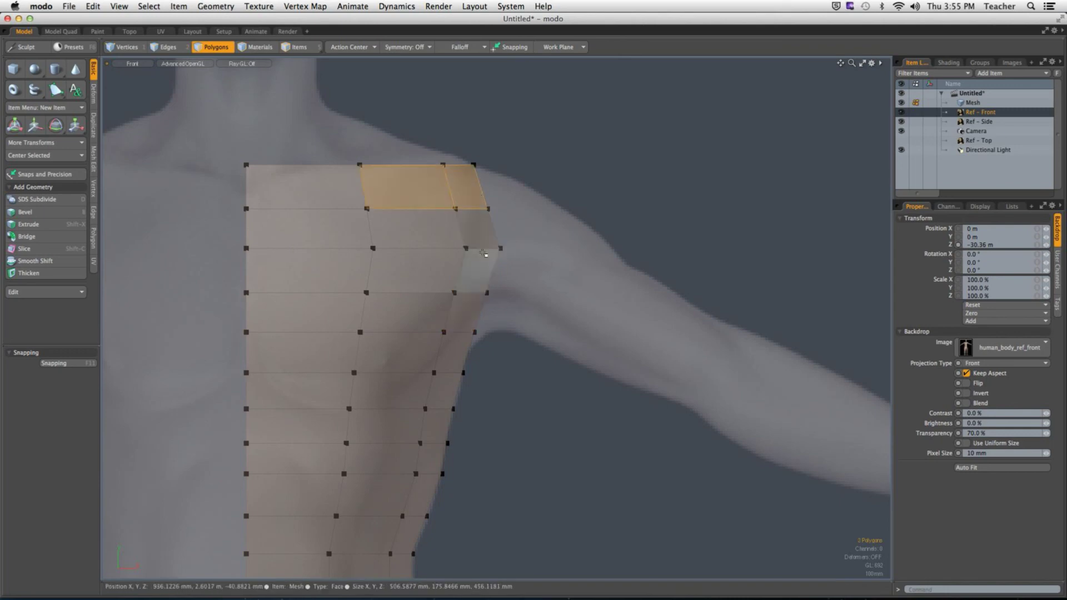
left_click_drag(479, 234, 475, 310)
key("ctrl+space")
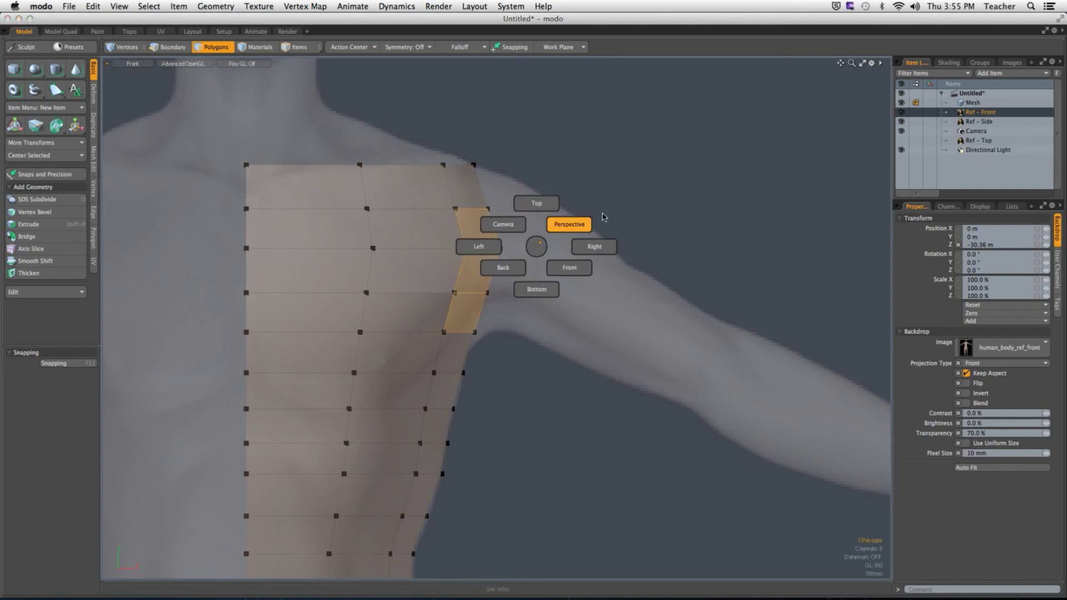
left_click(578, 228)
left_click_drag(586, 240, 456, 290, "alt")
key("Delete")
Select the arm hole's border edges and the middle edges above and below it to examine the opening's edge layout.
key("2")
double_click(406, 272)
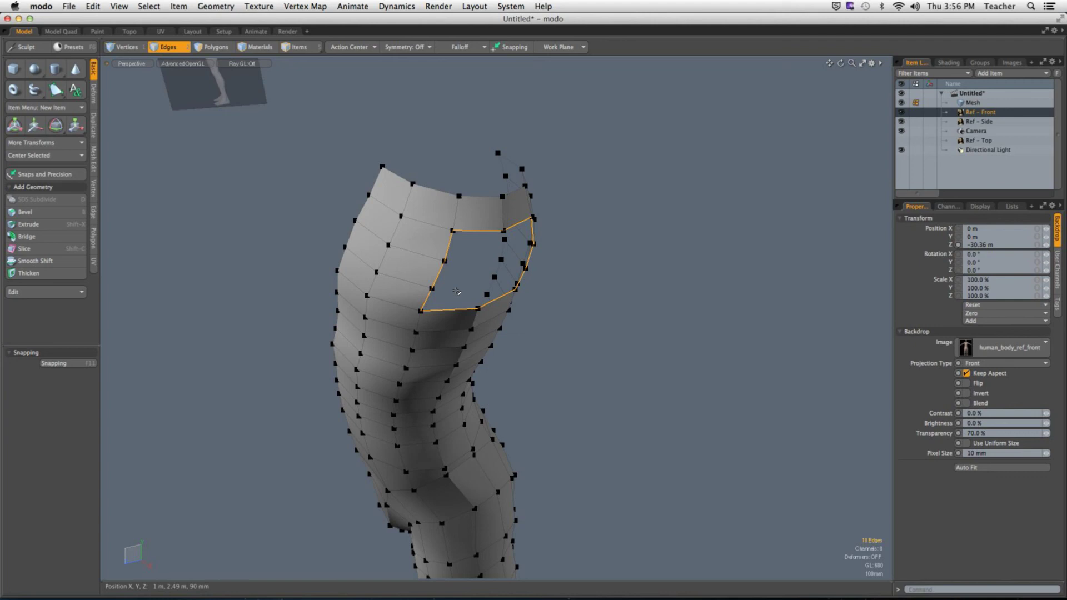
mouse_move(456, 291)
left_mouse_down("alt")
mouse_move(503, 268)
mouse_move(465, 294)
left_mouse_up("alt")
key("ctrl+z")
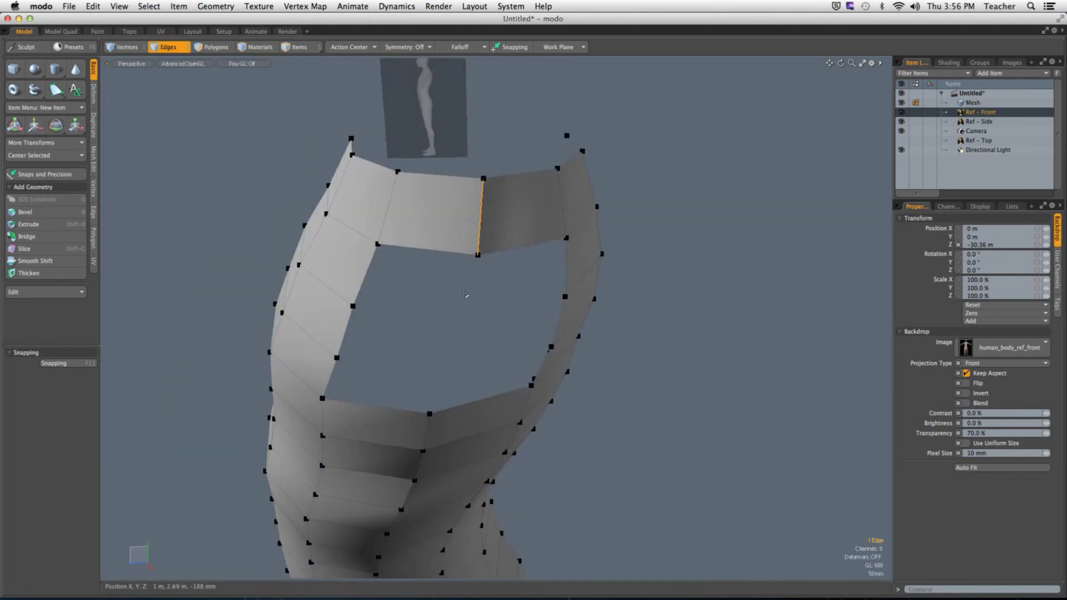
left_click(426, 433, "shift")
left_click_drag(439, 412, 476, 404, "alt")
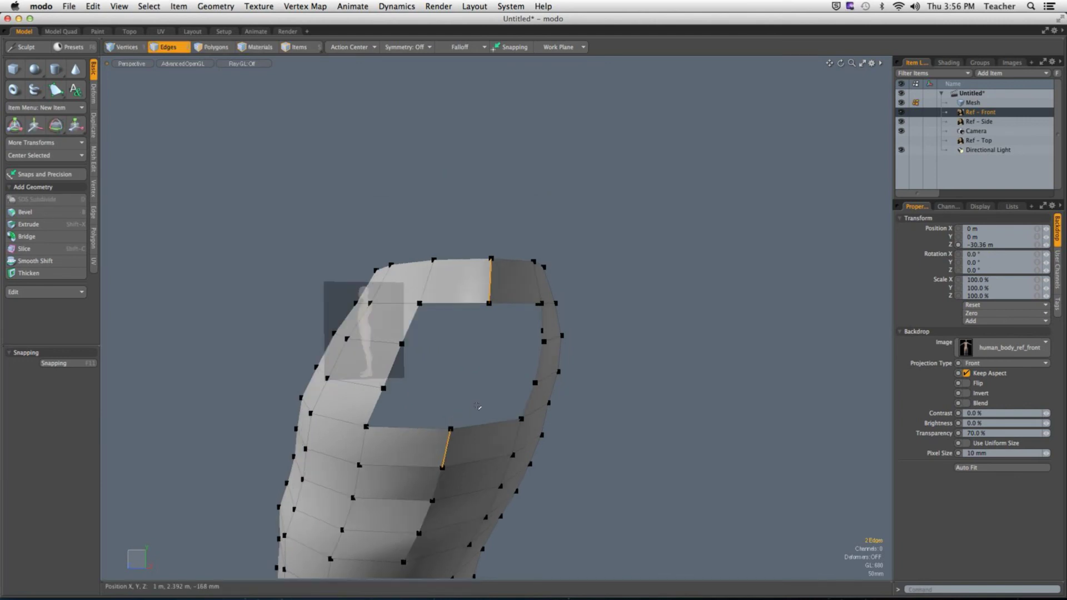
left_click_drag(464, 367, 462, 367, "alt")
left_click(462, 367)
Try to split the two polygons above the arm hole near their middles with Edge Slice, and undo the cuts.
key("alt+c")
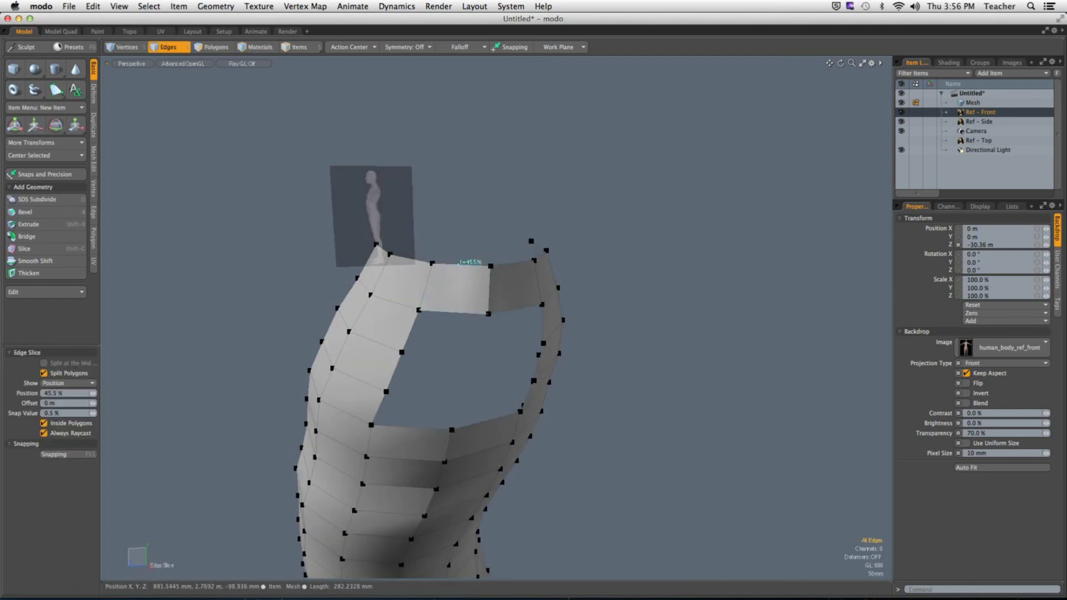
left_click(451, 302)
left_click(511, 262)
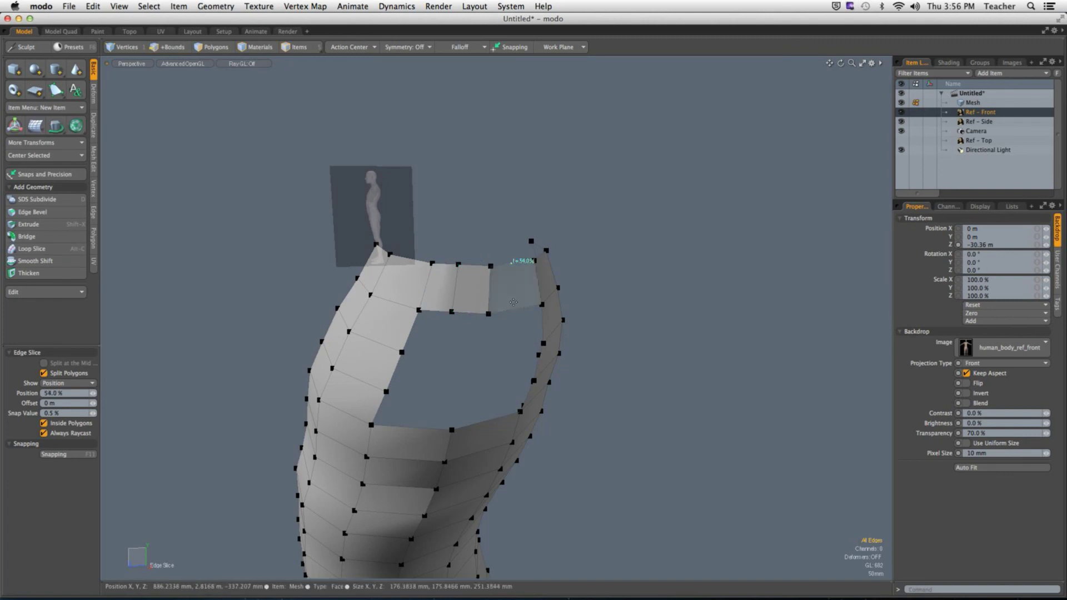
left_click(515, 312)
key("space")
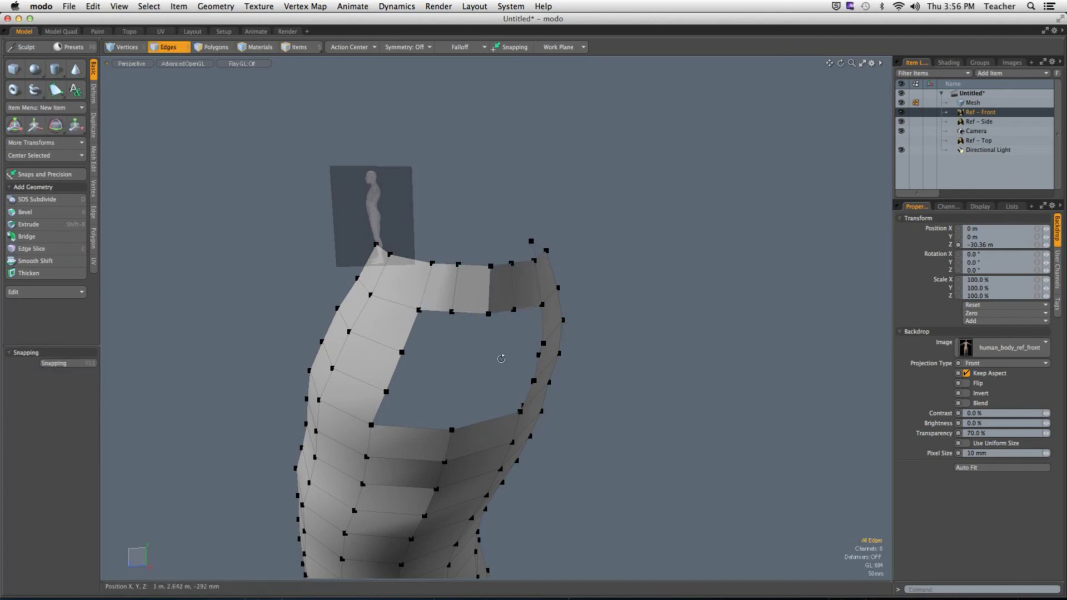
left_click_drag(500, 362, 531, 325, "alt")
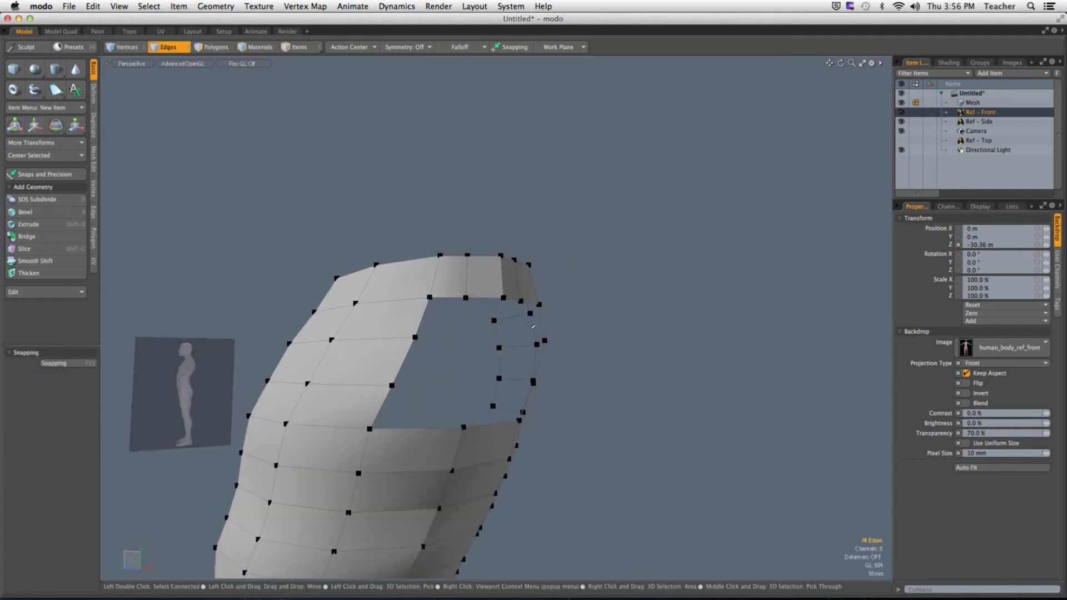
key("ctrl+z")
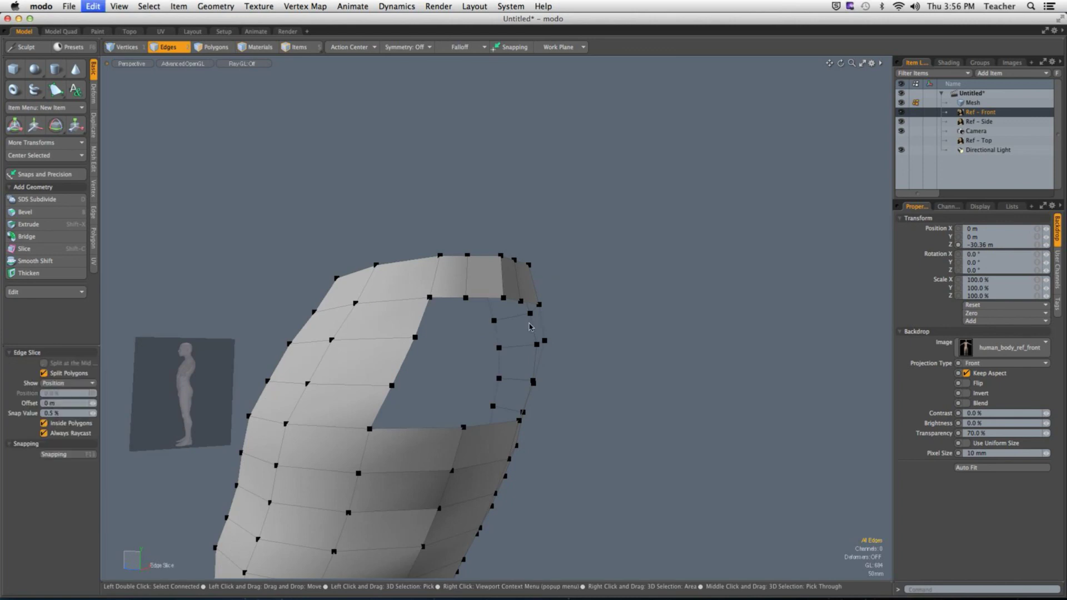
key("space")
left_click_drag(476, 345, 448, 352, "alt")
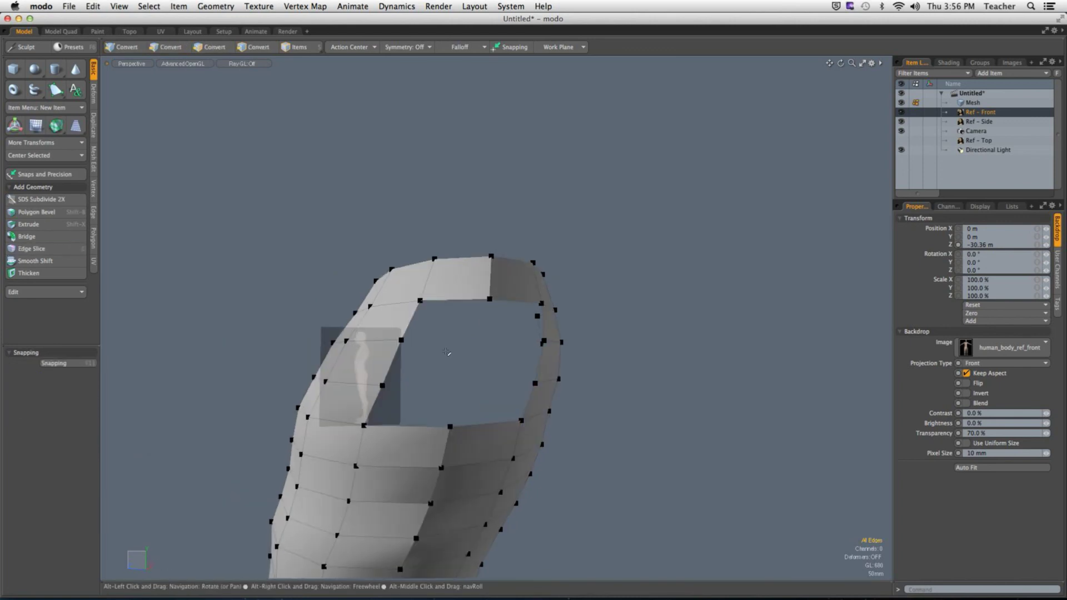
Select the middle vertices above and below the arm hole and examine the opening from the chest and back sides.
key("1")
left_click(494, 304)
left_click(451, 427, "shift")
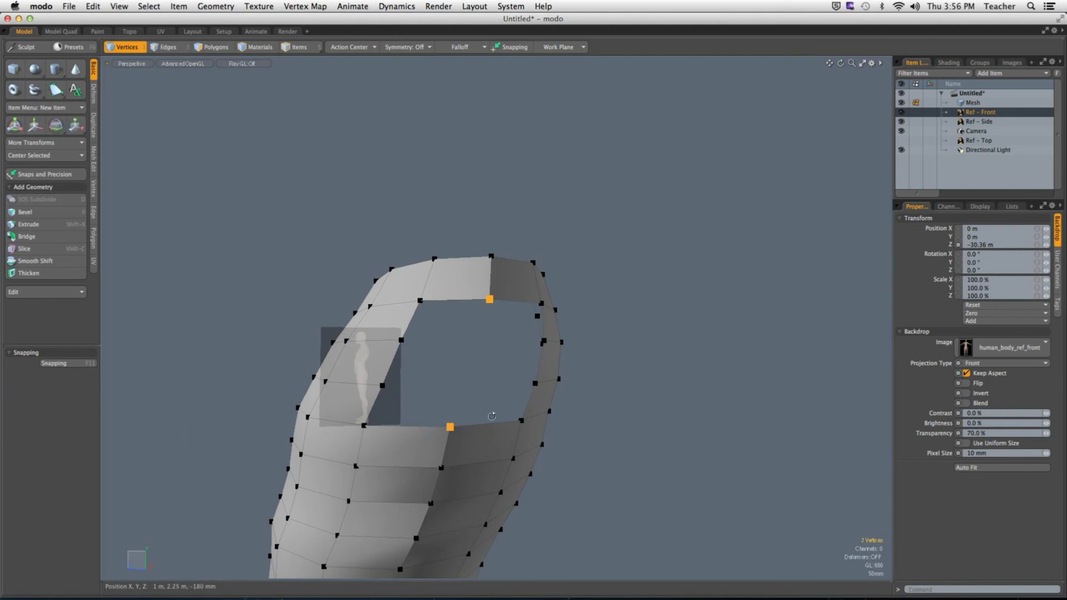
left_click_drag(451, 426, 399, 380, "alt")
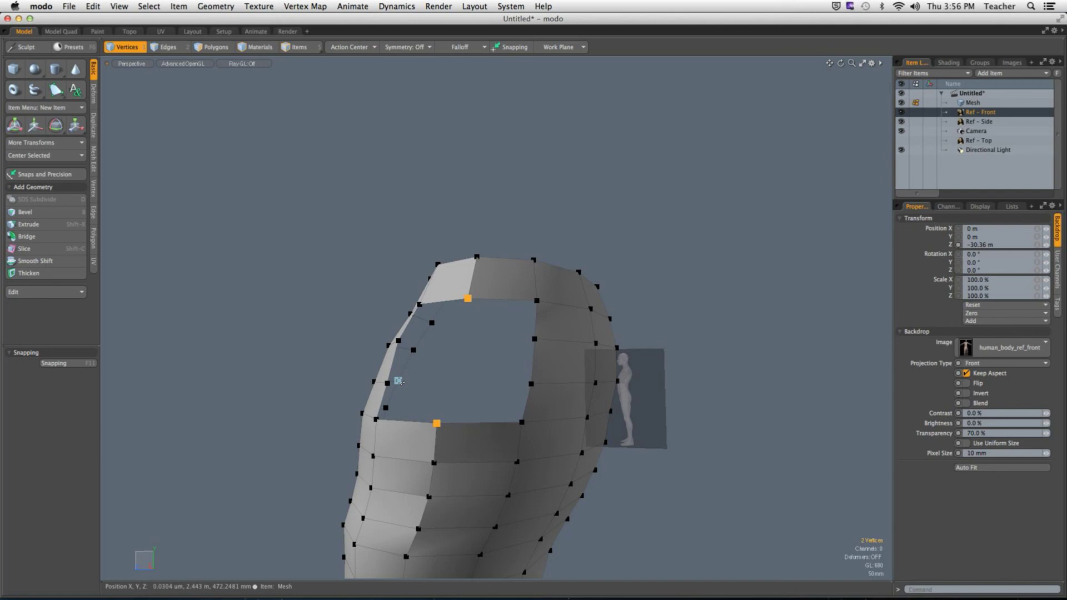
left_click_drag(399, 380, 533, 378, "alt")
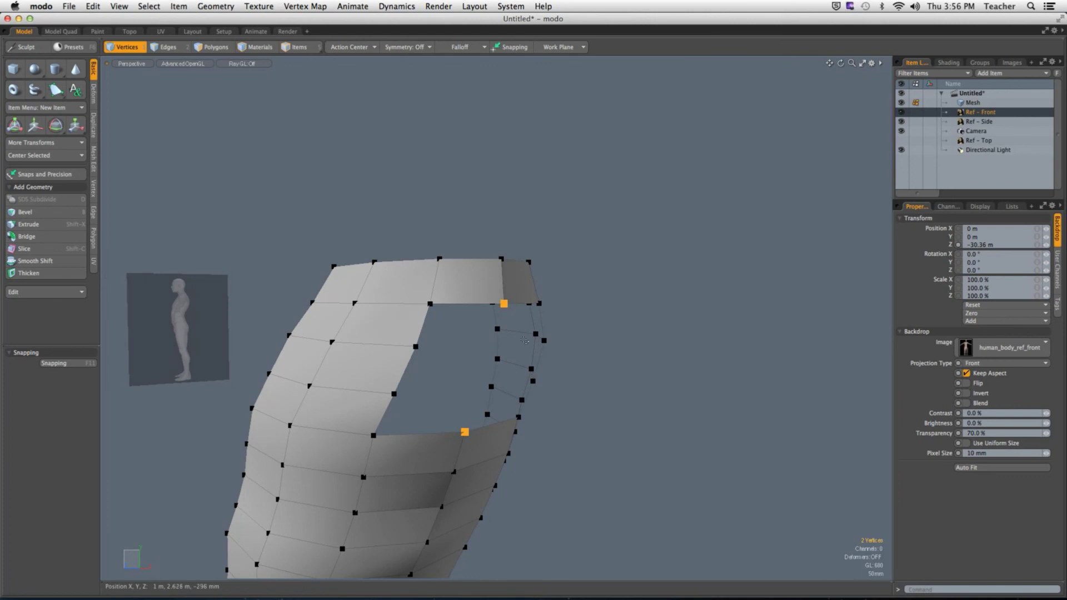
key("2")
double_click(524, 340)
left_click_drag(525, 340, 411, 350, "alt")
key("3")
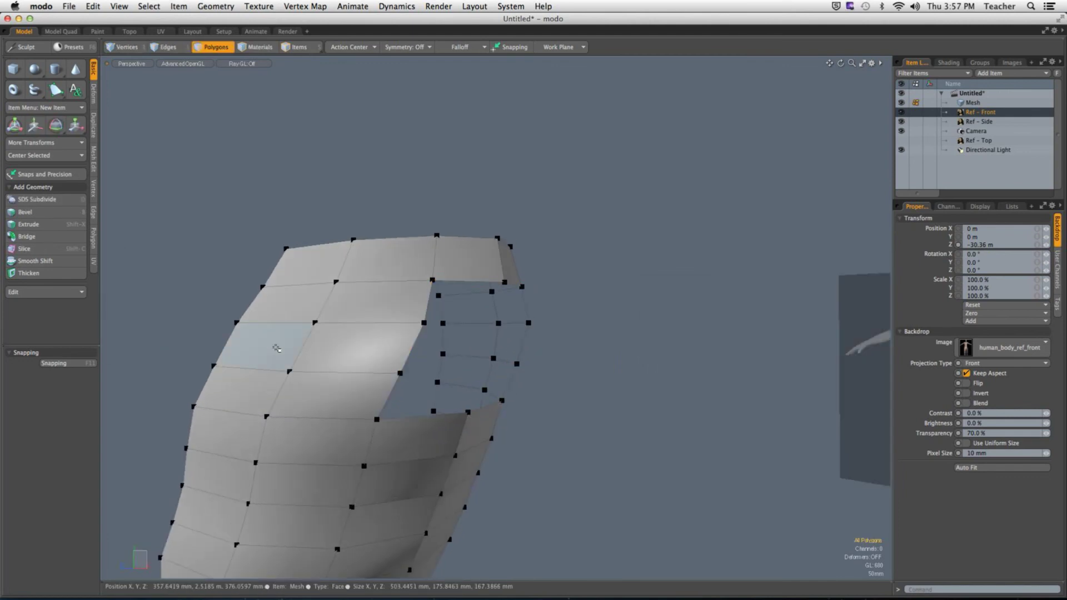
Try to add a Loop Slice through the chest polygon row in front of the arm hole, and undo it.
double_click(276, 348)
key("alt+c")
left_click(341, 355)
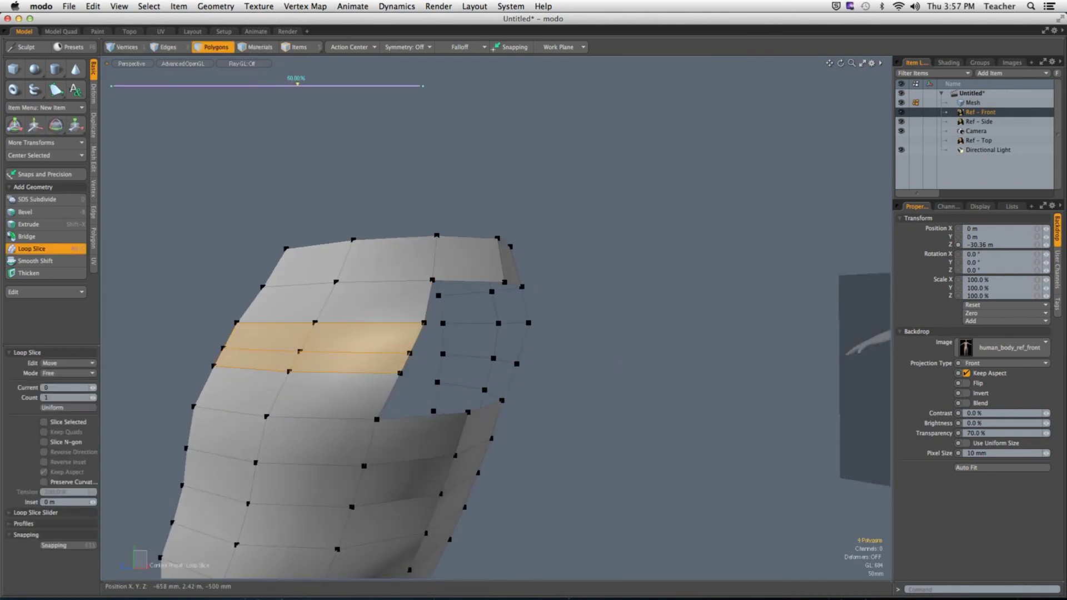
left_click_drag(340, 355, 328, 336)
left_click_drag(395, 336, 511, 351)
left_click_drag(384, 335, 536, 357)
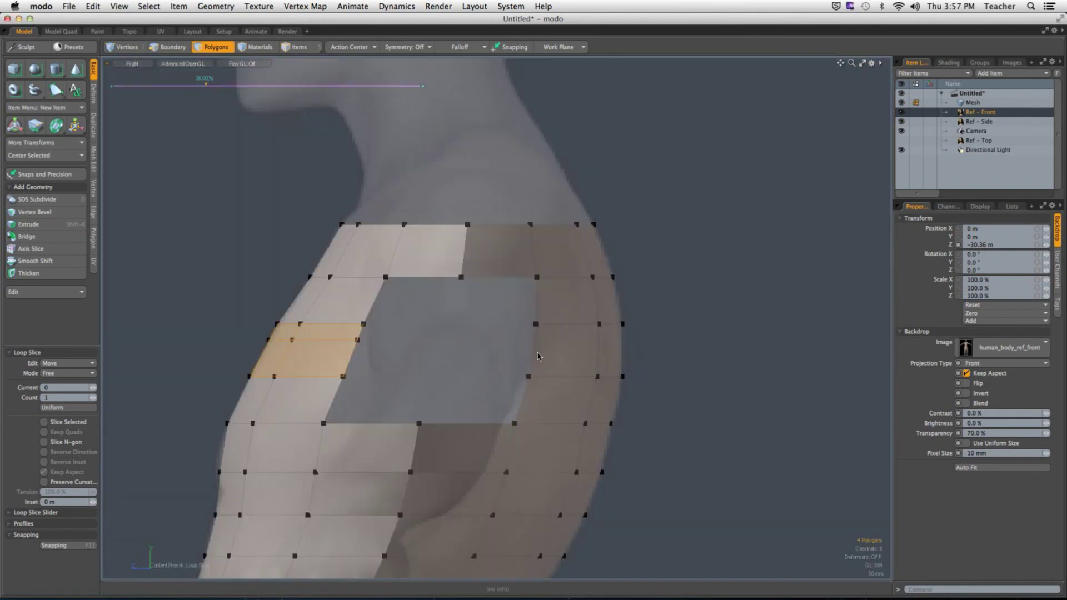
key("super+z")
key("super+z")
key("super+z")
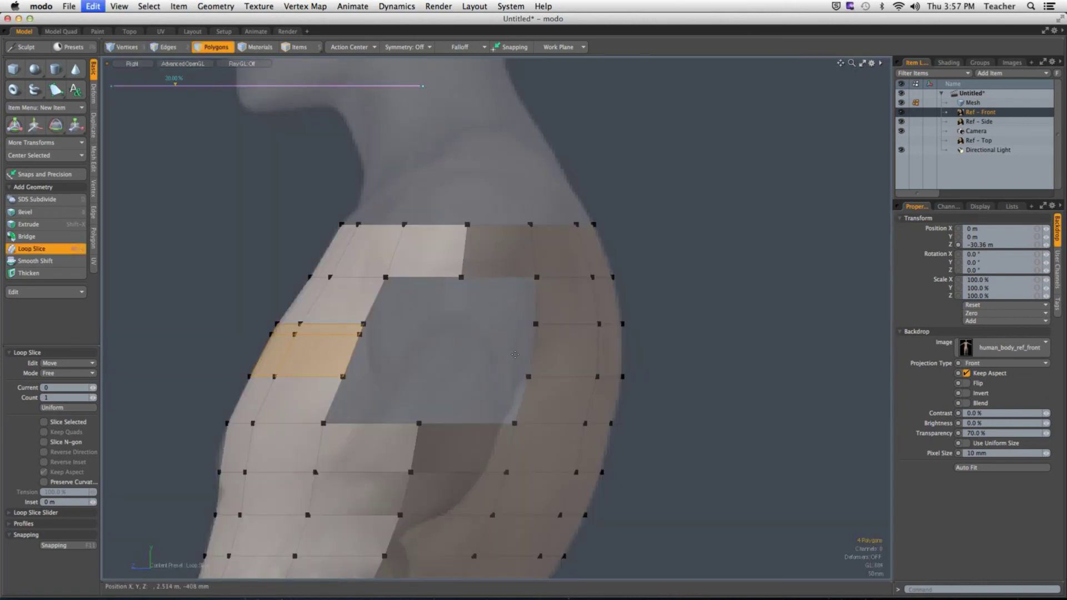
key("space")
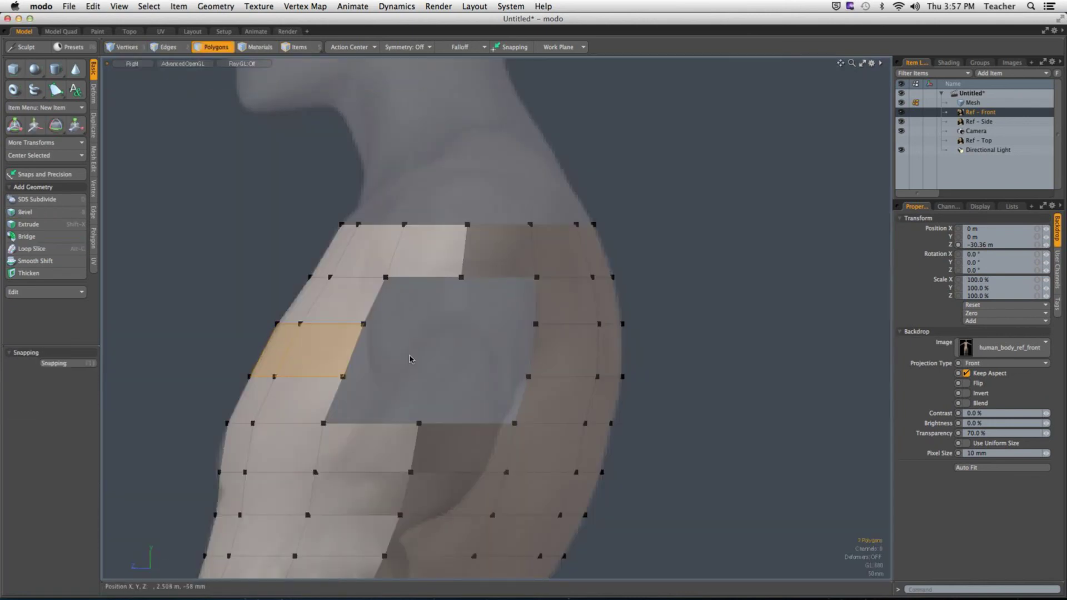
In the Right view, slice the whole torso horizontally through the arm hole at a height of 2.544 m.
left_click(411, 360)
key("shift+c")
left_click_drag(206, 338, 731, 345)
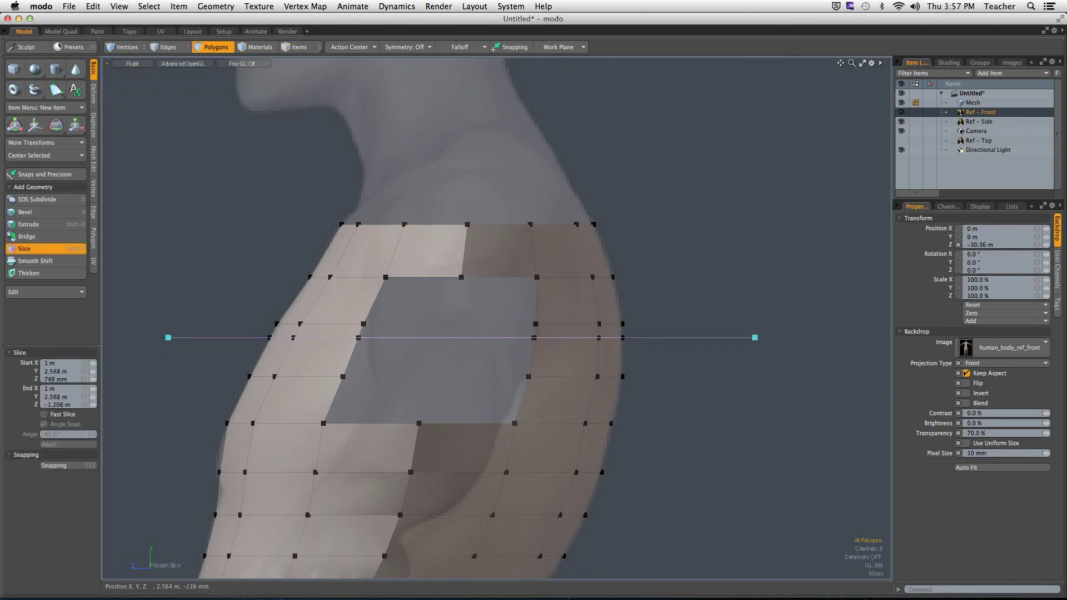
left_click_drag(457, 288, 463, 297)
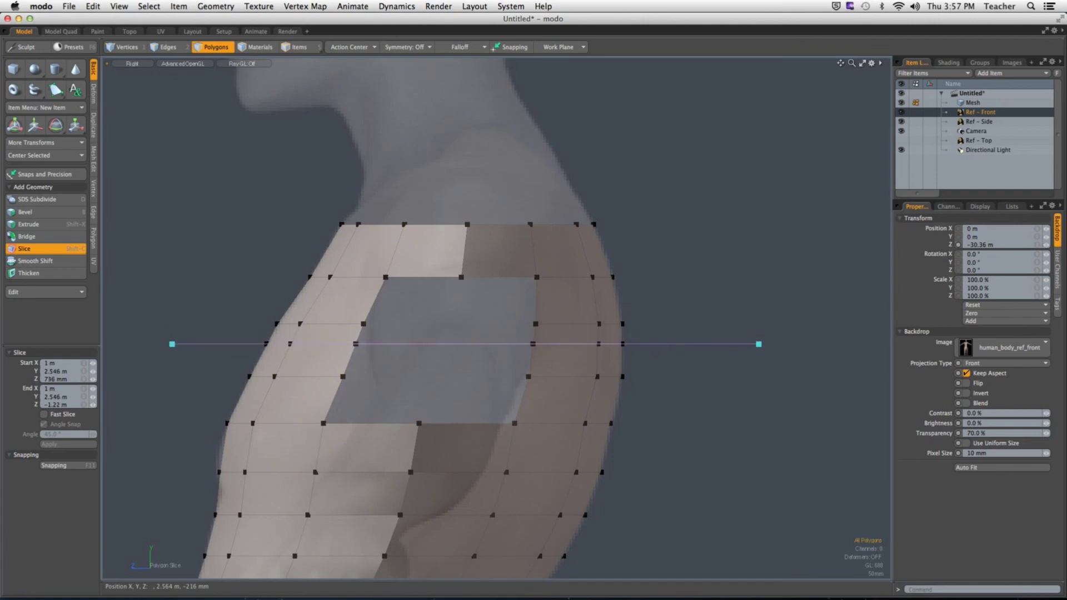
left_click_drag(355, 344, 355, 345)
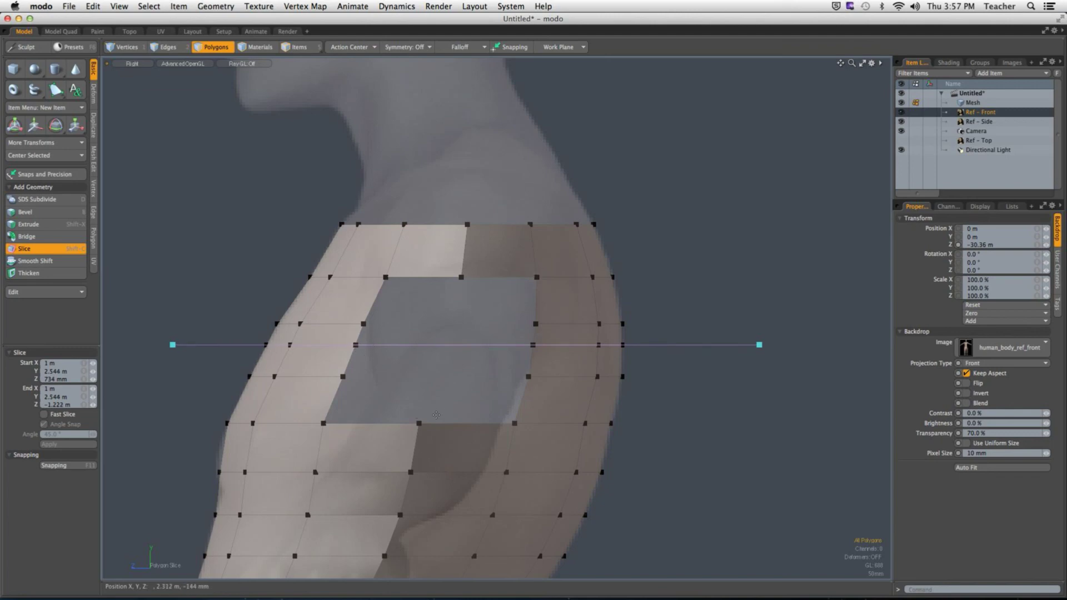
key("space")
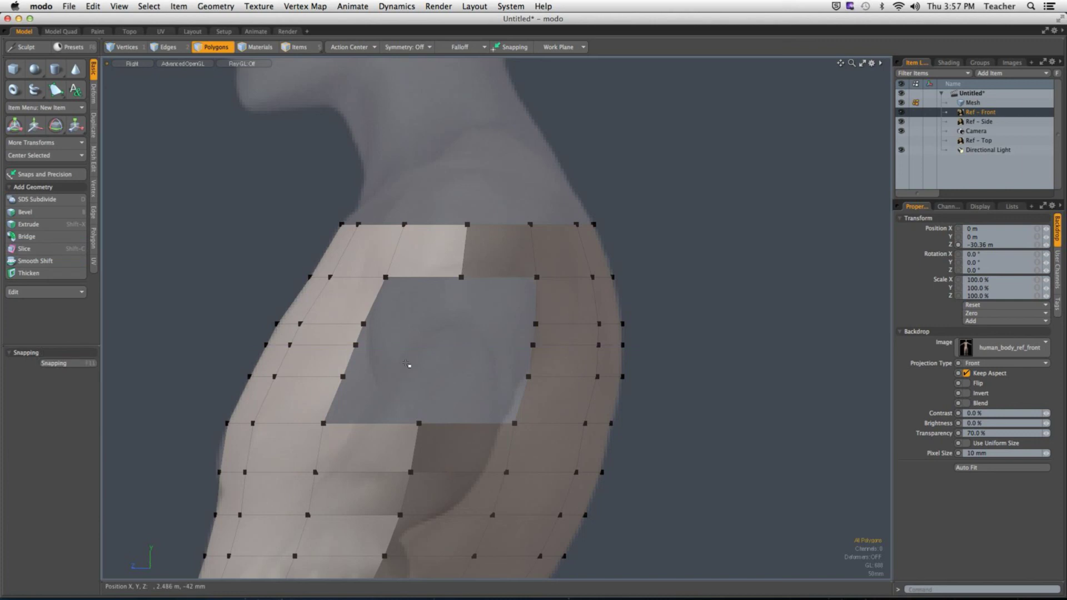
Select the arm hole's border edge loop and check its edges in the Right view.
key("2")
double_click(361, 335)
key("Up")
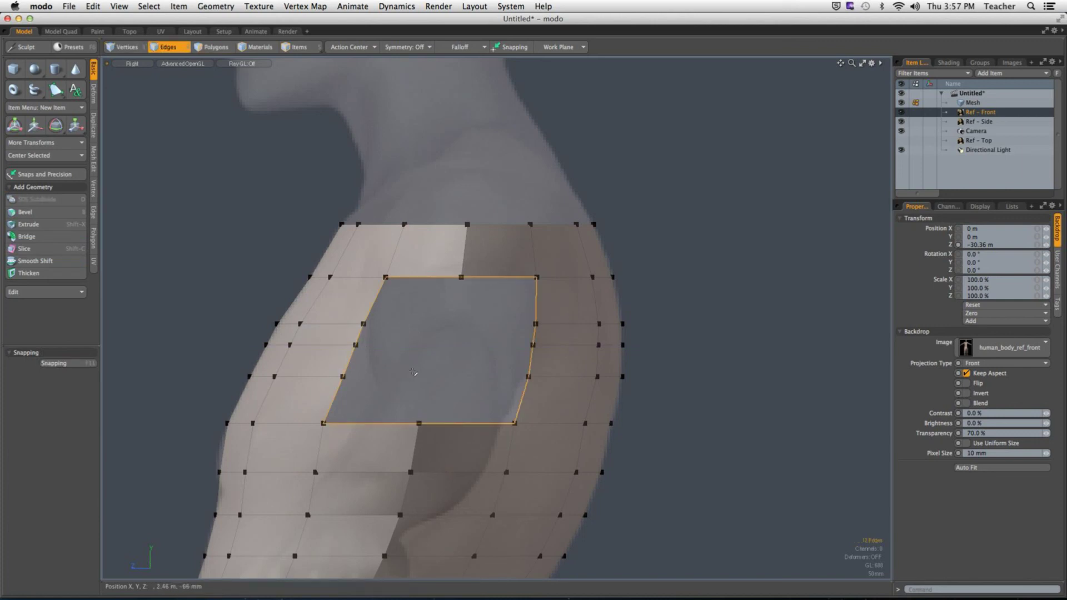
scroll(392, 368, "down", 2)
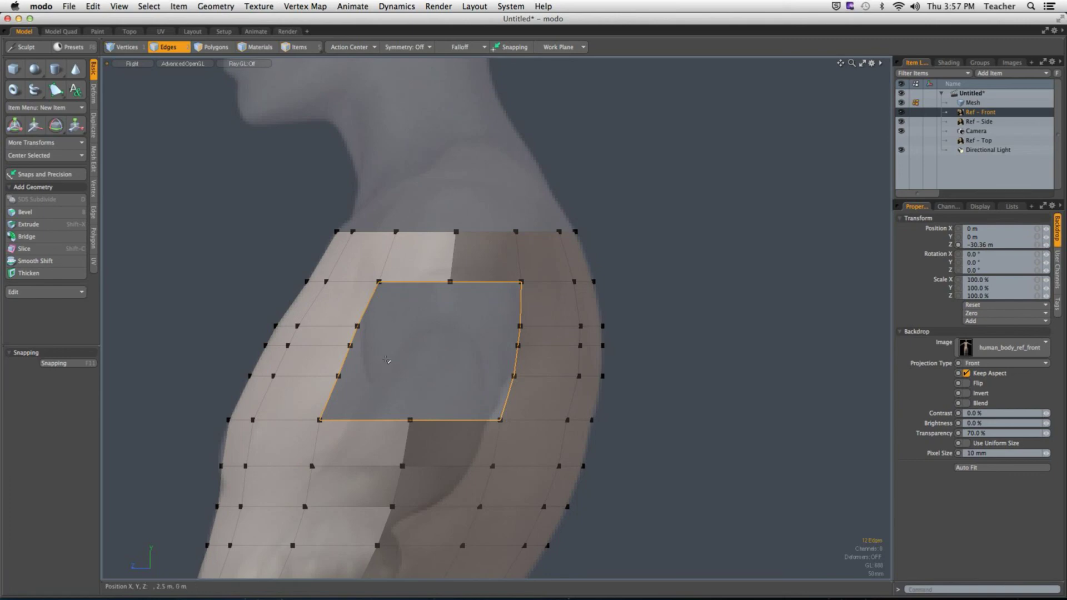
Slide the chest edge row just above the new slice upward by about 26.6%, ending level between its neighbouring rows.
double_click(329, 328)
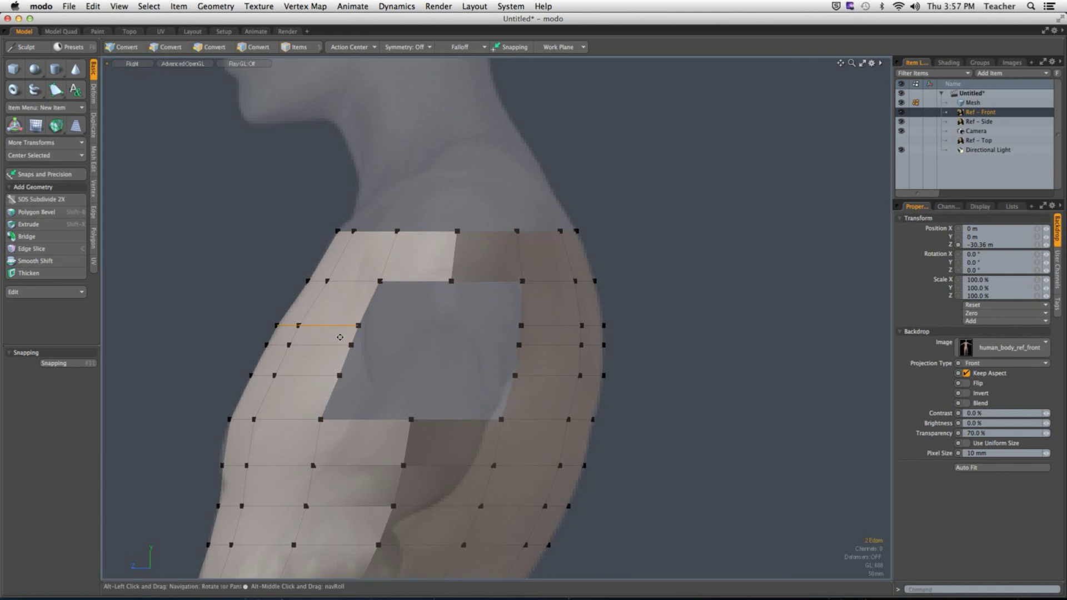
middle_click_drag(329, 328, 343, 326)
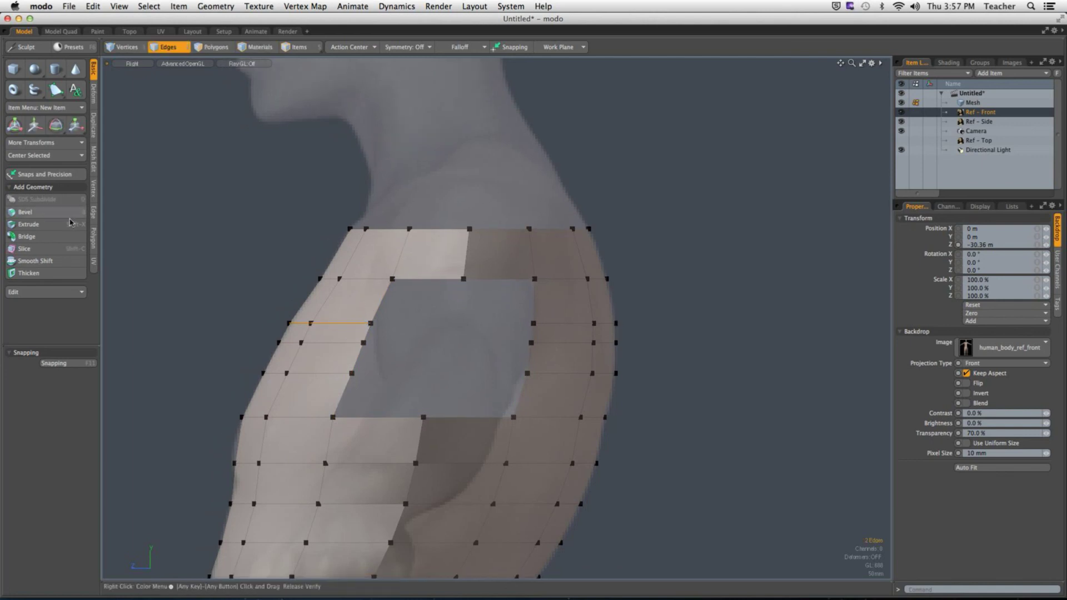
left_click(94, 217)
left_click(31, 143)
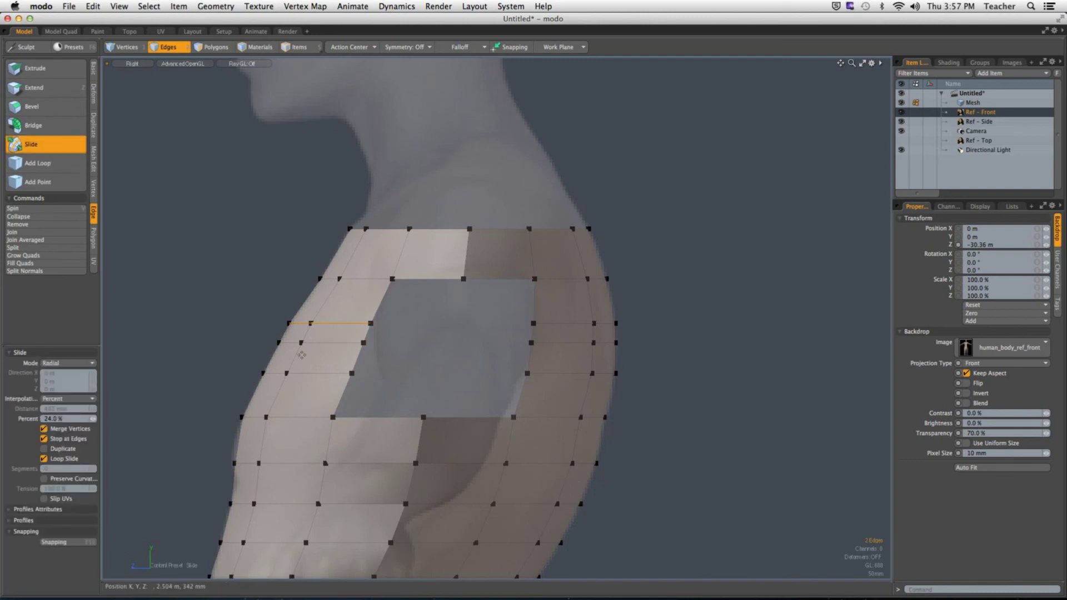
left_click_drag(334, 323, 337, 313)
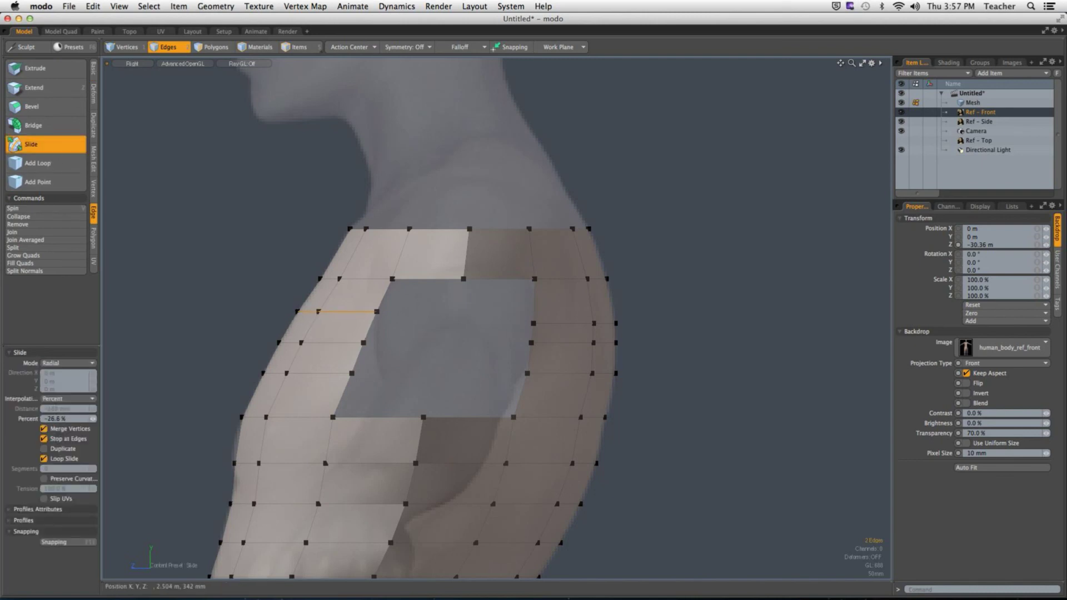
key("space")
Slide the chest edge row just below the new slice down to midway between its neighbouring rows.
left_click(325, 373)
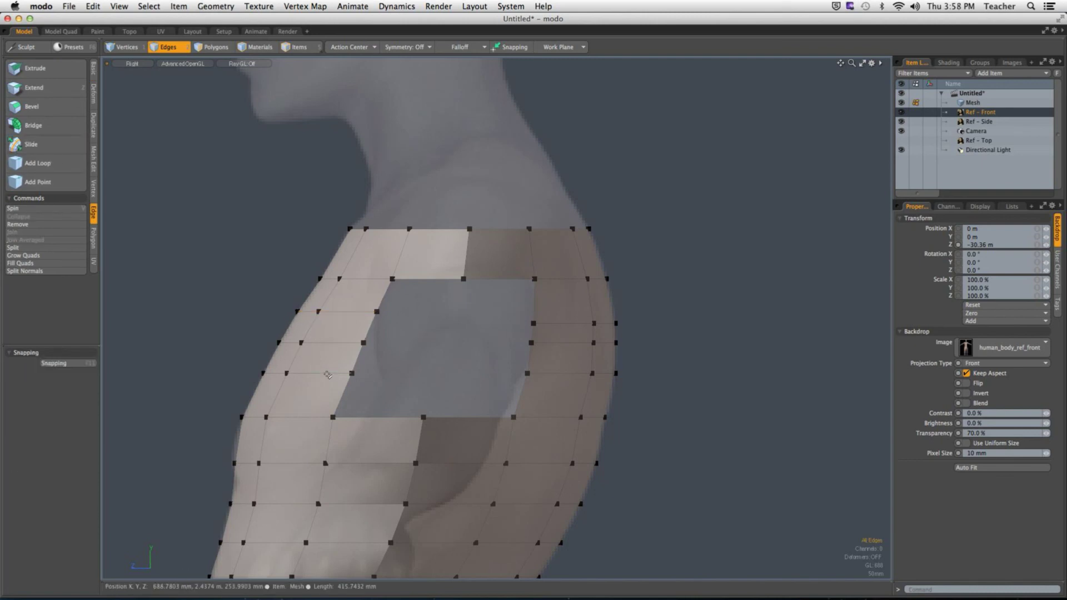
left_click(37, 149)
left_click_drag(312, 374, 312, 390)
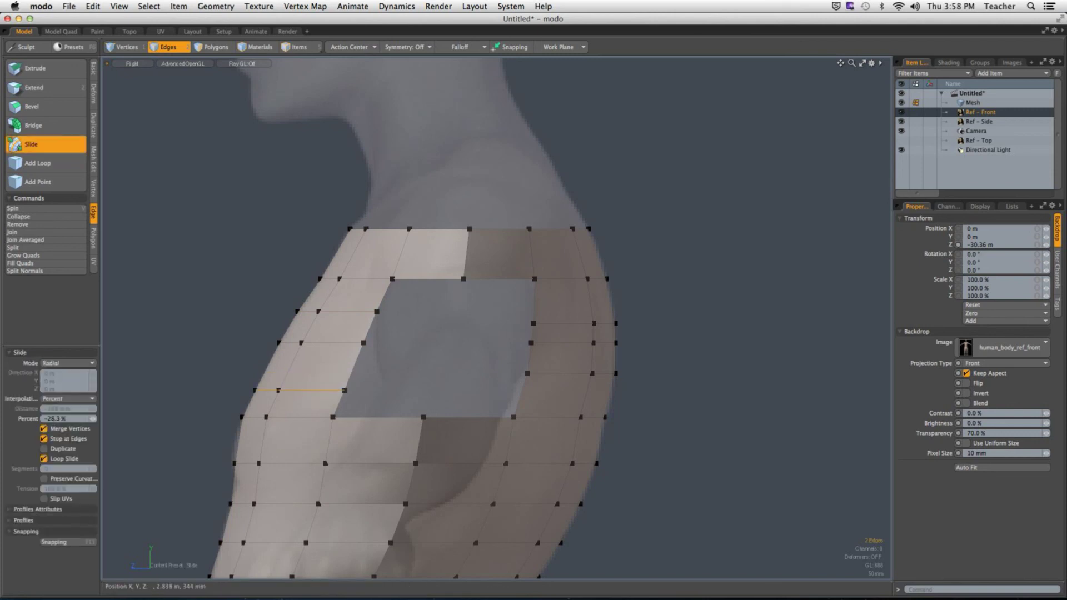
key("space")
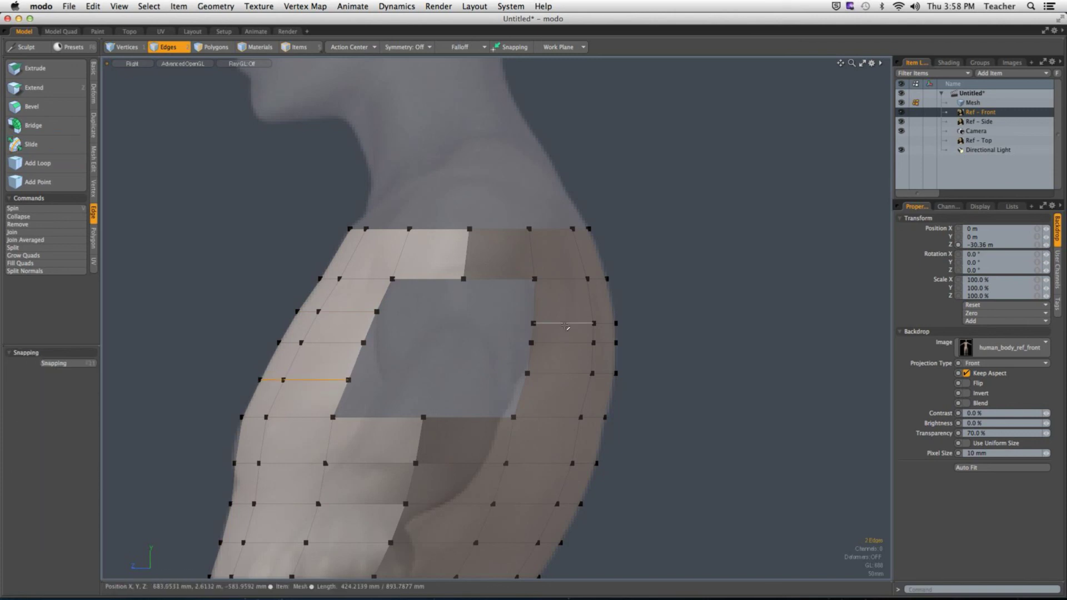
Slide the back edge row just below the new slice down to line up with the matching chest row.
left_click(556, 374)
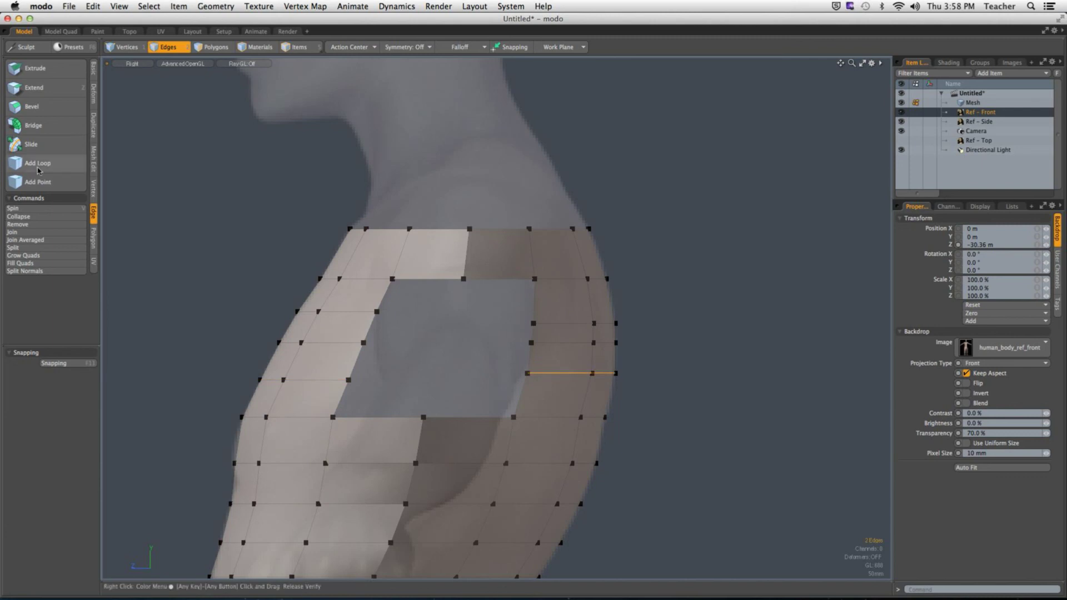
left_click(34, 144)
left_click_drag(500, 384, 500, 393)
key("space")
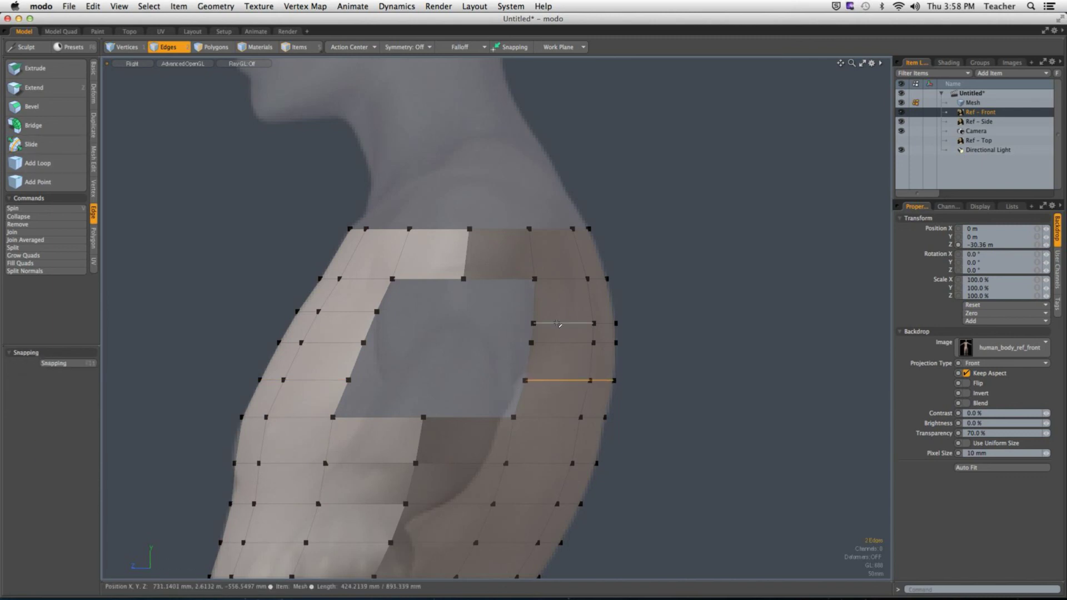
Slide the back edge row just above the new slice upward by about 24.2%, level with the matching chest row.
left_click(564, 323)
left_click(78, 146)
left_click_drag(556, 334, 556, 322)
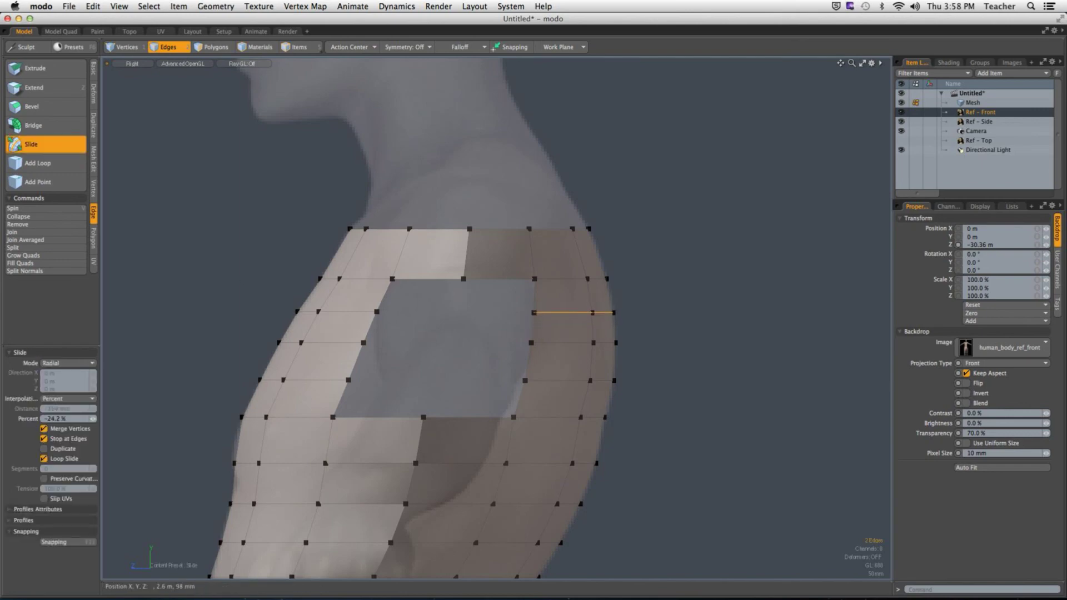
Clear the edge selection and examine the arm hole and its surrounding rows in perspective and side views.
key("space")
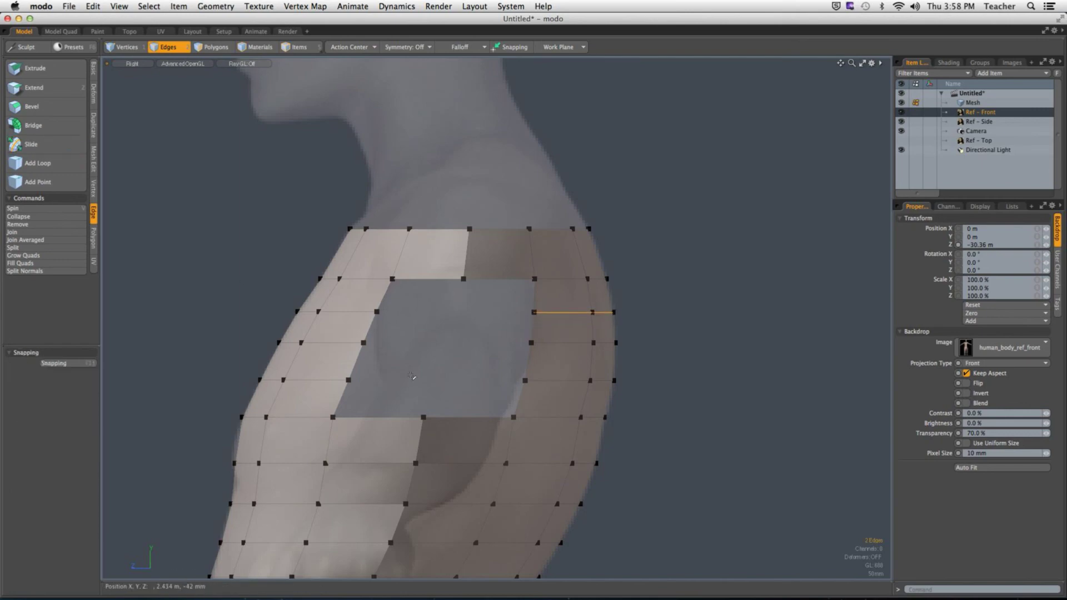
left_click(354, 313)
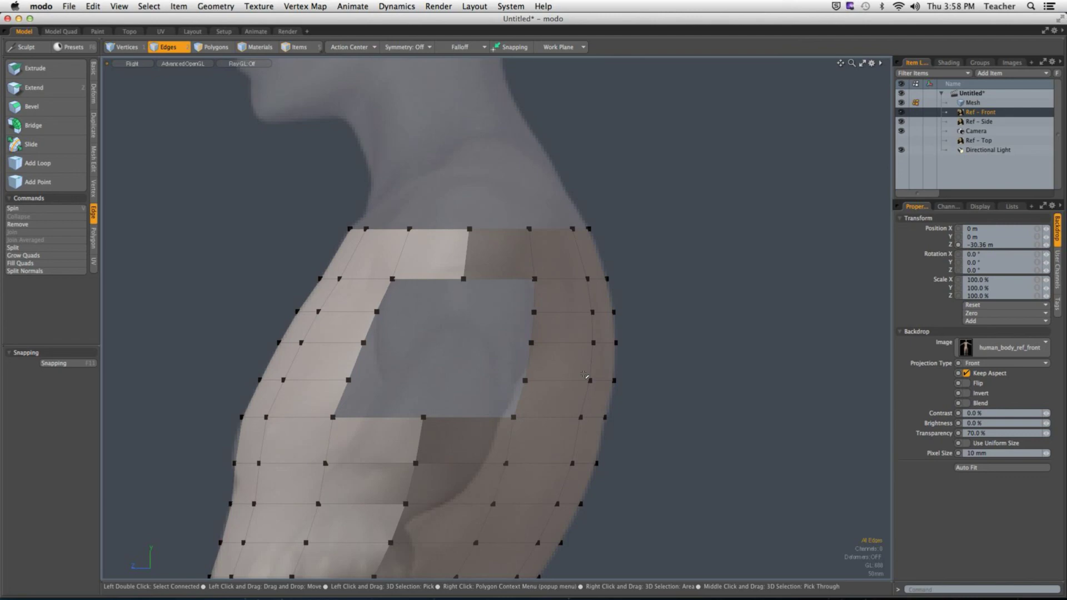
key("ctrl+space")
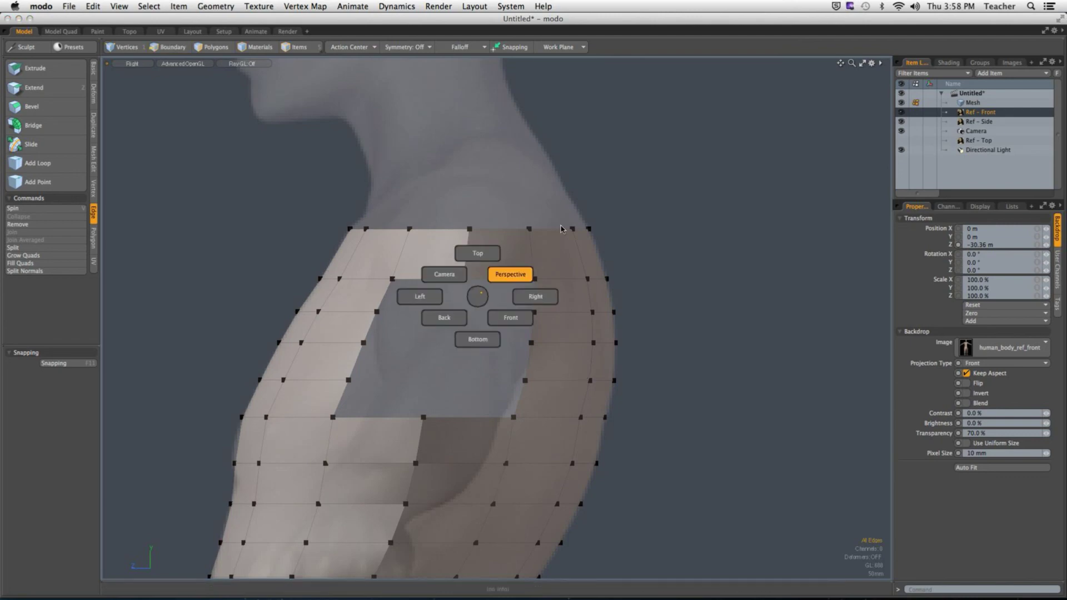
left_click(561, 229)
left_click_drag(561, 228, 624, 364, "alt")
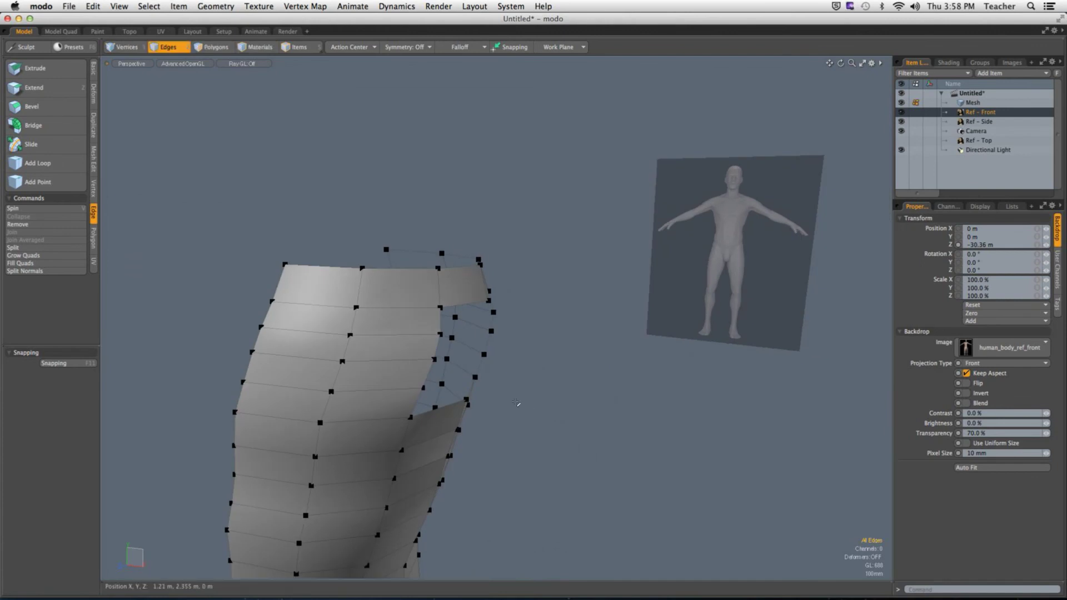
left_click_drag(514, 401, 478, 381, "alt")
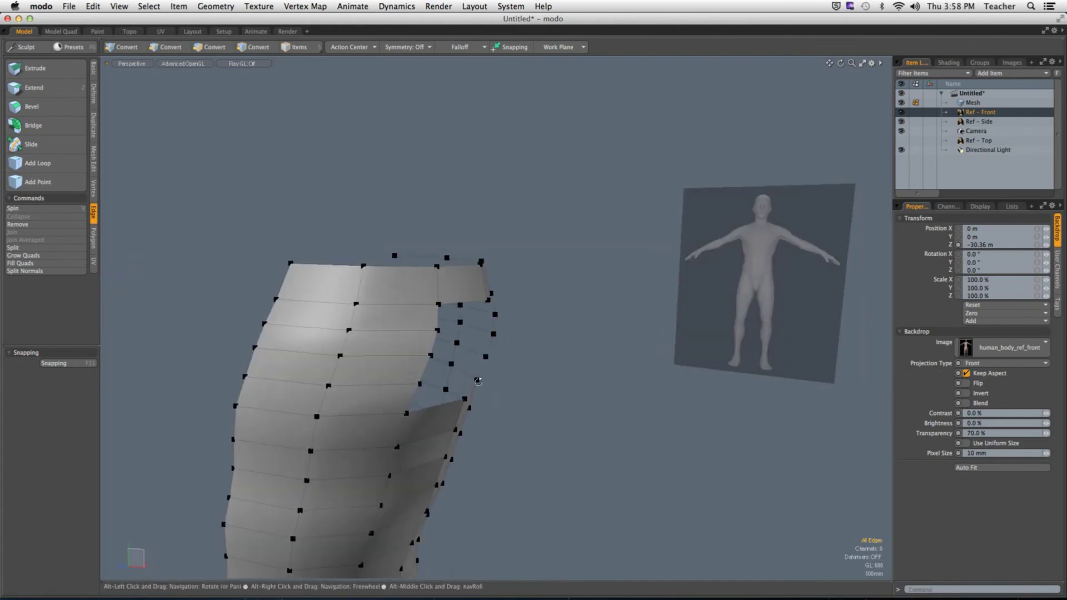
key("ctrl+space")
left_click(617, 366)
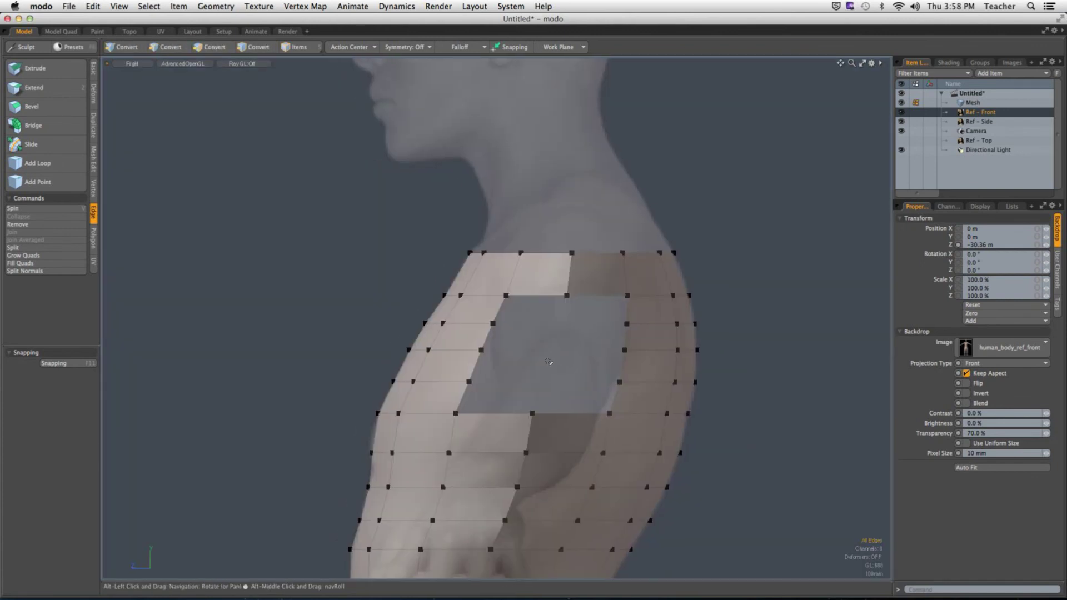
In the front view, move the armpit vertex at the arm hole's lower edge slightly straight down.
key("ctrl+space")
left_click(665, 445)
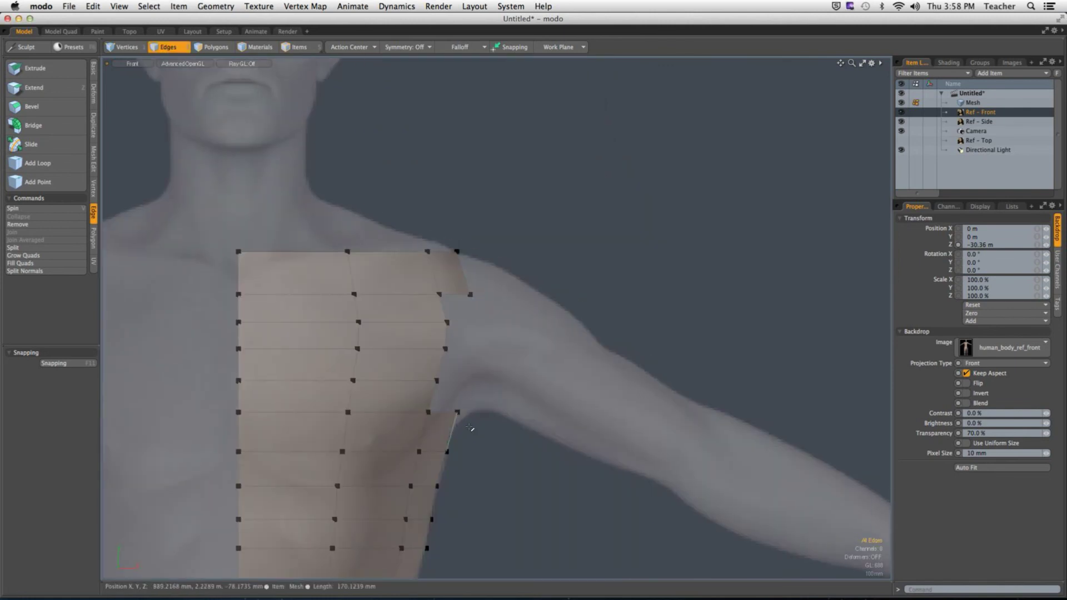
key("1")
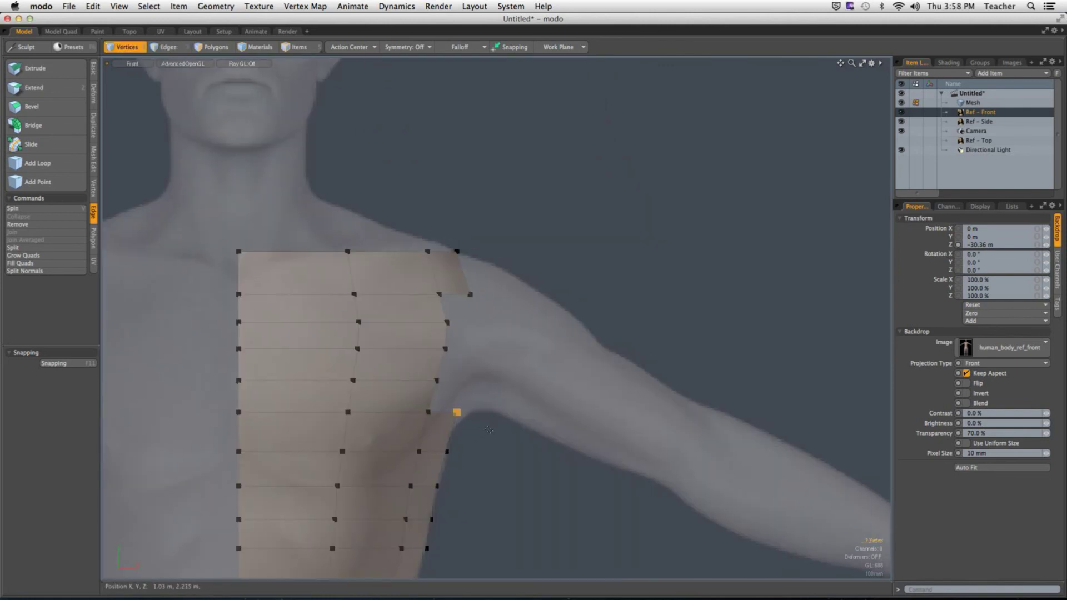
left_click_drag(490, 430, 487, 445)
Move the vertex at the arm hole's upper edge outward along X by 30 mm and a further 280 mm, reaching the reference shoulder outline.
left_click(470, 294)
key("w")
mouse_move(501, 294)
left_mouse_down()
mouse_move(549, 294)
mouse_move(506, 295)
left_mouse_up()
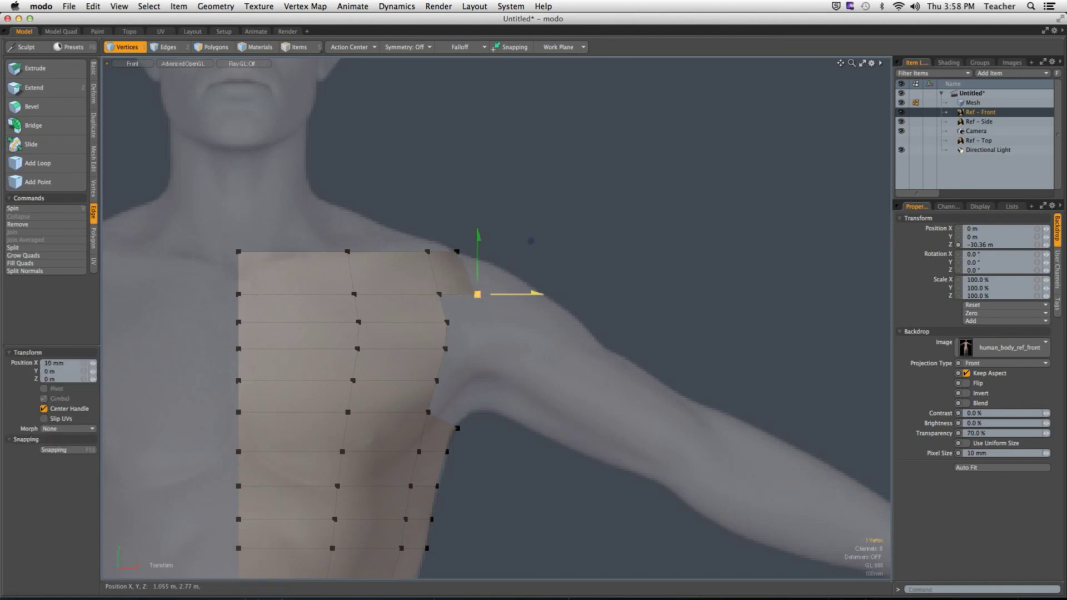
key("space")
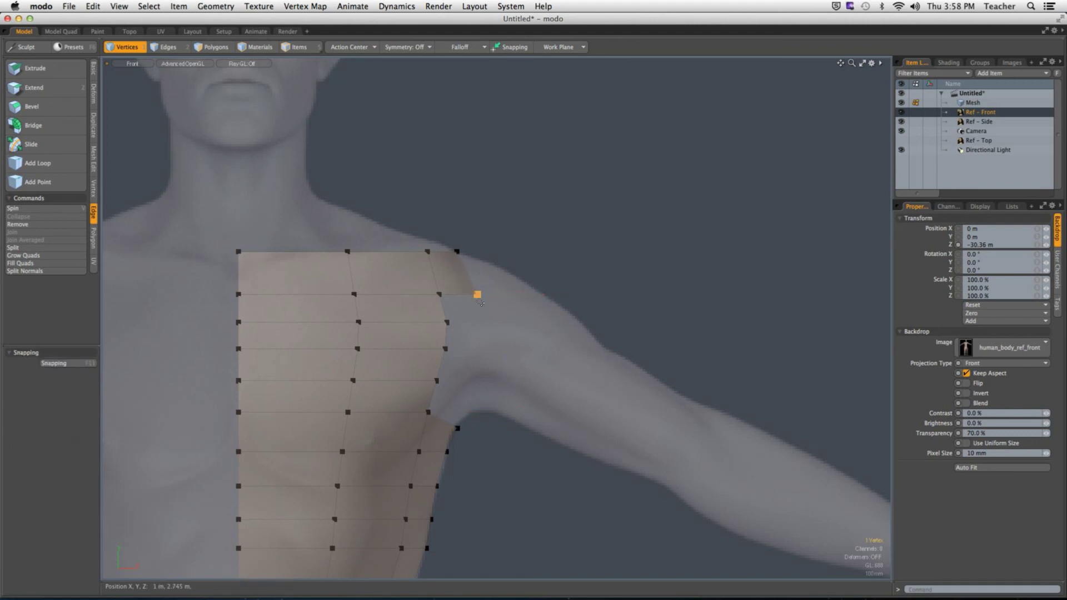
key("w")
left_click_drag(513, 294, 580, 300)
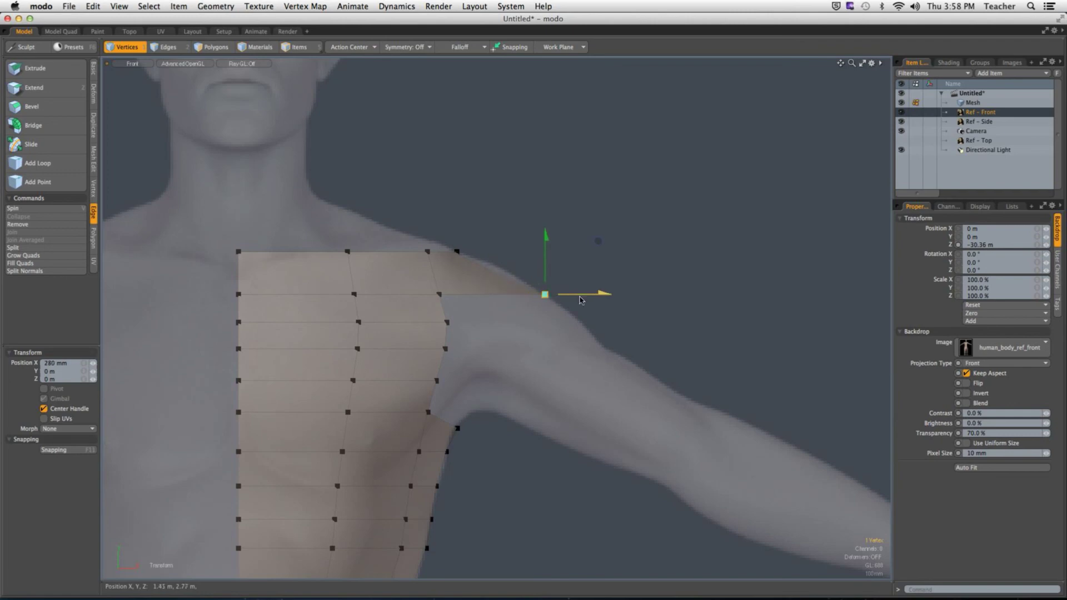
Loop slice the top row of chest and shoulder polygons through its middle to add a horizontal edge loop.
key("space")
key("space")
key("space")
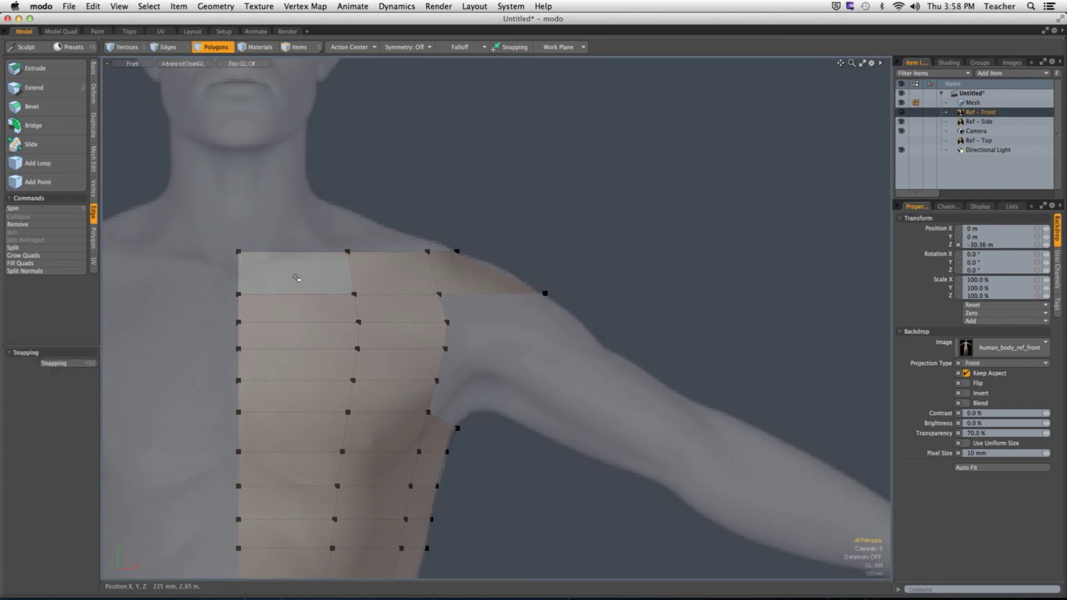
left_click(297, 278)
left_click(389, 274, "shift")
left_click(400, 274)
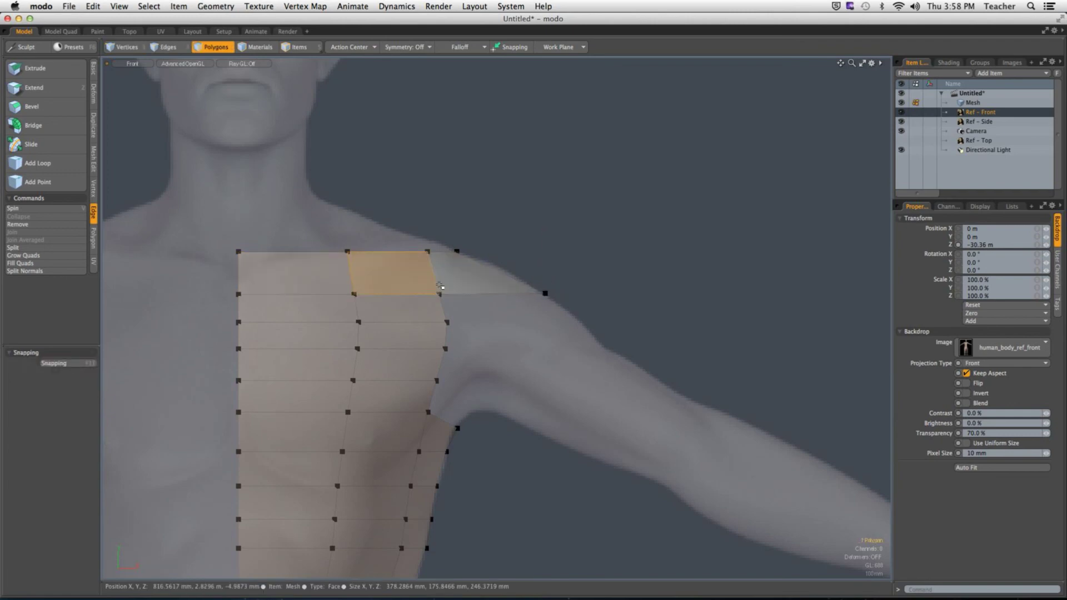
key("super+z")
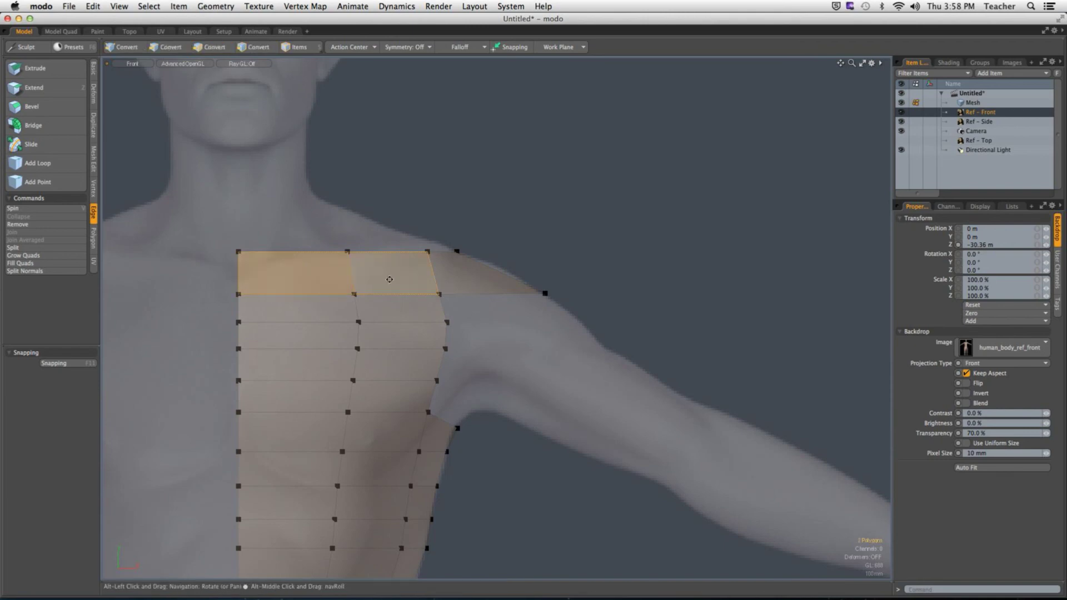
key("alt+c")
key("space")
left_click(536, 253)
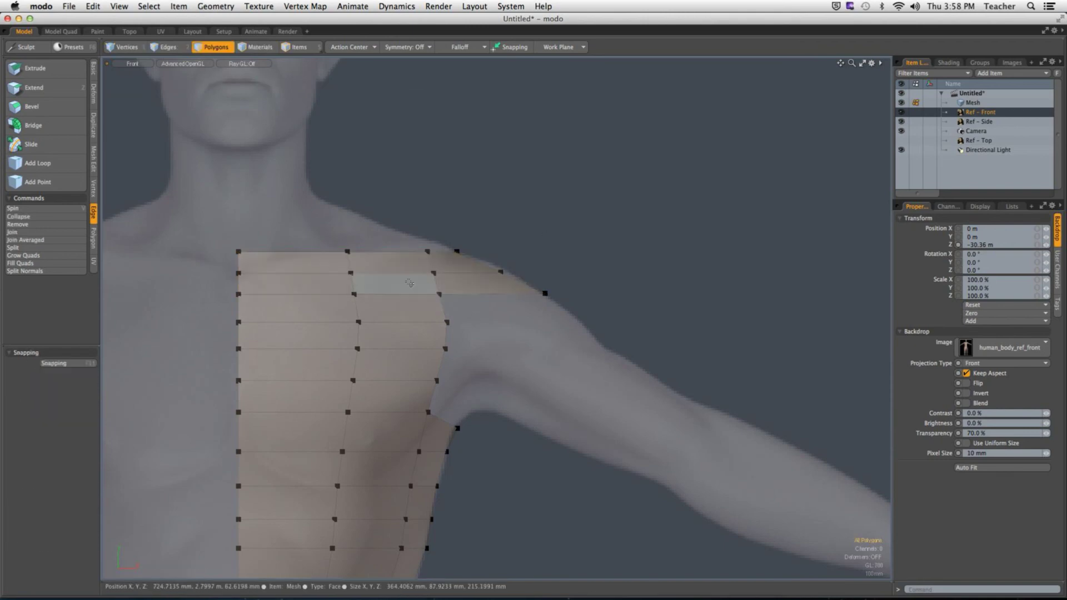
Scale the new horizontal shoulder edge loop to 101% in X from the body's centre line.
key("1")
double_click(400, 274)
key("2")
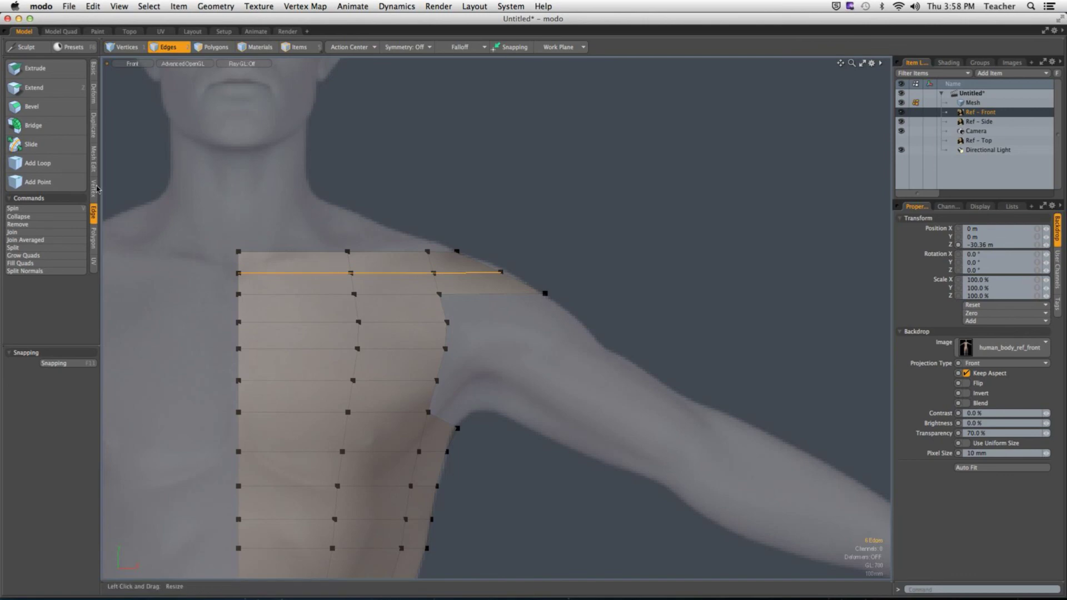
key("r")
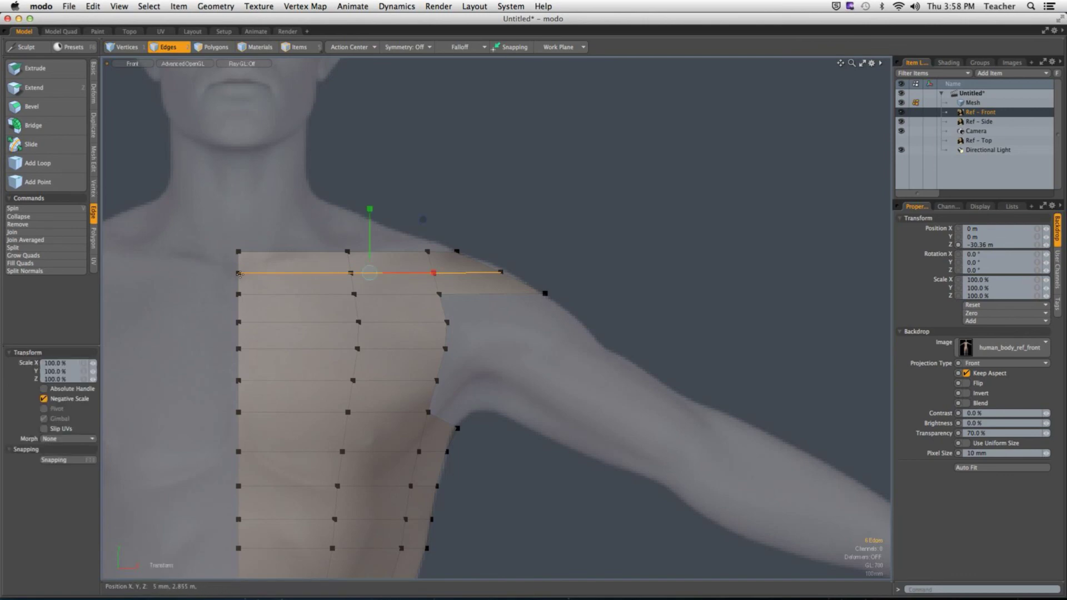
left_click(239, 273)
left_click_drag(304, 273, 302, 273)
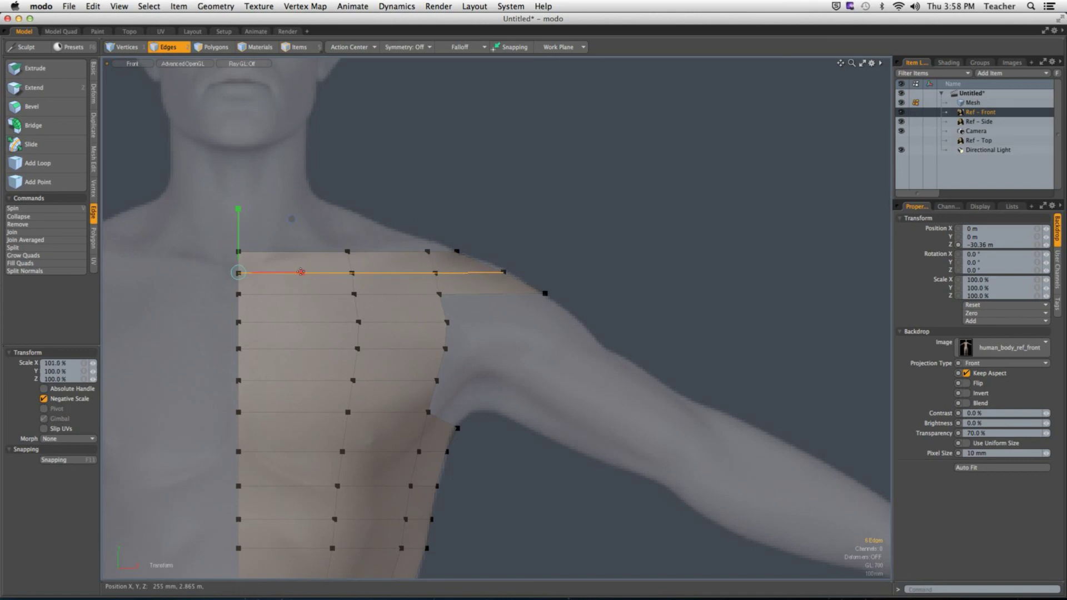
key("space")
left_click(477, 238)
Move the lower outer corner vertex of the shoulder inward along X toward the body.
left_click_drag(614, 177, 591, 345, "alt")
key("2")
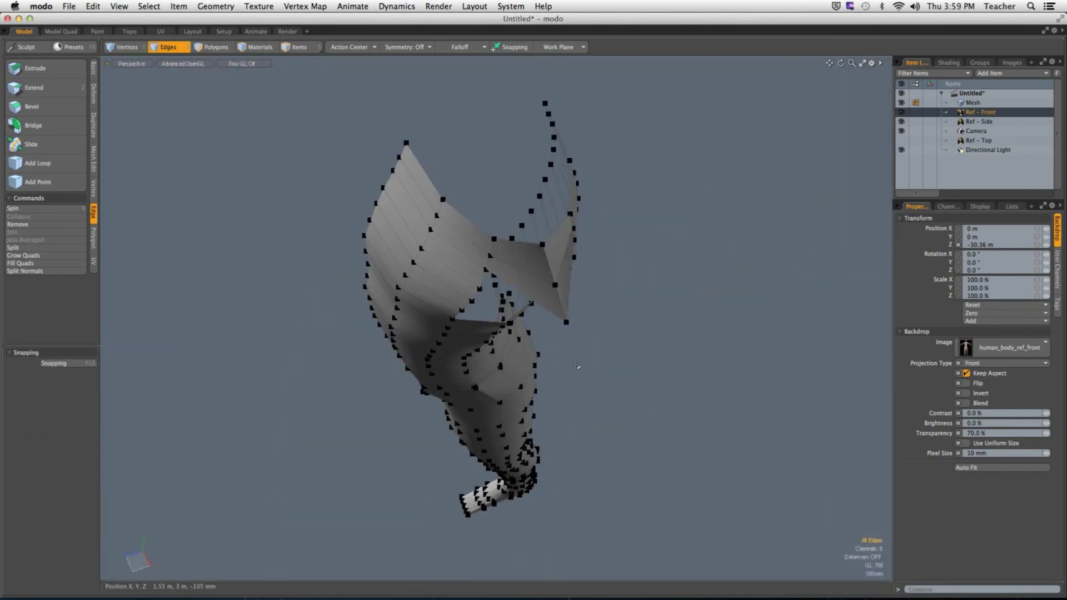
key("1")
left_click_drag(596, 330, 389, 233, "alt")
key("w")
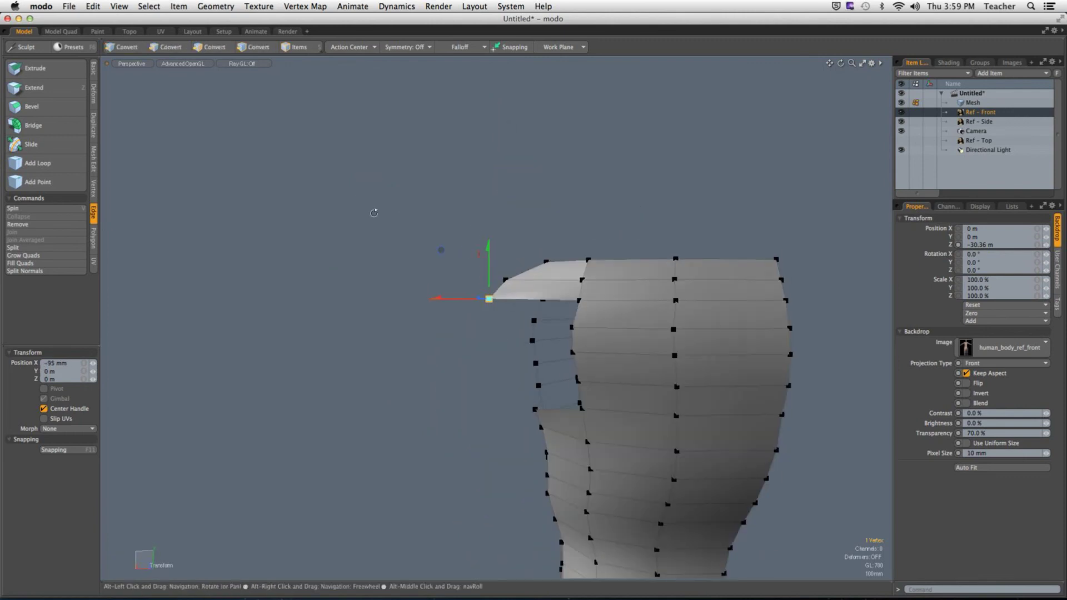
mouse_move(445, 298)
left_mouse_down()
mouse_move(636, 312)
mouse_move(480, 315)
mouse_move(609, 335)
mouse_move(544, 353)
mouse_move(452, 309)
left_mouse_up()
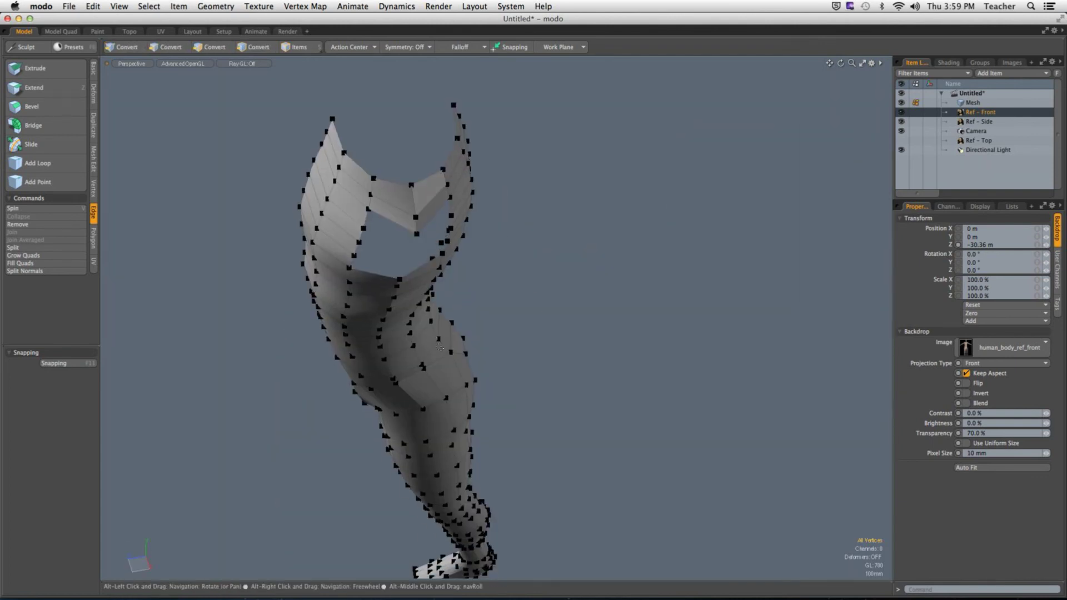
Show the Ref - Top backdrop behind the mesh in the top view.
key("ctrl+space")
left_click(453, 261)
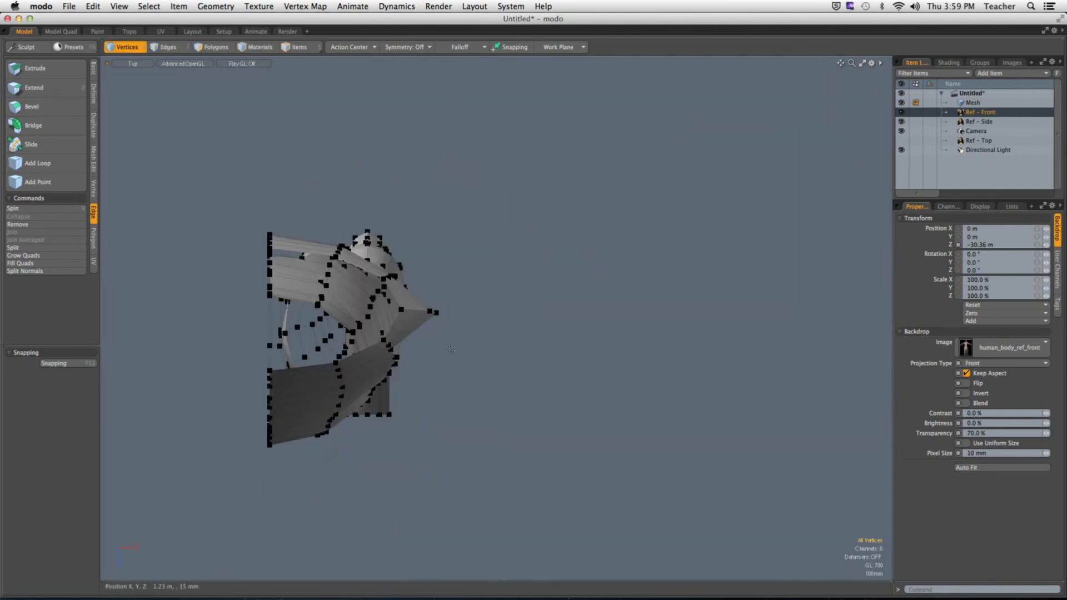
left_click(901, 140)
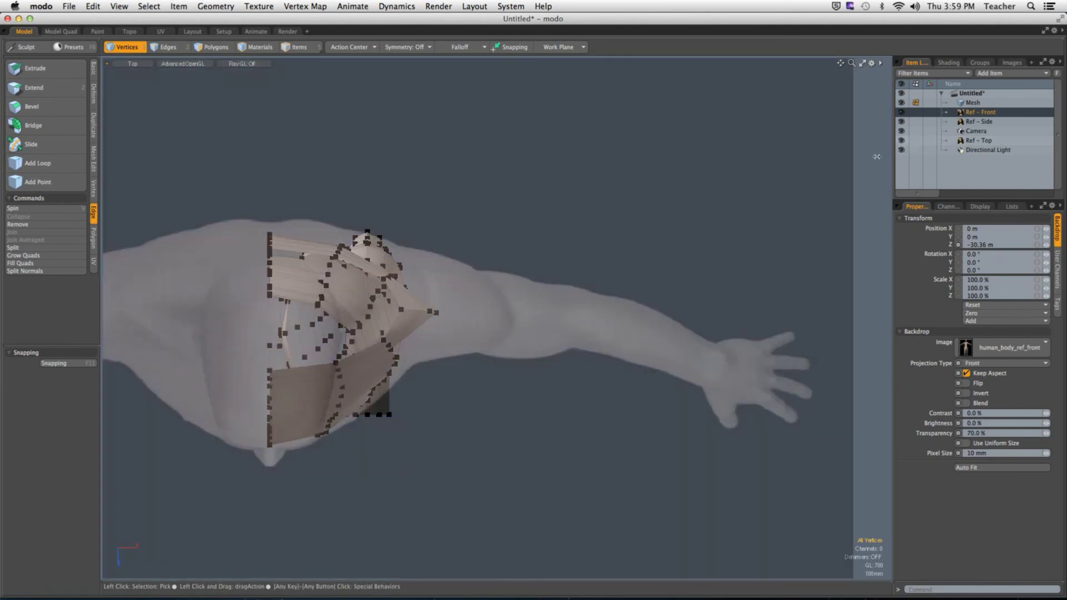
left_click_drag(511, 290, 568, 293, "ctrl+alt")
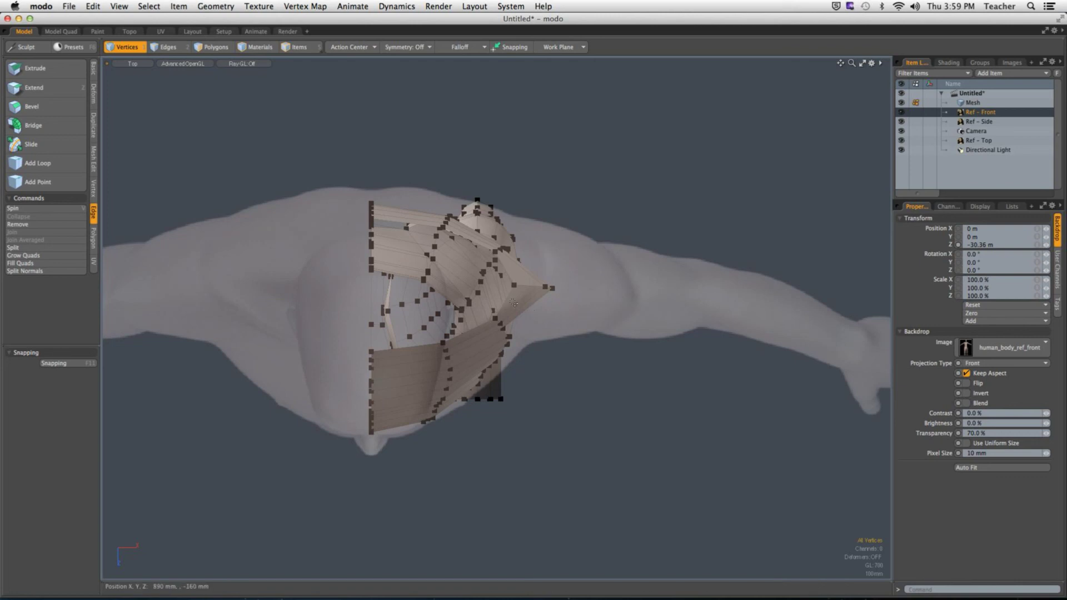
Examine how the torso mesh and its shoulder opening line up with the side and front reference images.
left_click_drag(532, 313, 500, 232, "alt")
key("2")
double_click(443, 245)
left_click(629, 218)
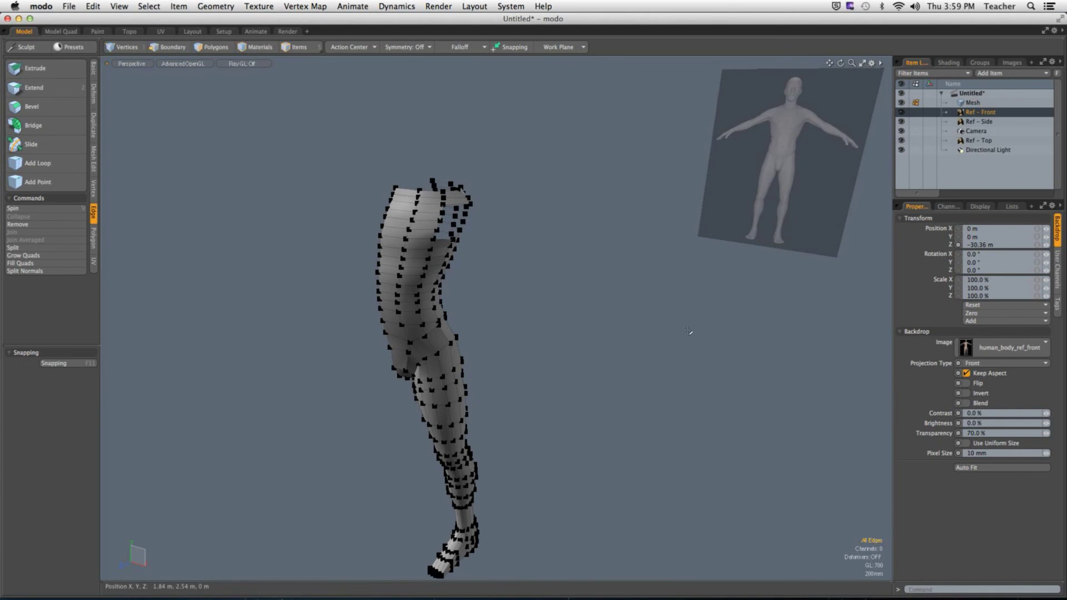
key("0")
key("ctrl+space")
left_click(684, 261)
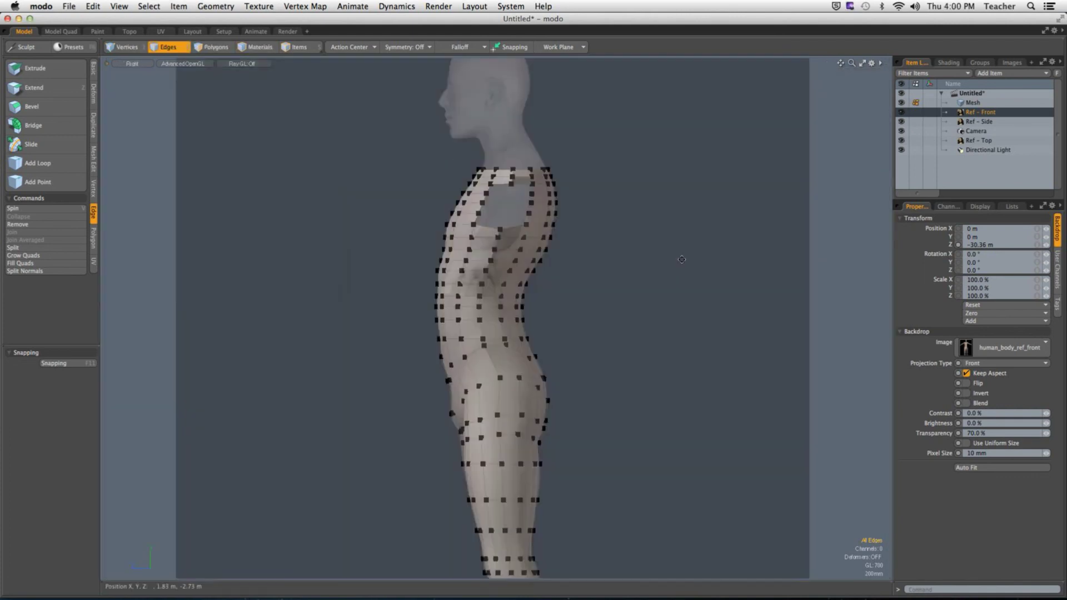
key("ctrl+space")
left_click(676, 365)
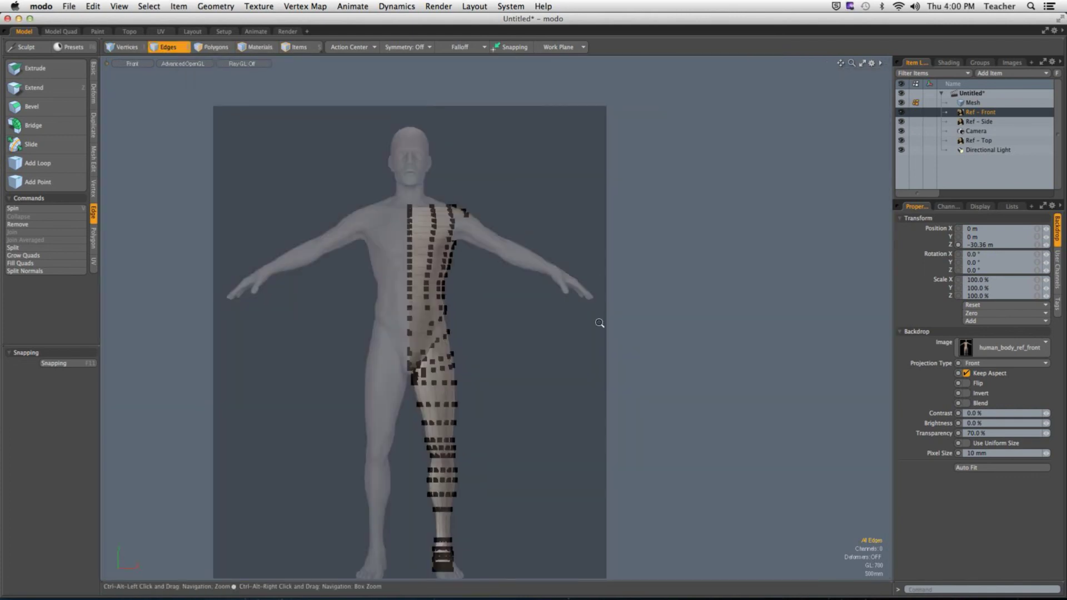
left_click_drag(598, 319, 470, 312, "ctrl+alt")
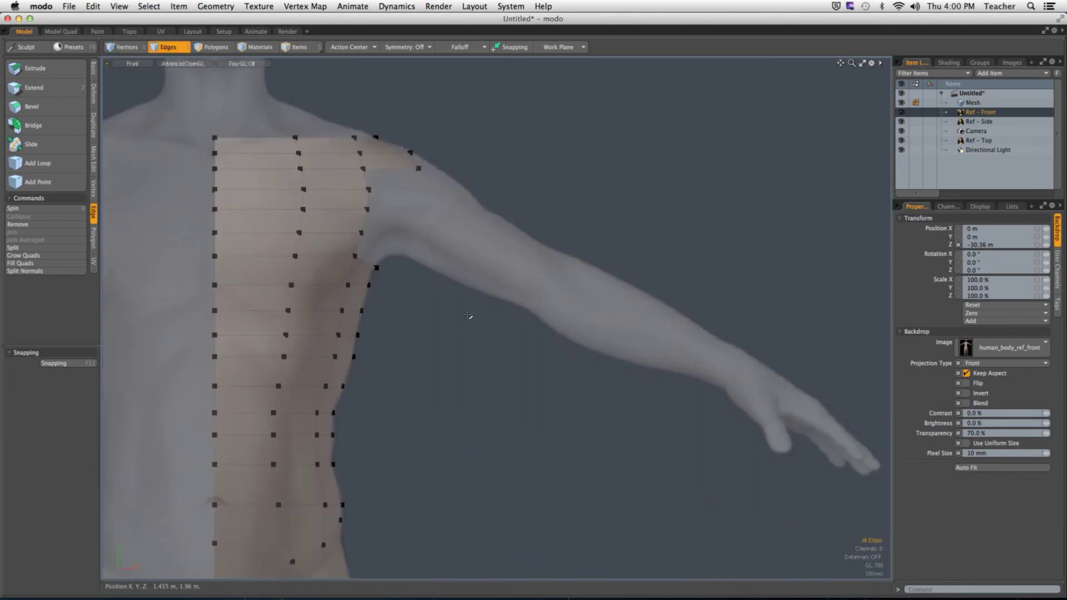
Draw a flat 12-sided cylinder disc about 573 mm across behind the torso in the side view.
key("ctrl+space")
left_click(419, 245)
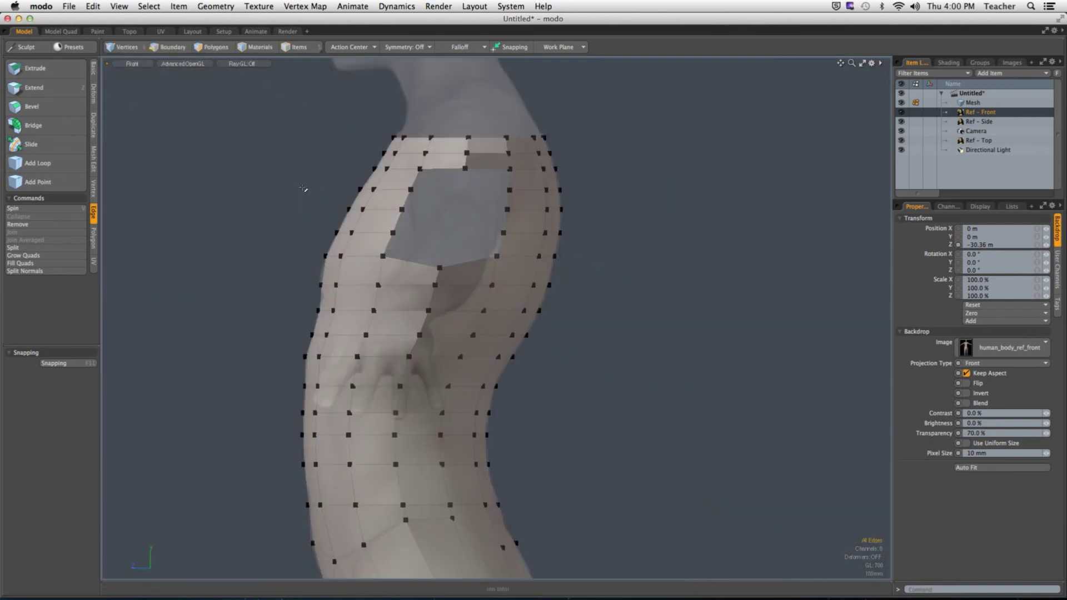
left_click(93, 68)
left_click(56, 69)
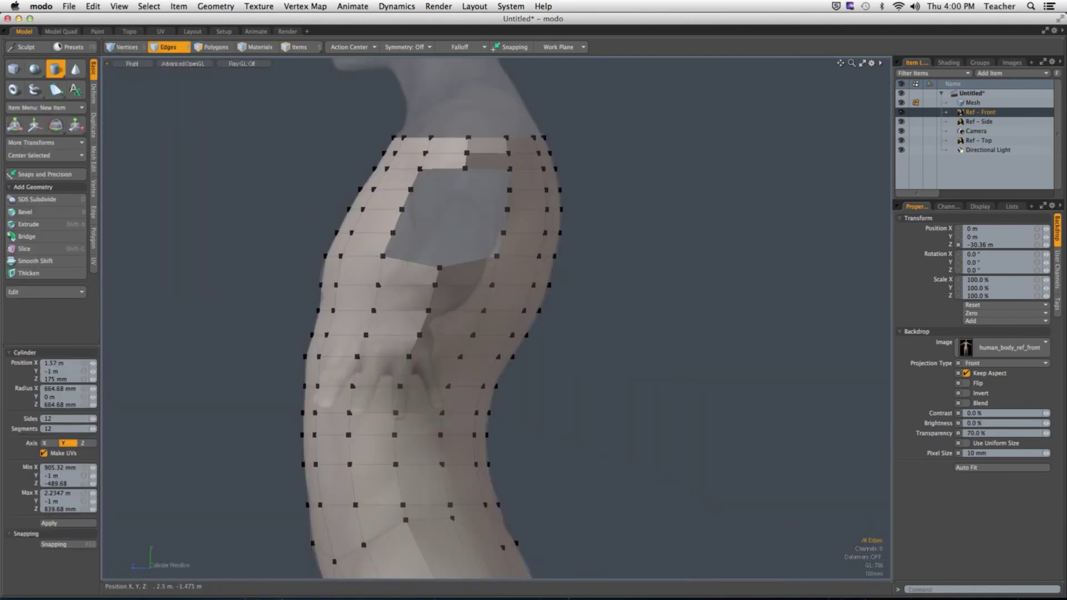
left_click_drag(686, 214, 737, 216)
key("2")
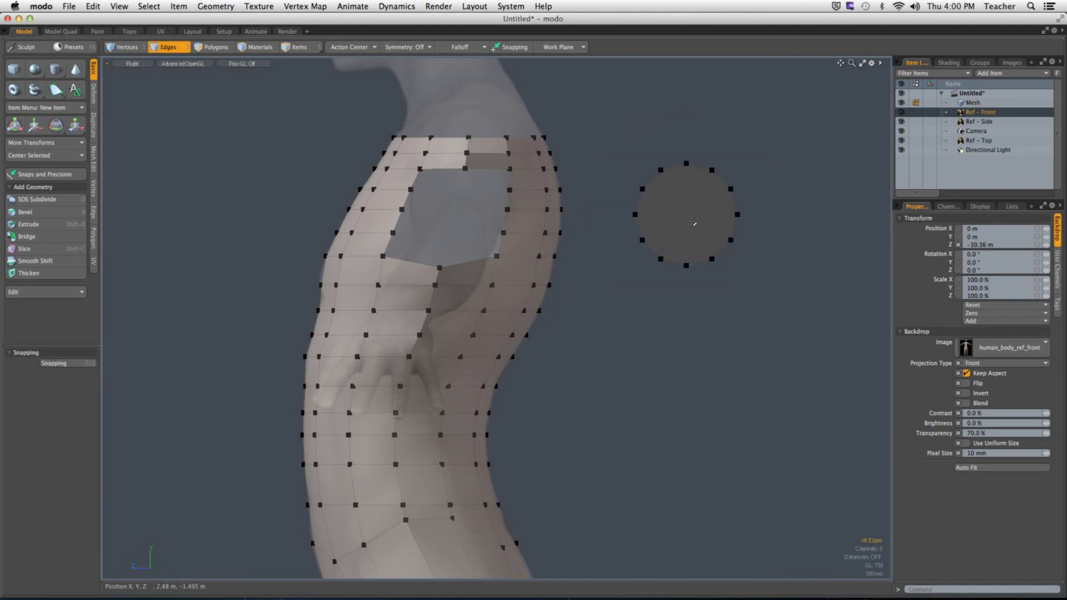
Extrude the disc polygon sideways about 2.42 m into a long cylinder for the arm.
key("3")
left_click(693, 223)
left_click_drag(624, 278, 526, 295, "alt")
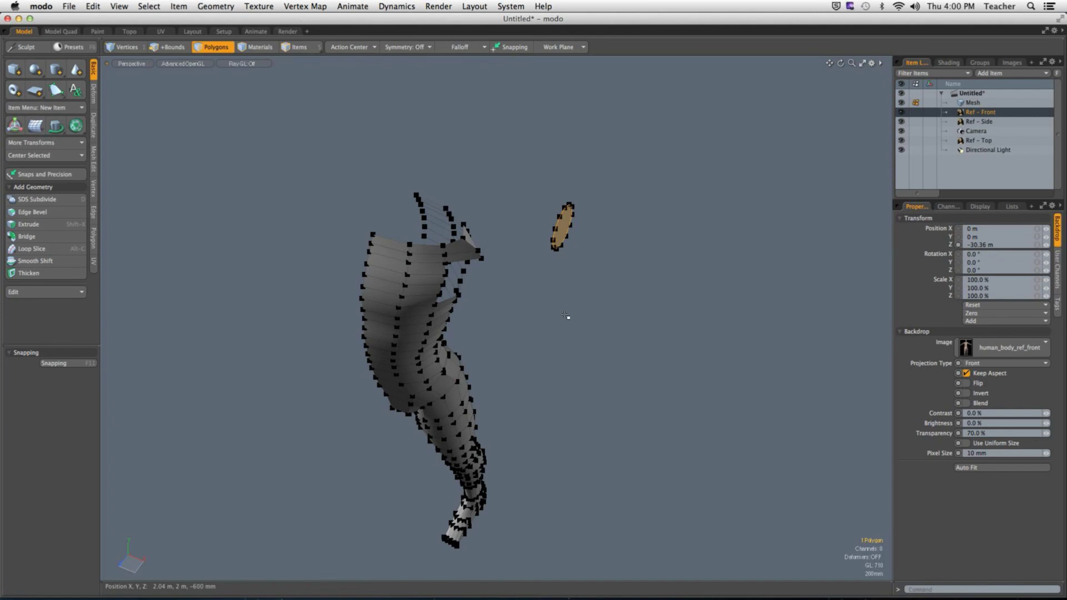
key("shift+x")
left_click_drag(608, 244, 682, 273)
key("space")
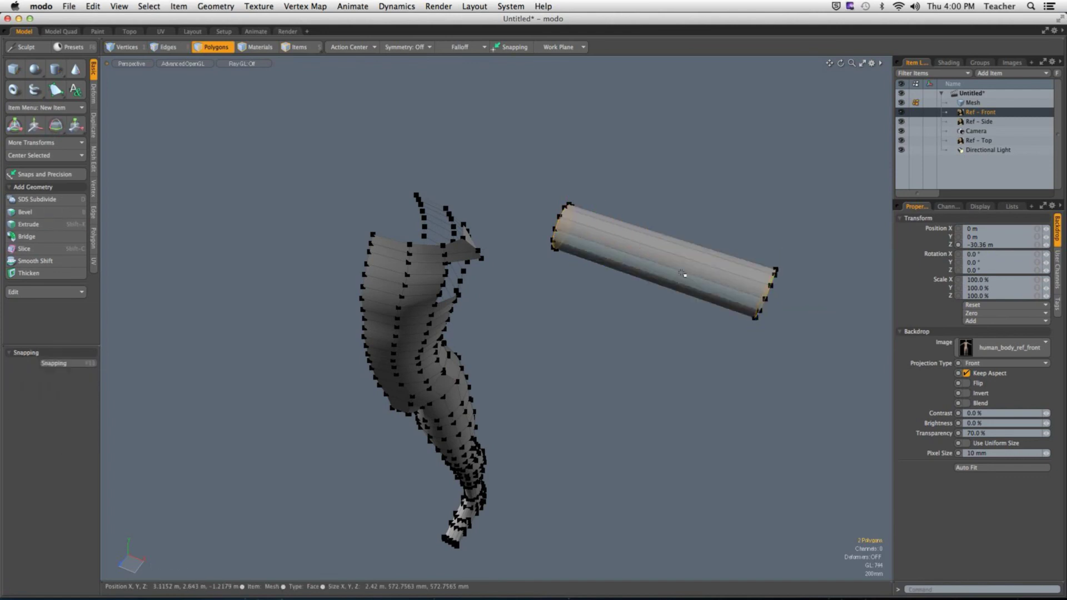
Move the whole cylinder toward the shoulder in the front view and rotate it to match the arm's downward slope.
double_click(684, 273)
key("ctrl+space")
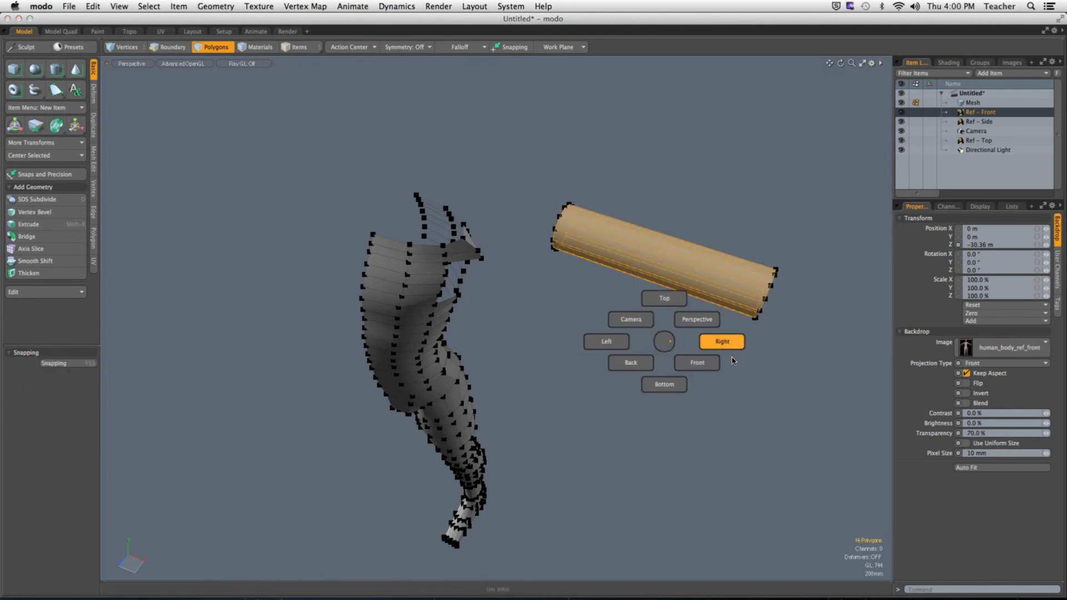
left_click(698, 362)
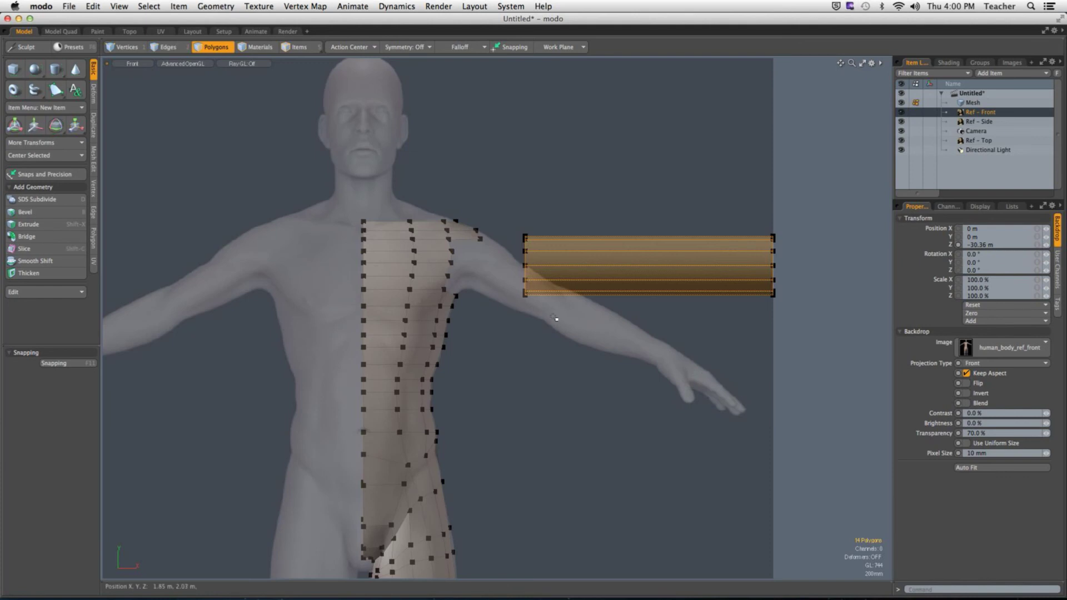
key("w")
left_click_drag(702, 214, 672, 282)
key("e")
key("w")
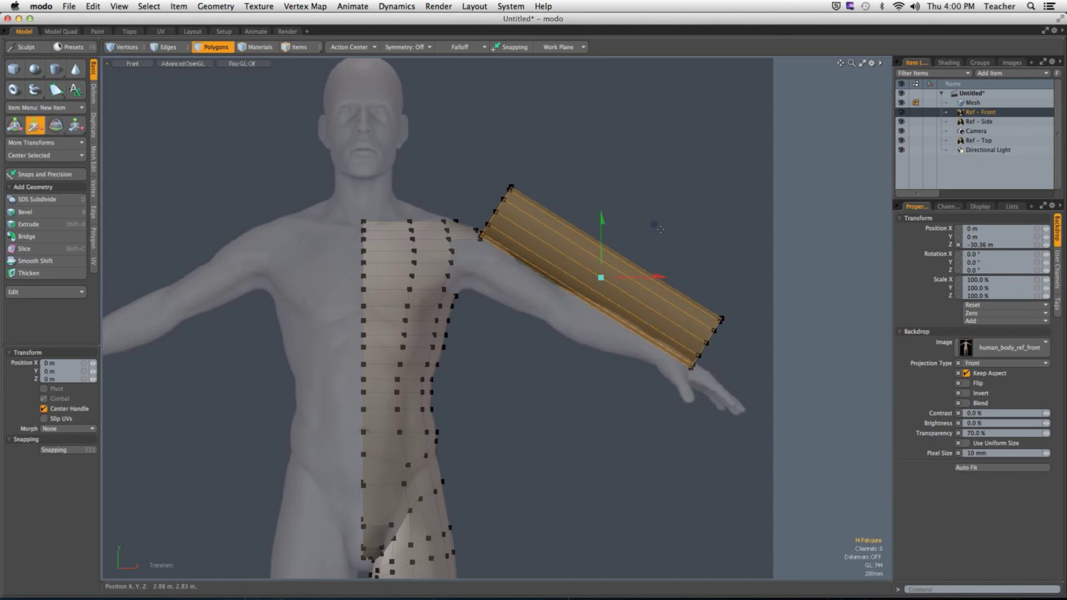
Position and fine-tune the angled cylinder over the reference arm, starting just outside the shoulder opening.
left_click_drag(661, 229, 639, 313)
key("r")
key("e")
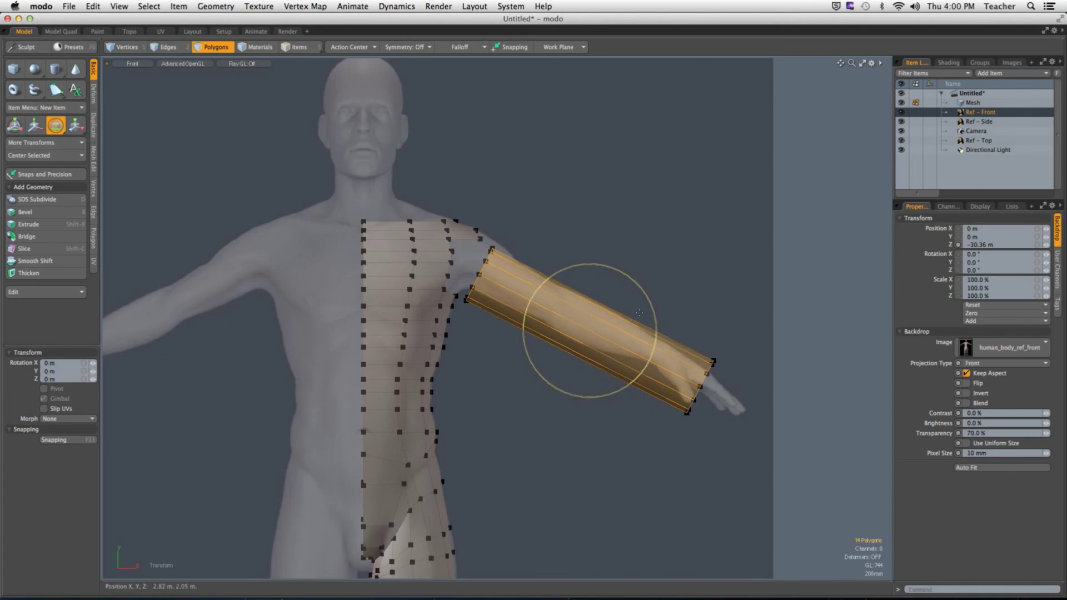
key("w")
left_click_drag(643, 274, 651, 274)
key("space")
left_click(650, 274)
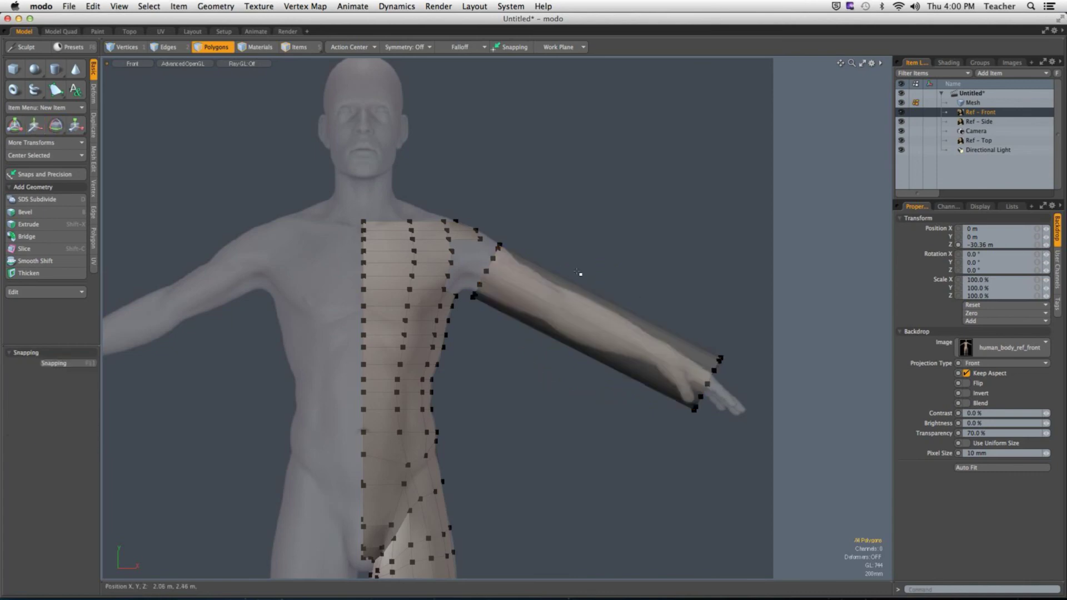
Try to slice the arm cylinder with a vertical cut across the upper arm.
scroll(579, 283, "up", 5)
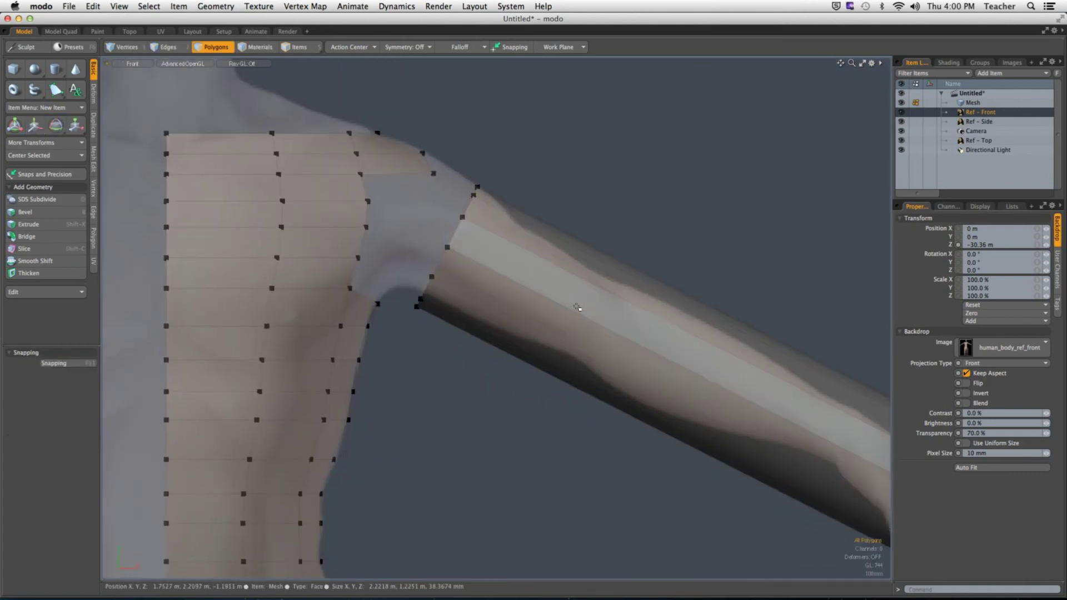
key("shift+c")
left_click_drag(574, 178, 574, 512)
key("space")
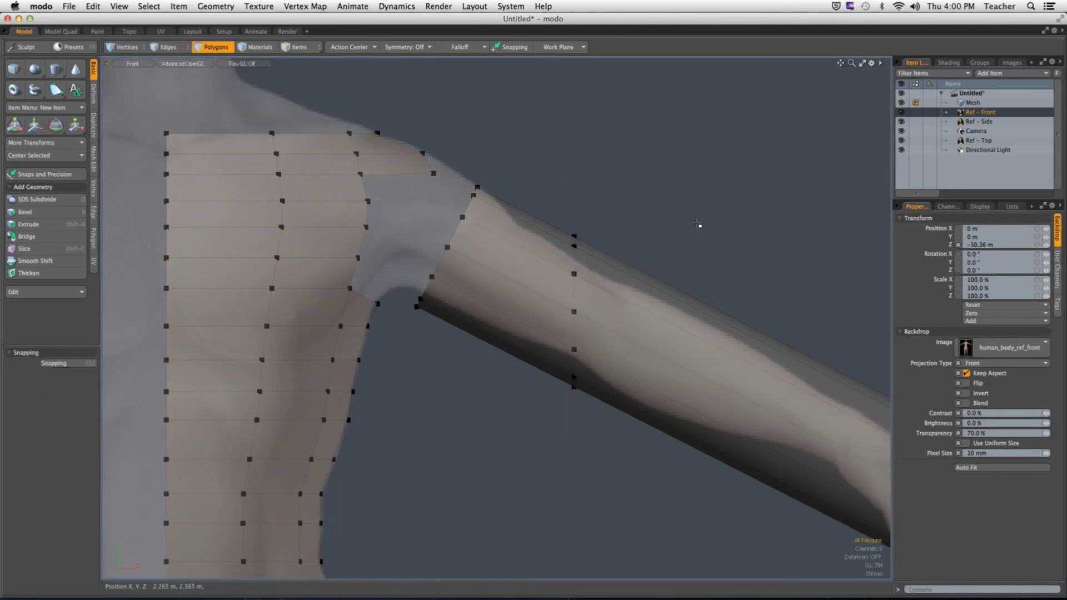
key("ctrl+z")
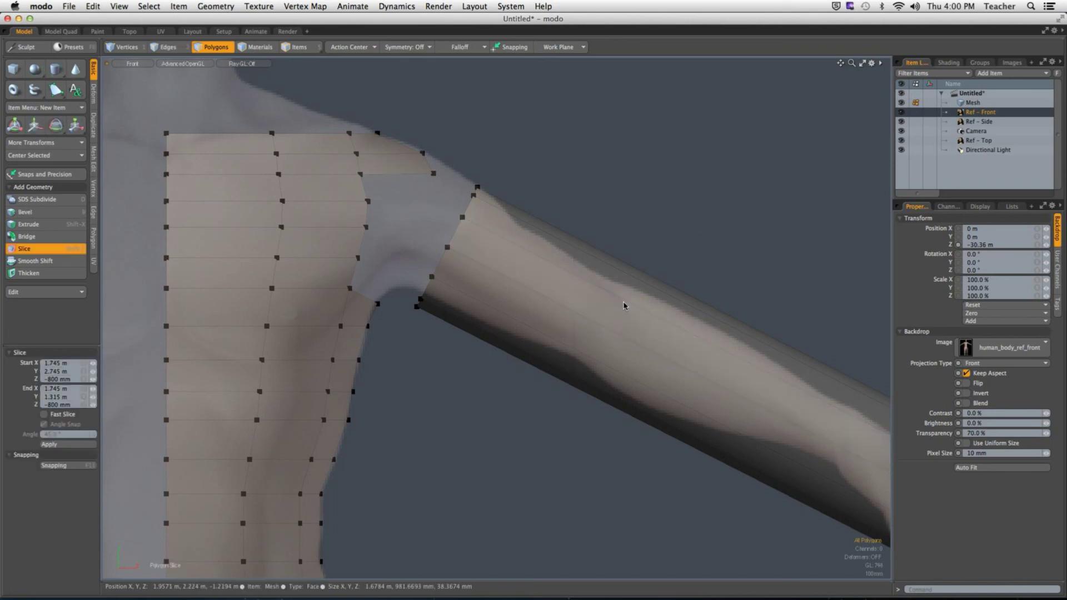
key("space")
Loop slice the arm cylinder around its circumference, about a quarter of the way down from the shoulder.
left_click_drag(581, 343, 568, 308)
key("alt+c")
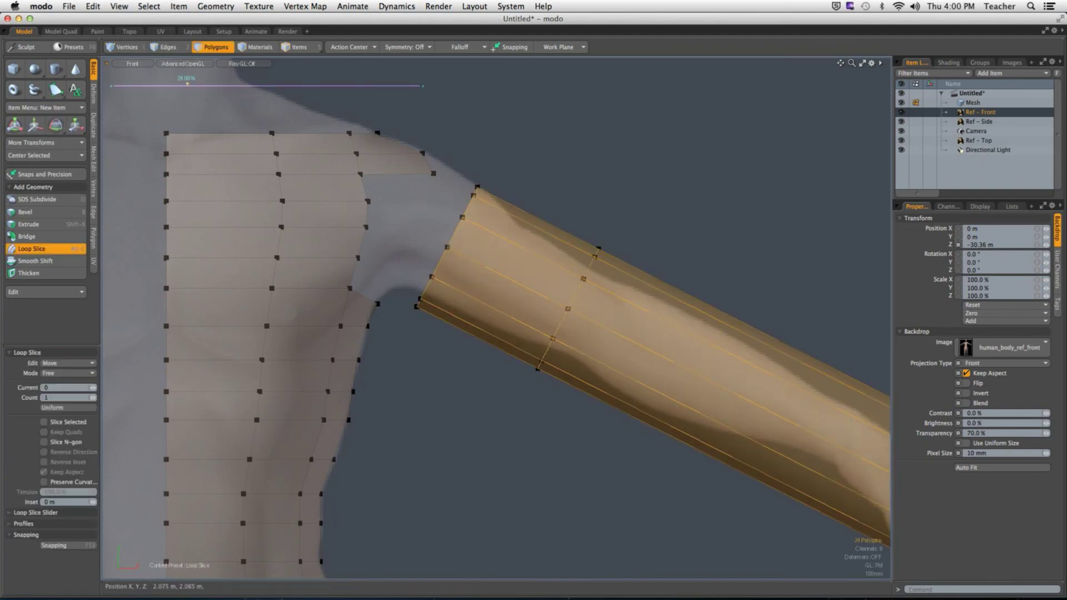
key("space")
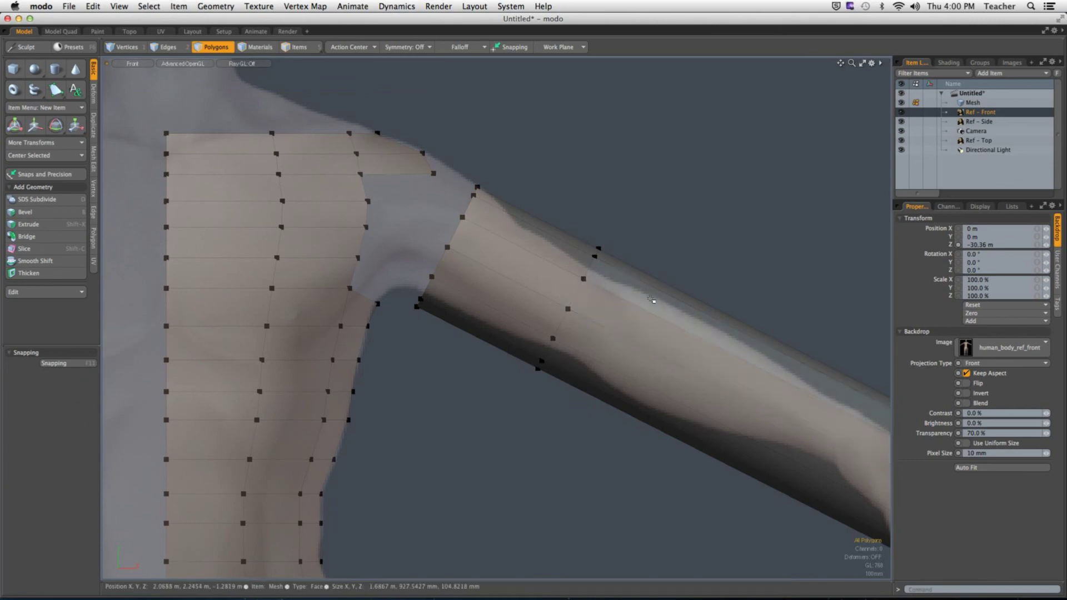
Select the whole arm cylinder and move it along Z in the top view until it overlaps the reference arm.
scroll(632, 309, "down", 5)
double_click(585, 314)
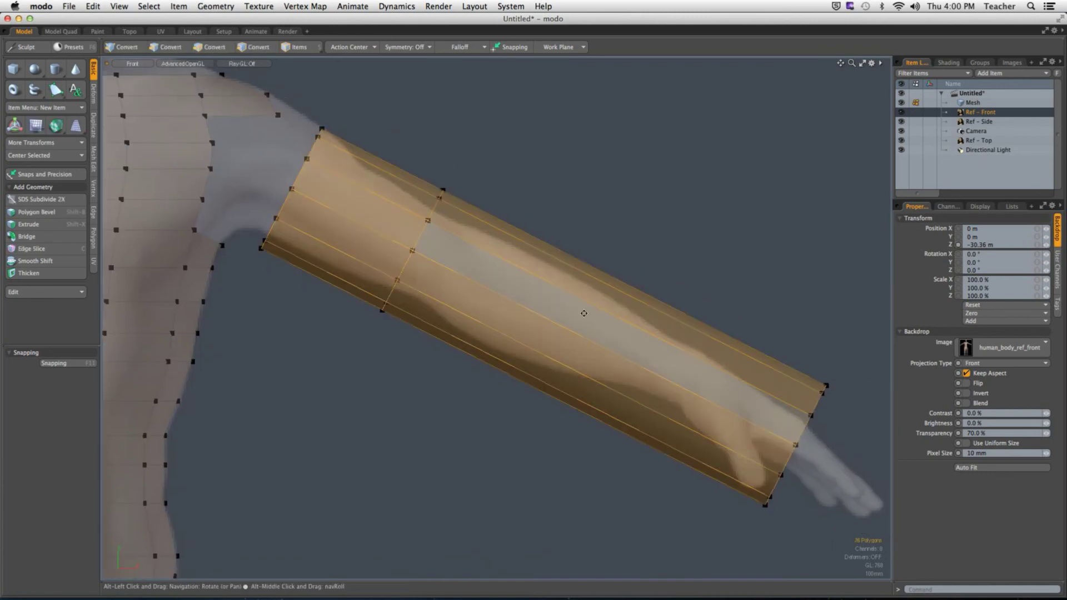
scroll(585, 314, "down", 3)
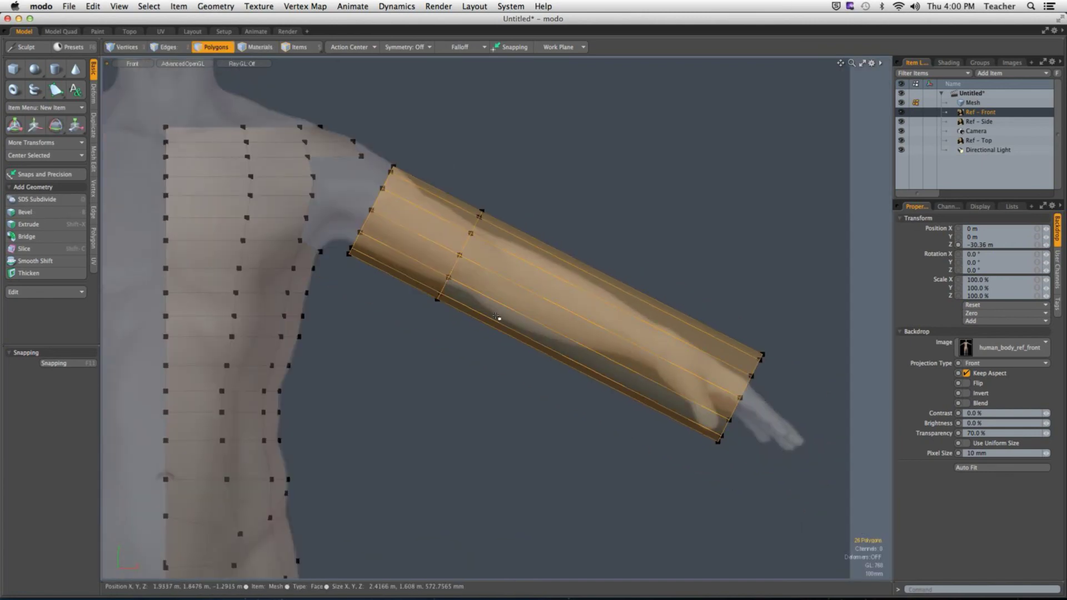
key("ctrl+space")
left_click(605, 234)
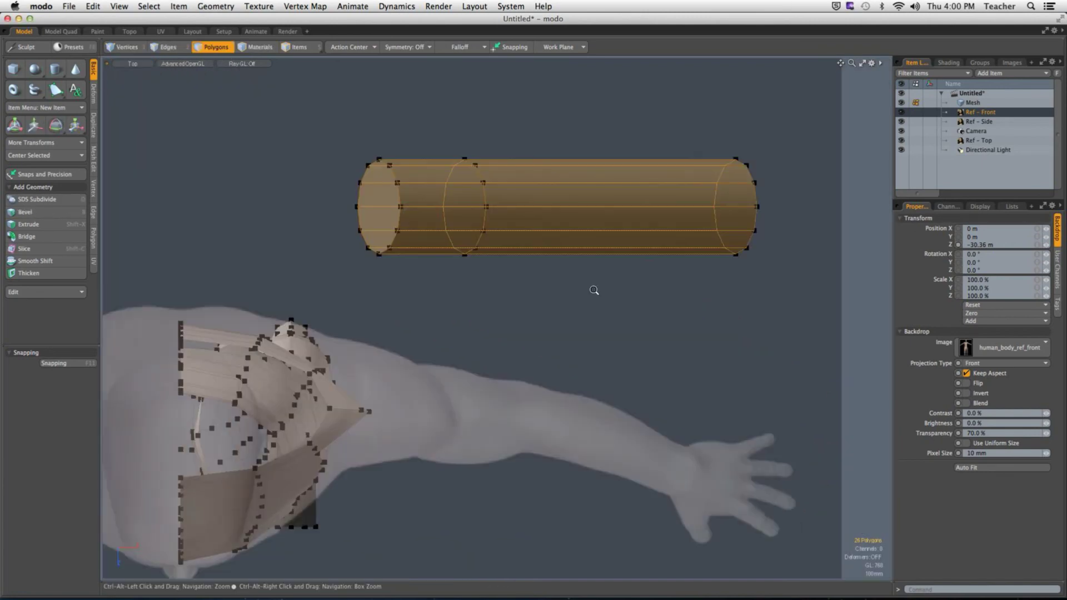
key("w")
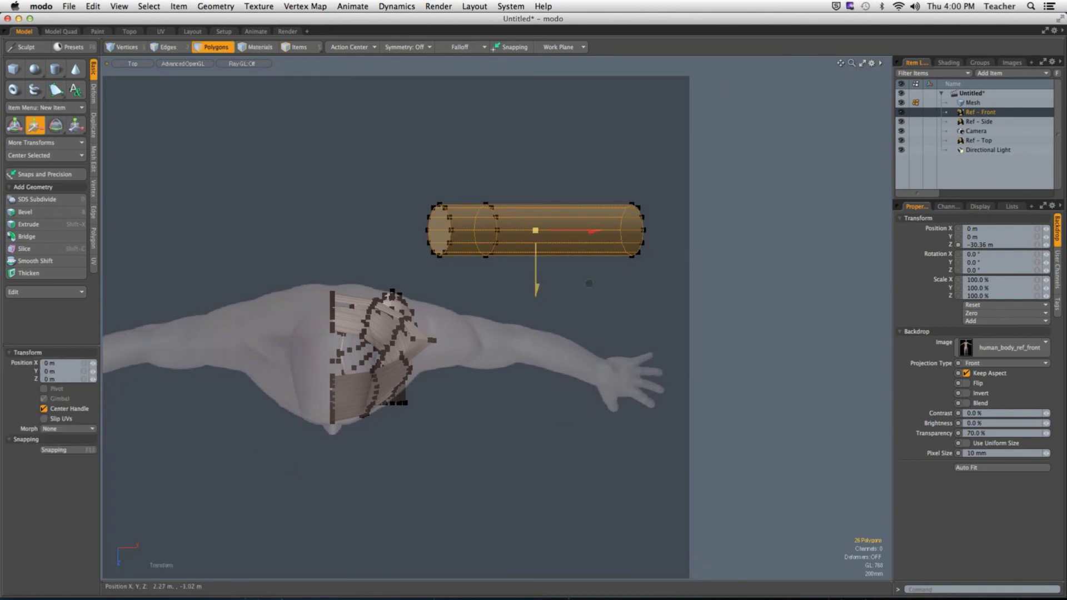
left_click_drag(537, 278, 535, 392)
Rotate the cylinder in the top view to follow the reference arm's direction and shift it -140 mm in Z.
key("e")
scroll(404, 348, "up", 6)
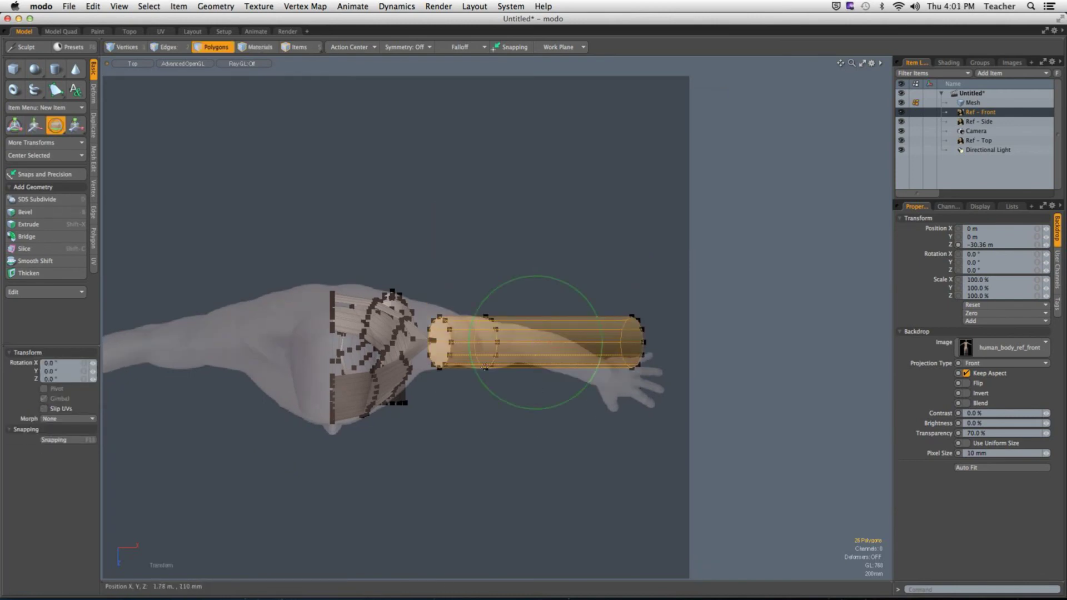
left_click_drag(450, 360, 567, 422)
key("w")
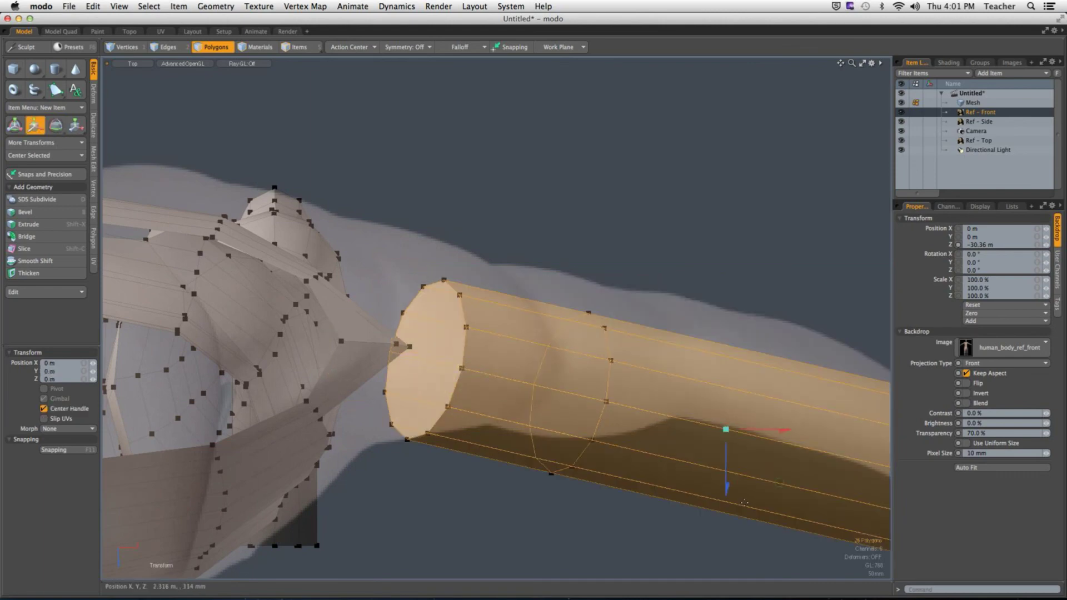
left_click_drag(729, 487, 728, 442)
left_click_drag(719, 392, 539, 339, "alt+shift")
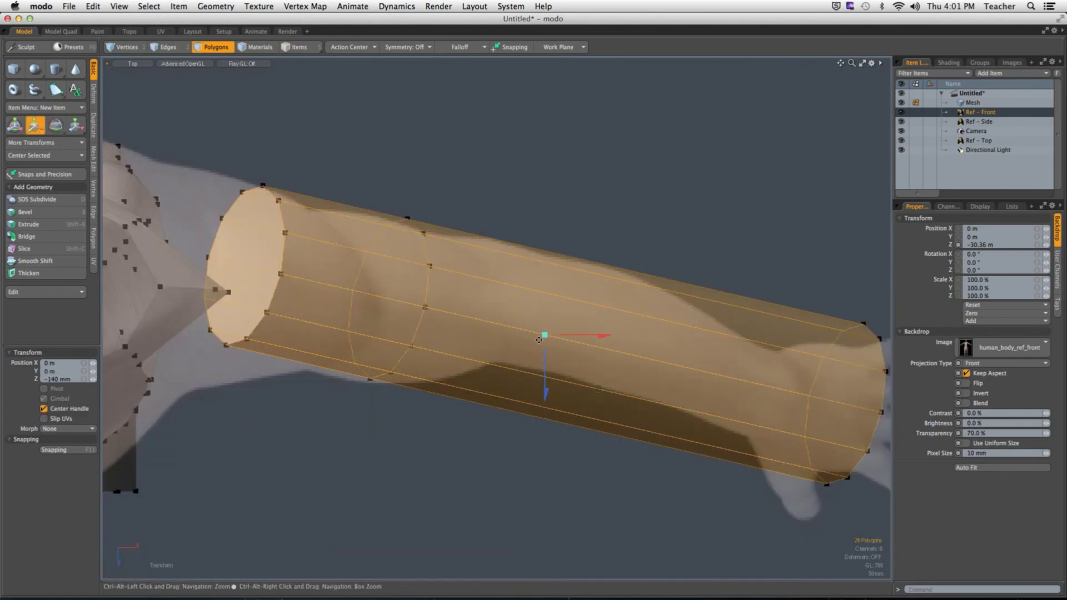
Delete the end cap polygon on the shoulder side of the arm cylinder.
scroll(539, 339, "down", 3)
key("ctrl+space")
left_click(735, 382)
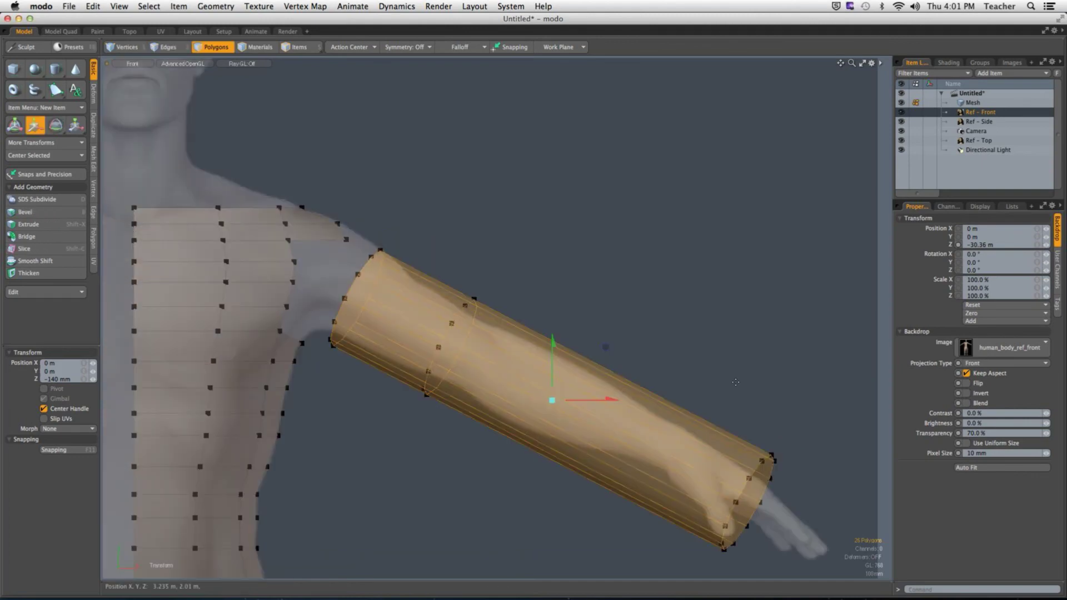
key("ctrl+space")
left_click(745, 384)
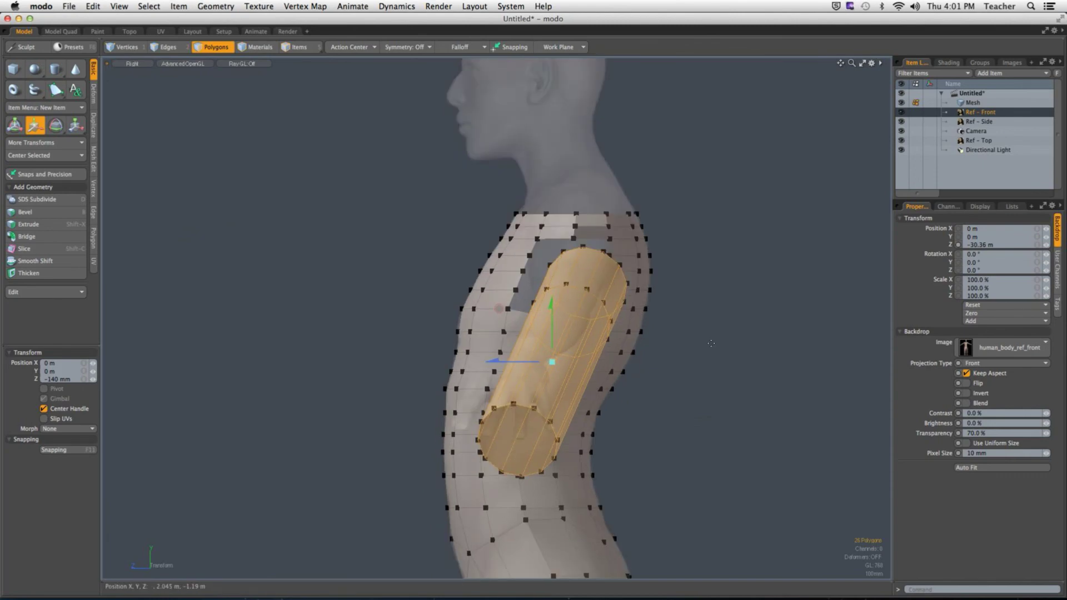
key("ctrl+space")
left_click(748, 248)
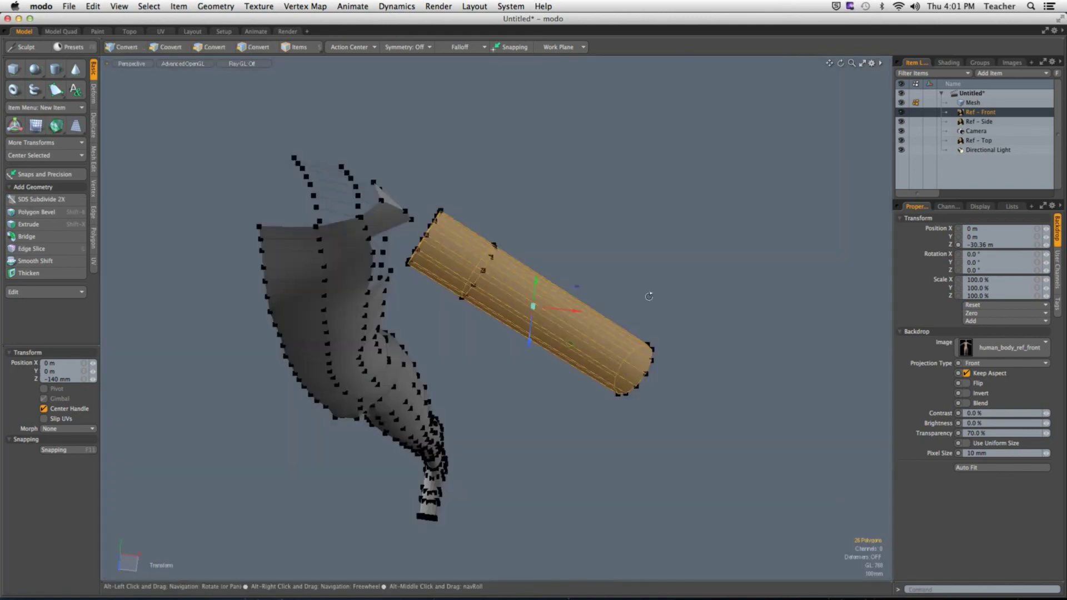
left_click_drag(609, 274, 584, 267, "alt")
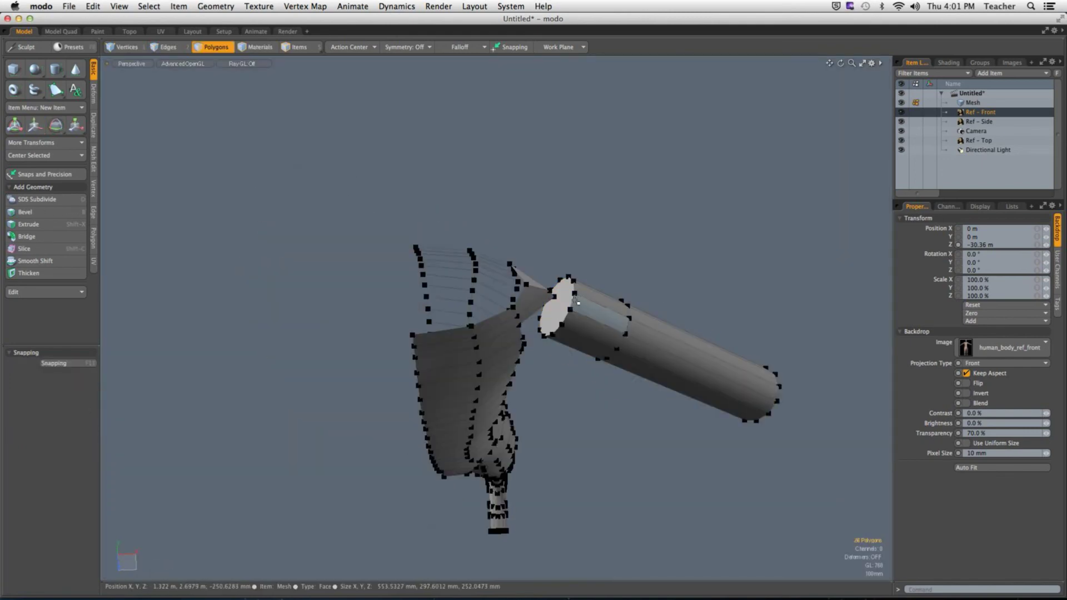
left_click(556, 317)
key("Delete")
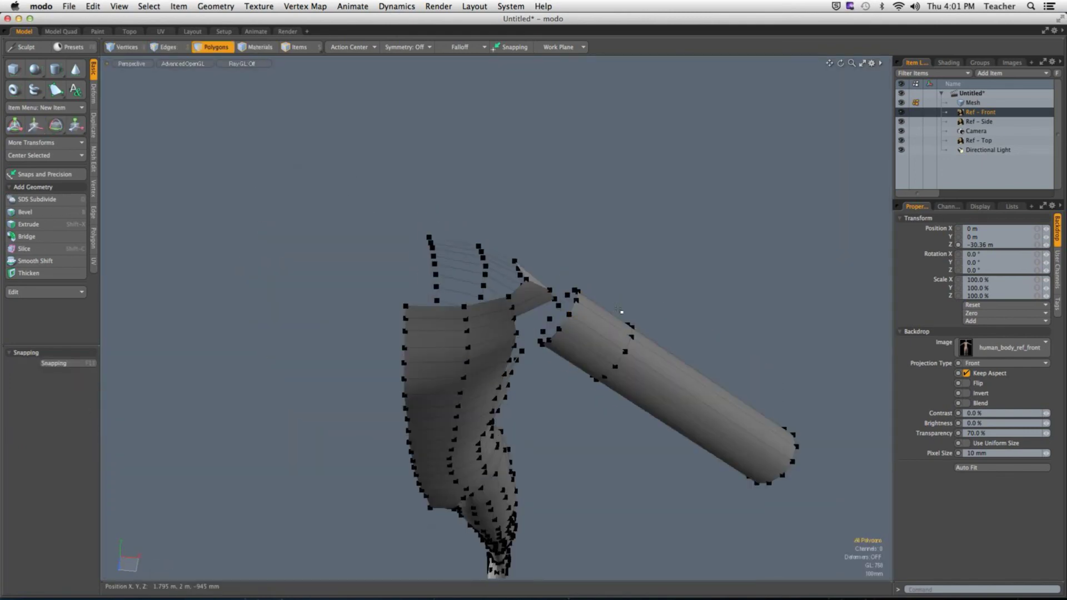
Bridge the shoulder opening's edge loop to the open end of the arm cylinder with 1 segment.
left_click_drag(618, 307, 556, 262, "alt")
key("2")
double_click(505, 308)
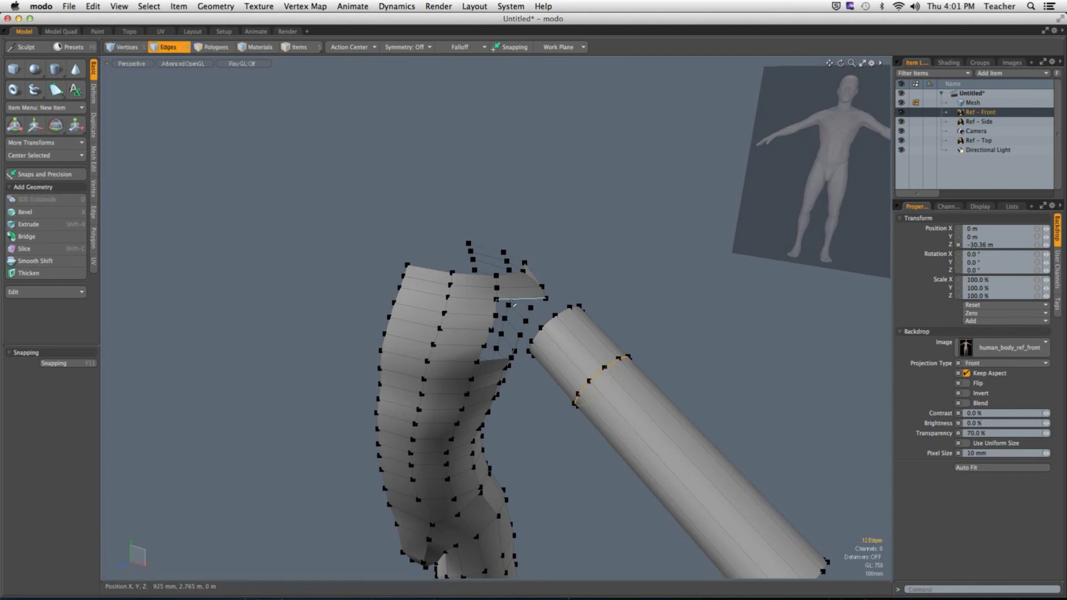
left_click_drag(505, 307, 572, 356, "alt")
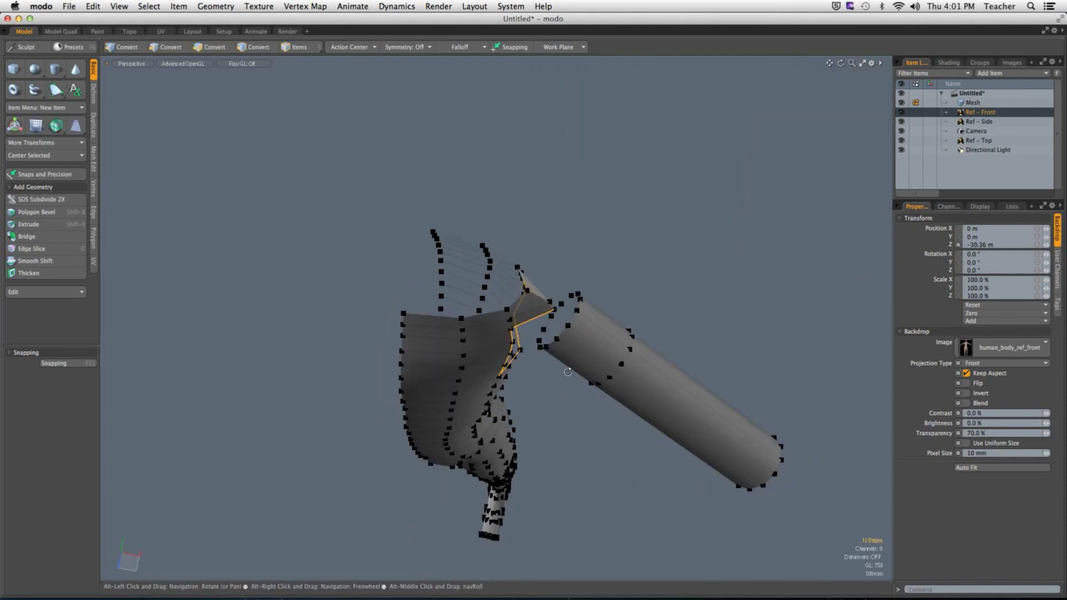
double_click(565, 333, "shift")
left_click(79, 239)
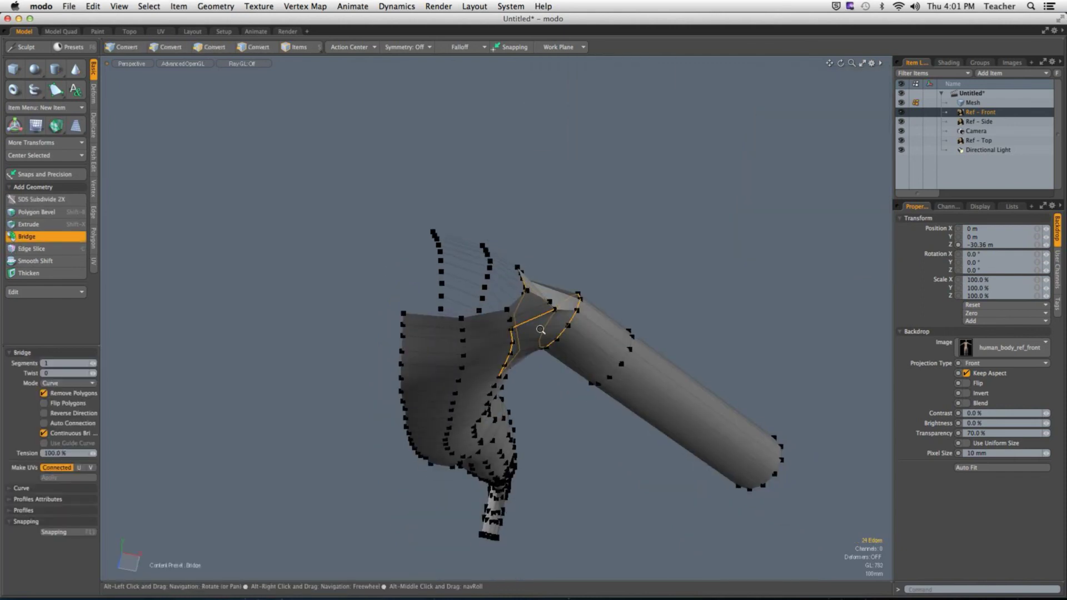
left_click_drag(500, 334, 583, 353, "alt")
key("ctrl+space")
left_click(675, 424)
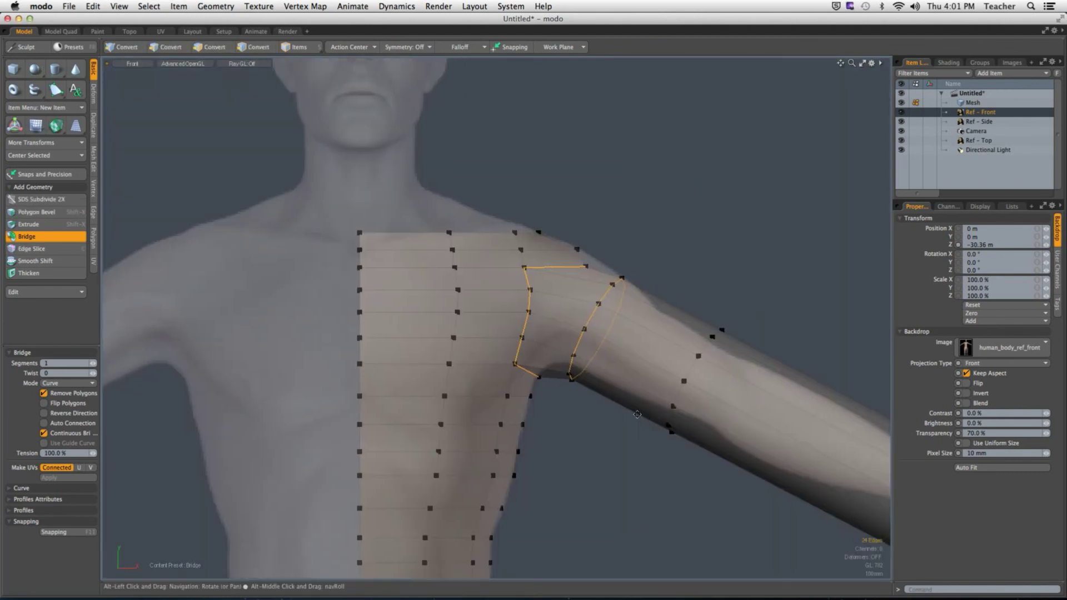
key("space")
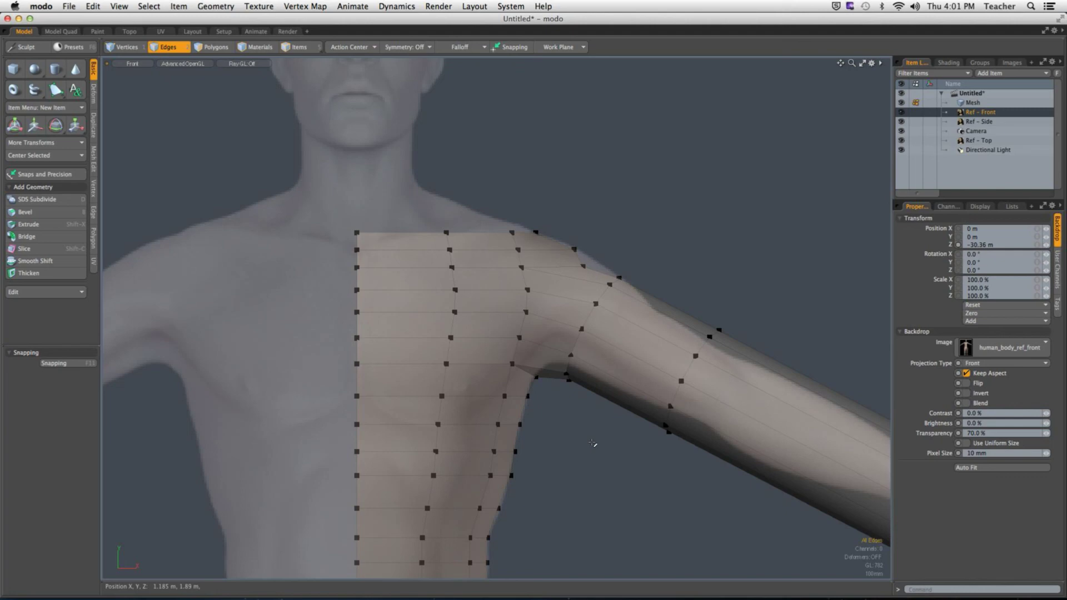
scroll(593, 443, "down", 6)
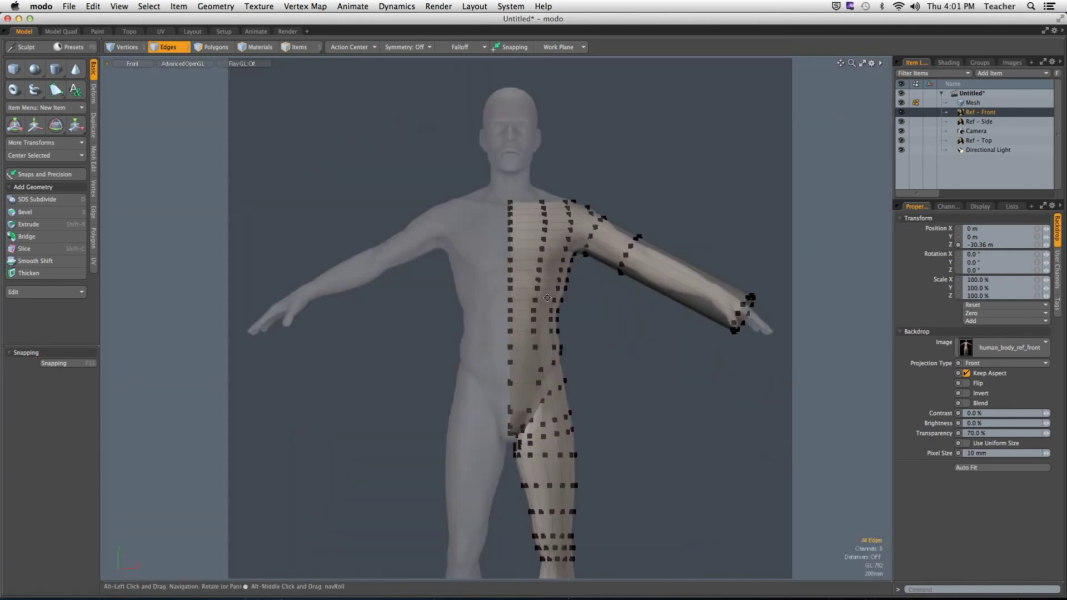
left_click_drag(547, 297, 517, 310, "alt")
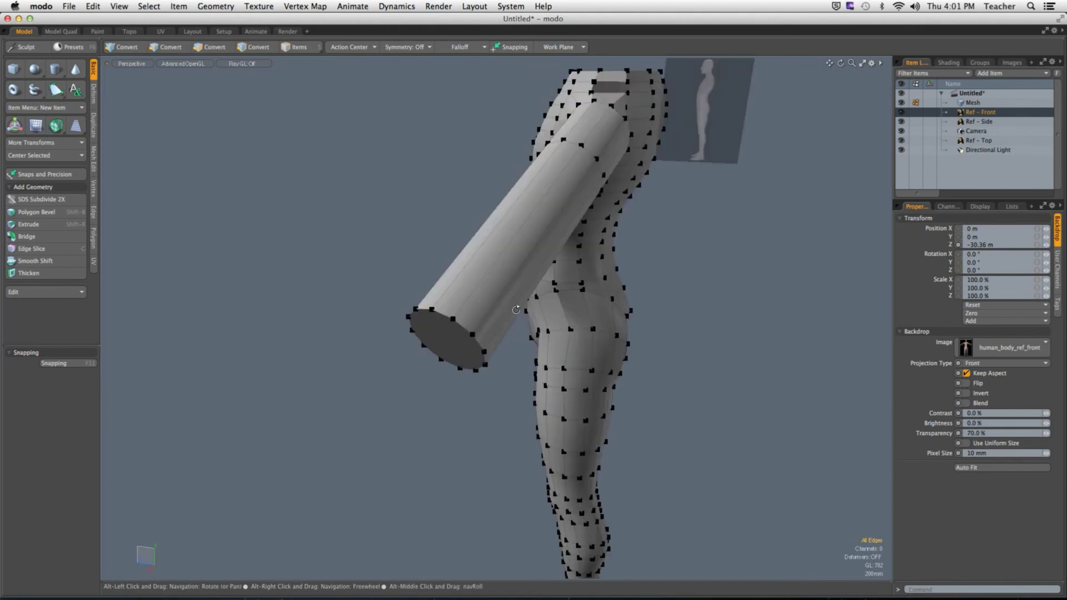
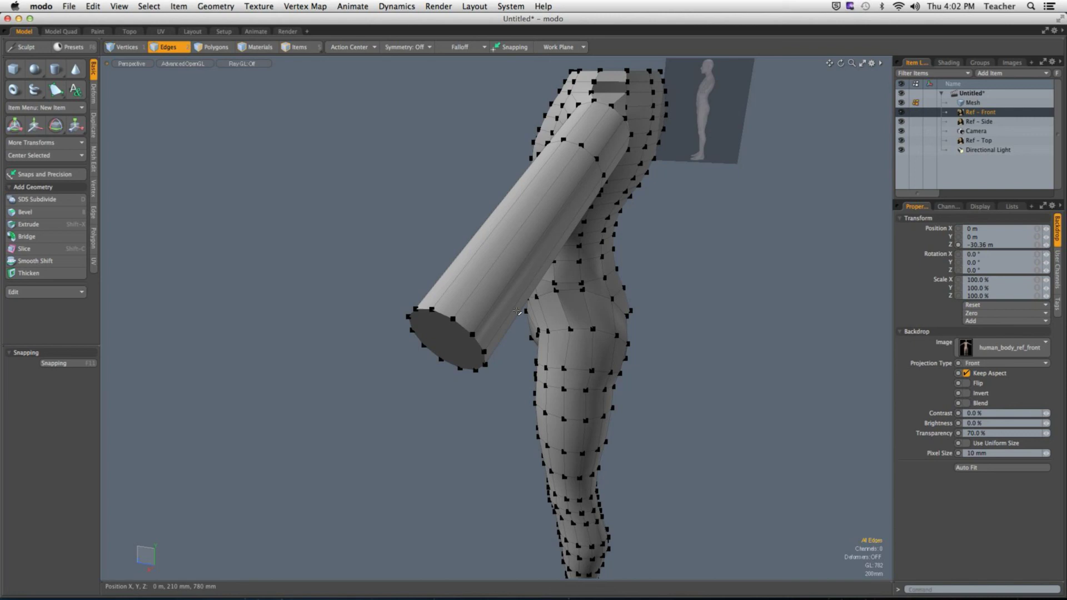
left_click_drag(517, 312, 489, 318, "alt")
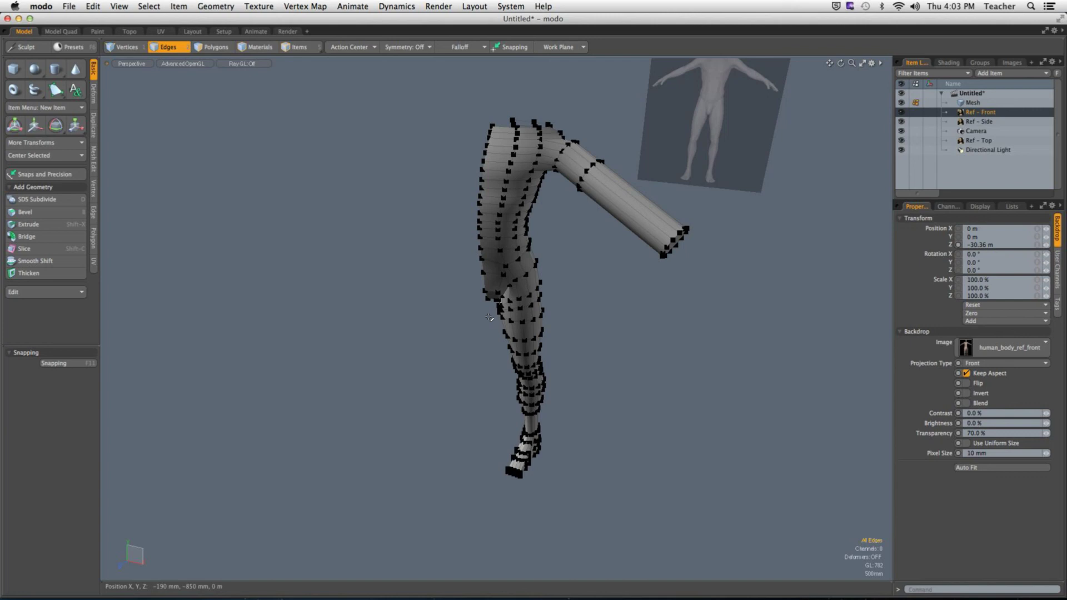
Select all vertices along the torso's center line in the front view and set their X position to 0 m.
key("1")
key("ctrl+space")
left_click(504, 327)
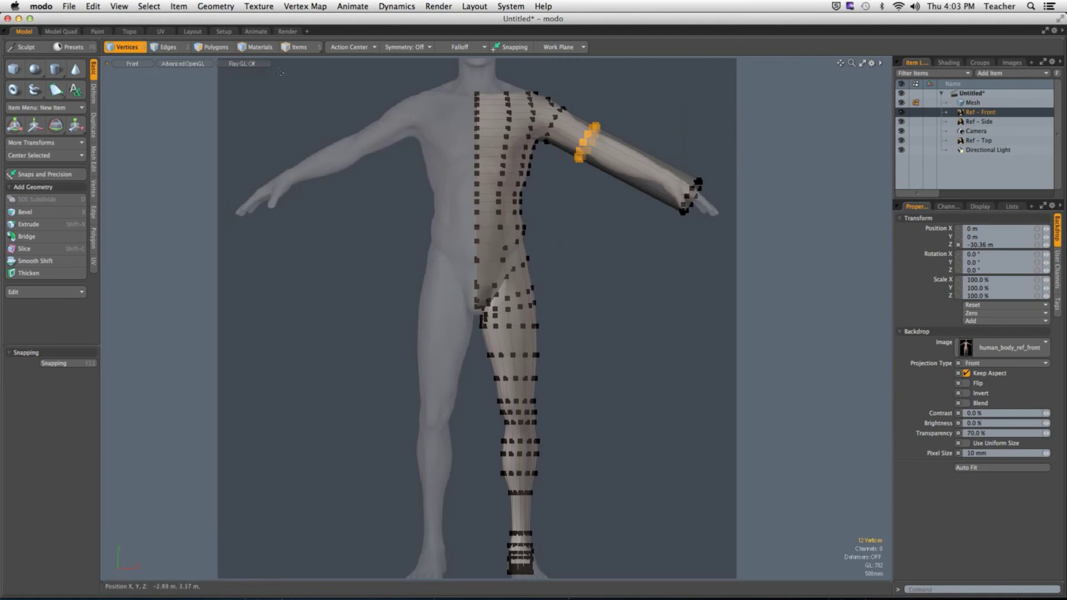
left_click_drag(290, 71, 437, 354)
key("ctrl+space")
left_click(524, 255)
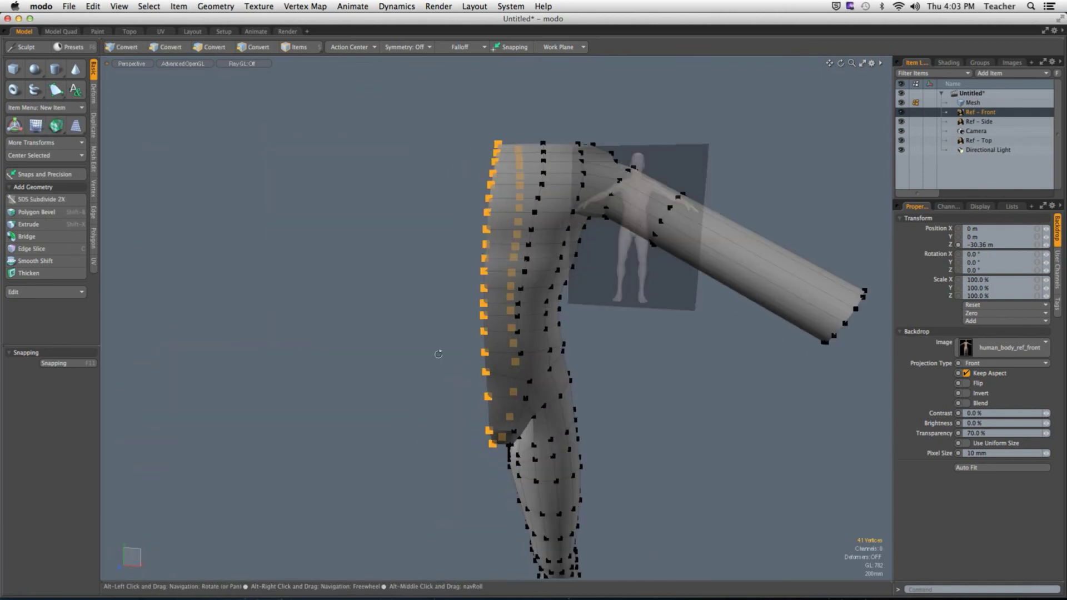
left_click(92, 190)
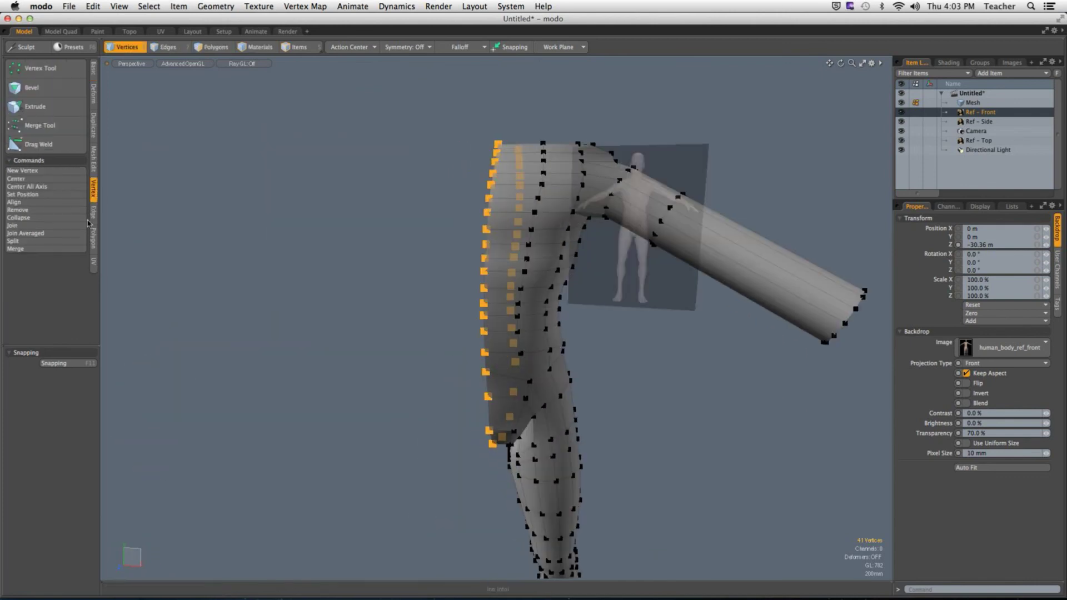
left_click(25, 195)
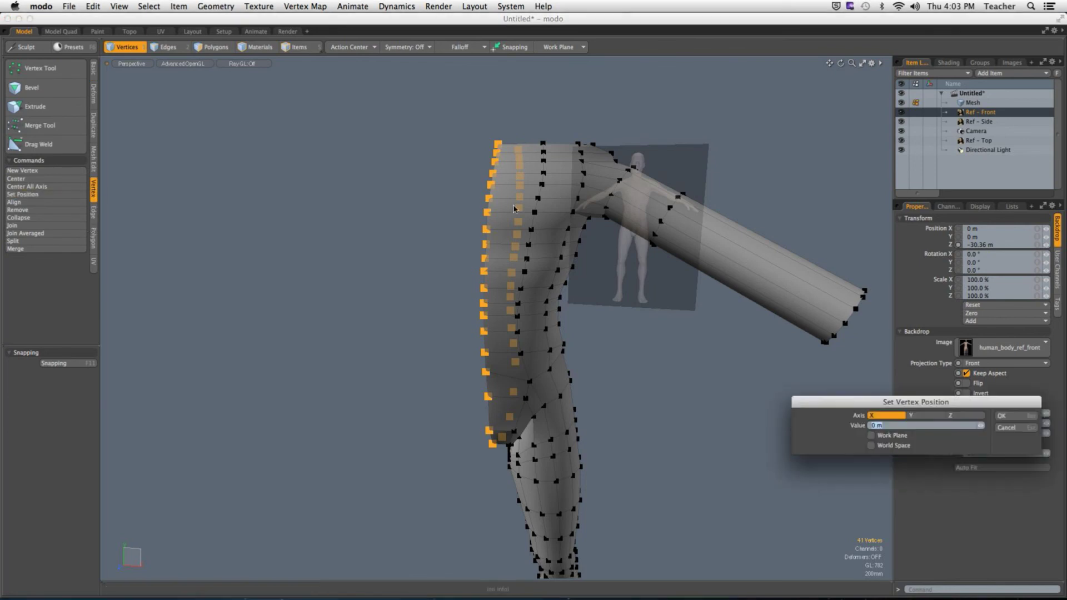
left_click_drag(936, 407, 457, 164)
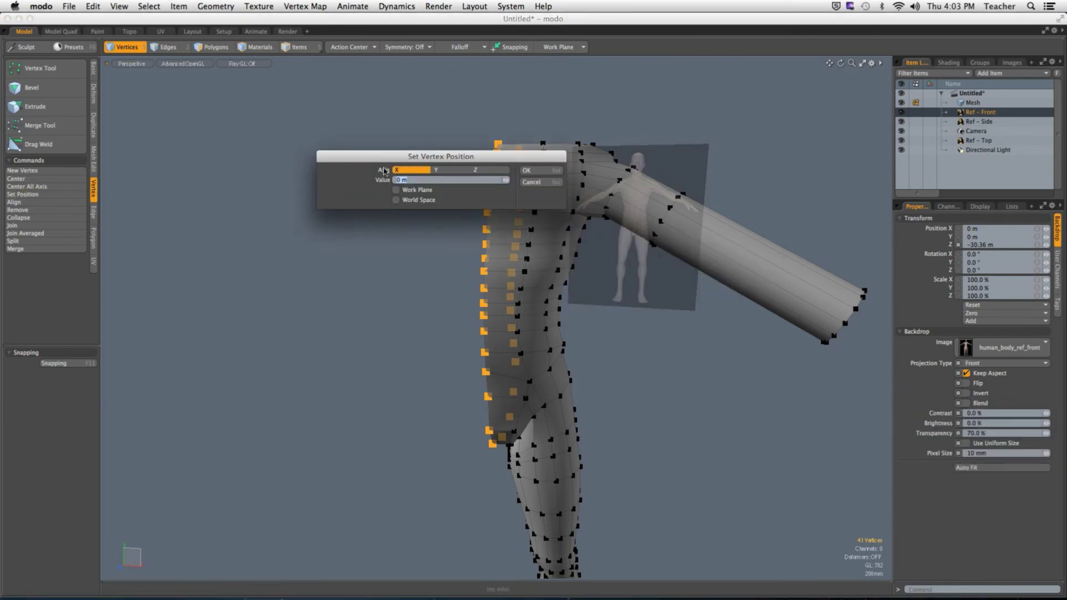
left_click(548, 172)
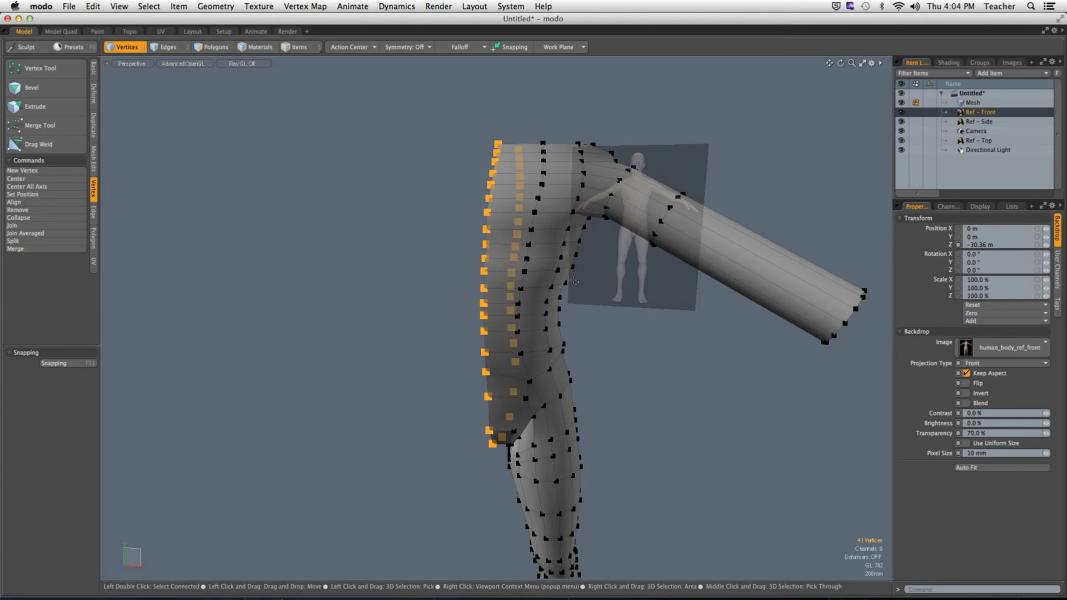
Mirror the half body across the X axis with the action center at the origin, merging vertices.
key("2")
left_click_drag(574, 281, 269, 111, "alt")
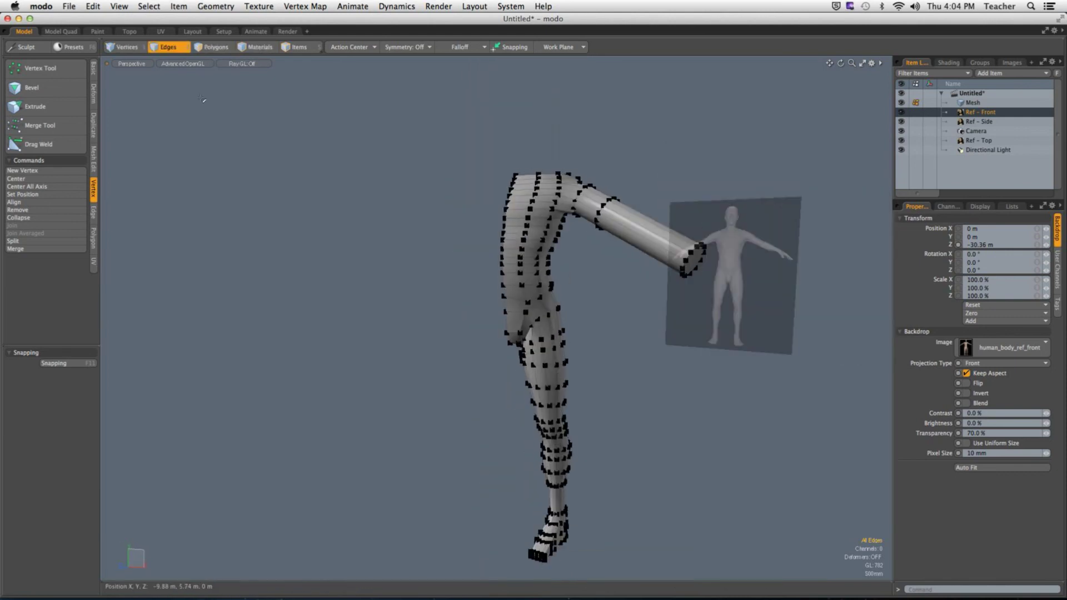
left_click(93, 125)
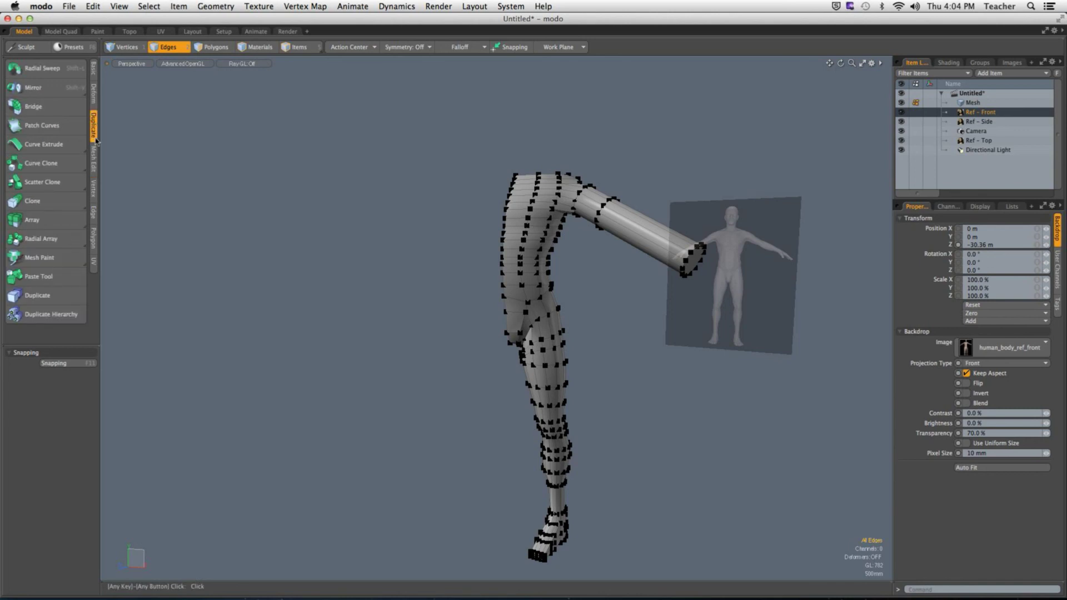
left_click(35, 90)
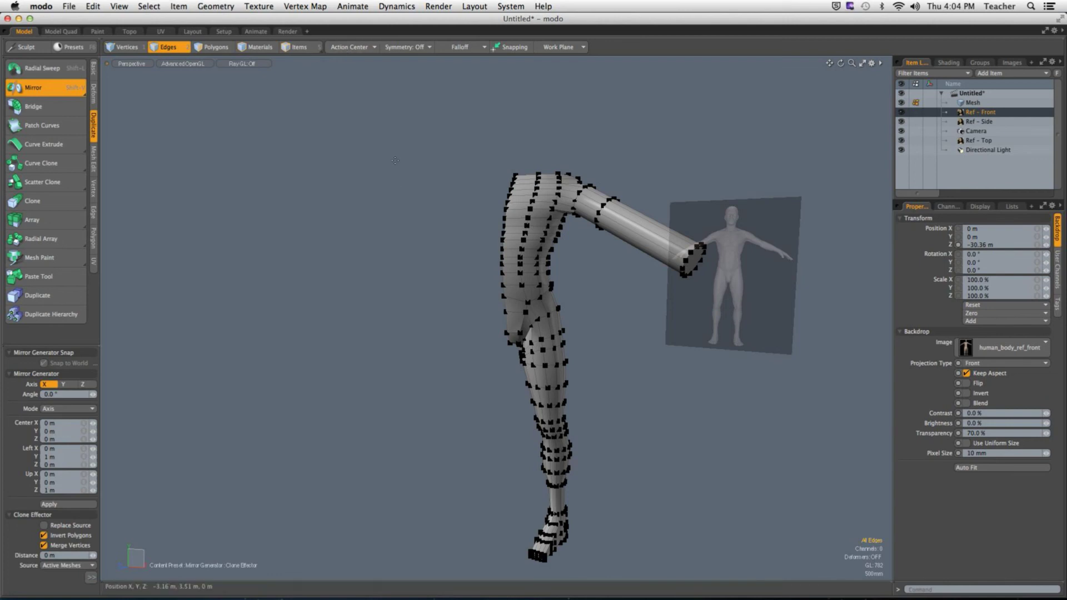
left_click(352, 48)
left_click(350, 99)
left_click_drag(343, 309, 294, 309, "alt")
left_click(378, 305)
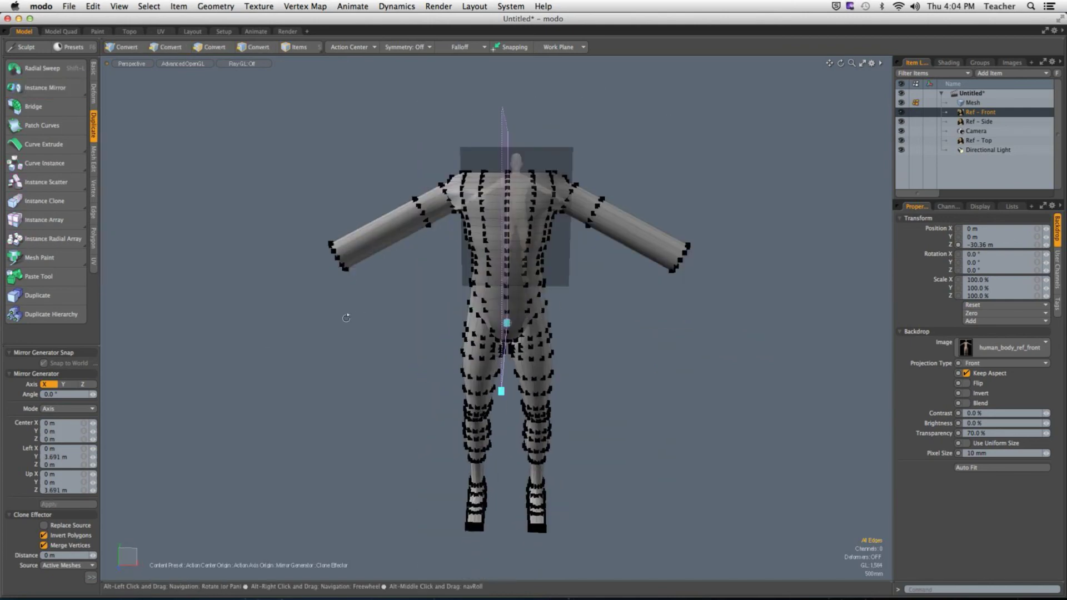
Reveal all of the Mirror tool's options and close the tool, returning to polygon selection.
key("2")
left_click_drag(72, 327, 73, 149)
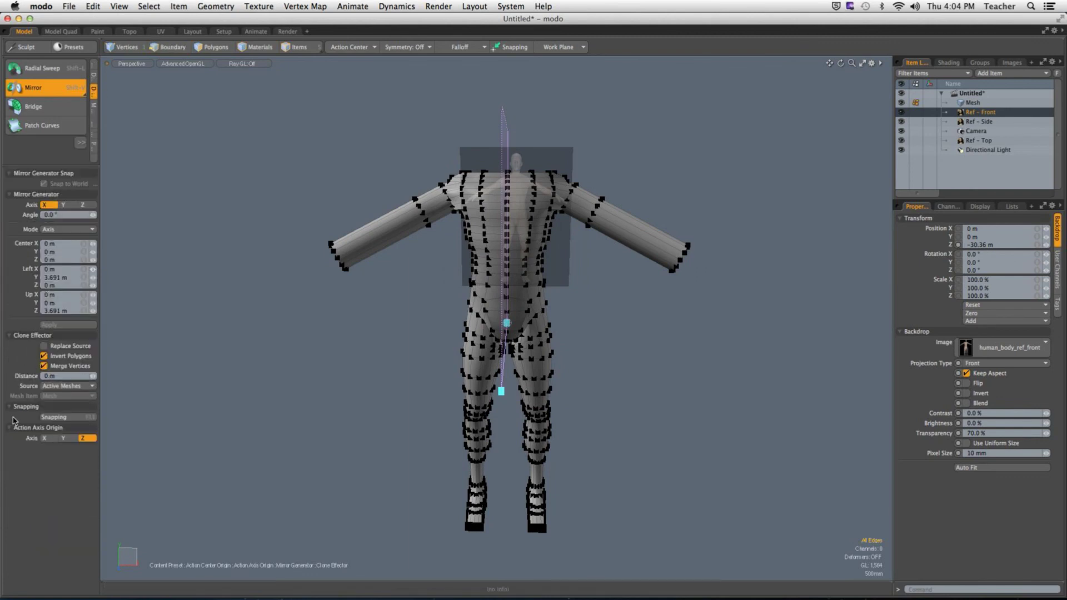
key("2")
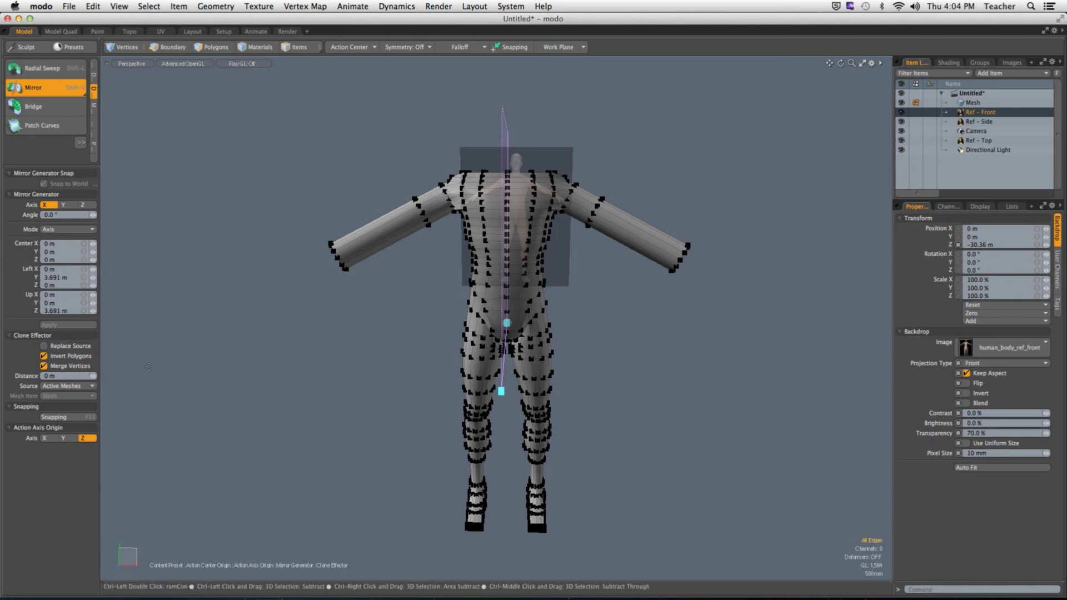
left_click(167, 47)
key("space")
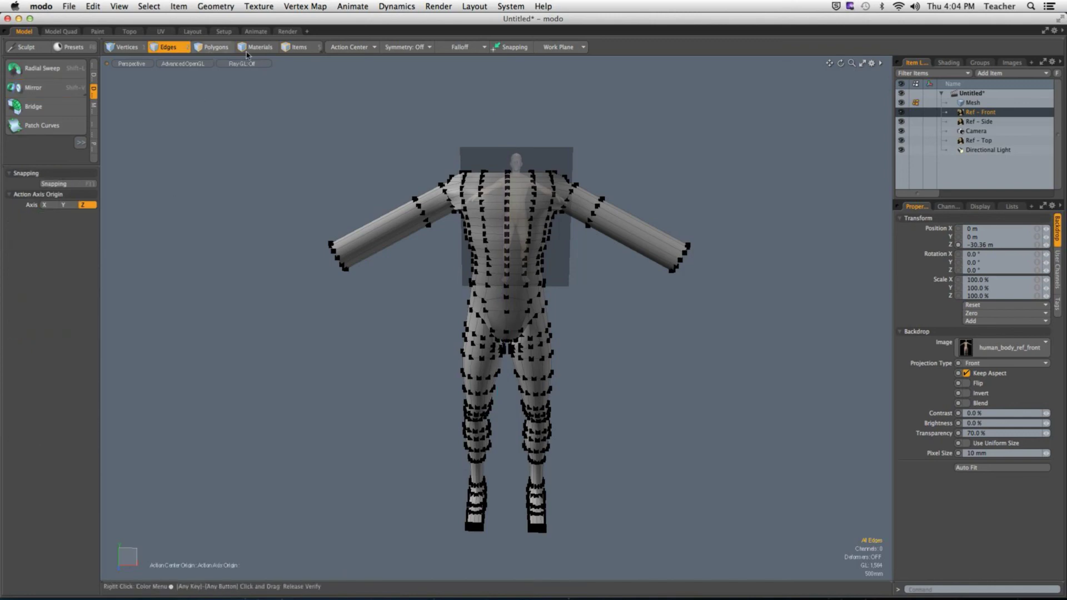
left_click(212, 46)
left_click_drag(422, 289, 513, 299, "alt")
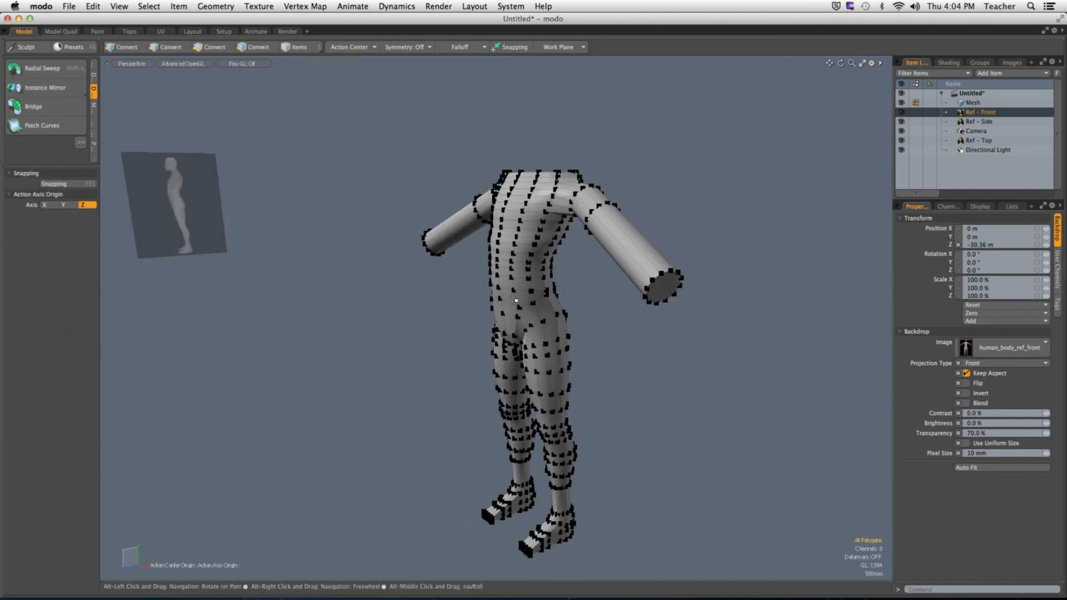
Turn on subdivision smoothing for the whole mirrored body and examine it from the side and front.
double_click(514, 299)
left_click_drag(352, 298, 634, 289, "alt")
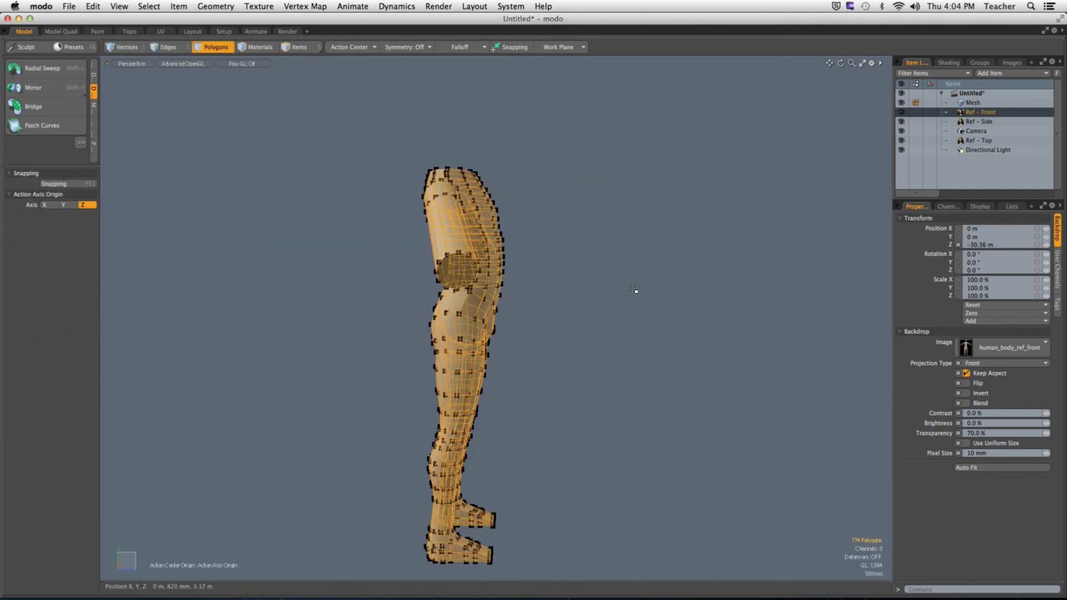
left_click(607, 348)
left_click_drag(611, 303, 482, 296, "alt")
scroll(503, 304, "up", 5)
scroll(517, 316, "down", 3)
scroll(518, 315, "down", 3)
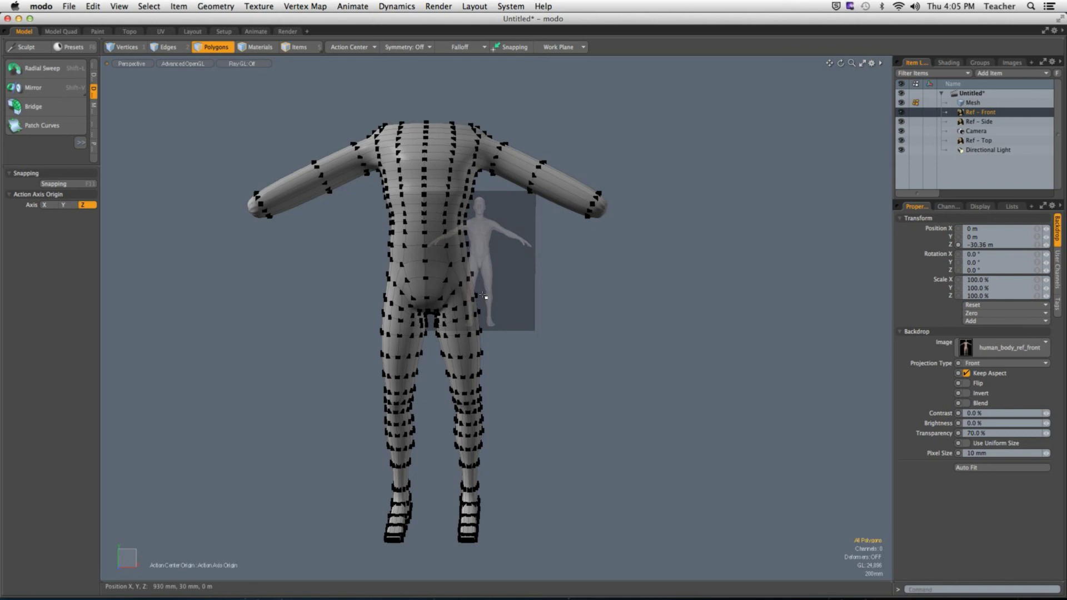
left_click_drag(482, 296, 223, 95, "ctrl+alt")
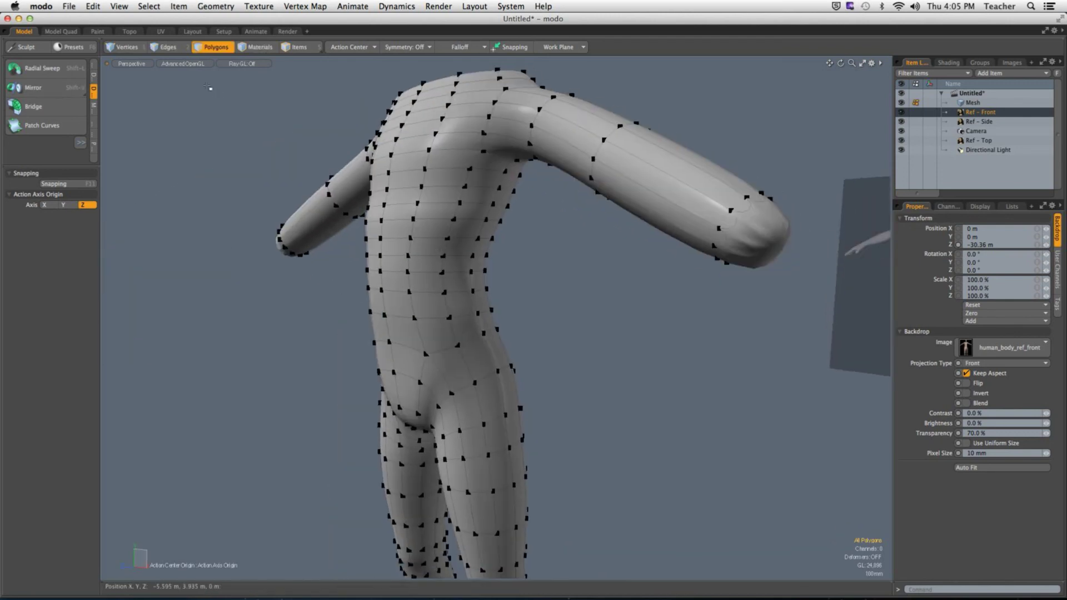
Set the viewport shading to Reflection and examine the torso's surface.
left_click(198, 64)
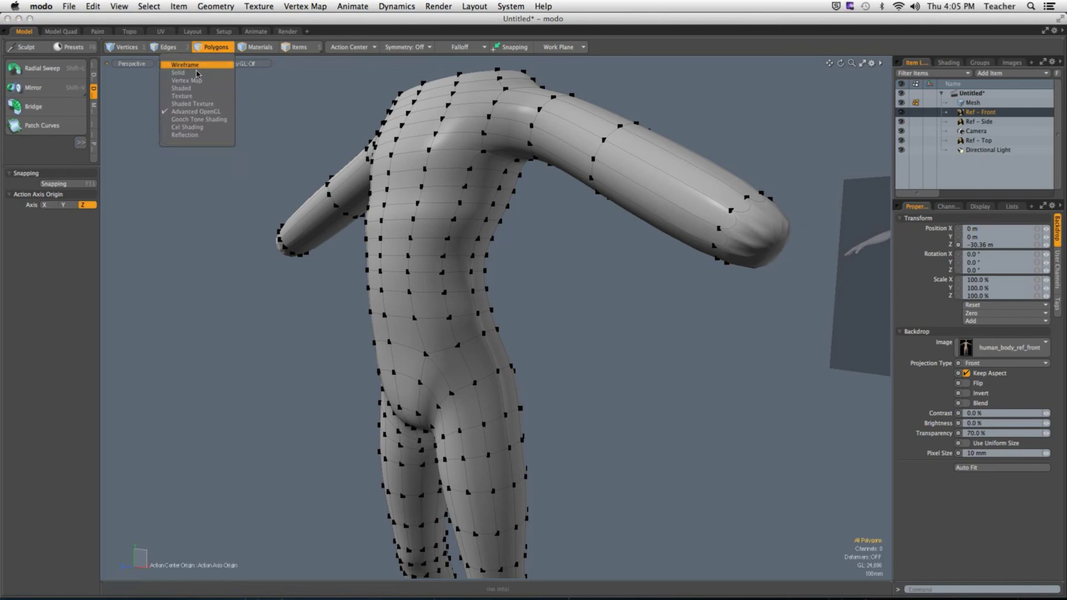
left_click(196, 134)
mouse_move(348, 300)
left_mouse_down("alt")
mouse_move(319, 298)
mouse_move(419, 323)
left_mouse_up("alt")
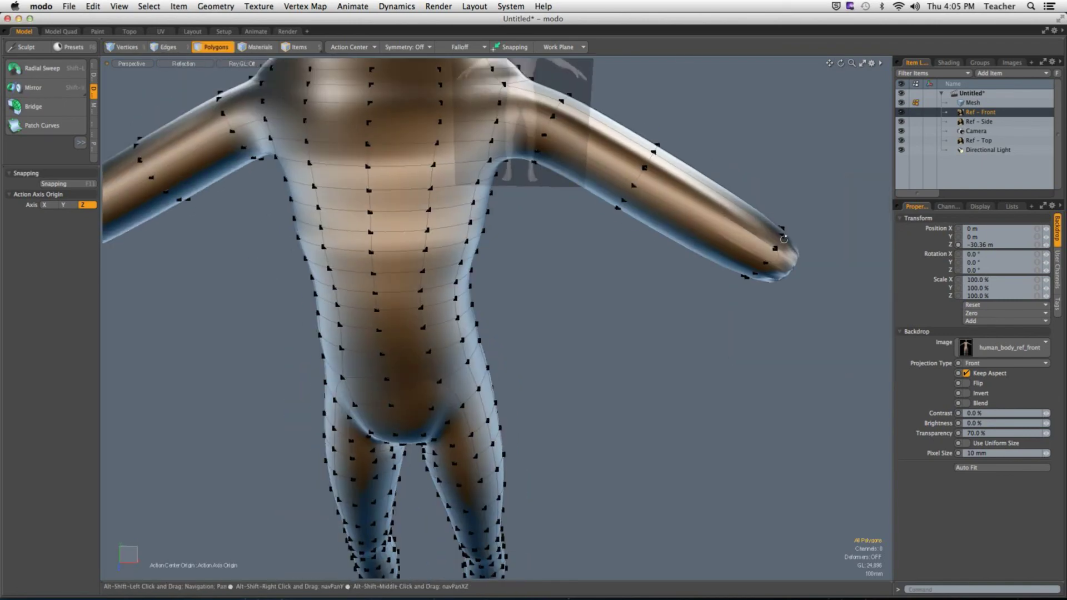
Hide the side and front reference backdrops and inspect the whole body from several angles.
left_click(901, 121)
left_click(901, 112)
key("a")
left_click_drag(647, 226, 568, 287, "alt+shift")
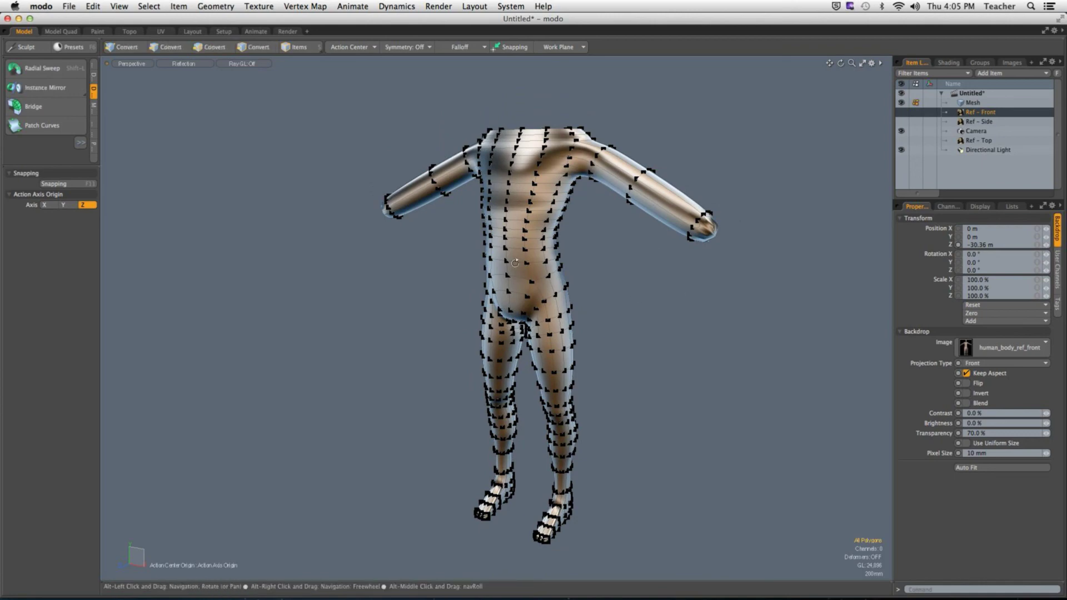
left_click_drag(661, 285, 600, 312, "alt")
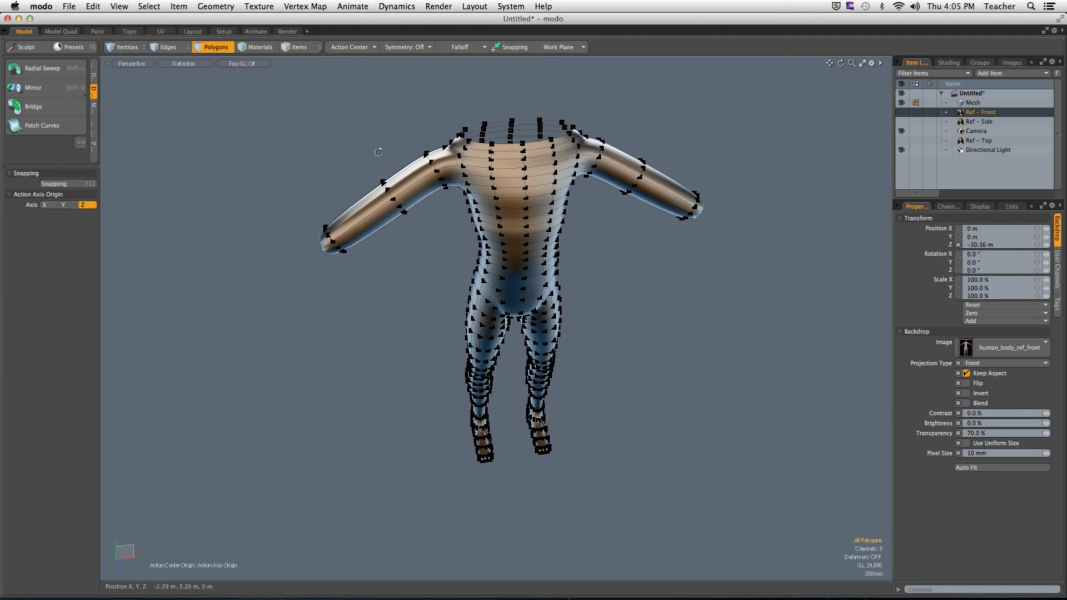
left_click_drag(456, 205, 551, 412, "alt+shift")
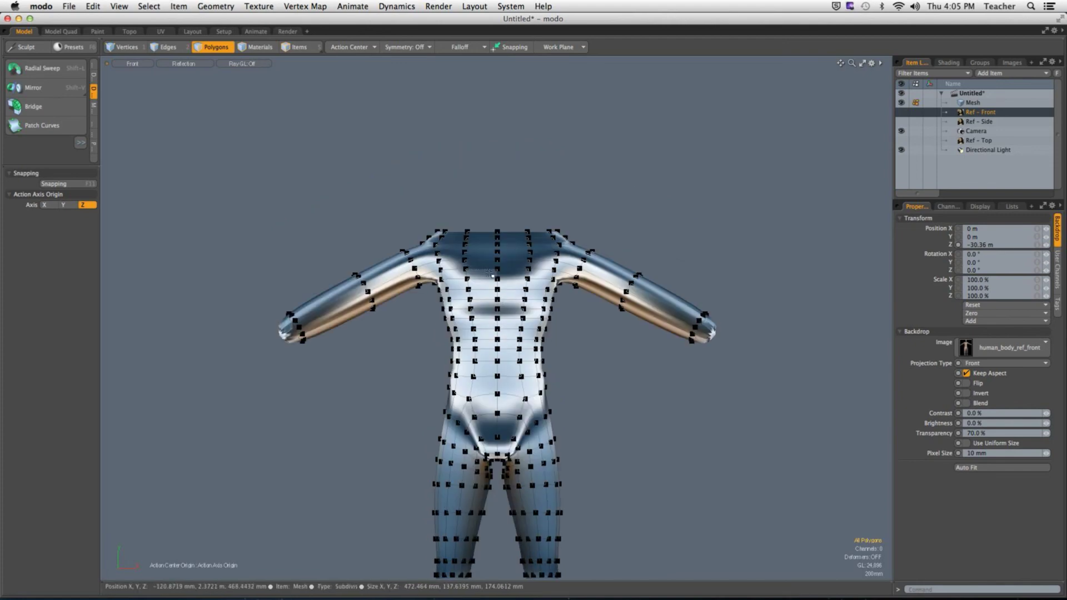
Turn off subdivision smoothing and cap the edge loop around the neck opening with a single polygon.
key("2")
double_click(479, 232)
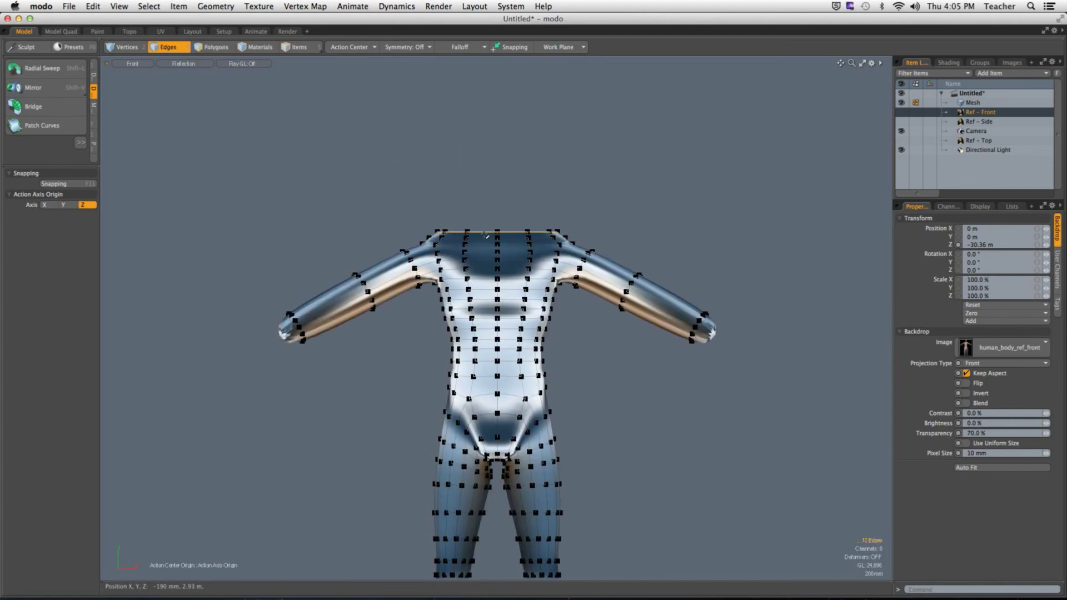
left_click_drag(479, 257, 542, 284, "ctrl+alt")
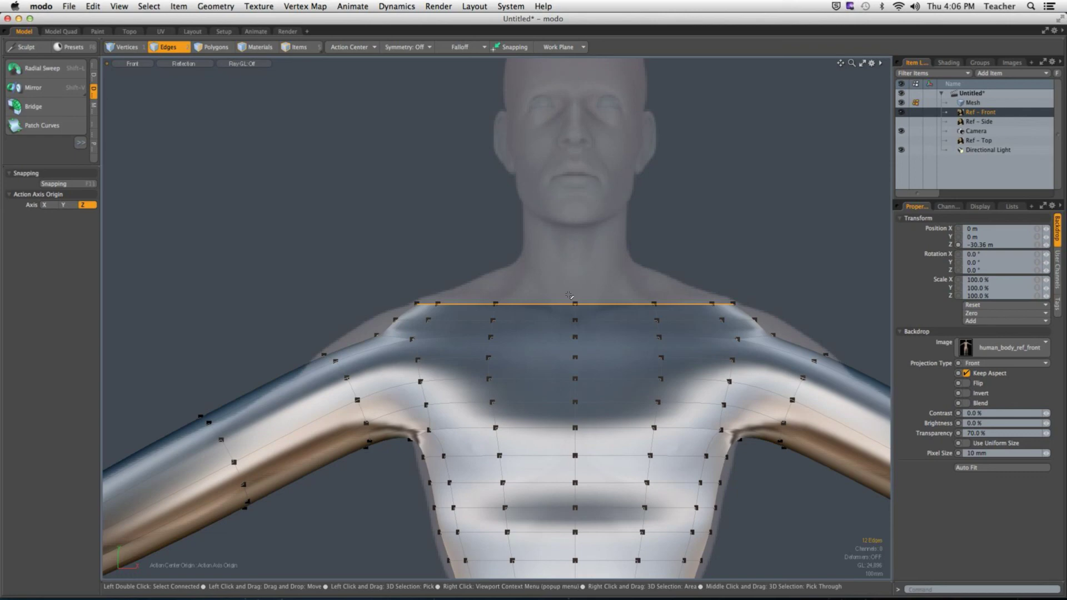
key("ctrl+space")
left_click(632, 270)
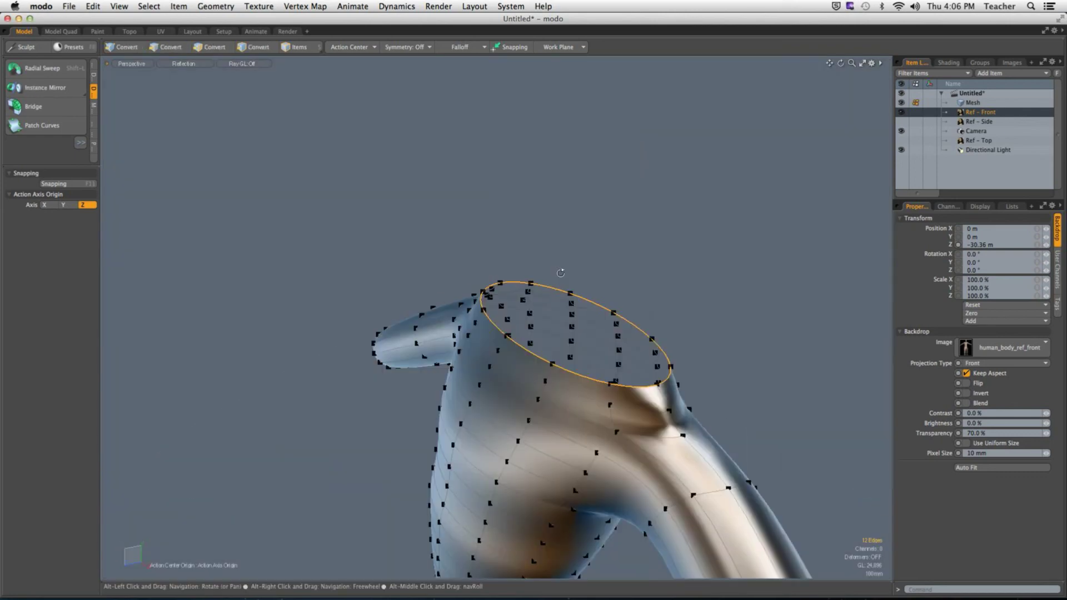
left_click_drag(561, 273, 511, 310, "alt")
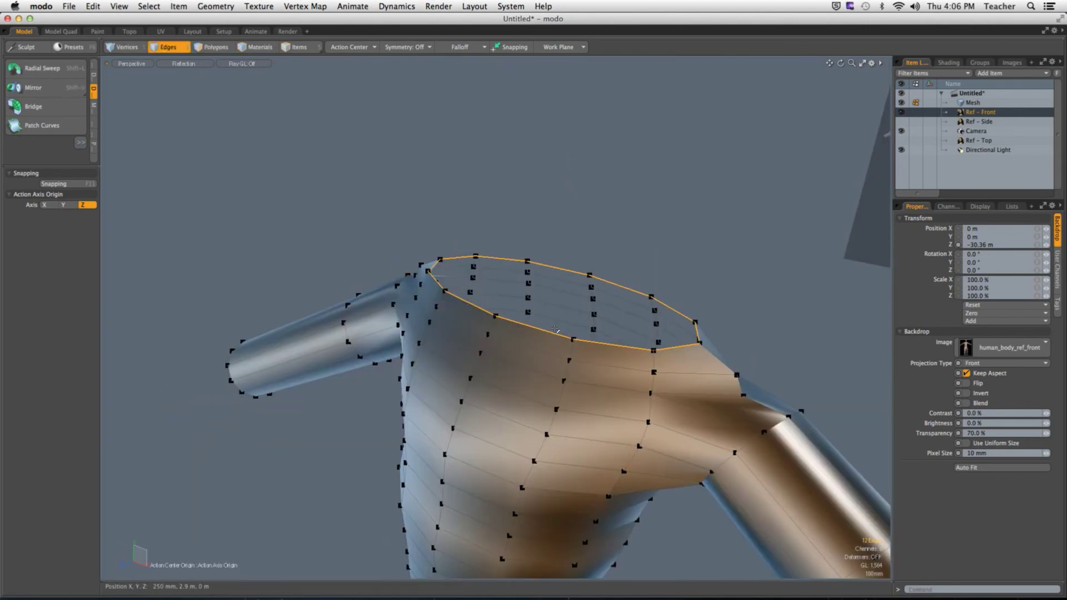
key("p")
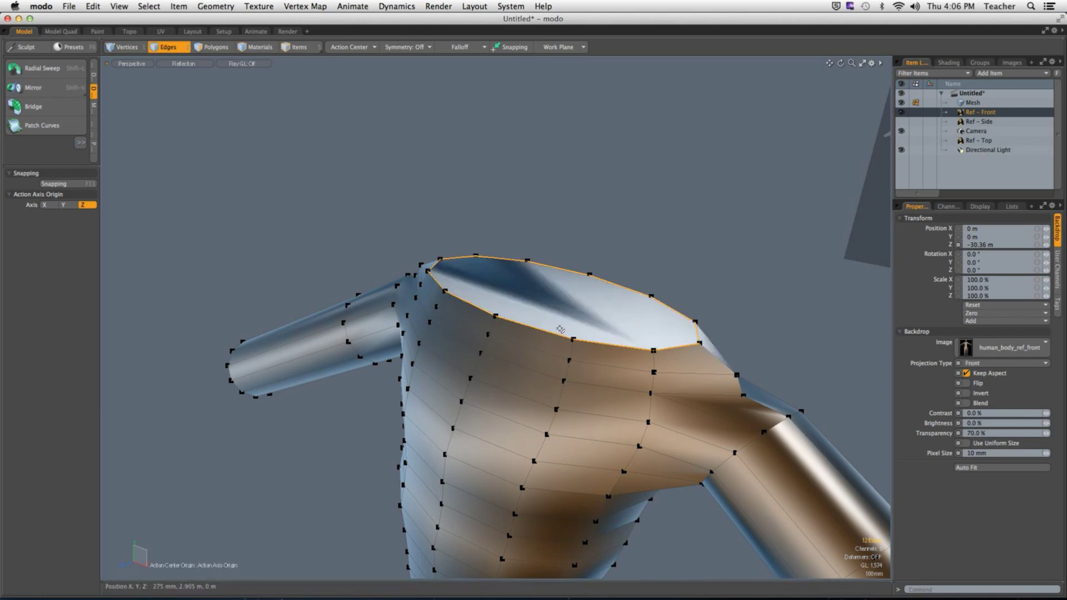
Set the viewport shading to Advanced OpenGL and select the polygon capping the neck opening.
left_click(184, 67)
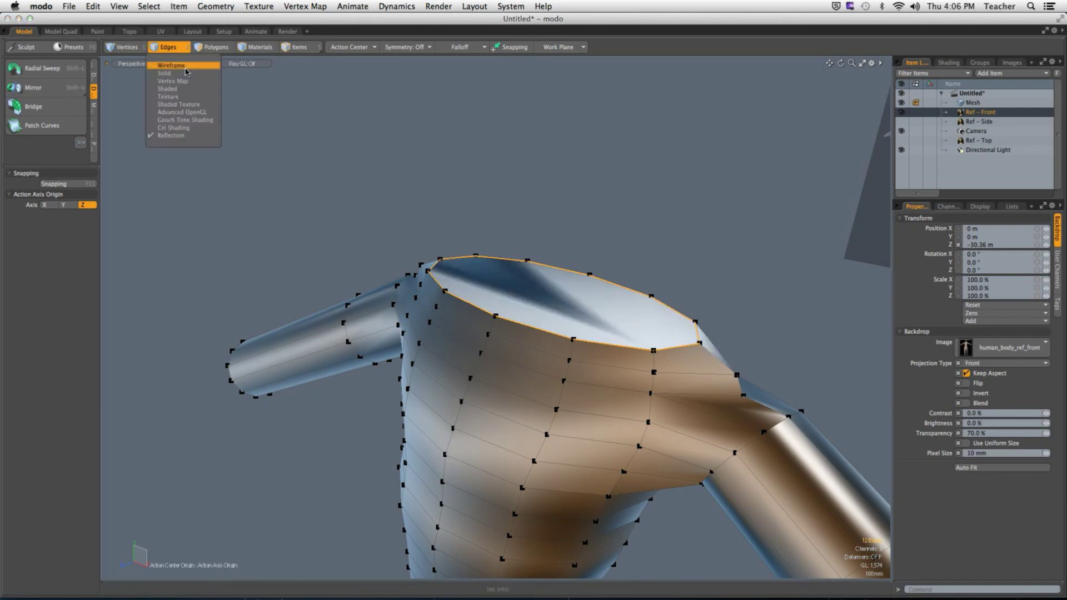
left_click(184, 114)
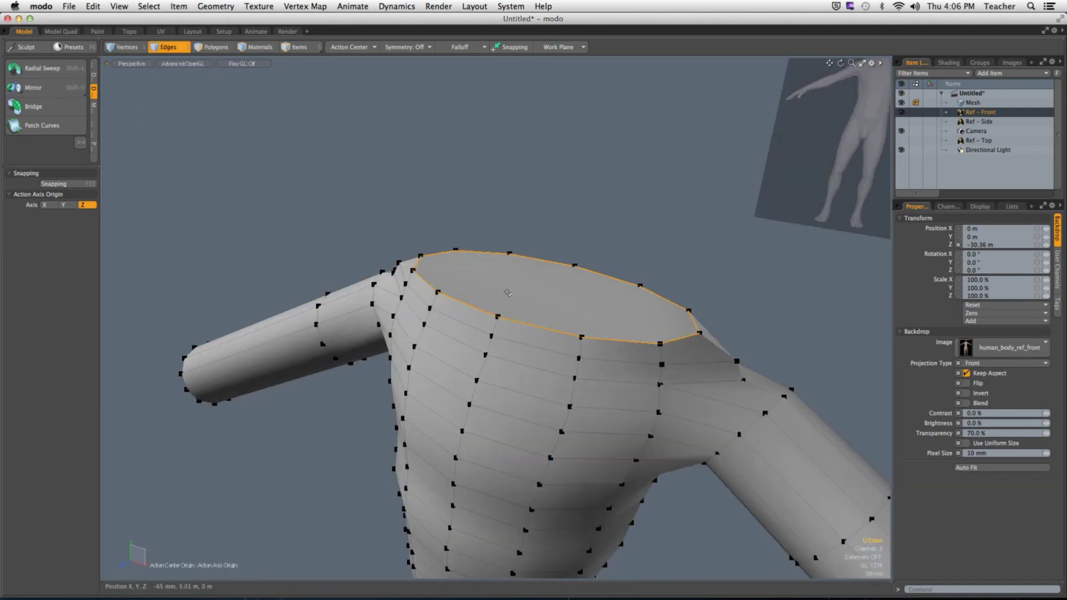
key("1")
key("3")
left_click(540, 305)
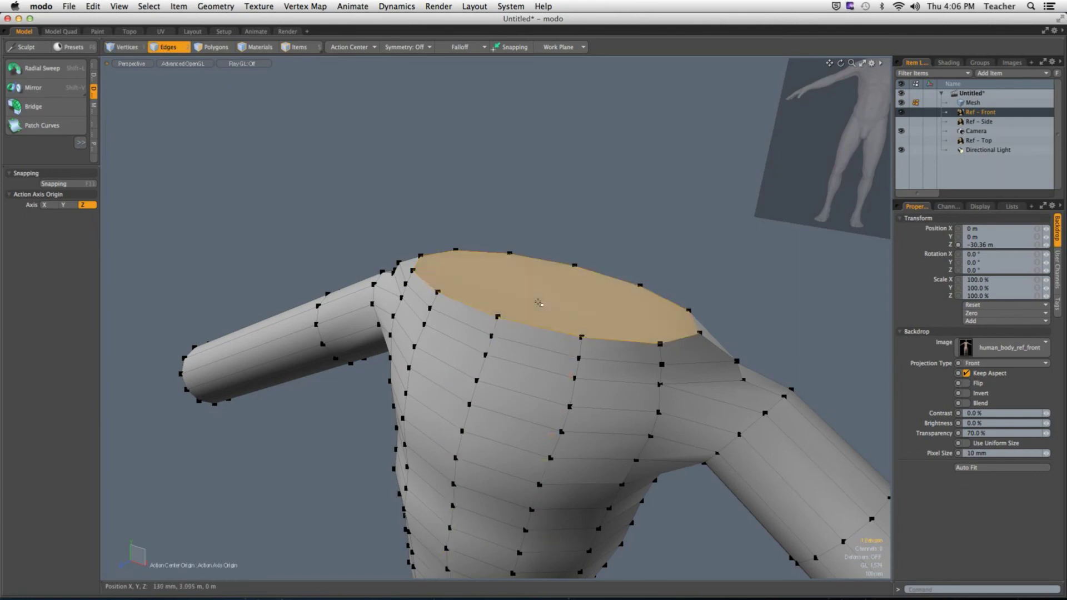
Try to bevel the neck cap polygon against the front reference, and delete the polygon.
left_click_drag(542, 304, 530, 250, "alt")
key("b")
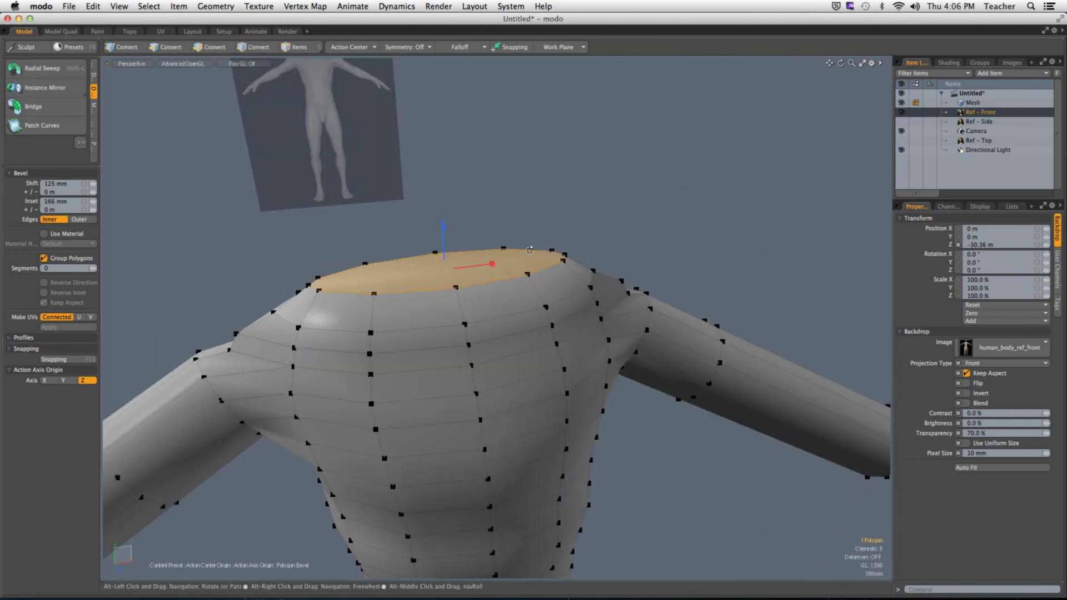
key("ctrl+space")
left_click(623, 325)
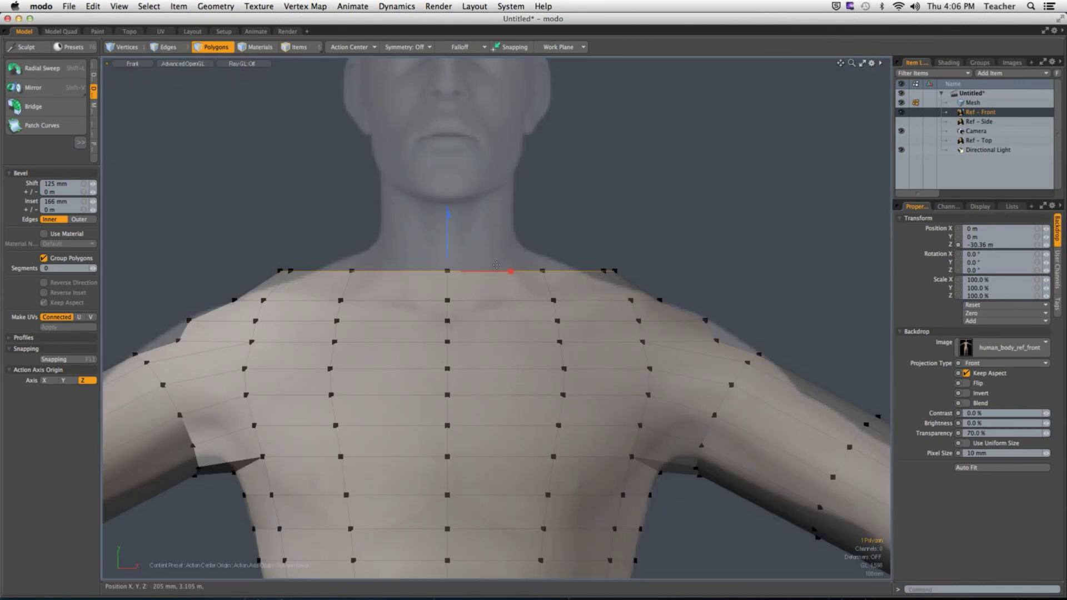
left_click_drag(464, 280, 616, 278, "alt")
left_click_drag(502, 259, 488, 287)
left_click(476, 276)
key("space")
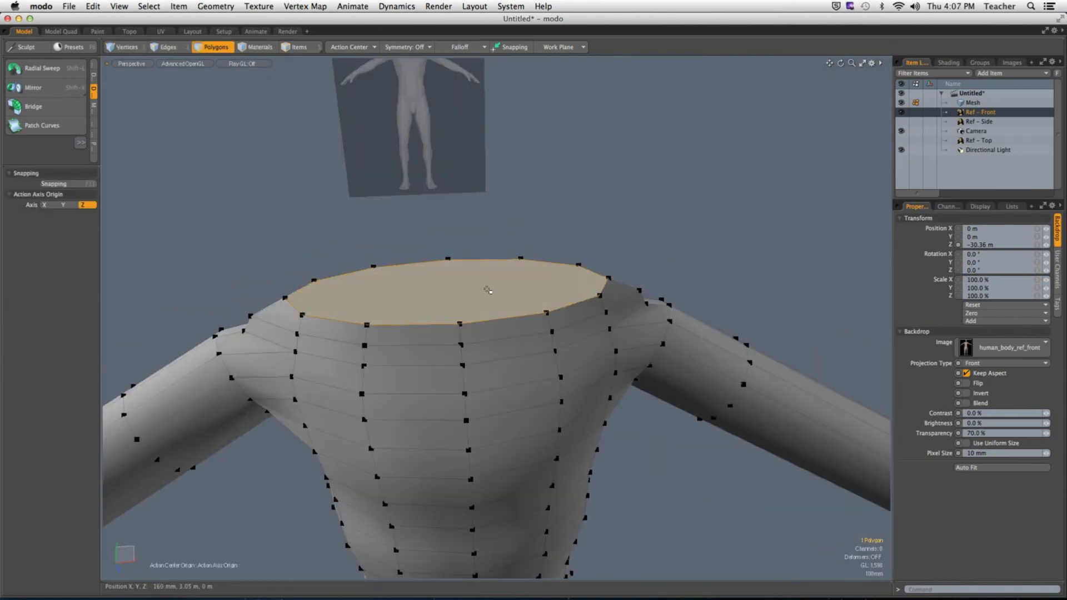
key("Delete")
Select the edge loop around the neck opening and extend it upward 190 mm with Edge Extend.
key("1")
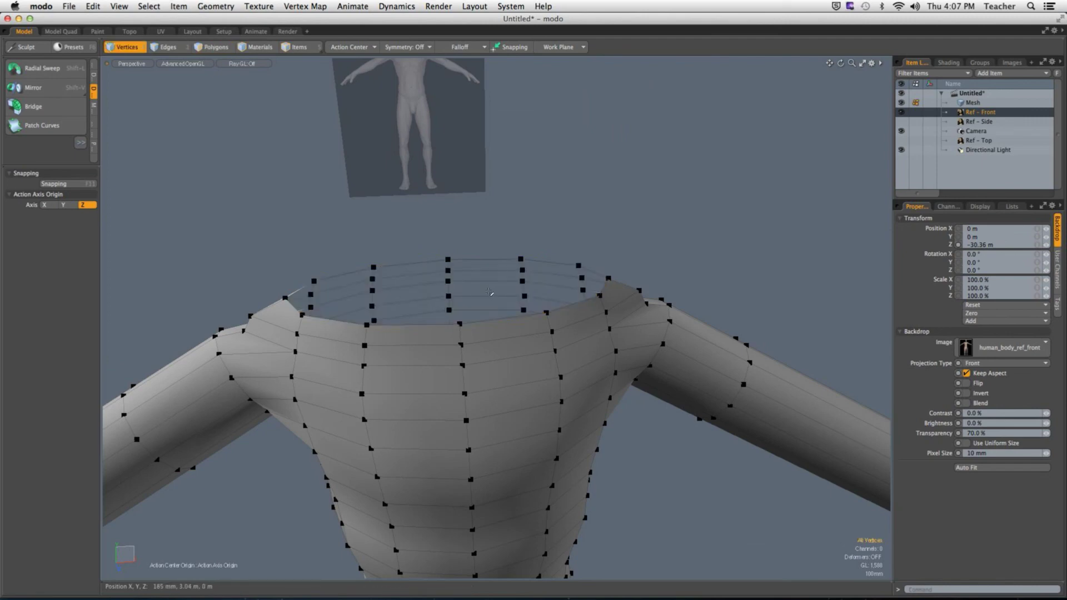
key("3")
key("2")
double_click(488, 321)
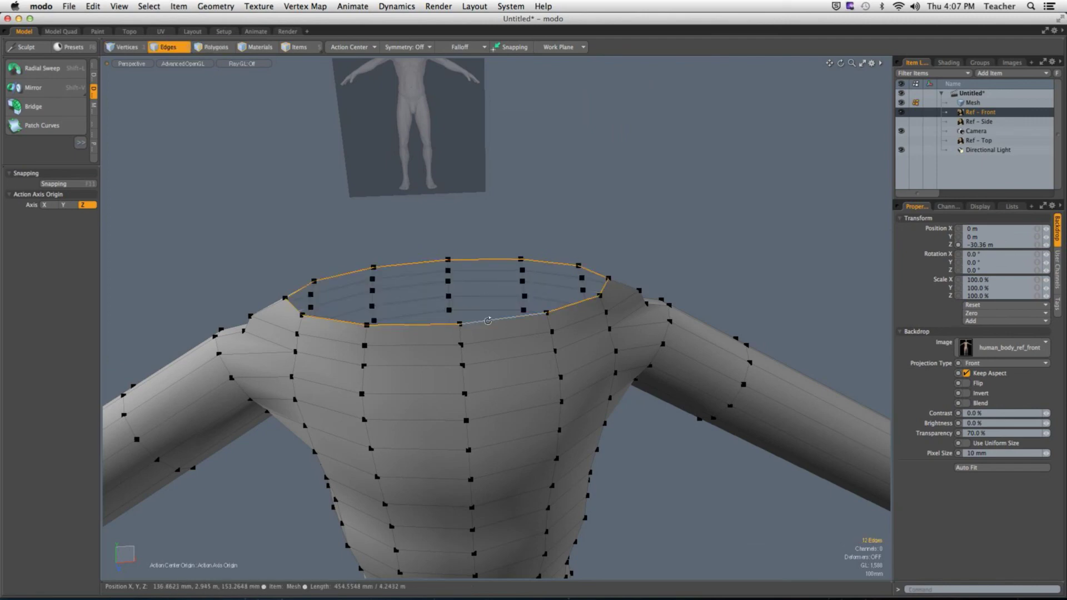
scroll(488, 321, "down", 5)
left_click_drag(488, 321, 473, 316, "alt")
scroll(473, 316, "up", 5)
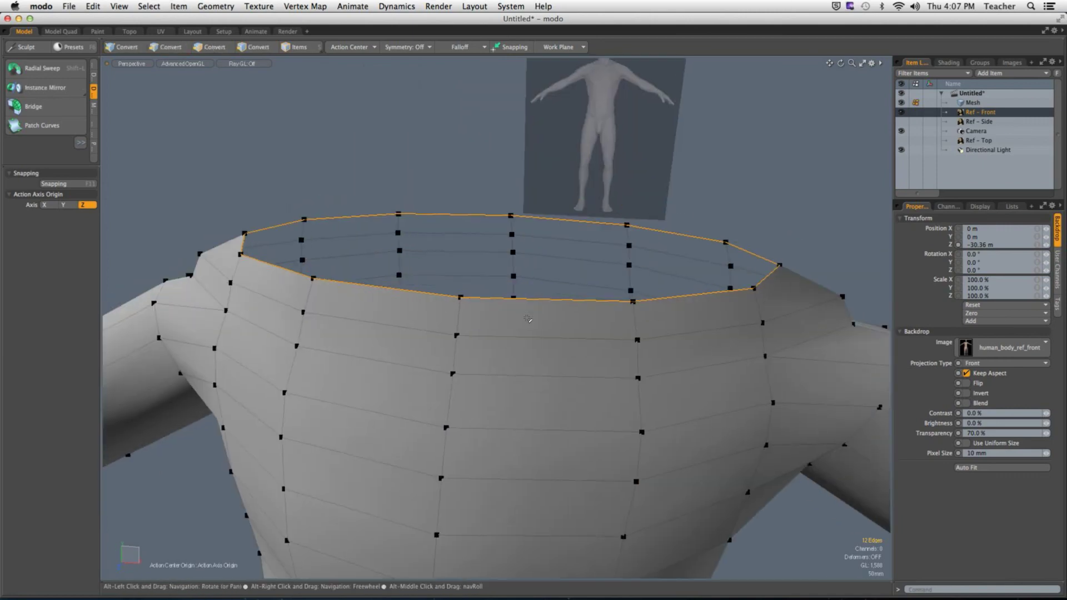
key("shift+x")
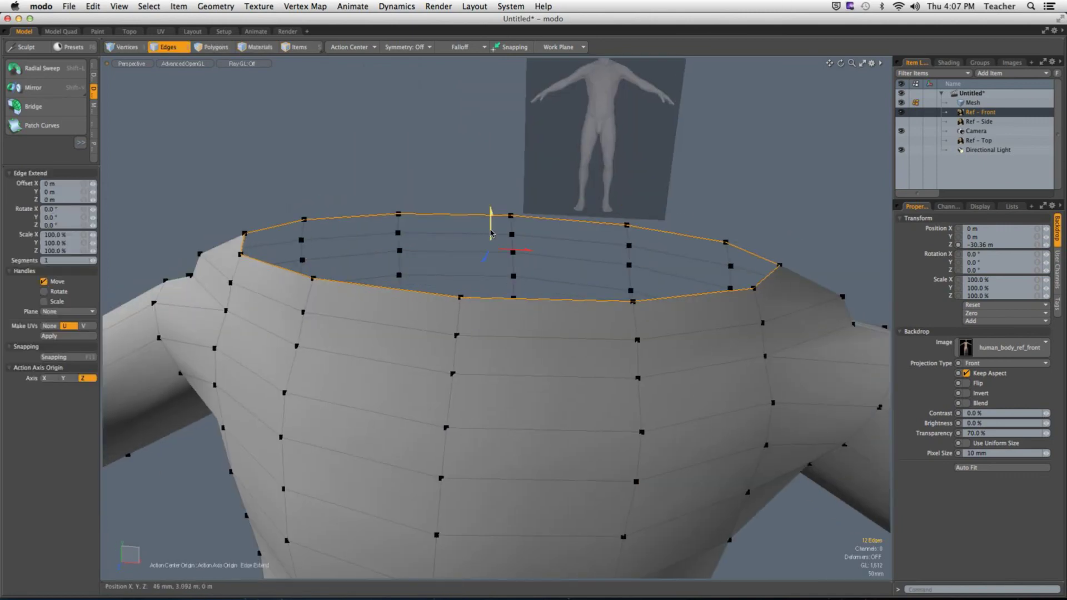
left_click_drag(492, 231, 491, 172)
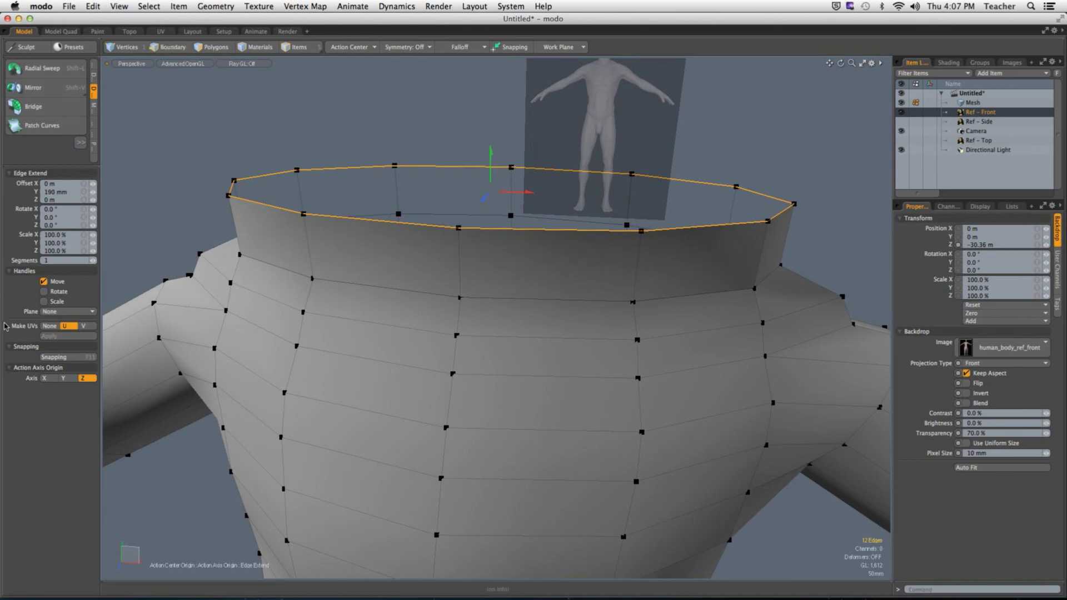
Set the Edge Extend handle plane to Scale and shrink the extended loop to about 33.35% in X and Z.
key("2")
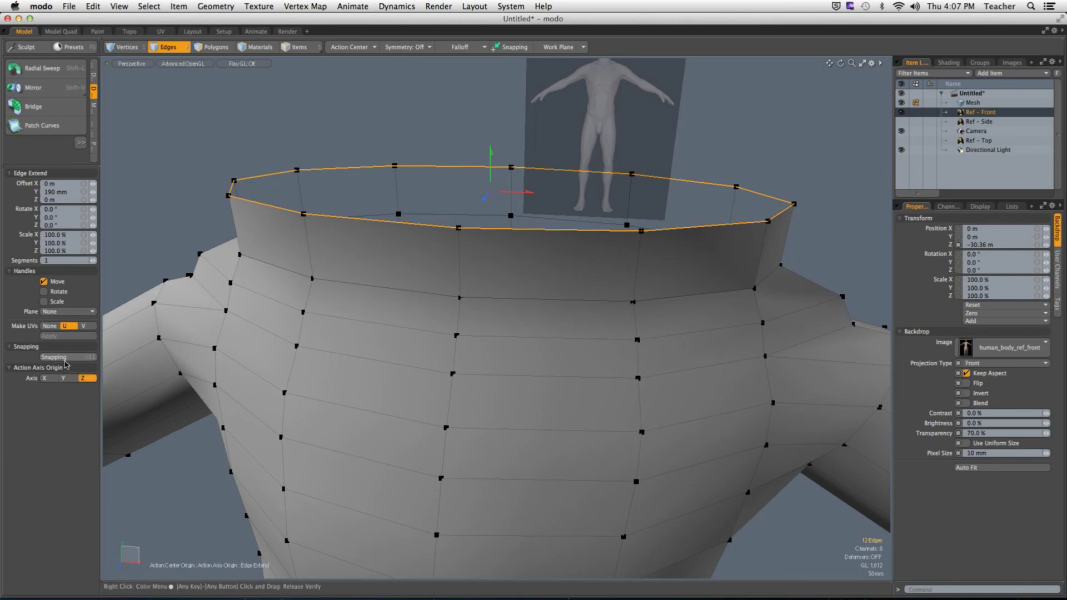
left_click(66, 316)
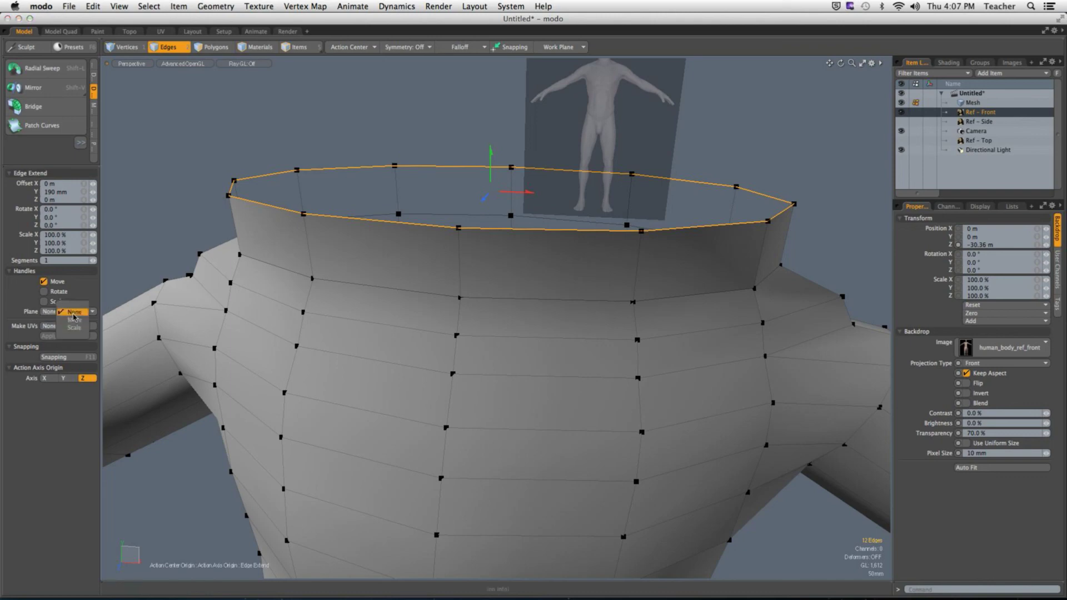
left_click(84, 334)
key("2")
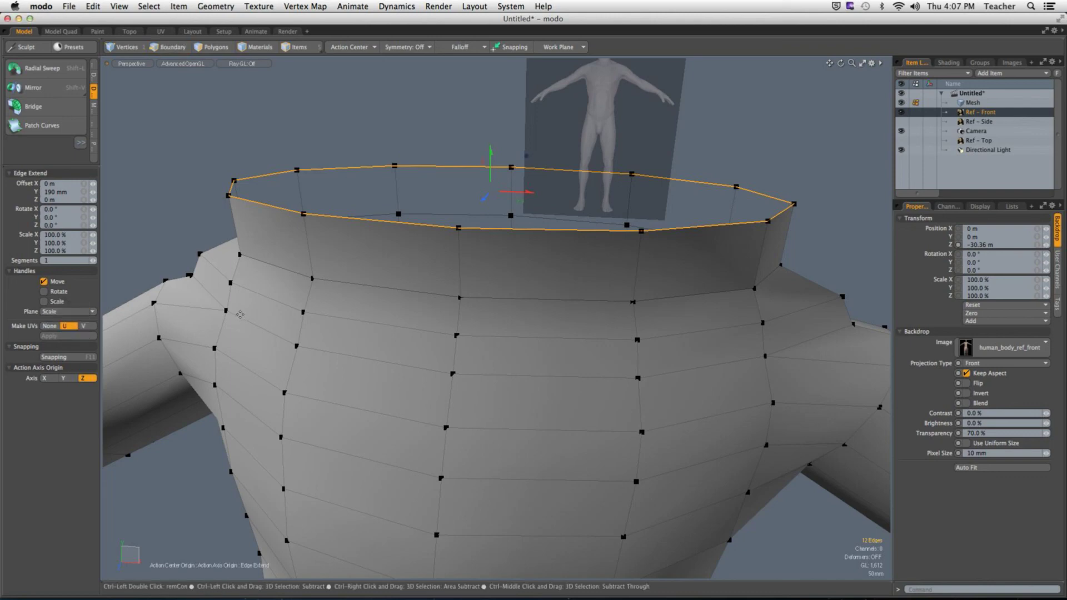
left_click_drag(500, 250, 531, 211, "ctrl+alt")
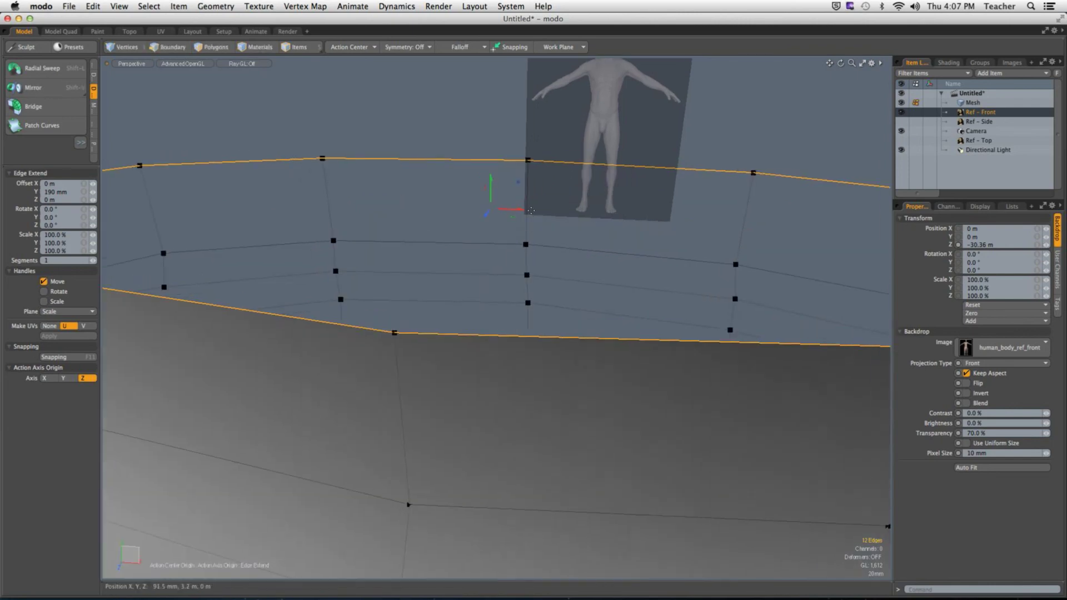
key("2")
key("alt")
key("ctrl")
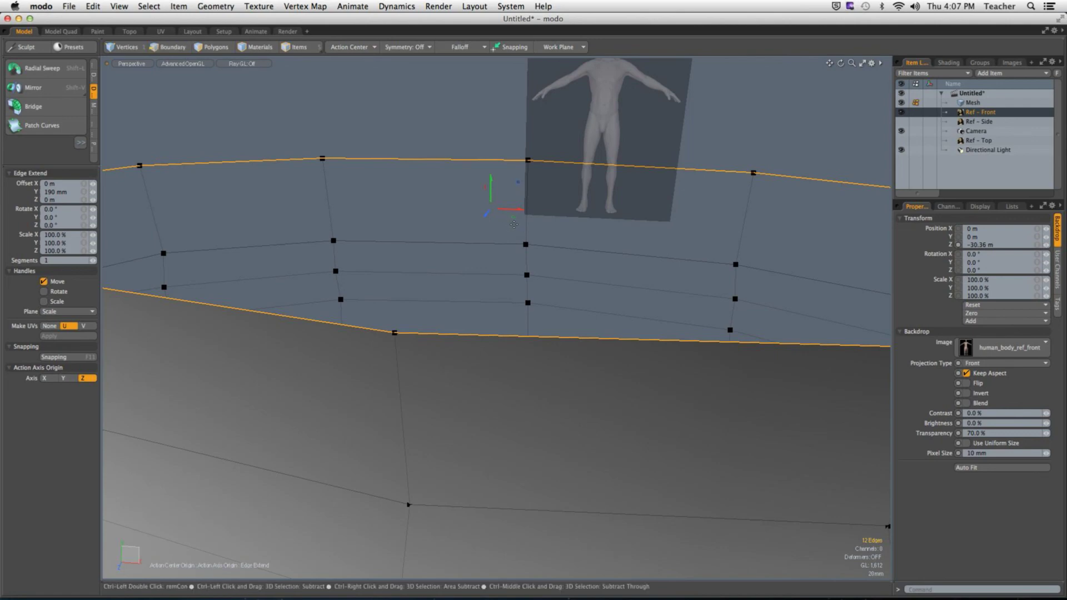
left_click_drag(515, 225, 538, 266, "alt")
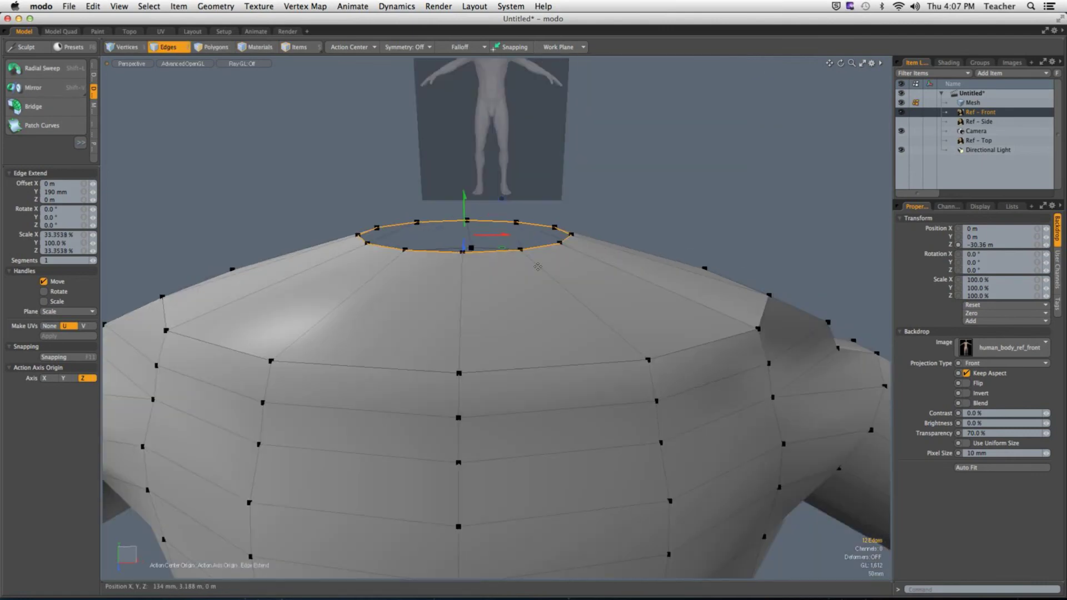
Raise the extended neck loop to a Y offset of 232 mm, matching the base of the neck in the front reference.
key("ctrl+space")
left_click(686, 364)
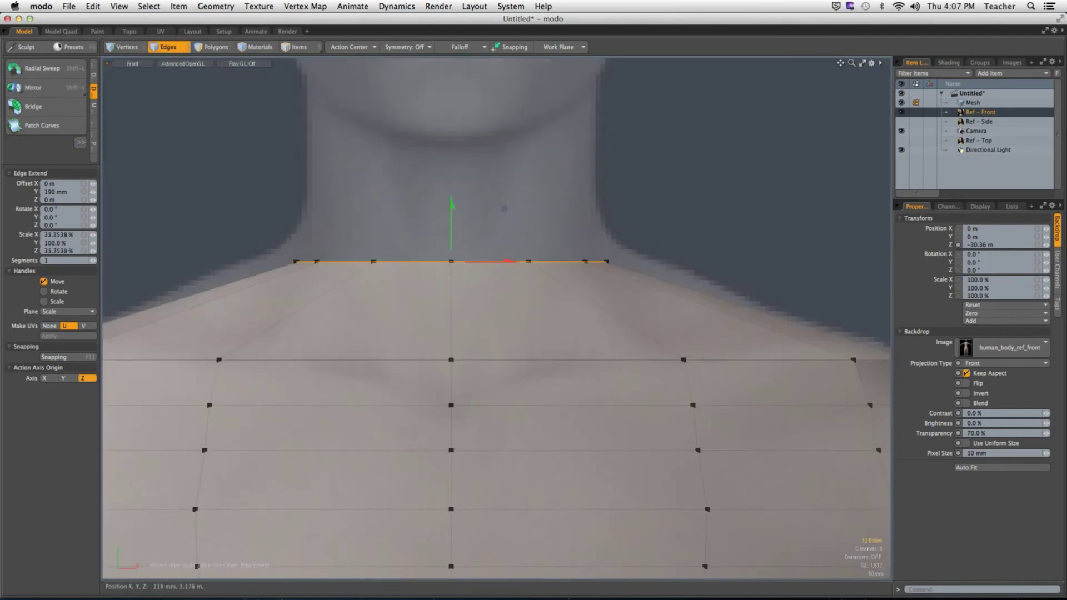
left_click_drag(472, 261, 544, 264, "alt+shift")
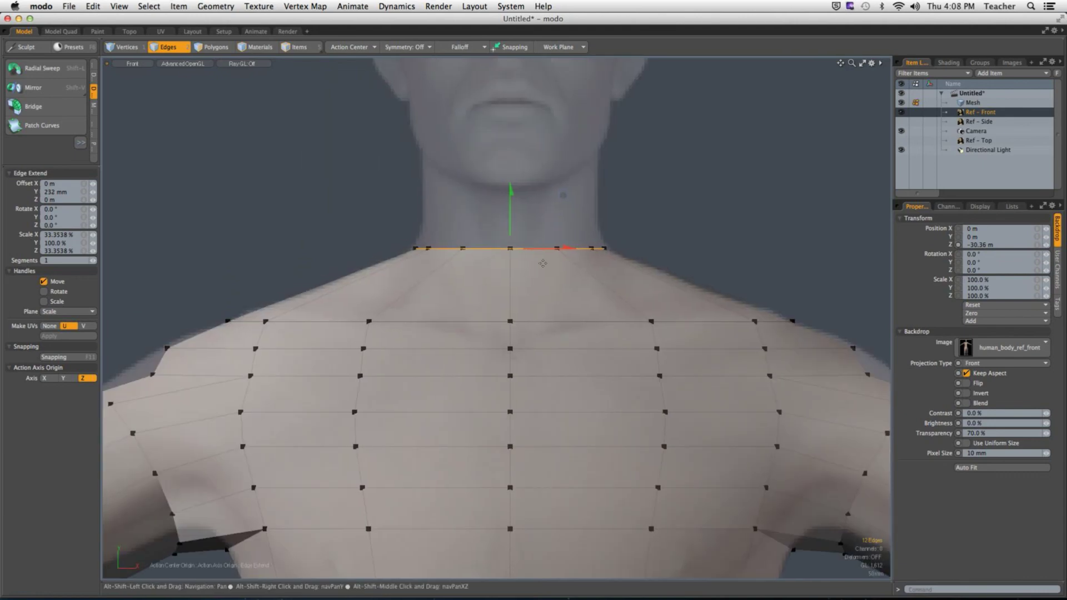
Show the side reference backdrop in the right view and finish the Edge Extend operation.
key("ctrl+space")
left_click(622, 247)
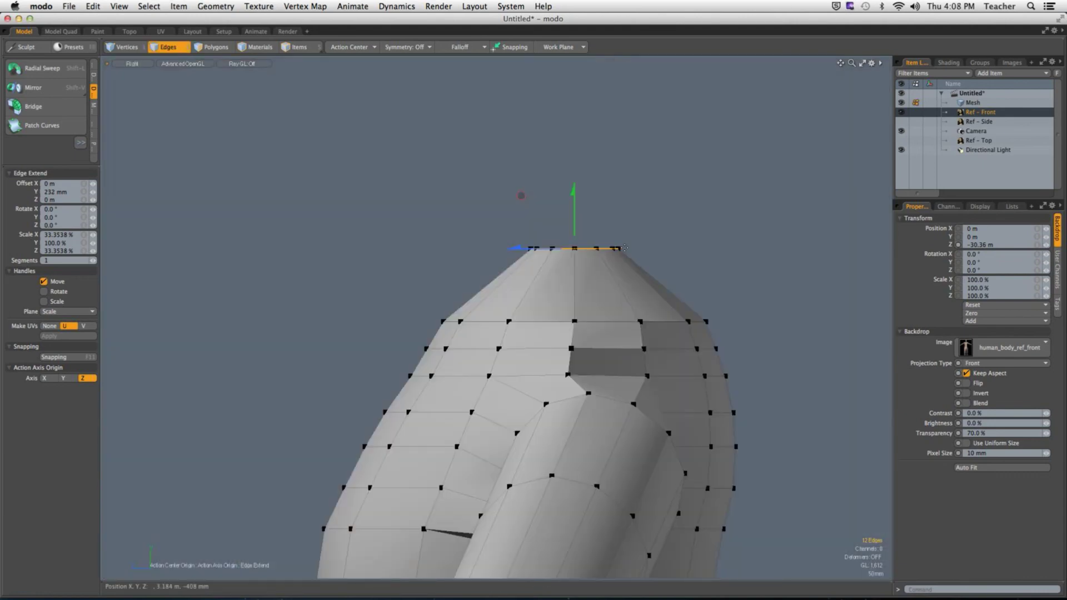
left_click(901, 121)
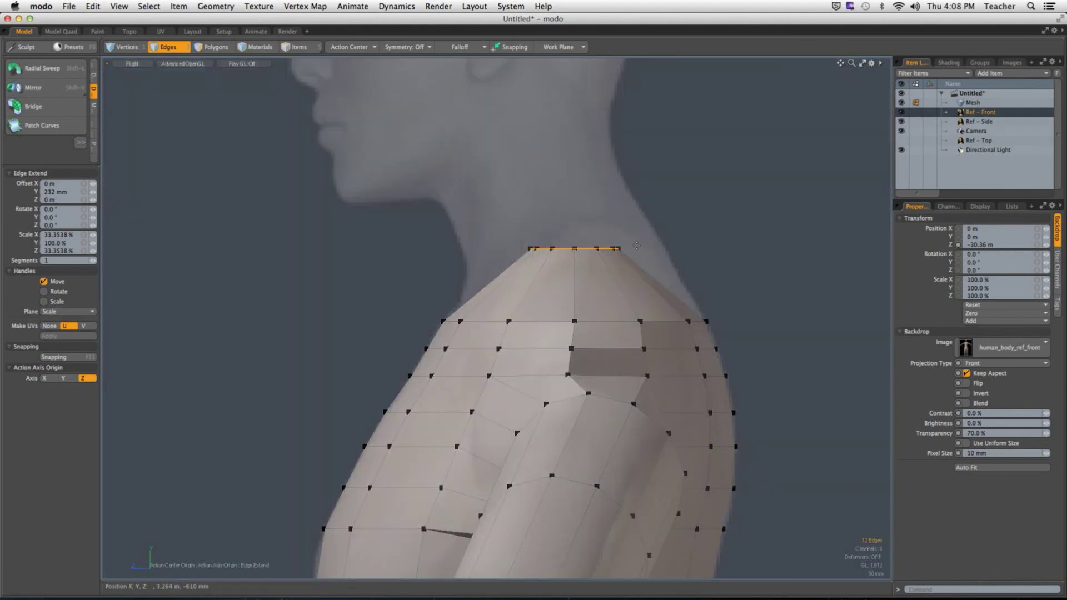
key("space")
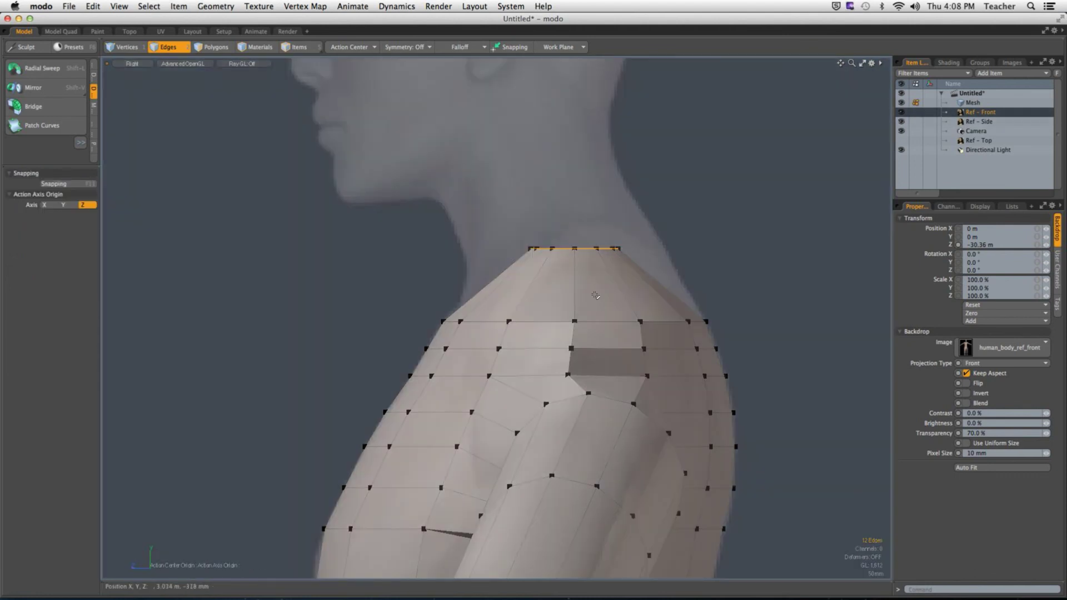
Set the action center to Automatic and stretch the neck-base edge loop to about 224.5% in Z to match the side reference.
key("e")
key("w")
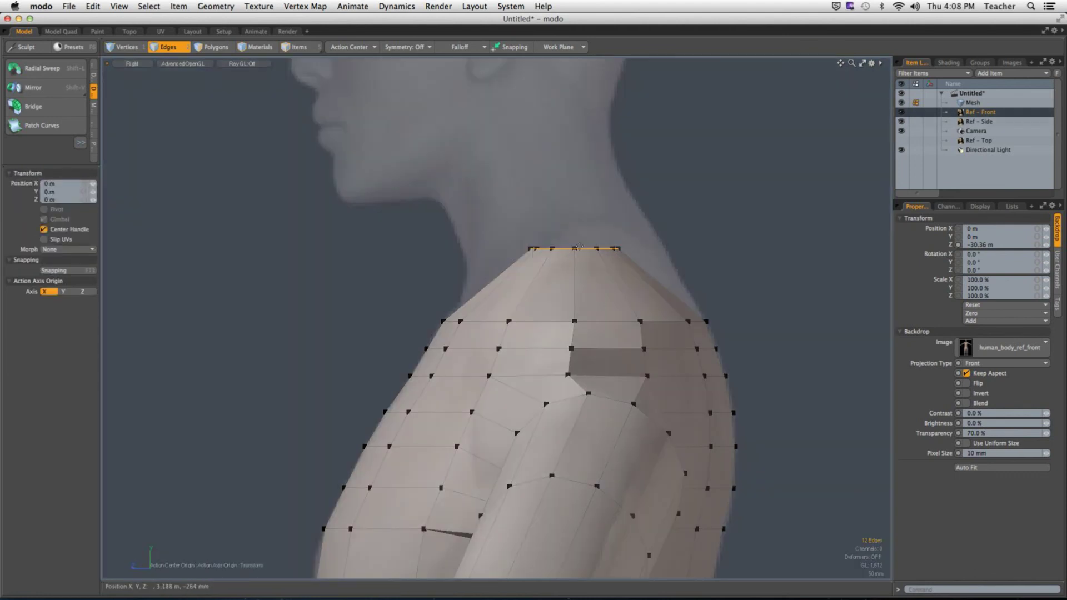
left_click(351, 47)
left_click(355, 41)
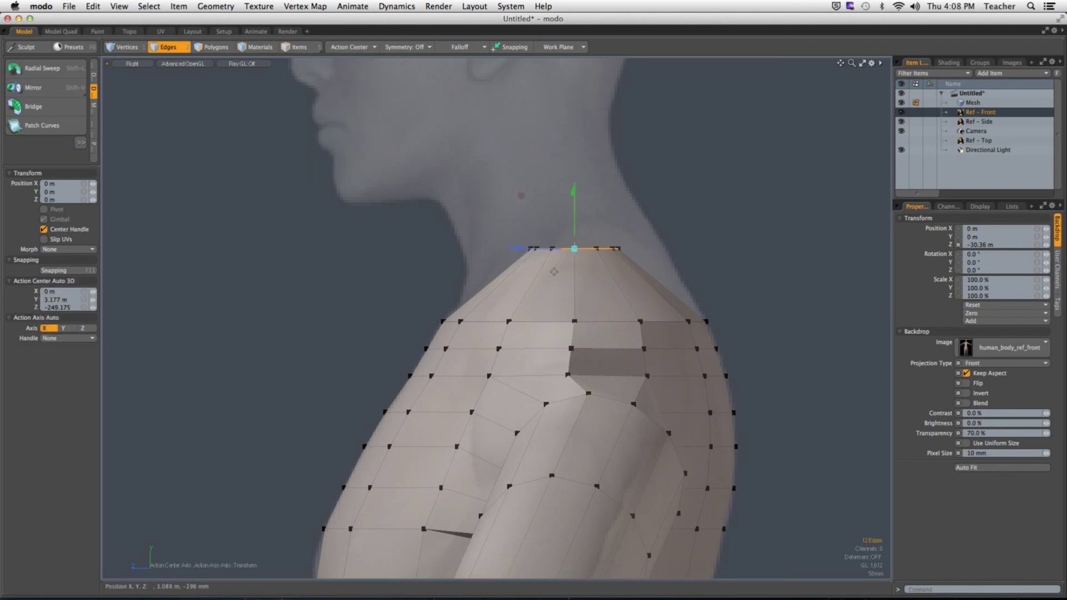
left_click_drag(537, 253, 666, 249)
key("r")
left_click(666, 248)
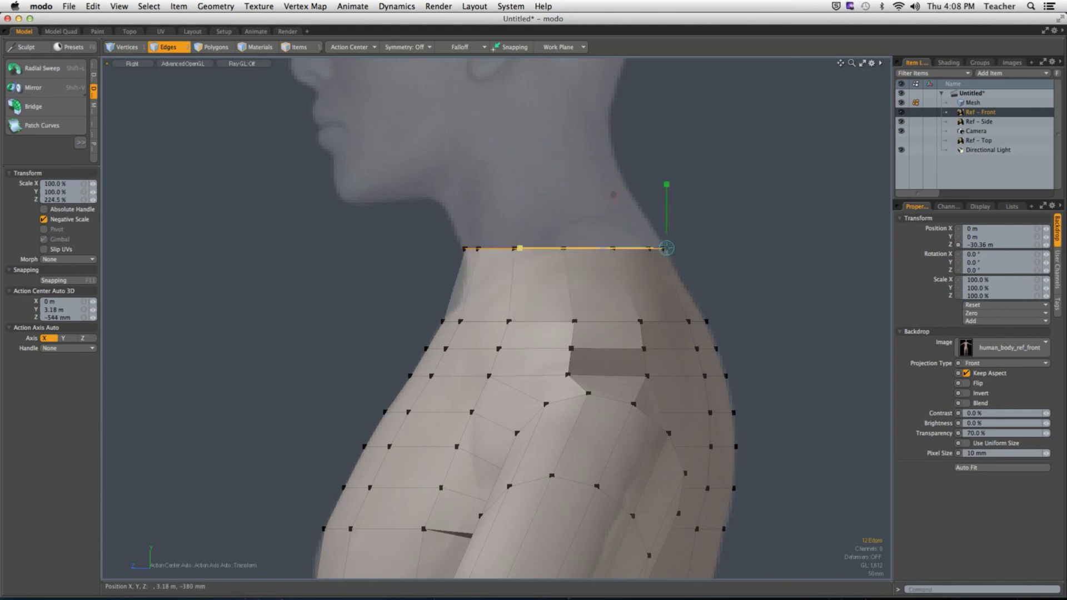
Rotate the neck-base loop about 11.15° around X from its rear point so it slopes down toward the throat.
middle_click_drag(617, 273, 611, 276)
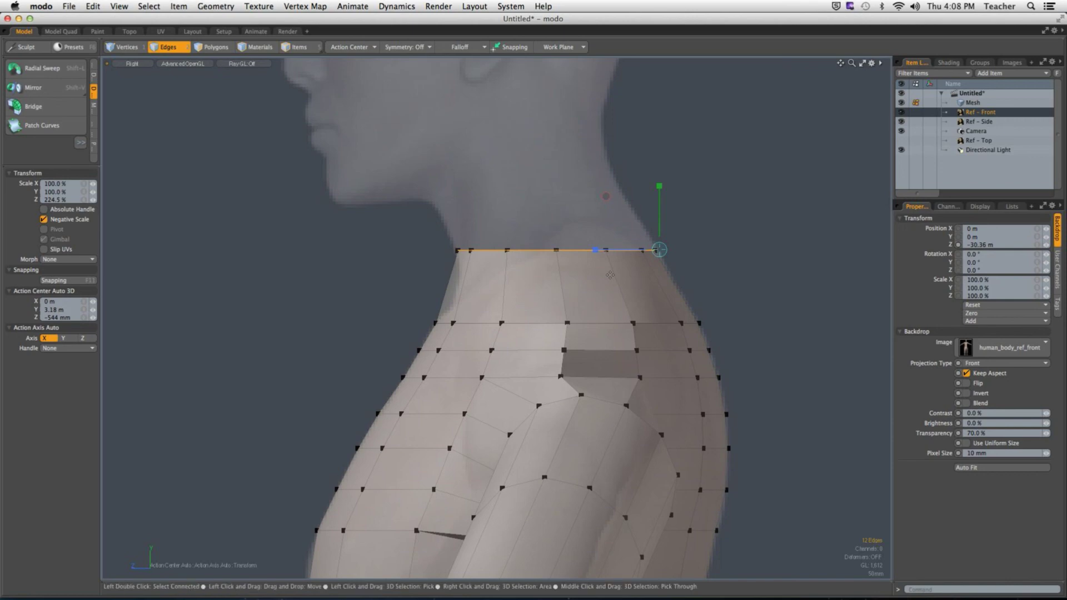
key("e")
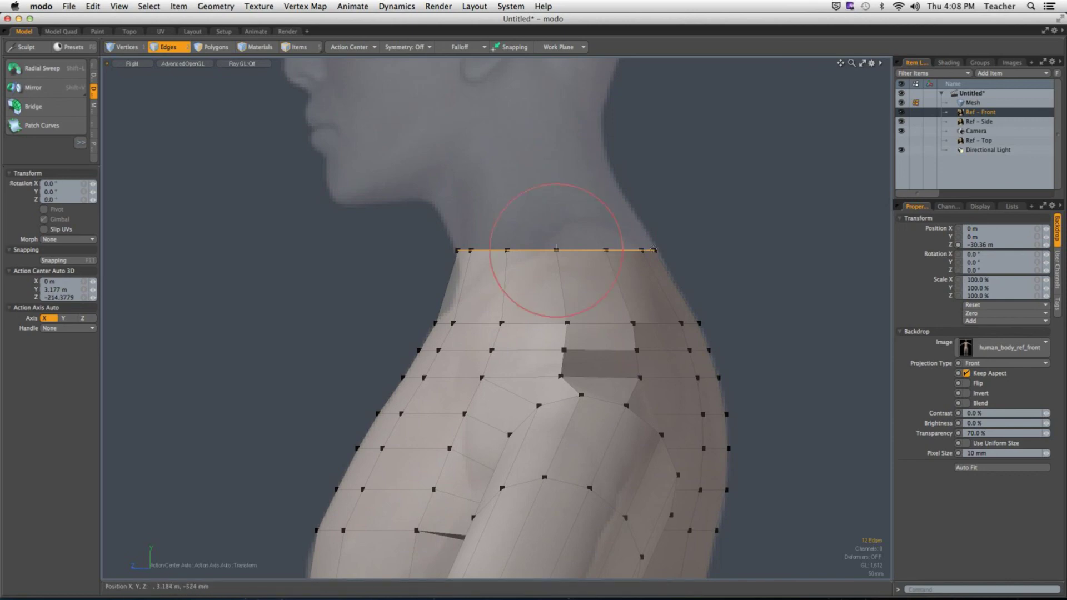
left_click(657, 250)
left_click_drag(695, 205, 679, 195)
left_click_drag(596, 255, 627, 279, "alt+shift")
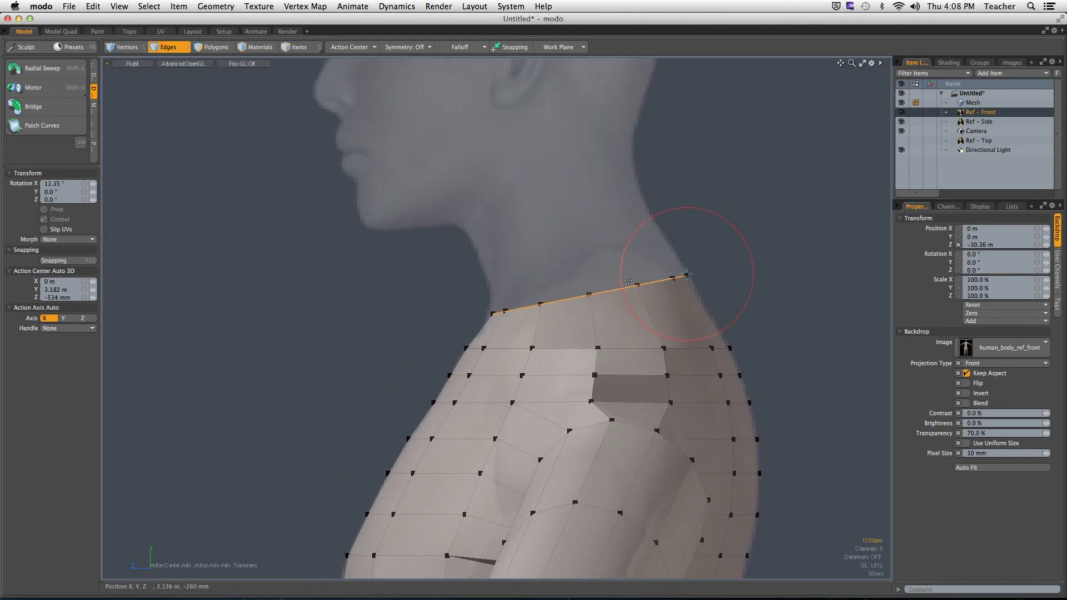
scroll(589, 297, "down", 1)
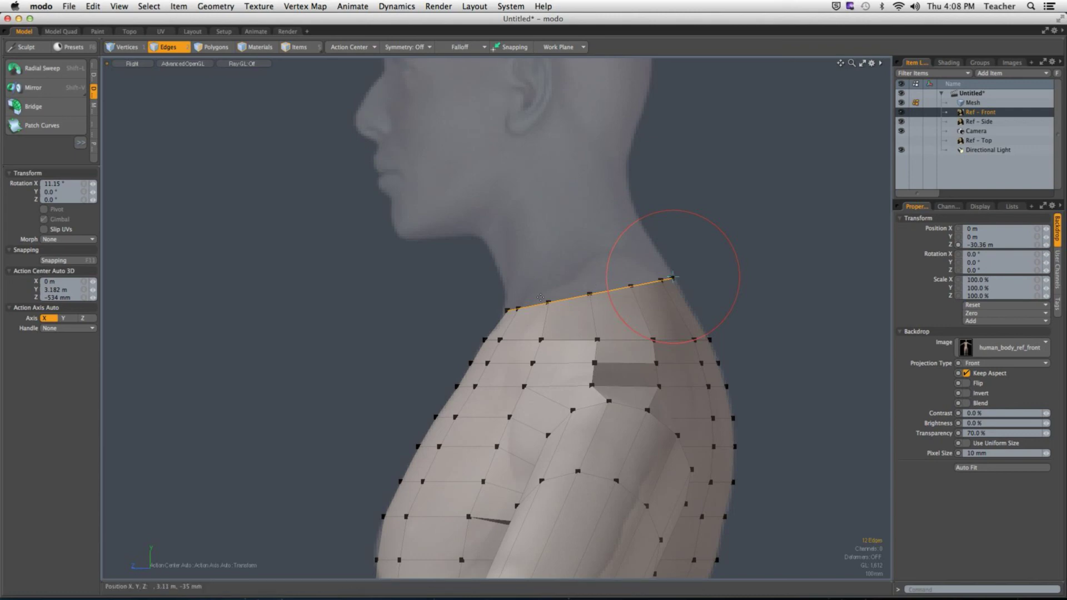
key("ctrl+space")
left_click(684, 195)
left_click_drag(684, 195, 612, 373, "alt")
key("ctrl+space")
left_click(610, 383)
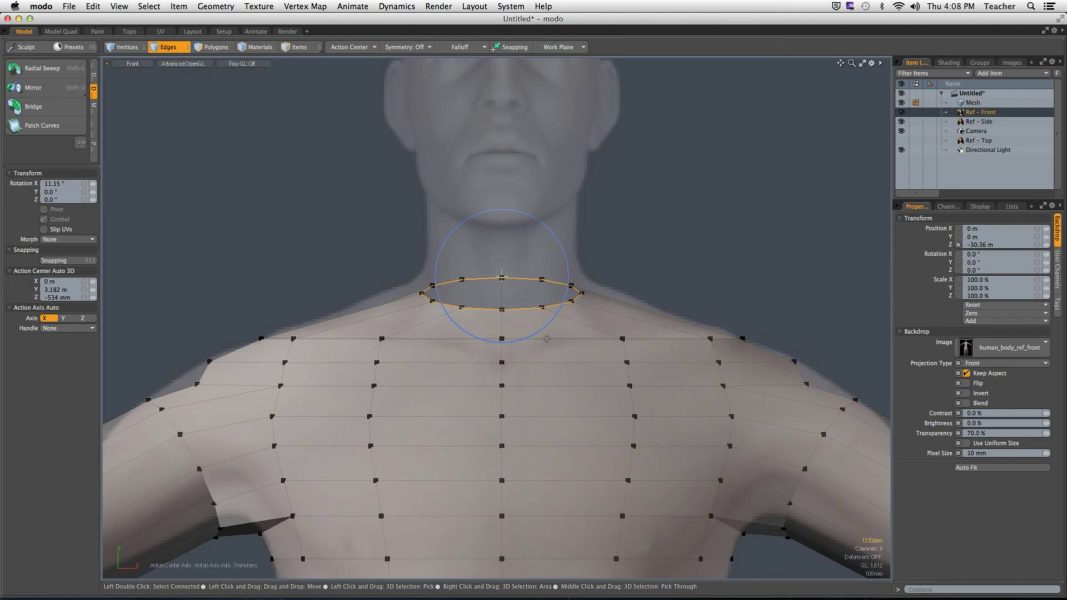
left_click_drag(491, 288, 506, 247, "alt+shift")
key("space")
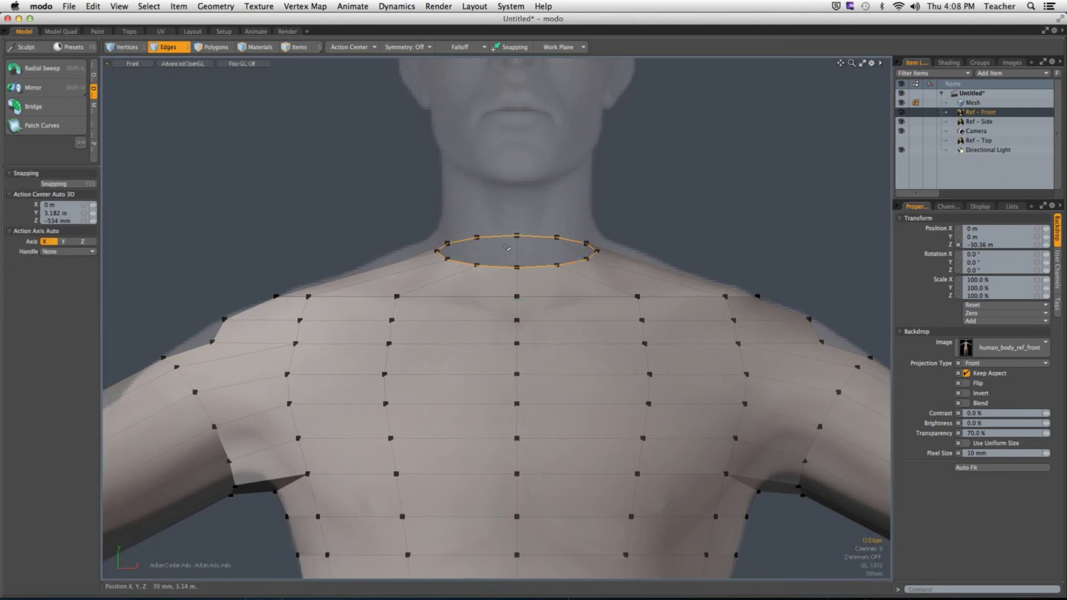
Extend the neck-base loop upward into a neck column and flatten its top loop by setting the Y scale to 0%.
key("ctrl+space")
left_click(615, 160)
left_click_drag(626, 189, 544, 202, "alt")
key("z")
key("r")
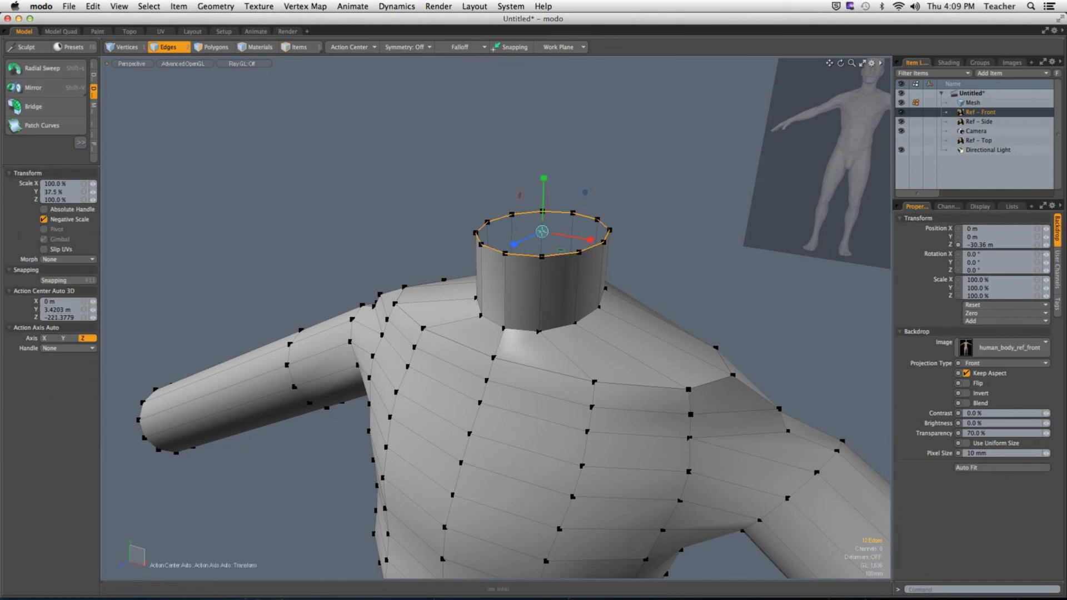
left_click(60, 192)
type("0")
key("Return")
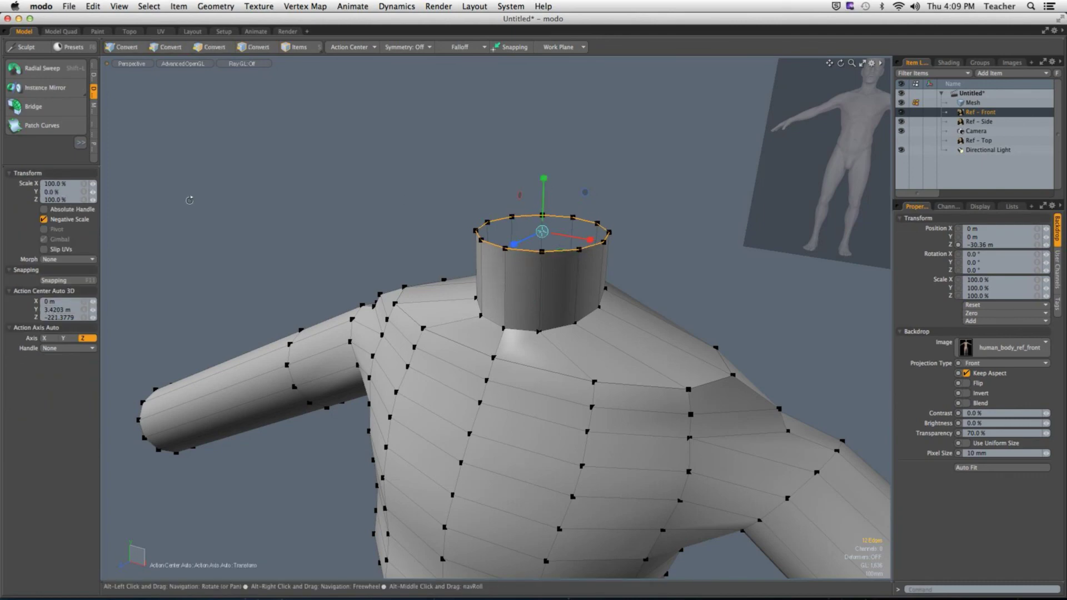
left_click_drag(190, 200, 330, 17, "alt")
key("space")
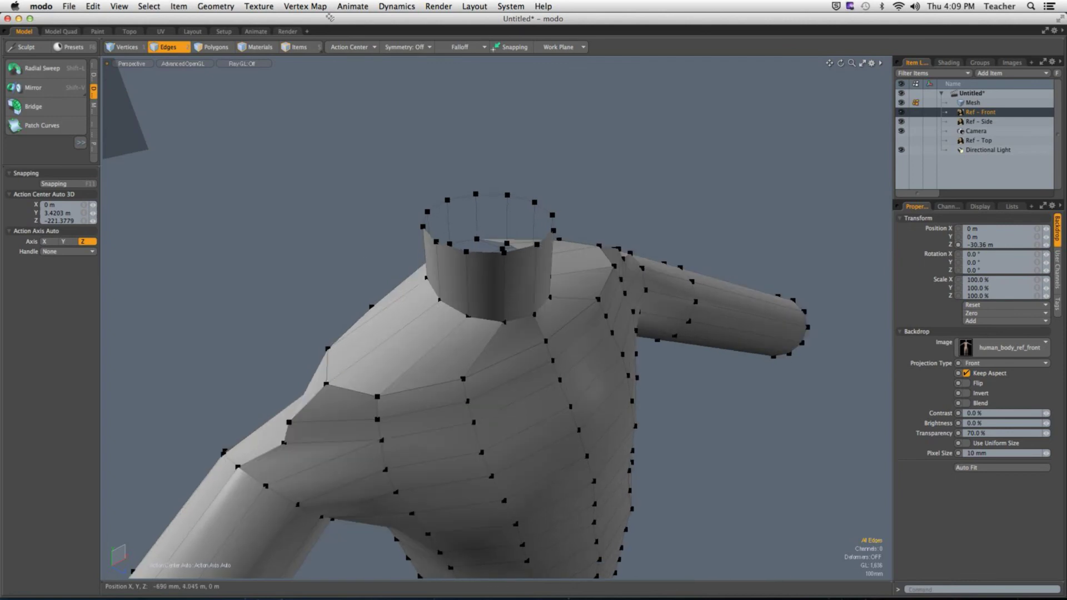
Run Mesh Cleanup on the body mesh with all cleanup options enabled.
left_click(215, 6)
left_click(233, 149)
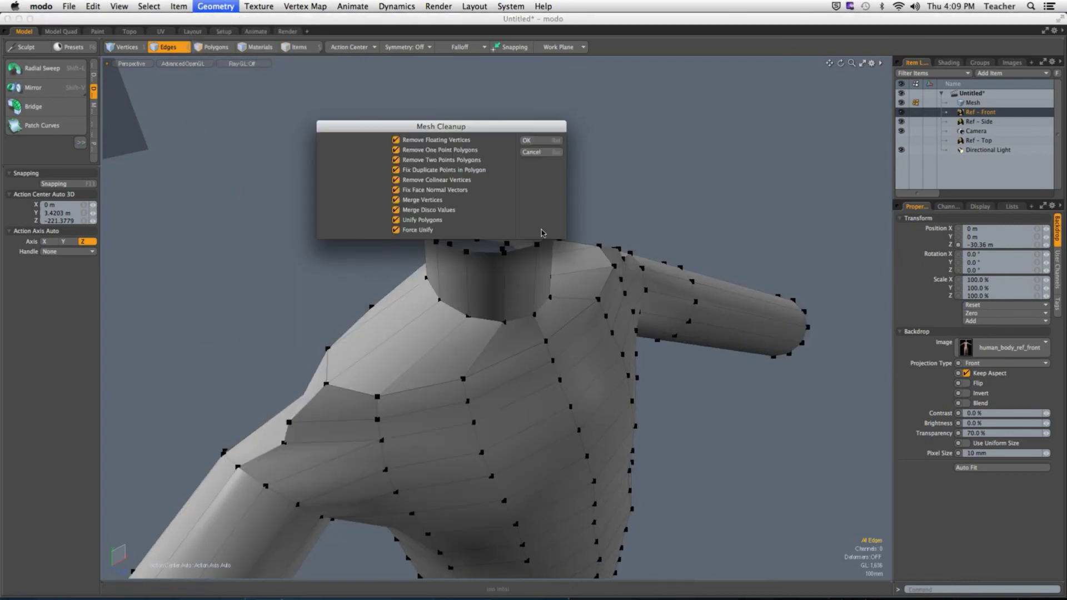
left_click(538, 140)
Select the neck's top edge loop and move it forward about 138 mm in Z to follow the side reference.
left_click_drag(501, 163, 445, 219, "alt")
double_click(539, 210)
key("ctrl+space")
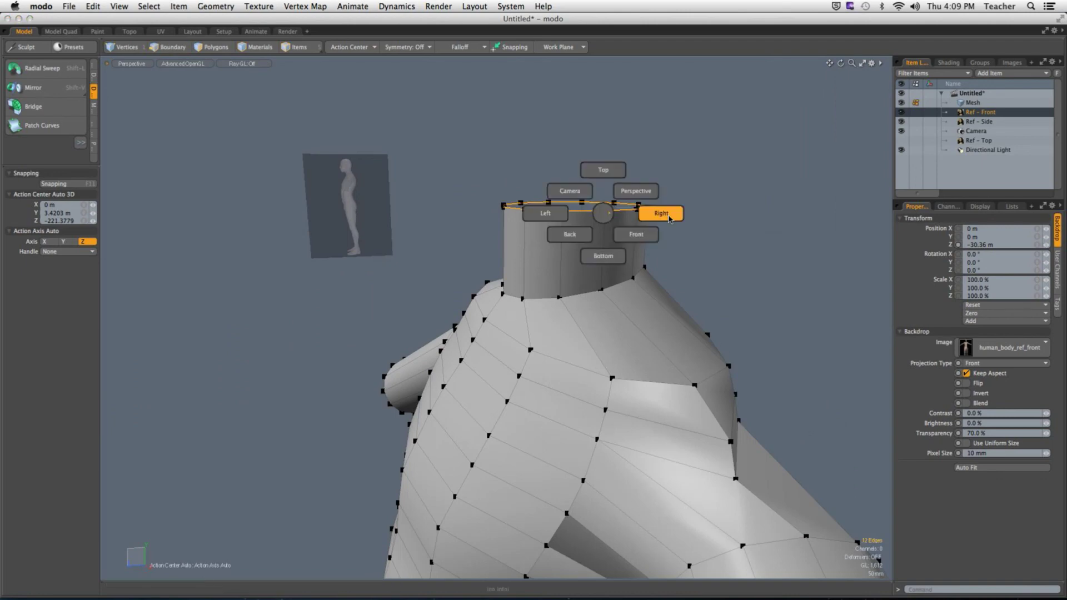
left_click(670, 218)
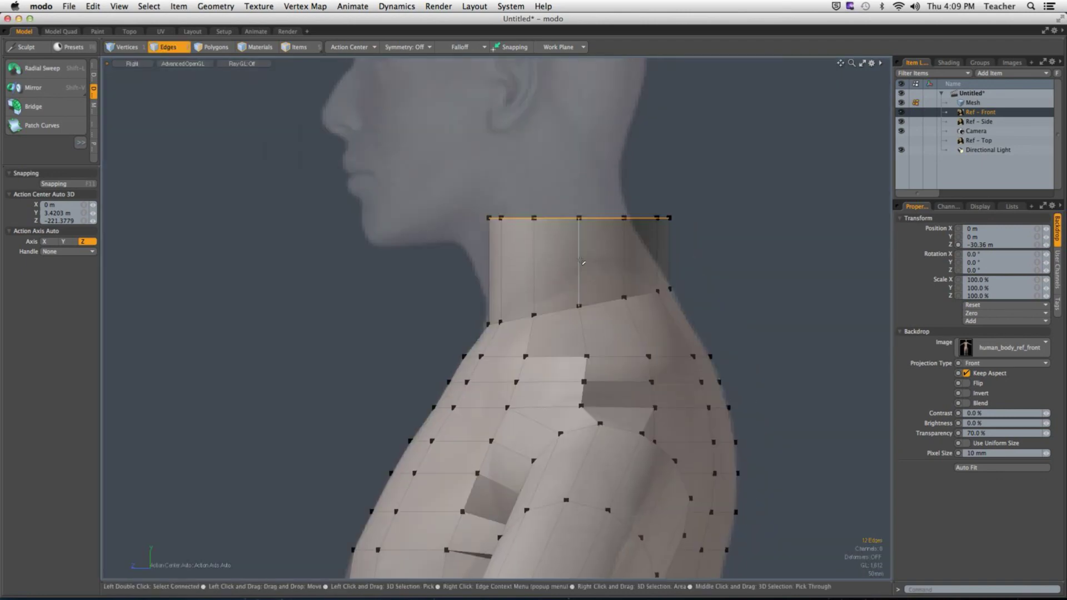
key("w")
left_click_drag(559, 221, 582, 214)
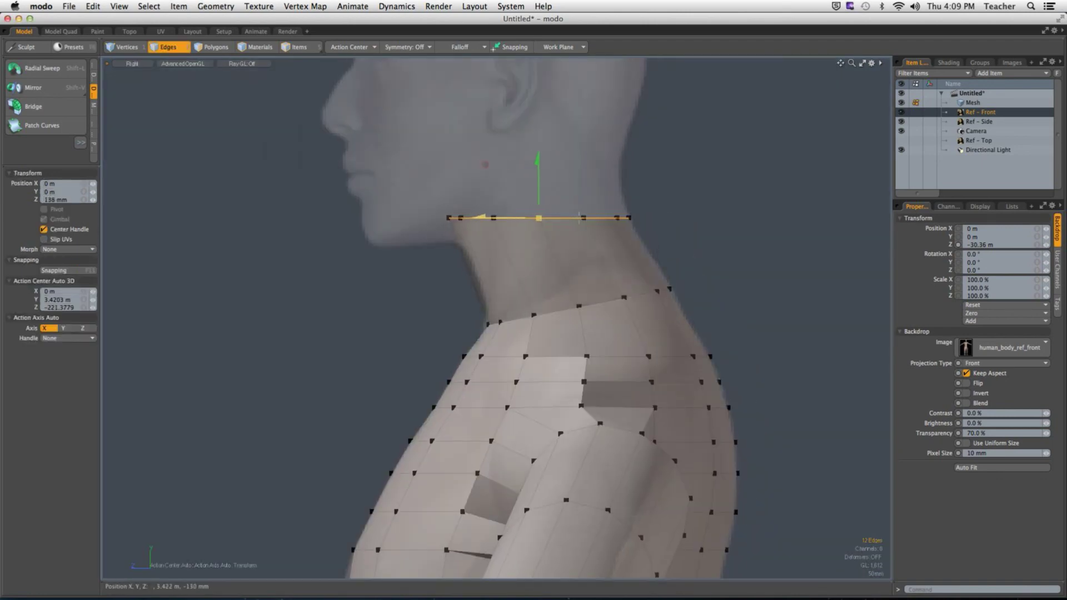
key("space")
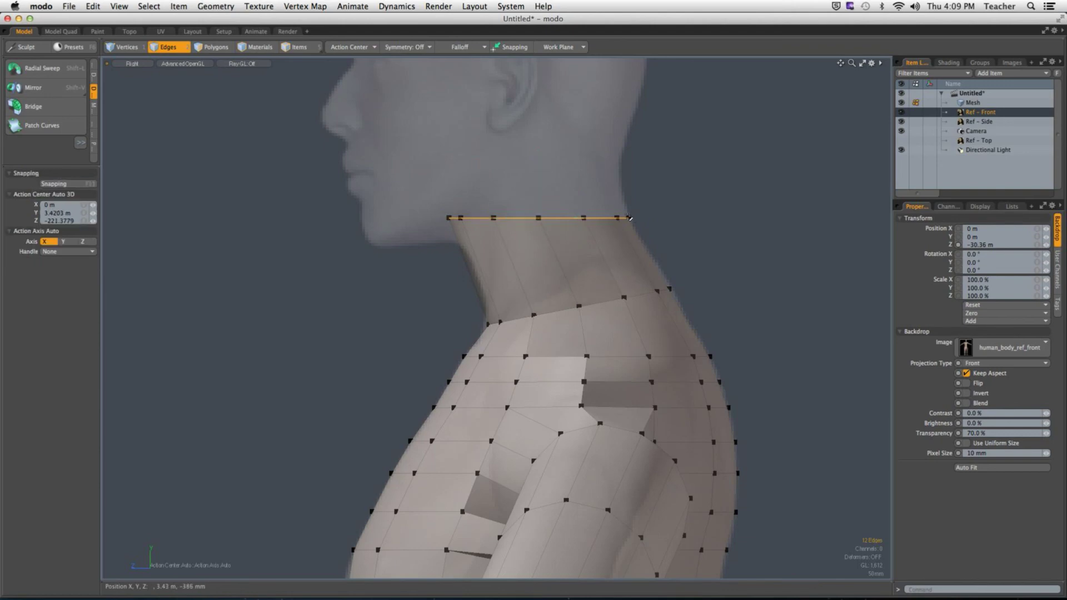
Reselect the neck's top edge loop and rotate it about 16.9° around X from its rear point.
left_click(631, 219)
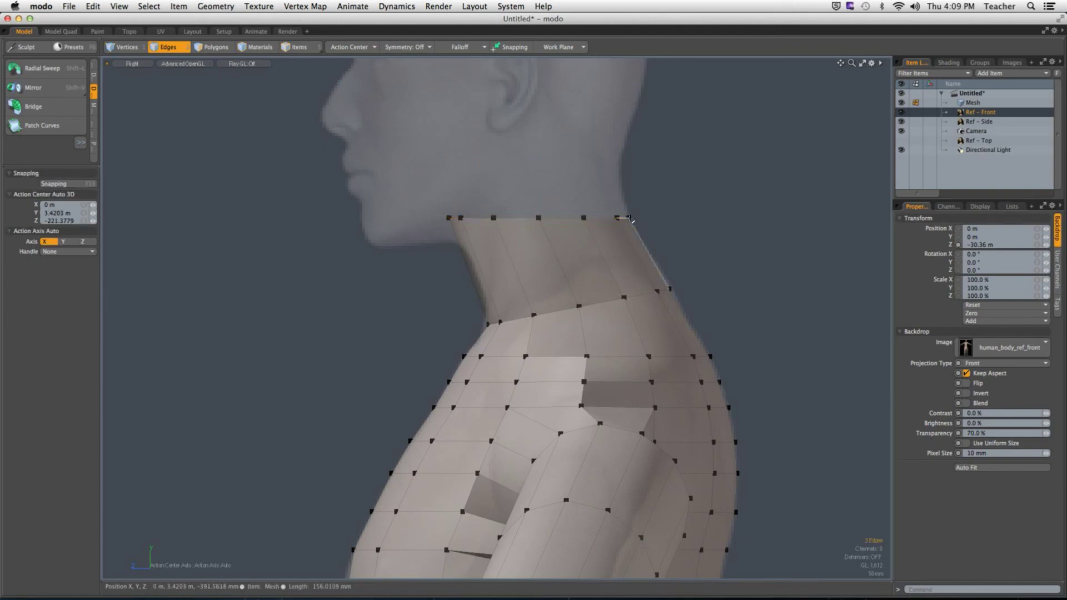
double_click(562, 219)
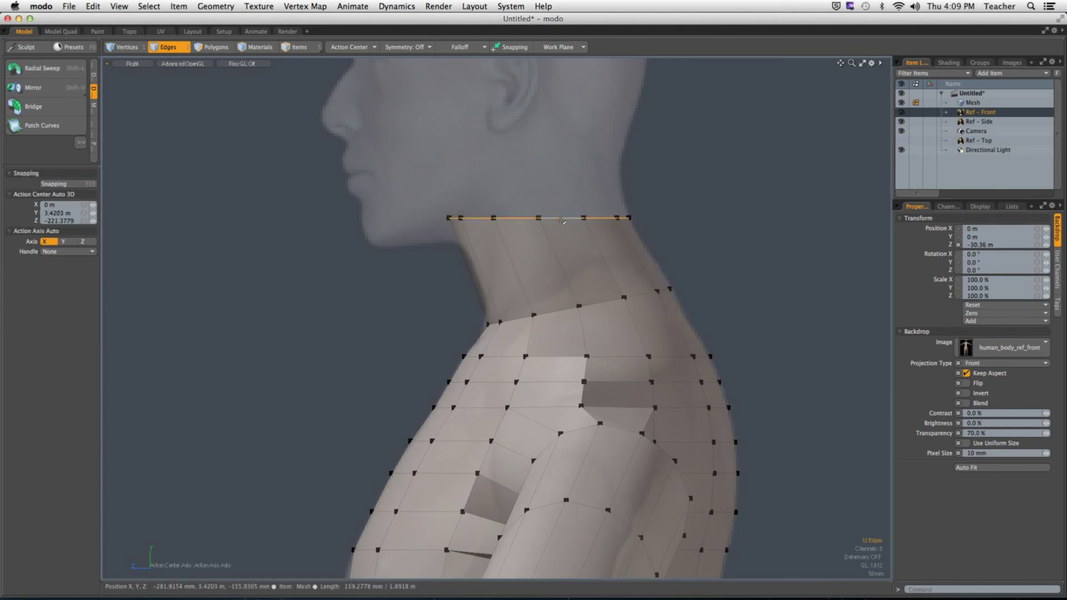
key("e")
left_click_drag(630, 218, 696, 194)
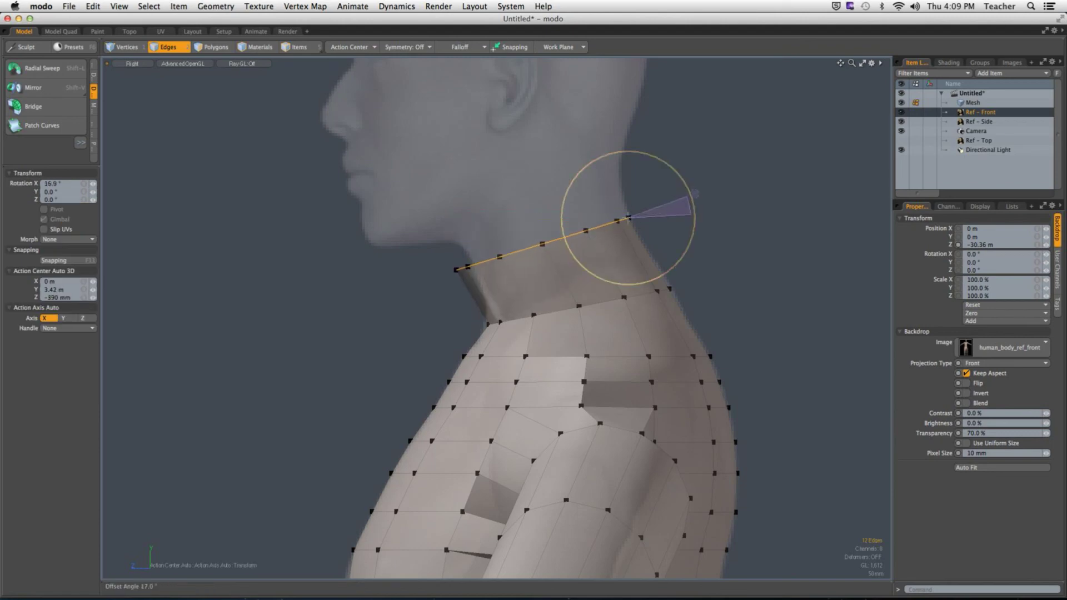
Set the action center to Selection, then shrink the tilted top loop lengthwise and shift it about 36 mm back to fit the neck outline.
key("r")
left_click(373, 47)
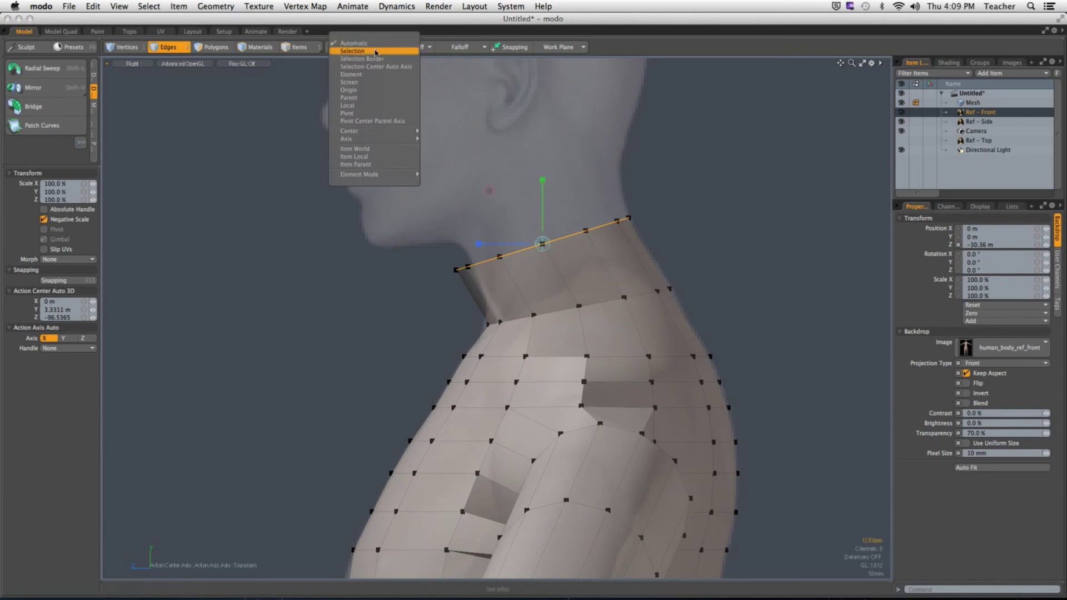
left_click(376, 53)
mouse_move(605, 226)
left_mouse_down()
mouse_move(596, 228)
mouse_move(611, 222)
left_mouse_up()
key("w")
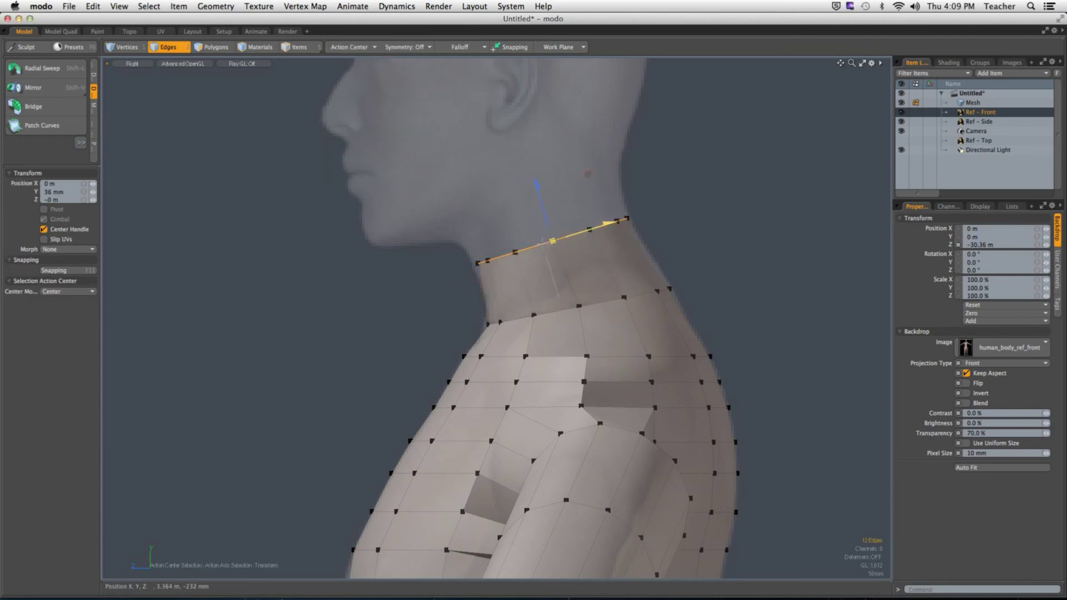
Scale the neck's top loop uniformly to 91% against the front reference and inspect the neck in perspective.
key("ctrl+space")
left_click(671, 314)
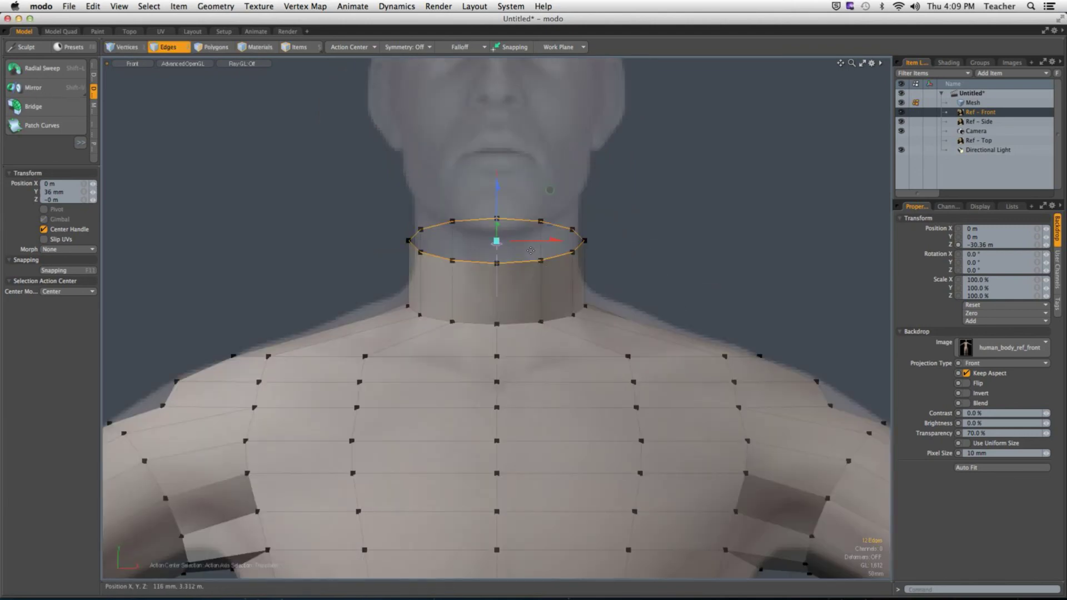
key("r")
left_click_drag(504, 251, 492, 250)
key("ctrl+space")
left_click(578, 177)
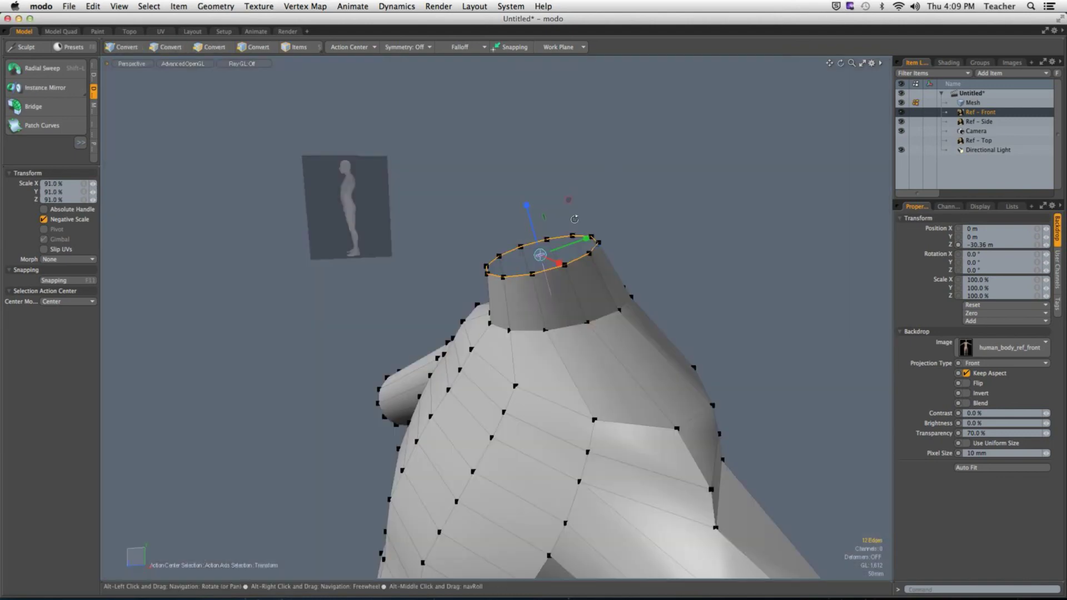
left_click_drag(575, 219, 705, 257, "alt")
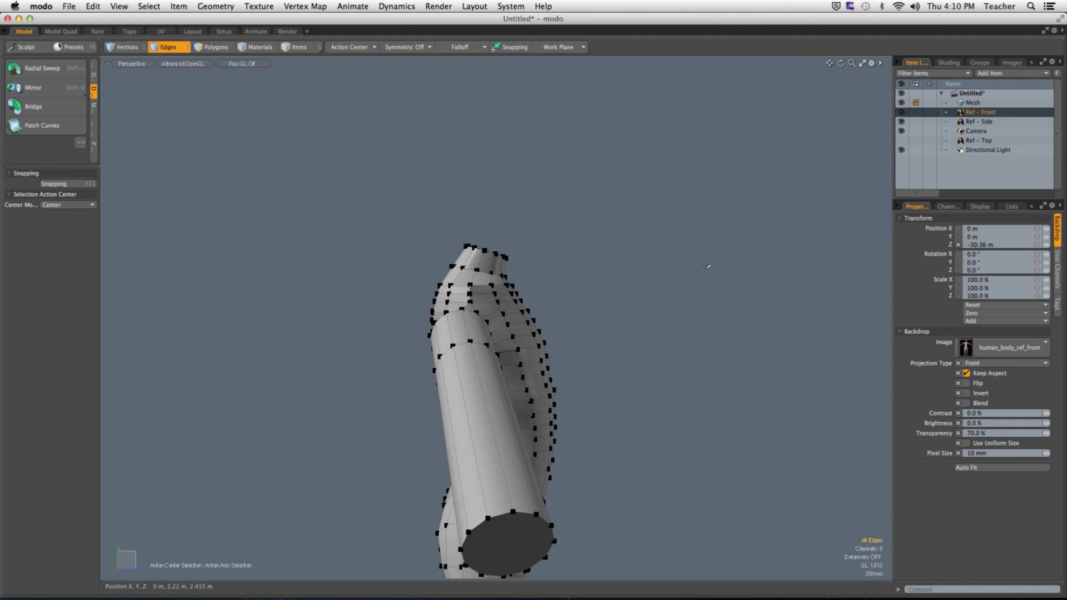
Select the edge loop at the neck's top opening in the front view to check its edge count.
left_click_drag(706, 265, 489, 298, "alt")
key("ctrl+space")
left_click(544, 326)
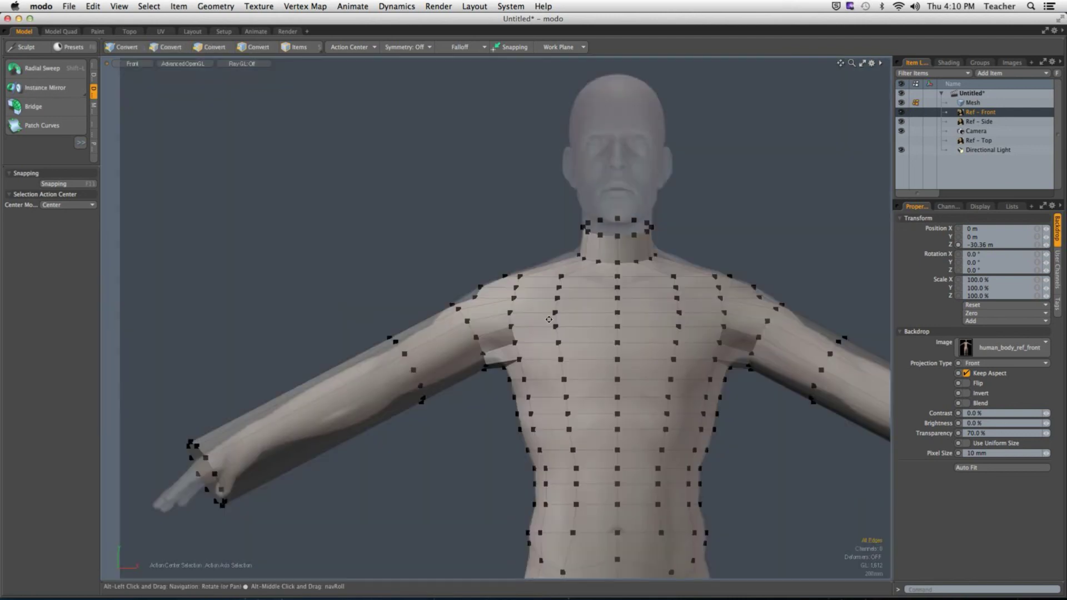
key("2")
double_click(515, 300)
left_click_drag(515, 303, 478, 309, "ctrl+alt")
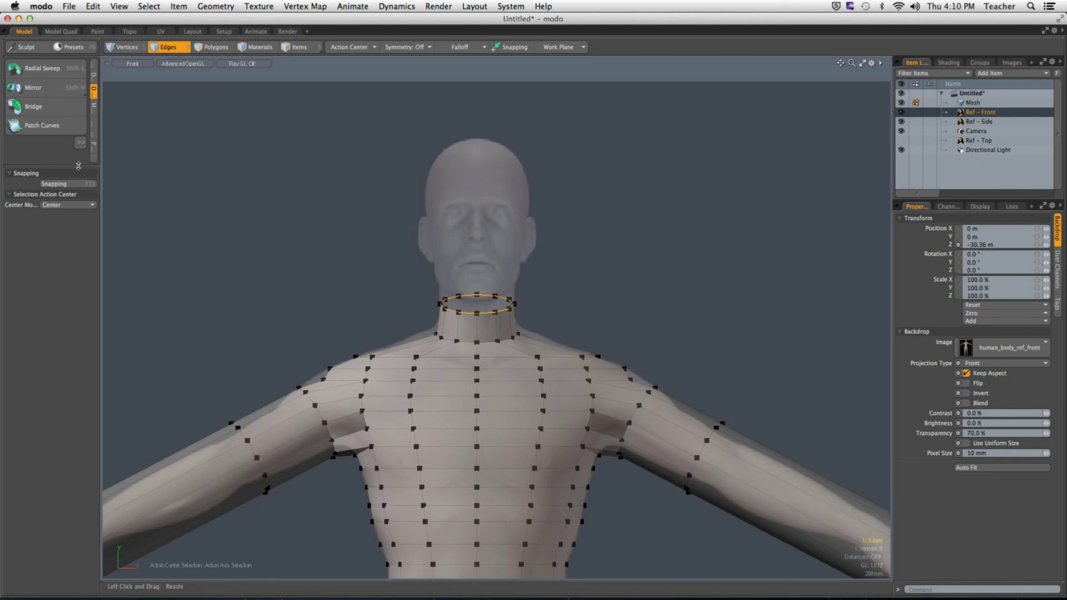
Clear the edge selection and set up a Sphere primitive with 12 sides.
left_click_drag(79, 166, 79, 346)
left_click(187, 168)
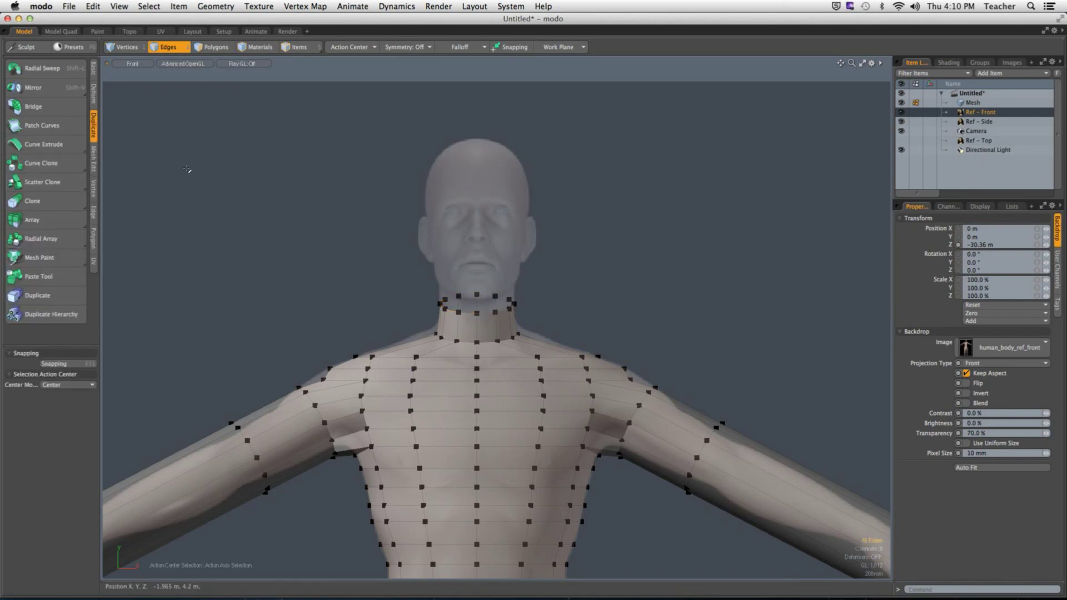
left_click(94, 69)
left_click(35, 69)
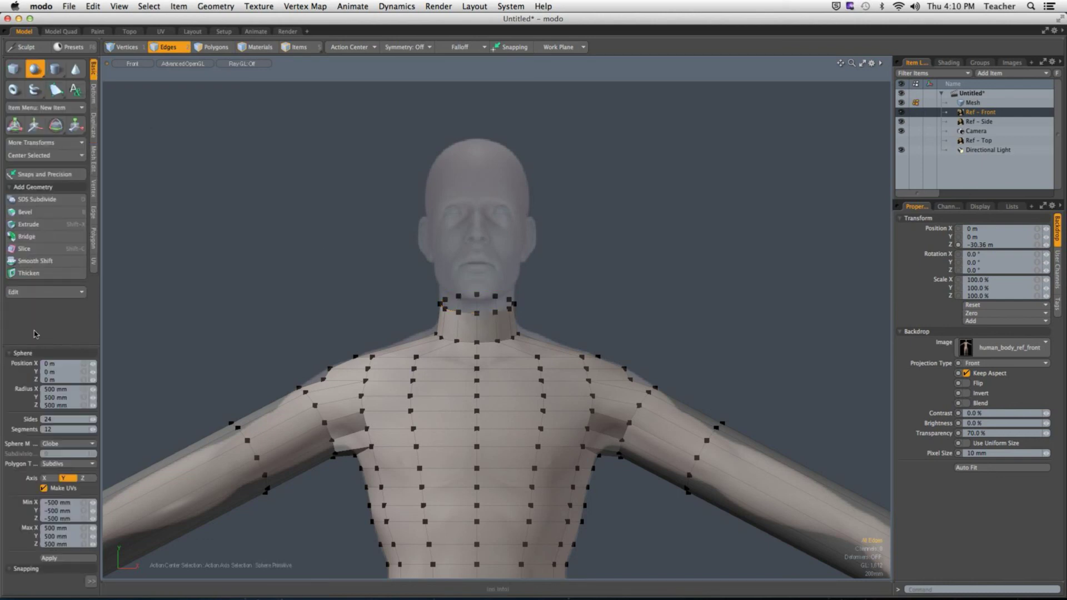
key("space")
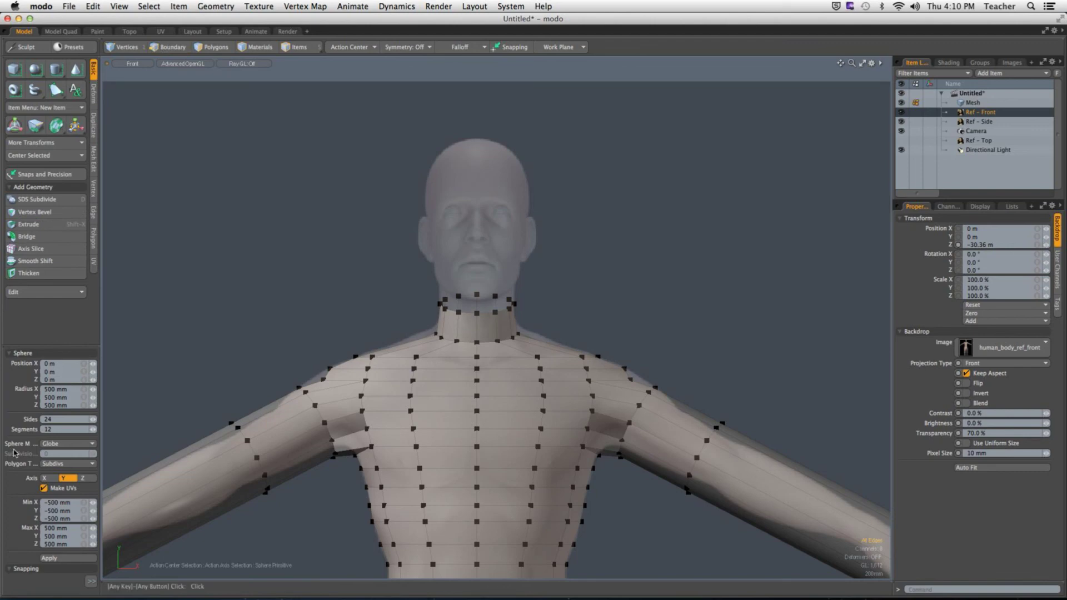
key("2")
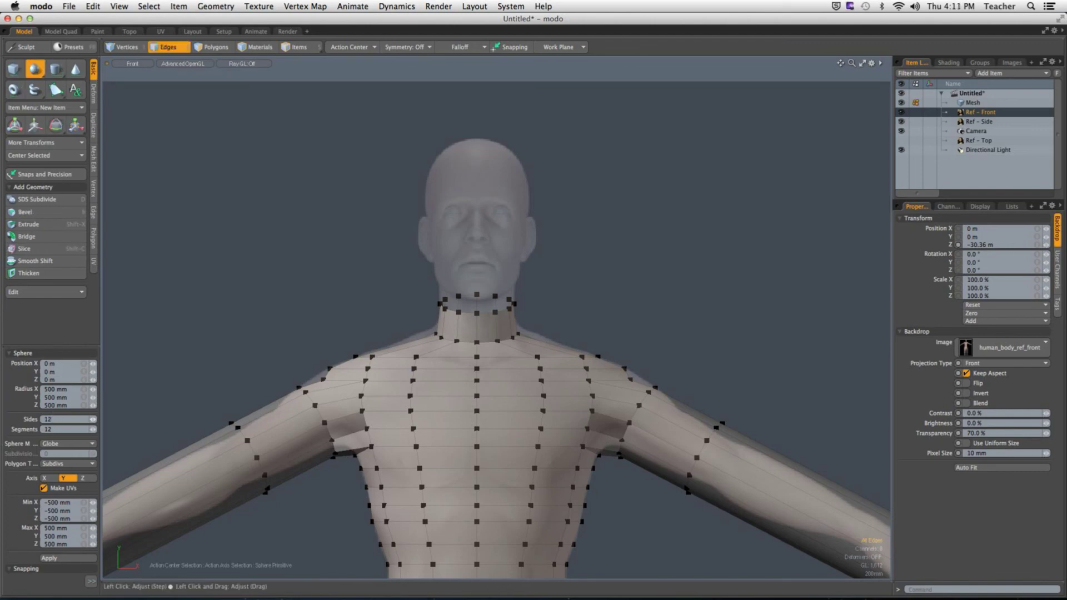
key("1")
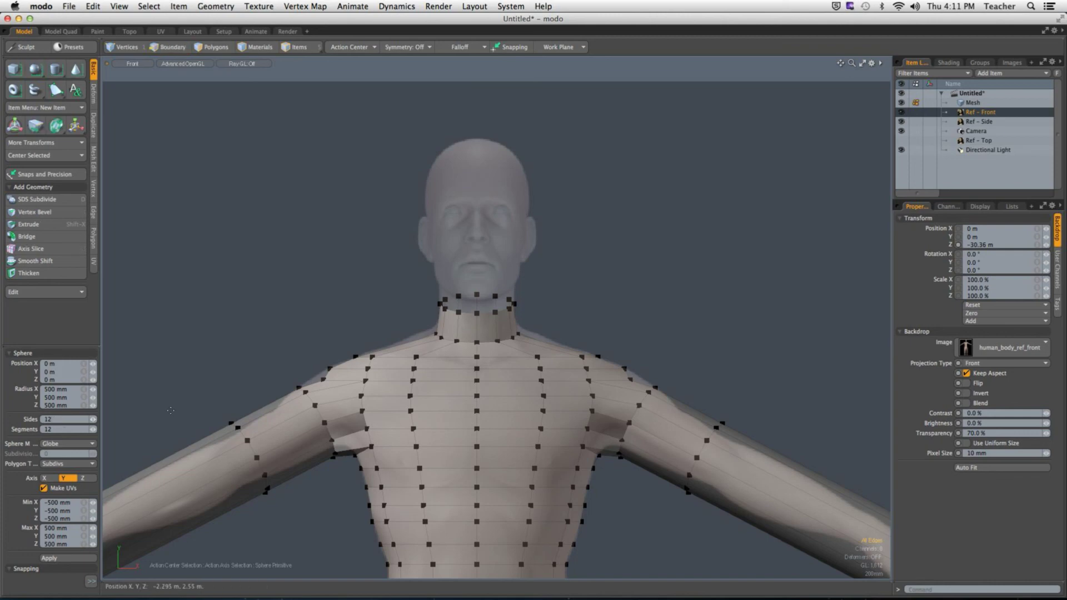
left_click(35, 69)
left_click(168, 47)
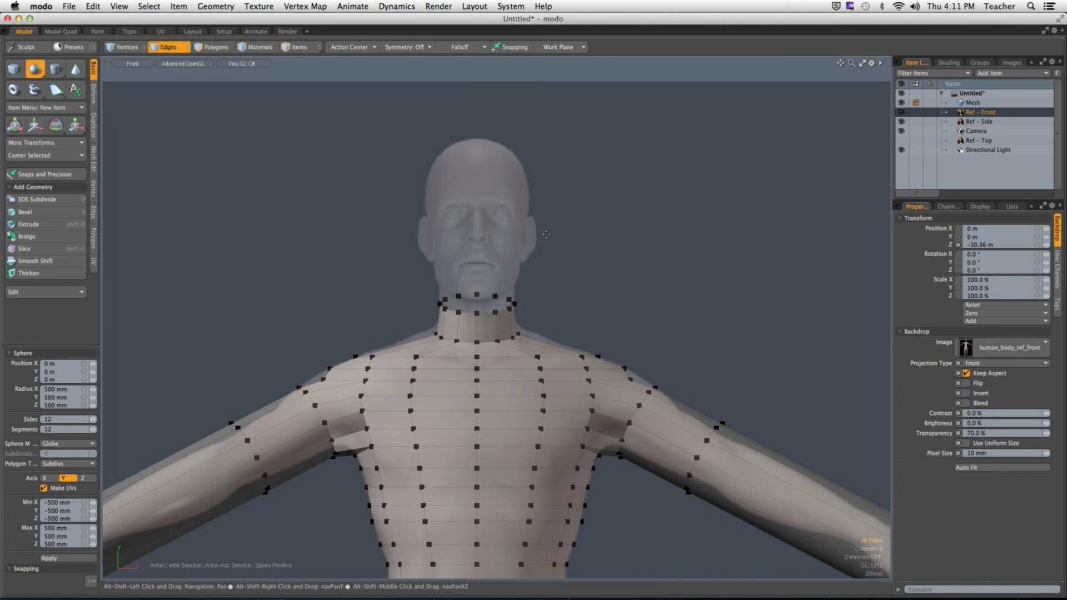
Draw the sphere over the head in the front reference, with radii of about 475 mm in X and 610 mm in Y.
left_click_drag(477, 232, 542, 309)
left_click_drag(477, 201, 473, 181)
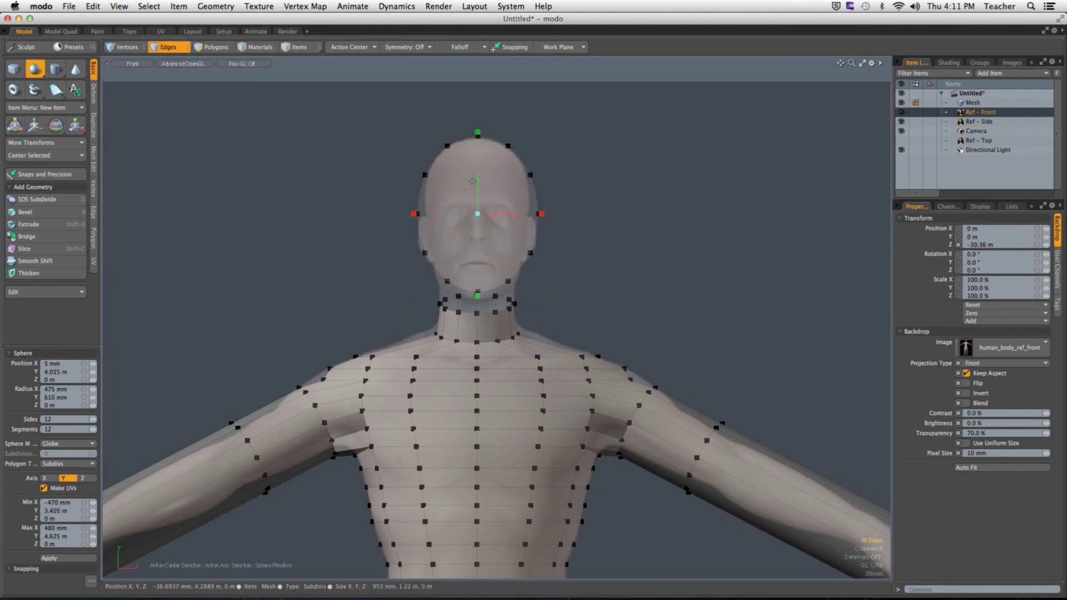
key("space")
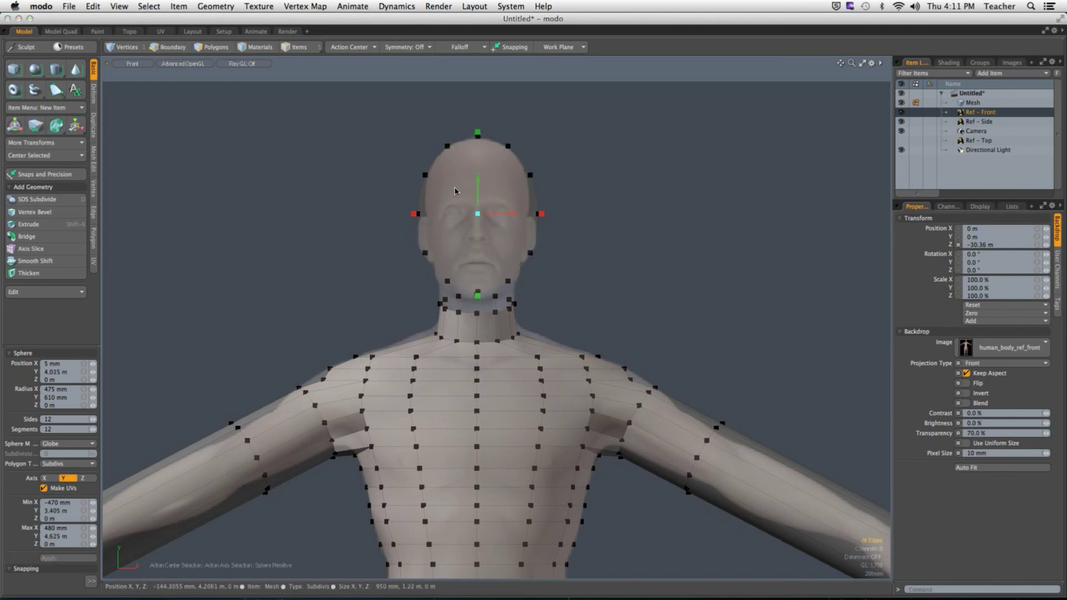
Fit the sphere to the side reference with radii of about 585 mm in Y and 595 mm in Z, centred near Y 3.96 m, Z 50 mm.
key("ctrl+space")
left_click(498, 187)
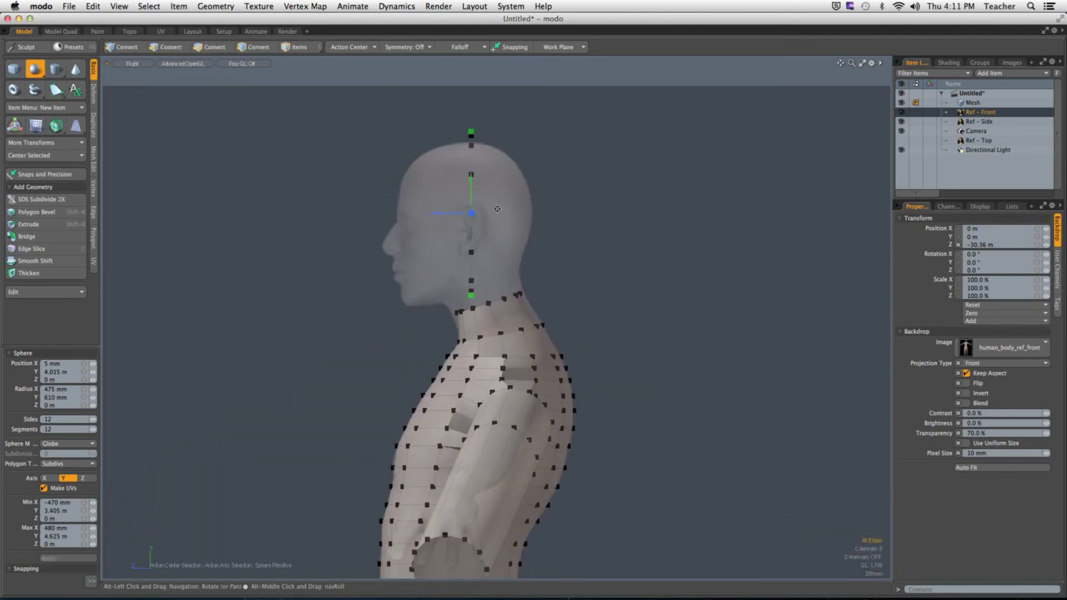
key("2")
left_click_drag(470, 132, 471, 139)
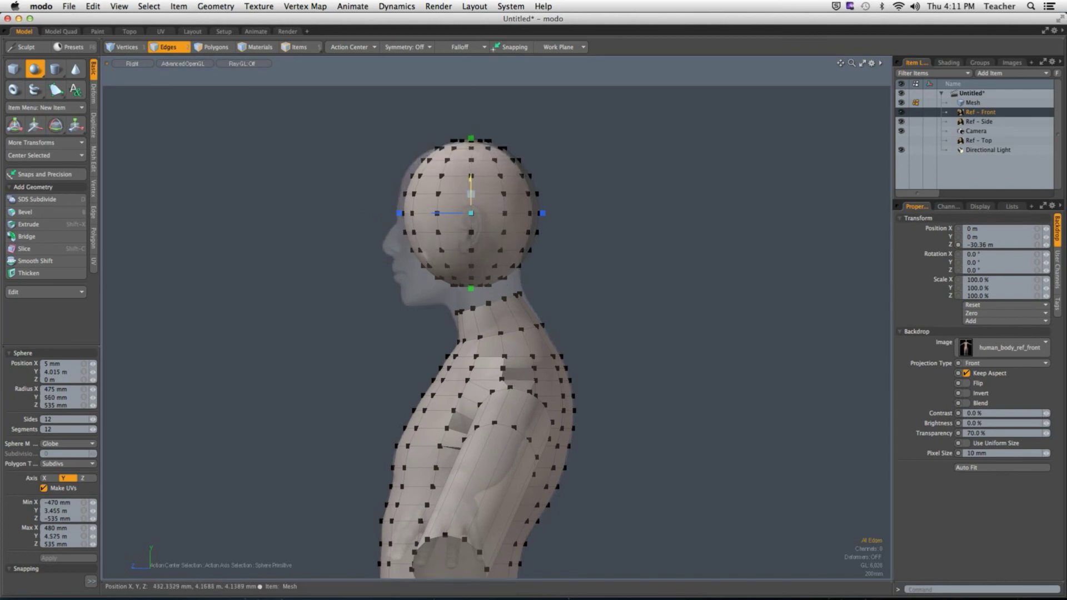
mouse_move(471, 189)
left_mouse_down()
mouse_move(431, 216)
mouse_move(464, 199)
left_mouse_up()
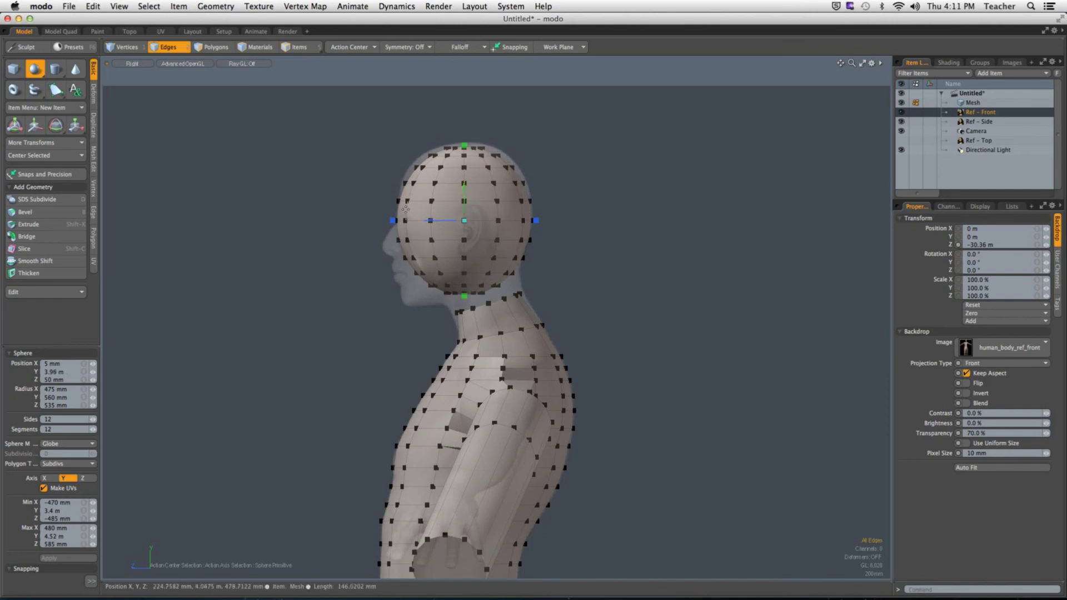
left_click_drag(396, 224, 387, 224)
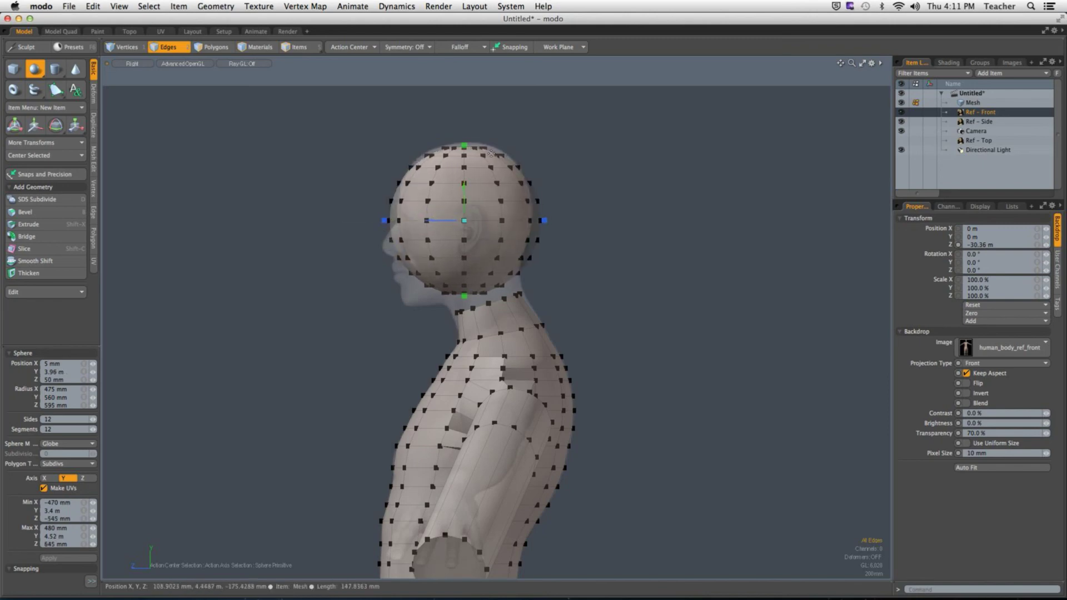
left_click_drag(467, 151, 466, 147)
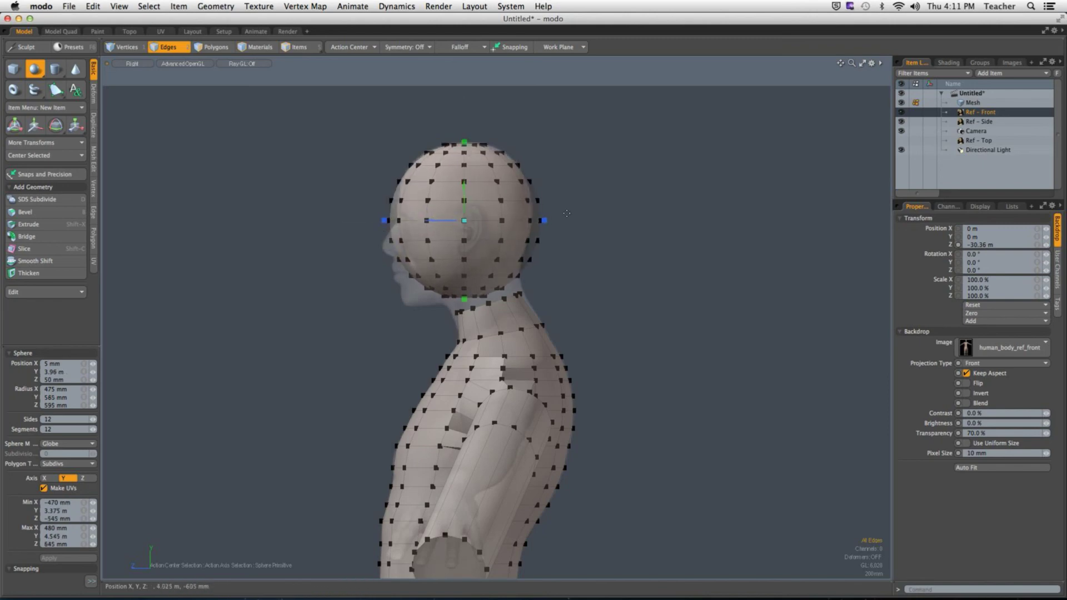
middle_click_drag(452, 247, 481, 217)
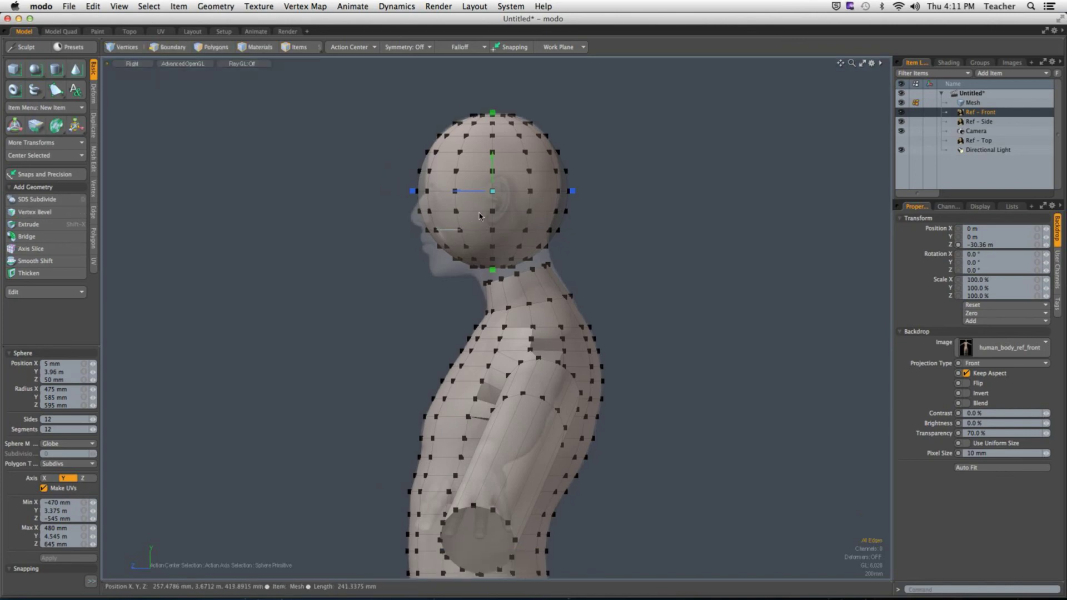
Check the sphere against the front reference, finish the primitive, and inspect the head and neck in perspective.
key("ctrl+space")
left_click(542, 217)
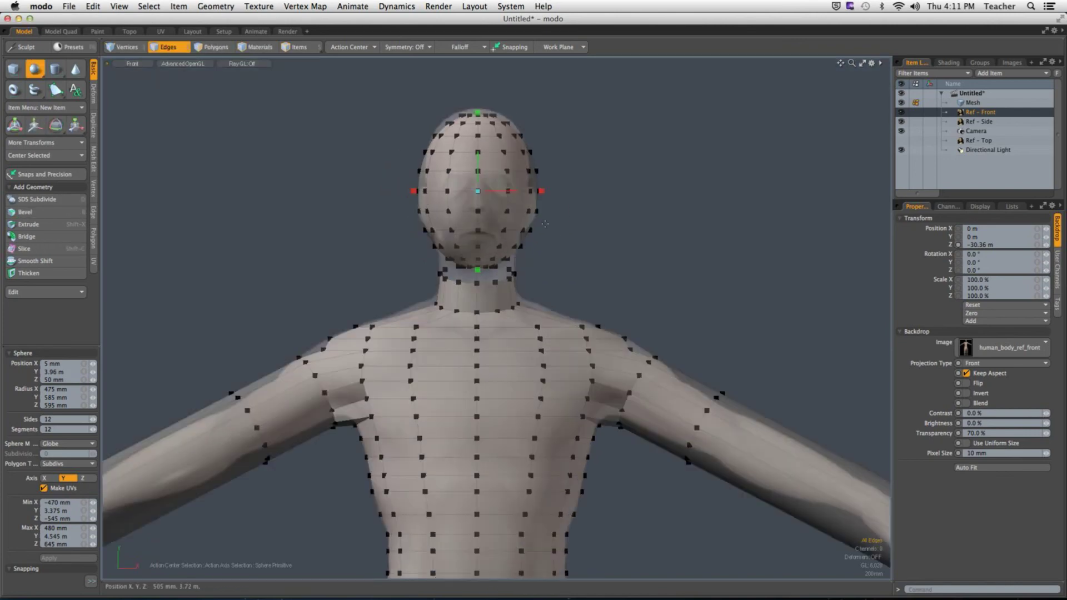
key("space")
key("ctrl+space")
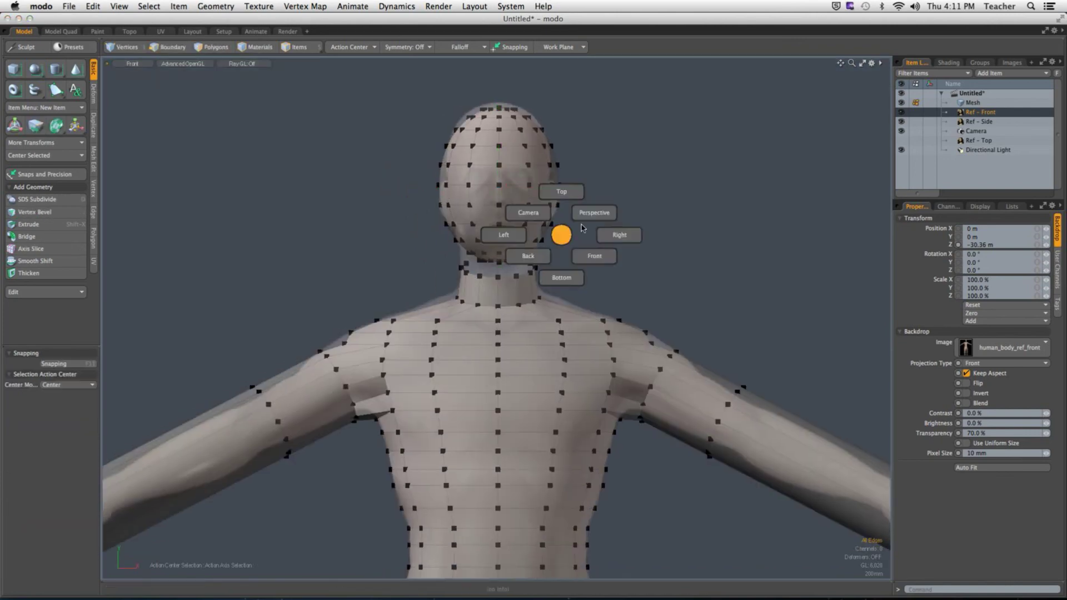
left_click(594, 212)
mouse_move(584, 225)
left_mouse_down("alt")
mouse_move(483, 246)
mouse_move(588, 230)
left_mouse_up("alt")
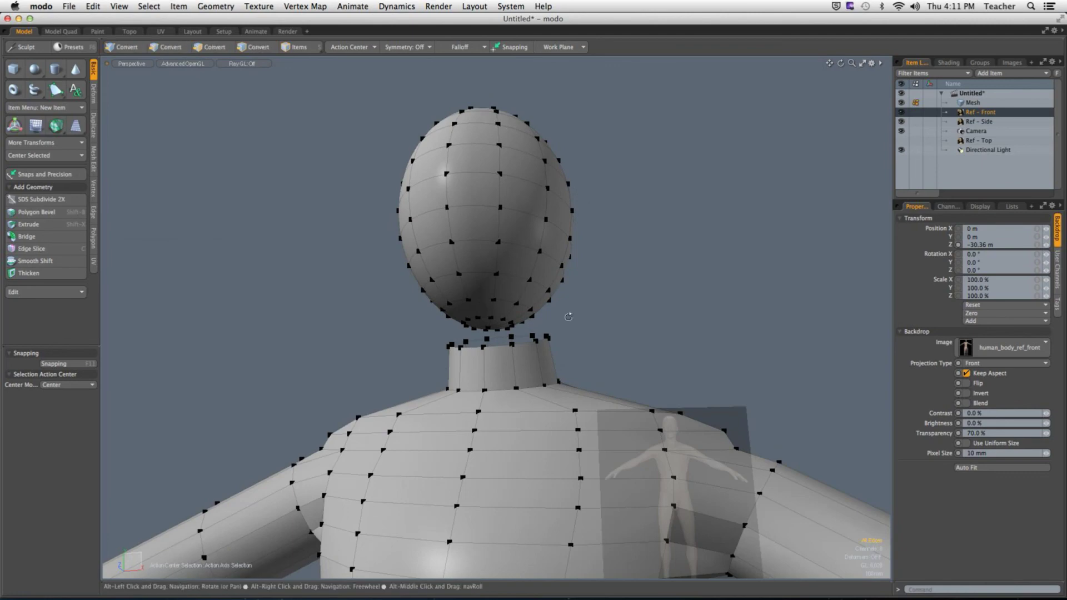
left_click_drag(568, 317, 571, 241, "alt")
Try to move the first edge loop below the sphere's equator about 115 mm toward the face, and undo the move.
key("2")
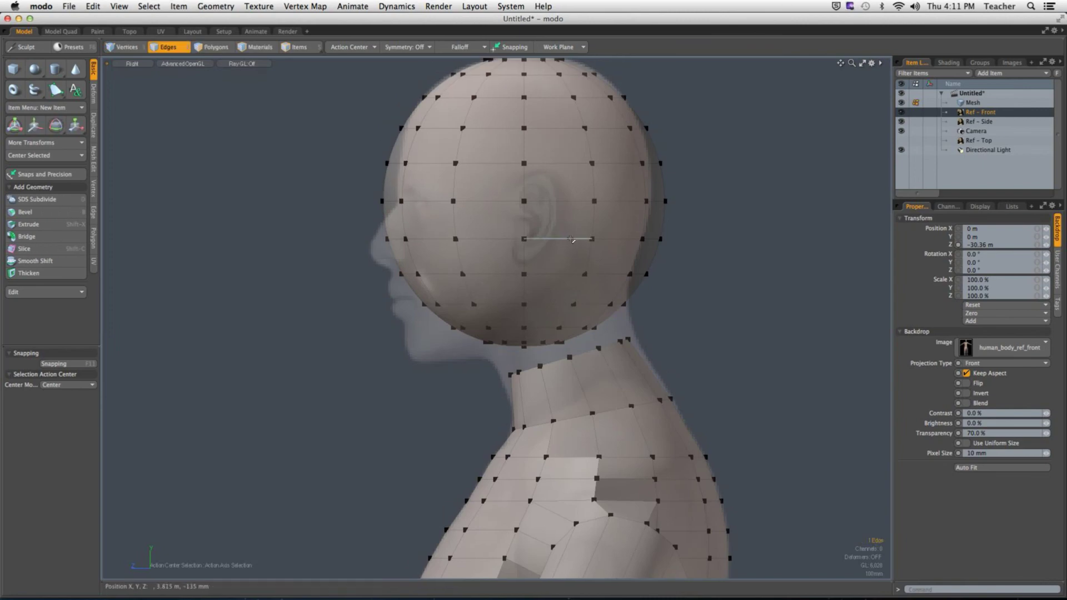
double_click(571, 240)
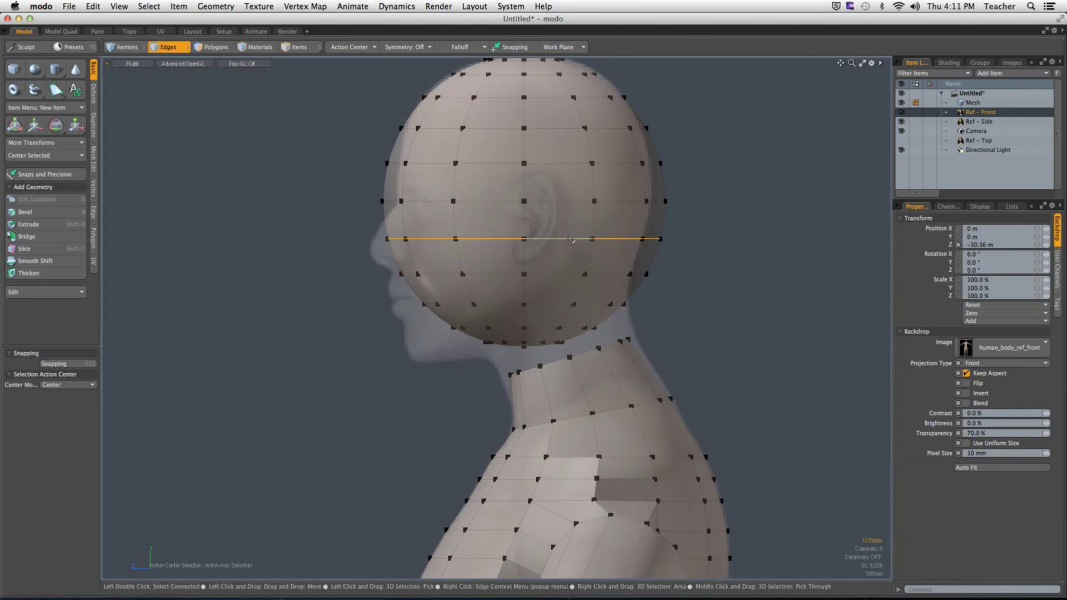
key("w")
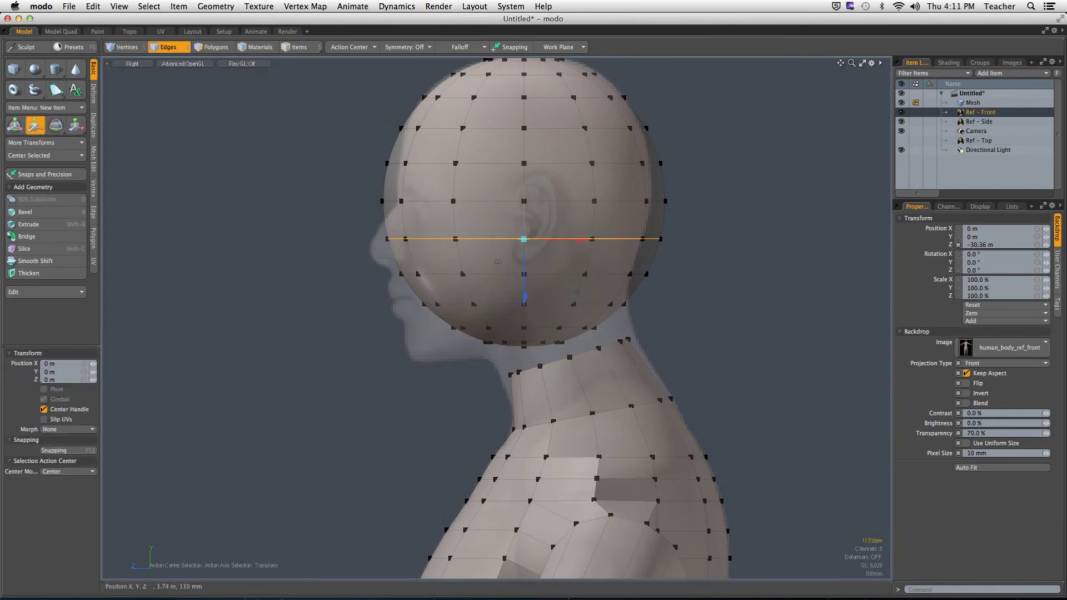
left_click_drag(578, 247, 560, 247)
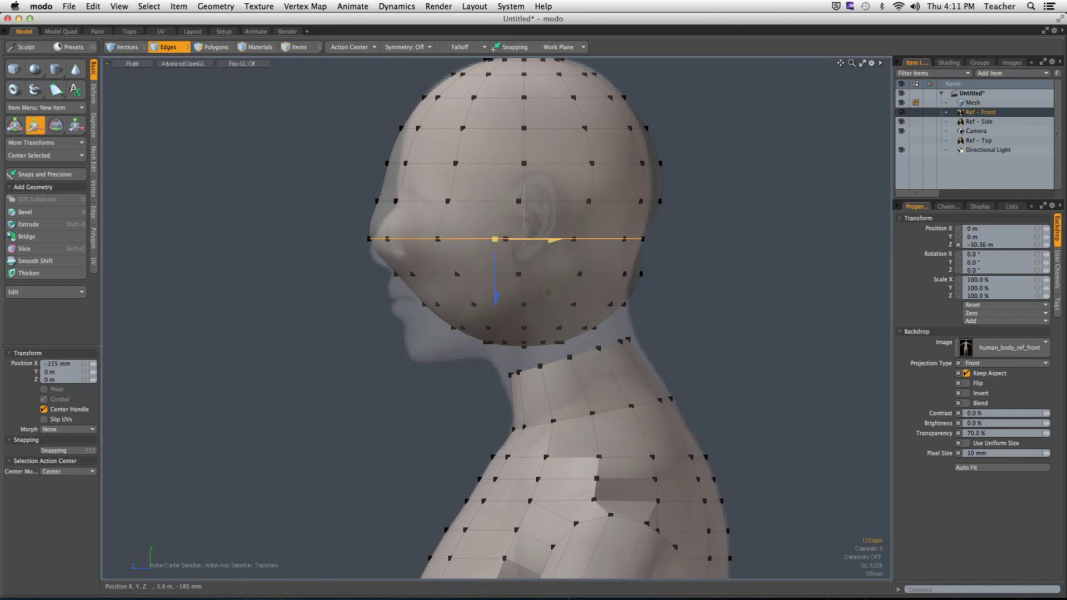
key("space")
key("super+z")
key("super+z")
key("super+z")
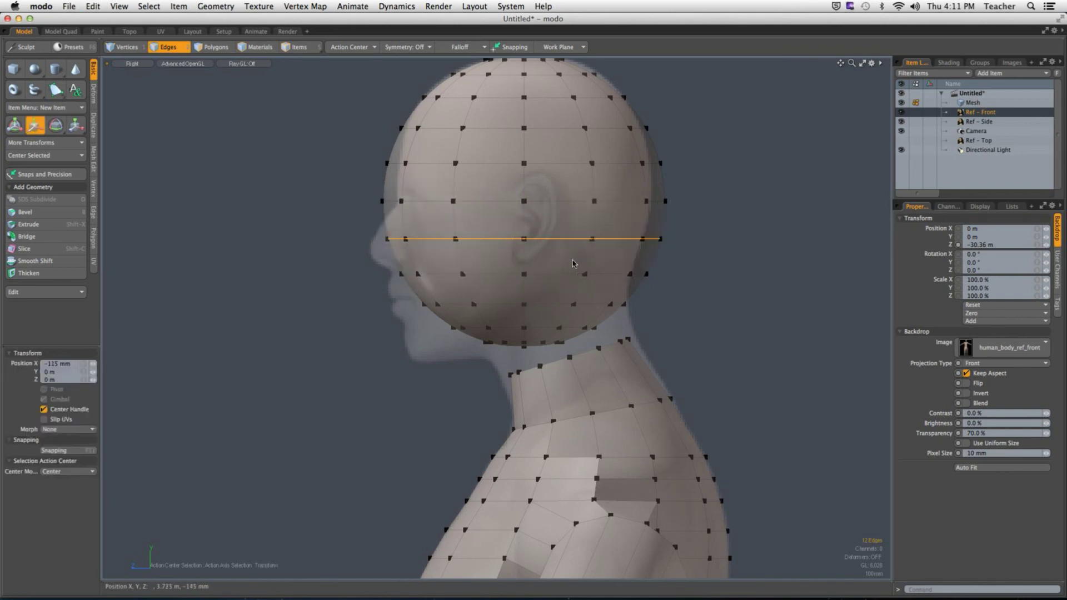
Convert all of the head sphere's polygons from subdivision surfaces to plain faces, and return to edge selection without selected polygons.
key("3")
left_click(541, 259)
double_click(539, 257)
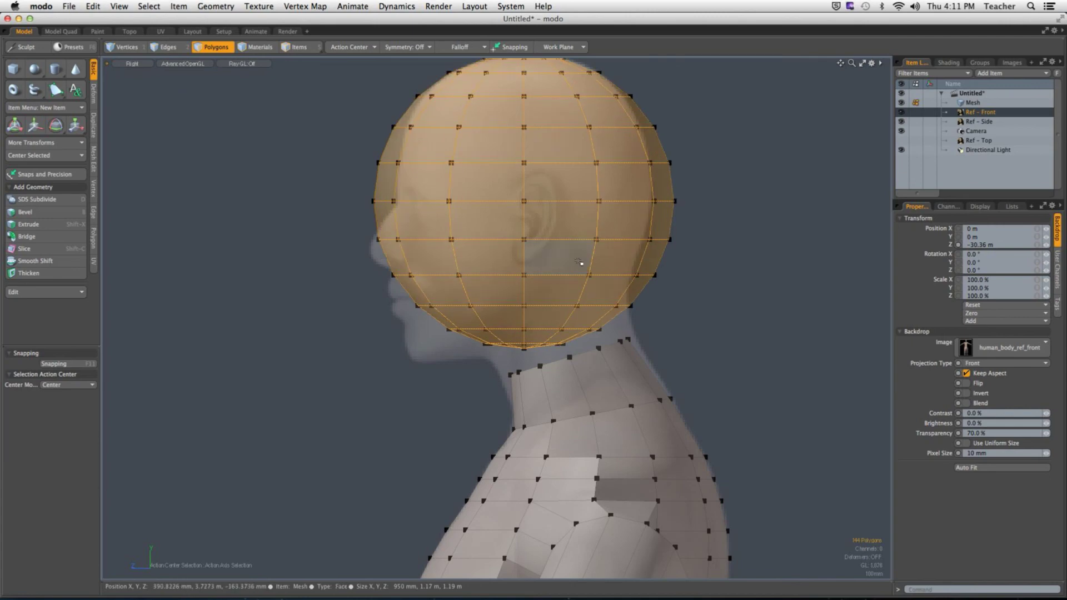
left_click(691, 262)
key("2")
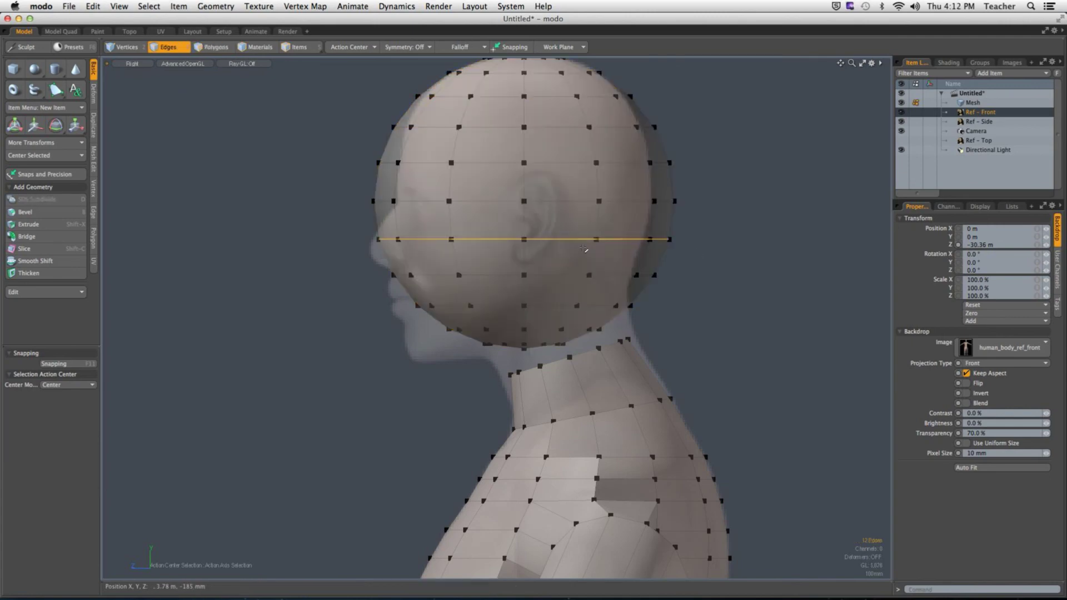
Move the edge loop below the equator forward to meet the back of the reference head, and the equator loop forward by about 95 mm.
key("w")
left_click_drag(574, 246, 547, 245)
key("space")
double_click(671, 202)
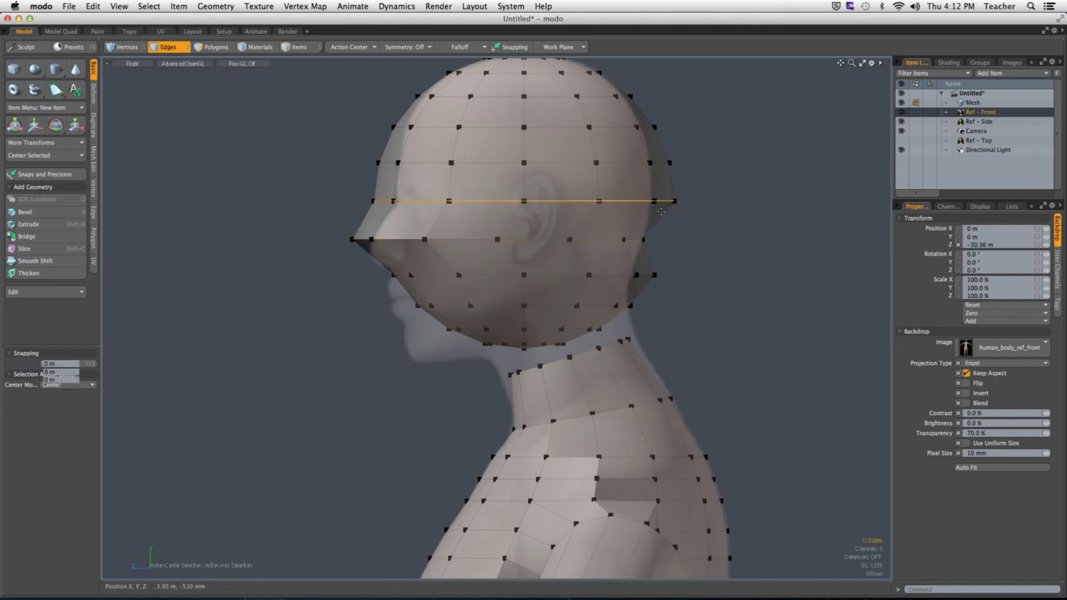
key("w")
left_click_drag(503, 202, 479, 201)
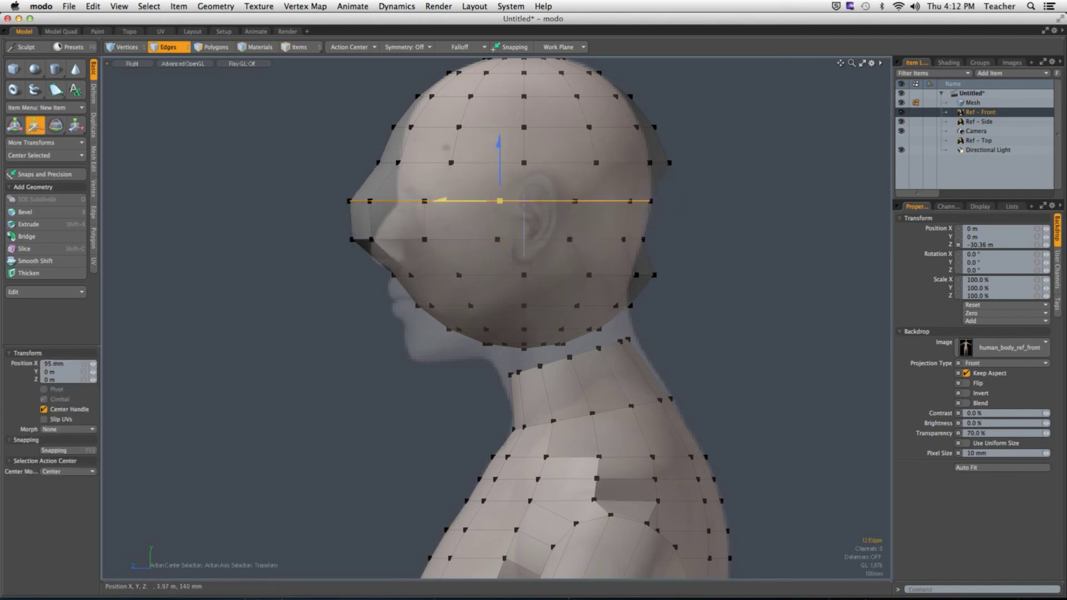
key("space")
Move the two edge loops above the equator forward until their back edges match the rear outline of the reference head.
left_click(621, 163)
key("w")
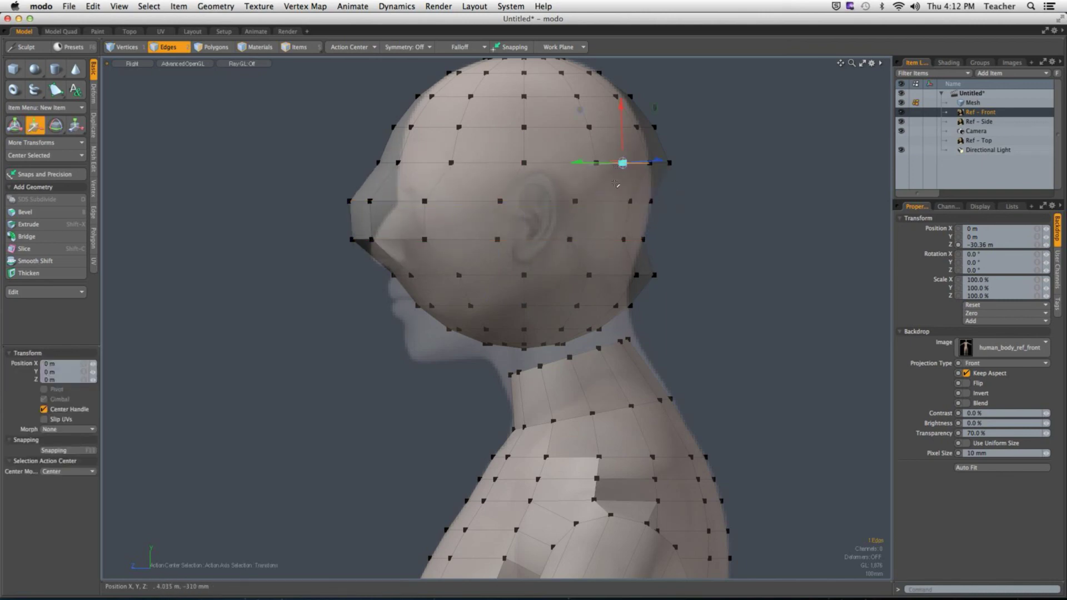
key("space")
double_click(617, 163)
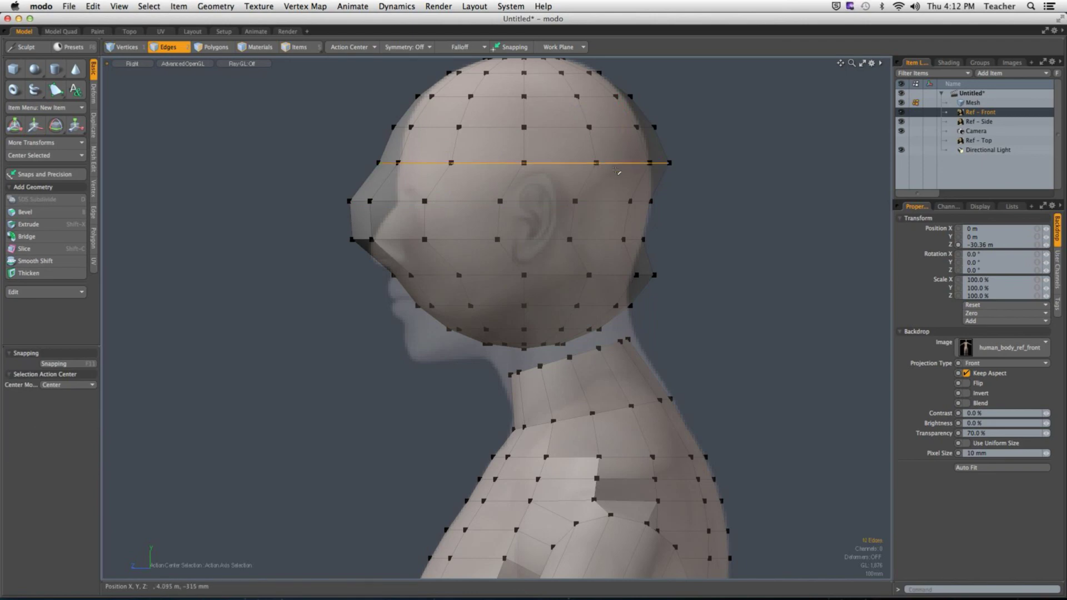
key("w")
left_click_drag(617, 171, 578, 143)
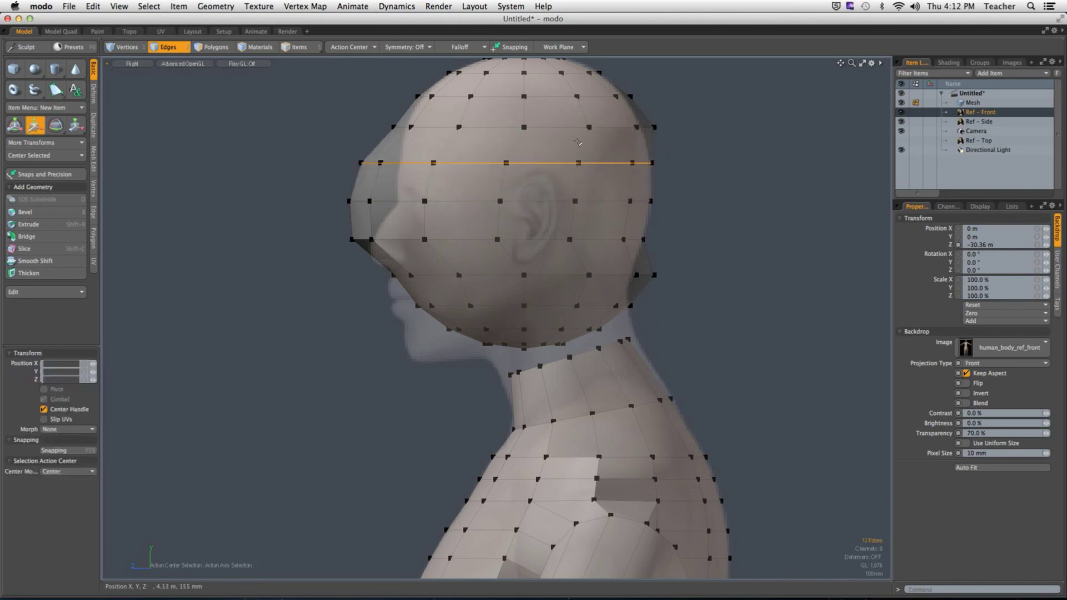
key("space")
double_click(590, 127)
key("w")
left_click_drag(468, 127, 455, 128)
key("space")
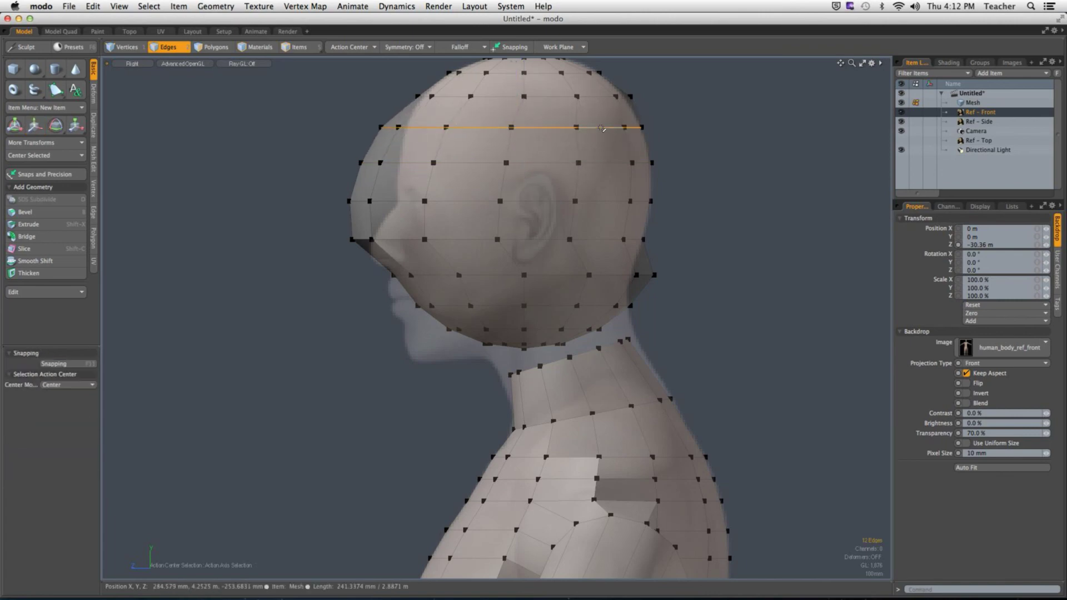
Turn off the Selection action center and scale the second loop above the equator to 90% in Z from its back edge.
key("r")
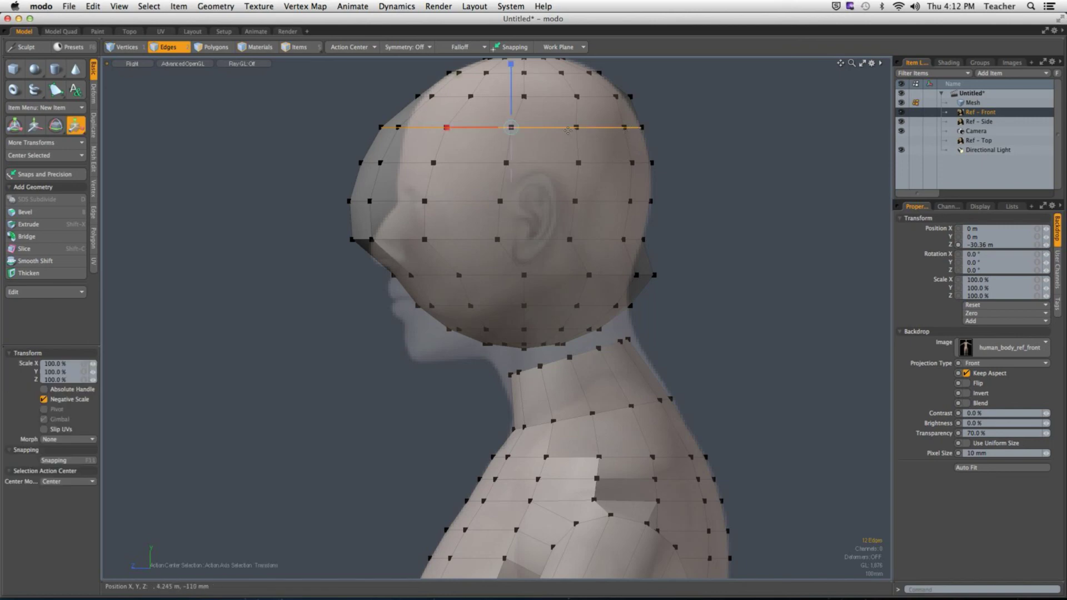
left_click(350, 46)
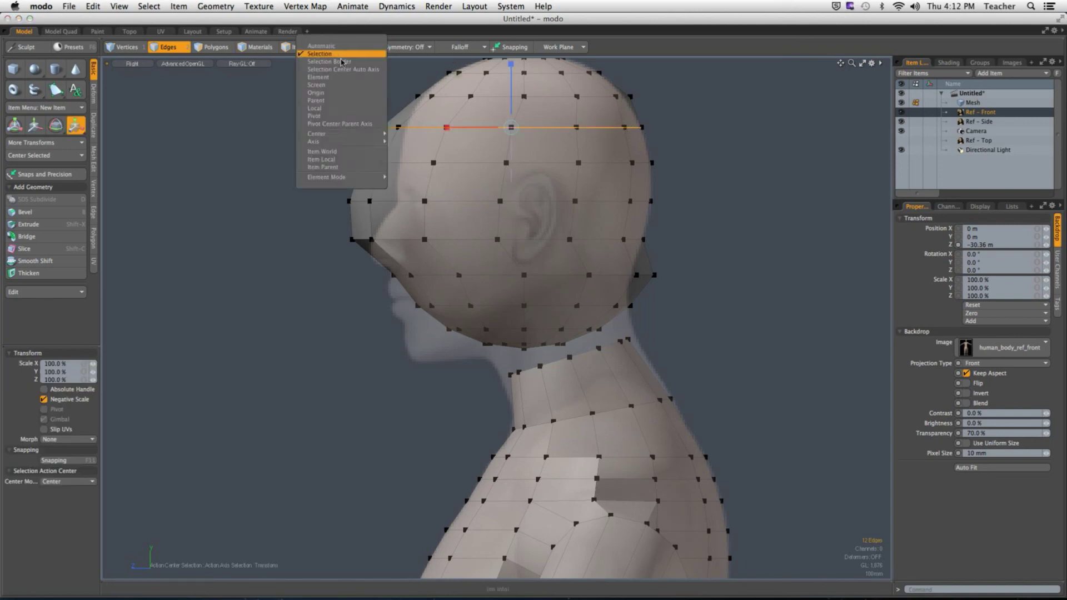
left_click(337, 52)
left_click(642, 127)
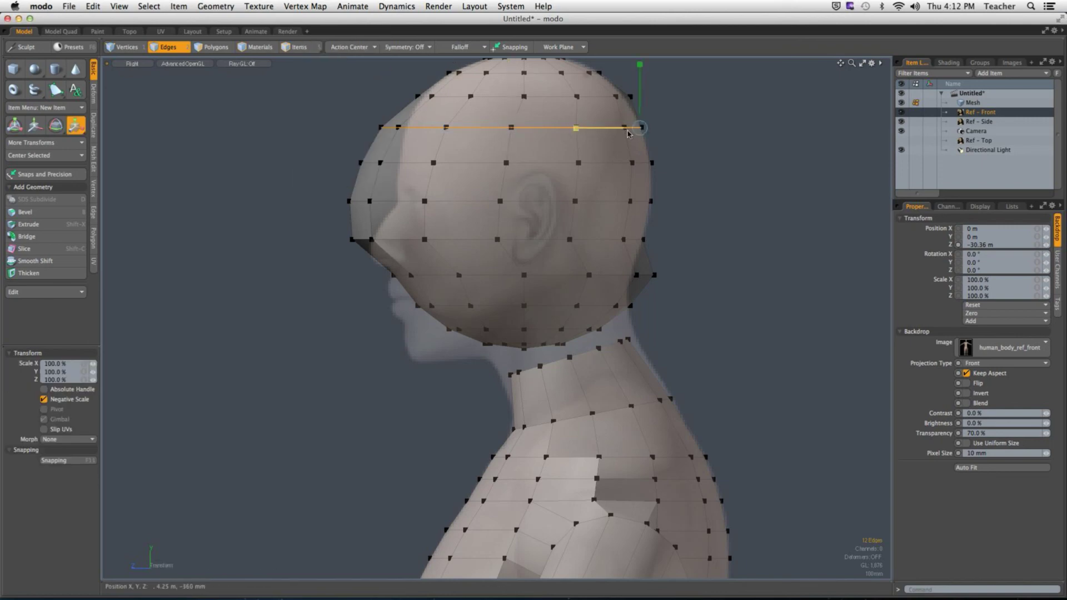
left_click_drag(576, 128, 581, 127)
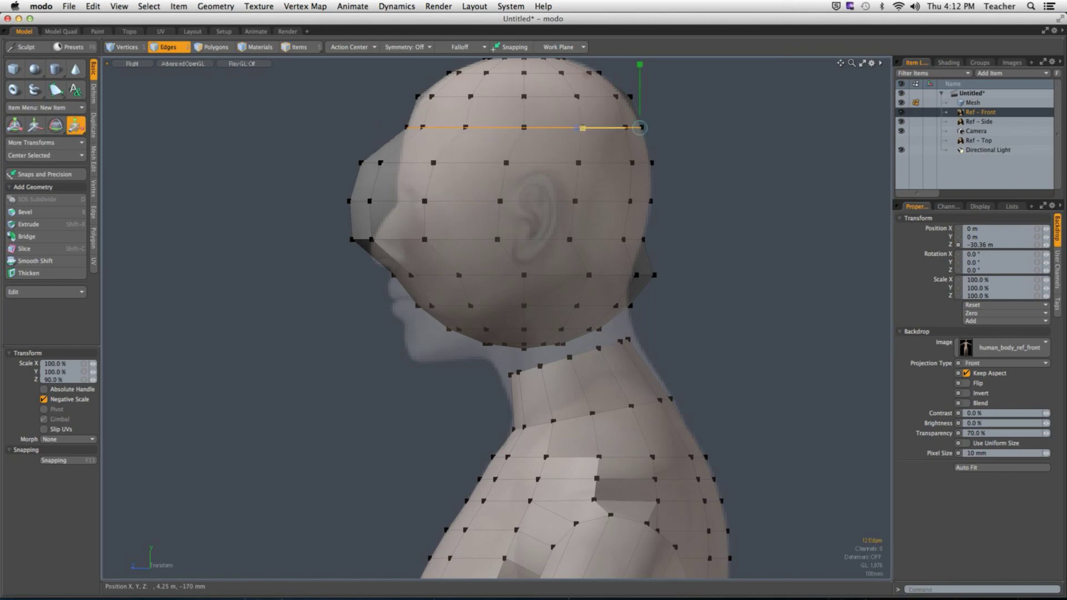
Scale the first loop above the equator to about 85% and the equator loop to 84% in Z, each from its back edge.
double_click(612, 163)
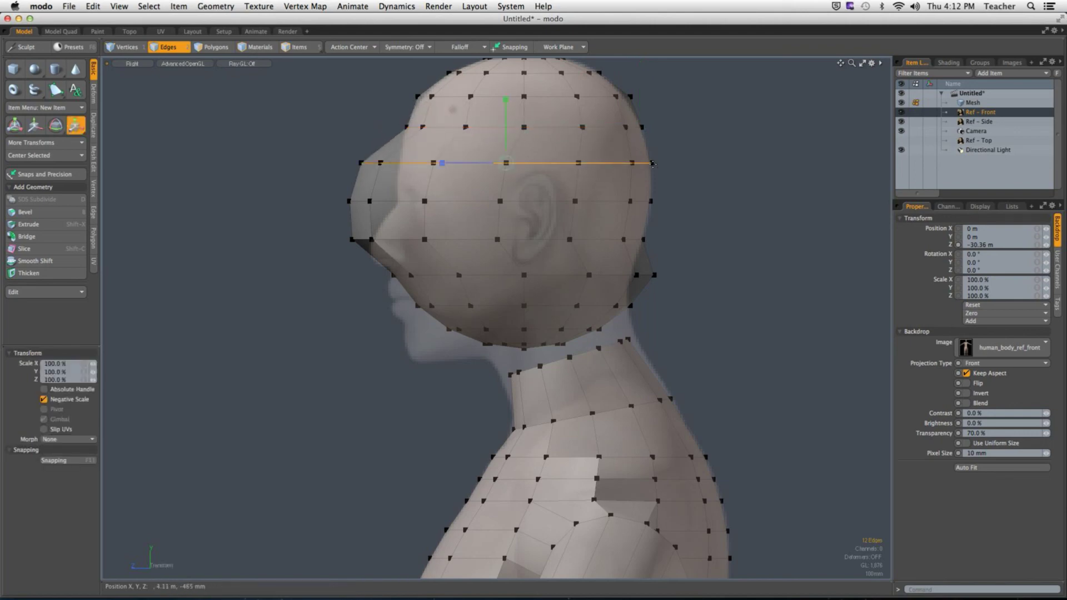
left_click(651, 163)
left_click_drag(601, 168, 599, 200)
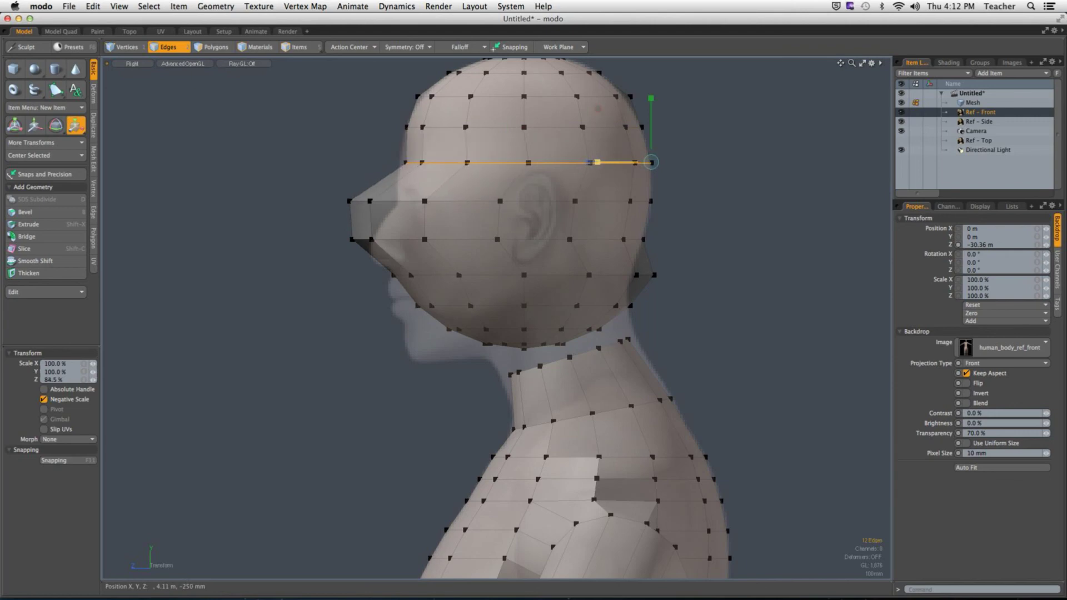
key("space")
double_click(599, 201)
key("r")
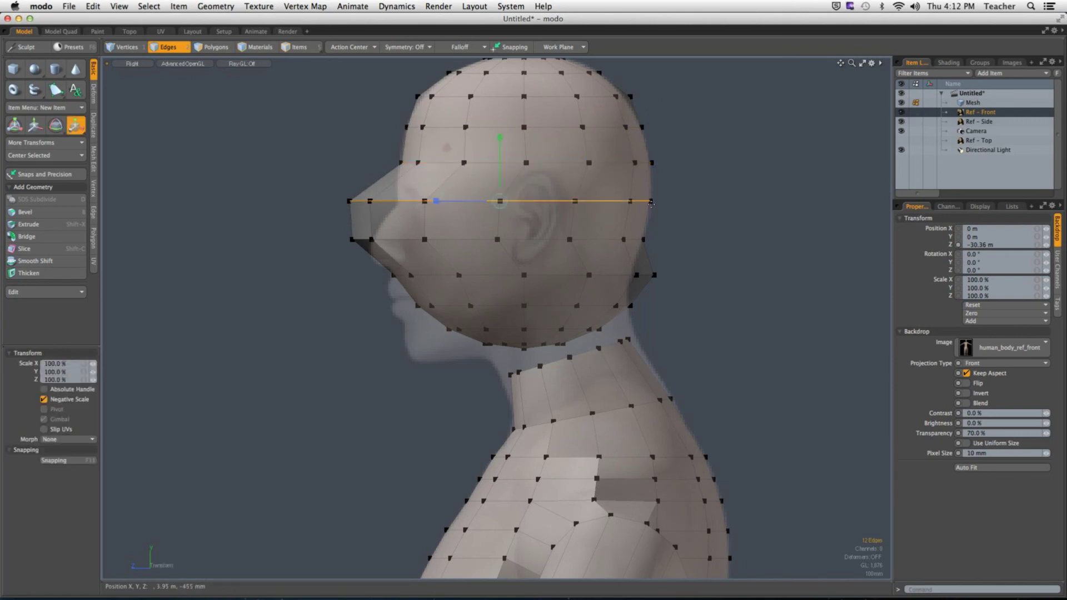
left_click_drag(607, 208, 606, 223)
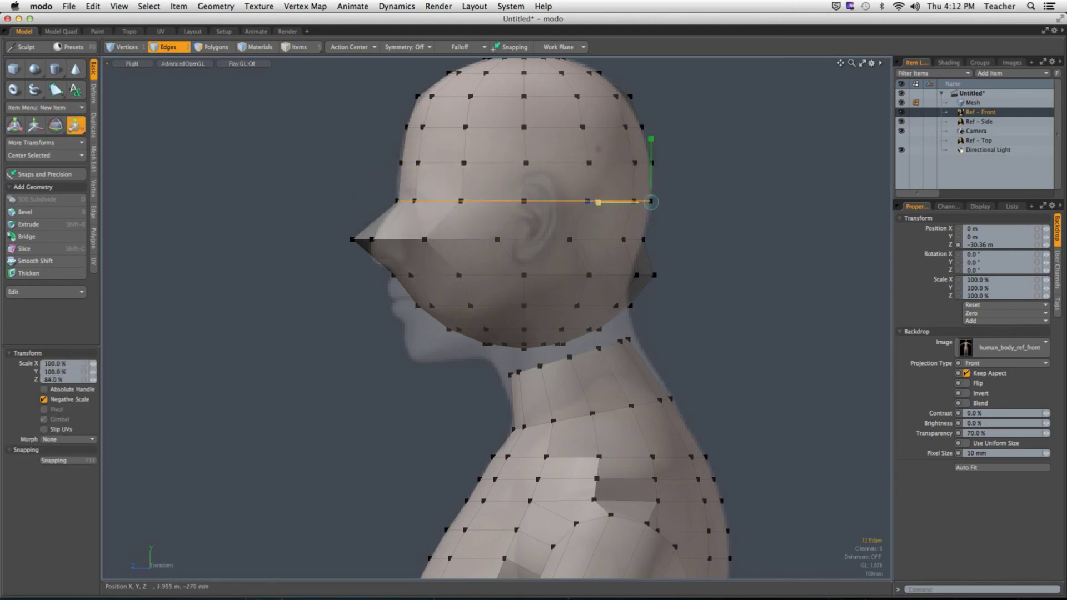
key("space")
Scale the first loop below the equator to 94.5% in Z from its back edge so its front approaches the nose.
left_click(608, 240)
double_click(609, 240)
key("r")
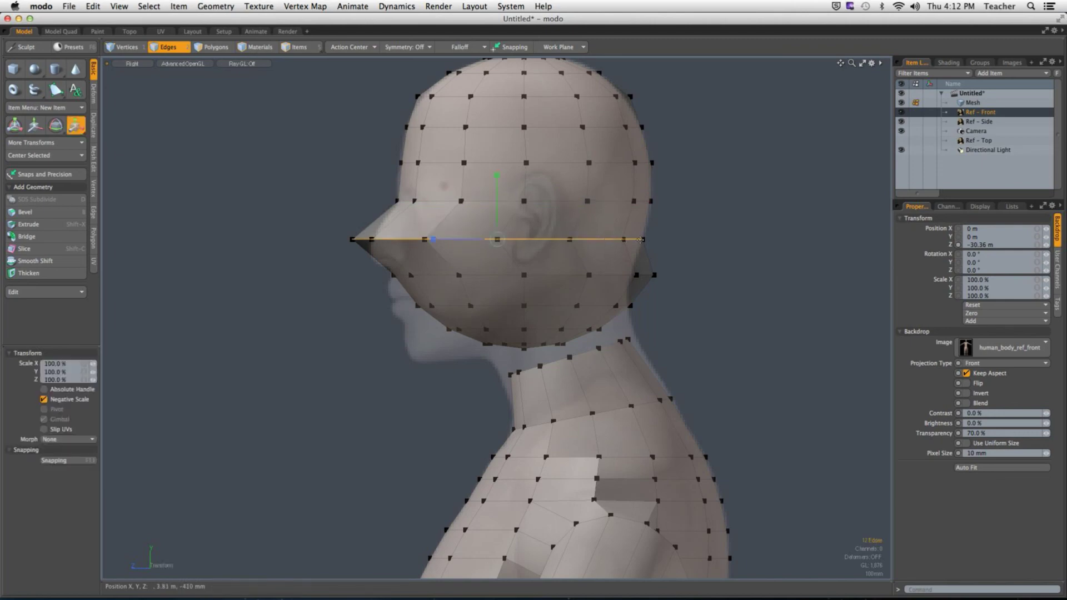
left_click(641, 240)
left_click_drag(593, 246, 593, 247)
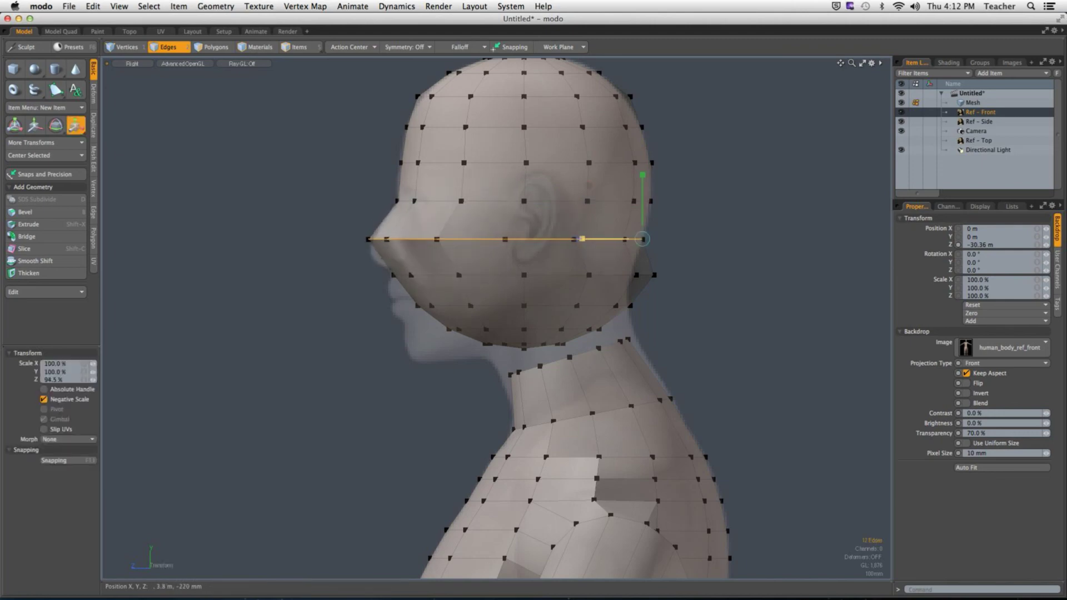
key("space")
Move the second edge loop below the equator about 95 mm forward to line up with the back of the reference head.
double_click(590, 276)
key("w")
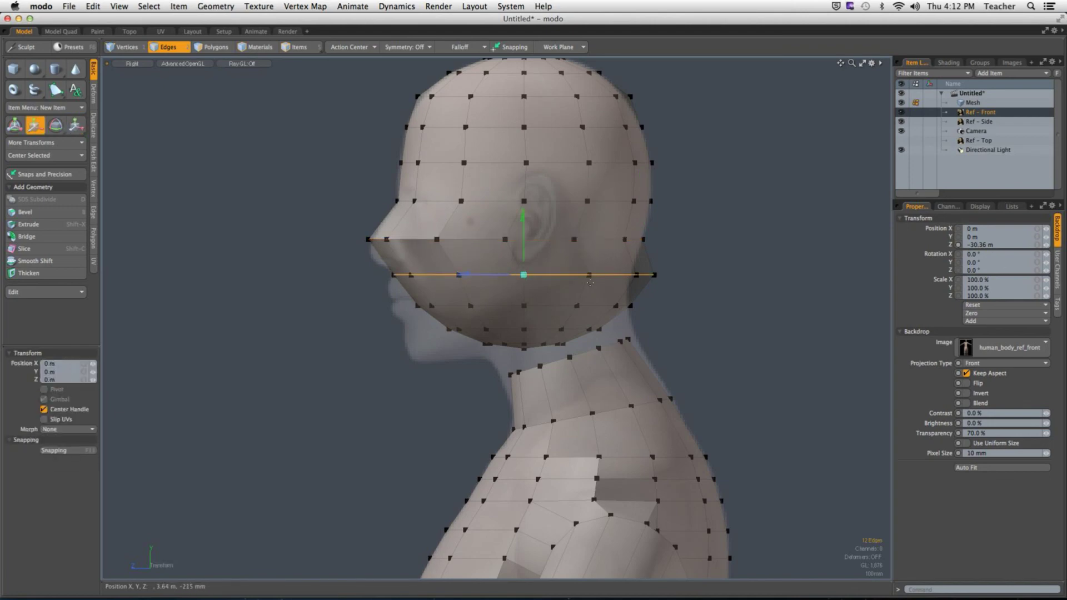
left_click_drag(503, 281, 480, 281)
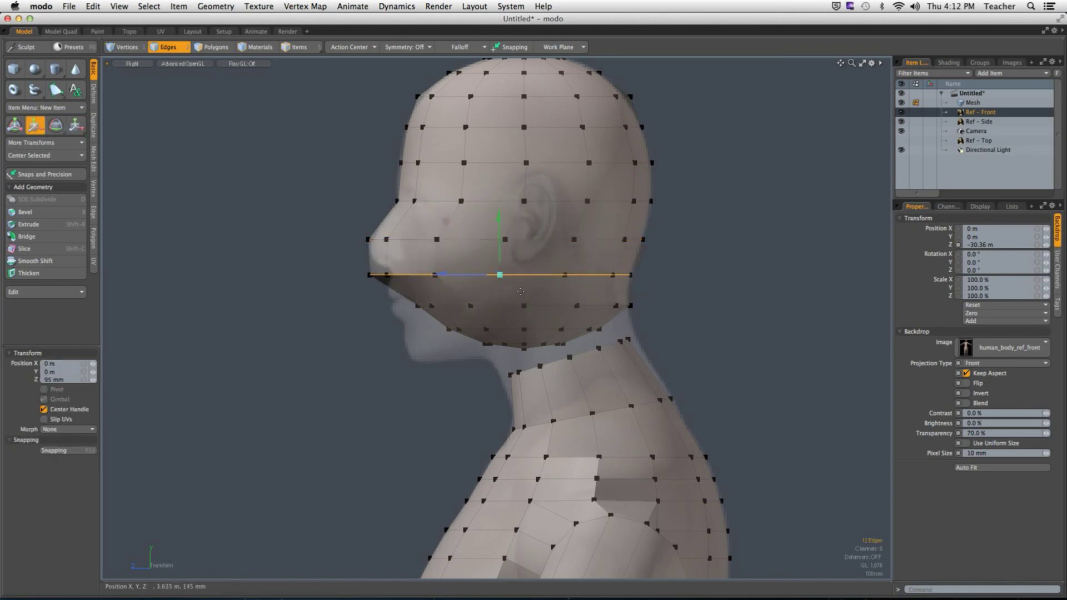
key("space")
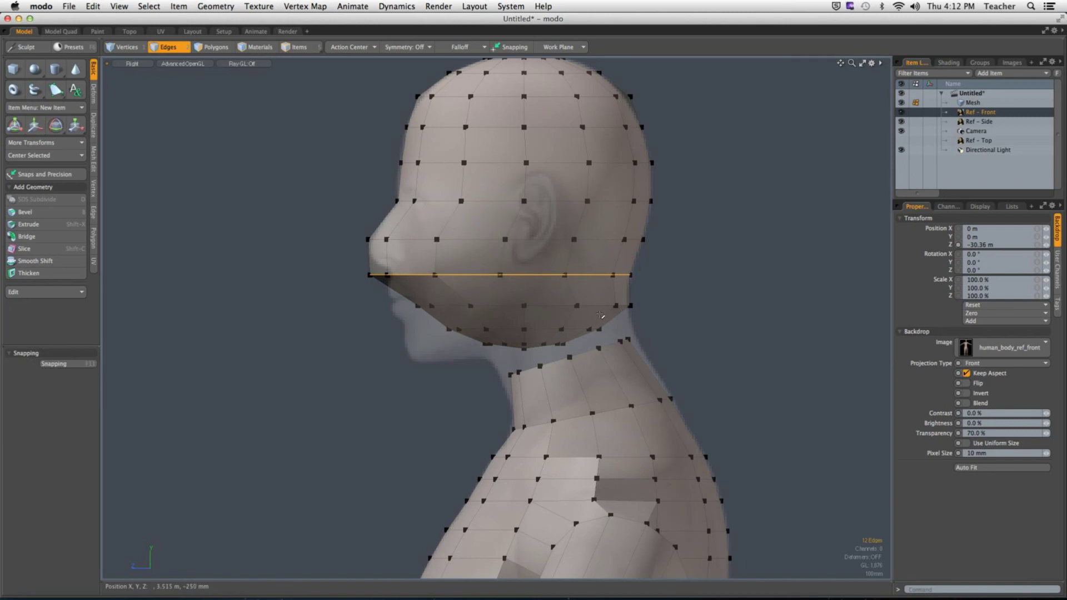
Scale the second edge loop below the equator to 94% in Z from its back edge to fit the upper lip.
key("r")
left_click(630, 275)
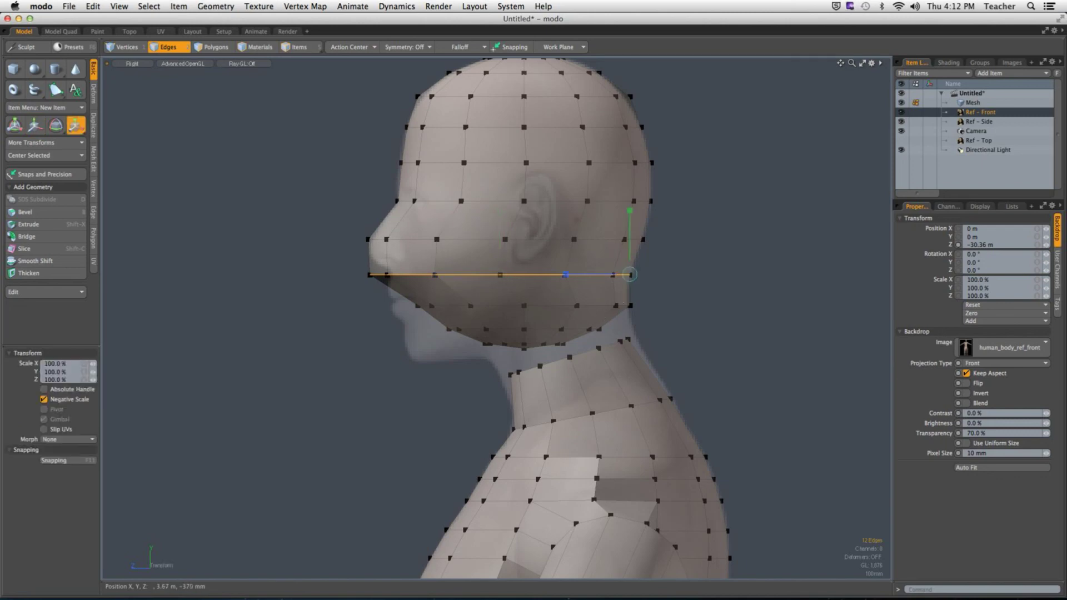
left_click_drag(589, 278, 591, 278)
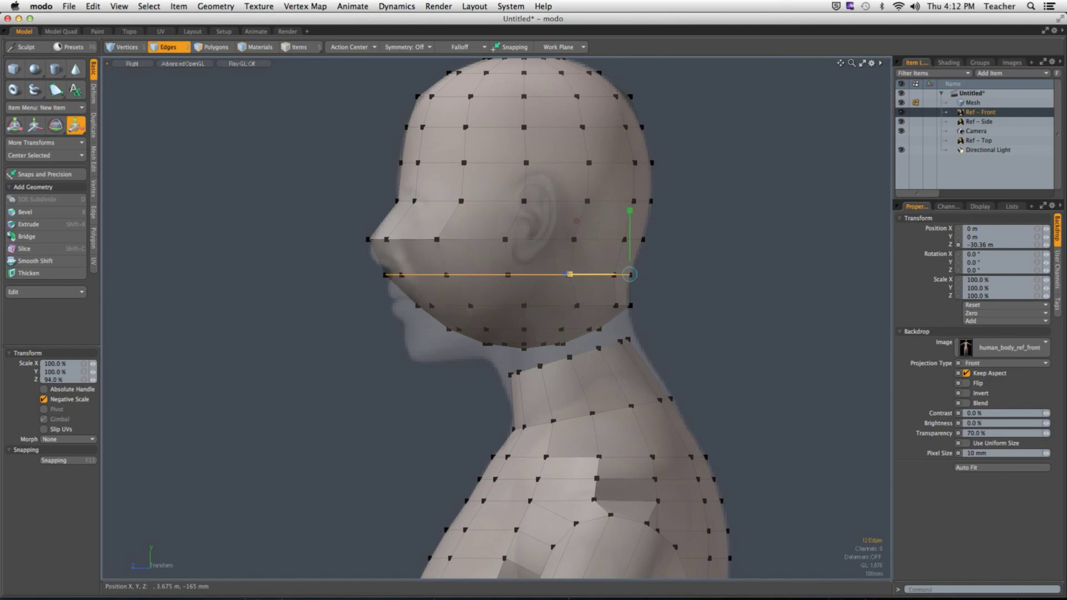
key("space")
Scale the third edge loop below the equator to about 113% in Z from its back edge so its front meets the lower face.
double_click(578, 305)
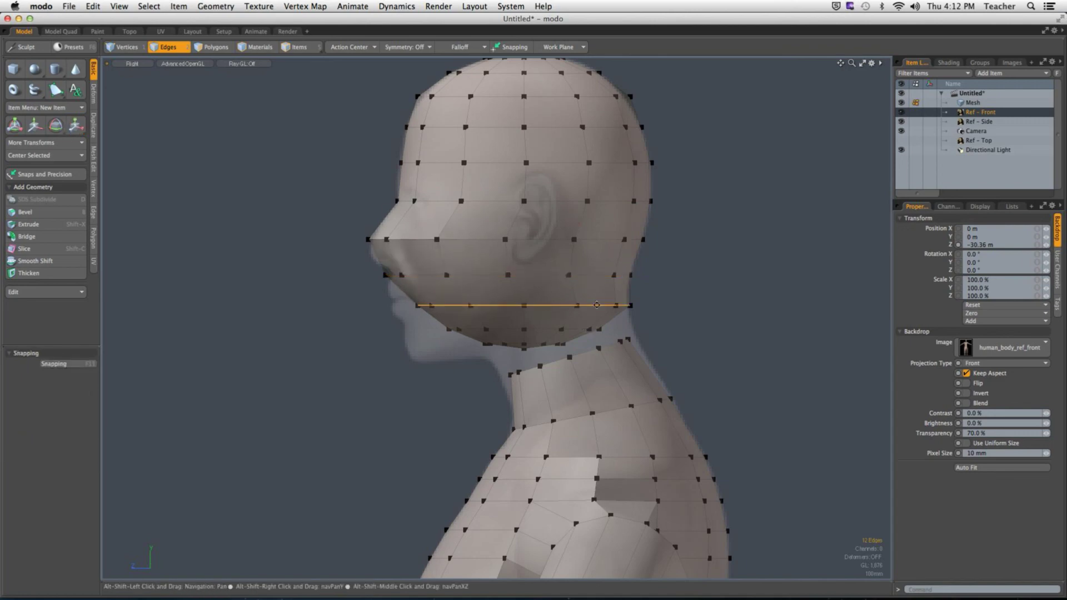
scroll(551, 311, "up", 2)
key("ctrl+space")
left_click(550, 297)
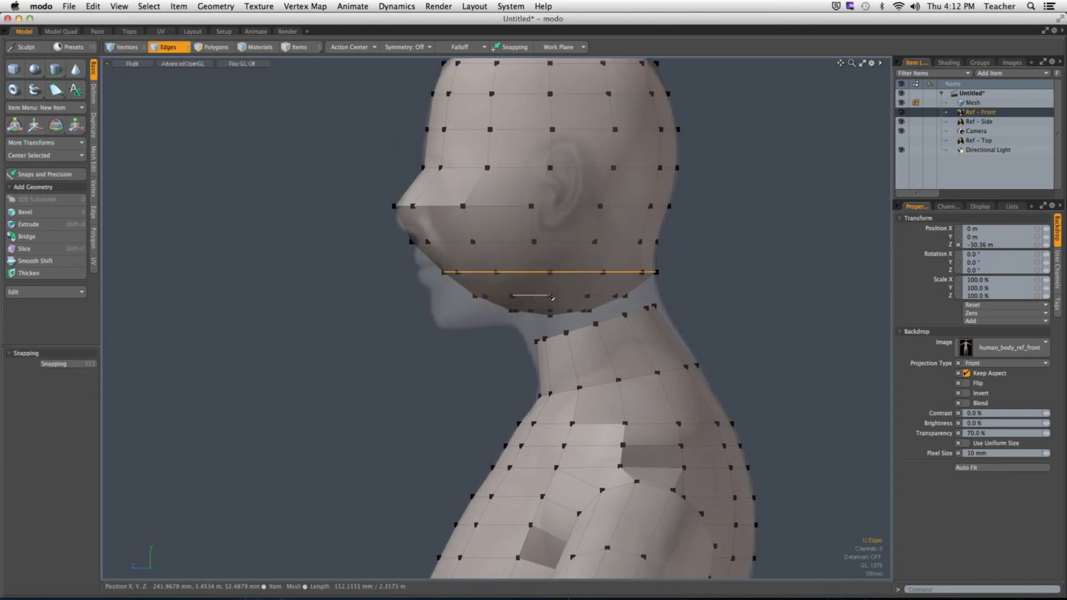
key("r")
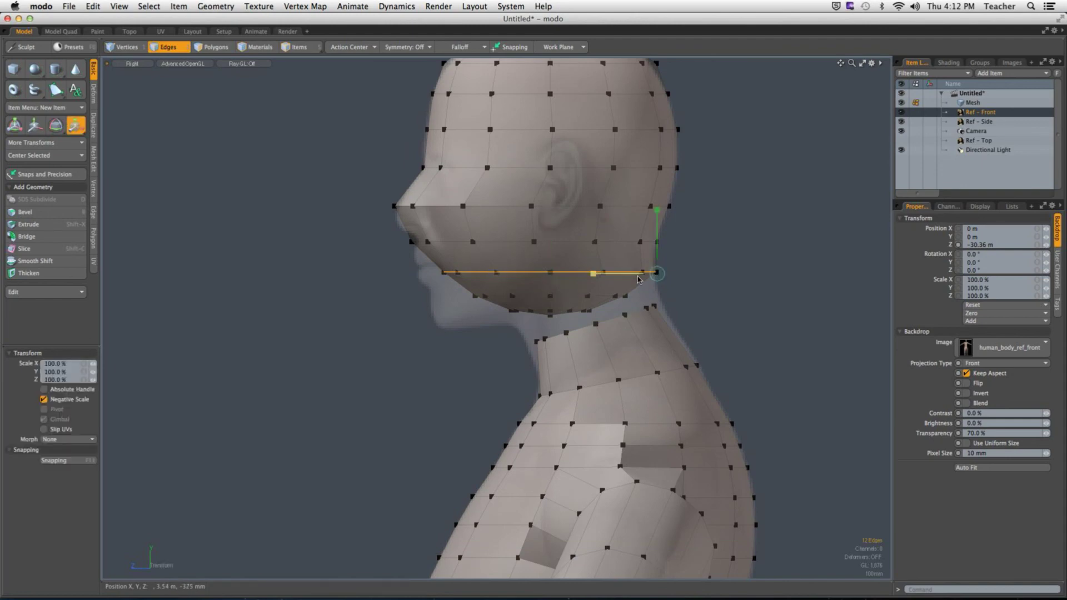
left_click_drag(627, 278, 618, 278)
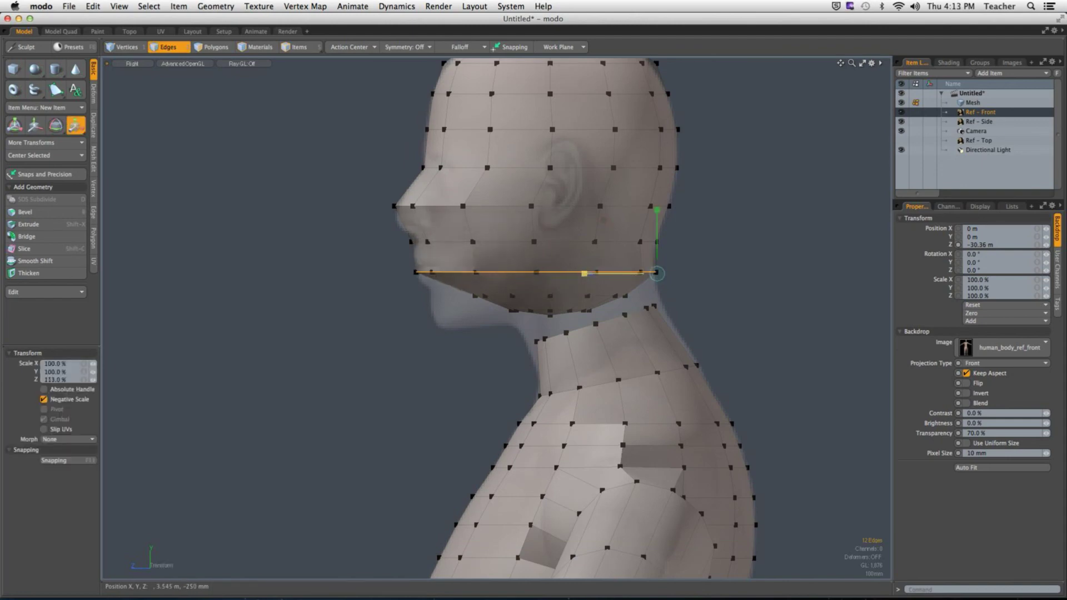
key("space")
Move the fourth edge loop below the equator back to the nape and scale it to about 152% in Z from its back edge.
double_click(618, 311)
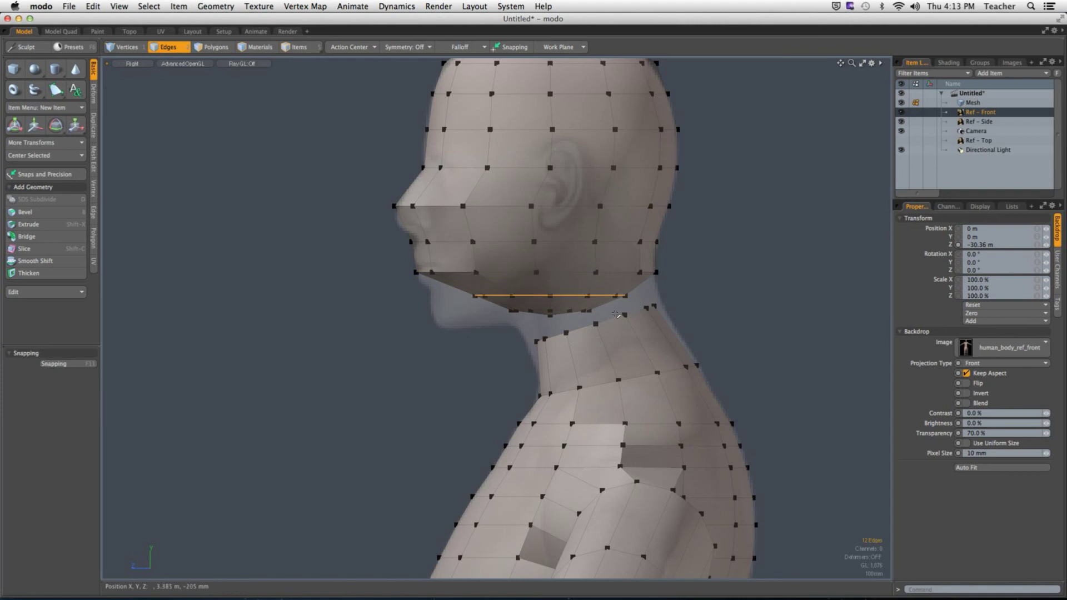
key("w")
left_click_drag(528, 302, 562, 302)
key("space")
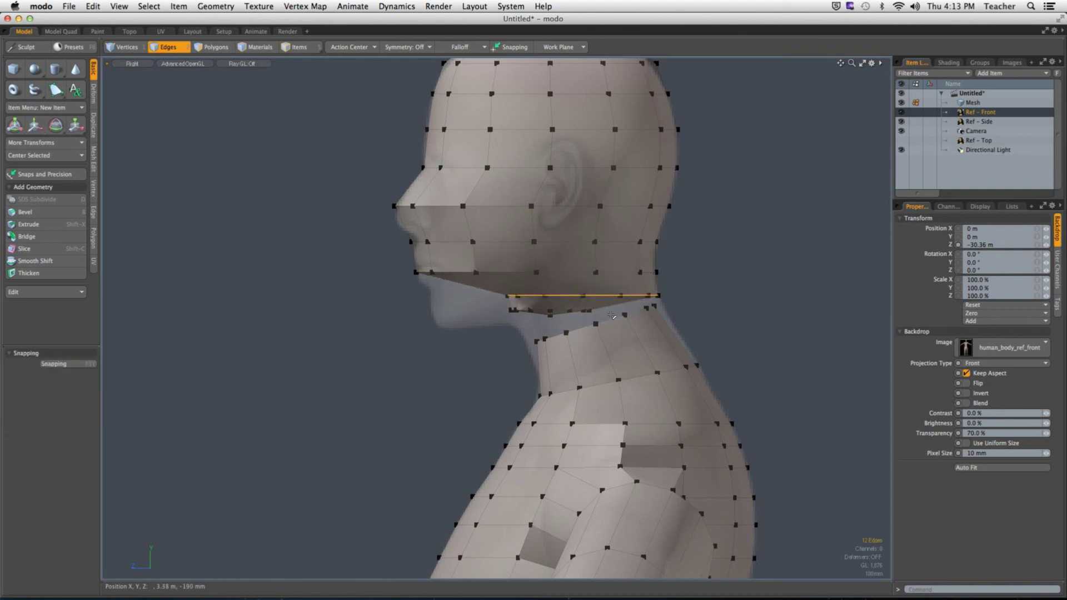
key("r")
left_click(659, 296)
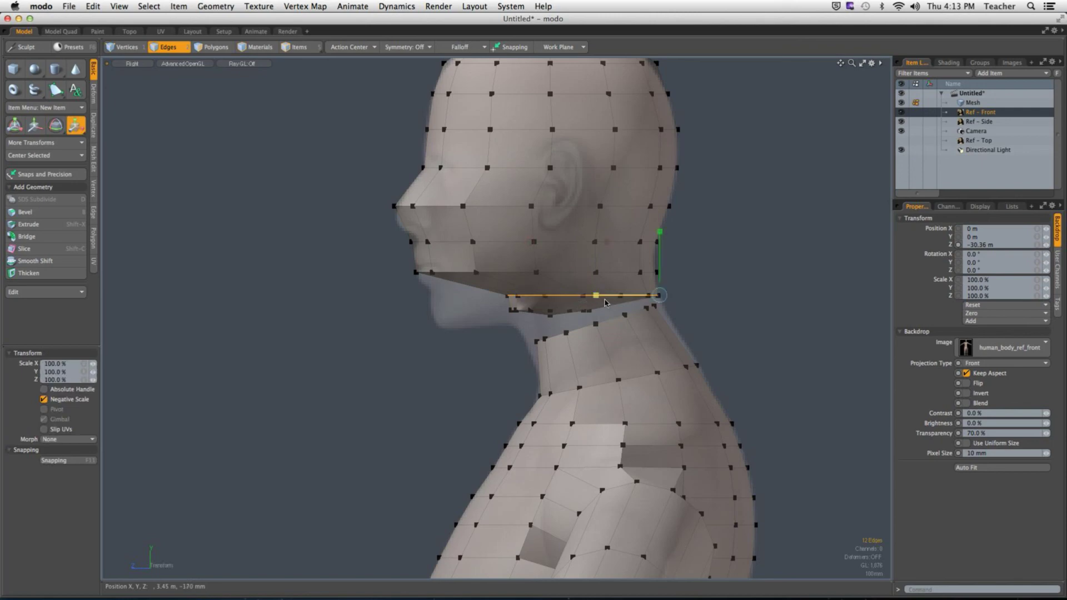
left_click_drag(596, 295, 561, 295)
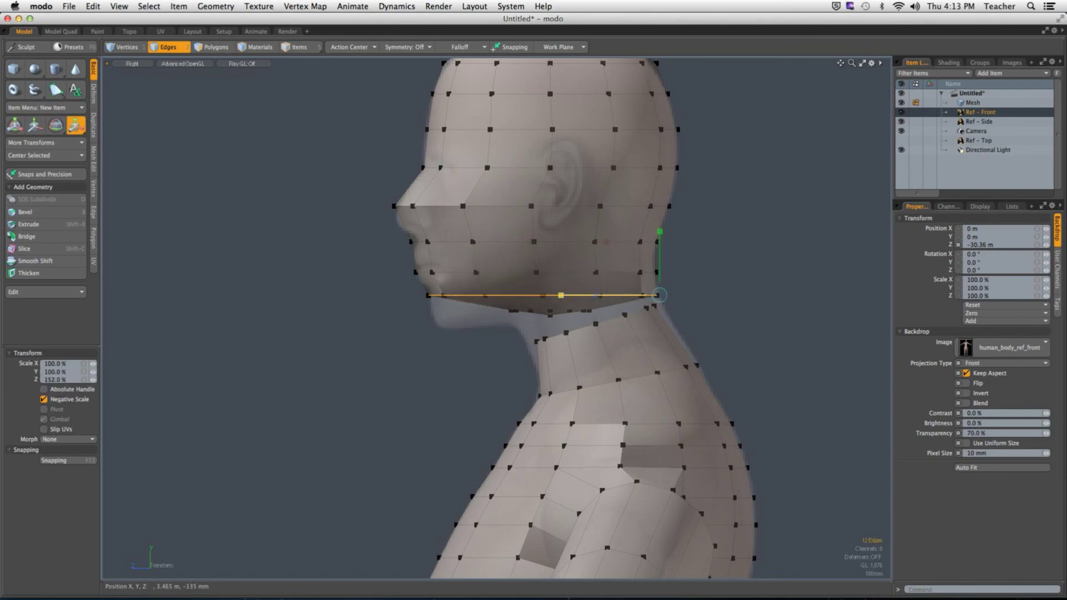
key("space")
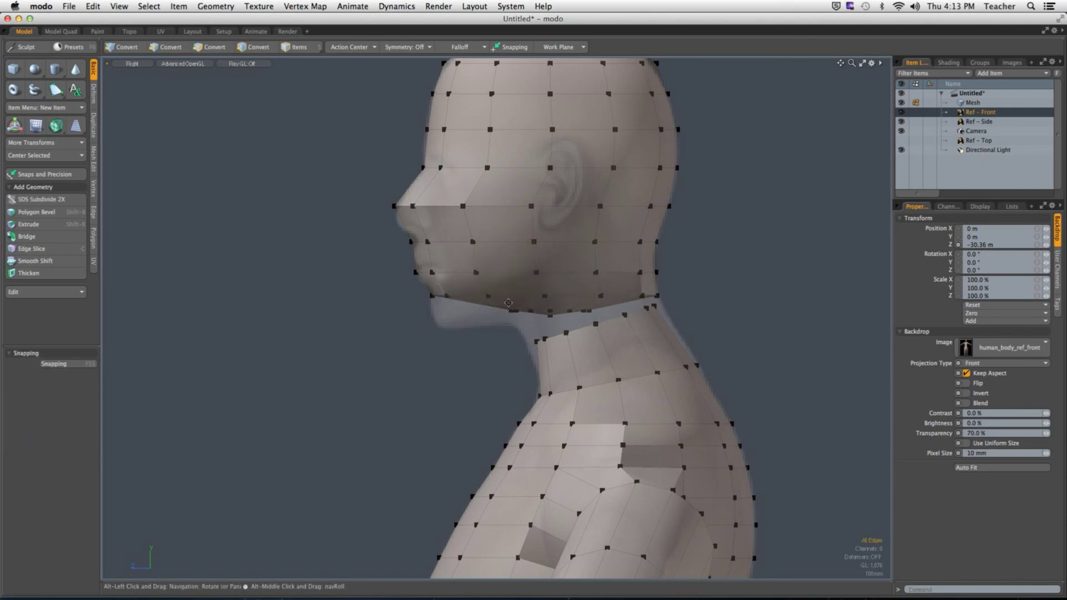
Select all the polygons closing the underside of the head, below the fourth loop, and delete them.
left_click_drag(541, 276, 538, 312, "alt")
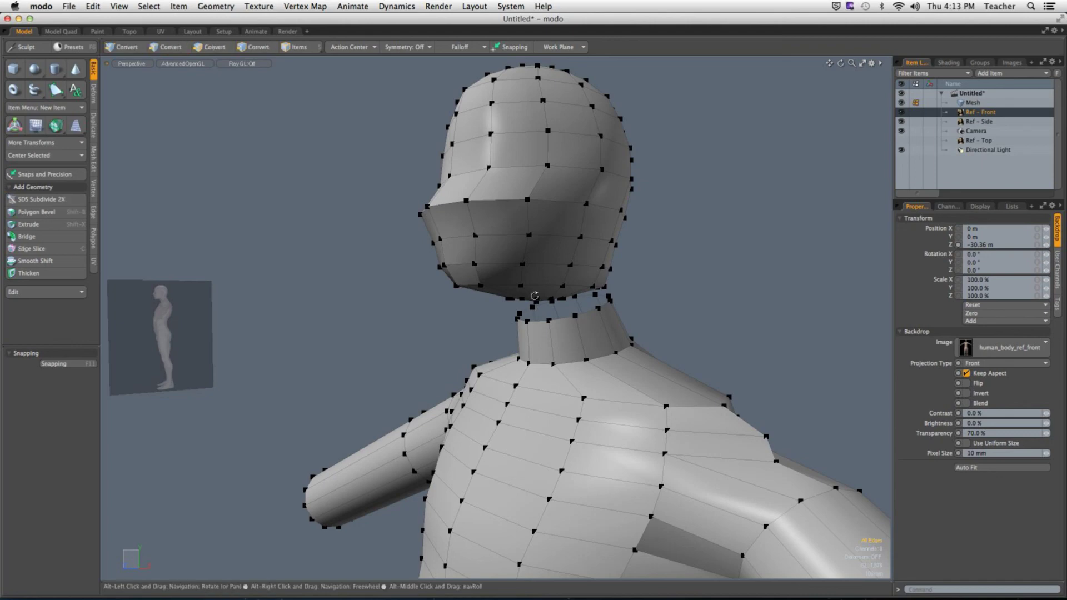
left_click_drag(540, 312, 543, 262, "alt")
key("3")
left_click_drag(485, 300, 556, 292)
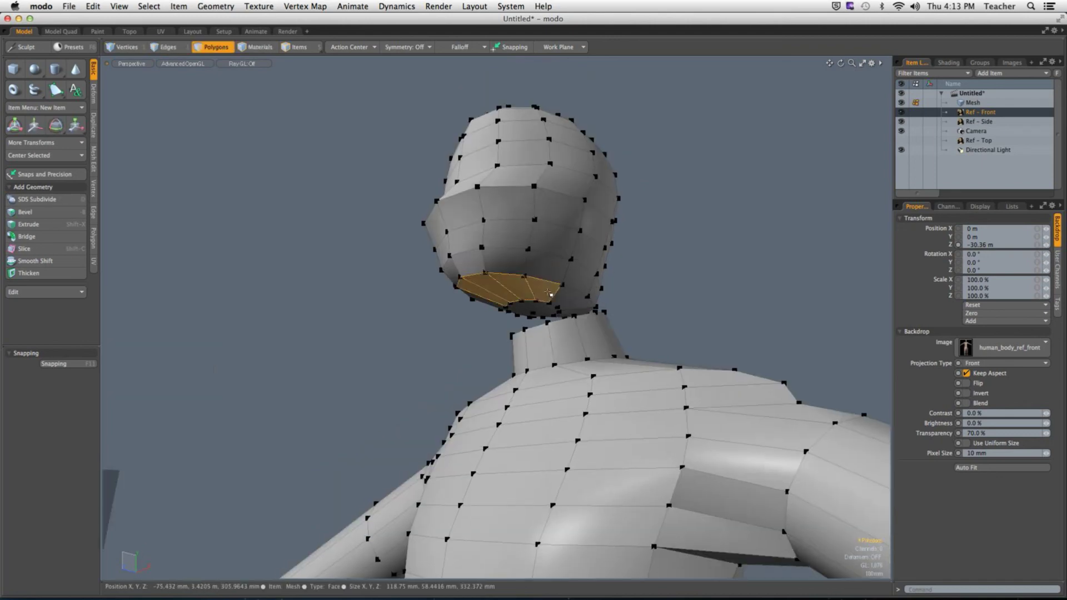
scroll(556, 294, "up", 6)
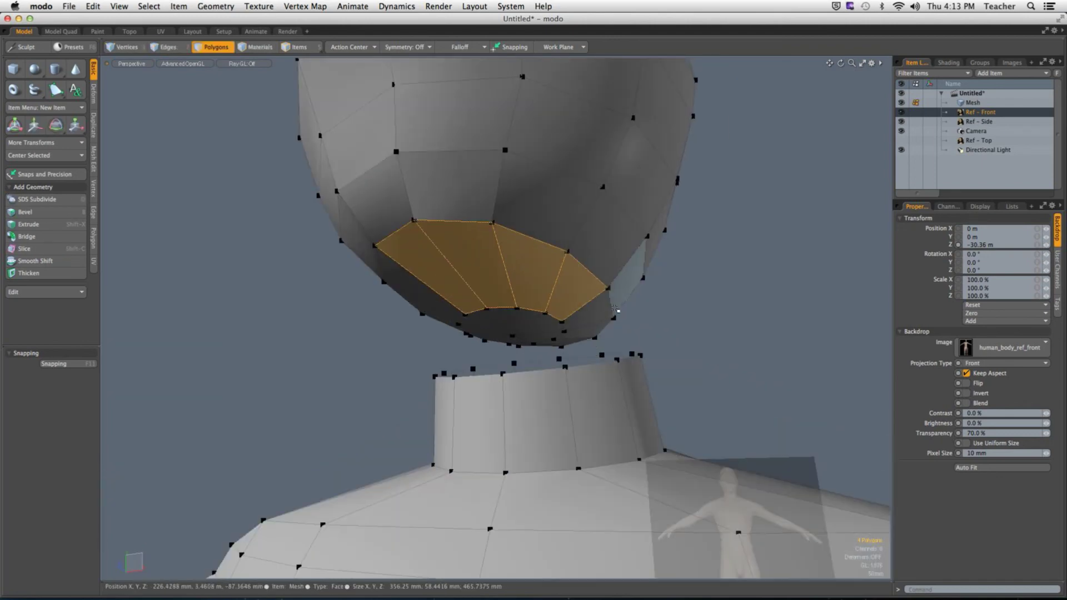
mouse_move(616, 309)
left_mouse_down("shift")
mouse_move(534, 341)
mouse_move(497, 340)
mouse_move(686, 359)
mouse_move(679, 365)
left_mouse_up("shift")
left_click(623, 357)
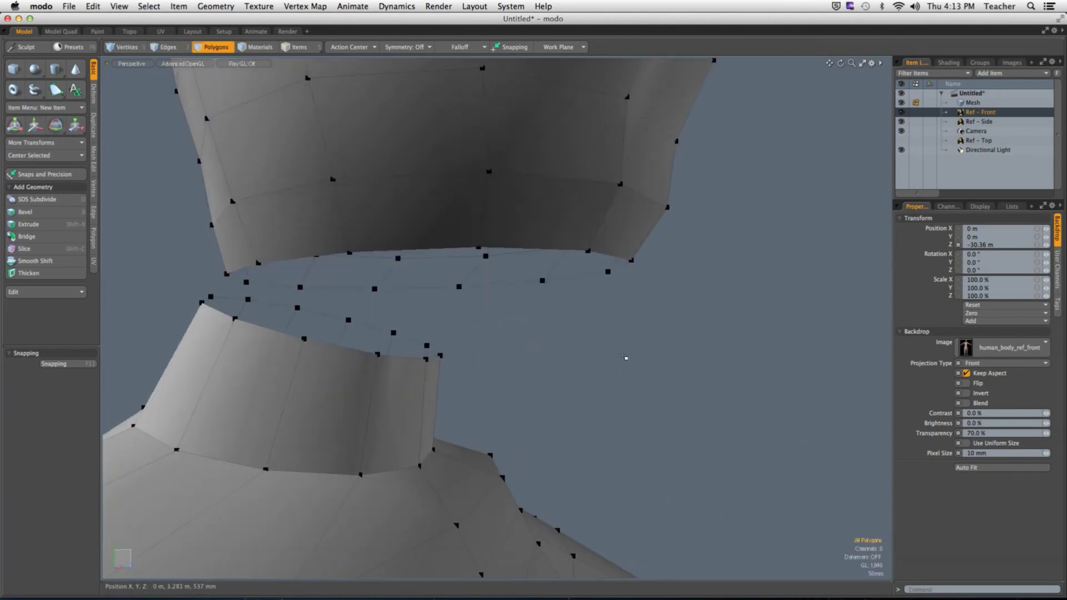
Bridge the open bottom edge loop of the head to the top edge loop of the neck with 1 segment.
left_click_drag(502, 337, 477, 291, "alt")
key("2")
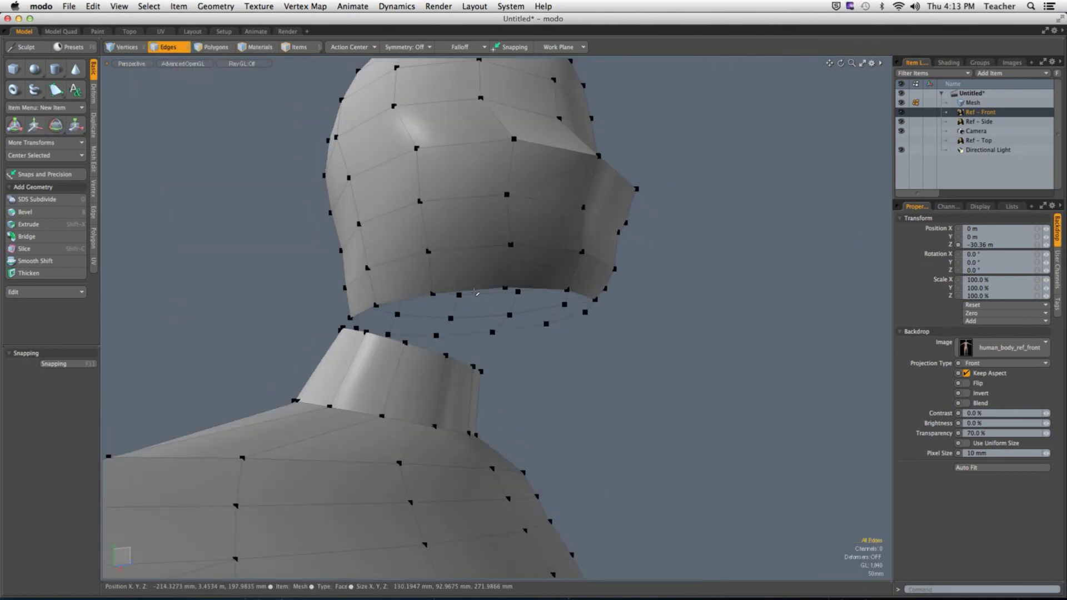
double_click(523, 331)
left_click_drag(522, 333, 250, 311, "alt")
double_click(474, 362, "shift")
left_click(39, 239)
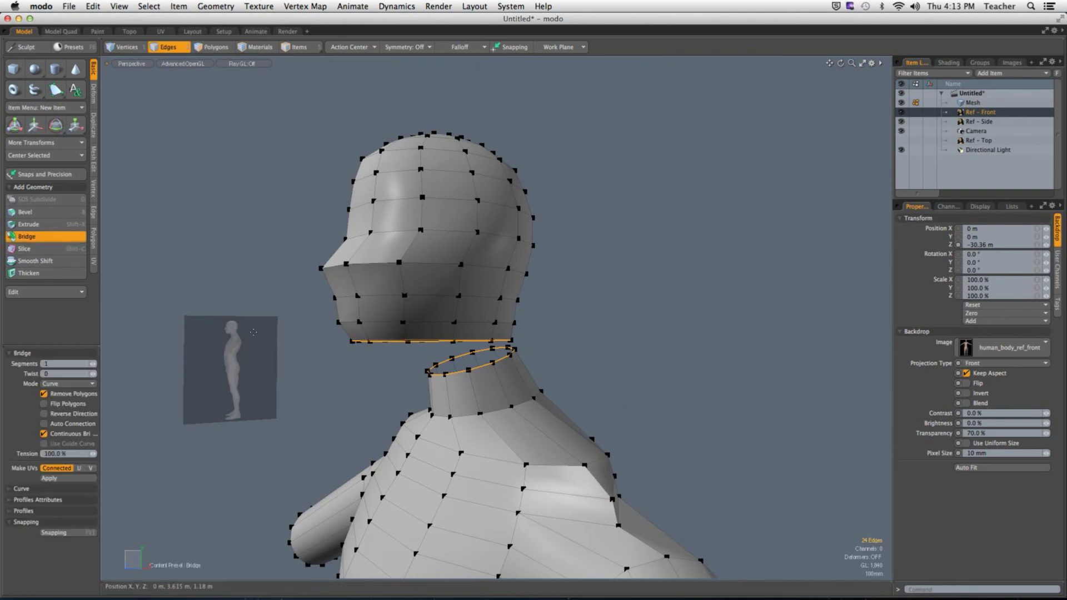
left_click_drag(331, 378, 437, 378, "alt")
key("space")
Rotate the jaw edge loop about 7.65° around its back edge so its front drops to the reference chin.
left_click_drag(540, 372, 418, 371, "ctrl+alt")
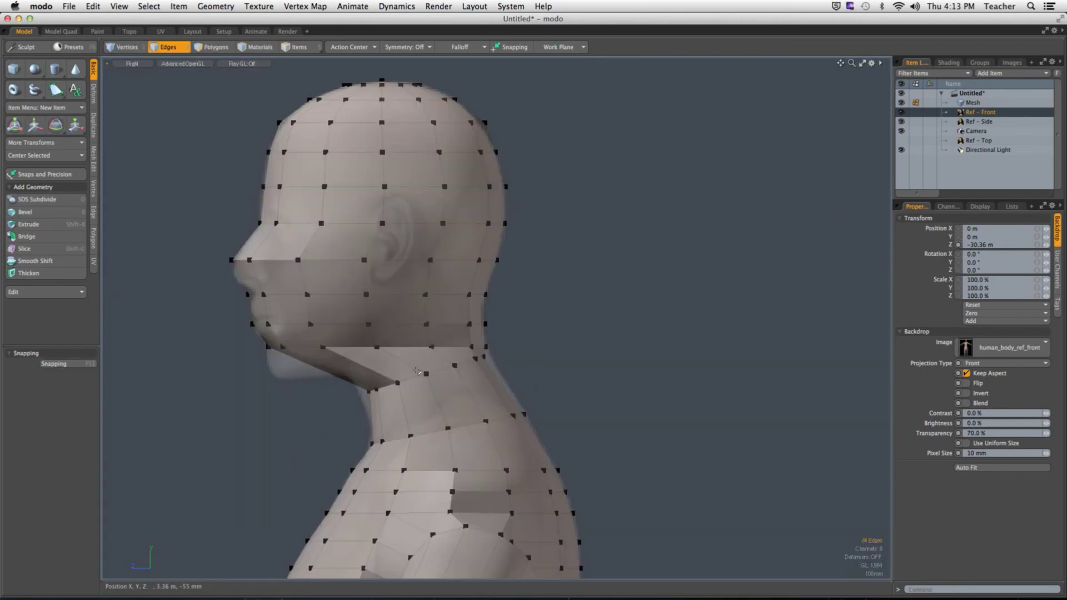
key("2")
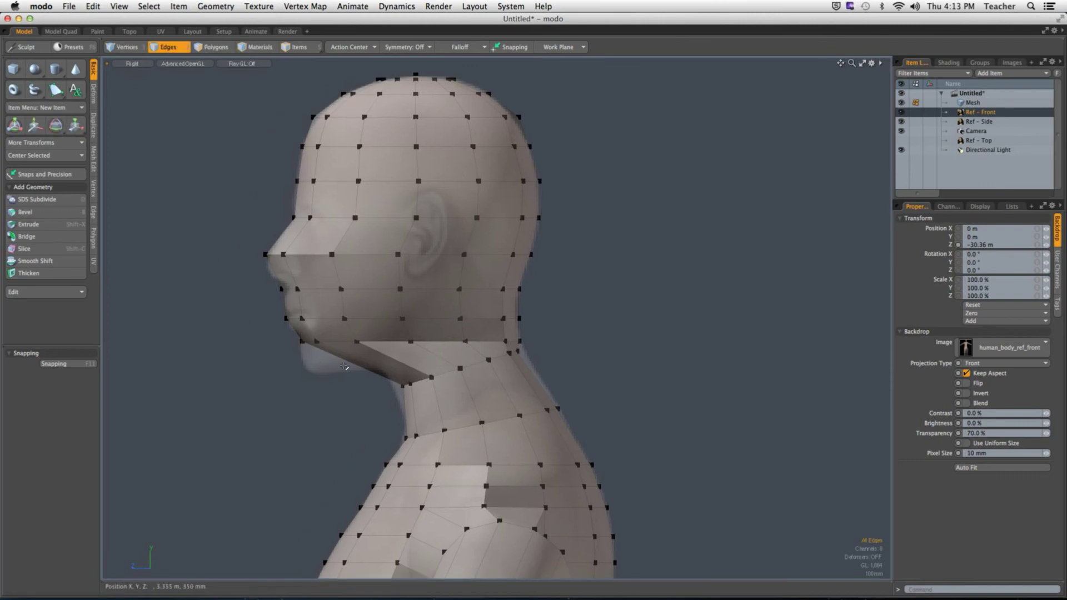
scroll(344, 367, "up", 3)
double_click(431, 334)
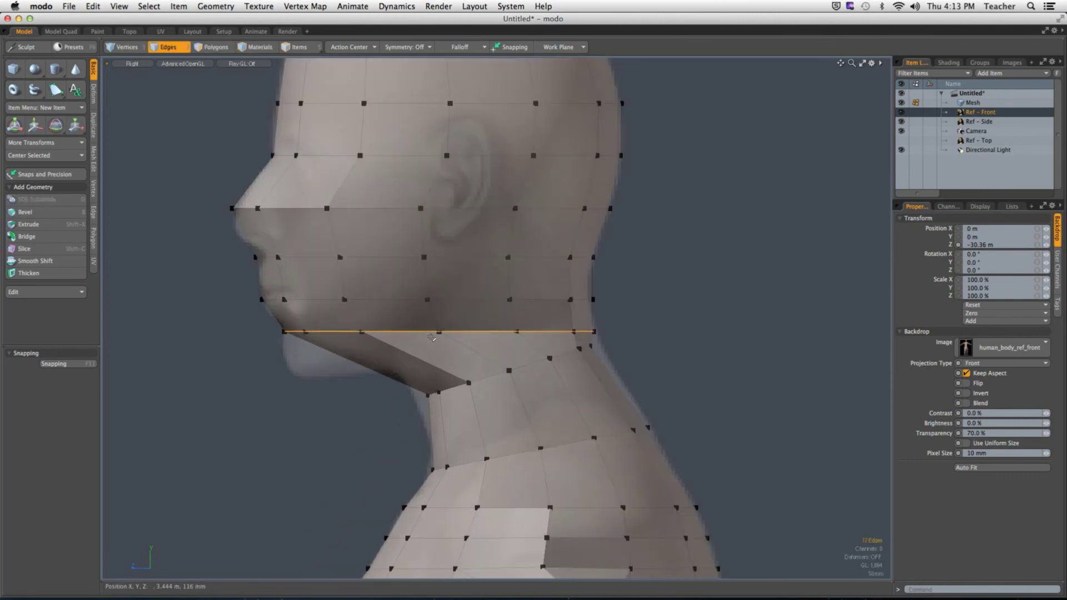
key("e")
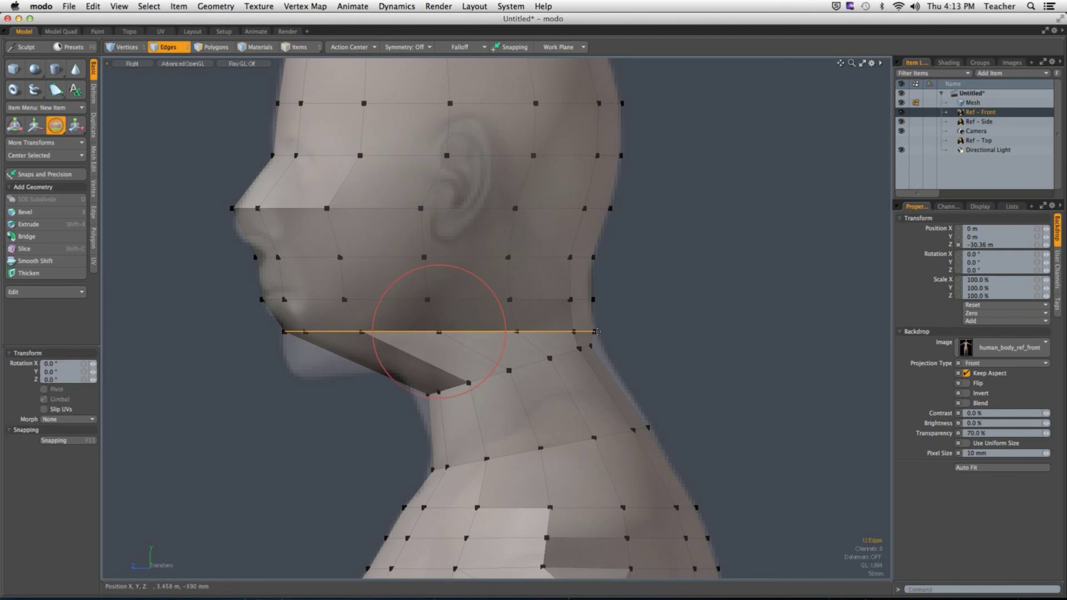
left_click_drag(595, 274, 588, 271)
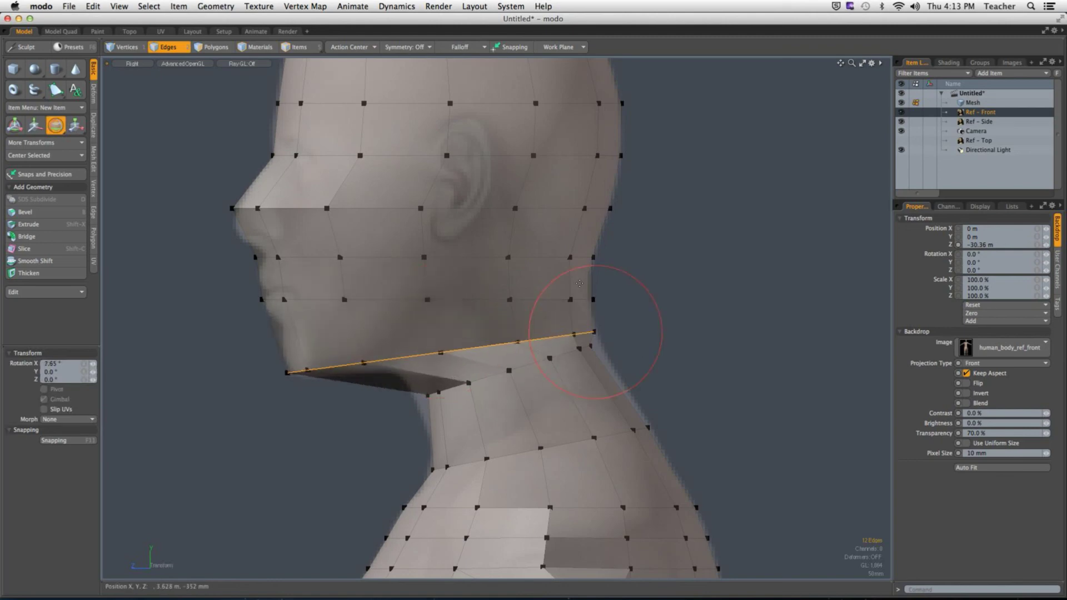
key("space")
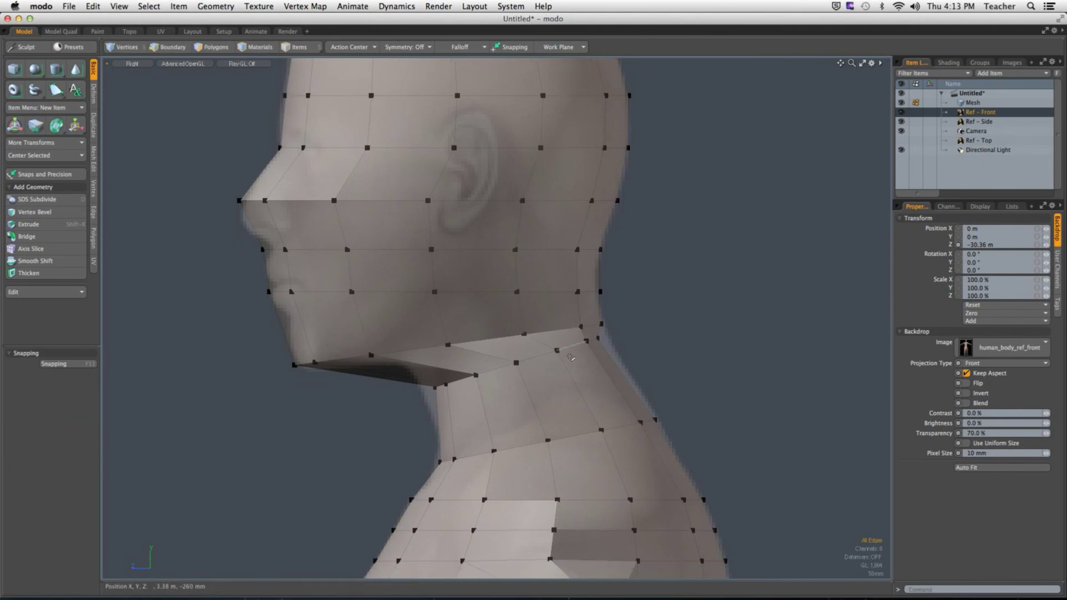
In the front view, scale the jaw edge loop wider in X to match the neck's width.
key("KP_1")
scroll(655, 423, "down", 1)
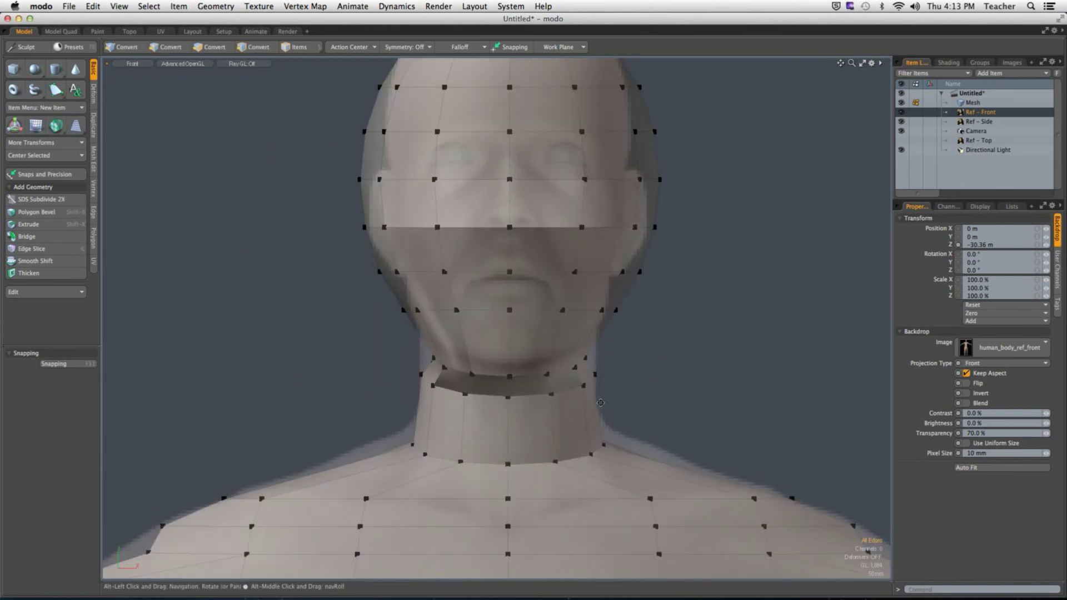
key("2")
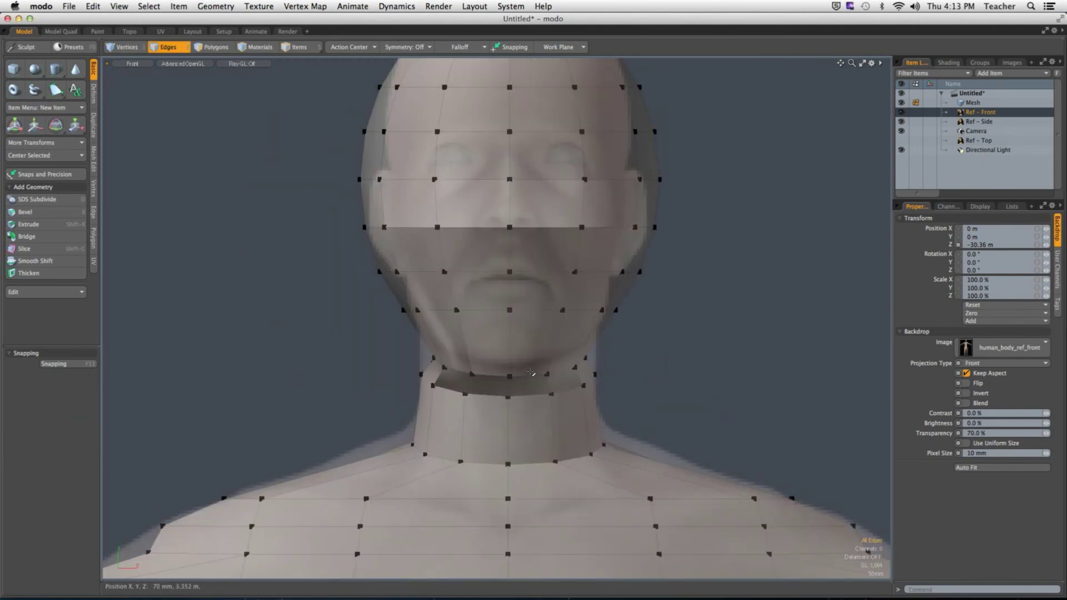
double_click(542, 378)
key("r")
left_click_drag(572, 364, 587, 360)
key("q")
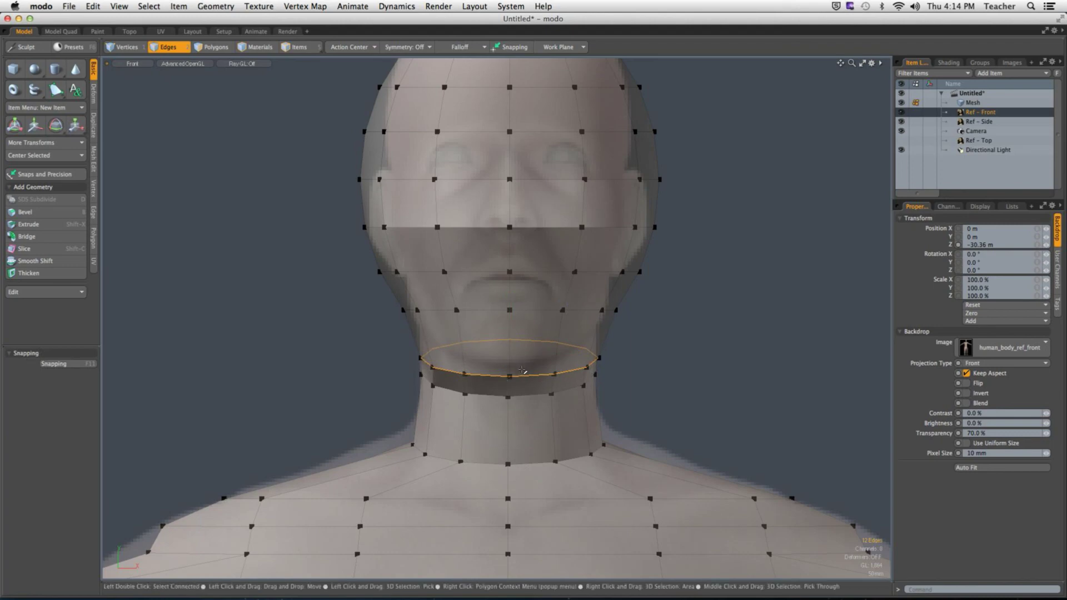
Turn on subdivision smoothing for the mesh and select the triangles around the crown of the head to inspect them.
mouse_move(611, 303)
left_mouse_down("alt")
mouse_move(660, 287)
mouse_move(632, 324)
mouse_move(449, 347)
mouse_move(675, 352)
mouse_move(603, 353)
mouse_move(562, 369)
mouse_move(543, 333)
mouse_move(215, 341)
mouse_move(400, 365)
mouse_move(248, 367)
mouse_move(679, 365)
mouse_move(598, 308)
left_mouse_up("alt")
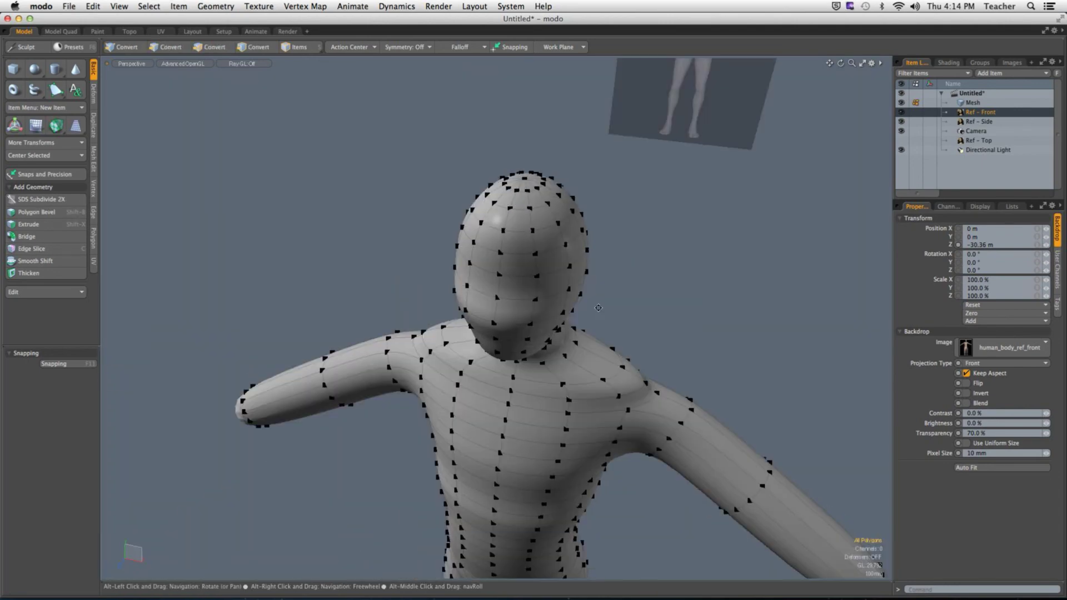
scroll(635, 318, "up", 5)
left_click_drag(636, 290, 545, 277, "alt")
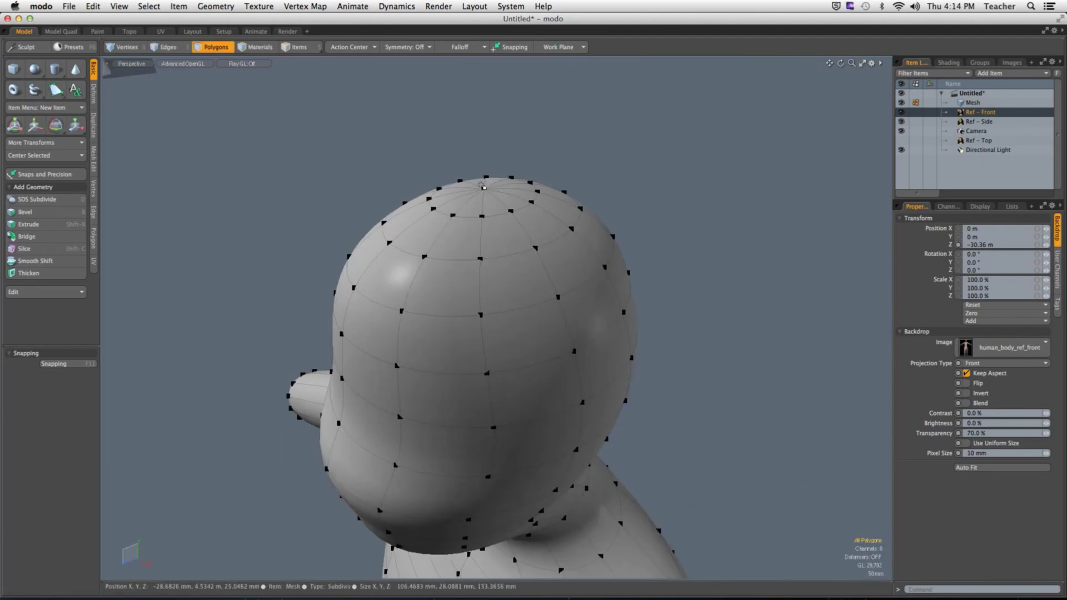
left_click(477, 186)
left_click(459, 199, "shift")
mouse_move(459, 199)
left_mouse_down("shift")
mouse_move(495, 212)
mouse_move(501, 183)
mouse_move(528, 198)
mouse_move(465, 242)
mouse_move(578, 228)
mouse_move(454, 260)
mouse_move(595, 257)
mouse_move(611, 236)
left_mouse_up("shift")
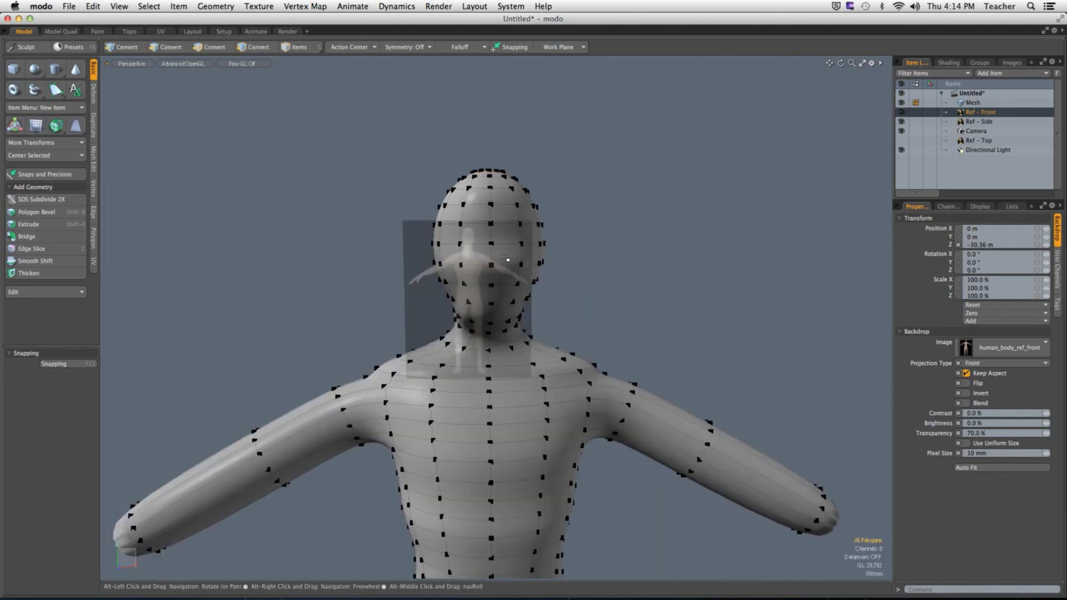
Select the head polygons above the mouth in the front view and scale them to 105% in Y from mouth level, checking the side profile.
key("ctrl+space")
left_click(664, 273)
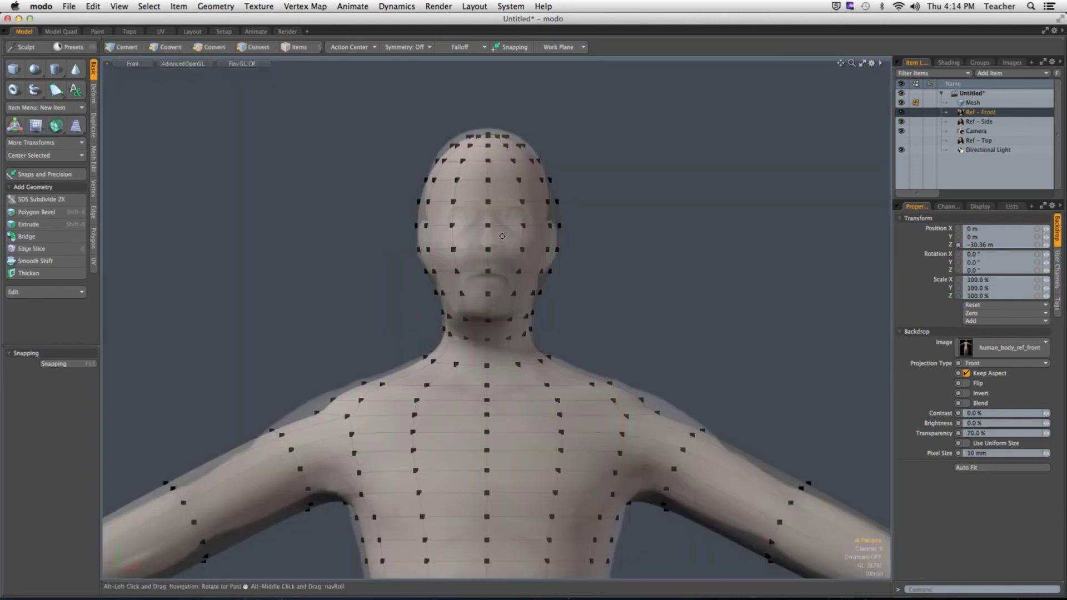
scroll(503, 236, "up", 3)
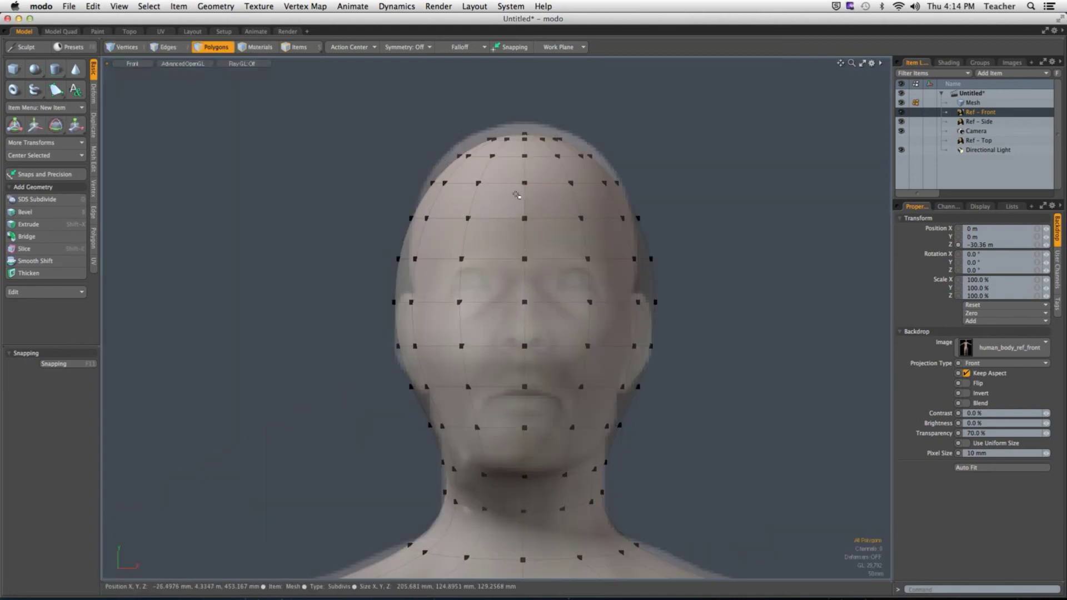
left_click_drag(296, 115, 732, 381)
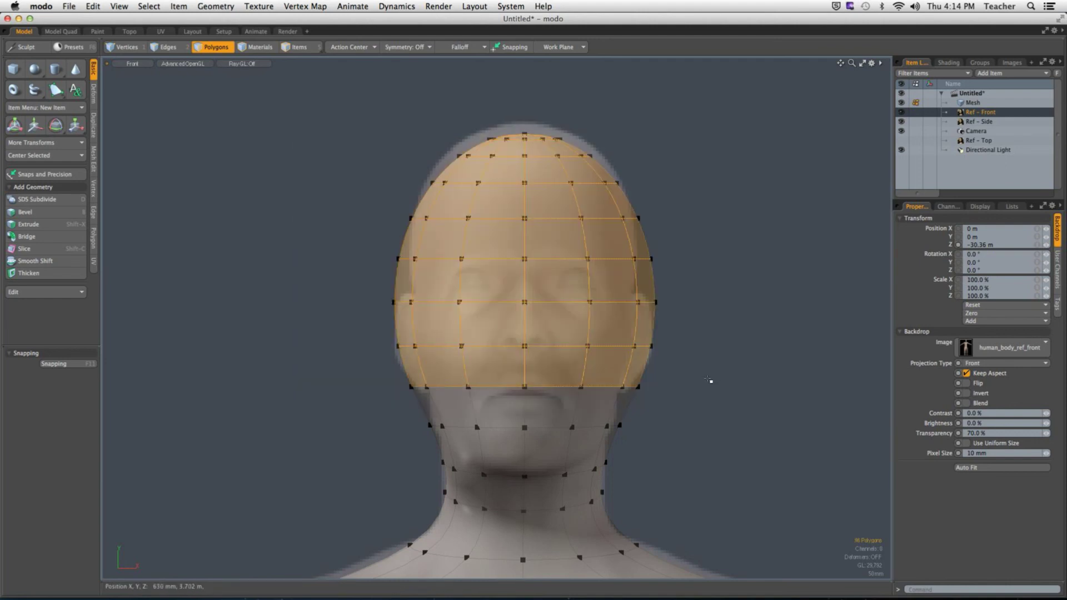
key("r")
left_click(526, 387)
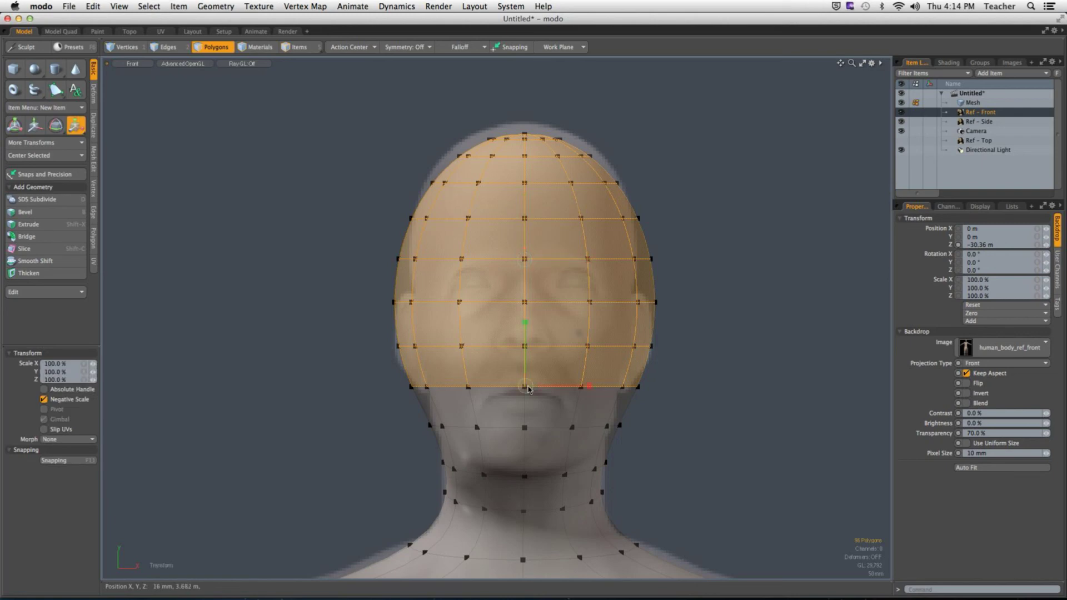
left_click_drag(525, 322, 526, 318)
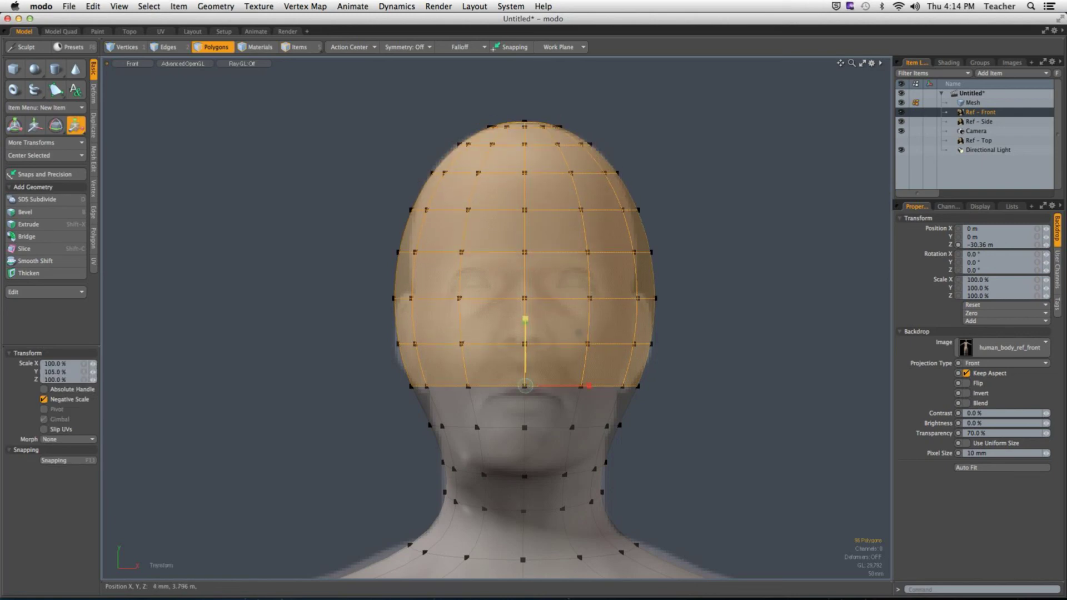
key("ctrl+space")
left_click(553, 310)
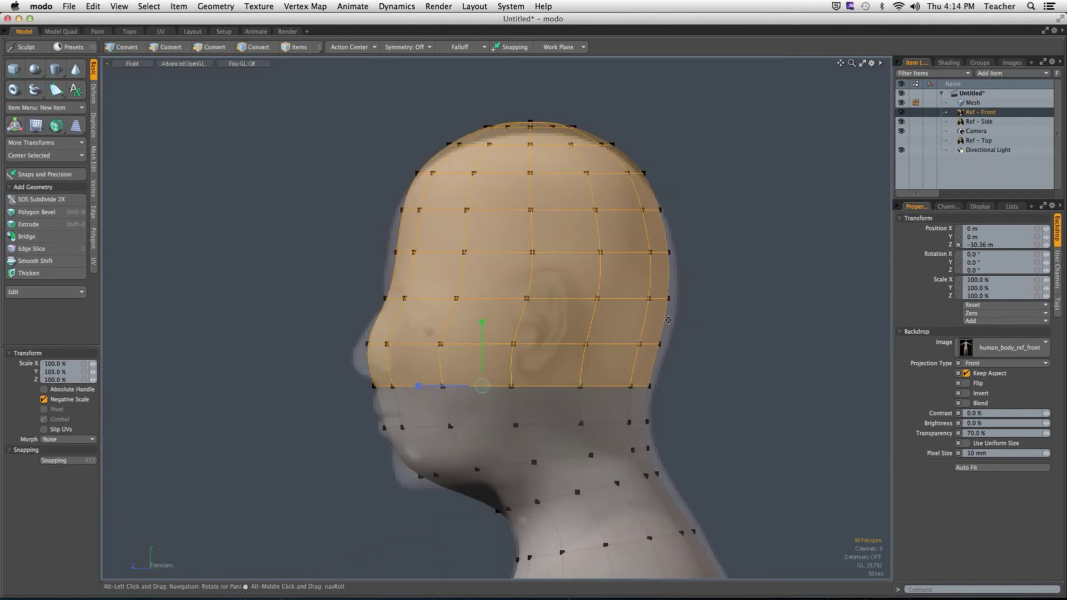
In the front view, clear the polygon selection and scale the brow-level edge loop to 83.5% in X to match the reference.
key("ctrl+space")
left_click(570, 336)
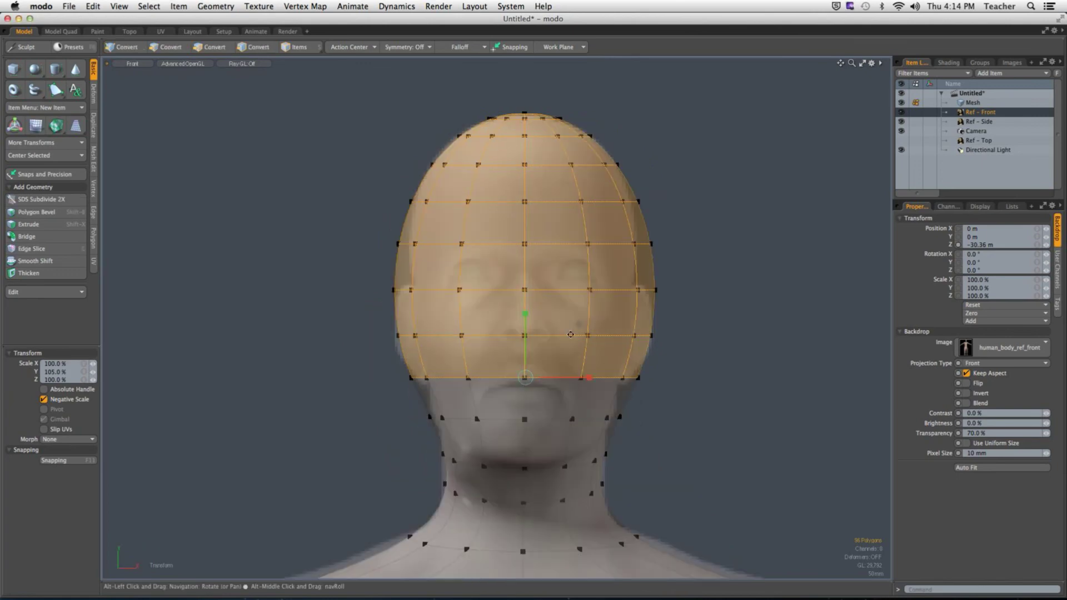
key("space")
left_click(726, 195)
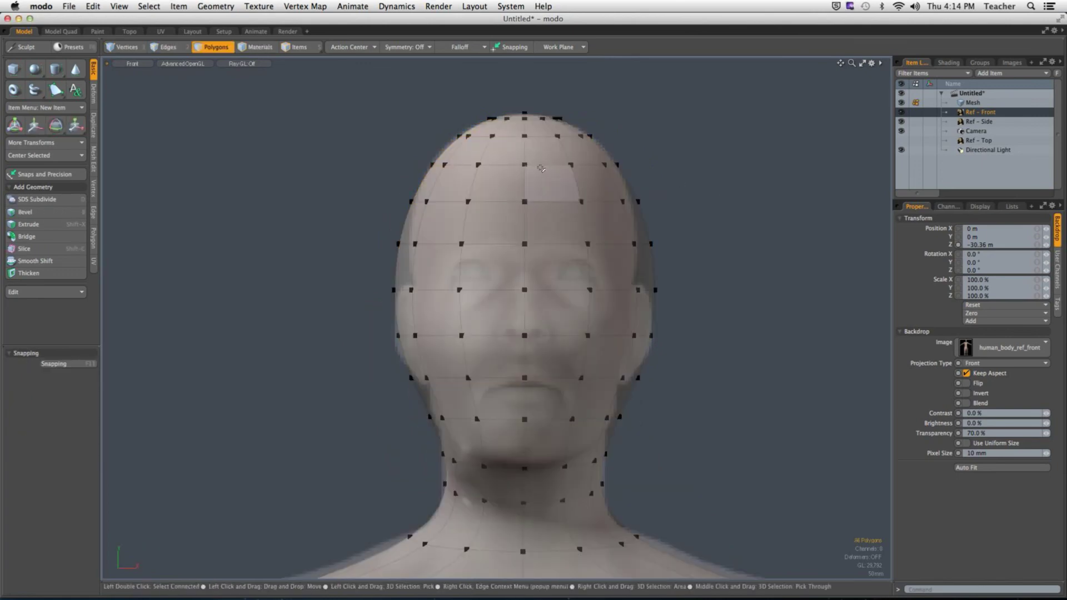
key("2")
double_click(549, 203)
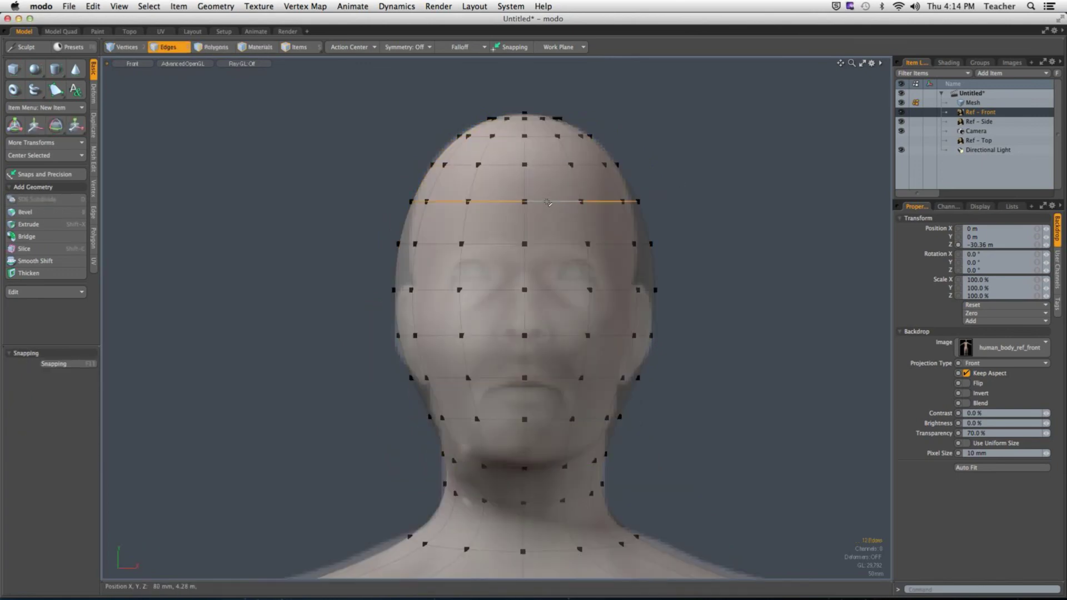
double_click(554, 245)
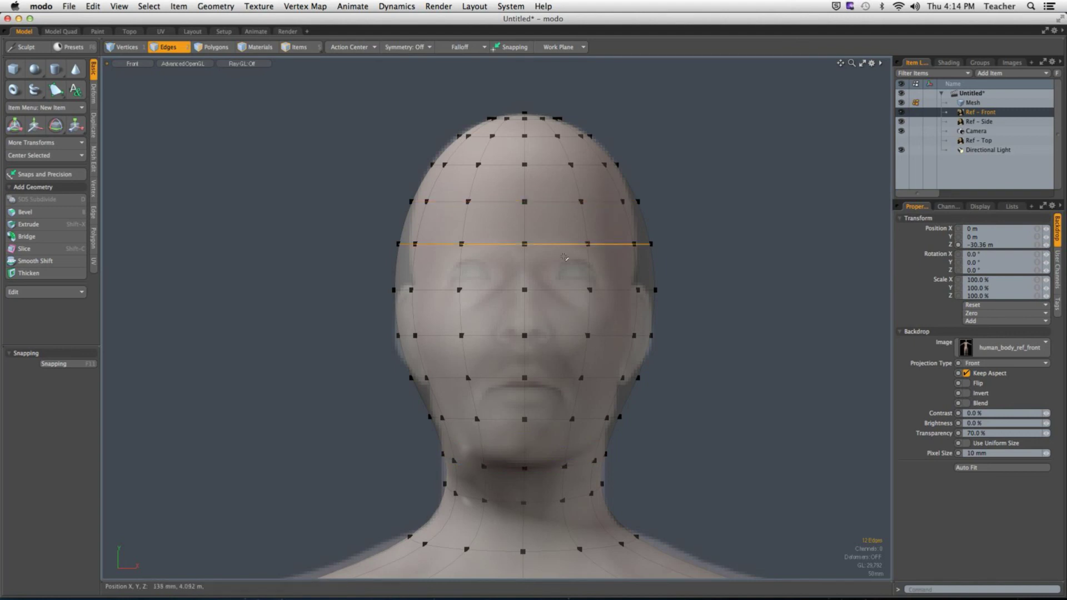
key("r")
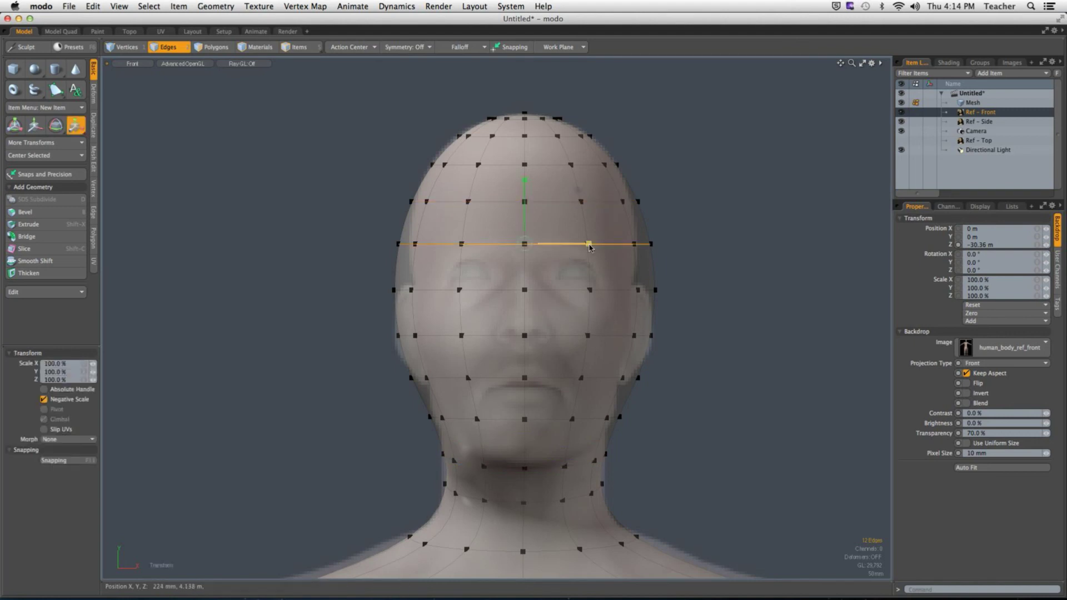
left_click_drag(590, 247, 586, 245)
Check the side profile, then narrow the eye-level edge loop in X in the front view to fit the reference face.
key("ctrl+space")
left_click(713, 246)
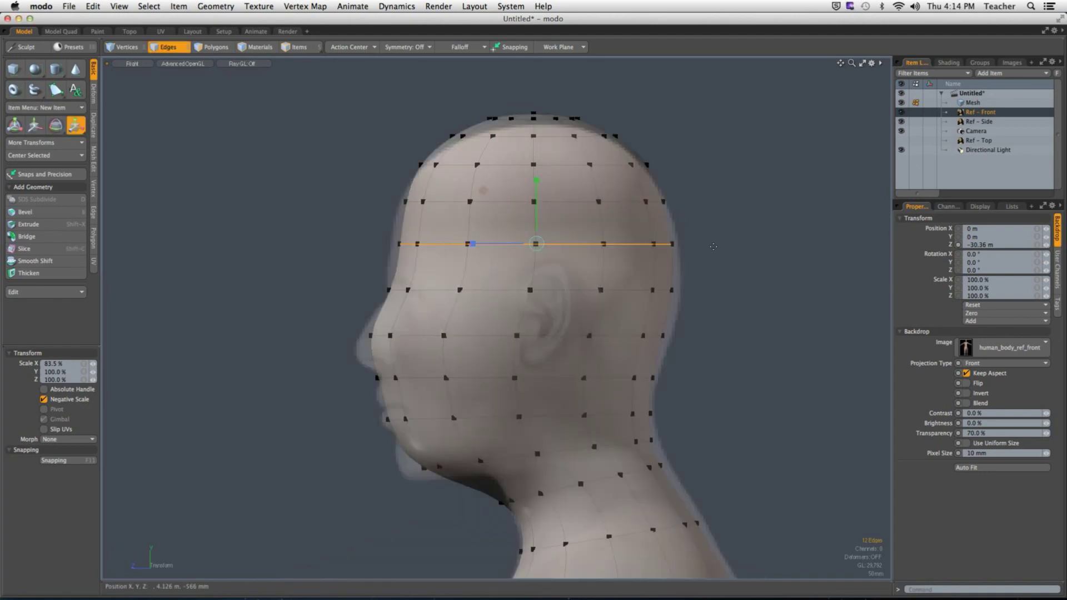
key("ctrl+space")
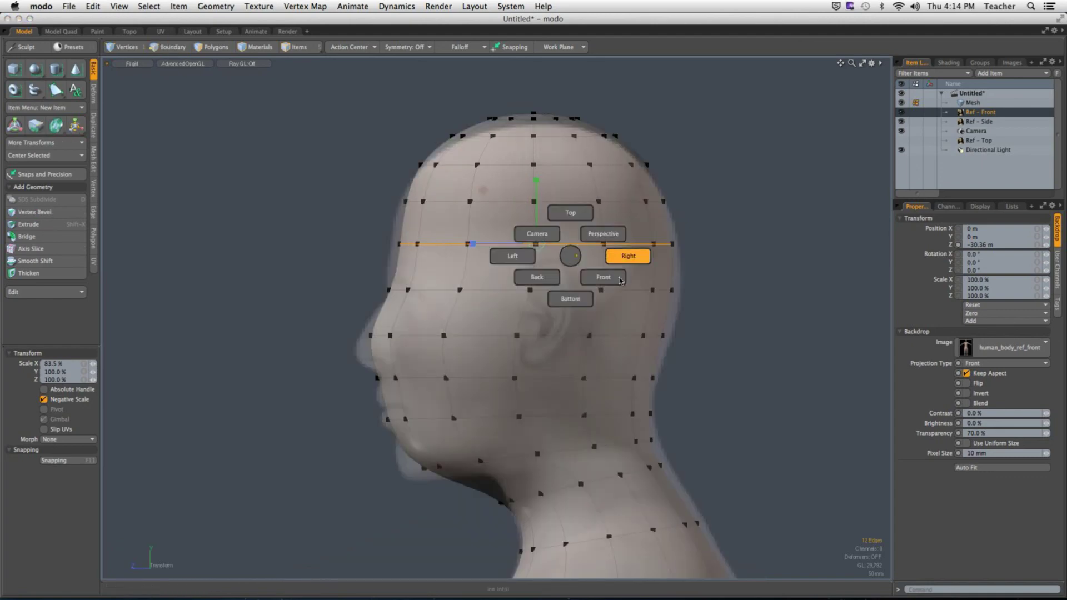
left_click(621, 280)
key("space")
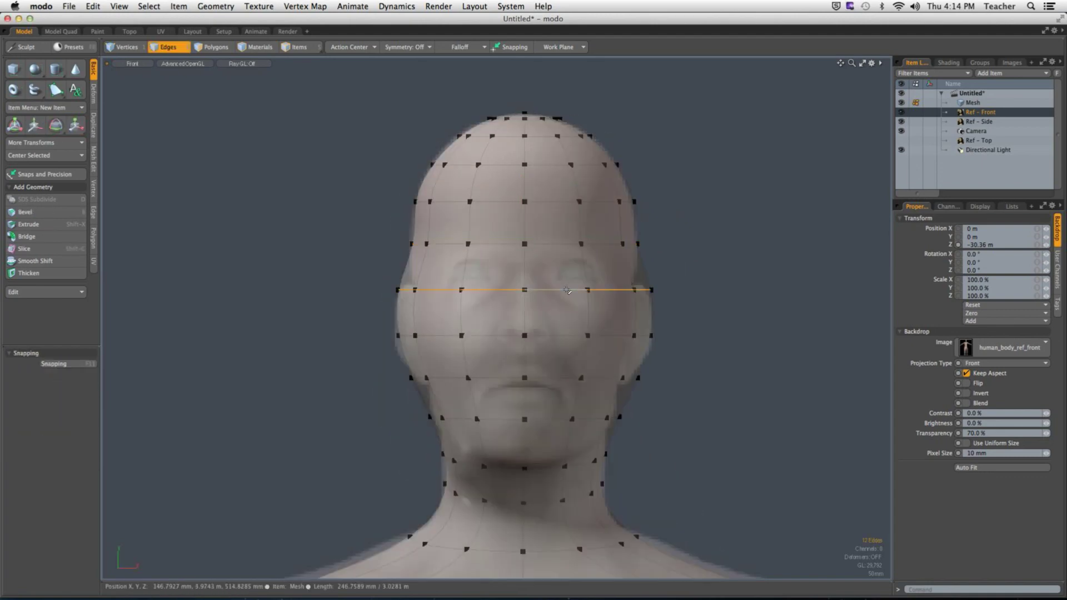
key("r")
mouse_move(589, 290)
left_mouse_down()
mouse_move(573, 290)
mouse_move(582, 289)
left_mouse_up()
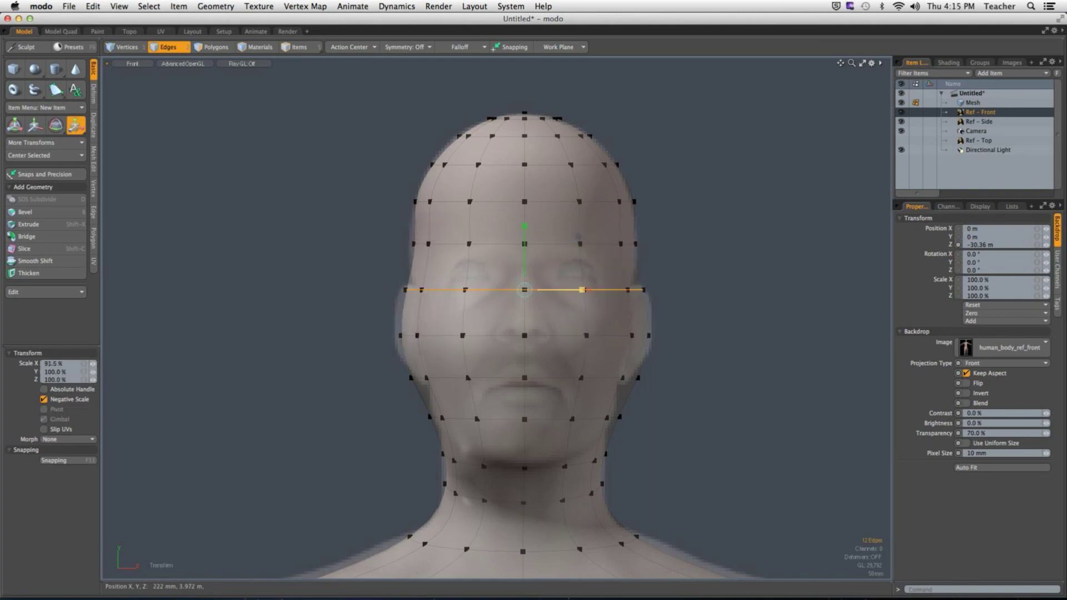
key("space")
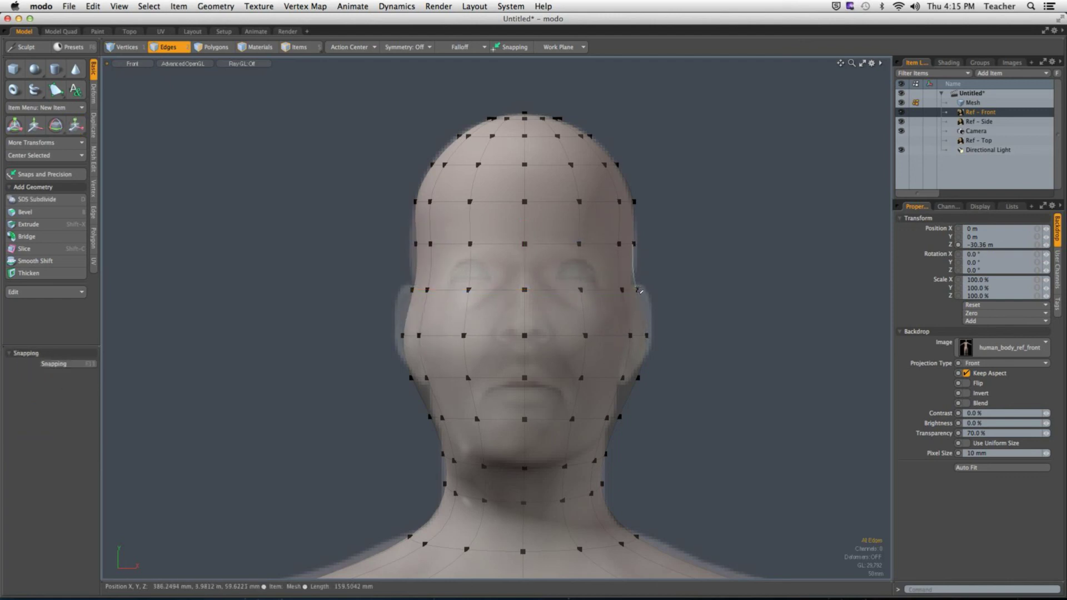
Turn off subdivision smoothing for the mesh and adjust the eye-level edge loop's width in X.
key("Tab")
double_click(590, 305)
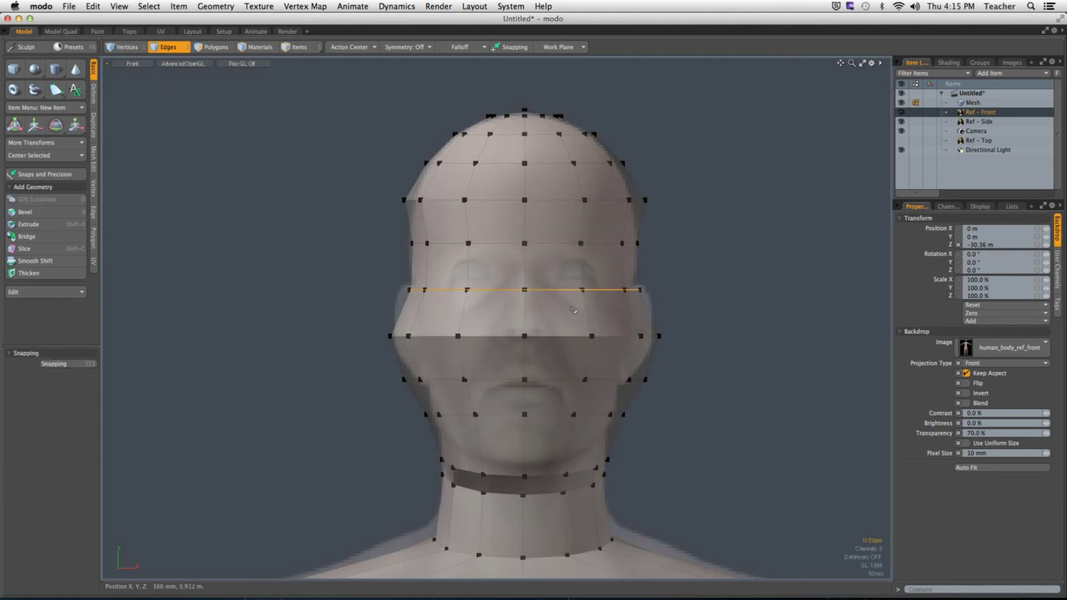
key("r")
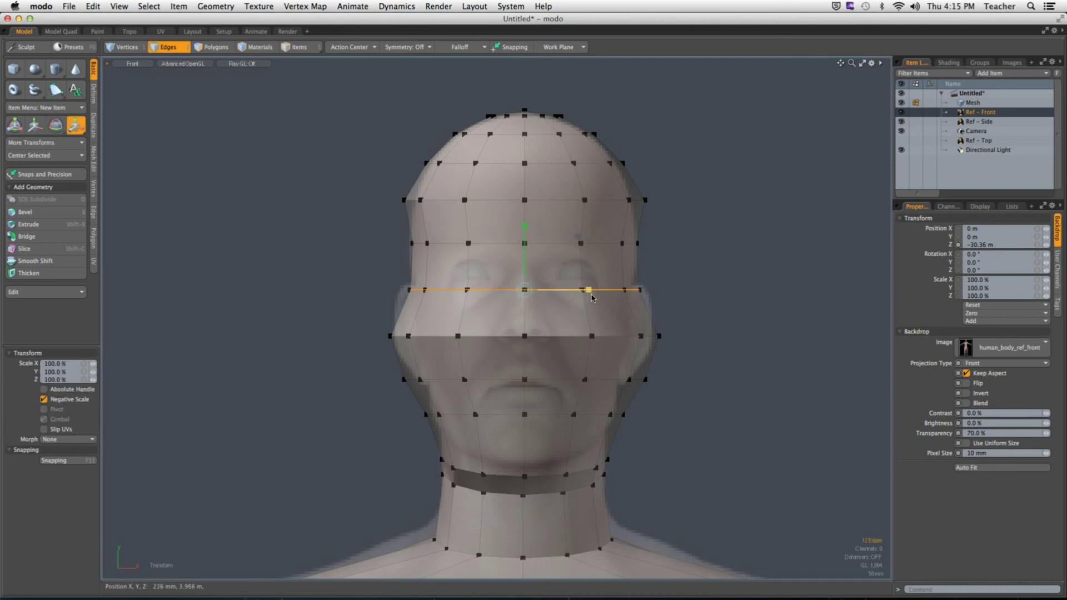
left_click_drag(588, 290, 592, 289)
key("space")
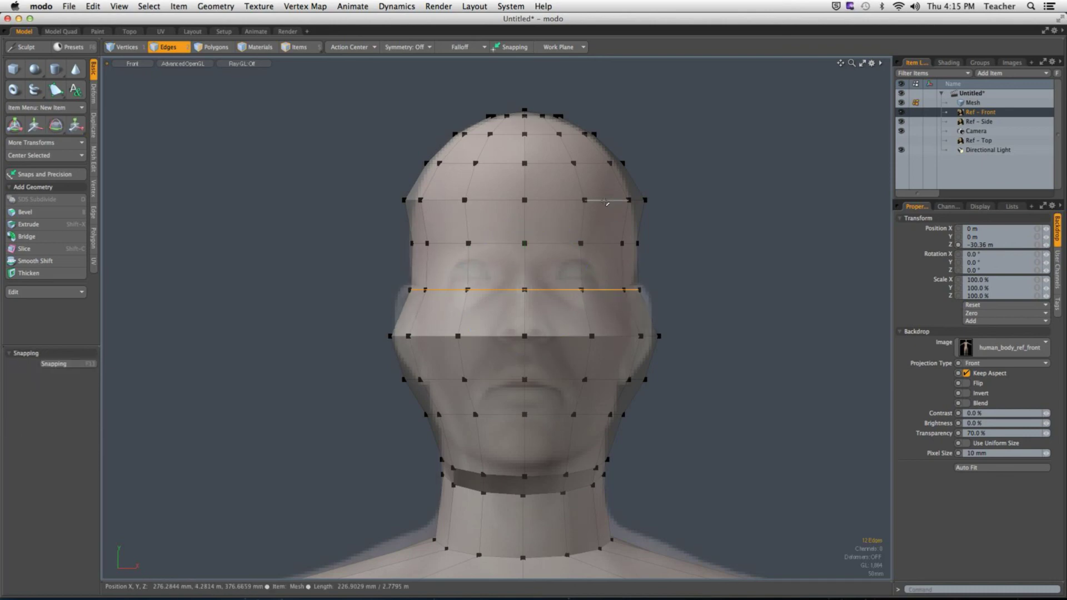
Scale the upper-forehead edge loop to 87.5% in X so it follows the reference outline.
double_click(612, 206)
key("r")
left_click_drag(592, 201, 580, 200)
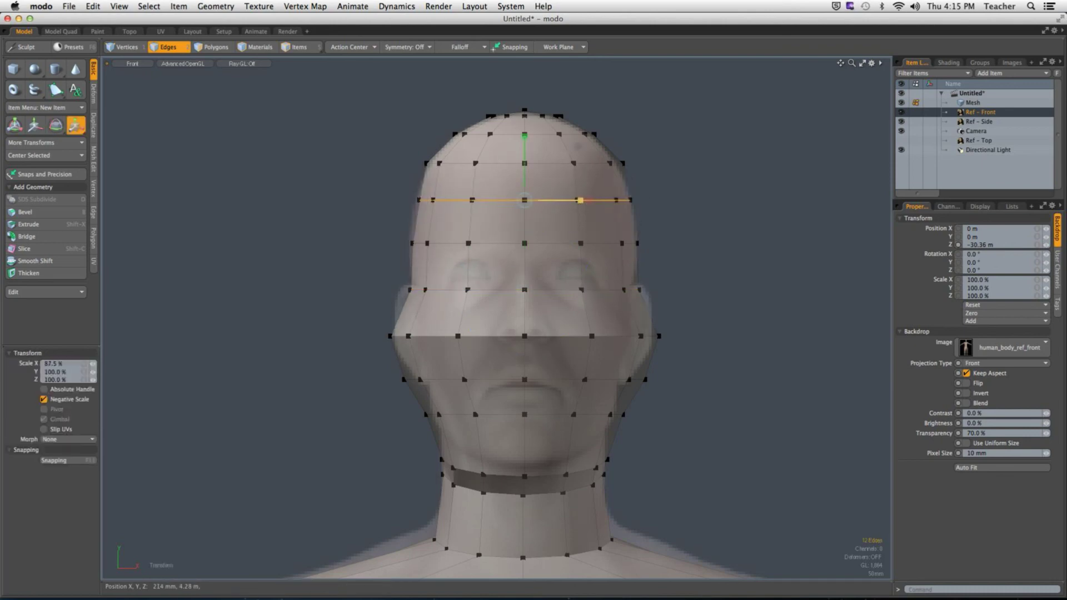
key("space")
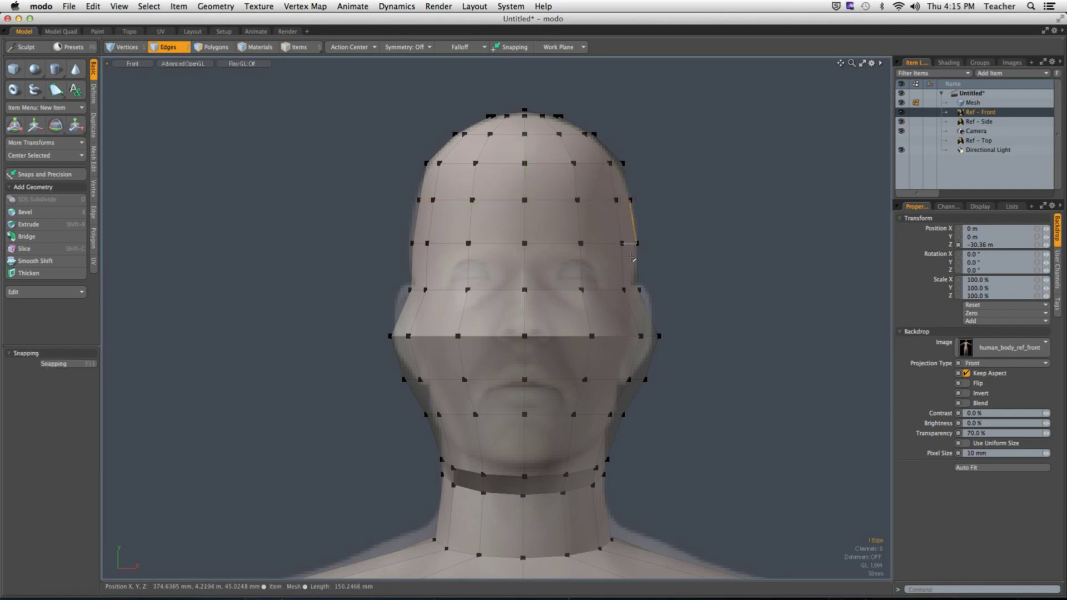
Narrow the nose-level and eye-level edge loops in X so the head sides match the reference face without the ears.
double_click(576, 337)
key("r")
left_click_drag(587, 337, 578, 337)
key("space")
double_click(633, 290)
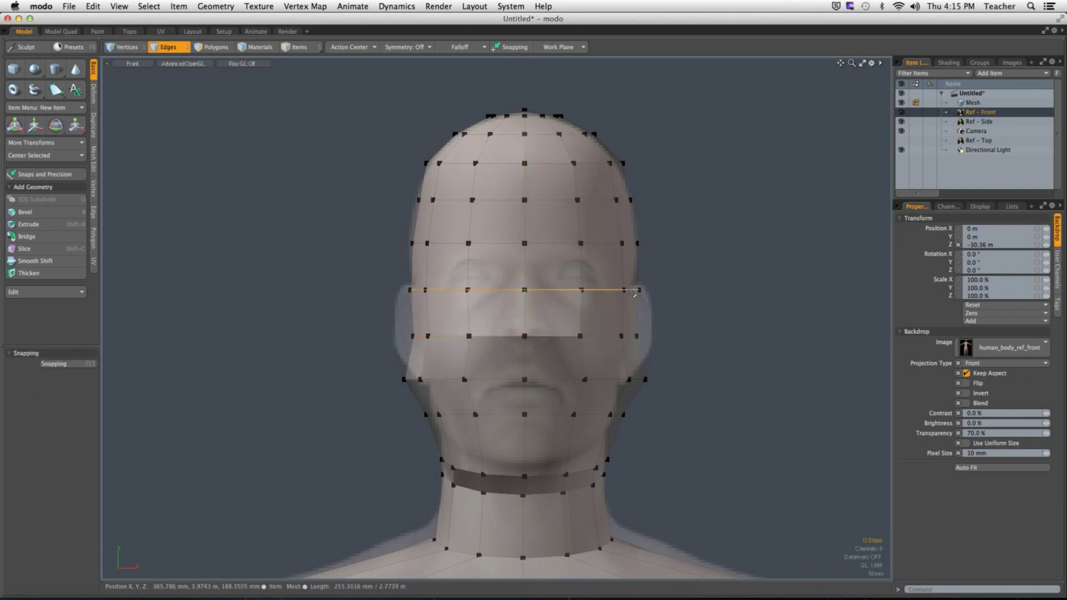
key("r")
left_click_drag(589, 289, 586, 290)
key("space")
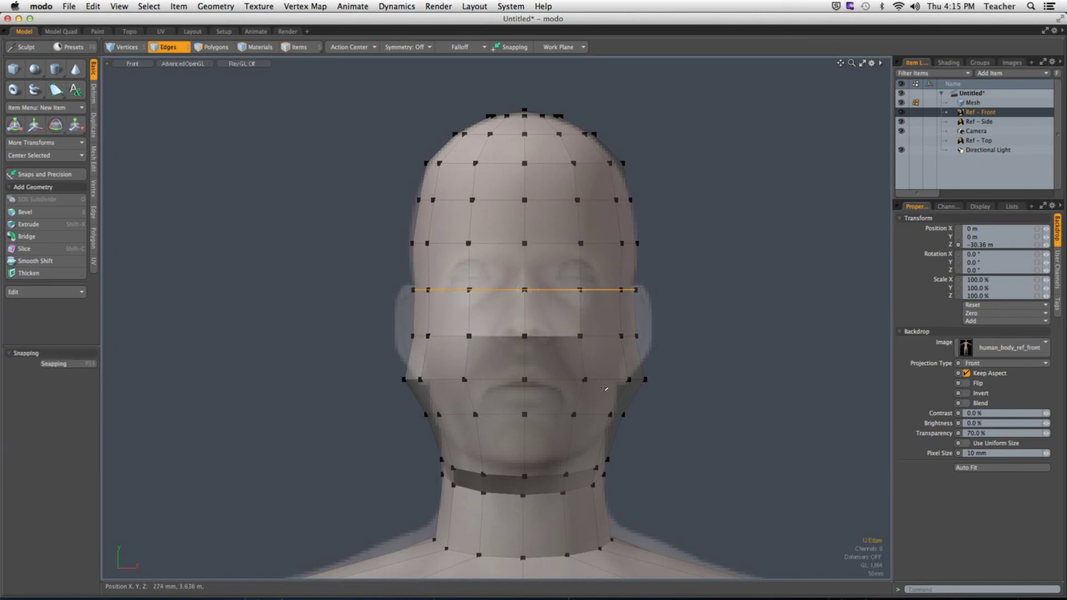
Narrow the mouth-level and chin-level edge loops in X to follow the reference jaw.
double_click(584, 380)
key("r")
left_click_drag(589, 386, 485, 341)
key("space")
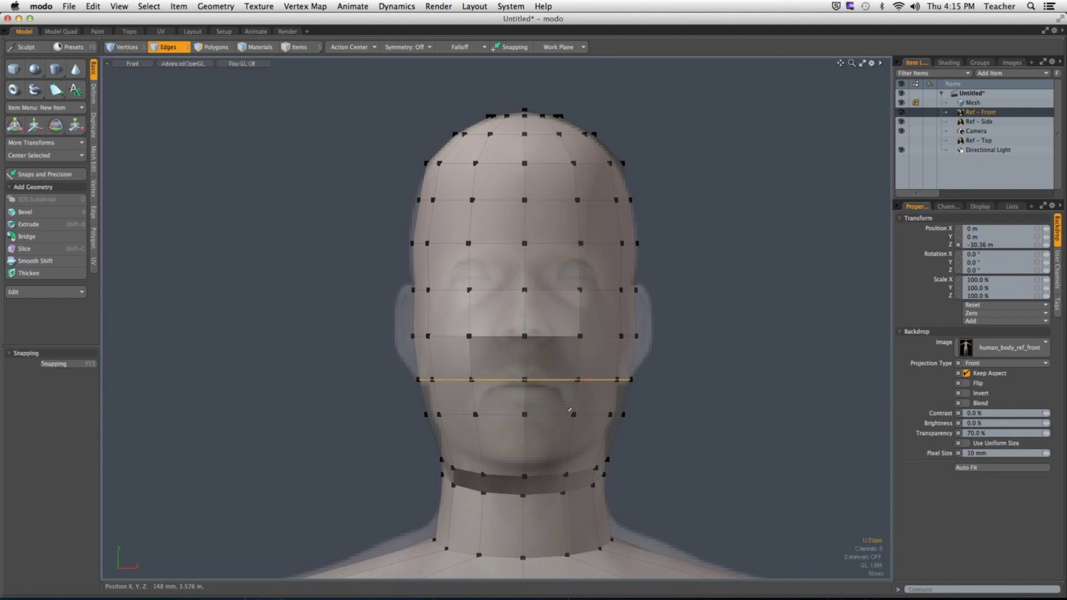
double_click(566, 415)
key("r")
left_click_drag(589, 416, 582, 414)
key("space")
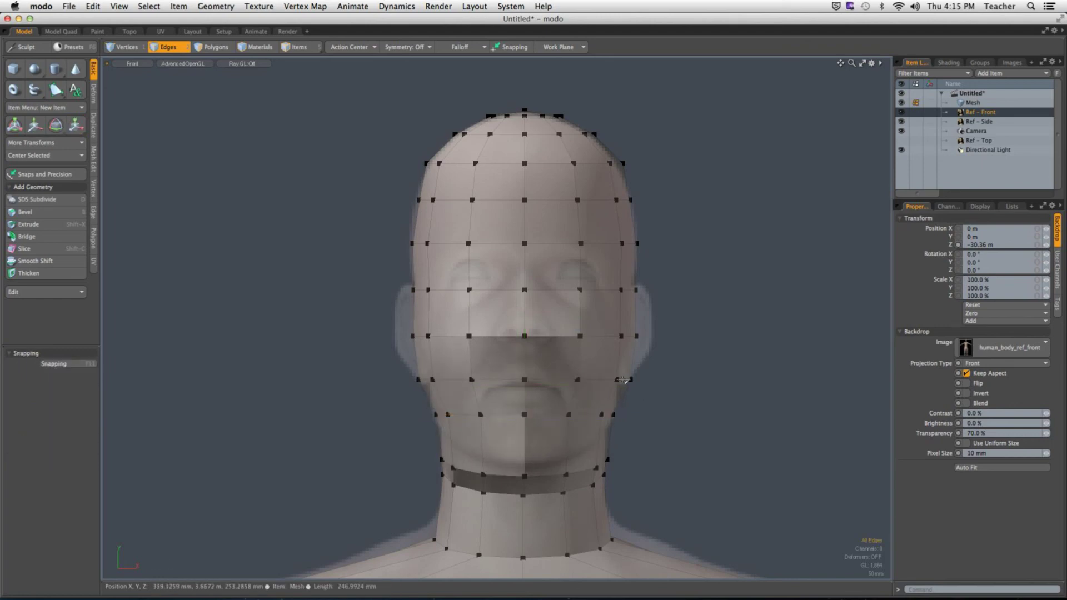
Scale the mouth-level edge loop to 91% and the nose-level edge loop to 101% in X.
double_click(573, 380)
key("r")
left_click_drag(590, 385, 583, 385)
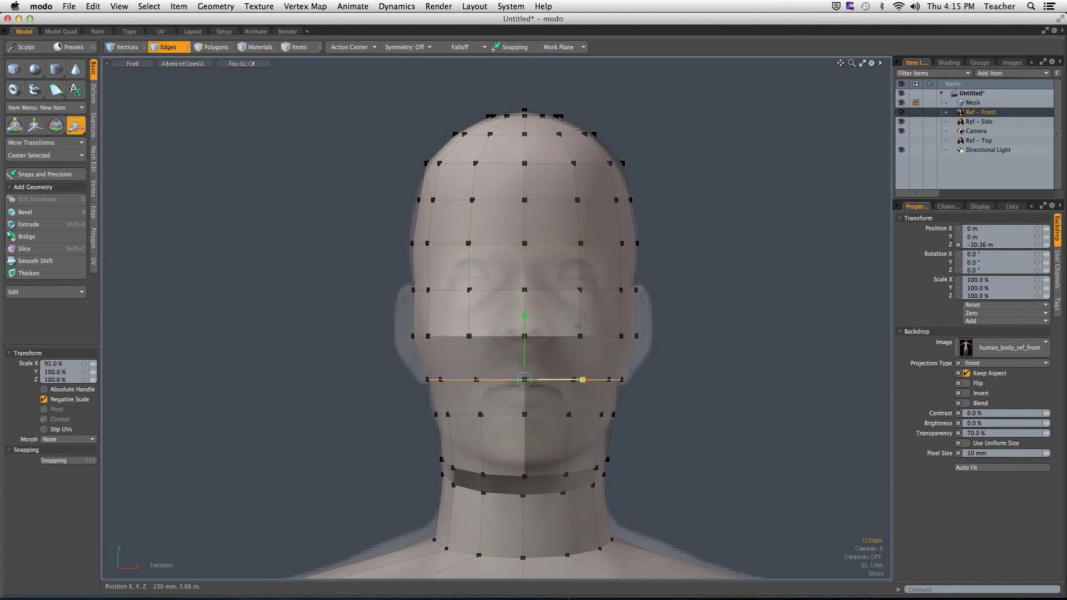
key("space")
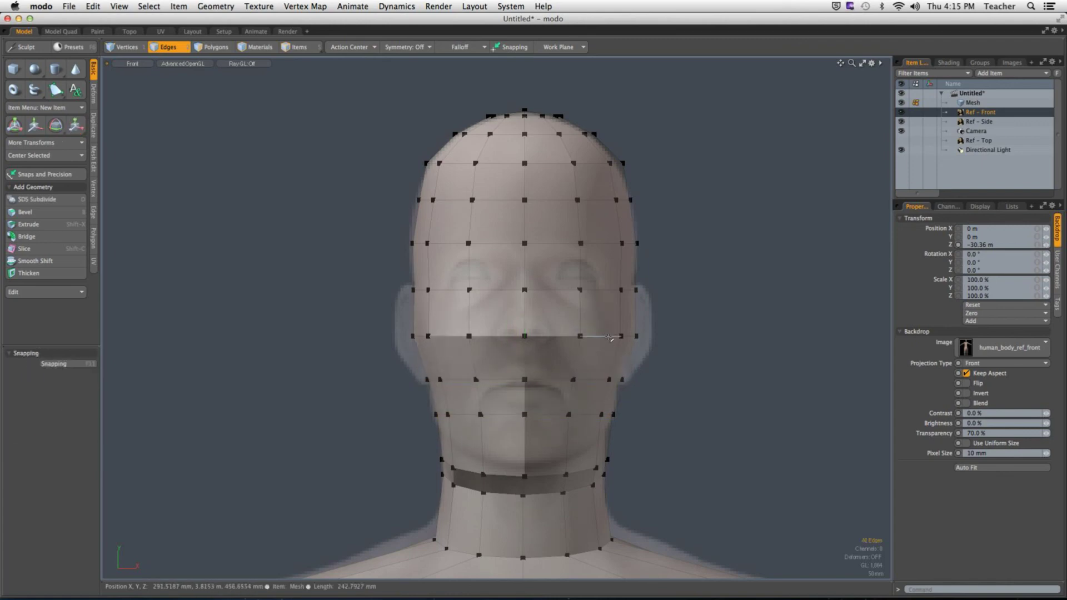
double_click(578, 336)
key("r")
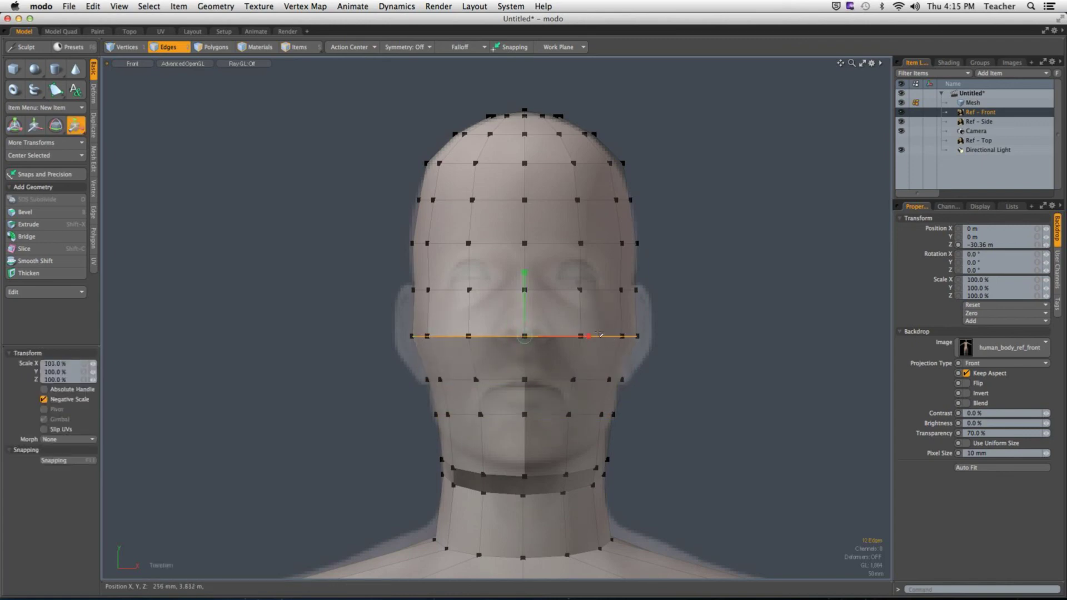
key("space")
In a perspective view, select the two stacked polygons on the side of the head where the ear belongs.
key("1")
key("ctrl+space")
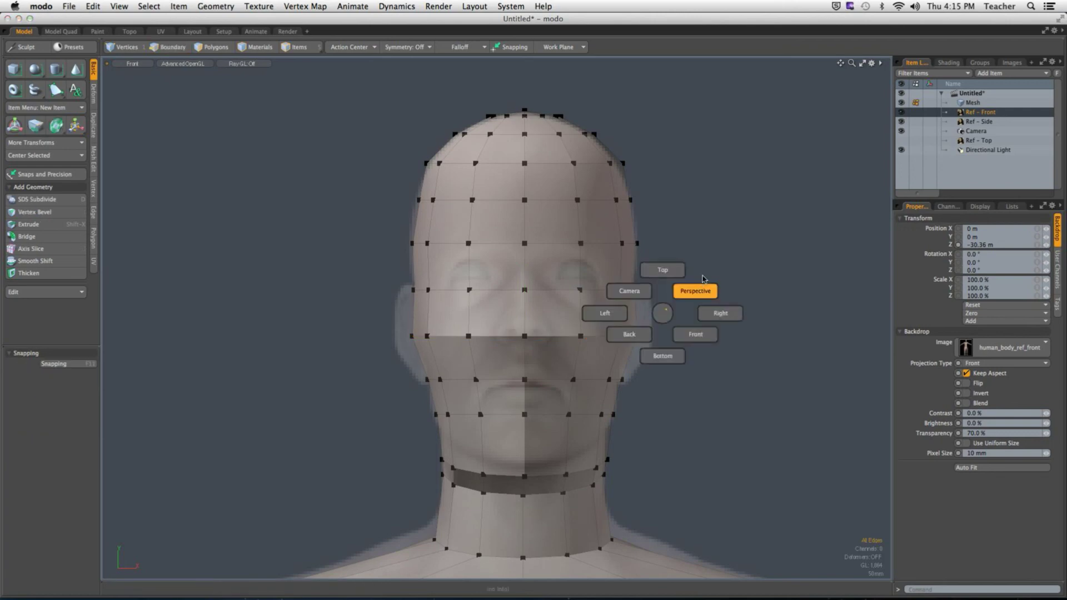
left_click(703, 279)
left_click_drag(698, 300, 501, 364, "alt")
key("3")
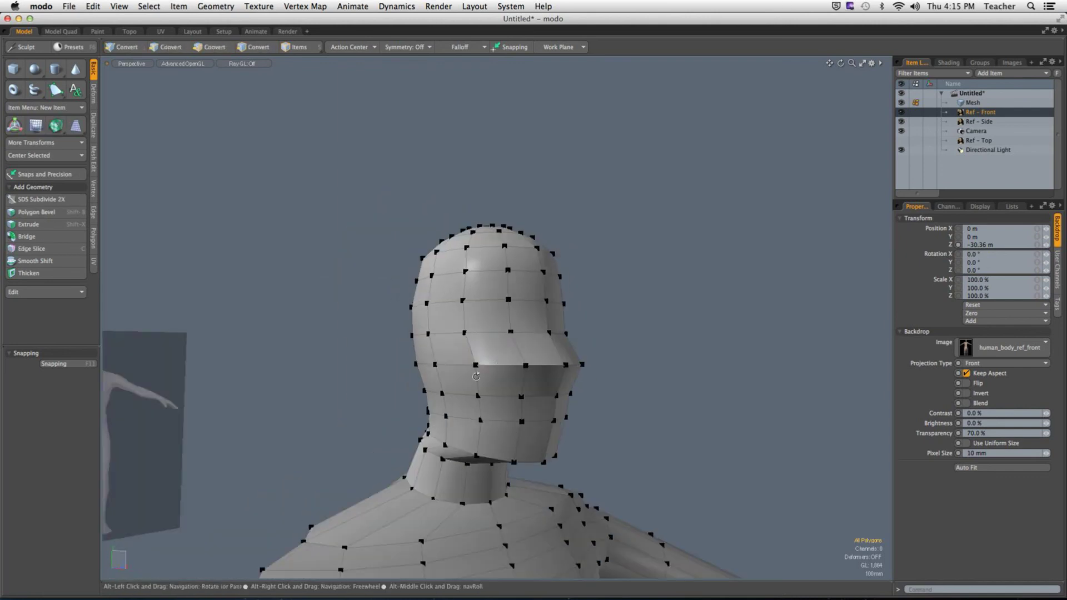
key("1")
key("2")
key("3")
left_click(445, 318)
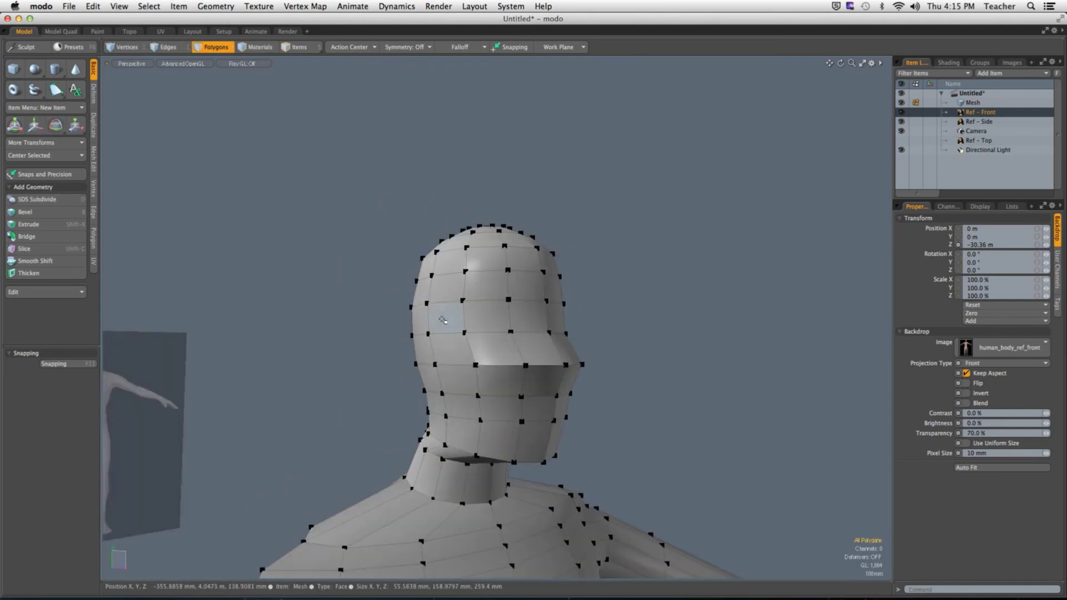
left_click(452, 338, "shift")
In the right view, move the two ear polygons down in Y to line up with the reference ear.
key("KP_3")
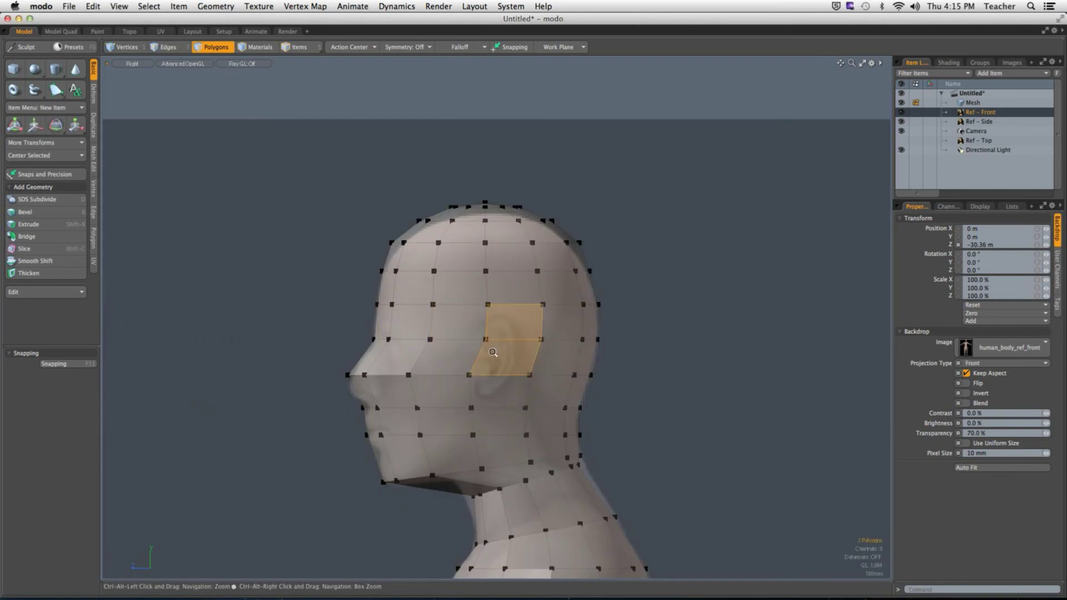
scroll(501, 376, "up", 2)
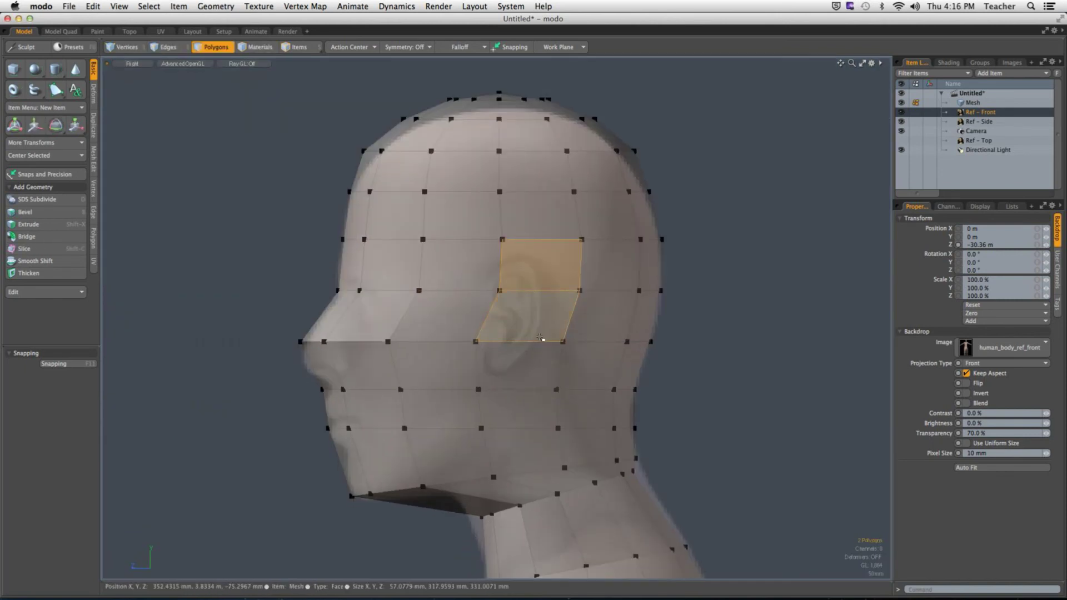
key("w")
left_click_drag(528, 262, 528, 282)
key("space")
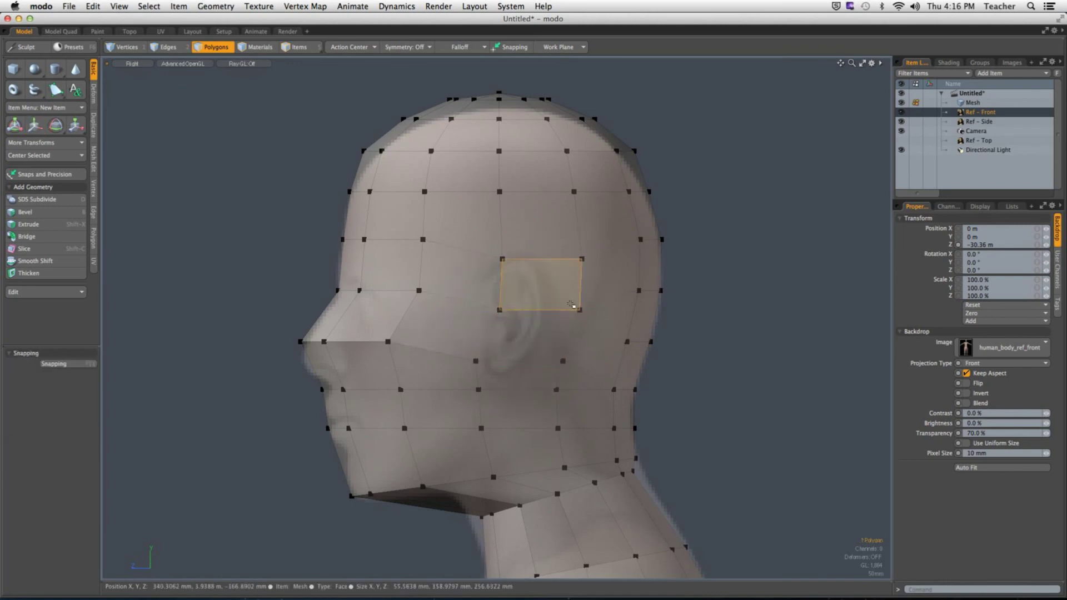
Scale the two edges behind the ear in Z towards the ear's front edge to fit the polygons to the reference ear.
key("2")
left_click_drag(578, 296, 591, 340)
key("r")
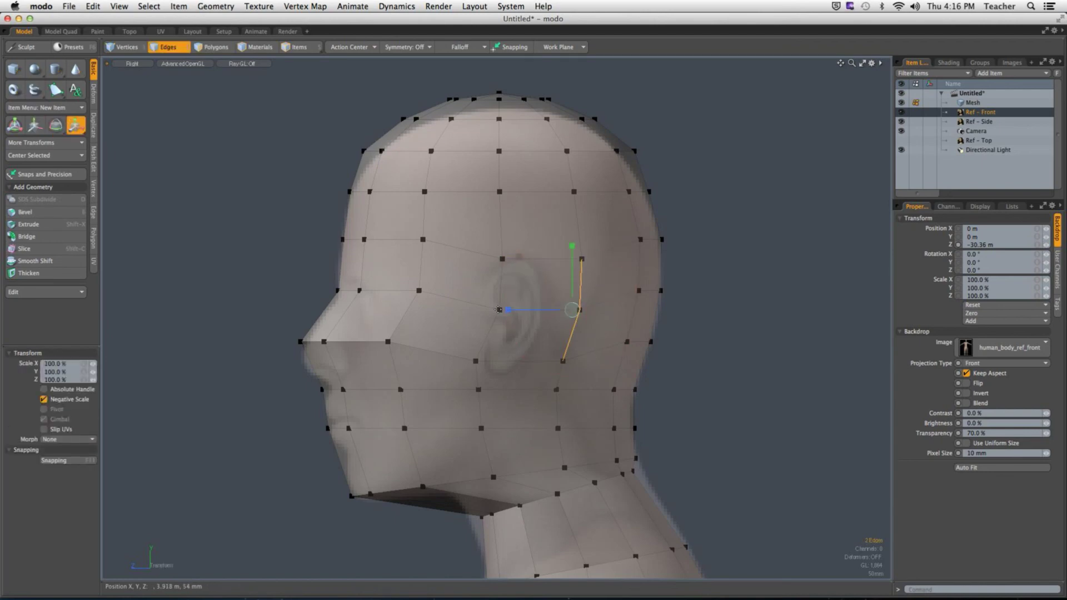
left_click(499, 310)
left_click_drag(436, 310, 462, 310)
key("3")
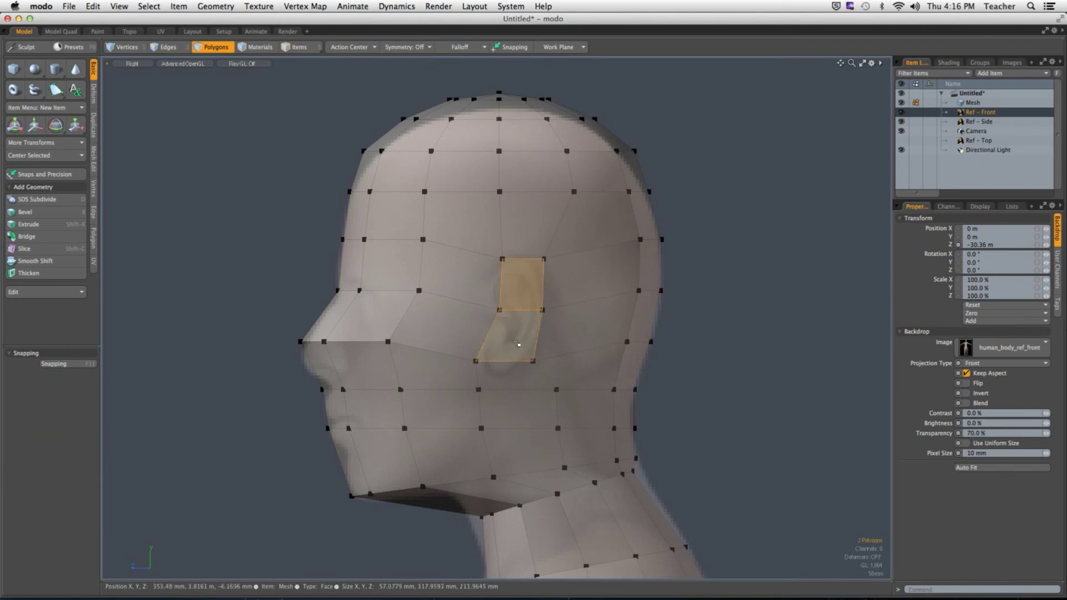
Examine the ear polygons in a perspective view and undo the loop selection.
key("ctrl+space")
left_click(502, 274)
left_click_drag(503, 274, 632, 317, "alt")
key("l")
key("super+z")
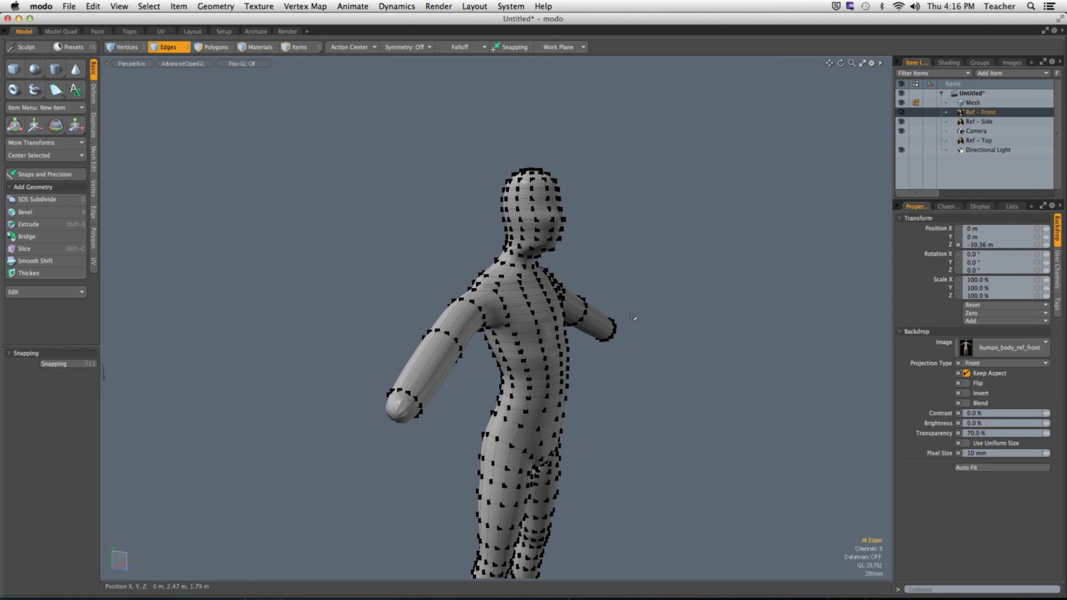
Review the smoothed body from several sides and switch to the Paint layout with the whole figure in view.
left_click_drag(625, 135, 463, 284, "alt")
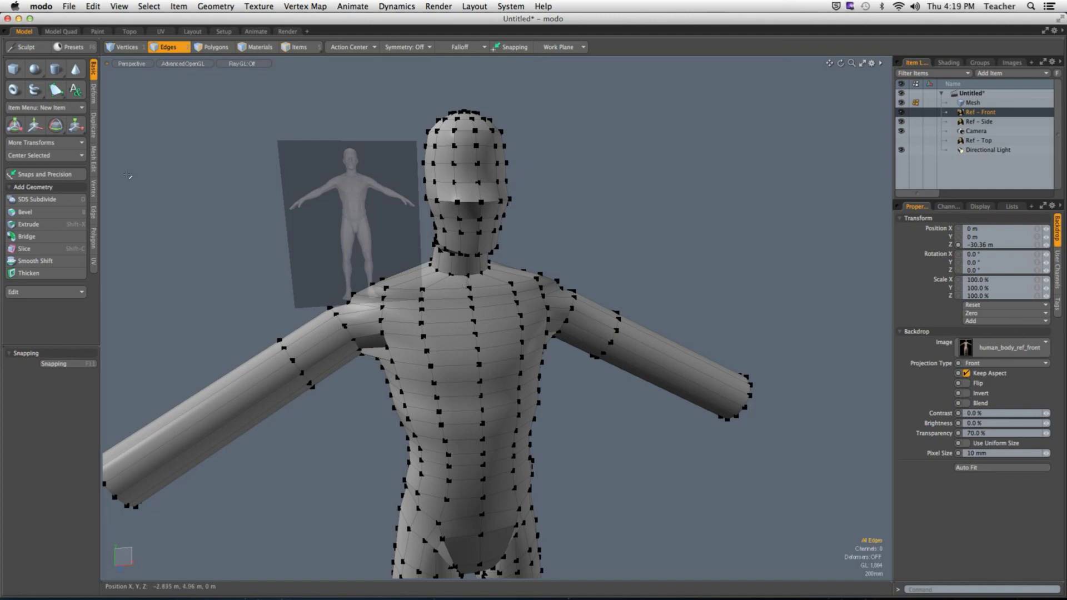
left_click_drag(463, 285, 388, 305, "alt")
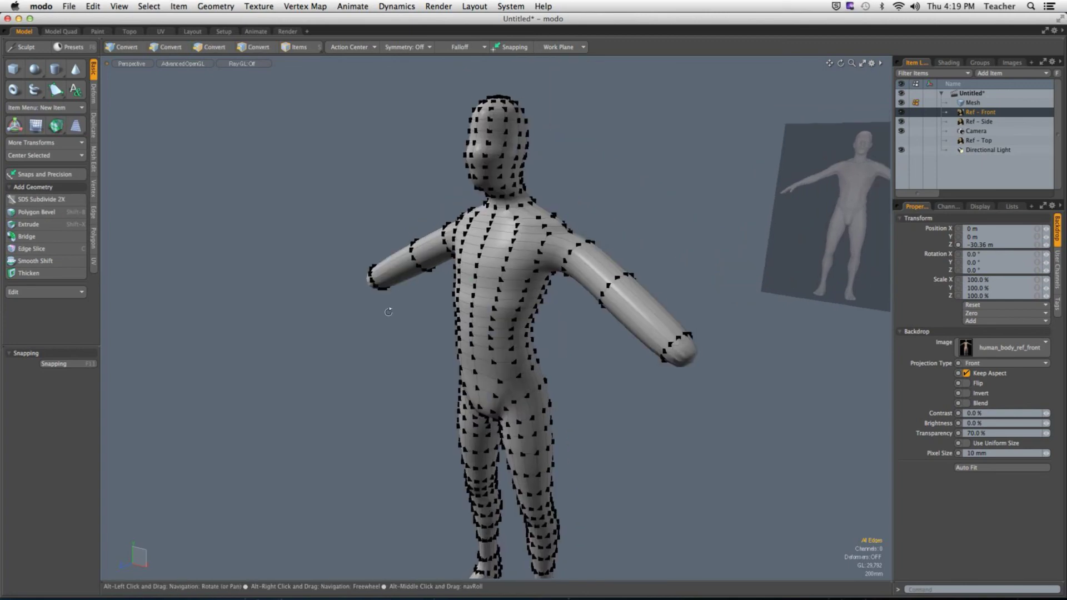
left_click(105, 33)
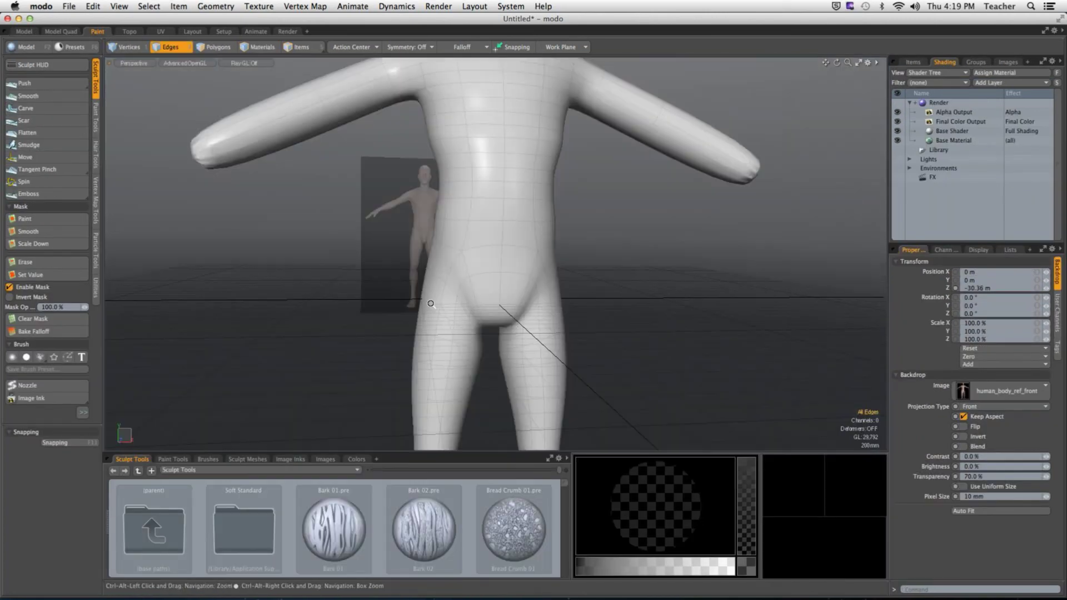
left_click_drag(431, 303, 441, 286, "ctrl+alt")
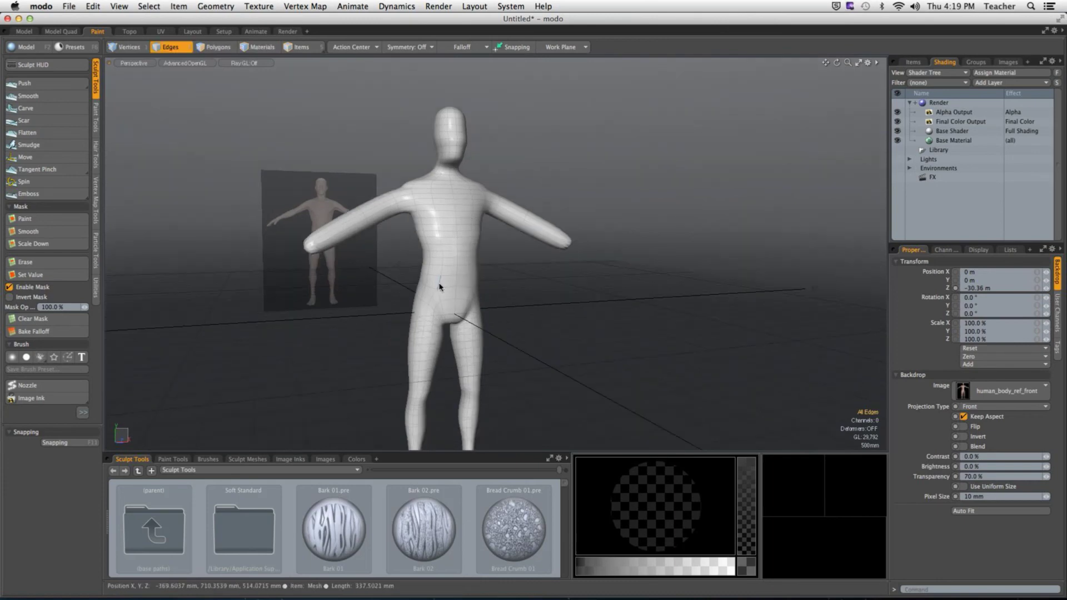
Hide the grid and the backdrop images in the perspective viewport.
key("o")
left_click(421, 302)
left_click(448, 312)
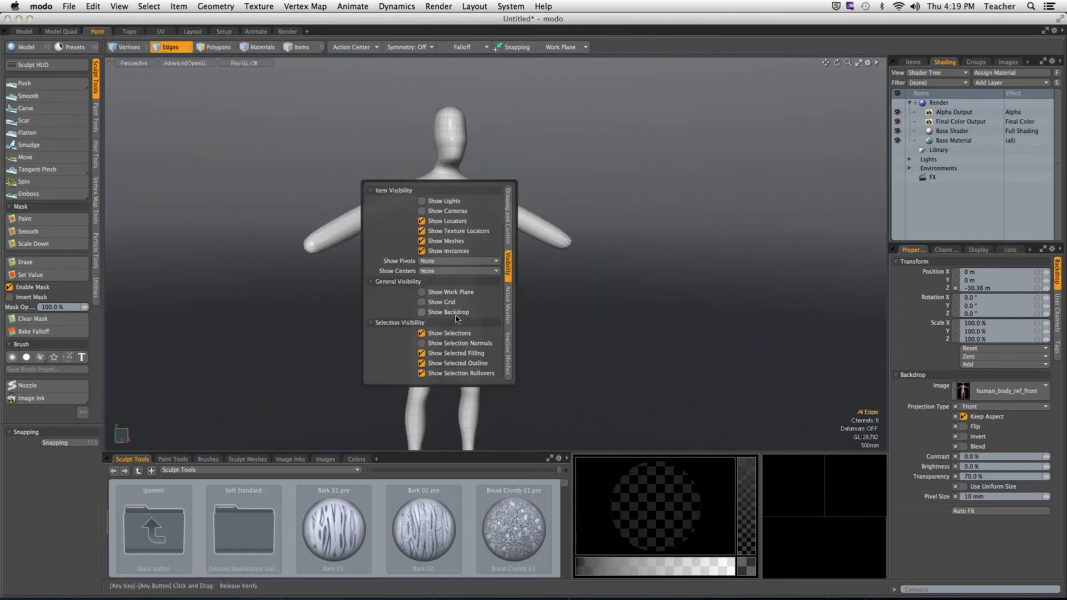
Reveal the multiresolution settings of the sculpting tools and activate the Push sculpt tool.
left_click_drag(531, 243, 329, 338, "alt")
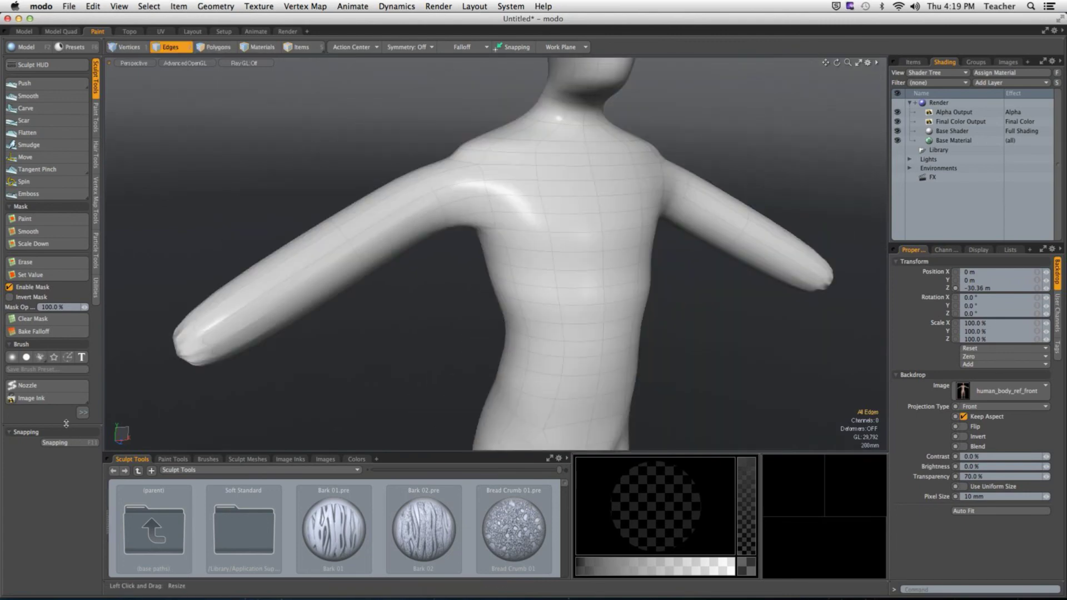
left_click(82, 412)
left_click_drag(65, 567, 73, 477)
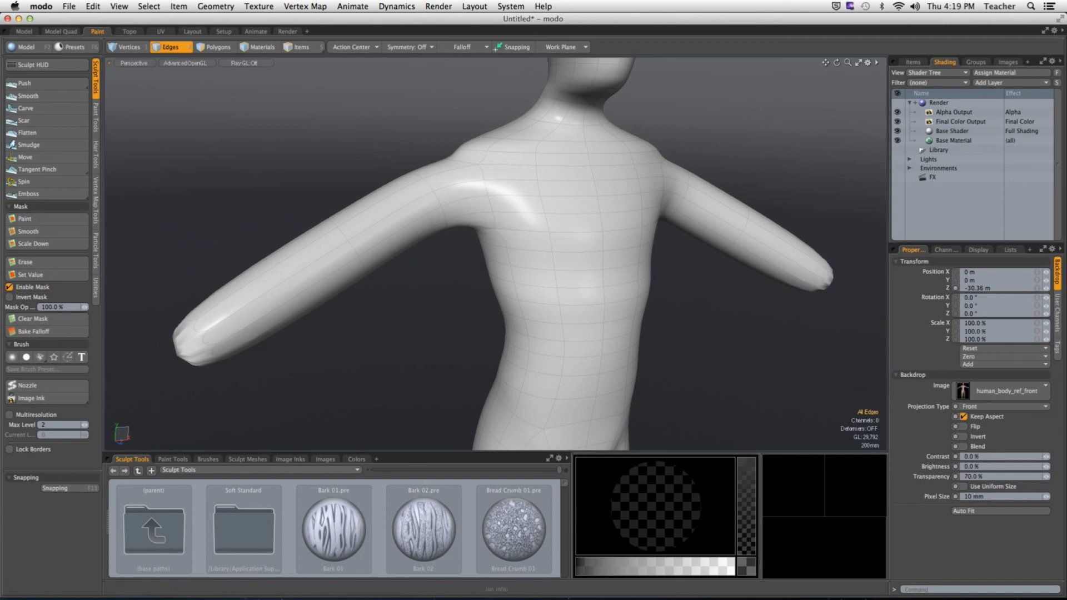
left_click(59, 82)
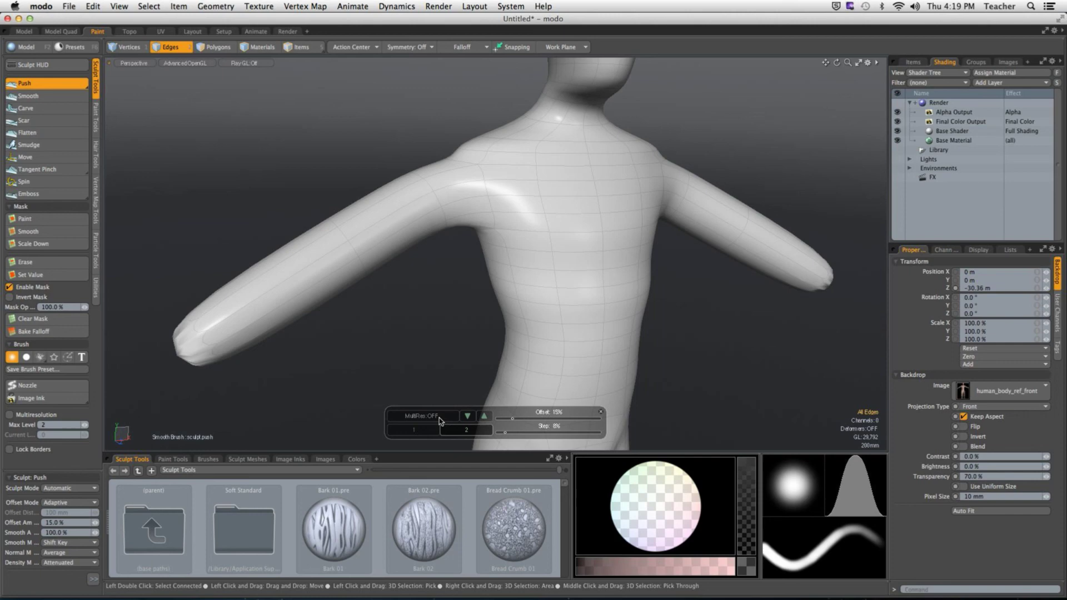
Enable Multiresolution at level 2 and convert the body's polygons to Catmull-Clark.
key("ctrl")
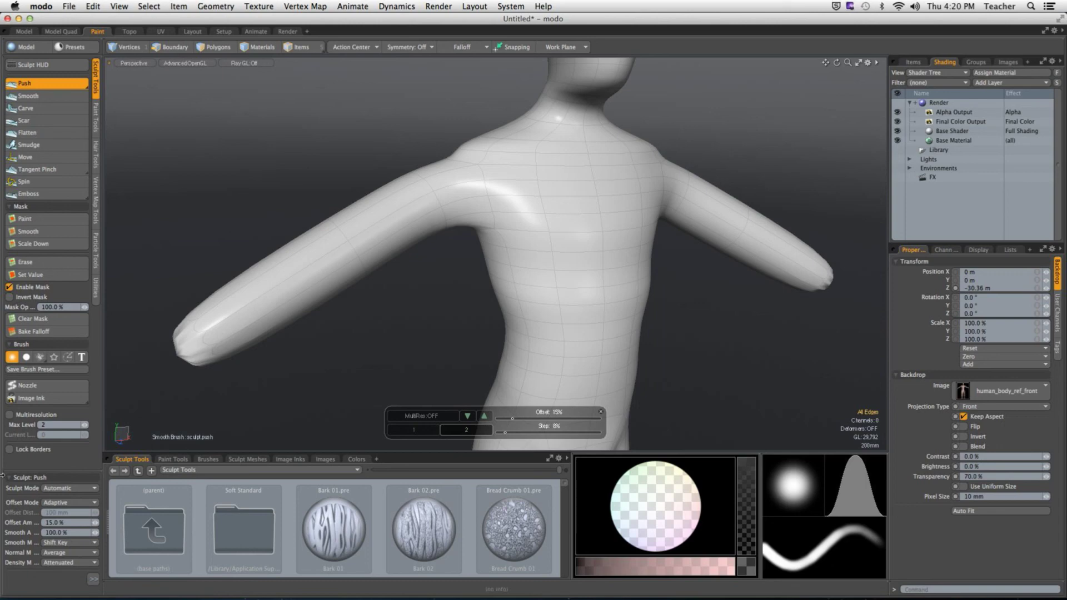
key("2")
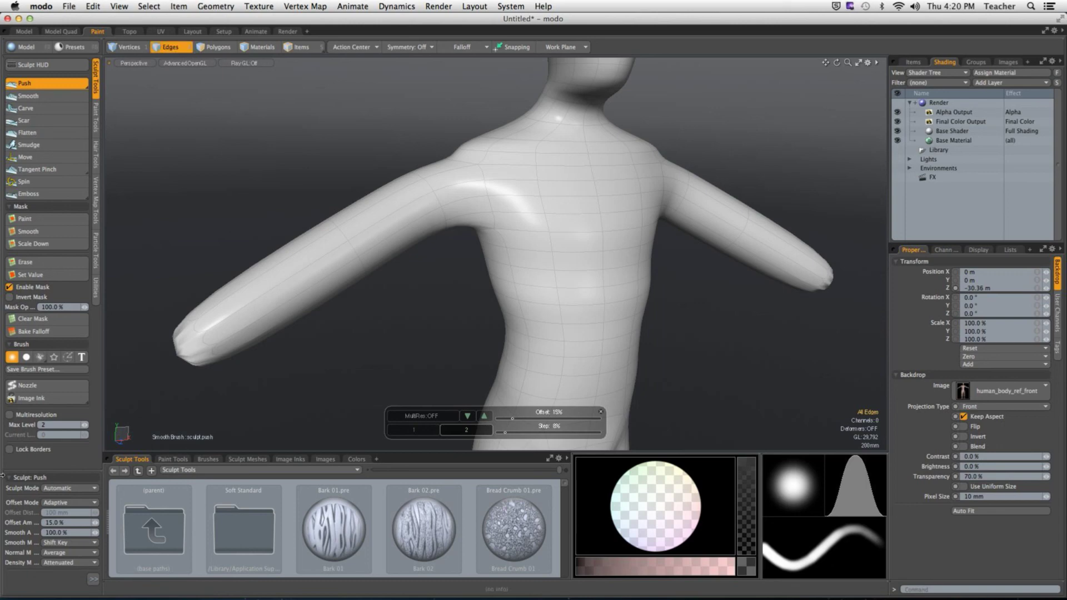
left_click(10, 415)
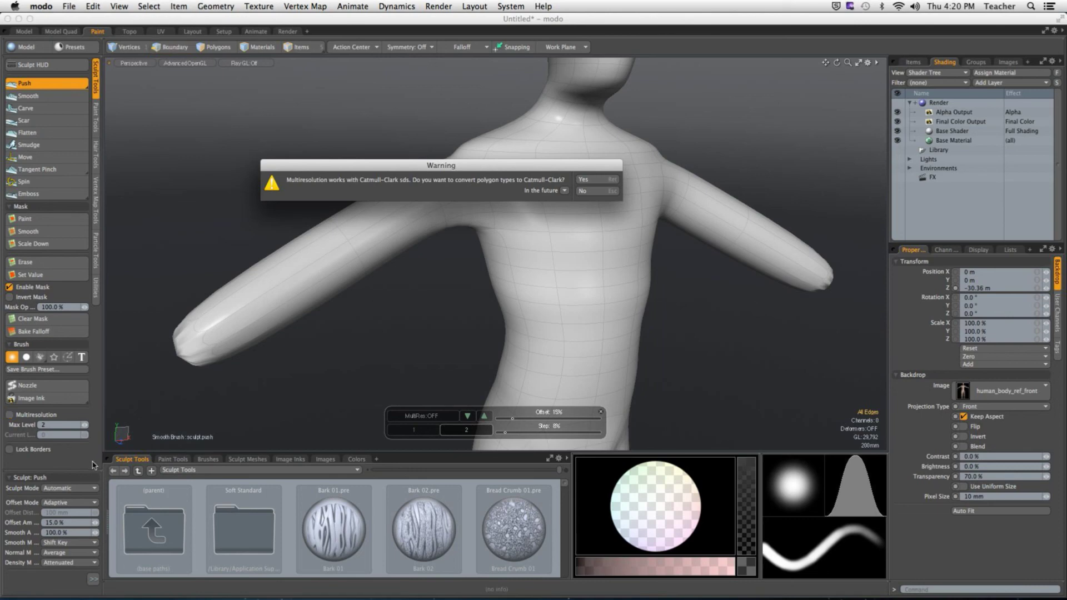
left_click_drag(389, 169, 425, 196)
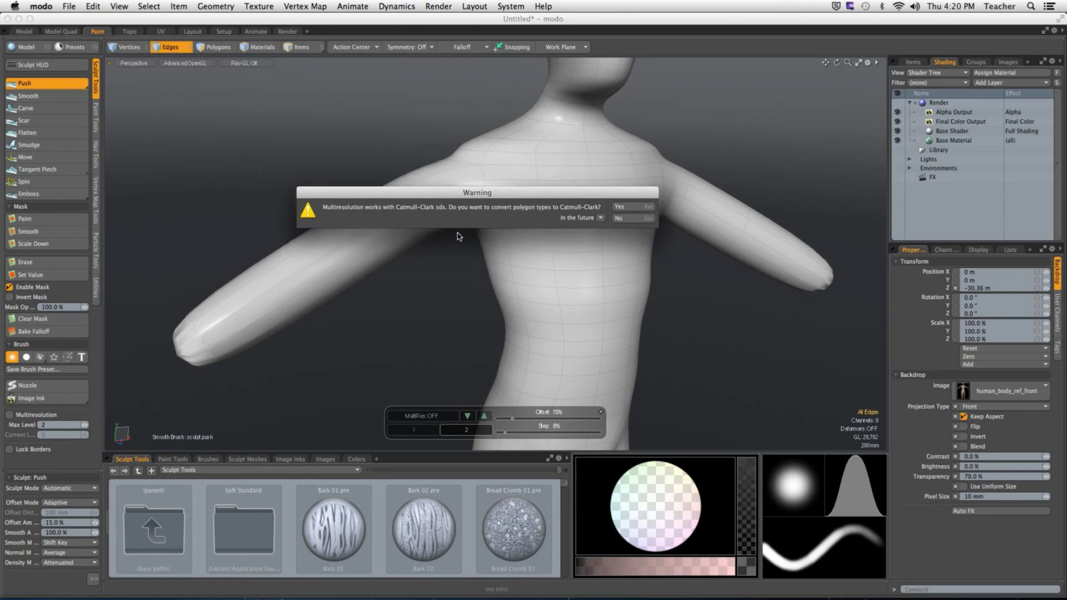
left_click(620, 207)
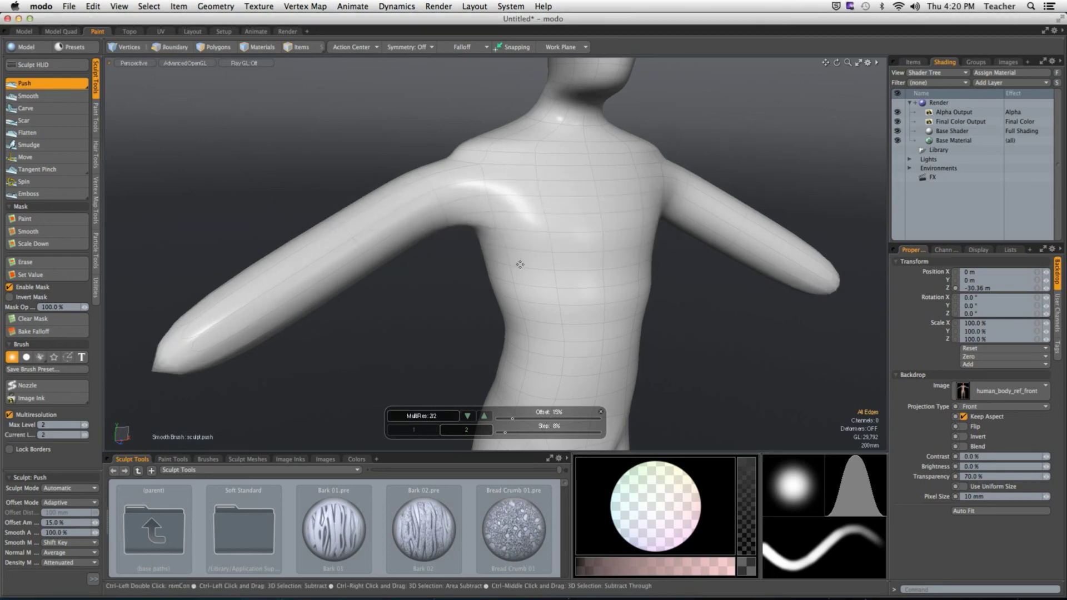
Build up the shoulder and the chest on one side of the body with broad Push strokes.
left_click_drag(519, 268, 331, 272, "alt")
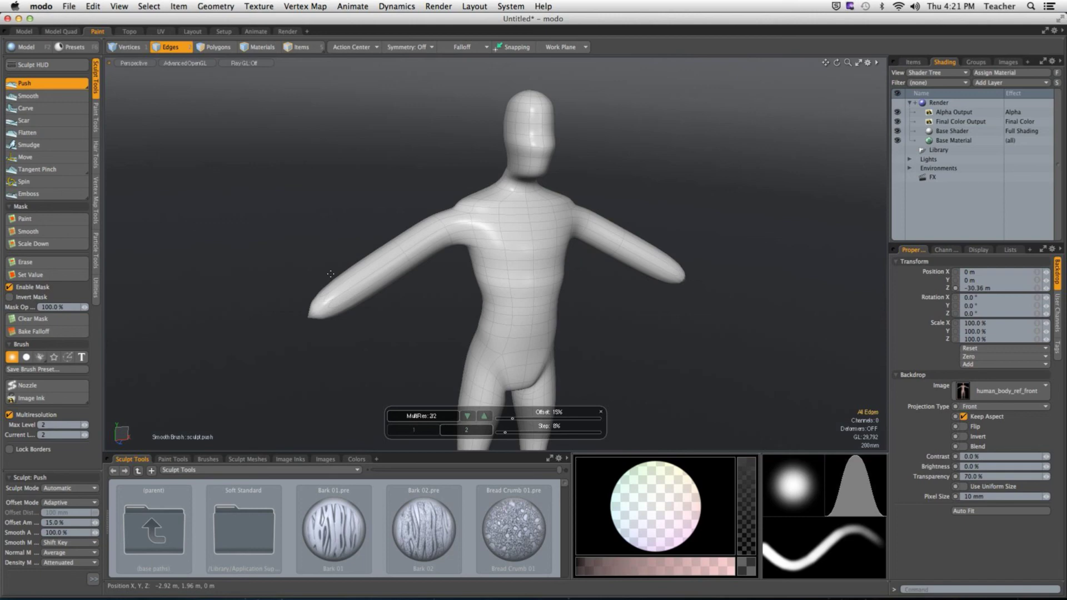
left_click_drag(395, 288, 456, 250, "alt")
scroll(395, 272, "up", 5)
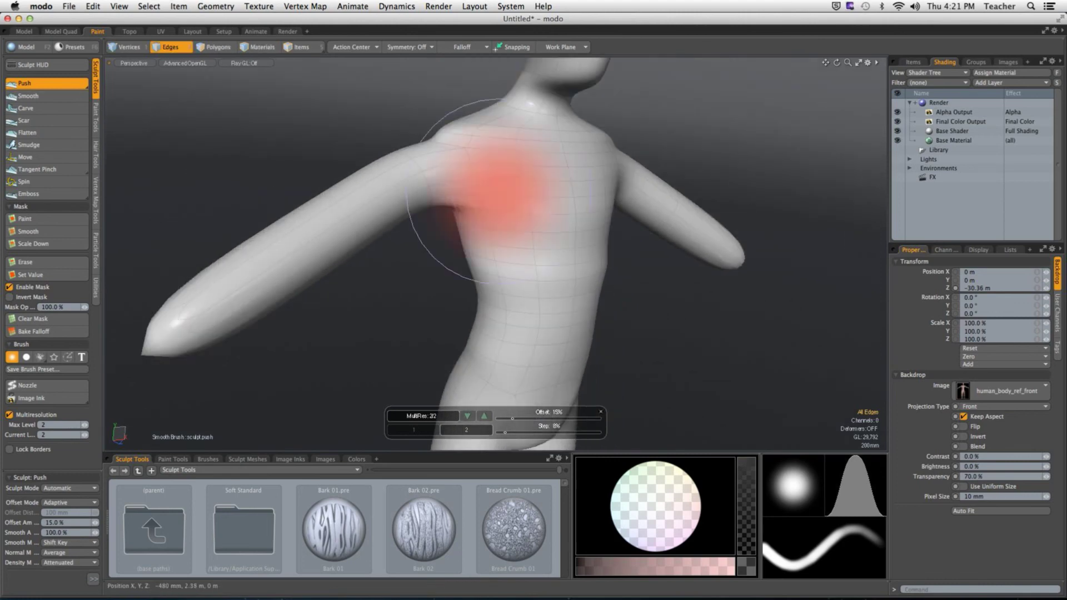
mouse_move(493, 191)
left_mouse_down("alt")
mouse_move(466, 244)
mouse_move(457, 207)
mouse_move(328, 222)
mouse_move(459, 236)
left_mouse_up("alt")
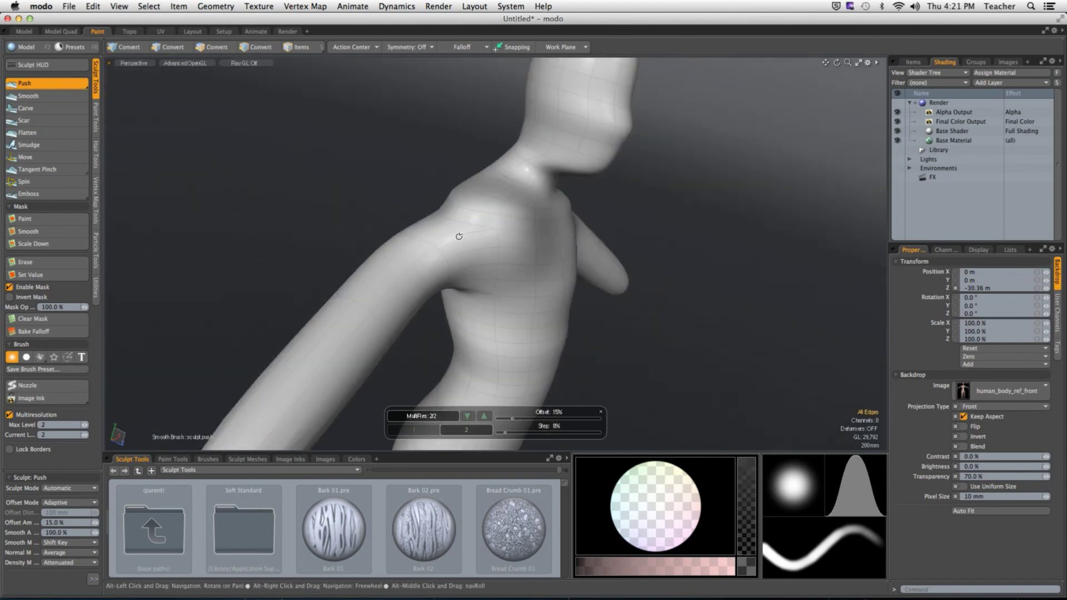
mouse_move(500, 178)
left_mouse_down()
mouse_move(452, 202)
mouse_move(509, 245)
left_mouse_up()
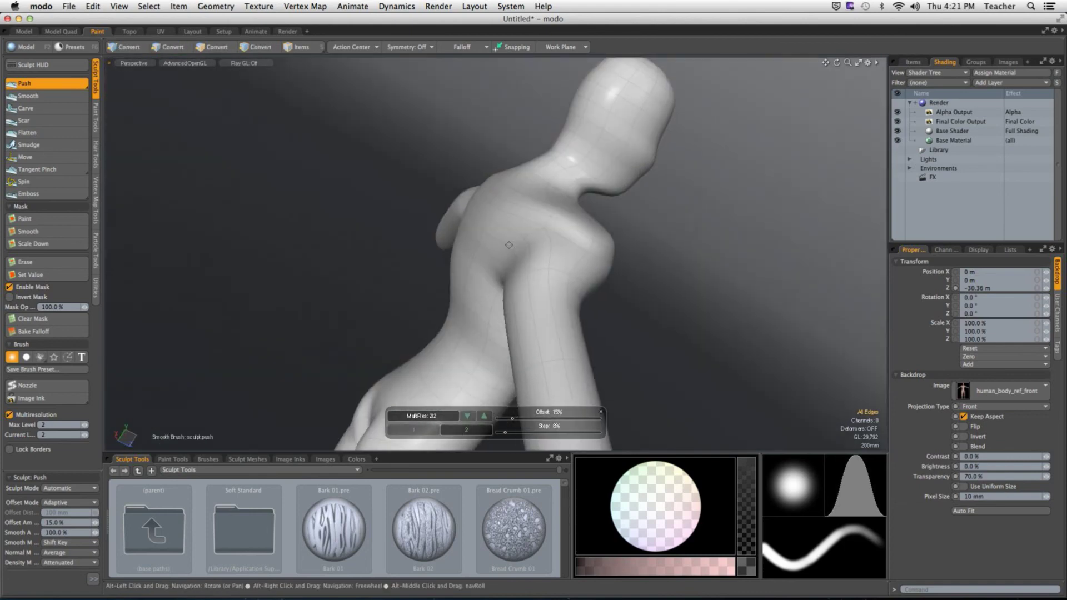
mouse_move(552, 281)
left_mouse_down("alt")
mouse_move(547, 306)
mouse_move(549, 177)
mouse_move(564, 212)
mouse_move(479, 256)
mouse_move(489, 167)
mouse_move(478, 250)
mouse_move(442, 118)
mouse_move(358, 191)
mouse_move(500, 304)
mouse_move(436, 243)
mouse_move(520, 285)
mouse_move(440, 276)
mouse_move(639, 227)
mouse_move(902, 319)
left_mouse_up("alt")
left_click_drag(500, 267, 497, 364, "alt")
left_click_drag(390, 407, 407, 205, "alt")
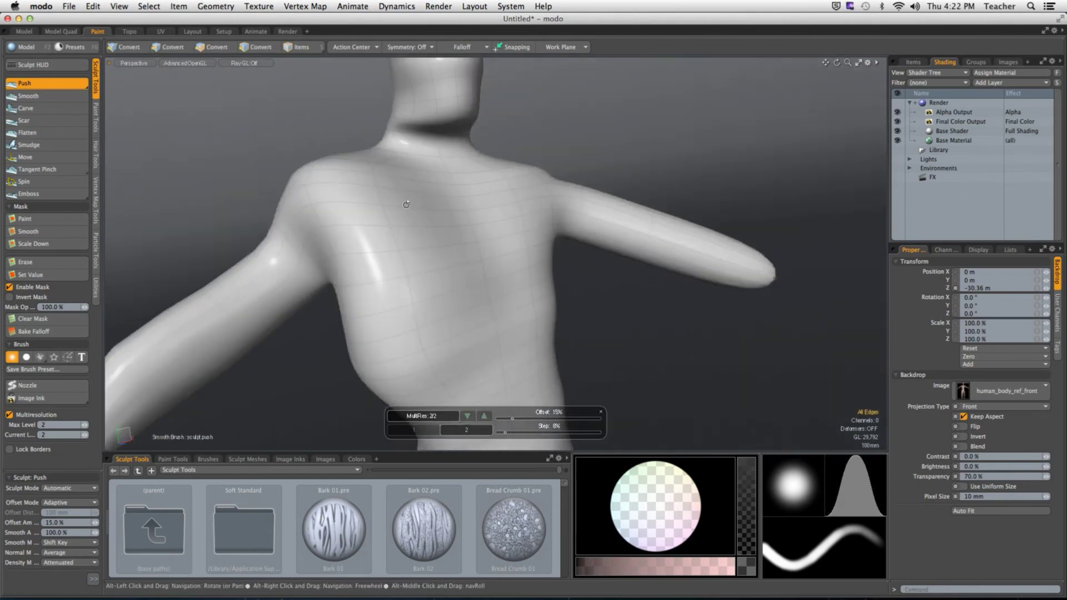
mouse_move(512, 251)
left_mouse_down("alt")
mouse_move(529, 221)
mouse_move(542, 242)
left_mouse_up("alt")
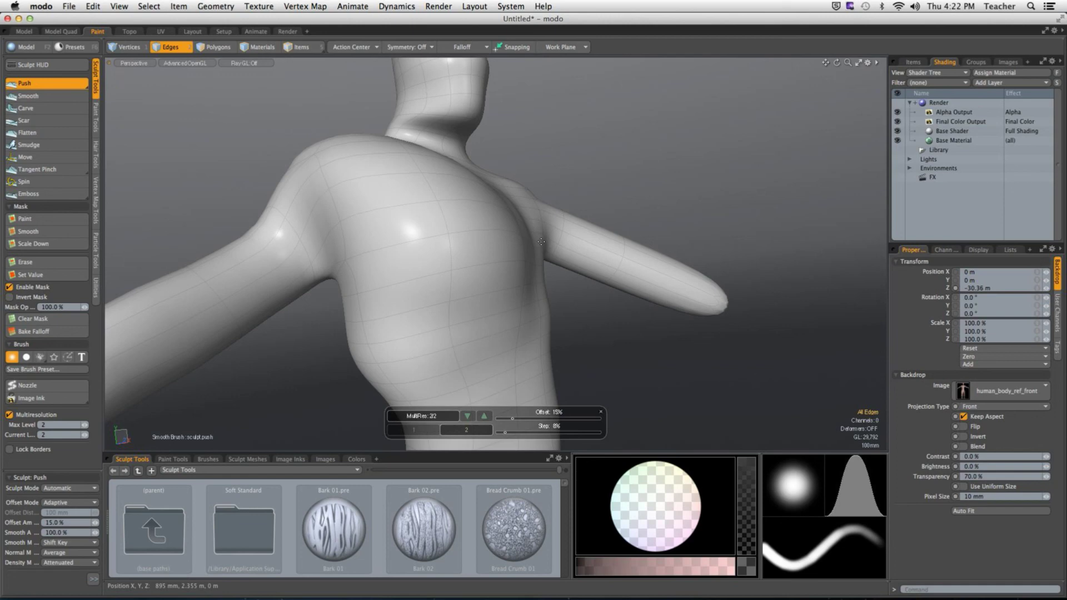
Raise the multiresolution Max Level of the mesh to 3.
left_click(85, 424)
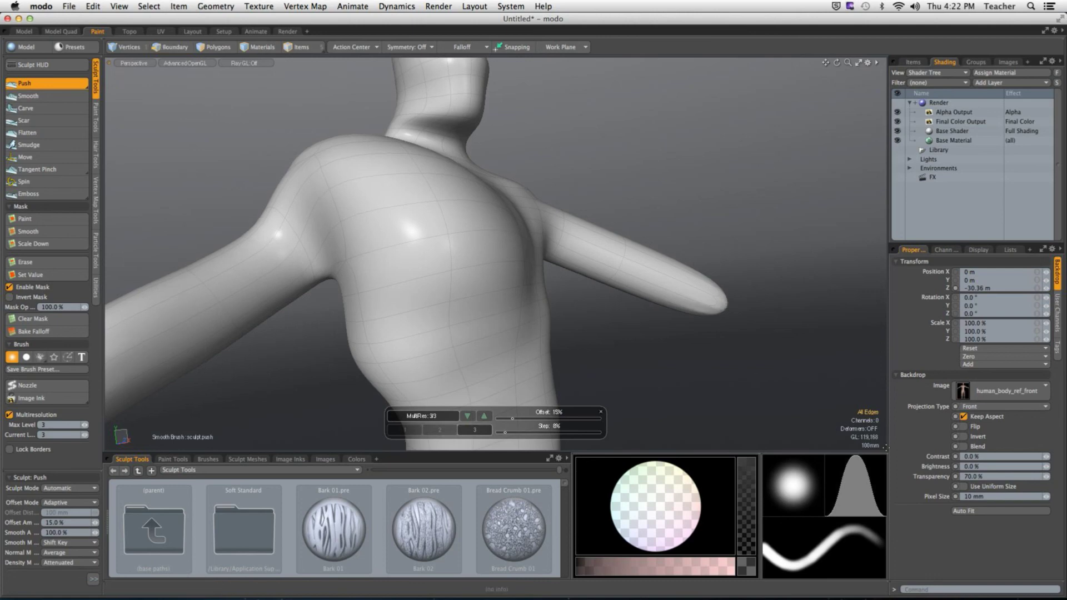
key("2")
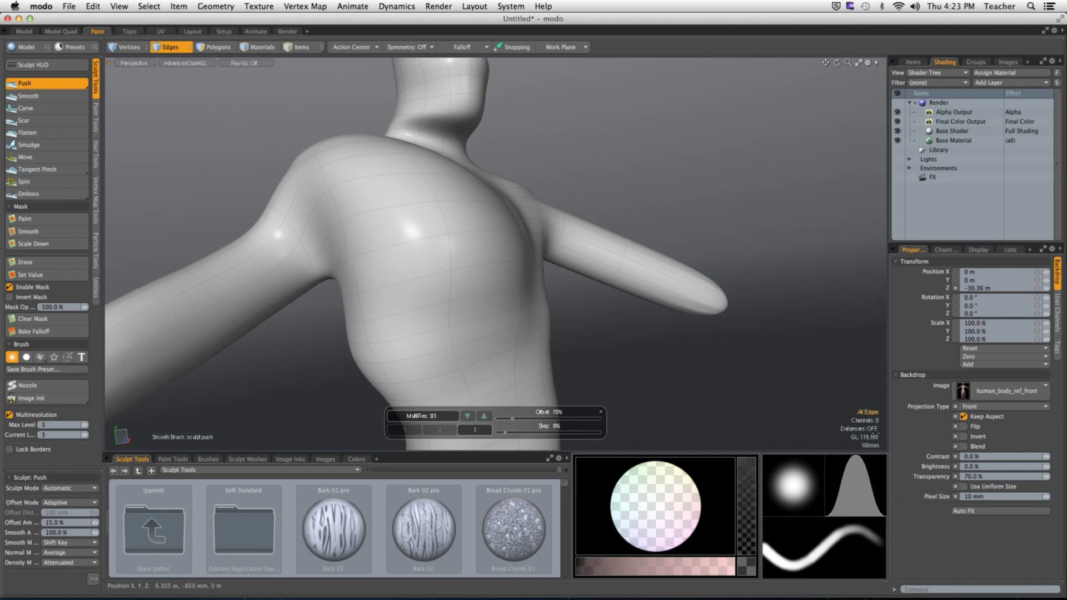
key("ctrl")
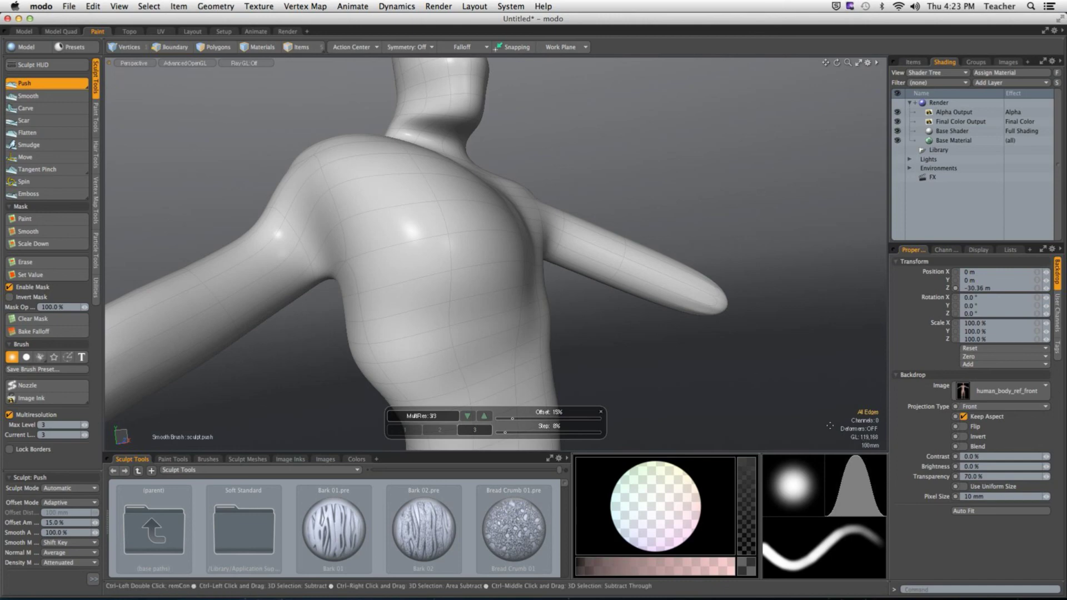
Resize the Push brush and sculpt a smaller raised muscle form onto the bulged side of the chest.
left_click_drag(674, 333, 534, 312, "alt")
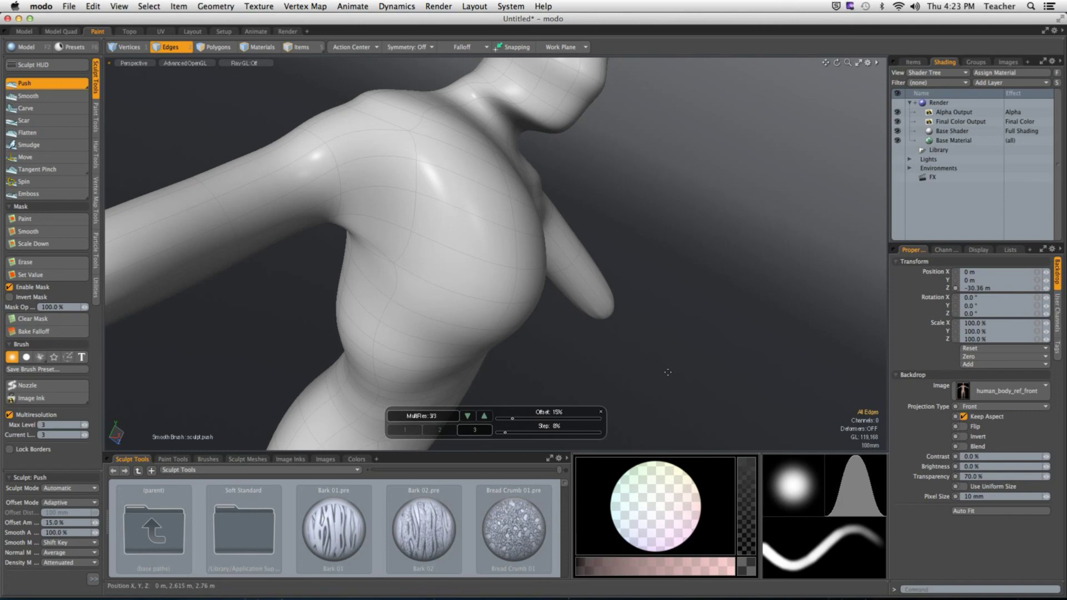
left_click_drag(430, 297, 415, 210, "alt")
mouse_move(415, 210)
right_mouse_down()
mouse_move(390, 195)
mouse_move(417, 219)
right_mouse_up()
mouse_move(433, 183)
left_mouse_down()
mouse_move(461, 237)
mouse_move(410, 202)
mouse_move(504, 215)
mouse_move(428, 162)
mouse_move(473, 222)
mouse_move(455, 183)
left_mouse_up()
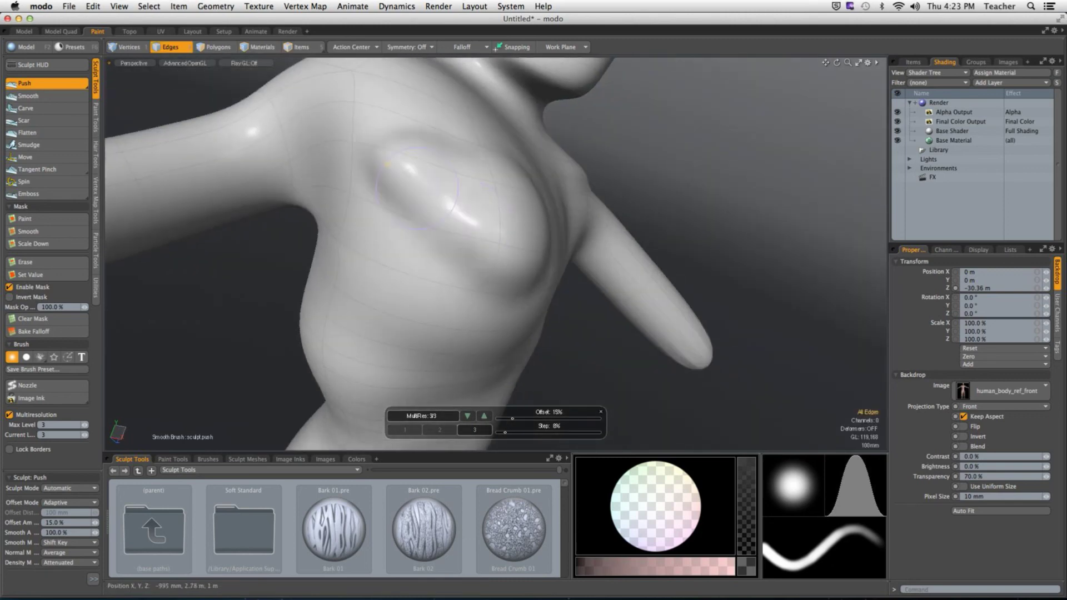
mouse_move(456, 178)
right_mouse_down()
mouse_move(423, 170)
mouse_move(461, 179)
right_mouse_up()
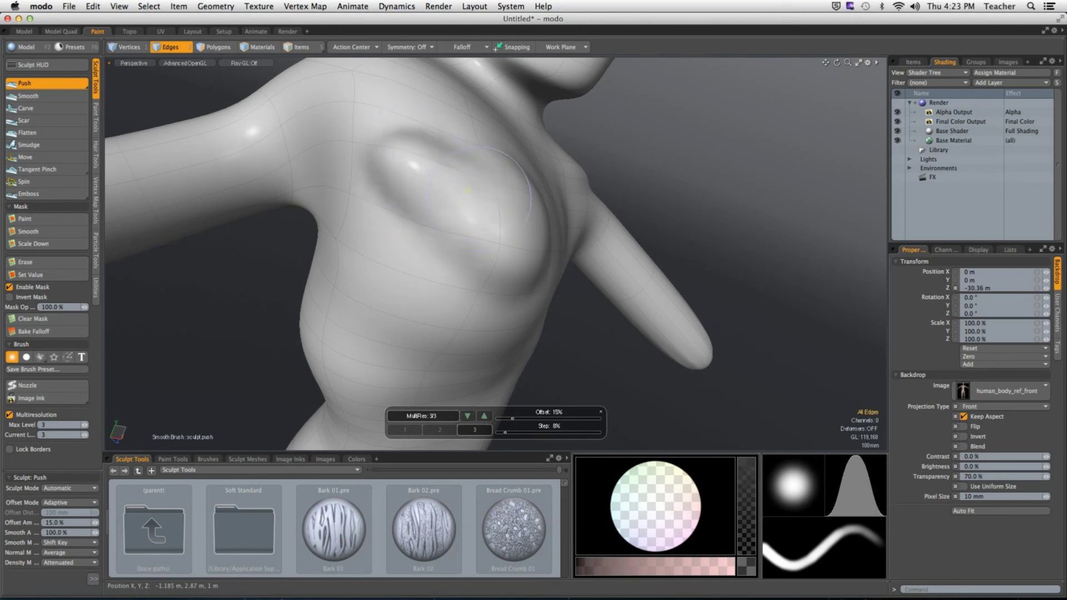
left_click_drag(468, 190, 440, 182)
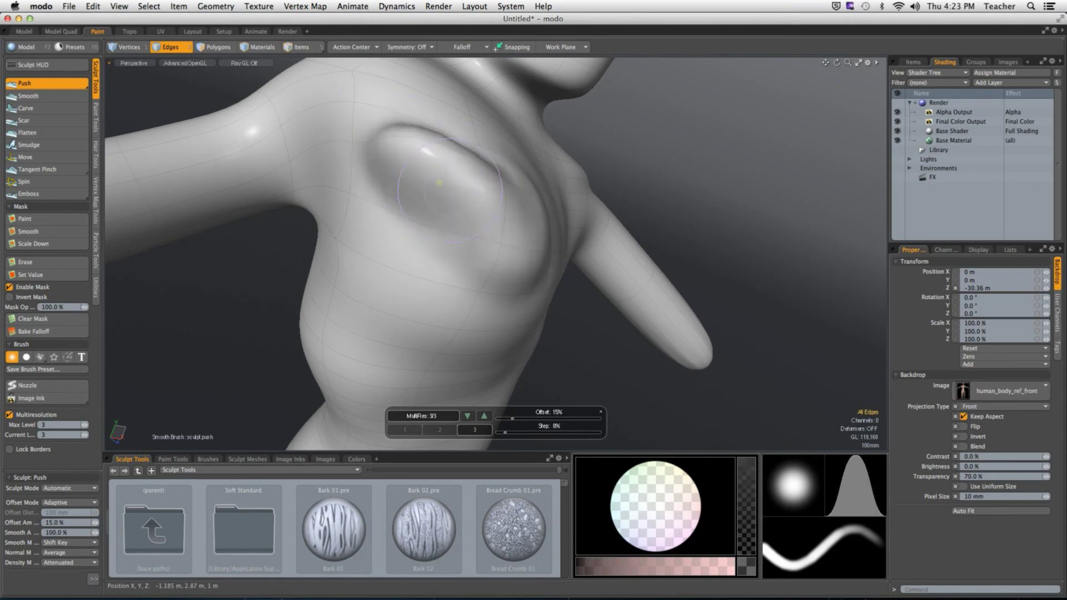
Enlarge the preset browser, load the Carve 02 preset and carve a groove along the underside of the raised chest form.
mouse_move(402, 453)
left_mouse_down()
mouse_move(401, 406)
mouse_move(370, 377)
left_mouse_up()
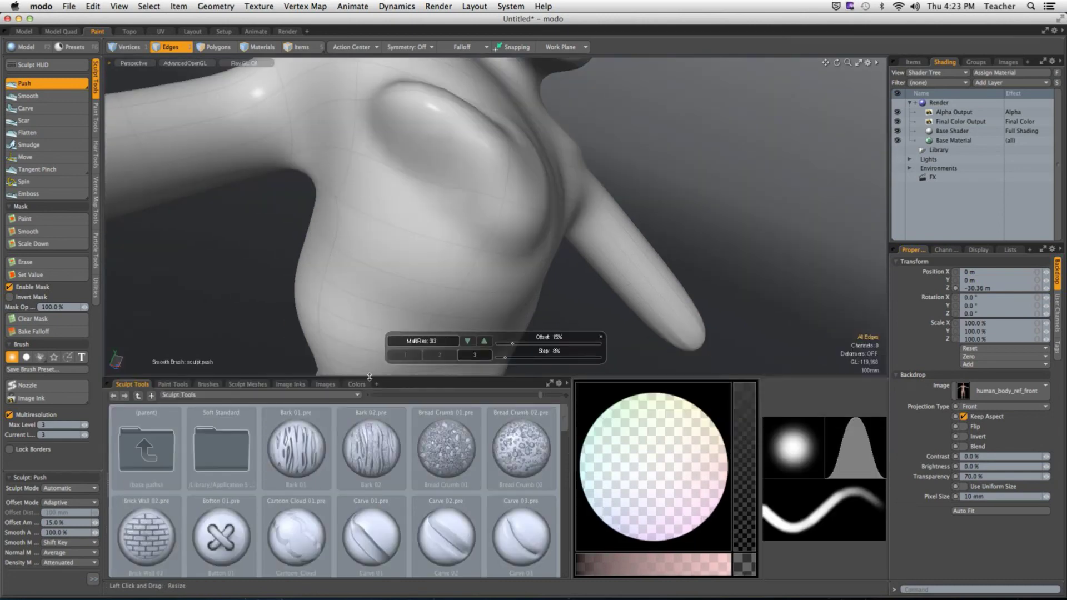
double_click(448, 535)
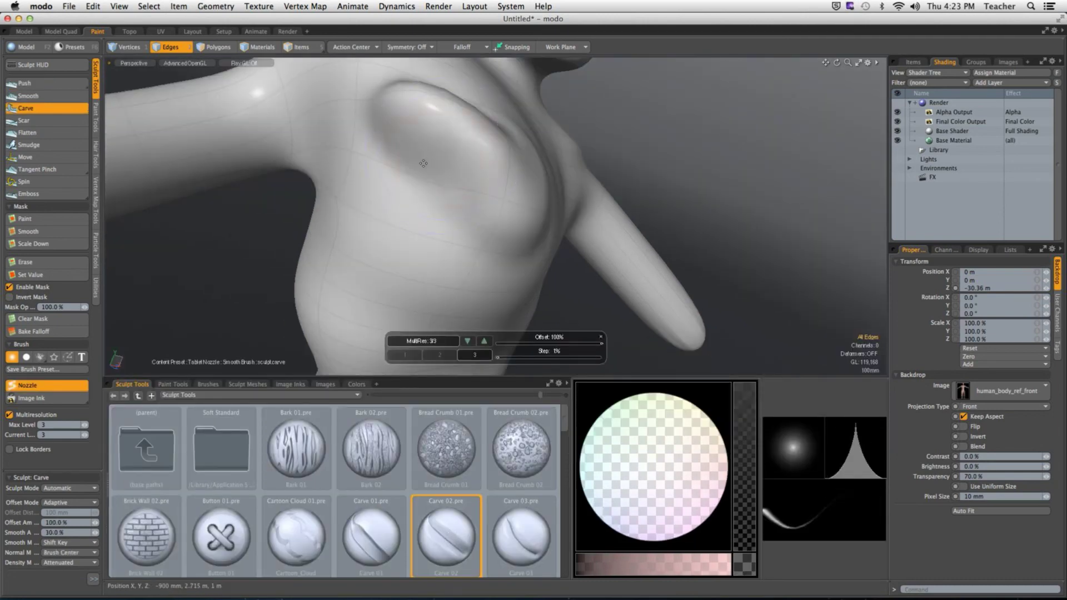
mouse_move(392, 111)
left_mouse_down()
mouse_move(517, 250)
mouse_move(325, 185)
mouse_move(384, 187)
left_mouse_up()
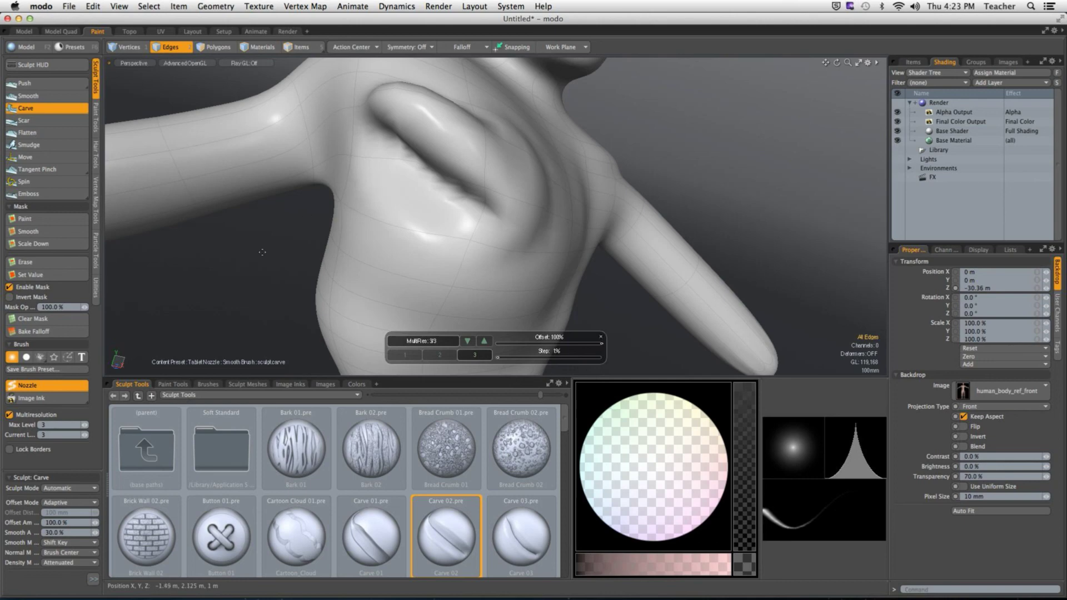
Raise the multiresolution Max Level through 4 to 5 for finer sculpting detail.
left_click(85, 425)
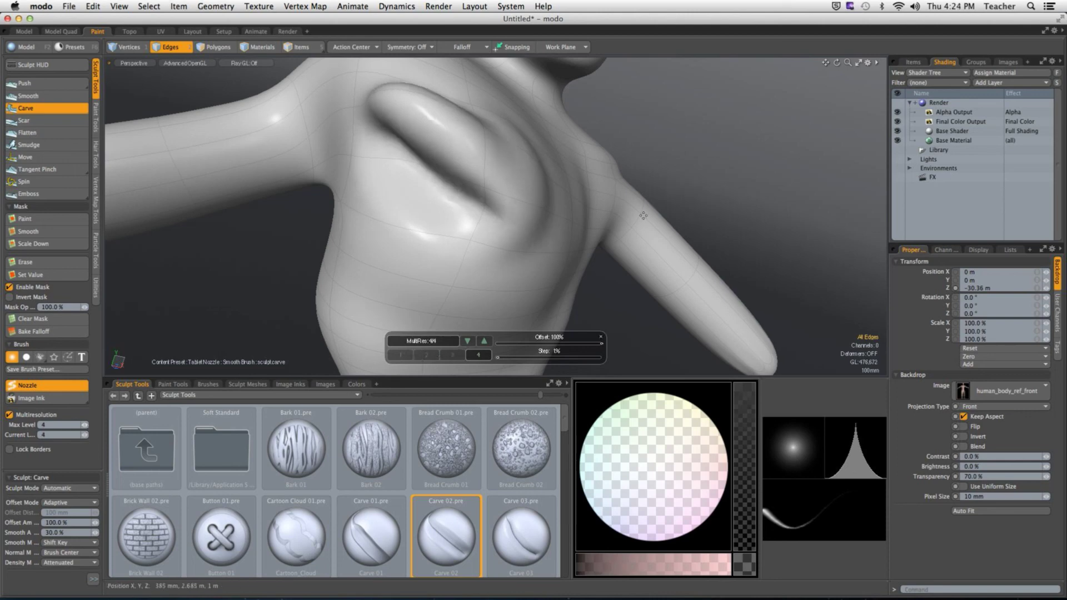
left_click_drag(679, 221, 712, 224, "alt")
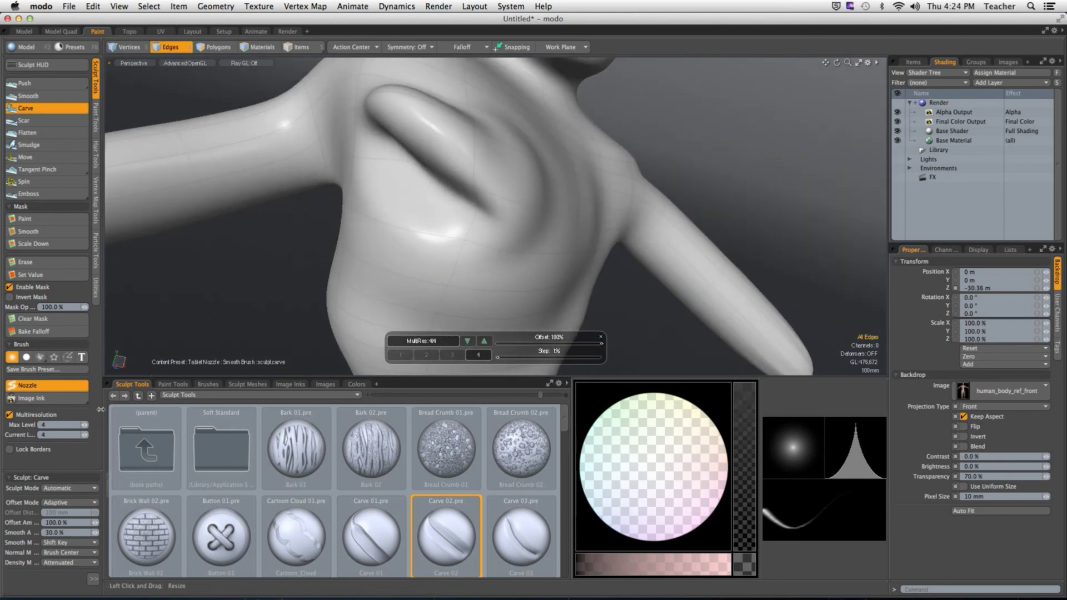
left_click(86, 426)
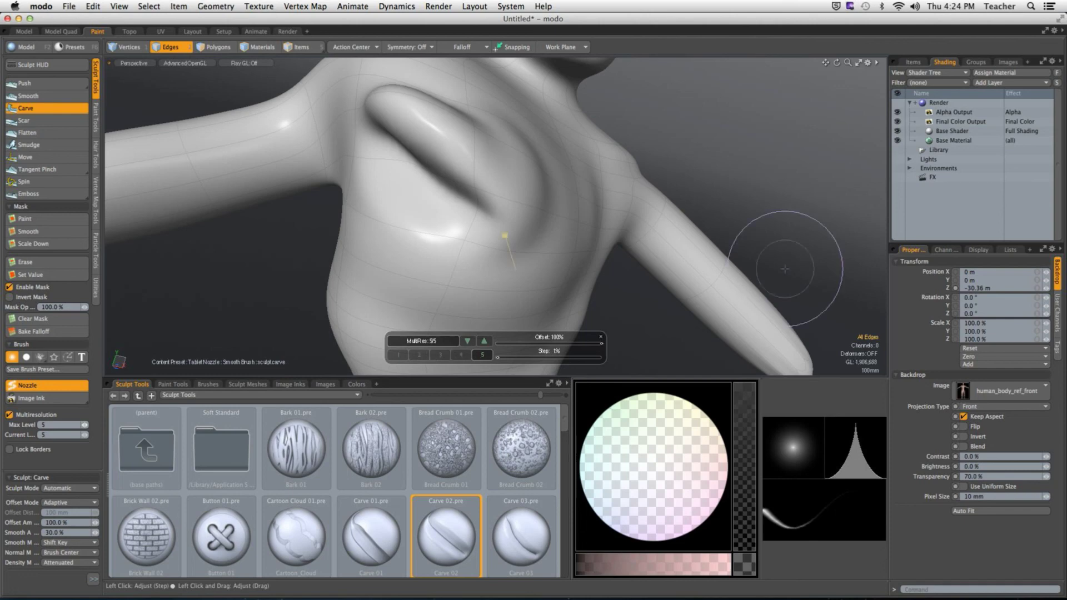
key("d")
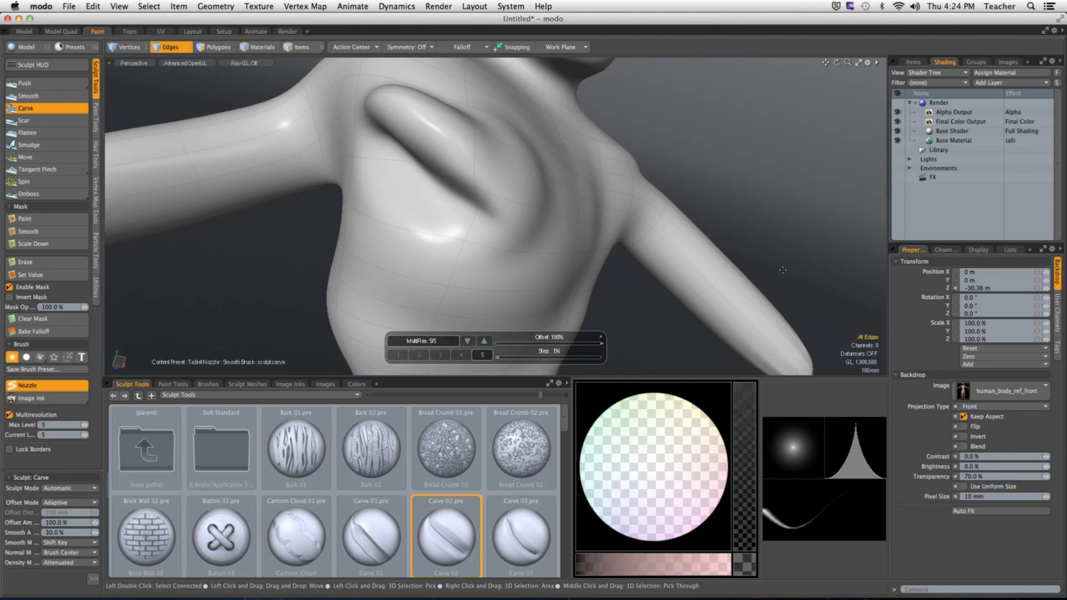
Load the Brick Wall 02 preset and emboss its pattern onto the body's upper and lower back.
left_click(168, 531)
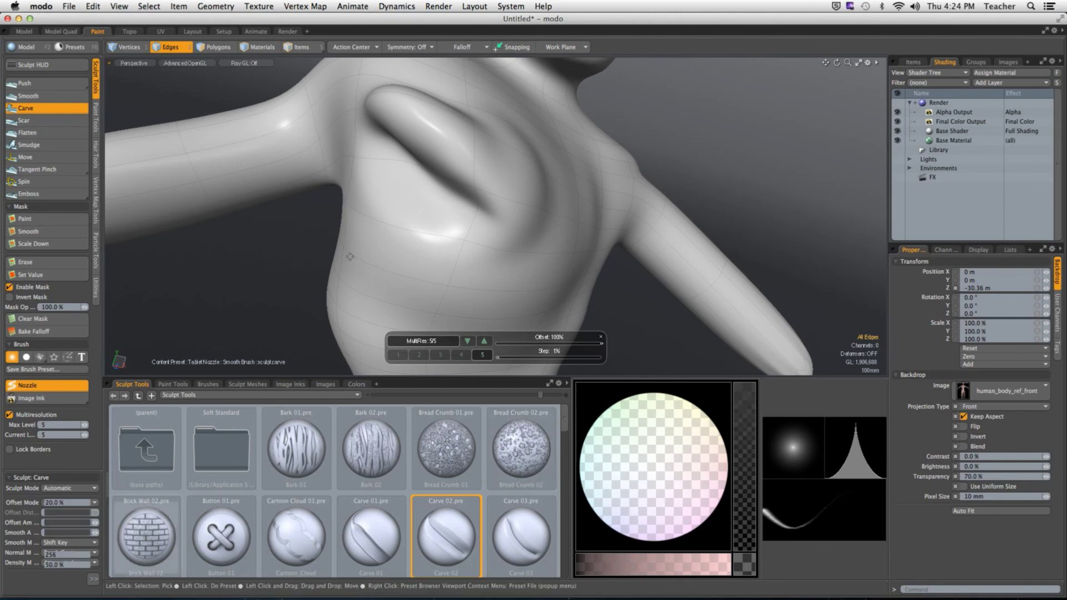
mouse_move(350, 257)
left_mouse_down("alt")
mouse_move(505, 231)
mouse_move(365, 243)
mouse_move(360, 209)
left_mouse_up("alt")
scroll(359, 210, "up", 5)
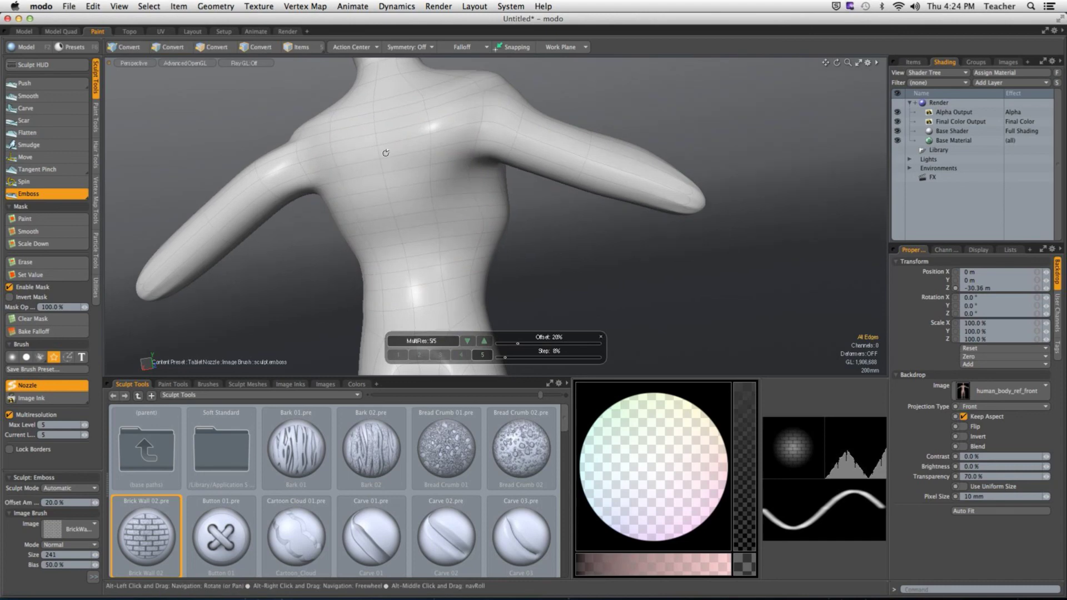
left_click_drag(378, 314, 387, 313, "alt")
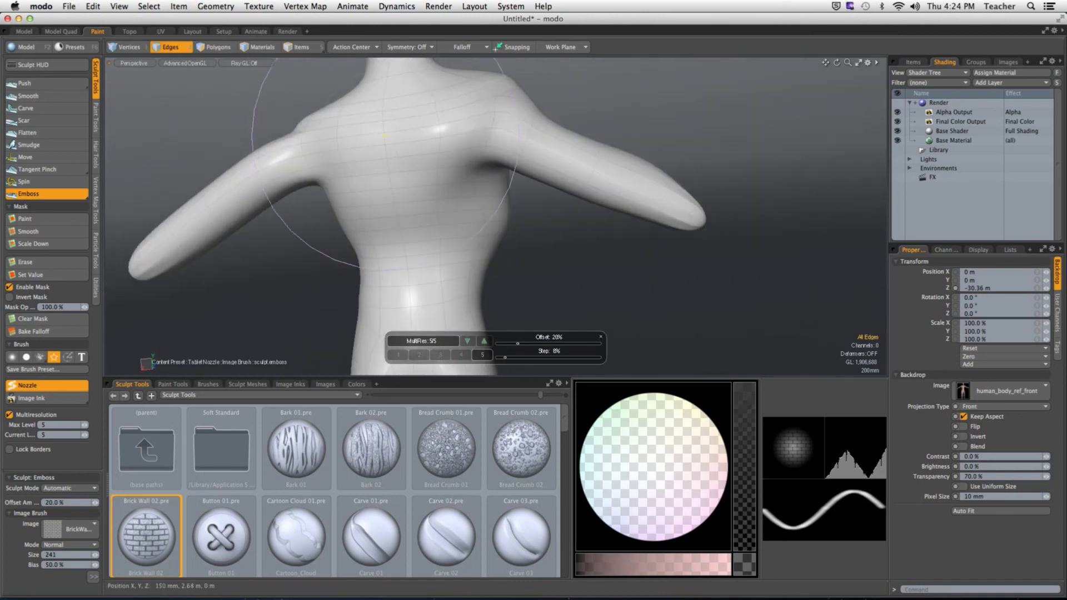
left_click(392, 167)
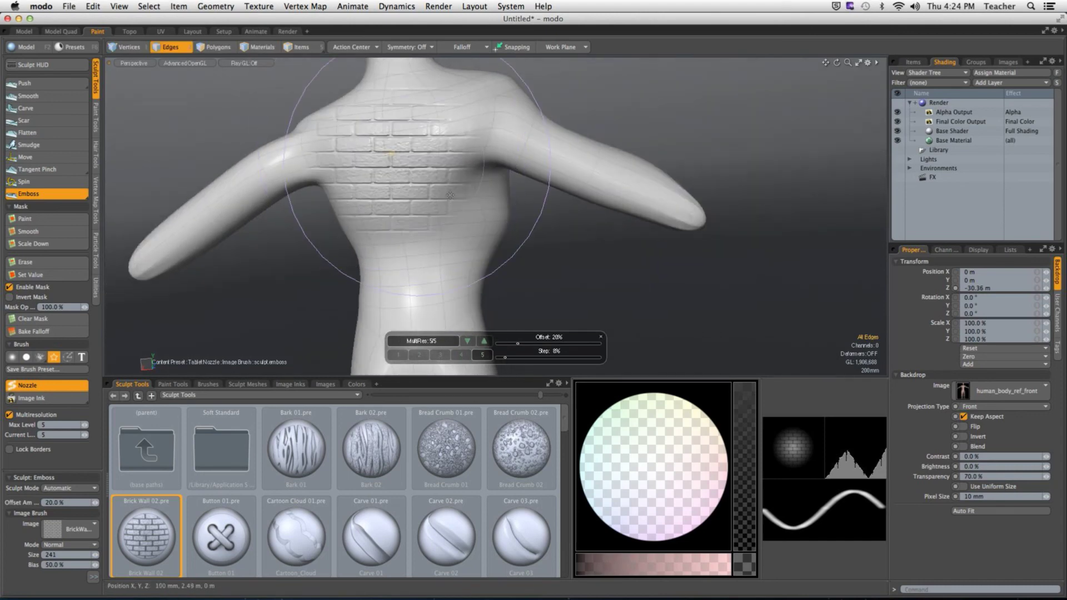
left_click(422, 293)
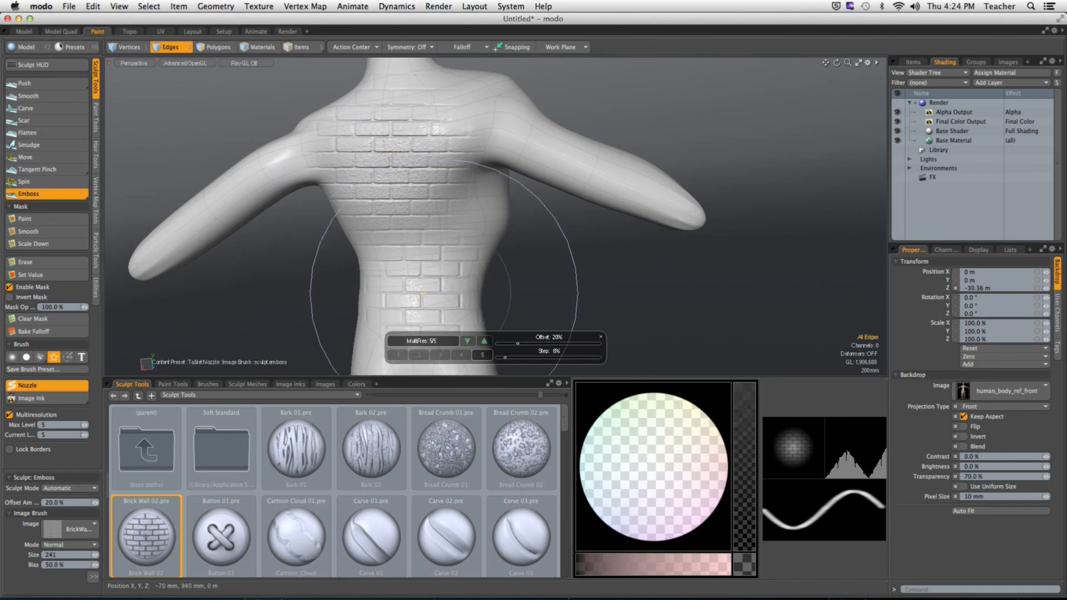
left_click_drag(592, 243, 407, 293, "alt")
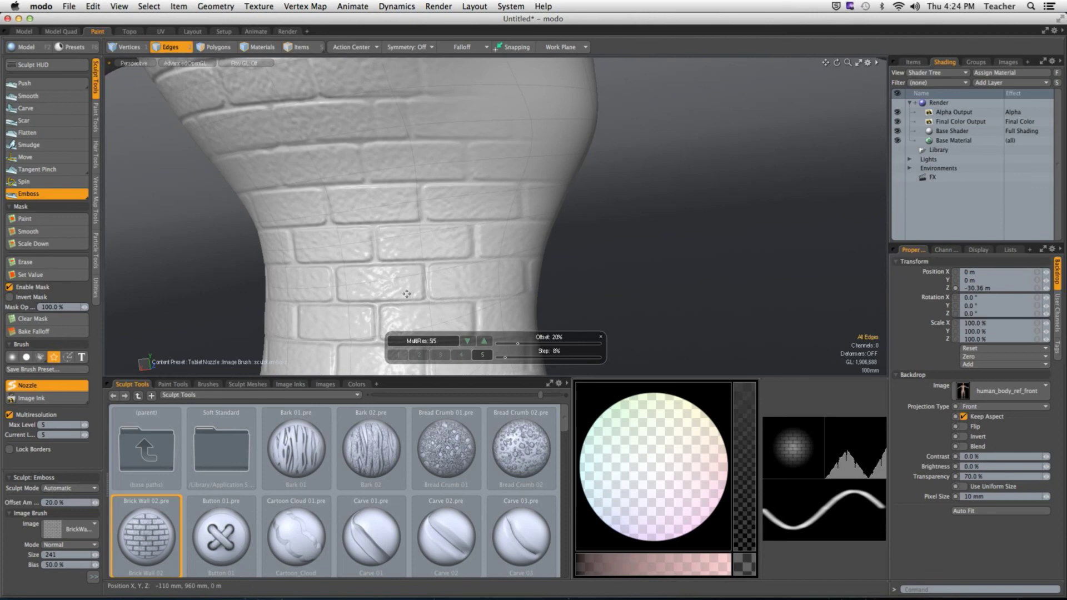
Set the body's current multiresolution level to 1 and inspect the coarse shape from front, back and side.
scroll(407, 294, "down", 3)
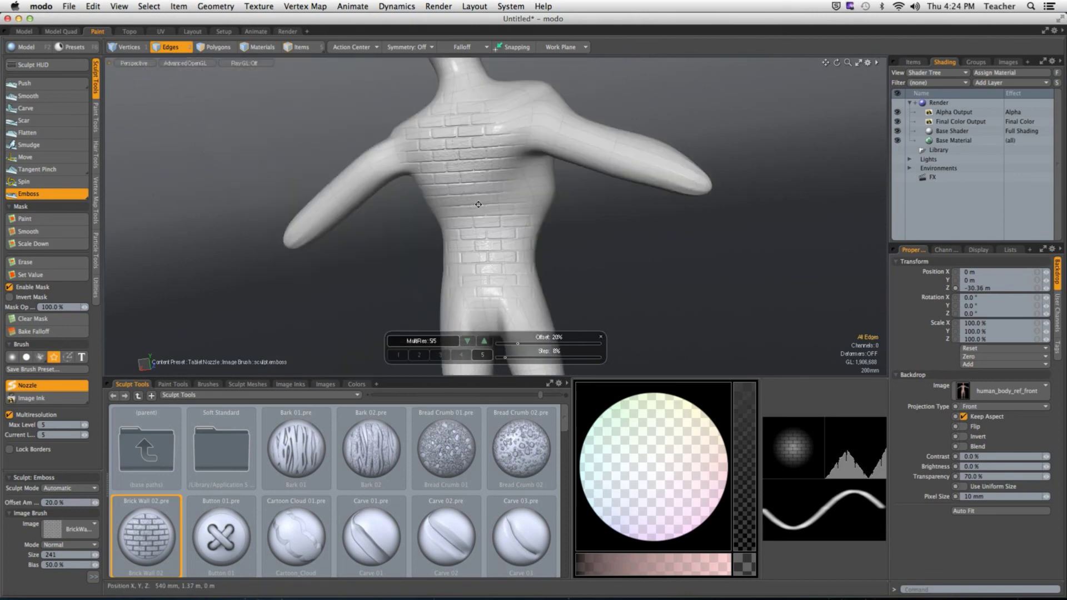
mouse_move(500, 250)
left_mouse_down("alt")
mouse_move(545, 225)
mouse_move(611, 225)
mouse_move(506, 228)
mouse_move(509, 248)
left_mouse_up("alt")
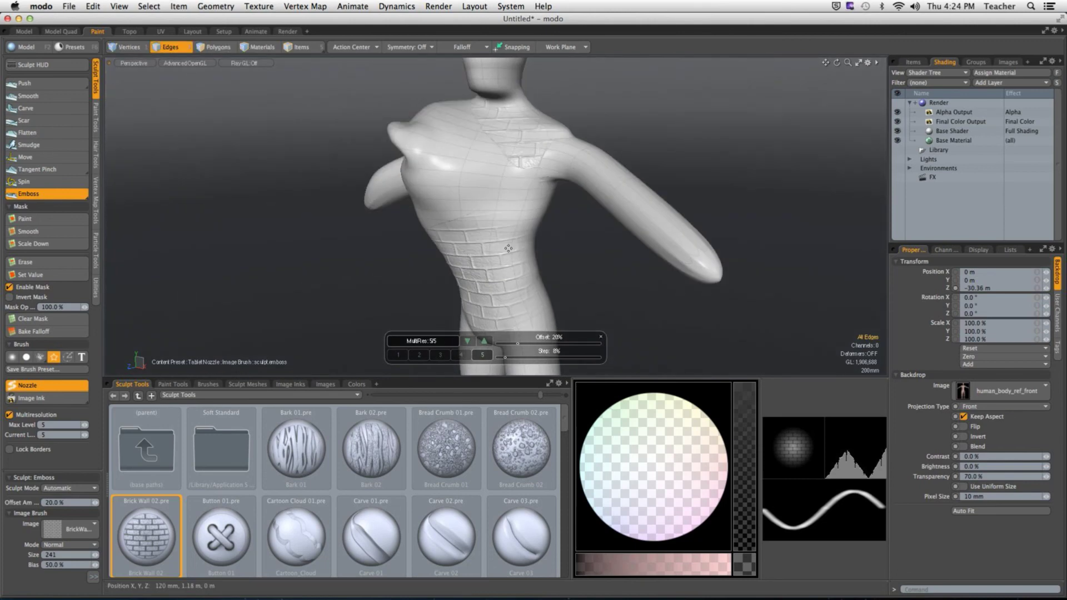
key("ctrl")
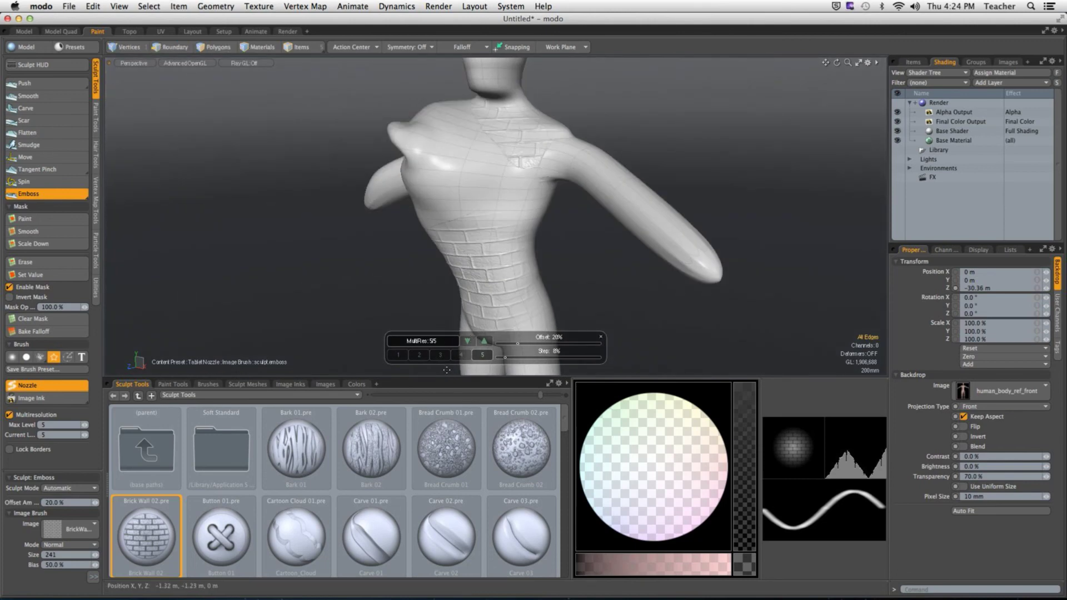
key("2")
left_click(398, 355)
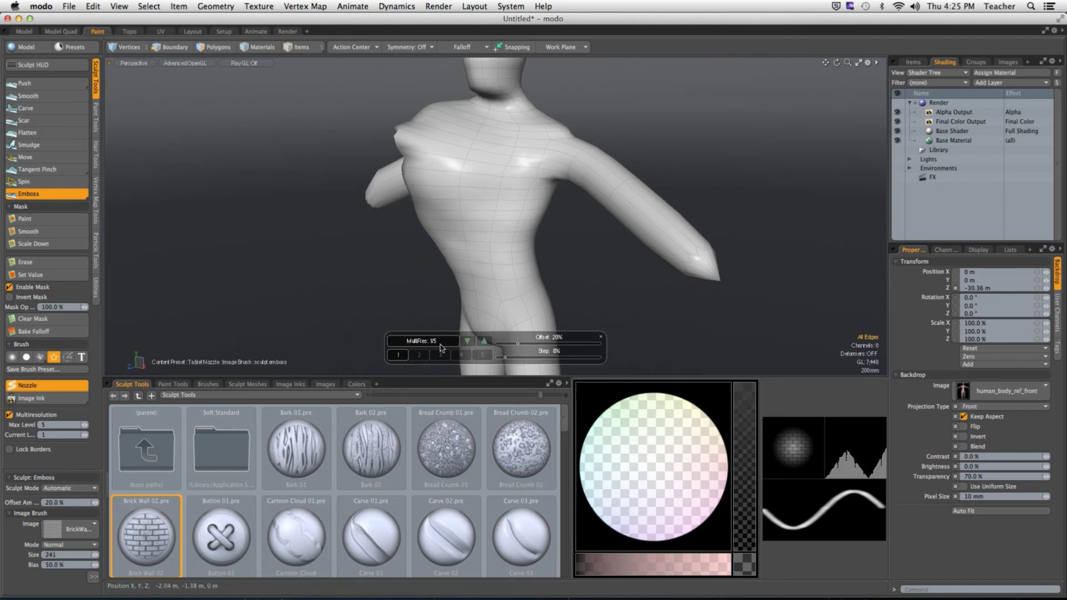
mouse_move(534, 186)
left_mouse_down("alt")
mouse_move(581, 186)
mouse_move(562, 187)
left_mouse_up("alt")
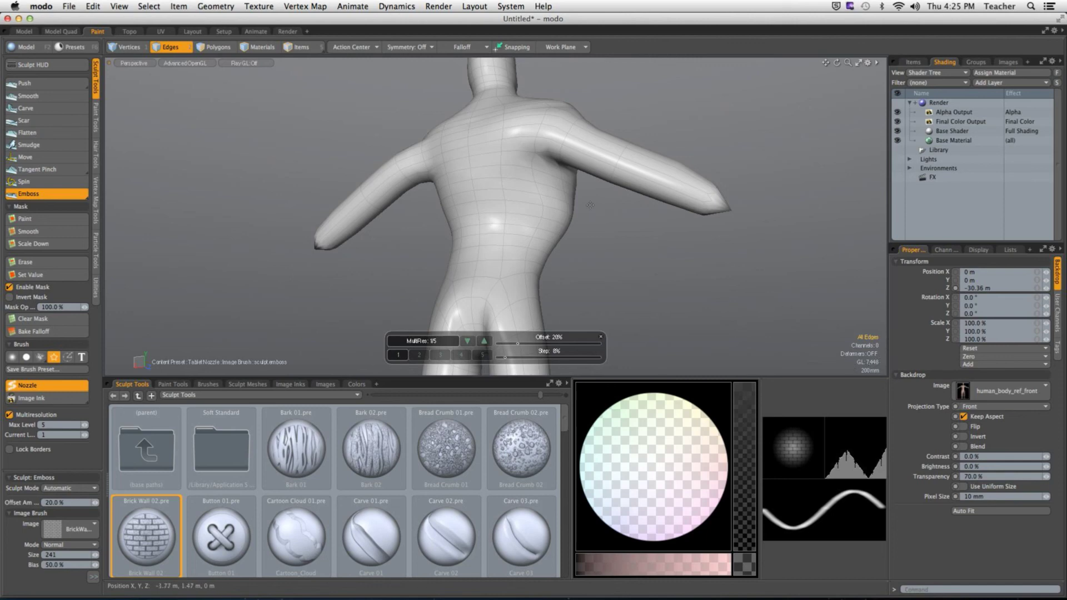
left_click_drag(561, 233, 400, 238, "alt")
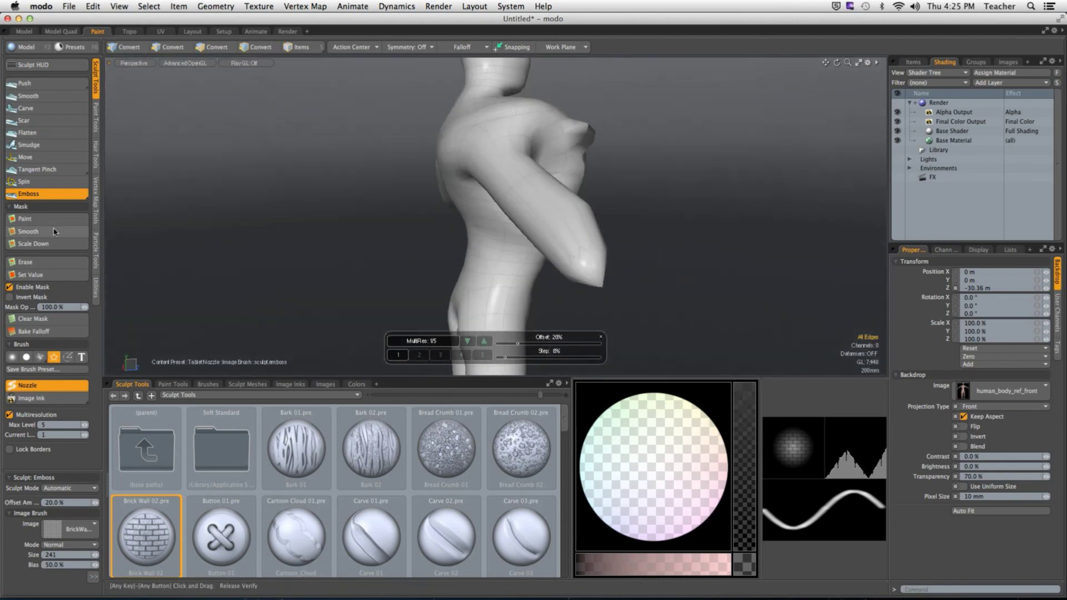
Try to reshape the body around the waist and arm with the Move brush, enlarging the brush.
left_click(25, 157)
scroll(441, 286, "down", 3)
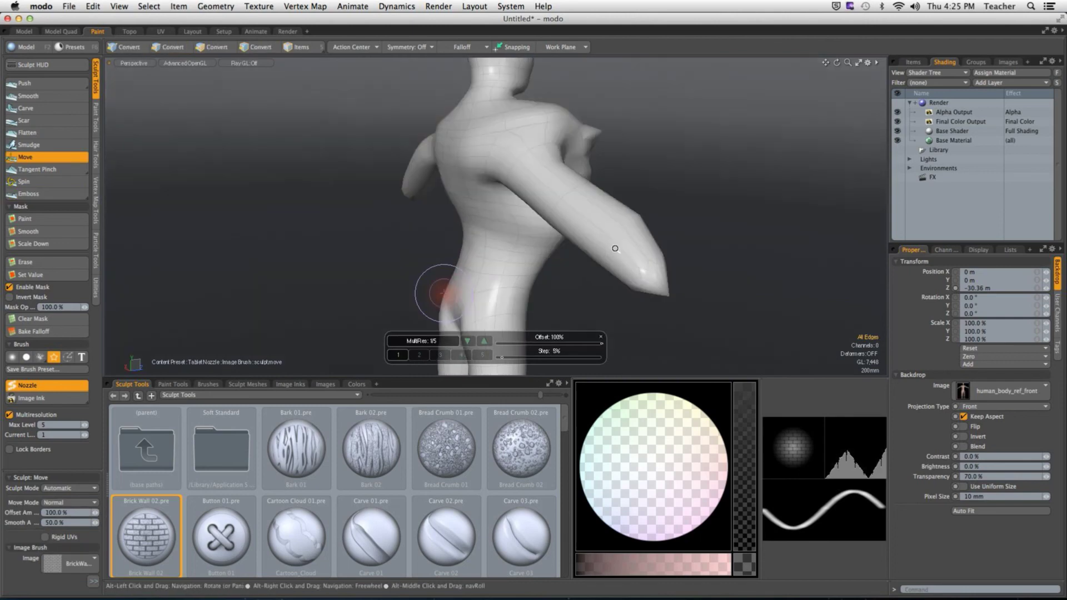
scroll(444, 293, "down", 3)
mouse_move(515, 225)
left_mouse_down()
mouse_move(519, 261)
mouse_move(464, 281)
mouse_move(487, 262)
left_mouse_up()
key("space")
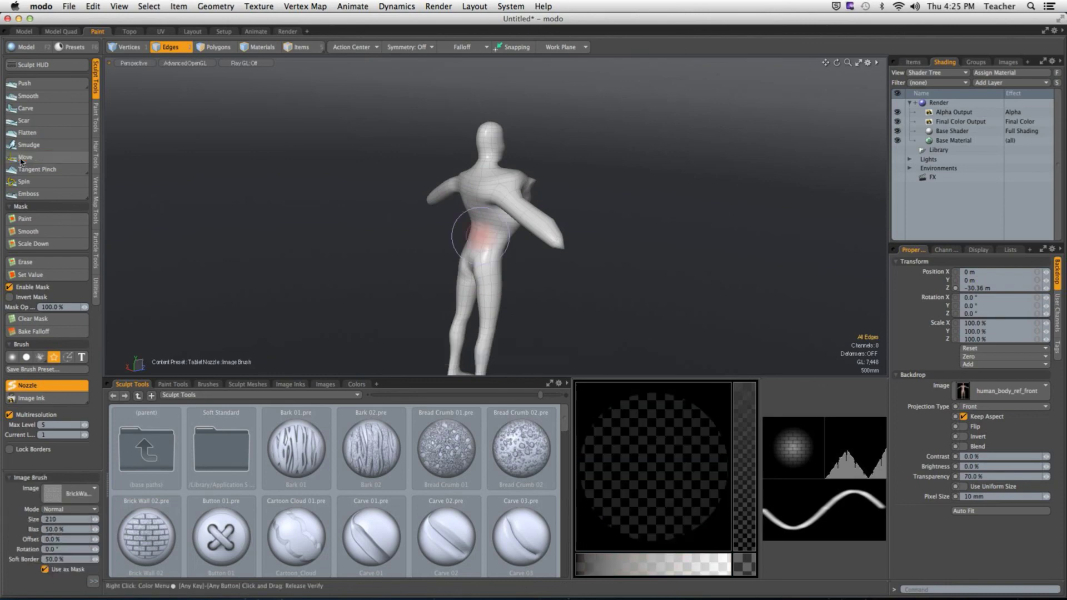
key("space")
left_click(25, 157)
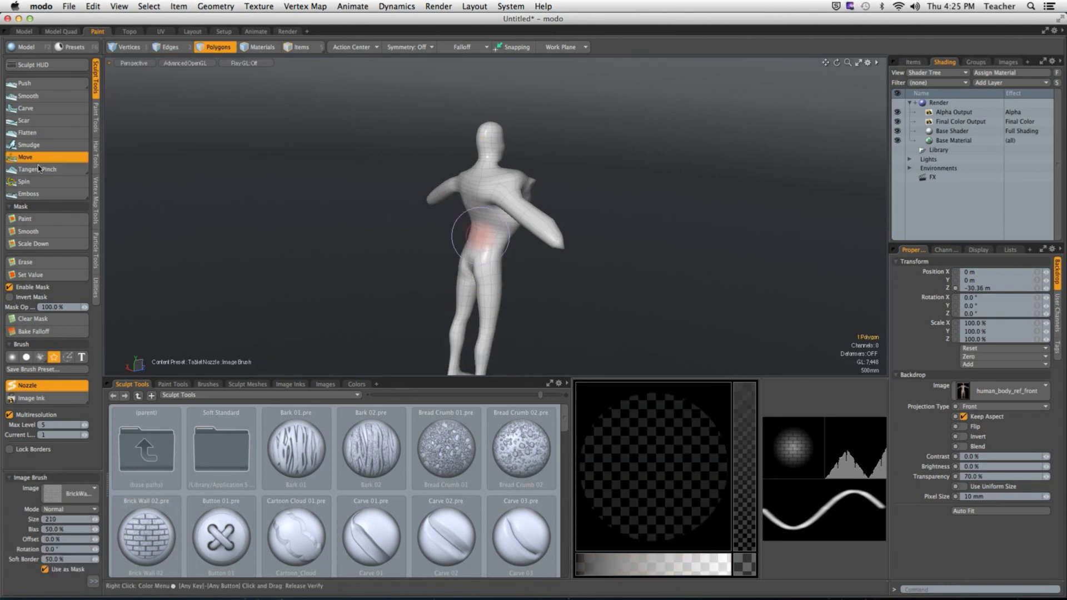
right_click_drag(517, 235, 517, 234)
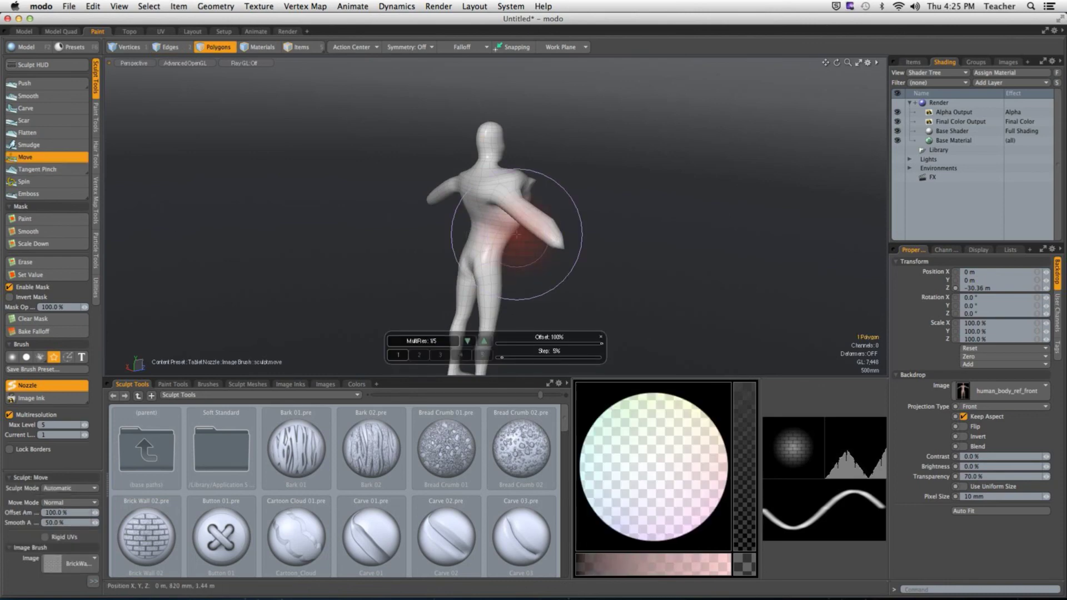
left_click_drag(517, 234, 516, 216)
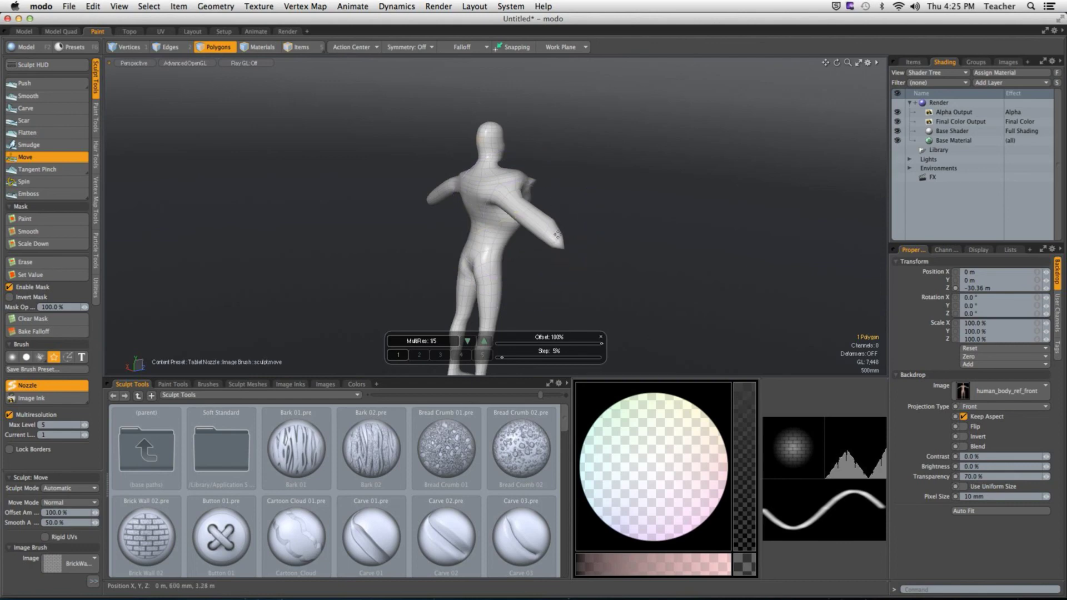
mouse_move(558, 236)
left_mouse_down("alt")
mouse_move(581, 227)
mouse_move(528, 248)
left_mouse_up("alt")
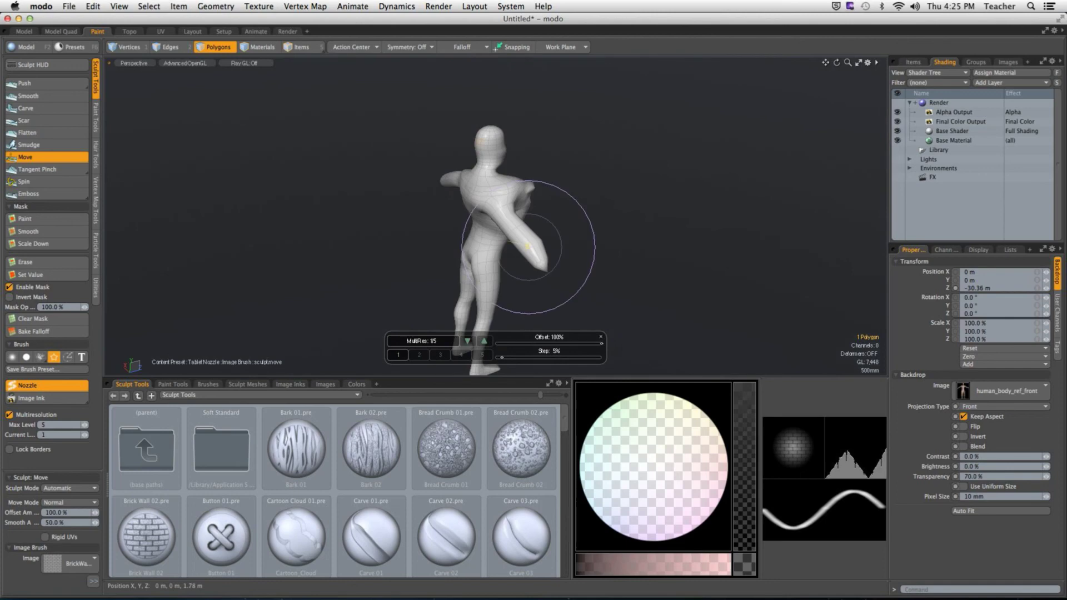
Switch the Move tool to the soft round brush without the nozzle and pull the torso into a fuller shape.
left_click(12, 357)
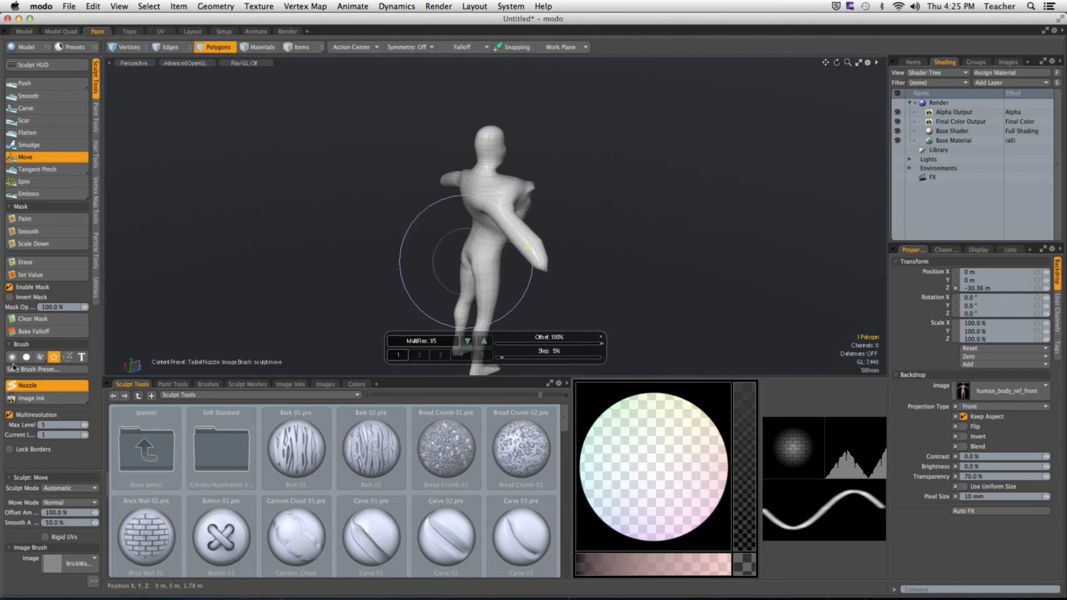
left_click(26, 385)
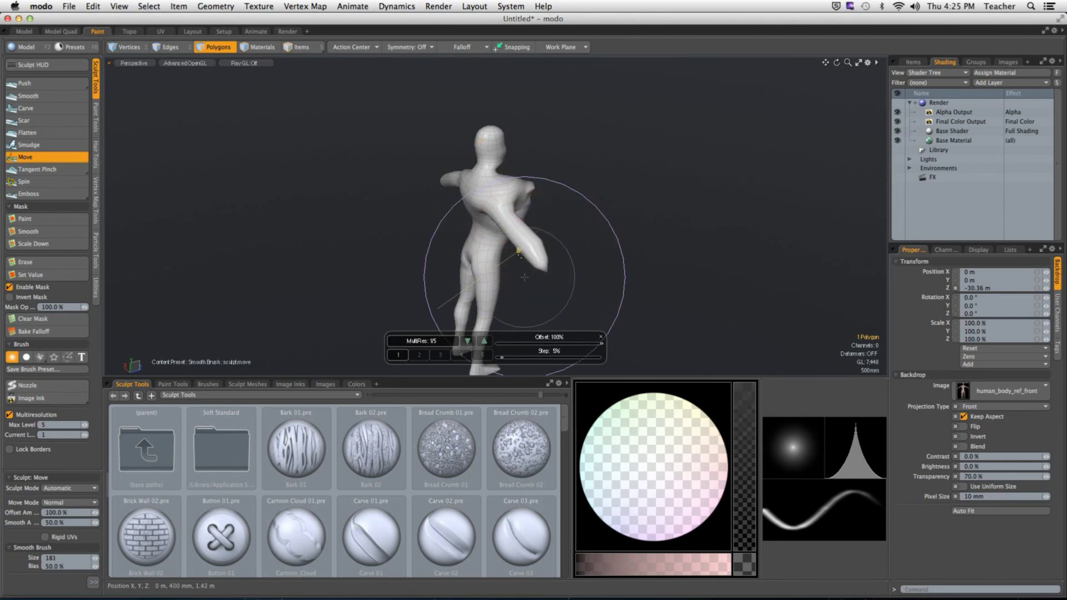
scroll(555, 239, "up", 5)
left_click_drag(418, 260, 524, 197, "alt")
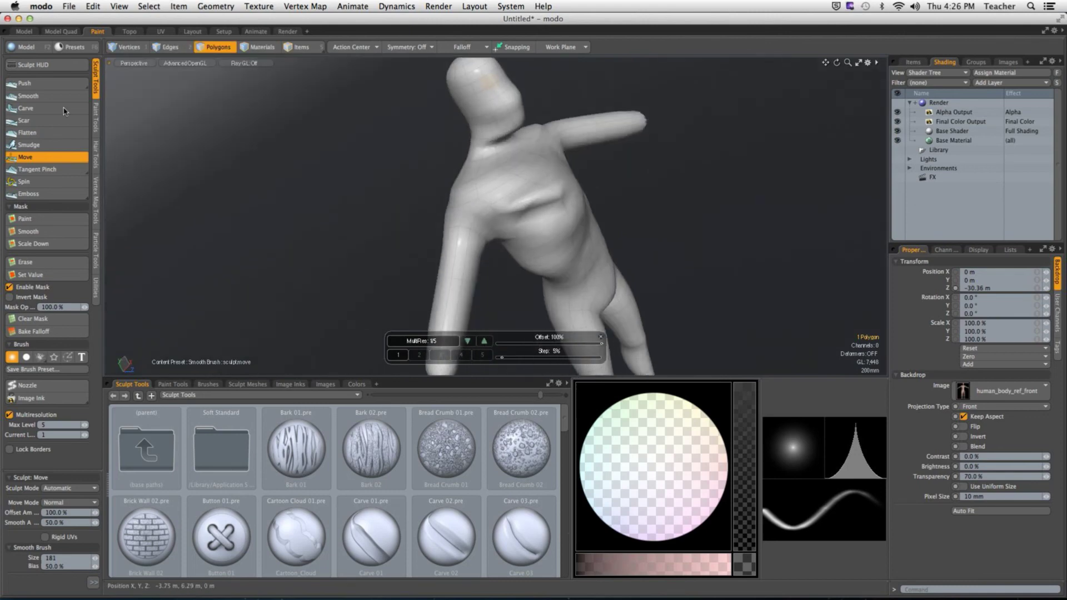
Check the stray selected polygon on the head, clear the selection and leave the Move tool.
left_click_drag(445, 166, 441, 238, "alt")
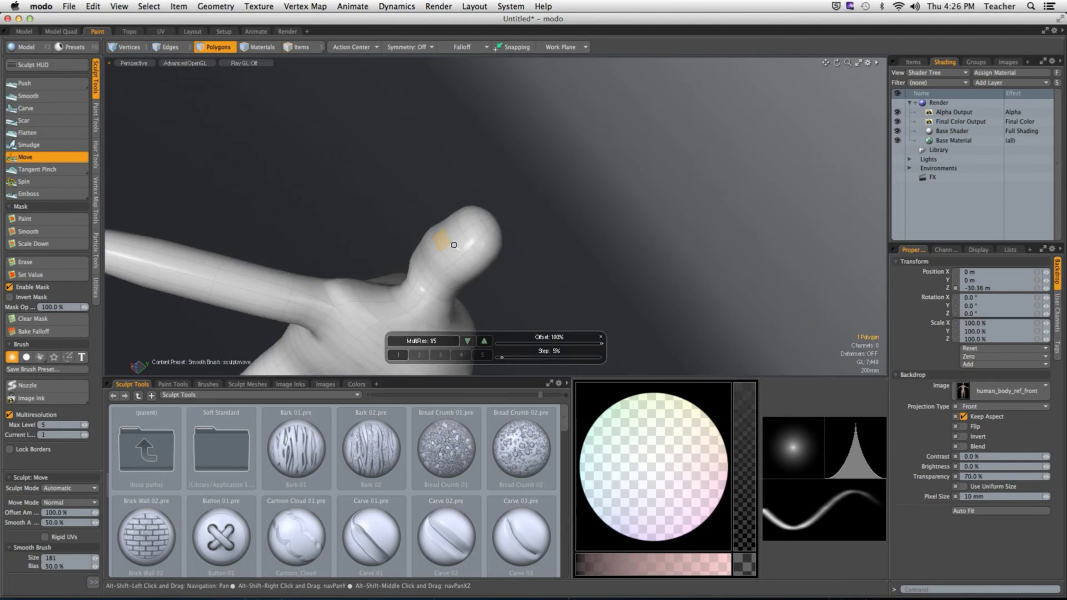
scroll(441, 238, "up", 5)
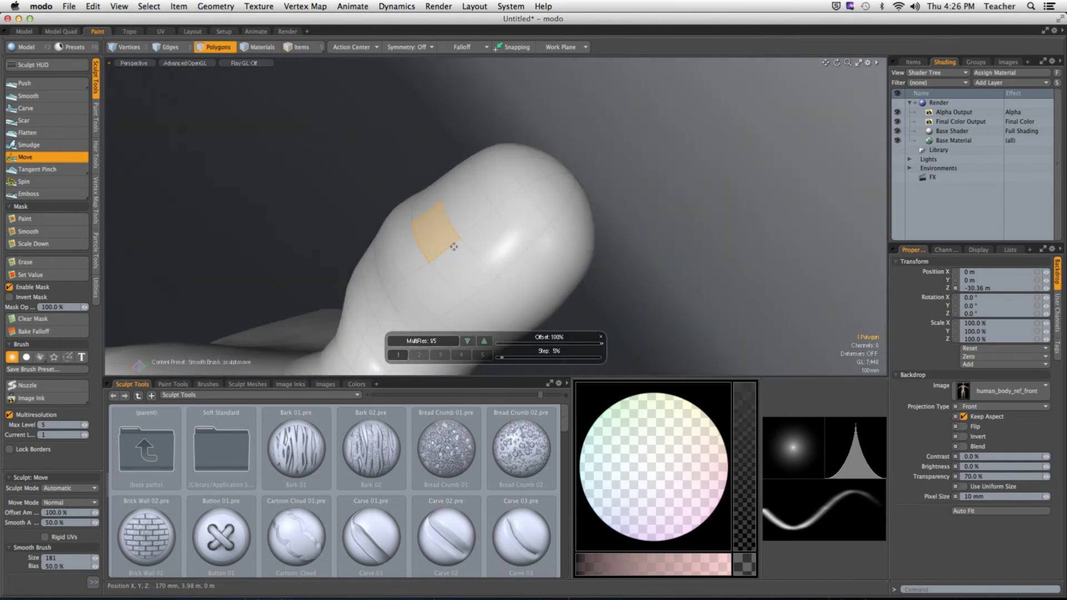
scroll(431, 251, "down", 6)
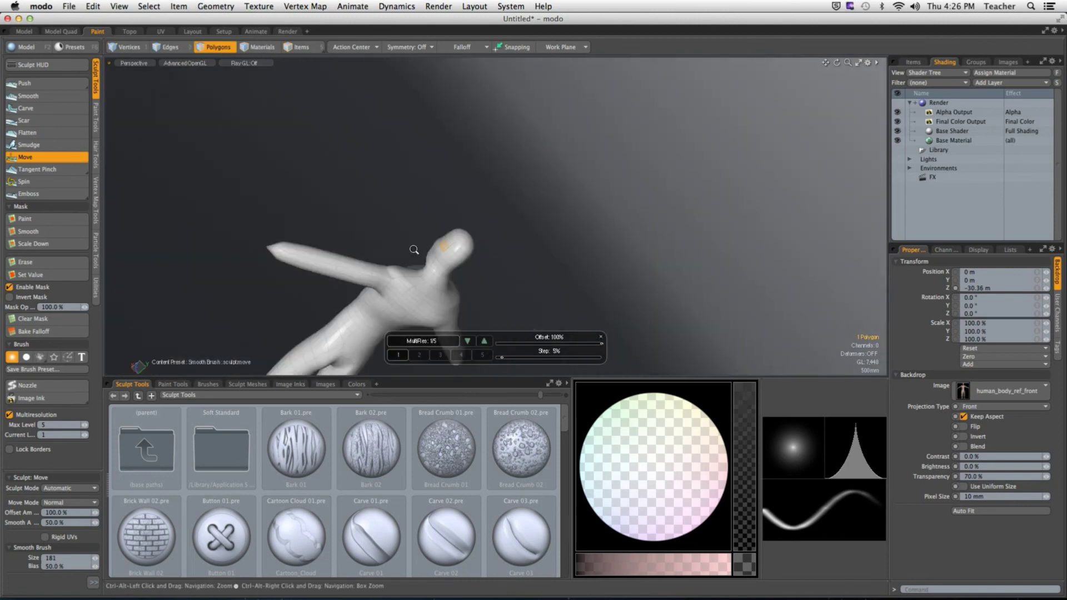
mouse_move(432, 251)
left_mouse_down("alt")
mouse_move(345, 270)
mouse_move(291, 299)
mouse_move(516, 156)
mouse_move(535, 208)
left_mouse_up("alt")
scroll(516, 155, "up", 6)
key("space")
Sculpt broad changes across the upper back and shoulders with the Push brush at multiresolution level 1.
left_click(32, 86)
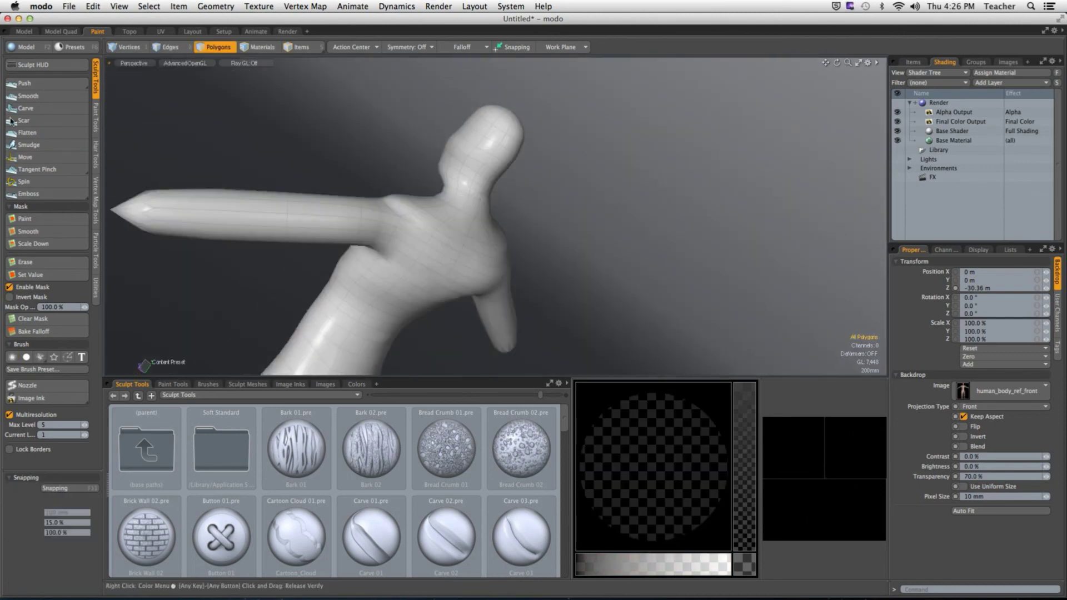
mouse_move(425, 192)
left_mouse_down()
mouse_move(433, 183)
mouse_move(424, 214)
mouse_move(390, 226)
mouse_move(476, 247)
left_mouse_up()
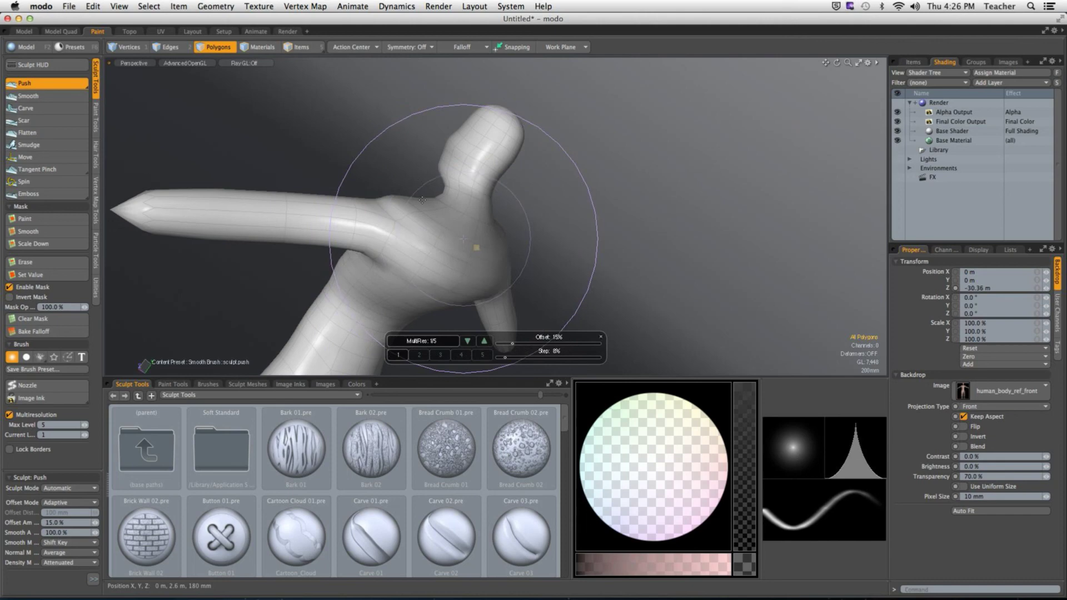
left_click_drag(448, 225, 406, 181, "alt")
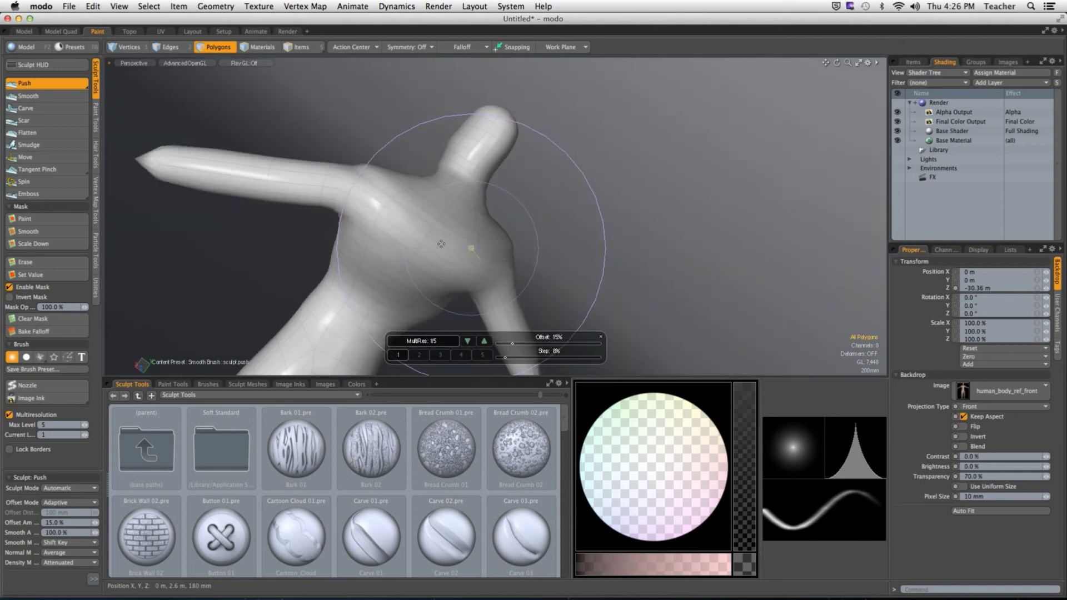
left_click_drag(455, 245, 463, 276)
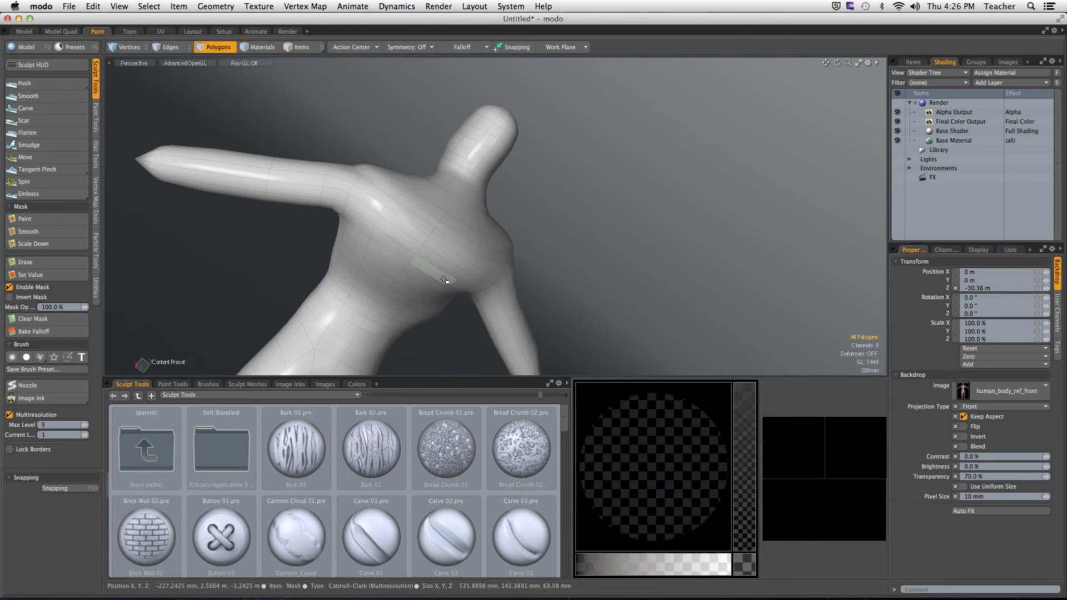
left_click_drag(652, 235, 515, 345, "alt")
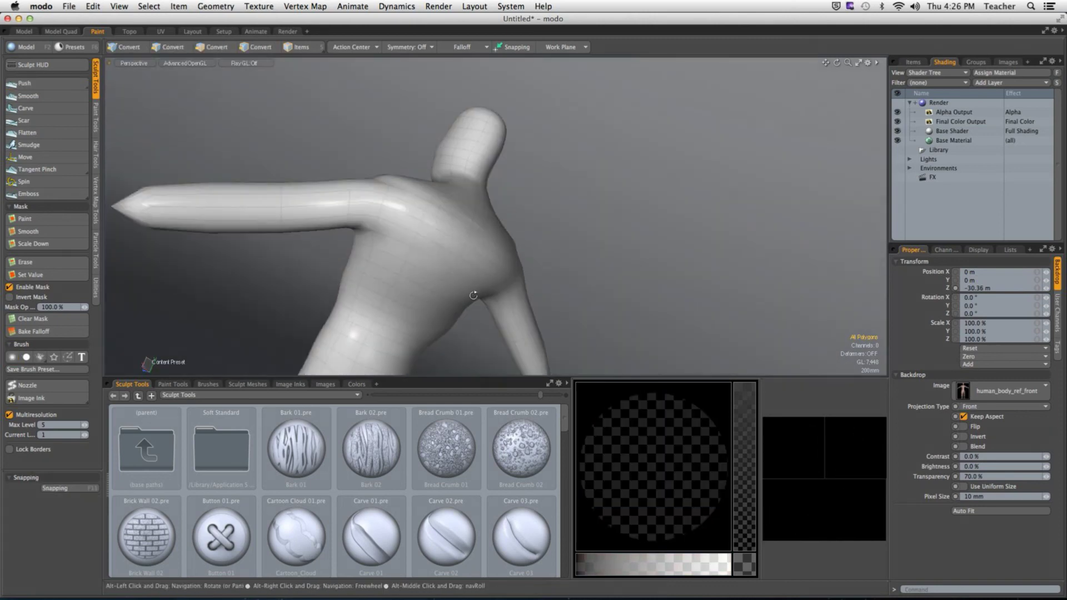
Reactivate Push, set the current multiresolution level to 5 and review the brick detail across the reshaped back.
left_click(33, 84)
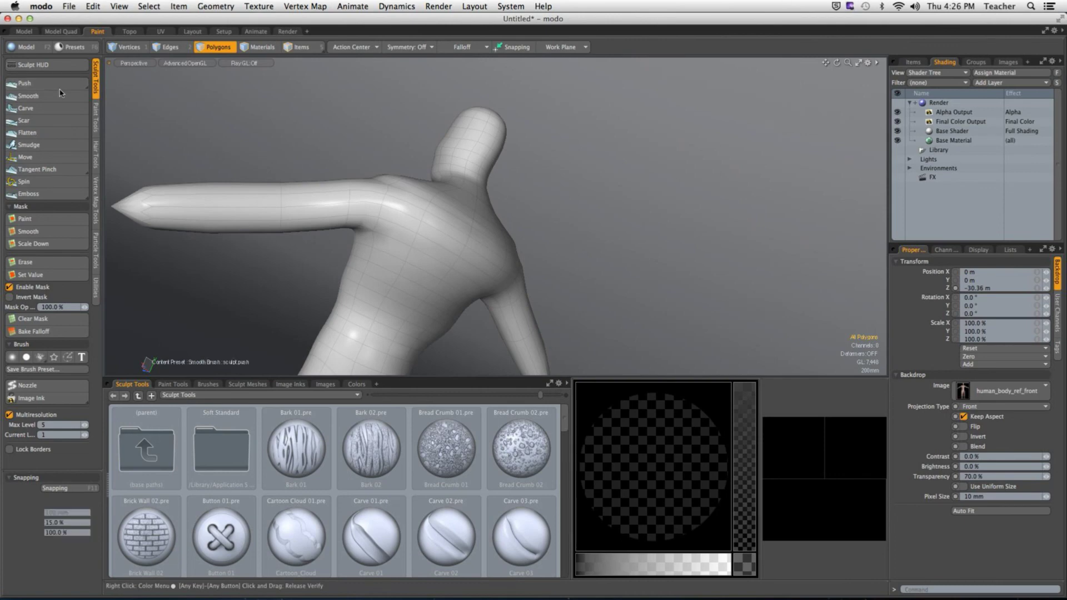
left_click(26, 66)
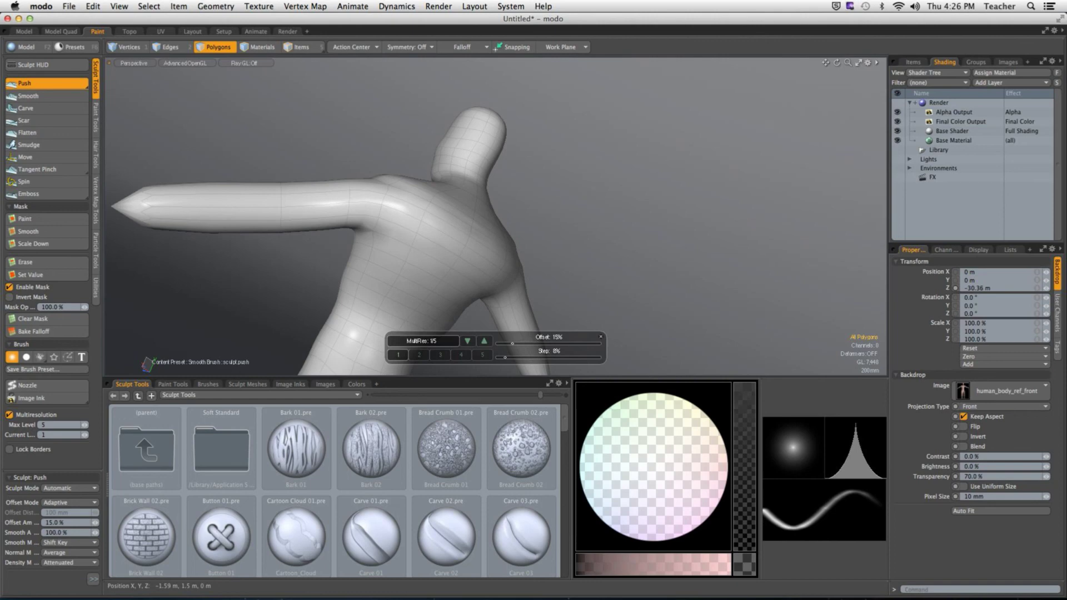
left_click(482, 355)
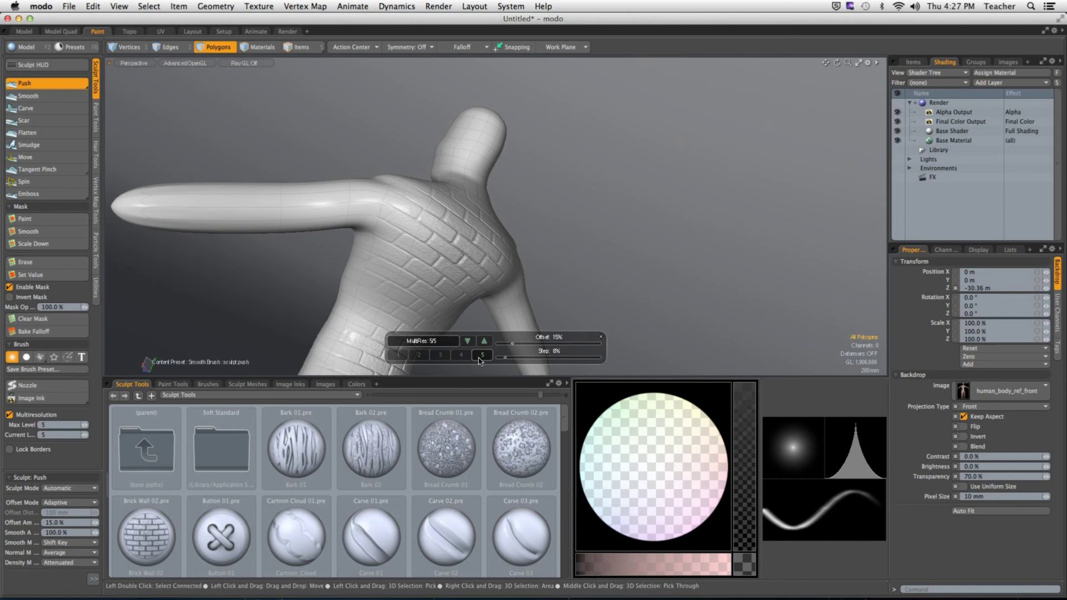
mouse_move(333, 278)
left_mouse_down("alt")
mouse_move(169, 283)
mouse_move(435, 245)
left_mouse_up("alt")
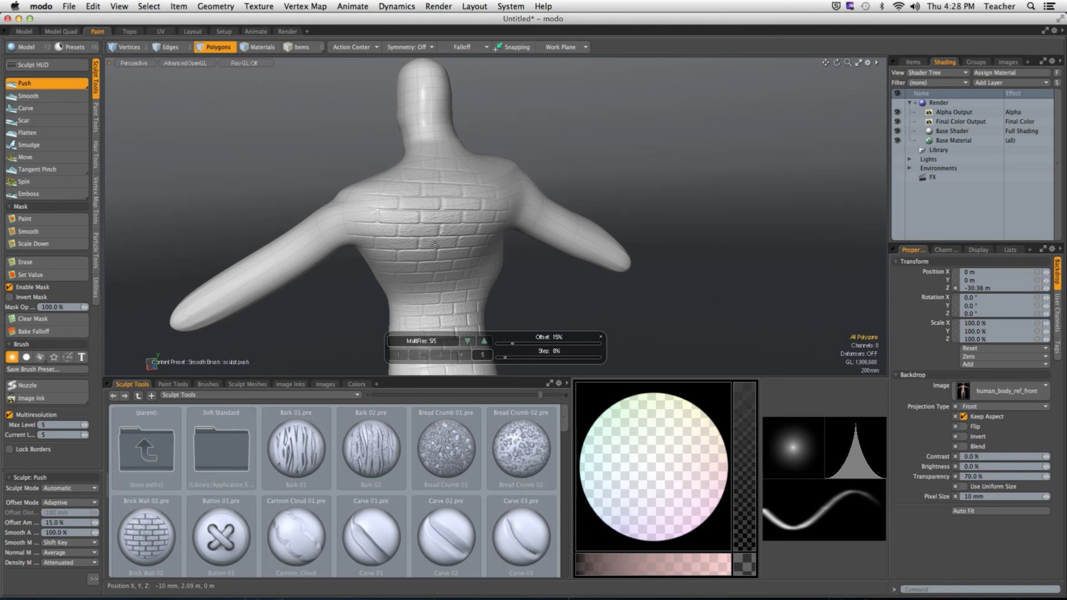
key("space")
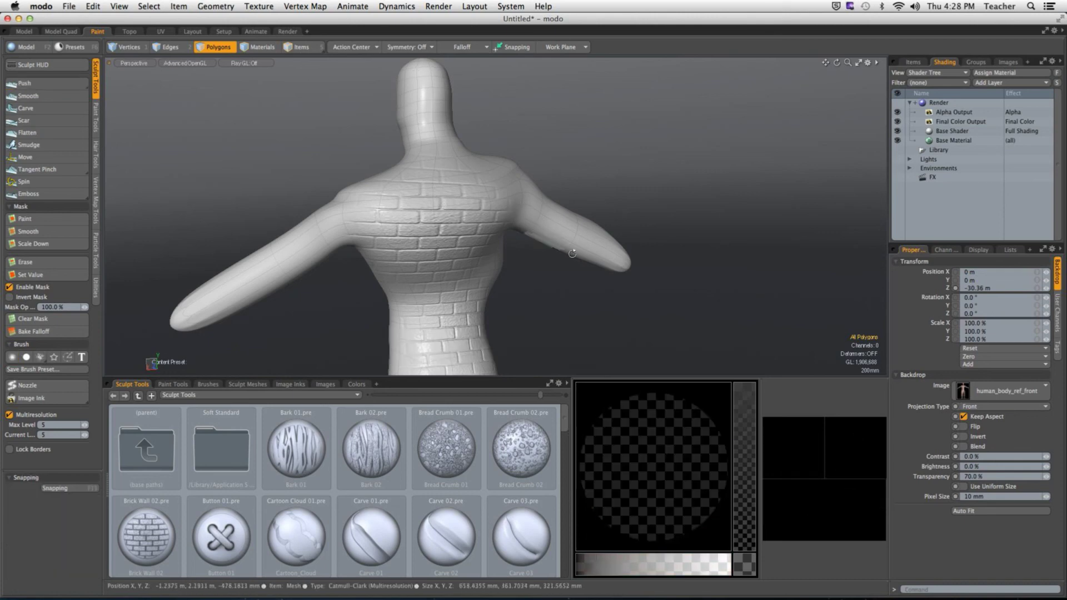
mouse_move(503, 214)
left_mouse_down("alt")
mouse_move(546, 282)
mouse_move(572, 287)
left_mouse_up("alt")
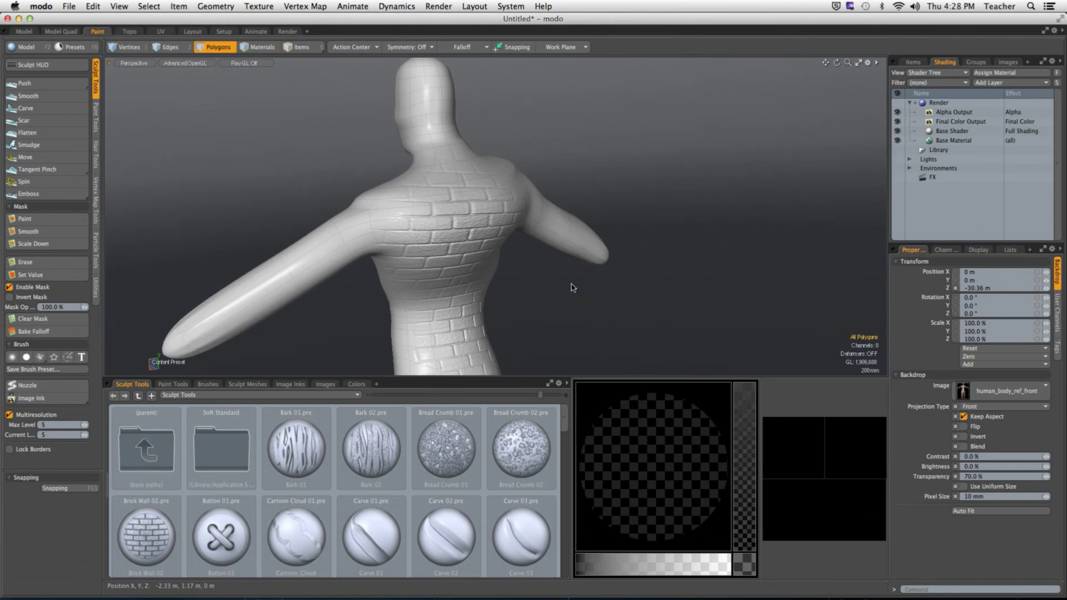
Convert the multiresolution mesh to plain face polygons, accepting the loss of its sculpted displacements.
key("Tab")
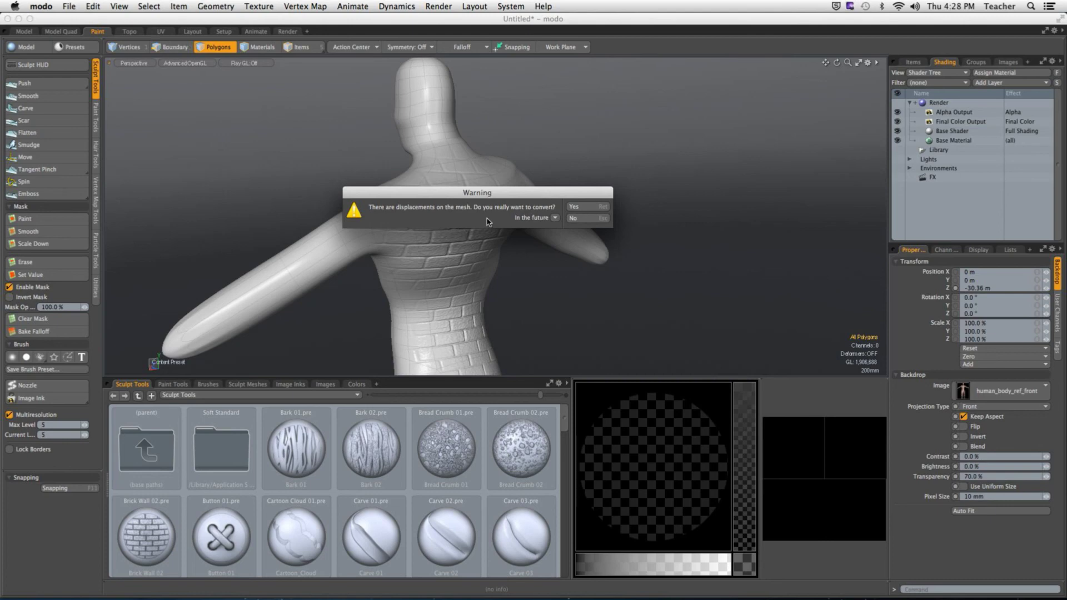
left_click(575, 206)
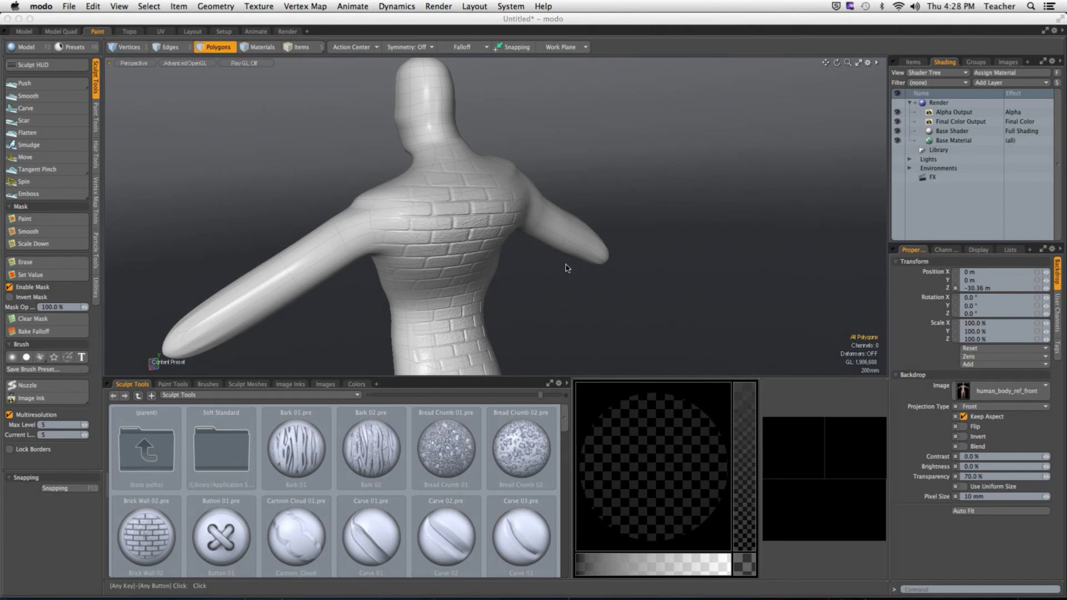
mouse_move(383, 232)
left_mouse_down("alt")
mouse_move(460, 222)
mouse_move(575, 250)
left_mouse_up("alt")
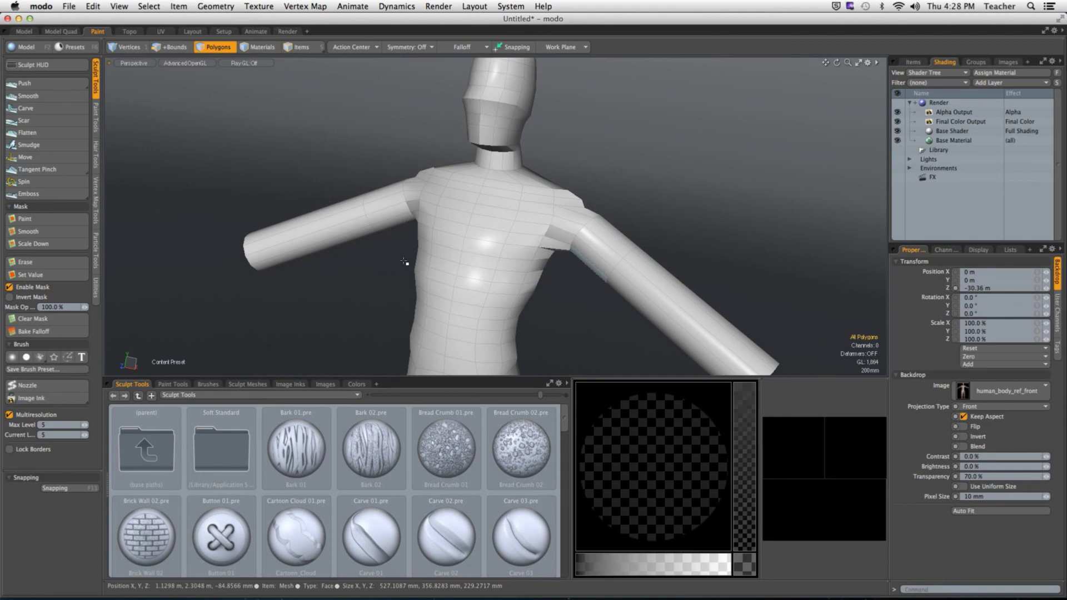
Convert the body back to a smooth subdivision mesh and inspect it and its Max Level setting.
key("Tab")
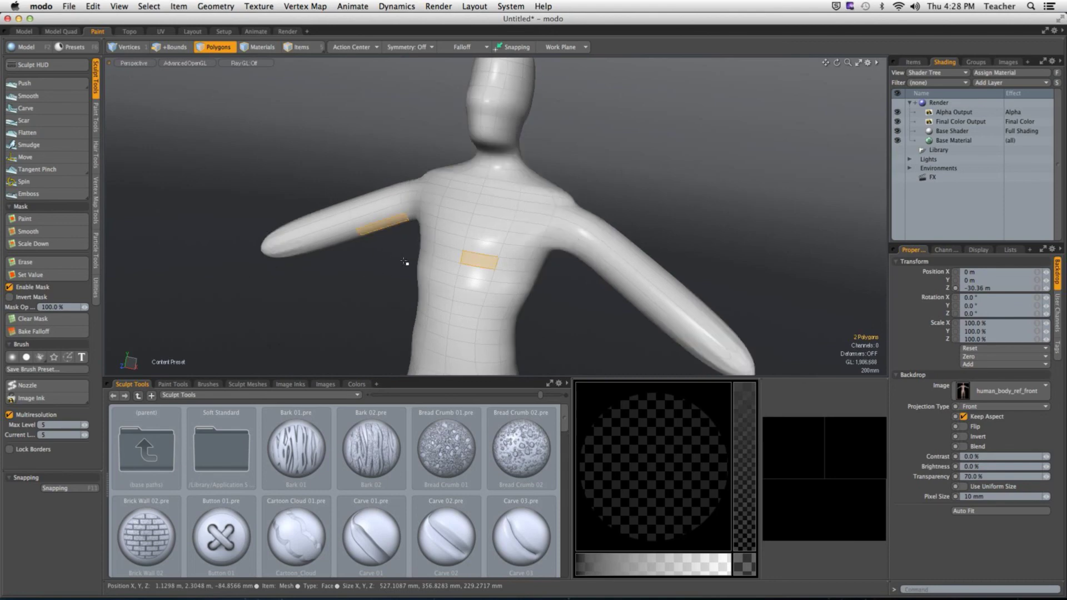
left_click_drag(405, 258, 398, 290, "alt")
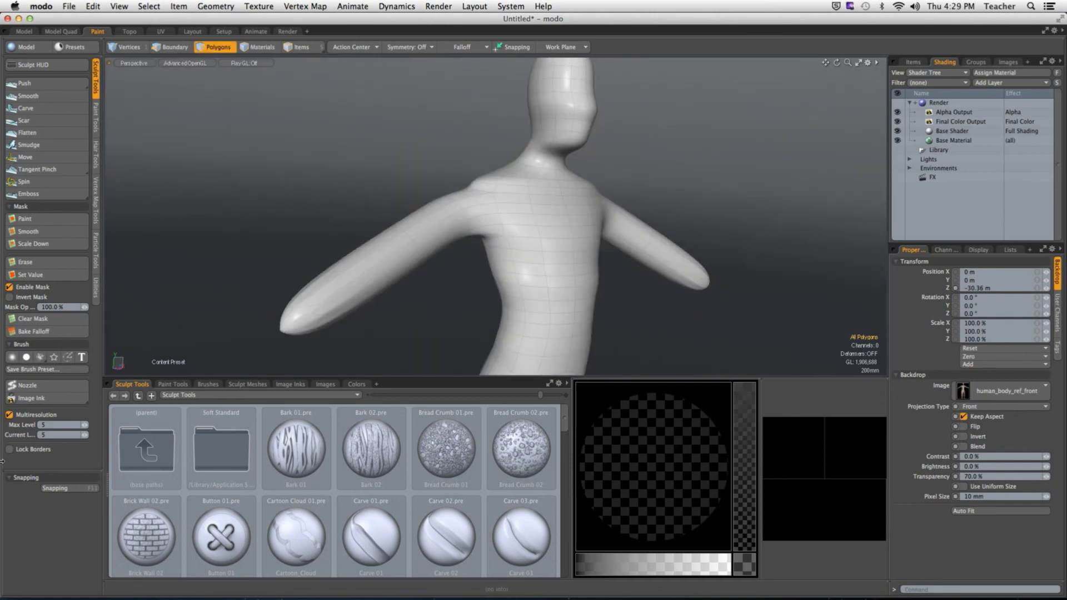
left_click(49, 436)
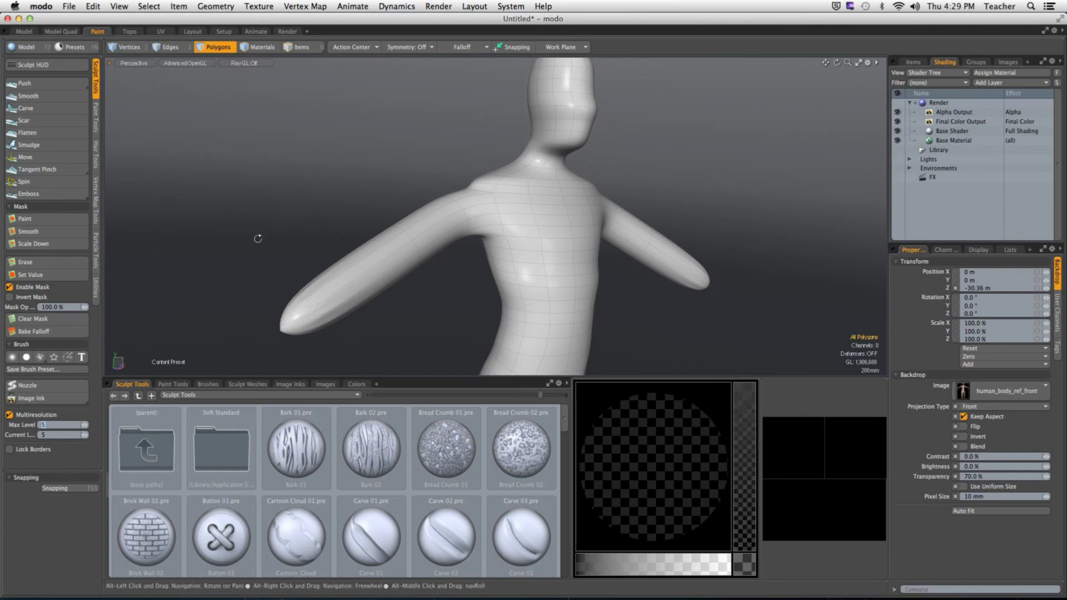
left_click_drag(257, 236, 824, 276, "alt")
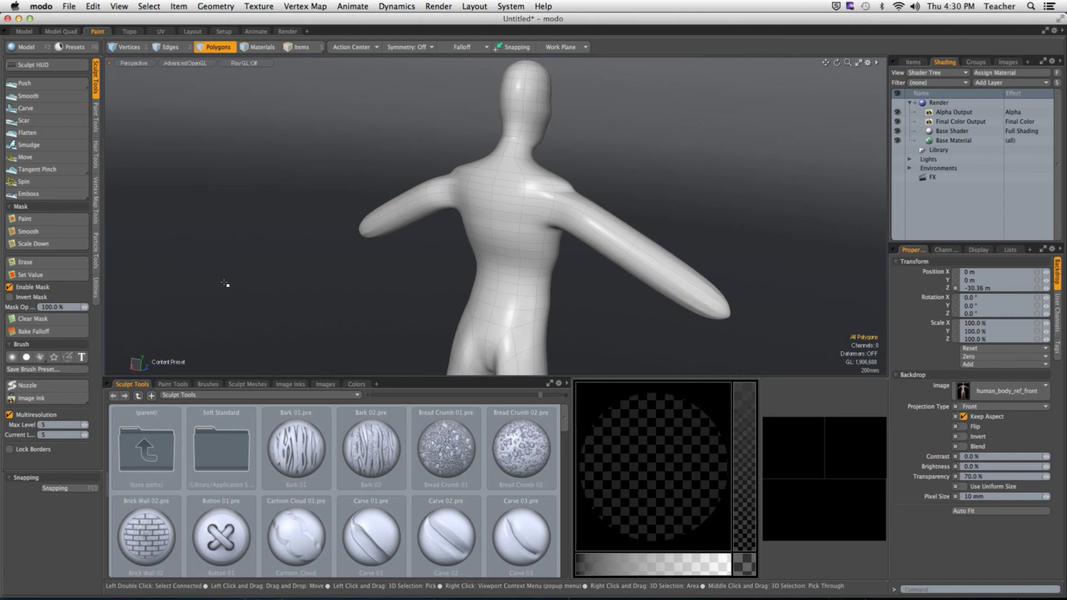
key("super+Tab")
key("super+Tab")
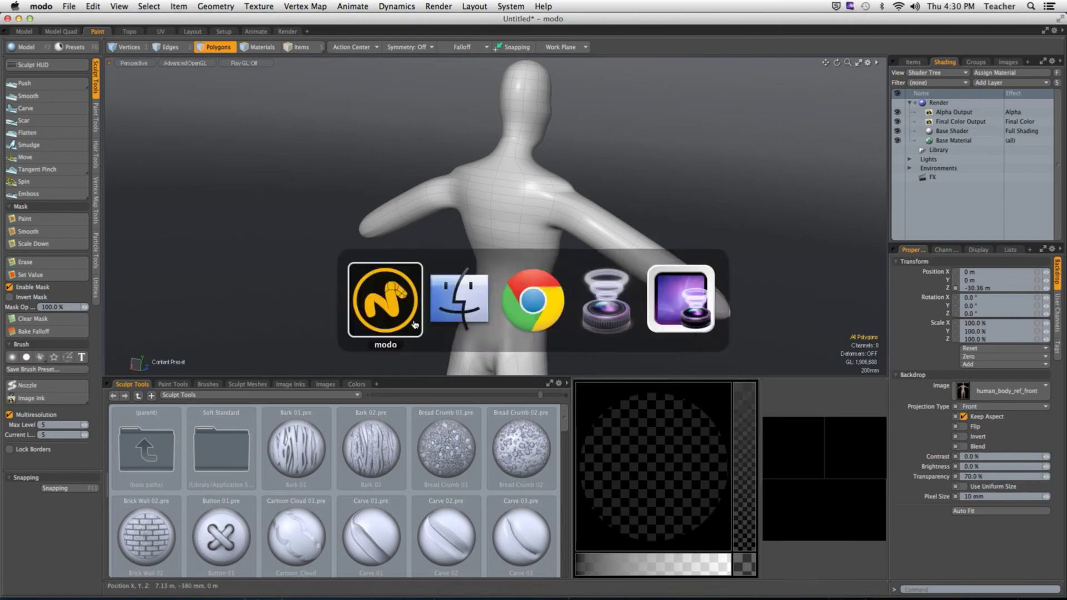